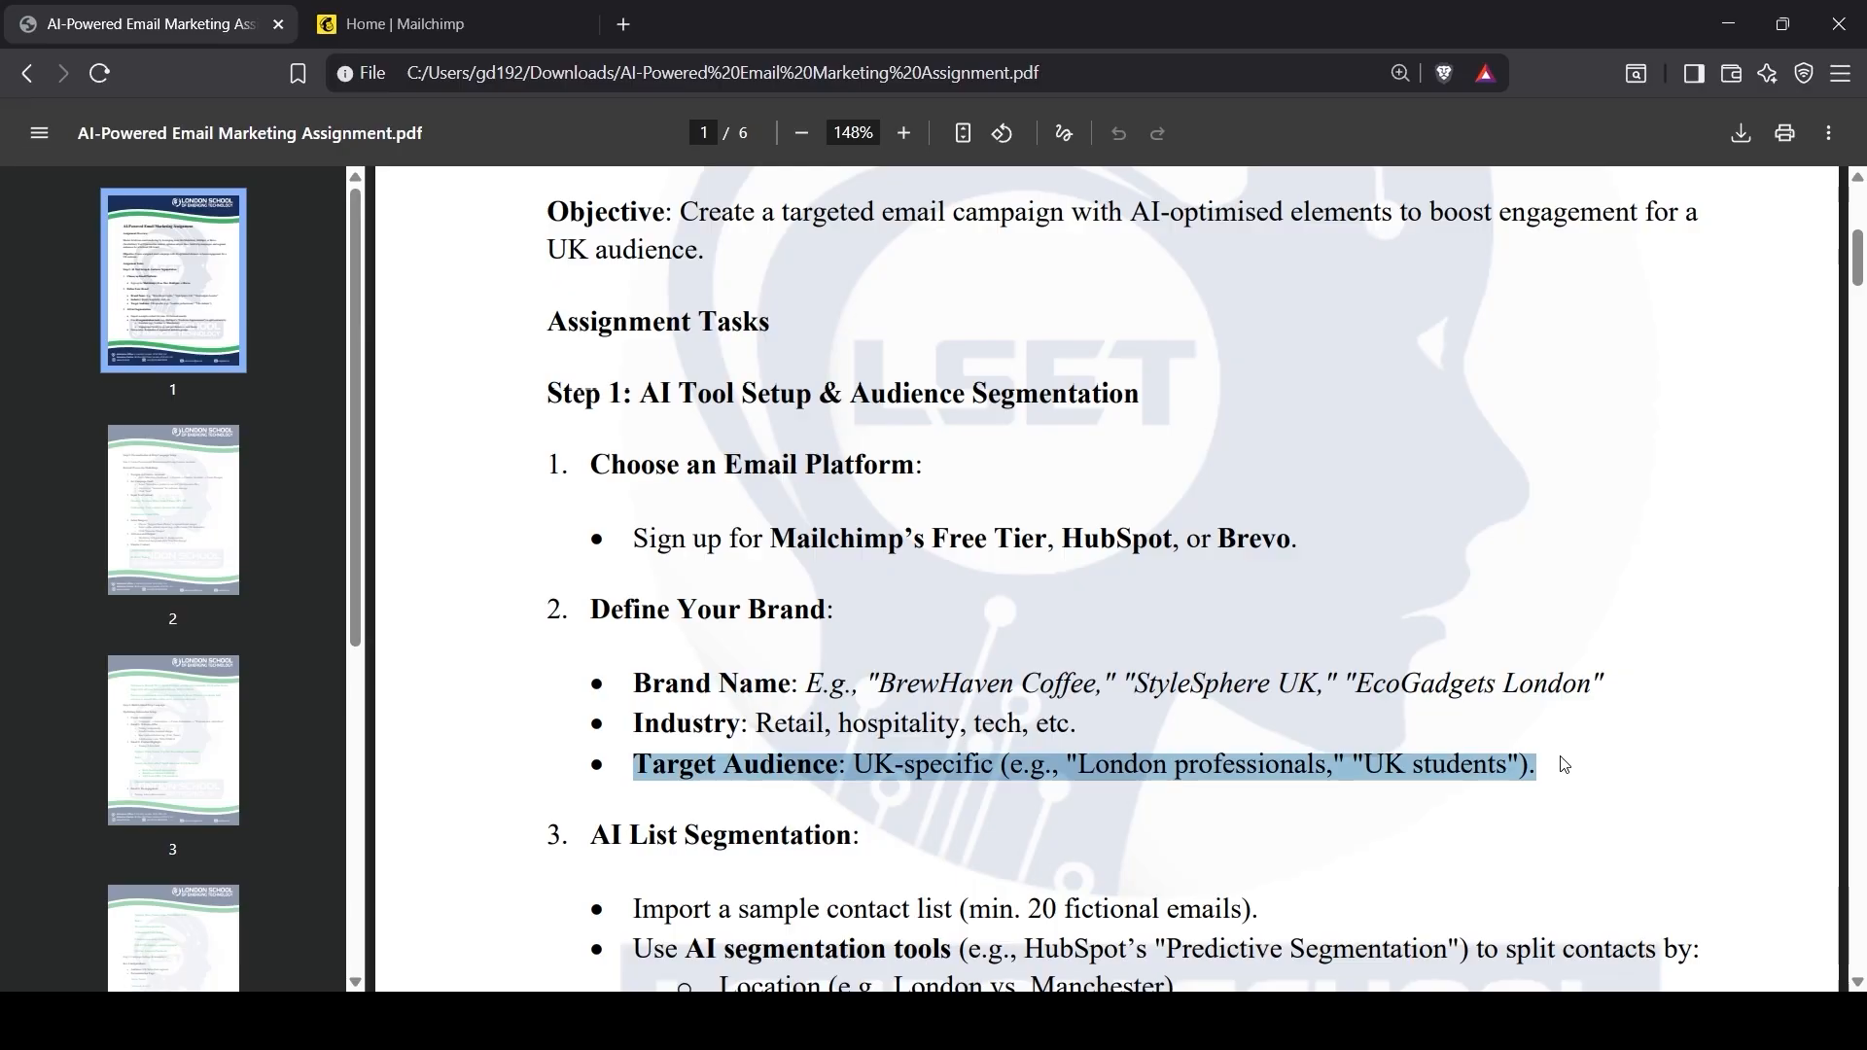
Step: Clear the text selection in the assignment PDF and switch to the 'Home | Mailchimp' tab
{"action": "left_click", "coordinate": [1443, 778]}
{"action": "left_click", "coordinate": [443, 25]}
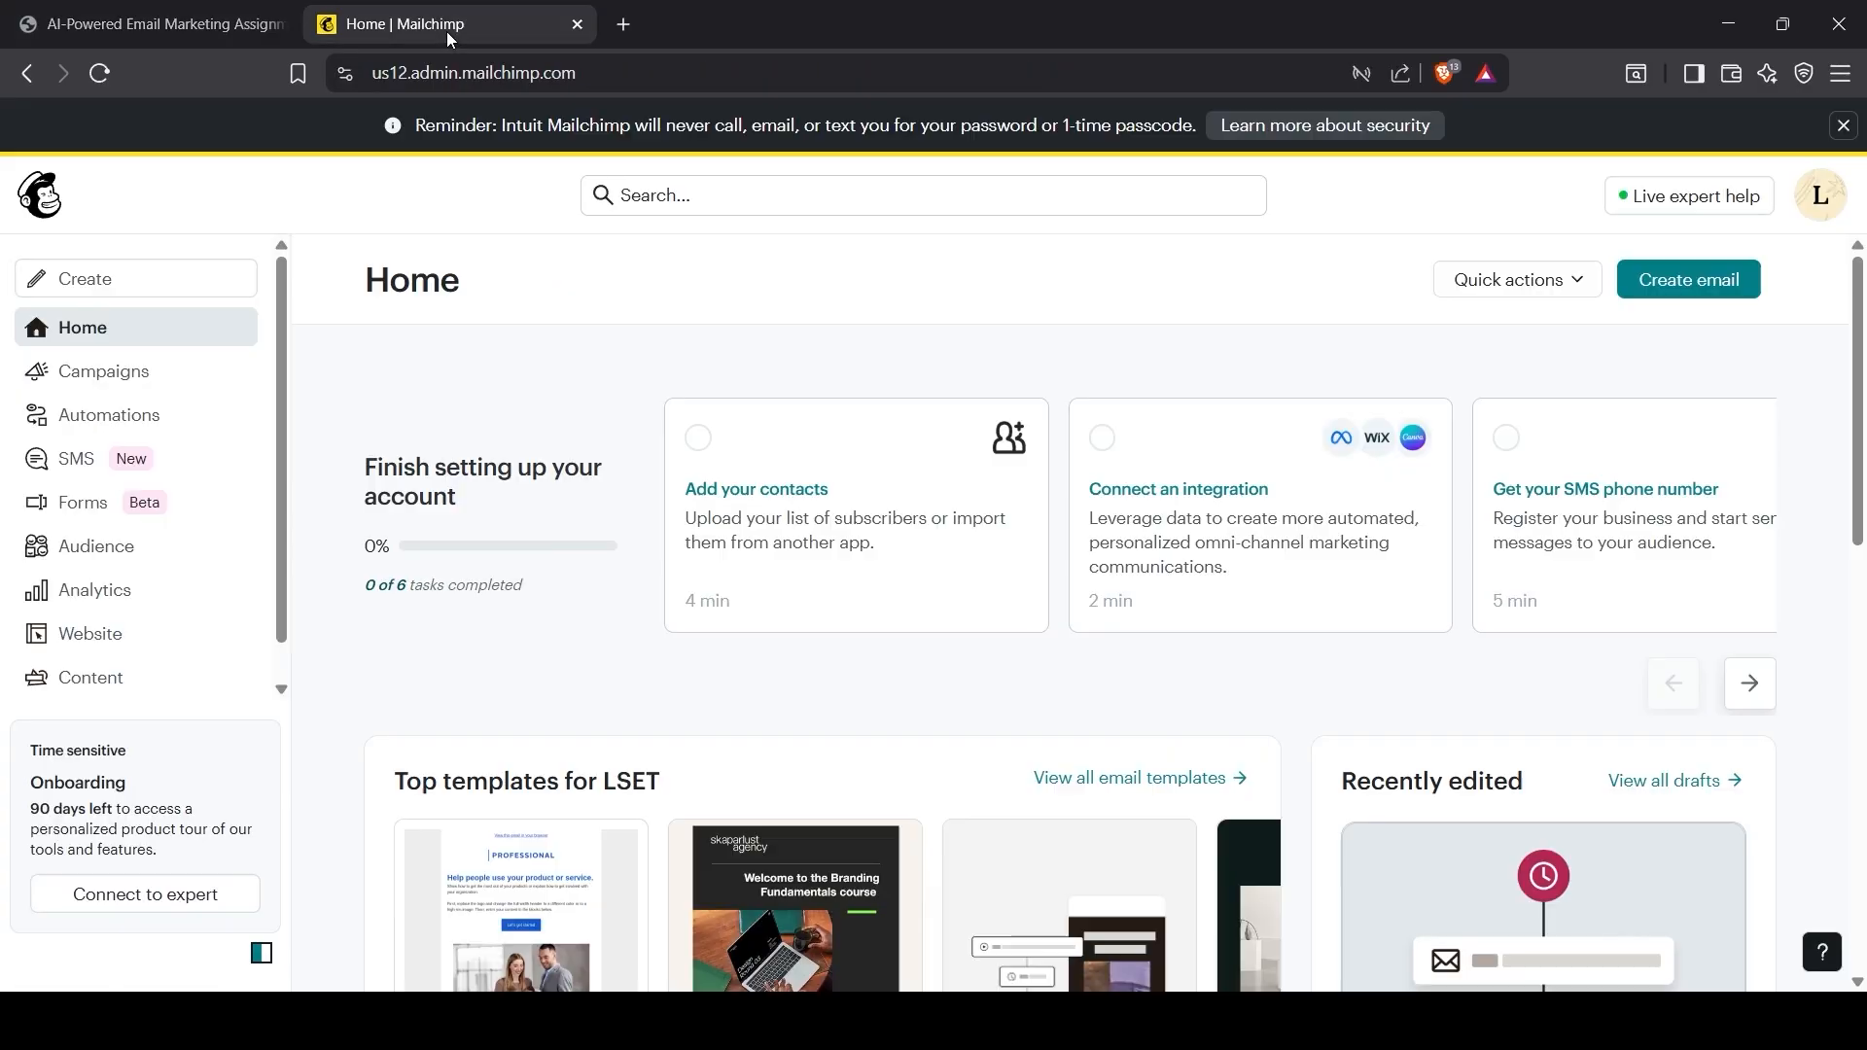
Step: Go to Account & billing and open the account Details settings page
{"action": "left_click", "coordinate": [1821, 204]}
{"action": "left_click", "coordinate": [1618, 420]}
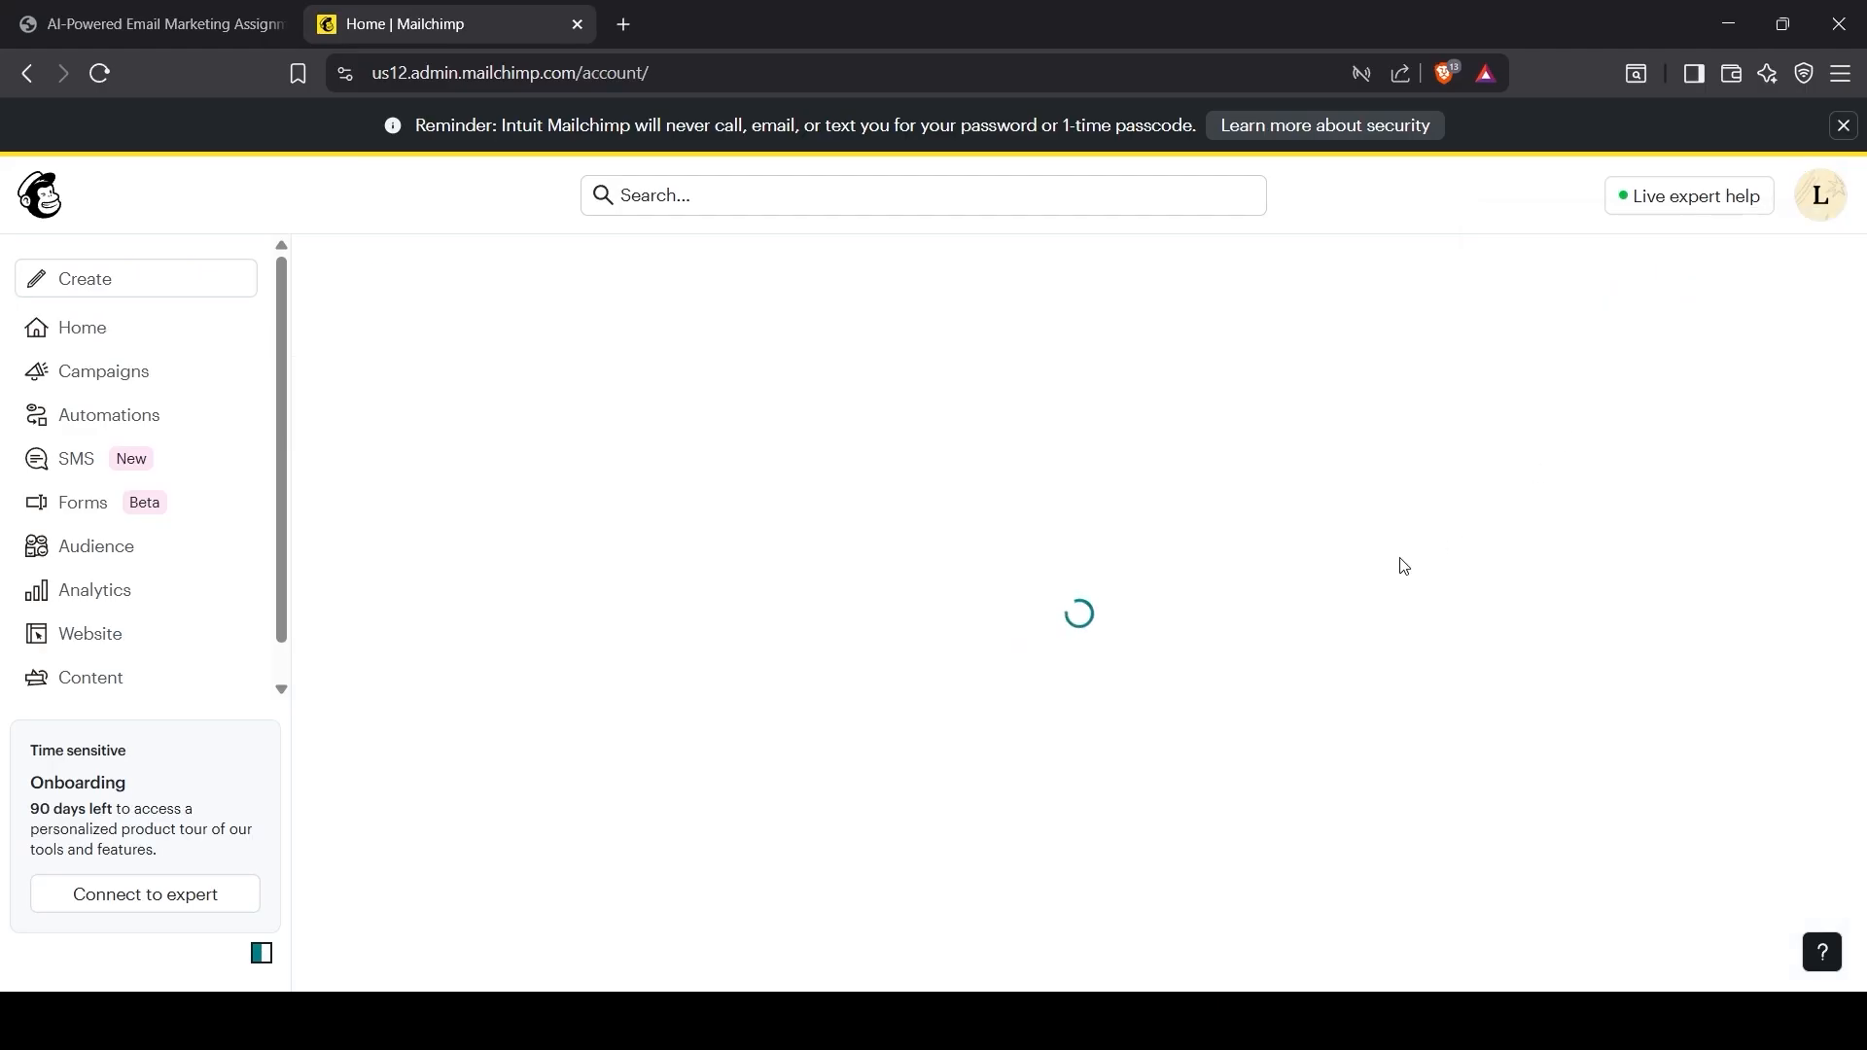
{"action": "left_click", "coordinate": [523, 409]}
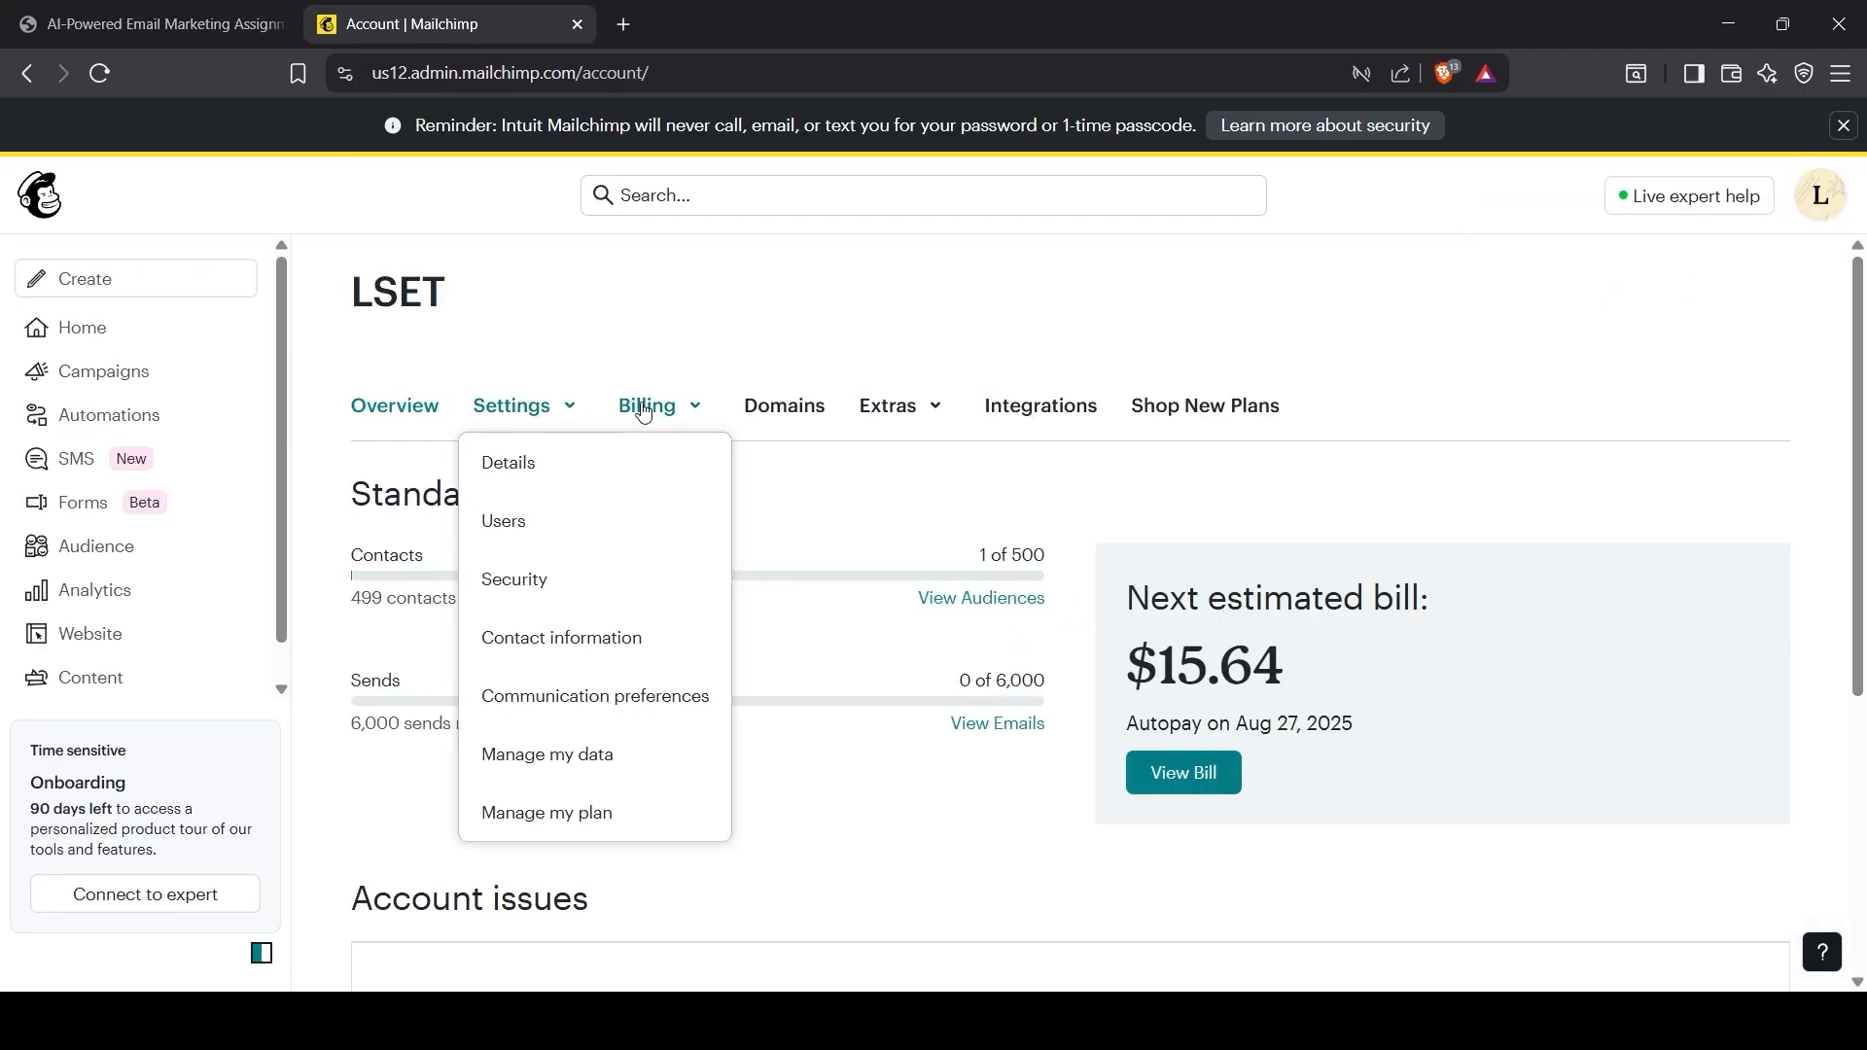
{"action": "left_click", "coordinate": [531, 489]}
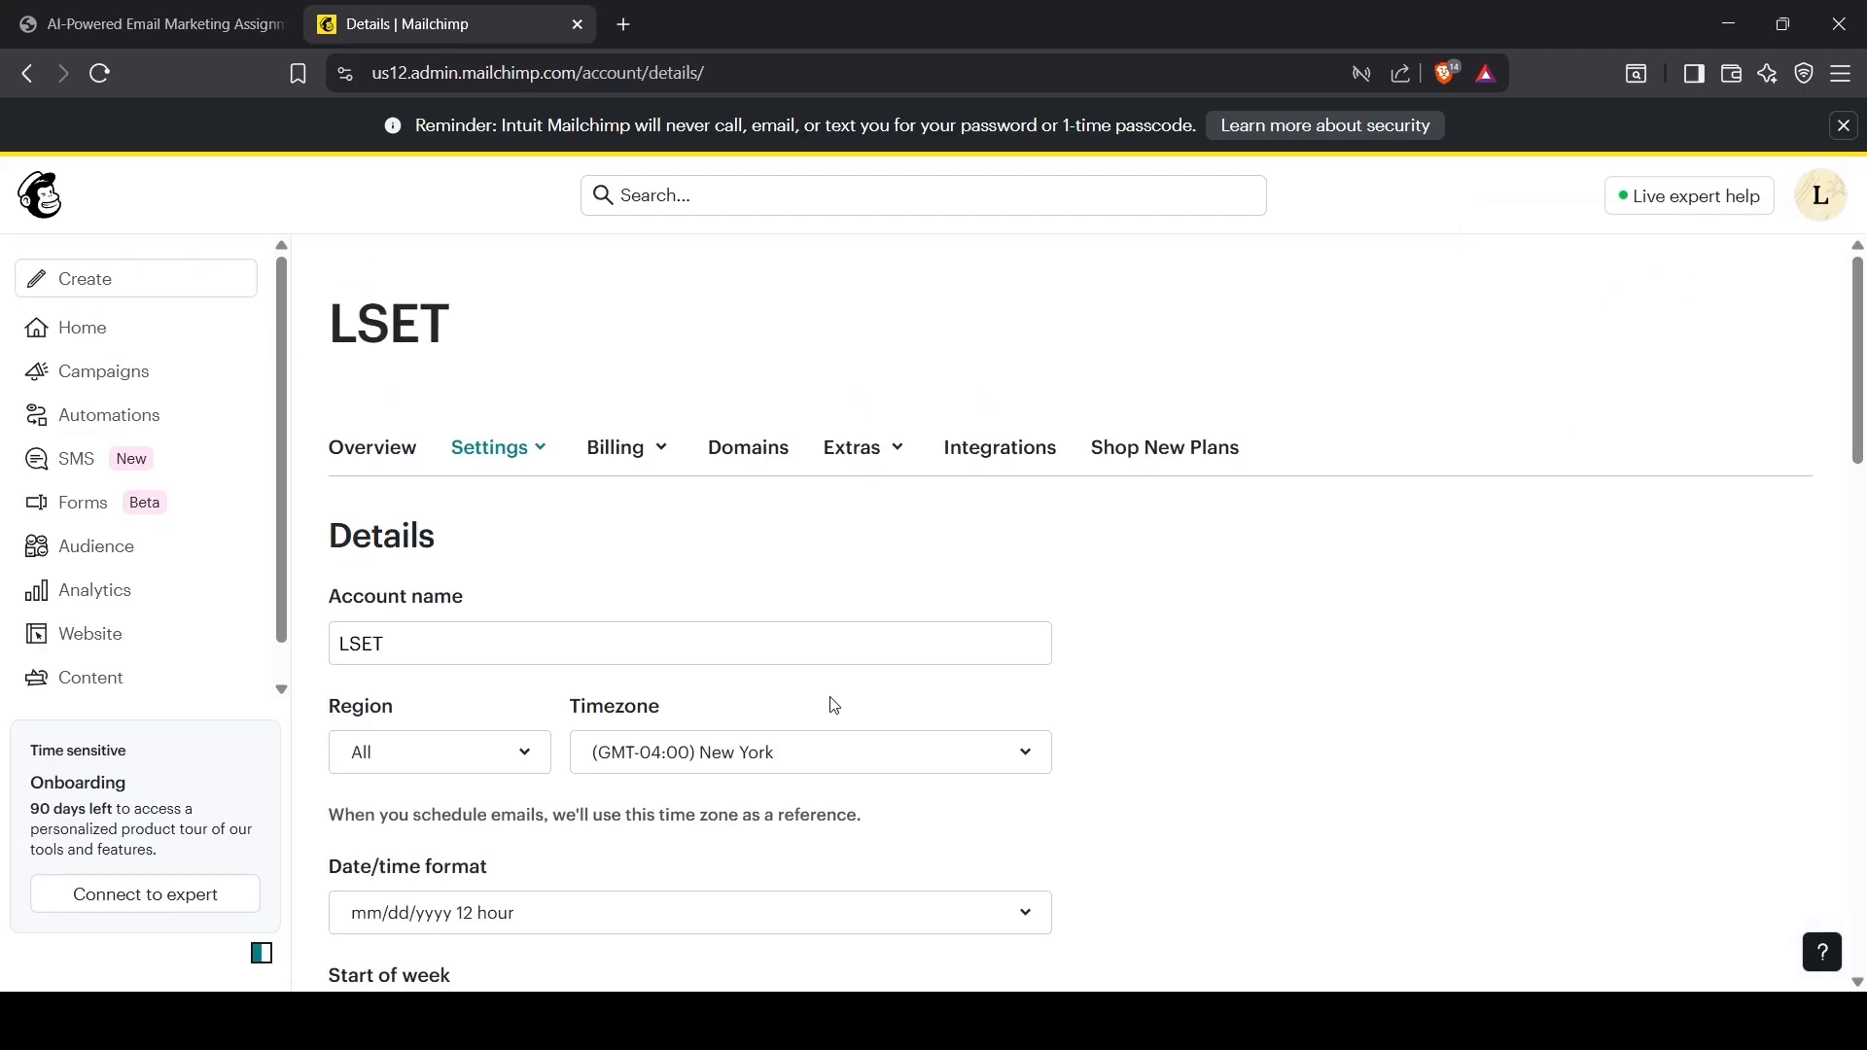
{"action": "scroll", "coordinate": [565, 695], "scroll_direction": "down", "scroll_amount": 2}
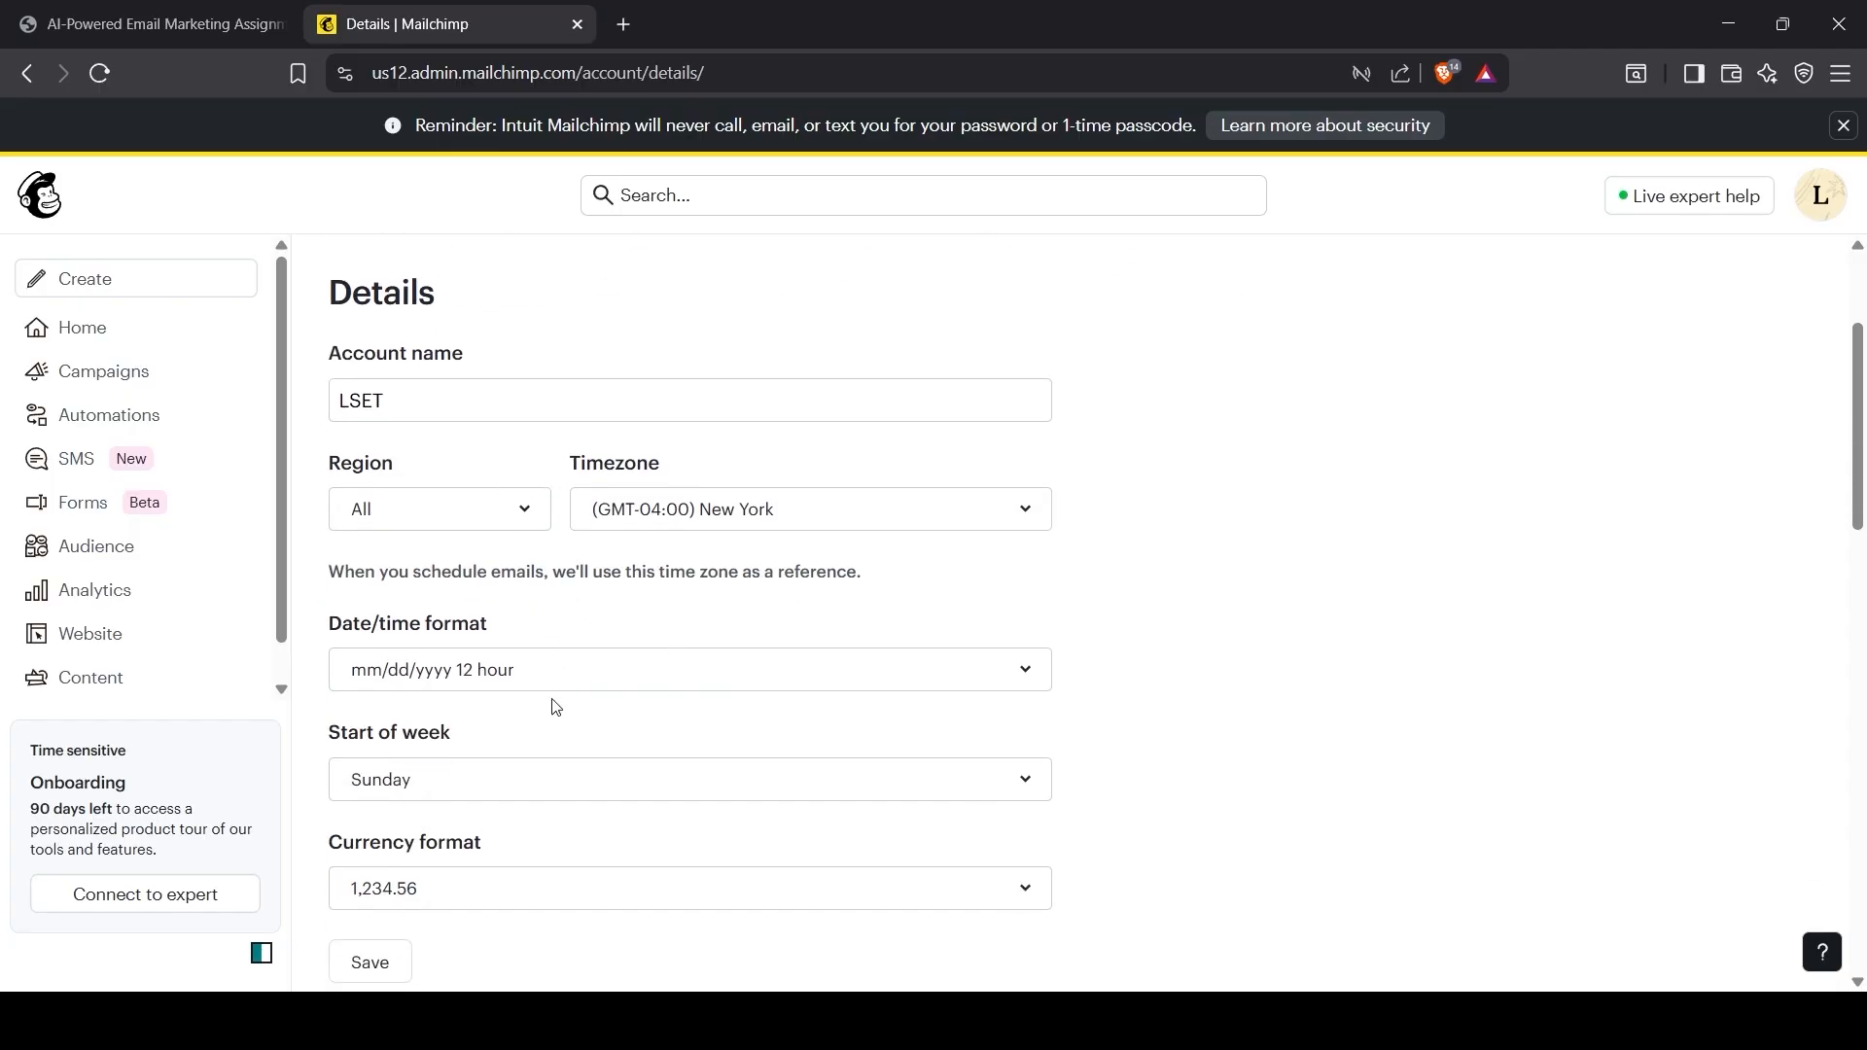
{"action": "scroll", "coordinate": [555, 707], "scroll_direction": "down", "scroll_amount": 1}
{"action": "scroll", "coordinate": [480, 707], "scroll_direction": "down", "scroll_amount": 5}
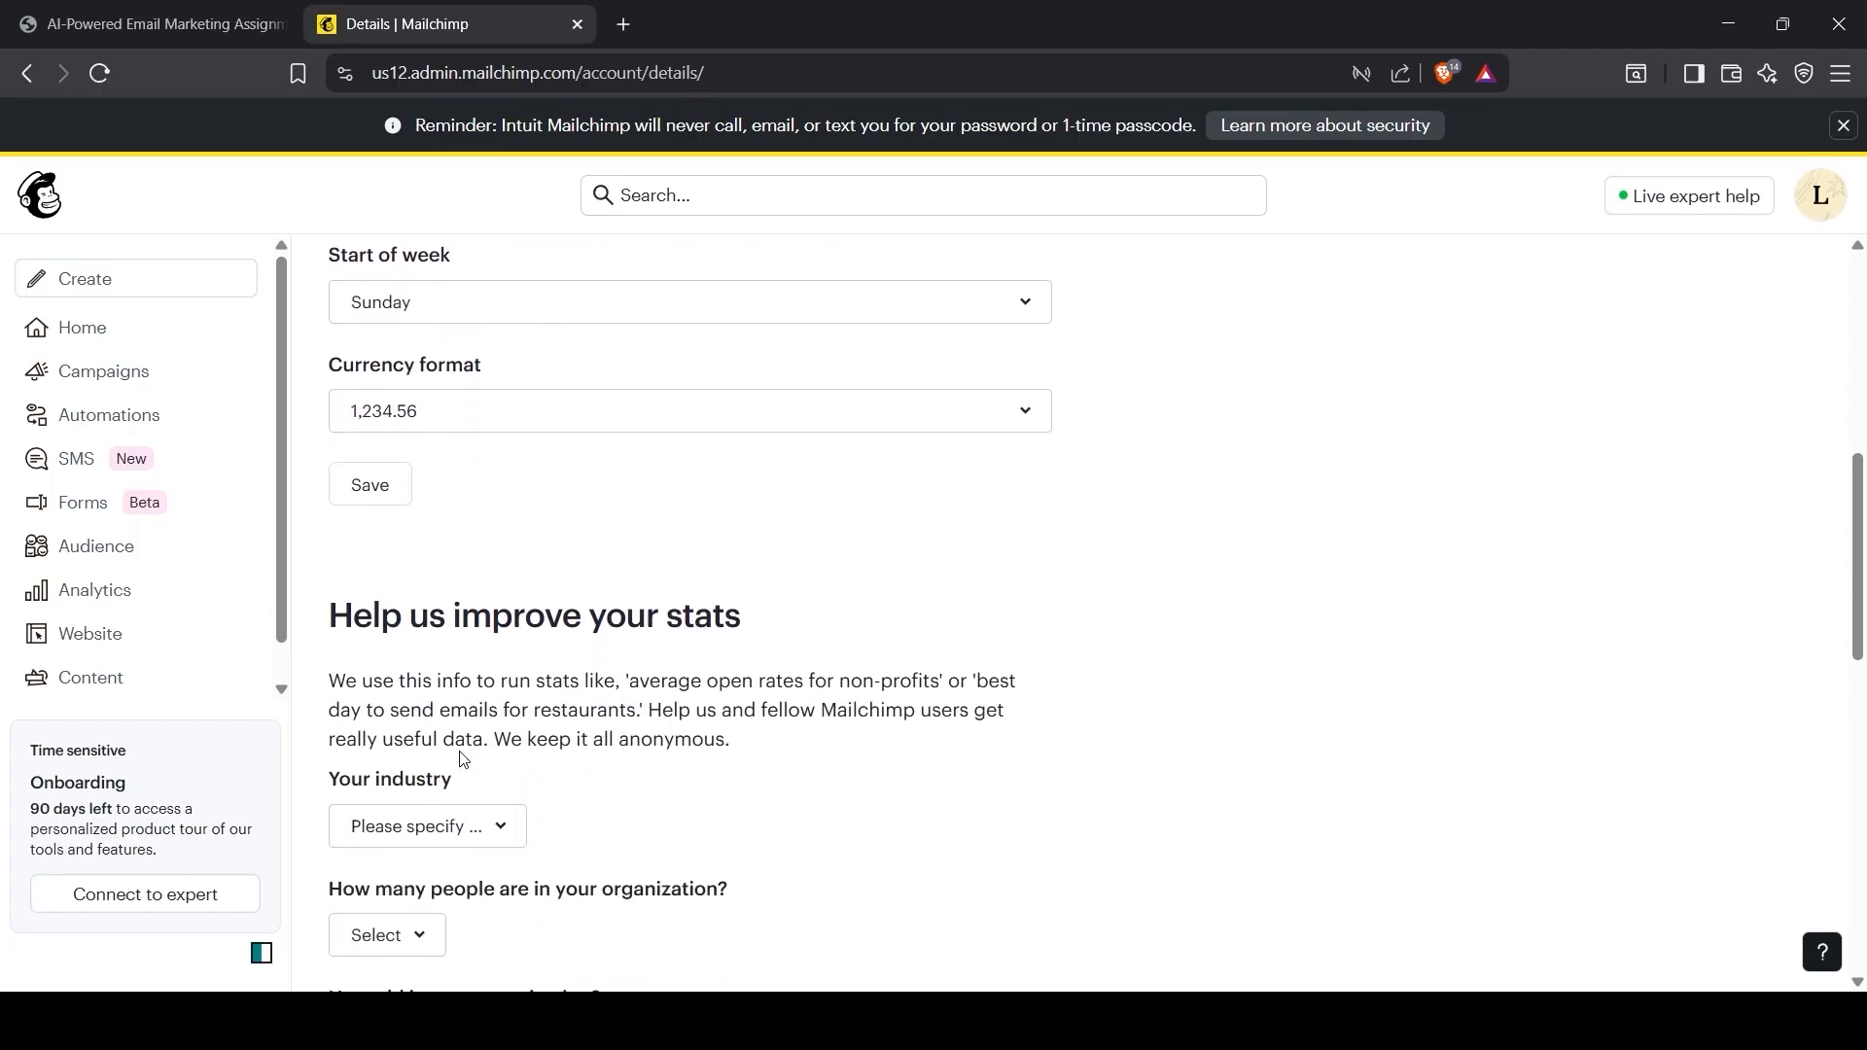
Step: Set the account industry to Education and Training
{"action": "left_click", "coordinate": [407, 574]}
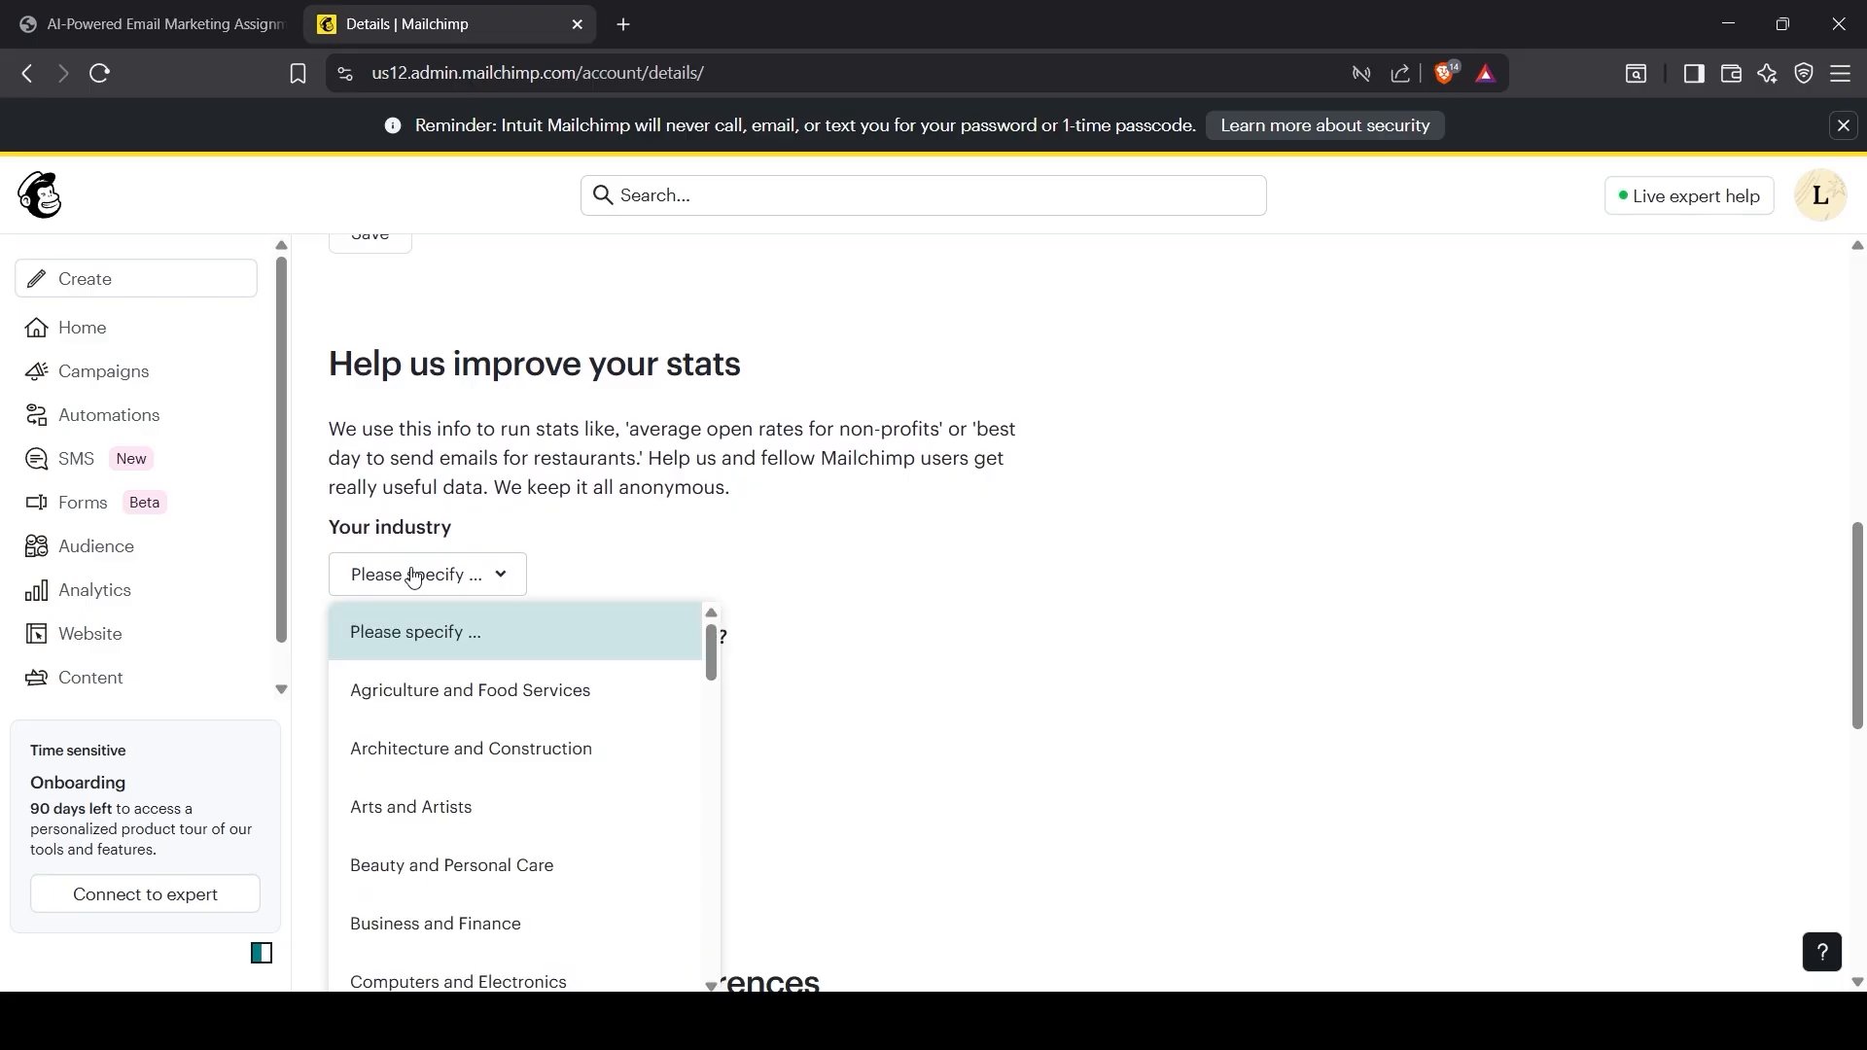
{"action": "scroll", "coordinate": [480, 853], "scroll_direction": "down", "scroll_amount": 2}
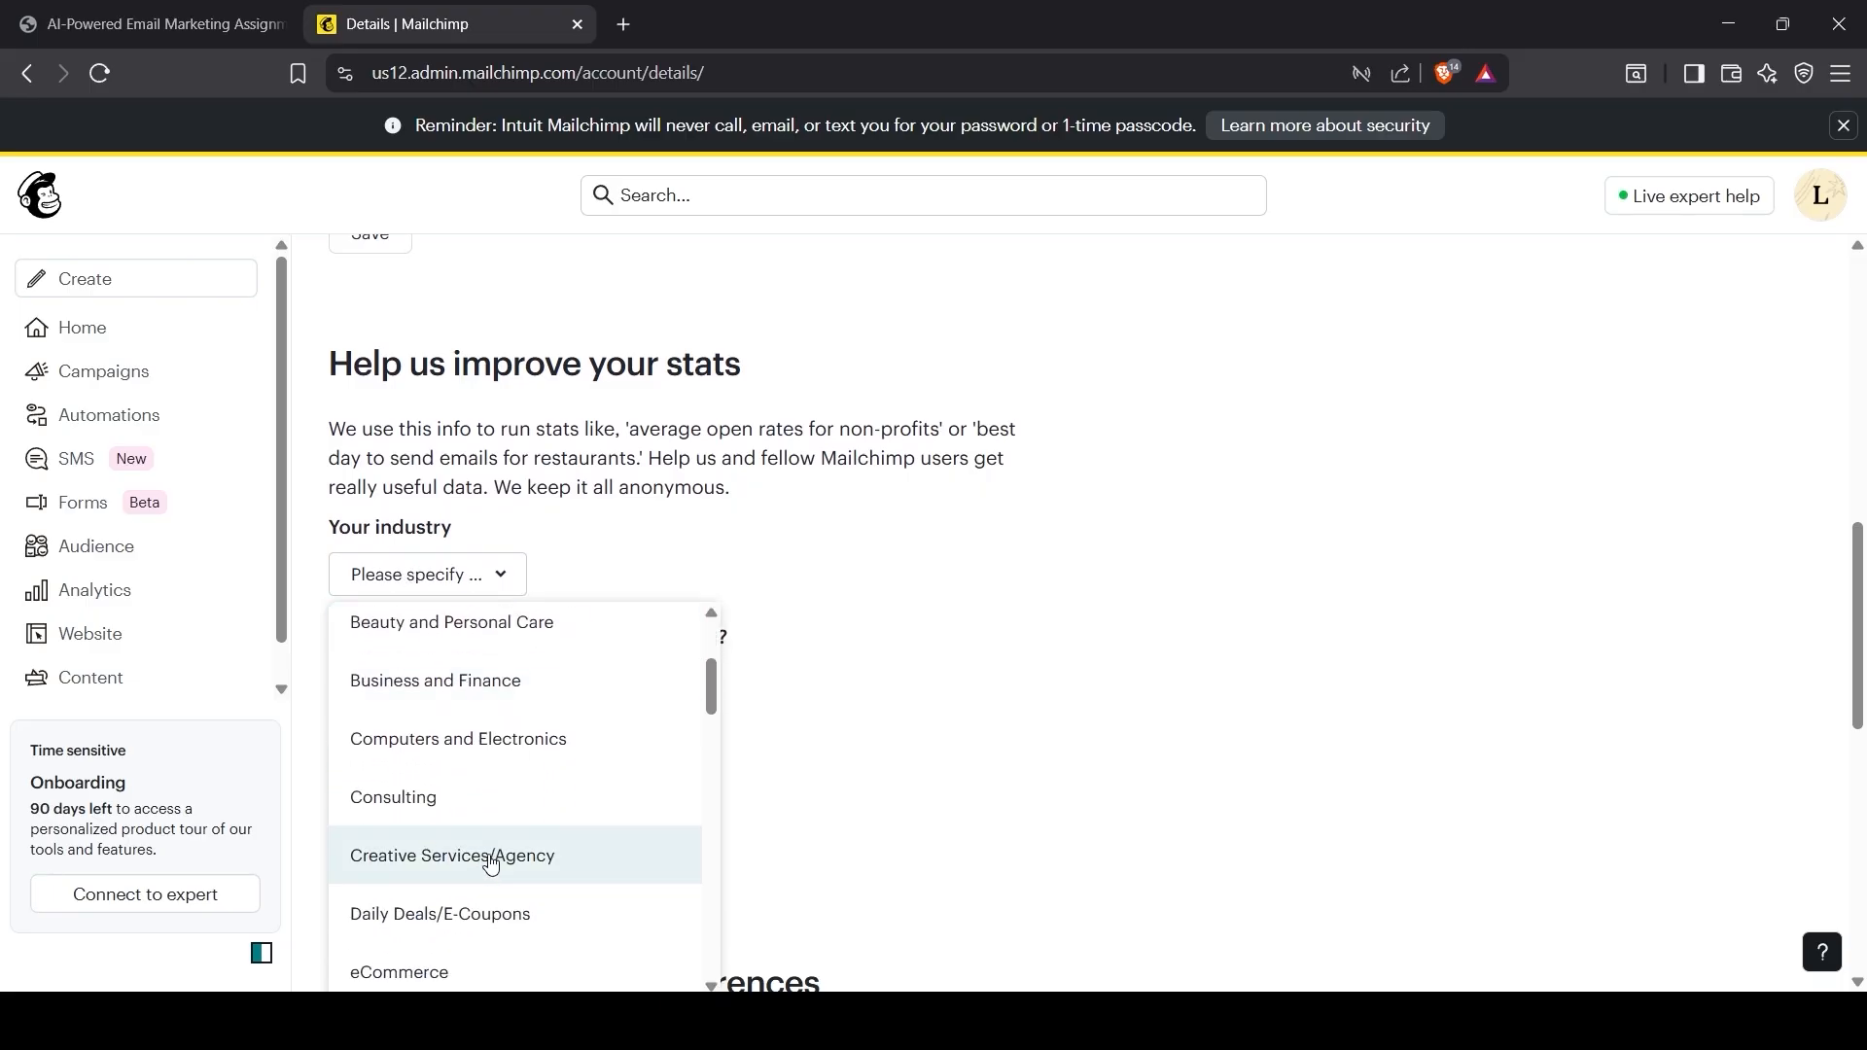
{"action": "scroll", "coordinate": [491, 855], "scroll_direction": "up", "scroll_amount": 1}
{"action": "scroll", "coordinate": [457, 895], "scroll_direction": "down", "scroll_amount": 2}
{"action": "scroll", "coordinate": [457, 881], "scroll_direction": "up", "scroll_amount": 1}
{"action": "scroll", "coordinate": [500, 792], "scroll_direction": "down", "scroll_amount": 2}
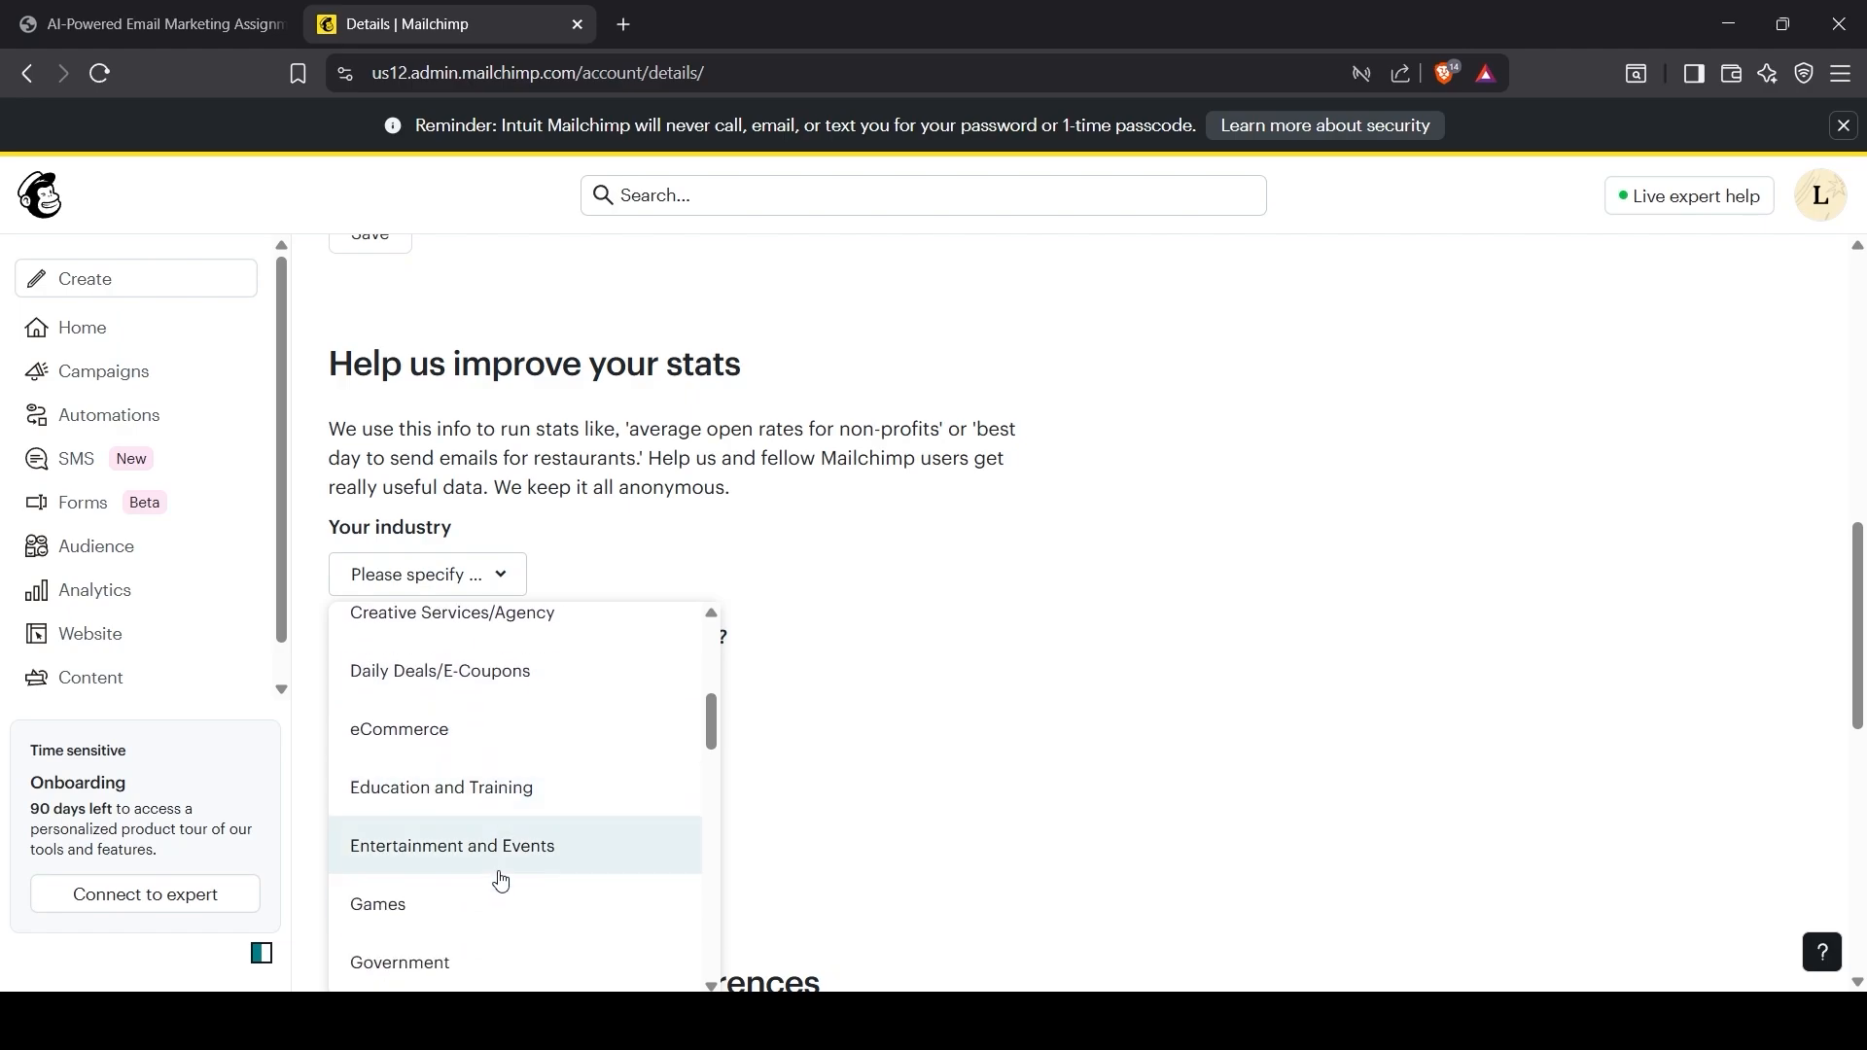
{"action": "left_click", "coordinate": [442, 788]}
Step: Set the organization size to 11-20 and age to 3-5 years, then save the details
{"action": "scroll", "coordinate": [450, 808], "scroll_direction": "down", "scroll_amount": 1}
{"action": "left_click", "coordinate": [414, 564]}
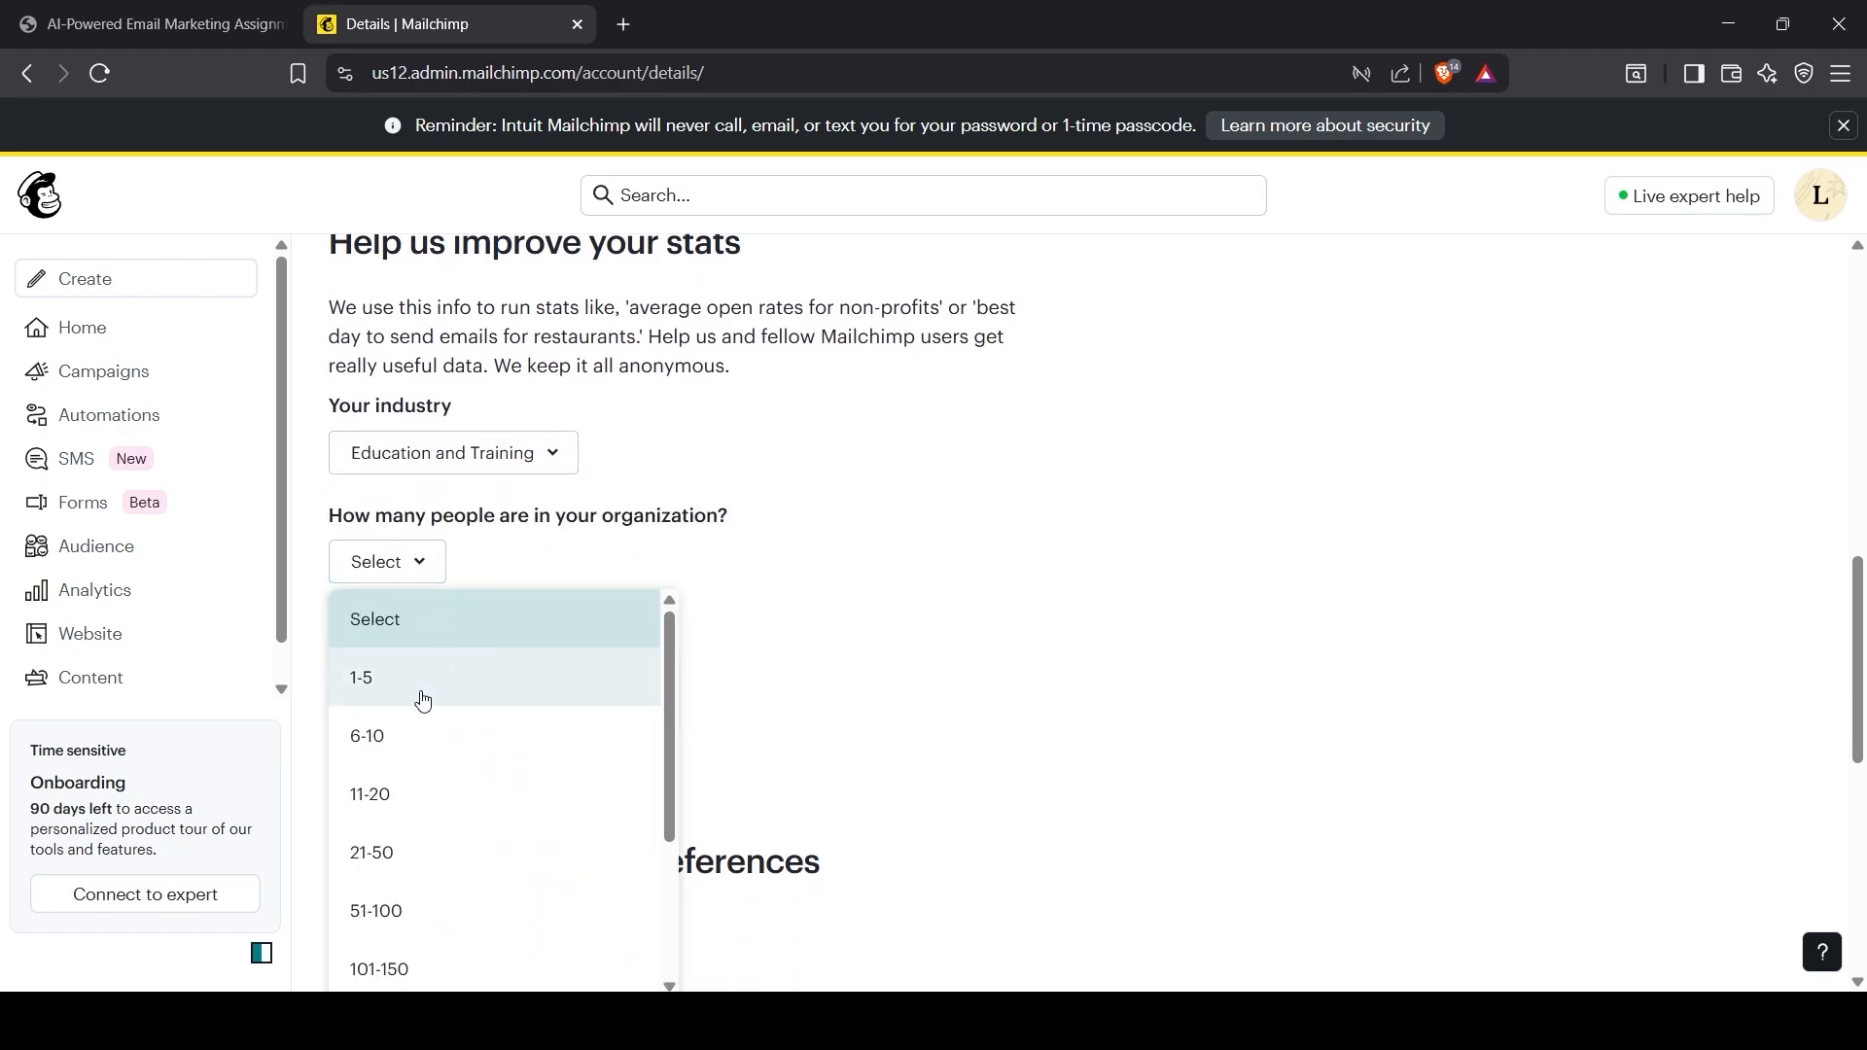
{"action": "left_click", "coordinate": [422, 700]}
{"action": "left_click", "coordinate": [388, 581]}
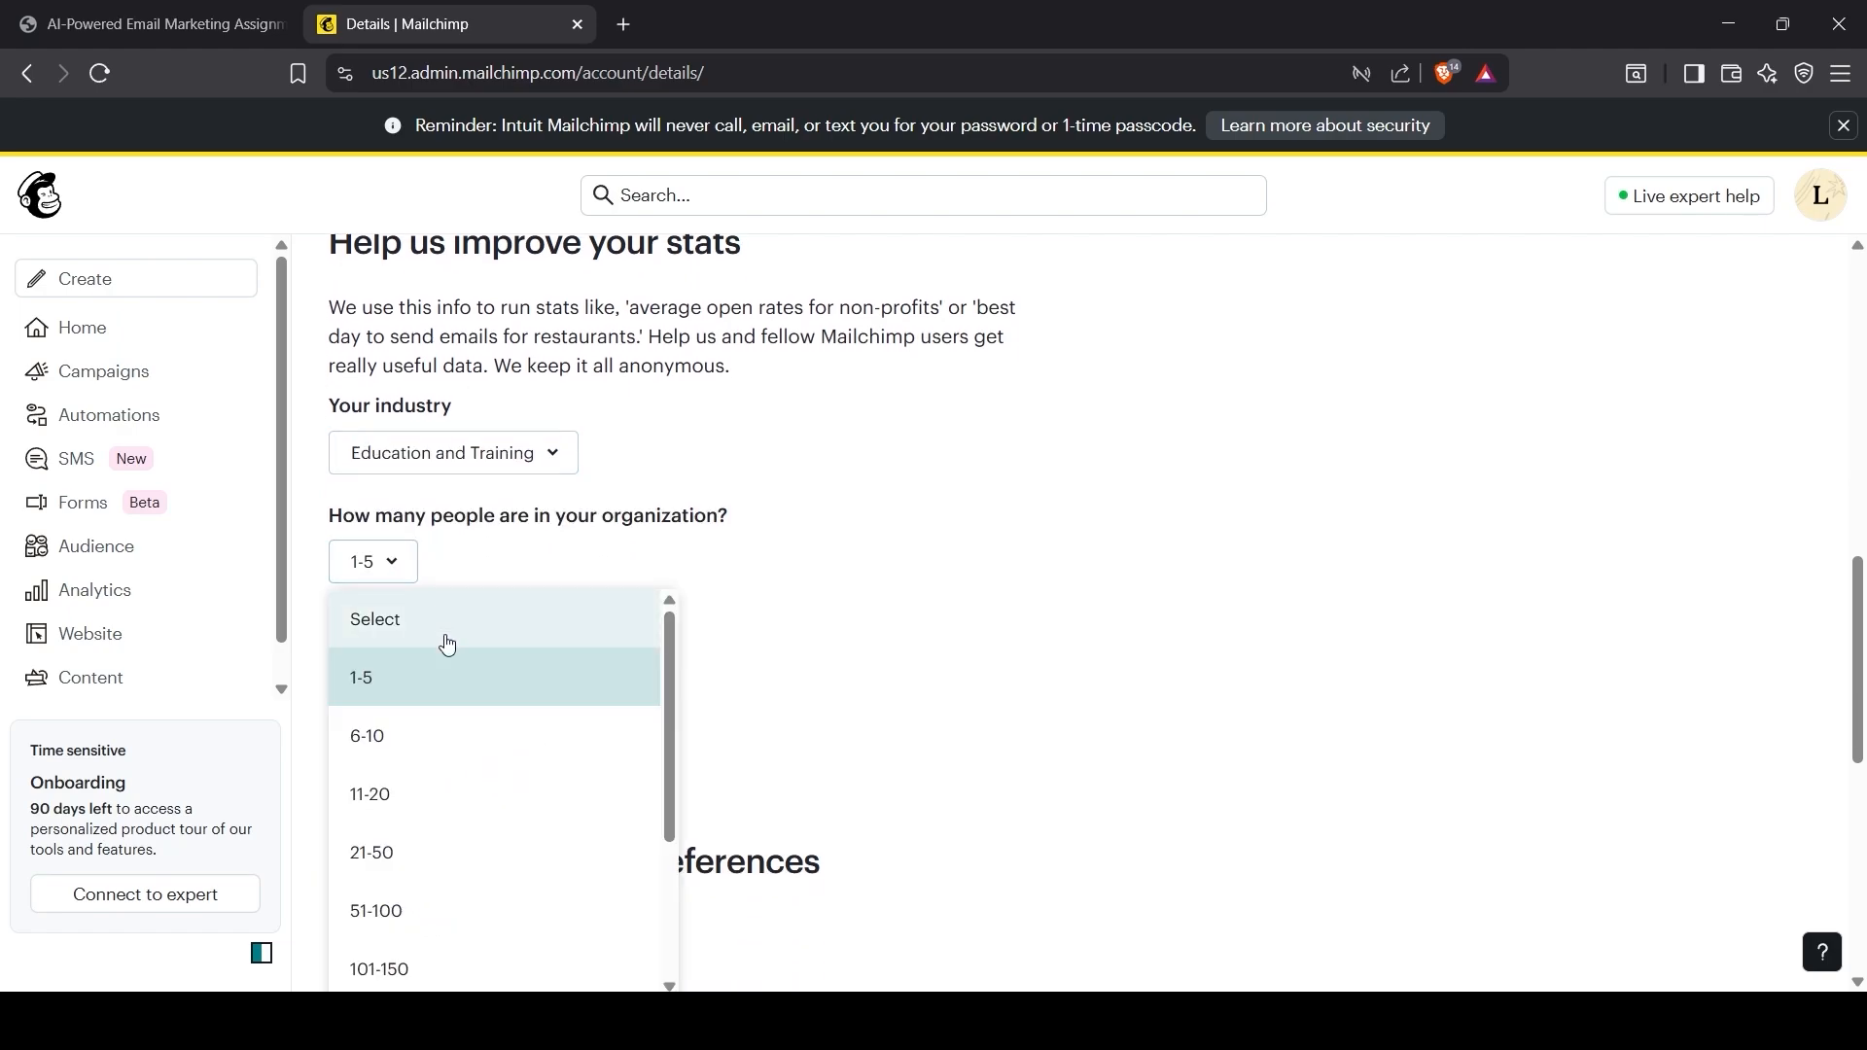
{"action": "left_click", "coordinate": [449, 808]}
{"action": "left_click", "coordinate": [439, 681]}
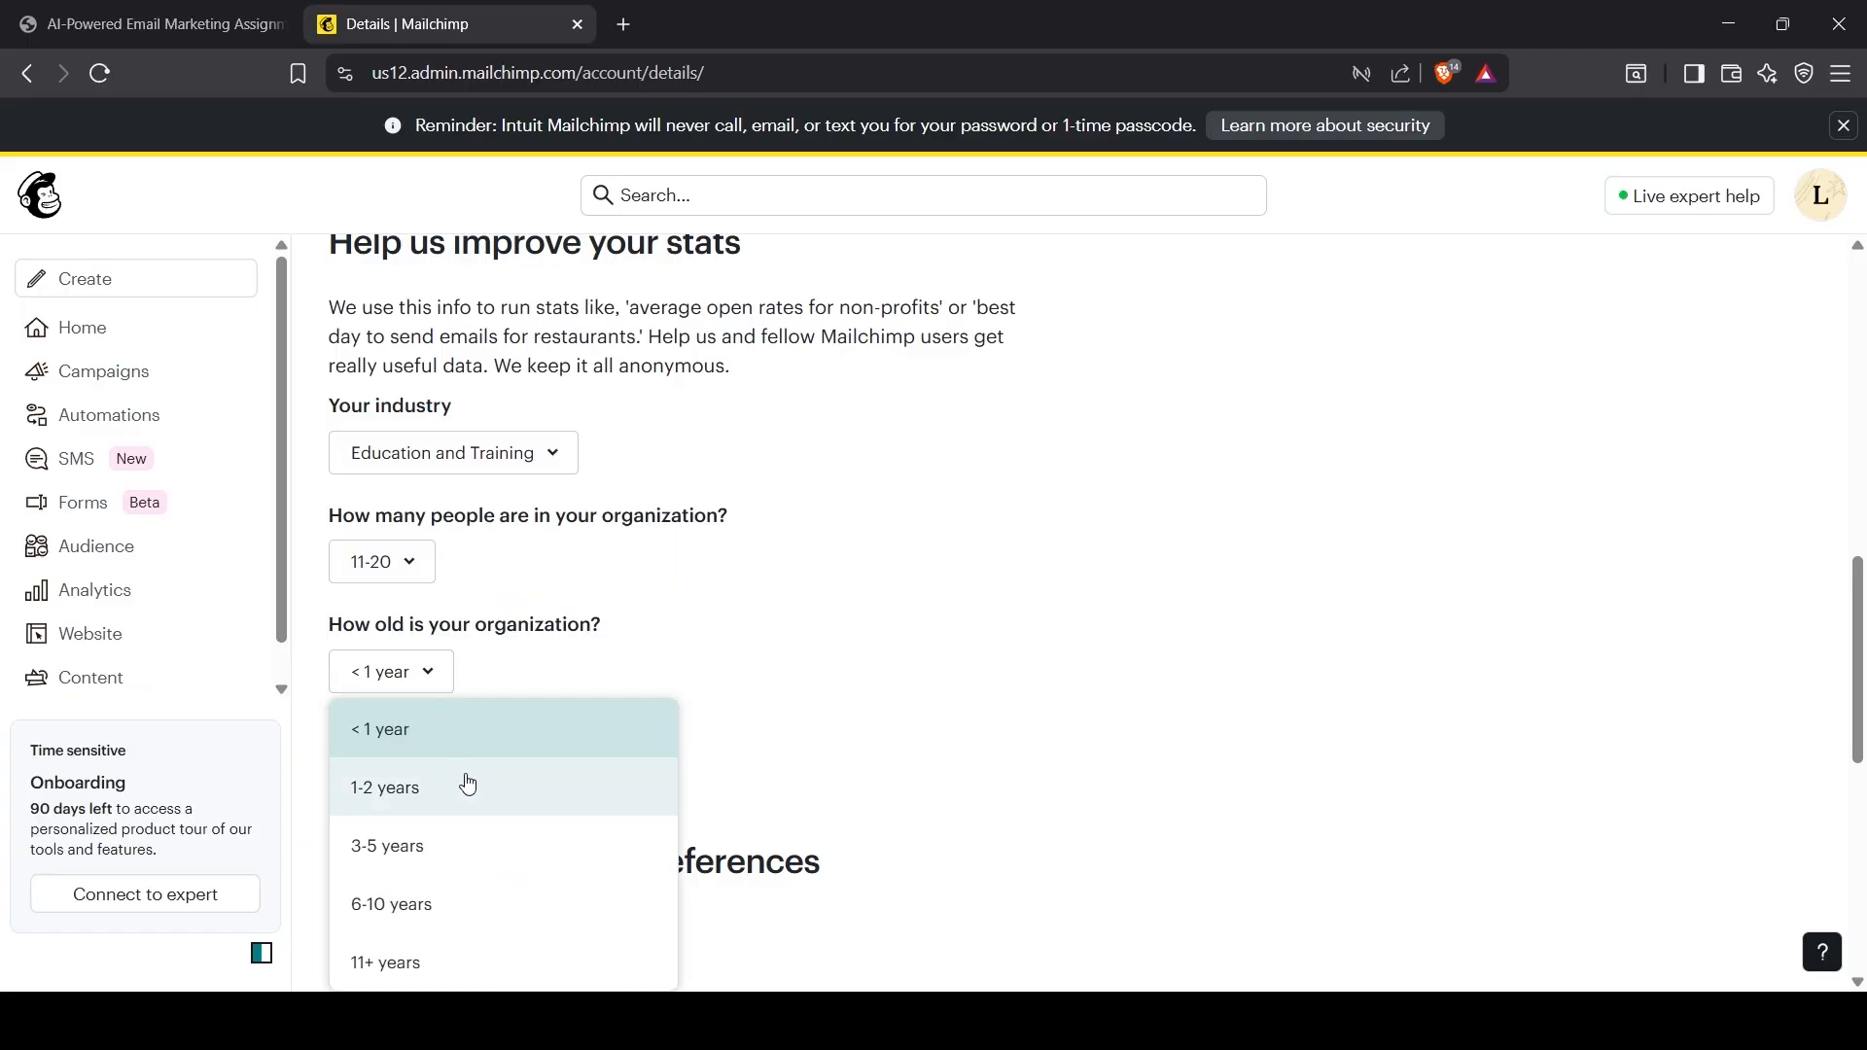
{"action": "left_click", "coordinate": [501, 846]}
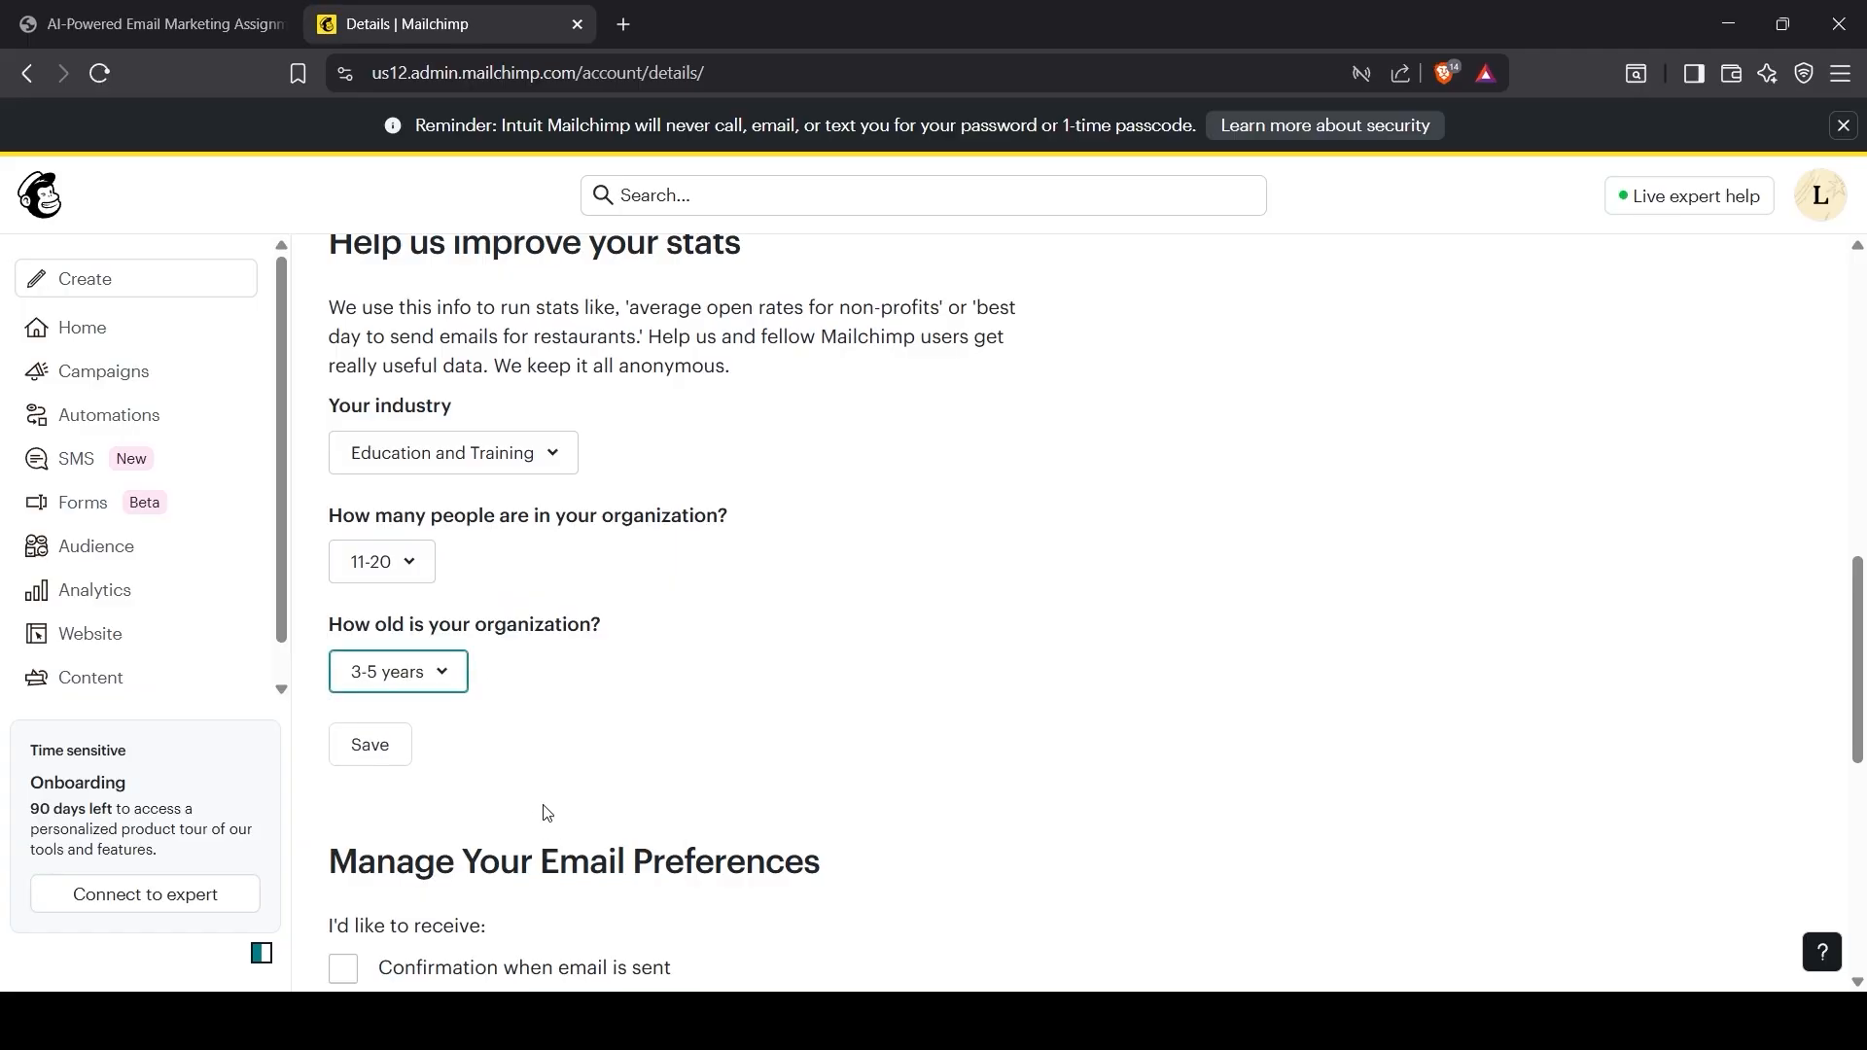
{"action": "left_click", "coordinate": [410, 753]}
Step: Review the saved account details and return to the Mailchimp home page
{"action": "scroll", "coordinate": [525, 787], "scroll_direction": "down", "scroll_amount": 2}
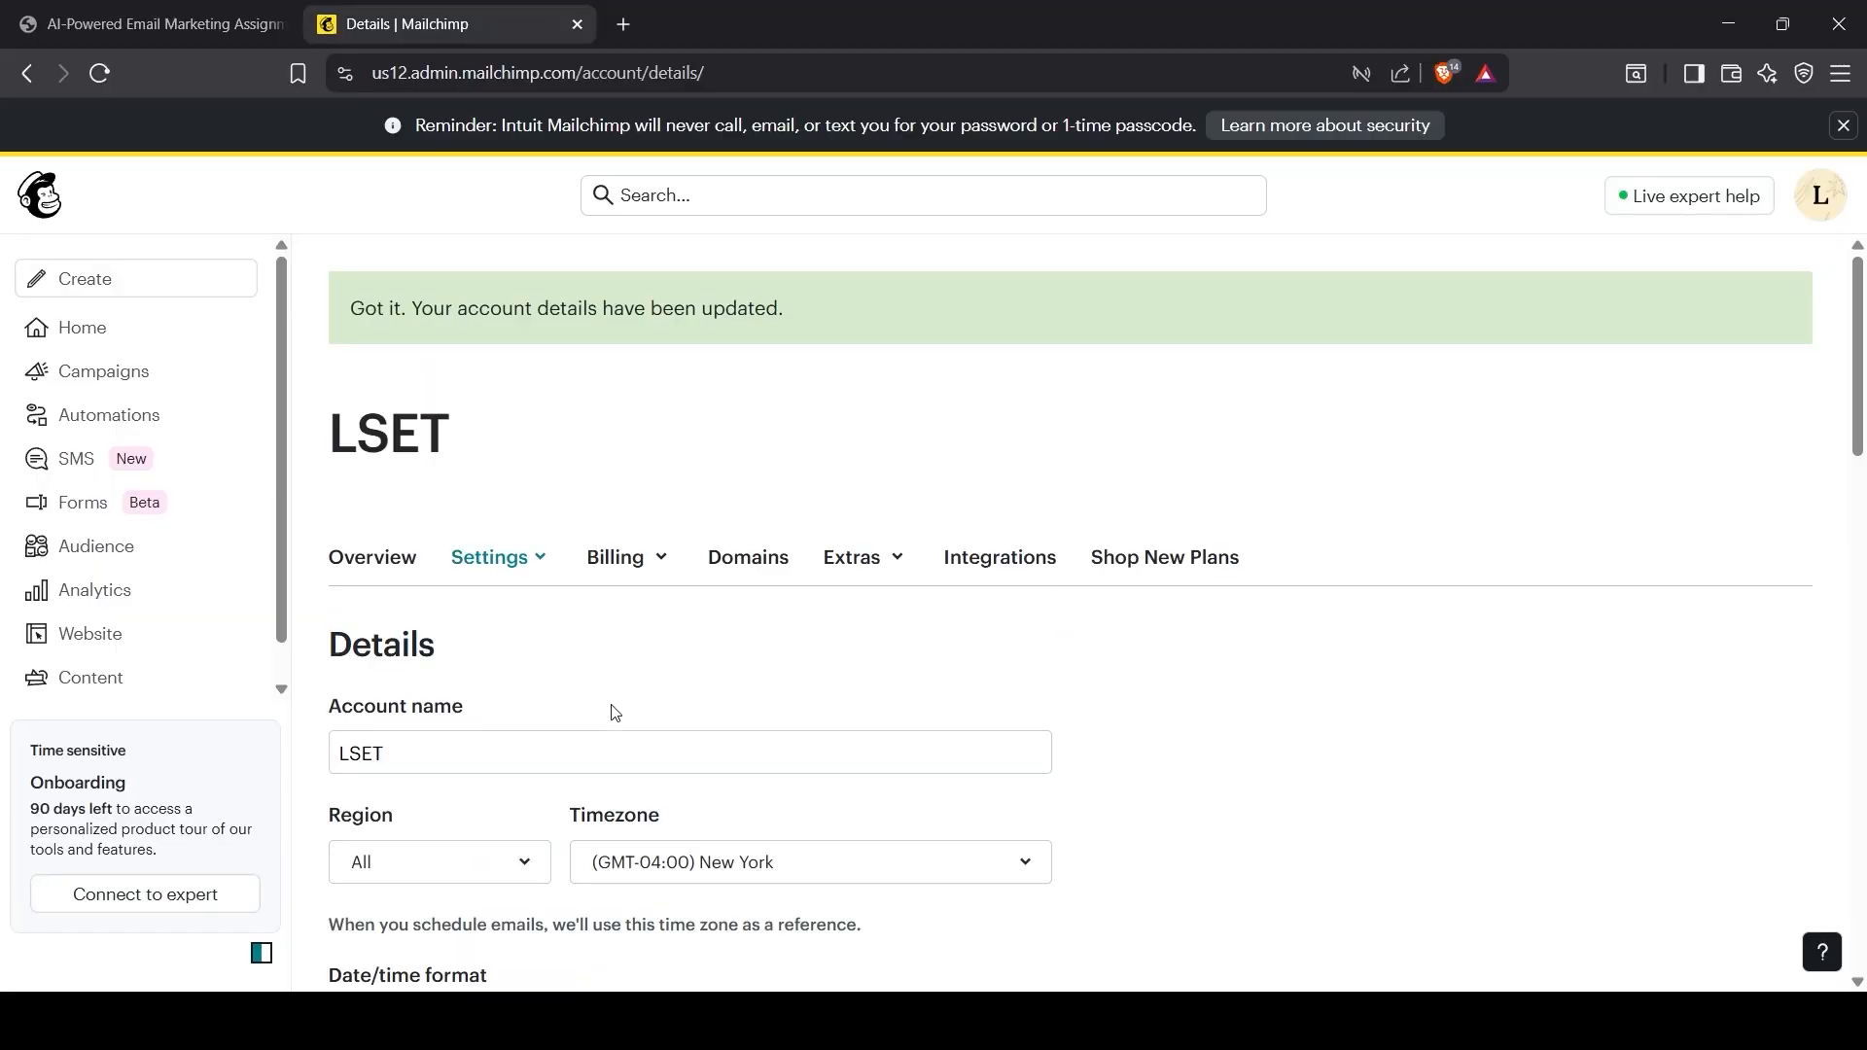
{"action": "scroll", "coordinate": [653, 704], "scroll_direction": "down", "scroll_amount": 3}
{"action": "scroll", "coordinate": [667, 687], "scroll_direction": "up", "scroll_amount": 3}
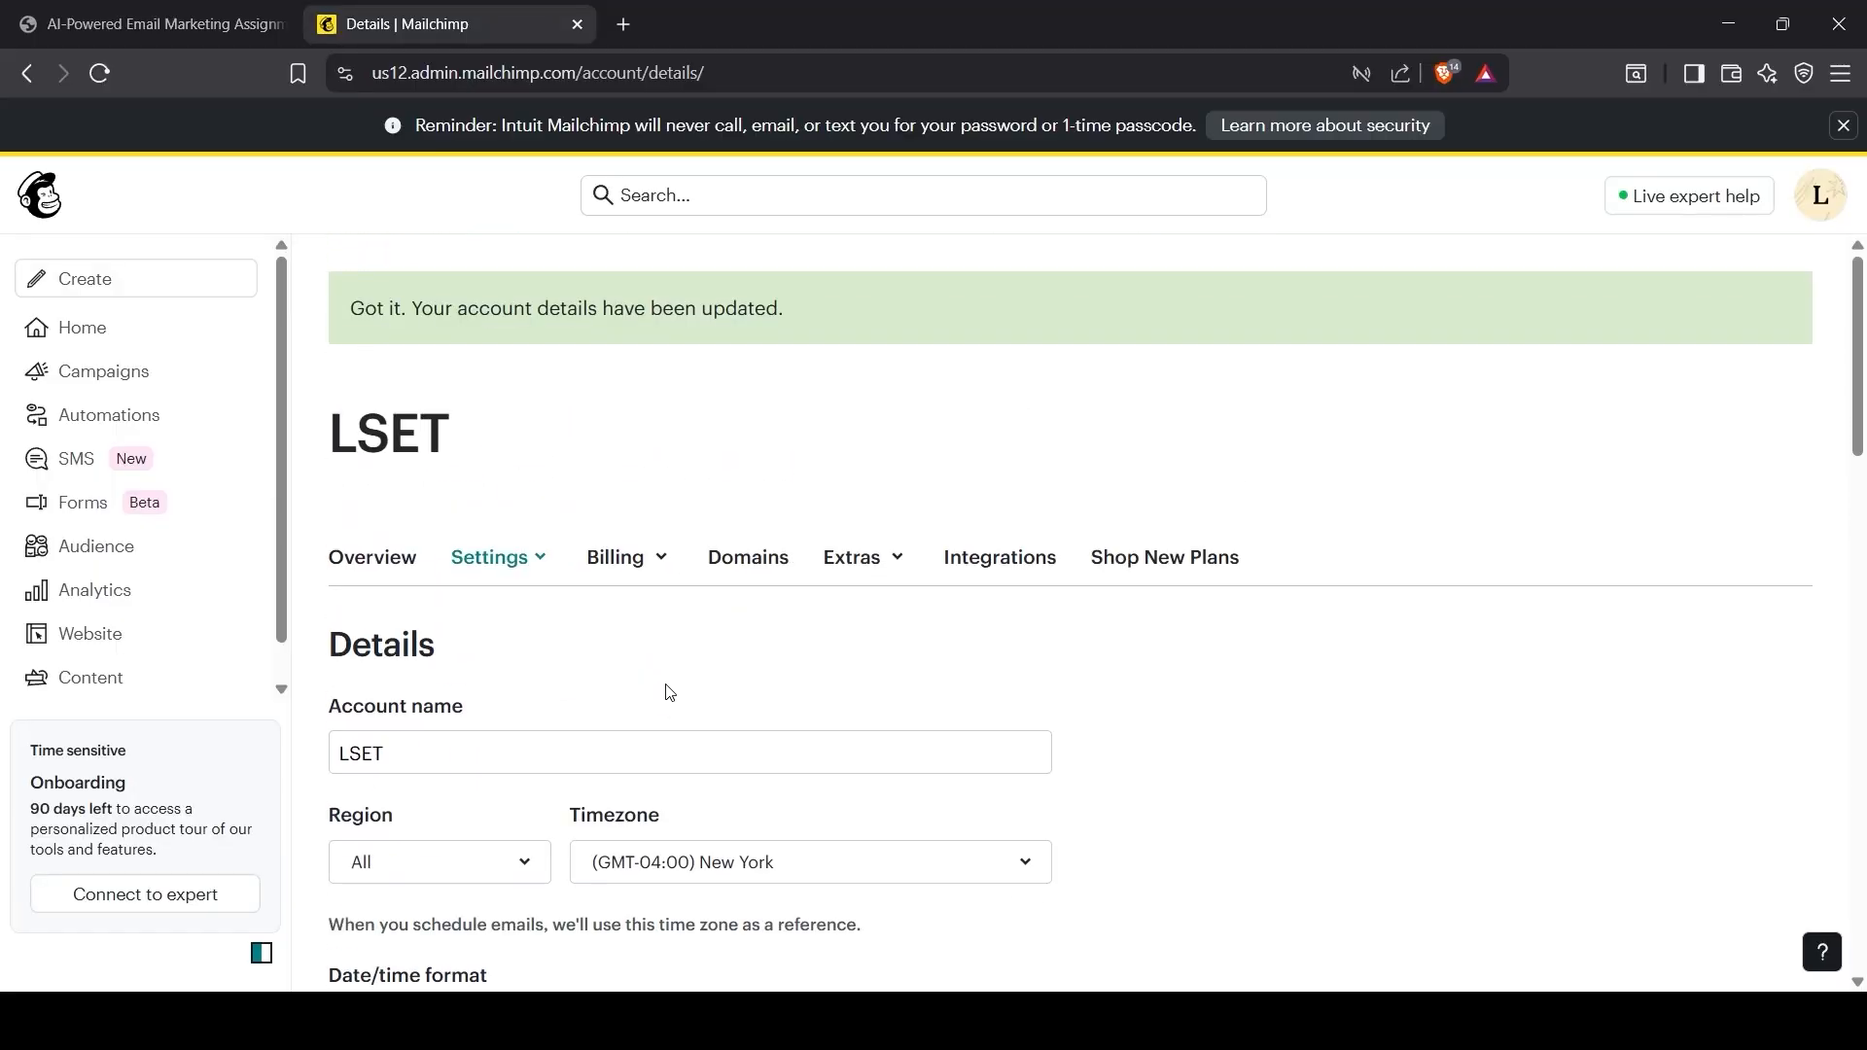
{"action": "left_click", "coordinate": [54, 206]}
Step: In the brief, highlight the 'AI List Segmentation' heading and the 'Import a sample contact list' line
{"action": "left_click", "coordinate": [219, 7]}
{"action": "scroll", "coordinate": [743, 696], "scroll_direction": "down", "scroll_amount": 1}
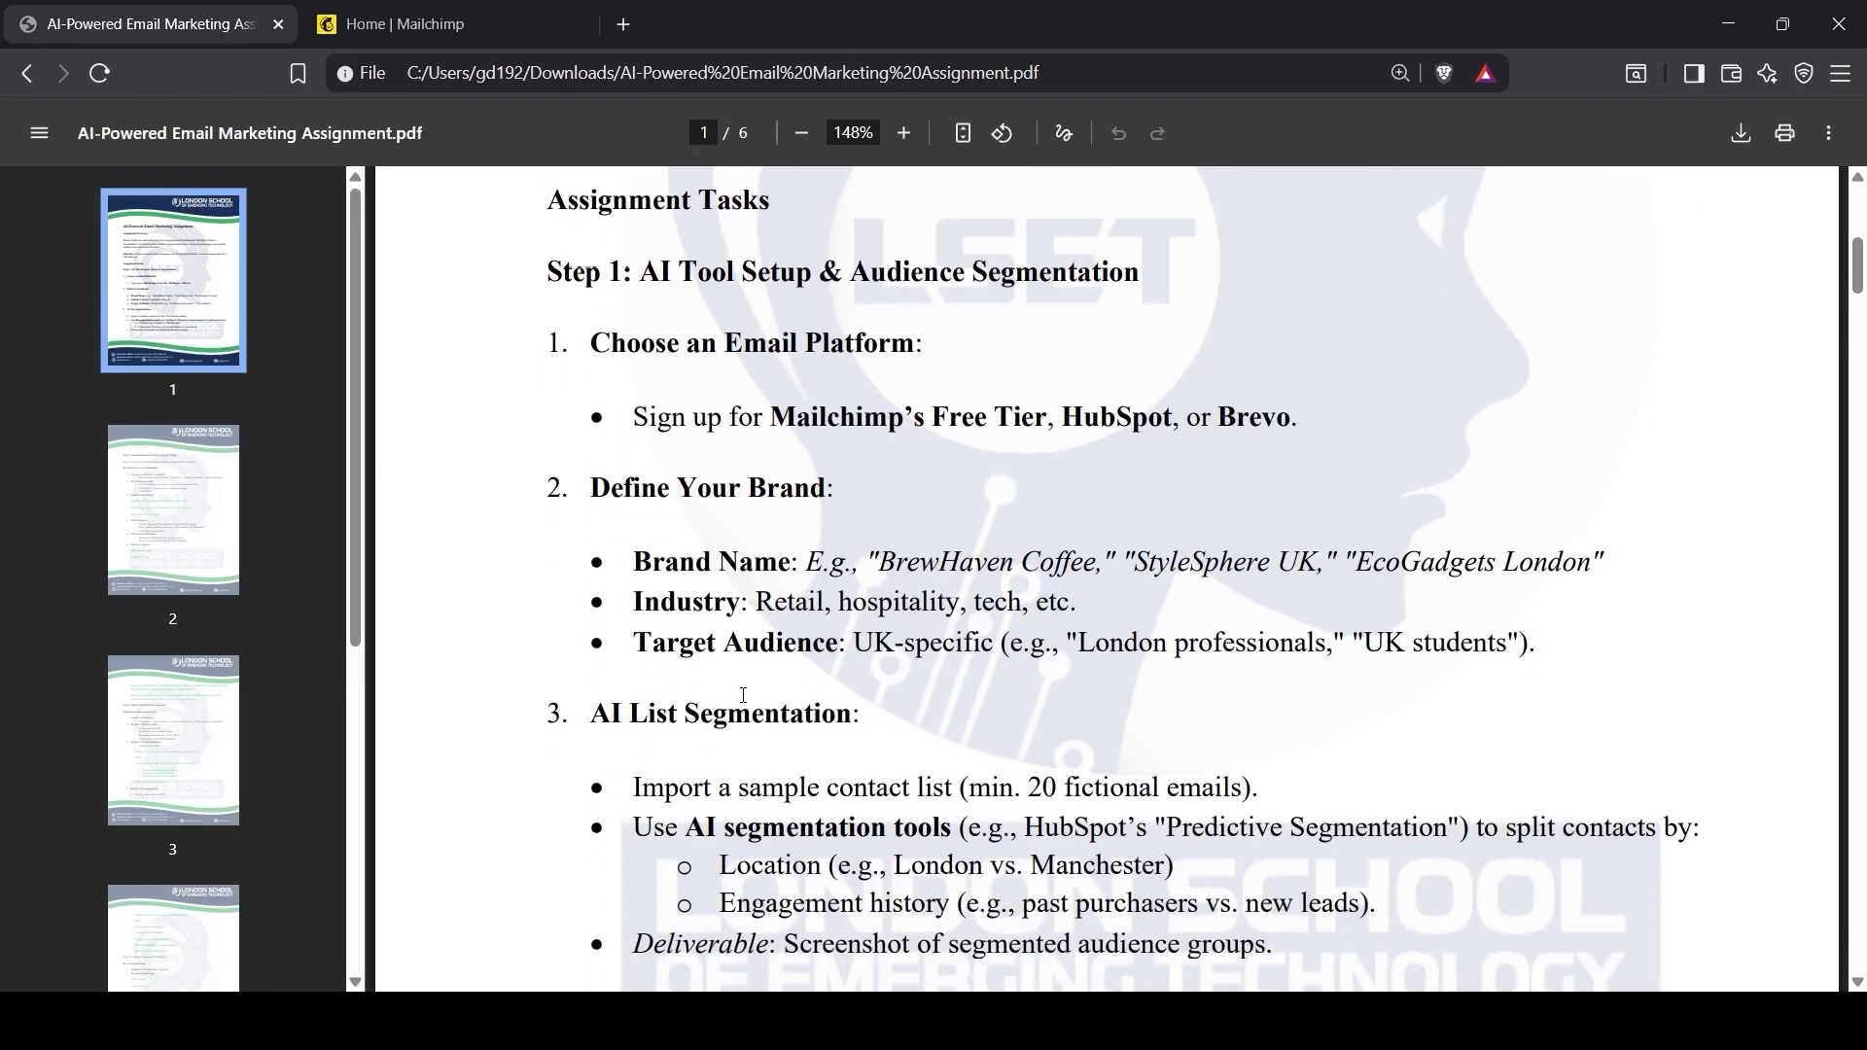
{"action": "left_click_drag", "start_coordinate": [592, 715], "coordinate": [842, 713]}
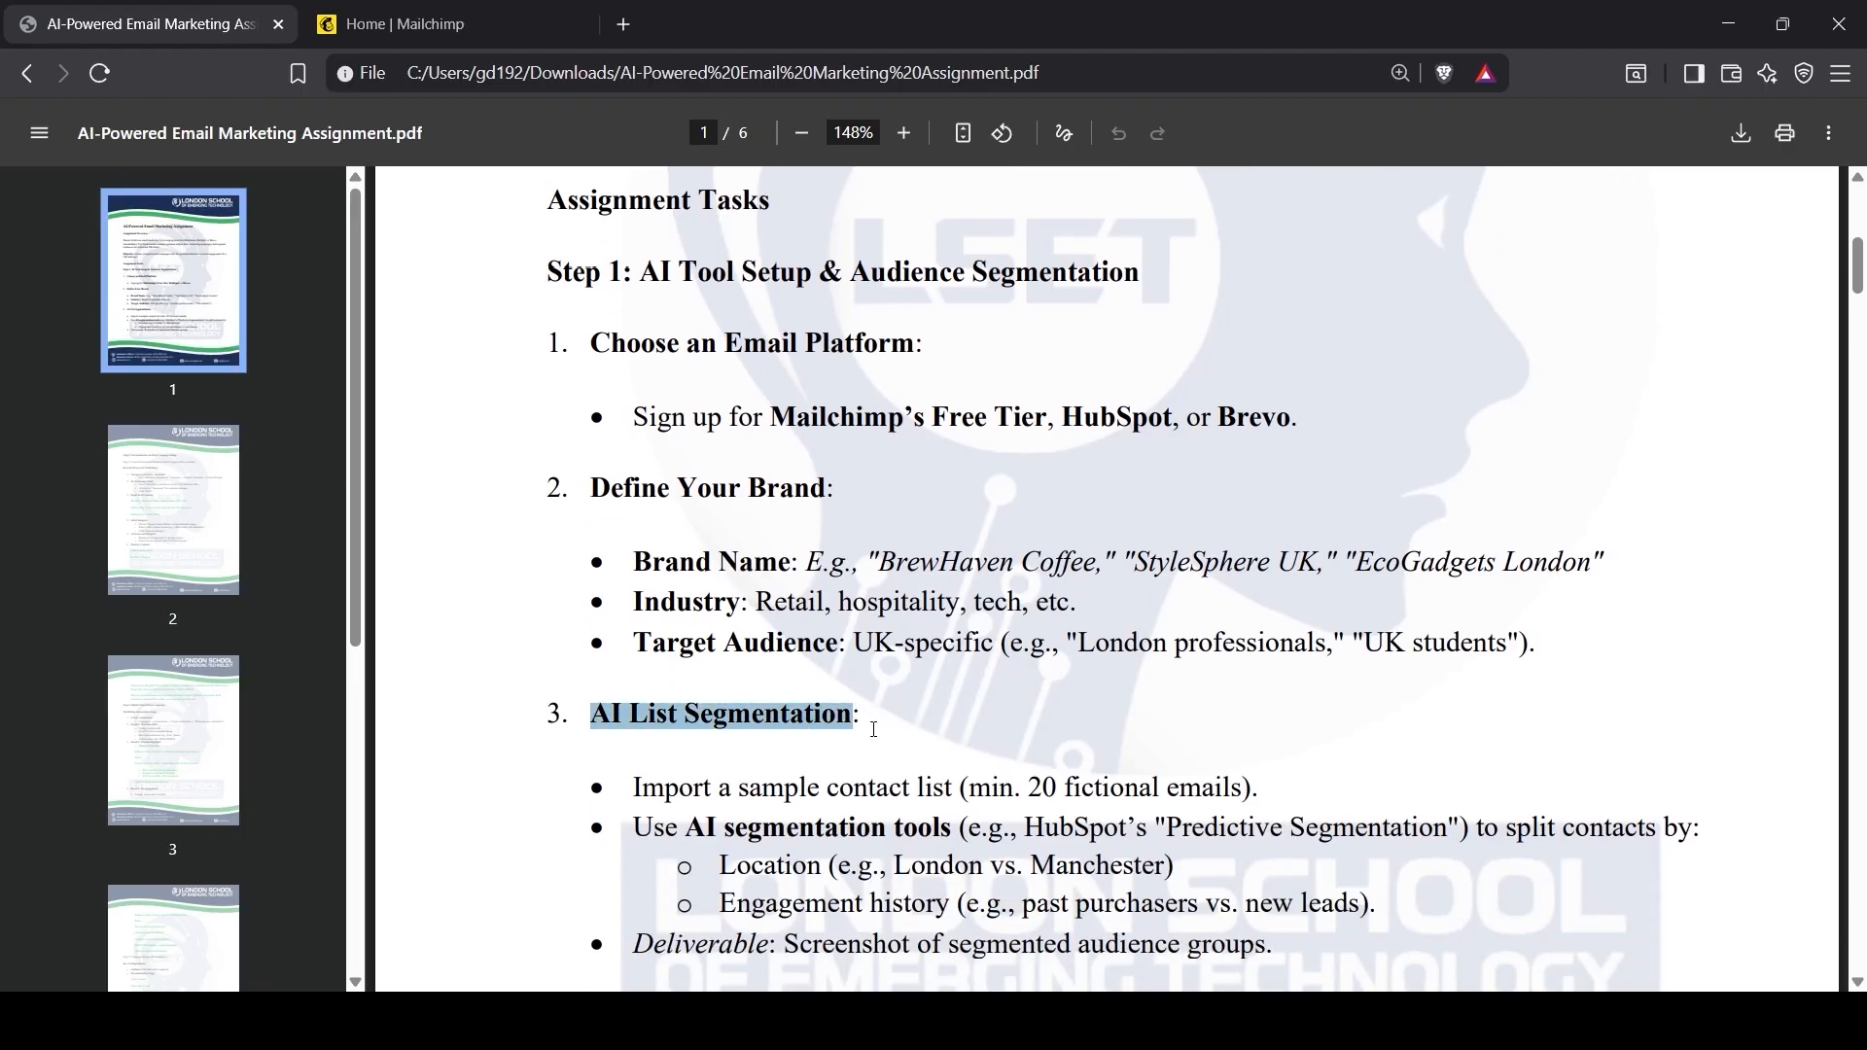
{"action": "scroll", "coordinate": [932, 762], "scroll_direction": "down", "scroll_amount": 1}
{"action": "left_click_drag", "start_coordinate": [634, 669], "coordinate": [1260, 669]}
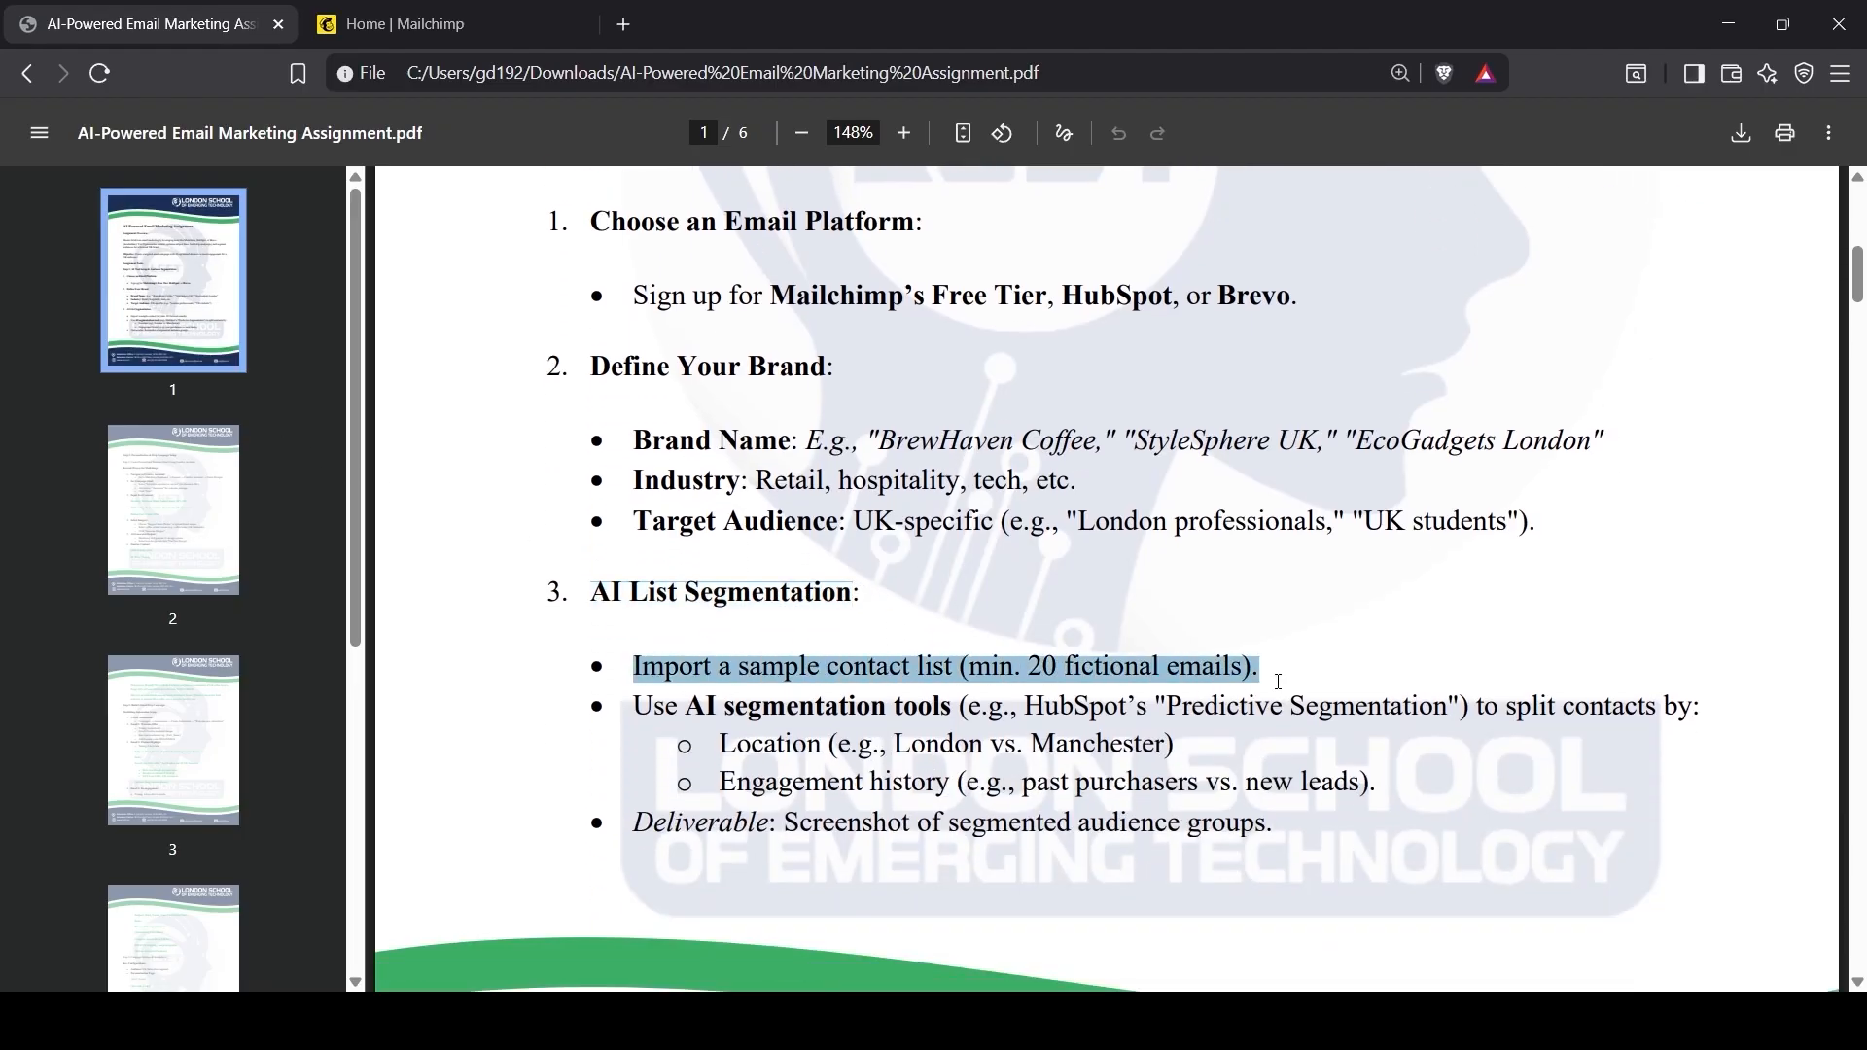
{"action": "key", "text": "alt+Tab"}
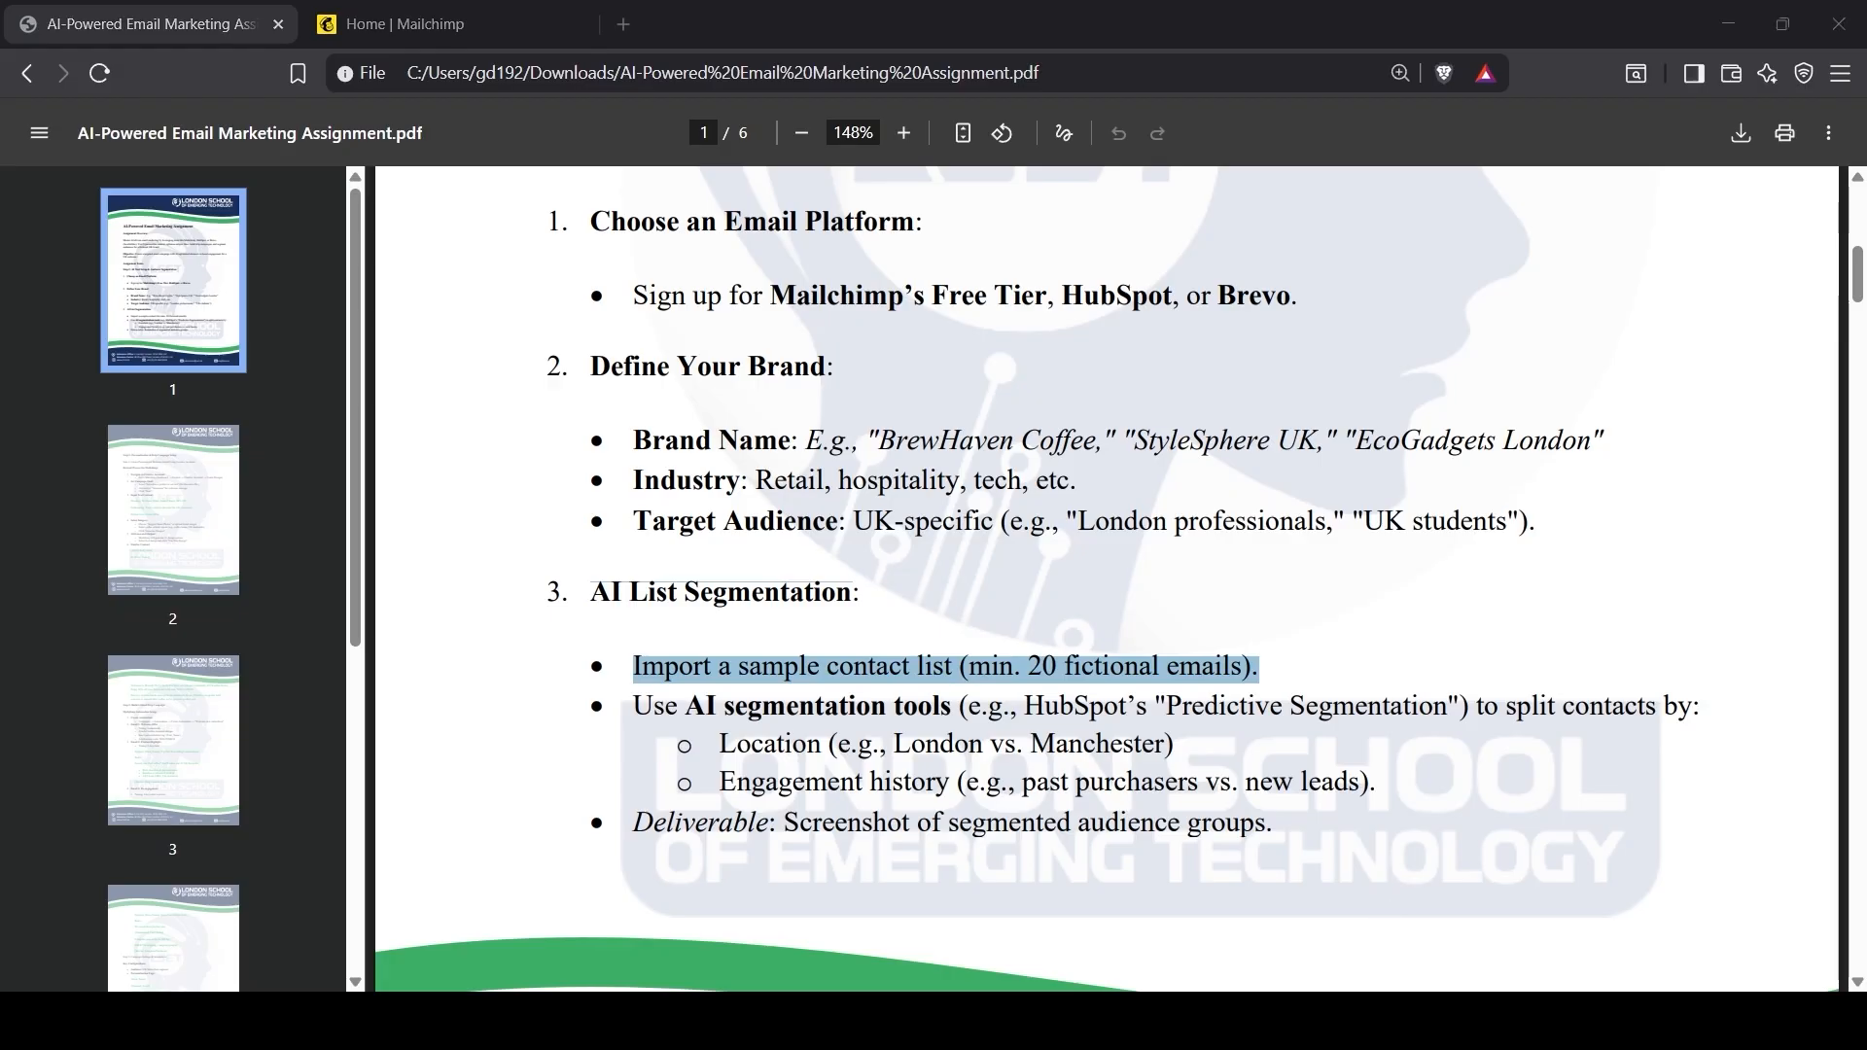
{"action": "key", "text": "alt+Tab"}
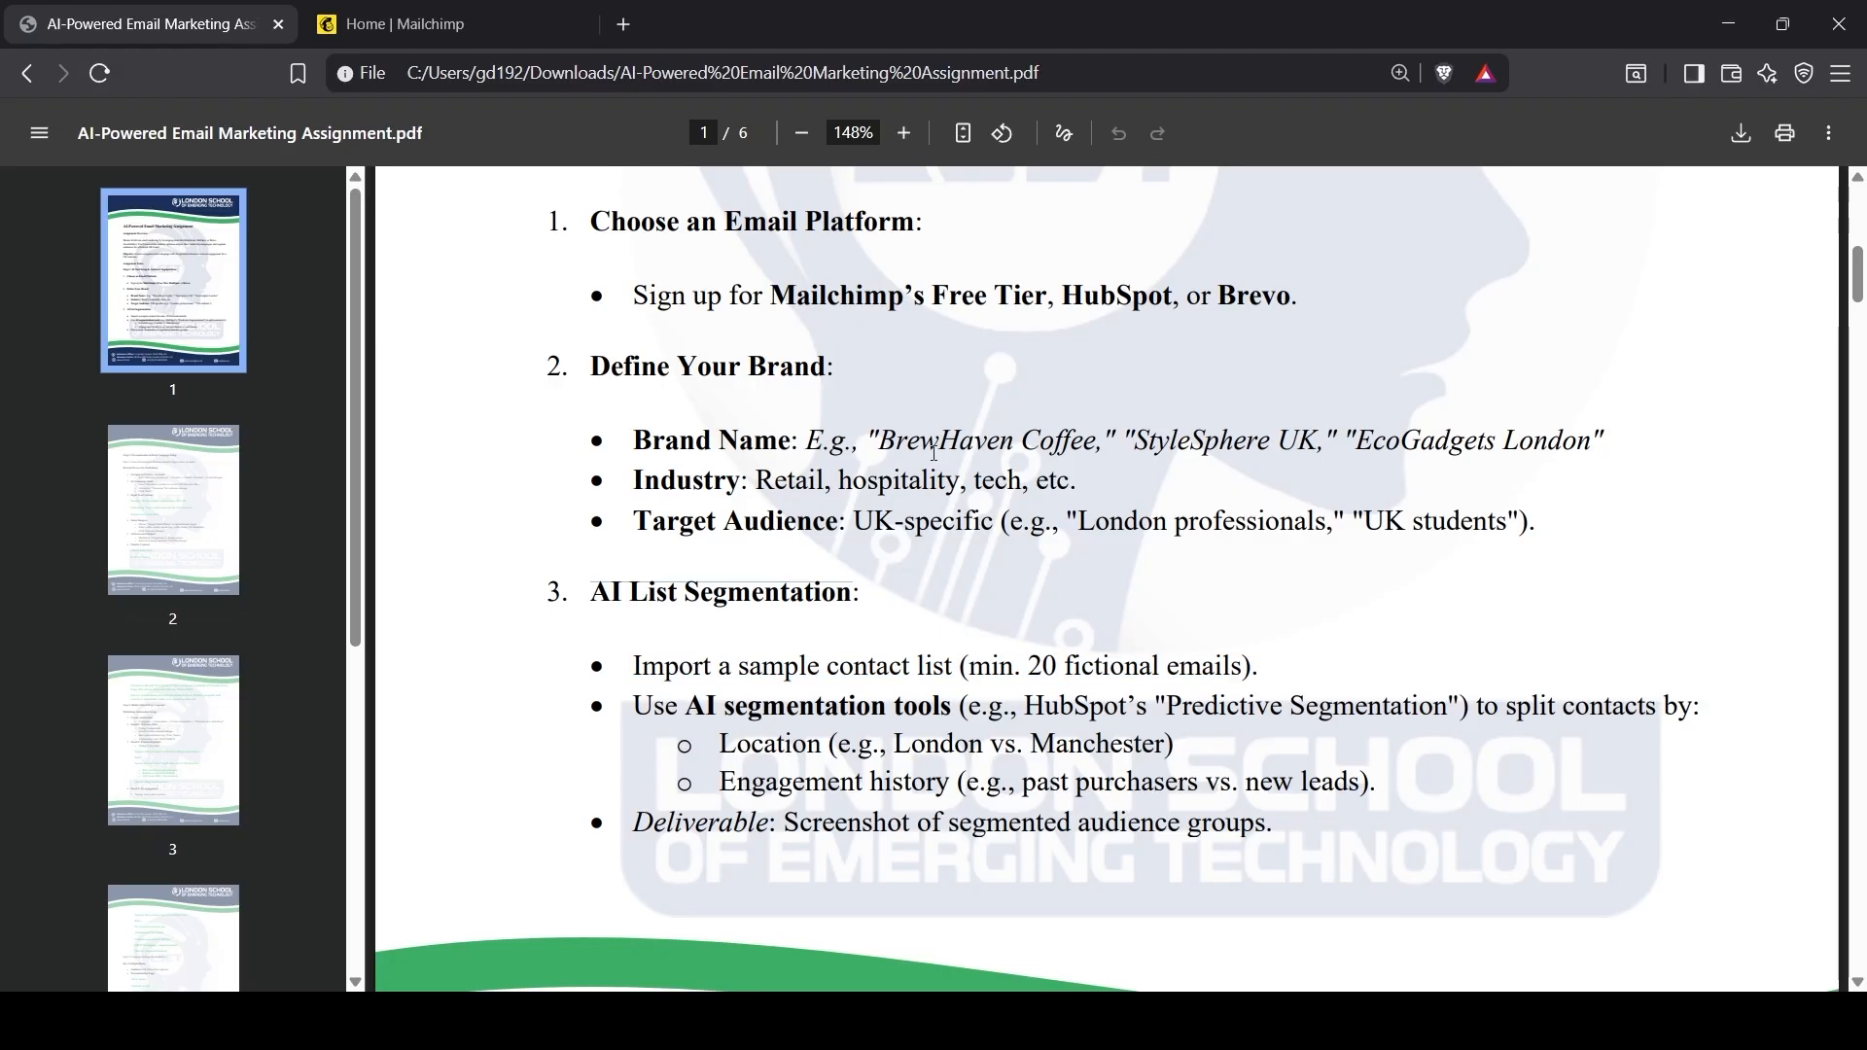
Step: Select the only contact in Audience > Contacts and delete it, citing GDPR/CCPA compliance
{"action": "left_click", "coordinate": [399, 24]}
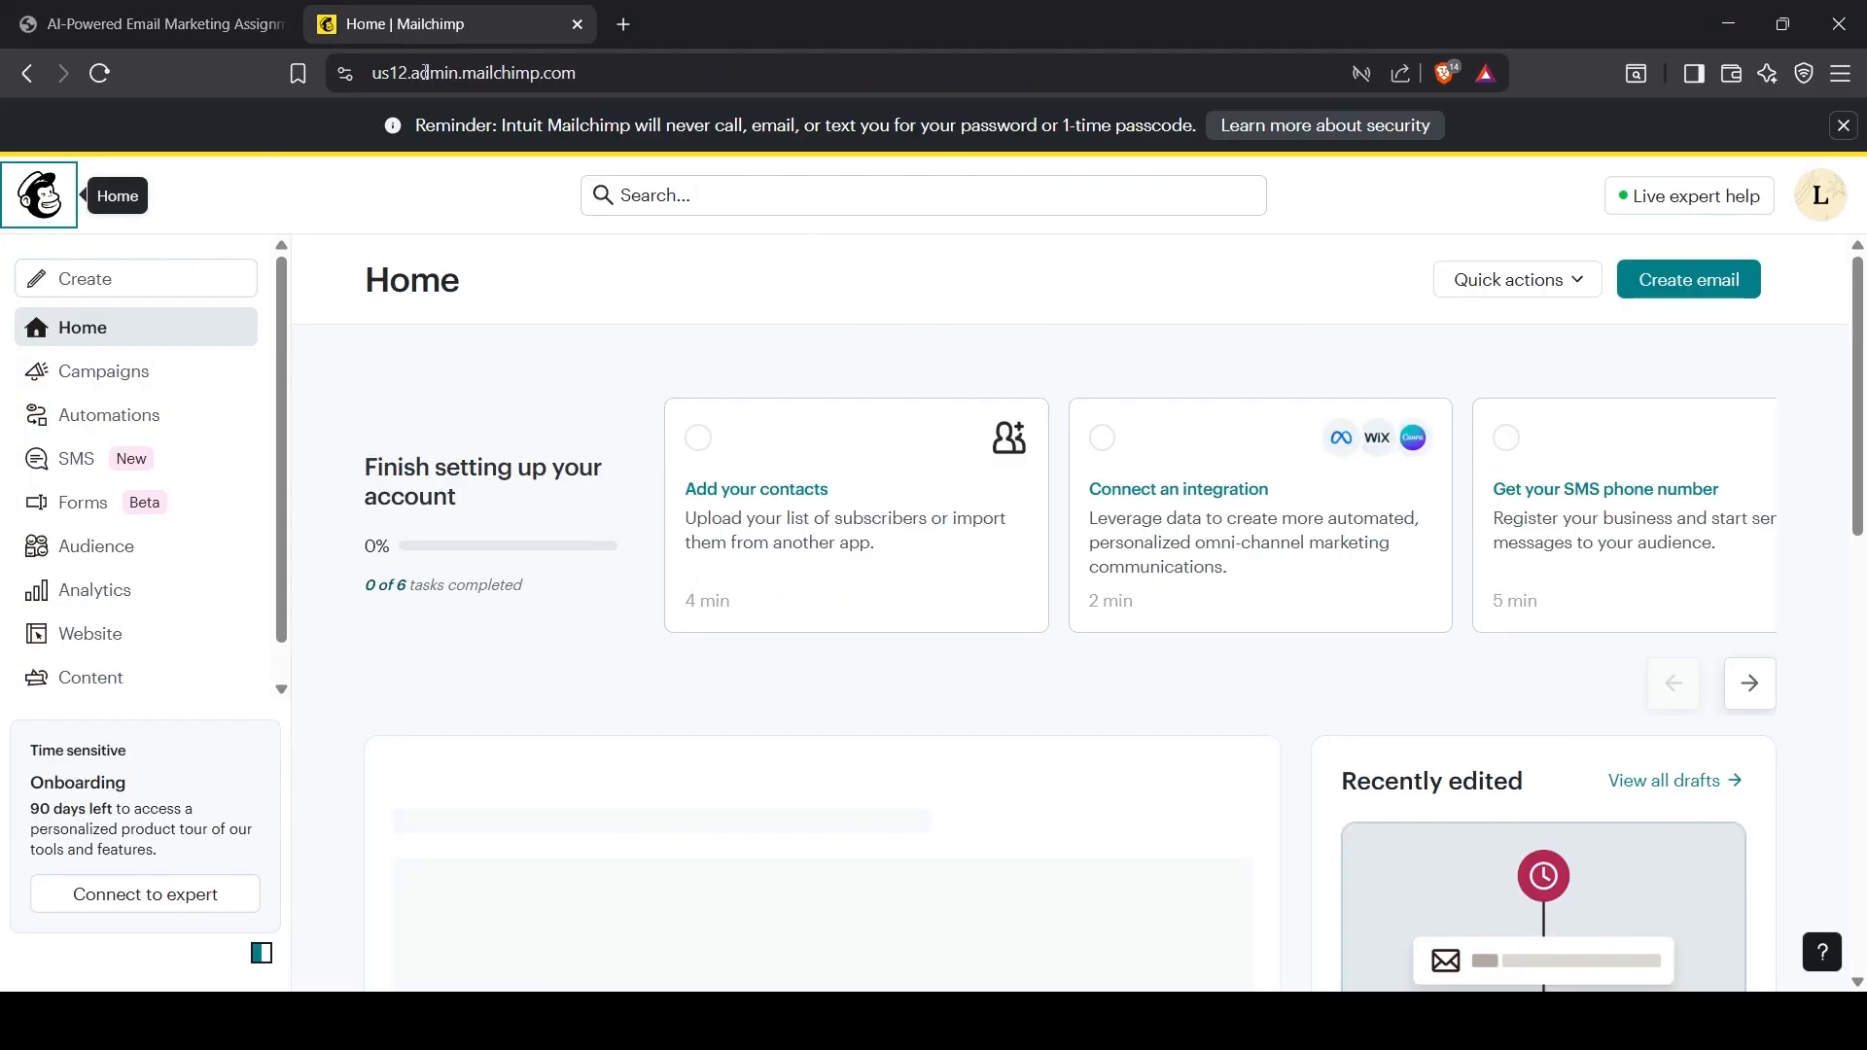
{"action": "left_click", "coordinate": [109, 550]}
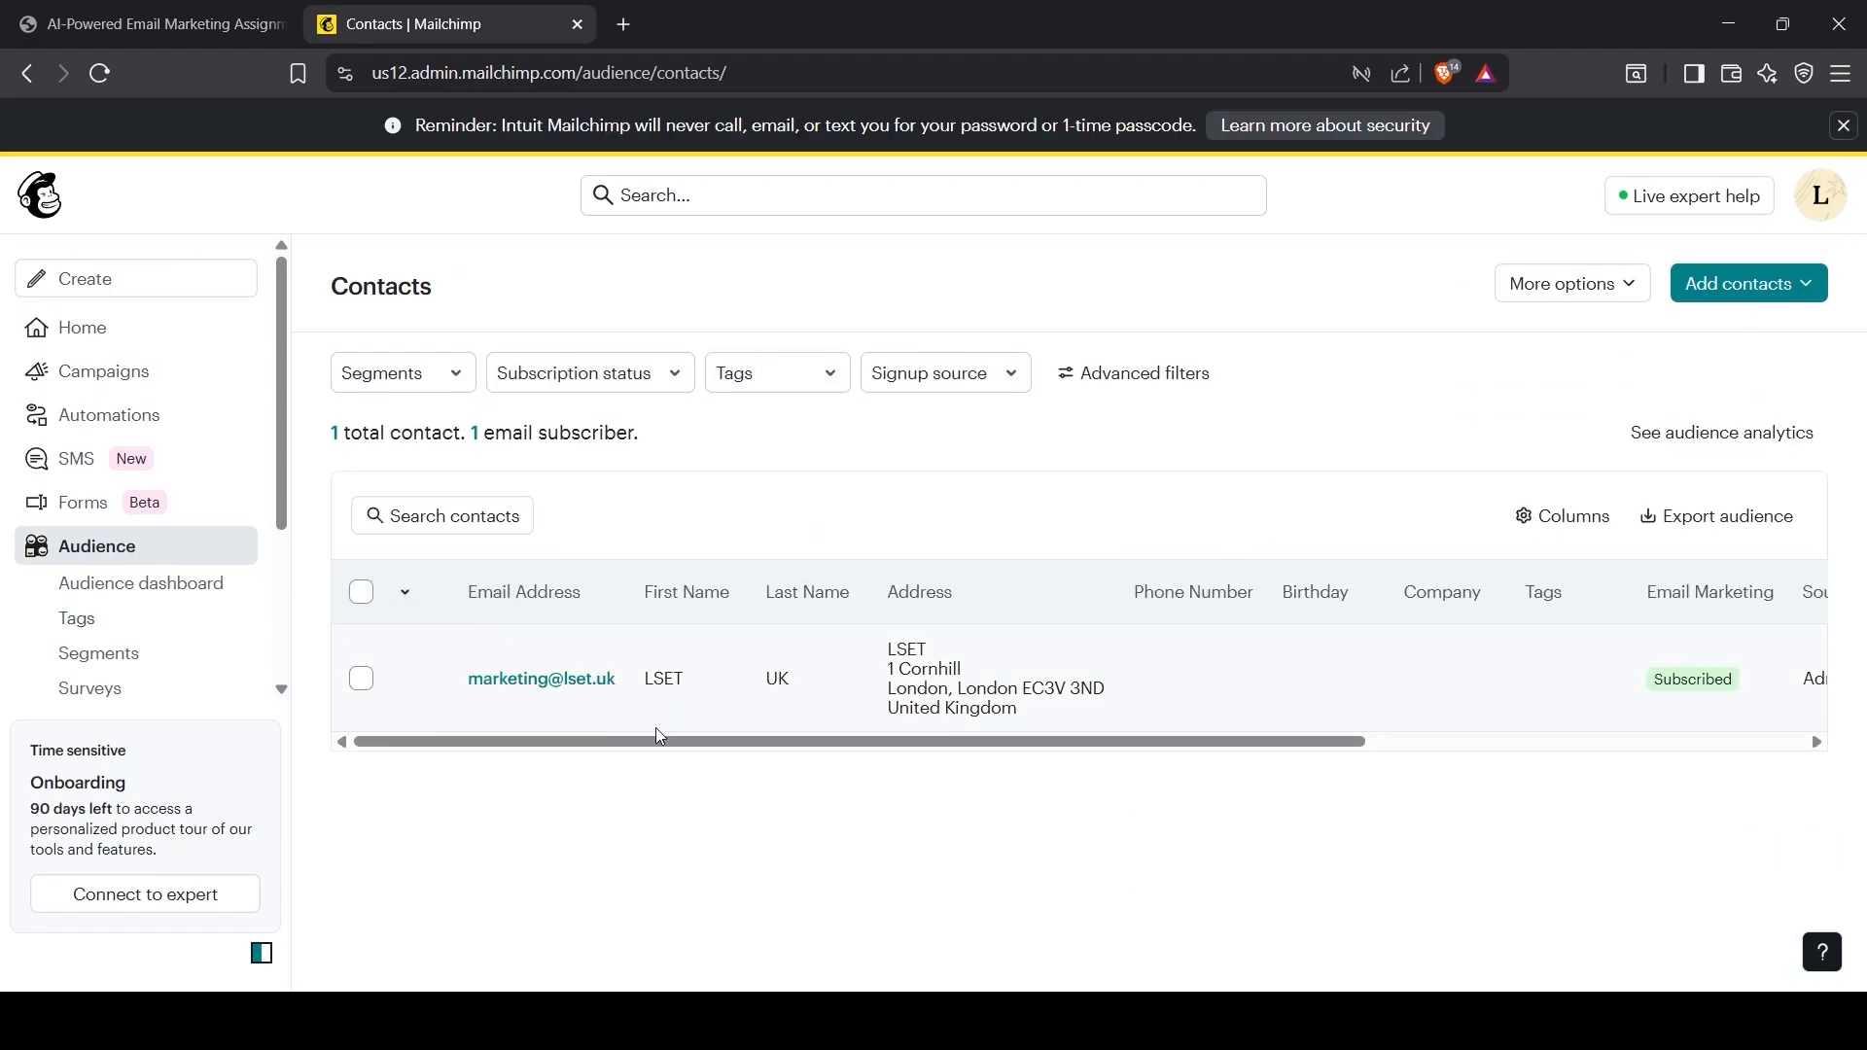
{"action": "left_click", "coordinate": [362, 678]}
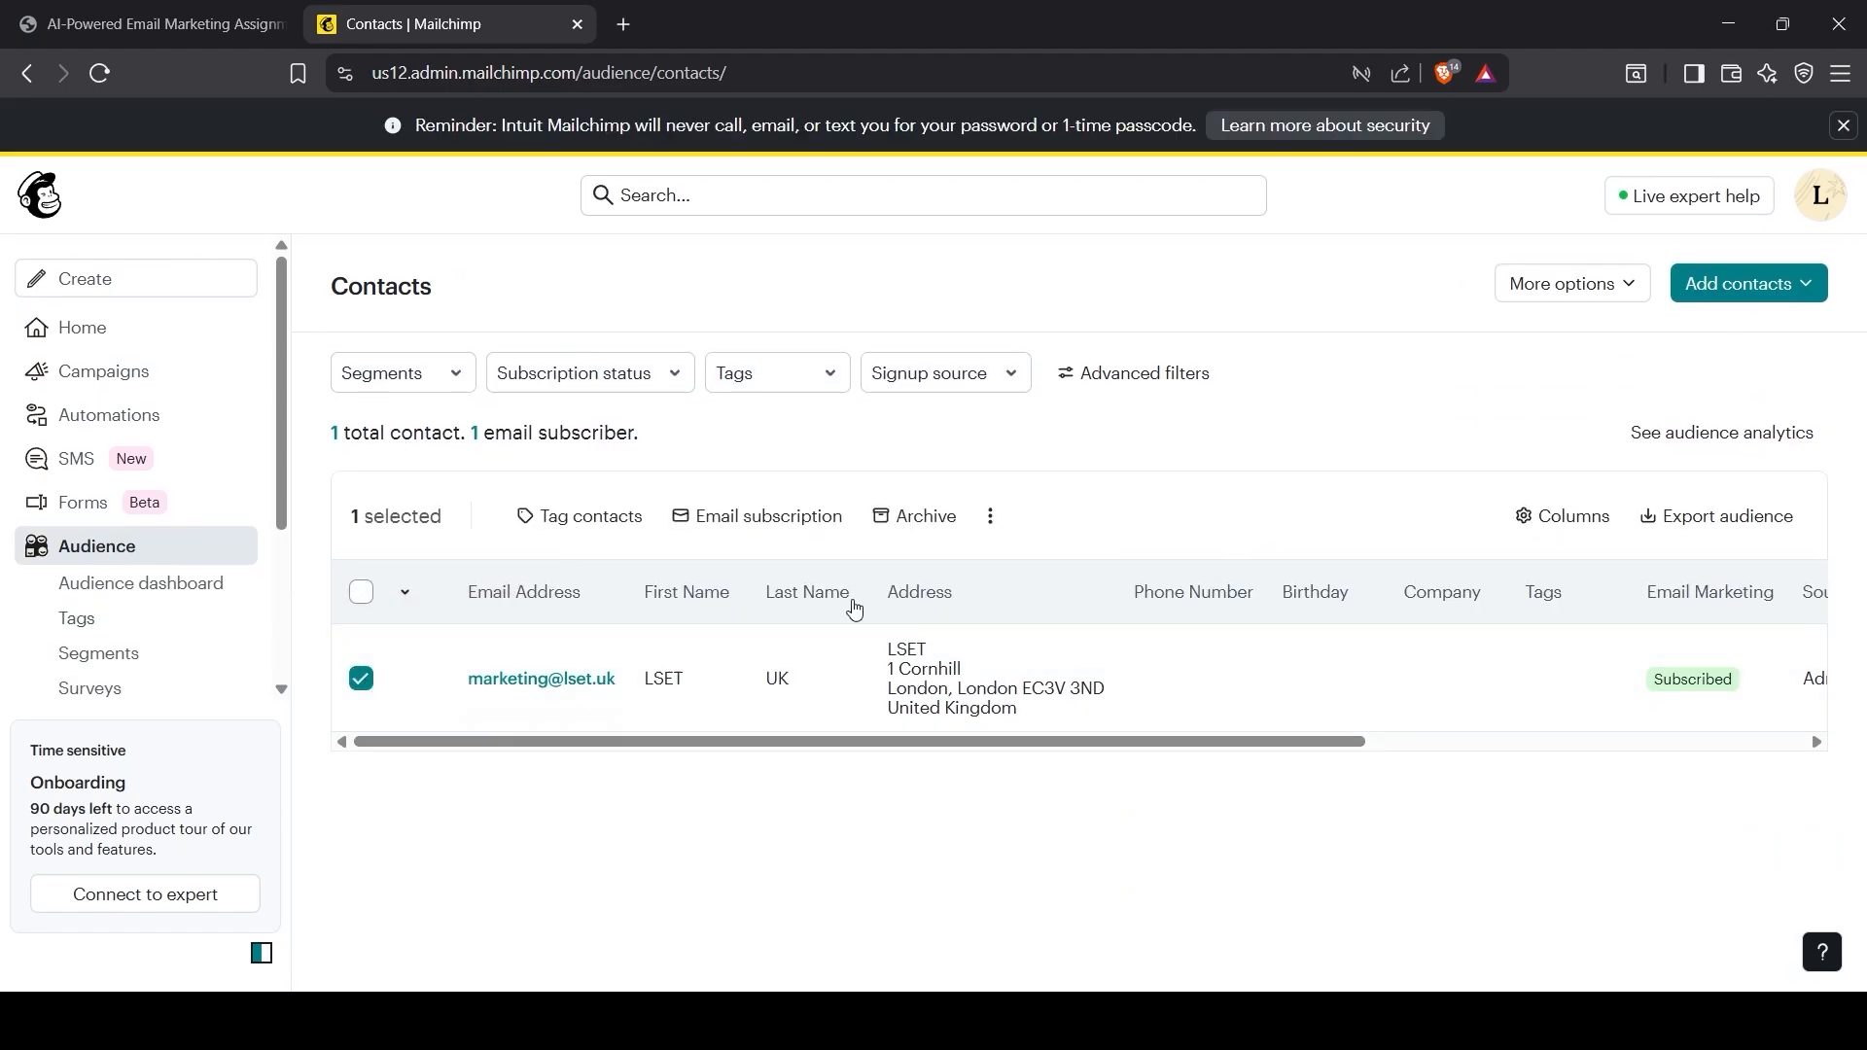
{"action": "left_click", "coordinate": [985, 516]}
{"action": "left_click", "coordinate": [958, 585]}
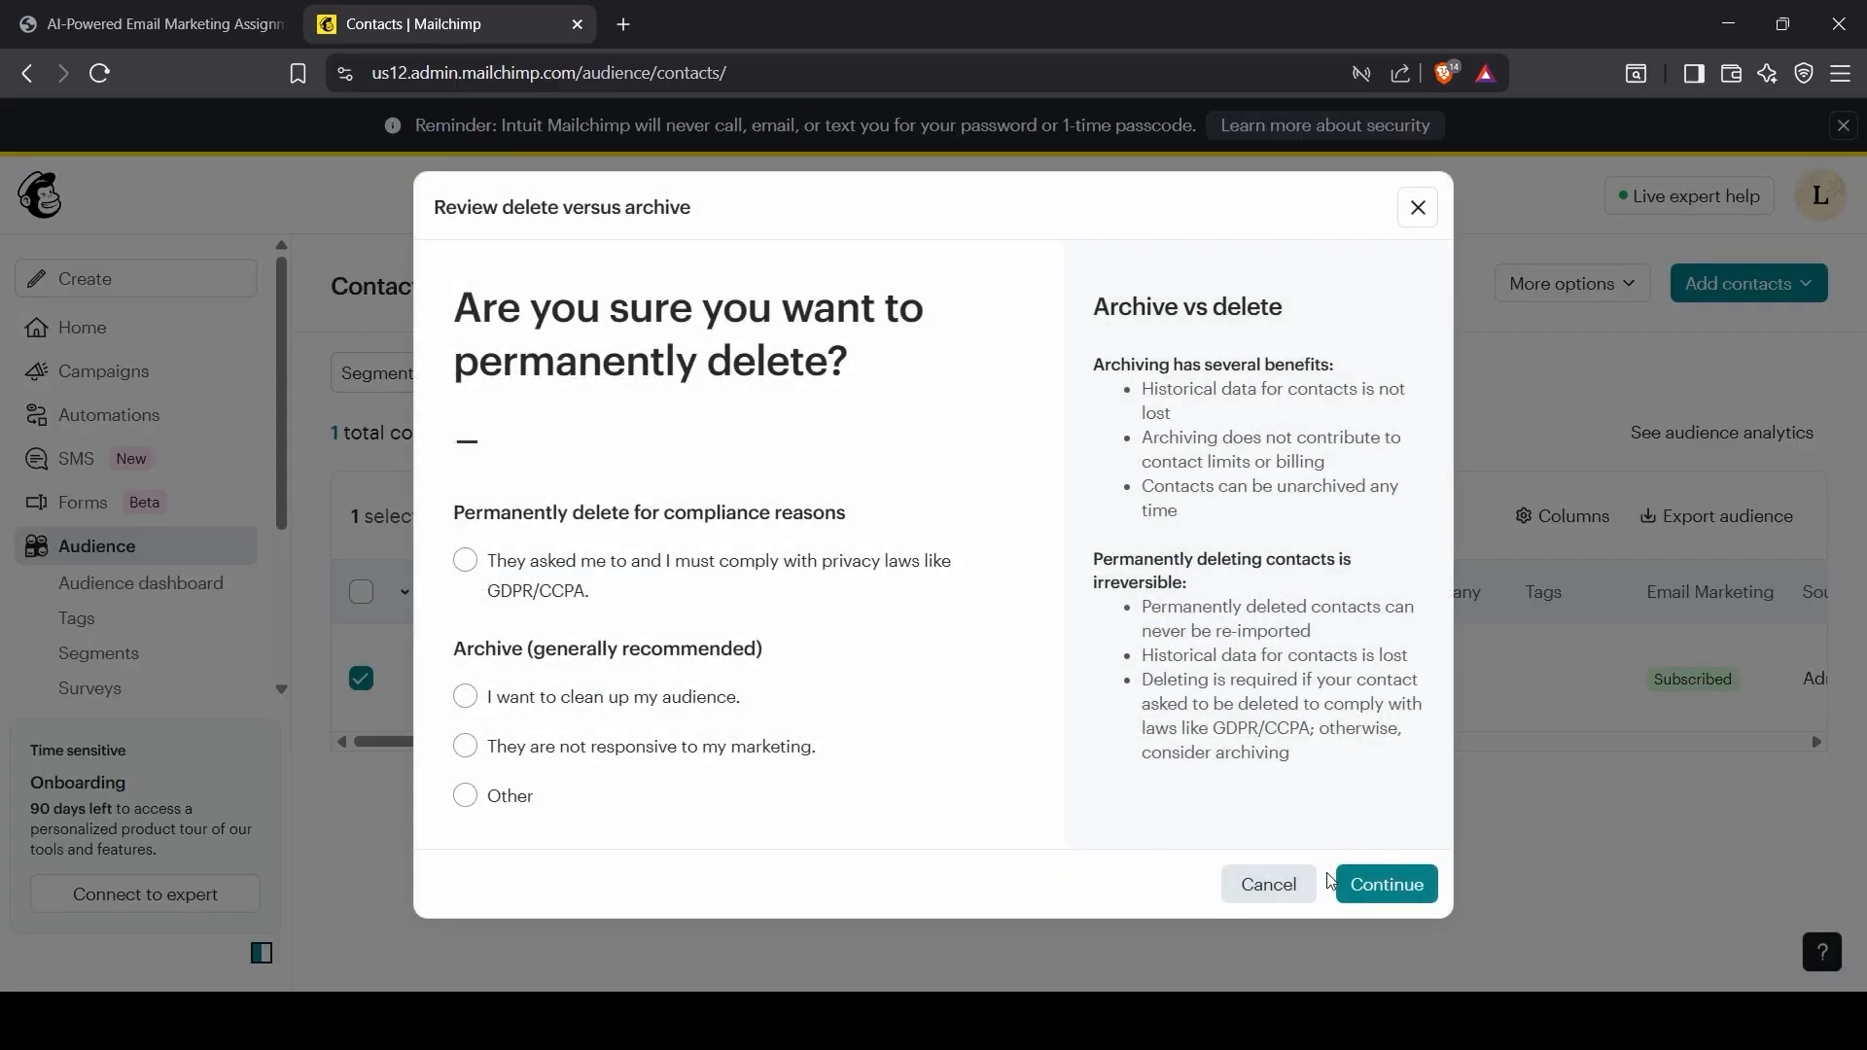
{"action": "left_click", "coordinate": [1381, 904]}
{"action": "left_click", "coordinate": [464, 700]}
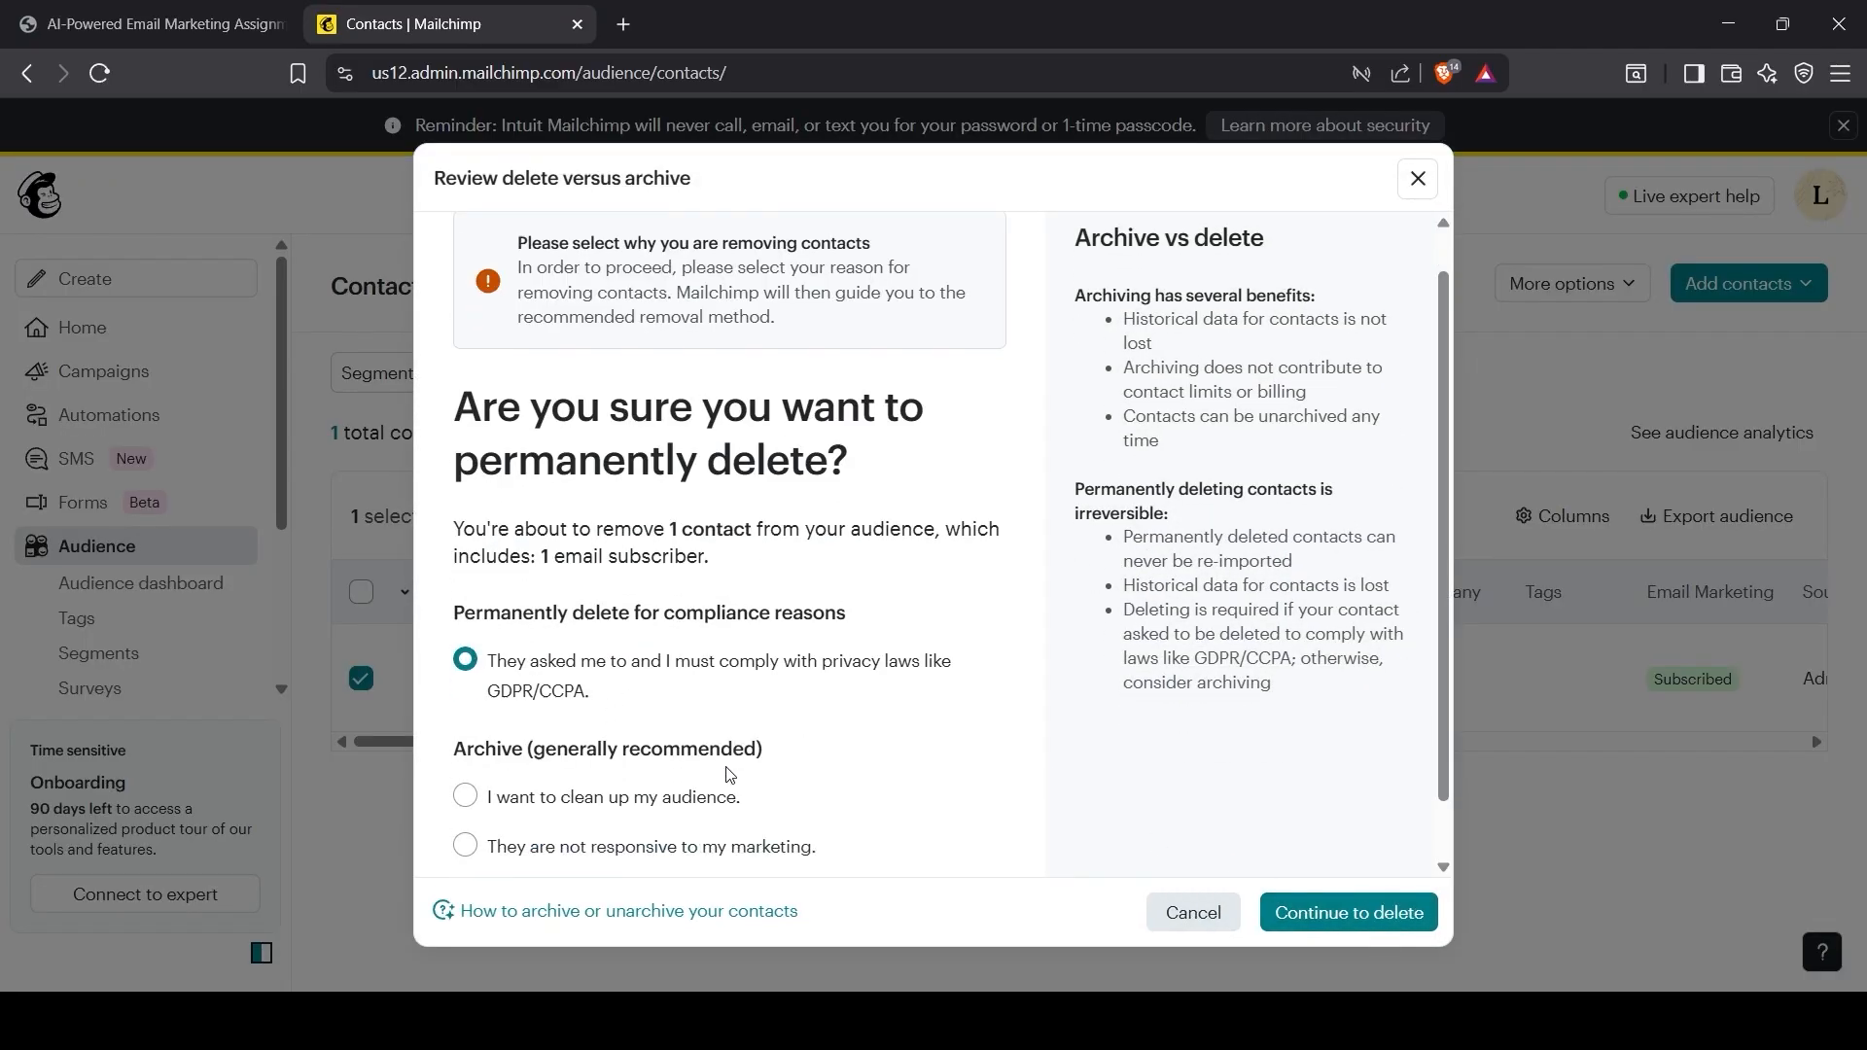
{"action": "scroll", "coordinate": [625, 775], "scroll_direction": "down", "scroll_amount": 2}
{"action": "left_click", "coordinate": [1326, 919]}
Step: Confirm the permanent deletion by entering 'PERMANENTLY DELETE' and dismiss the notice
{"action": "left_click", "coordinate": [545, 514]}
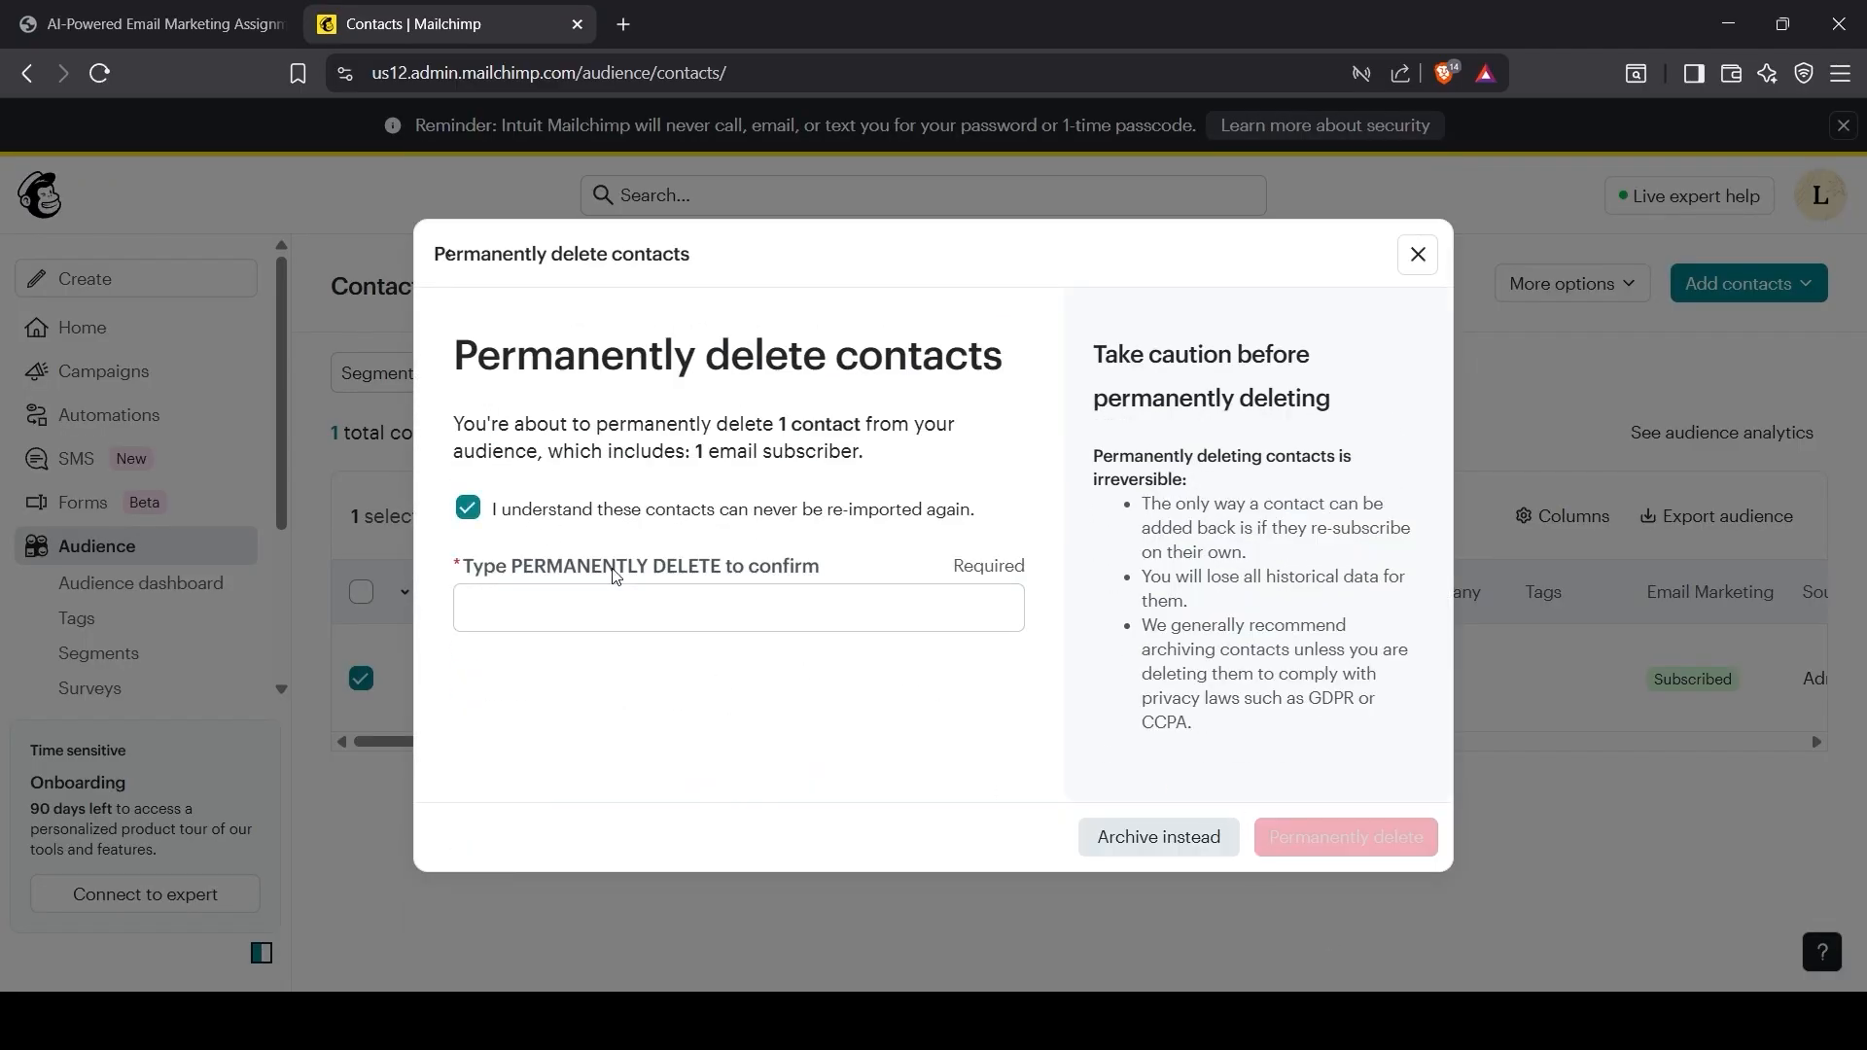
{"action": "left_click_drag", "start_coordinate": [514, 566], "coordinate": [713, 604]}
{"action": "key", "text": "ctrl+c"}
{"action": "left_click", "coordinate": [713, 607]}
{"action": "key", "text": "ctrl+v"}
{"action": "left_click", "coordinate": [1310, 839]}
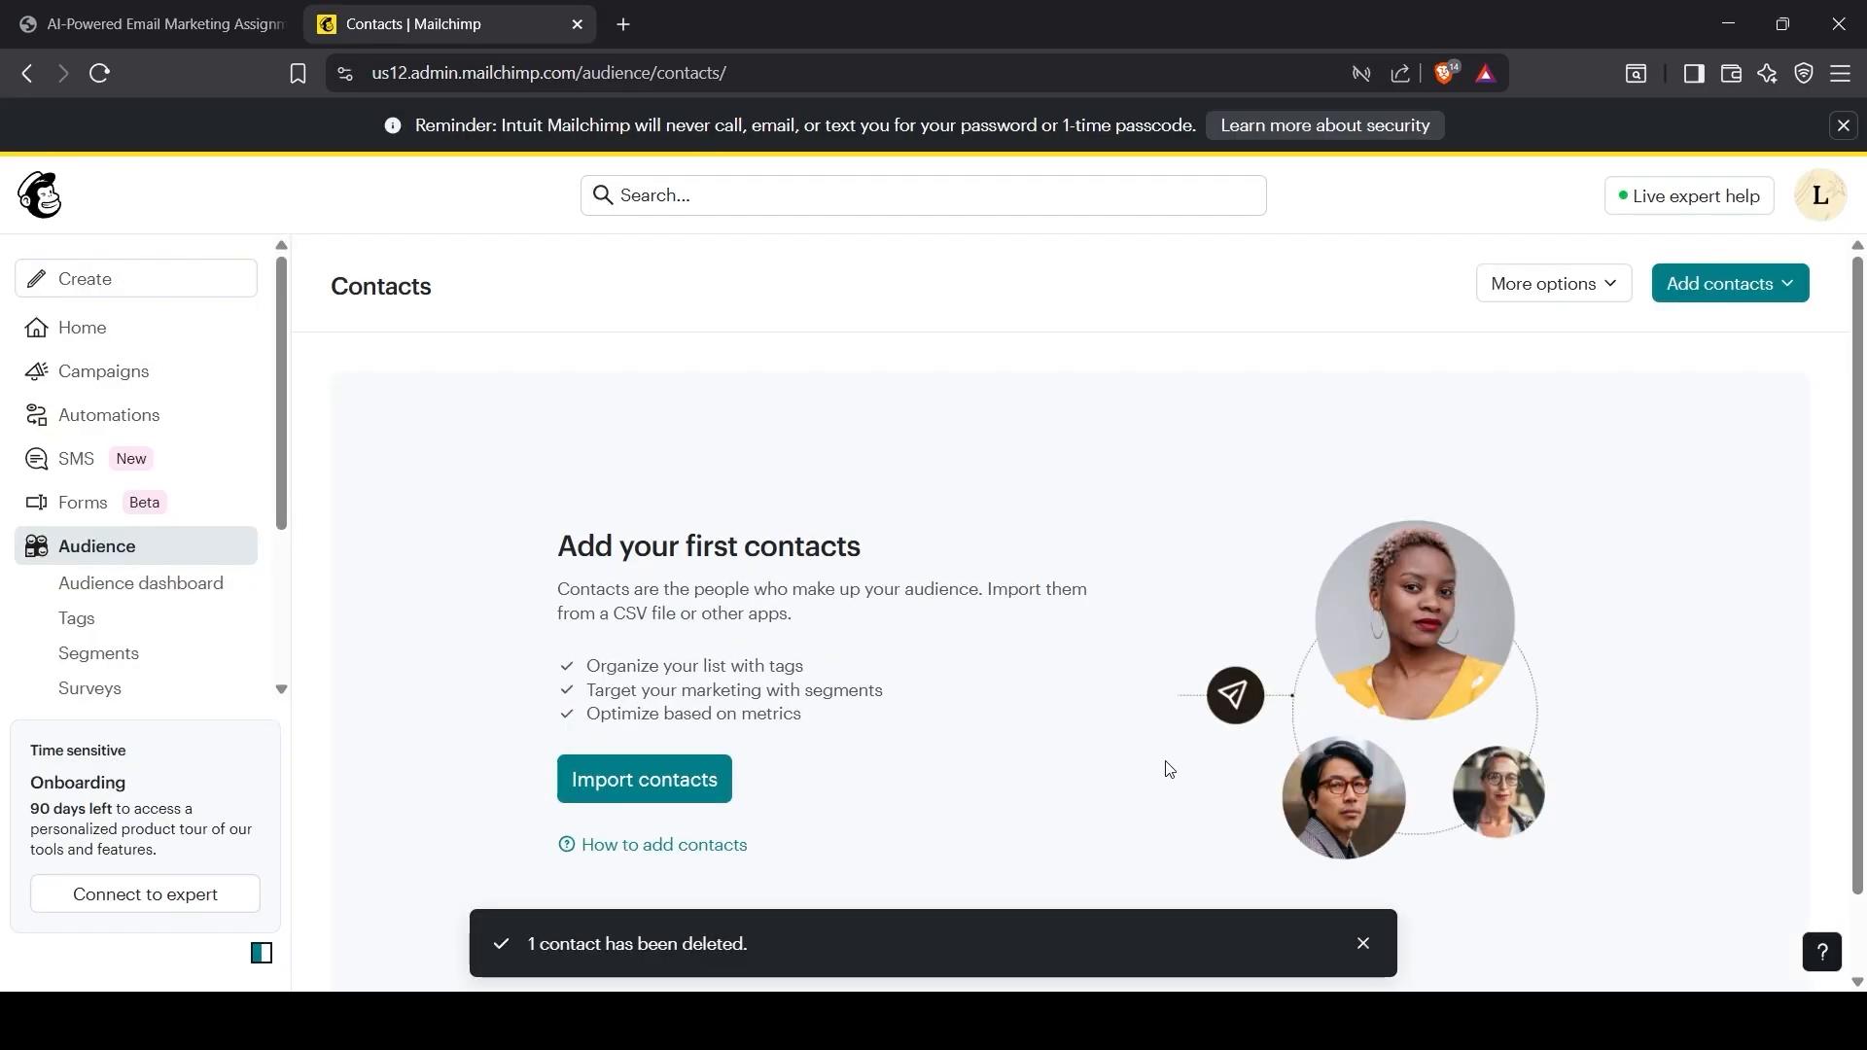
{"action": "left_click", "coordinate": [1364, 940]}
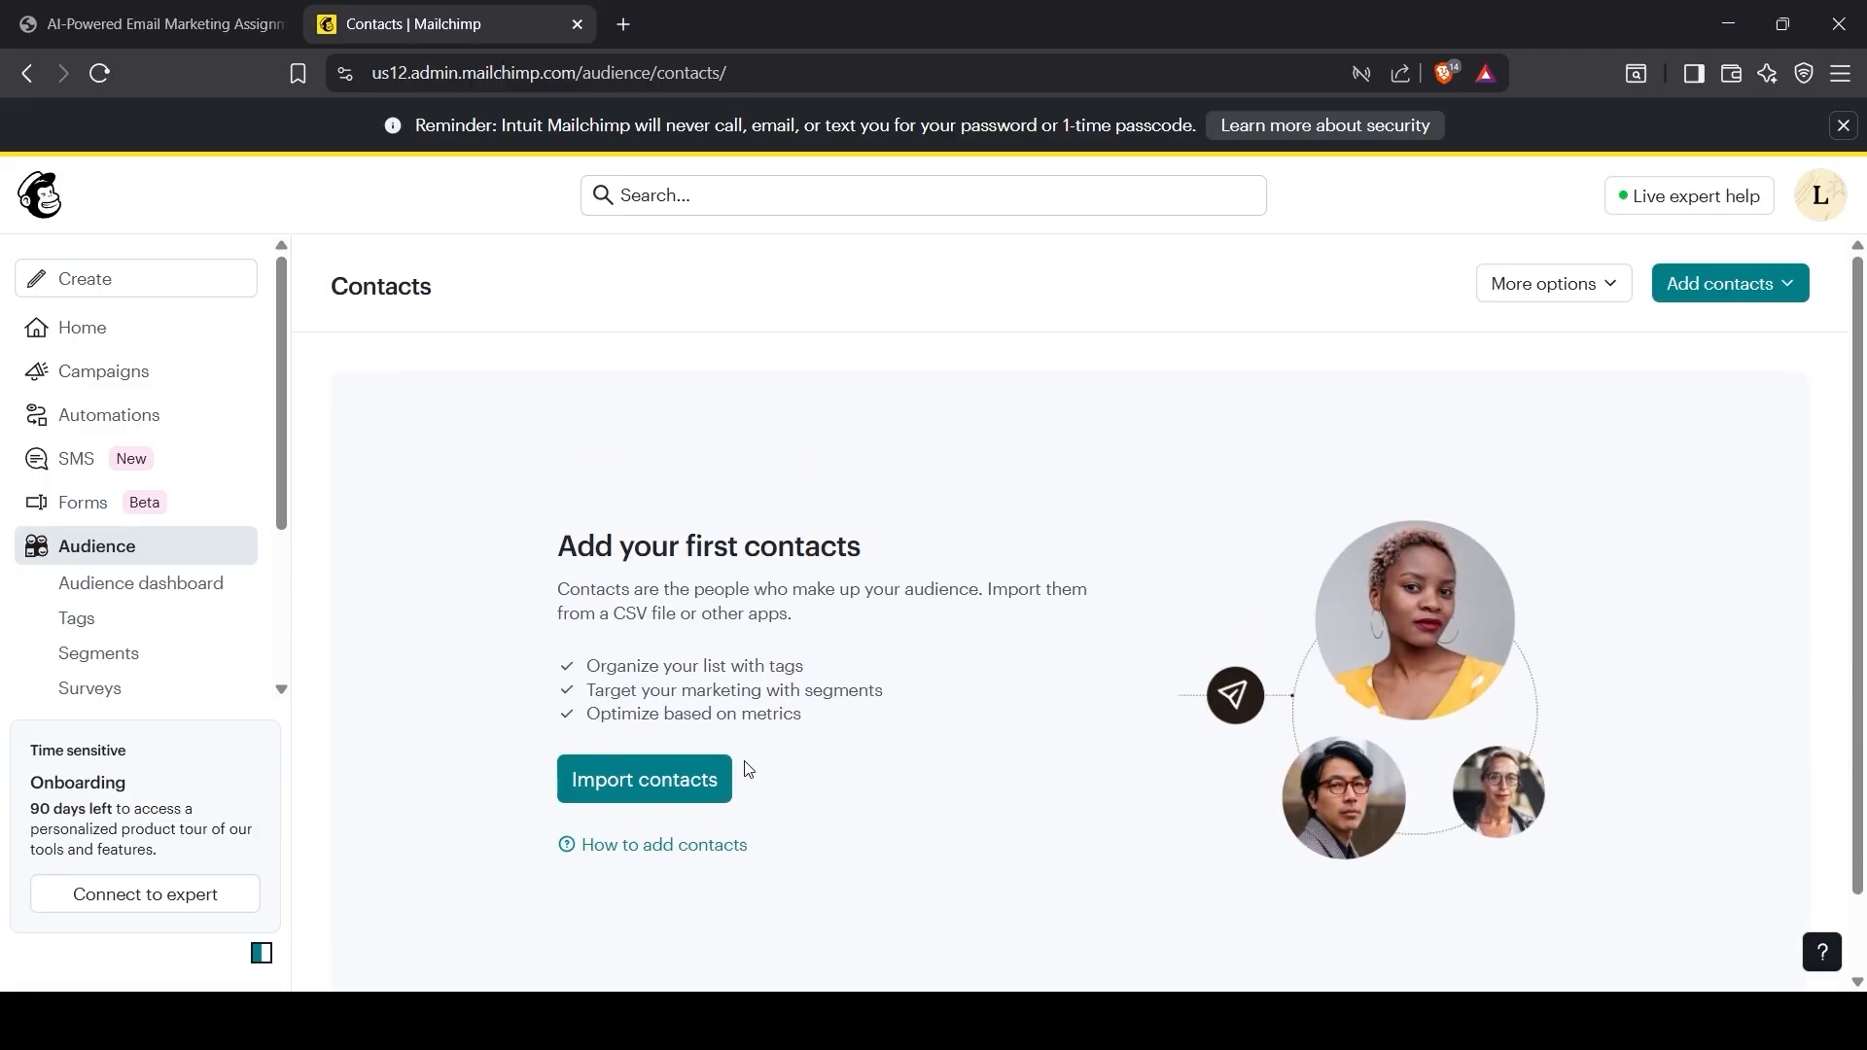
Step: Start an upload-a-file contact import and continue with Demo Contacts.csv
{"action": "left_click", "coordinate": [617, 783]}
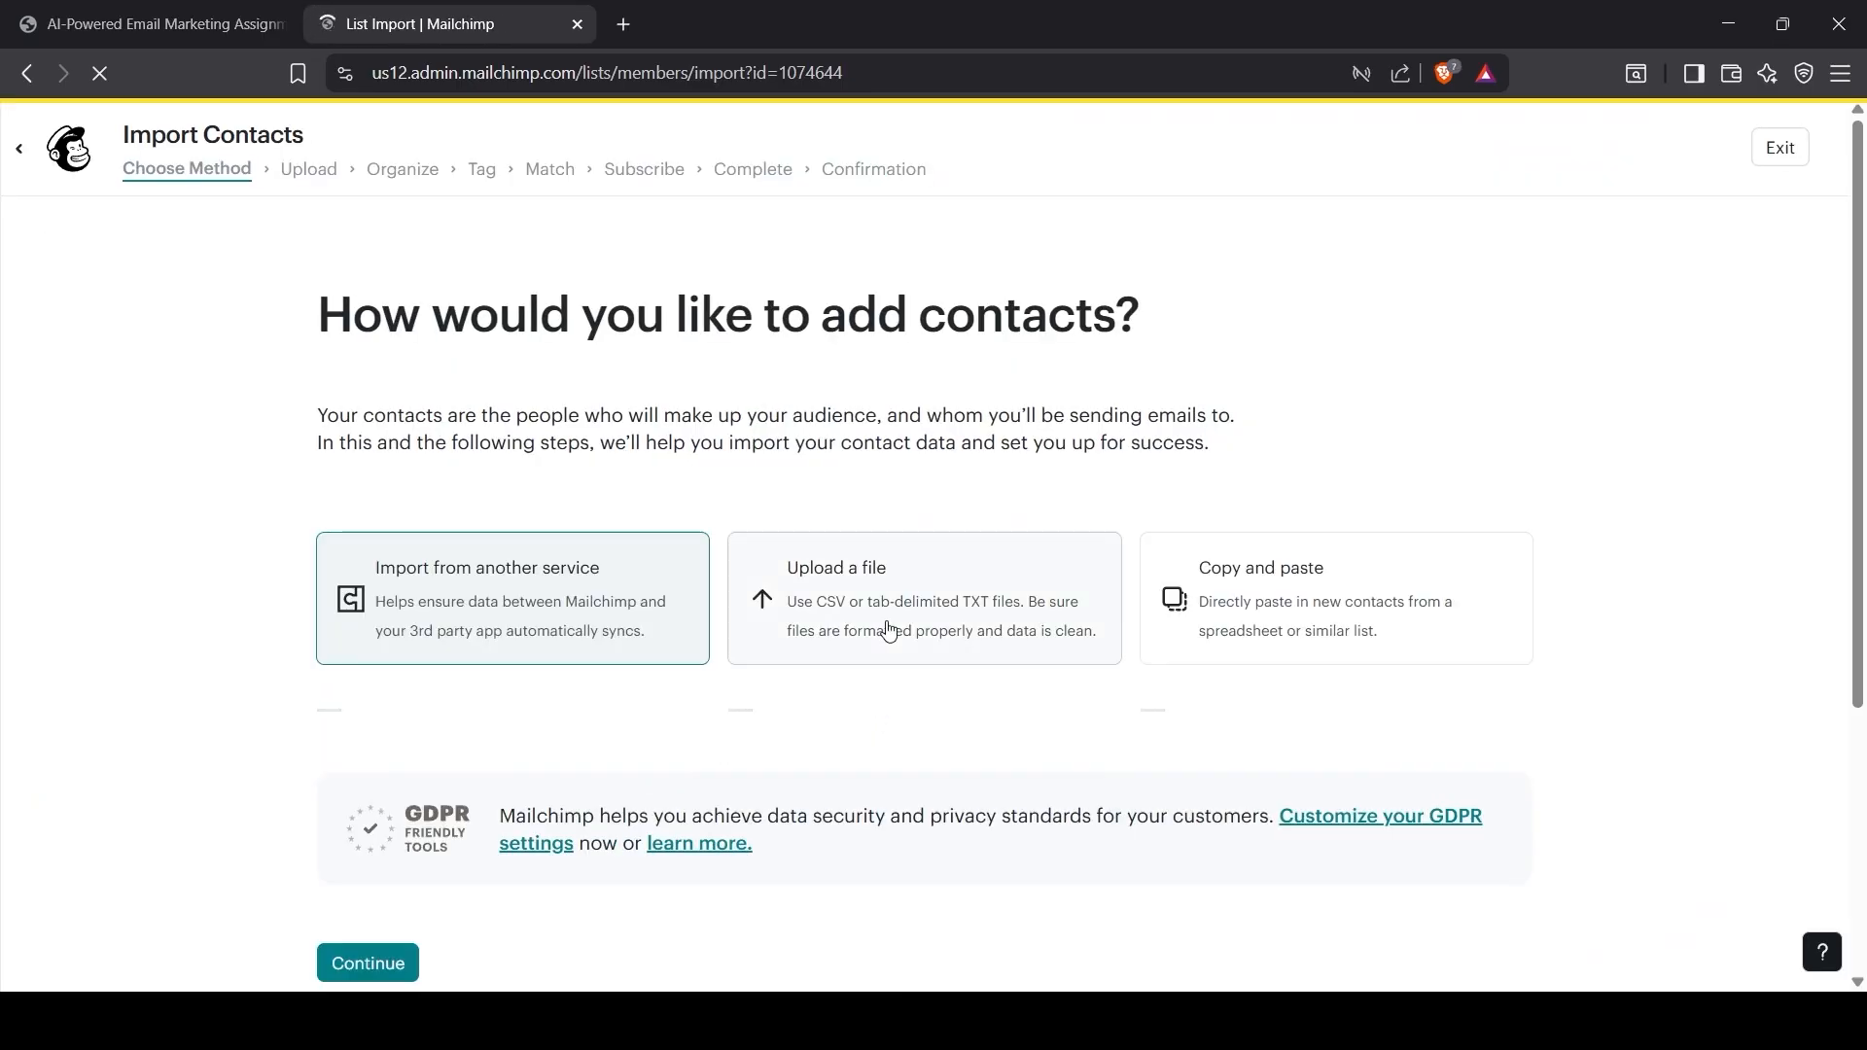
{"action": "left_click", "coordinate": [878, 618]}
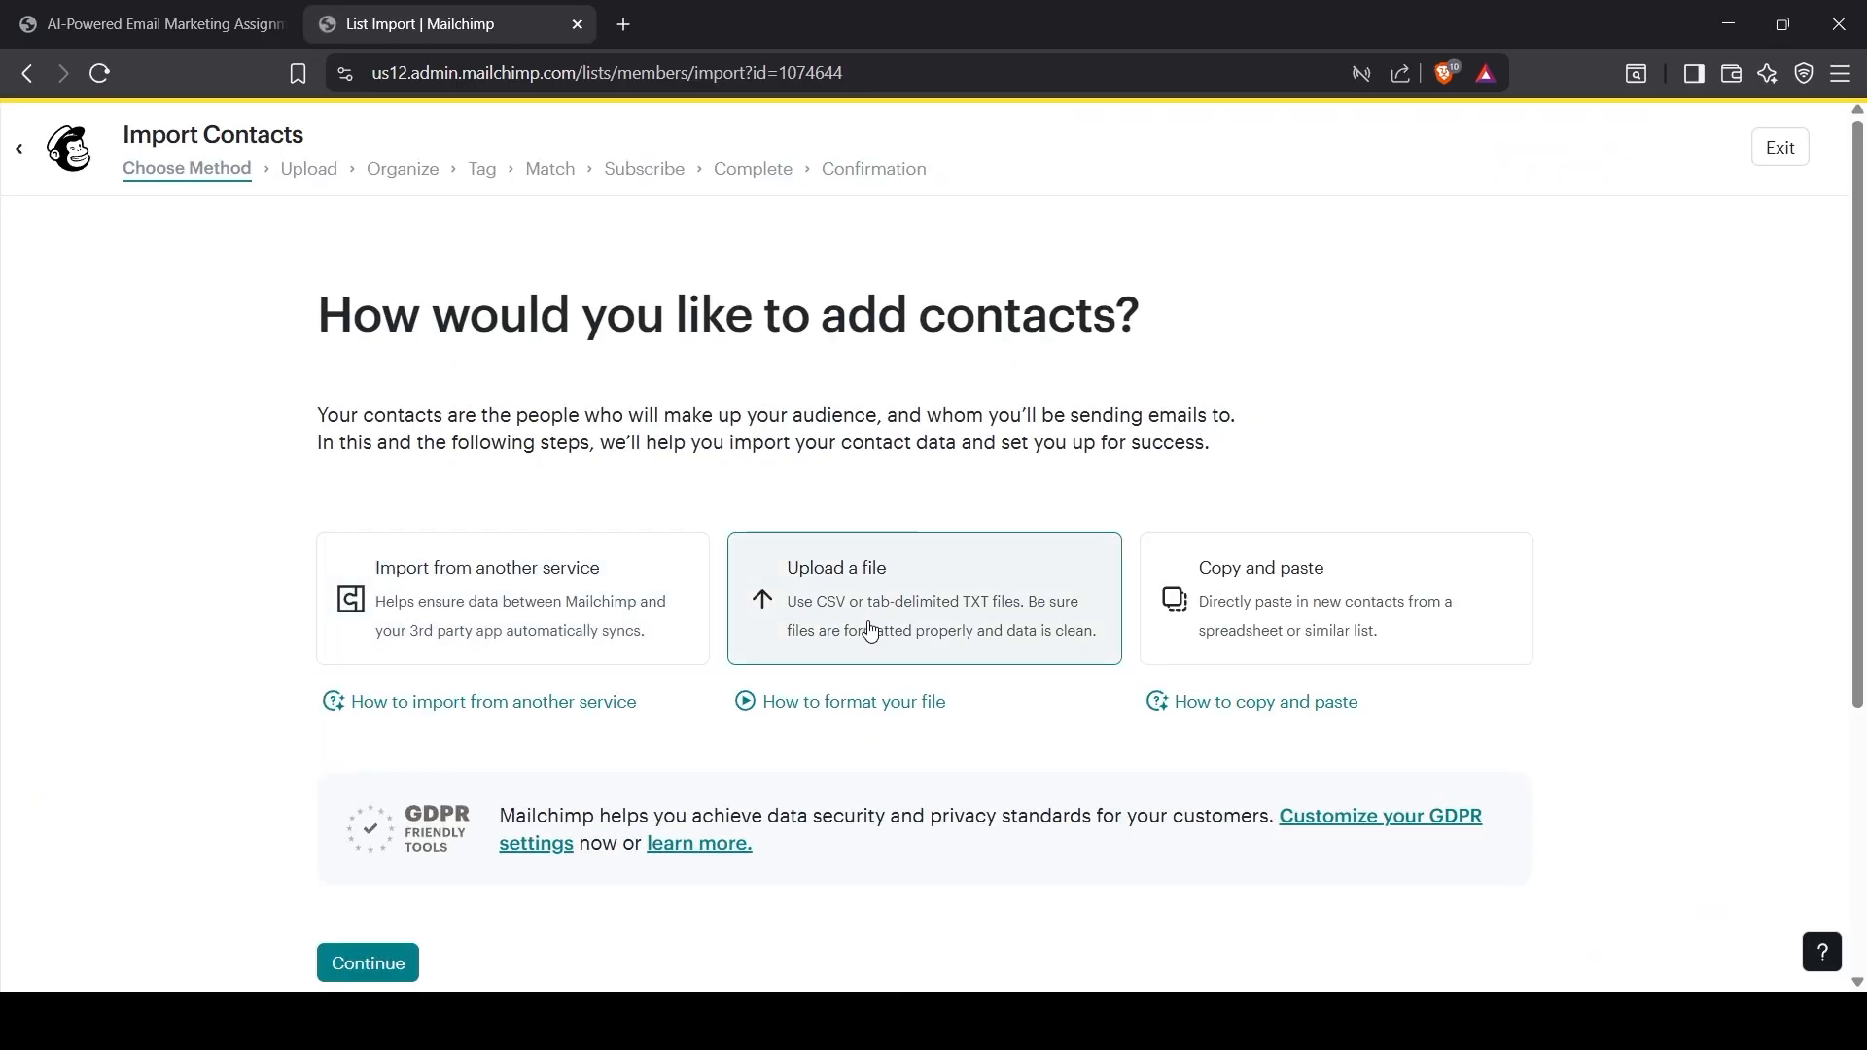
{"action": "scroll", "coordinate": [867, 625], "scroll_direction": "down", "scroll_amount": 3}
{"action": "left_click", "coordinate": [369, 774]}
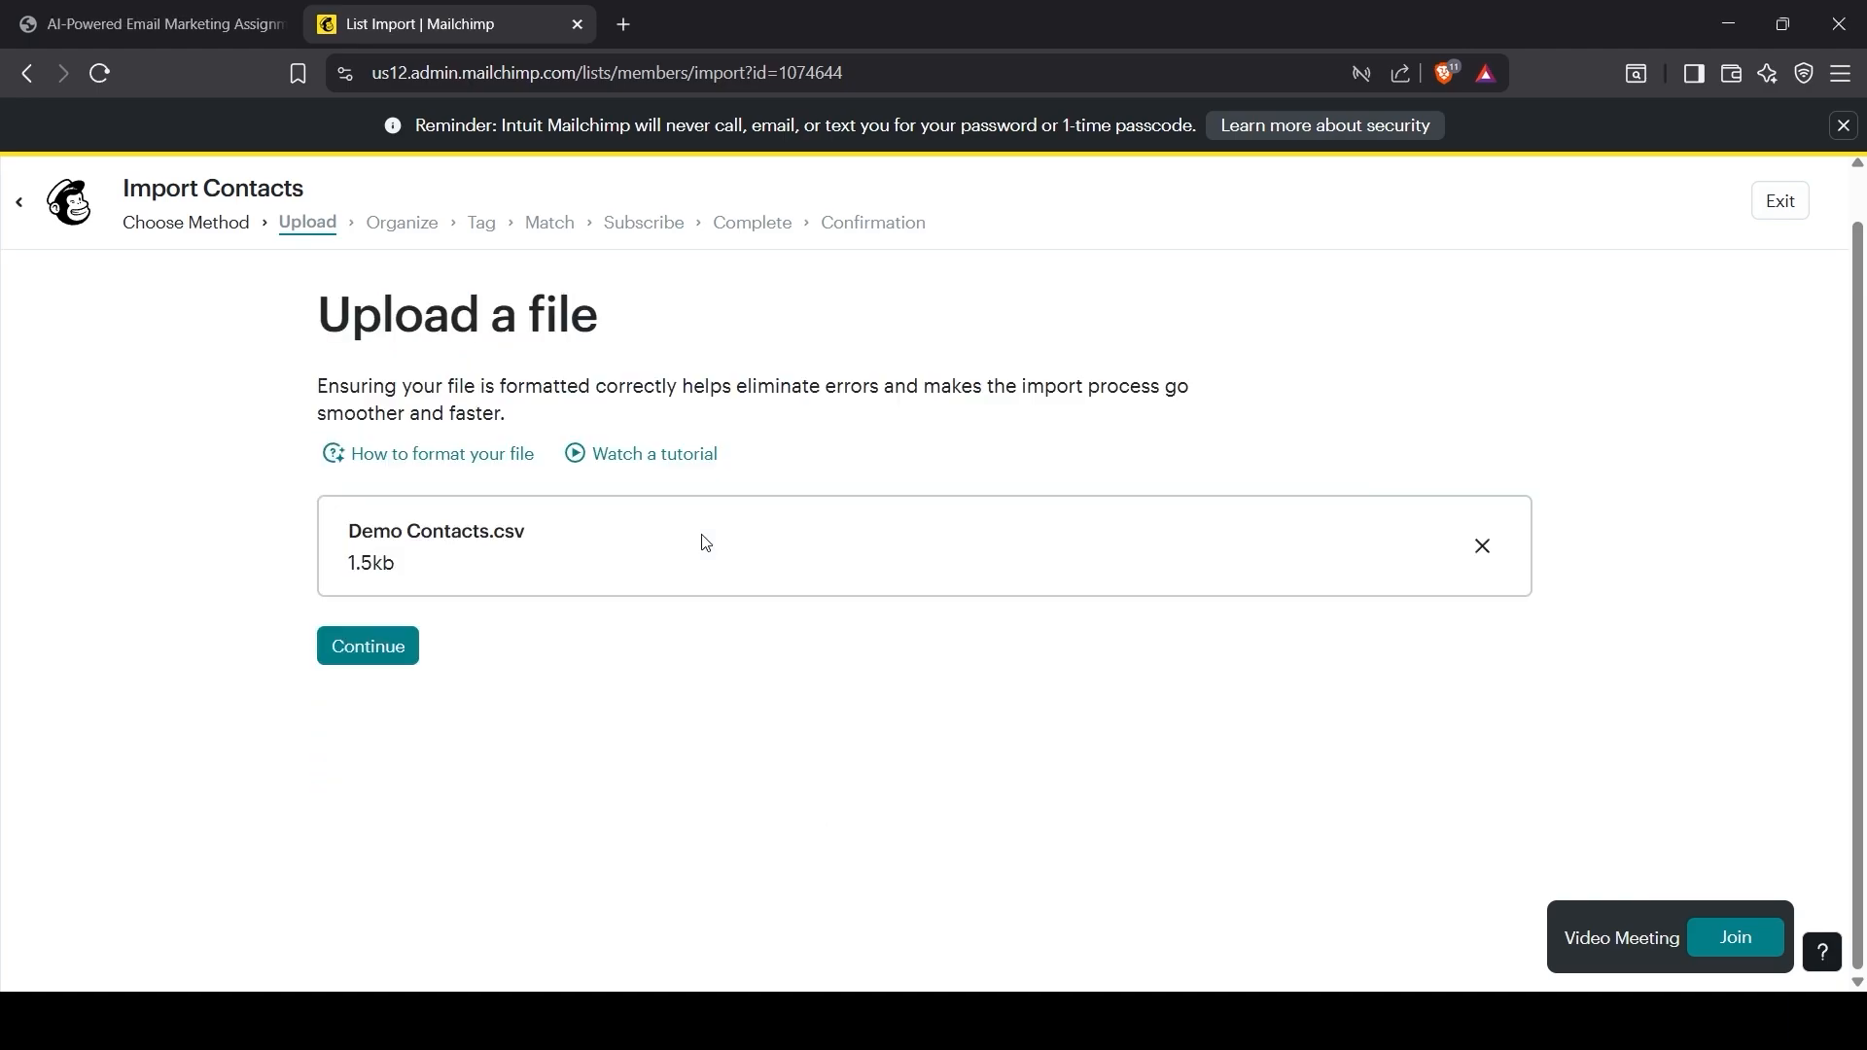
{"action": "left_click", "coordinate": [363, 661]}
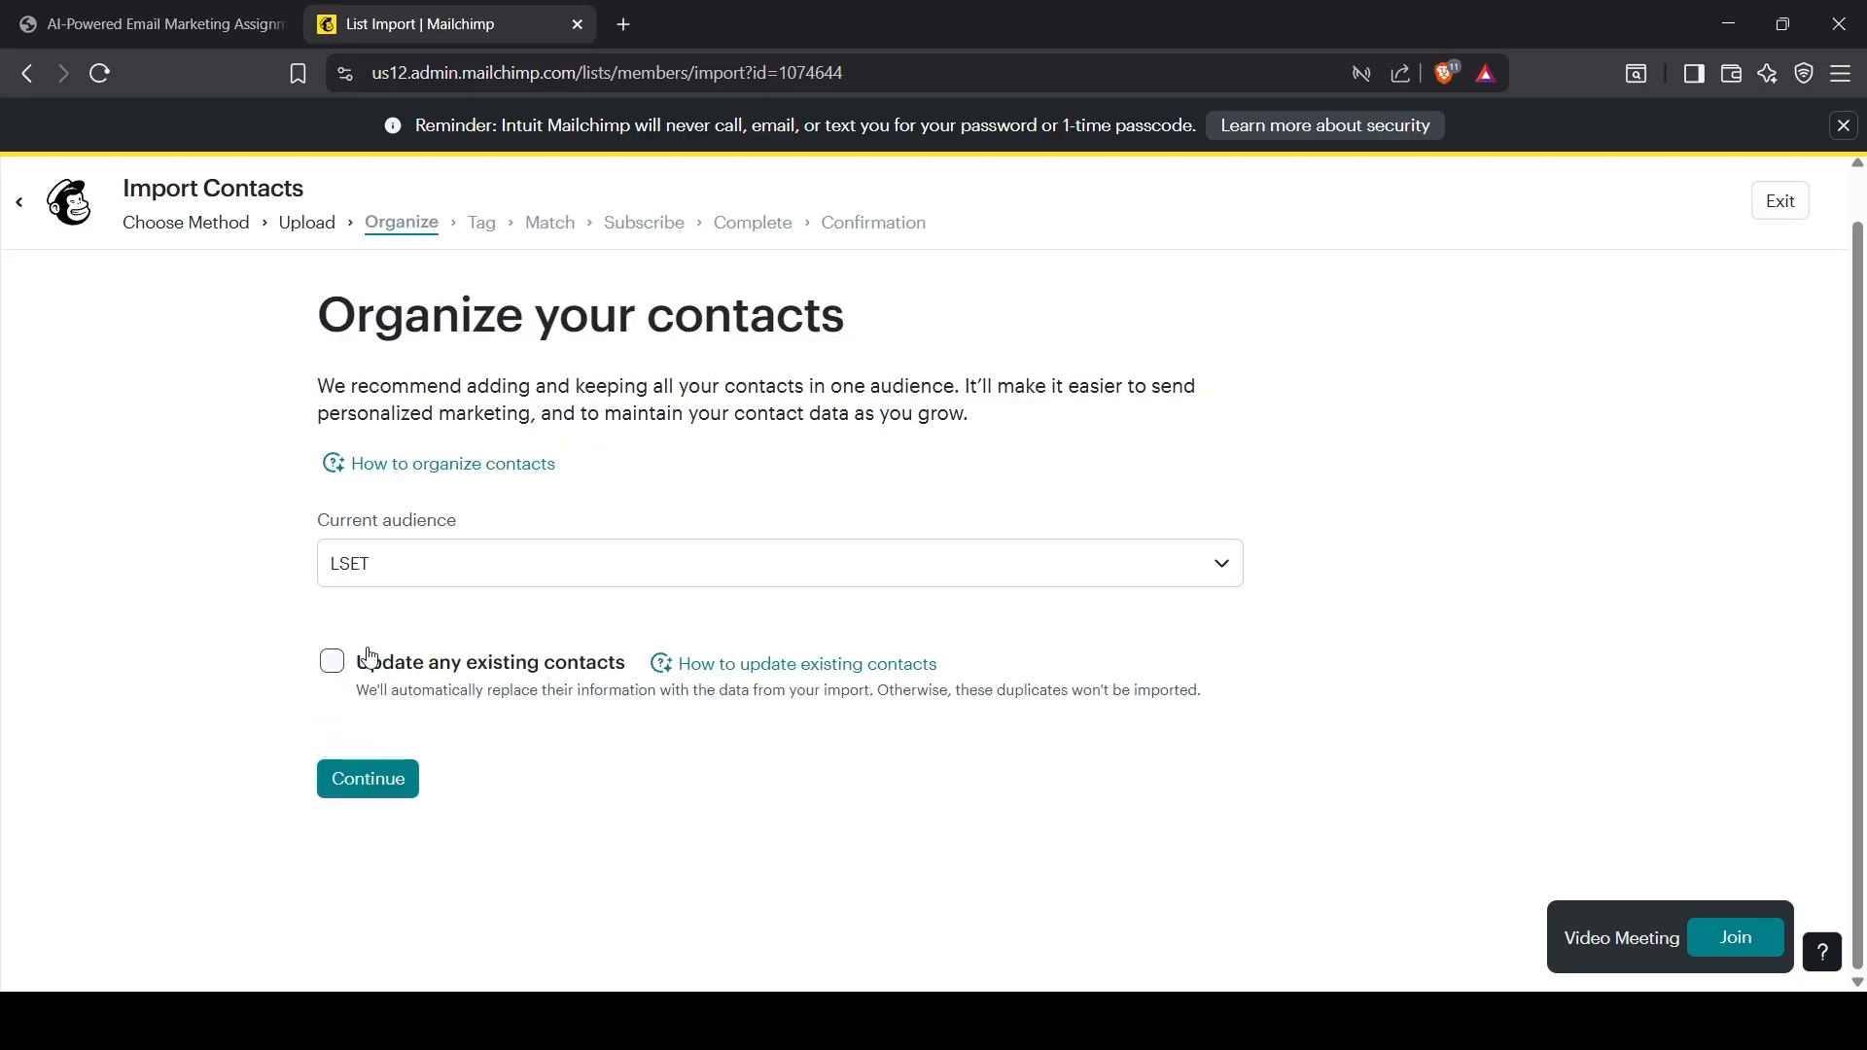
Step: Keep LSET as the import audience and tag the contacts with a new 'Assignment' tag
{"action": "left_click", "coordinate": [1223, 563]}
{"action": "left_click", "coordinate": [1227, 566]}
{"action": "left_click", "coordinate": [360, 777]}
{"action": "left_click", "coordinate": [495, 596]}
{"action": "type", "text": "Ad"}
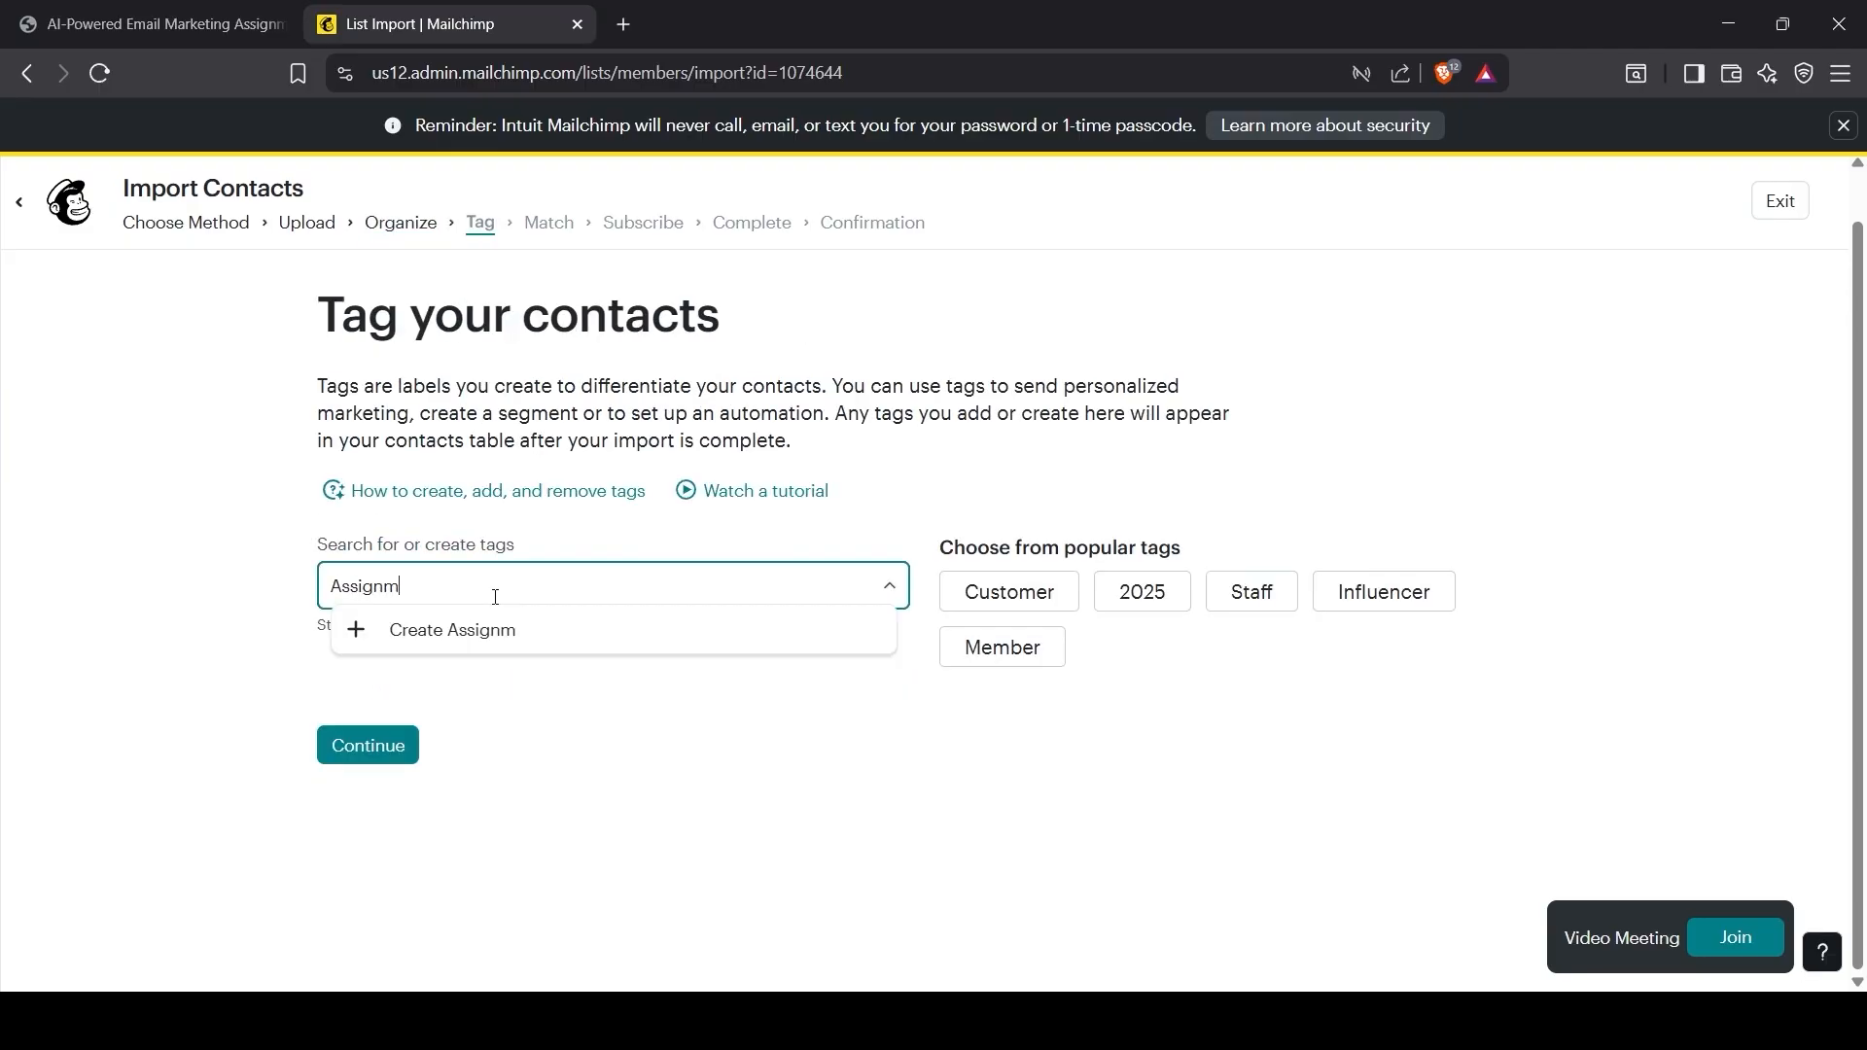
{"action": "left_click", "coordinate": [446, 632]}
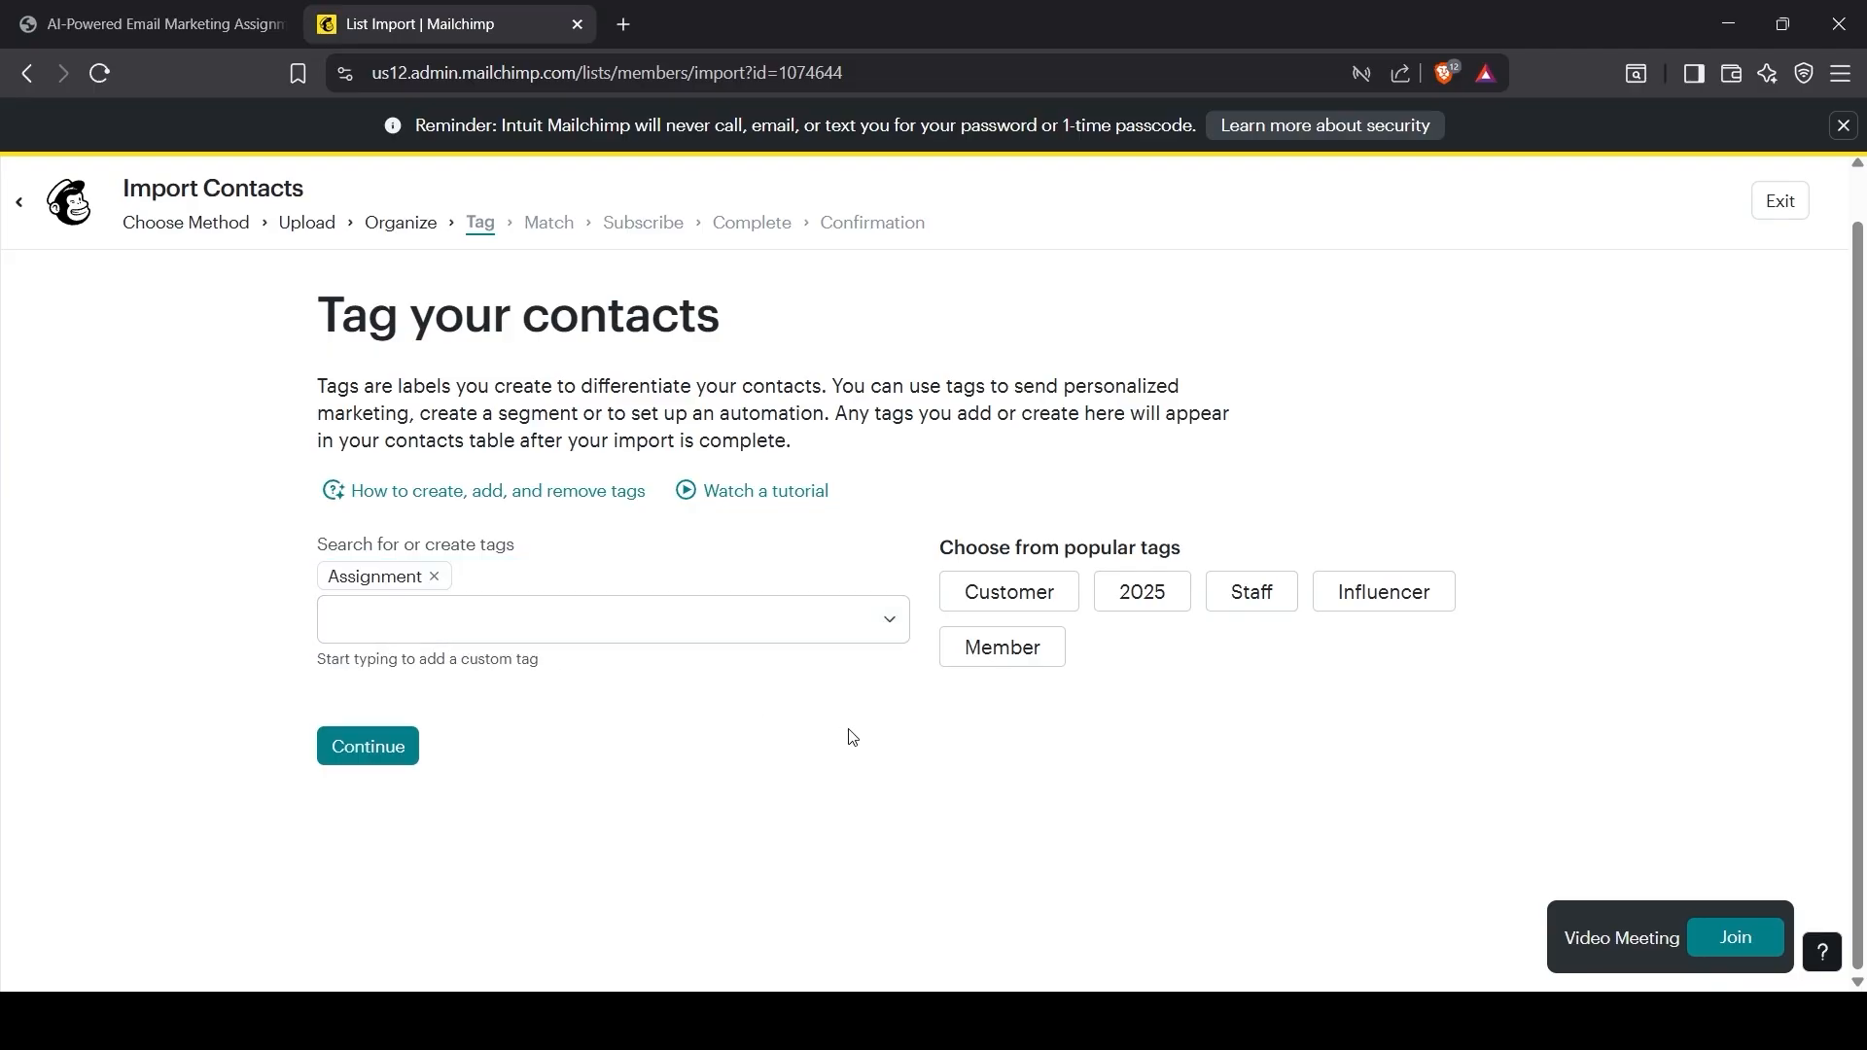
{"action": "left_click", "coordinate": [394, 746]}
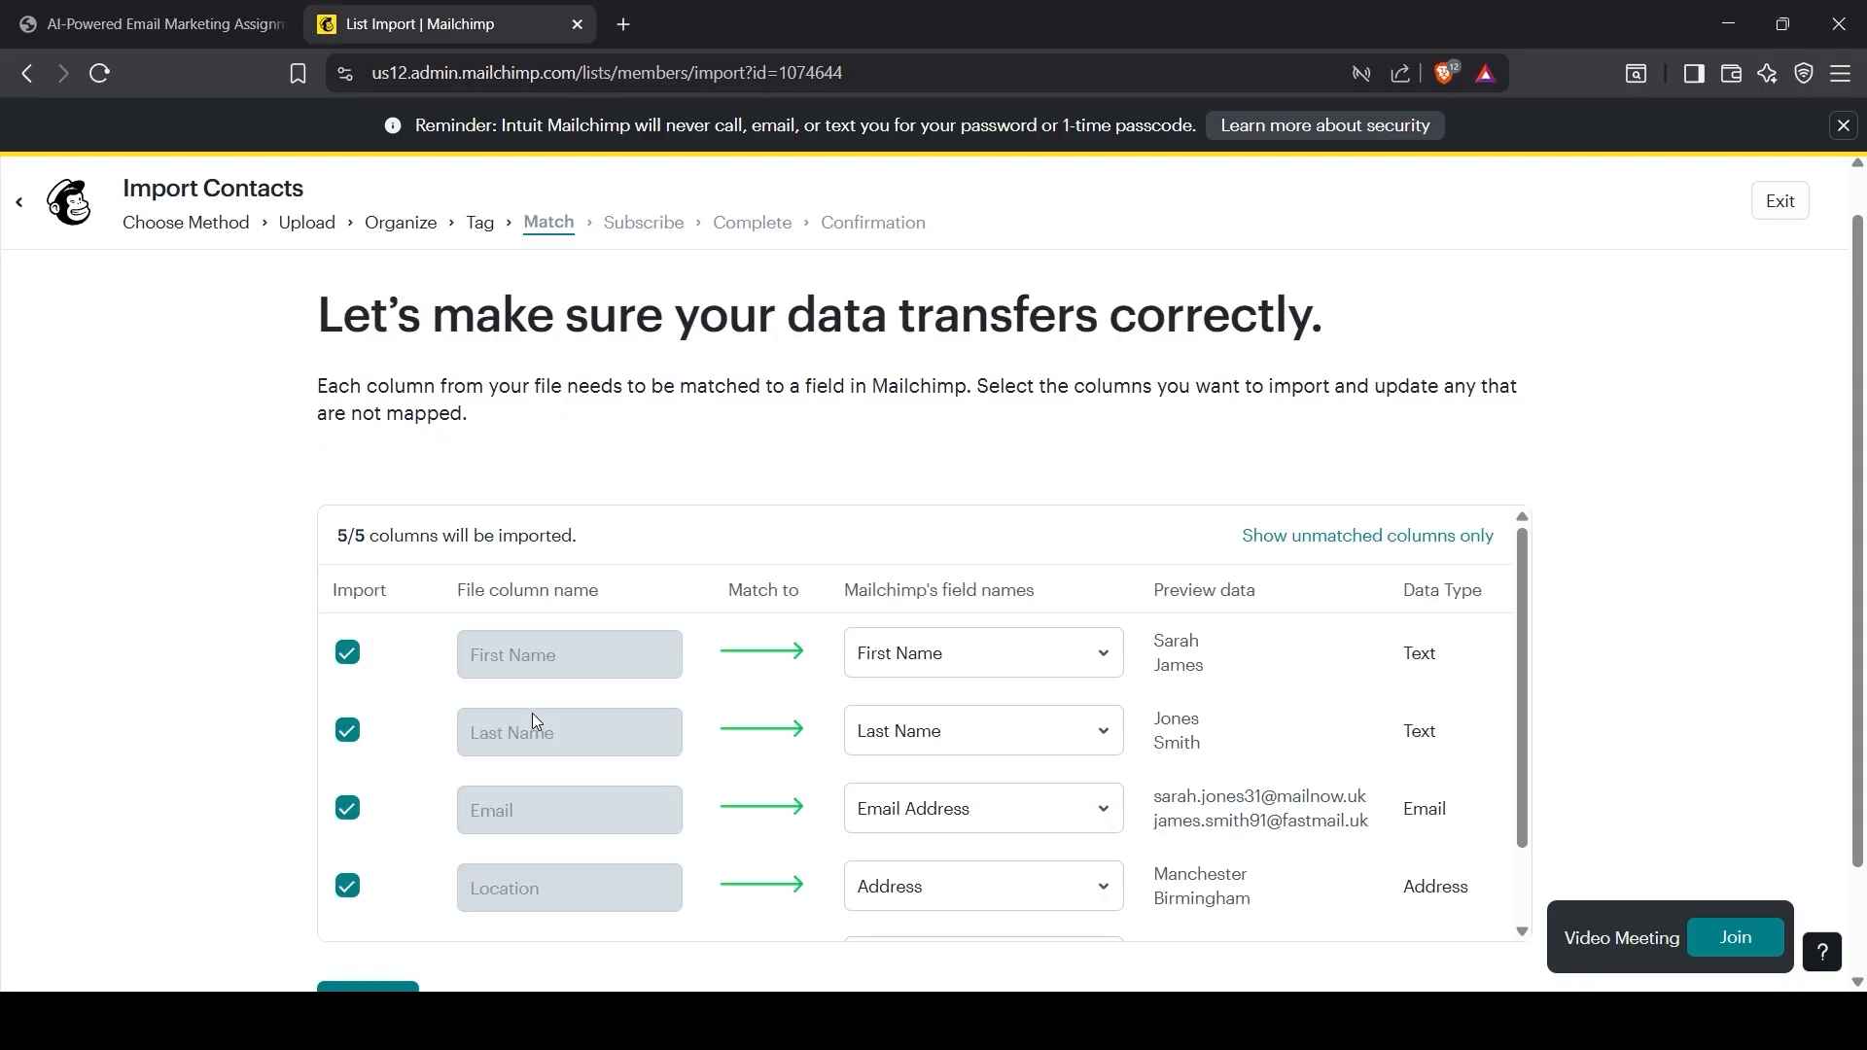
Step: Map all five columns with Engagement as a new field, keep Subscribed, and import 25 contacts
{"action": "scroll", "coordinate": [807, 720], "scroll_direction": "down", "scroll_amount": 1}
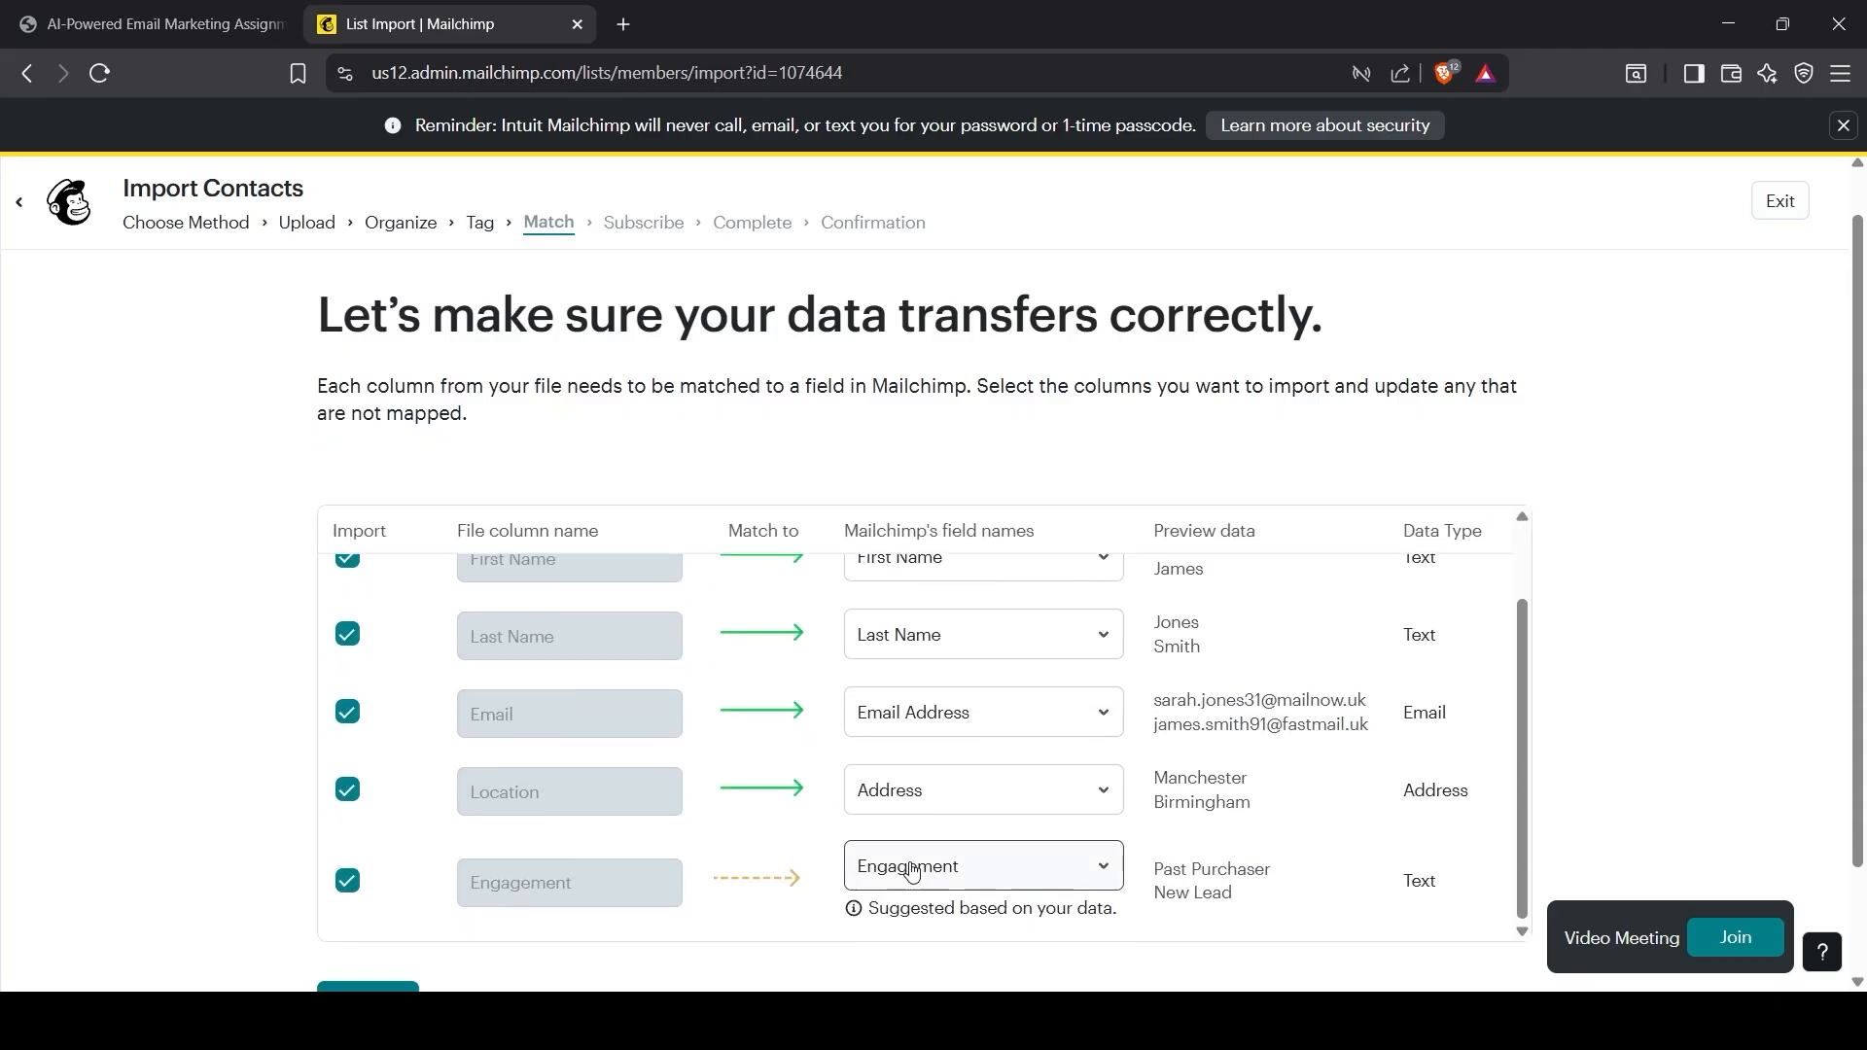
{"action": "scroll", "coordinate": [887, 923], "scroll_direction": "down", "scroll_amount": 1}
{"action": "scroll", "coordinate": [887, 924], "scroll_direction": "down", "scroll_amount": 1}
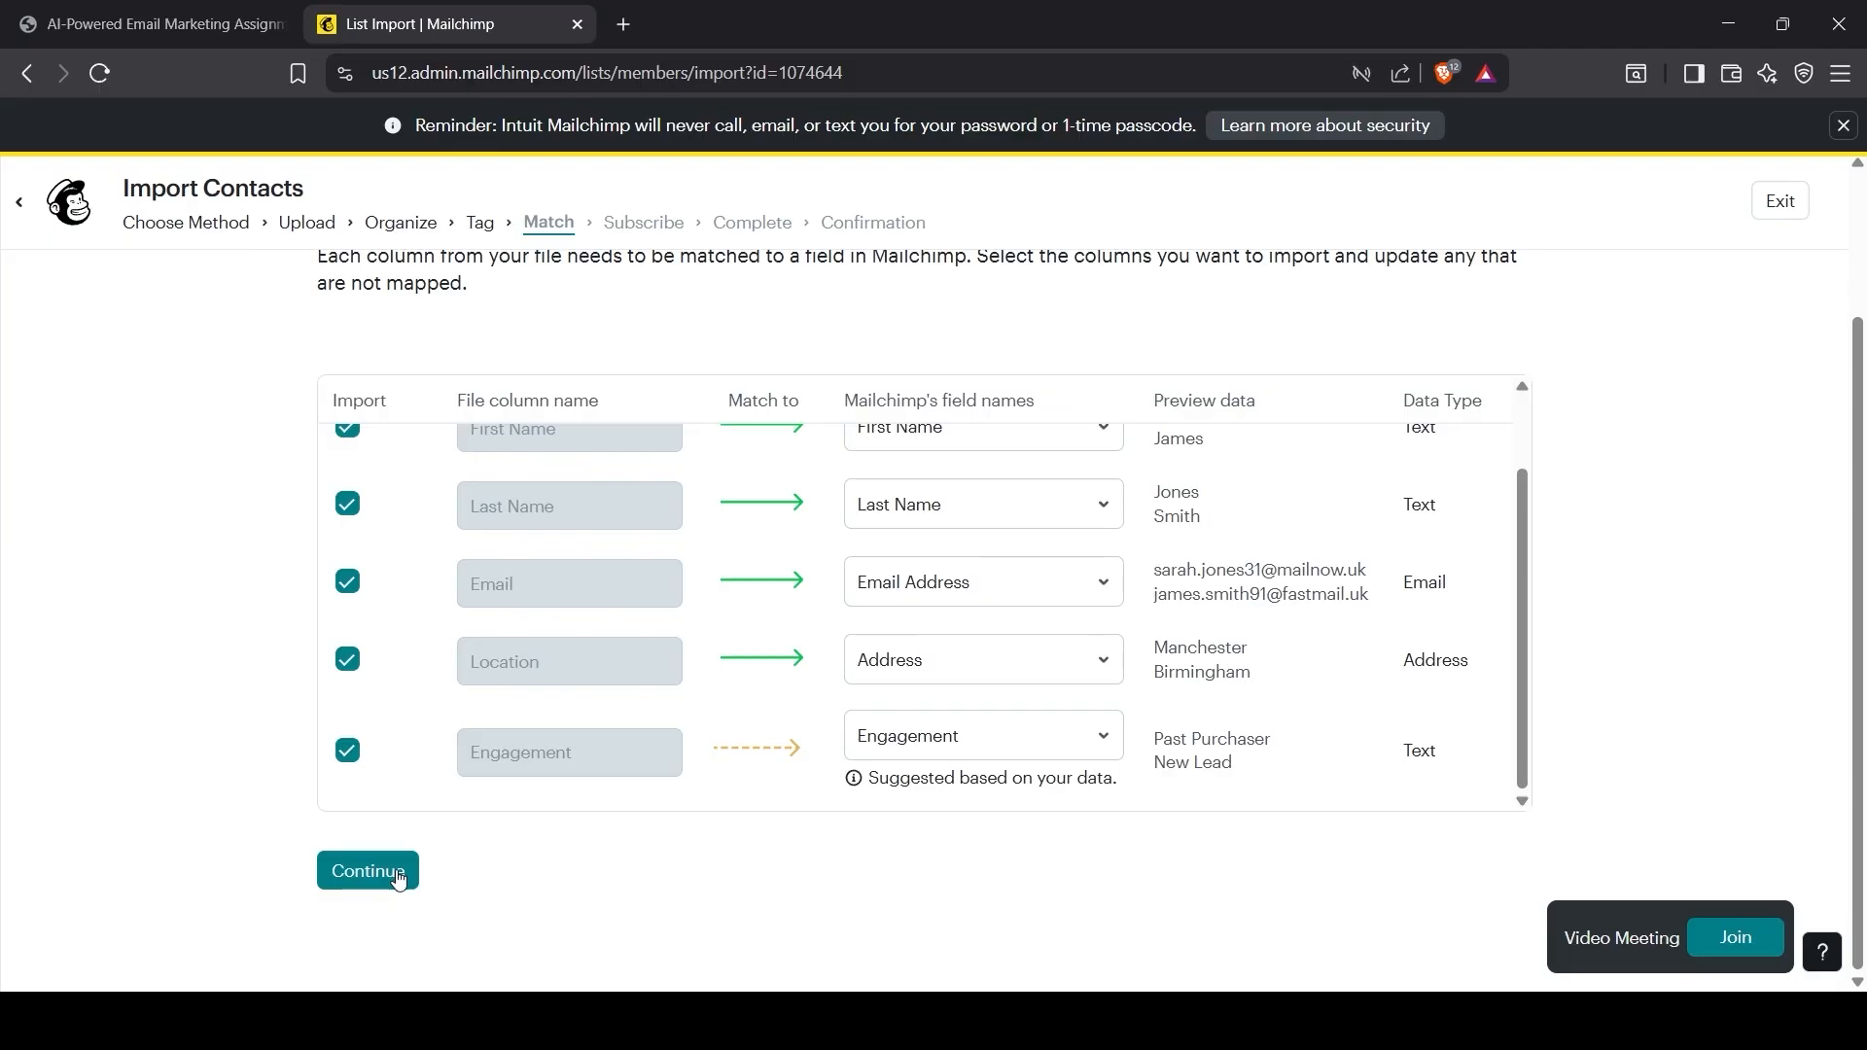
{"action": "left_click", "coordinate": [398, 878]}
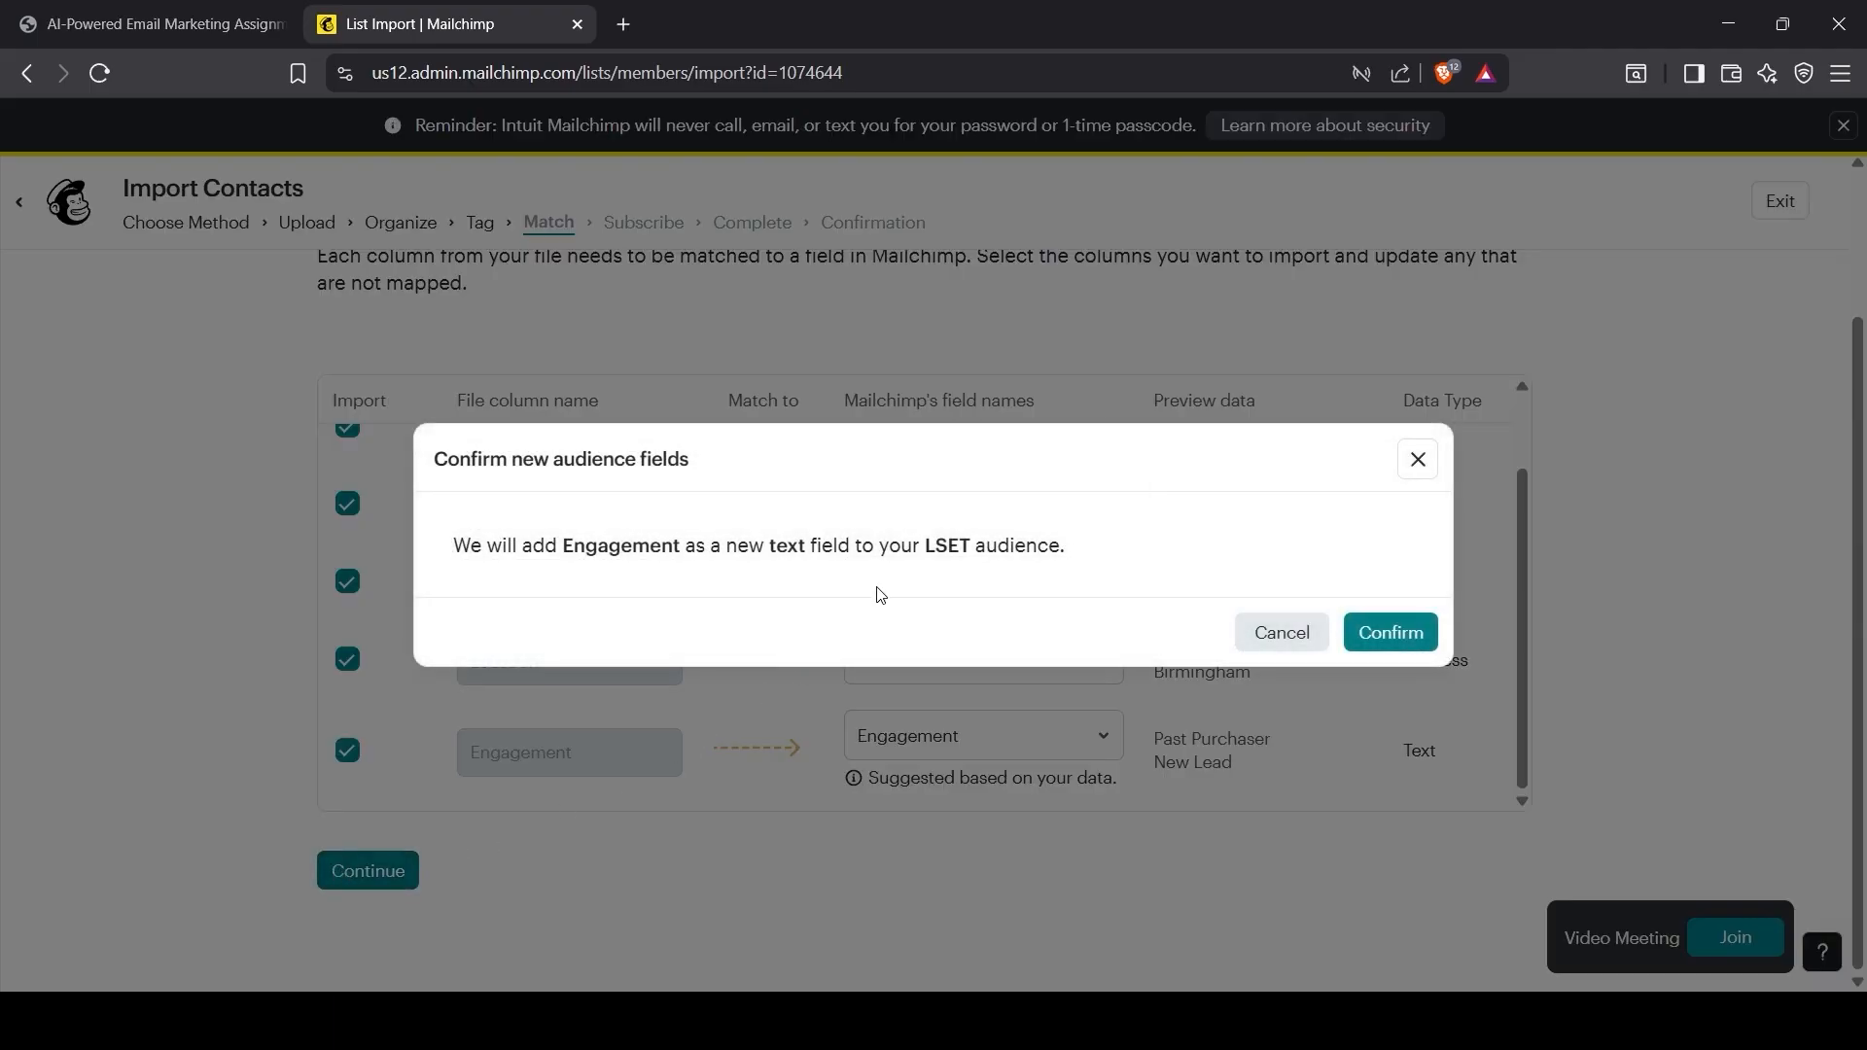
{"action": "left_click", "coordinate": [1373, 622]}
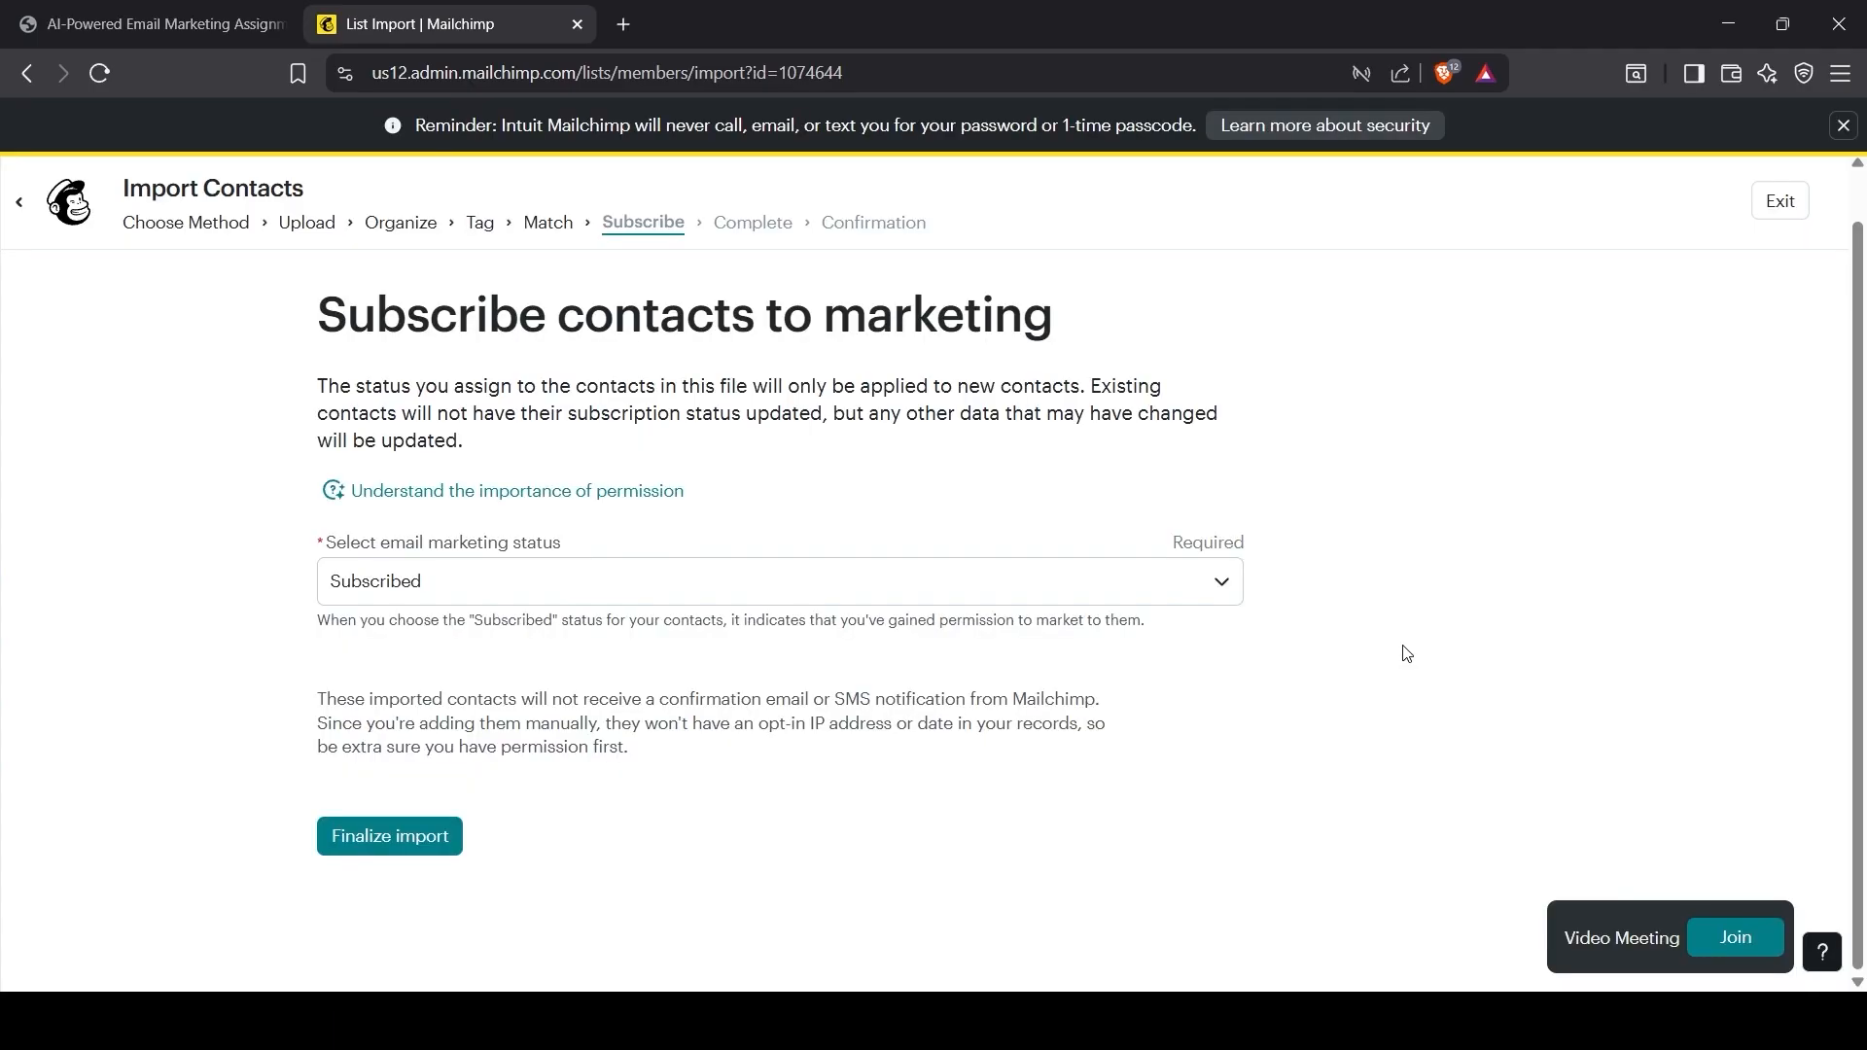
{"action": "left_click", "coordinate": [432, 595]}
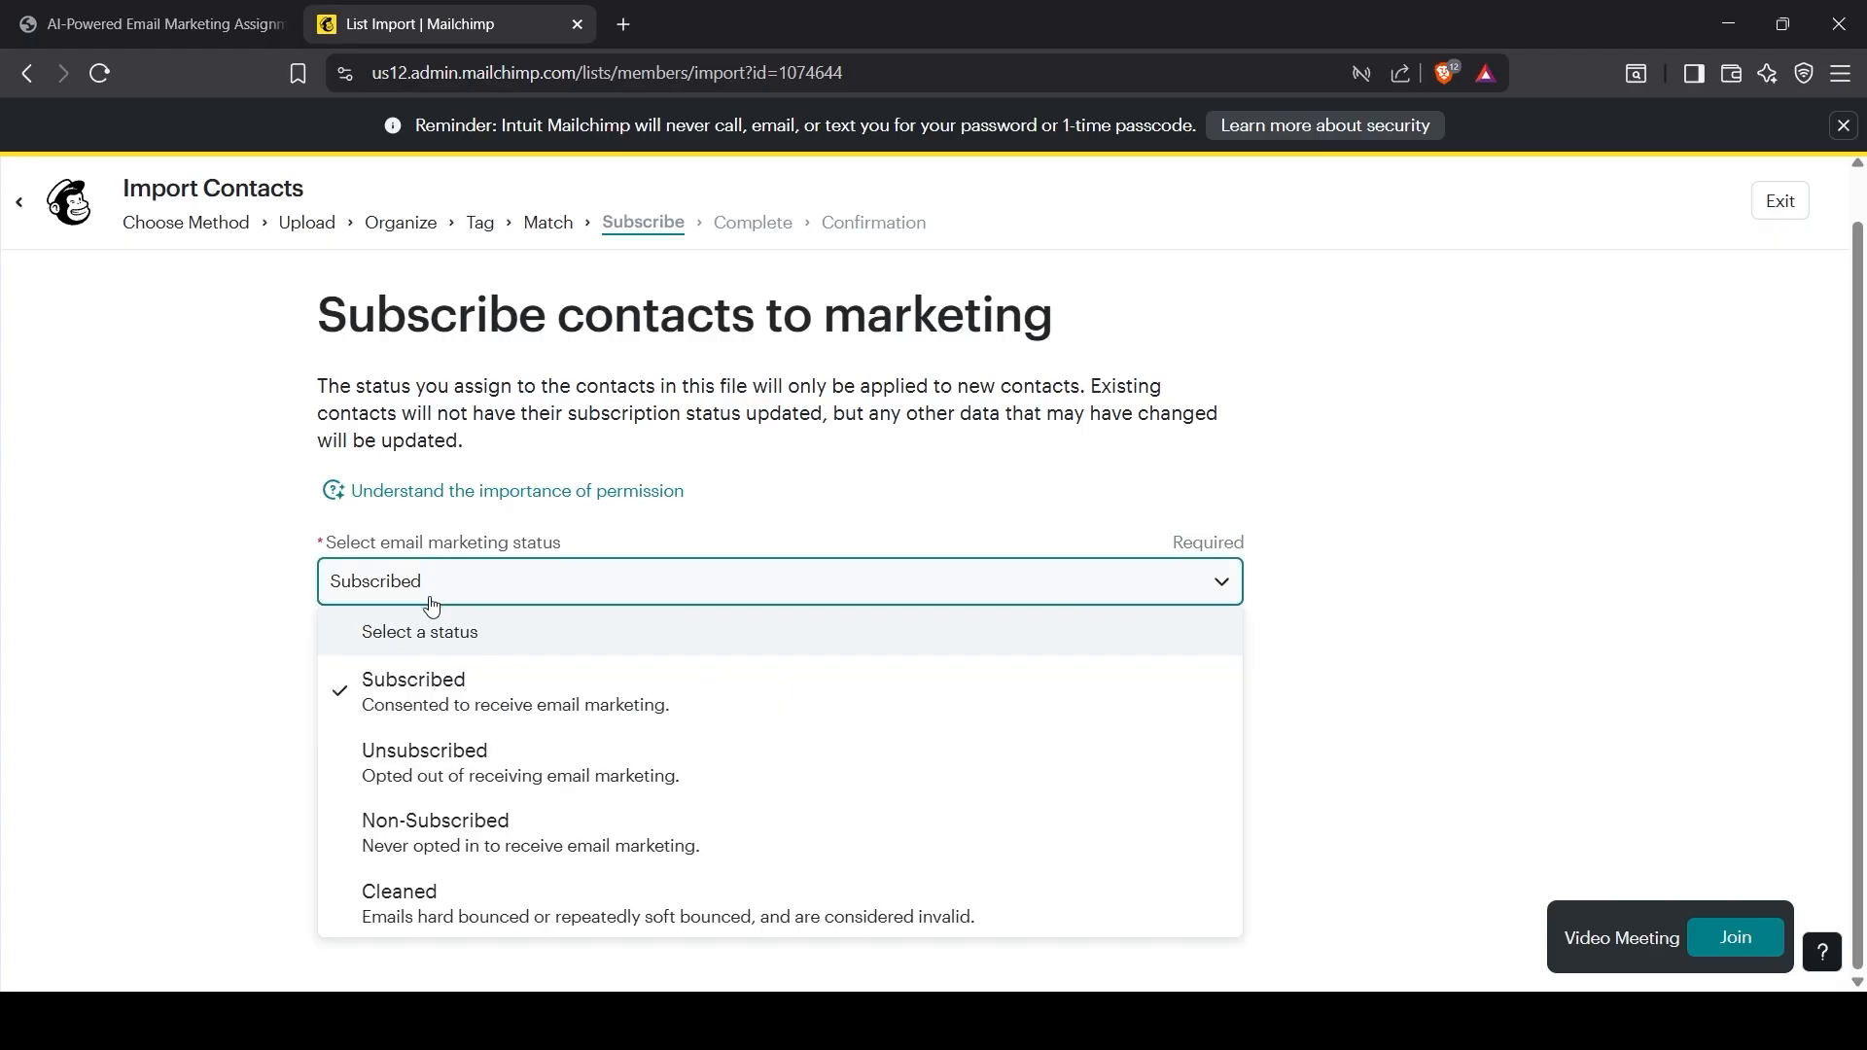
{"action": "left_click", "coordinate": [357, 589]}
{"action": "left_click", "coordinate": [384, 840]}
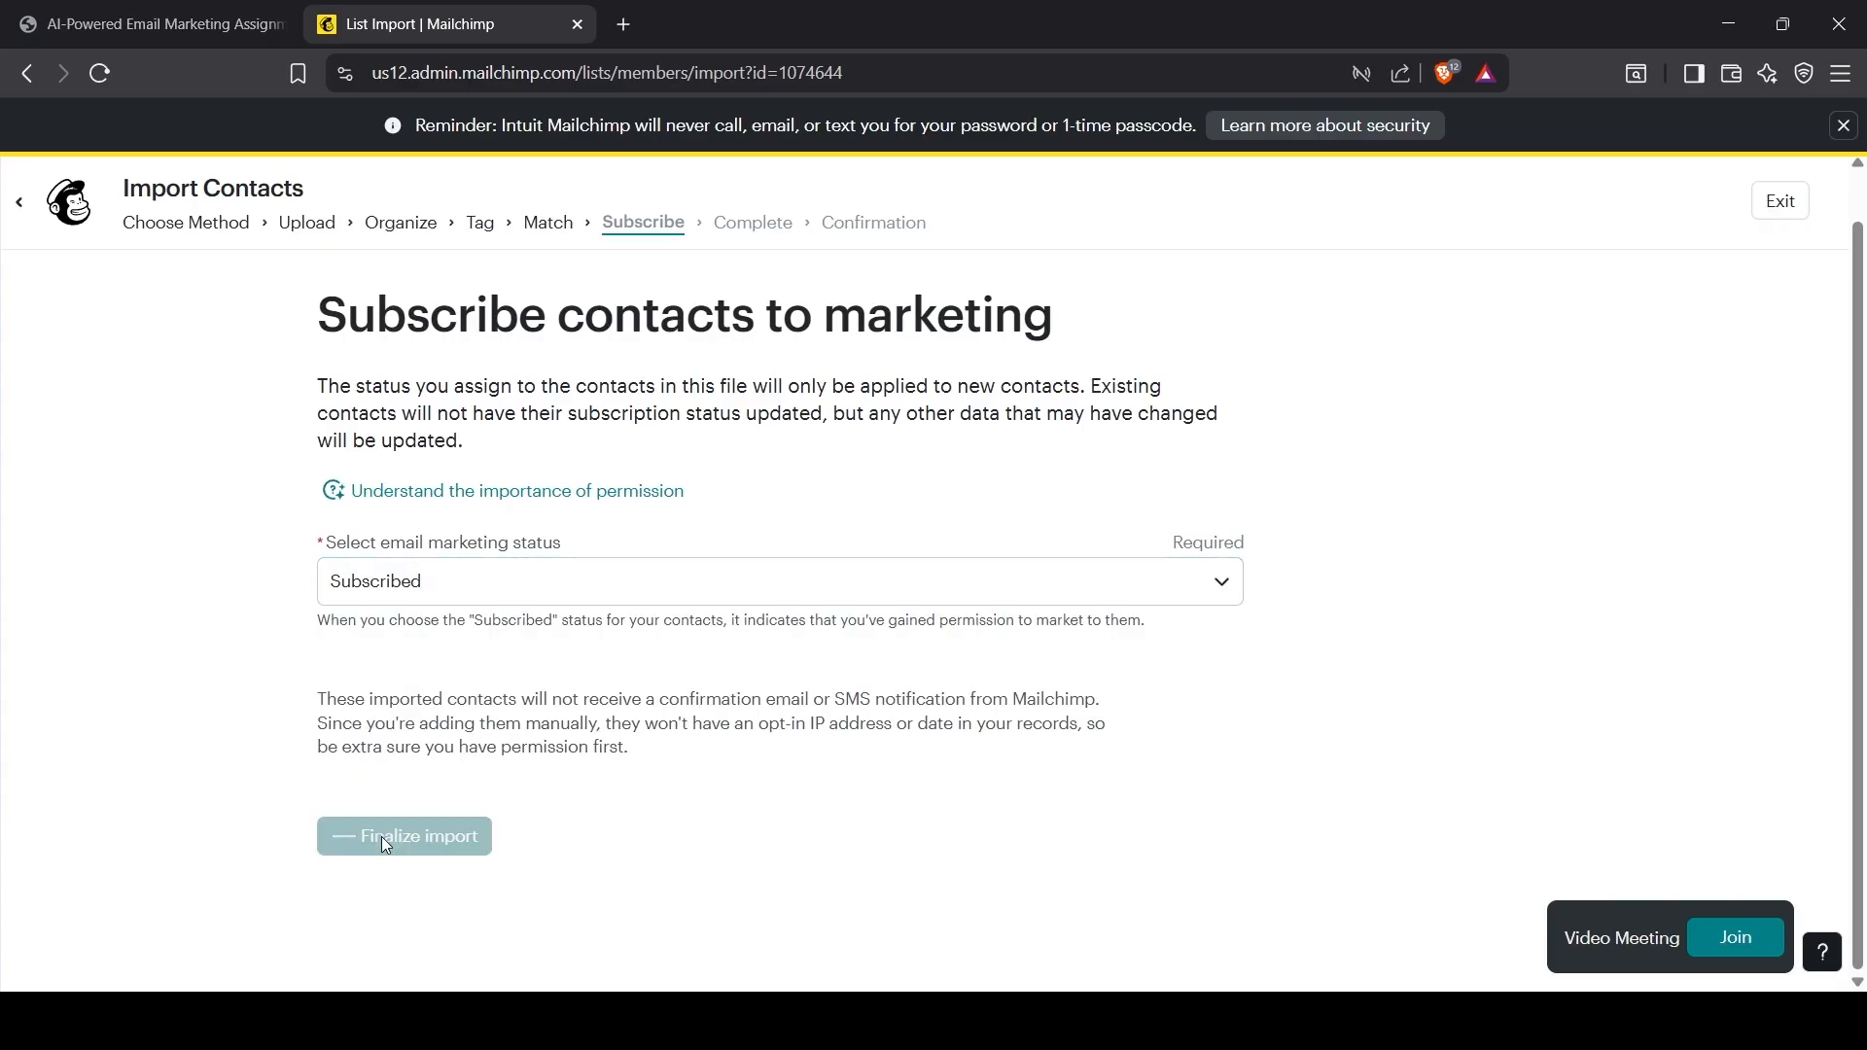
{"action": "left_click", "coordinate": [404, 822]}
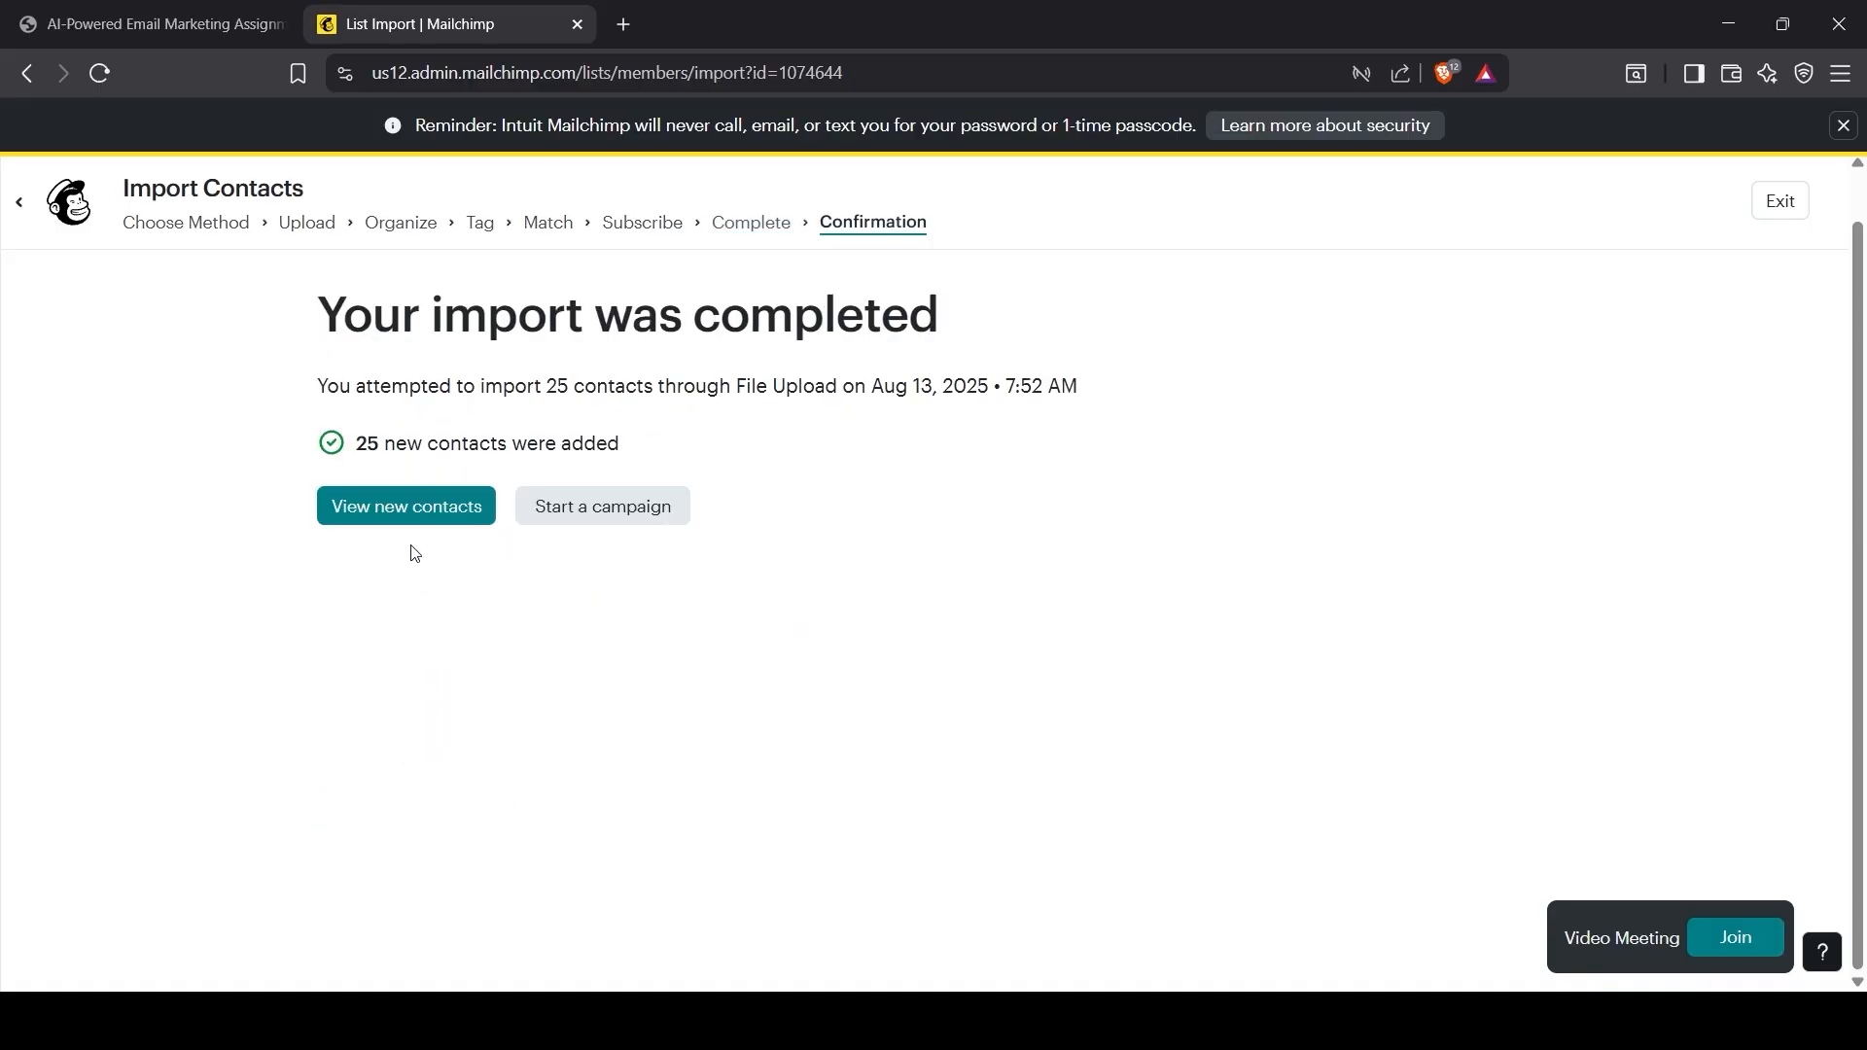
Step: View the newly imported contacts and clear the segment preview to list all 25
{"action": "left_click", "coordinate": [412, 507]}
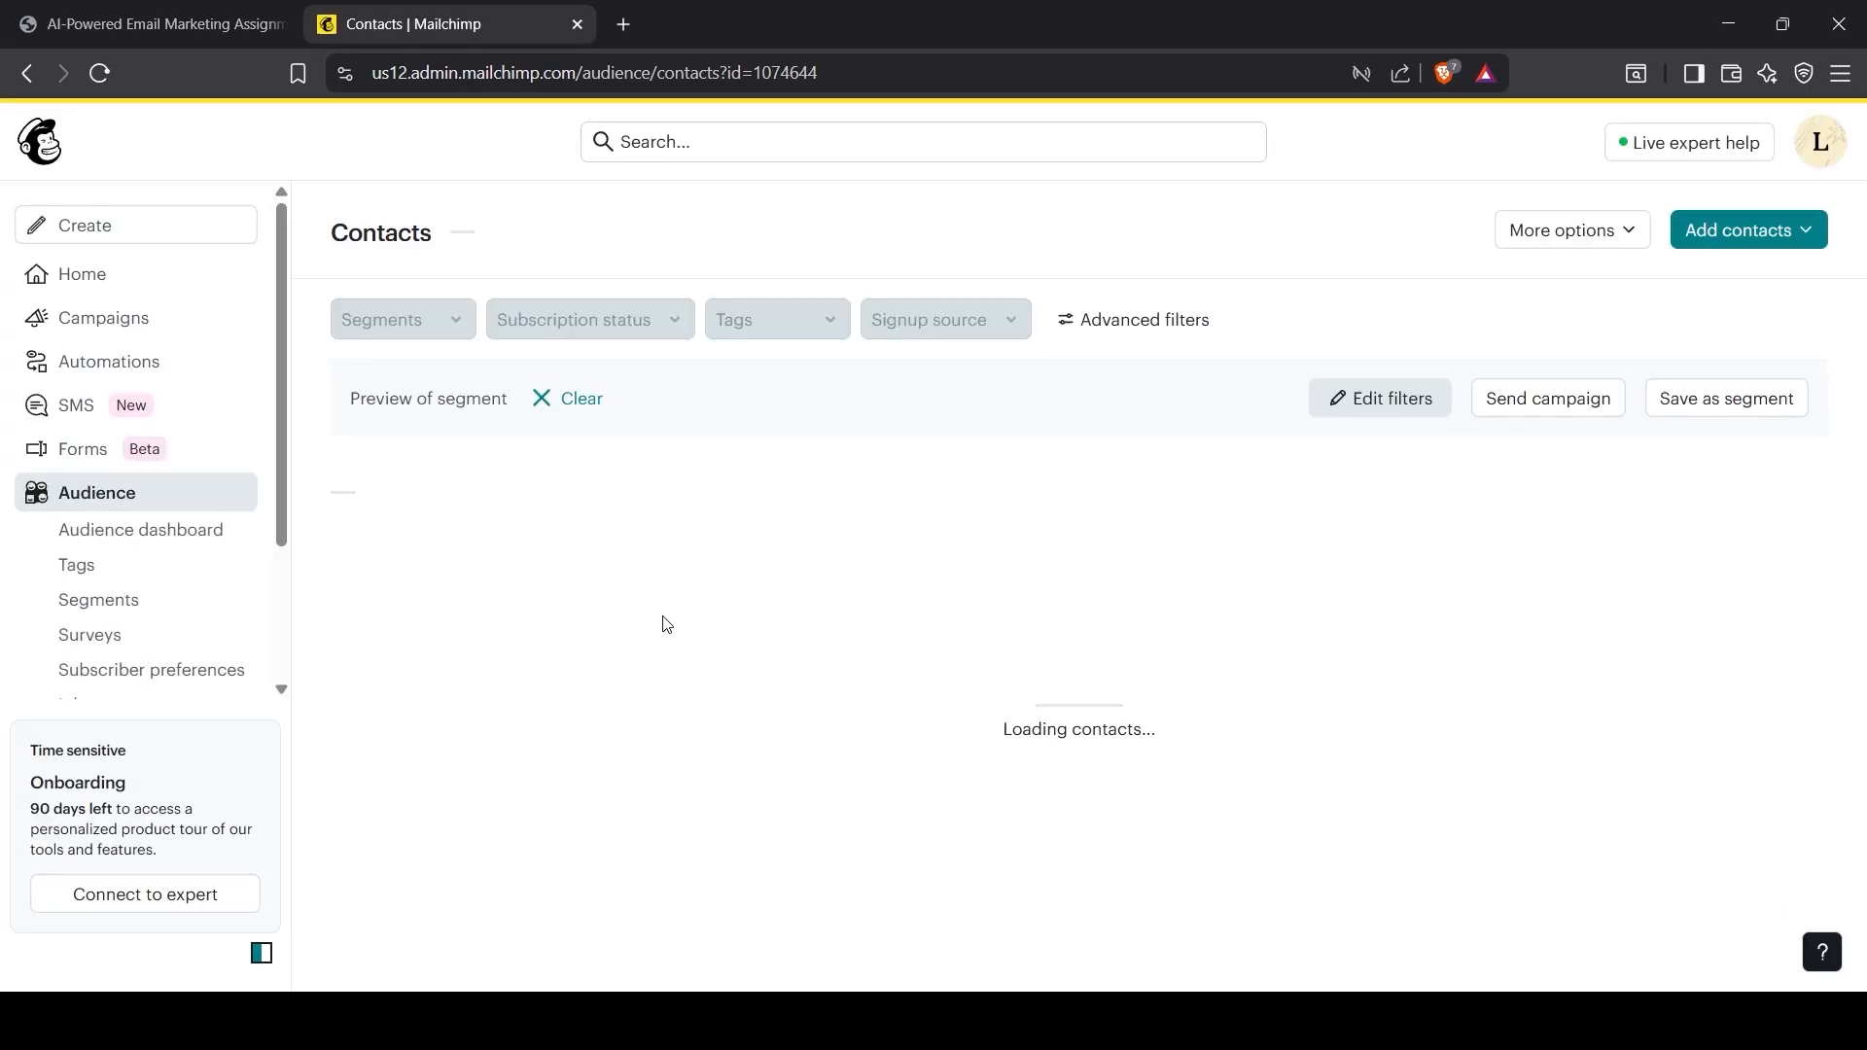
{"action": "scroll", "coordinate": [667, 625], "scroll_direction": "down", "scroll_amount": 2}
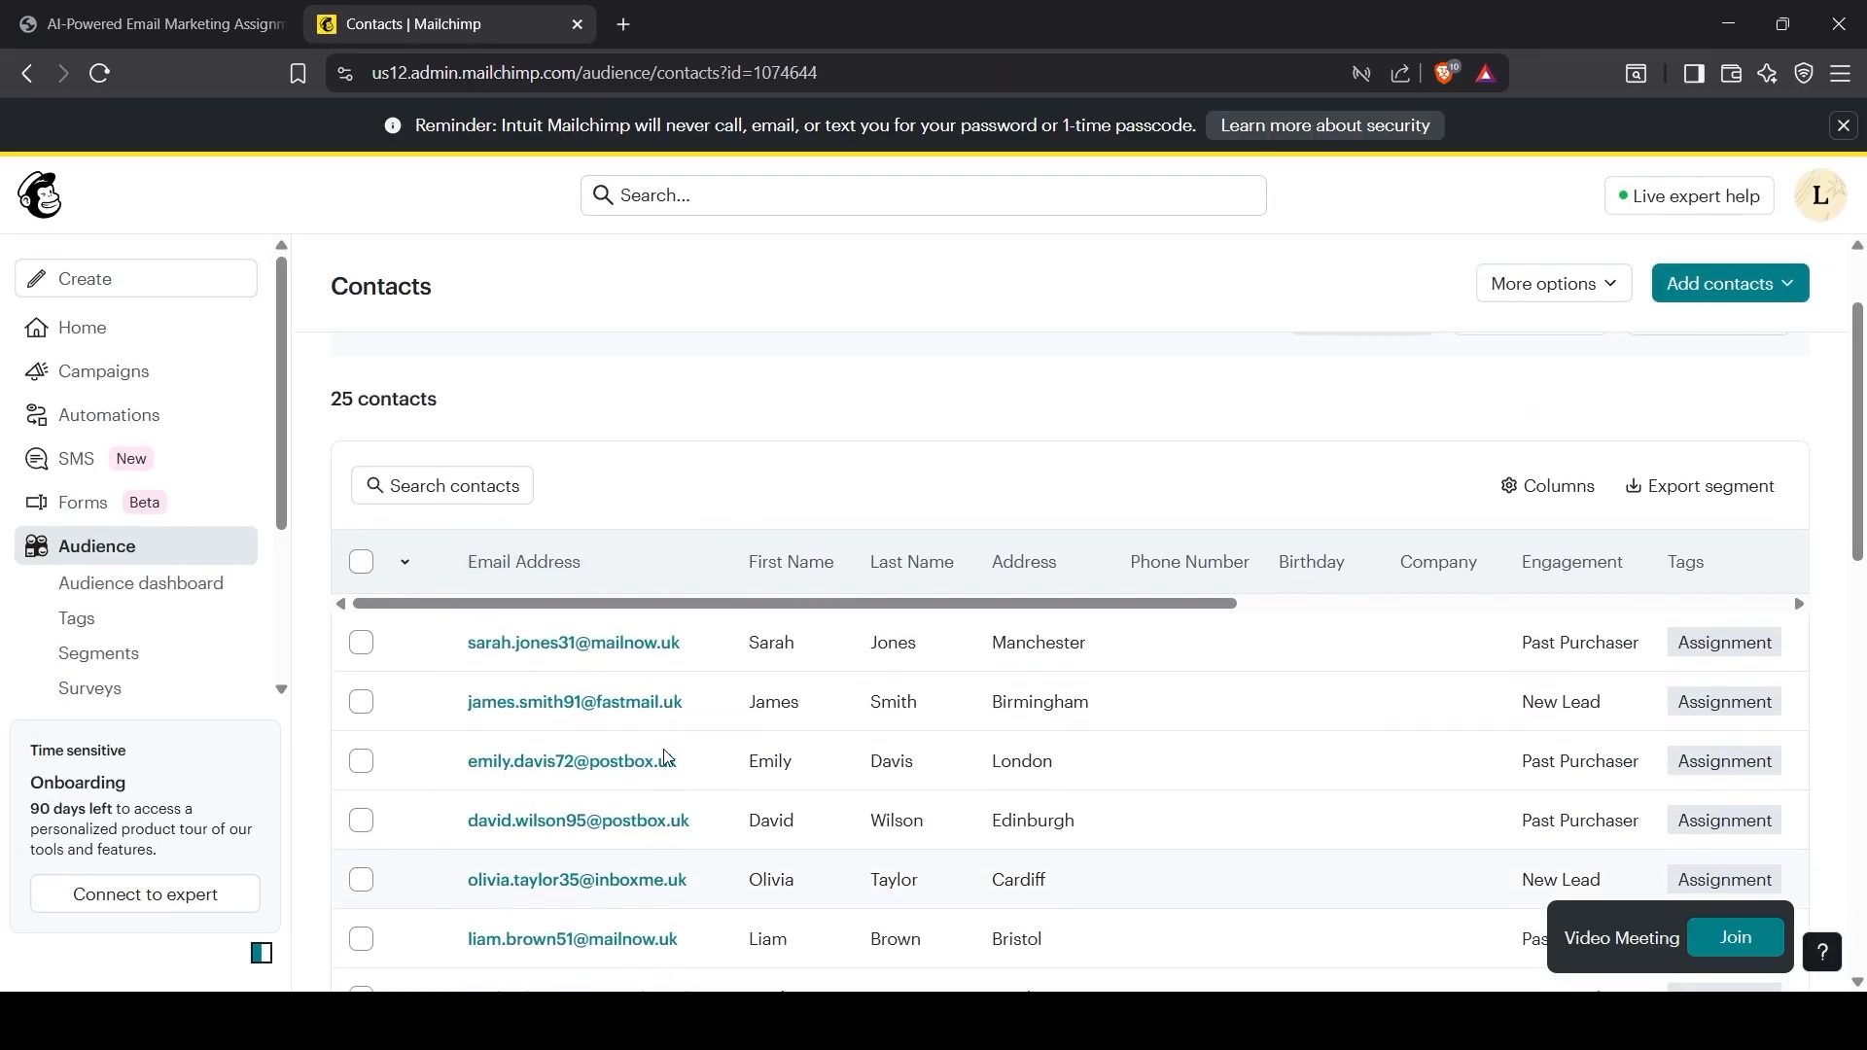
{"action": "scroll", "coordinate": [667, 760], "scroll_direction": "down", "scroll_amount": 10}
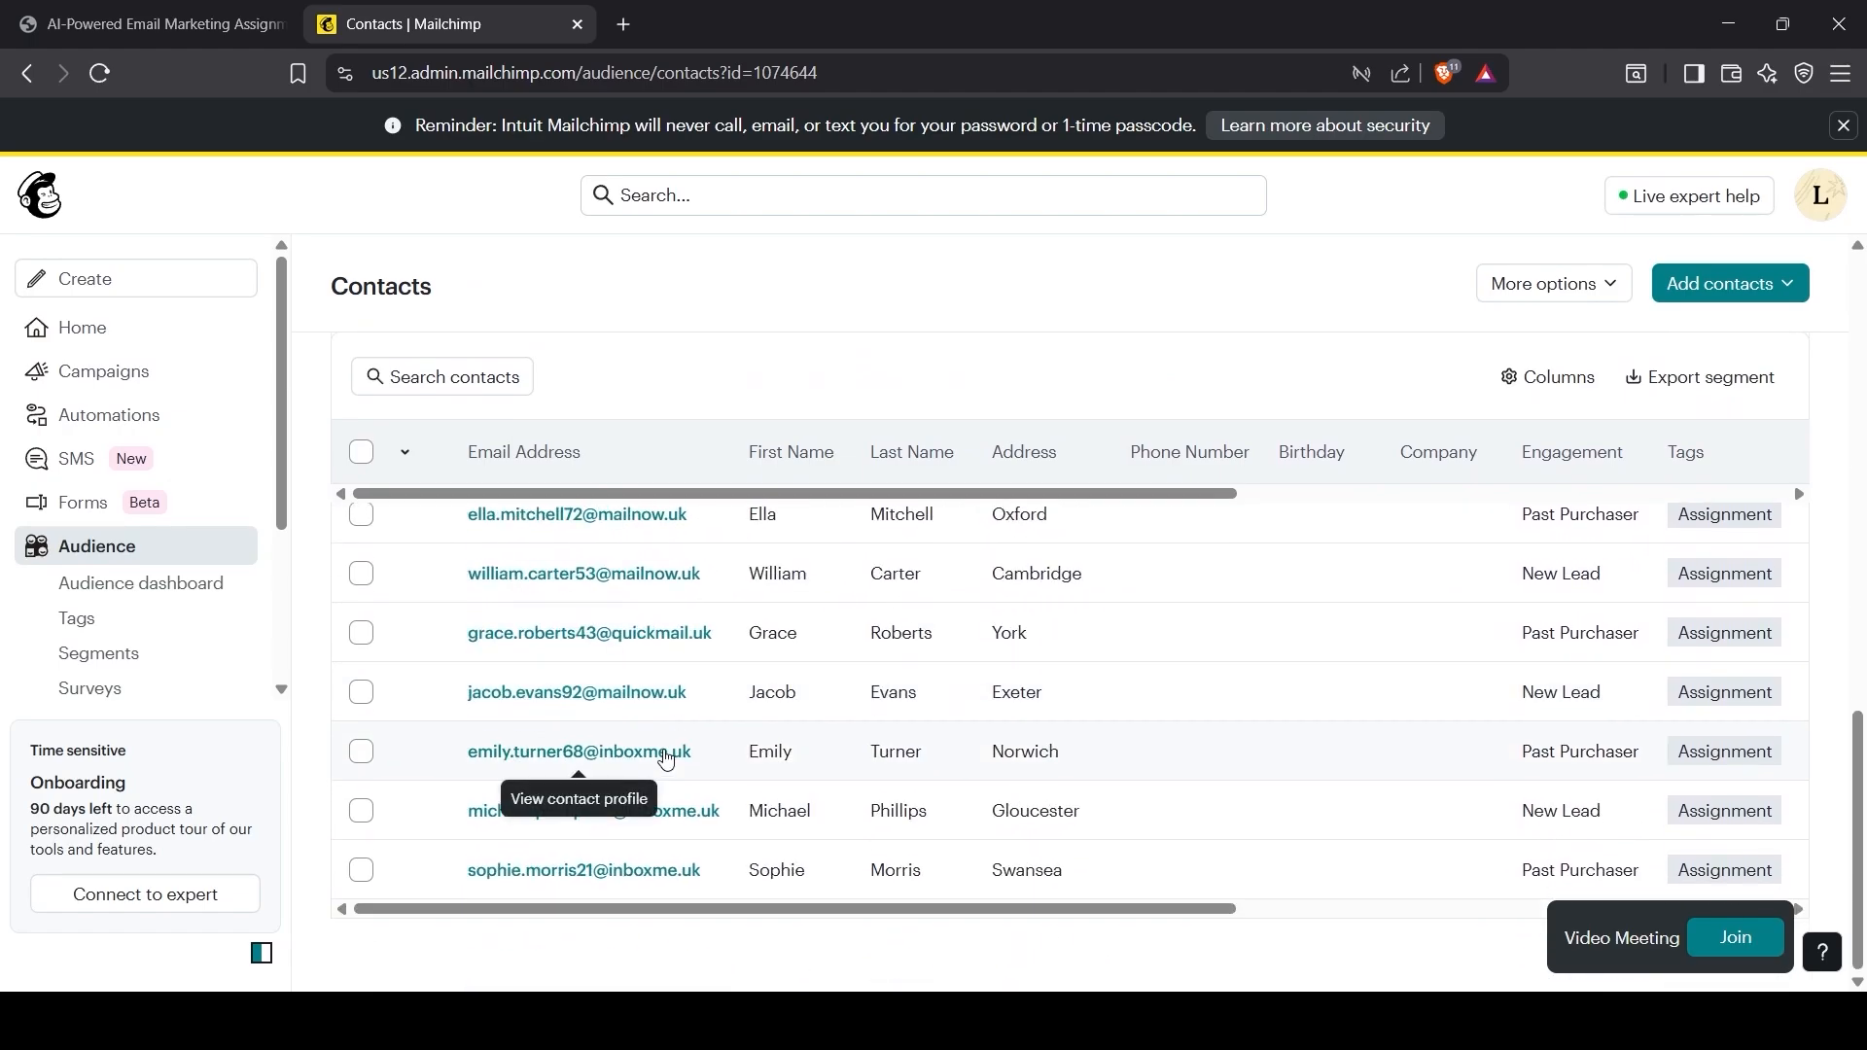
{"action": "scroll", "coordinate": [667, 760], "scroll_direction": "up", "scroll_amount": 10}
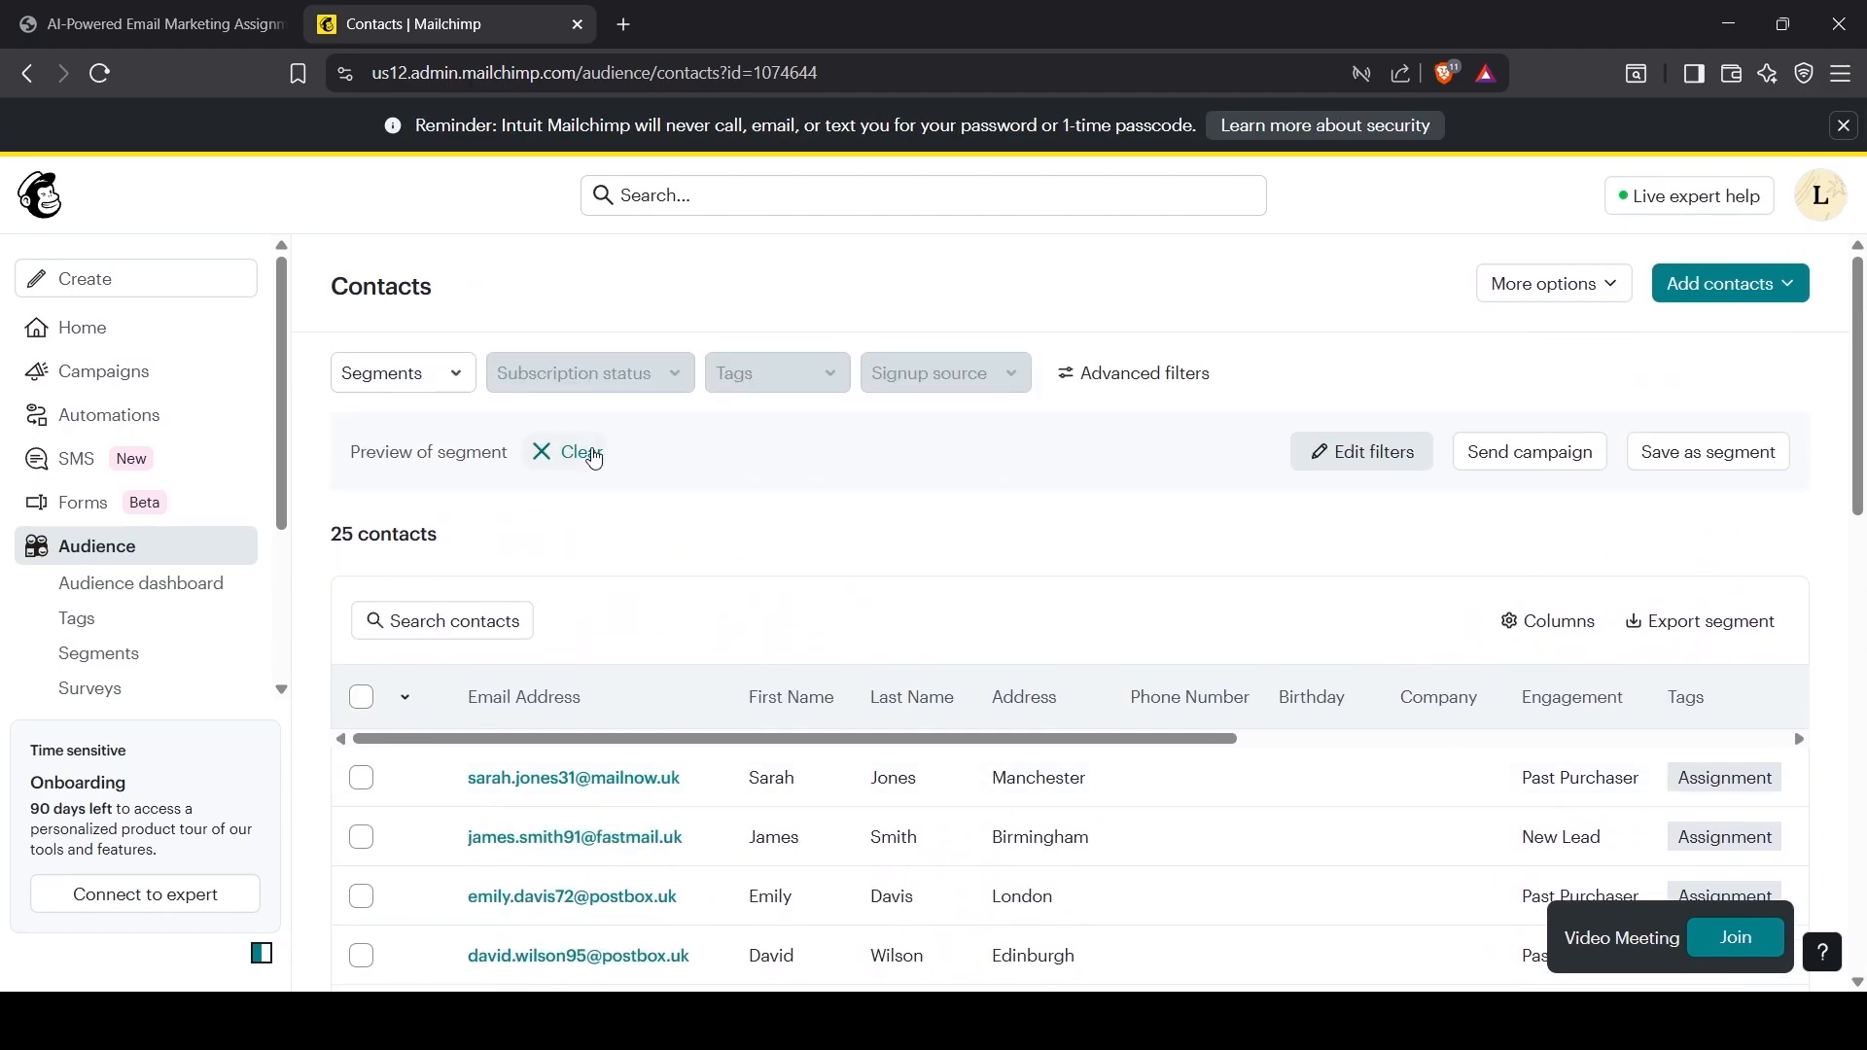
{"action": "left_click", "coordinate": [582, 452]}
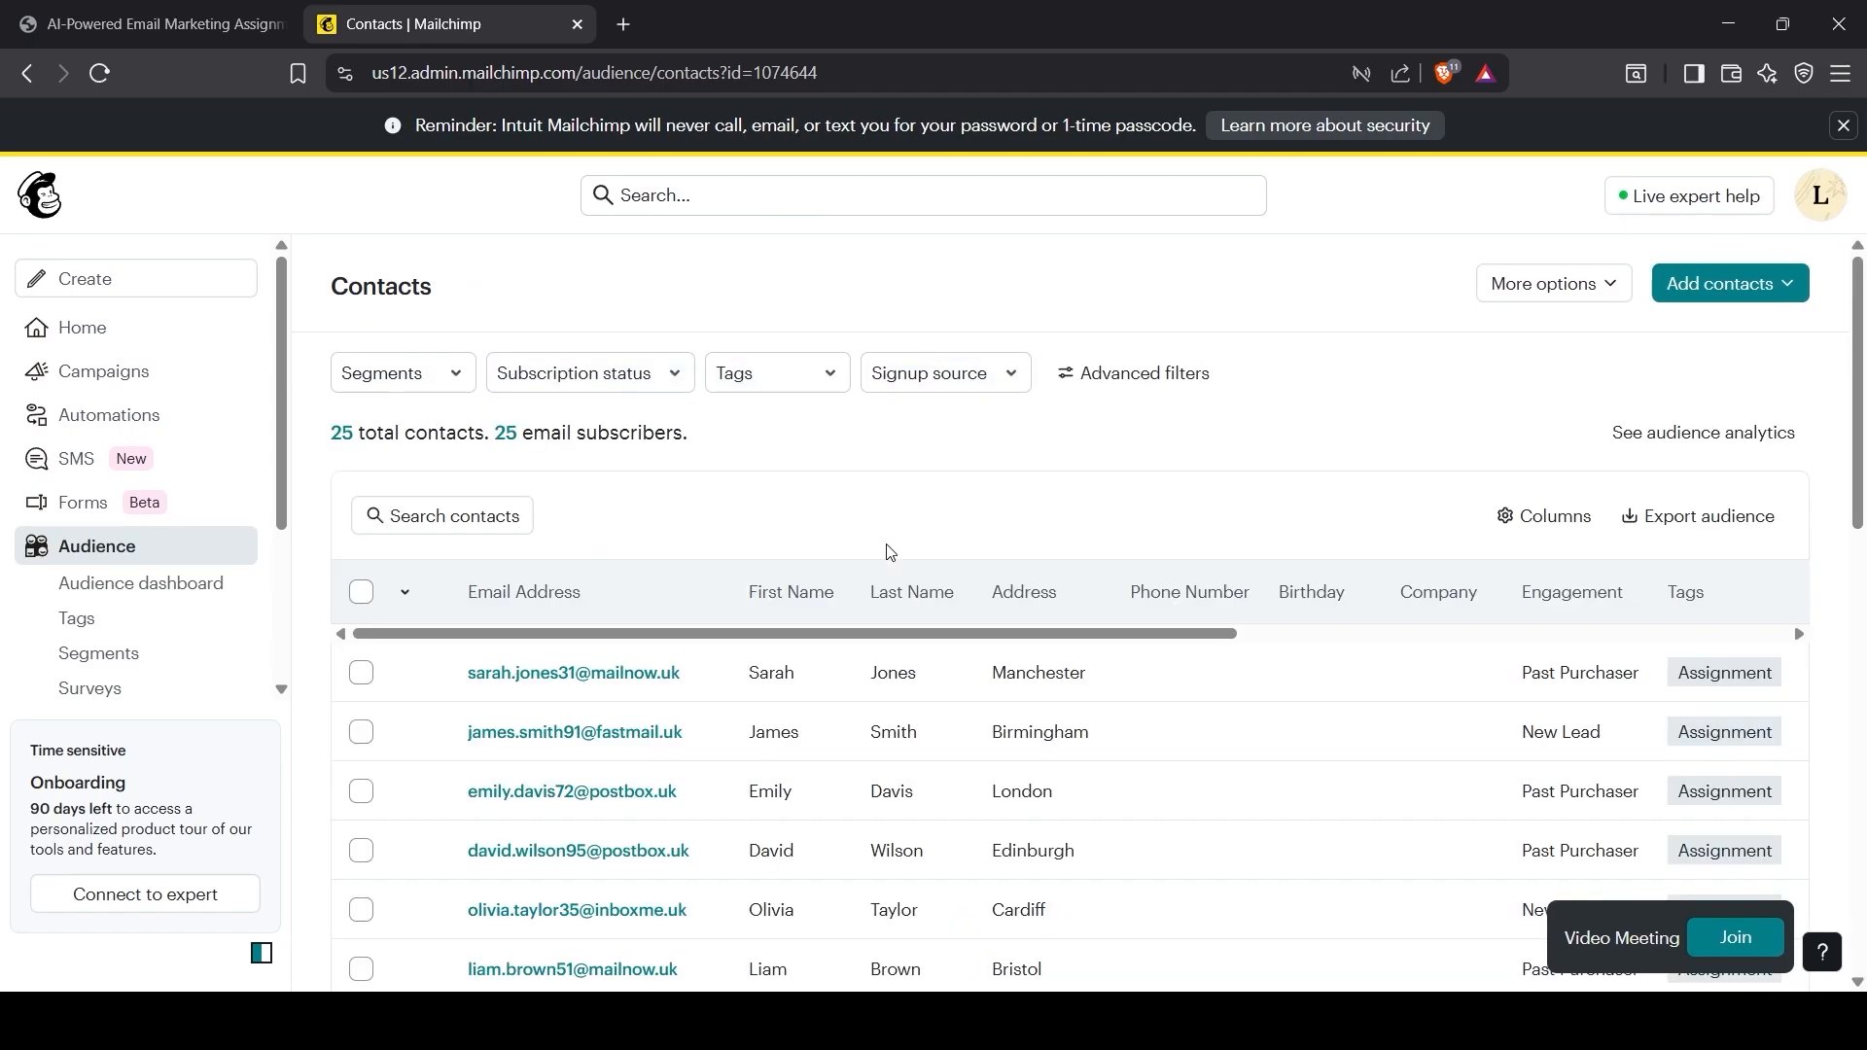
Step: Highlight the AI segmentation requirement in the brief and return to the contacts list
{"action": "left_click", "coordinate": [243, 29]}
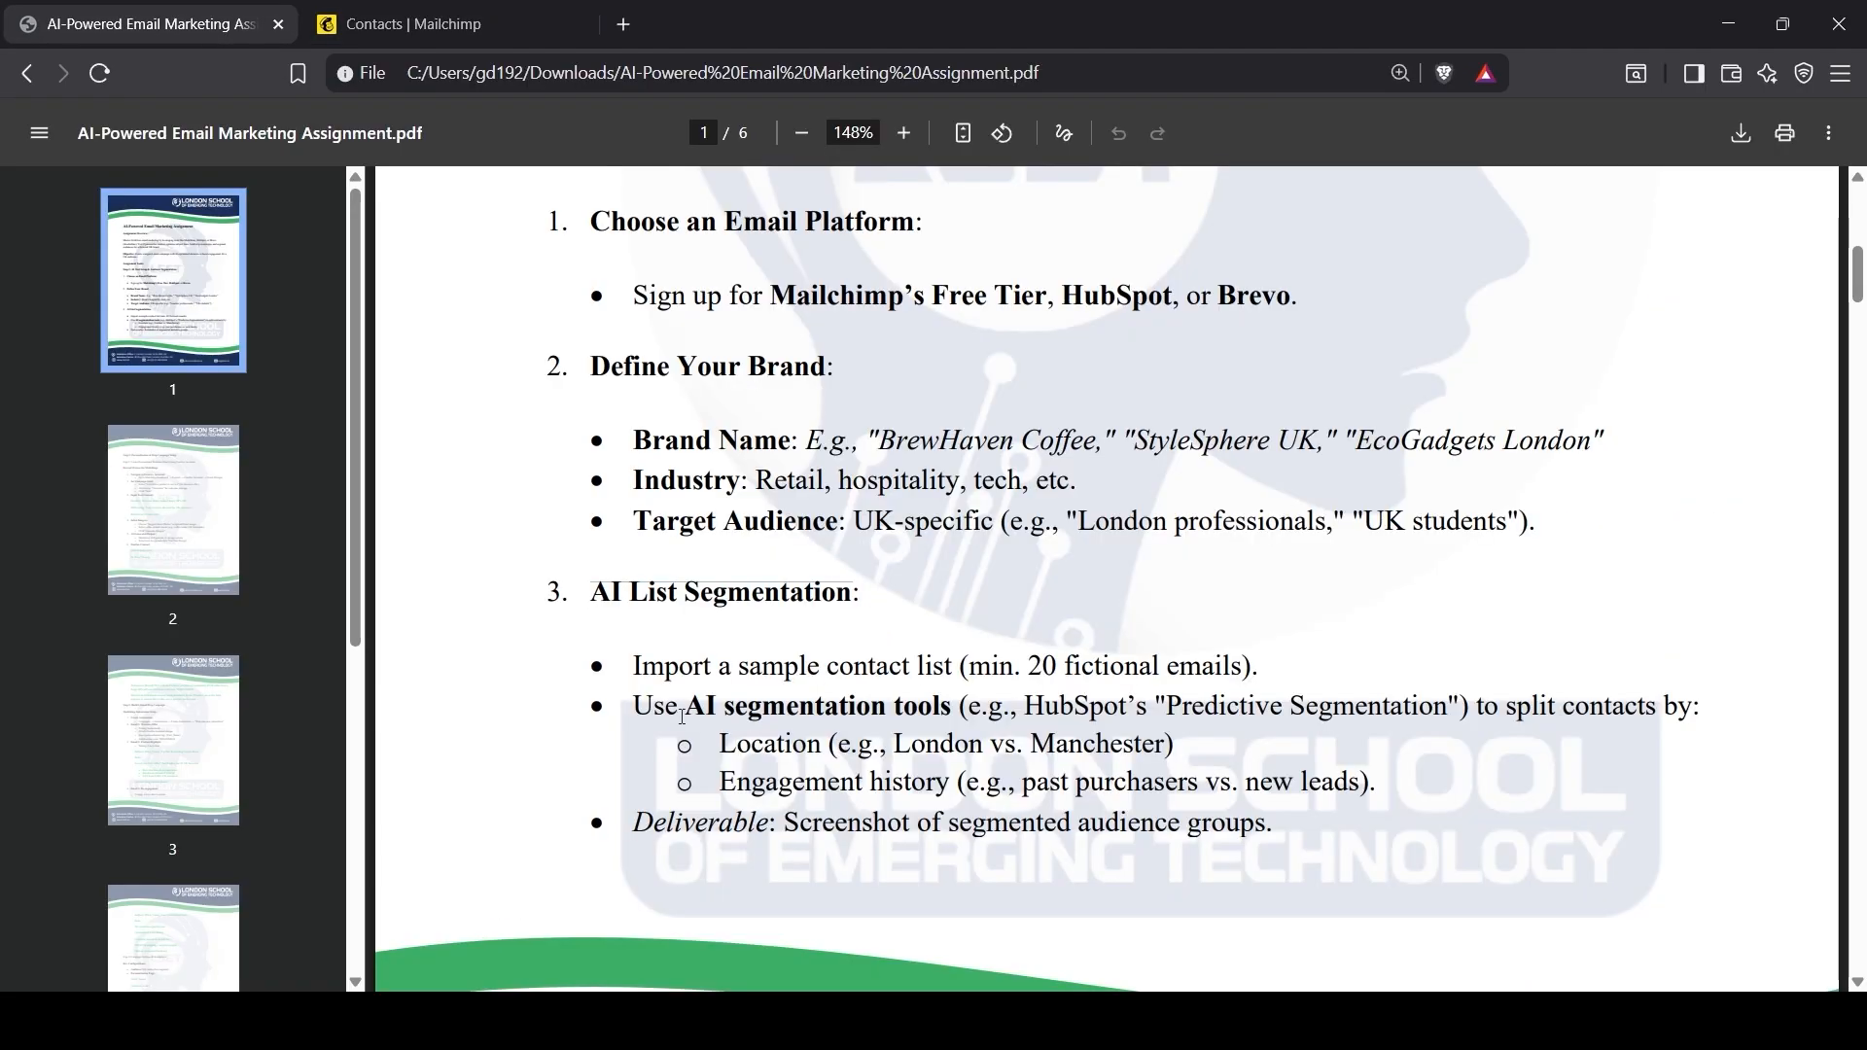
{"action": "left_click_drag", "start_coordinate": [642, 708], "coordinate": [1636, 715]}
{"action": "left_click", "coordinate": [473, 10]}
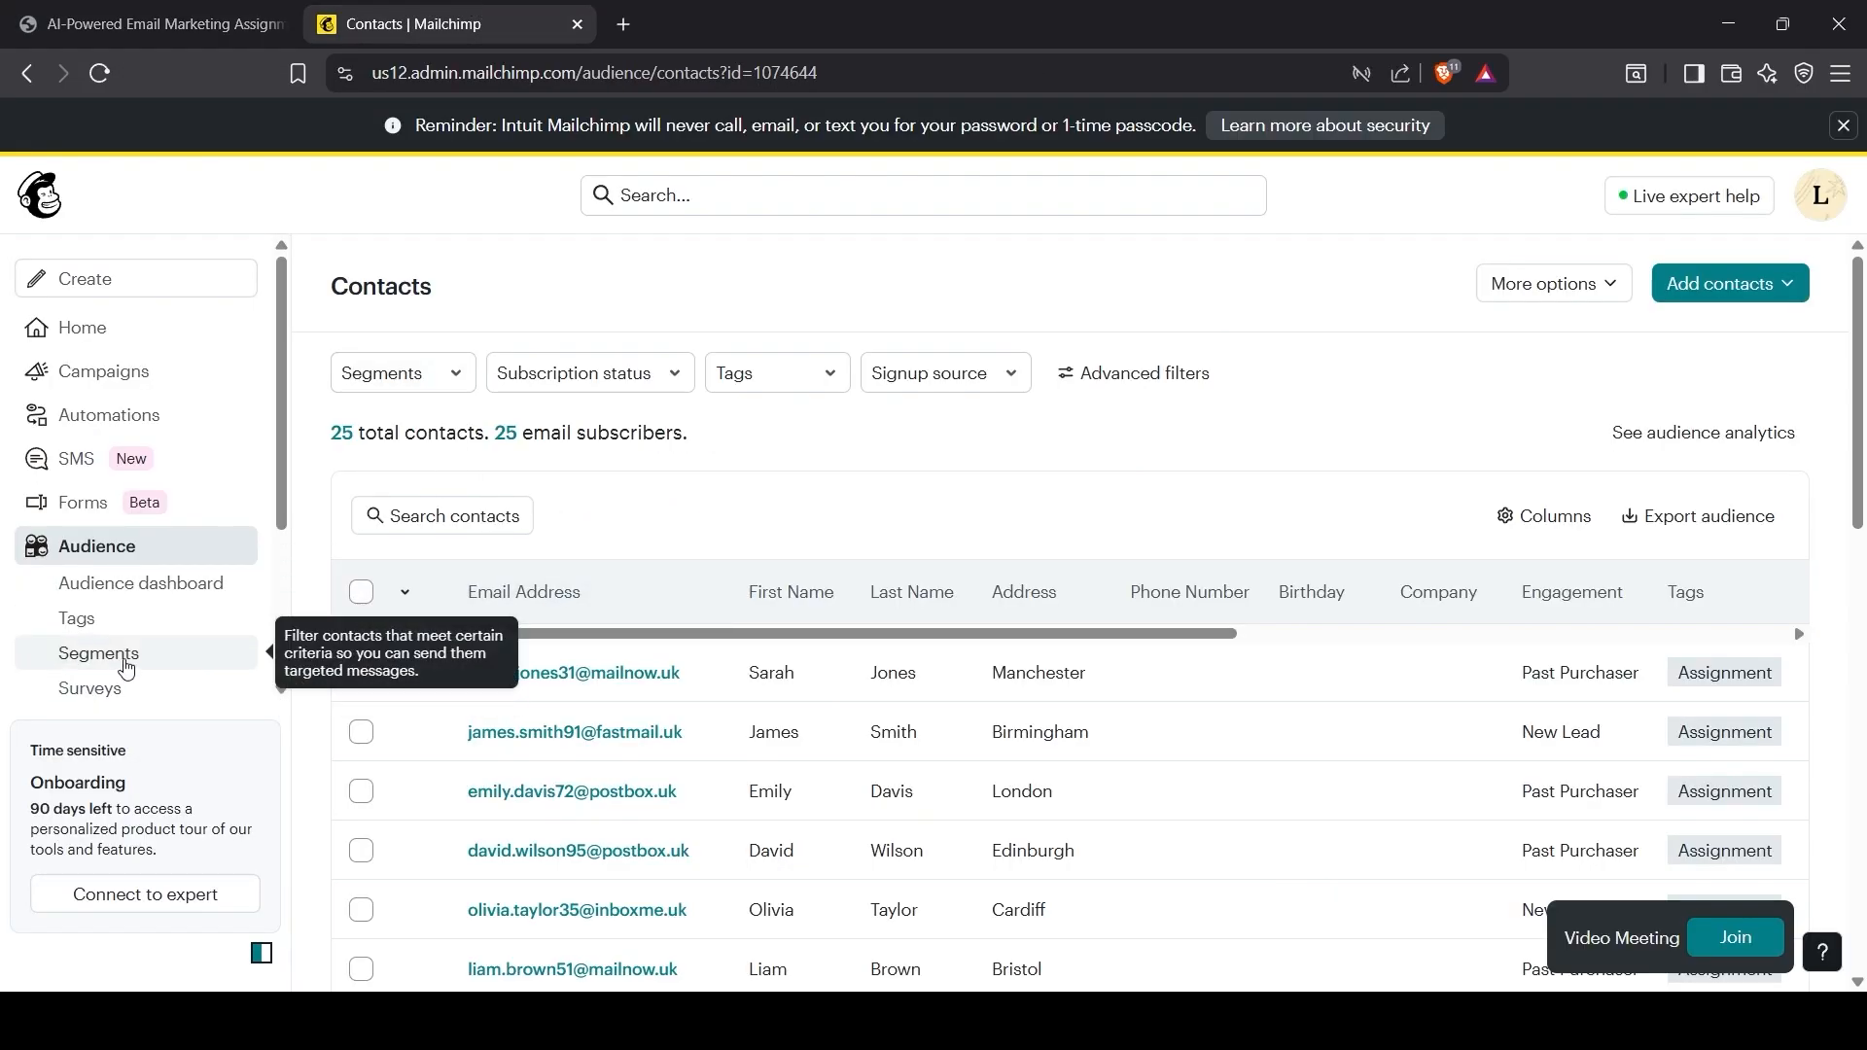
Step: Create a new segment filtered on Address contains London and review the matching contacts
{"action": "left_click", "coordinate": [452, 375]}
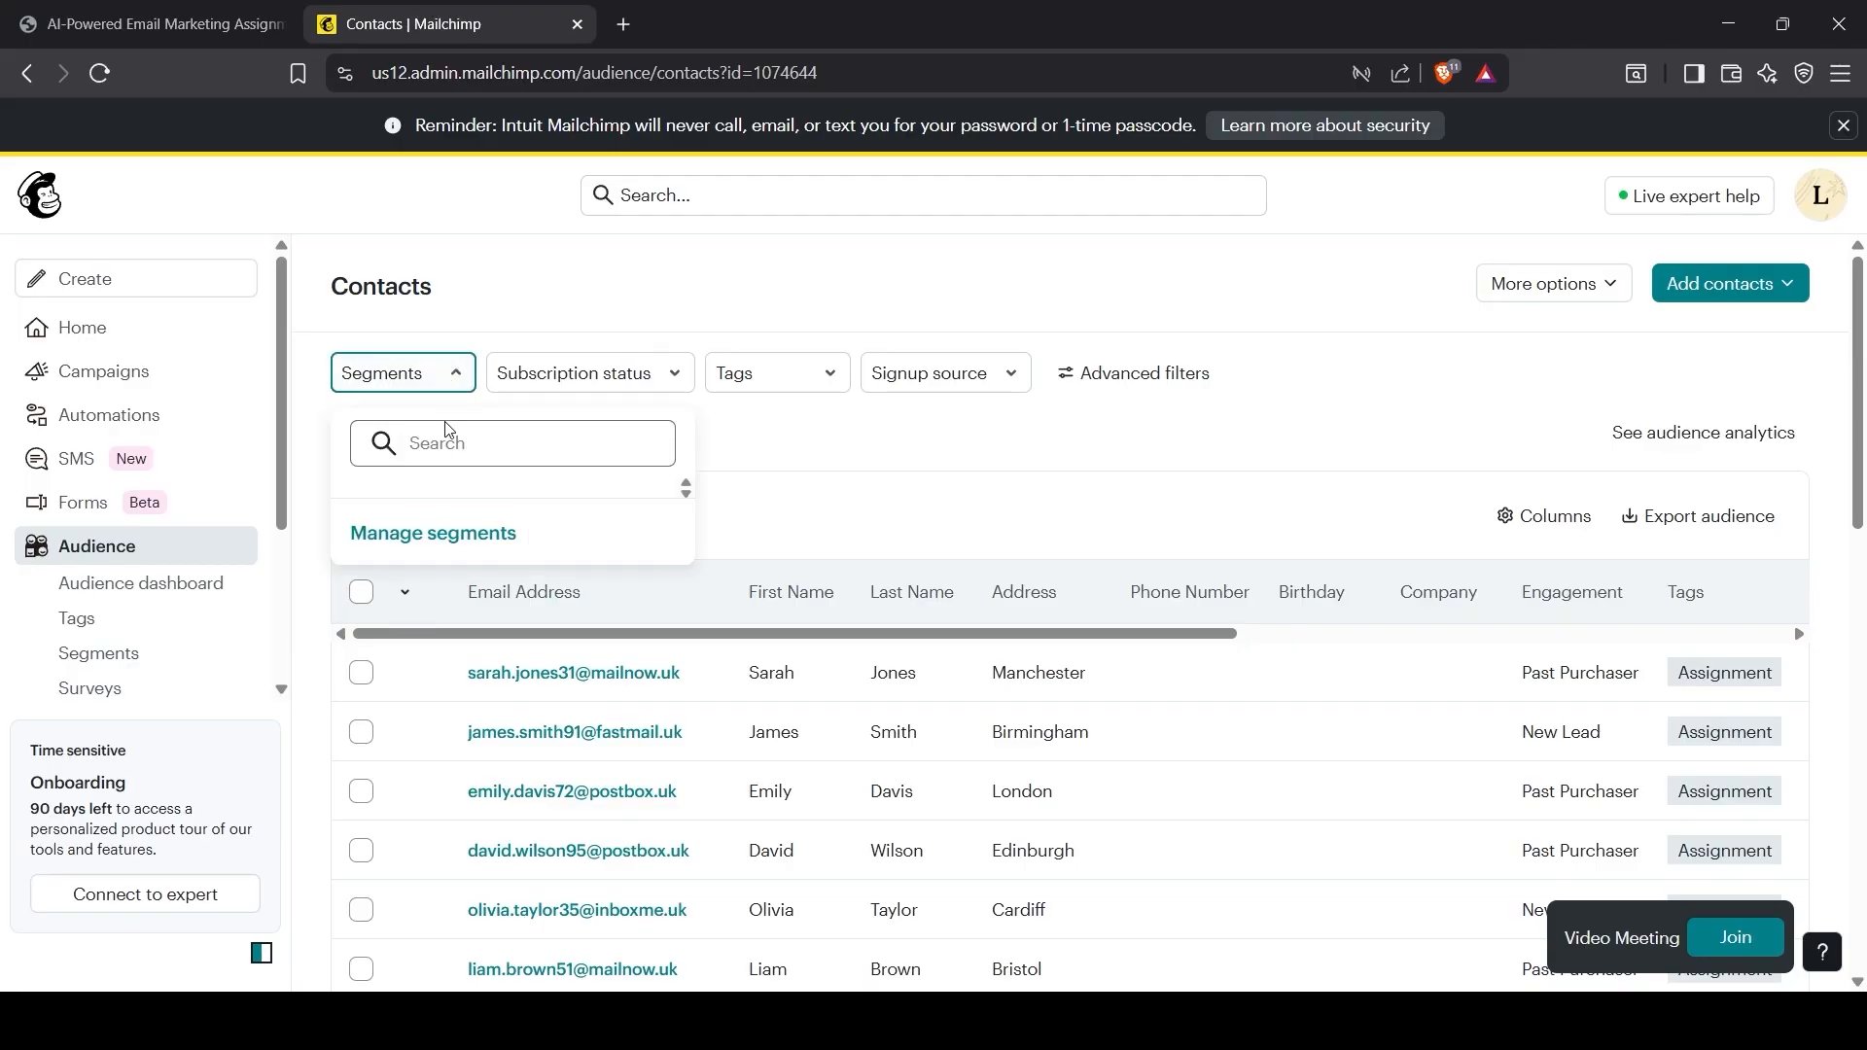
{"action": "left_click", "coordinate": [437, 536]}
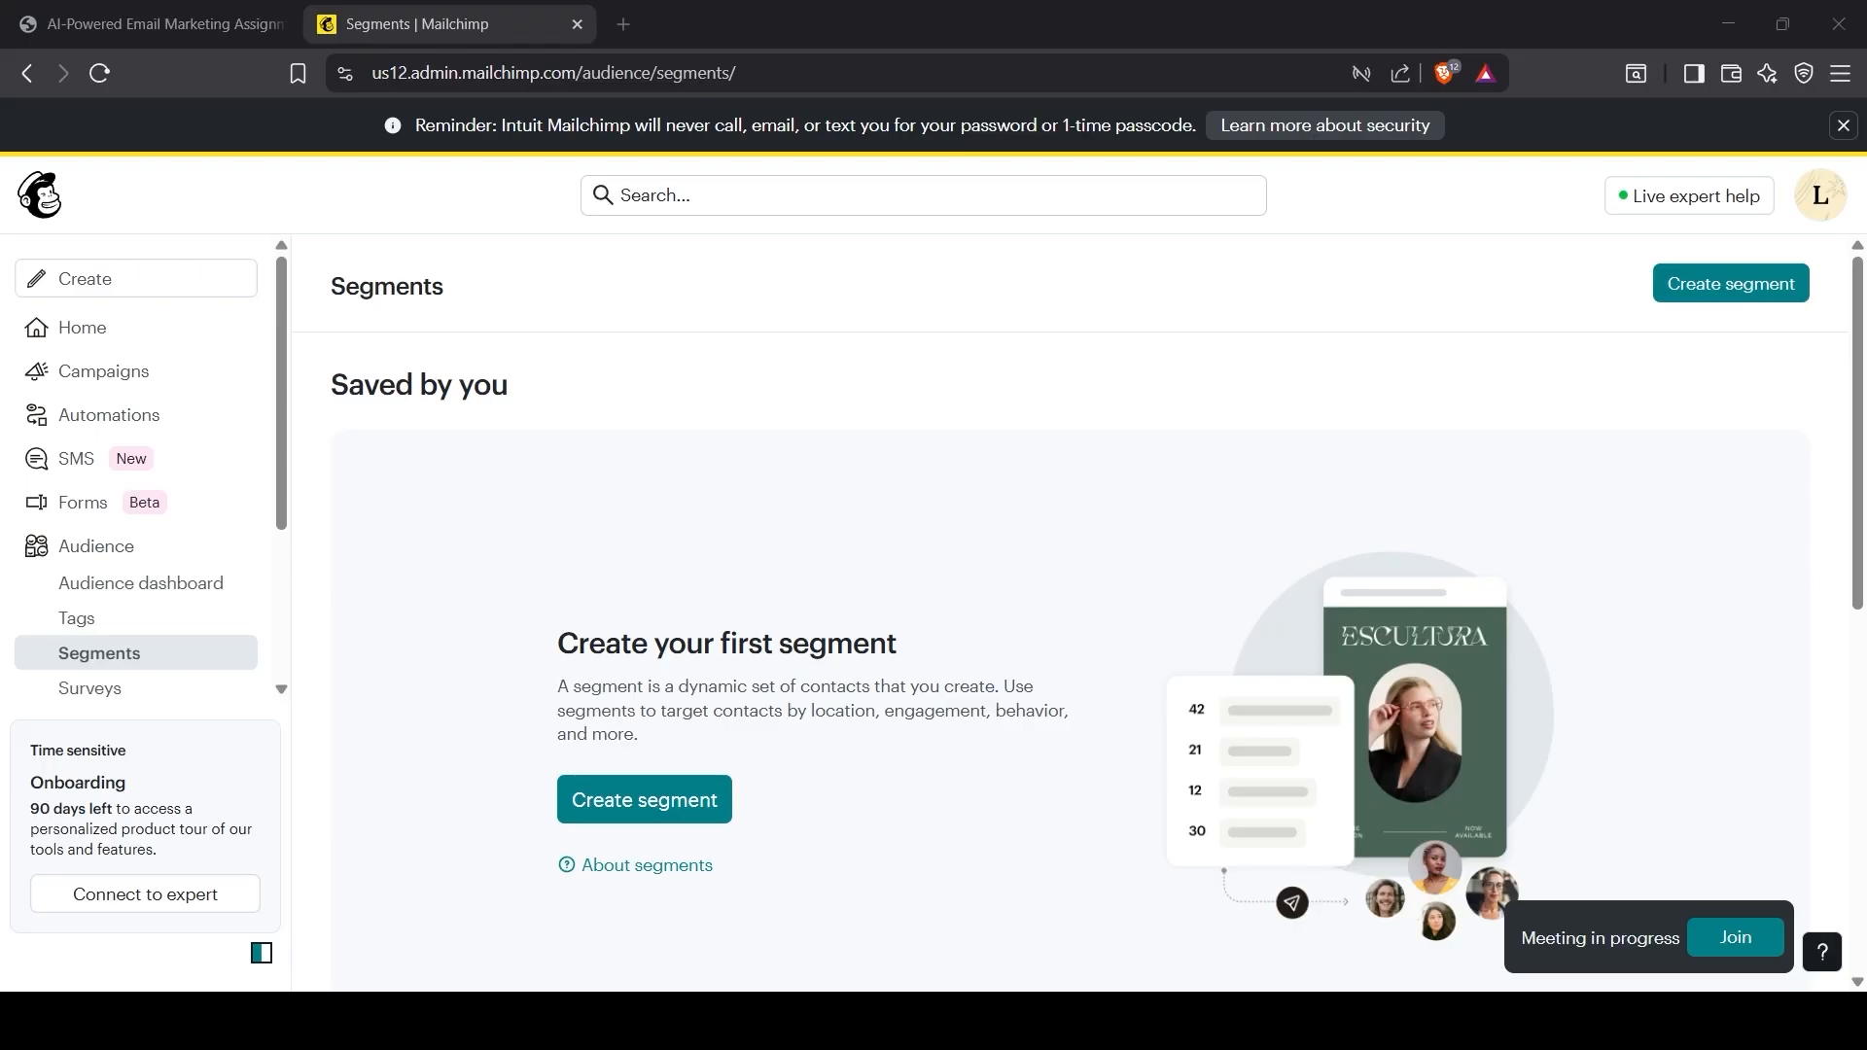
{"action": "left_click", "coordinate": [662, 795]}
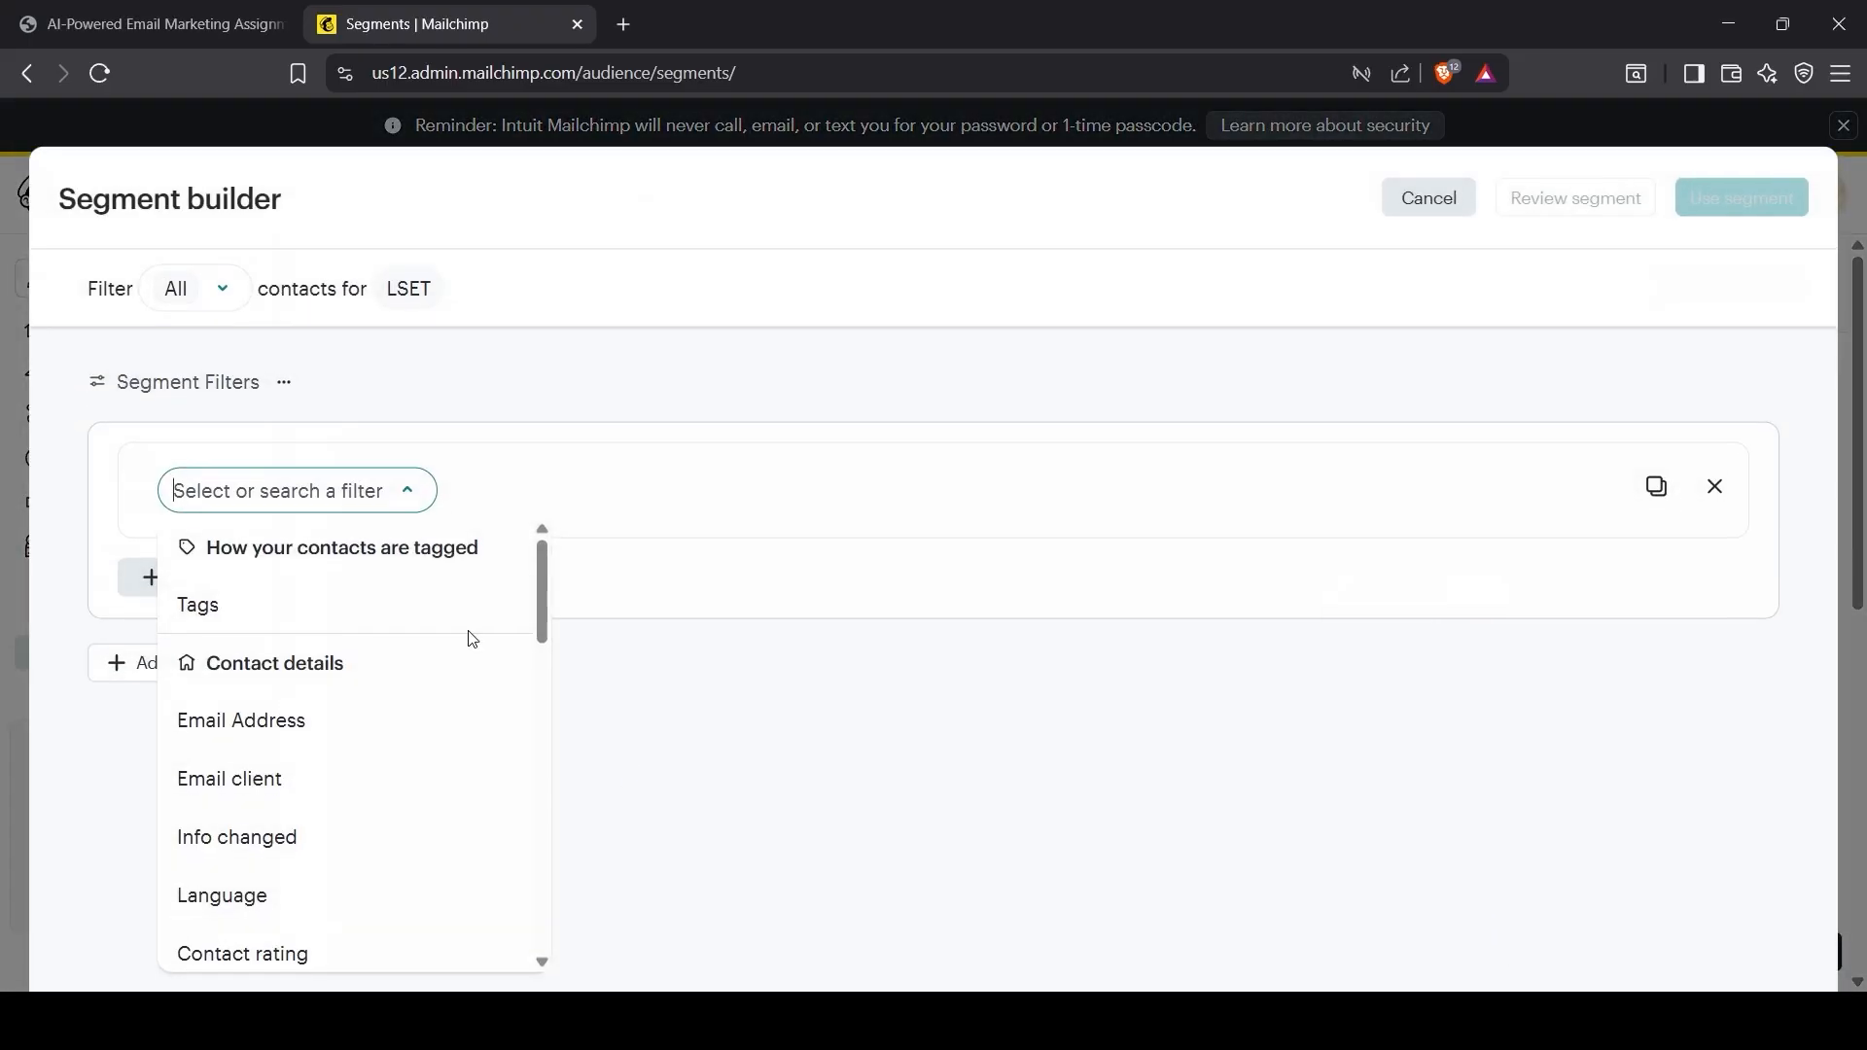
{"action": "left_click", "coordinate": [719, 634]}
{"action": "left_click", "coordinate": [292, 498]}
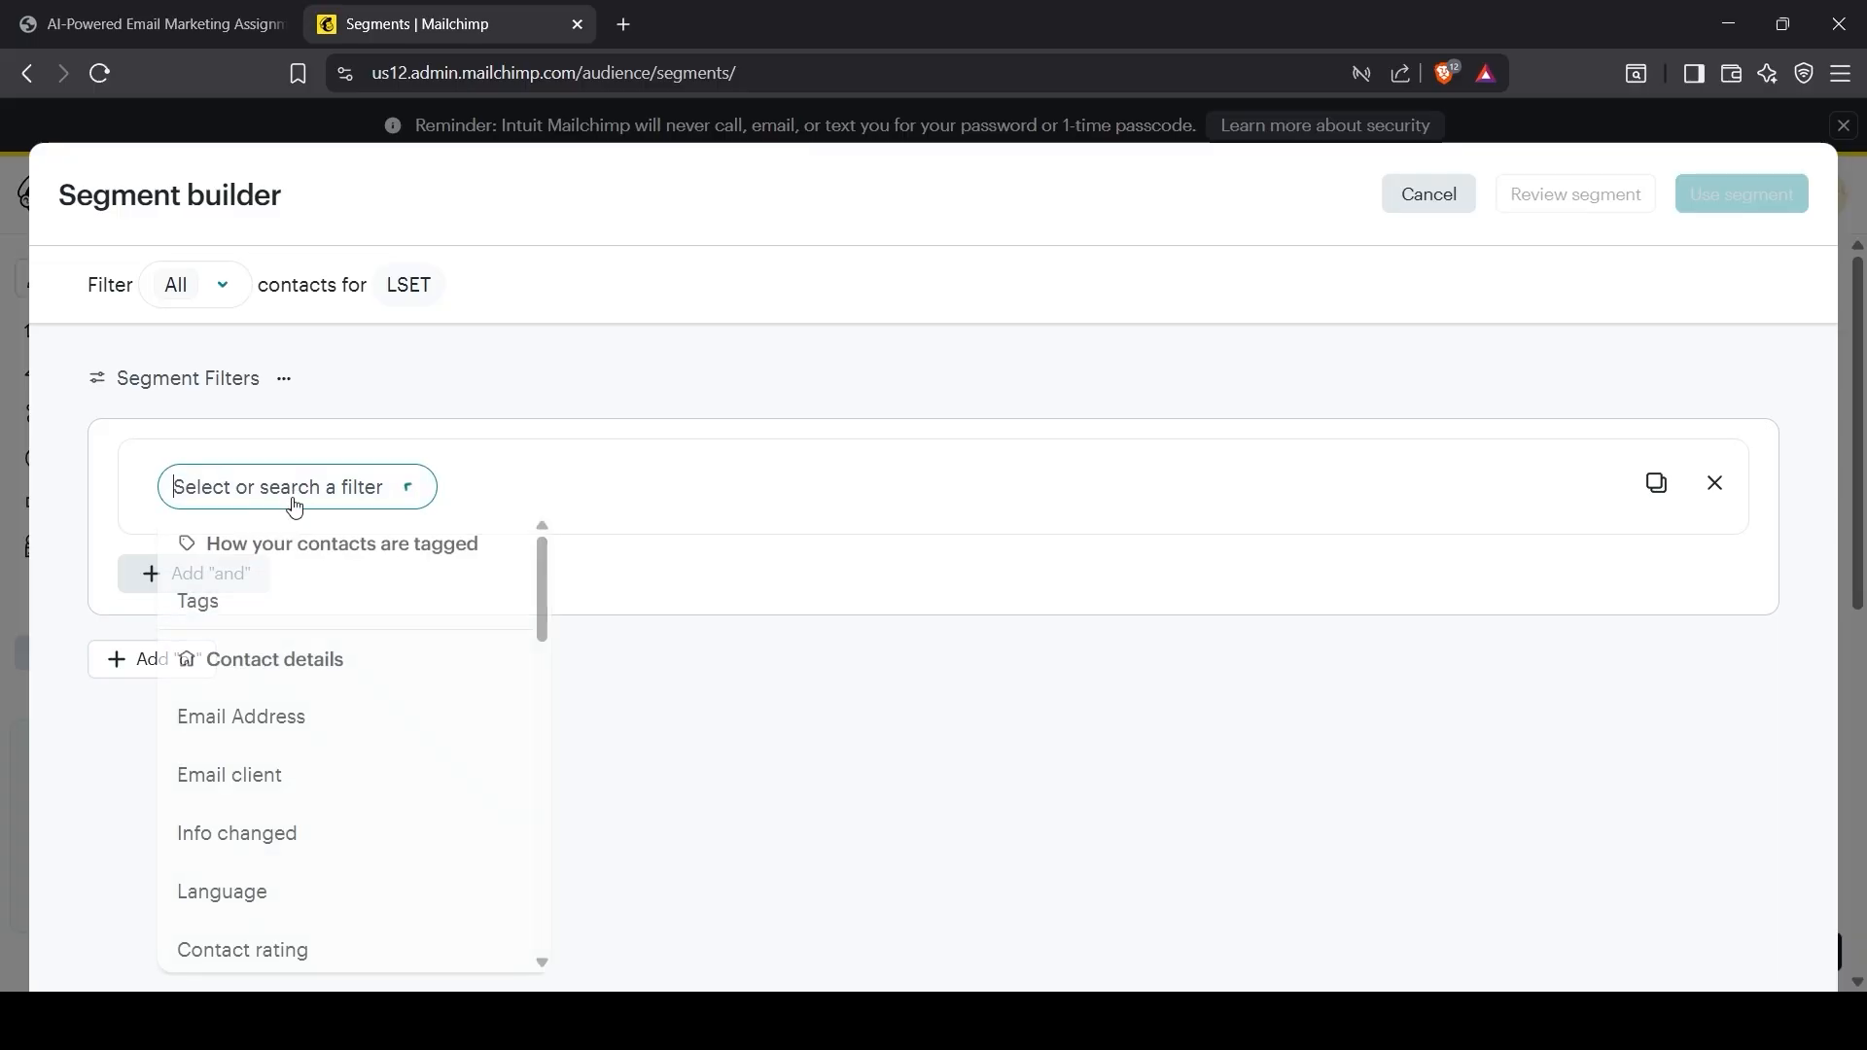
{"action": "scroll", "coordinate": [300, 762], "scroll_direction": "down", "scroll_amount": 3}
{"action": "scroll", "coordinate": [304, 808], "scroll_direction": "down", "scroll_amount": 1}
{"action": "left_click", "coordinate": [370, 812]}
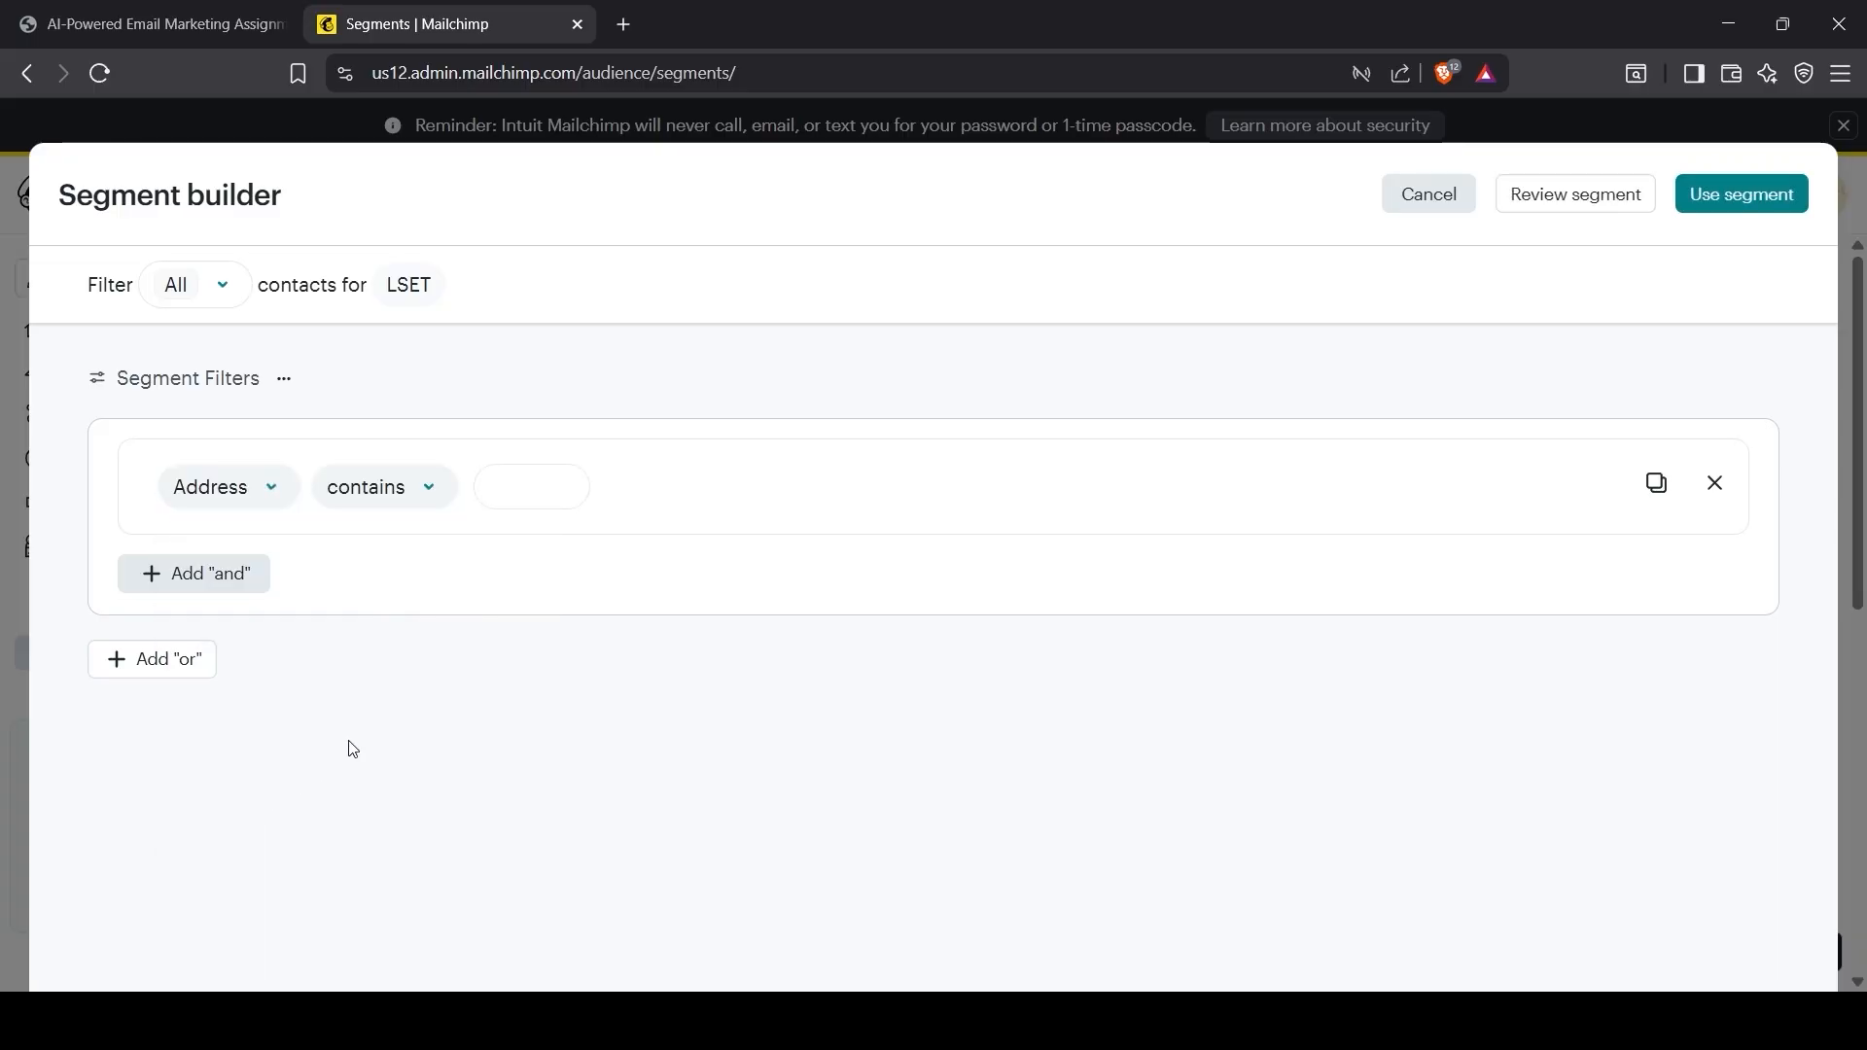
{"action": "left_click", "coordinate": [505, 491]}
{"action": "type", "text": "London"}
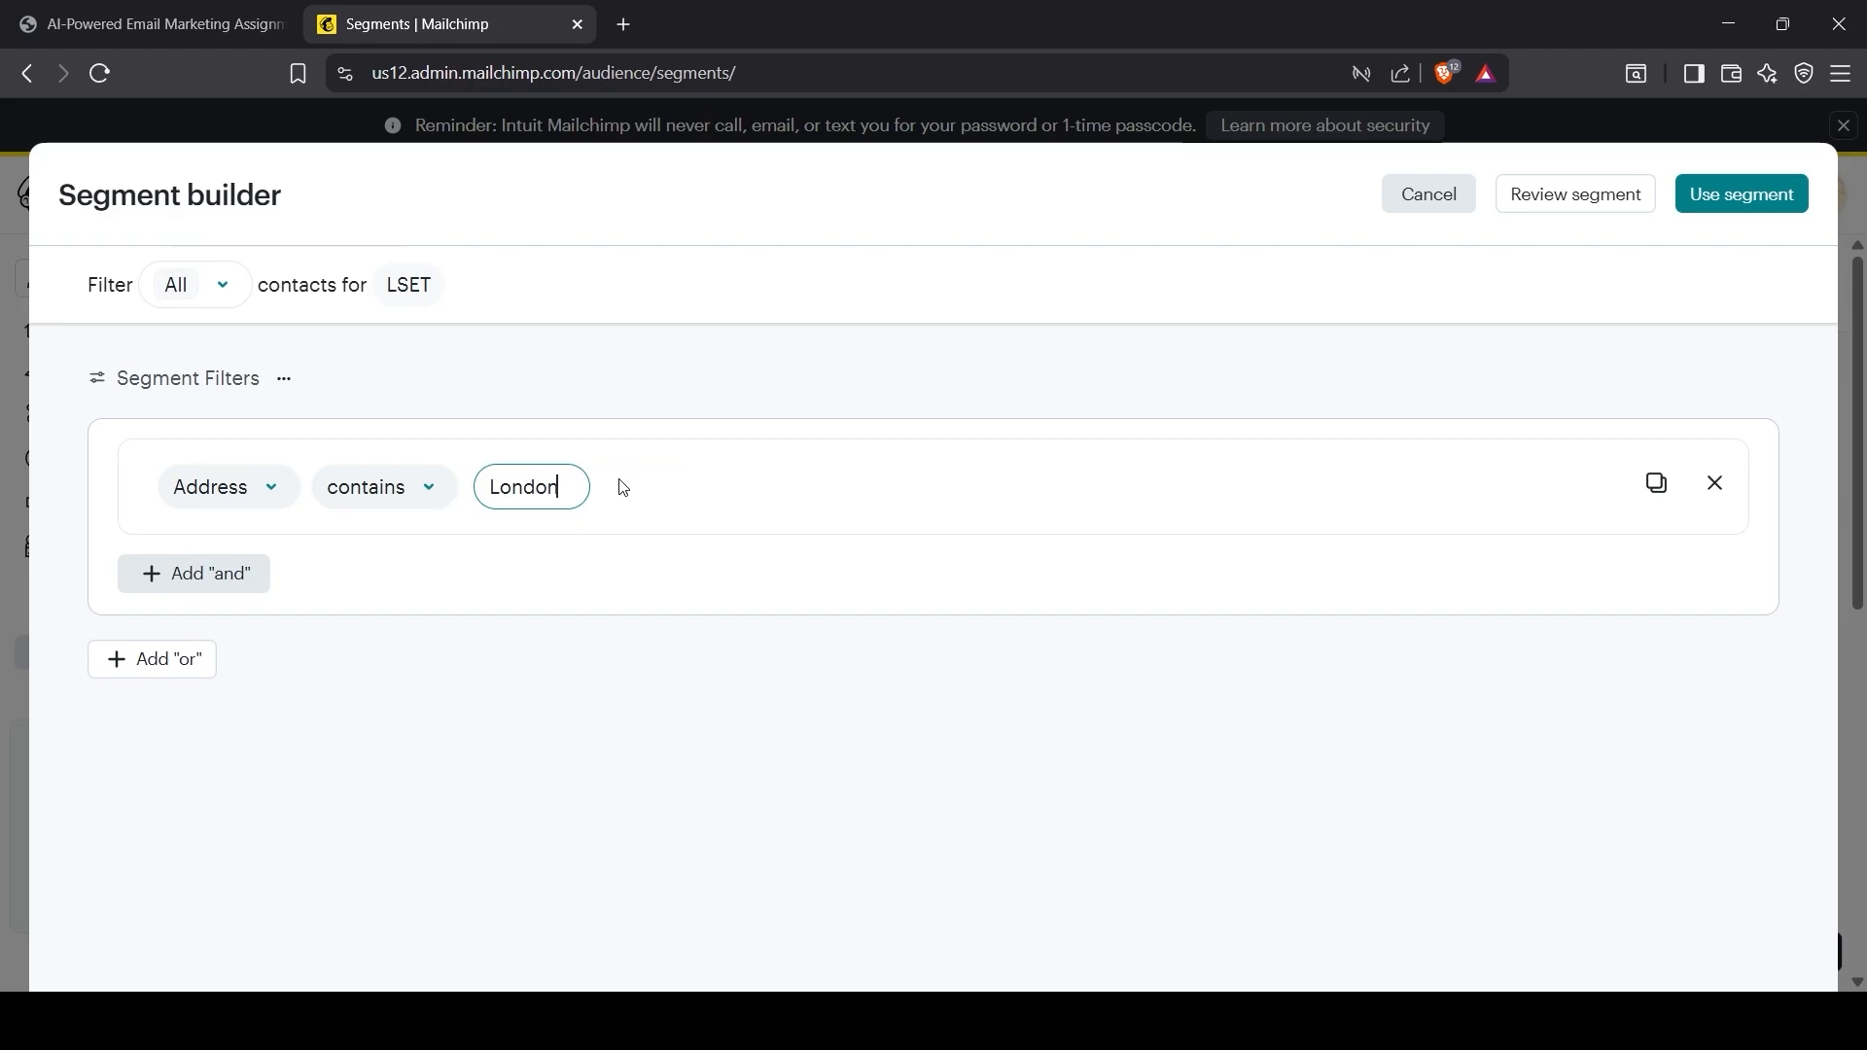
{"action": "left_click", "coordinate": [623, 486]}
{"action": "left_click", "coordinate": [1524, 197]}
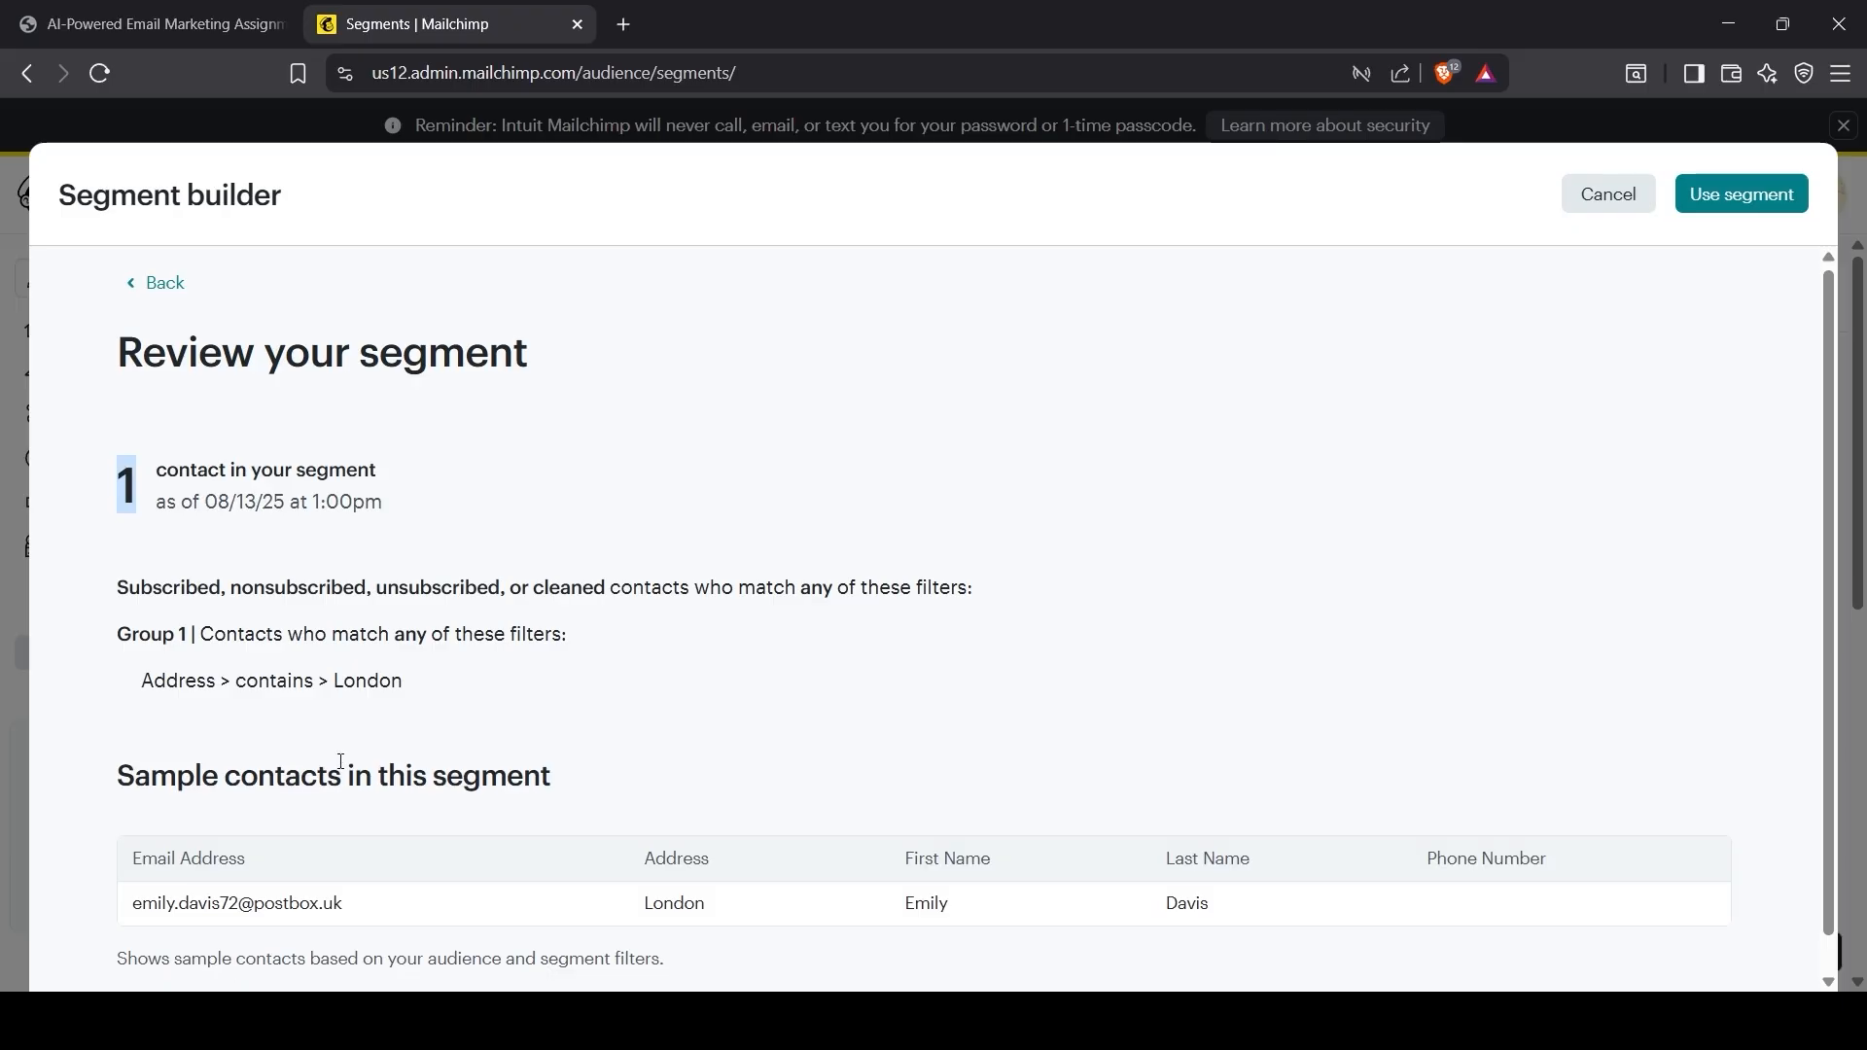
Step: Save the segment as 'From London' and go back to the assignment brief
{"action": "scroll", "coordinate": [341, 837], "scroll_direction": "down", "scroll_amount": 1}
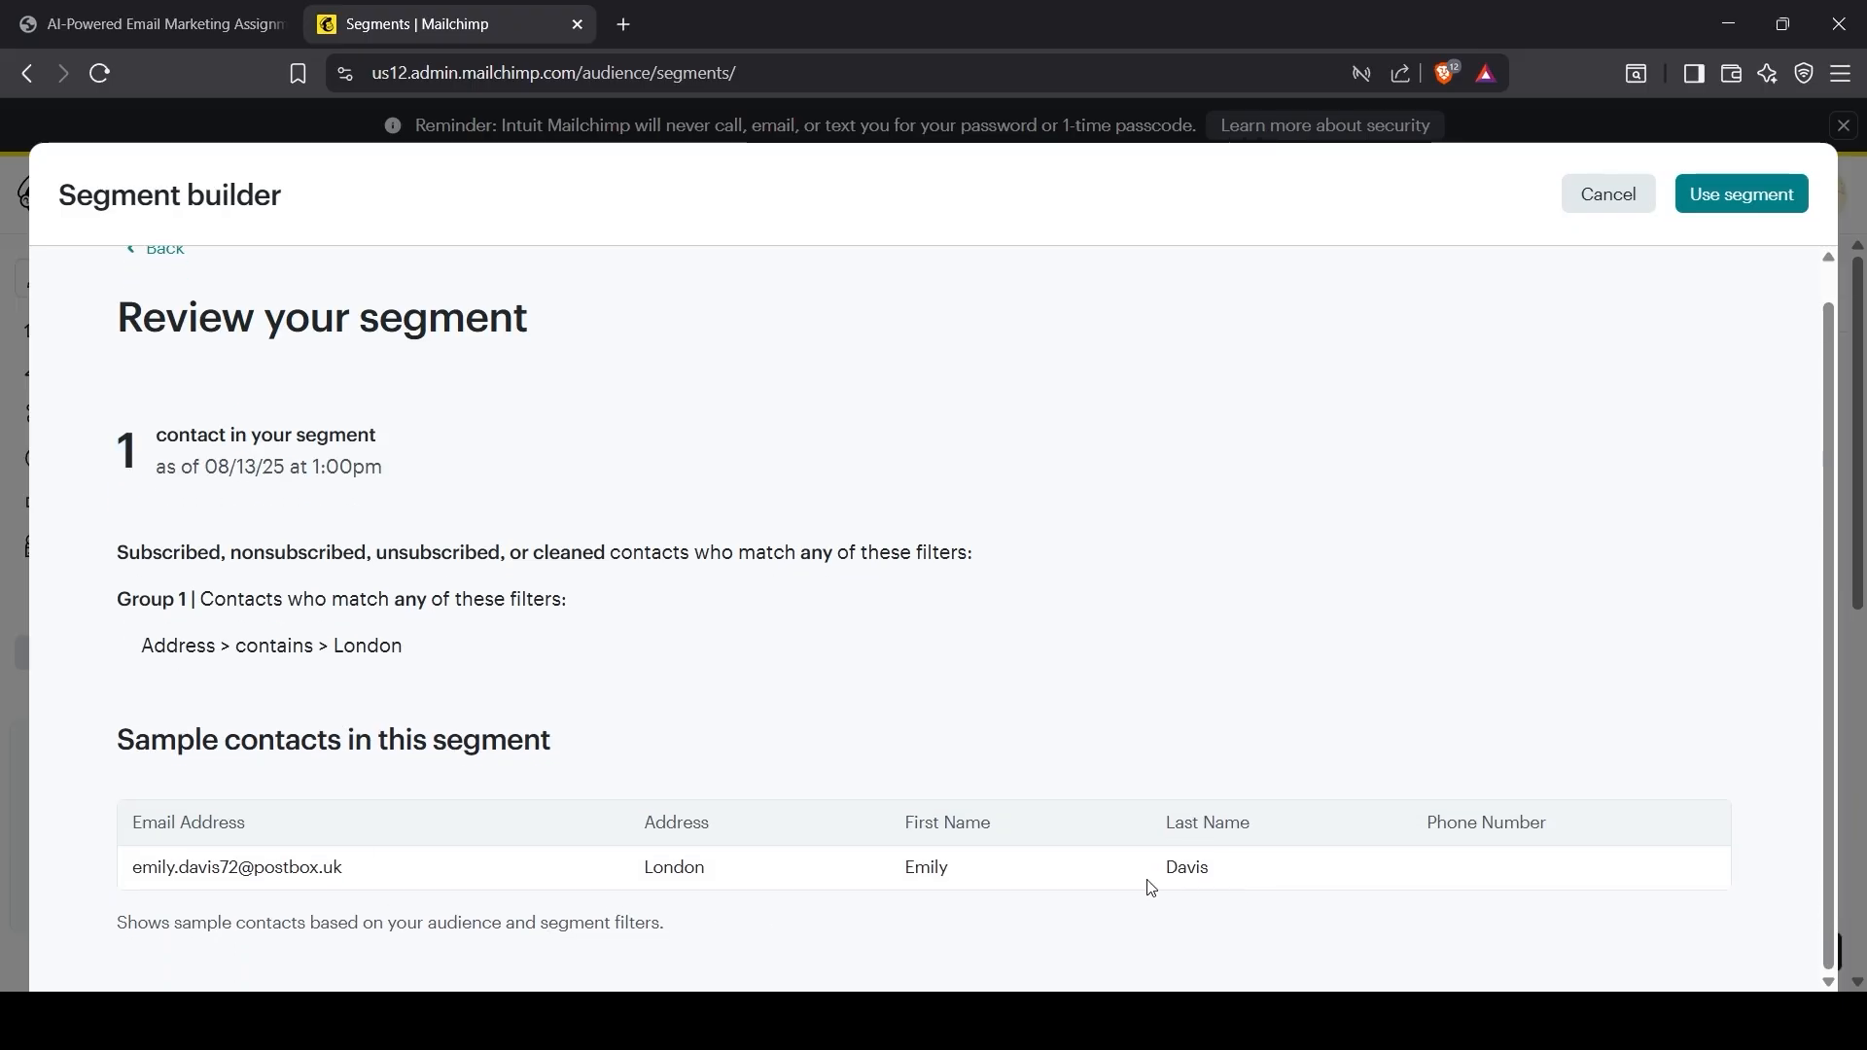
{"action": "left_click_drag", "start_coordinate": [738, 885], "coordinate": [575, 875]}
{"action": "left_click", "coordinate": [392, 634]}
{"action": "scroll", "coordinate": [653, 661], "scroll_direction": "up", "scroll_amount": 1}
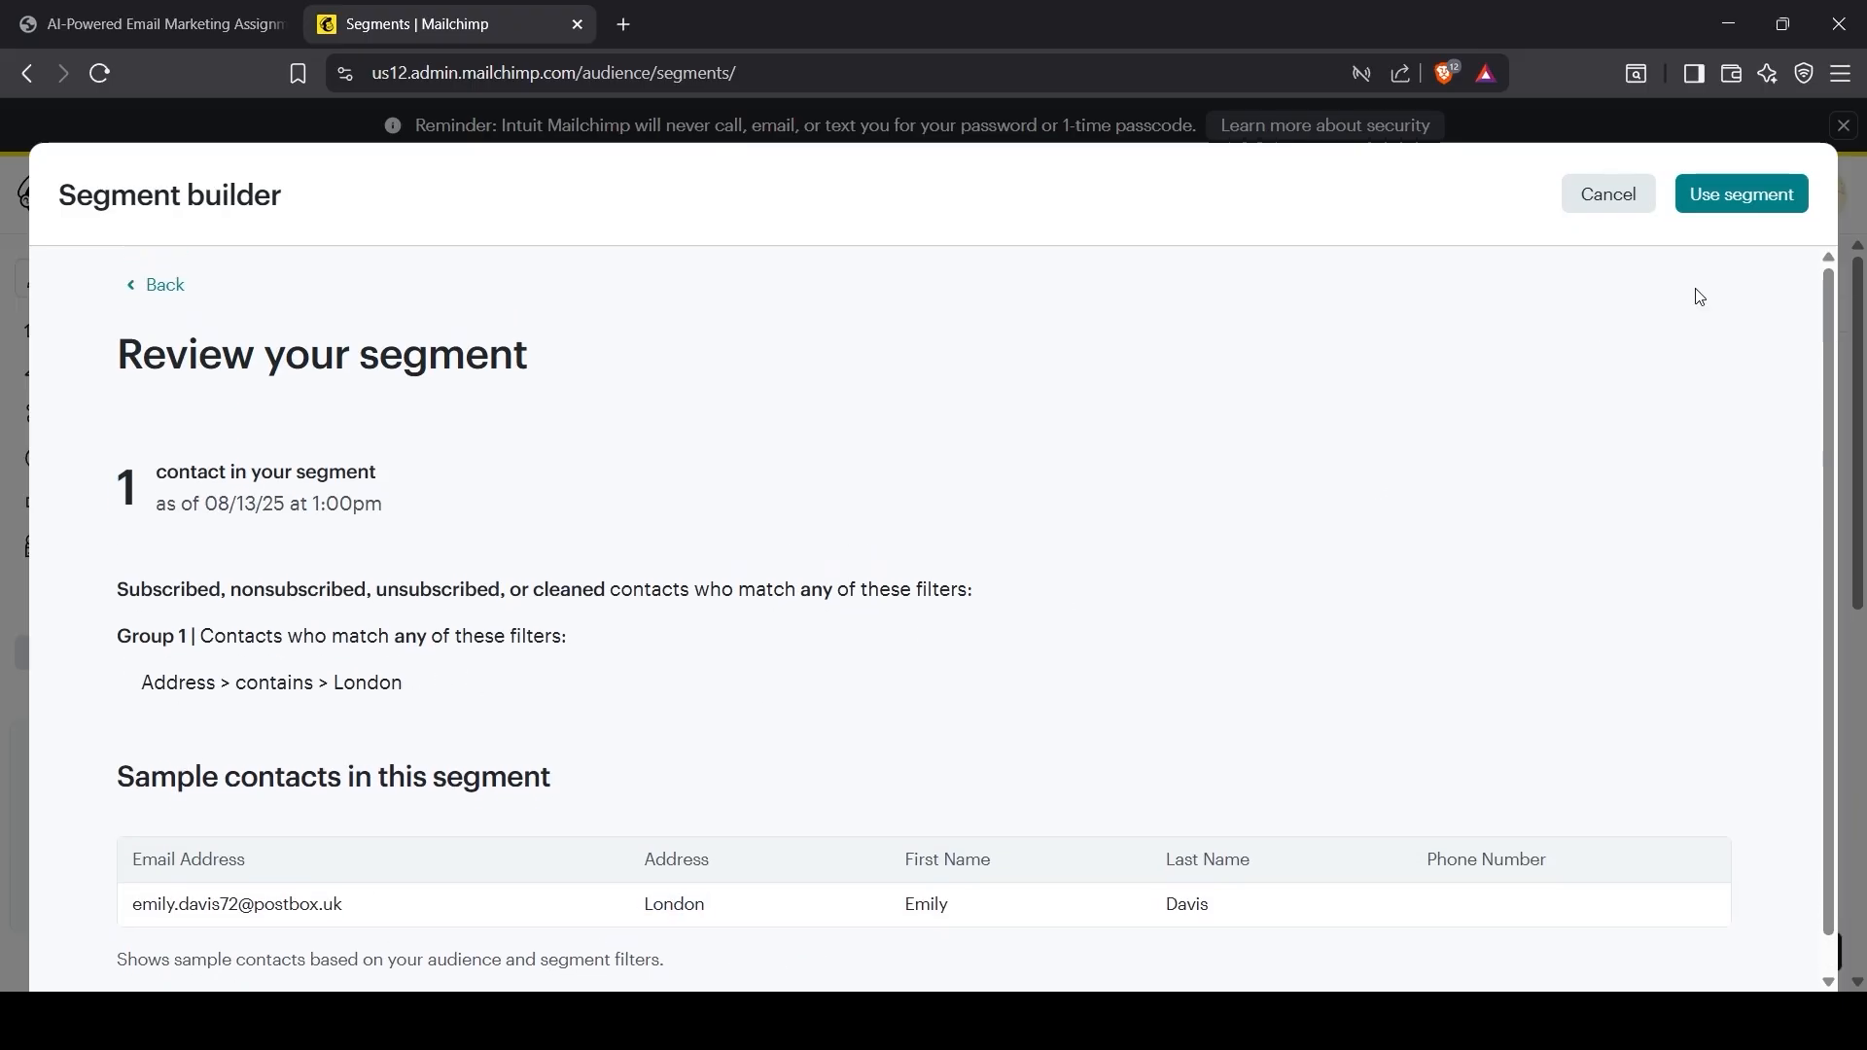
{"action": "left_click", "coordinate": [1745, 195]}
{"action": "left_click", "coordinate": [533, 564]}
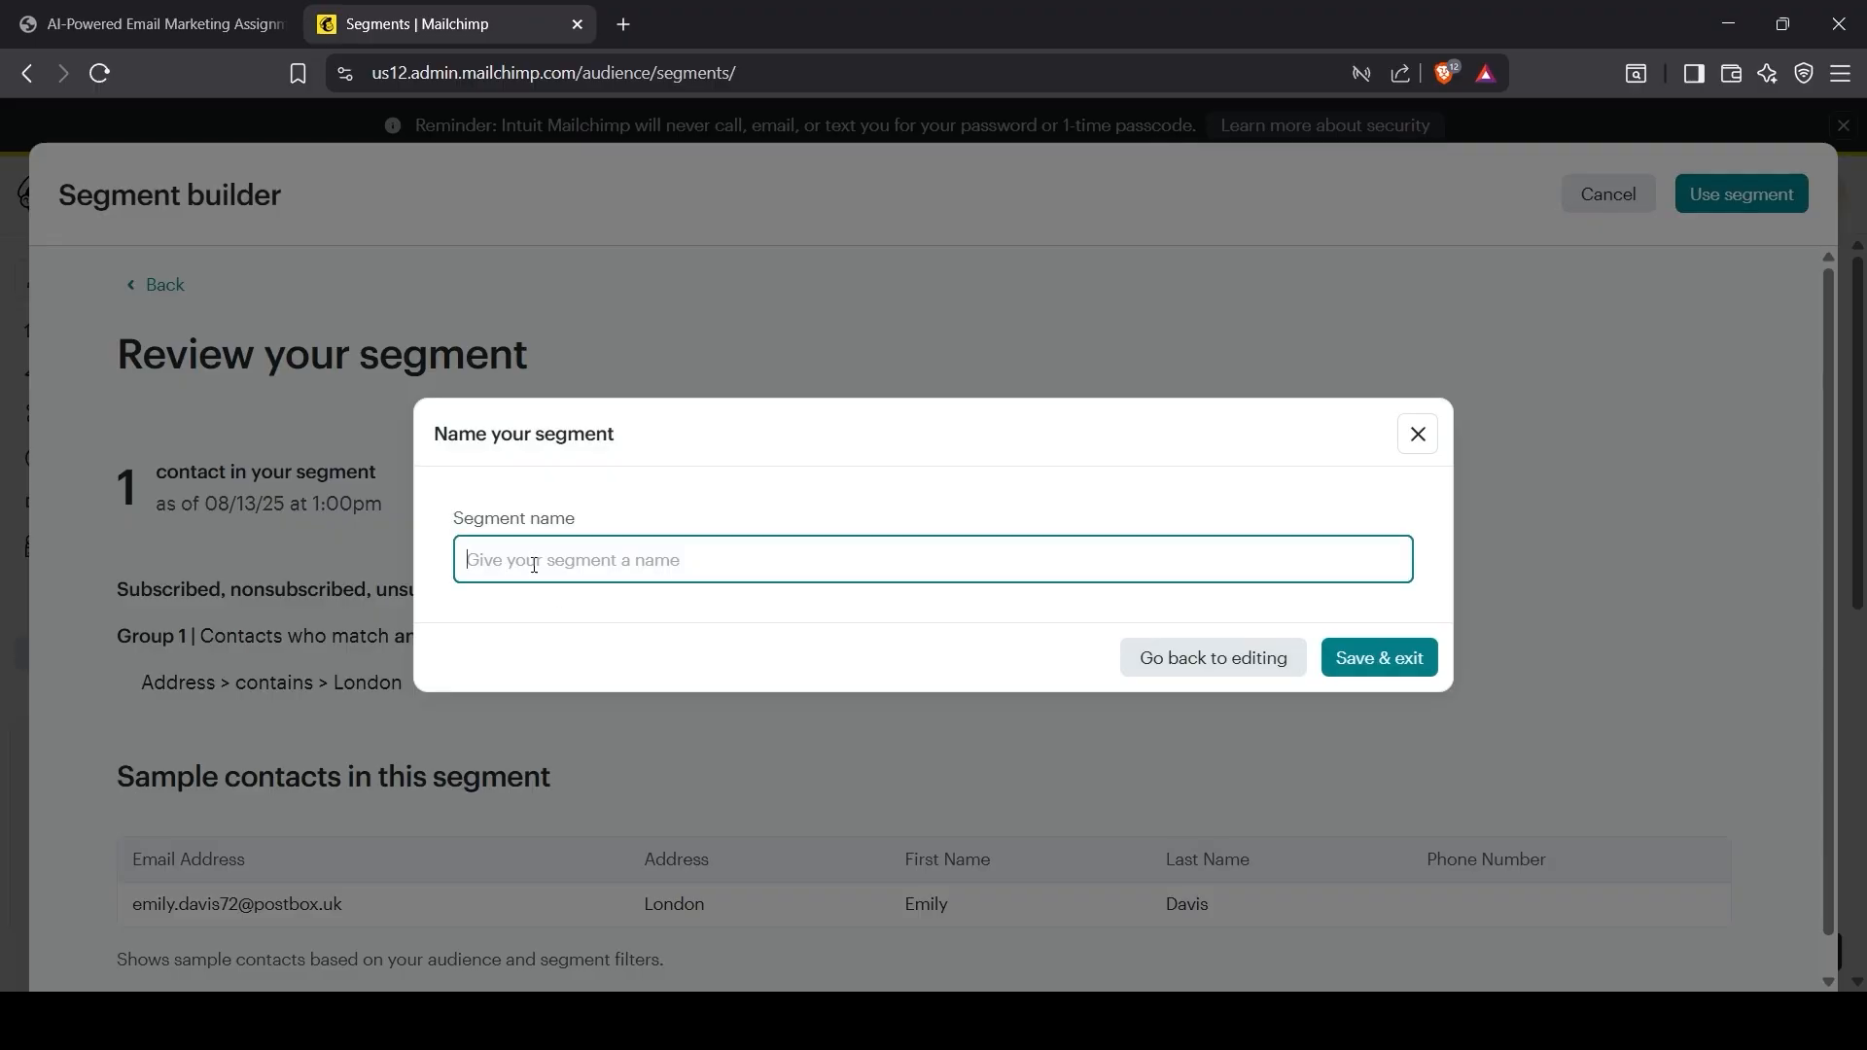
{"action": "type", "text": "From London"}
{"action": "left_click", "coordinate": [573, 622]}
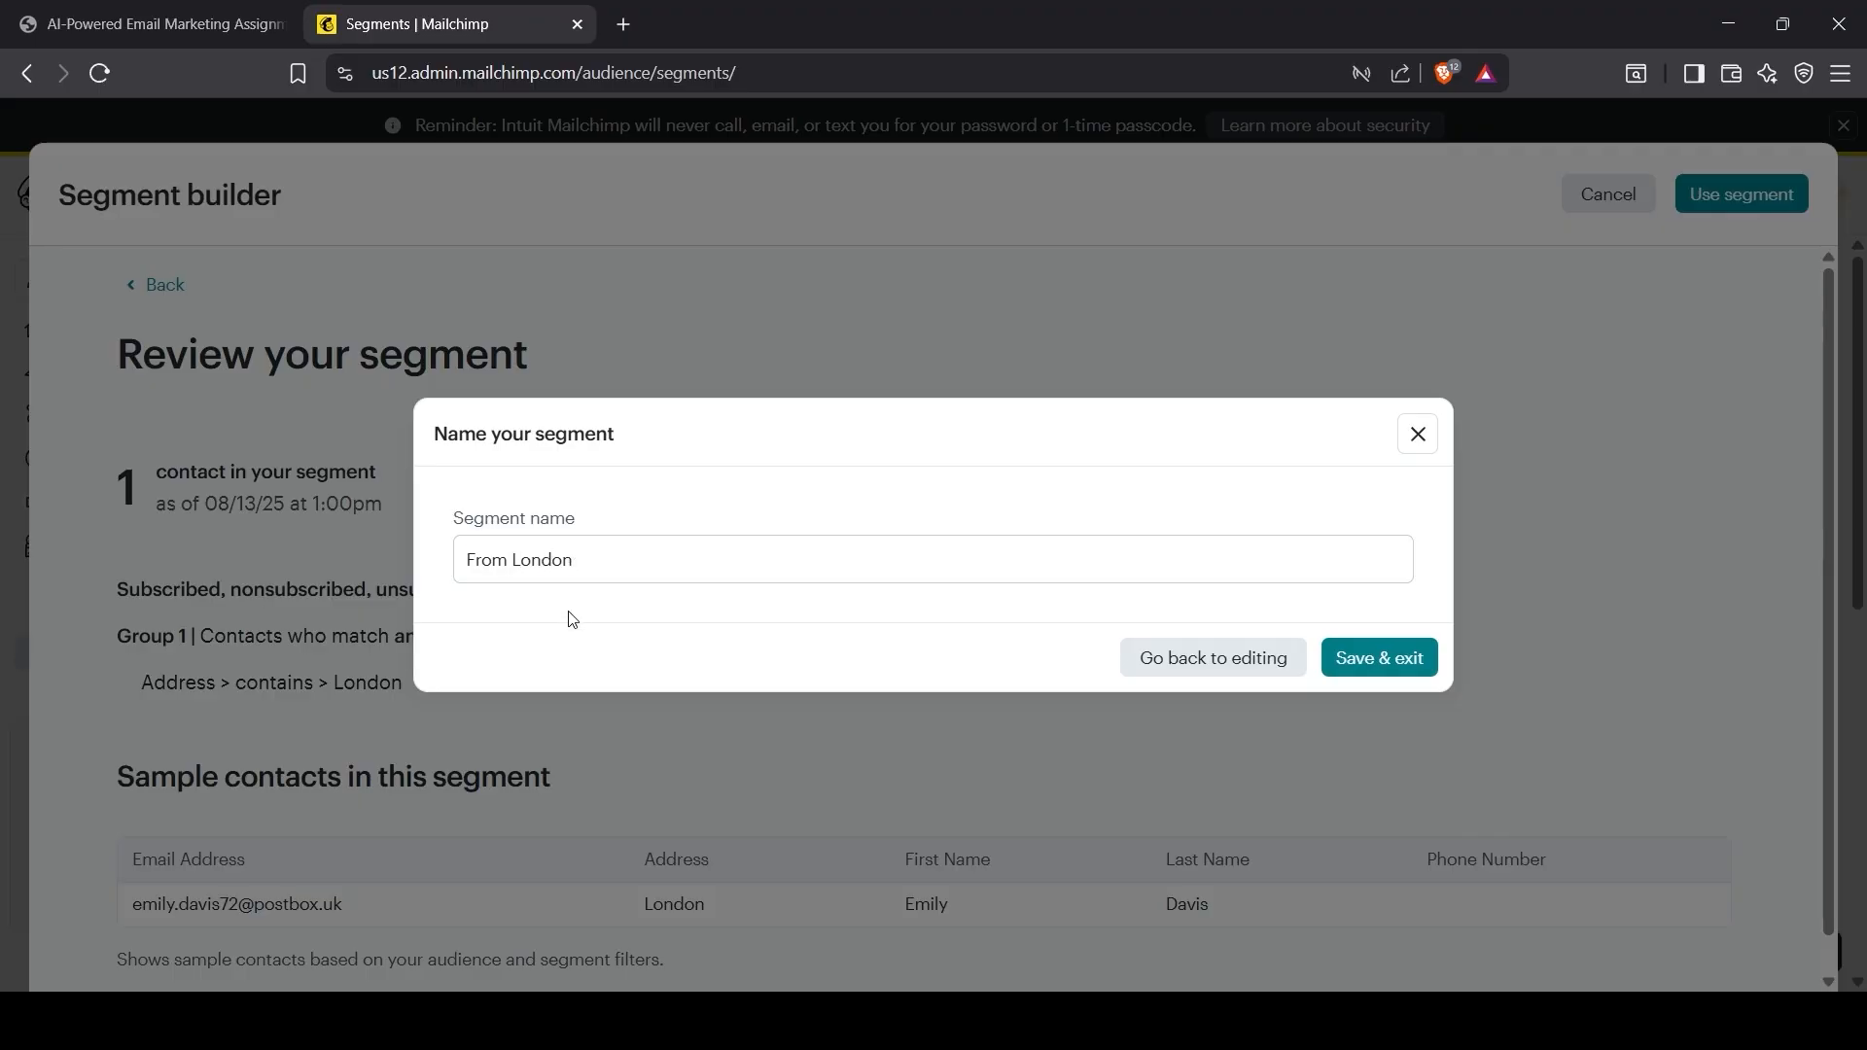
{"action": "left_click", "coordinate": [1393, 642]}
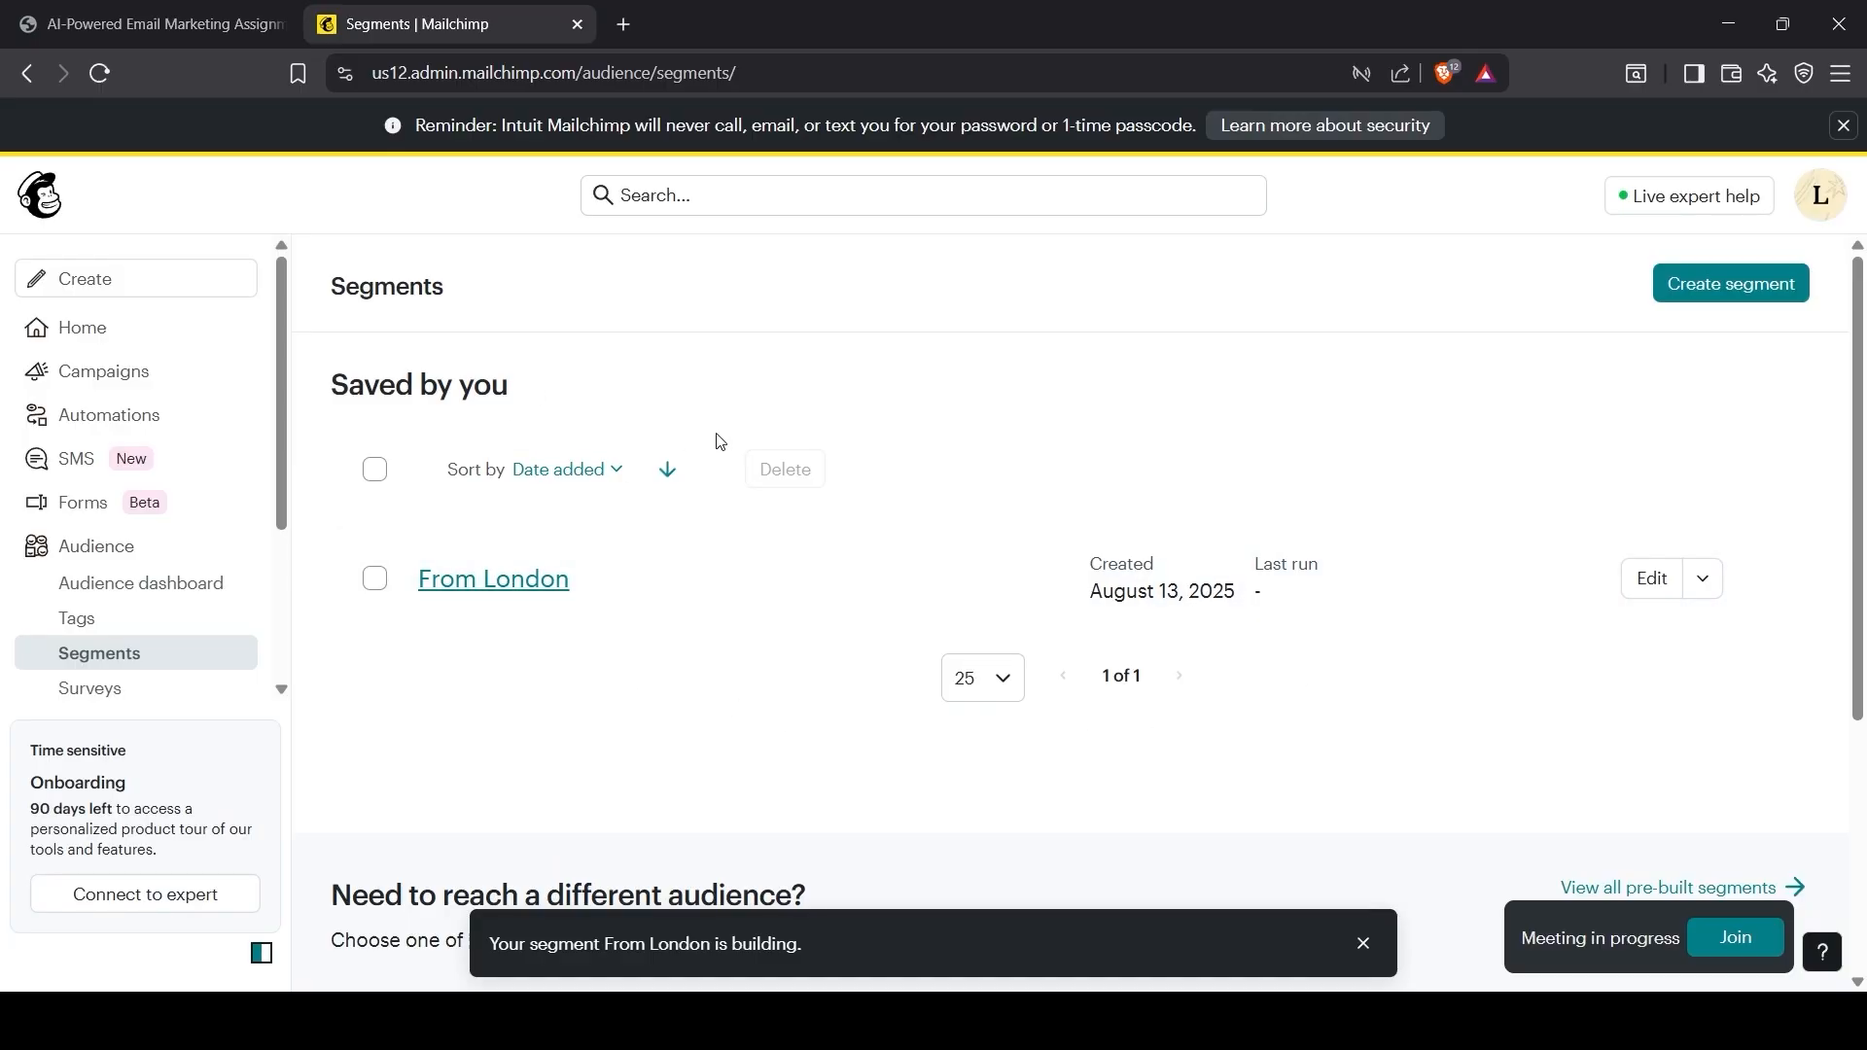
{"action": "left_click", "coordinate": [155, 23]}
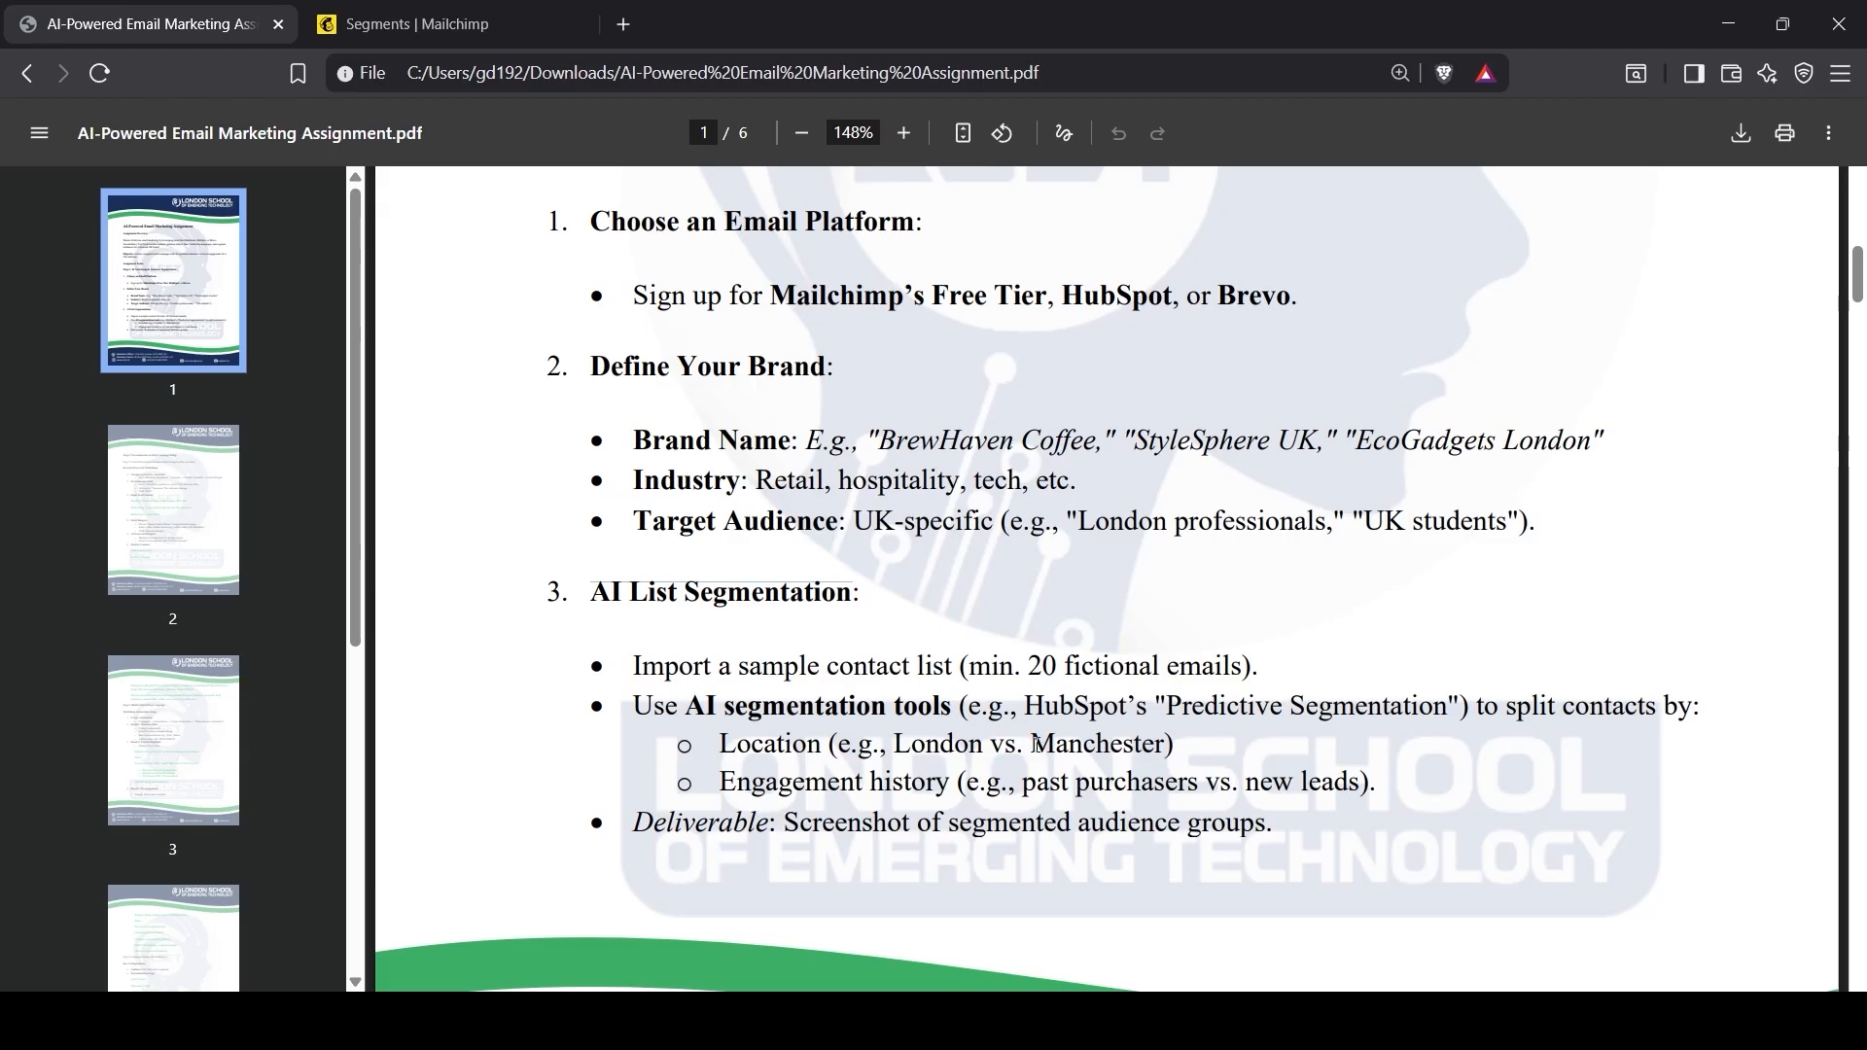
Step: Create a new segment filtered on Address contains Manchester and review the matches
{"action": "left_click_drag", "start_coordinate": [1037, 743], "coordinate": [1166, 739]}
{"action": "left_click", "coordinate": [418, 23]}
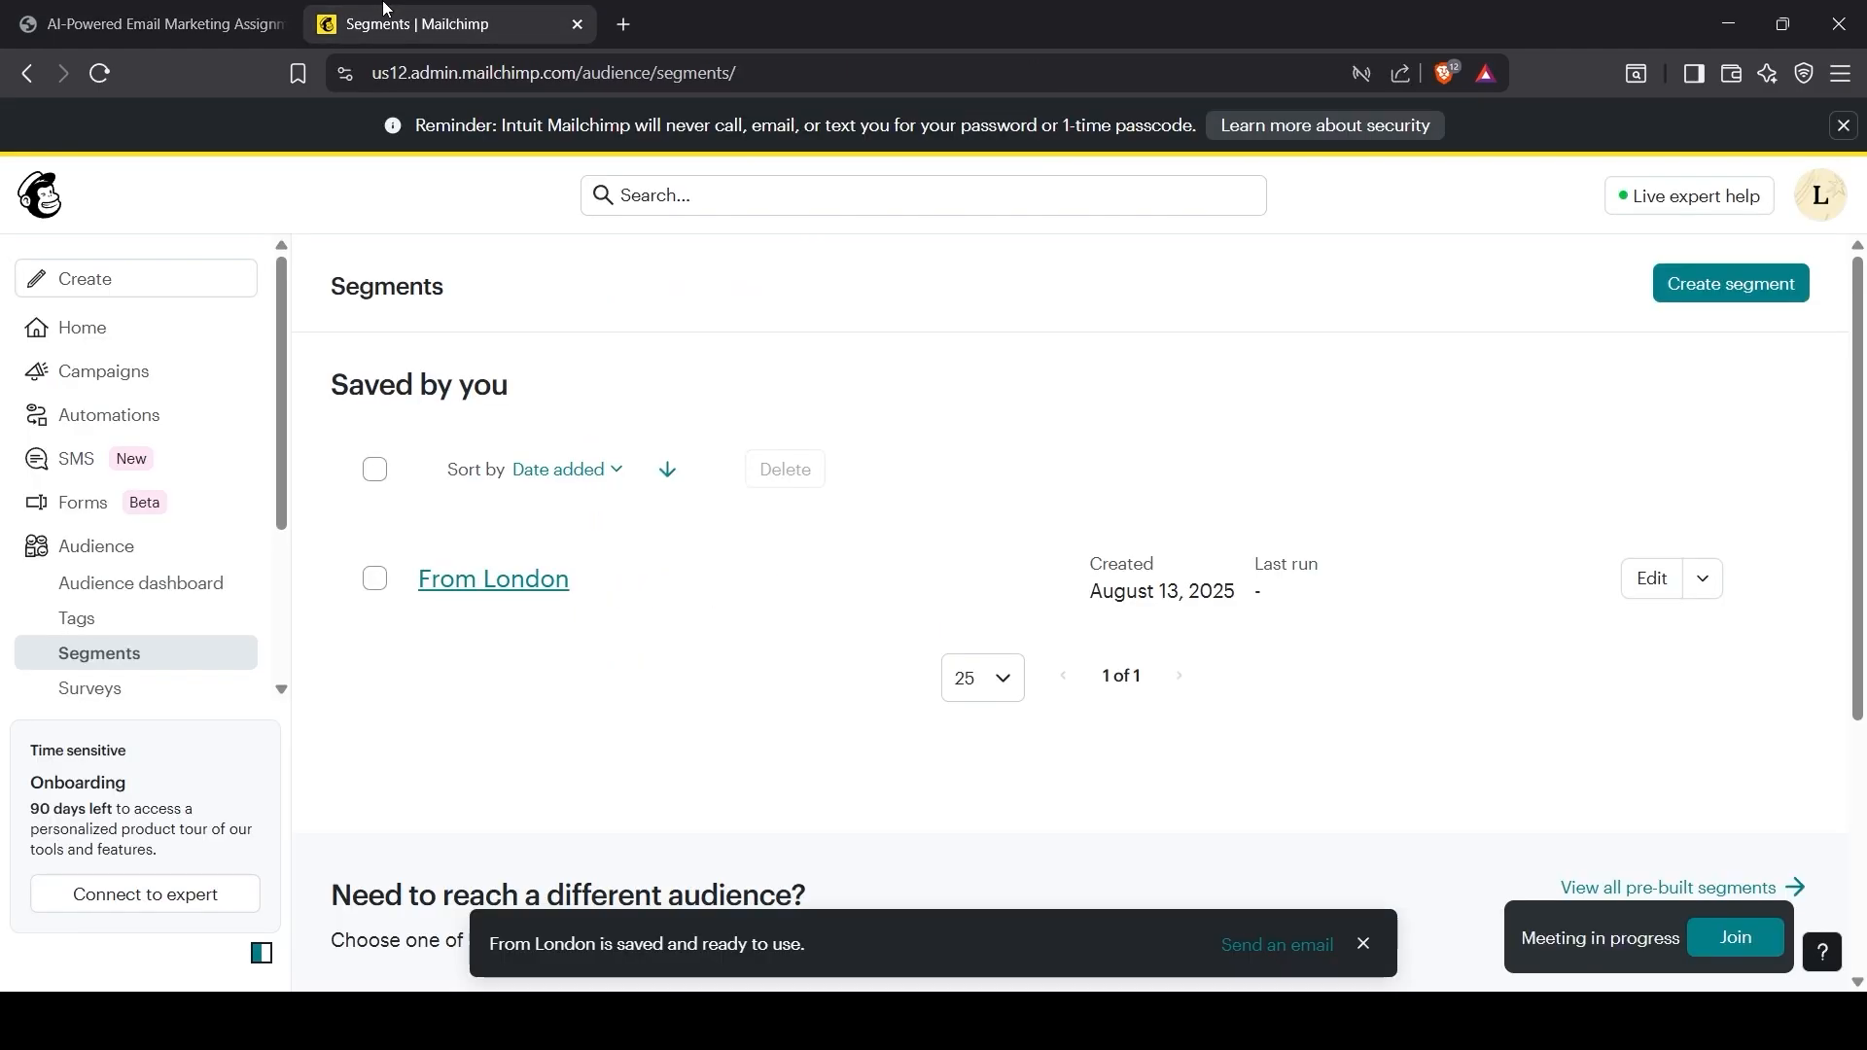
{"action": "left_click", "coordinate": [1708, 287]}
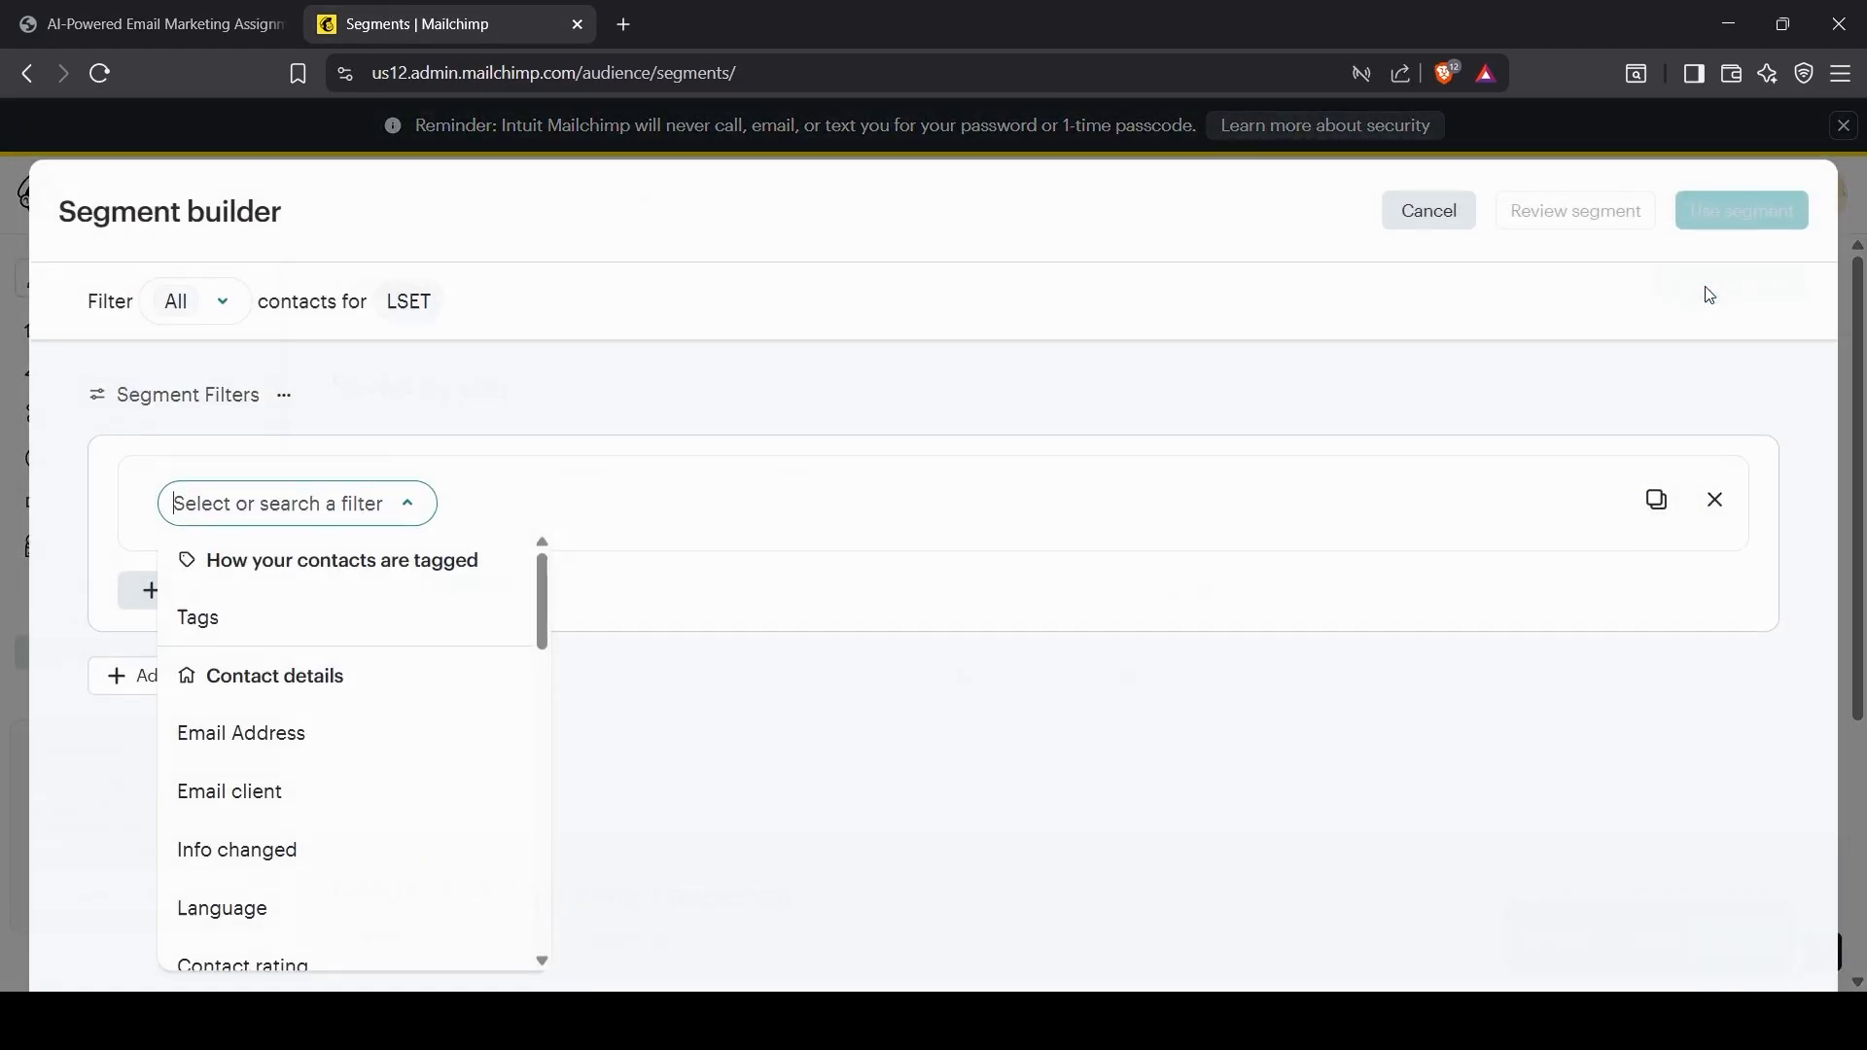
{"action": "scroll", "coordinate": [287, 867], "scroll_direction": "down", "scroll_amount": 4}
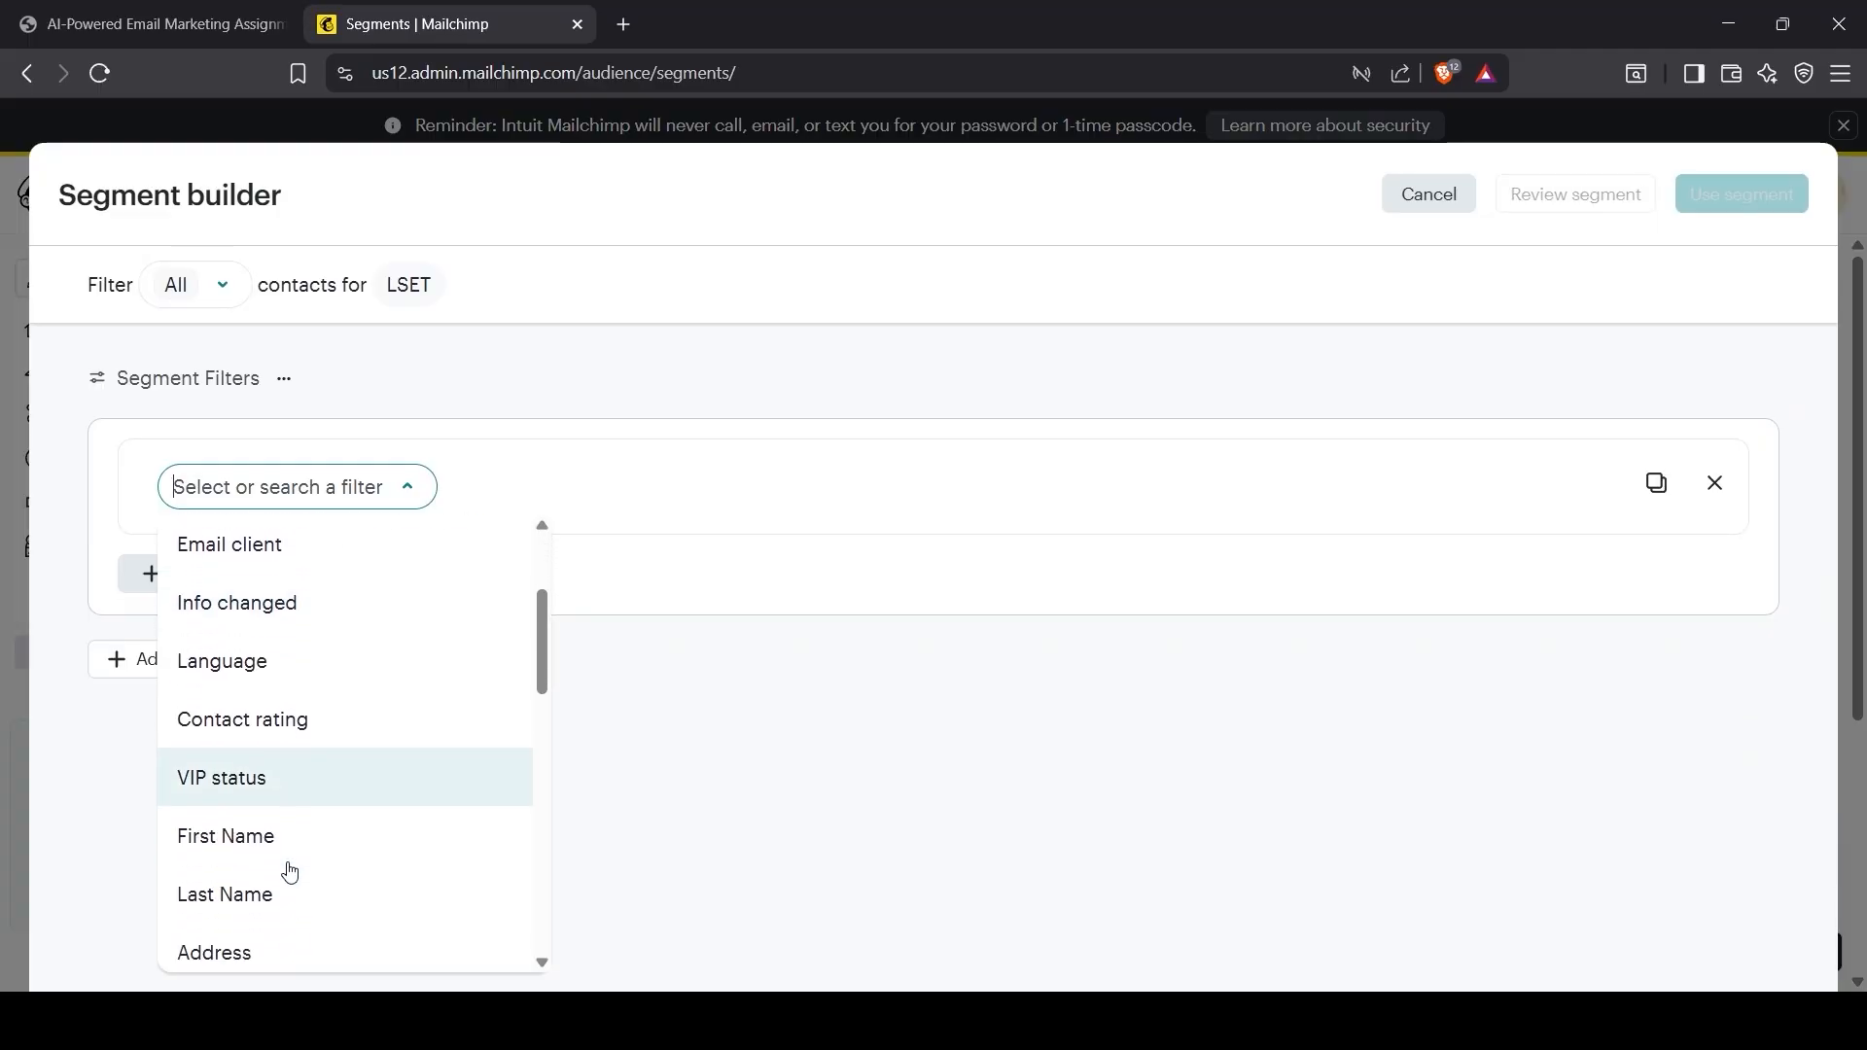
{"action": "left_click", "coordinate": [249, 828]}
{"action": "left_click", "coordinate": [516, 502]}
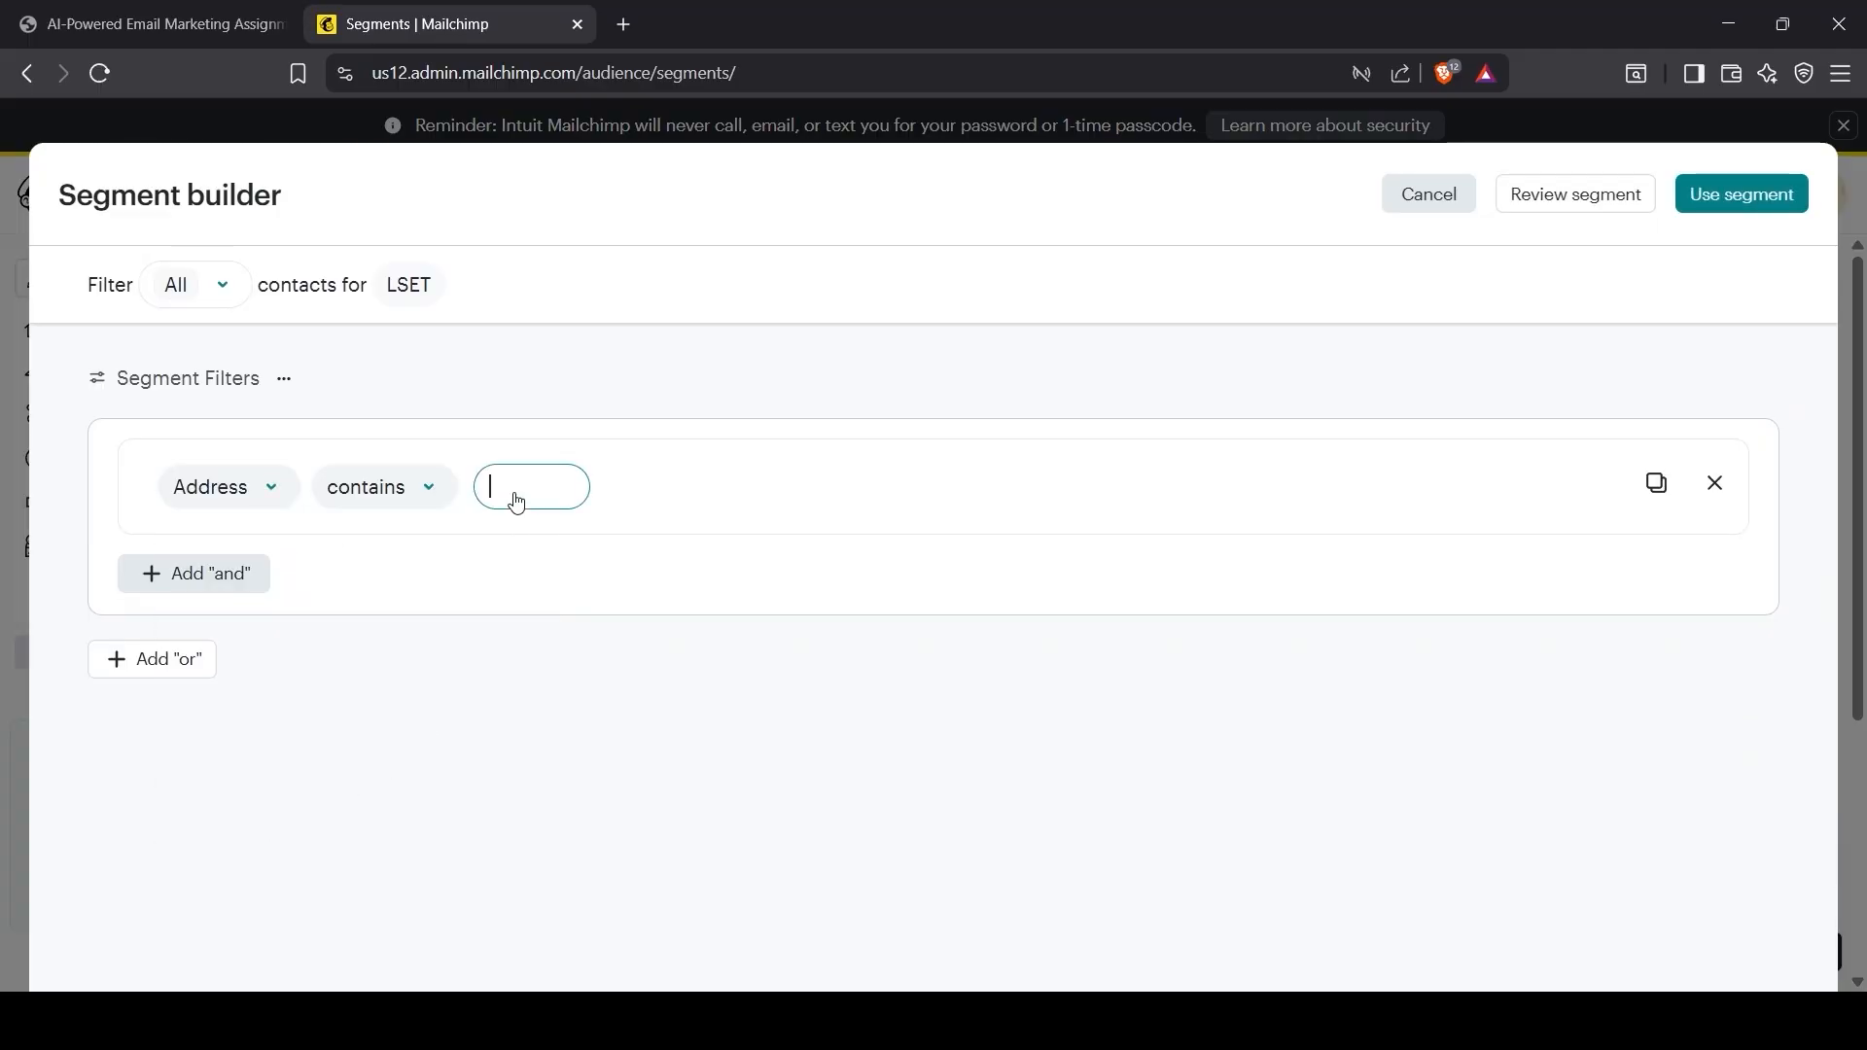
{"action": "type", "text": "Manchester"}
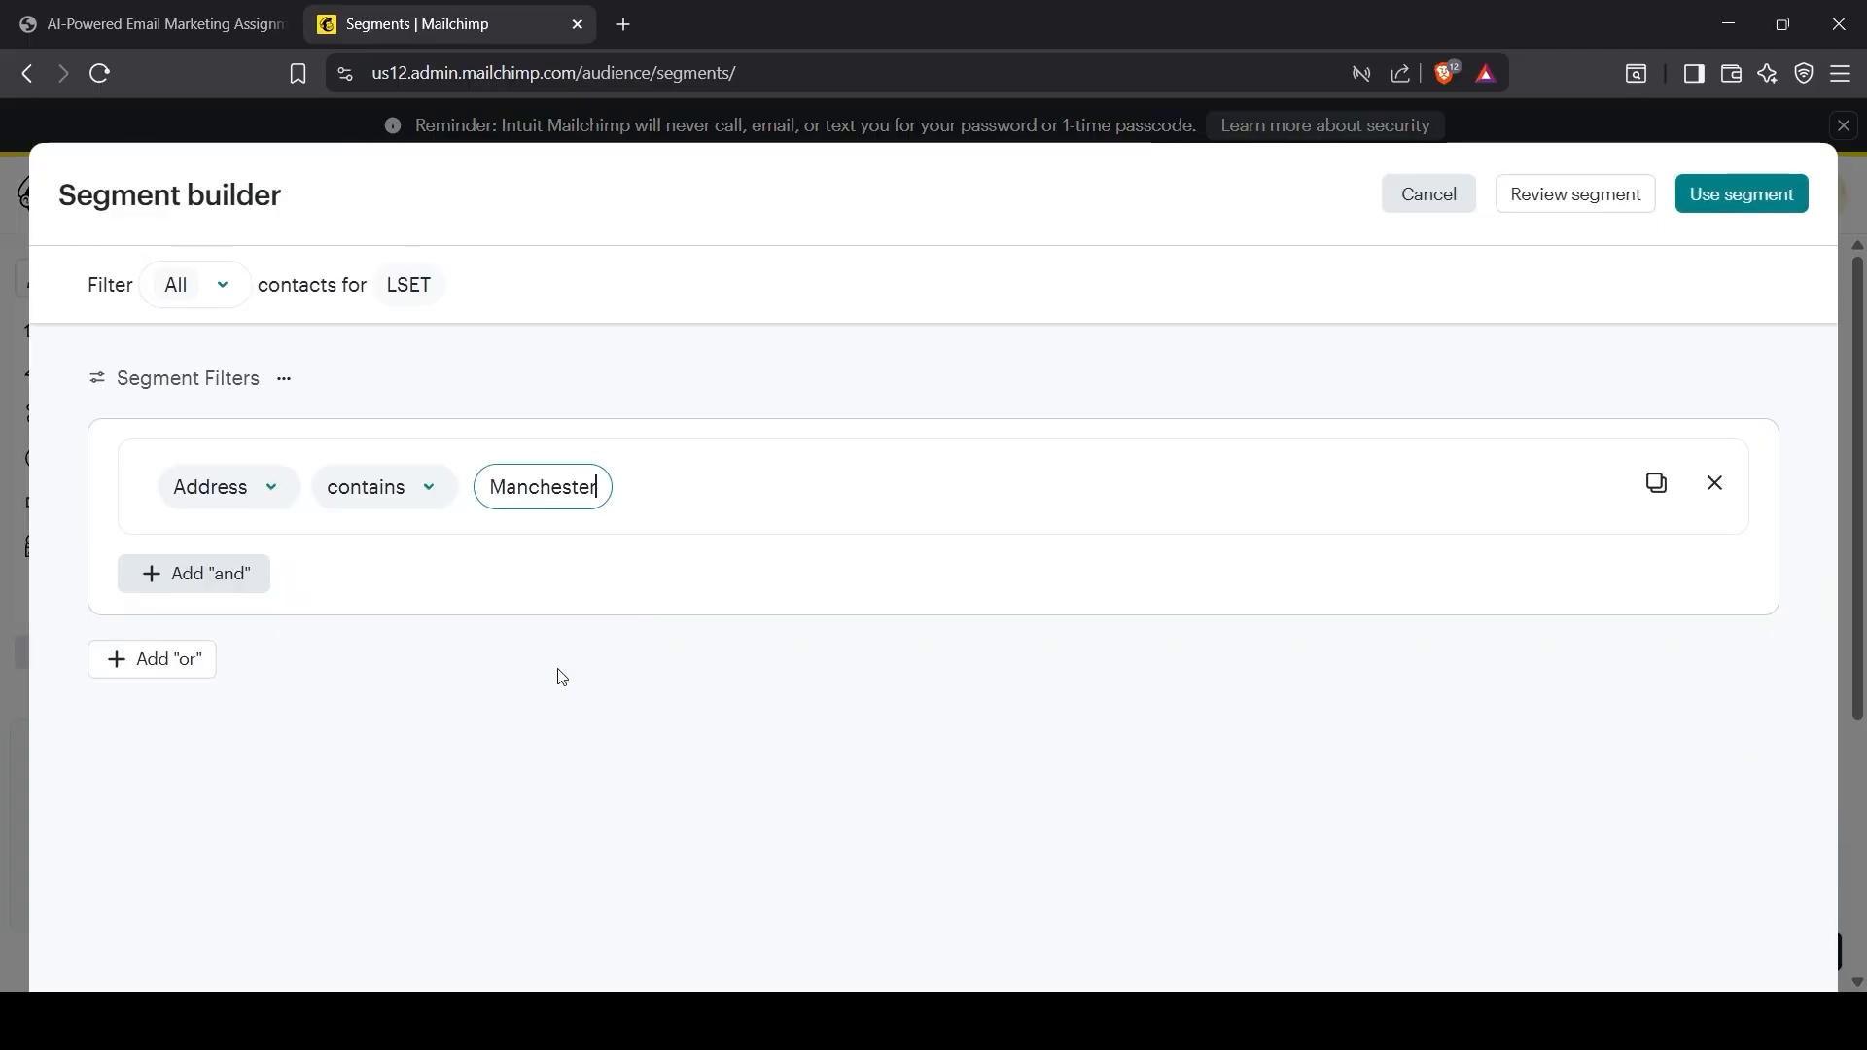
{"action": "left_click", "coordinate": [1600, 206]}
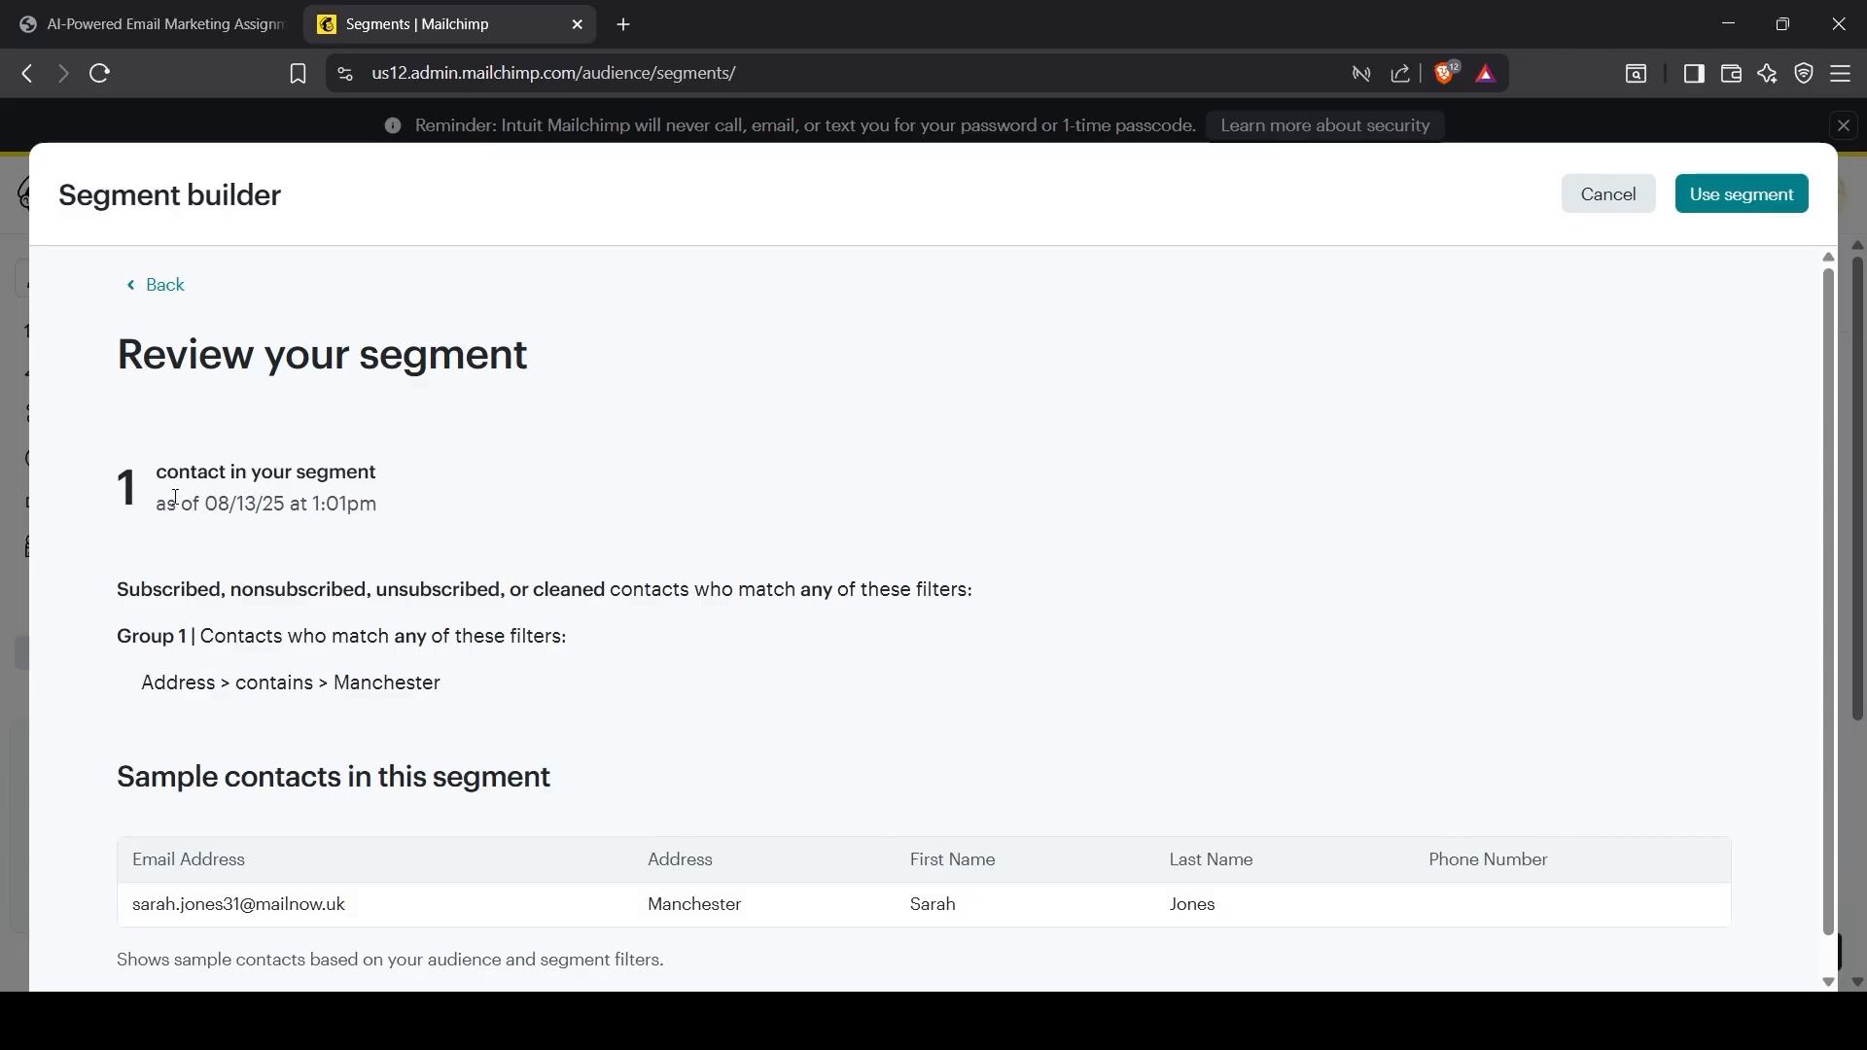
Step: Save the segment as 'From Manchester' and go back to the assignment PDF
{"action": "scroll", "coordinate": [729, 856], "scroll_direction": "down", "scroll_amount": 1}
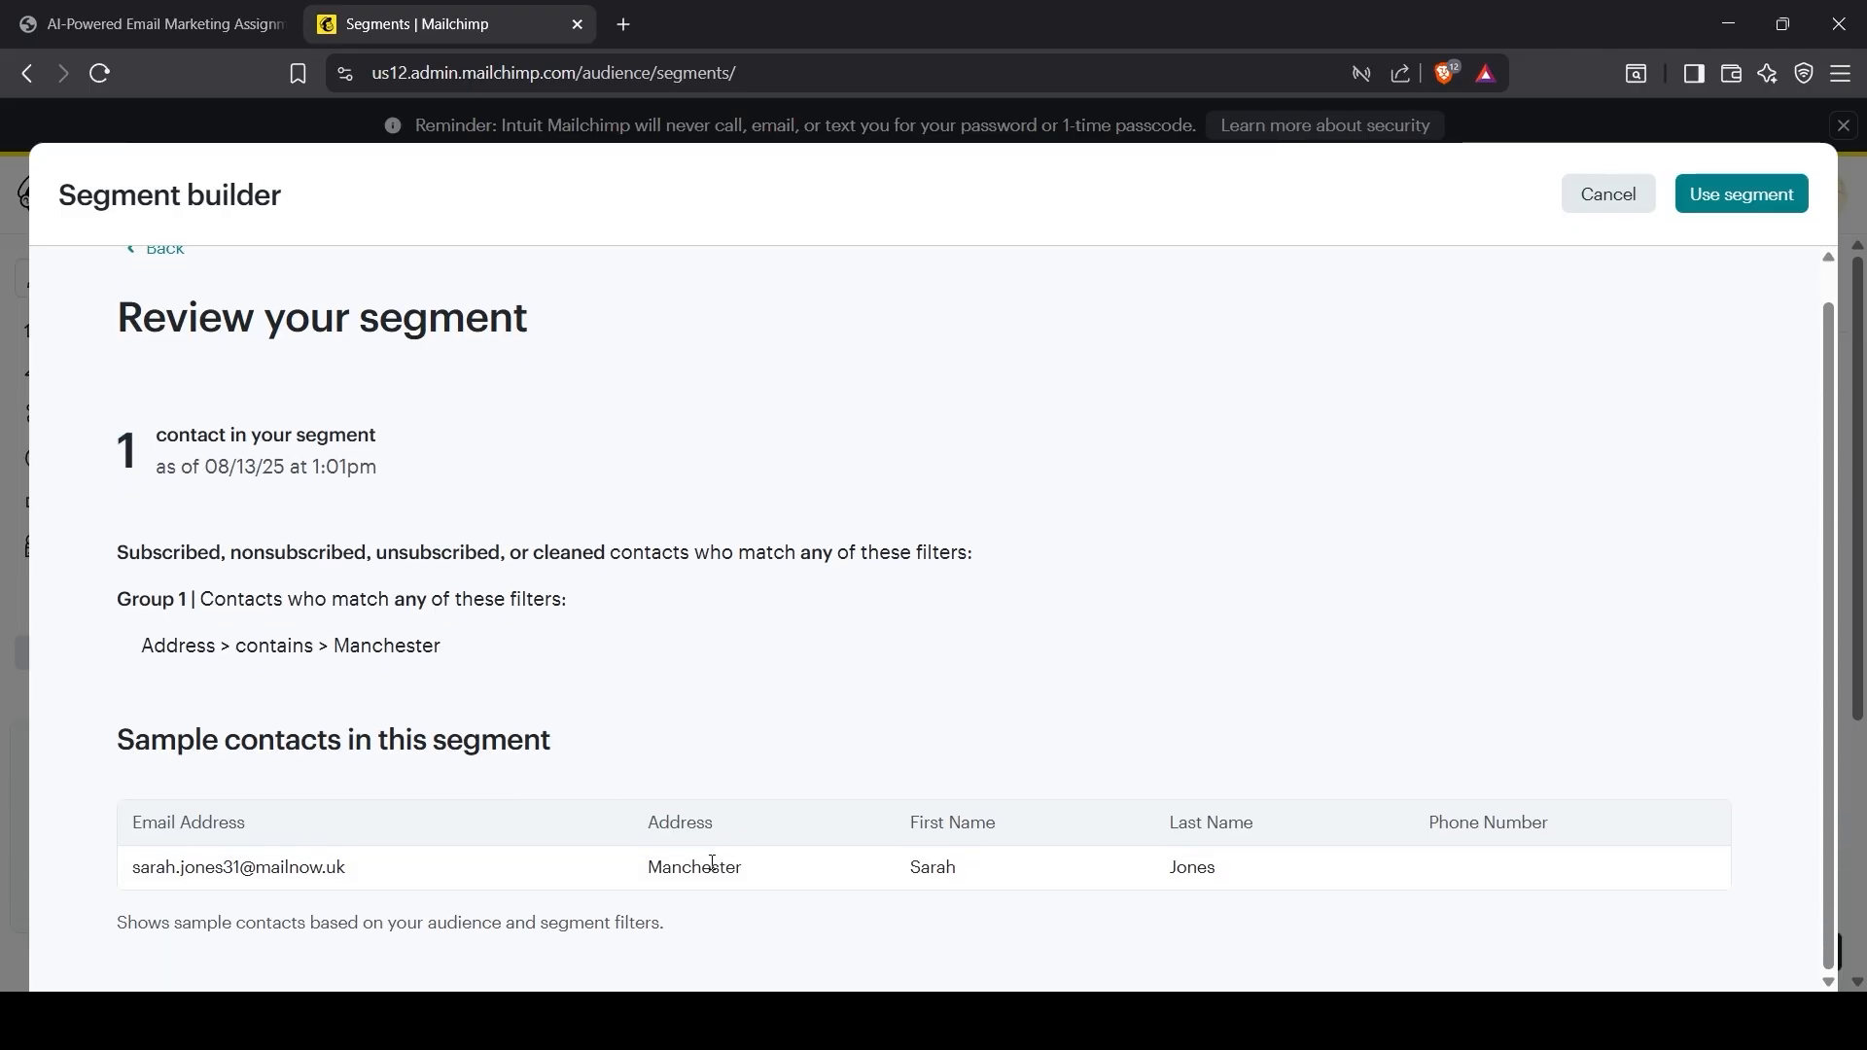
{"action": "left_click_drag", "start_coordinate": [650, 866], "coordinate": [809, 884]}
{"action": "left_click", "coordinate": [1198, 649]}
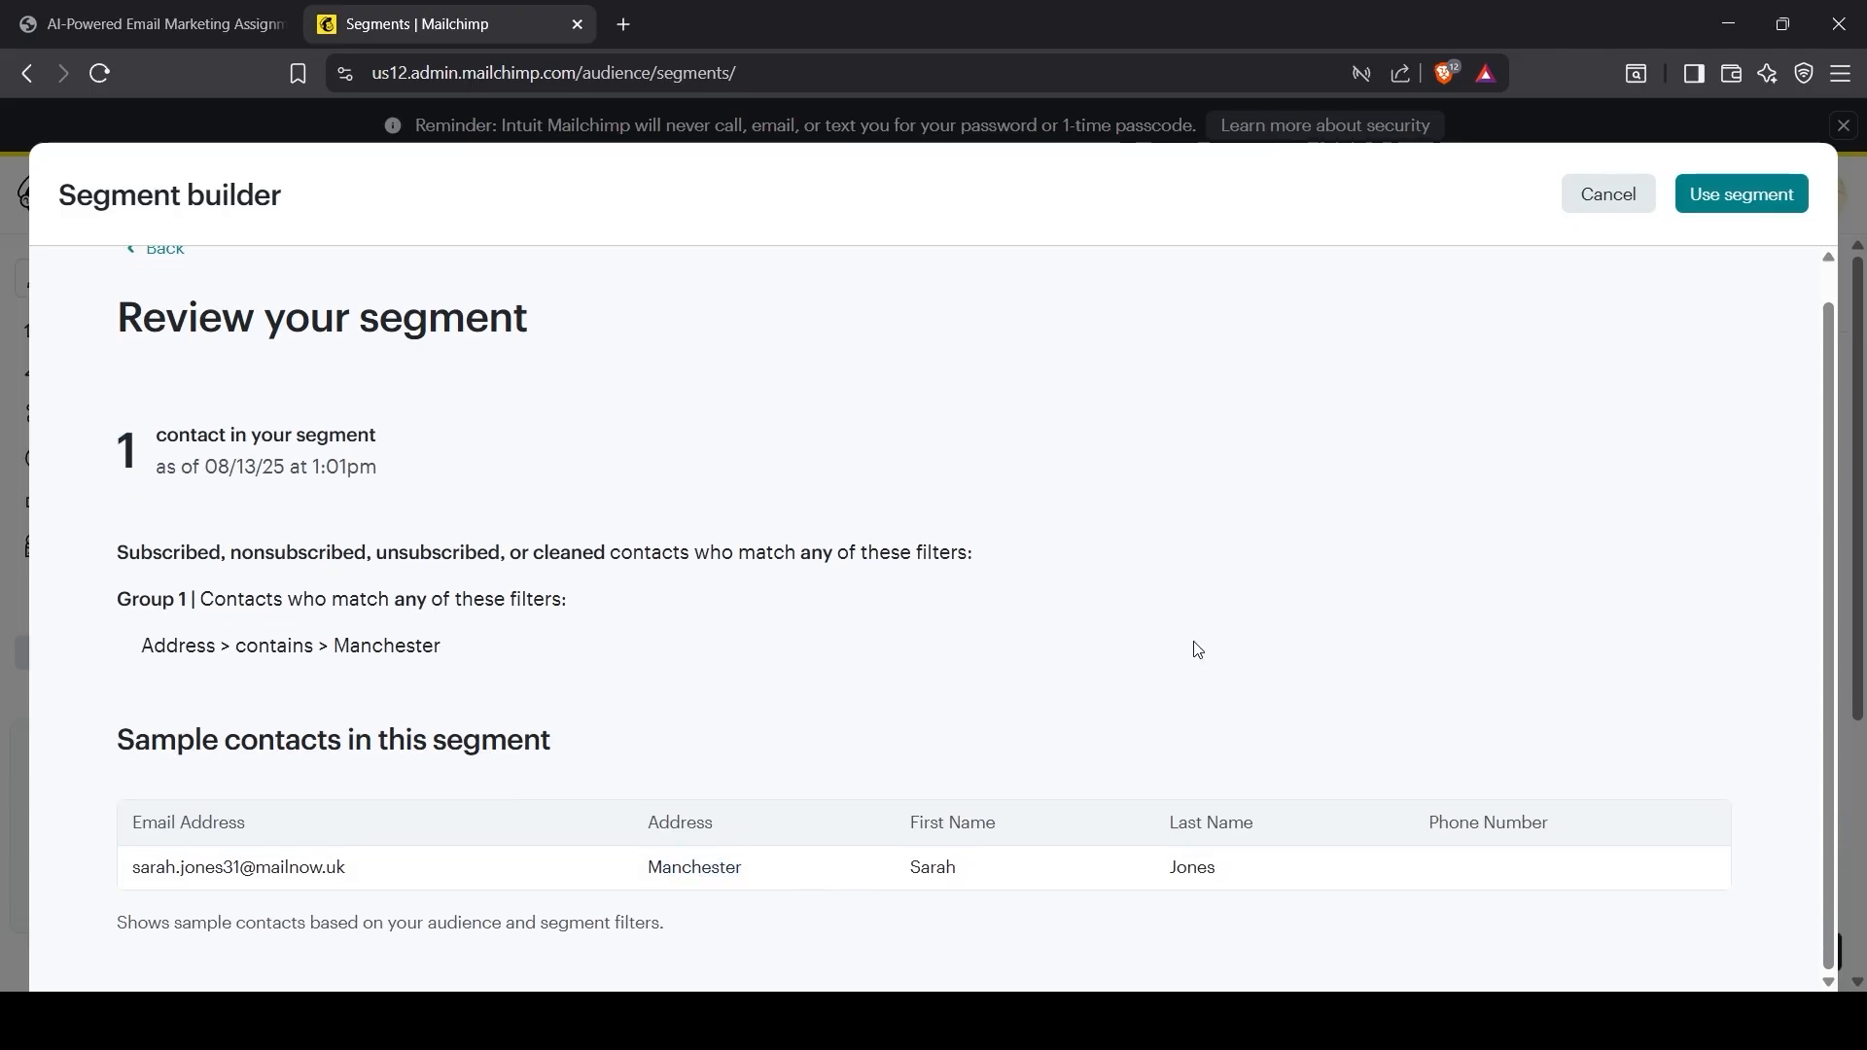
{"action": "left_click", "coordinate": [1712, 195]}
{"action": "left_click", "coordinate": [702, 562]}
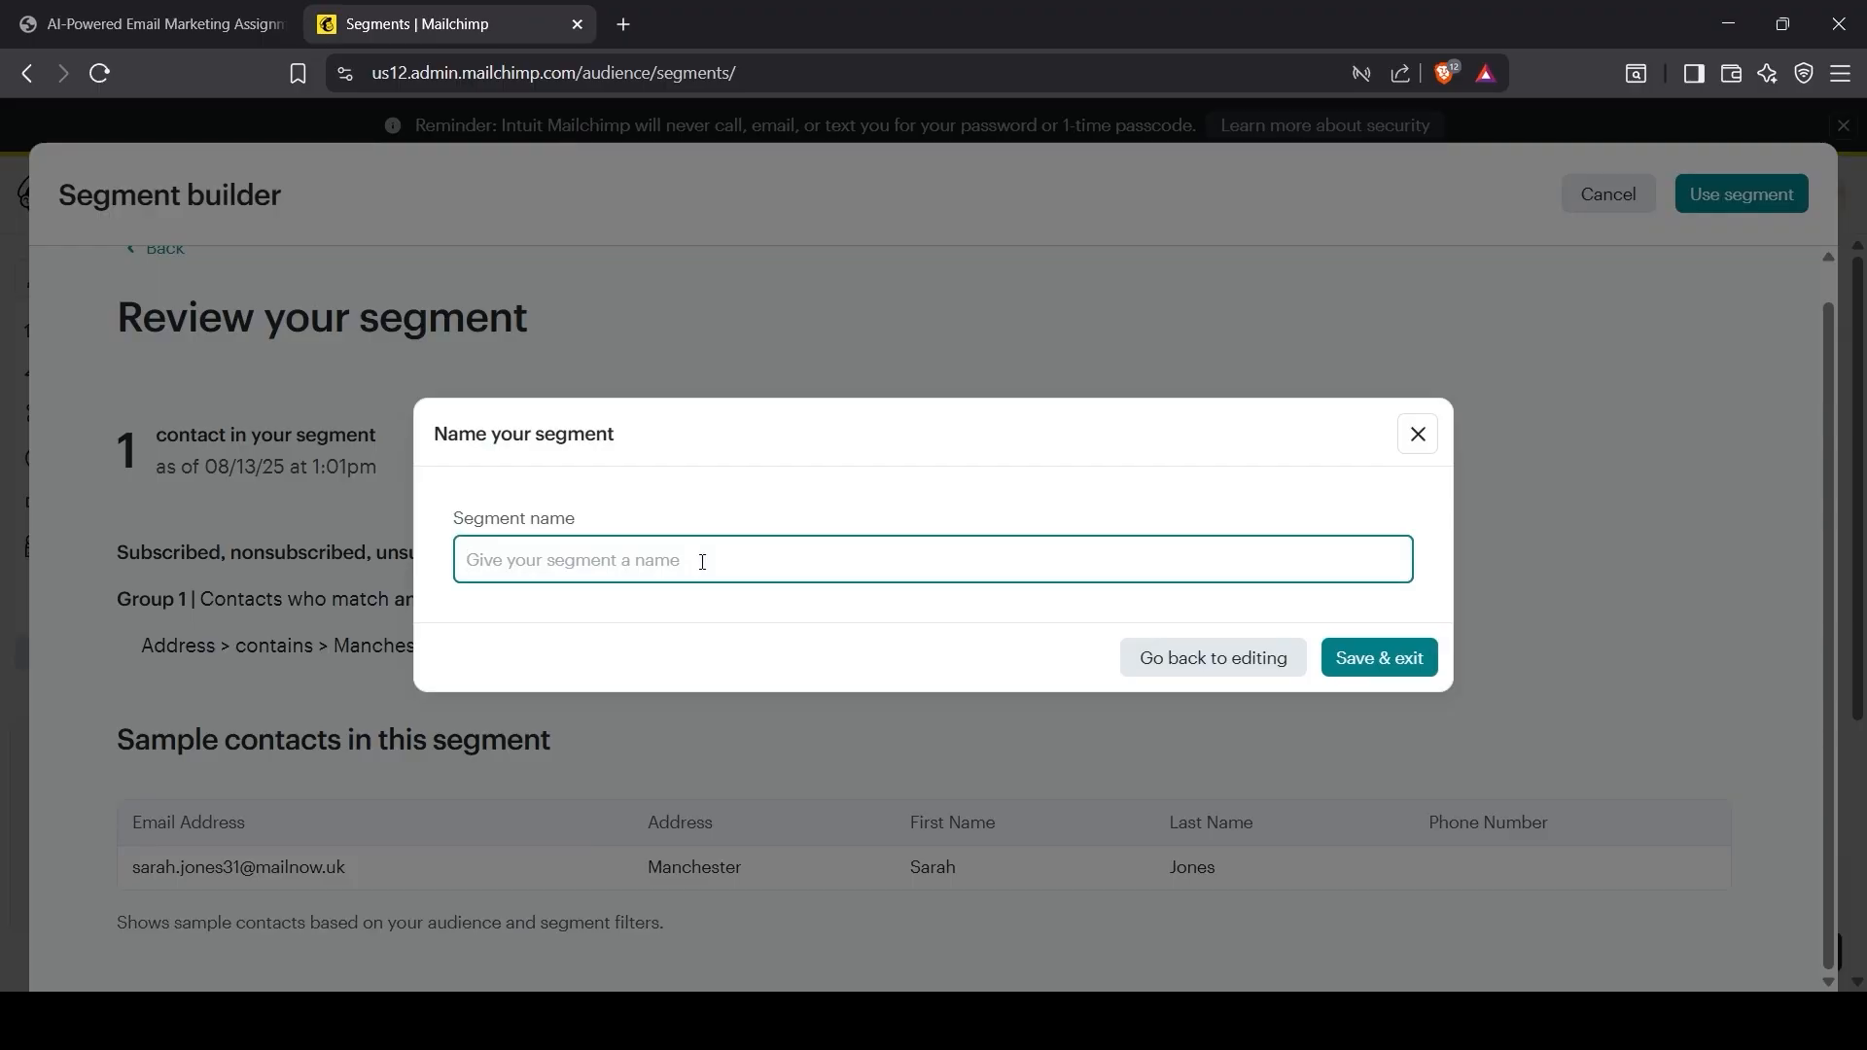
{"action": "type", "text": "From Manchester"}
{"action": "left_click", "coordinate": [1357, 665]}
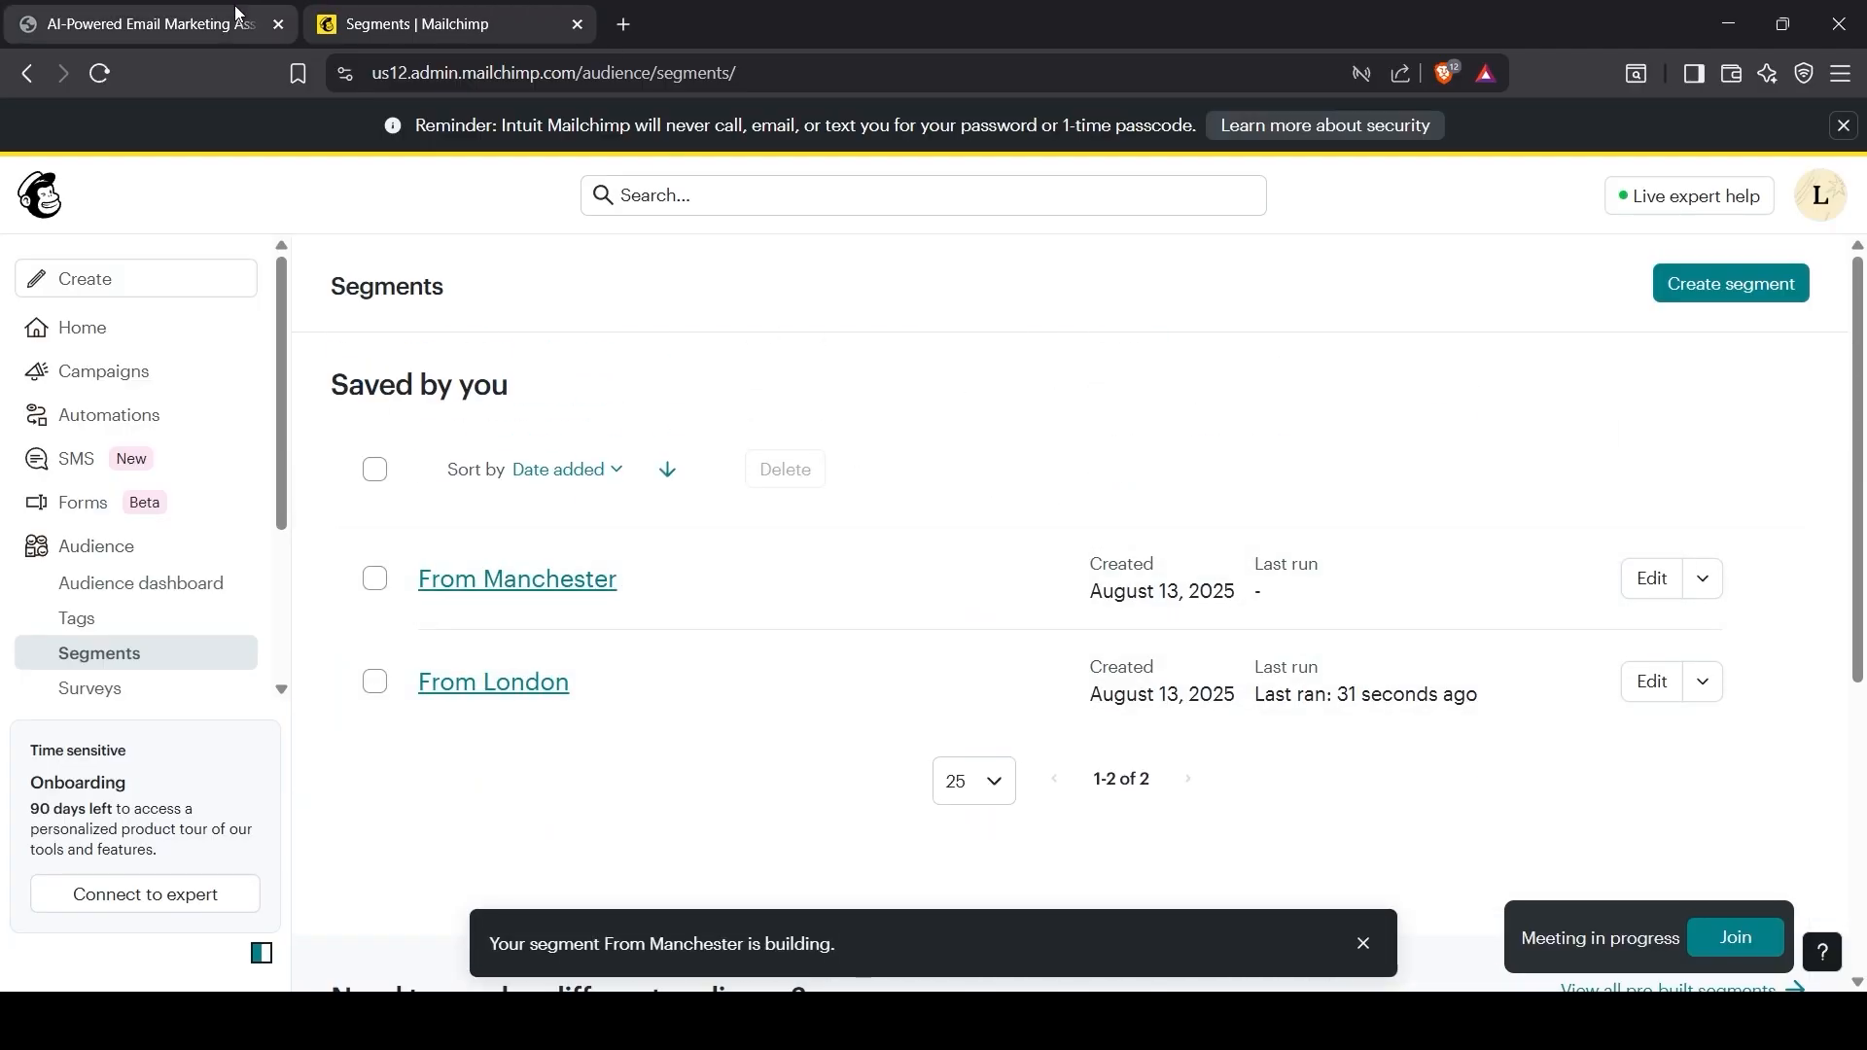
{"action": "left_click", "coordinate": [156, 24]}
Step: Highlight the Engagement history and past purchasers requirements in the brief PDF
{"action": "left_click", "coordinate": [897, 800]}
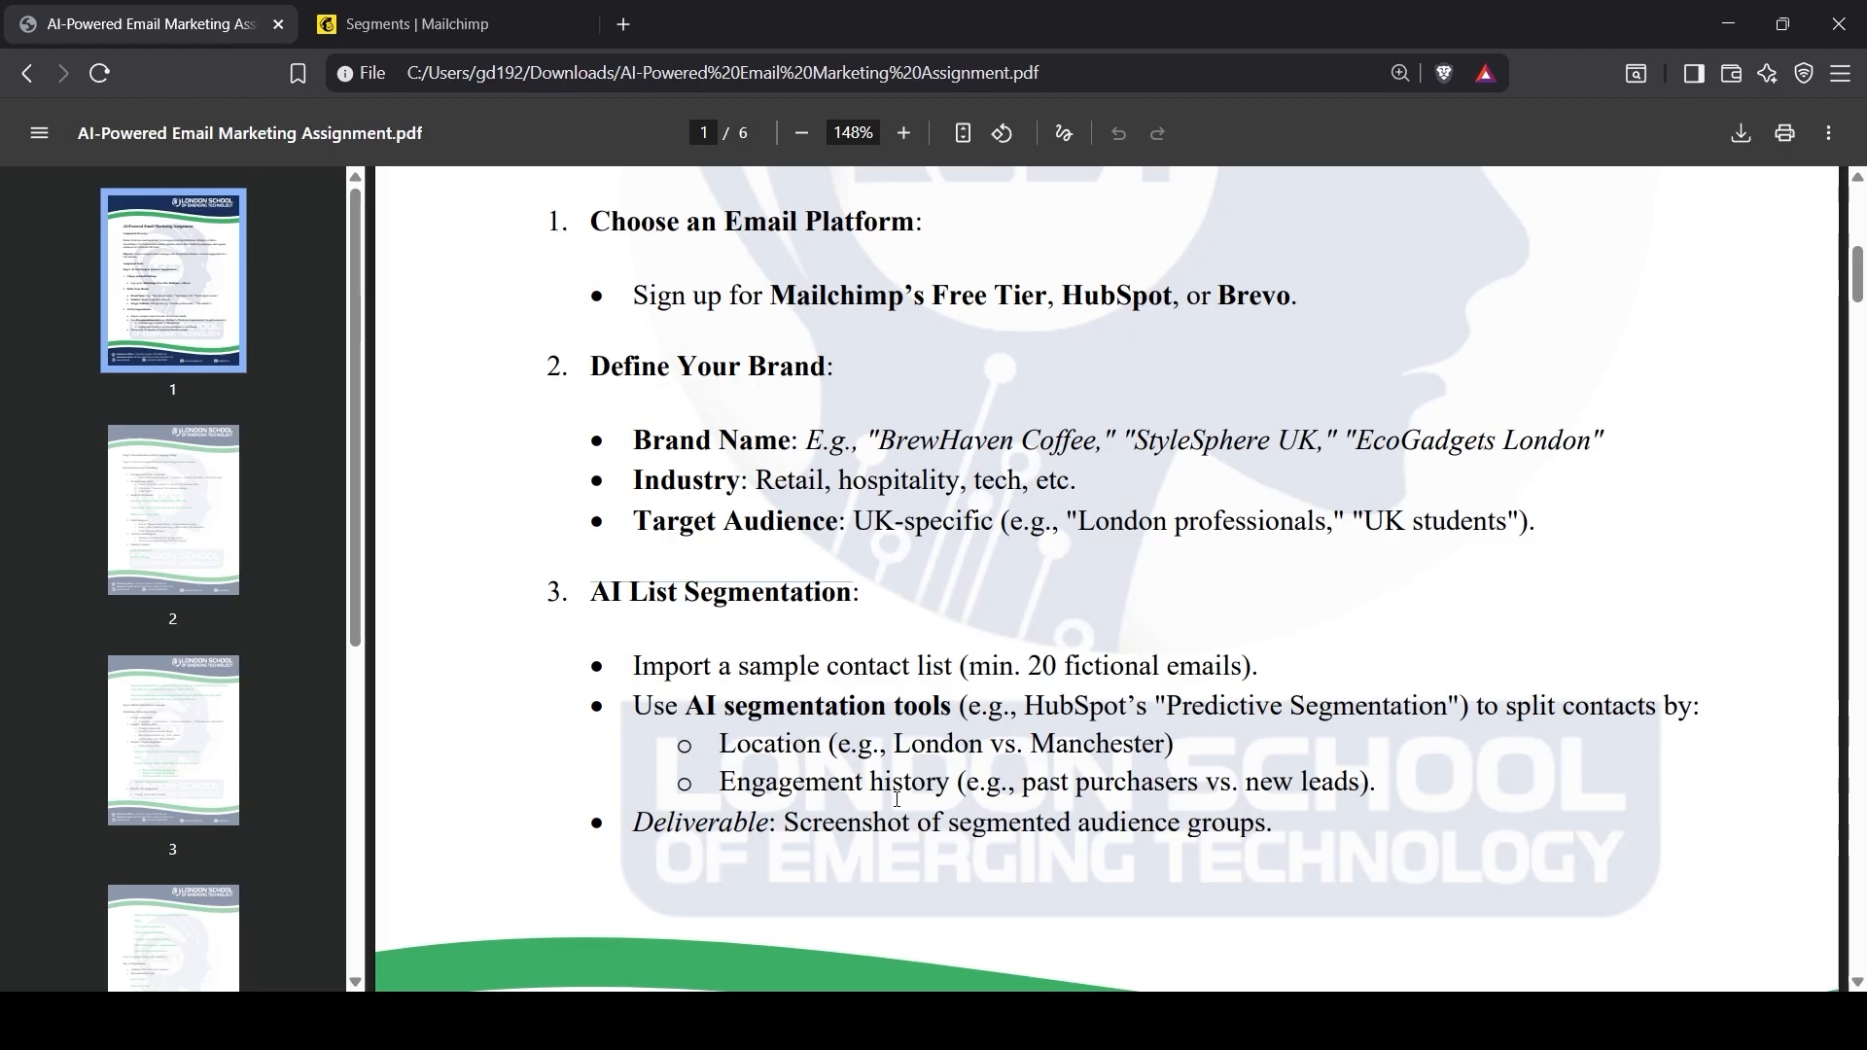
{"action": "left_click_drag", "start_coordinate": [721, 787], "coordinate": [968, 794]}
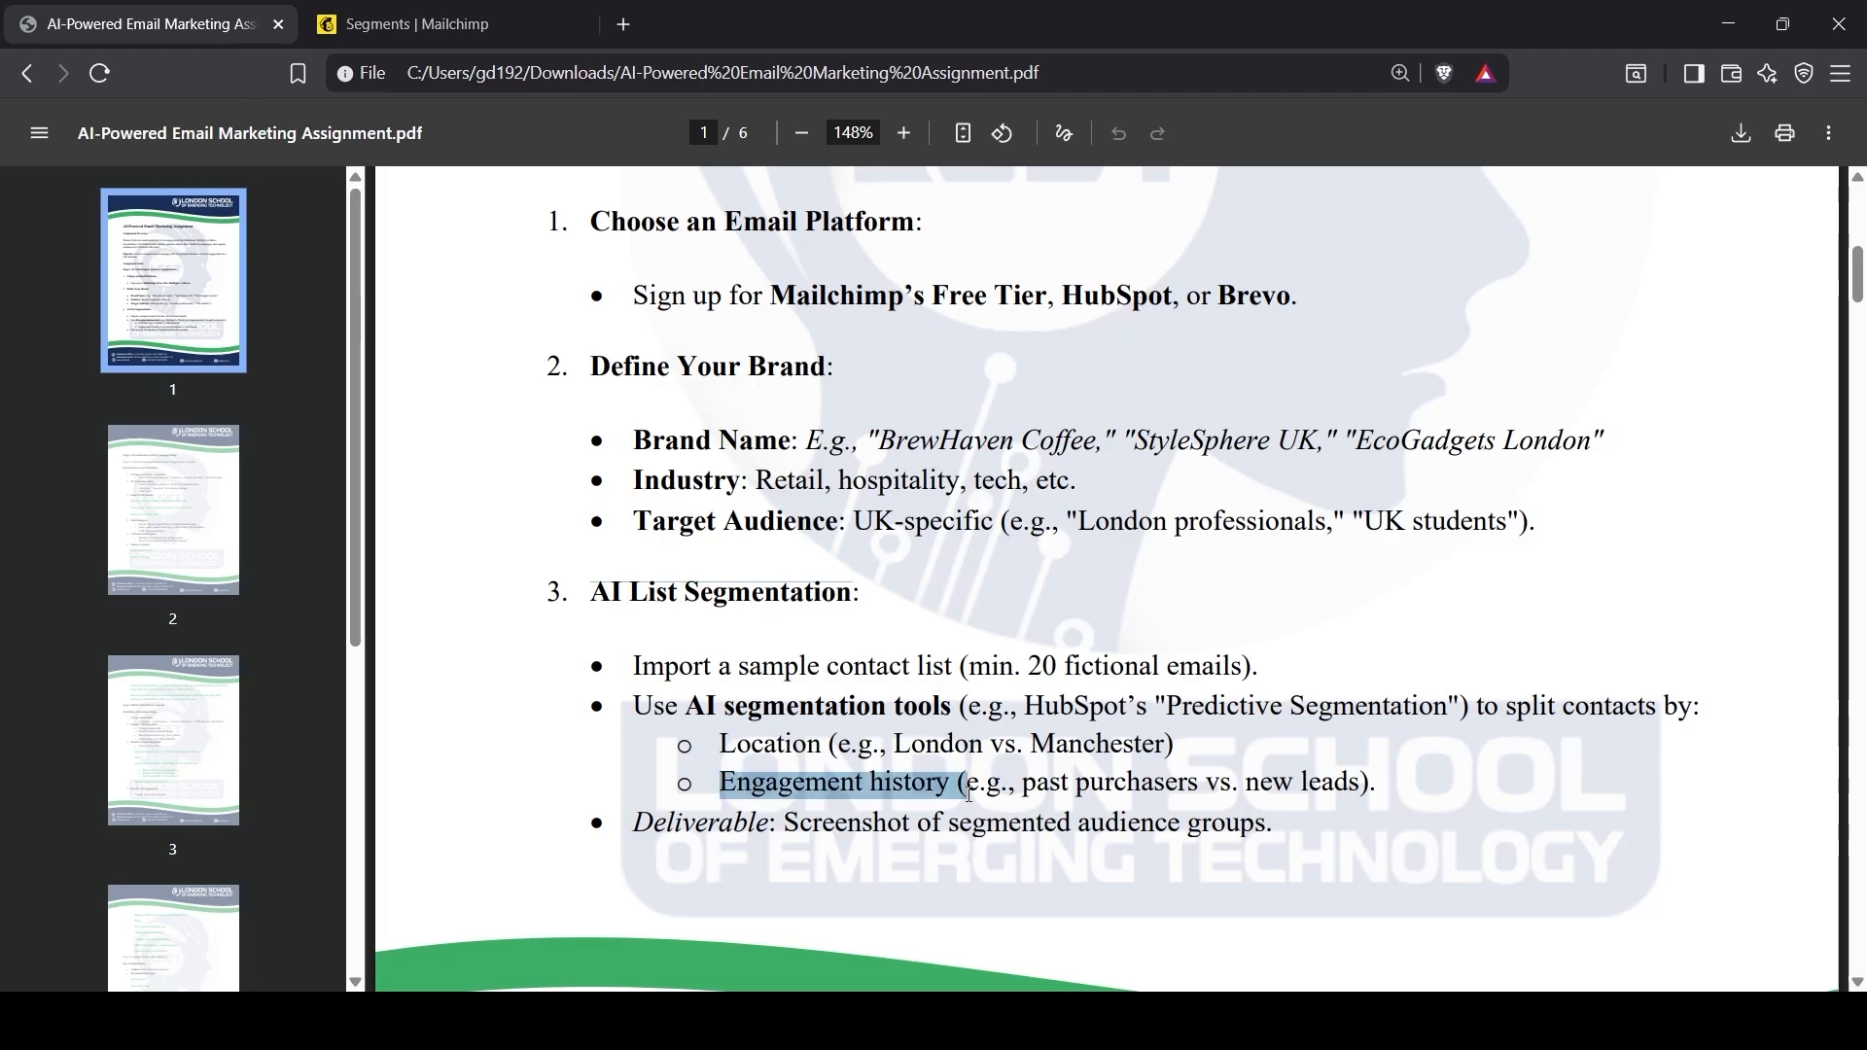
{"action": "left_click", "coordinate": [1247, 802]}
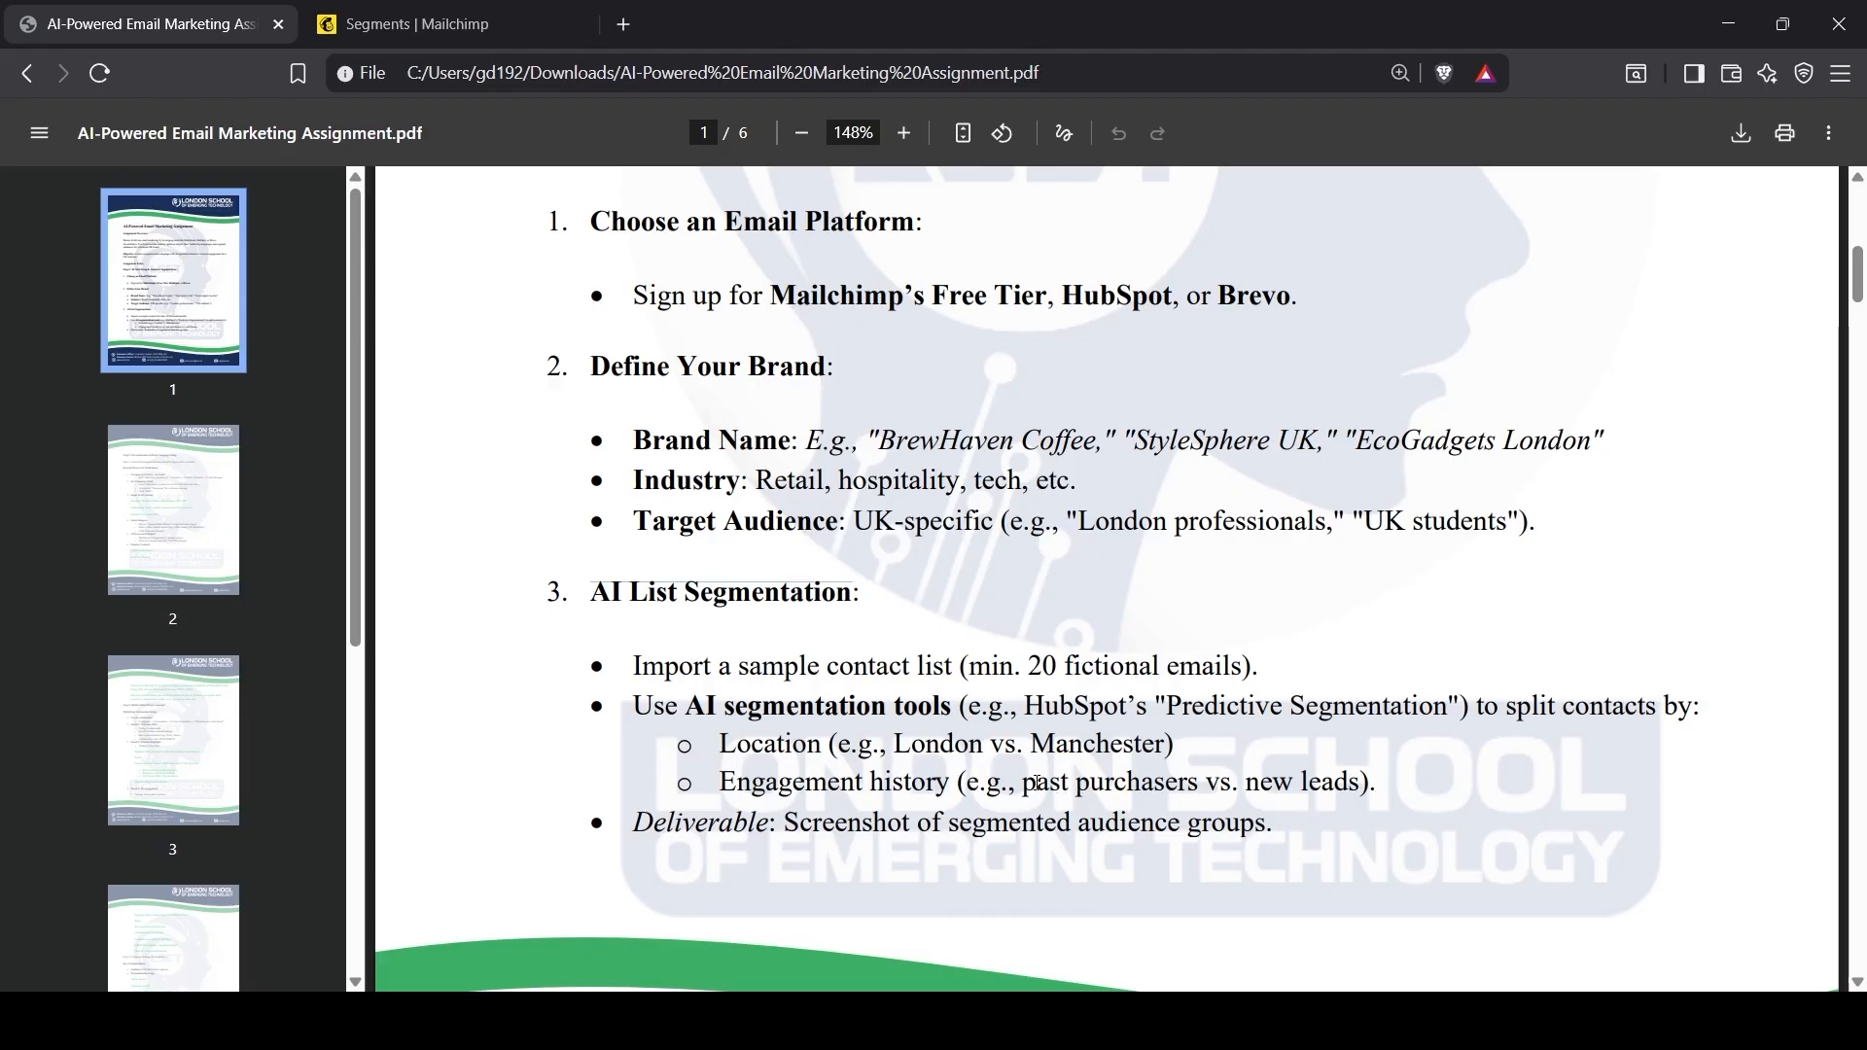
{"action": "left_click_drag", "start_coordinate": [1027, 784], "coordinate": [1197, 778]}
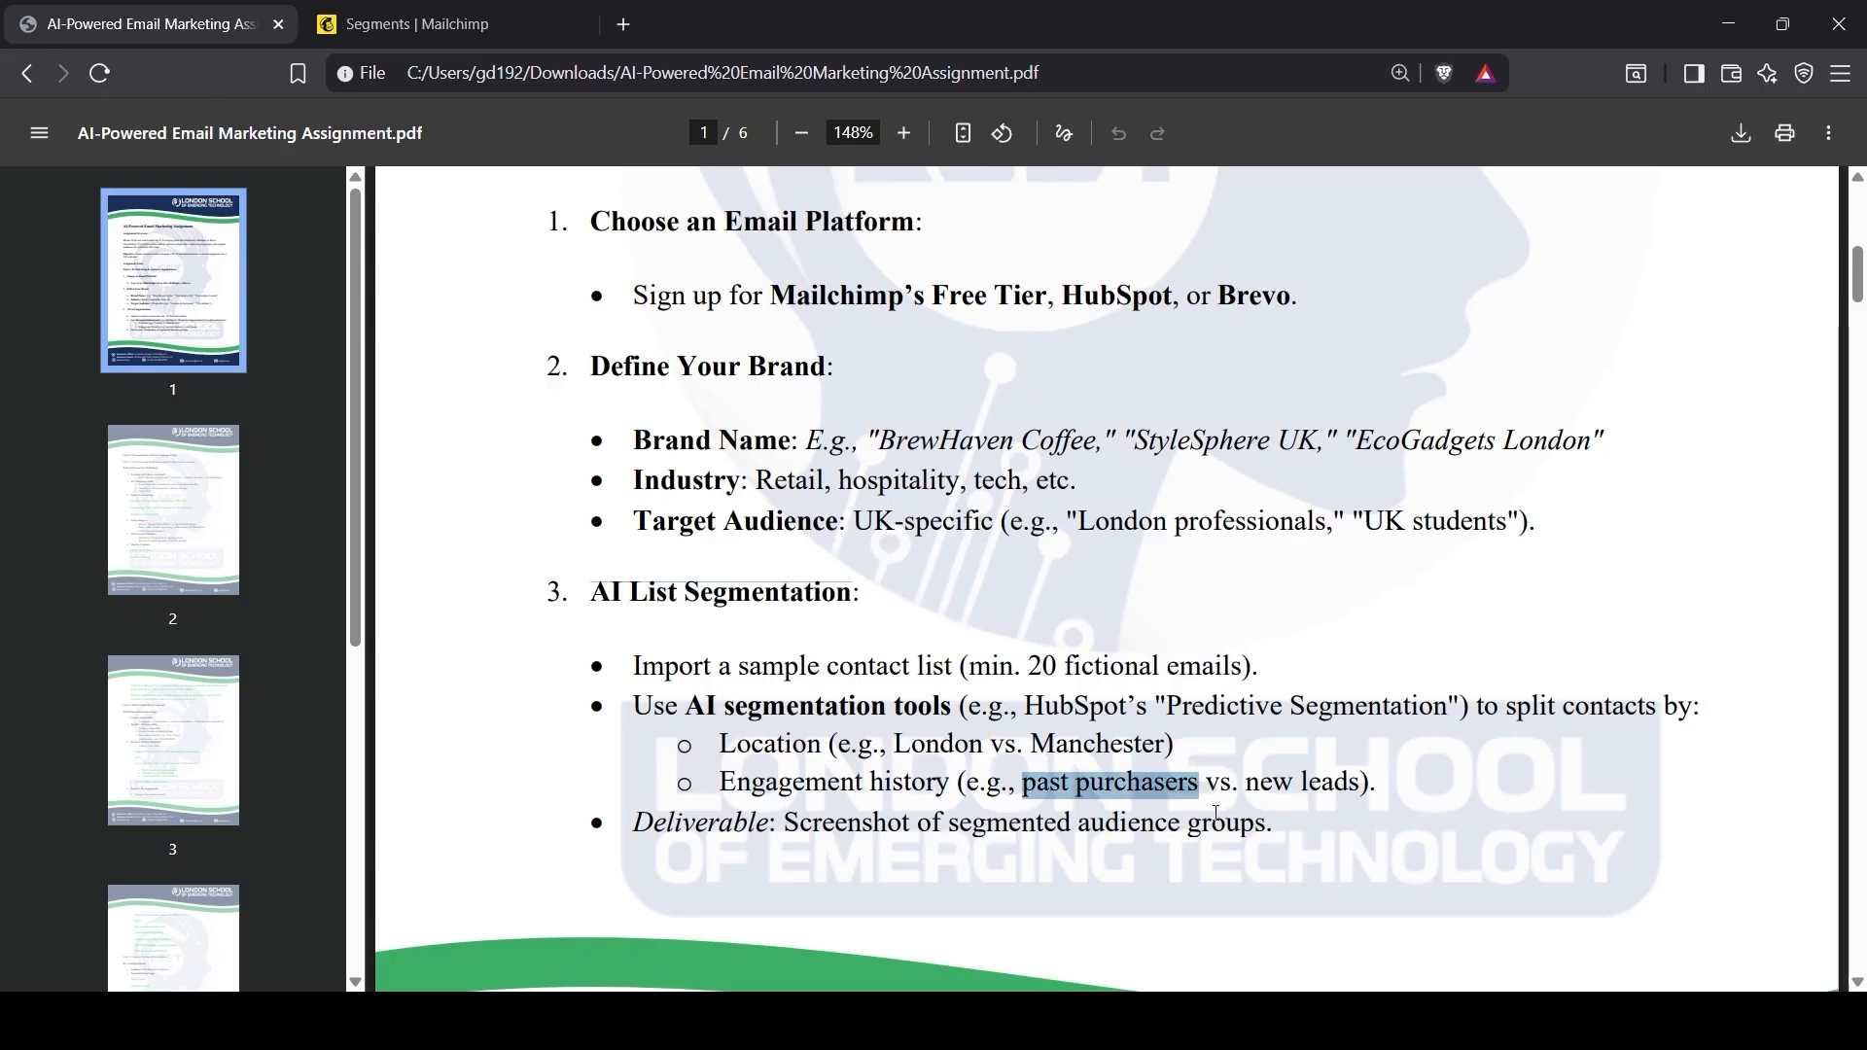
Step: Build a new segment filtering Engagement is Past Purchaser and review its contacts
{"action": "left_click", "coordinate": [519, 19]}
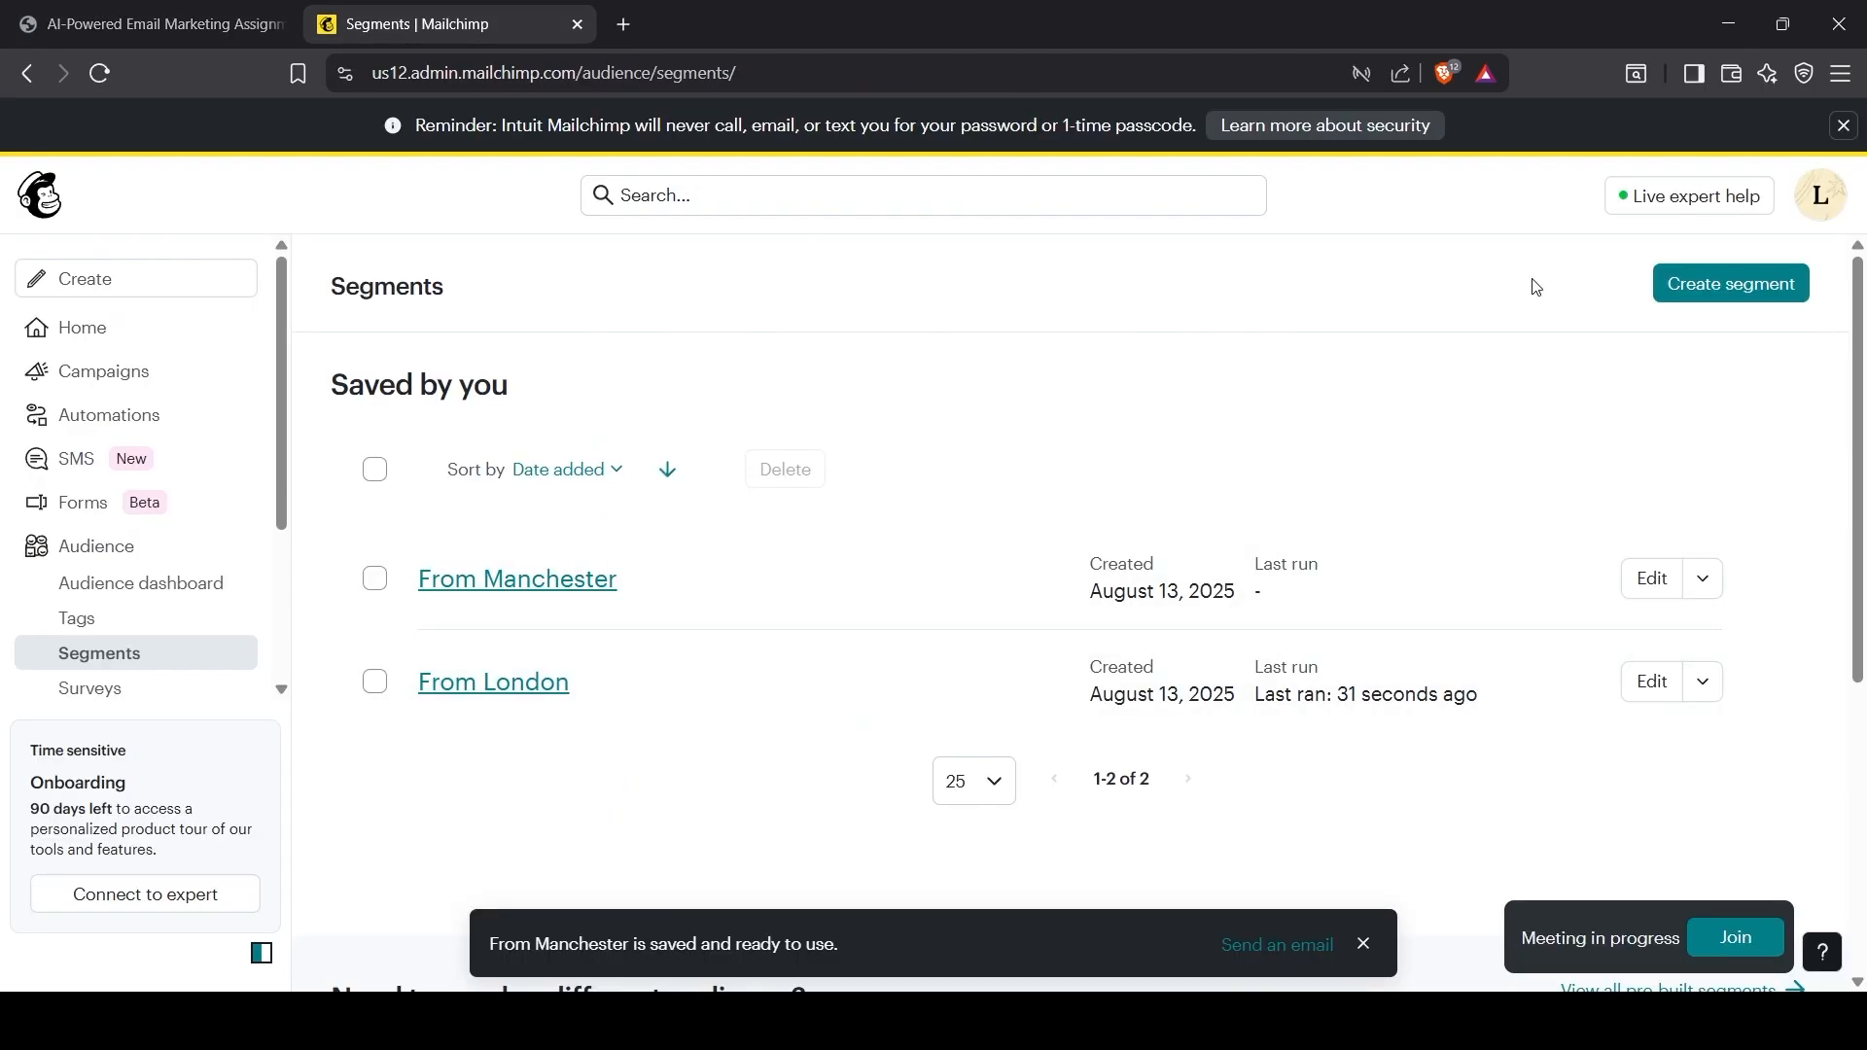
{"action": "left_click", "coordinate": [1683, 284]}
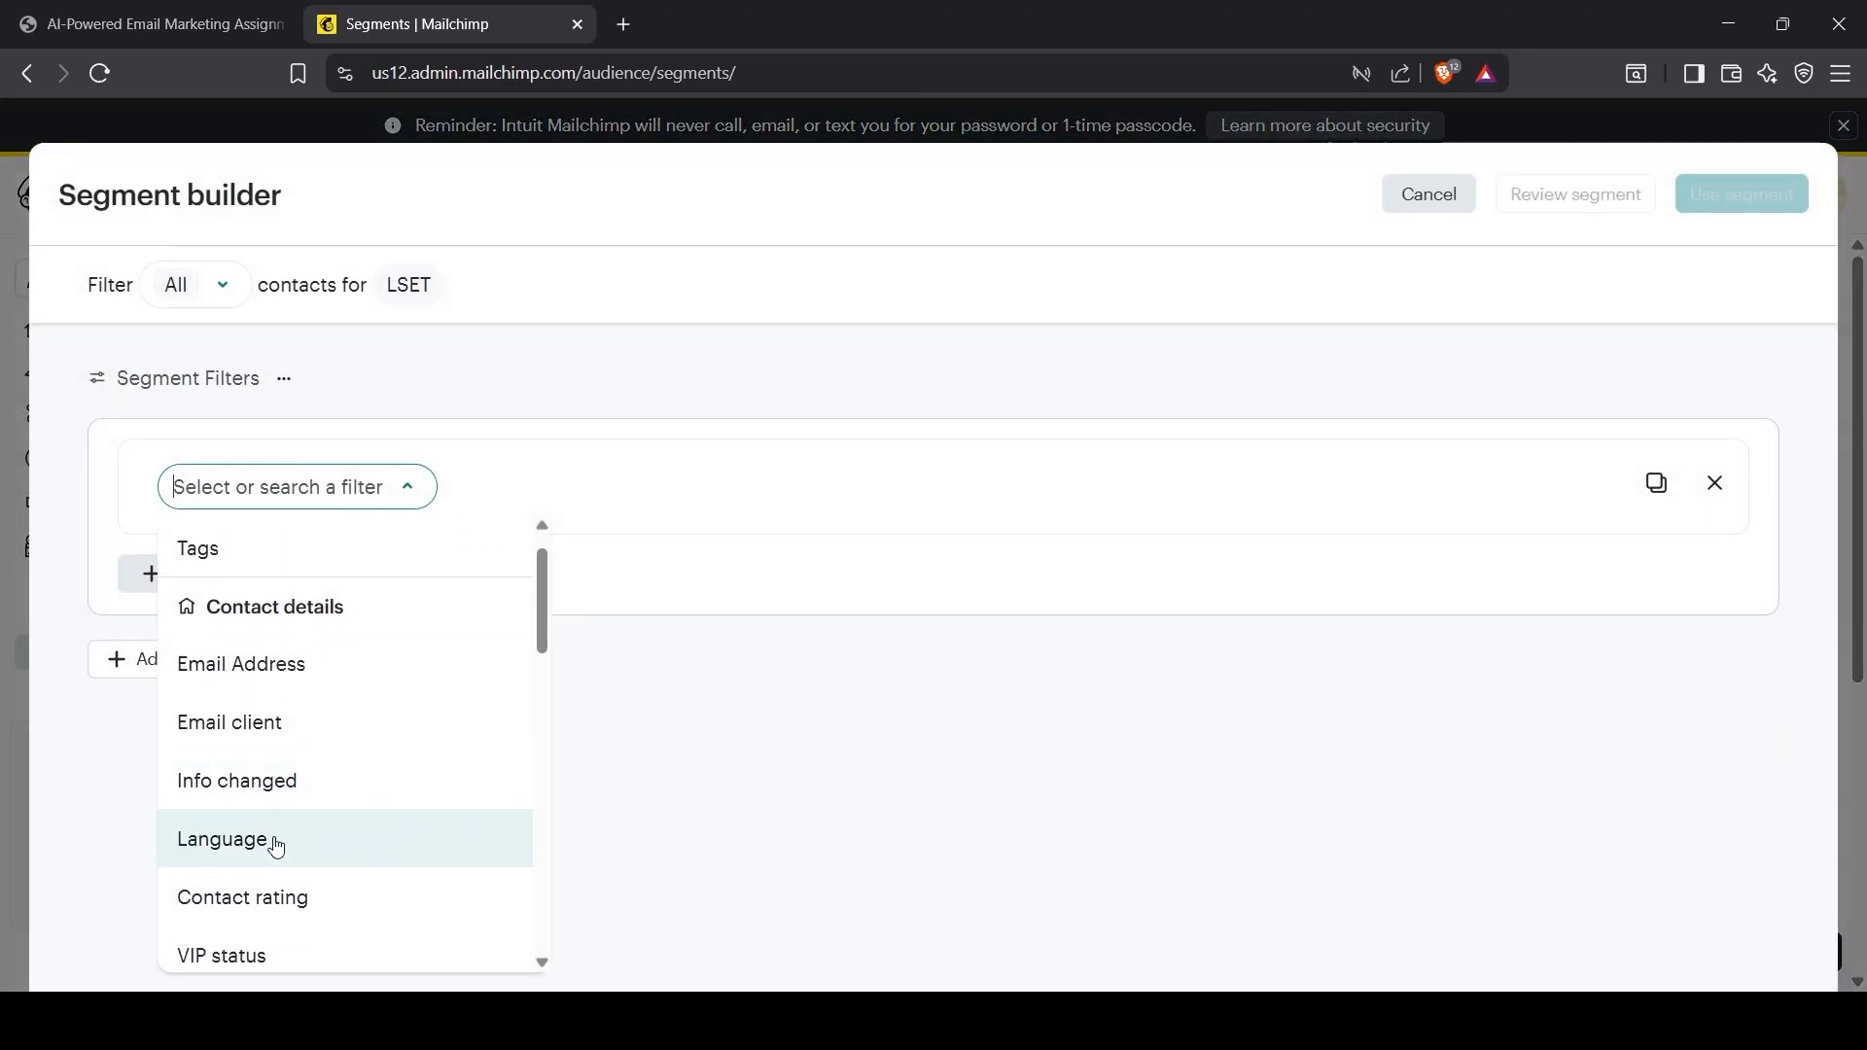
{"action": "scroll", "coordinate": [282, 846], "scroll_direction": "down", "scroll_amount": 5}
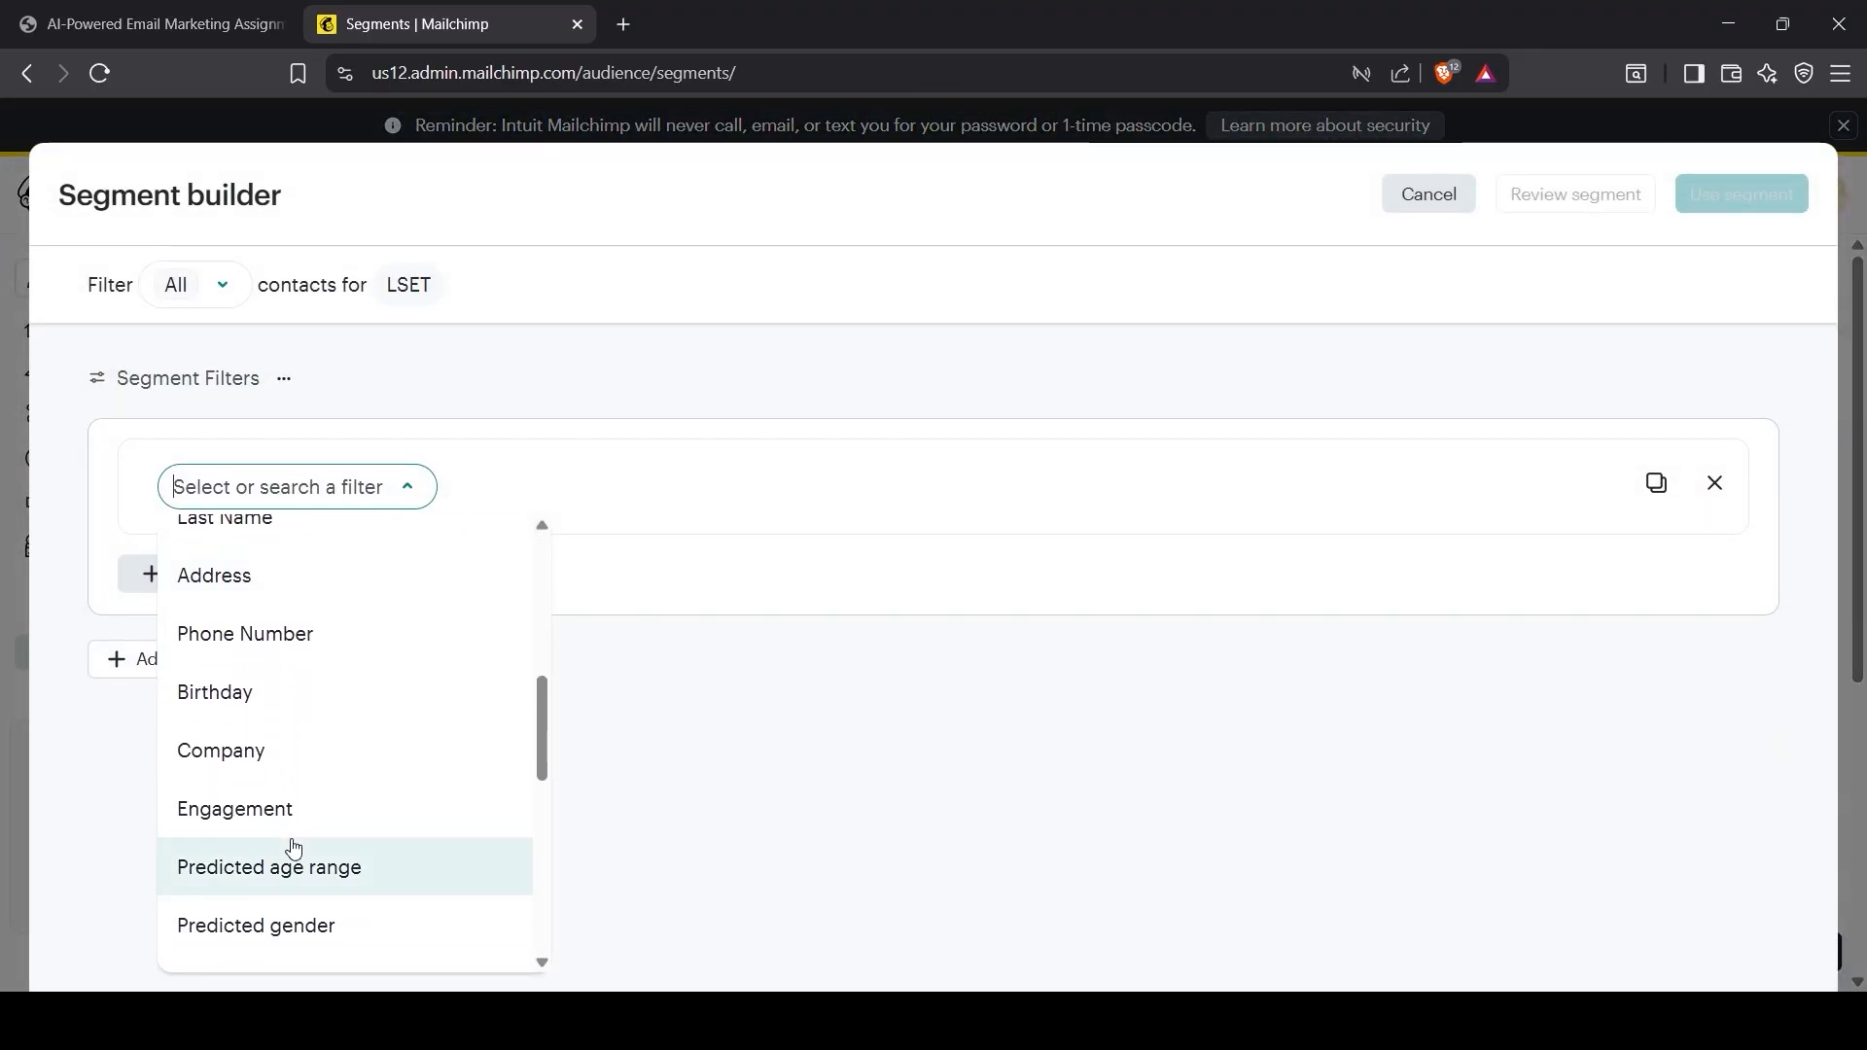
{"action": "left_click", "coordinate": [287, 826]}
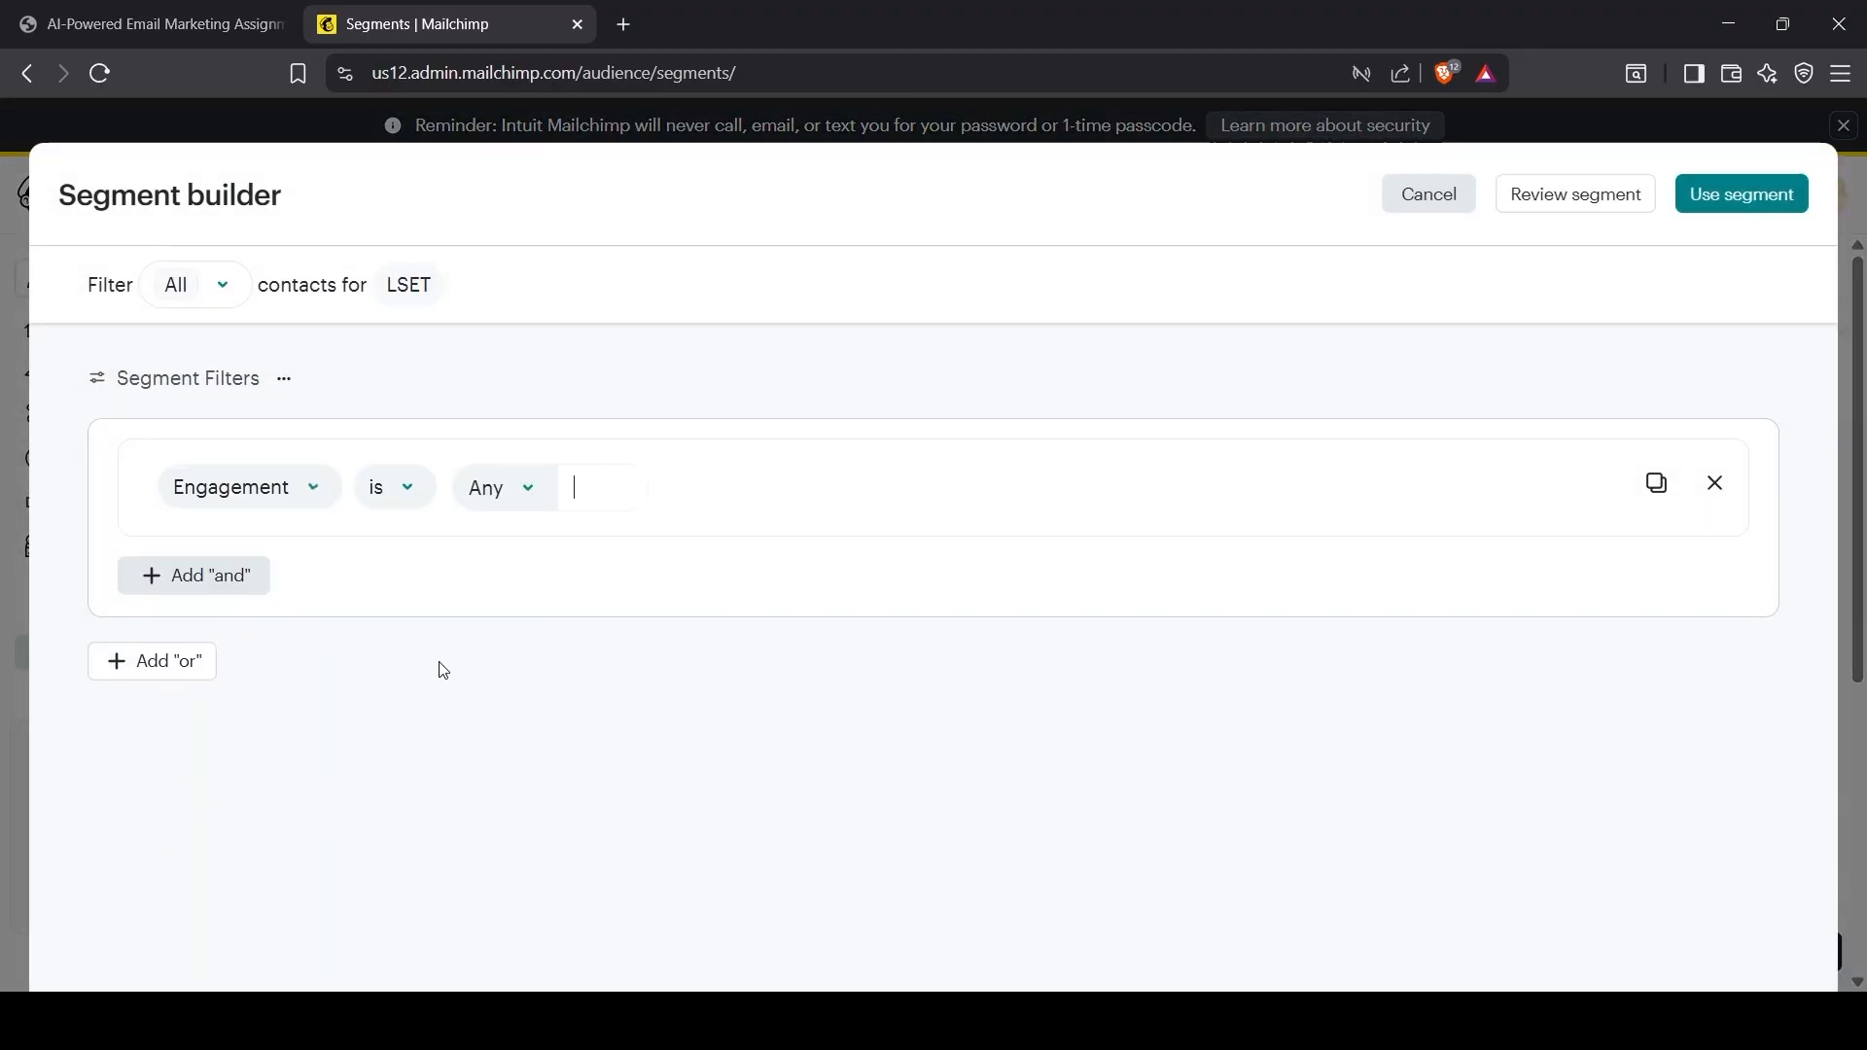
{"action": "left_click", "coordinate": [585, 516]}
{"action": "type", "text": "Past Purchaser"}
{"action": "key", "text": "Return"}
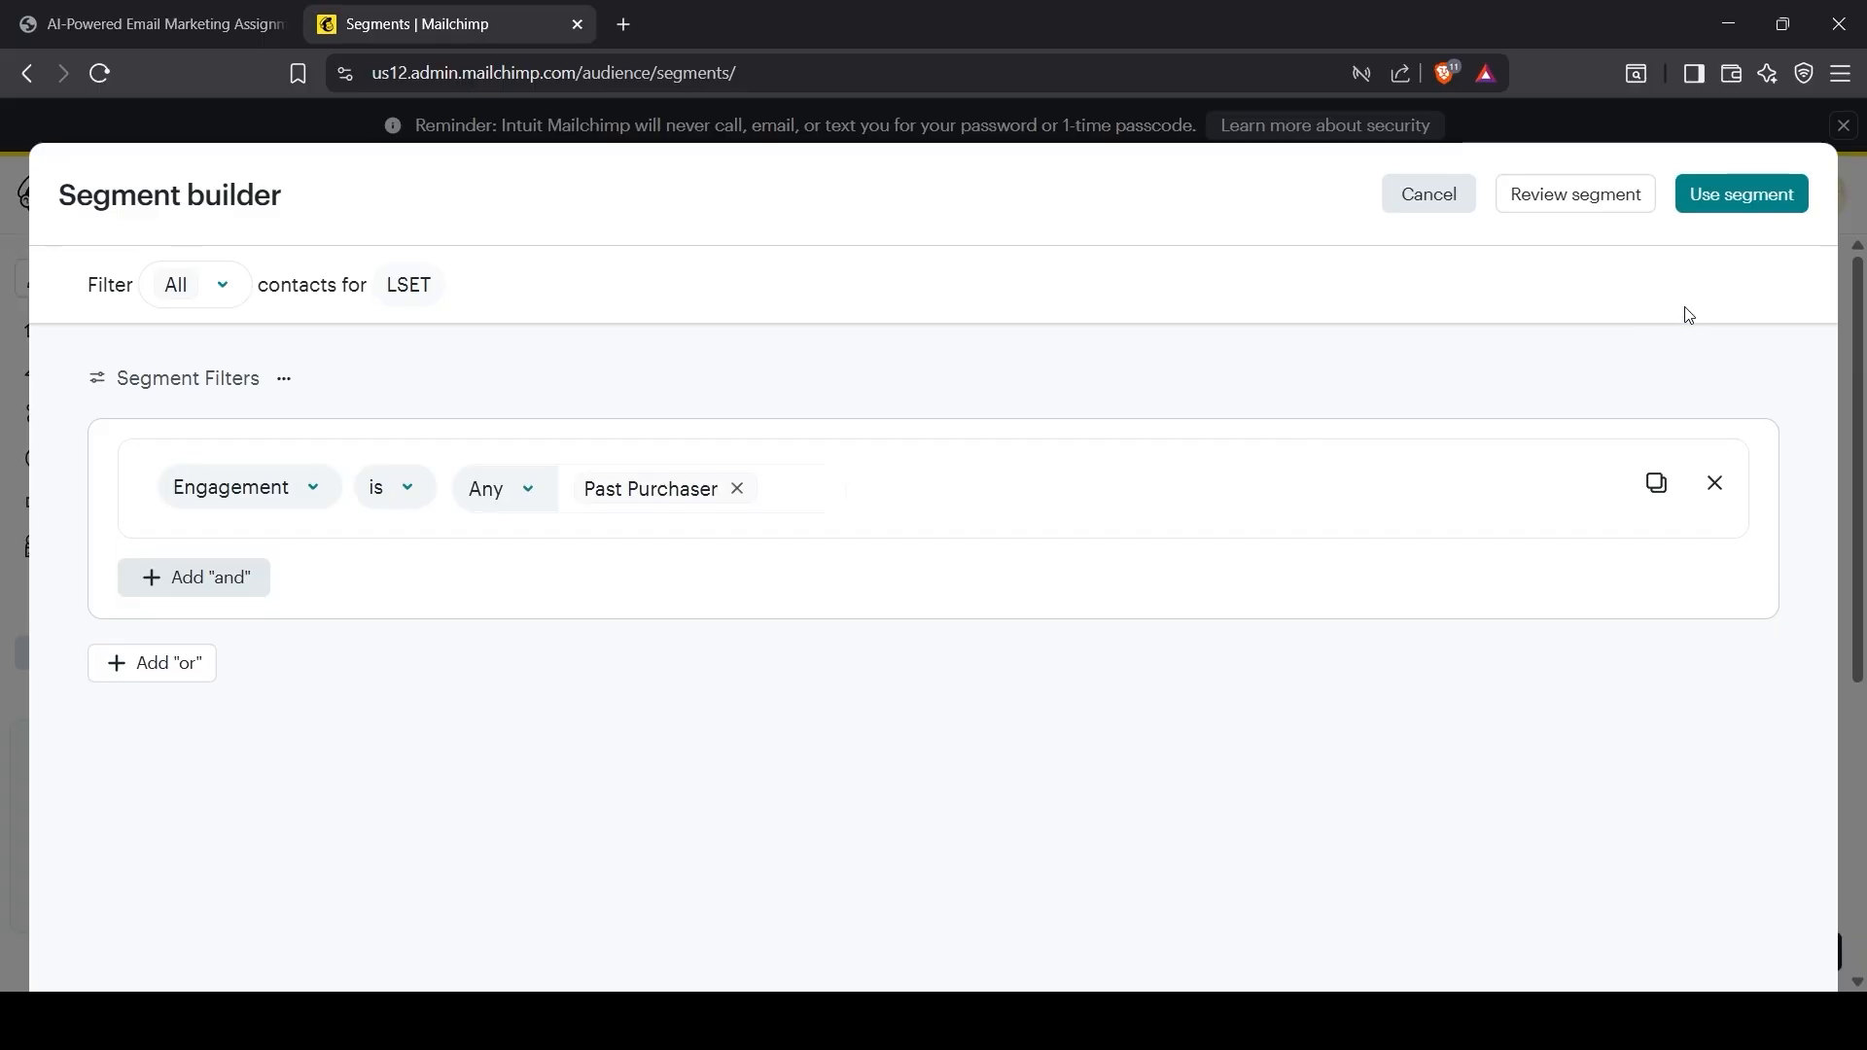
{"action": "left_click", "coordinate": [1585, 202]}
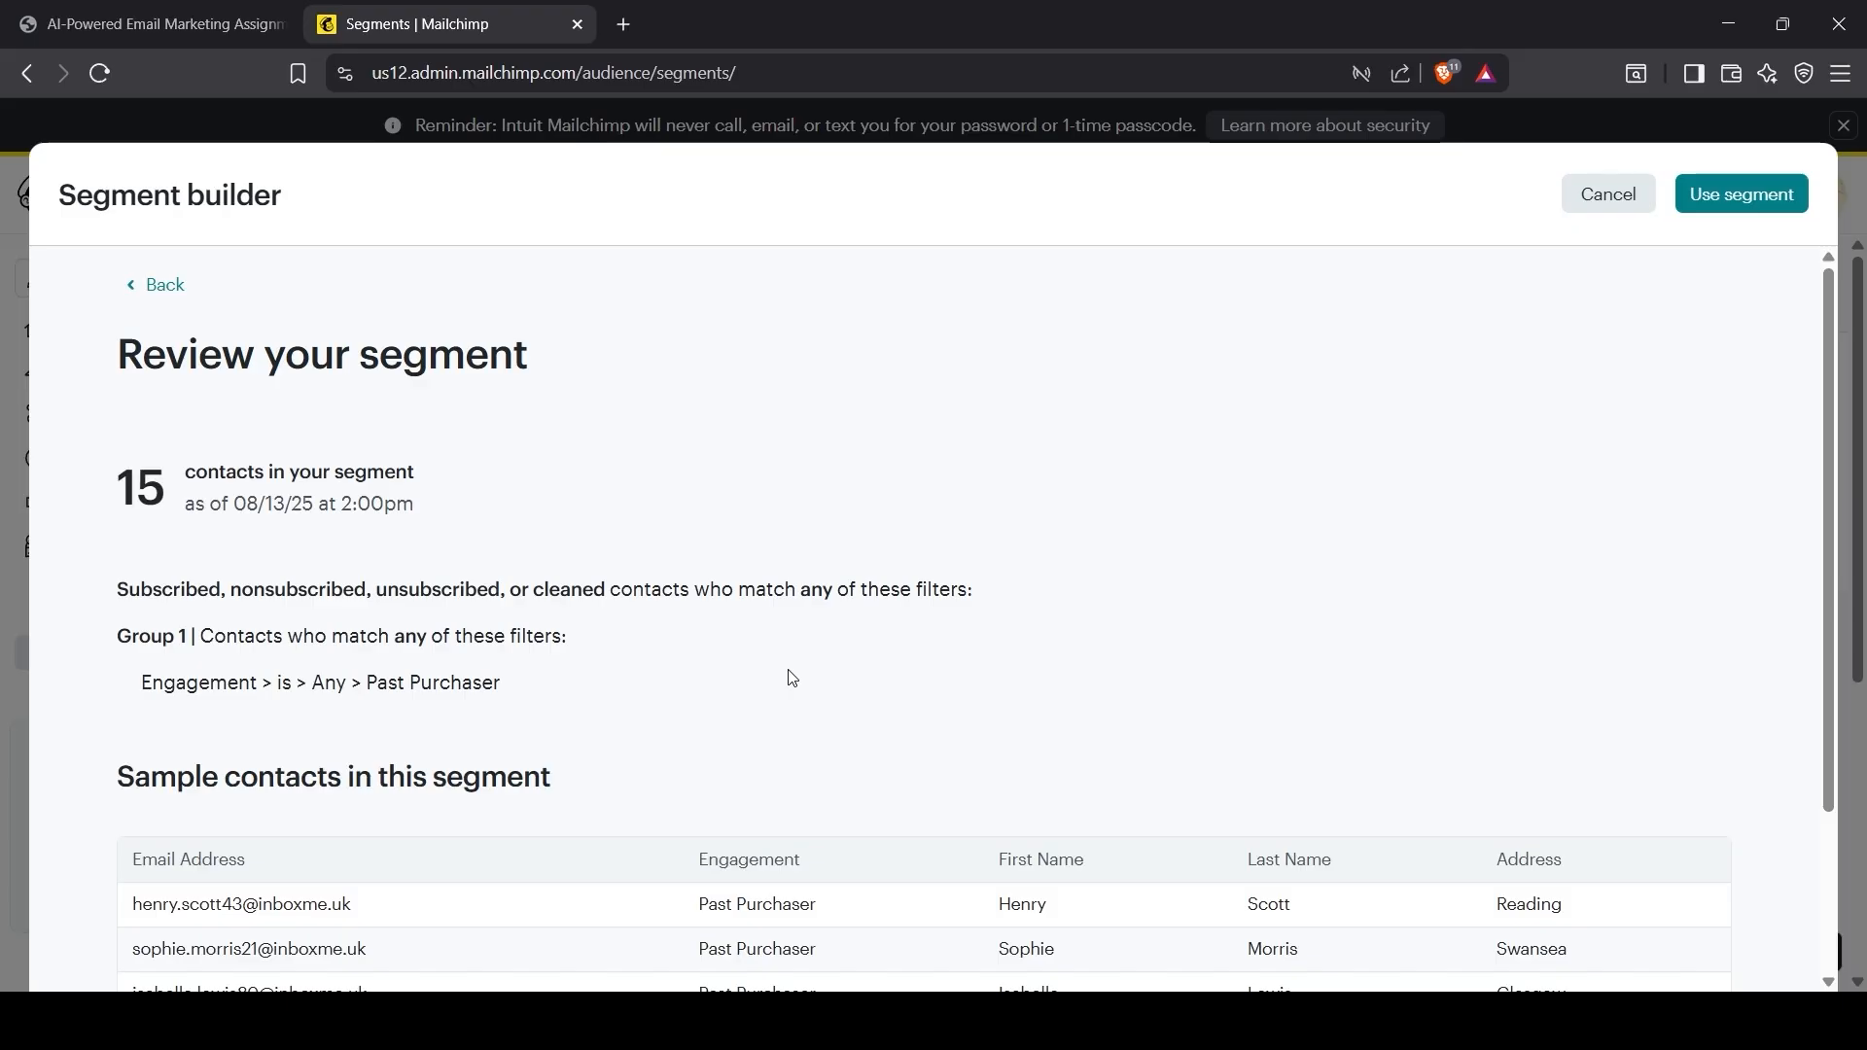
Step: Name the segment 'Engagement is Past Purchaser' and save it
{"action": "left_click", "coordinate": [1704, 200]}
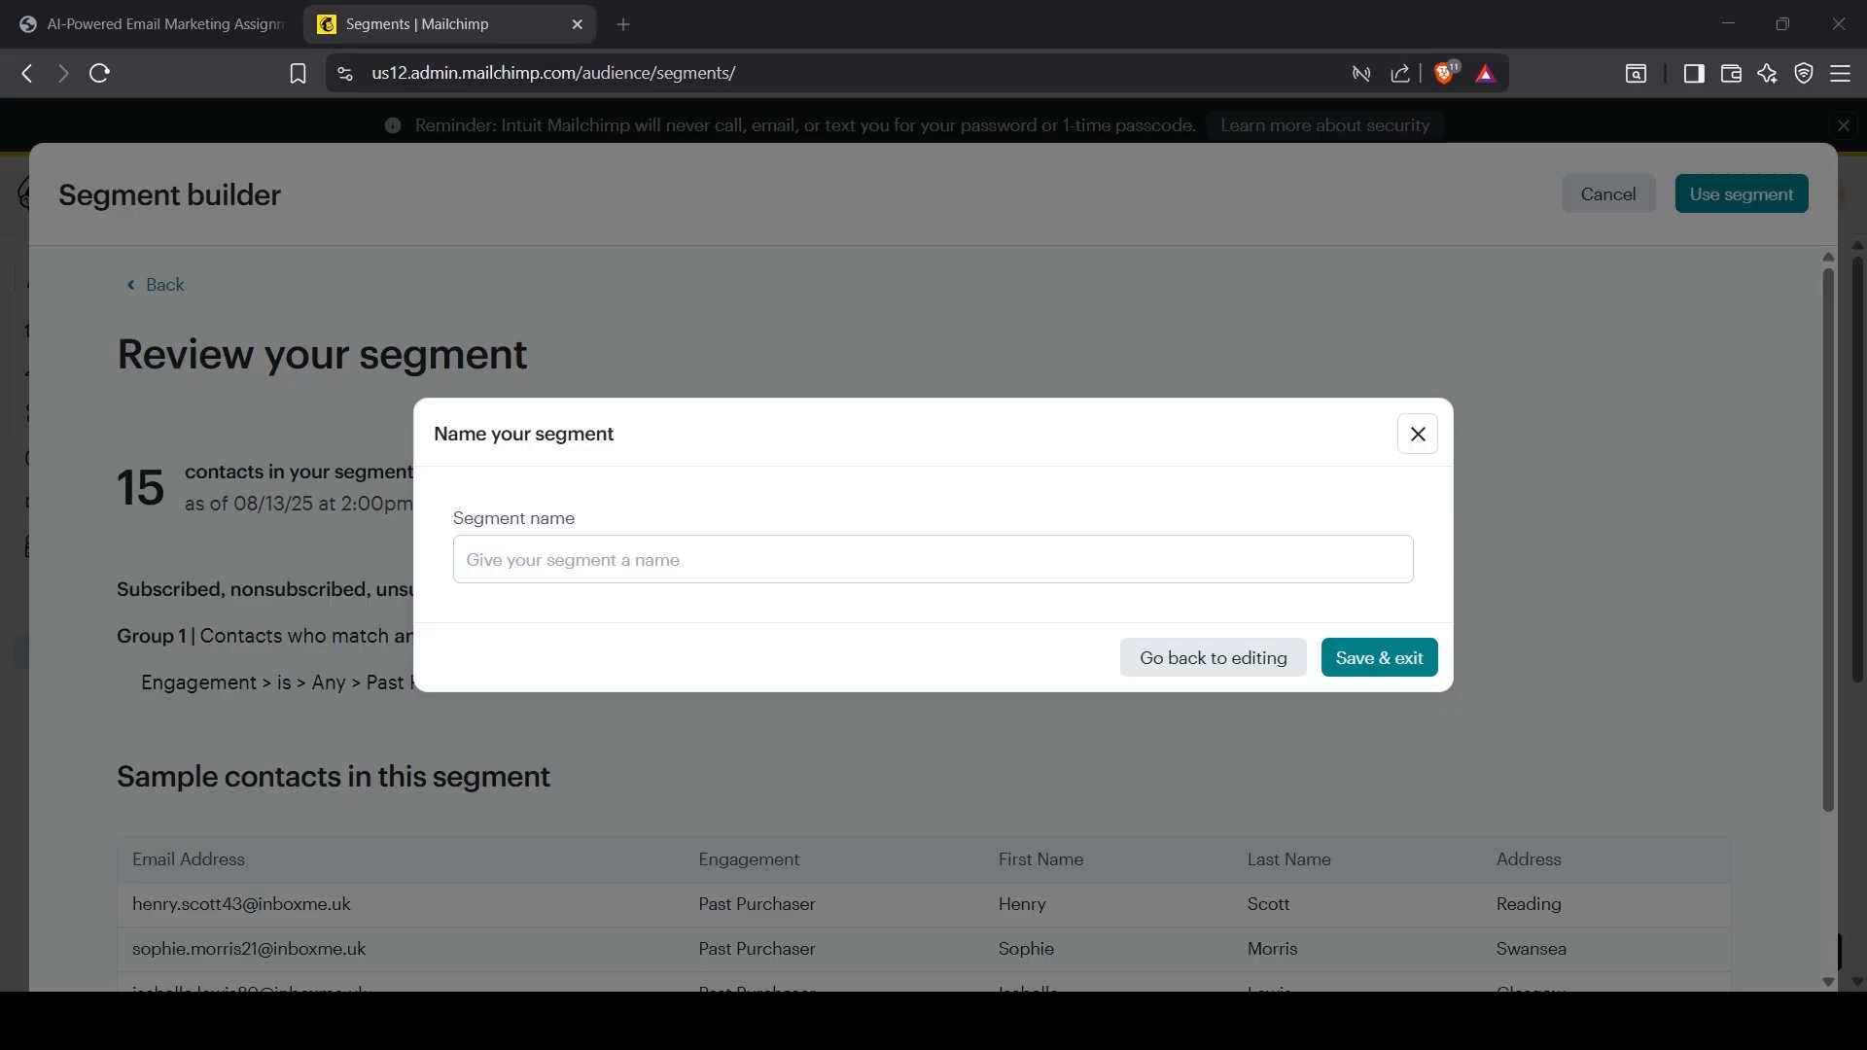
{"action": "left_click", "coordinate": [618, 581]}
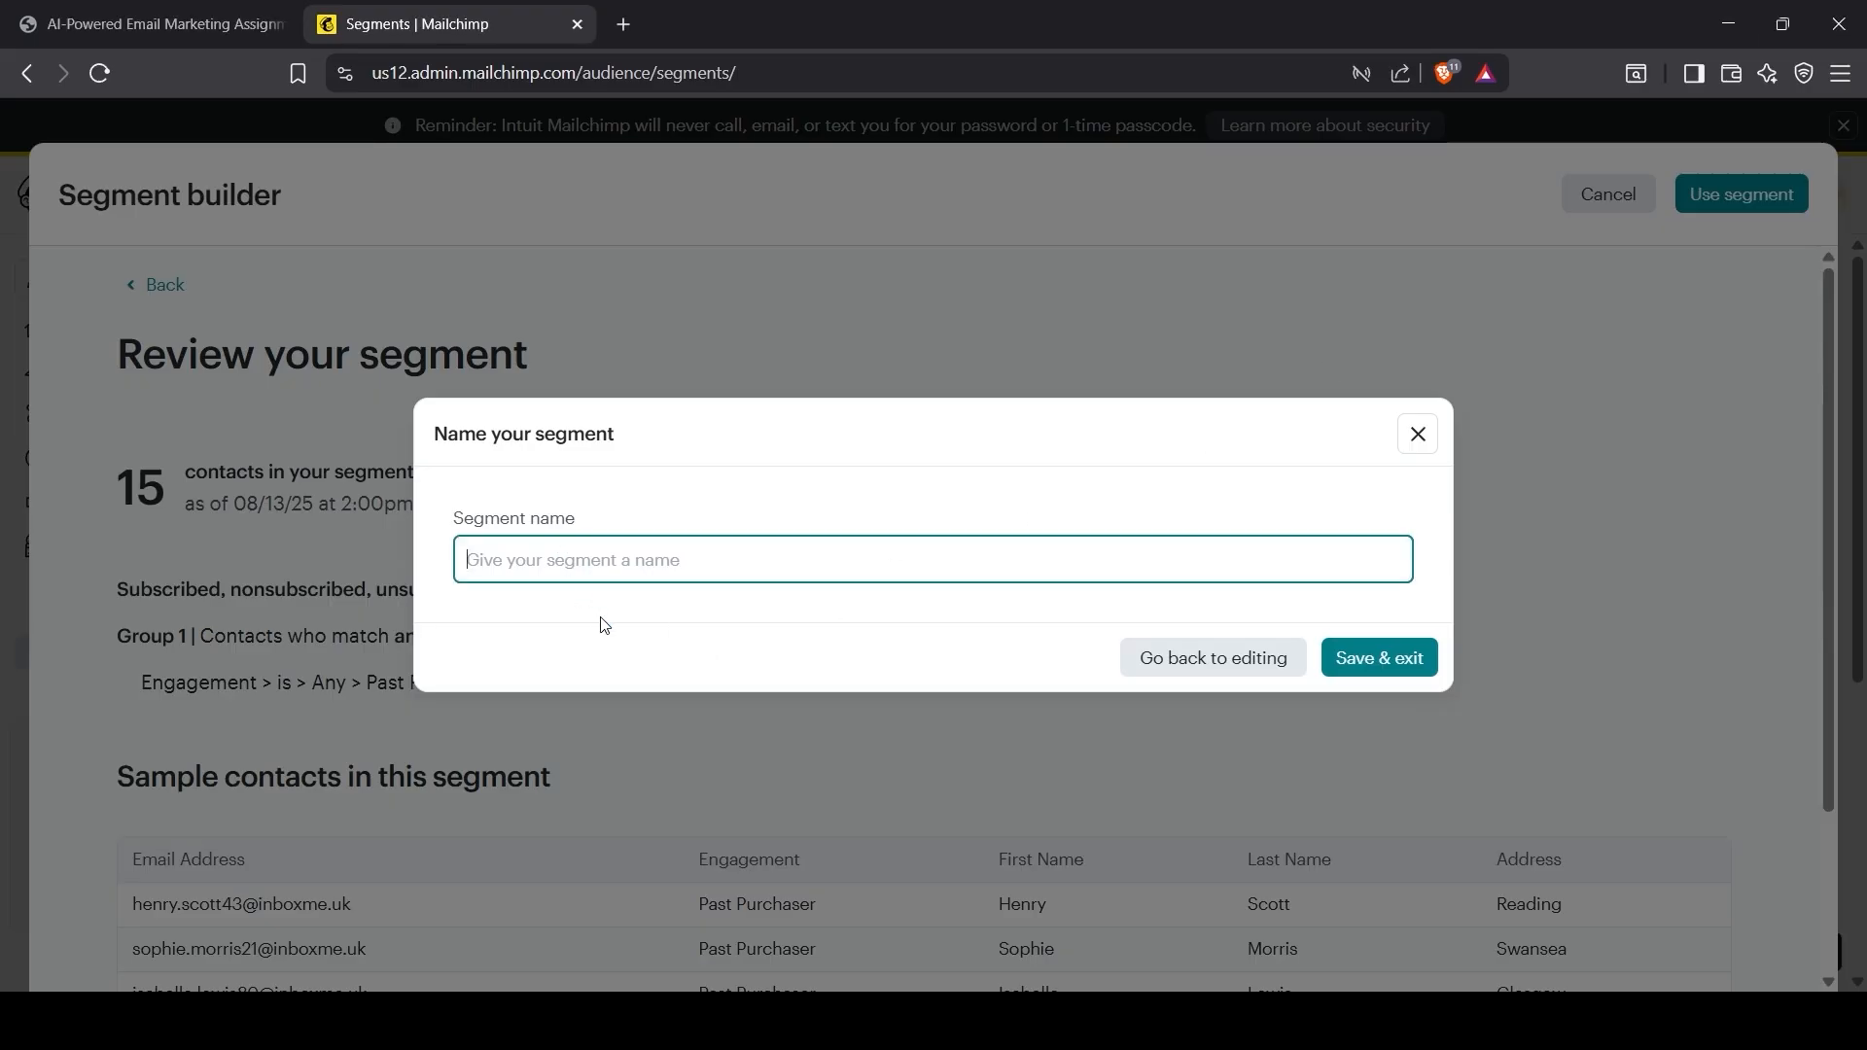
{"action": "type", "text": "Engagement is Past Purchaser"}
{"action": "left_click", "coordinate": [1377, 661]}
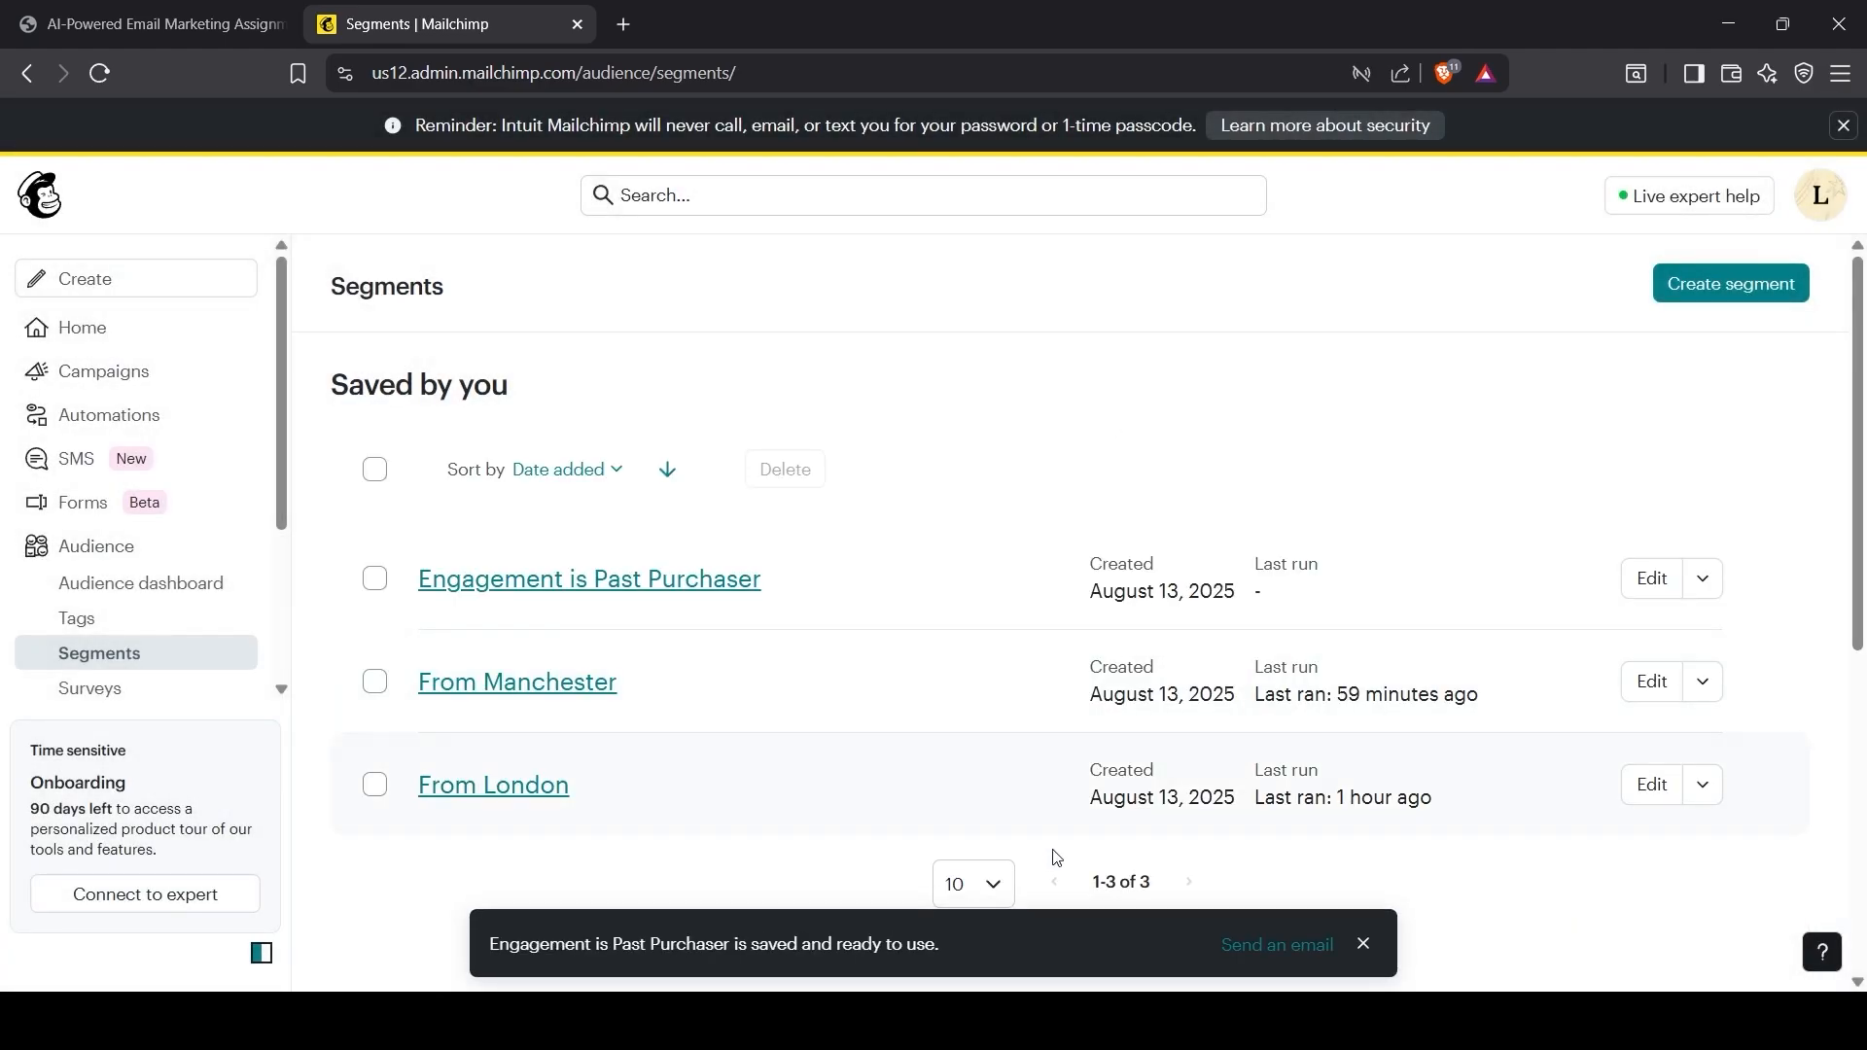
{"action": "left_click", "coordinate": [1359, 944]}
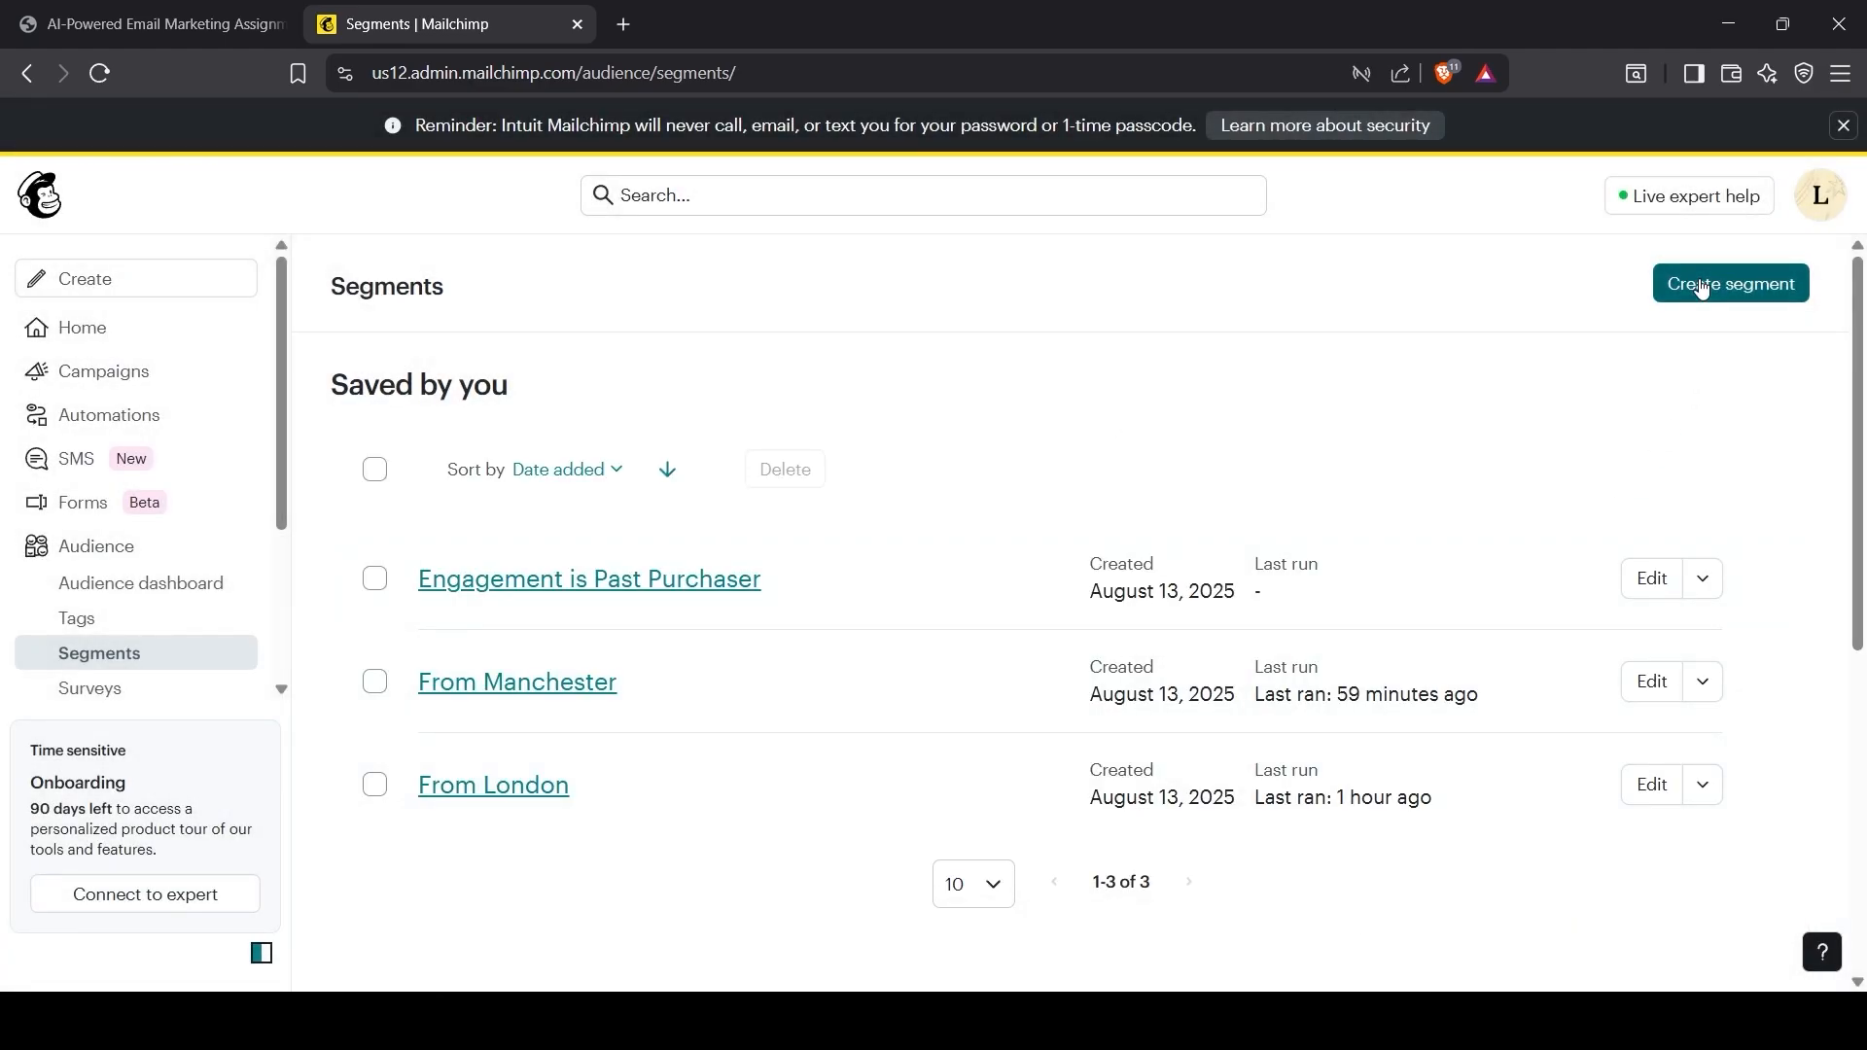
Step: Build another segment filtering Engagement is New Lead and review the matching contacts
{"action": "left_click", "coordinate": [1731, 283]}
{"action": "scroll", "coordinate": [331, 862], "scroll_direction": "down", "scroll_amount": 1}
{"action": "scroll", "coordinate": [331, 861], "scroll_direction": "down", "scroll_amount": 5}
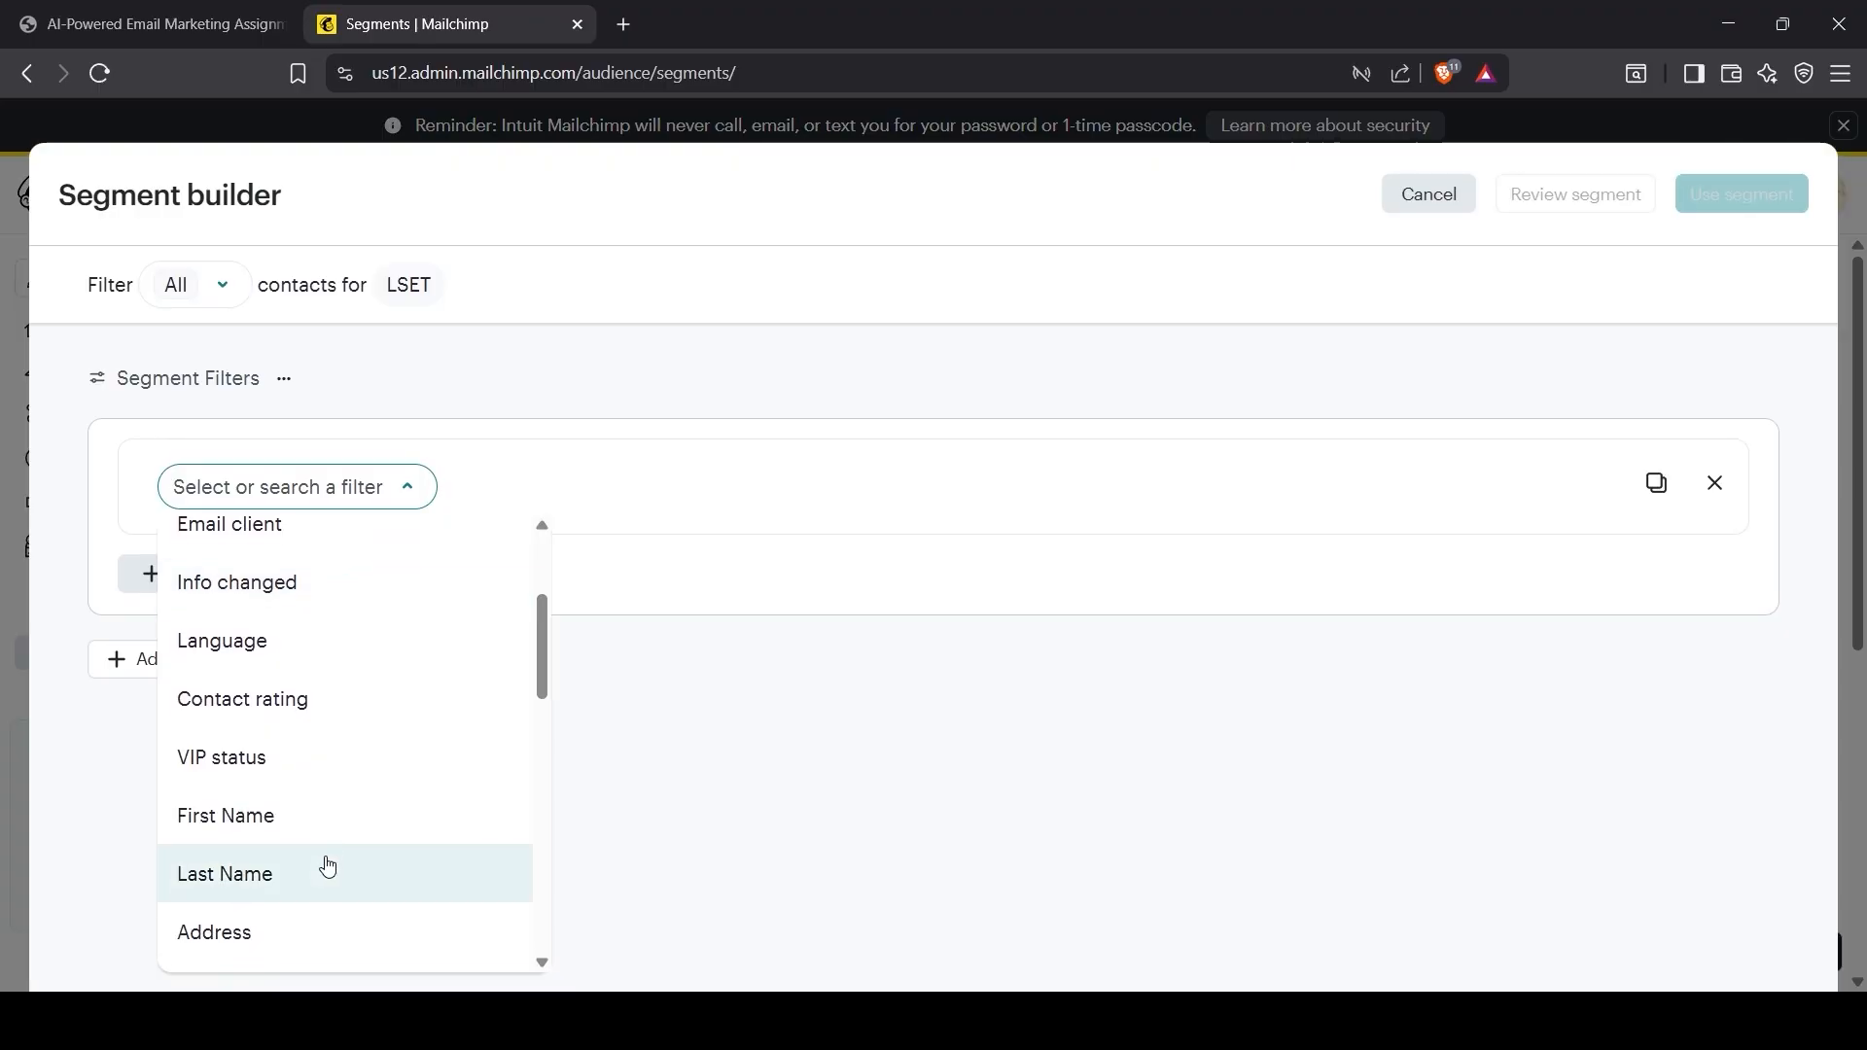
{"action": "left_click", "coordinate": [244, 808]}
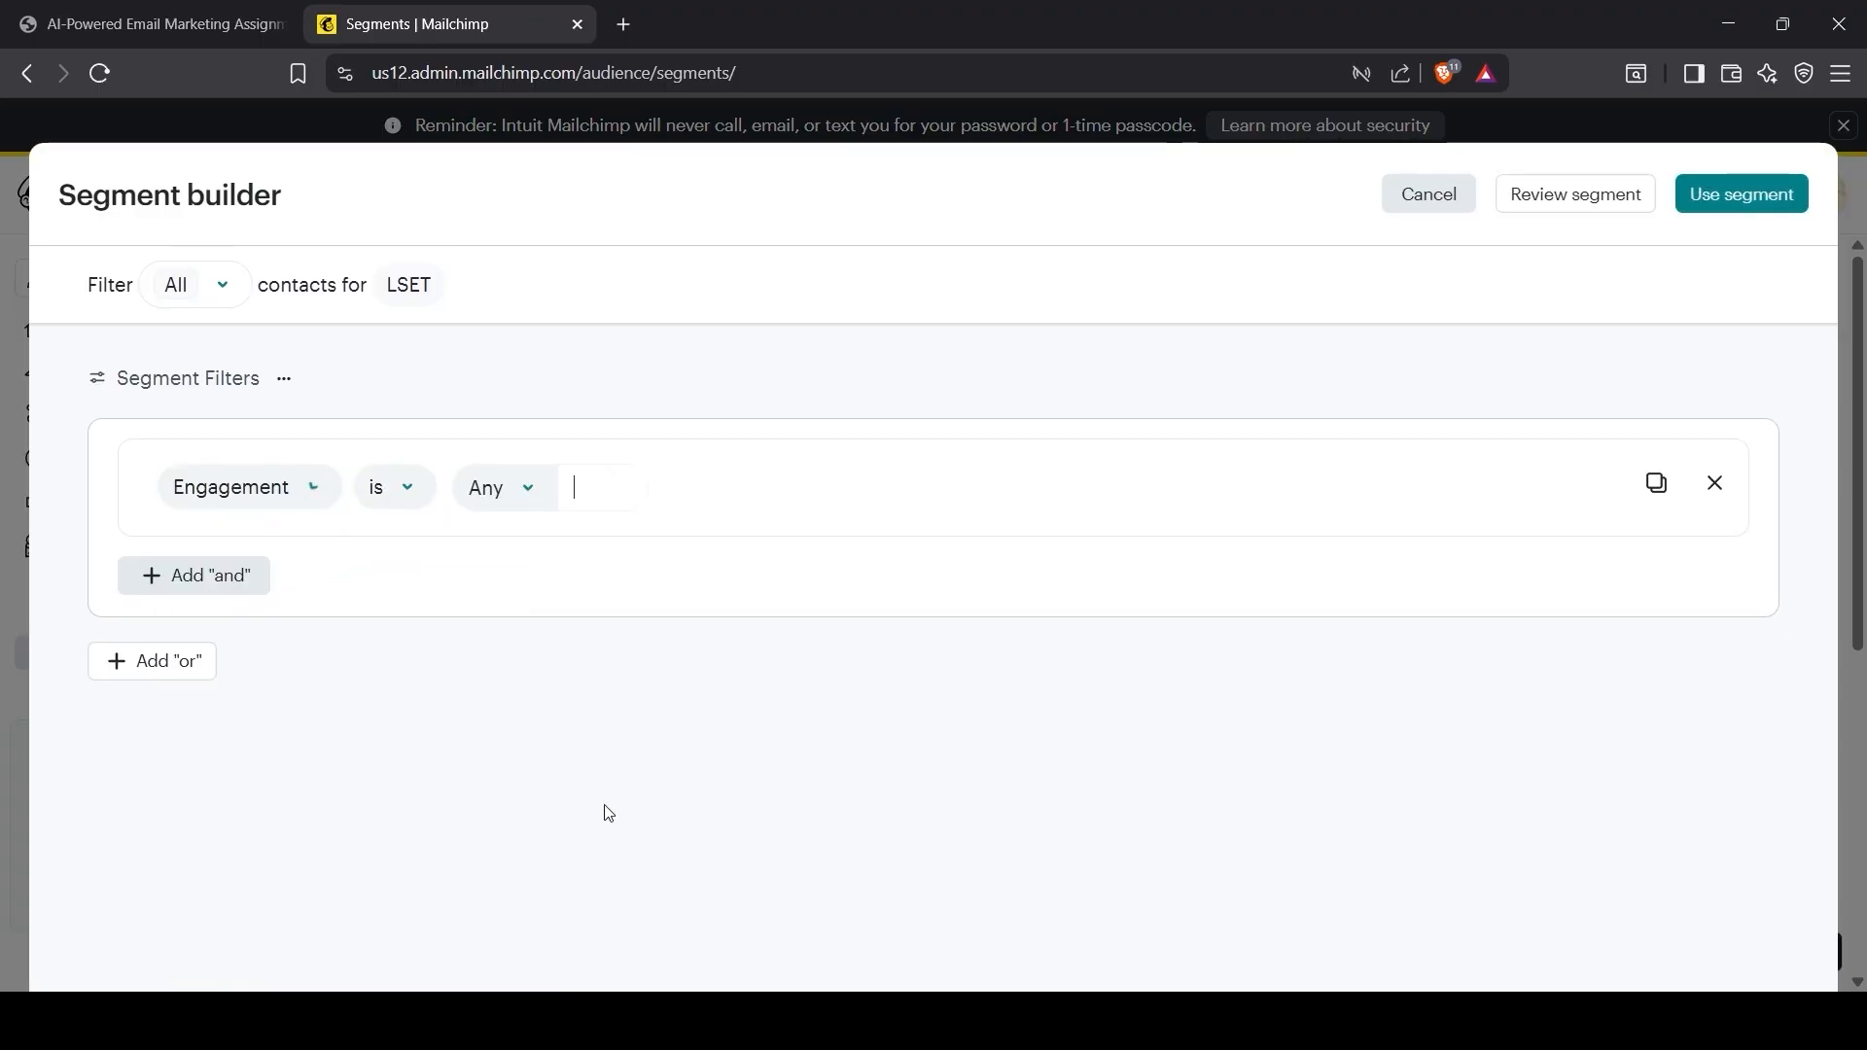
{"action": "type", "text": "New Lead"}
{"action": "key", "text": "Return"}
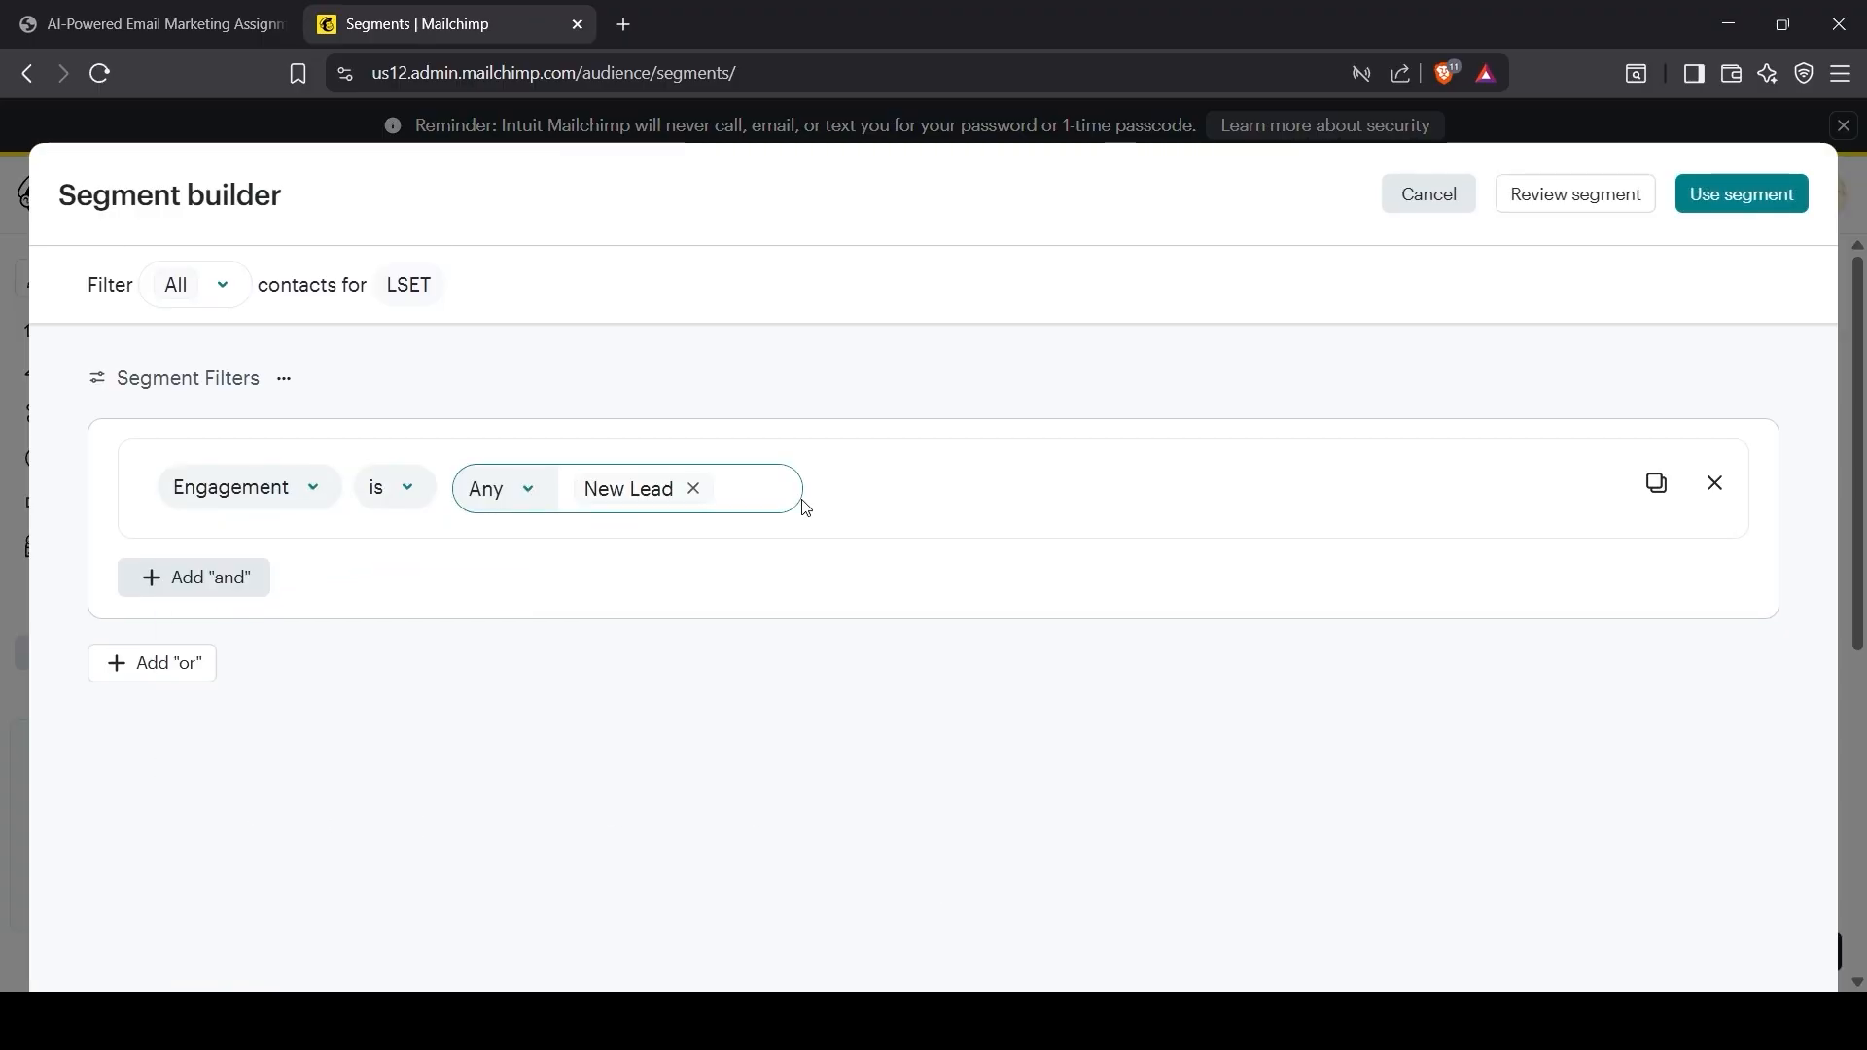
{"action": "left_click", "coordinate": [1588, 198]}
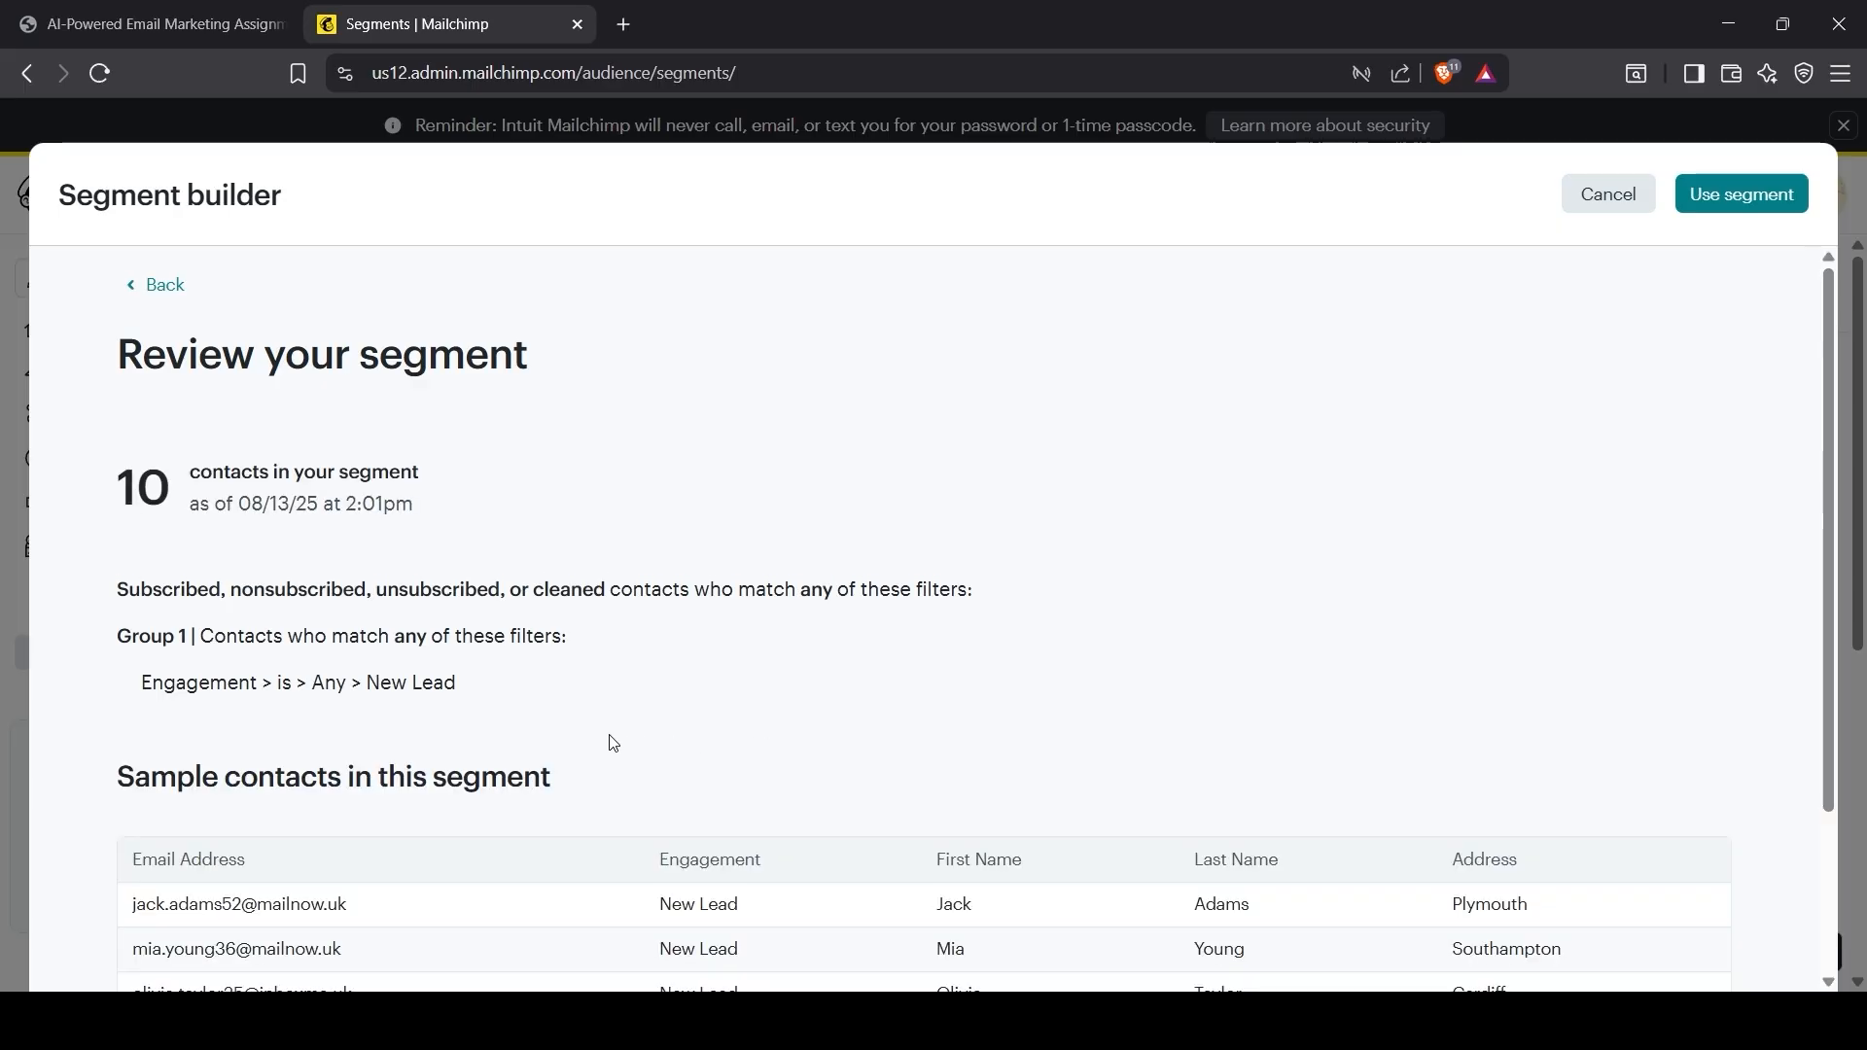
{"action": "scroll", "coordinate": [376, 791], "scroll_direction": "down", "scroll_amount": 2}
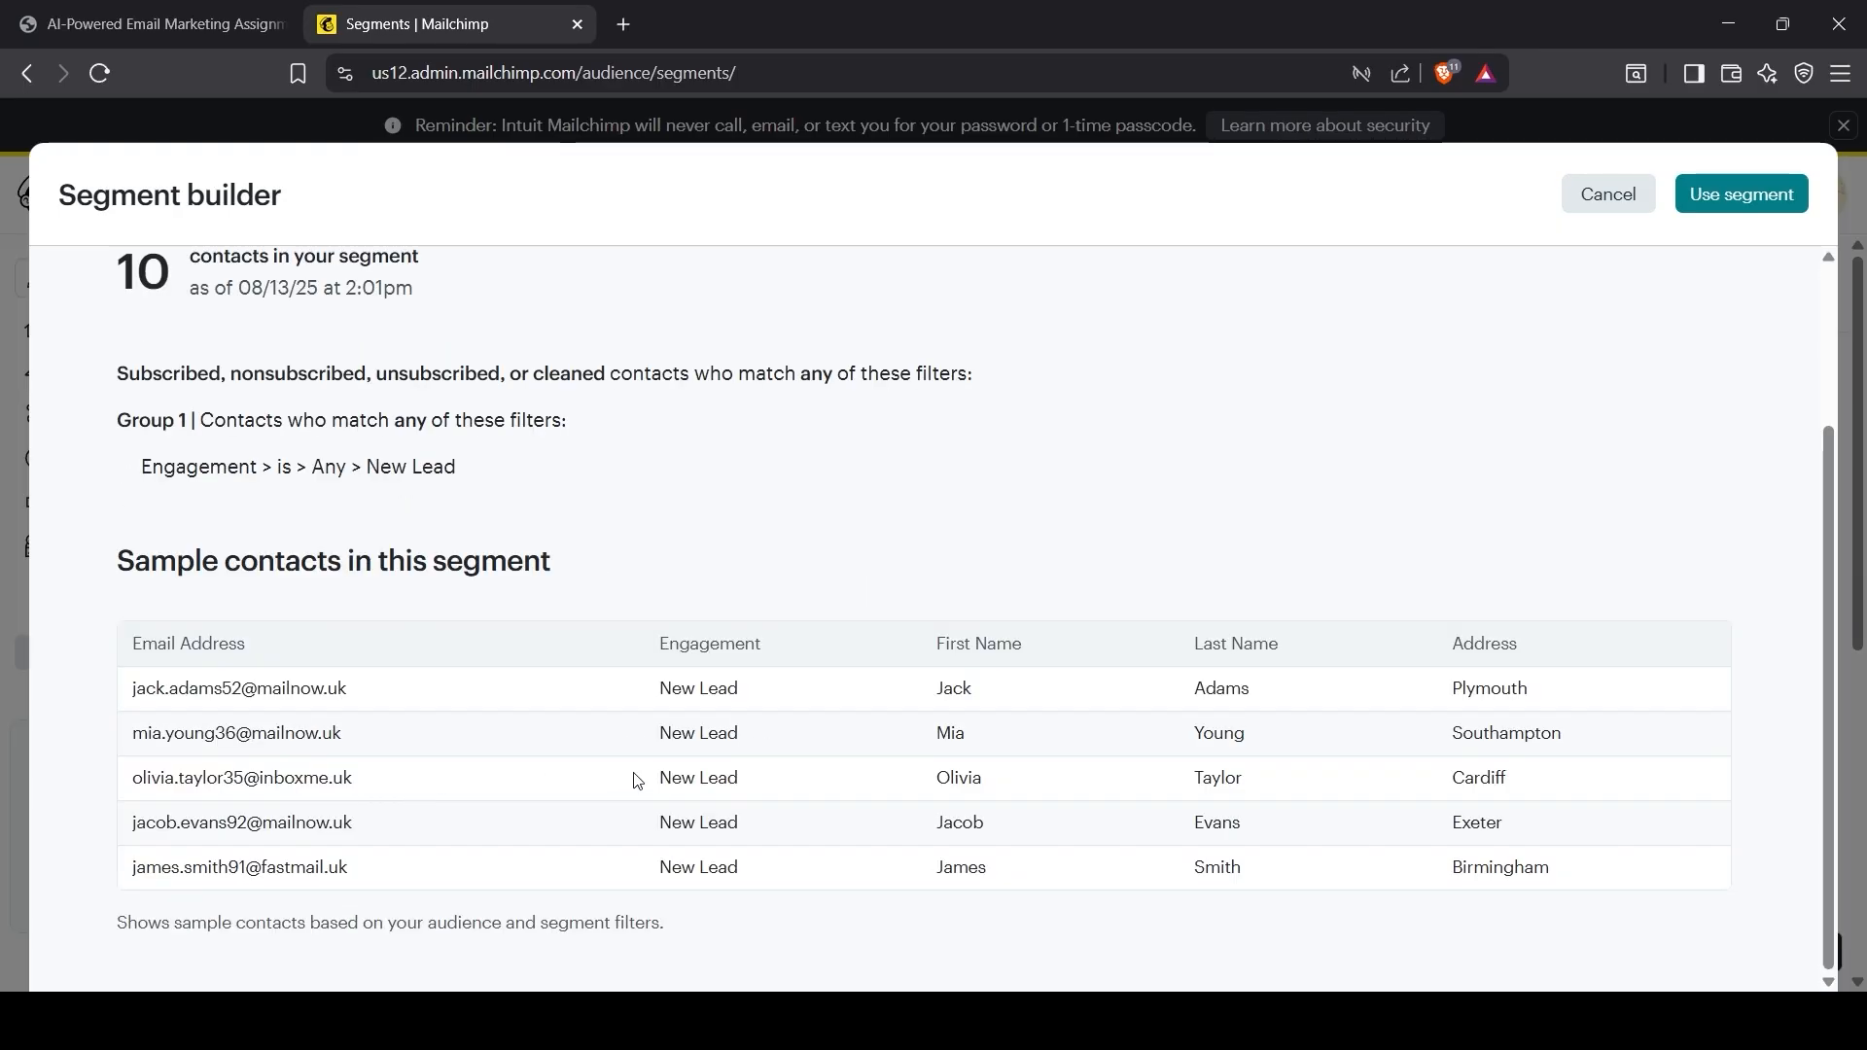
Step: Name the segment 'Engagement is New Lead' and save it
{"action": "left_click", "coordinate": [1707, 195]}
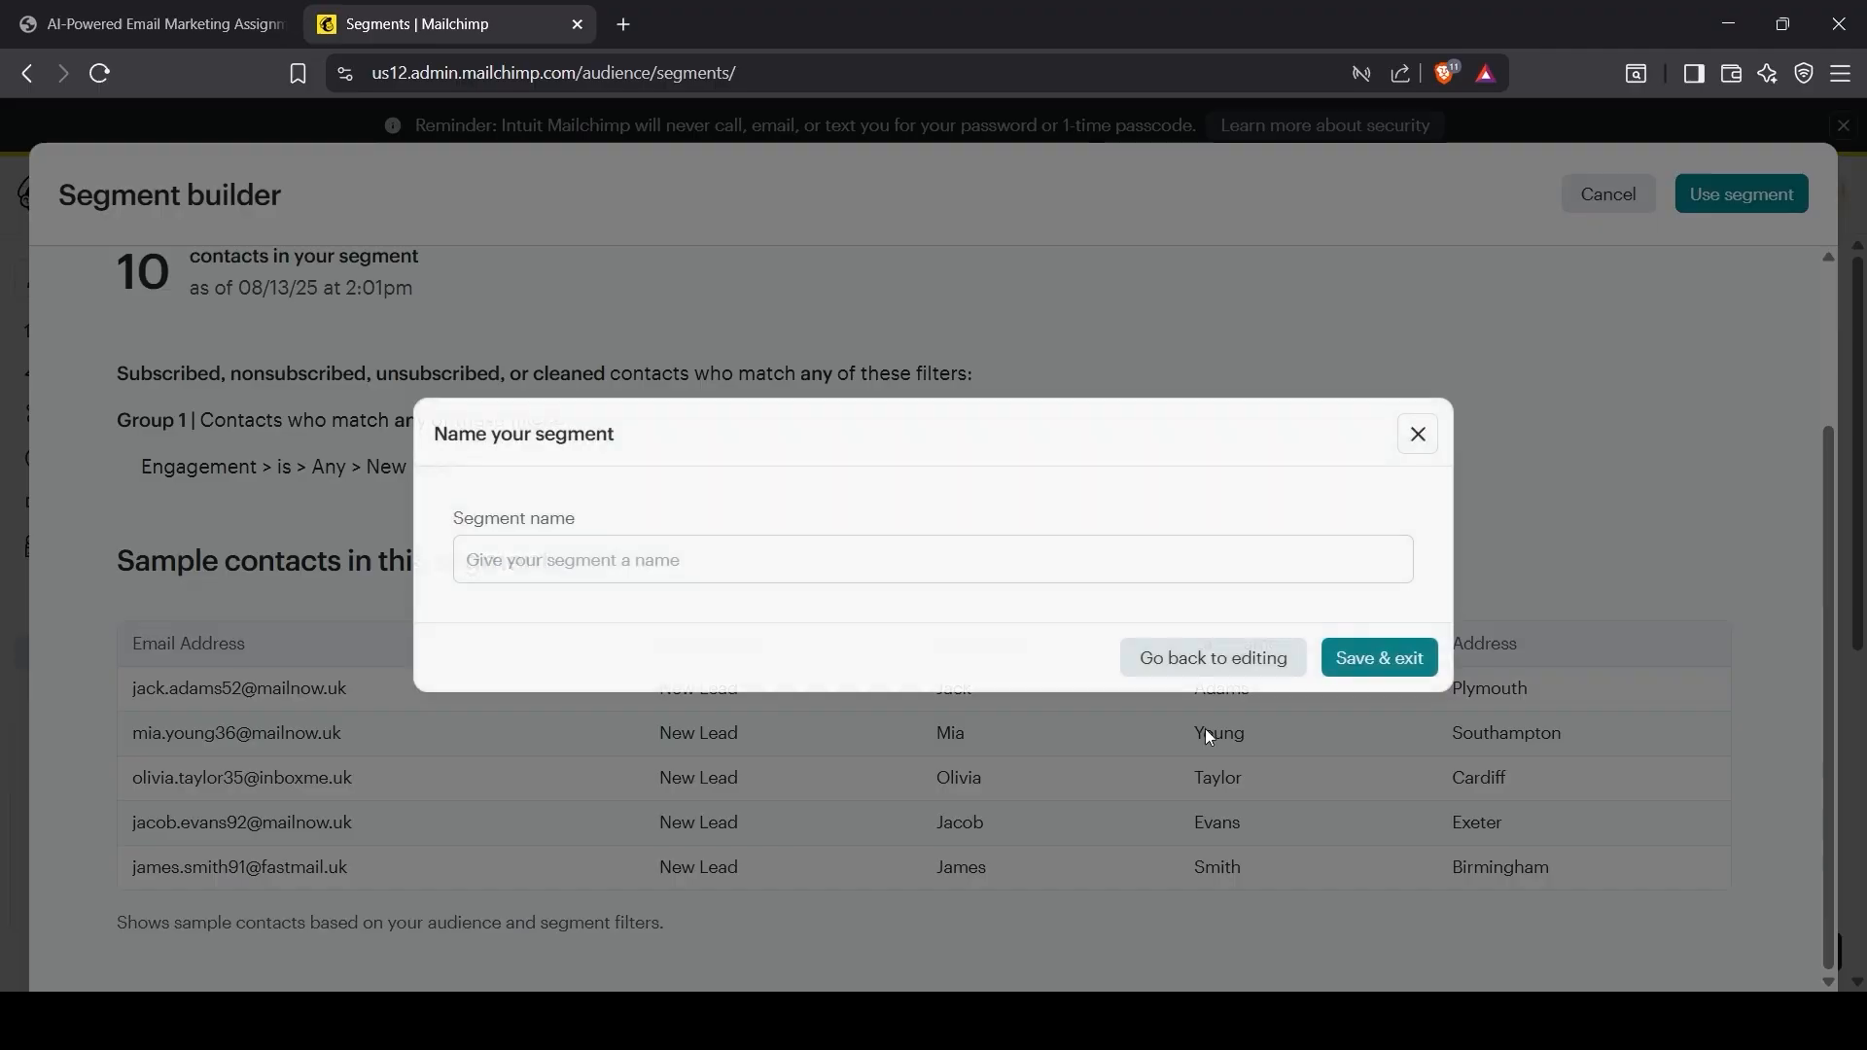
{"action": "type", "text": "Engagement is New Lead"}
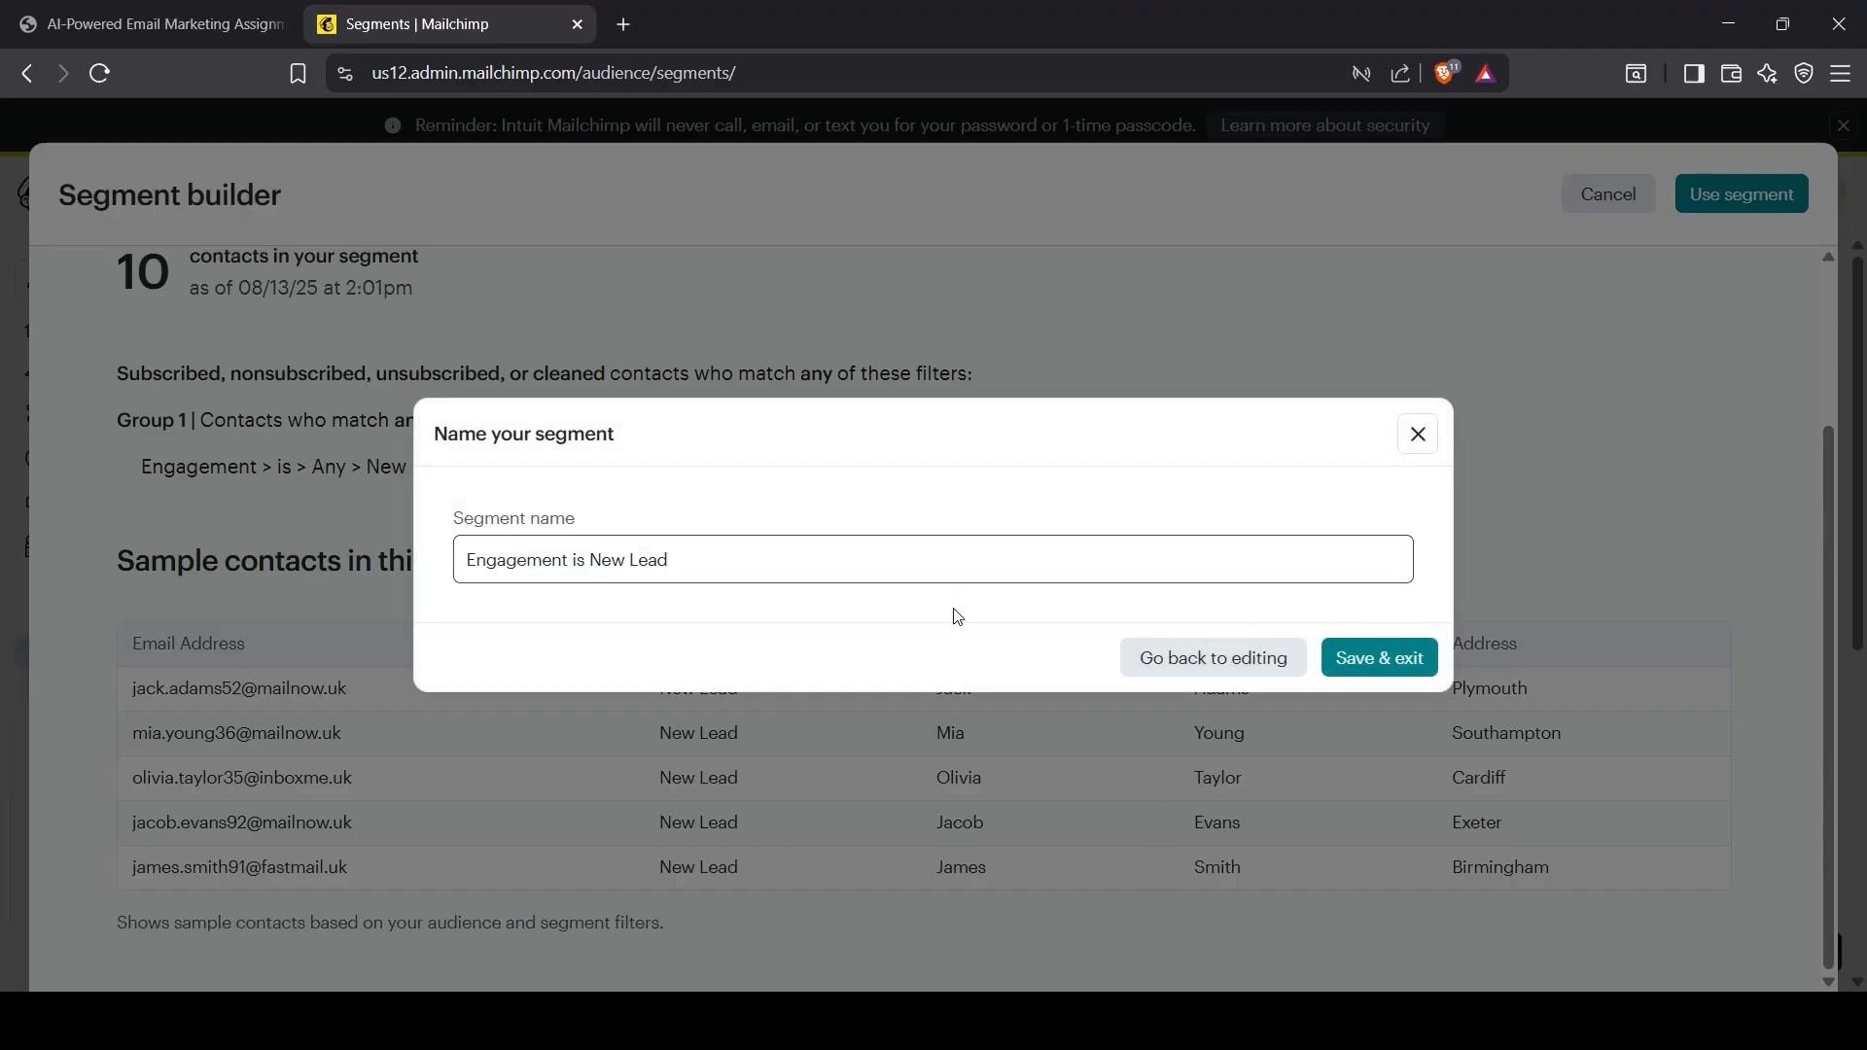
{"action": "left_click", "coordinate": [1376, 660]}
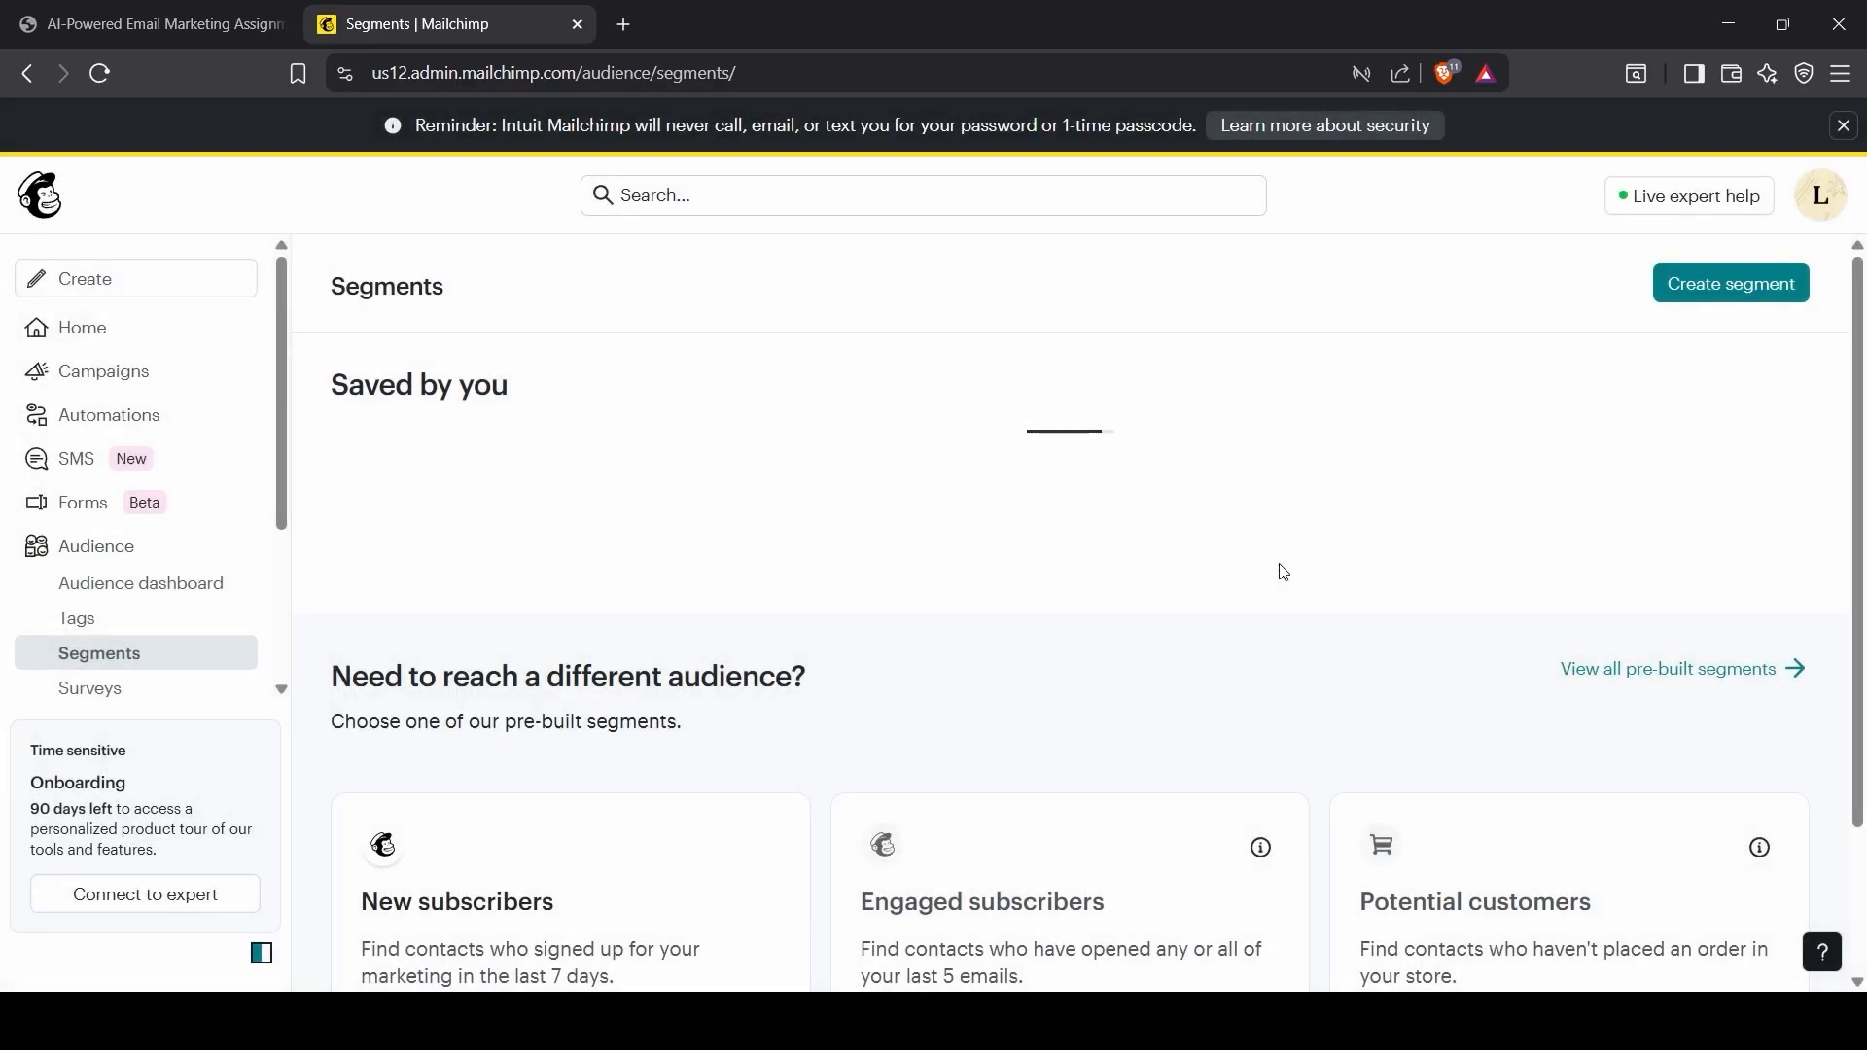
{"action": "scroll", "coordinate": [829, 810], "scroll_direction": "down", "scroll_amount": 5}
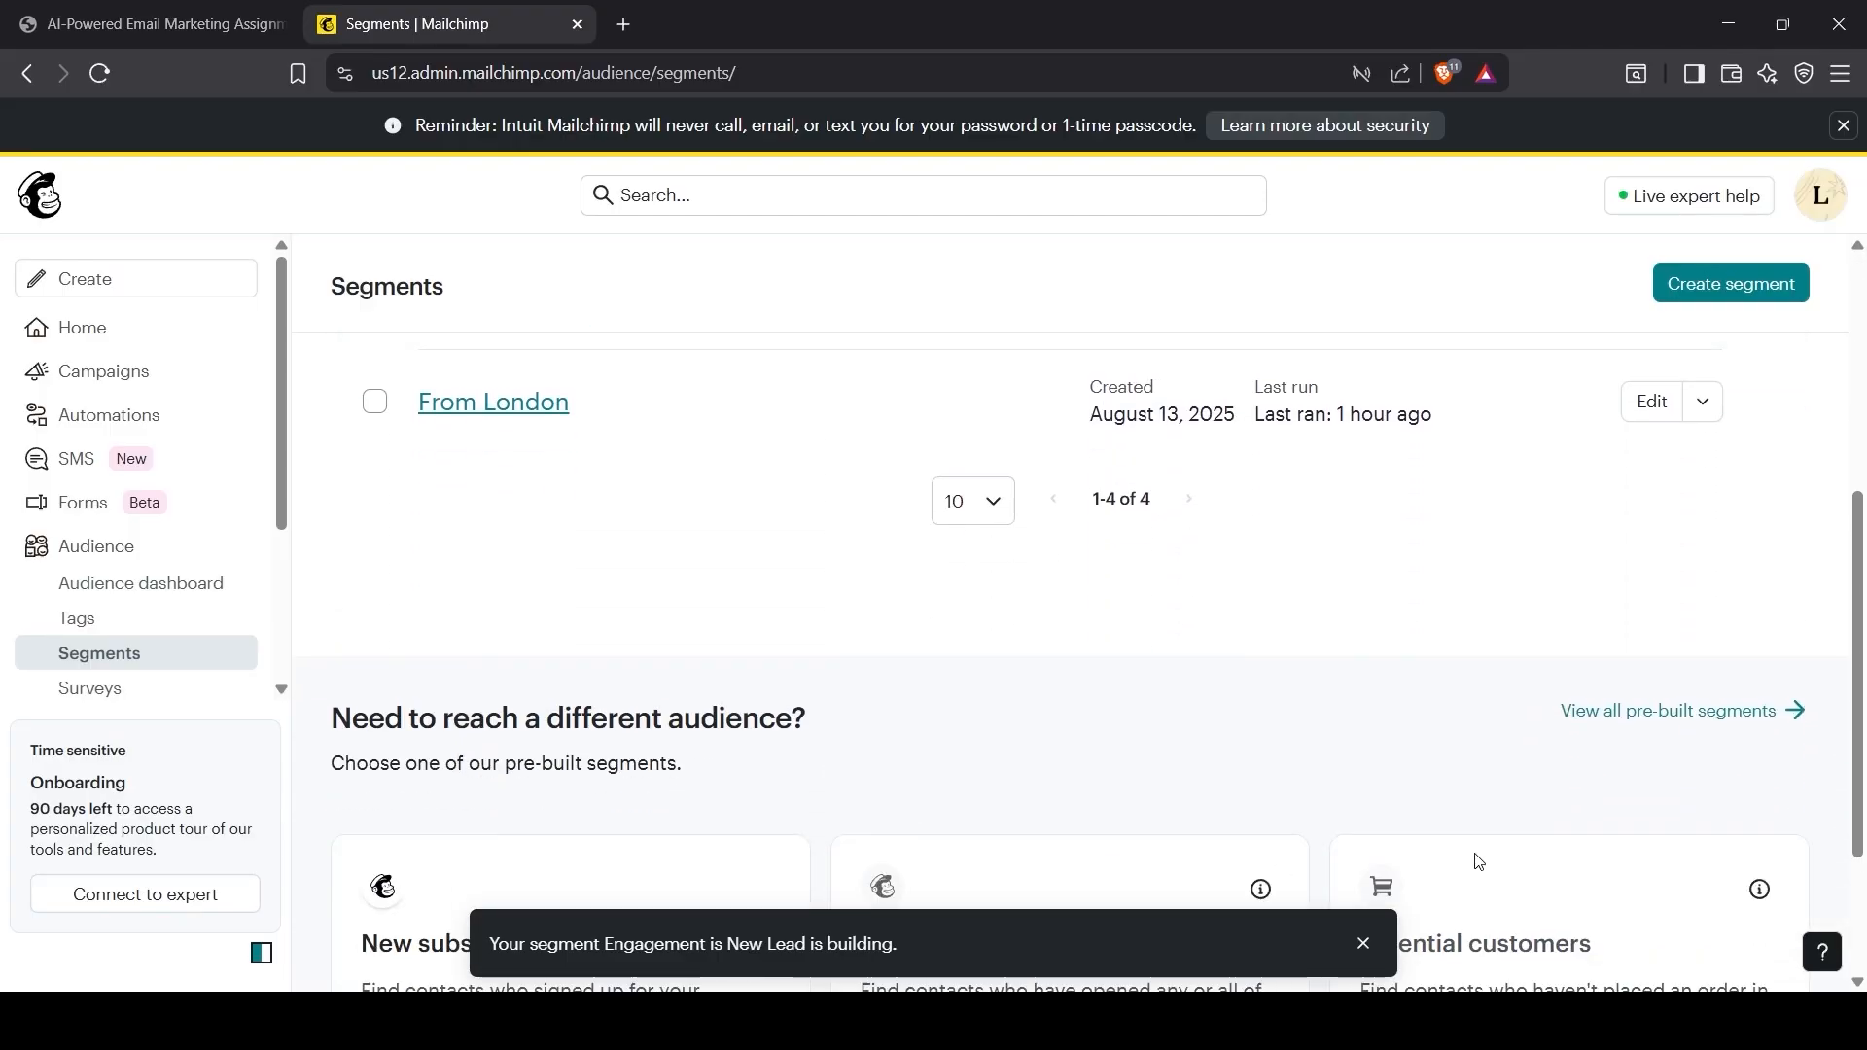
{"action": "left_click", "coordinate": [1362, 944]}
{"action": "scroll", "coordinate": [833, 750], "scroll_direction": "up", "scroll_amount": 5}
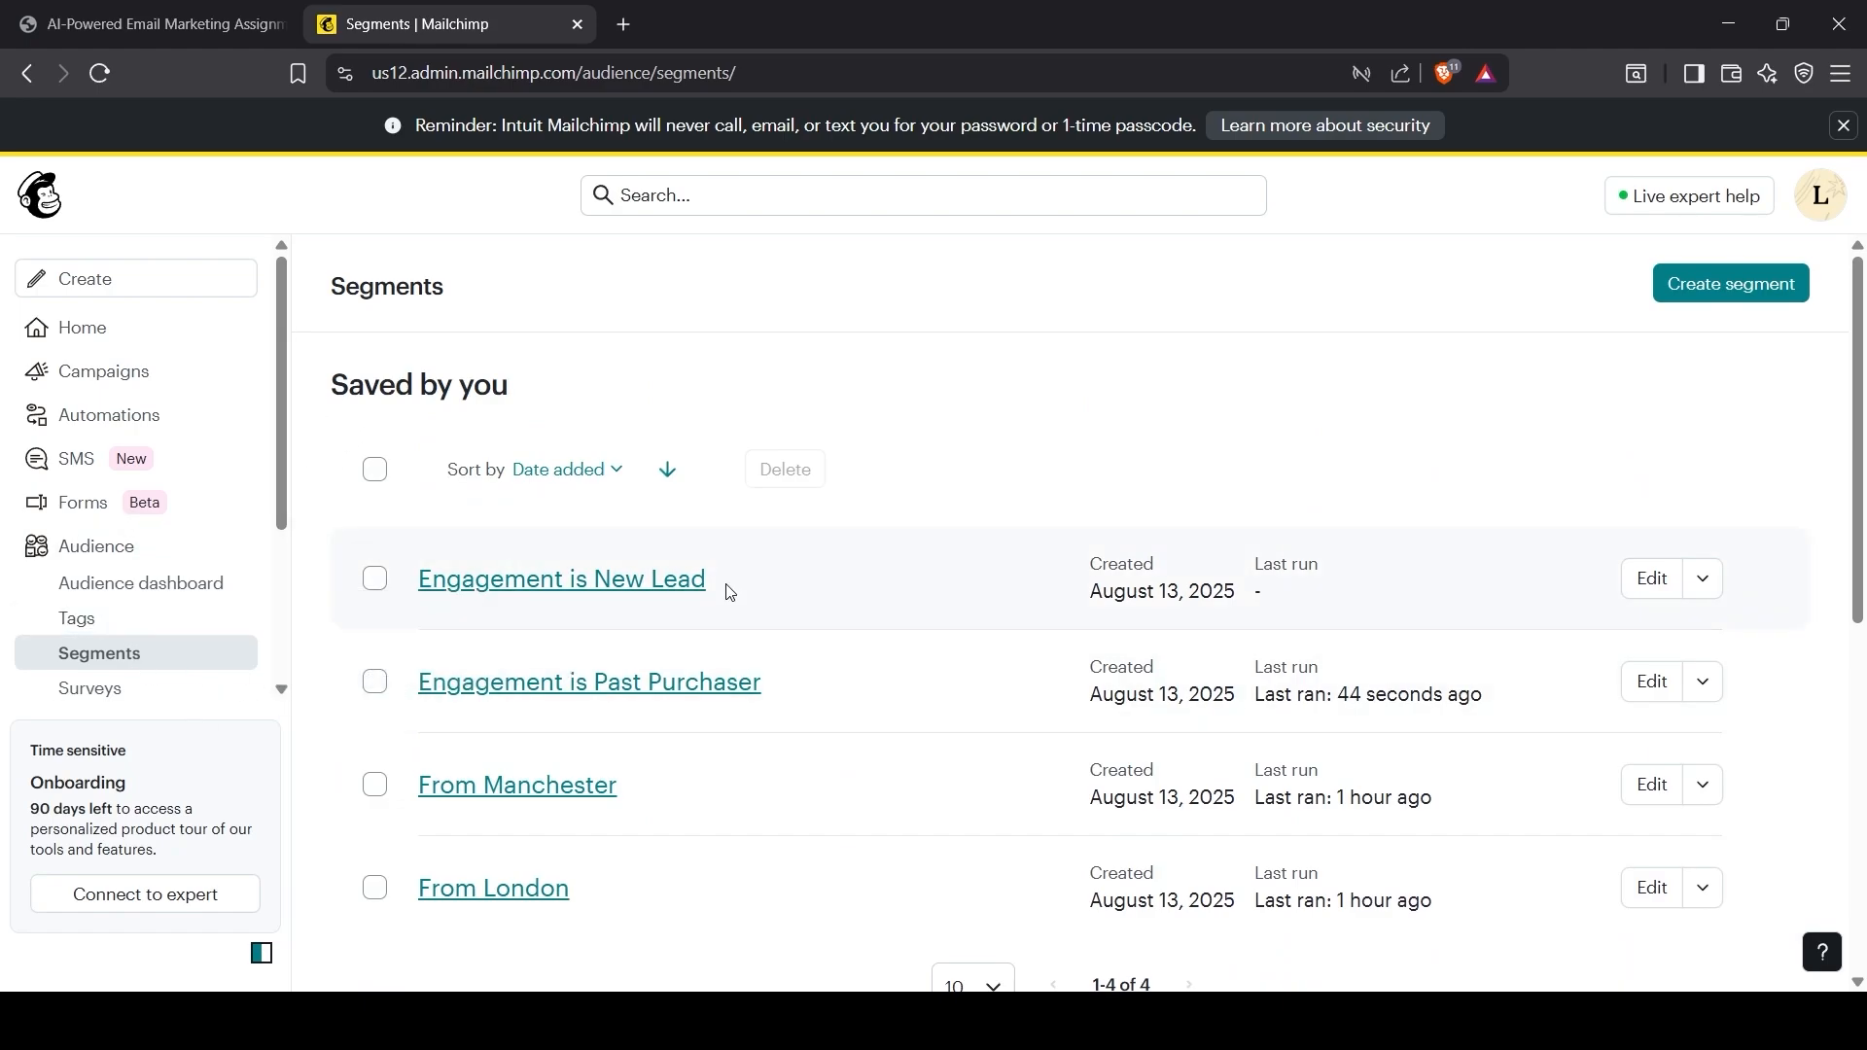
Step: View the audience contacts filtered by the Engagement is Past Purchaser segment
{"action": "left_click", "coordinate": [64, 560]}
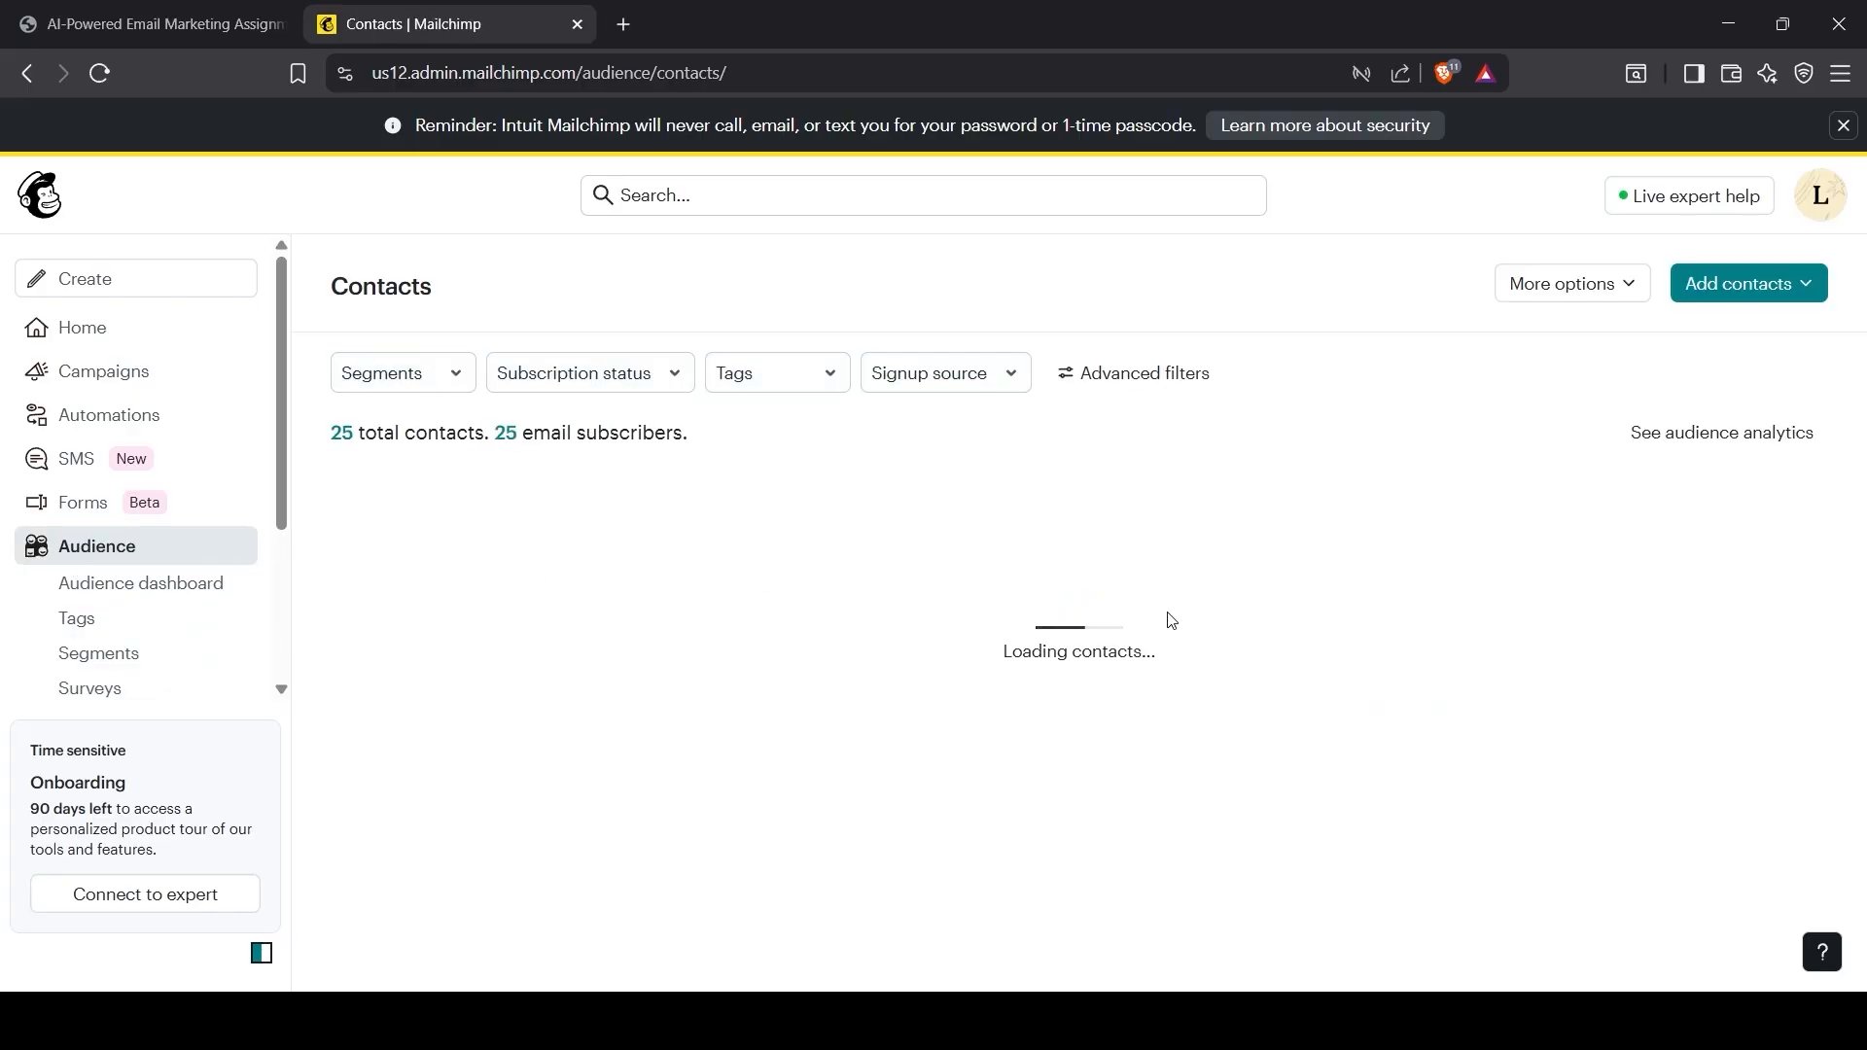
{"action": "left_click", "coordinate": [435, 378]}
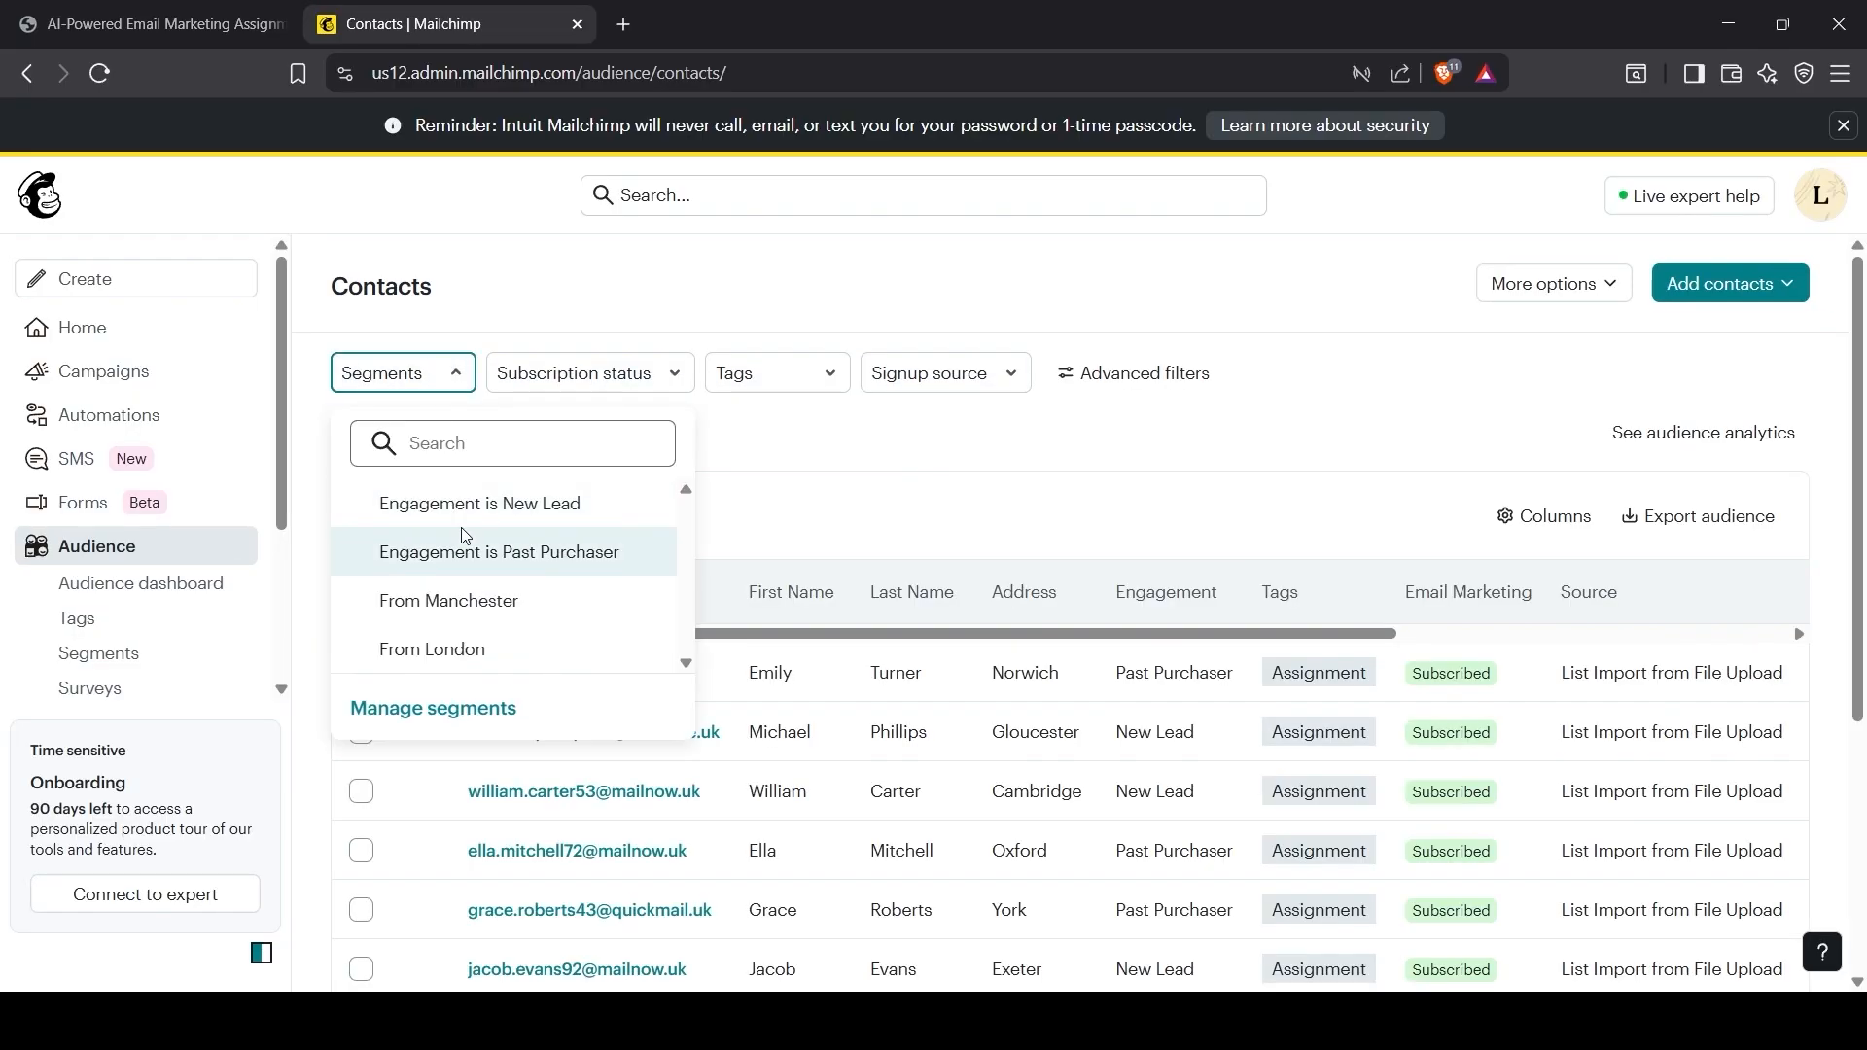
{"action": "left_click", "coordinate": [499, 564]}
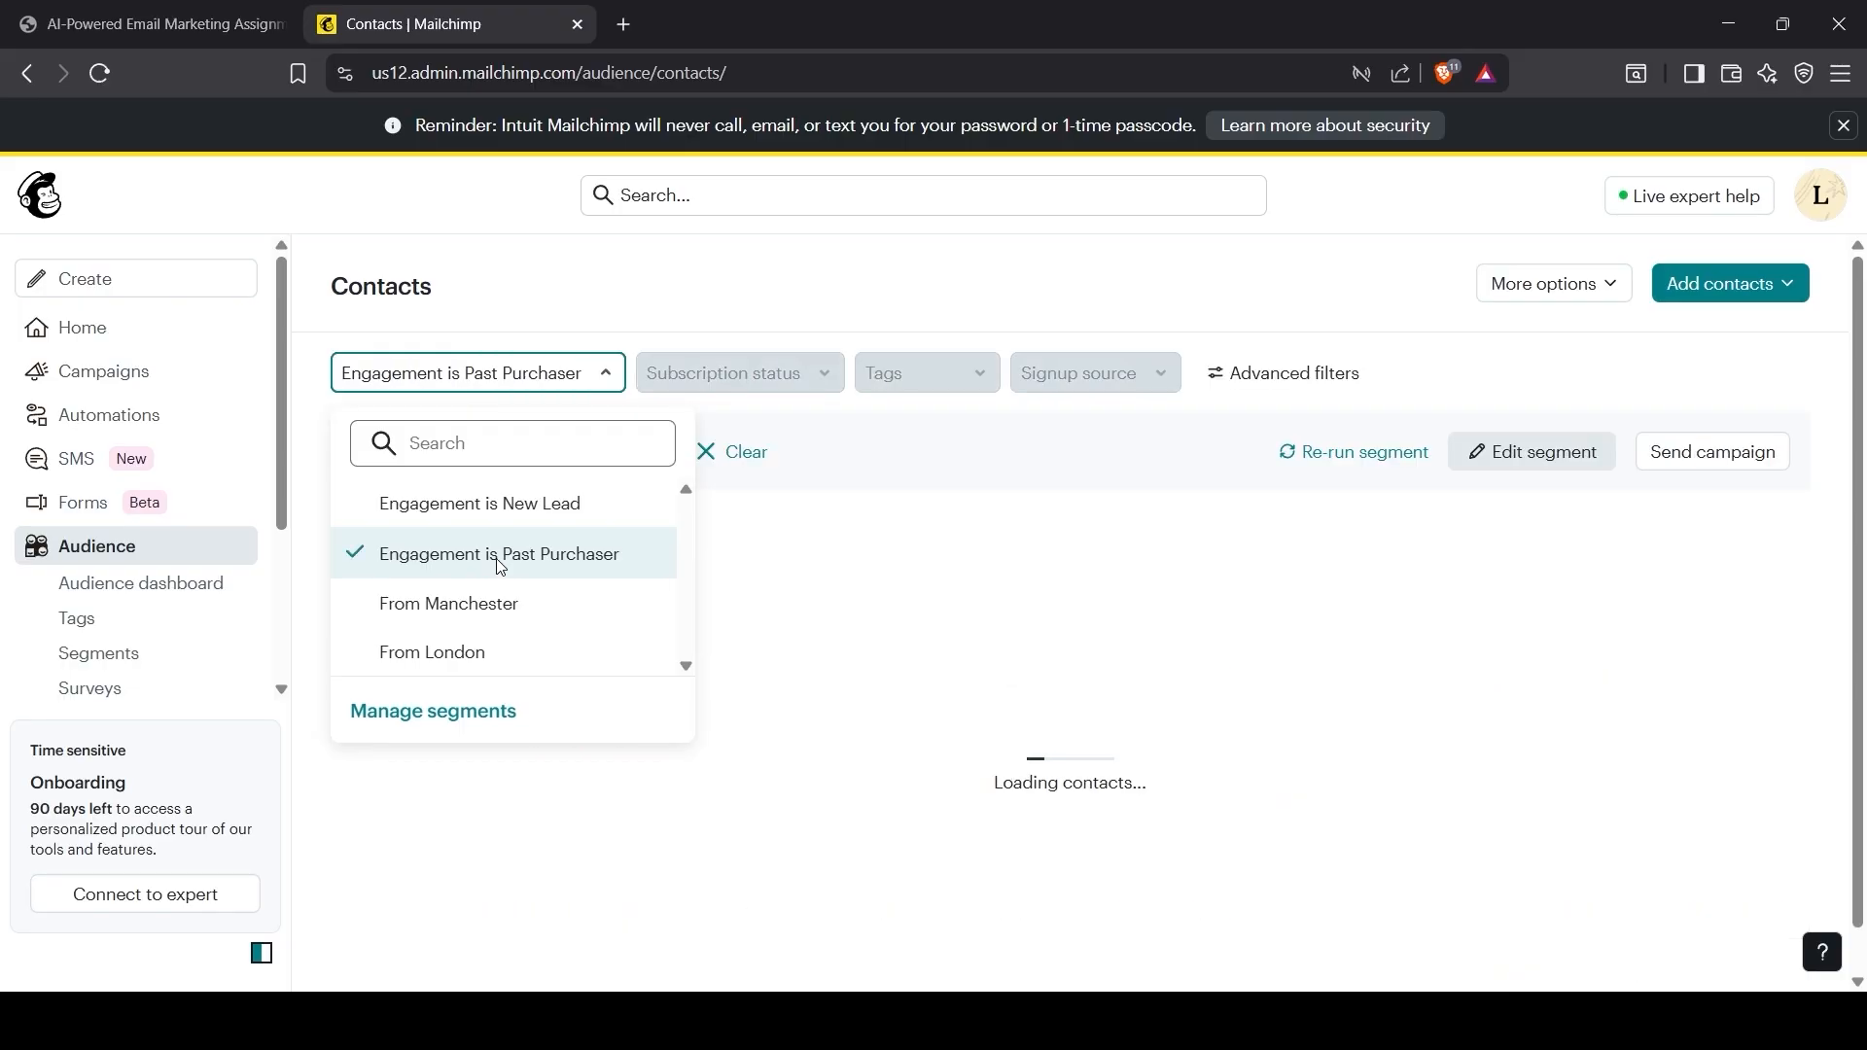
{"action": "left_click", "coordinate": [893, 529]}
{"action": "scroll", "coordinate": [804, 896], "scroll_direction": "down", "scroll_amount": 5}
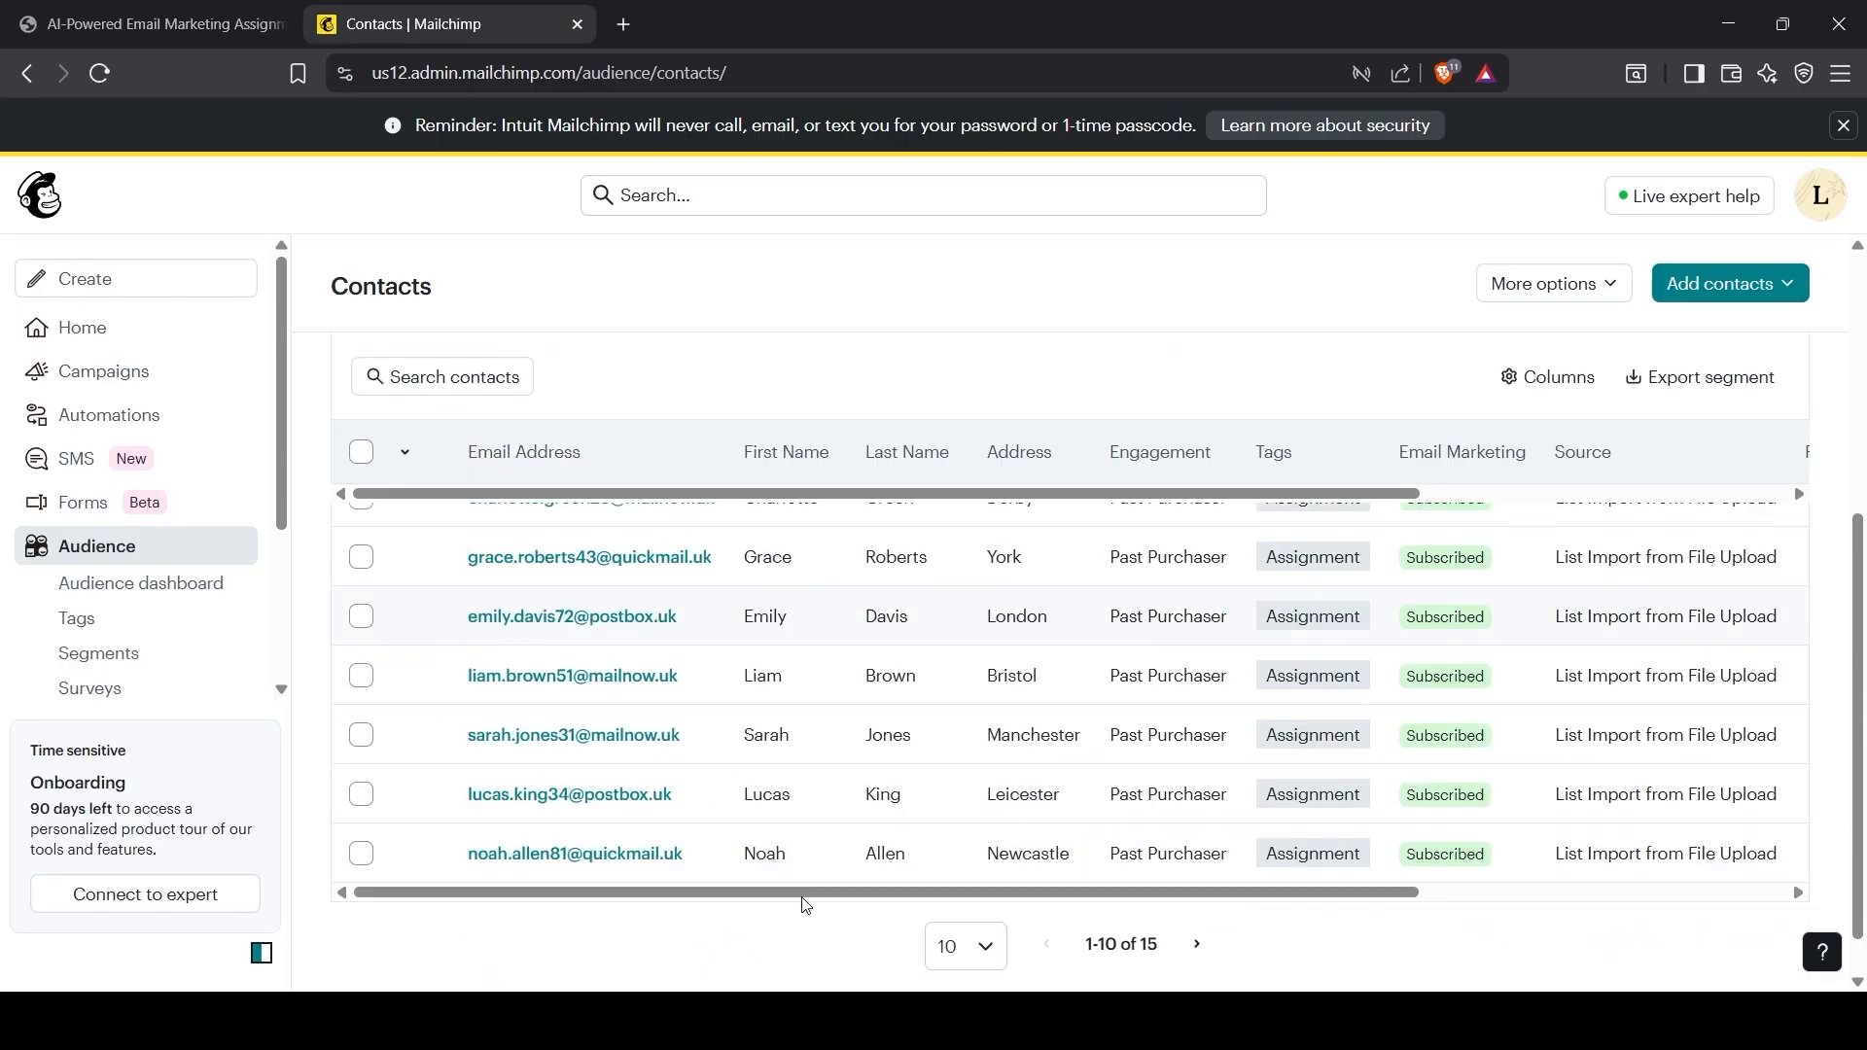
{"action": "scroll", "coordinate": [804, 895], "scroll_direction": "up", "scroll_amount": 5}
{"action": "scroll", "coordinate": [803, 895], "scroll_direction": "down", "scroll_amount": 5}
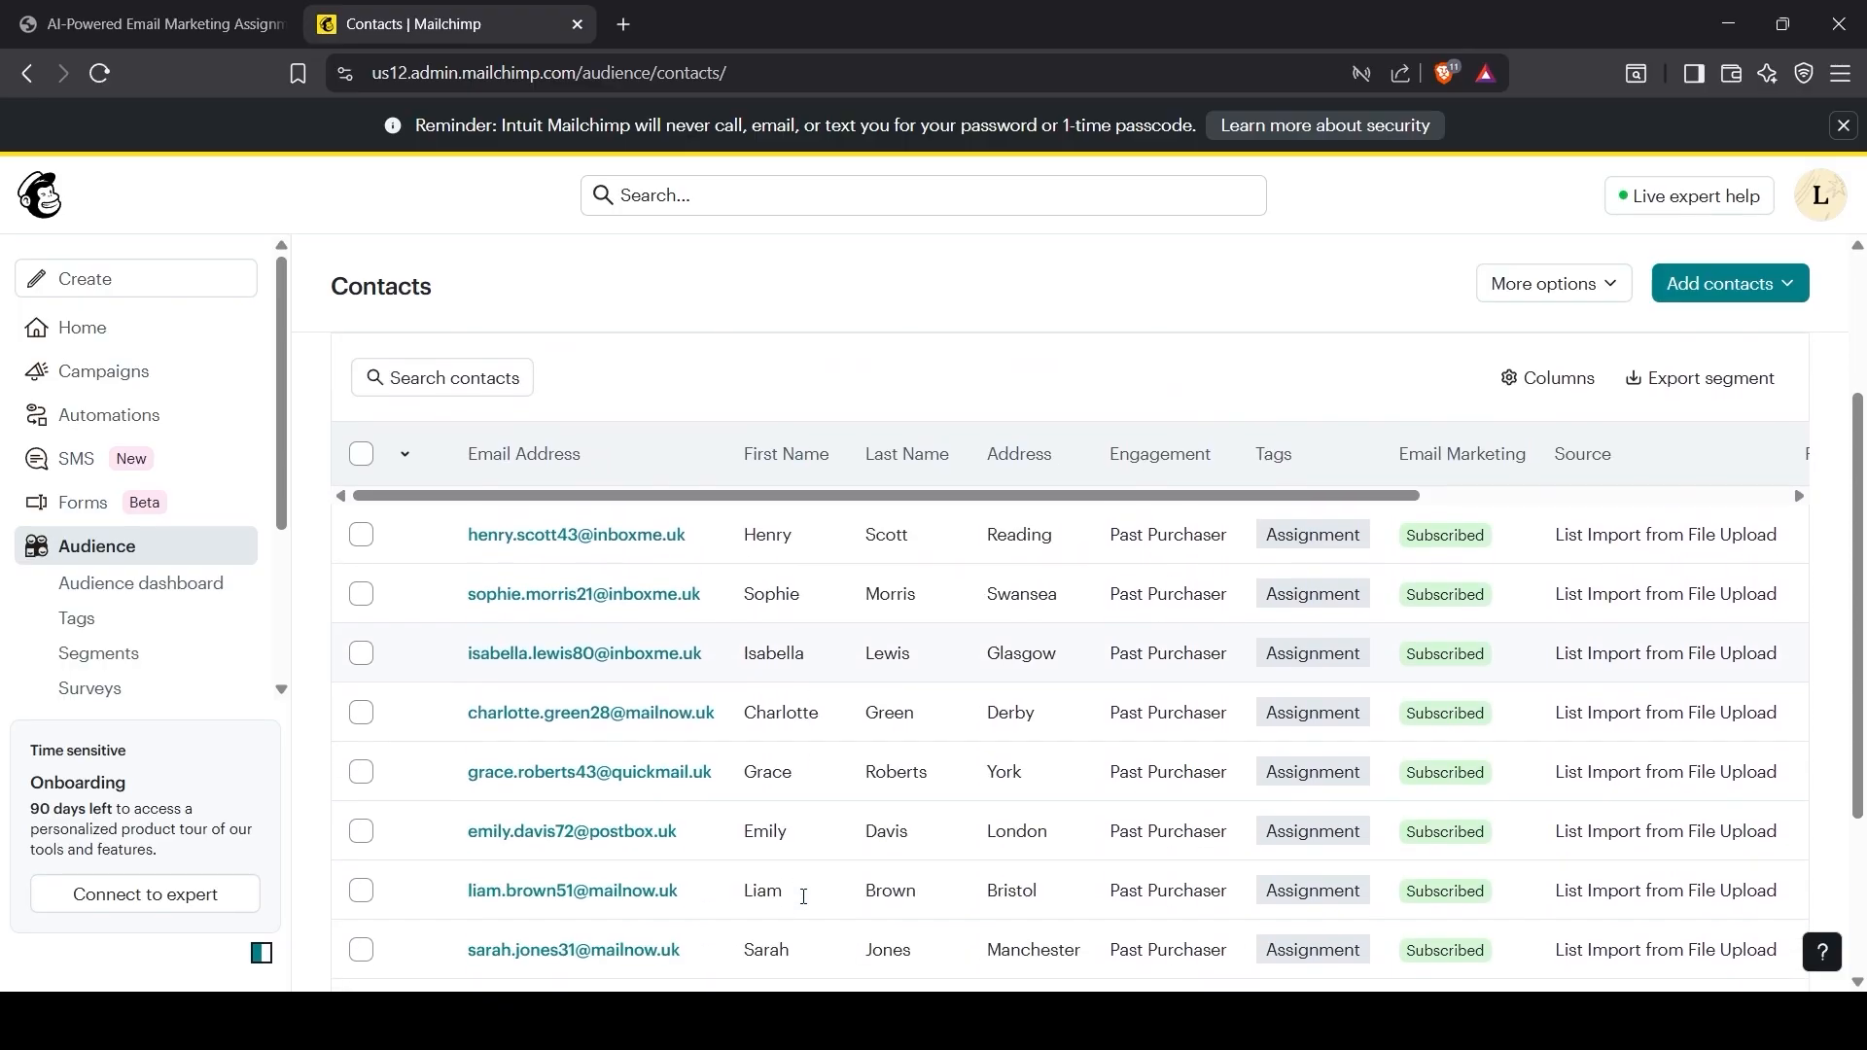
{"action": "scroll", "coordinate": [577, 607], "scroll_direction": "up", "scroll_amount": 5}
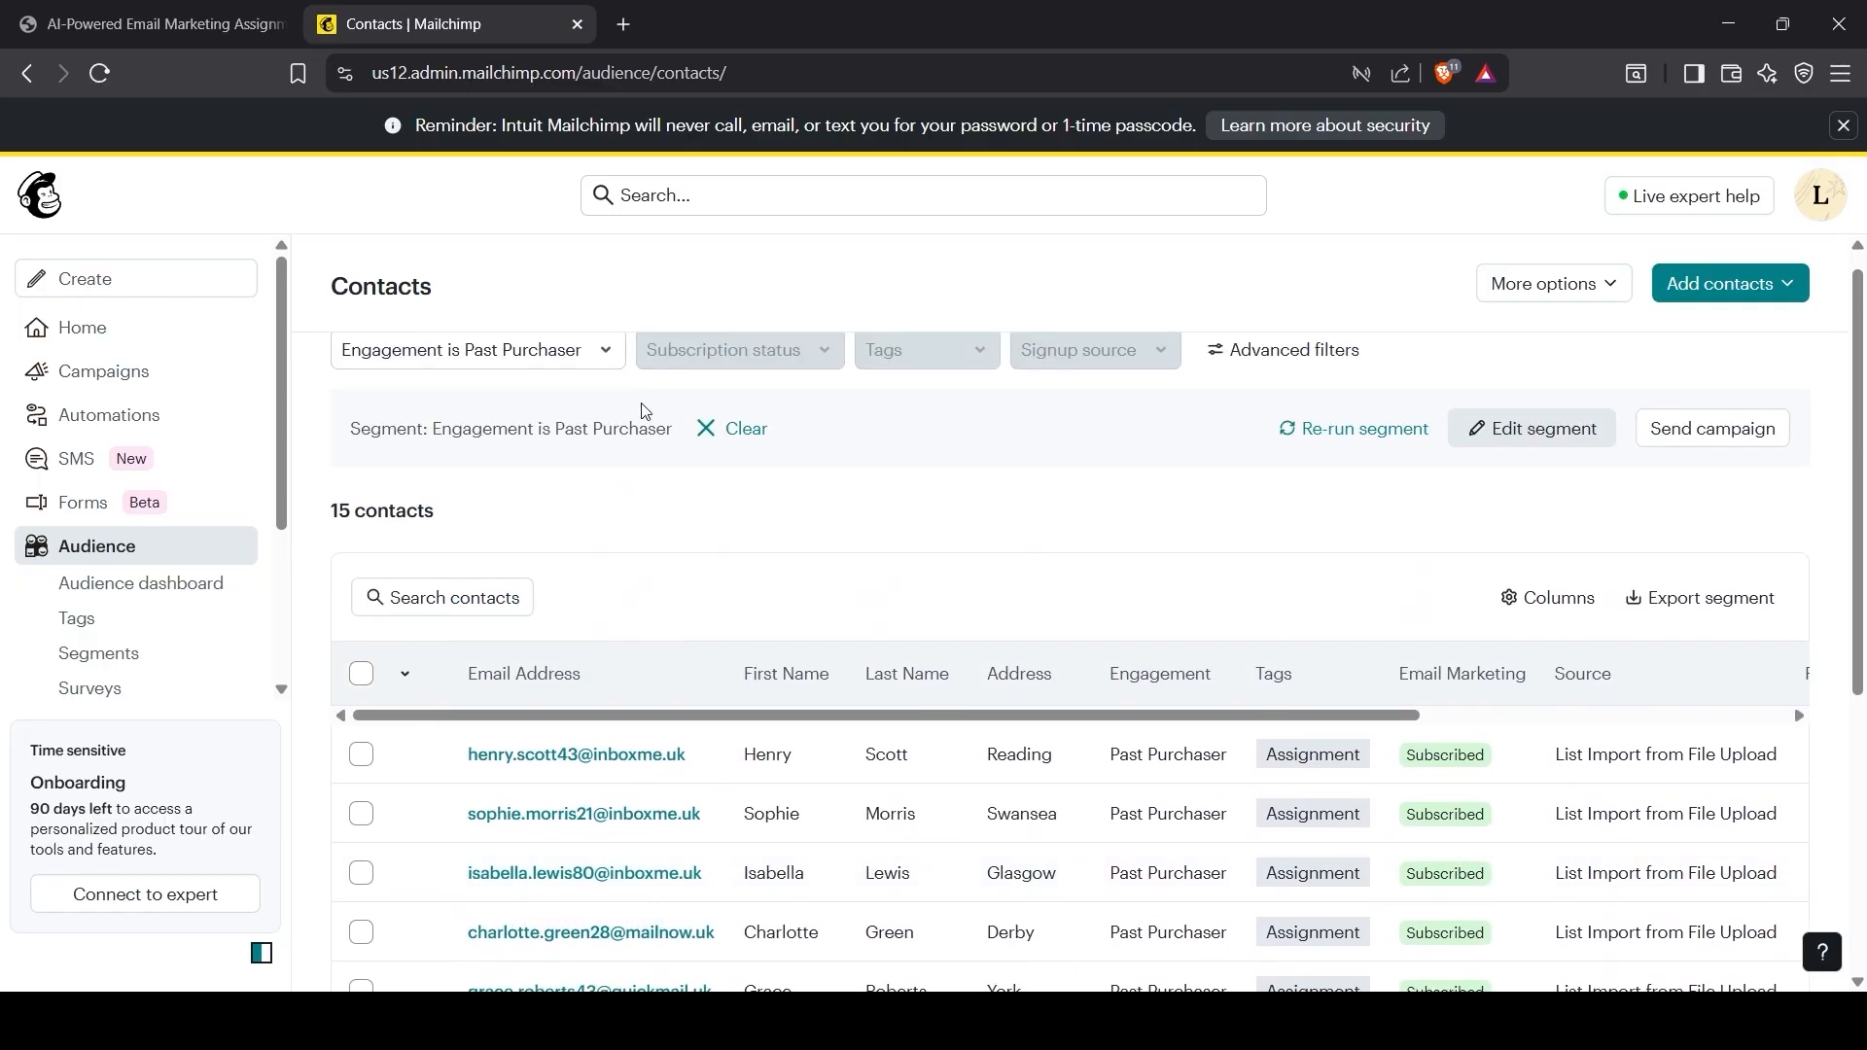
Step: Check the From Manchester, From London and New Lead segments, then clear the filter
{"action": "left_click", "coordinate": [607, 352]}
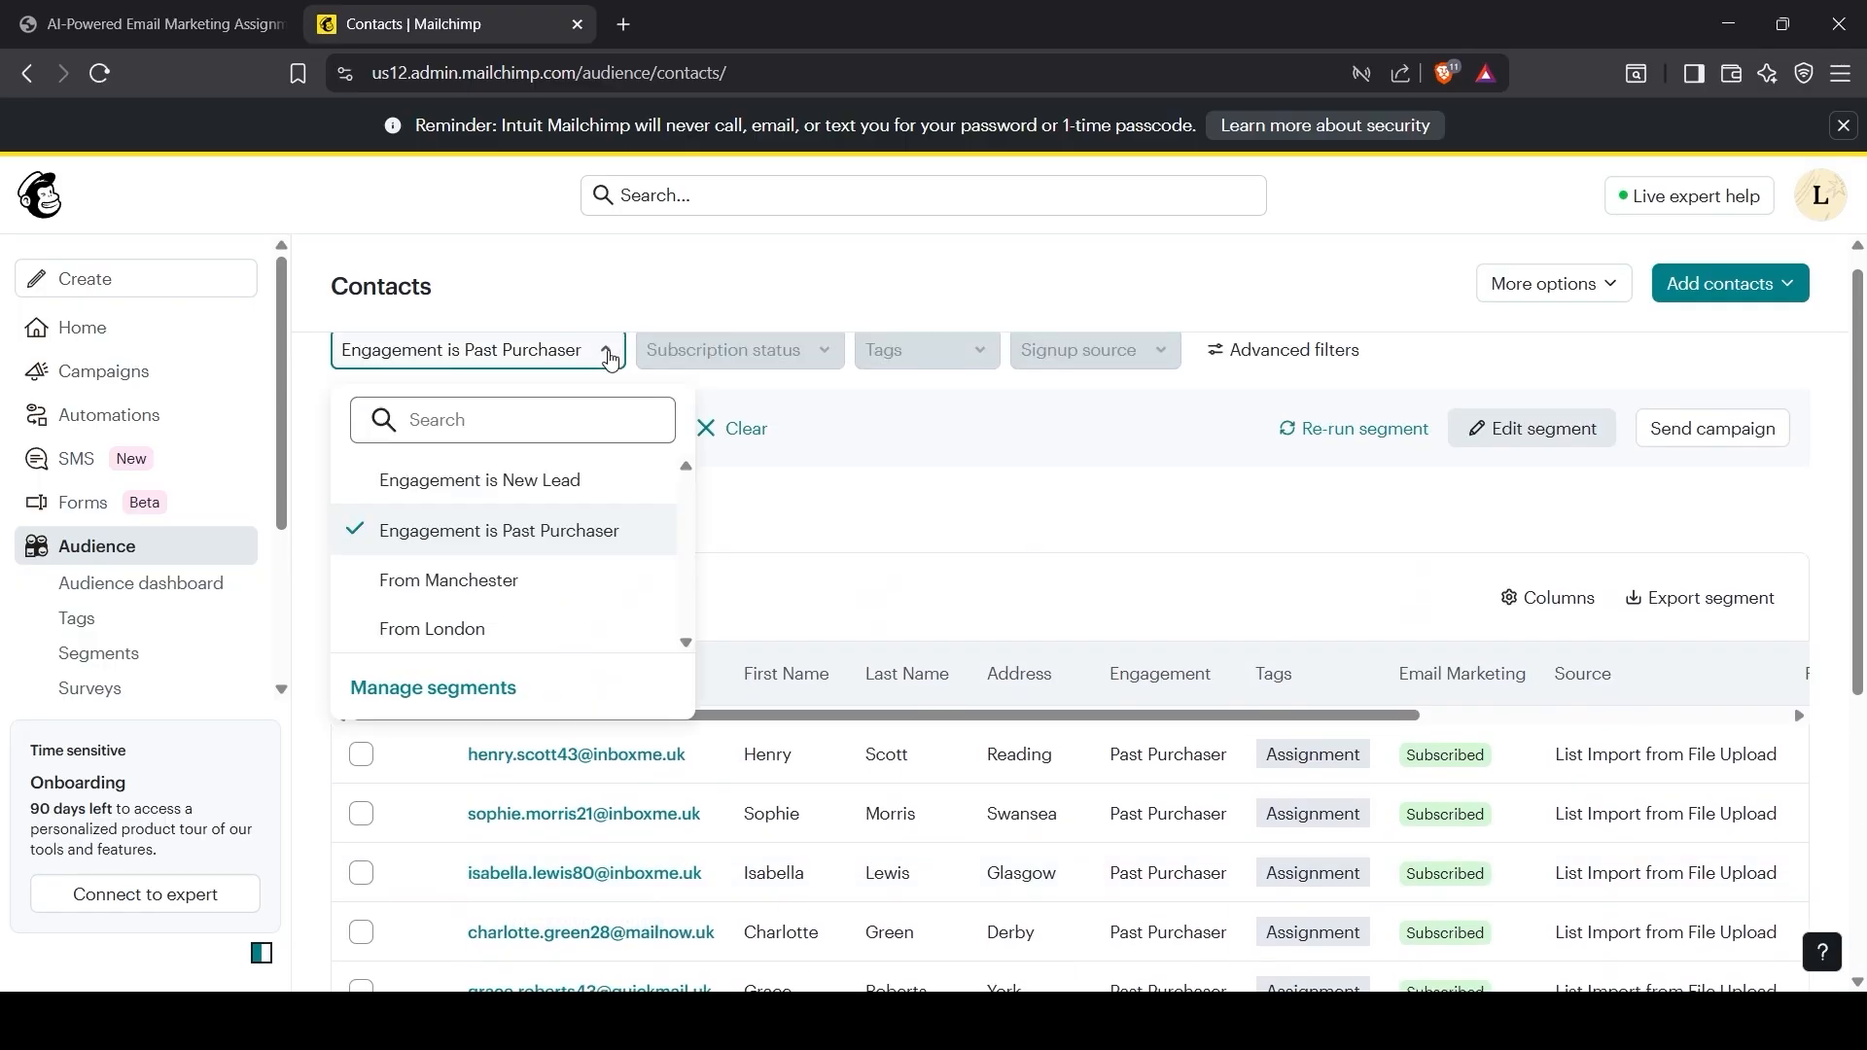
{"action": "left_click", "coordinate": [450, 584]}
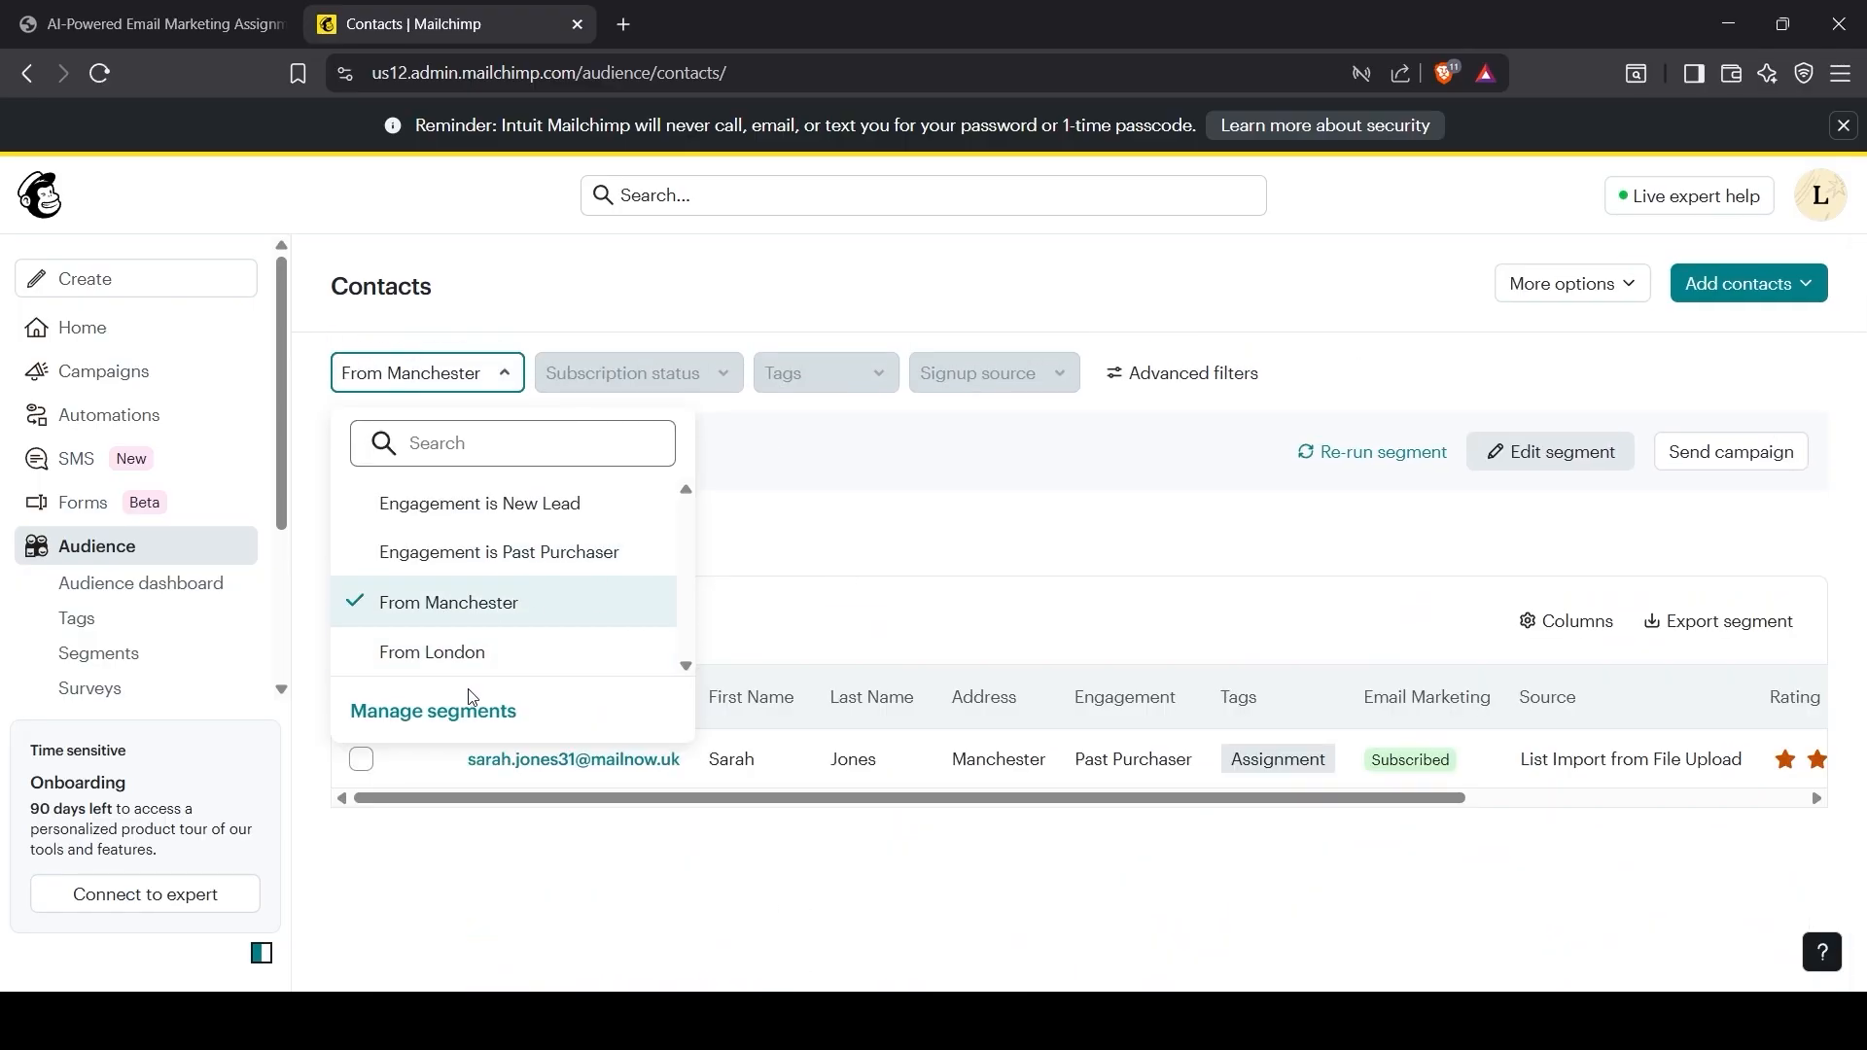
{"action": "left_click", "coordinate": [469, 653]}
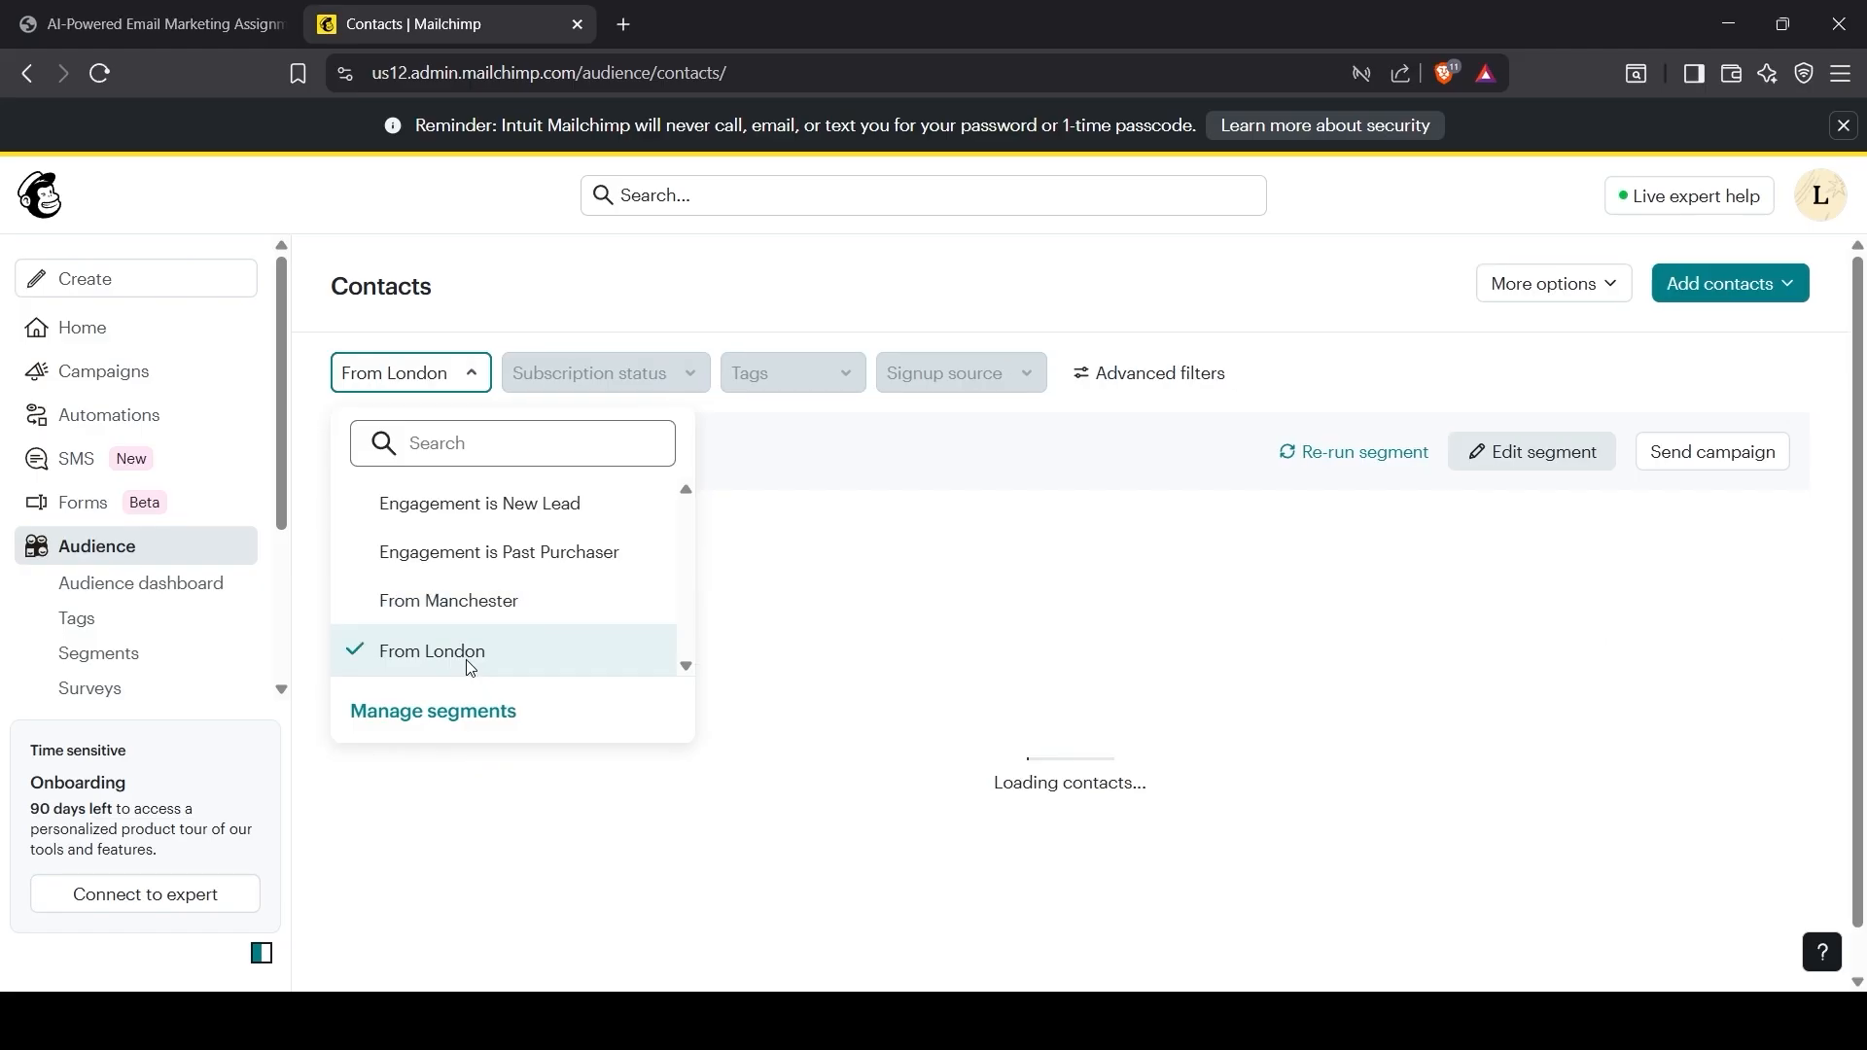
{"action": "left_click", "coordinate": [533, 522]}
{"action": "left_click", "coordinate": [851, 547]}
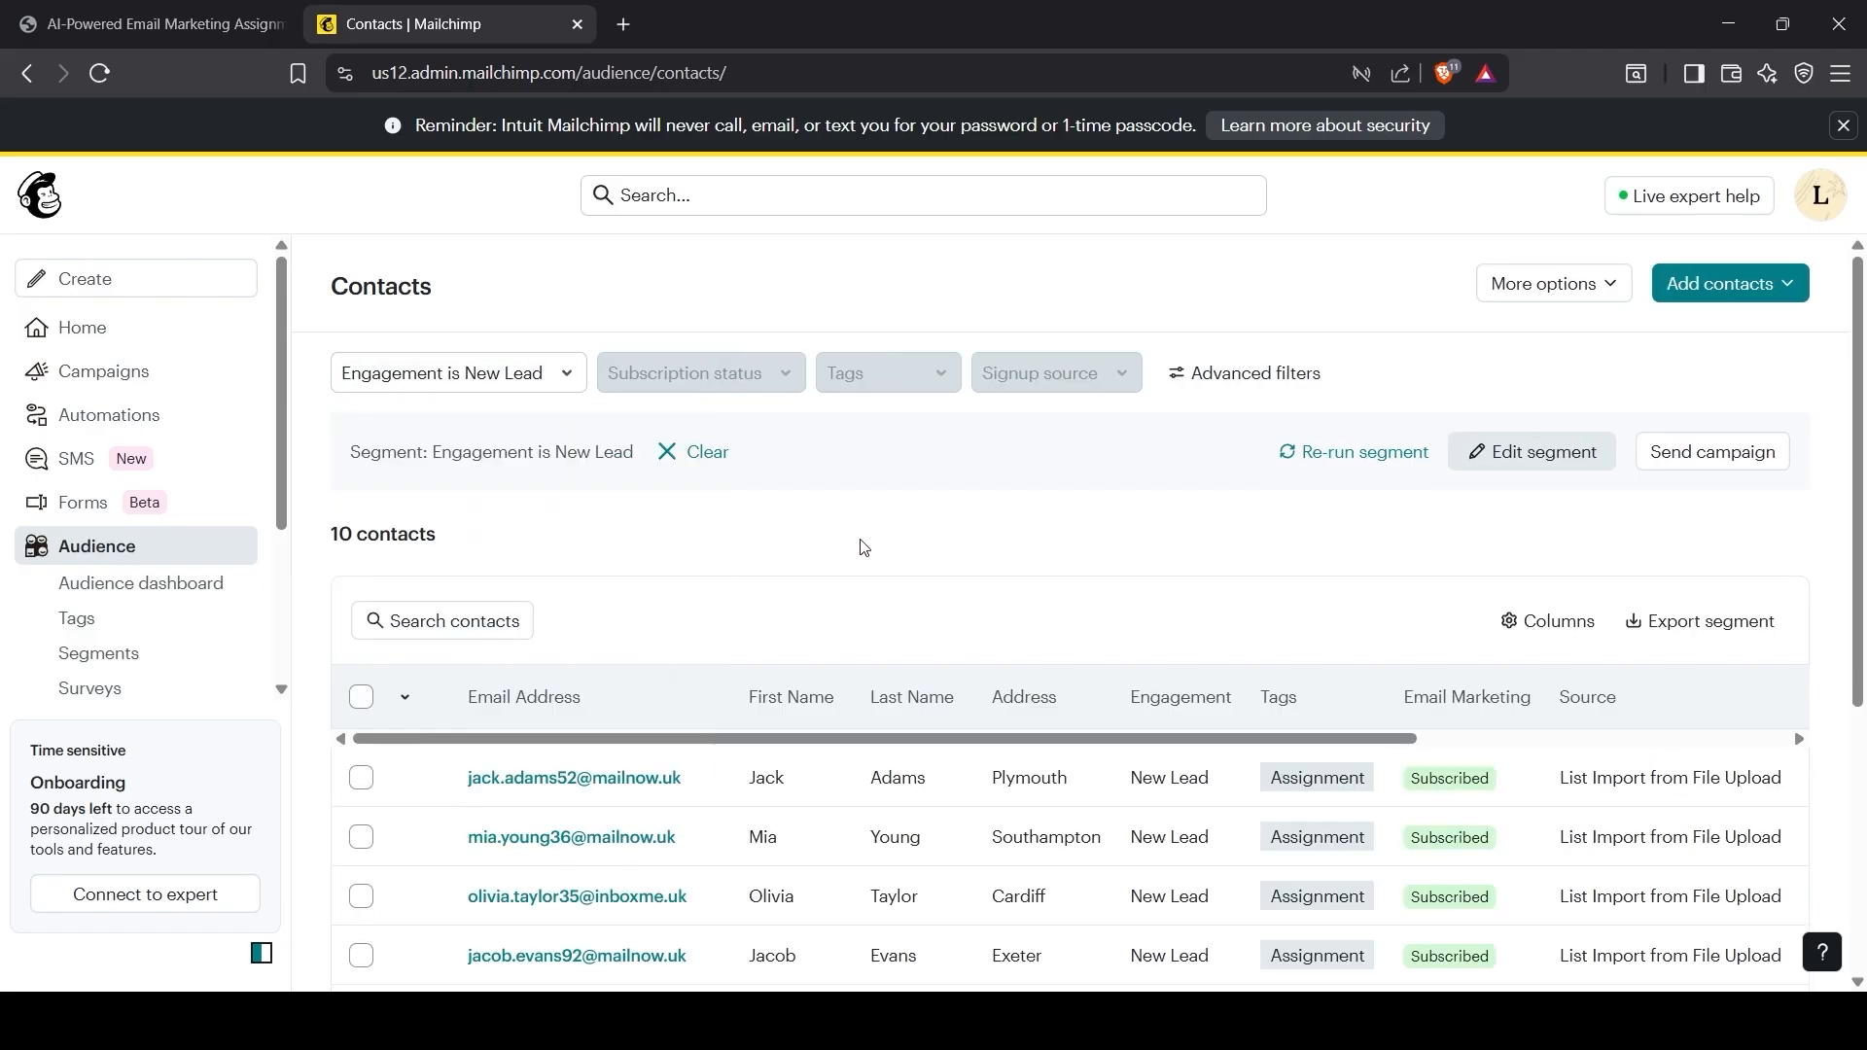
{"action": "left_click", "coordinate": [671, 452]}
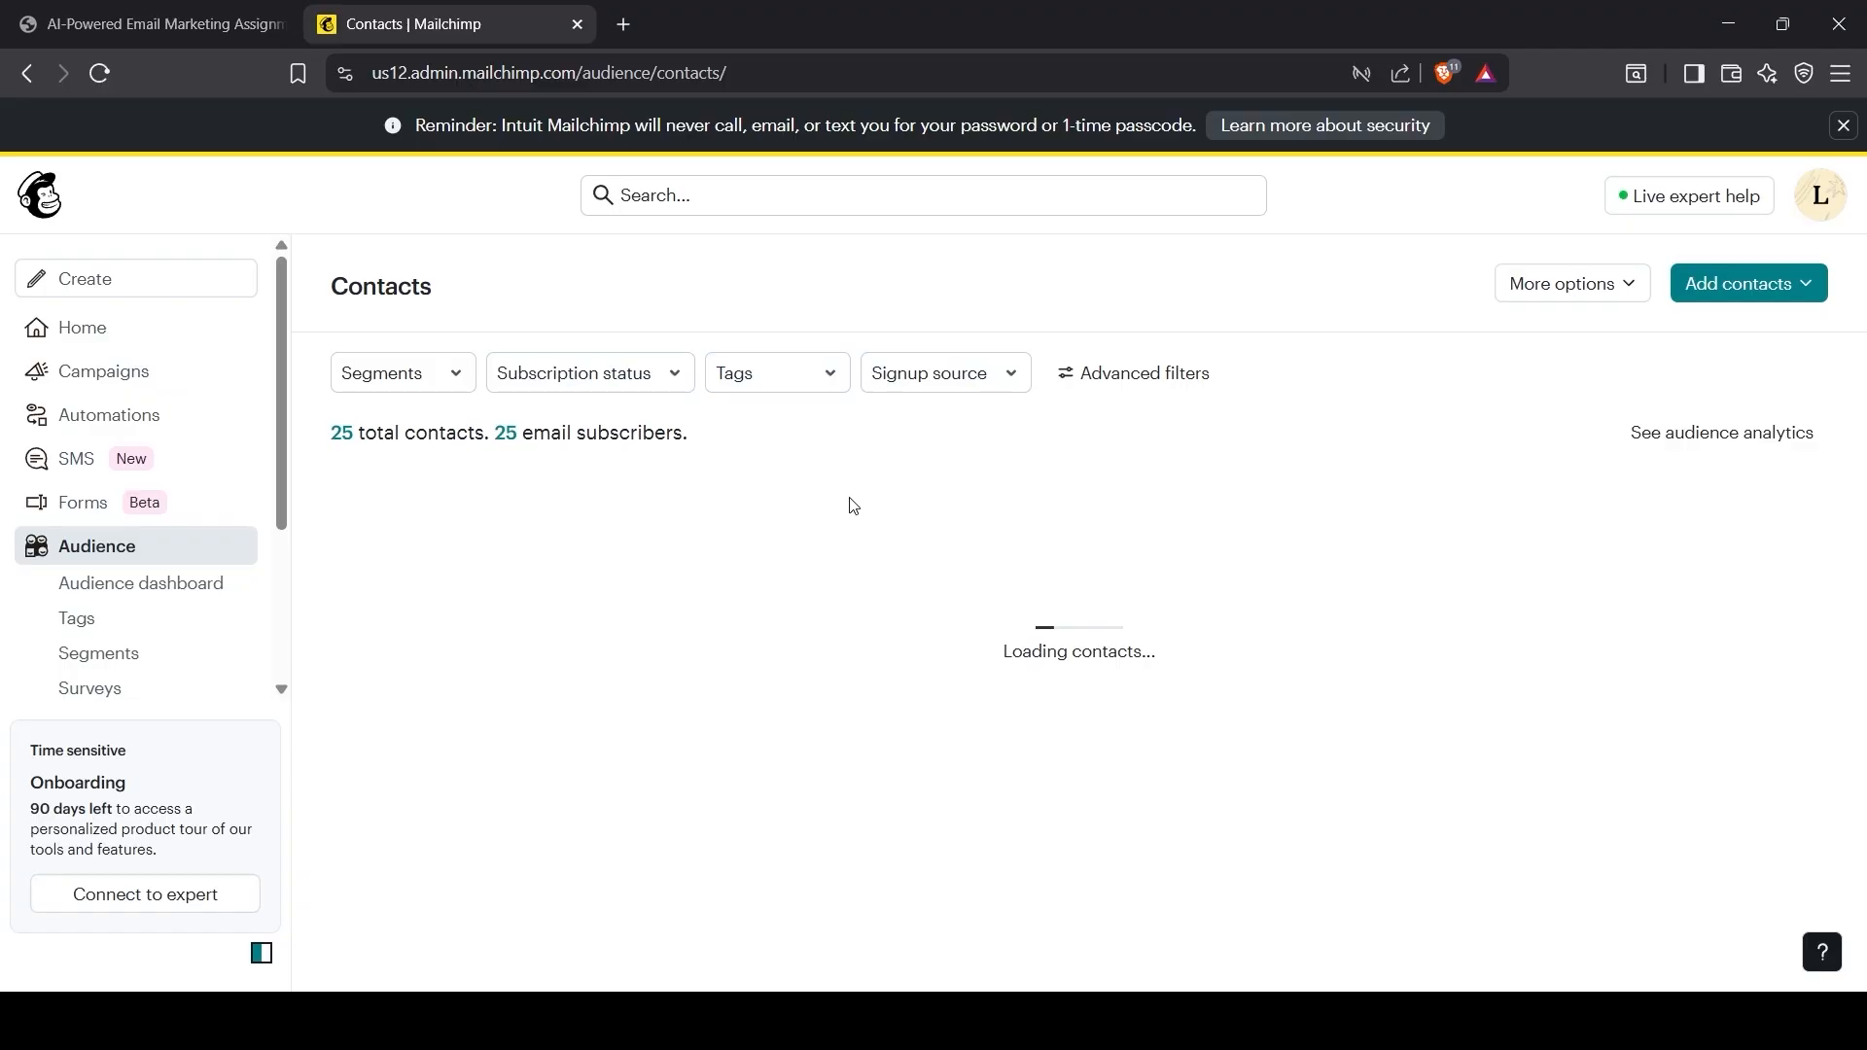
{"action": "scroll", "coordinate": [686, 933], "scroll_direction": "down", "scroll_amount": 3}
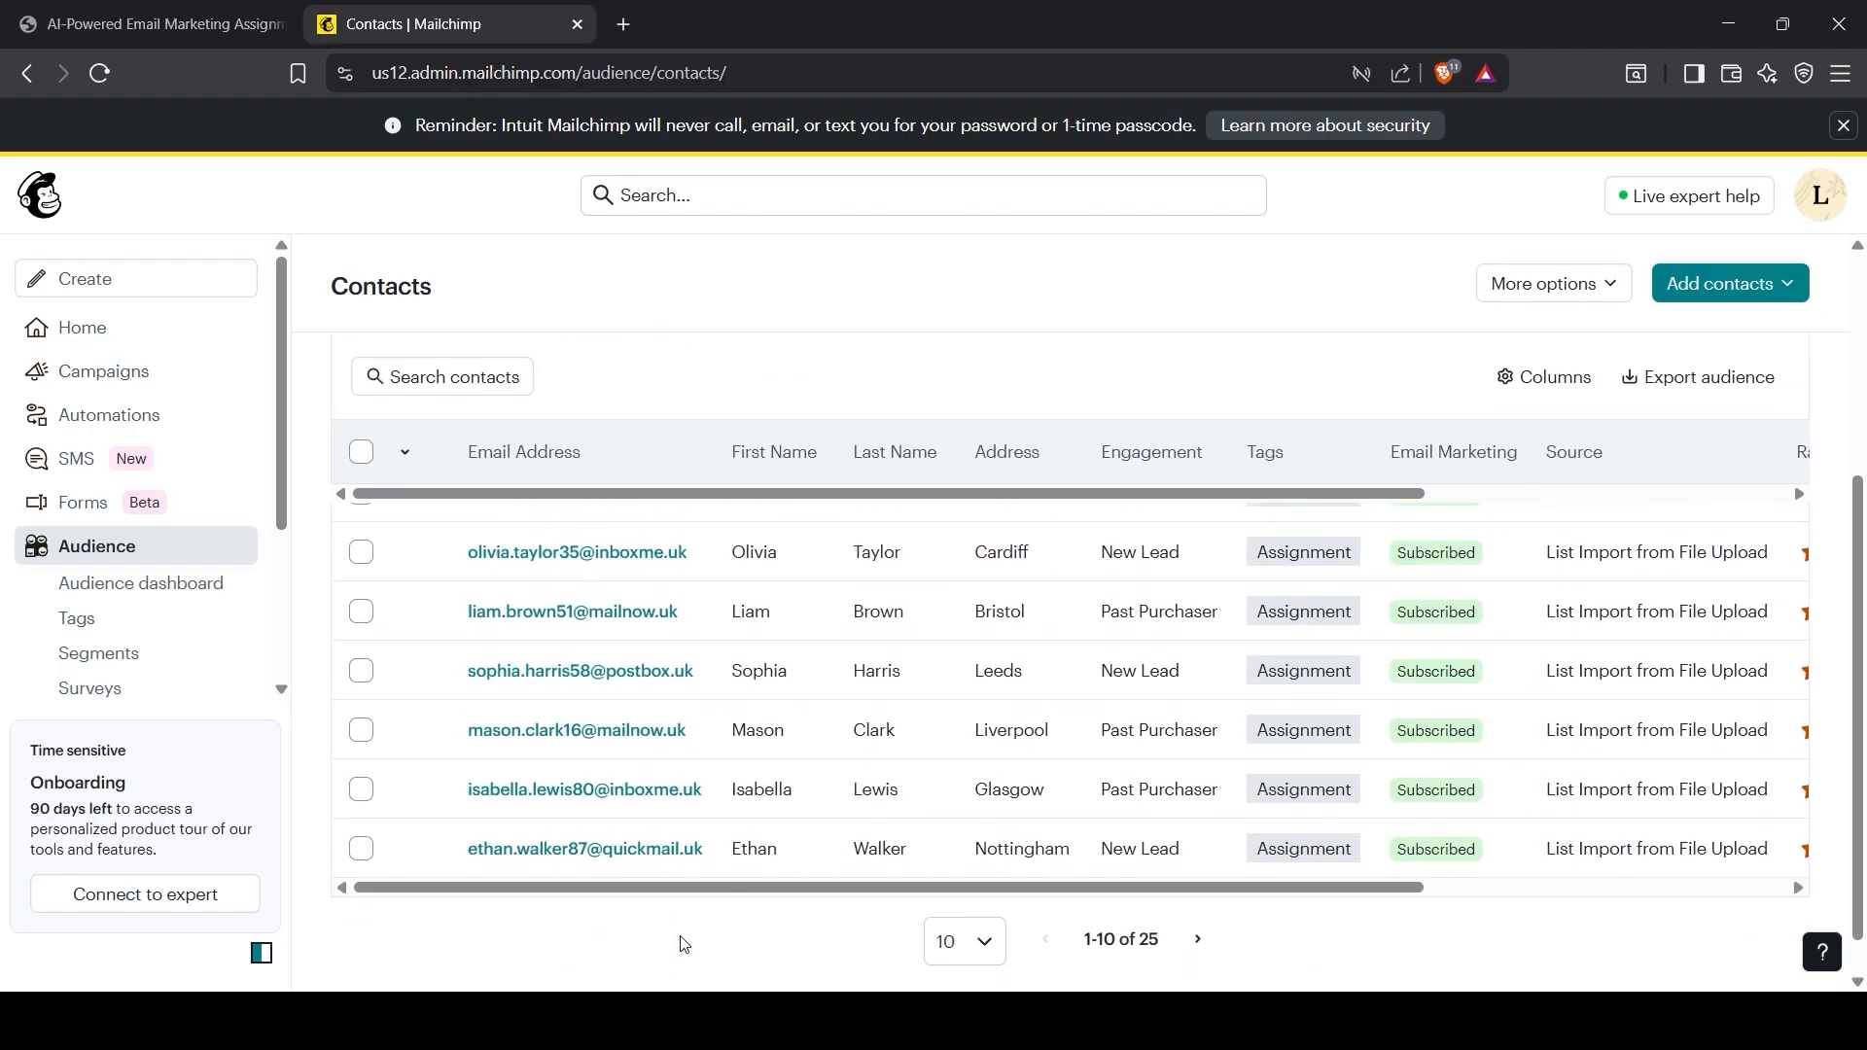
{"action": "scroll", "coordinate": [680, 941], "scroll_direction": "up", "scroll_amount": 3}
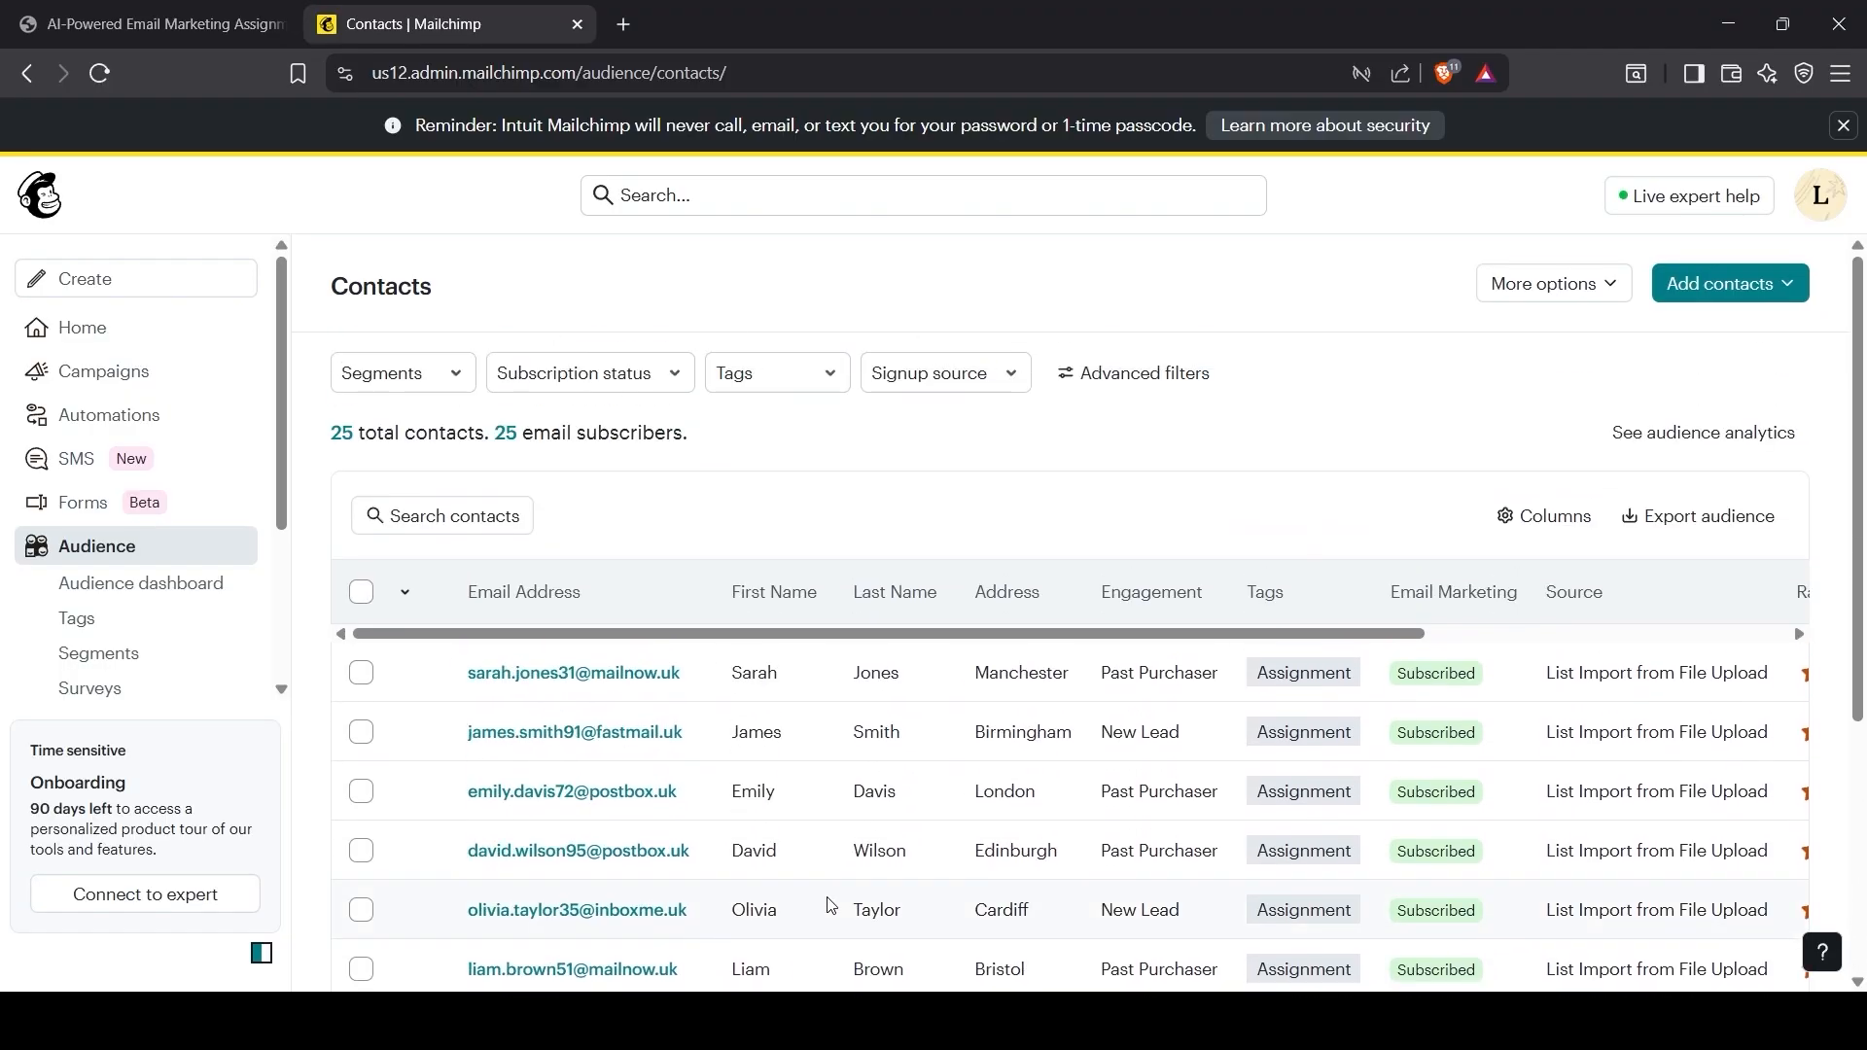
{"action": "left_click", "coordinate": [220, 27]}
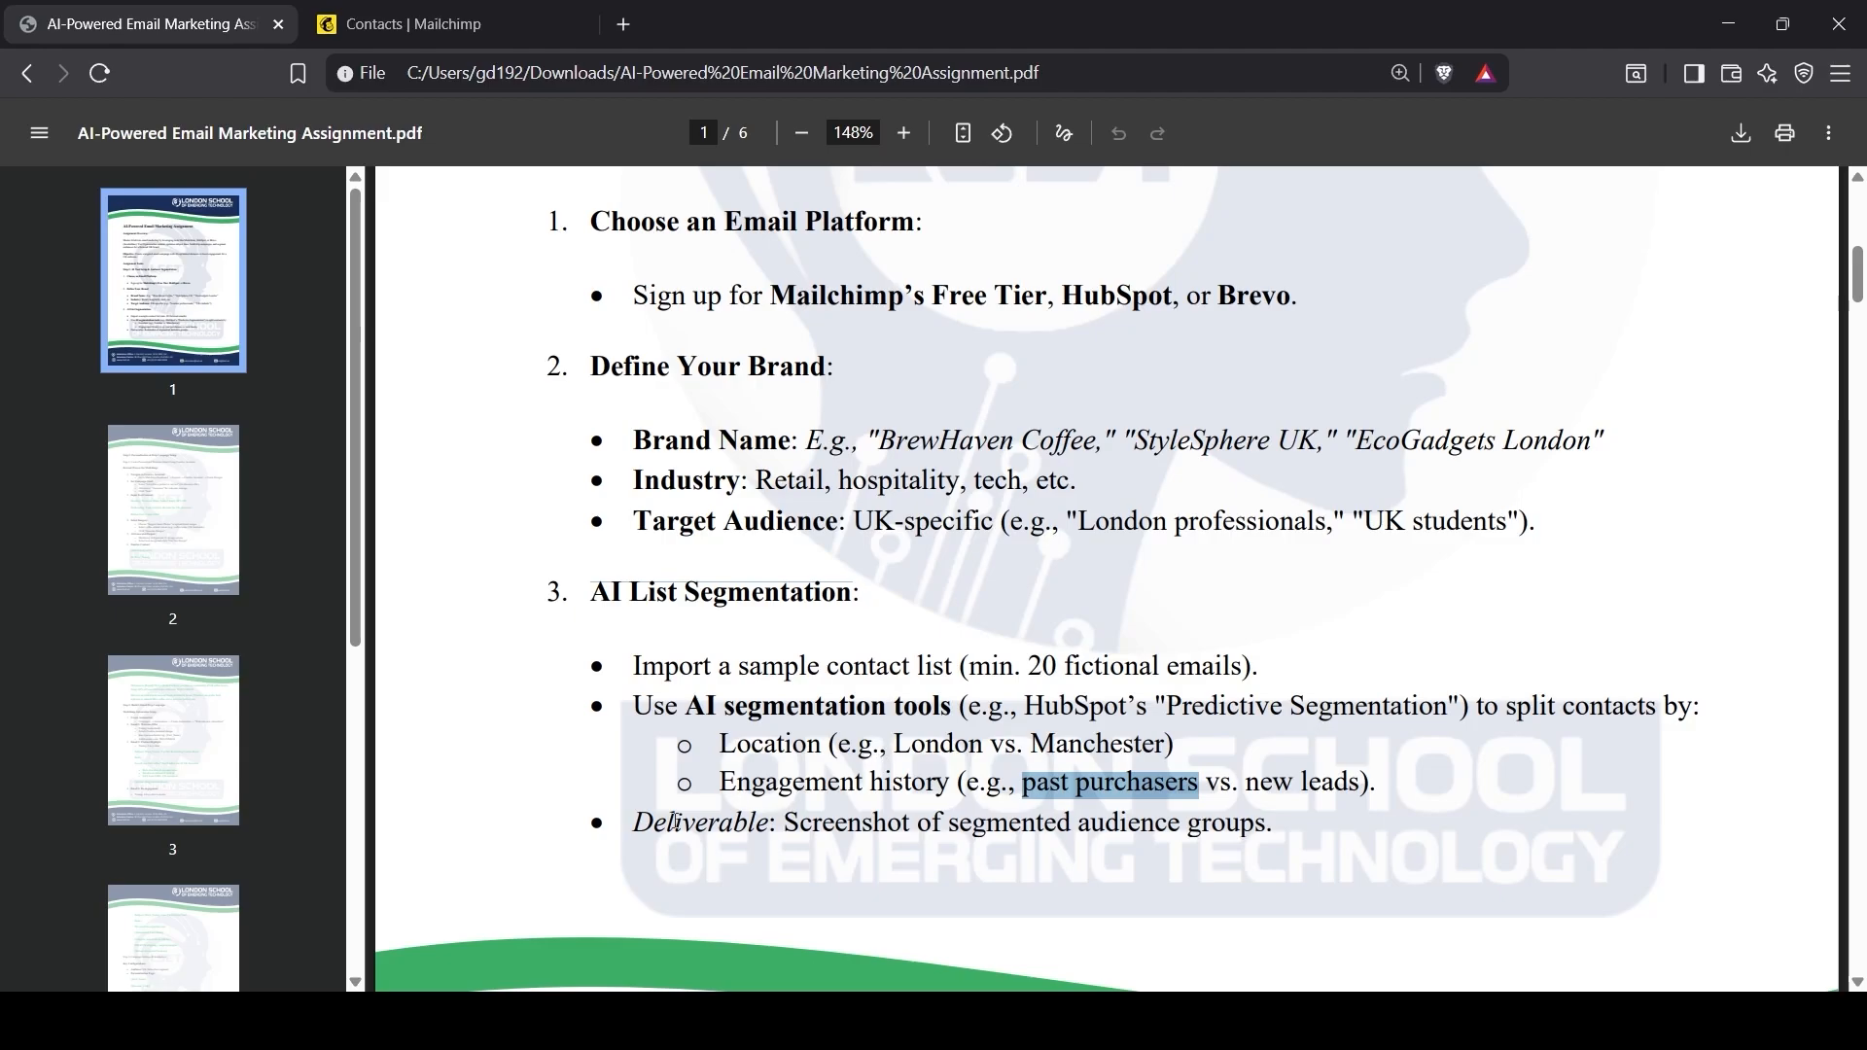
Step: Highlight the Personalisation & Drip Campaign Setup heading and Step 1 welcome-email instruction in the PDF
{"action": "scroll", "coordinate": [732, 815], "scroll_direction": "down", "scroll_amount": 9}
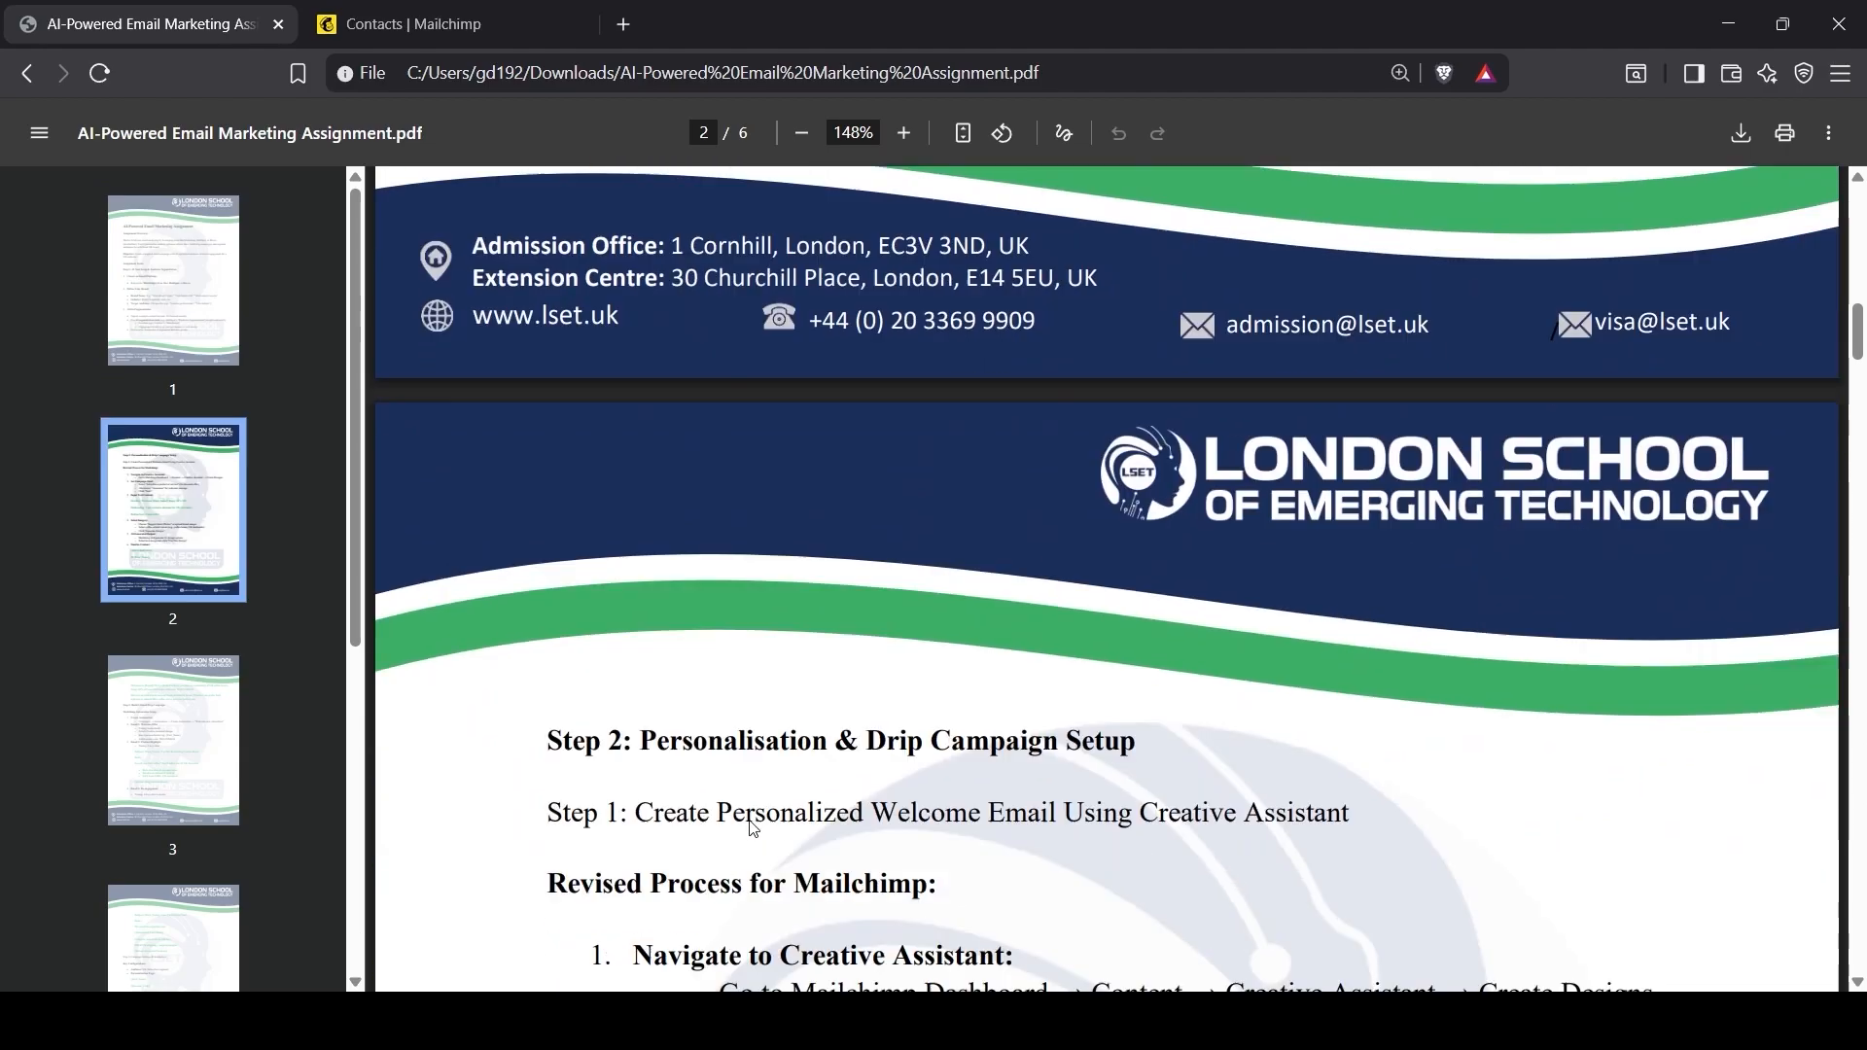
{"action": "scroll", "coordinate": [754, 827], "scroll_direction": "down", "scroll_amount": 2}
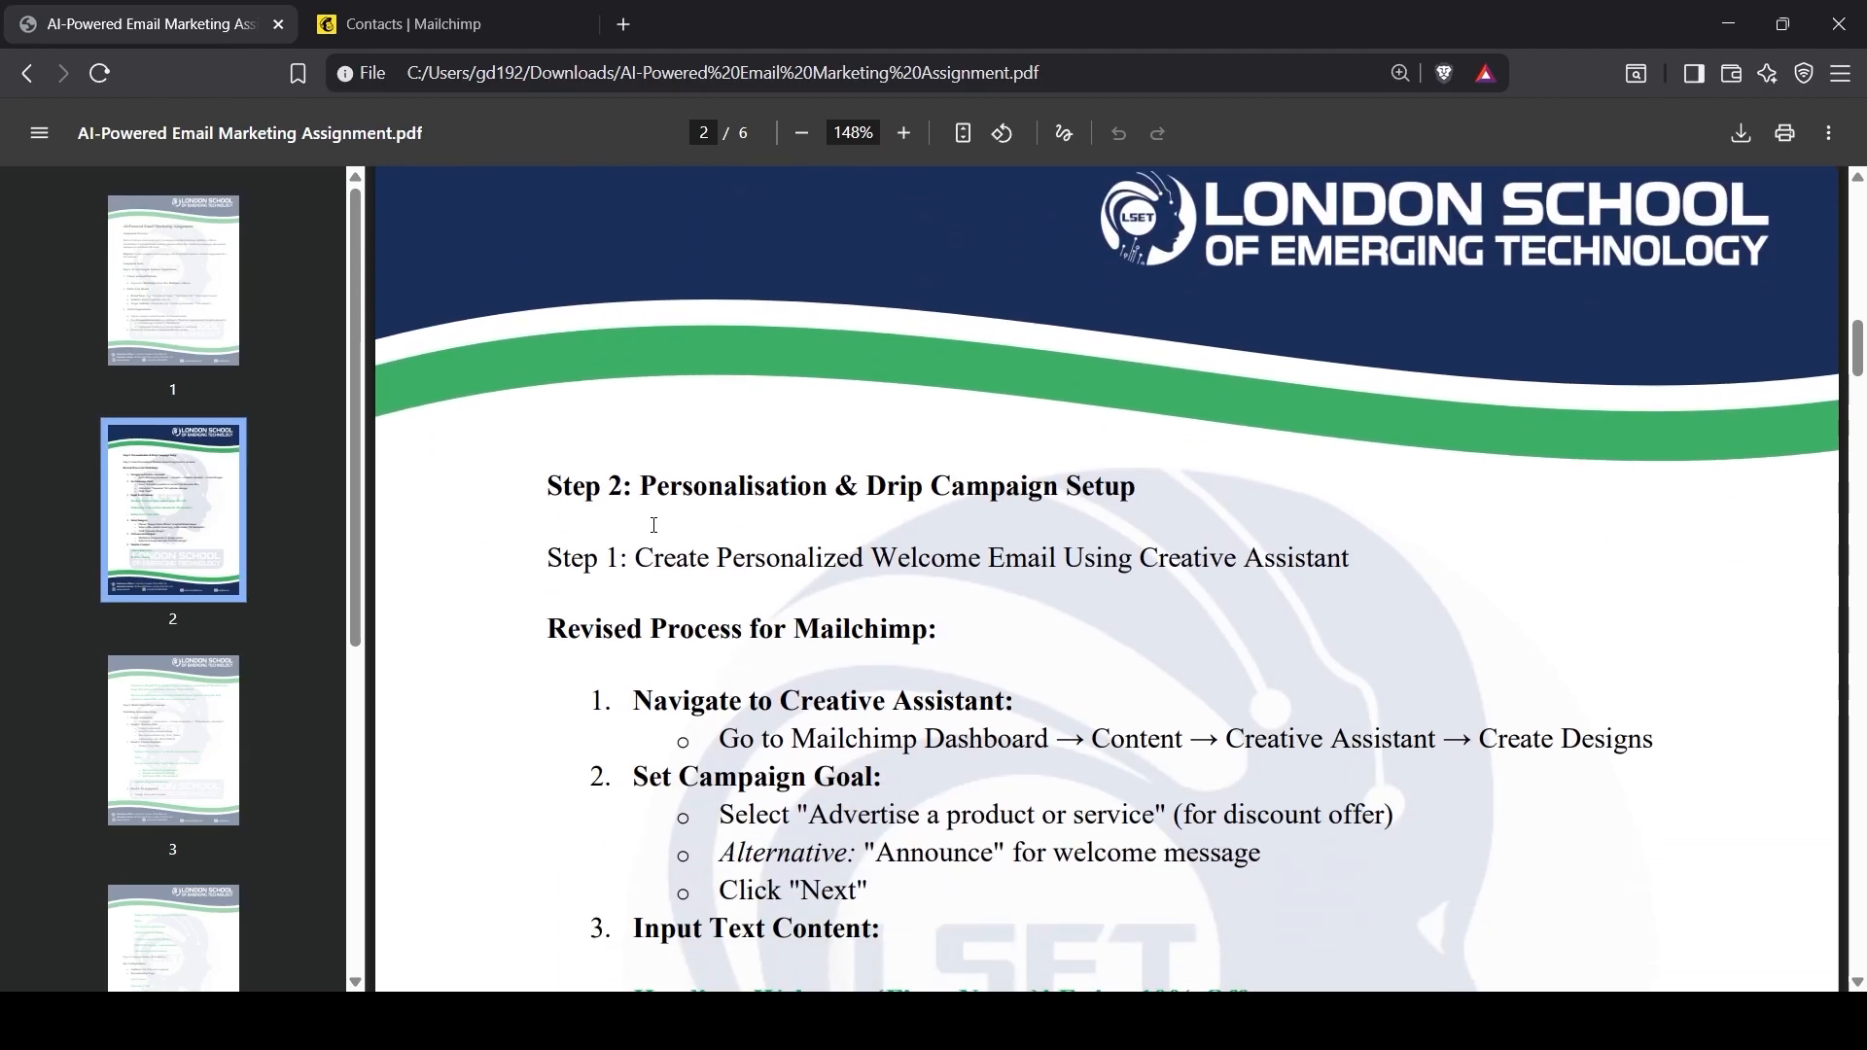
{"action": "left_click_drag", "start_coordinate": [634, 486], "coordinate": [1134, 463]}
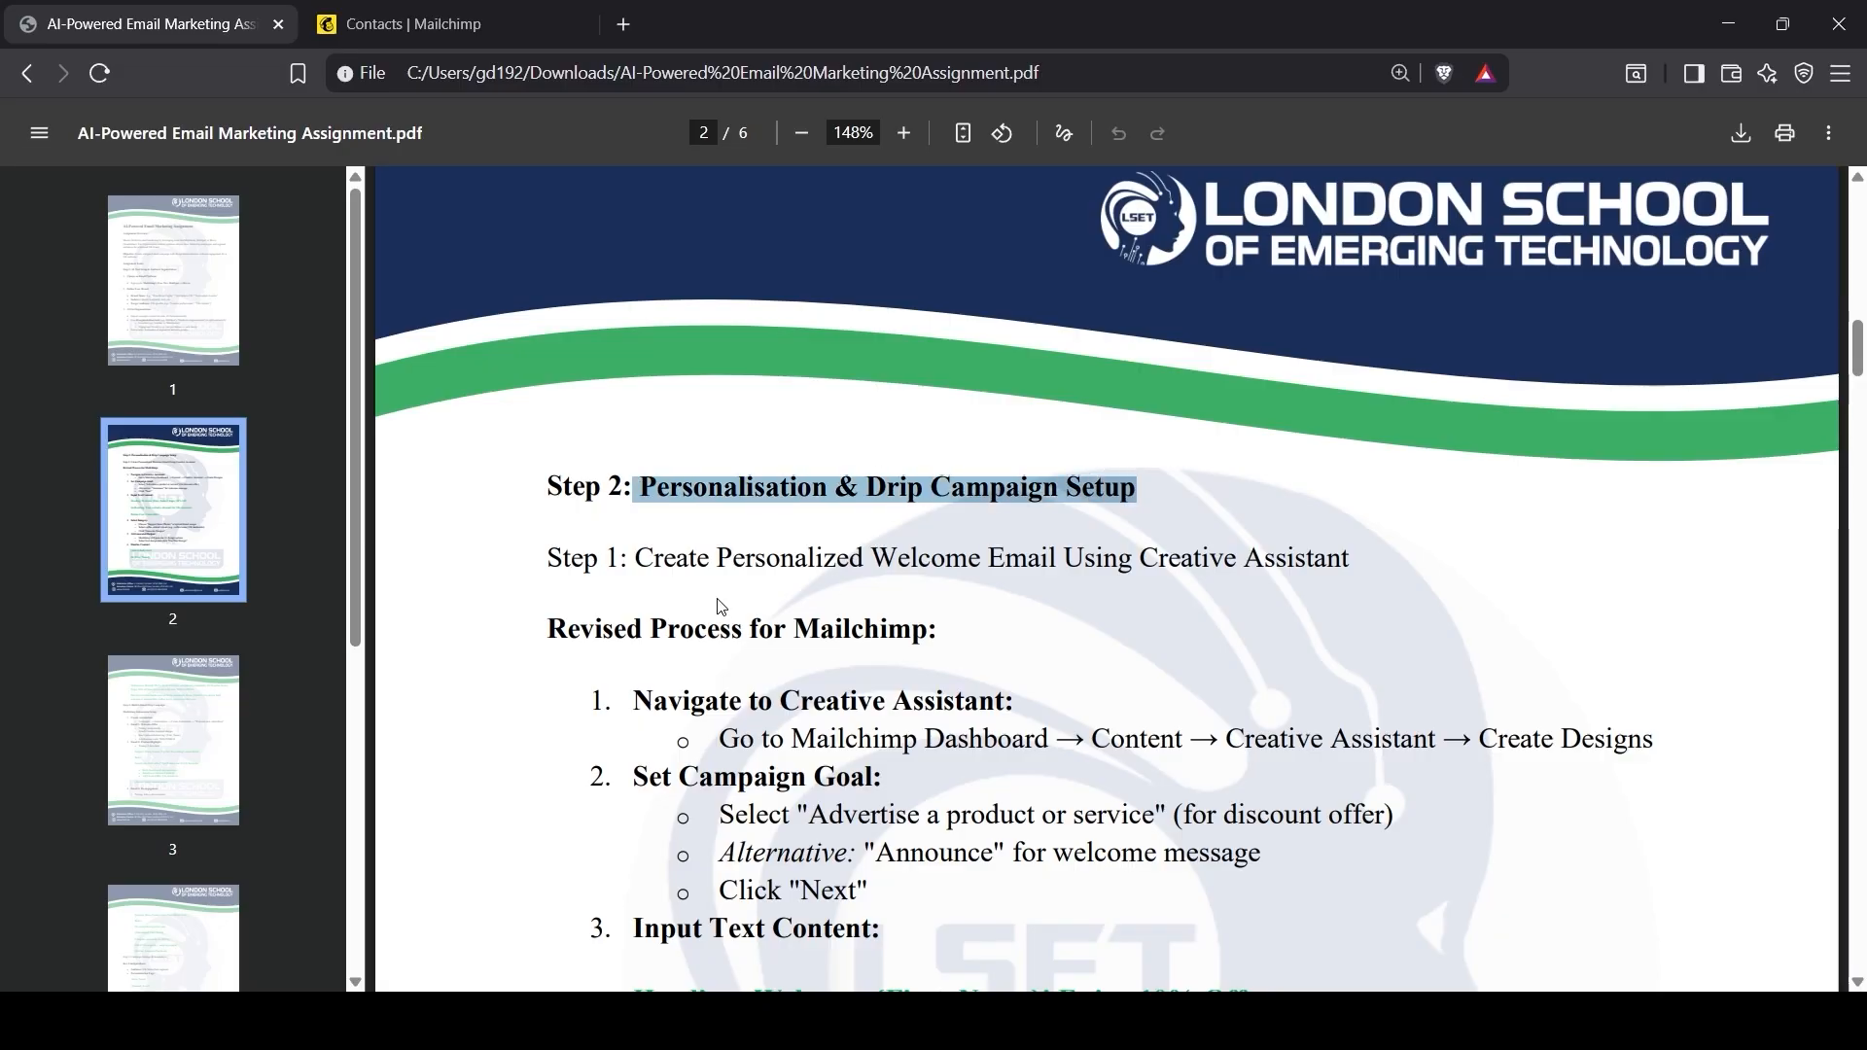
{"action": "scroll", "coordinate": [722, 606], "scroll_direction": "down", "scroll_amount": 1}
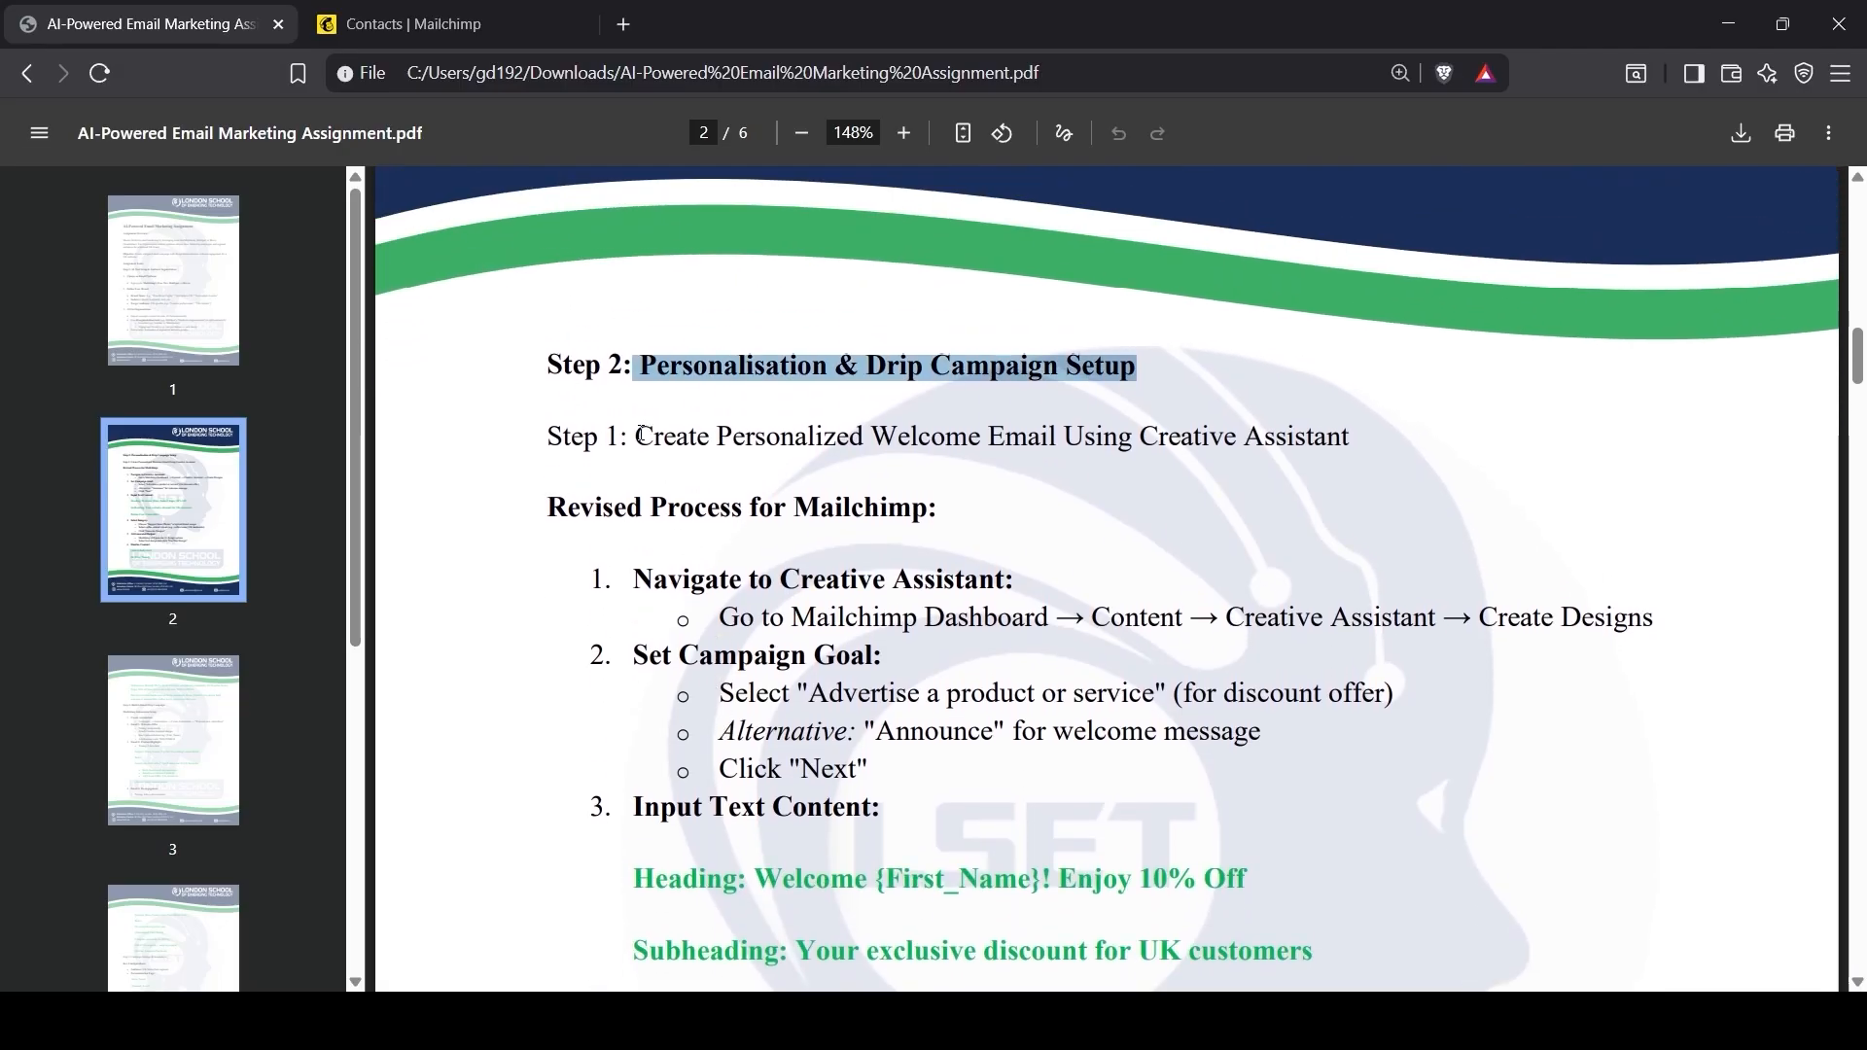
{"action": "left_click_drag", "start_coordinate": [642, 436], "coordinate": [1362, 429]}
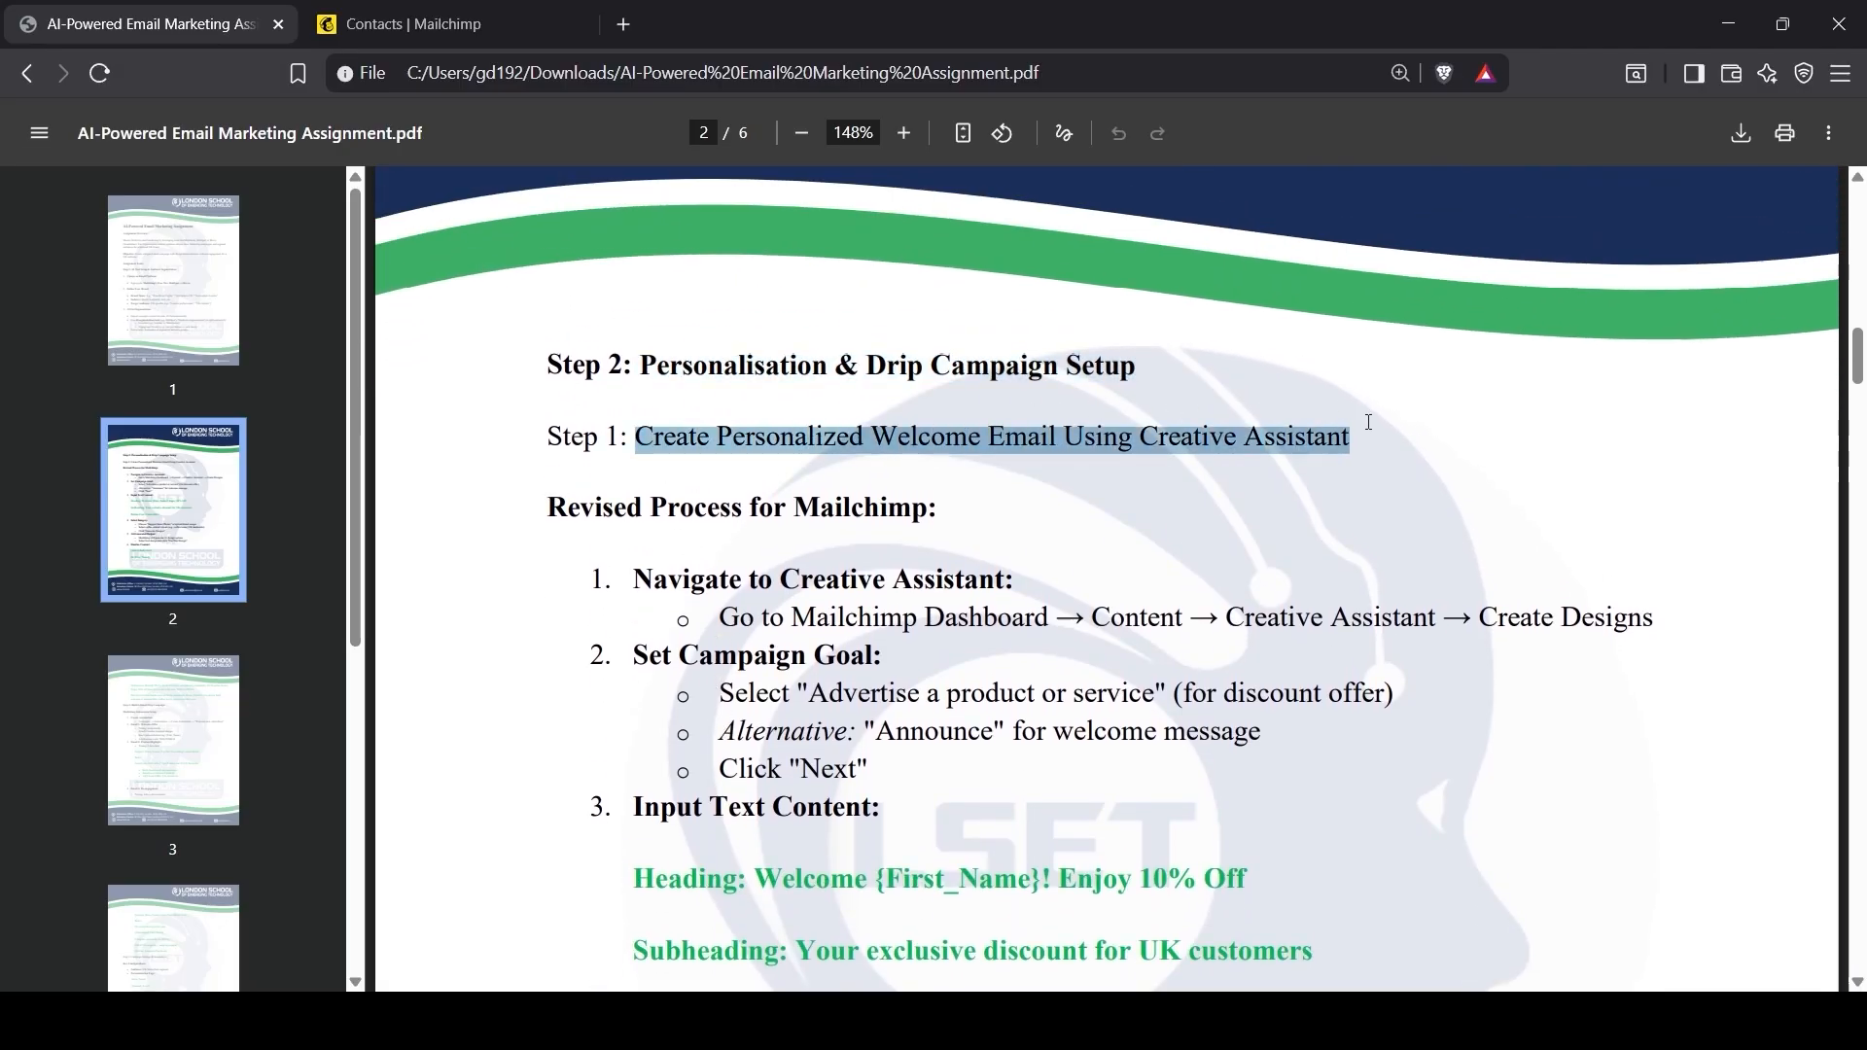
{"action": "left_click", "coordinate": [1246, 441]}
{"action": "left_click", "coordinate": [414, 23]}
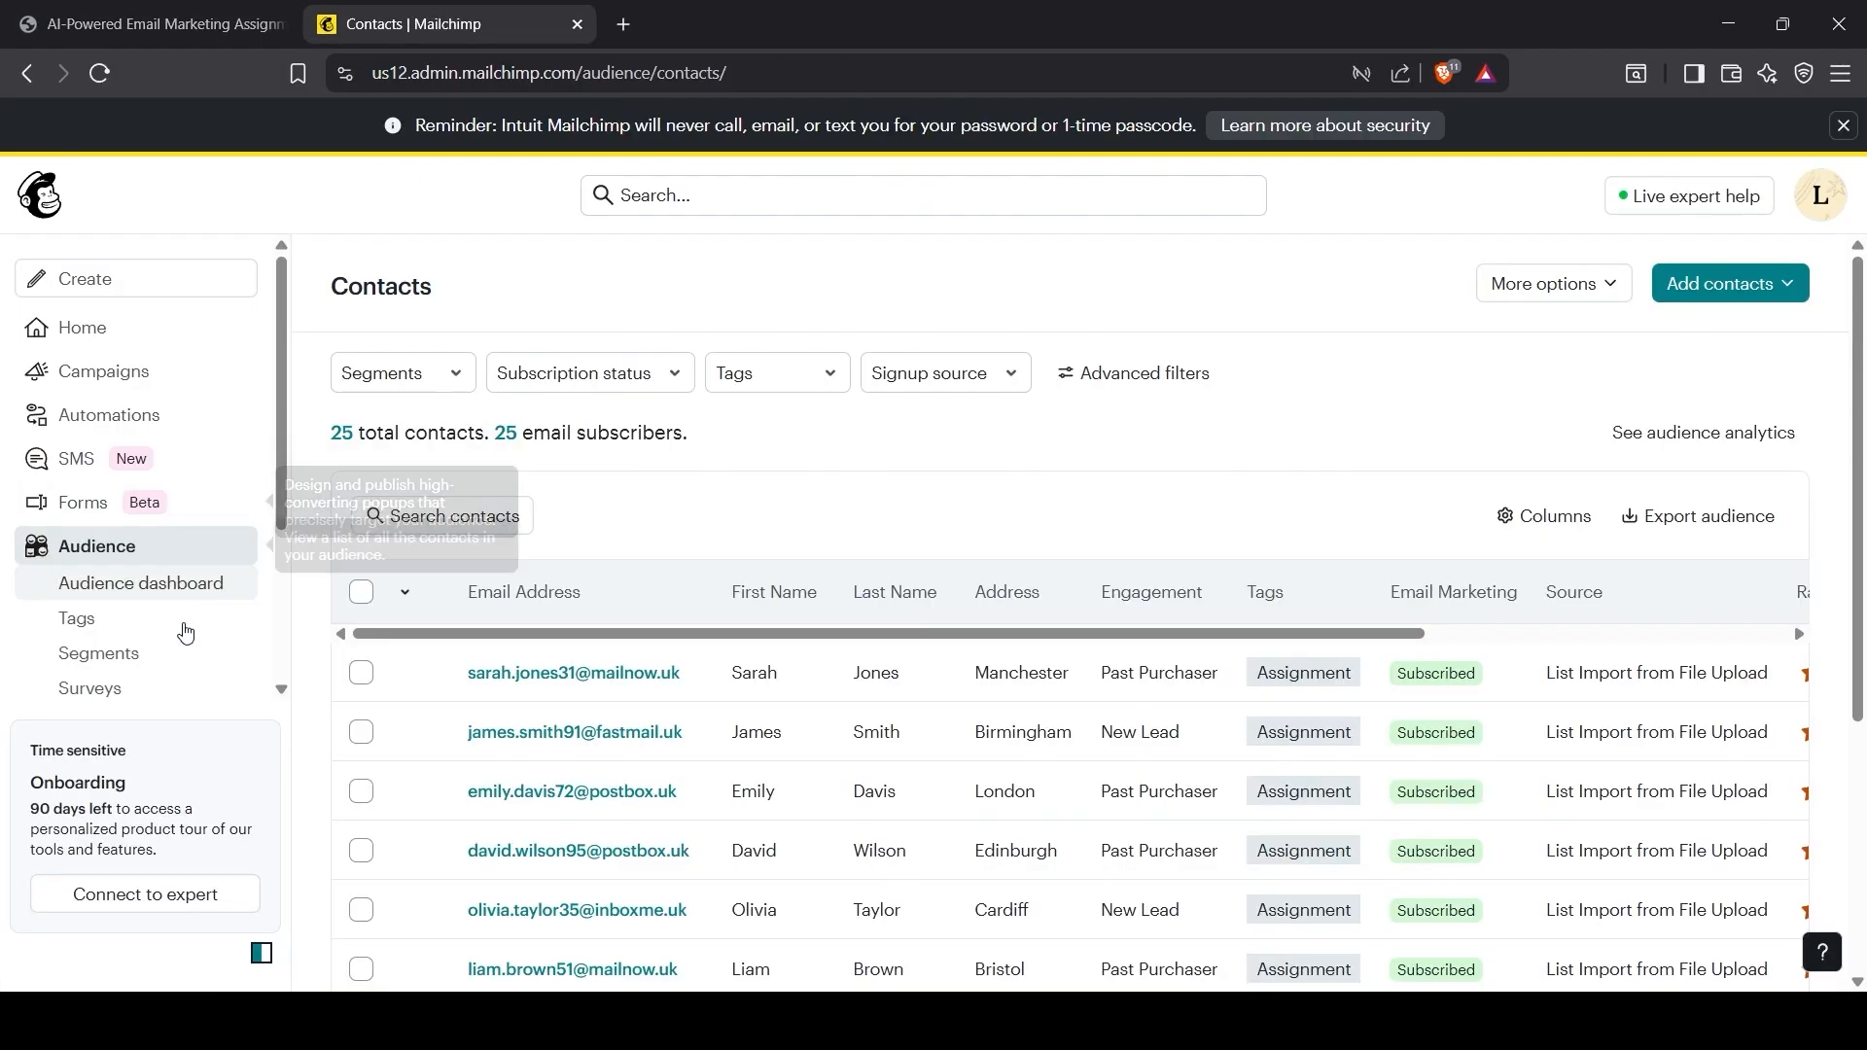
Step: Start a Creative Assistant design with Announce as the email's goal
{"action": "scroll", "coordinate": [186, 634], "scroll_direction": "down", "scroll_amount": 3}
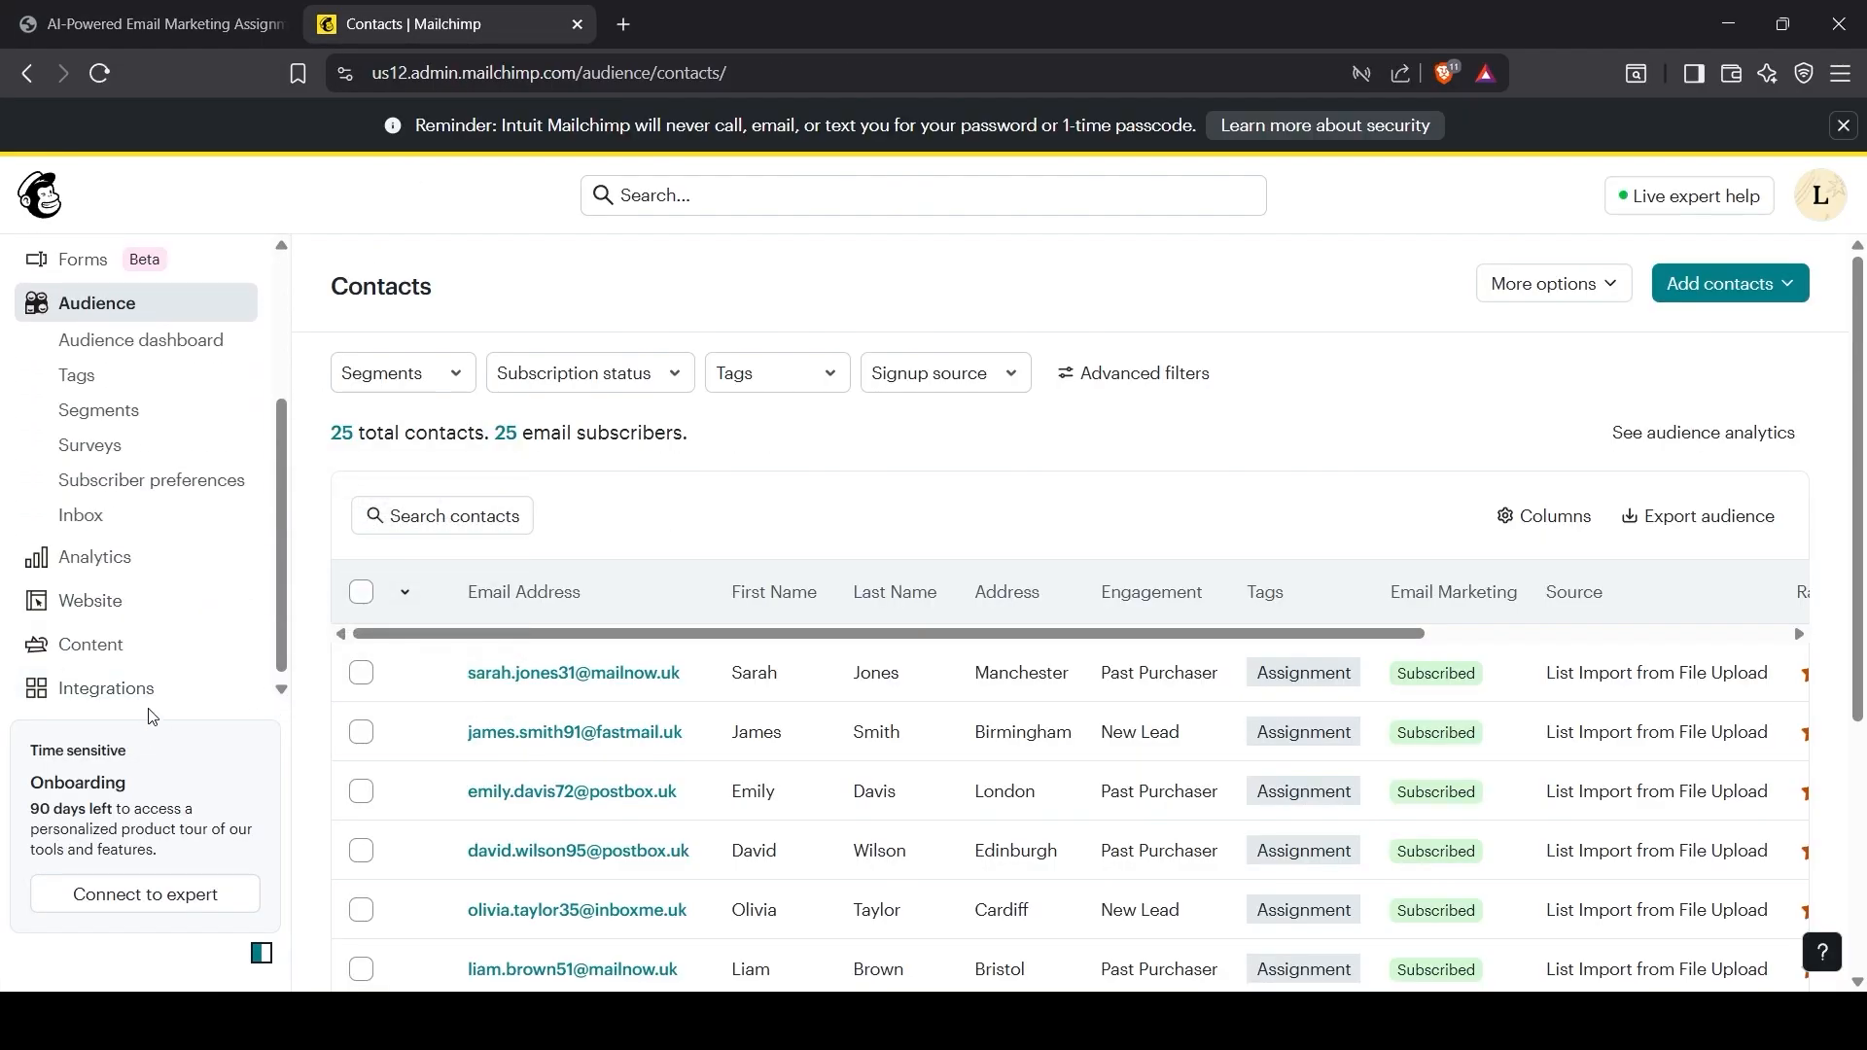
{"action": "left_click", "coordinate": [109, 646]}
{"action": "left_click", "coordinate": [127, 574]}
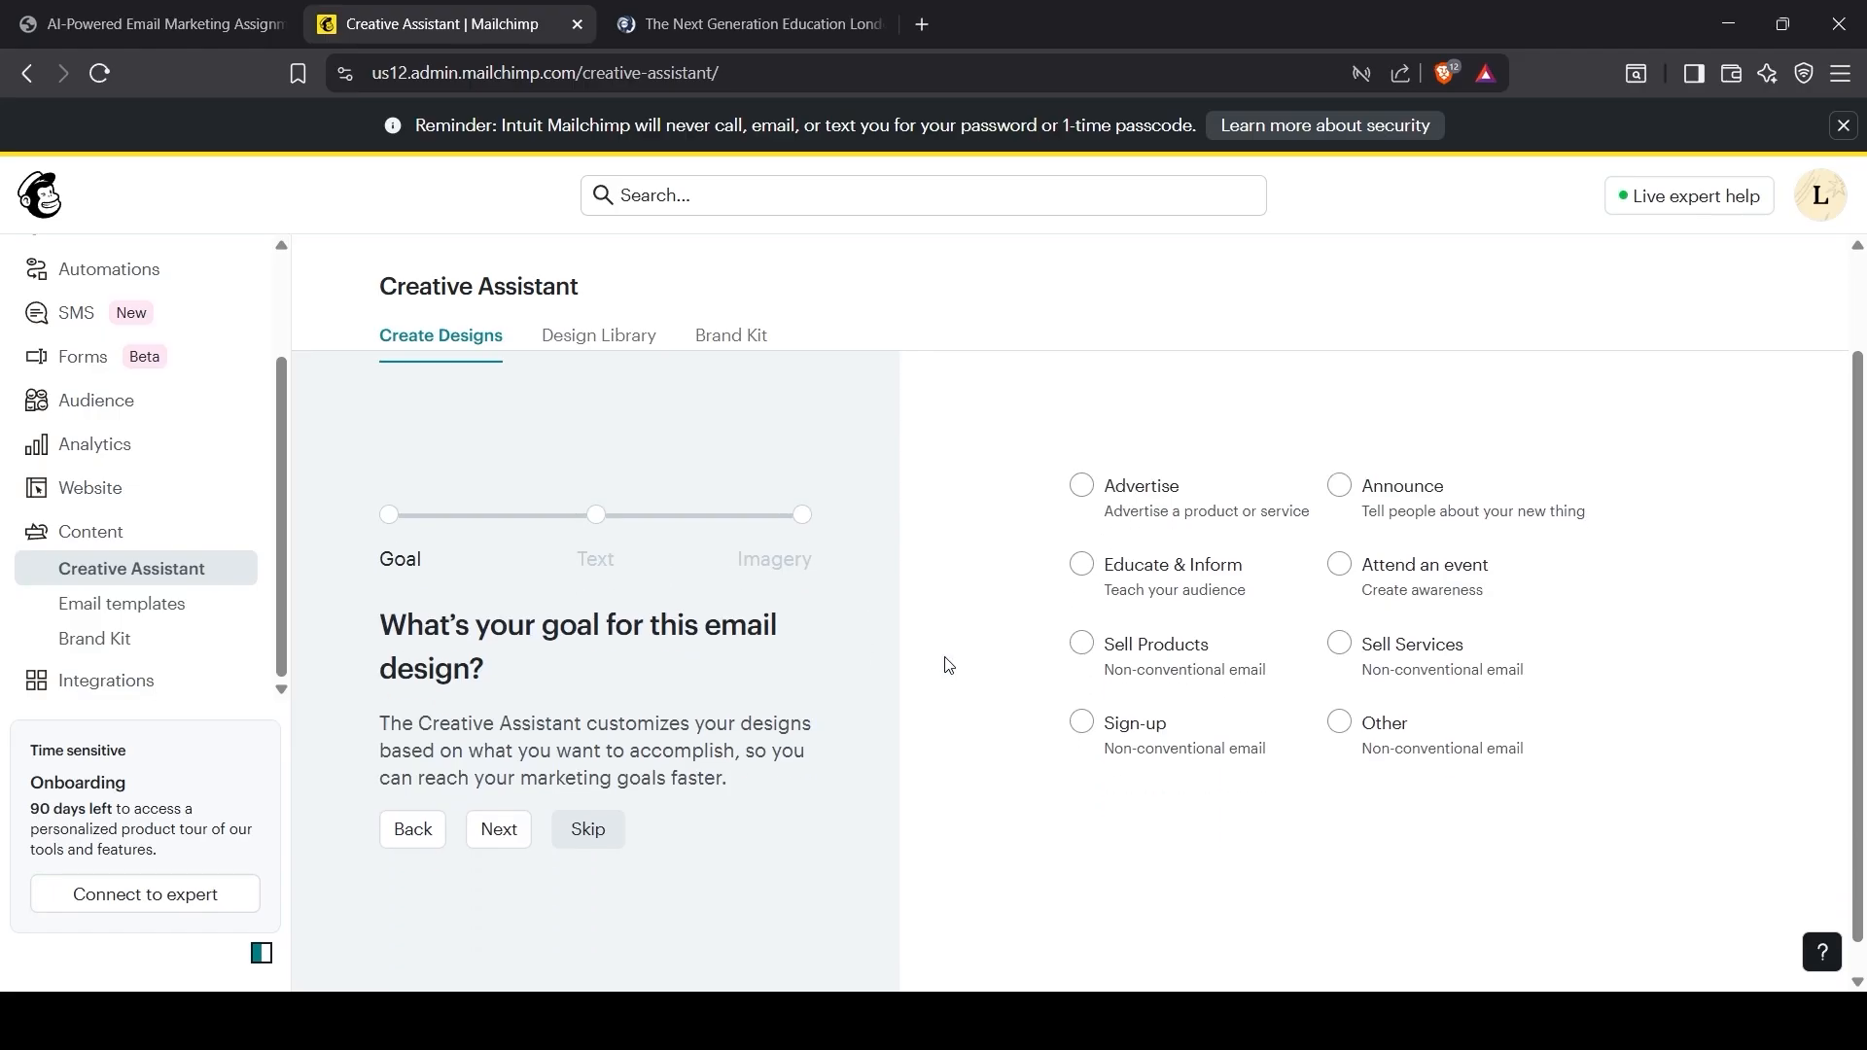
{"action": "left_click", "coordinate": [1340, 608]}
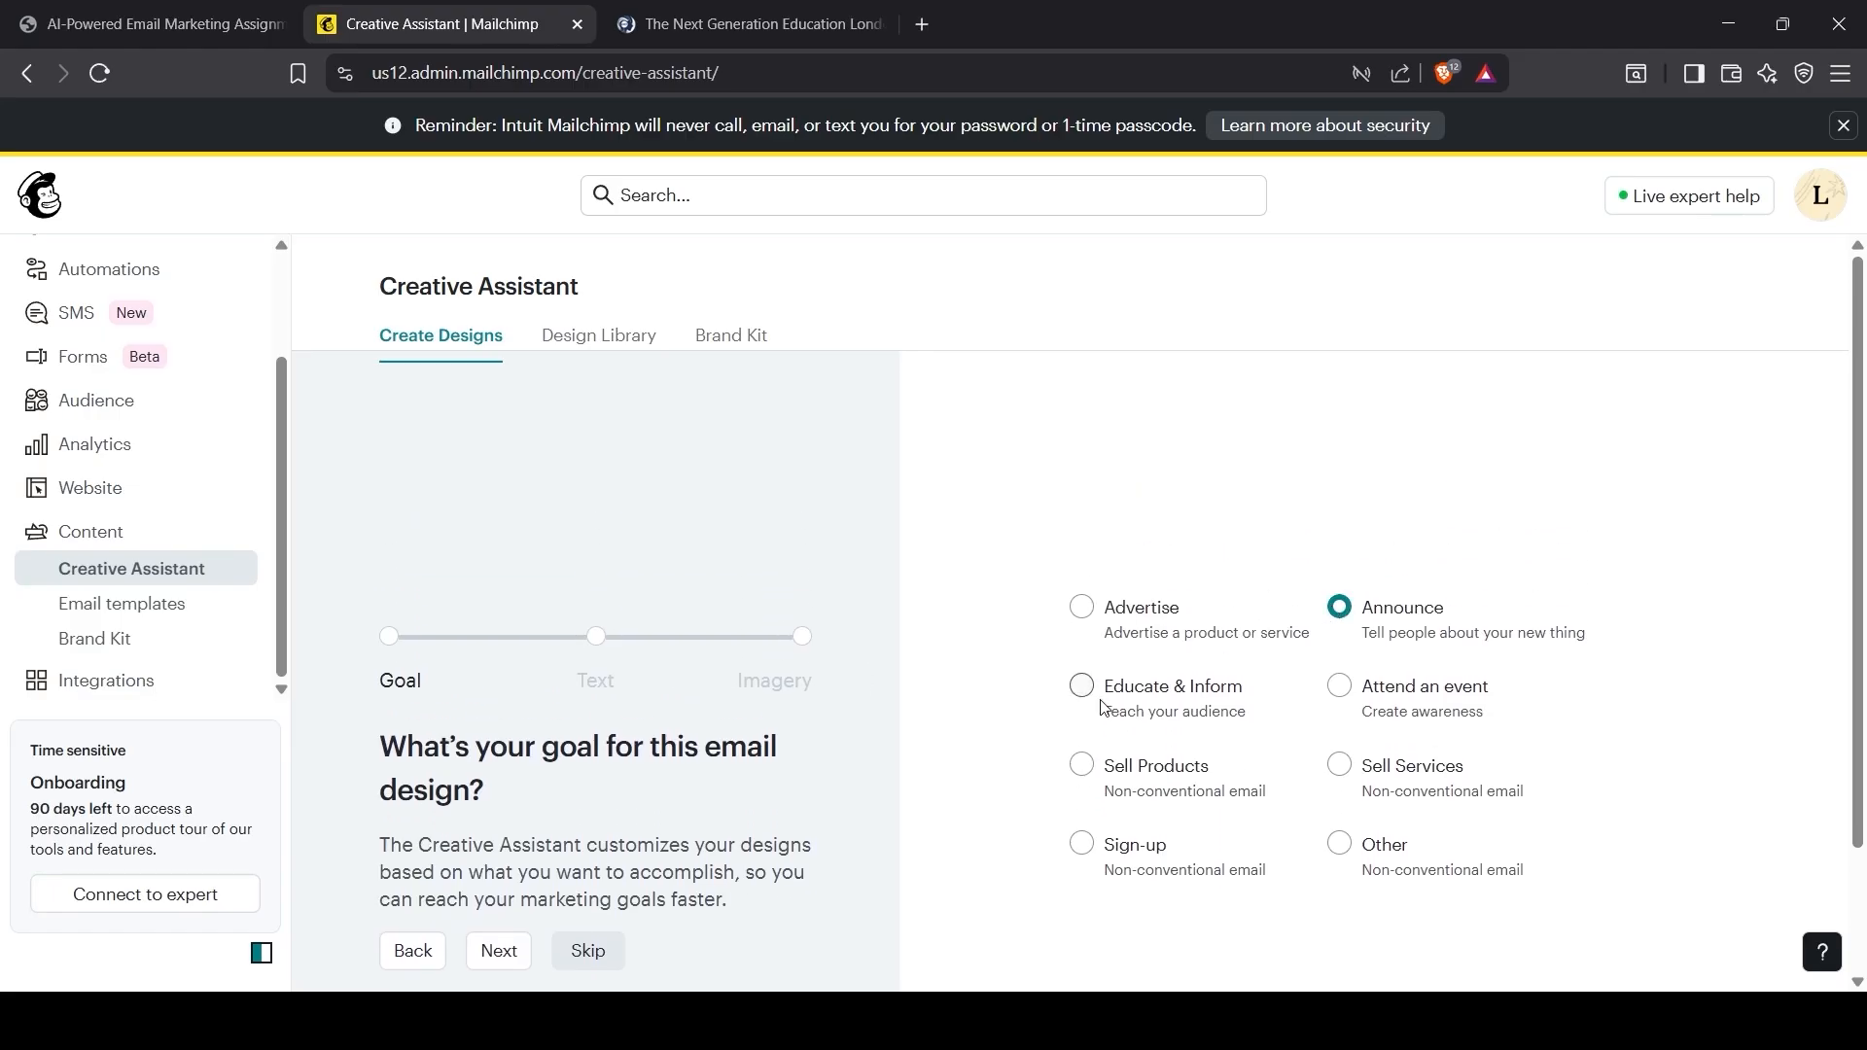
{"action": "left_click", "coordinate": [504, 829]}
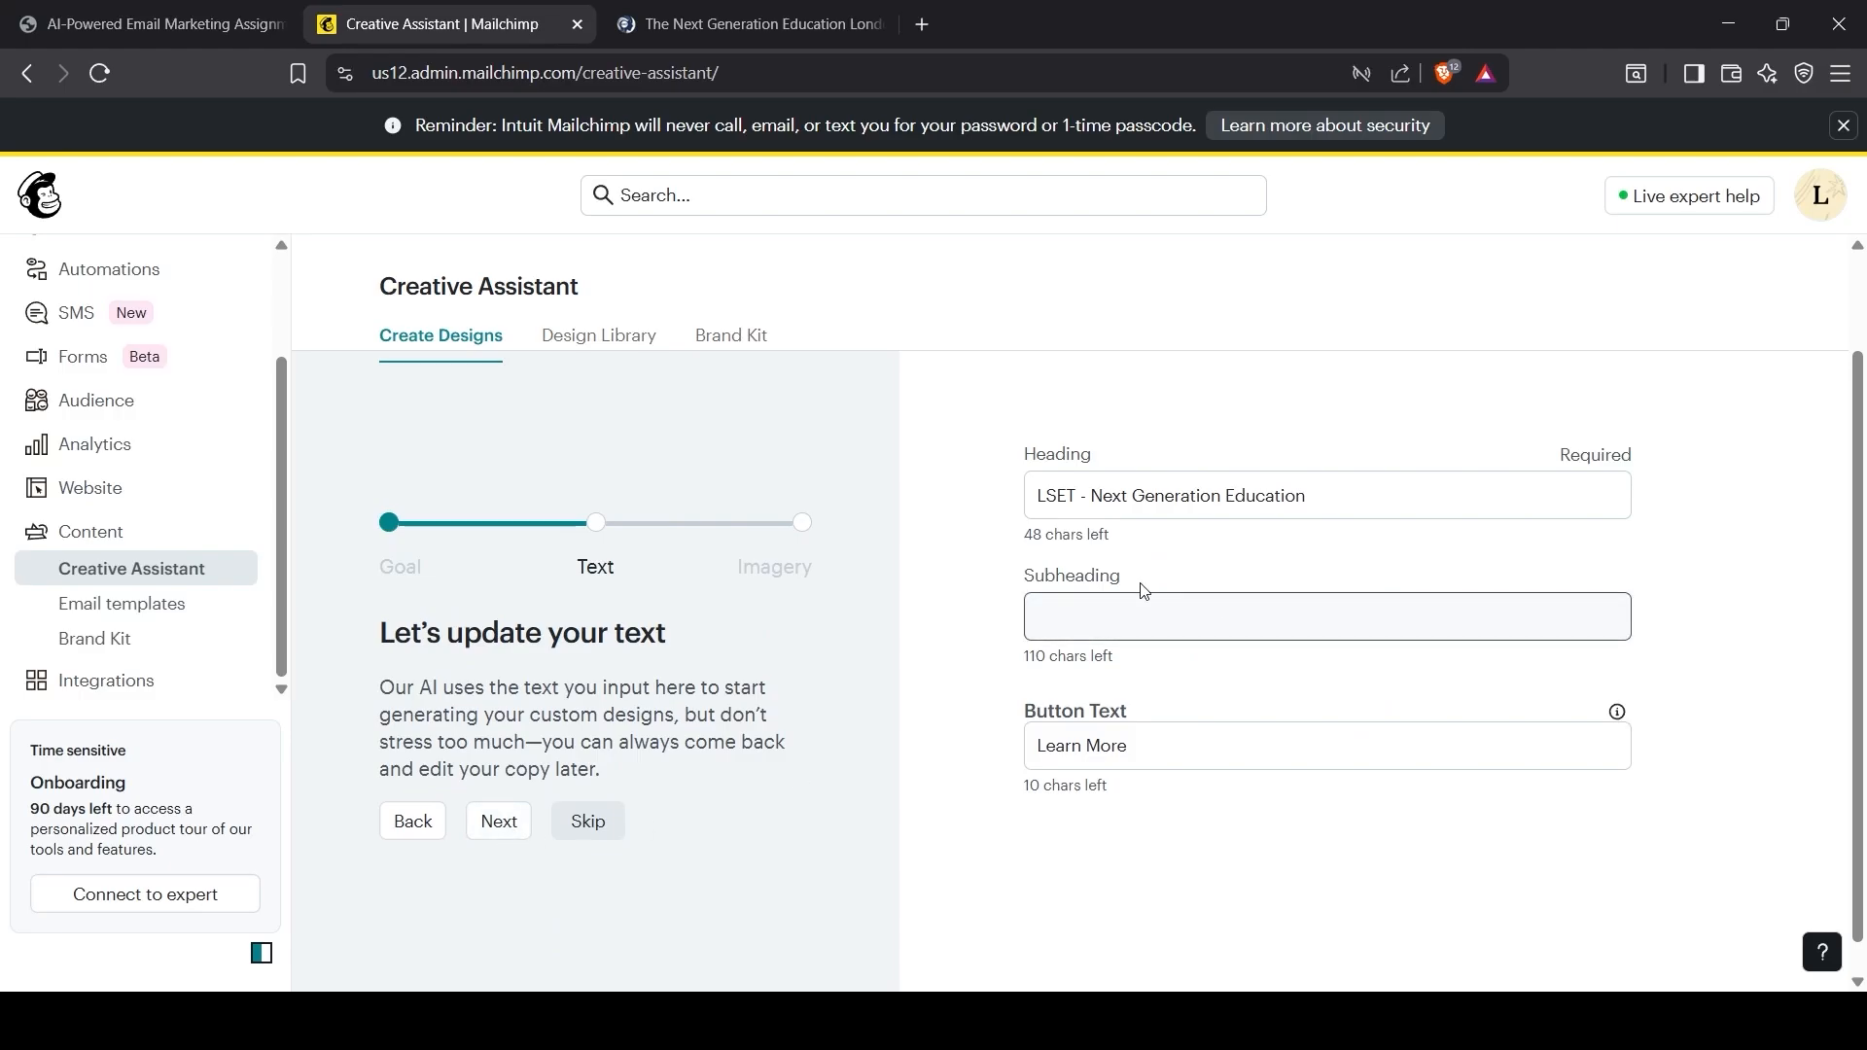
Step: Set the heading to 'Welcome {First_Name}! Enjoy 10% Off', copied from the brief
{"action": "left_click", "coordinate": [156, 23]}
{"action": "scroll", "coordinate": [890, 813], "scroll_direction": "down", "scroll_amount": 2}
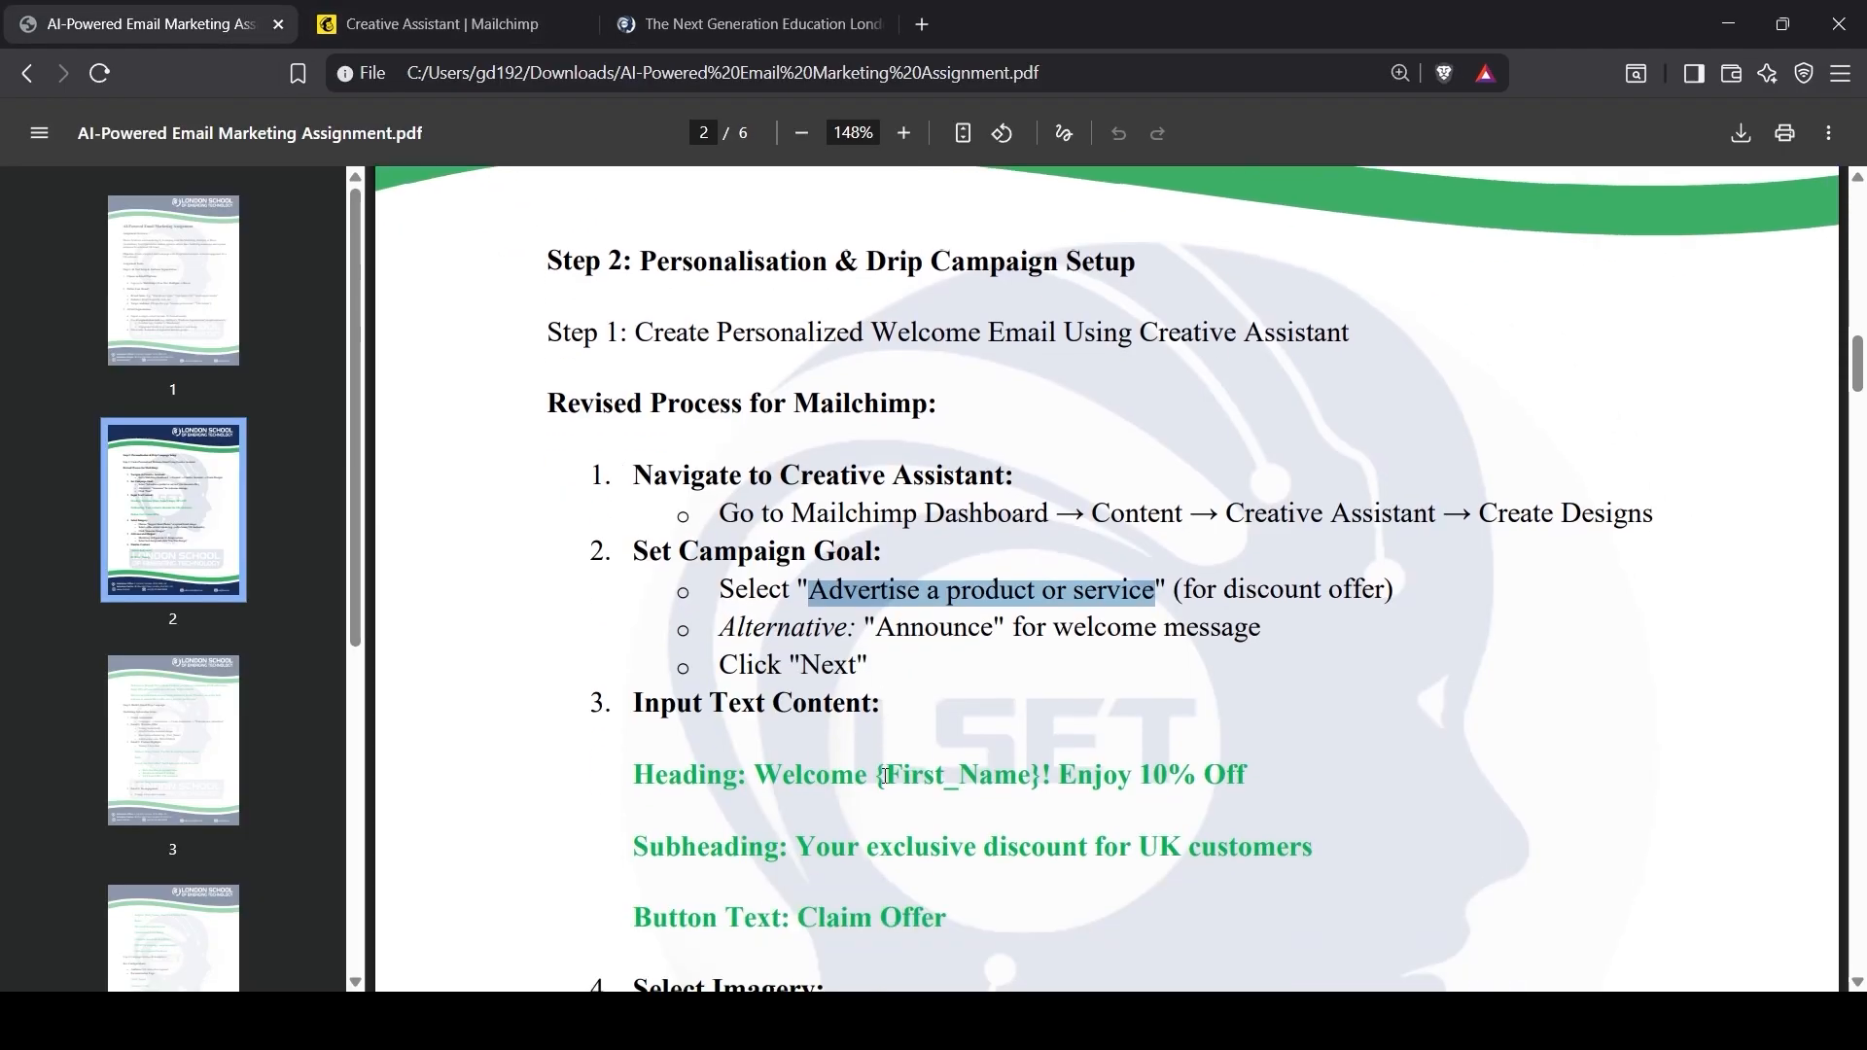
{"action": "left_click_drag", "start_coordinate": [755, 759], "coordinate": [1246, 757]}
{"action": "key", "text": "ctrl+c"}
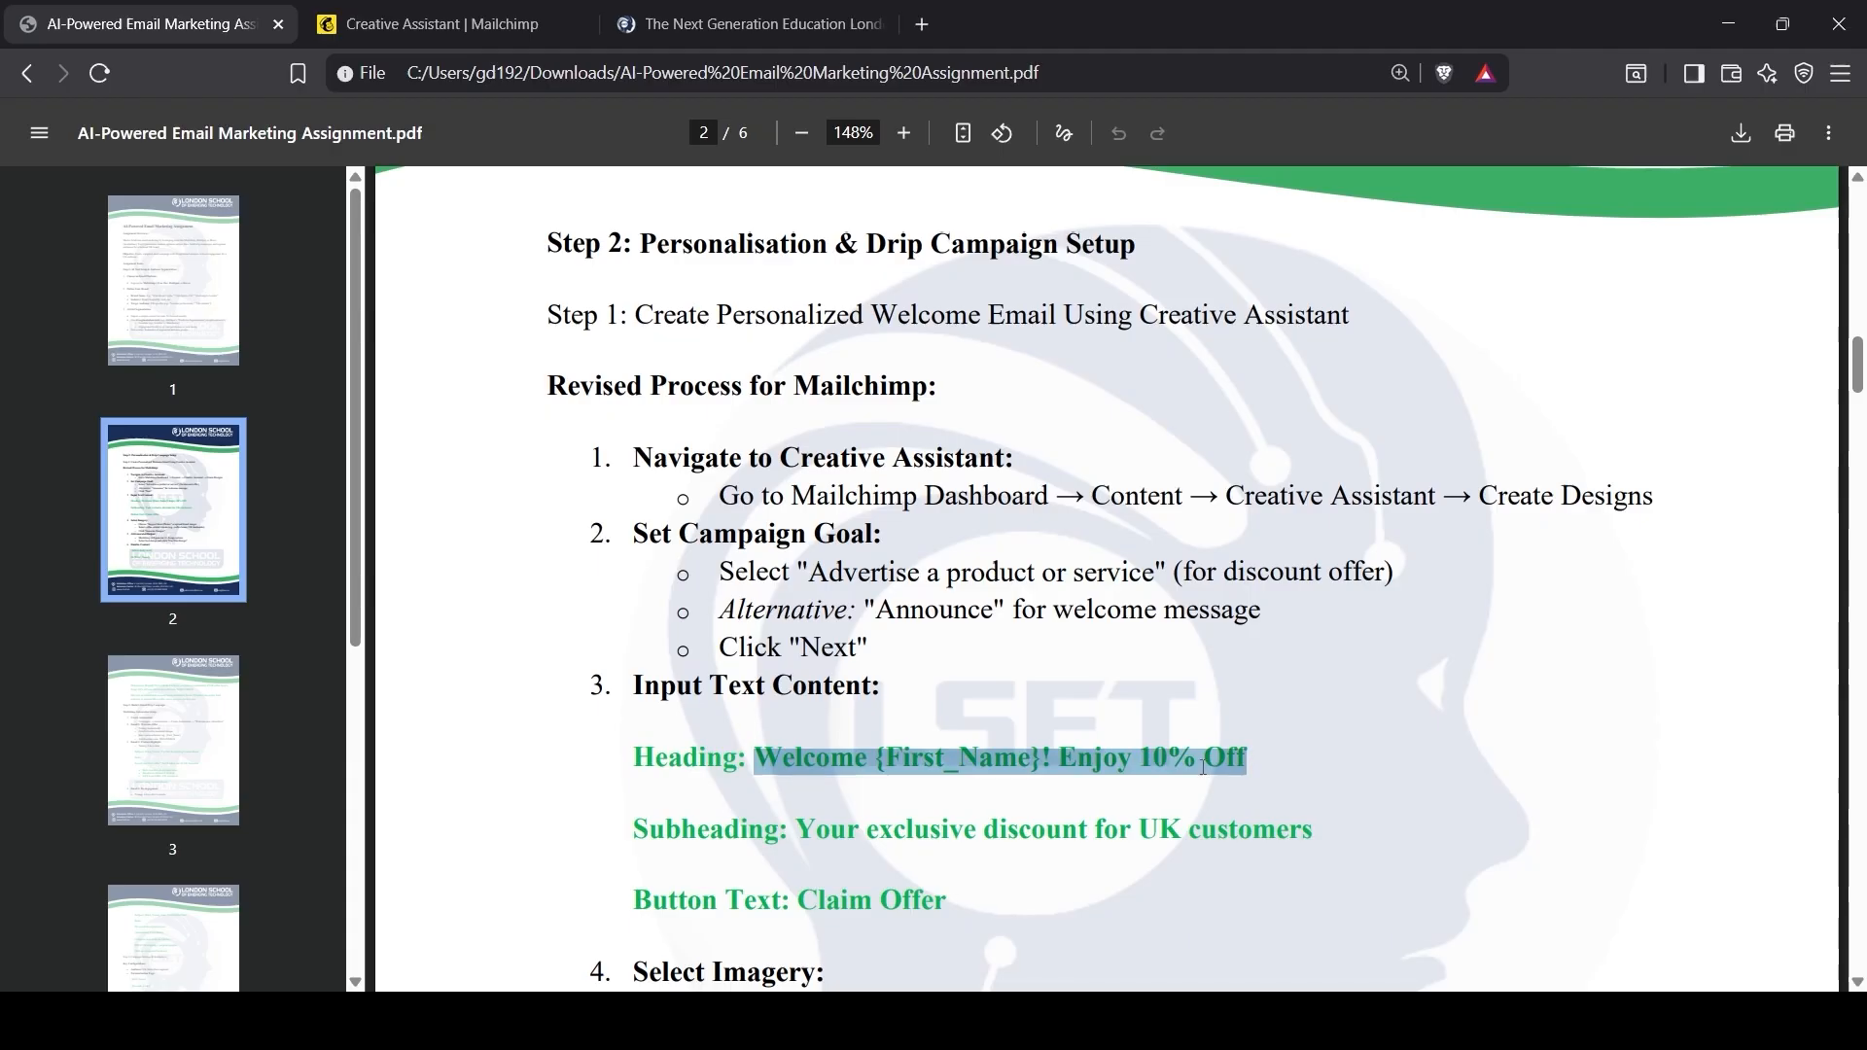
{"action": "key", "text": "ctrl+Tab"}
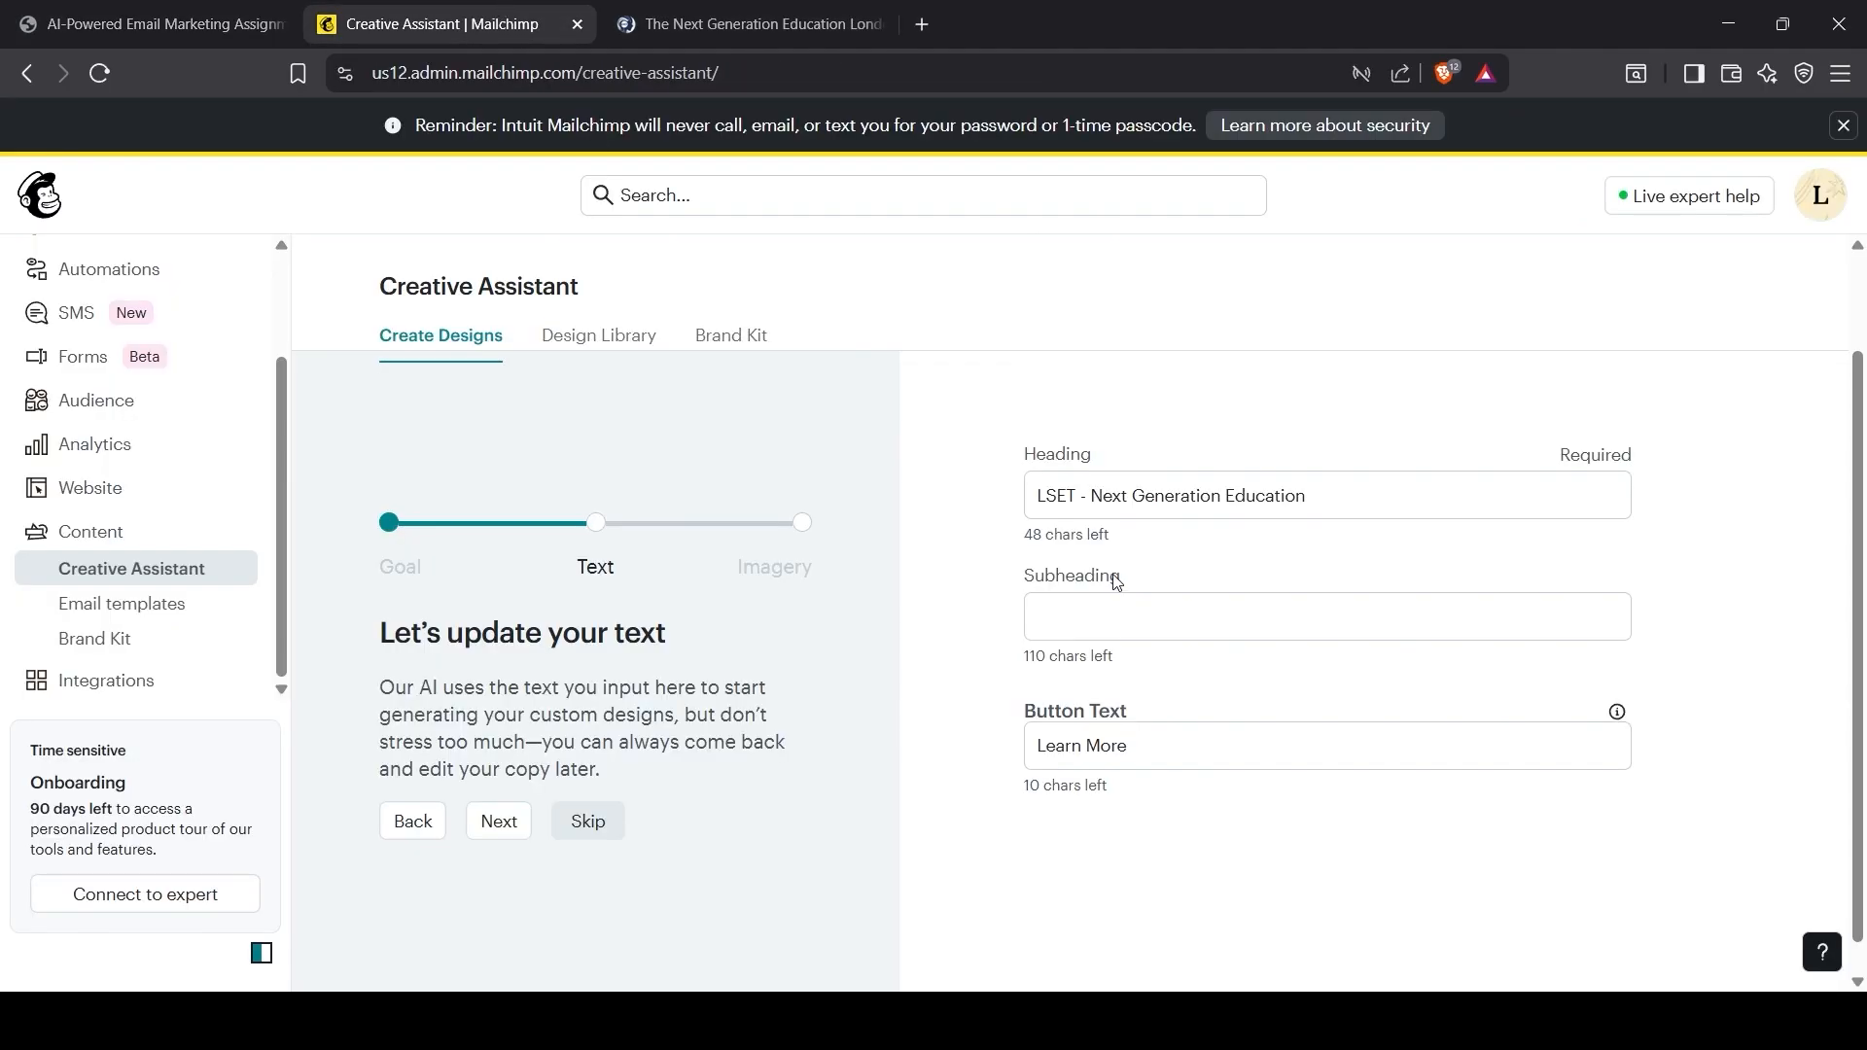
{"action": "left_click", "coordinate": [1104, 516]}
{"action": "key", "text": "ctrl+a"}
{"action": "key", "text": "ctrl+v"}
{"action": "left_click", "coordinate": [780, 91]}
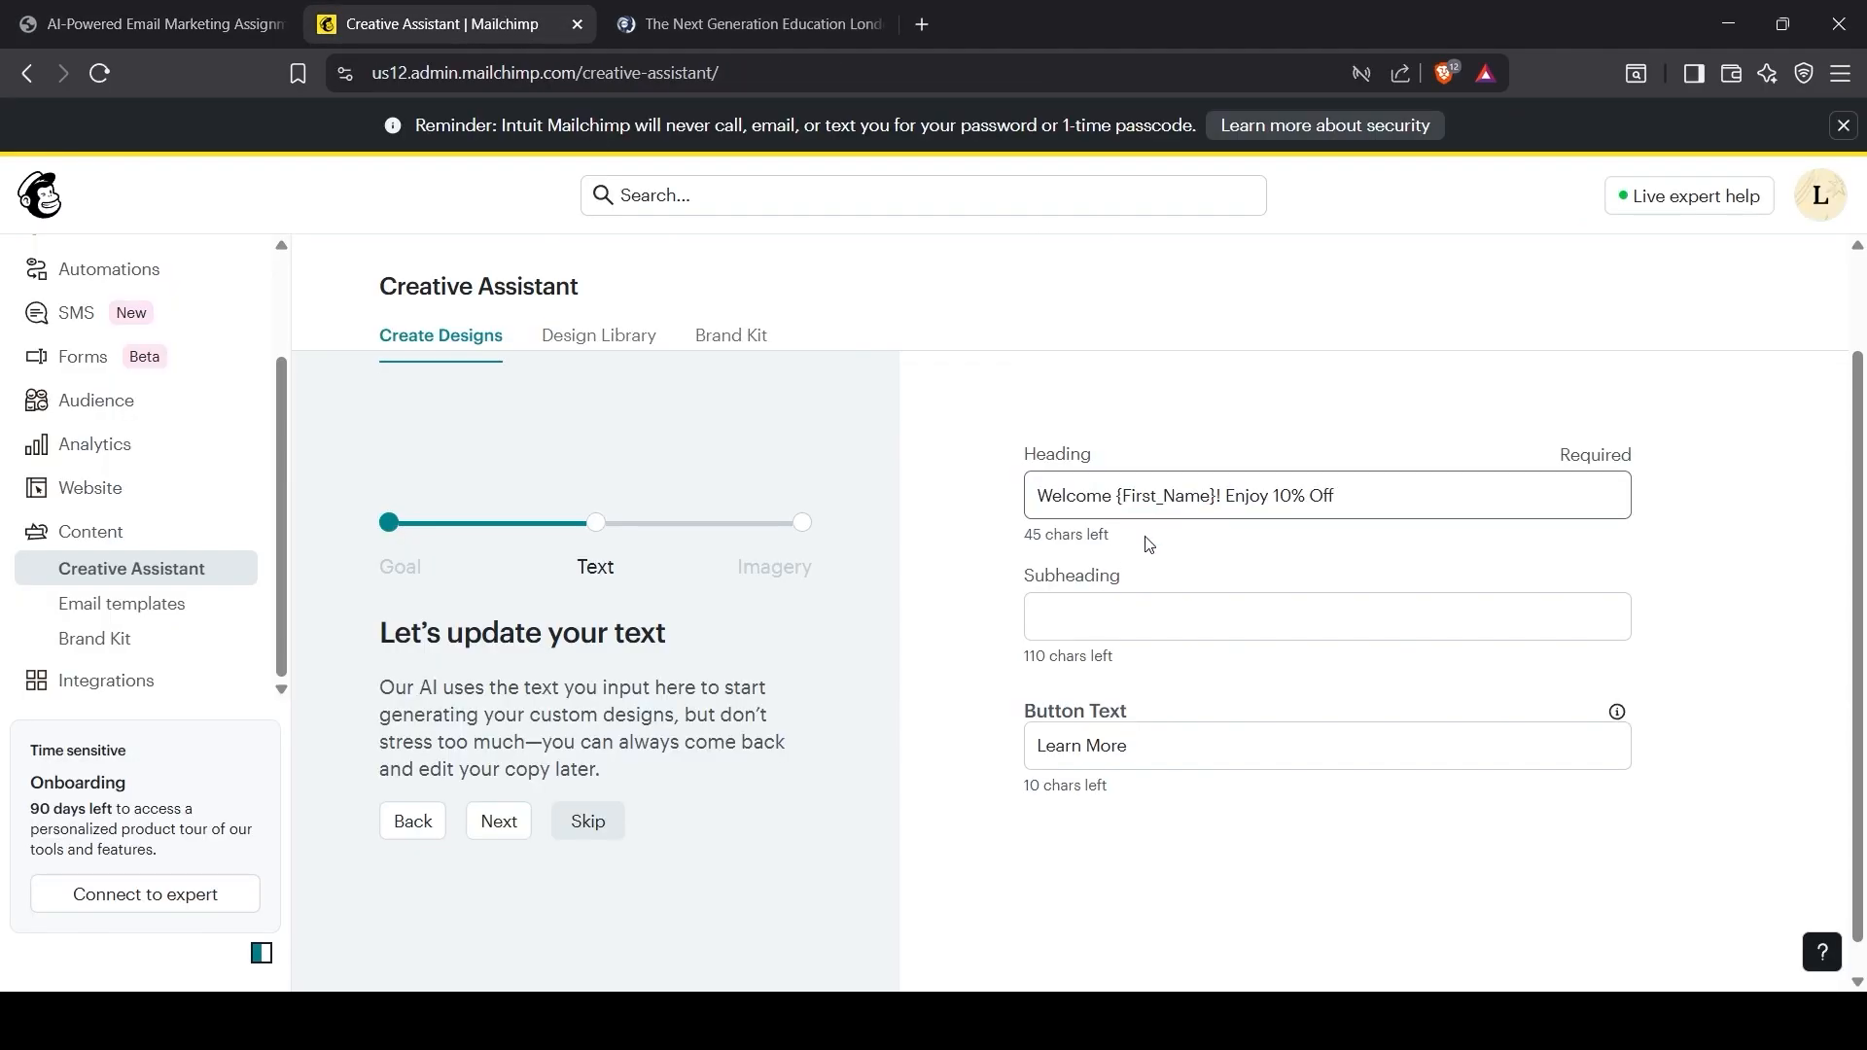
Step: Paste the brief's UK customers discount subheading into Subheading and continue to imagery
{"action": "left_click", "coordinate": [638, 22]}
{"action": "left_click", "coordinate": [226, 11]}
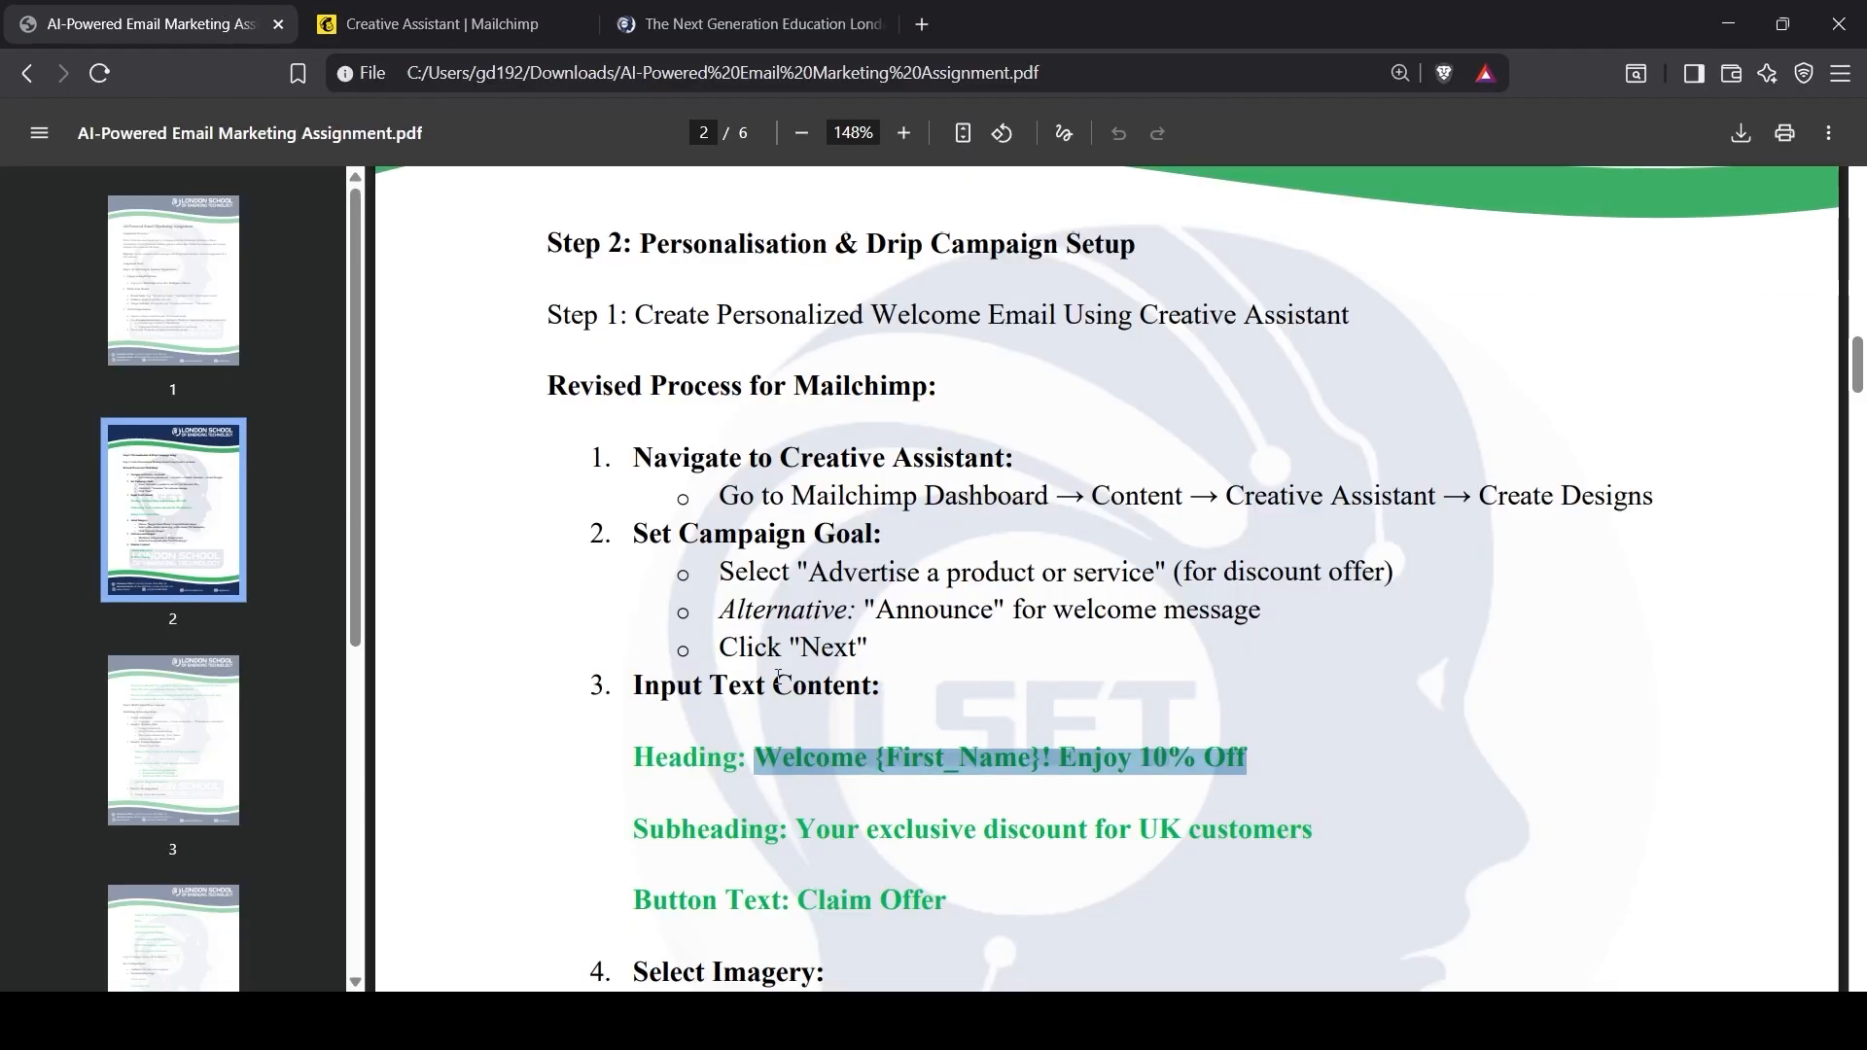
{"action": "left_click_drag", "start_coordinate": [799, 832], "coordinate": [1304, 820]}
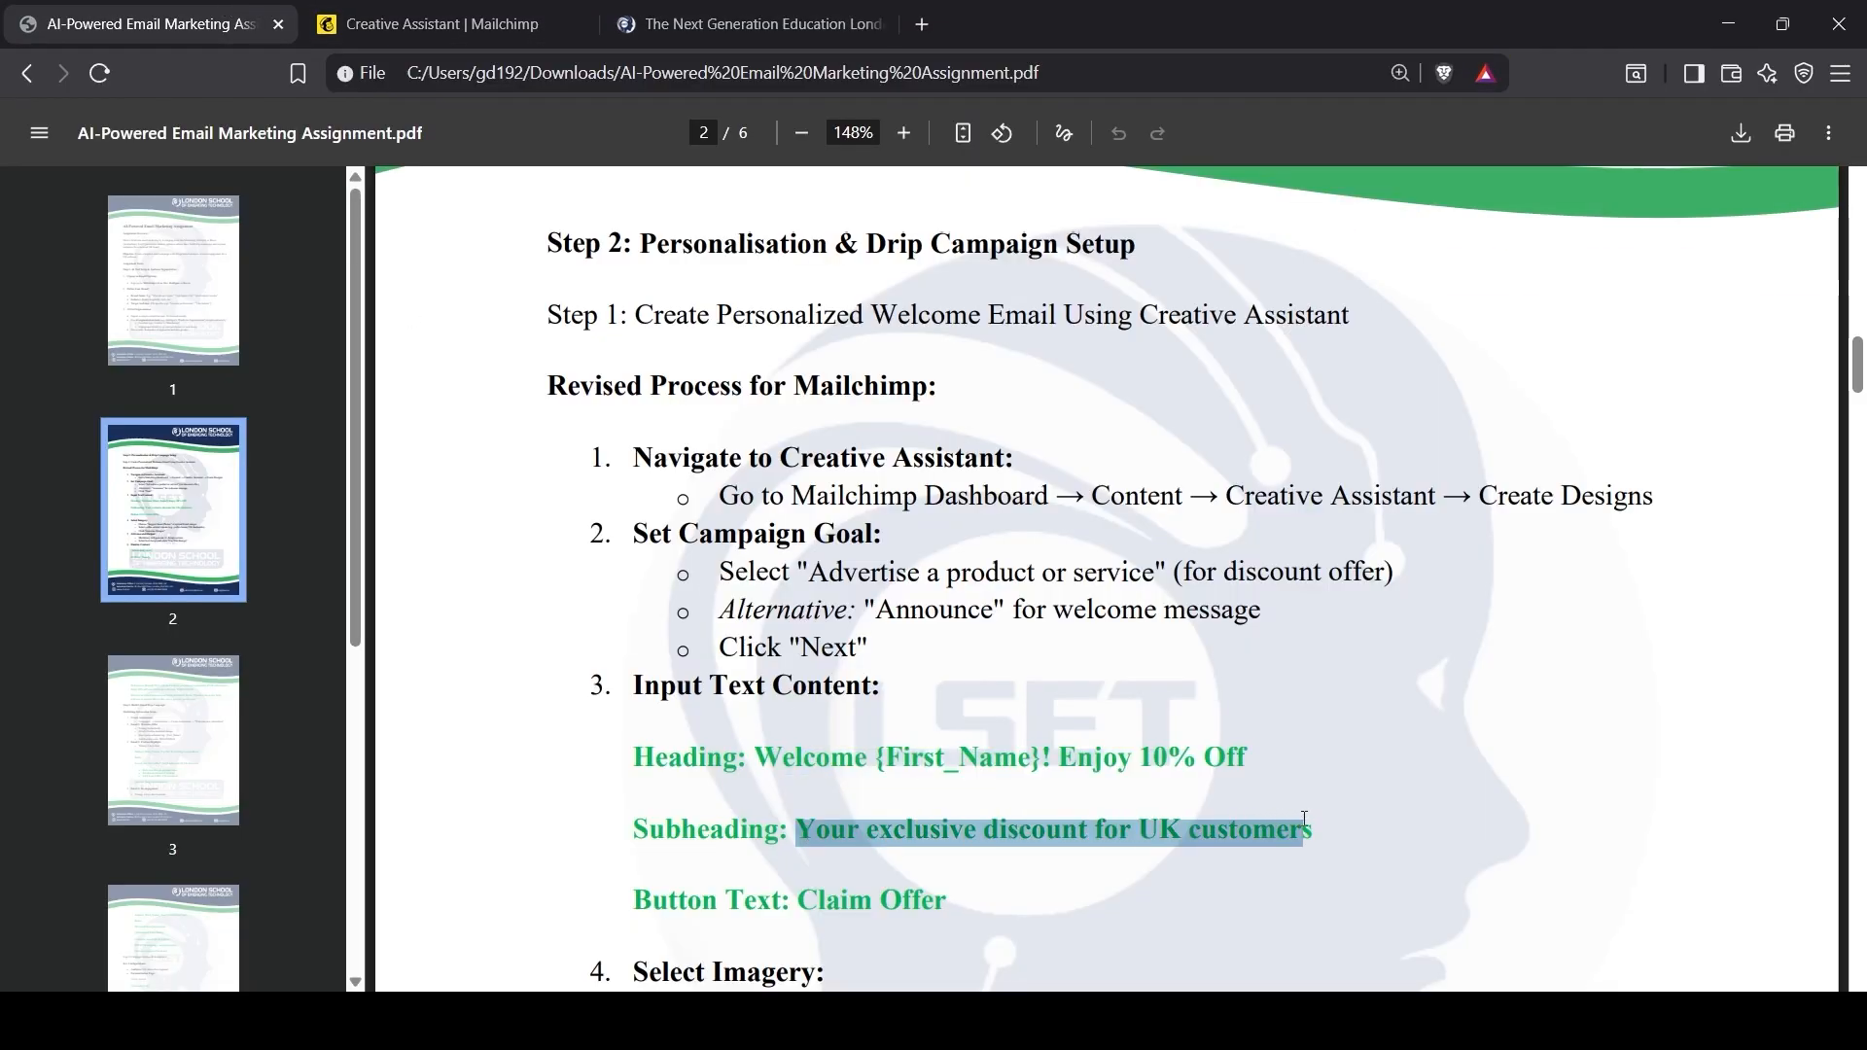
{"action": "left_click", "coordinate": [530, 10]}
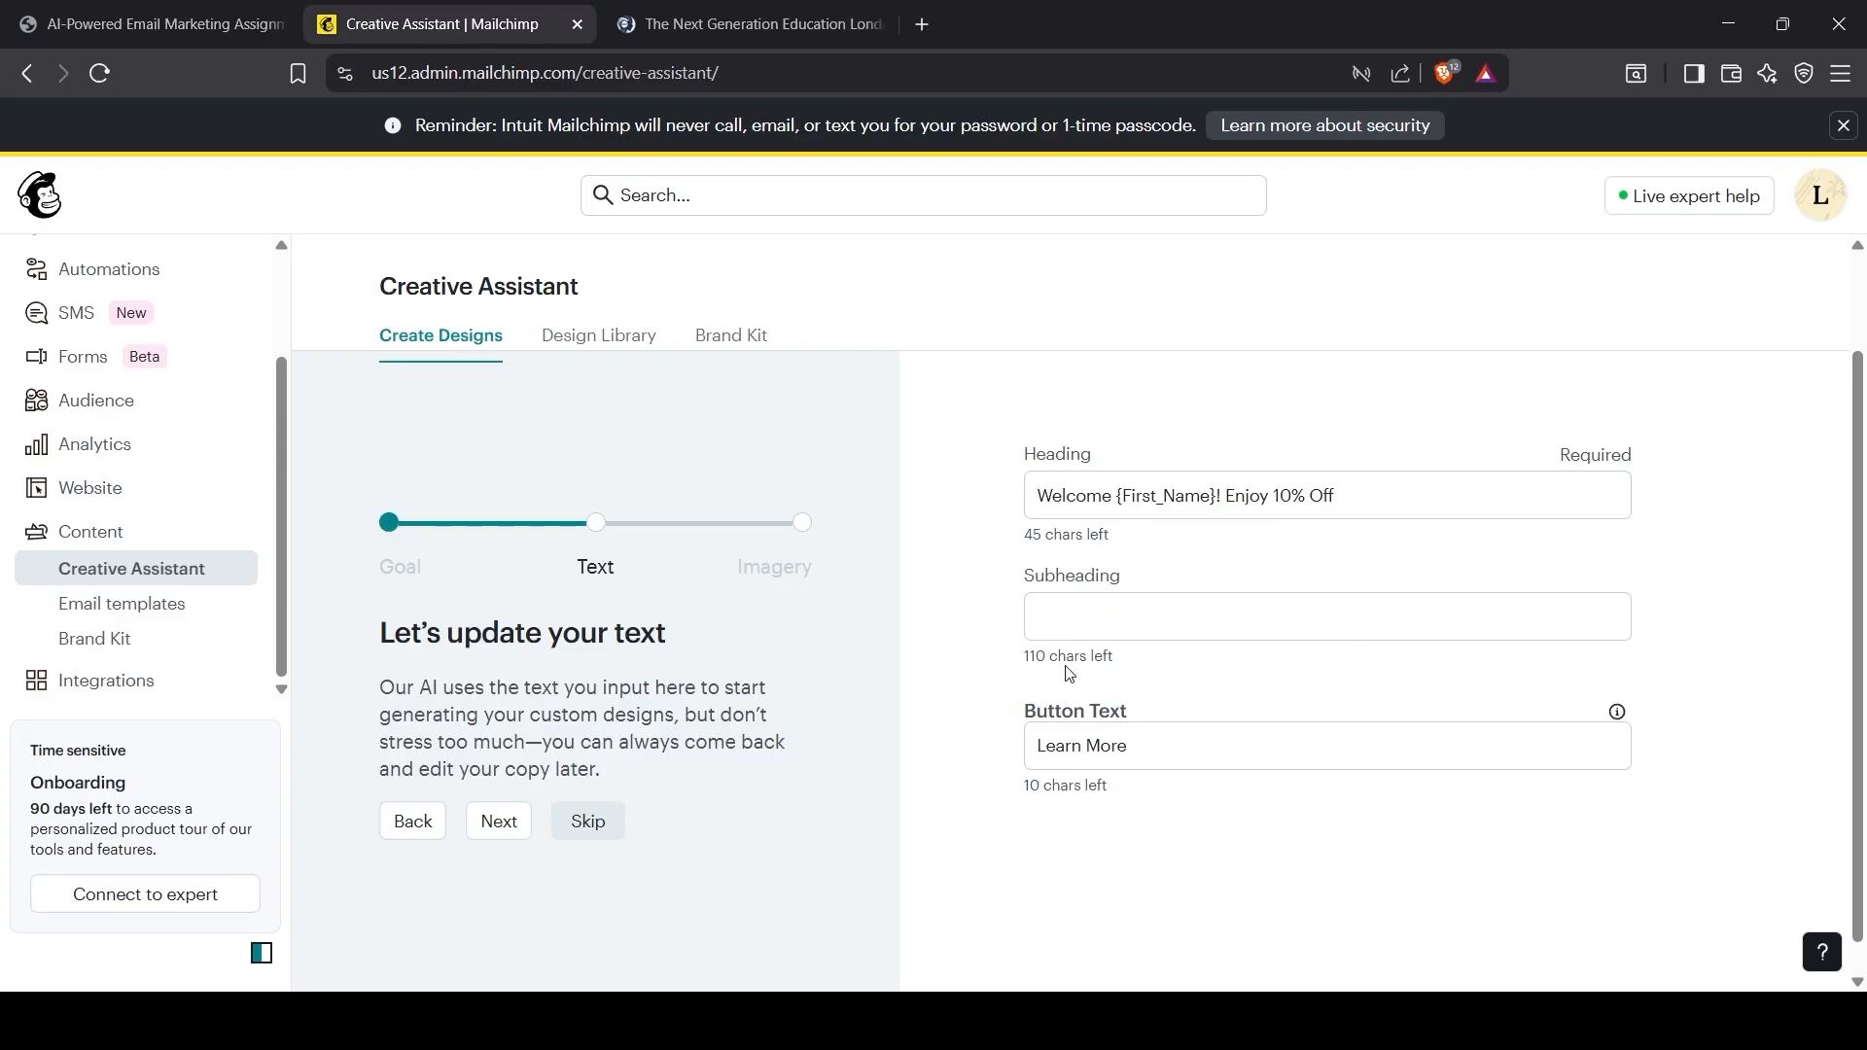
{"action": "left_click", "coordinate": [1091, 616]}
{"action": "type", "text": "Your exclusive discount for UK customers"}
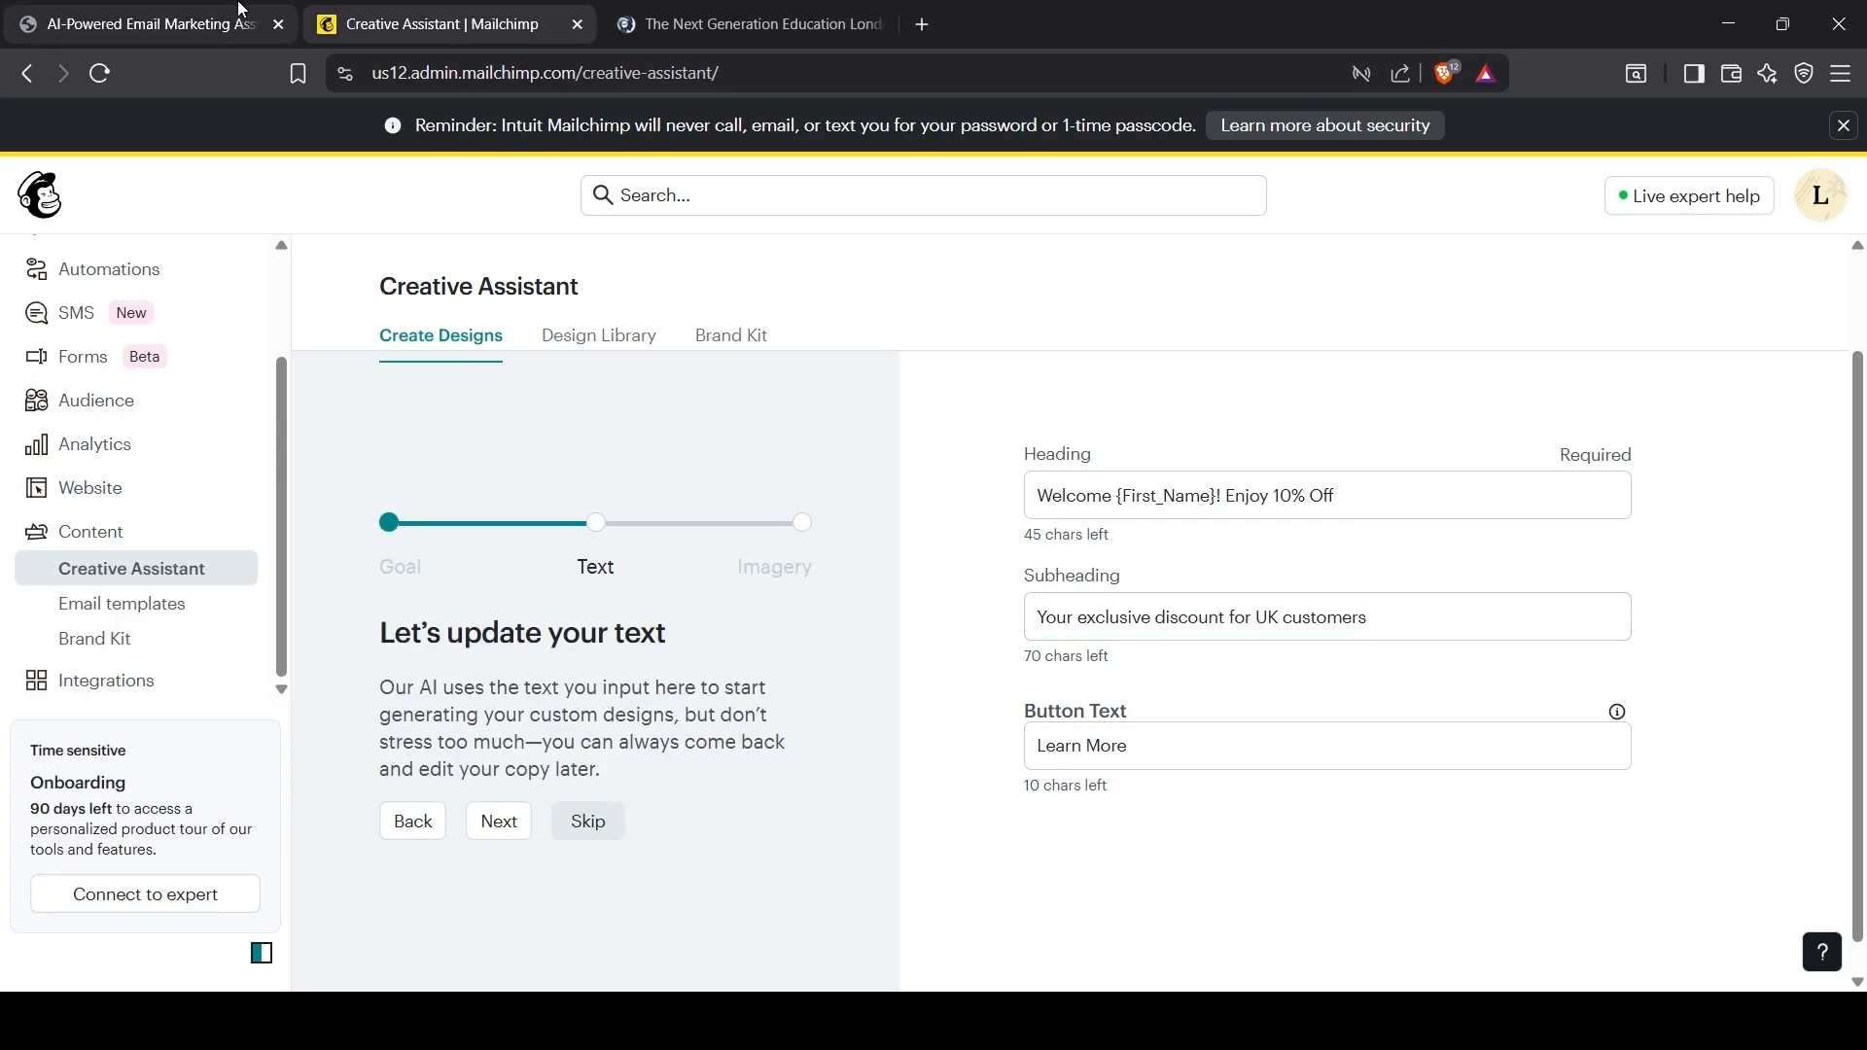
{"action": "left_click", "coordinate": [240, 10]}
{"action": "left_click_drag", "start_coordinate": [800, 900], "coordinate": [951, 908]}
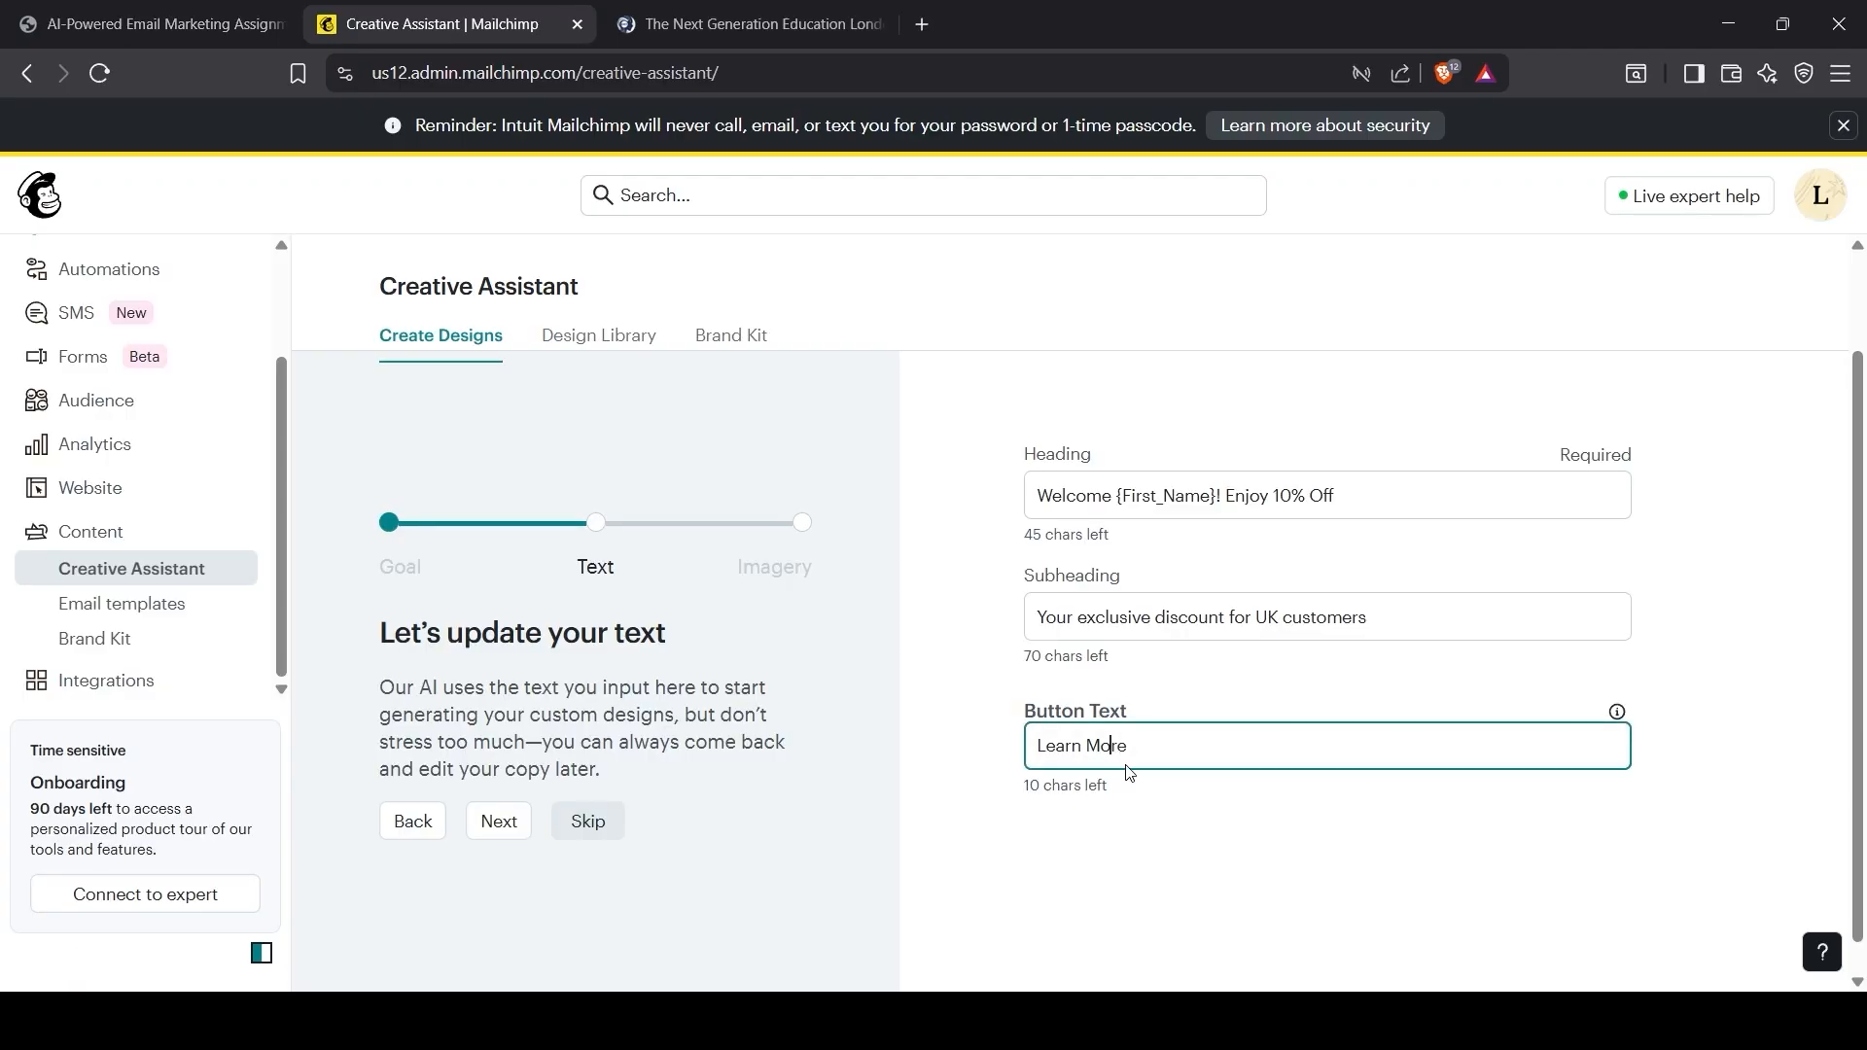
{"action": "left_click", "coordinate": [499, 821]}
Step: Remove the London and plain blue images and fill the slots with suggested photos
{"action": "scroll", "coordinate": [506, 800], "scroll_direction": "down", "scroll_amount": 1}
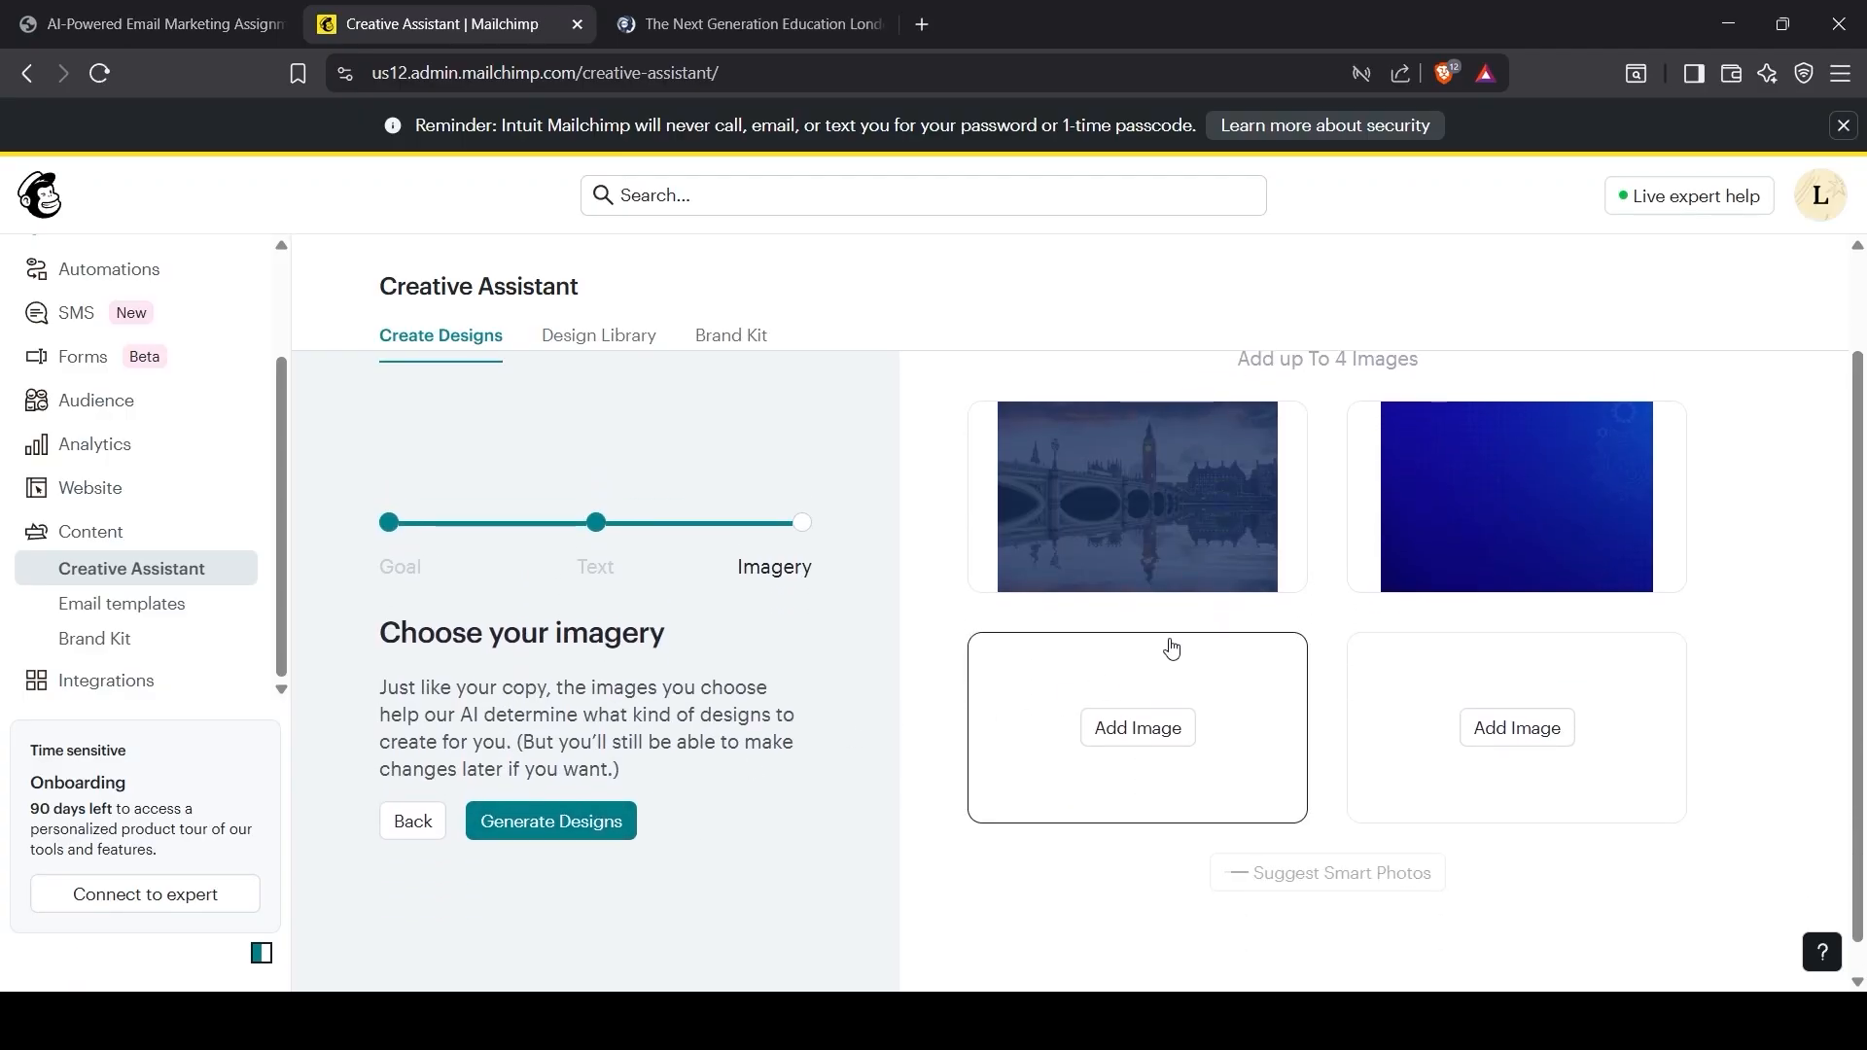
{"action": "left_click", "coordinate": [1138, 496]}
{"action": "left_click", "coordinate": [1240, 873]}
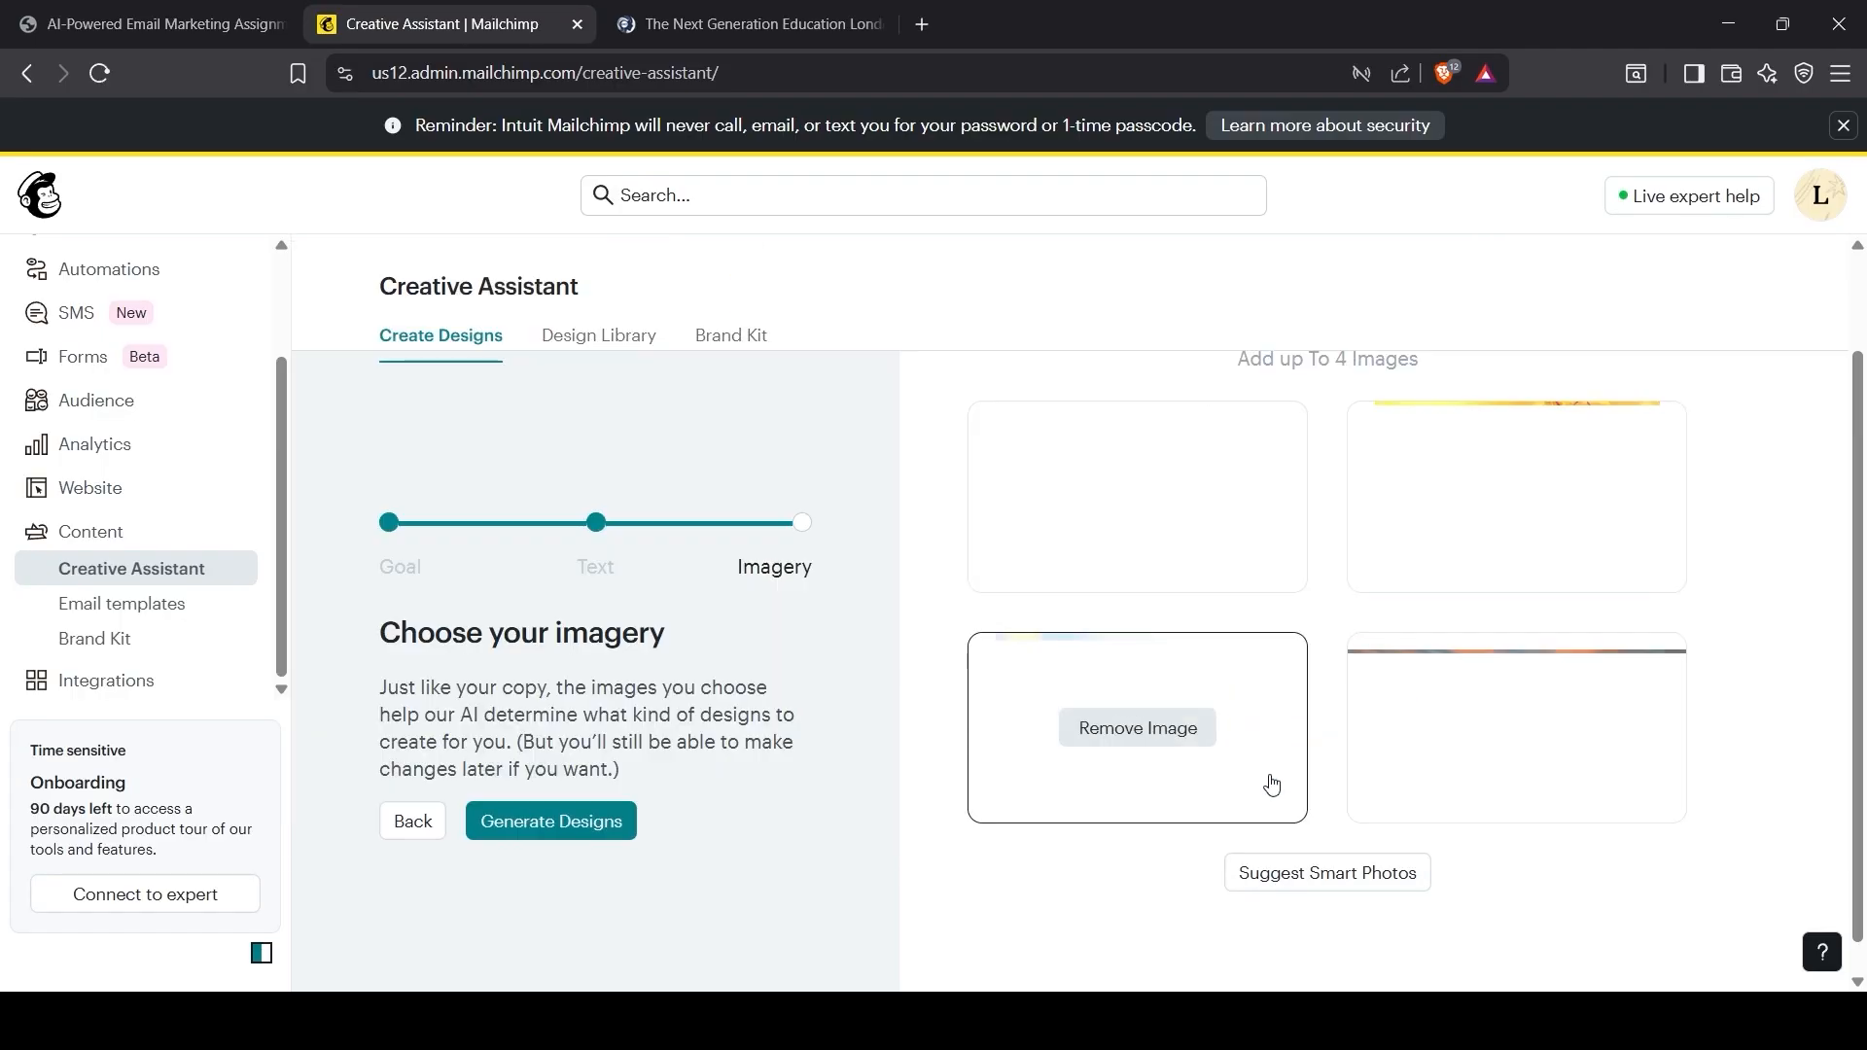
{"action": "left_click", "coordinate": [1496, 623]}
{"action": "left_click", "coordinate": [1138, 849]}
{"action": "left_click", "coordinate": [1519, 855]}
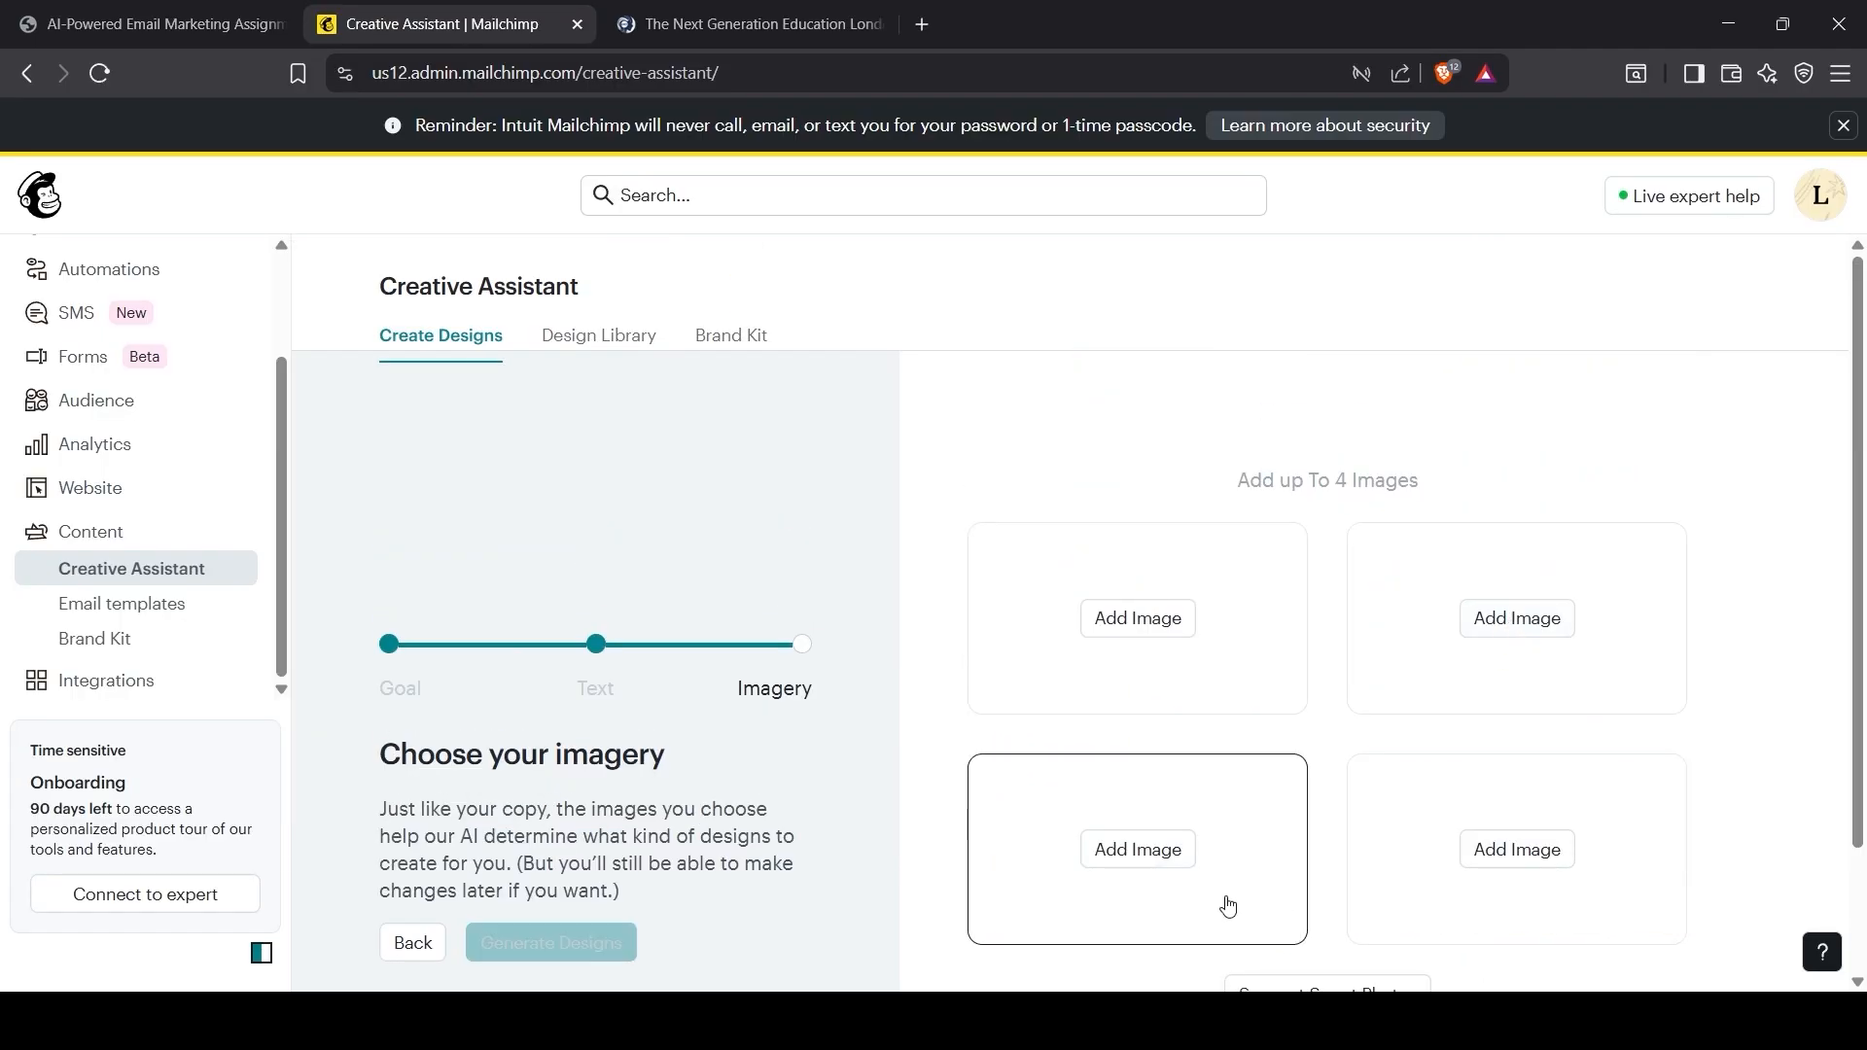
{"action": "scroll", "coordinate": [1227, 899], "scroll_direction": "down", "scroll_amount": 1}
{"action": "left_click", "coordinate": [1302, 880]}
{"action": "left_click", "coordinate": [1142, 727]}
{"action": "left_click", "coordinate": [1340, 875]}
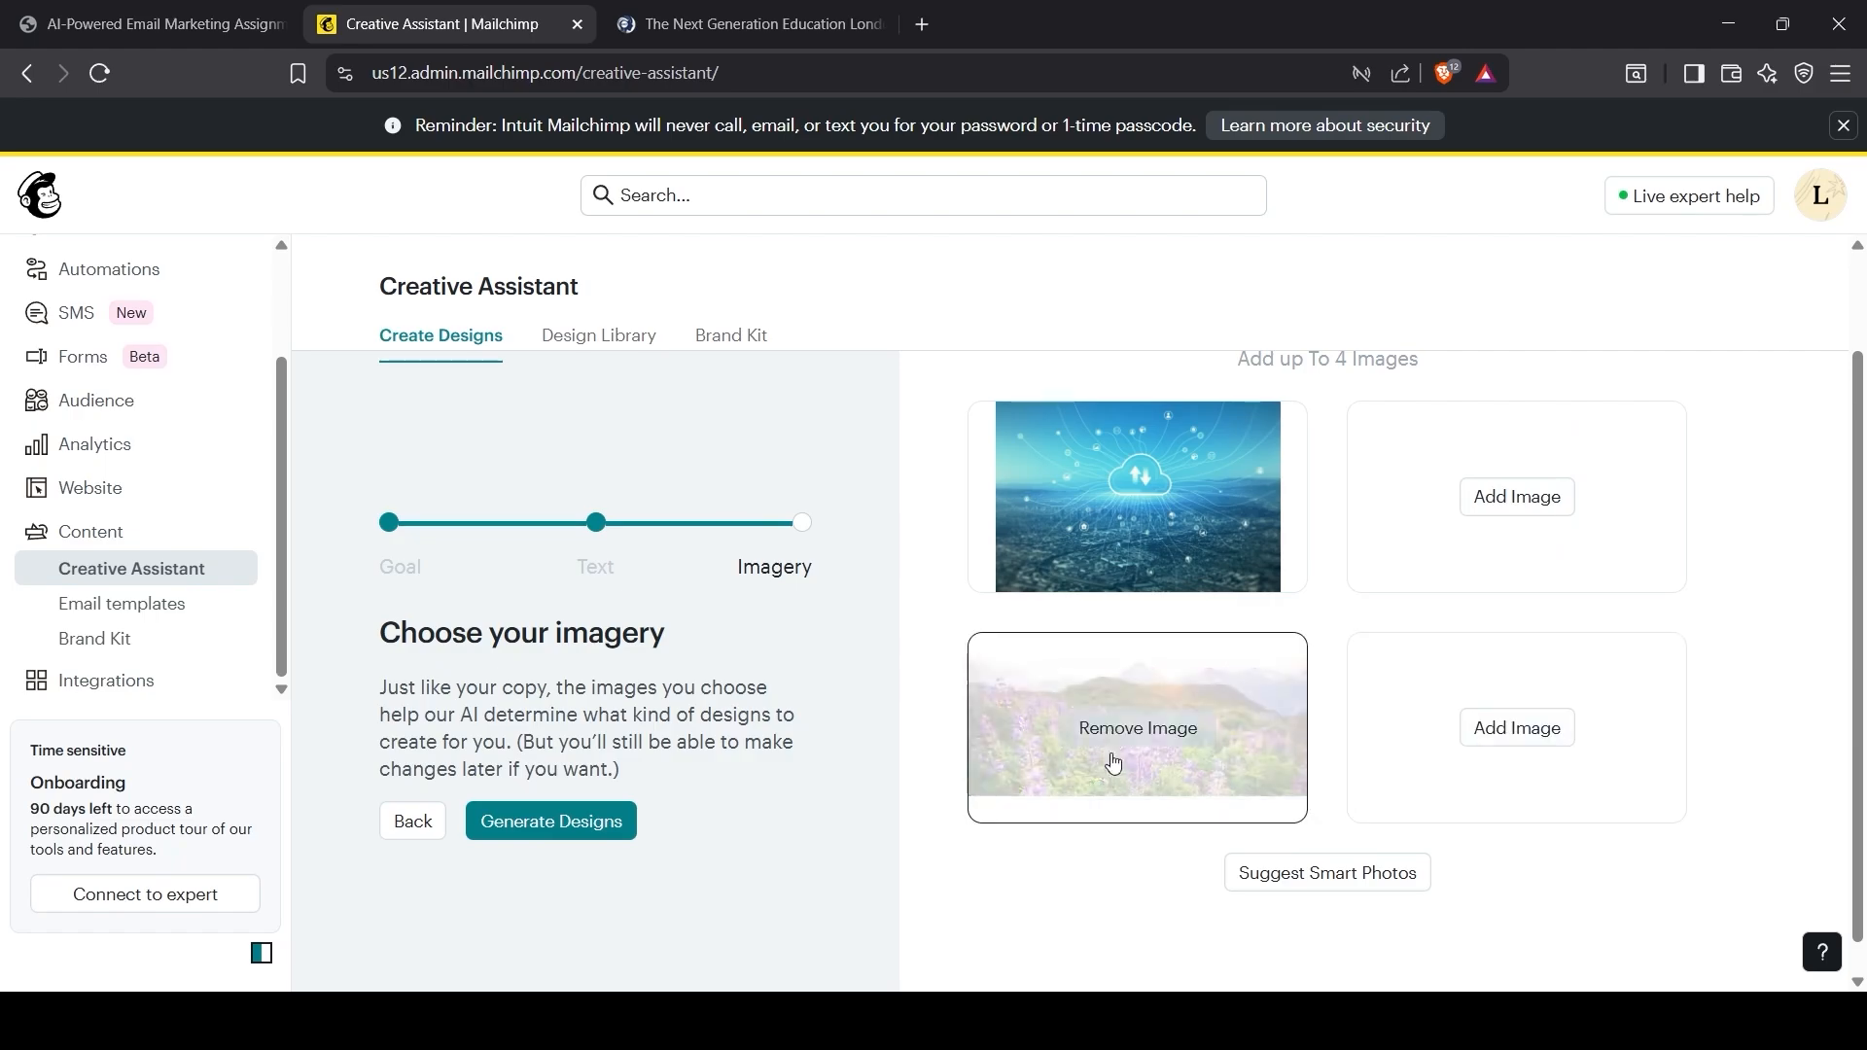
Step: Cycle suggested photos until cloud, road and oil-pump images remain, then generate designs
{"action": "left_click", "coordinate": [1472, 503]}
{"action": "left_click", "coordinate": [1331, 873]}
{"action": "left_click", "coordinate": [1148, 730]}
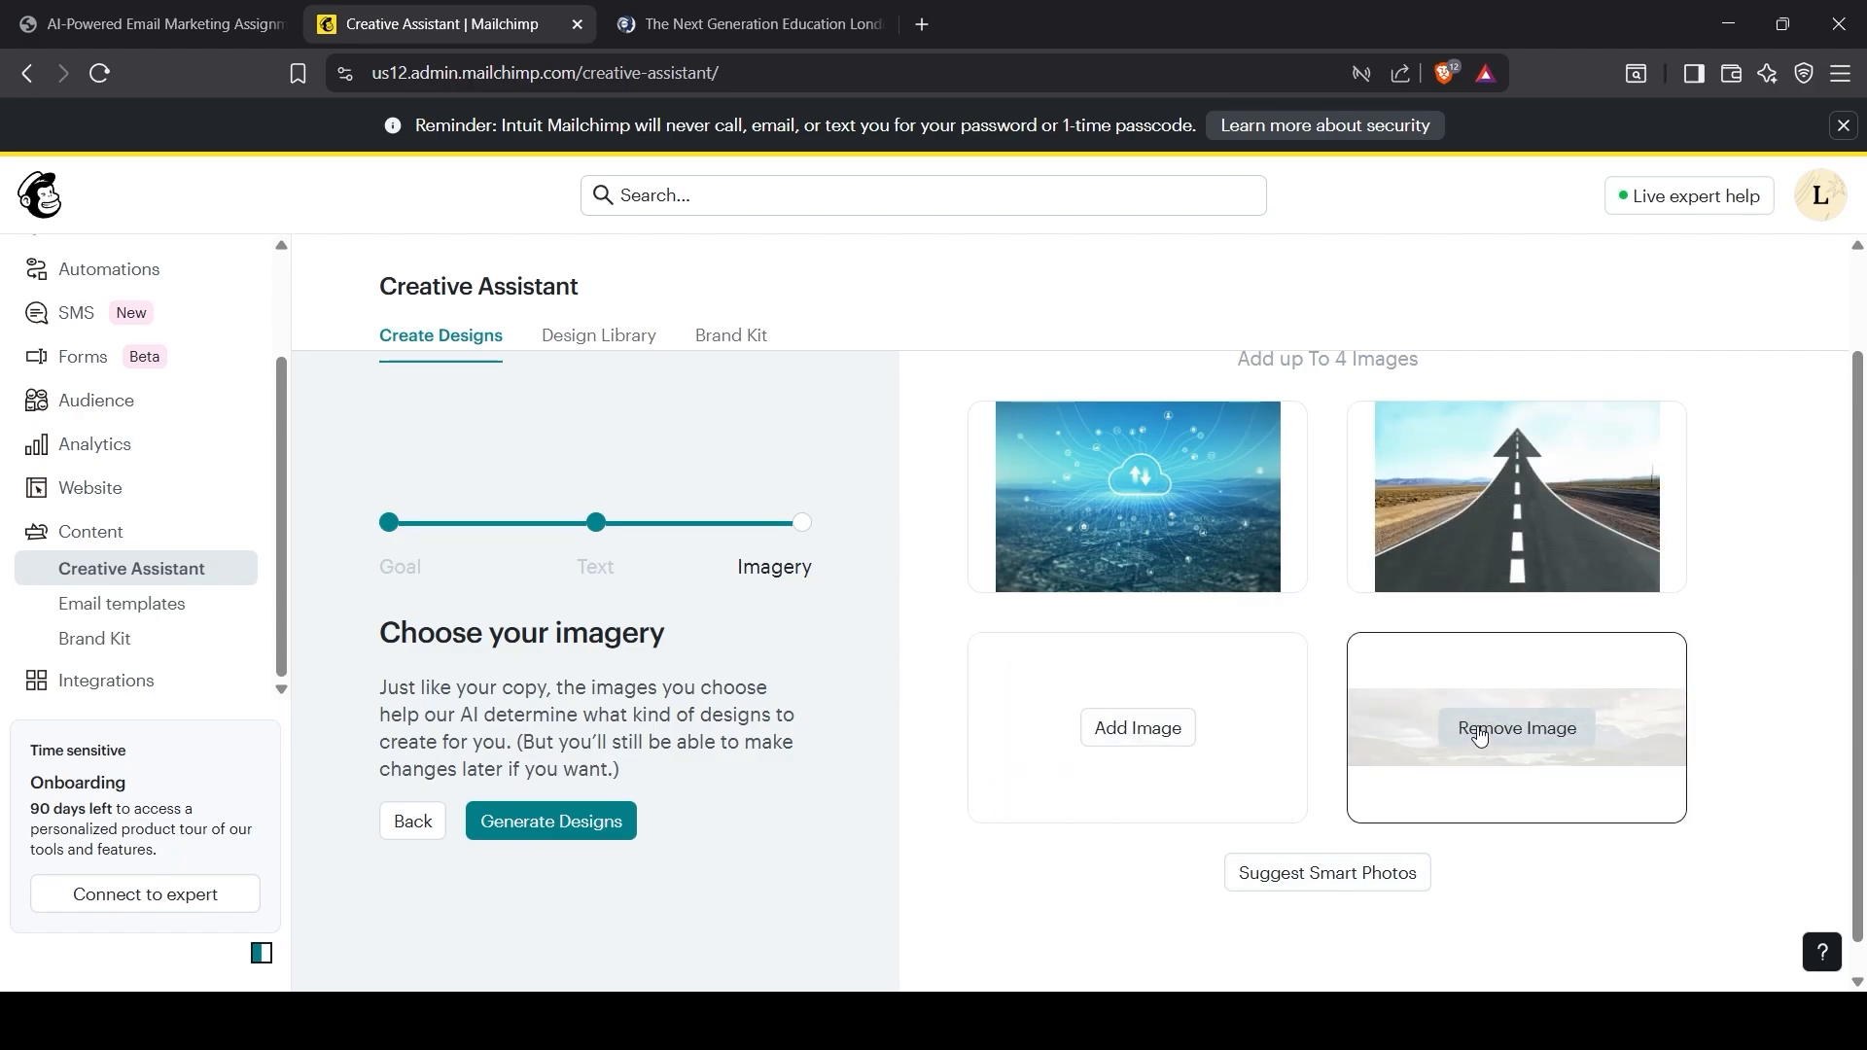
{"action": "left_click", "coordinate": [1481, 731]}
{"action": "left_click", "coordinate": [1284, 881]}
{"action": "left_click", "coordinate": [1148, 729]}
{"action": "left_click", "coordinate": [1488, 732]}
{"action": "left_click", "coordinate": [1331, 873]}
{"action": "left_click", "coordinate": [1187, 734]}
{"action": "left_click", "coordinate": [1517, 733]}
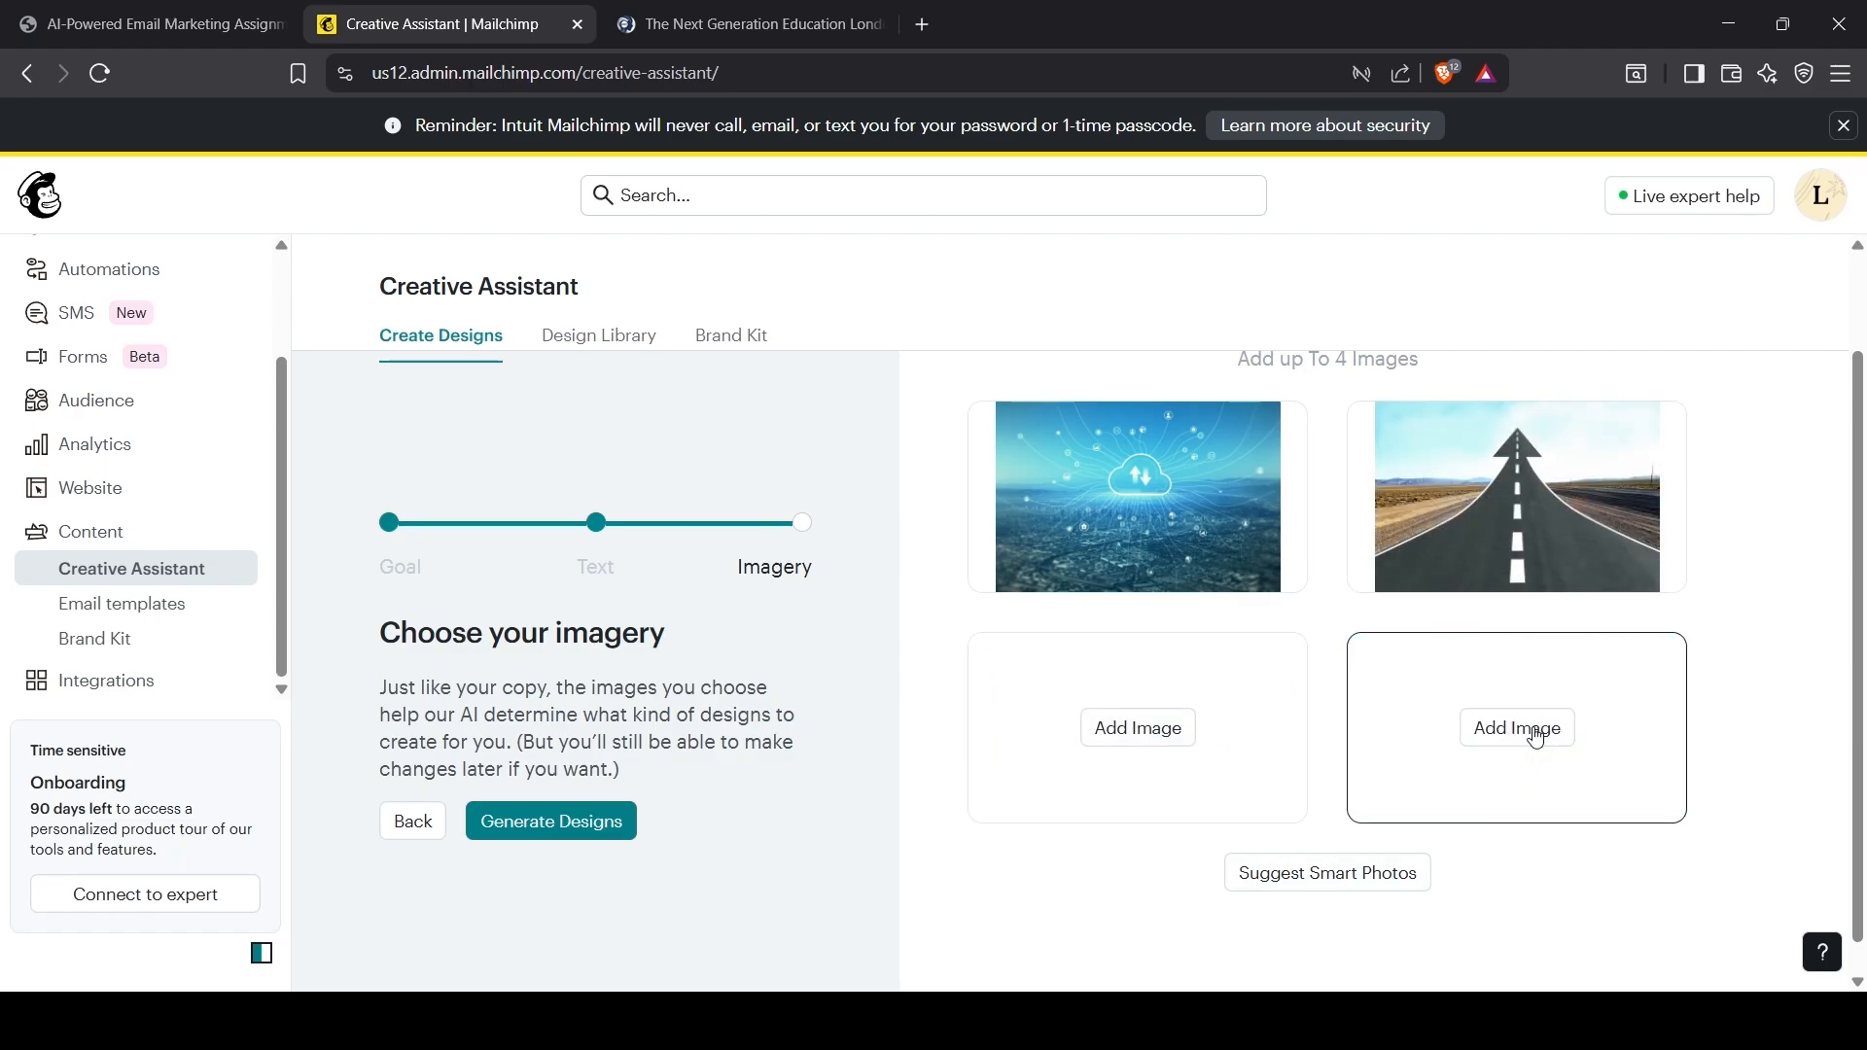
{"action": "left_click", "coordinate": [1332, 873]}
{"action": "left_click", "coordinate": [1119, 735]}
{"action": "left_click", "coordinate": [1488, 731]}
{"action": "left_click", "coordinate": [1331, 873]}
{"action": "left_click", "coordinate": [1164, 734]}
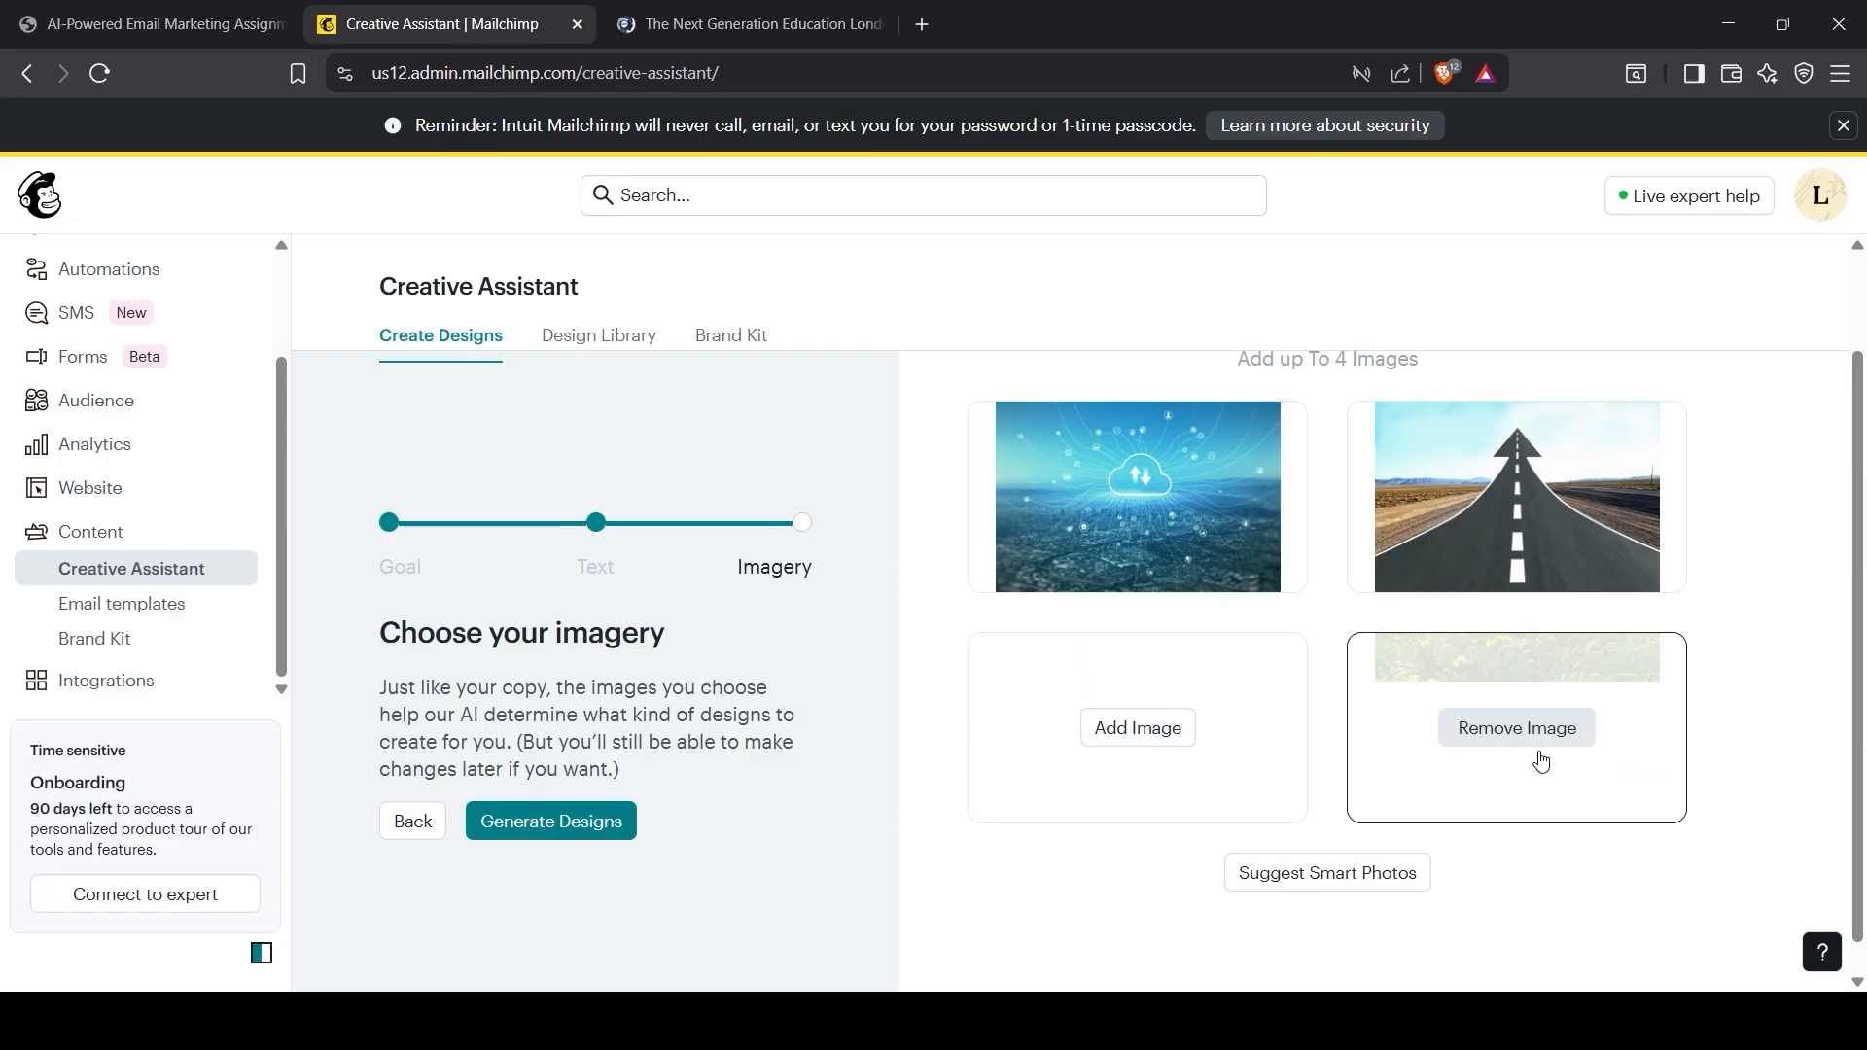
{"action": "left_click", "coordinate": [1536, 741]}
{"action": "left_click", "coordinate": [1332, 873]}
{"action": "left_click", "coordinate": [1185, 741]}
{"action": "left_click", "coordinate": [1480, 720]}
{"action": "left_click", "coordinate": [1325, 880]}
{"action": "left_click", "coordinate": [1517, 729]}
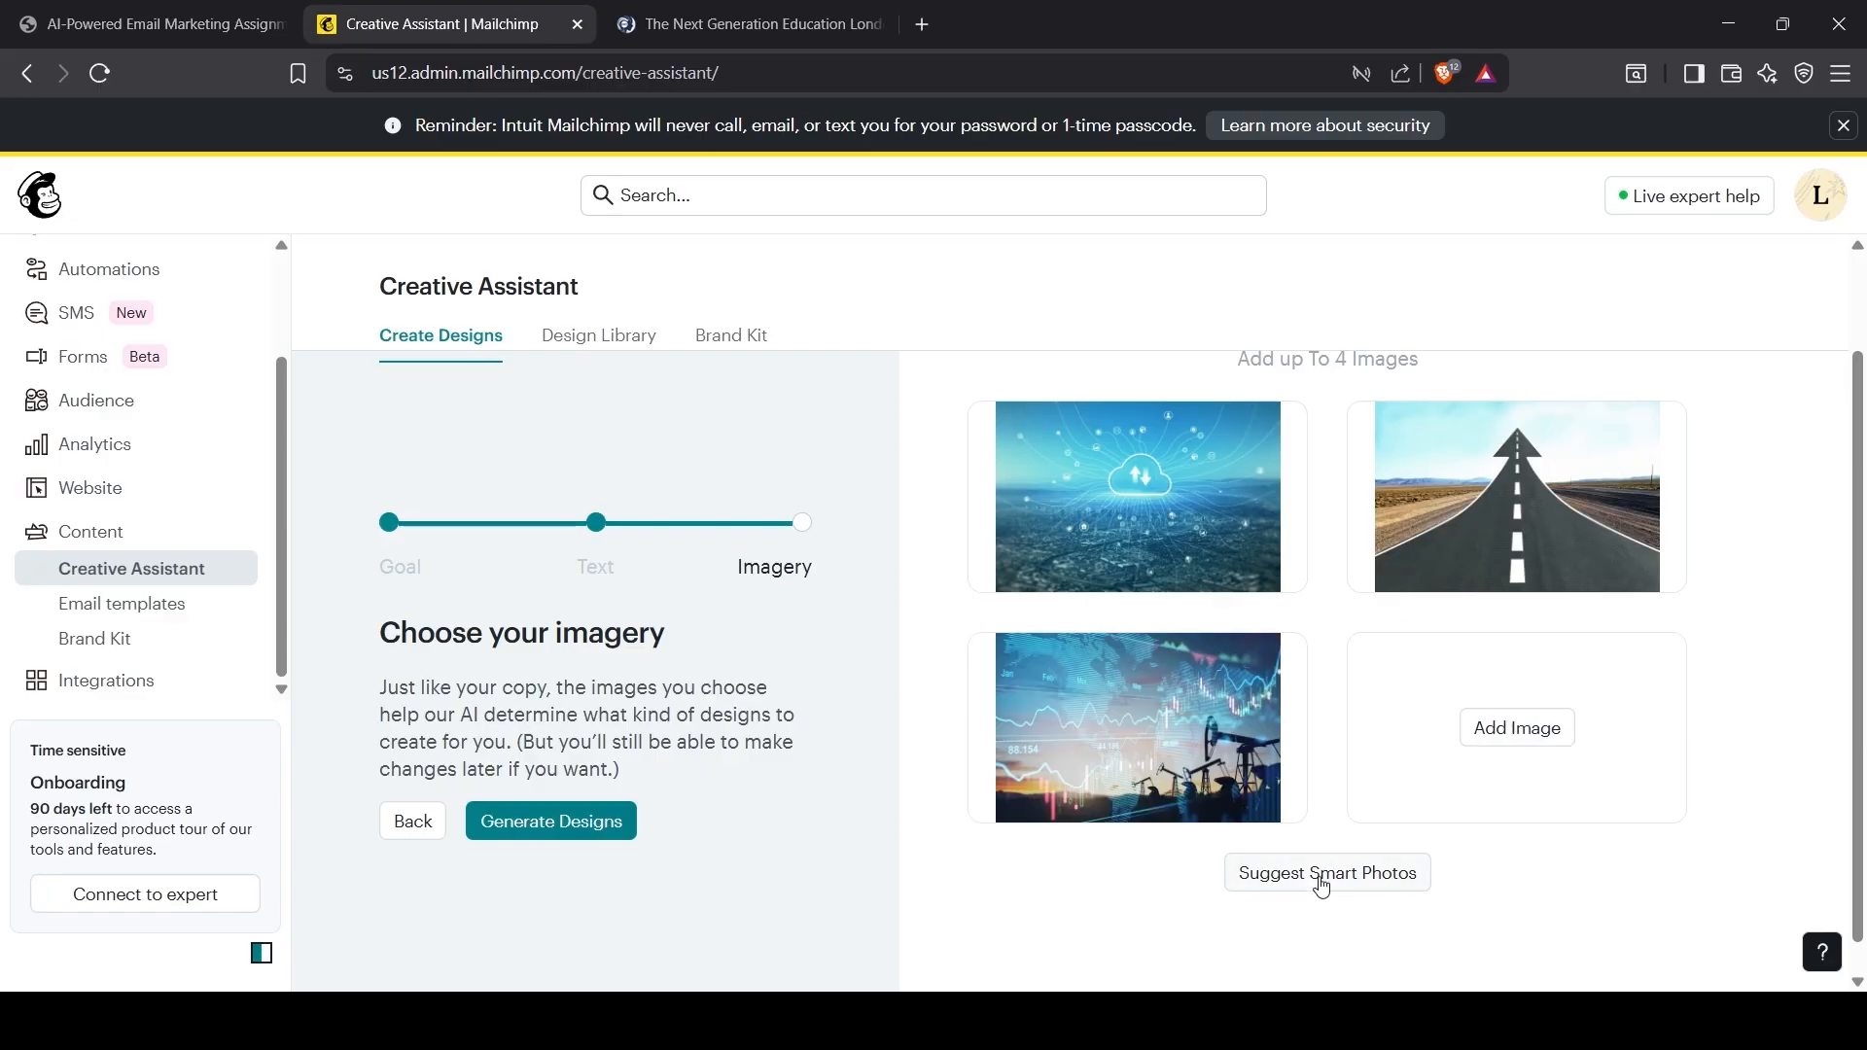
{"action": "left_click", "coordinate": [1322, 882]}
{"action": "left_click", "coordinate": [1525, 731]}
{"action": "left_click", "coordinate": [1359, 881]}
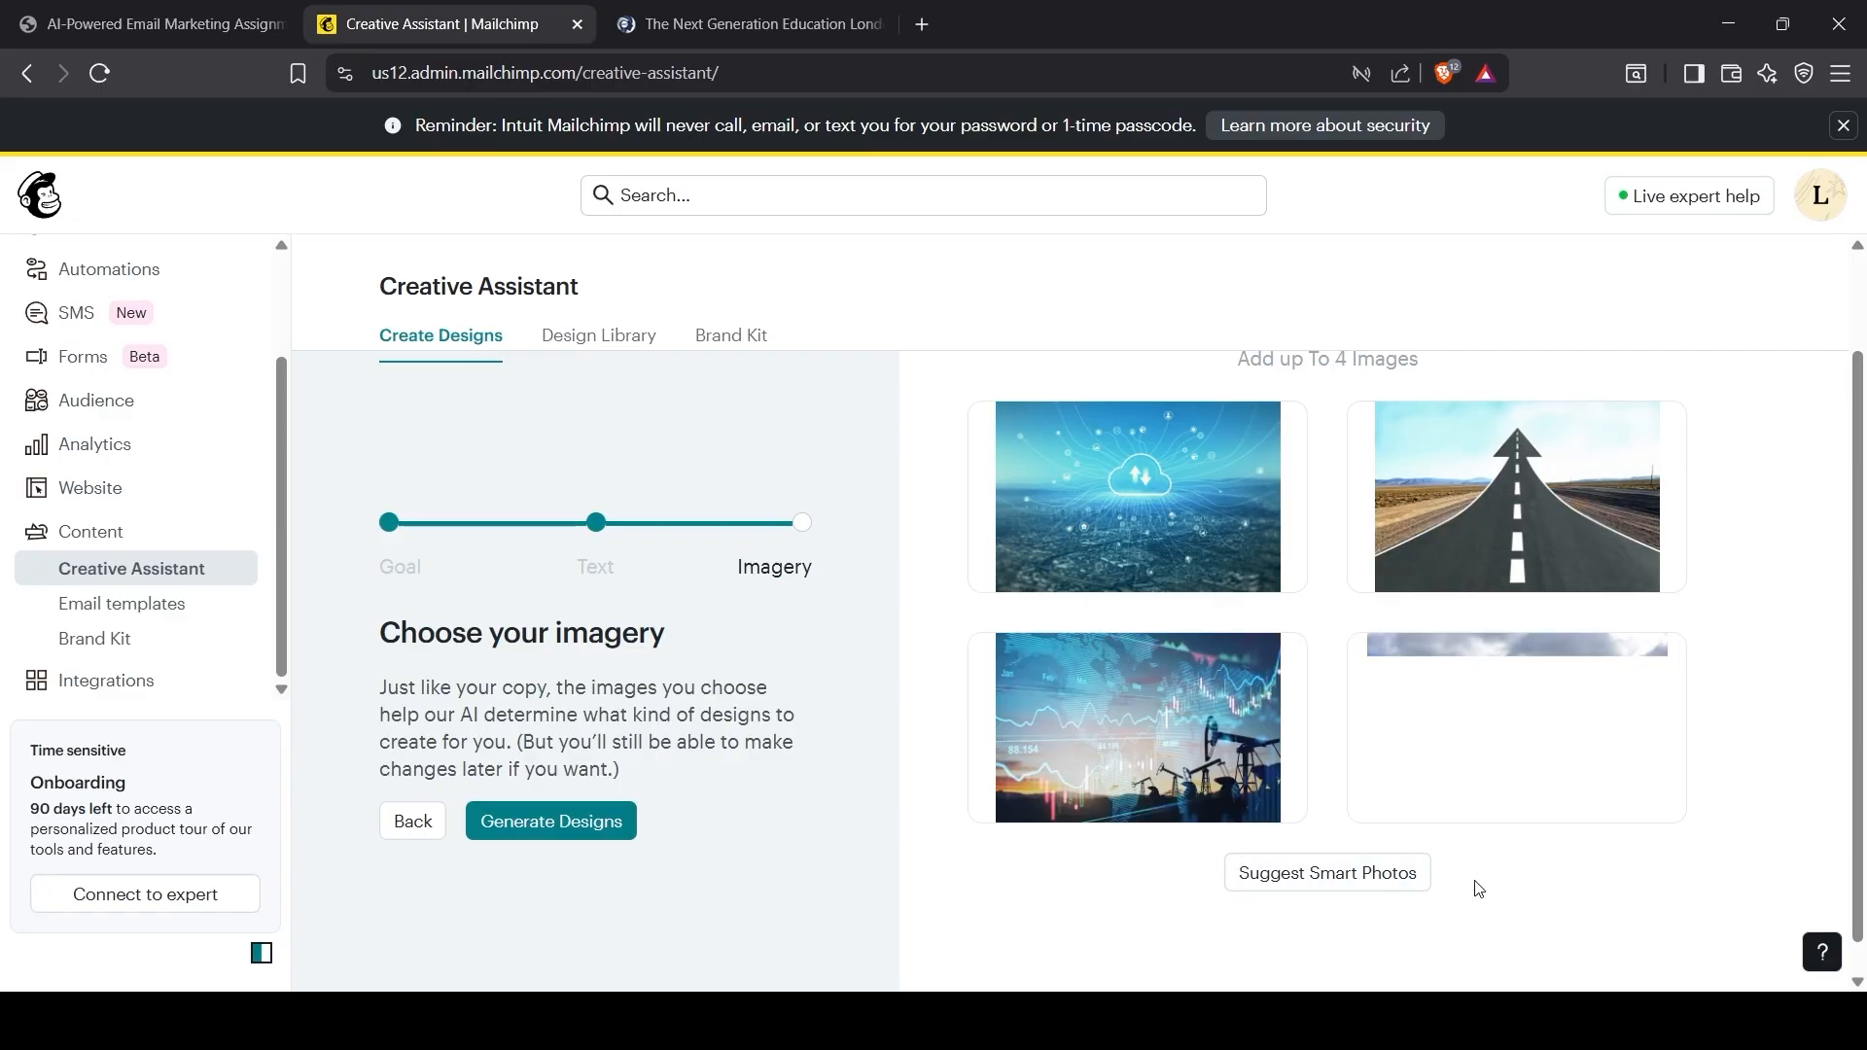
{"action": "left_click", "coordinate": [1386, 875]}
{"action": "left_click", "coordinate": [575, 842]}
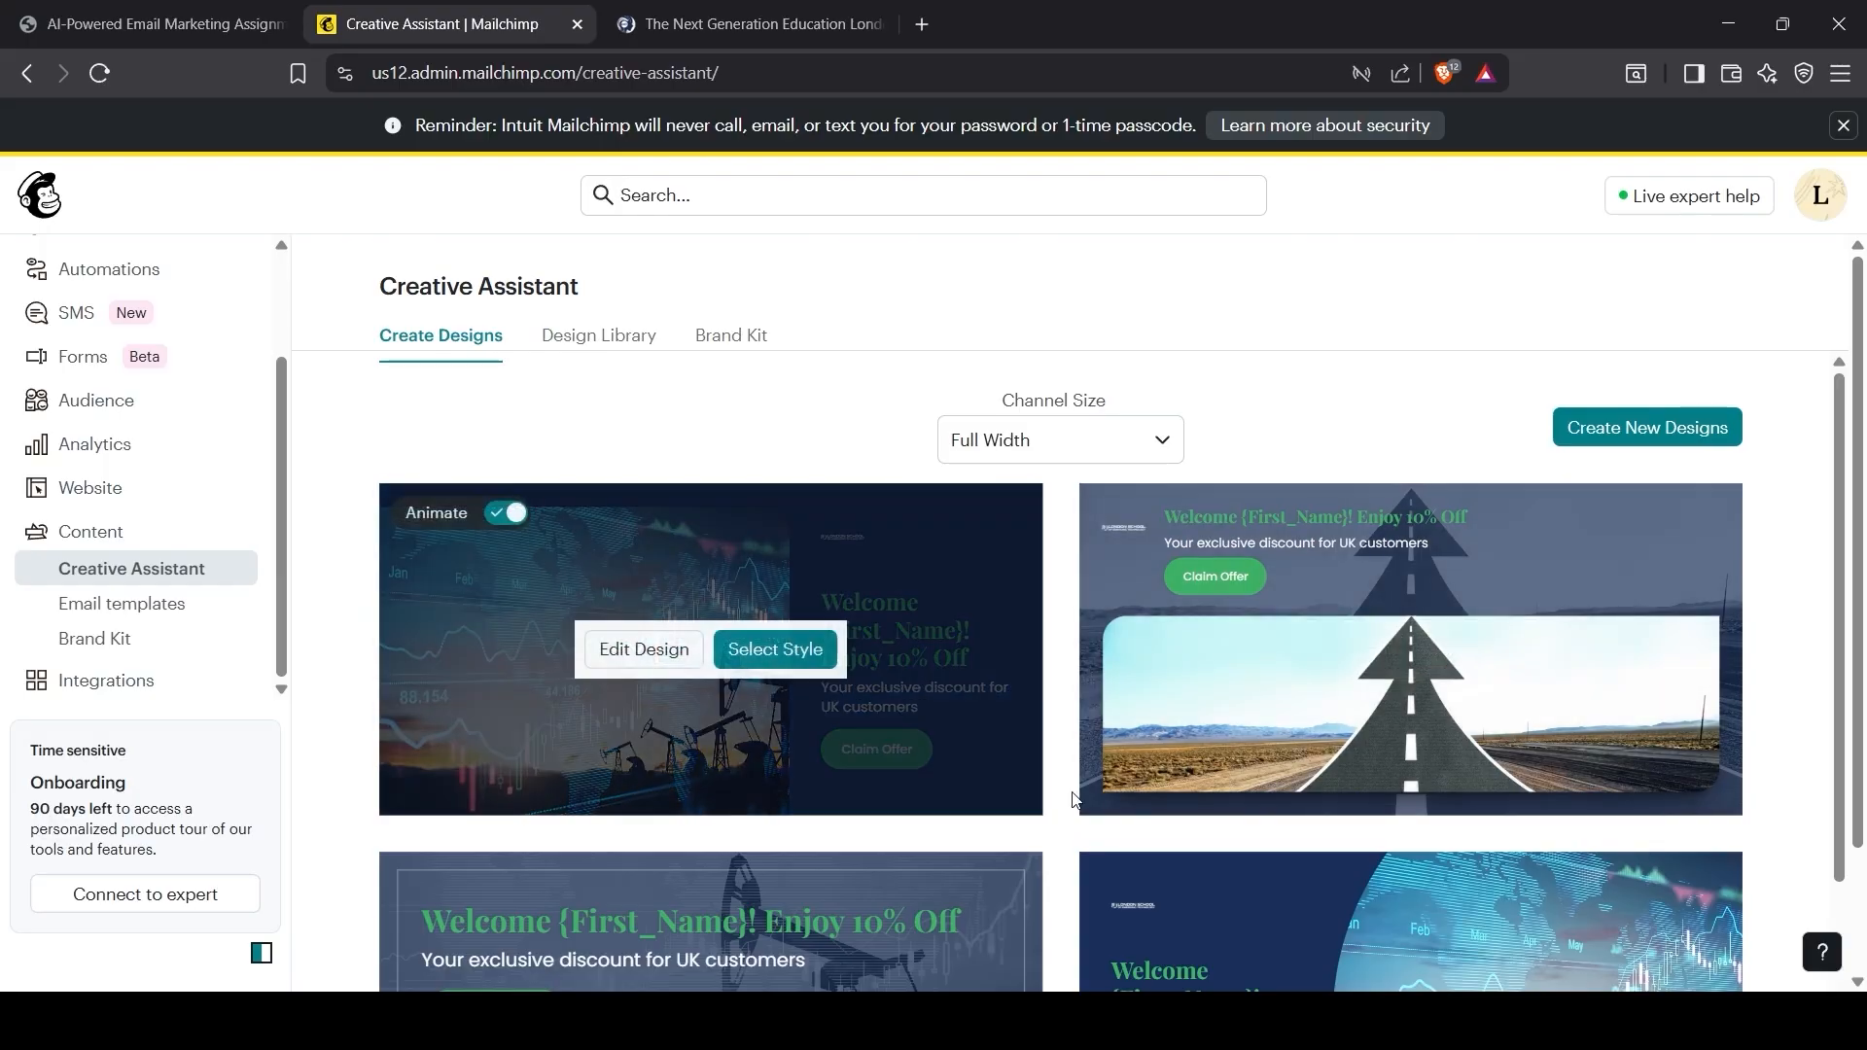
Step: Open the lower-left oil-pump design with the green welcome heading in Edit Design
{"action": "scroll", "coordinate": [1818, 620], "scroll_direction": "down", "scroll_amount": 3}
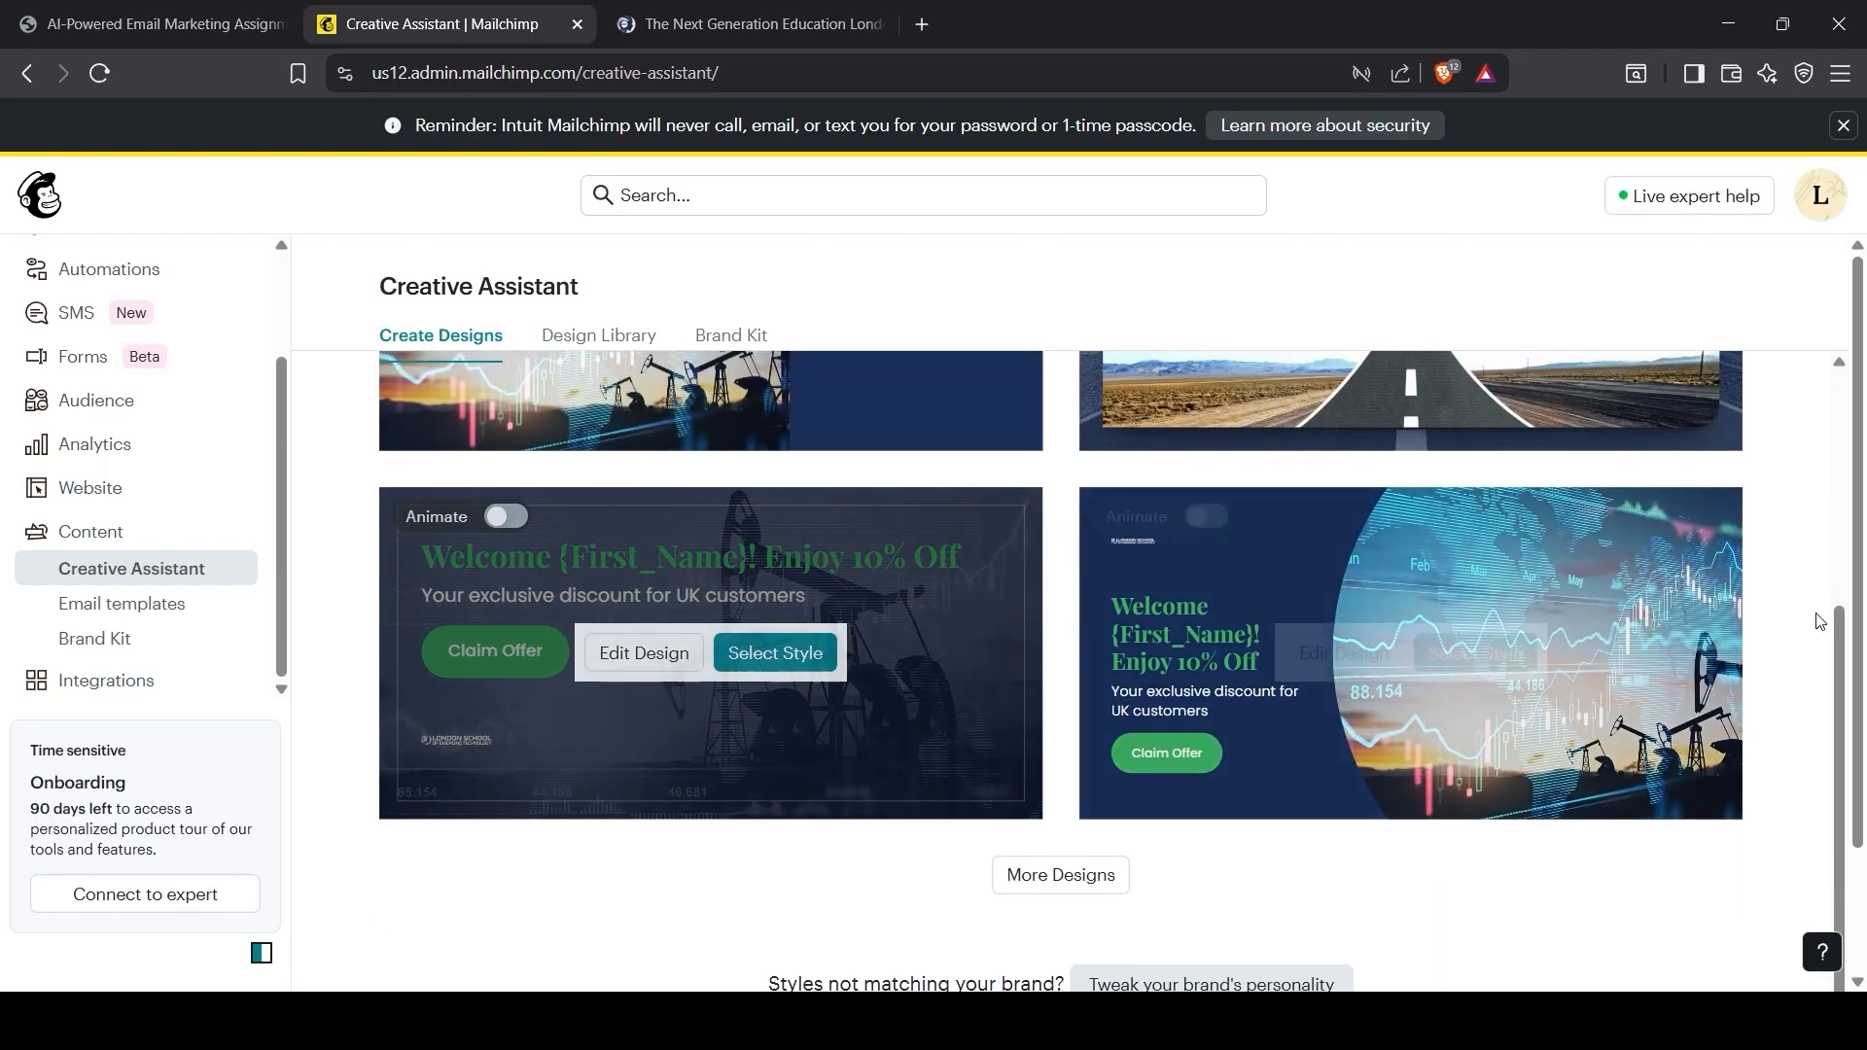
{"action": "mouse_move", "coordinate": [1388, 758]}
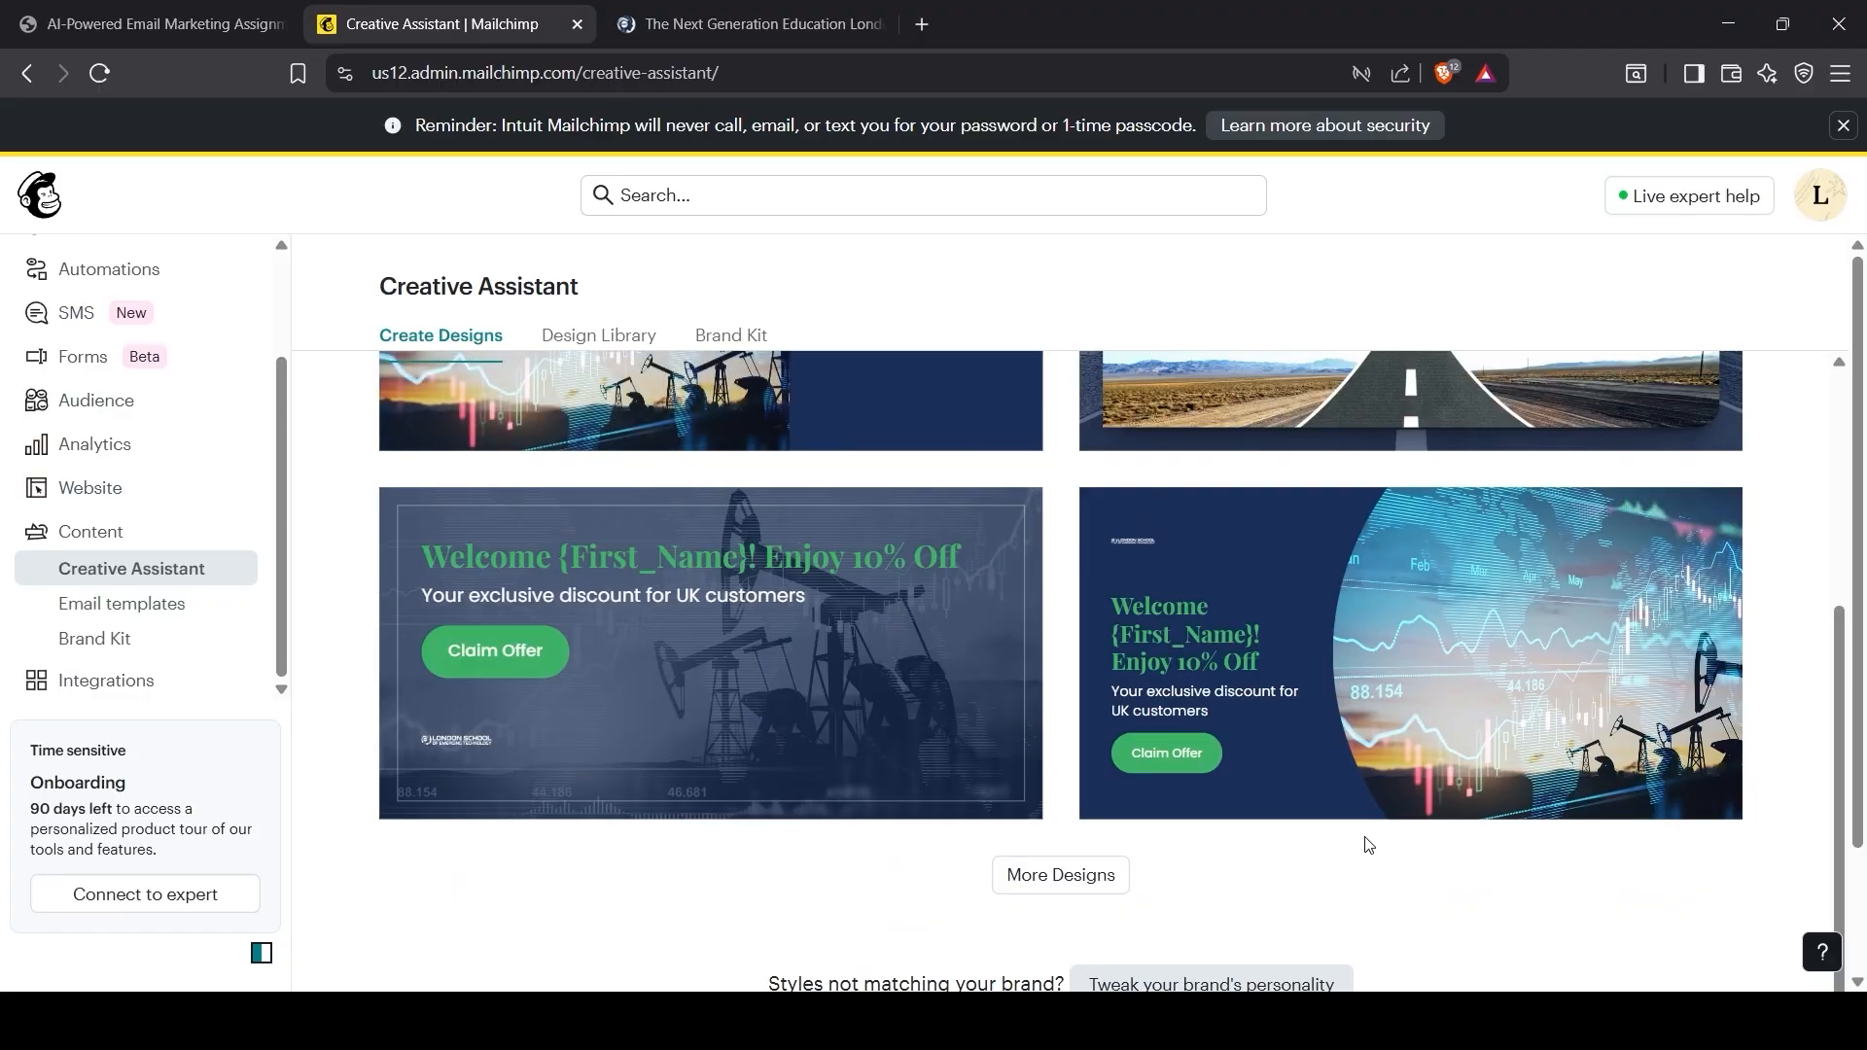
{"action": "mouse_move", "coordinate": [710, 713]}
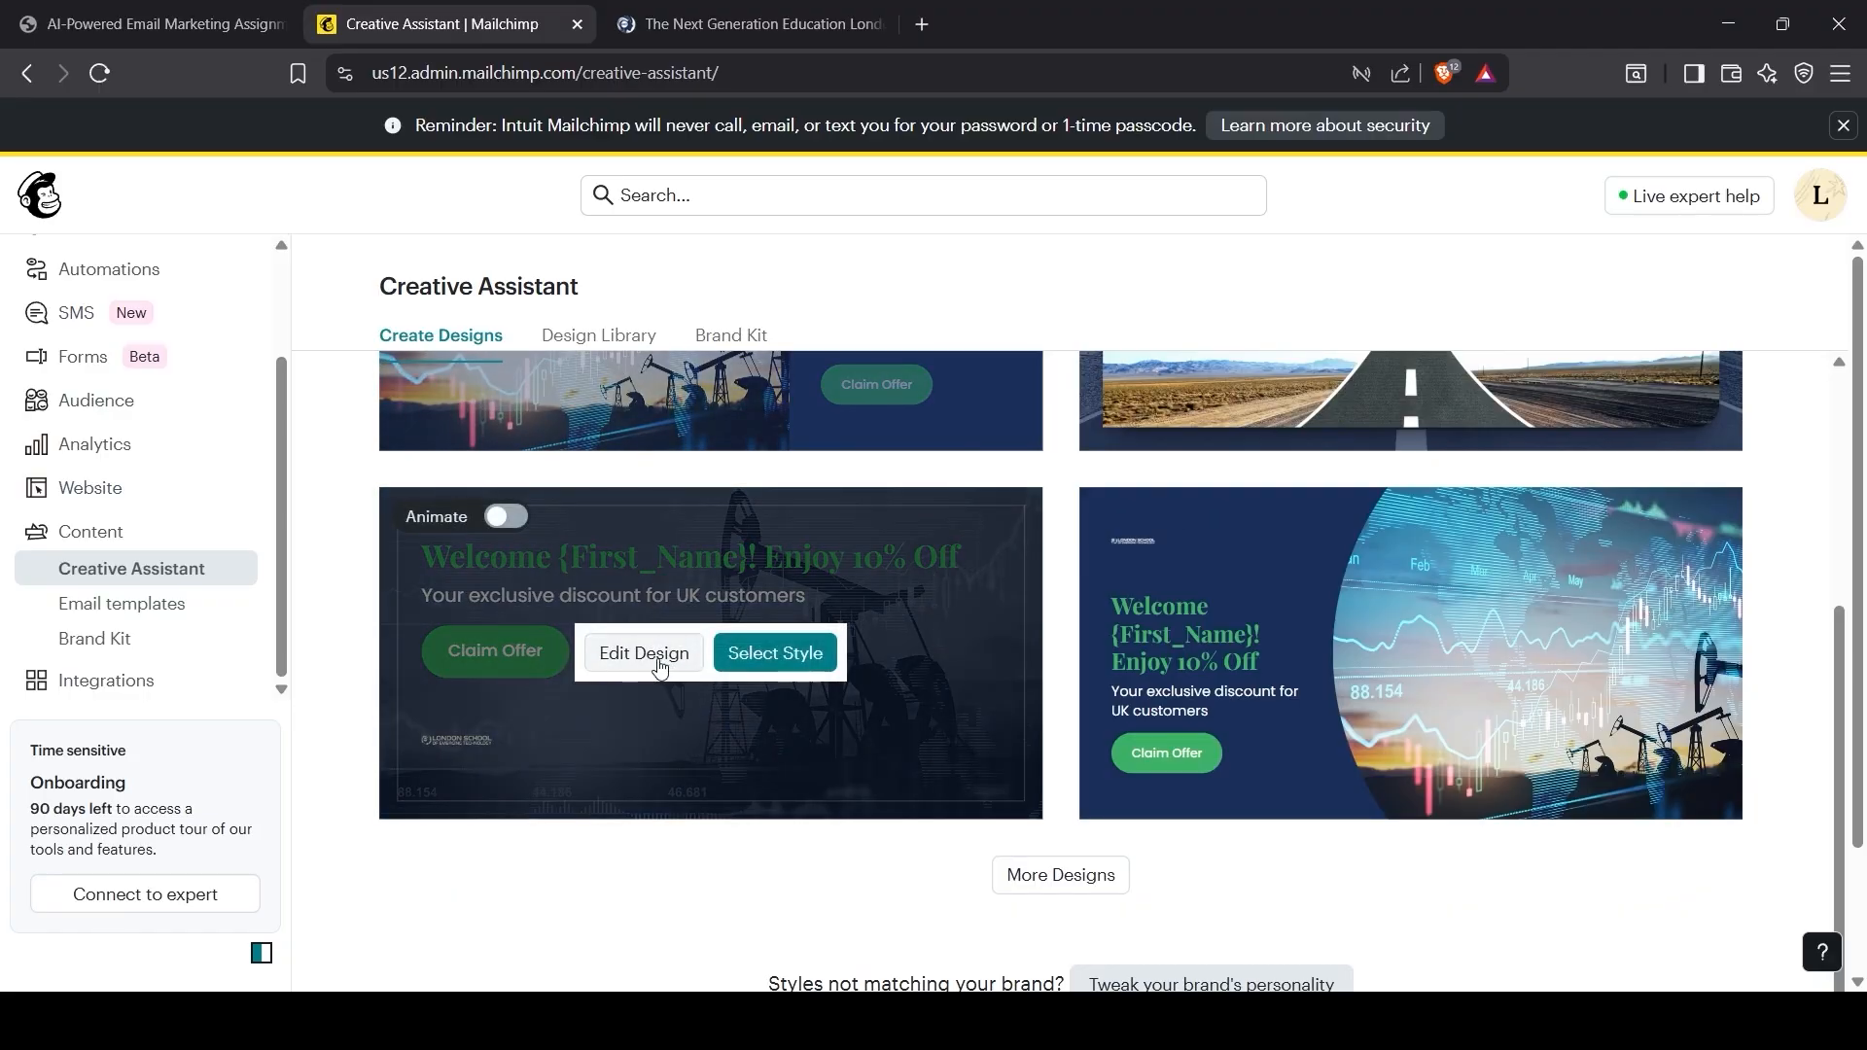
{"action": "left_click", "coordinate": [667, 658]}
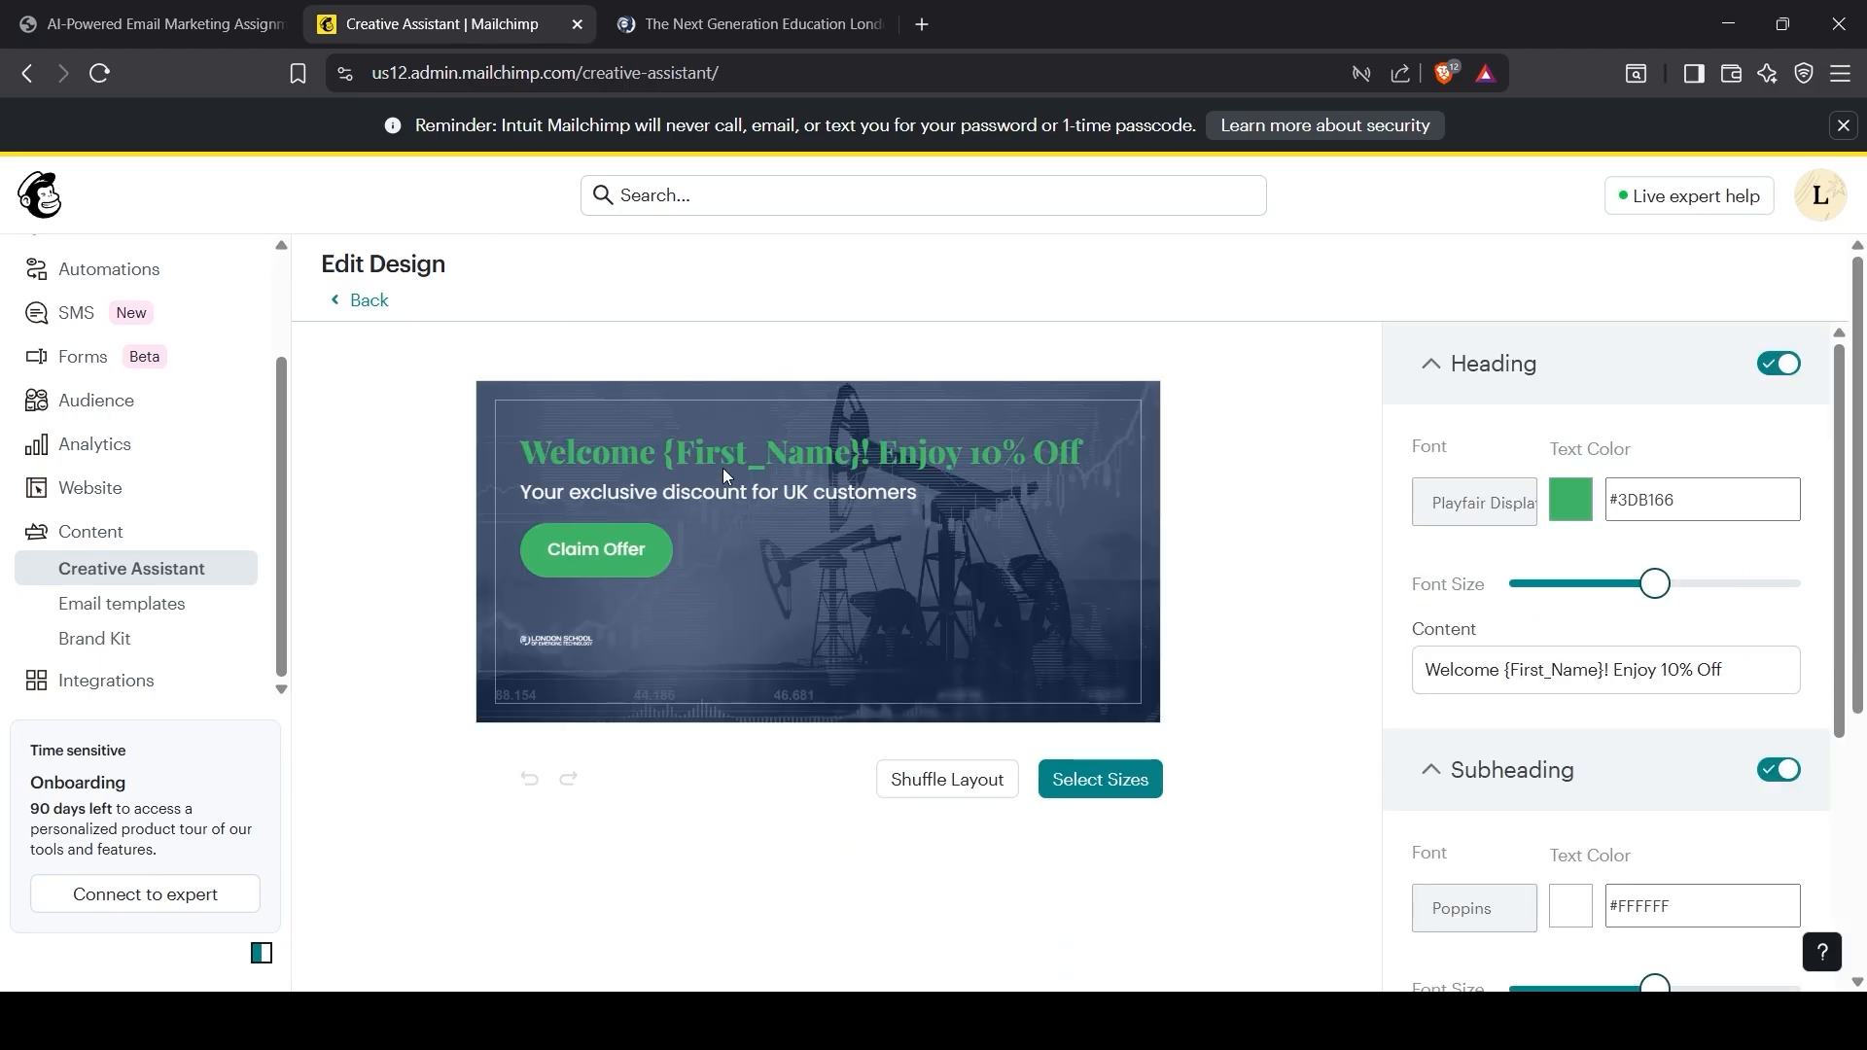
Step: Paste the PDF's WELCOME10 welcome paragraph into Heading Content and shrink the heading font size
{"action": "left_click", "coordinate": [1471, 661]}
{"action": "key", "text": "ctrl+a"}
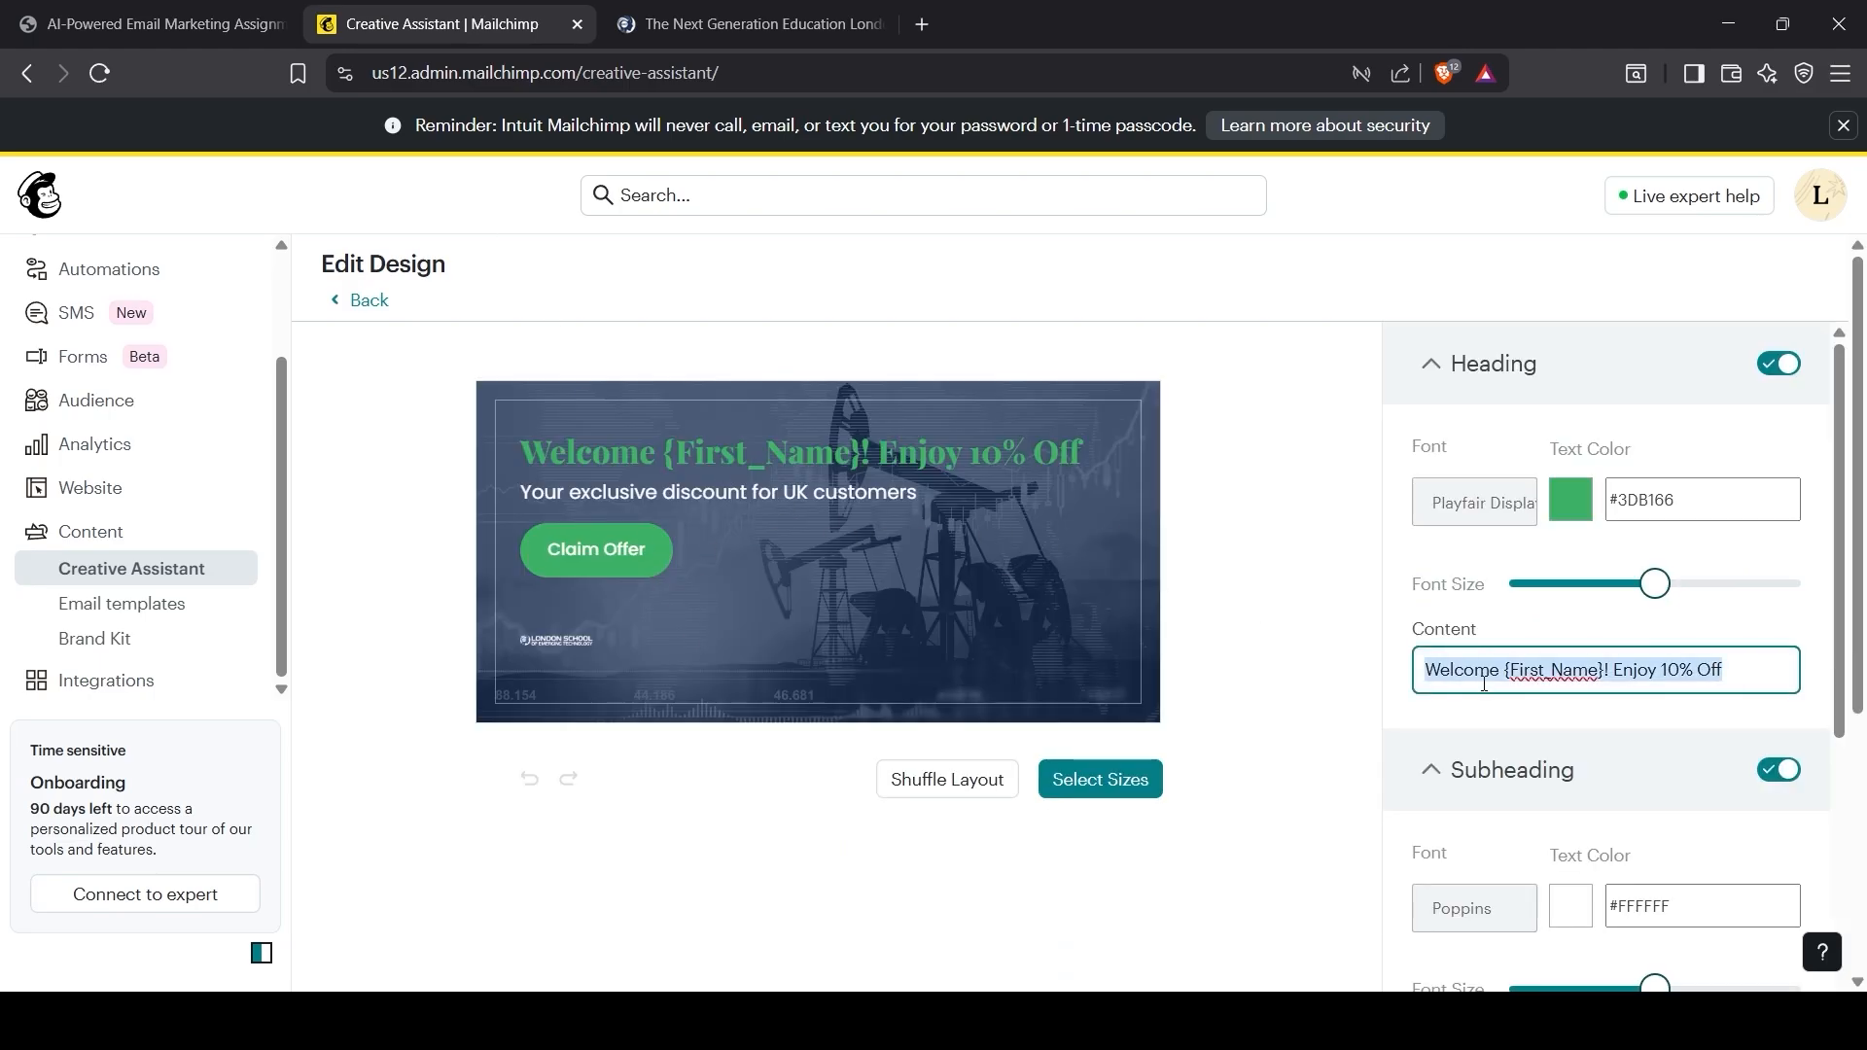
{"action": "type", "text": "Hi {First_Name},"}
{"action": "left_click", "coordinate": [156, 23]}
{"action": "scroll", "coordinate": [709, 761], "scroll_direction": "down", "scroll_amount": 1}
{"action": "left_click_drag", "start_coordinate": [634, 589], "coordinate": [1335, 628]}
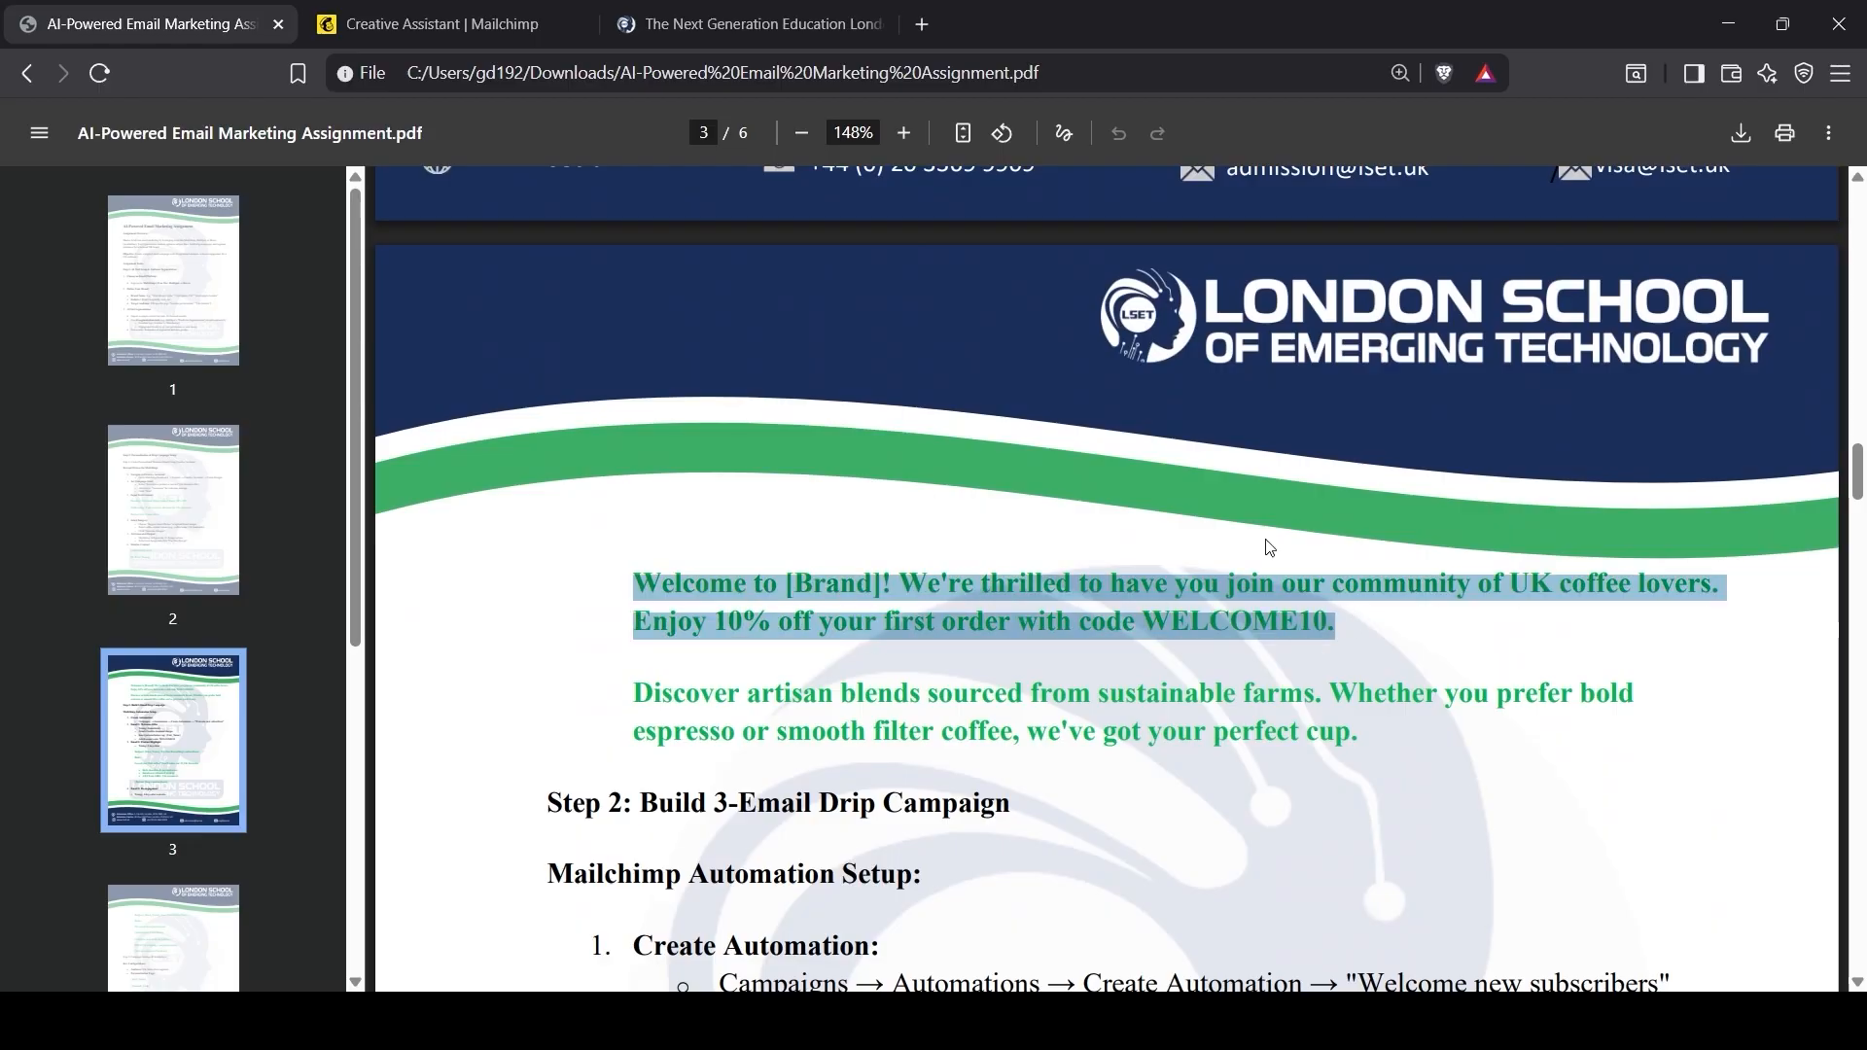
{"action": "key", "text": "ctrl+c"}
{"action": "left_click", "coordinate": [442, 24]}
{"action": "key", "text": "ctrl+v"}
{"action": "left_click_drag", "start_coordinate": [1653, 586], "coordinate": [1572, 585]}
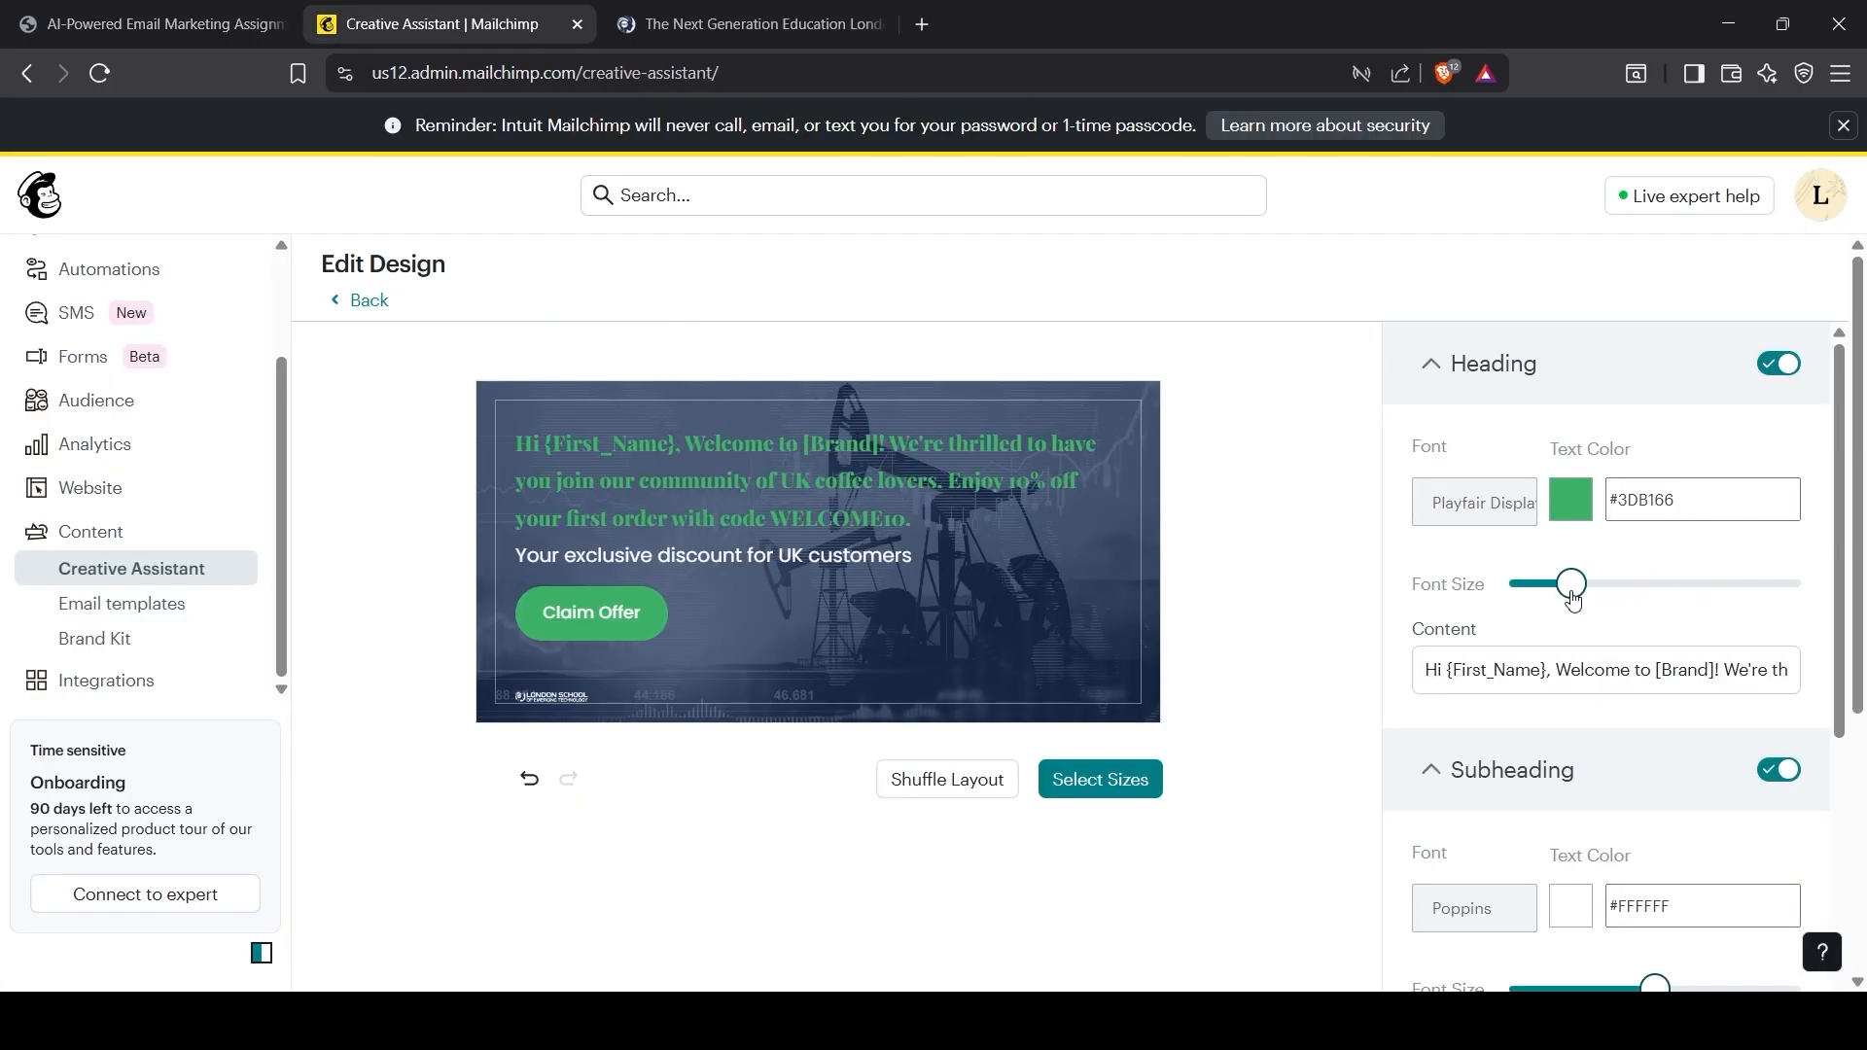
Step: Replace the Subheading Content with the artisan blends paragraph from the assignment PDF
{"action": "left_click", "coordinate": [156, 23]}
{"action": "left_click_drag", "start_coordinate": [629, 696], "coordinate": [1475, 733]}
{"action": "key", "text": "ctrl+c"}
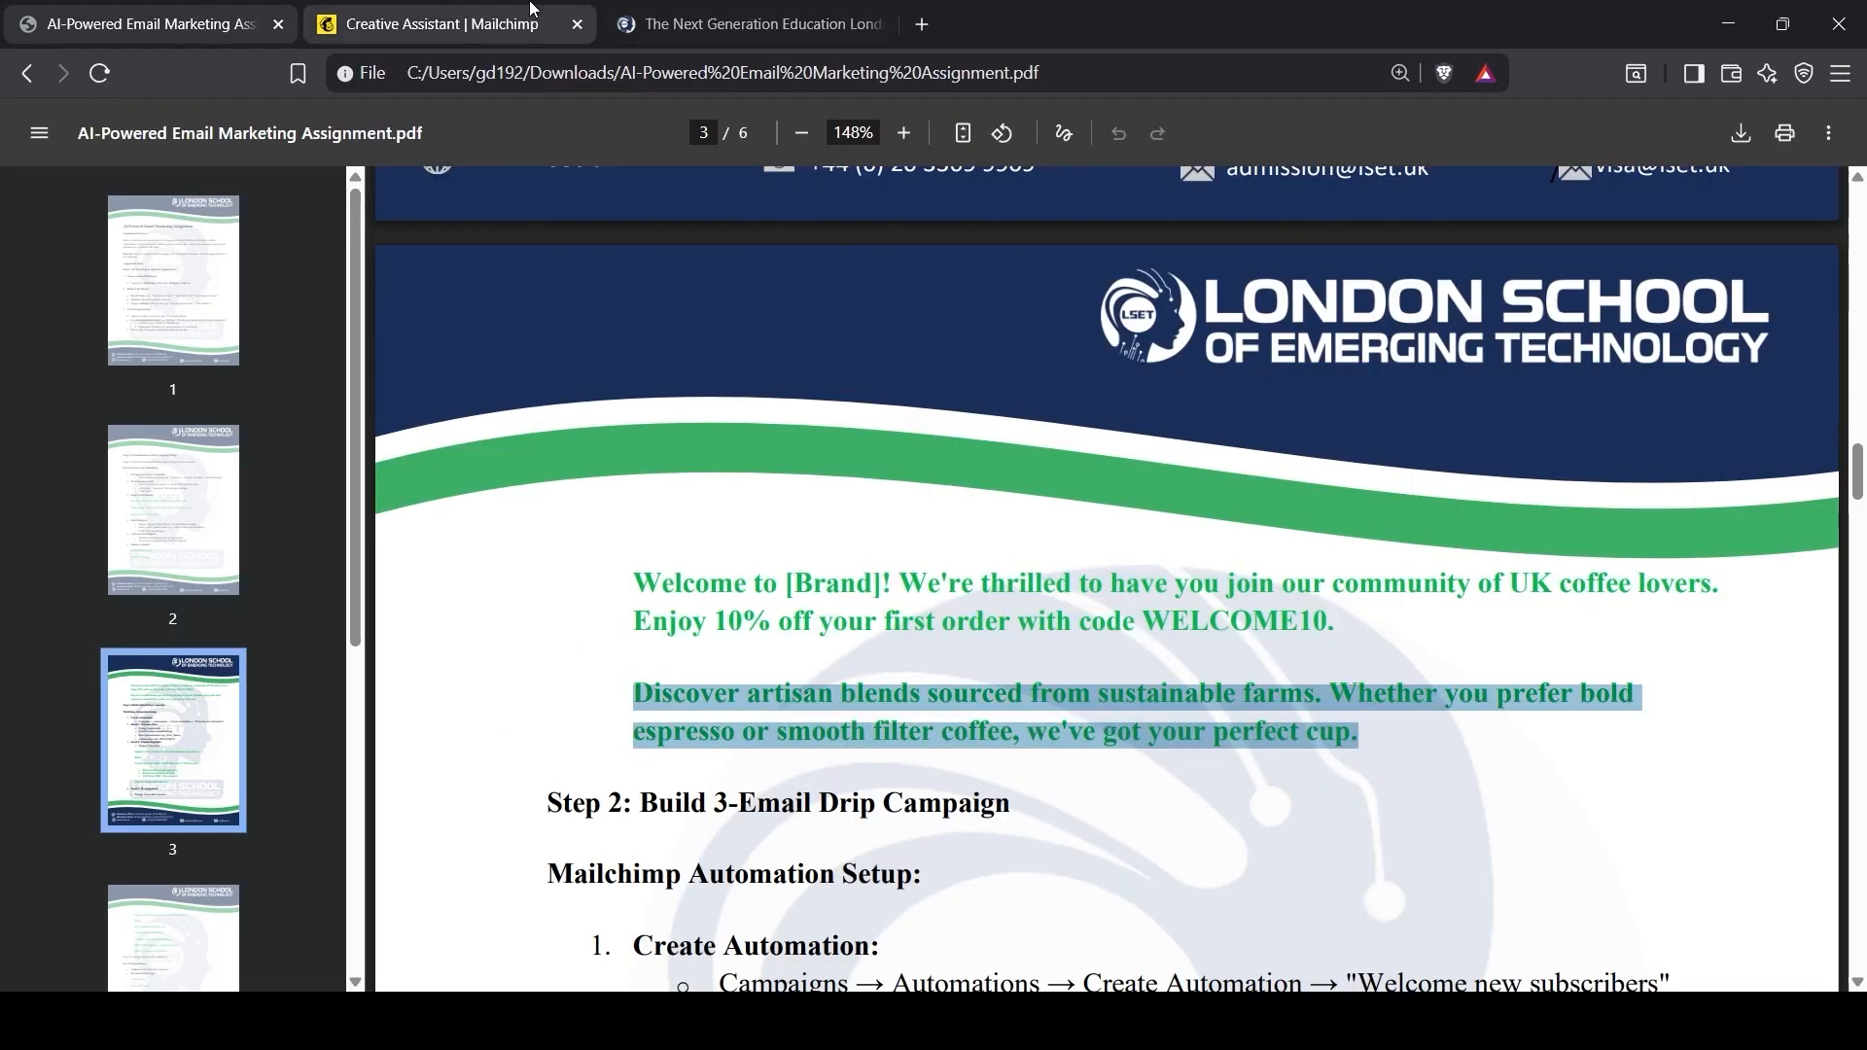
{"action": "left_click", "coordinate": [441, 24]}
{"action": "scroll", "coordinate": [1604, 681], "scroll_direction": "down", "scroll_amount": 4}
{"action": "left_click", "coordinate": [1498, 711]}
{"action": "key", "text": "ctrl+a"}
{"action": "key", "text": "ctrl+v"}
Step: Expand the colour settings in the design editor
{"action": "left_click", "coordinate": [155, 23]}
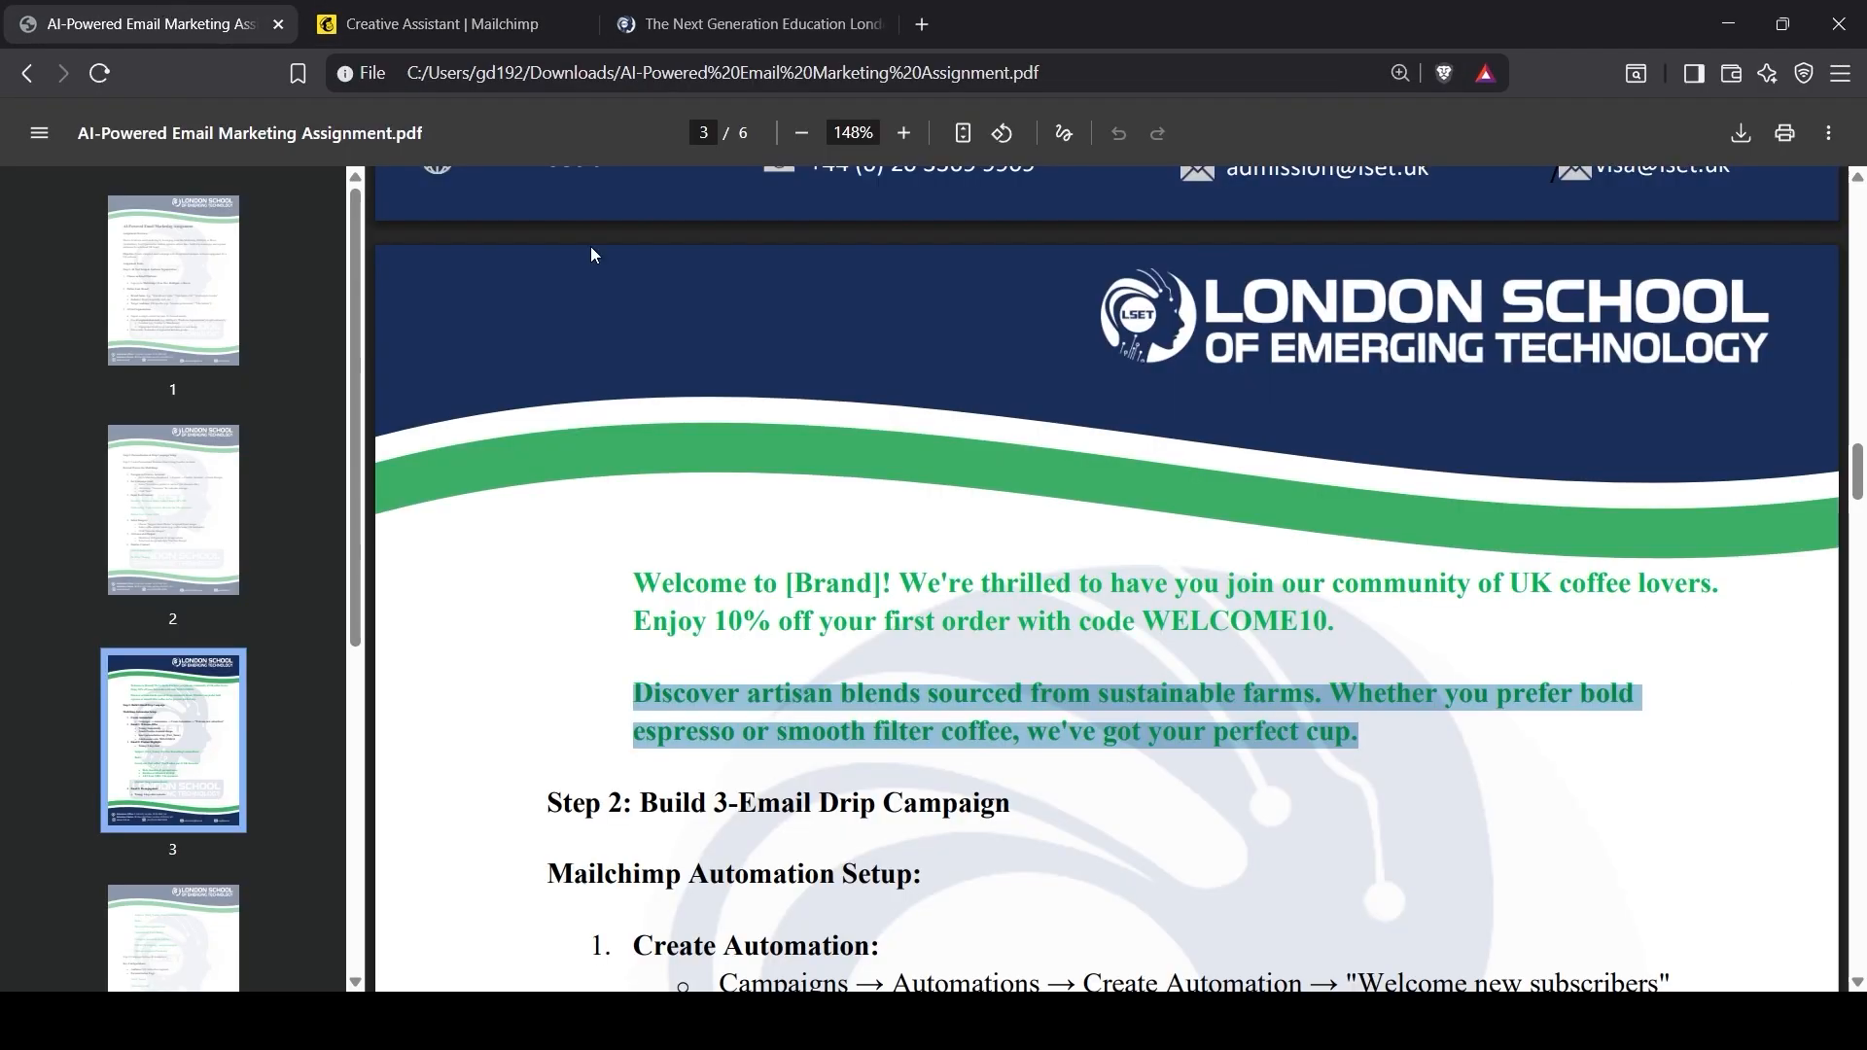
{"action": "left_click", "coordinate": [441, 23]}
{"action": "scroll", "coordinate": [1515, 703], "scroll_direction": "down", "scroll_amount": 3}
{"action": "scroll", "coordinate": [1517, 705], "scroll_direction": "up", "scroll_amount": 5}
{"action": "scroll", "coordinate": [1488, 739], "scroll_direction": "down", "scroll_amount": 5}
{"action": "left_click", "coordinate": [1497, 734]}
Step: Remove the current banner background and pick a laptop stock photo instead
{"action": "scroll", "coordinate": [1503, 700], "scroll_direction": "down", "scroll_amount": 4}
{"action": "left_click", "coordinate": [1507, 632]}
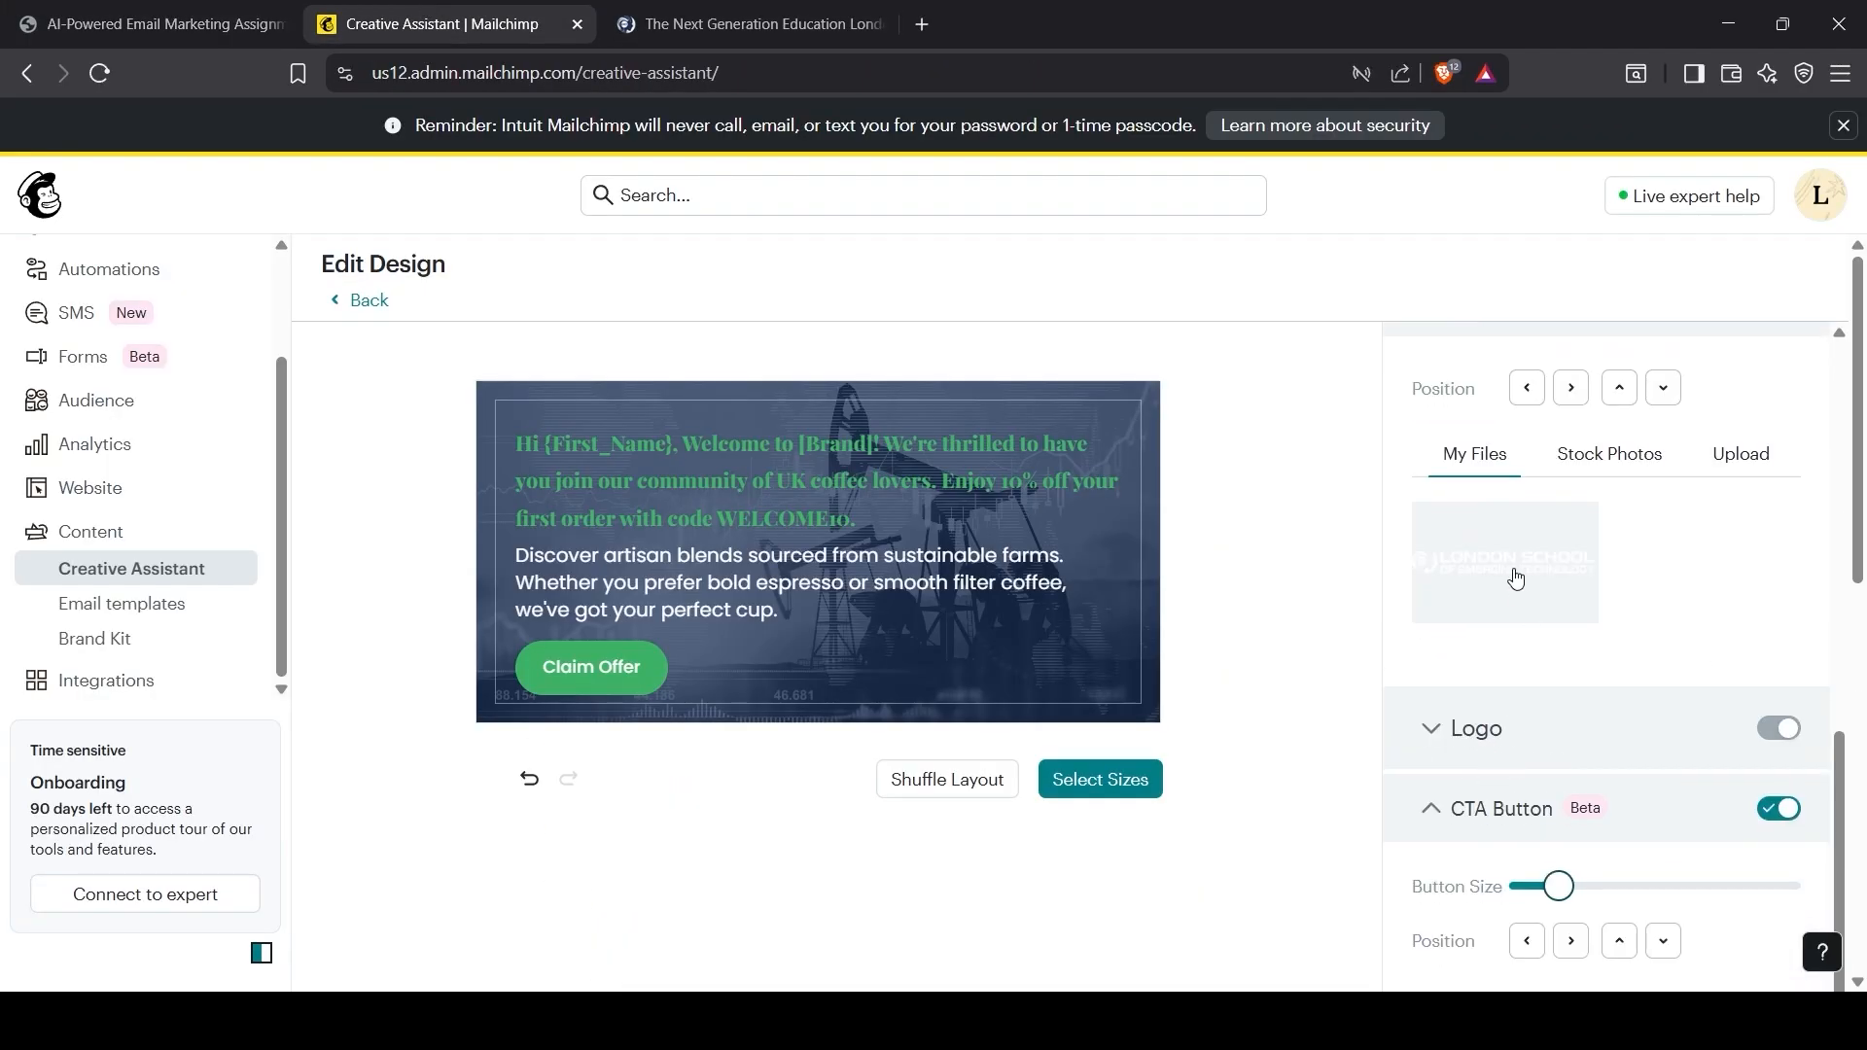
{"action": "left_click", "coordinate": [1513, 580]}
{"action": "scroll", "coordinate": [1533, 675], "scroll_direction": "up", "scroll_amount": 1}
{"action": "left_click", "coordinate": [1610, 576]}
{"action": "scroll", "coordinate": [1556, 856], "scroll_direction": "down", "scroll_amount": 3}
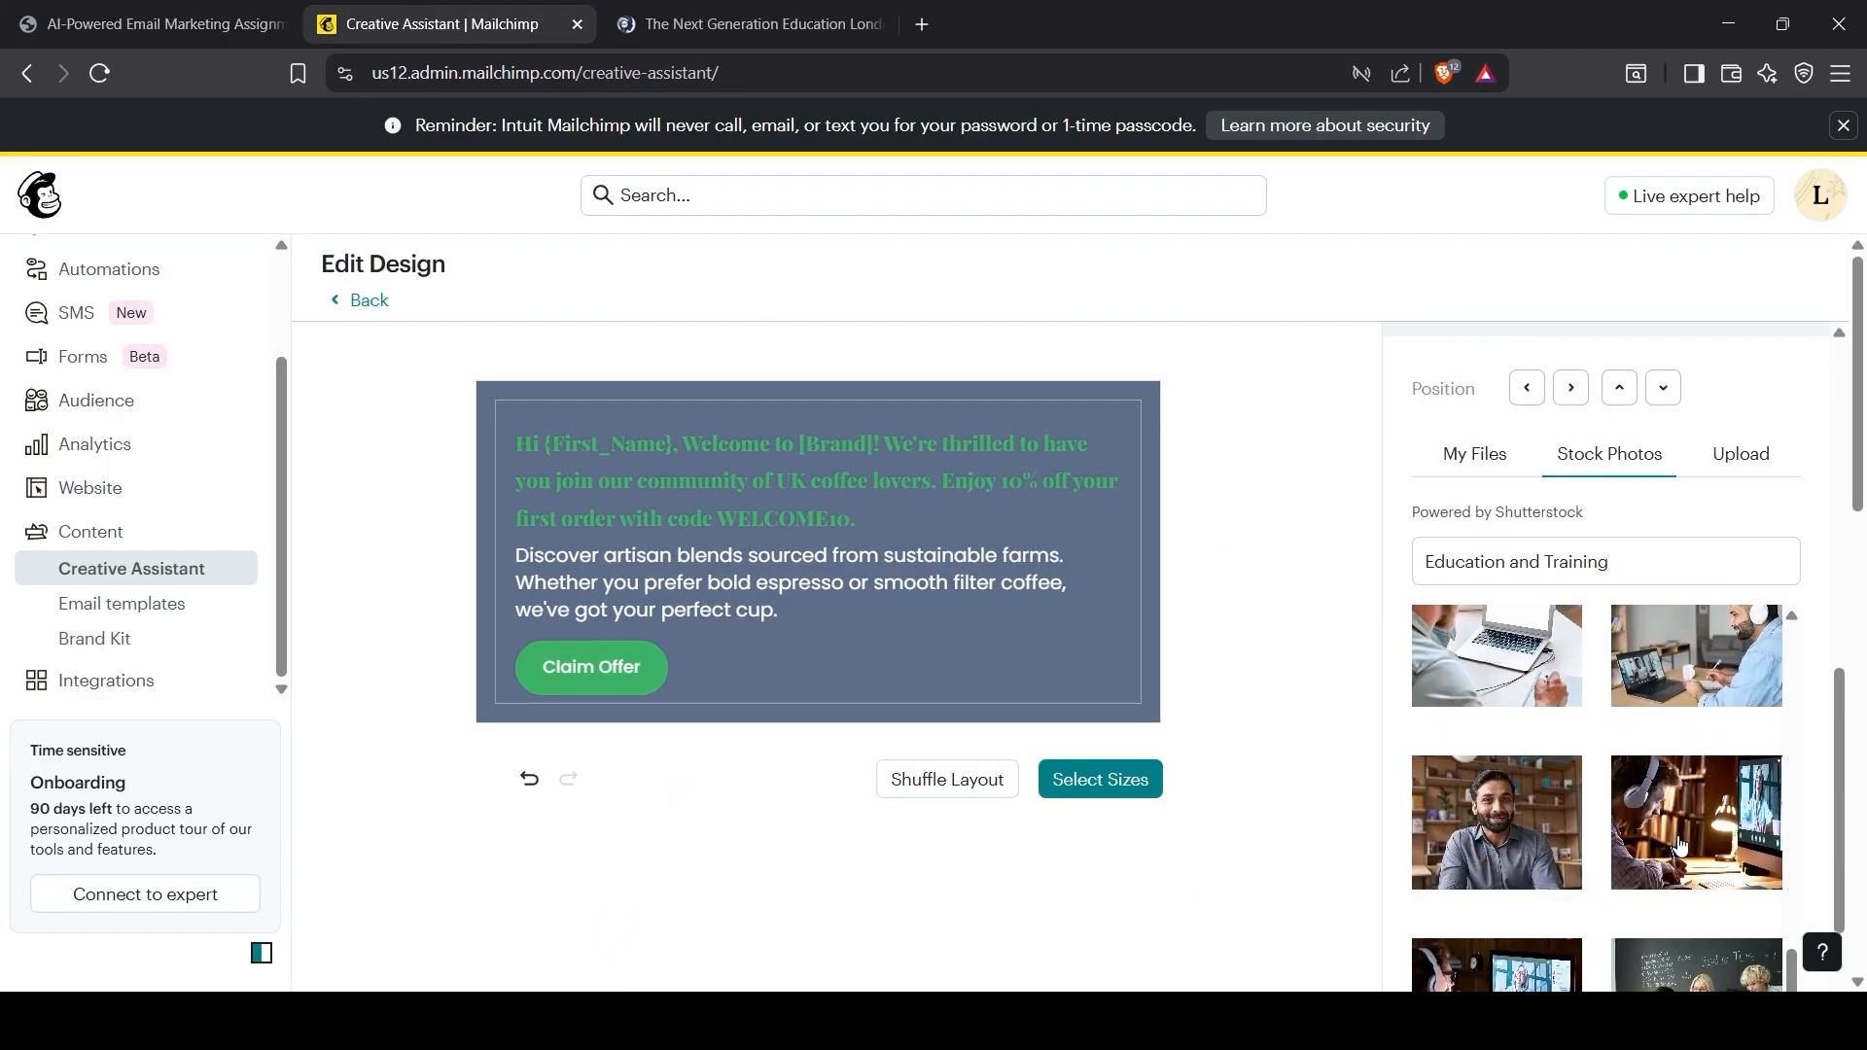
{"action": "scroll", "coordinate": [1465, 854], "scroll_direction": "down", "scroll_amount": 5}
{"action": "scroll", "coordinate": [1459, 778], "scroll_direction": "up", "scroll_amount": 5}
{"action": "scroll", "coordinate": [1449, 632], "scroll_direction": "down", "scroll_amount": 8}
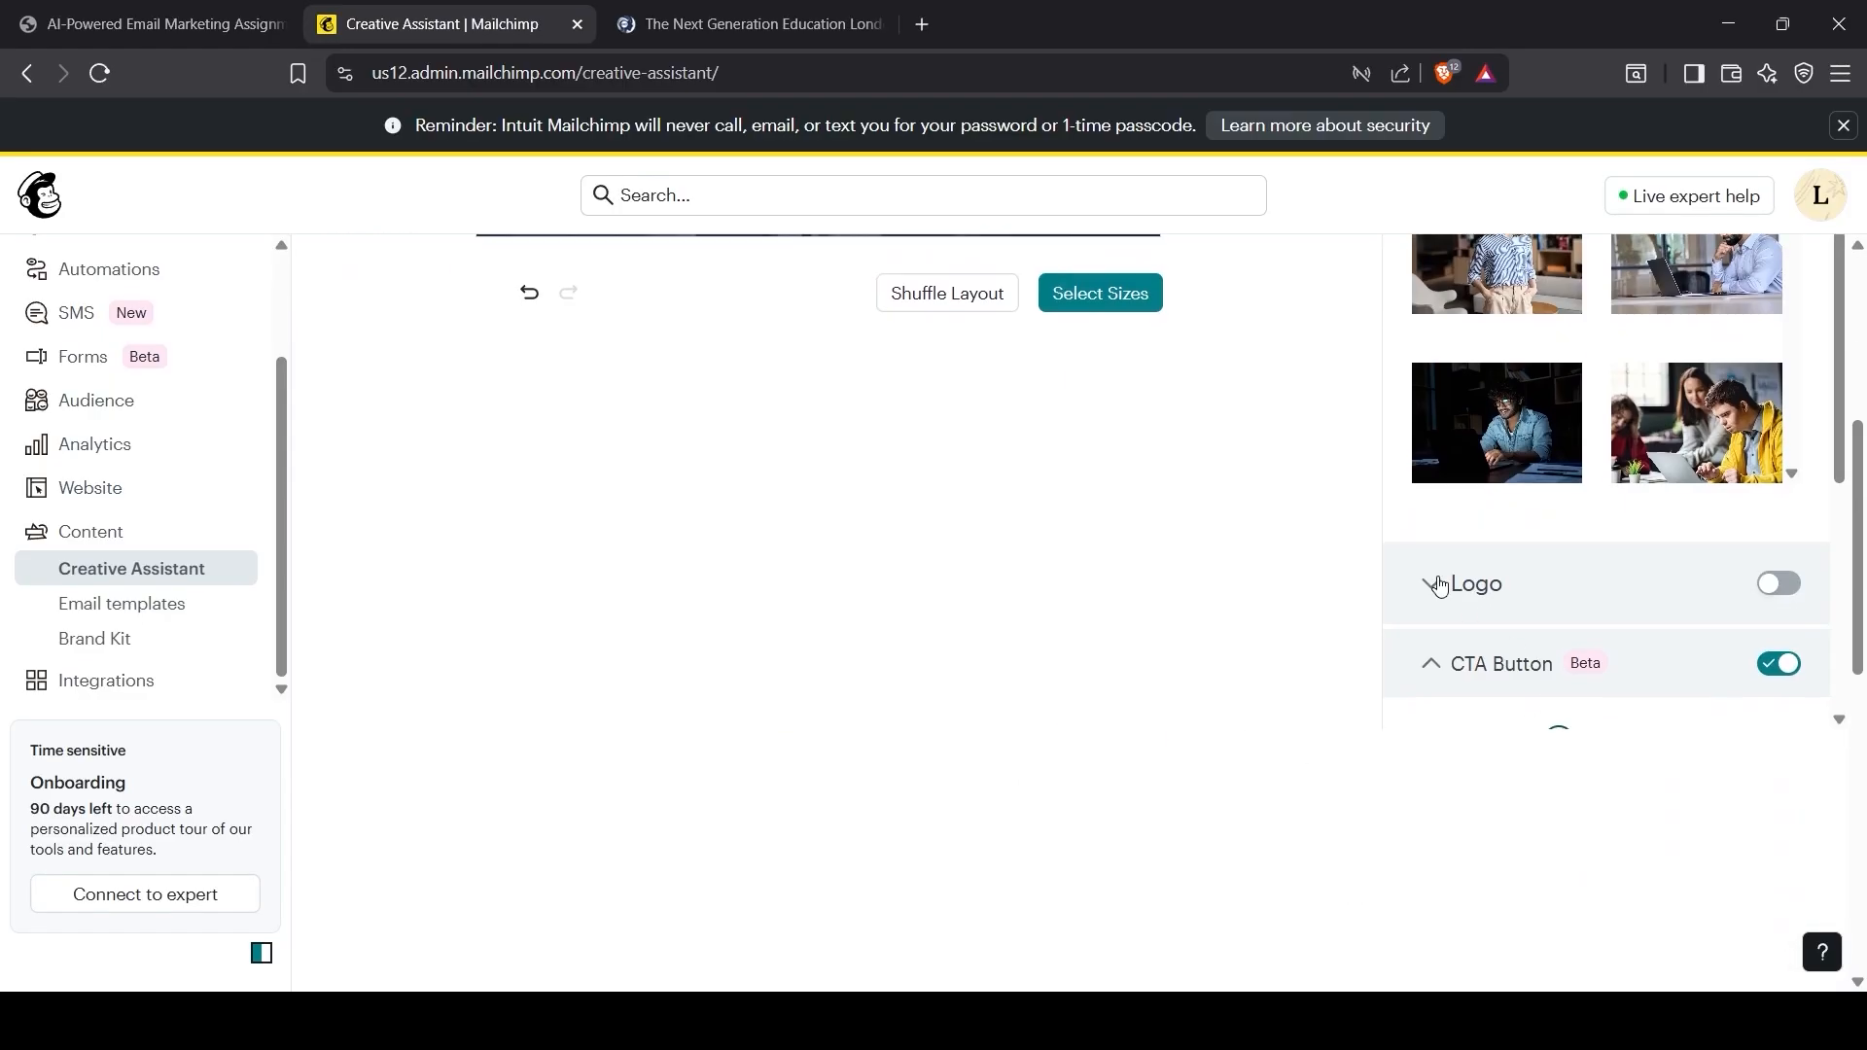
{"action": "scroll", "coordinate": [1375, 843], "scroll_direction": "up", "scroll_amount": 5}
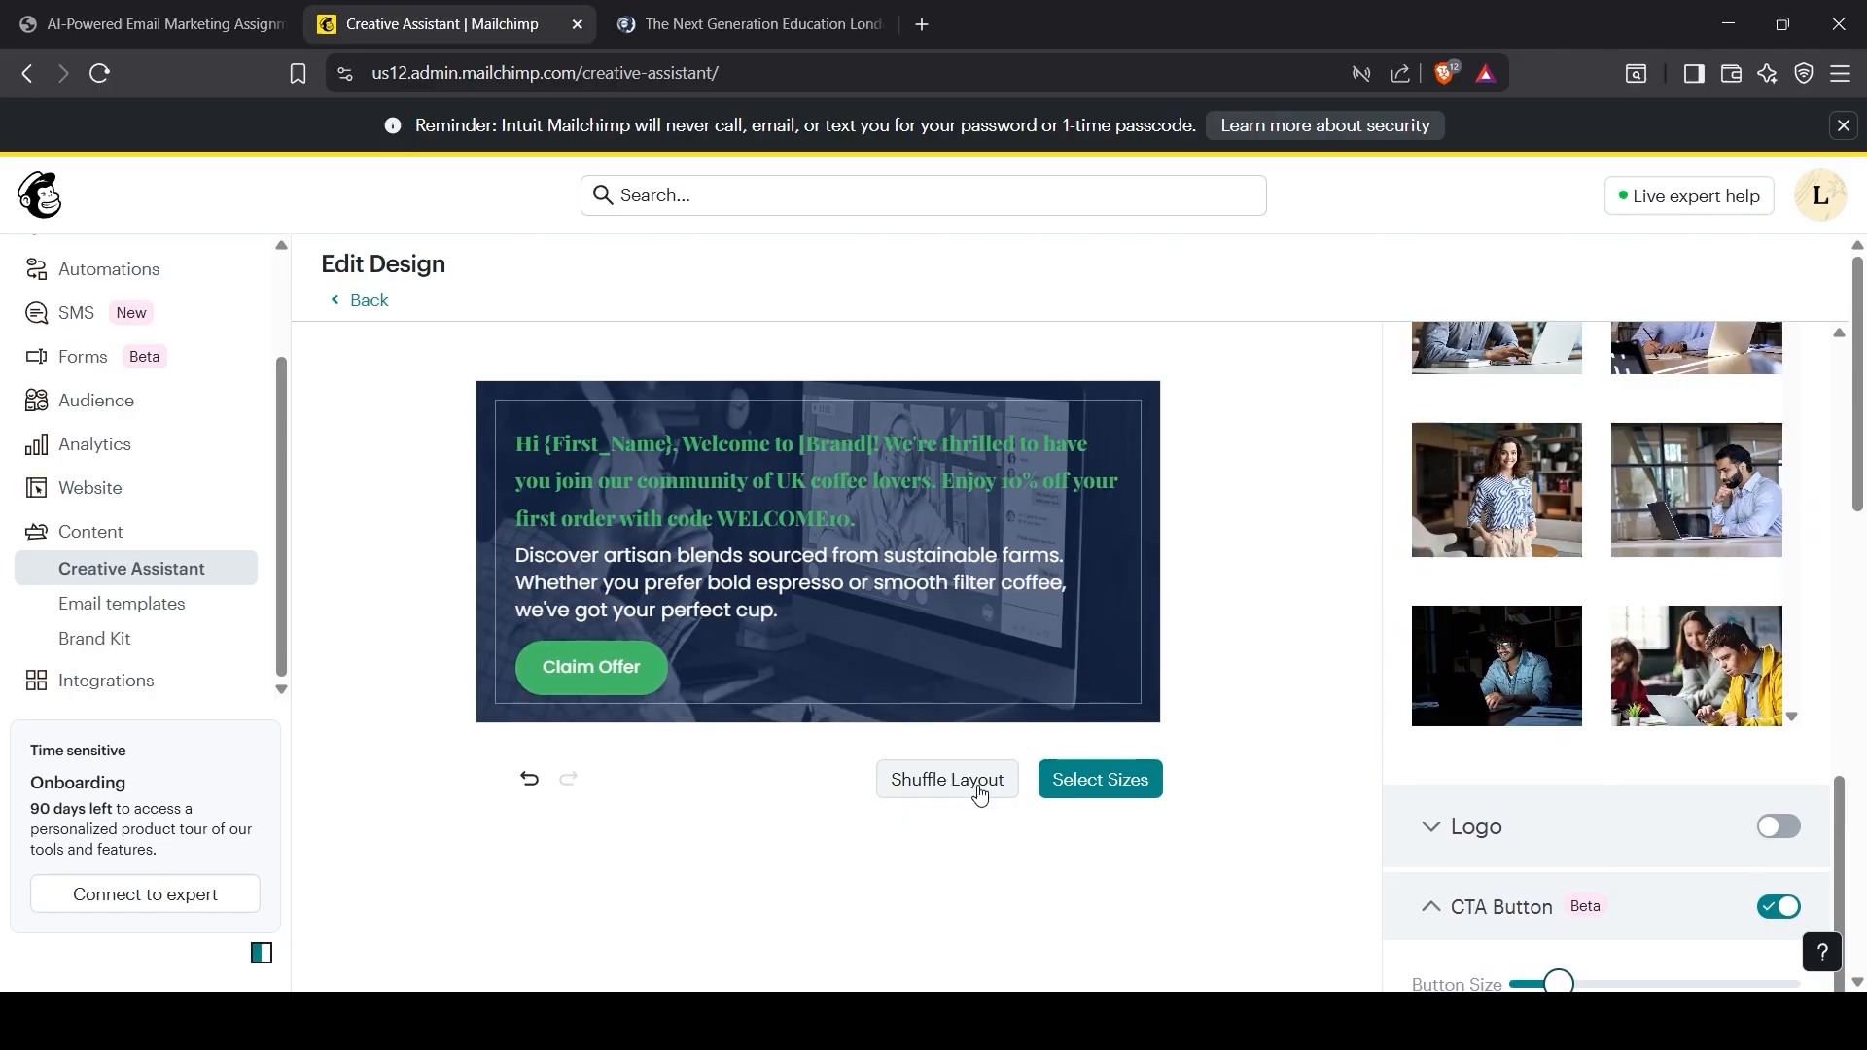
Step: Shuffle the banner layout four times, then proceed to Select Sizes
{"action": "left_click", "coordinate": [951, 783]}
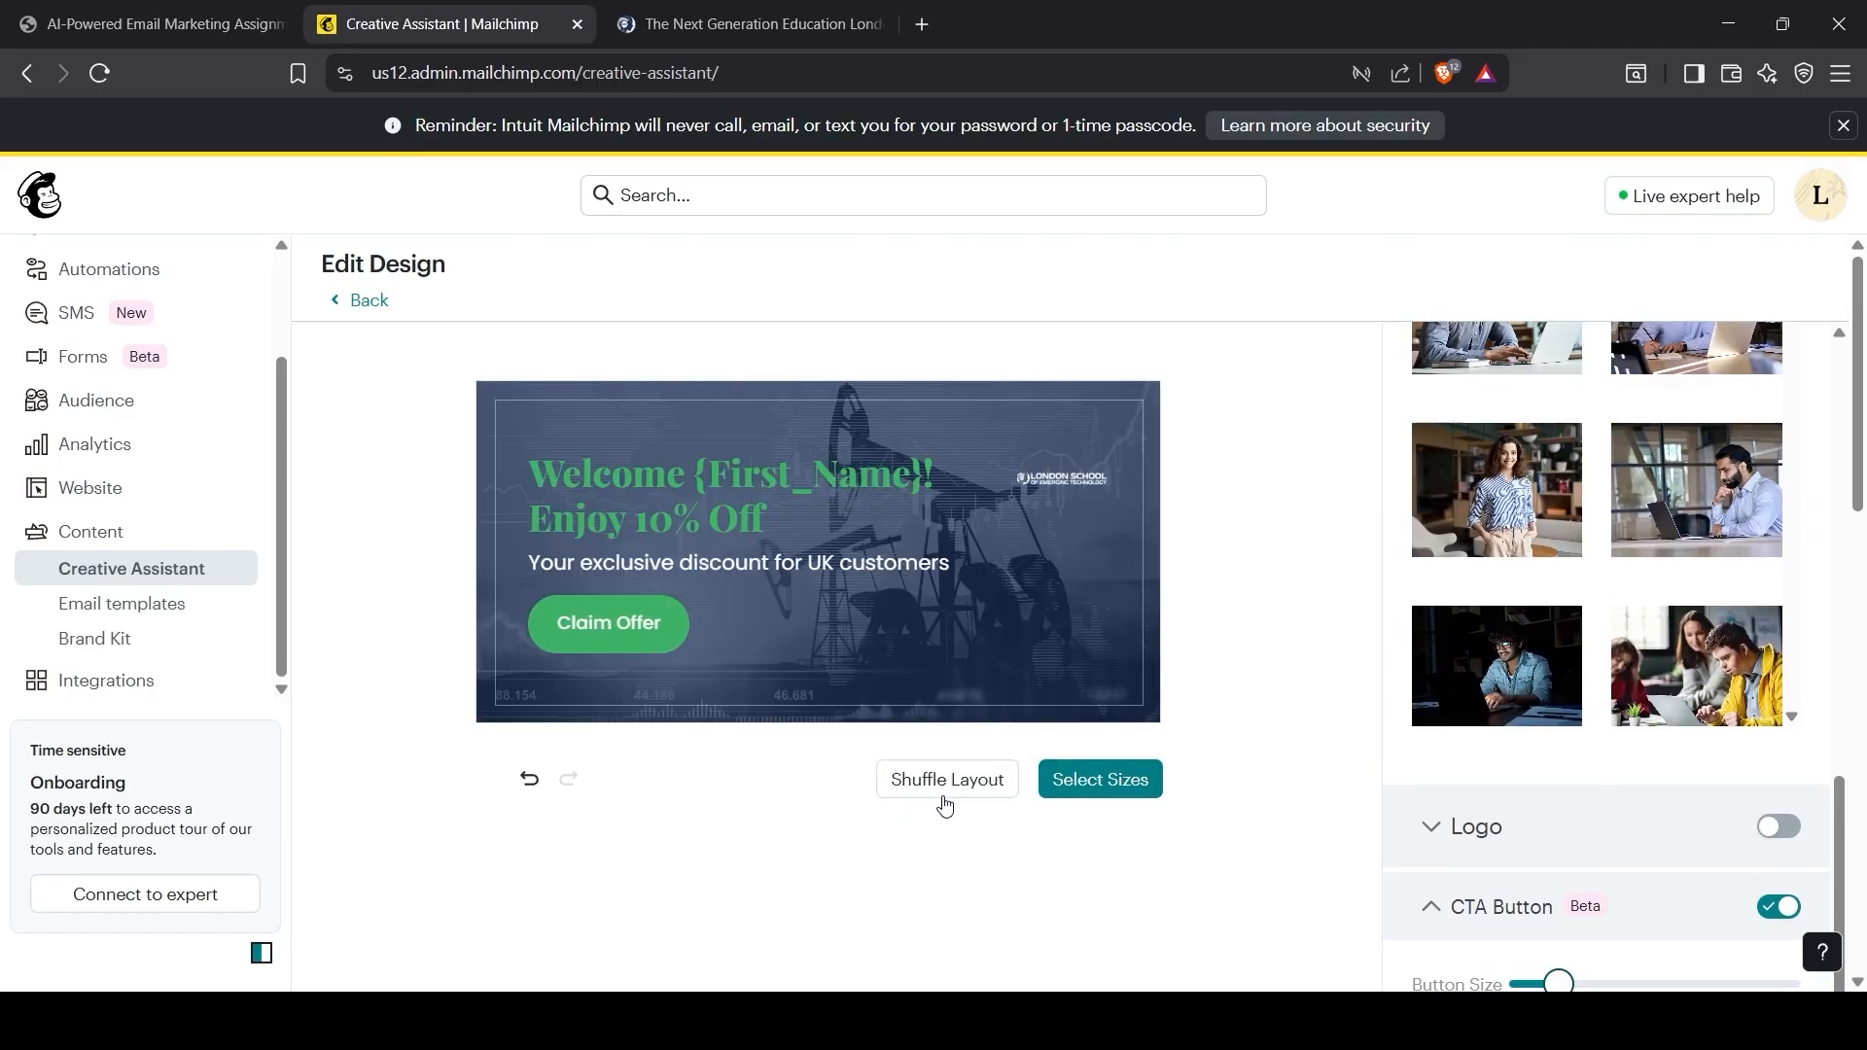
{"action": "left_click", "coordinate": [939, 797]}
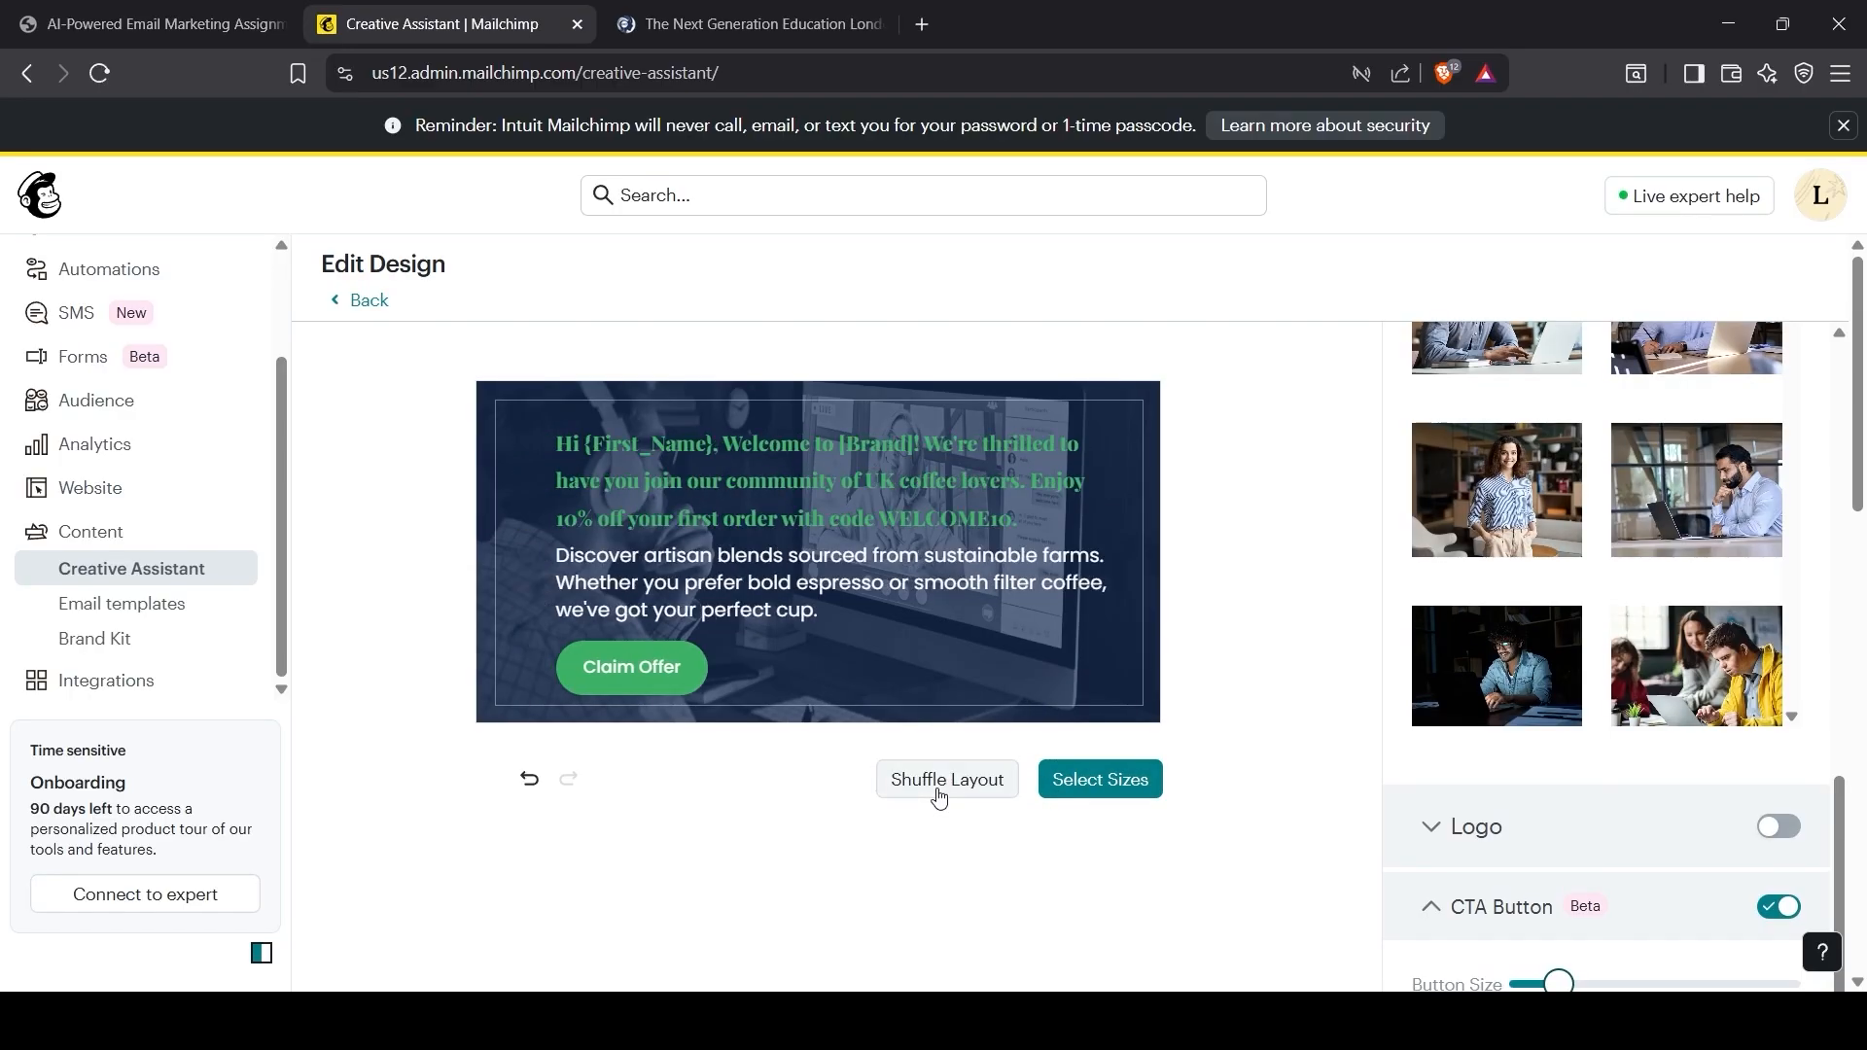
{"action": "left_click", "coordinate": [940, 799]}
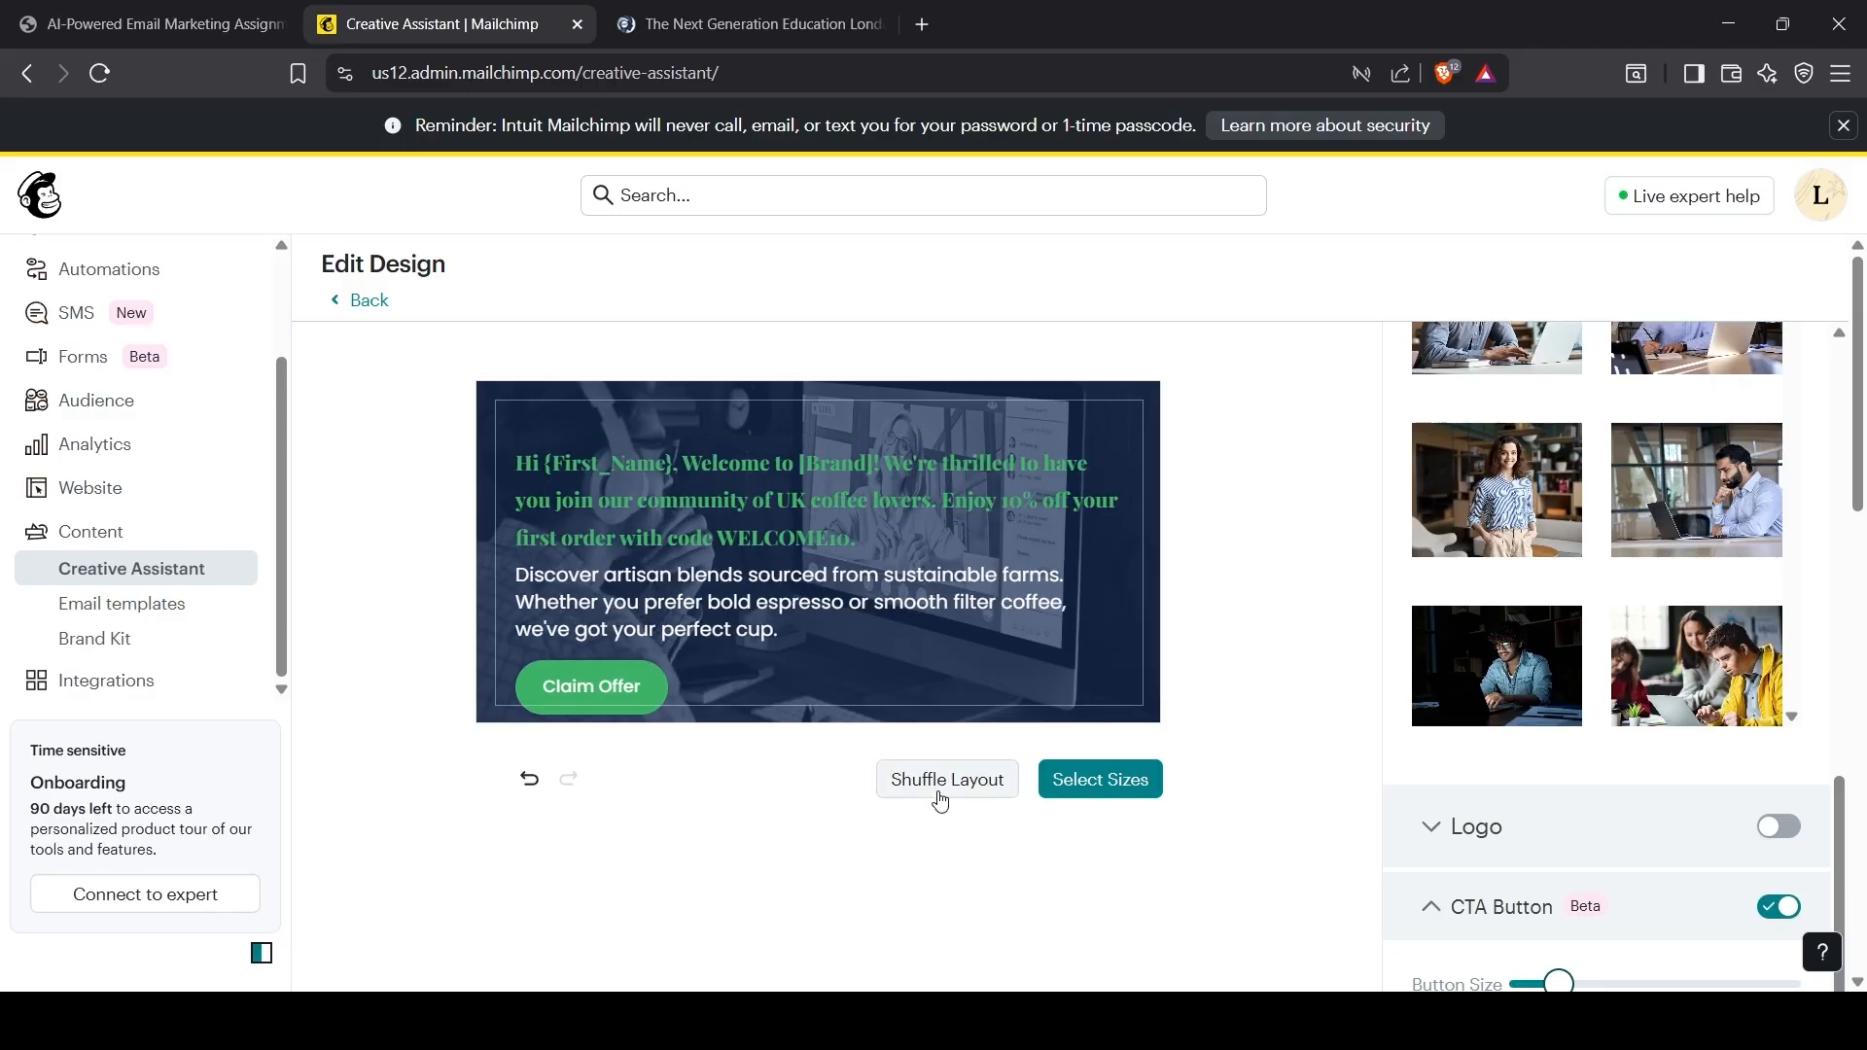
{"action": "left_click", "coordinate": [939, 799]}
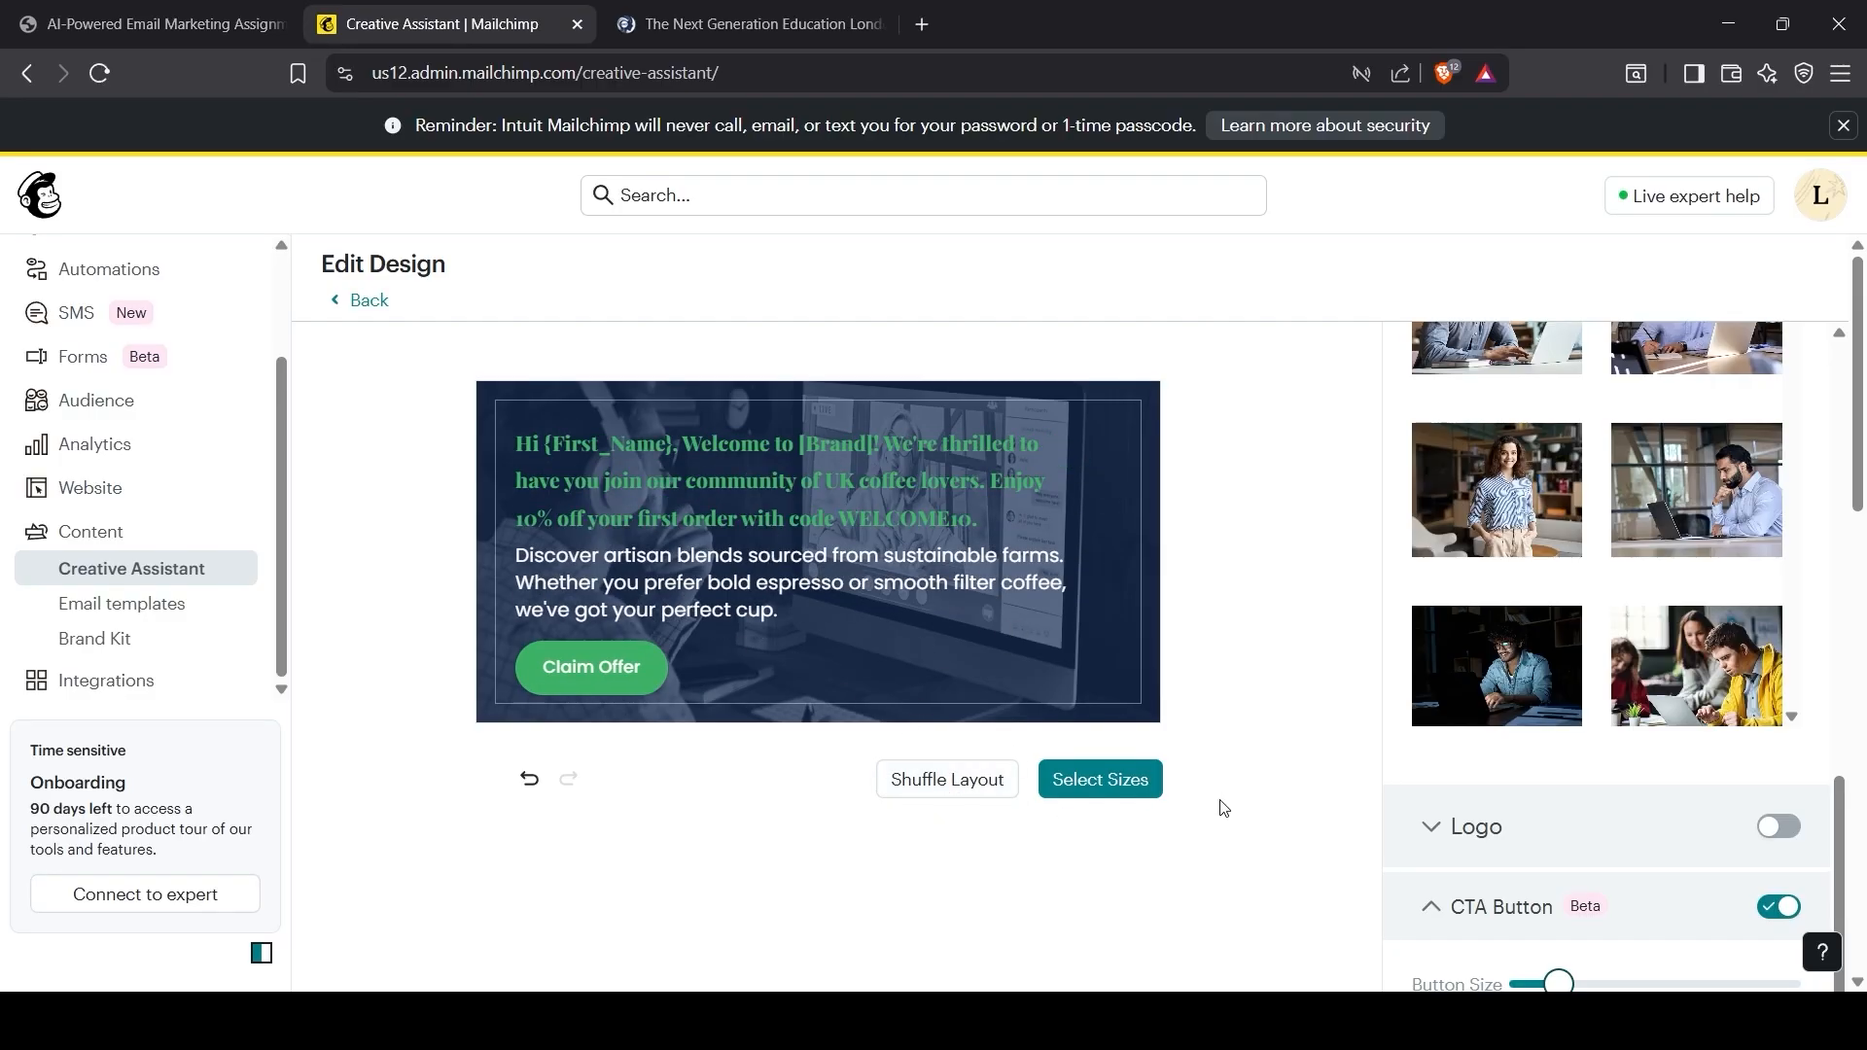
{"action": "left_click", "coordinate": [1117, 787]}
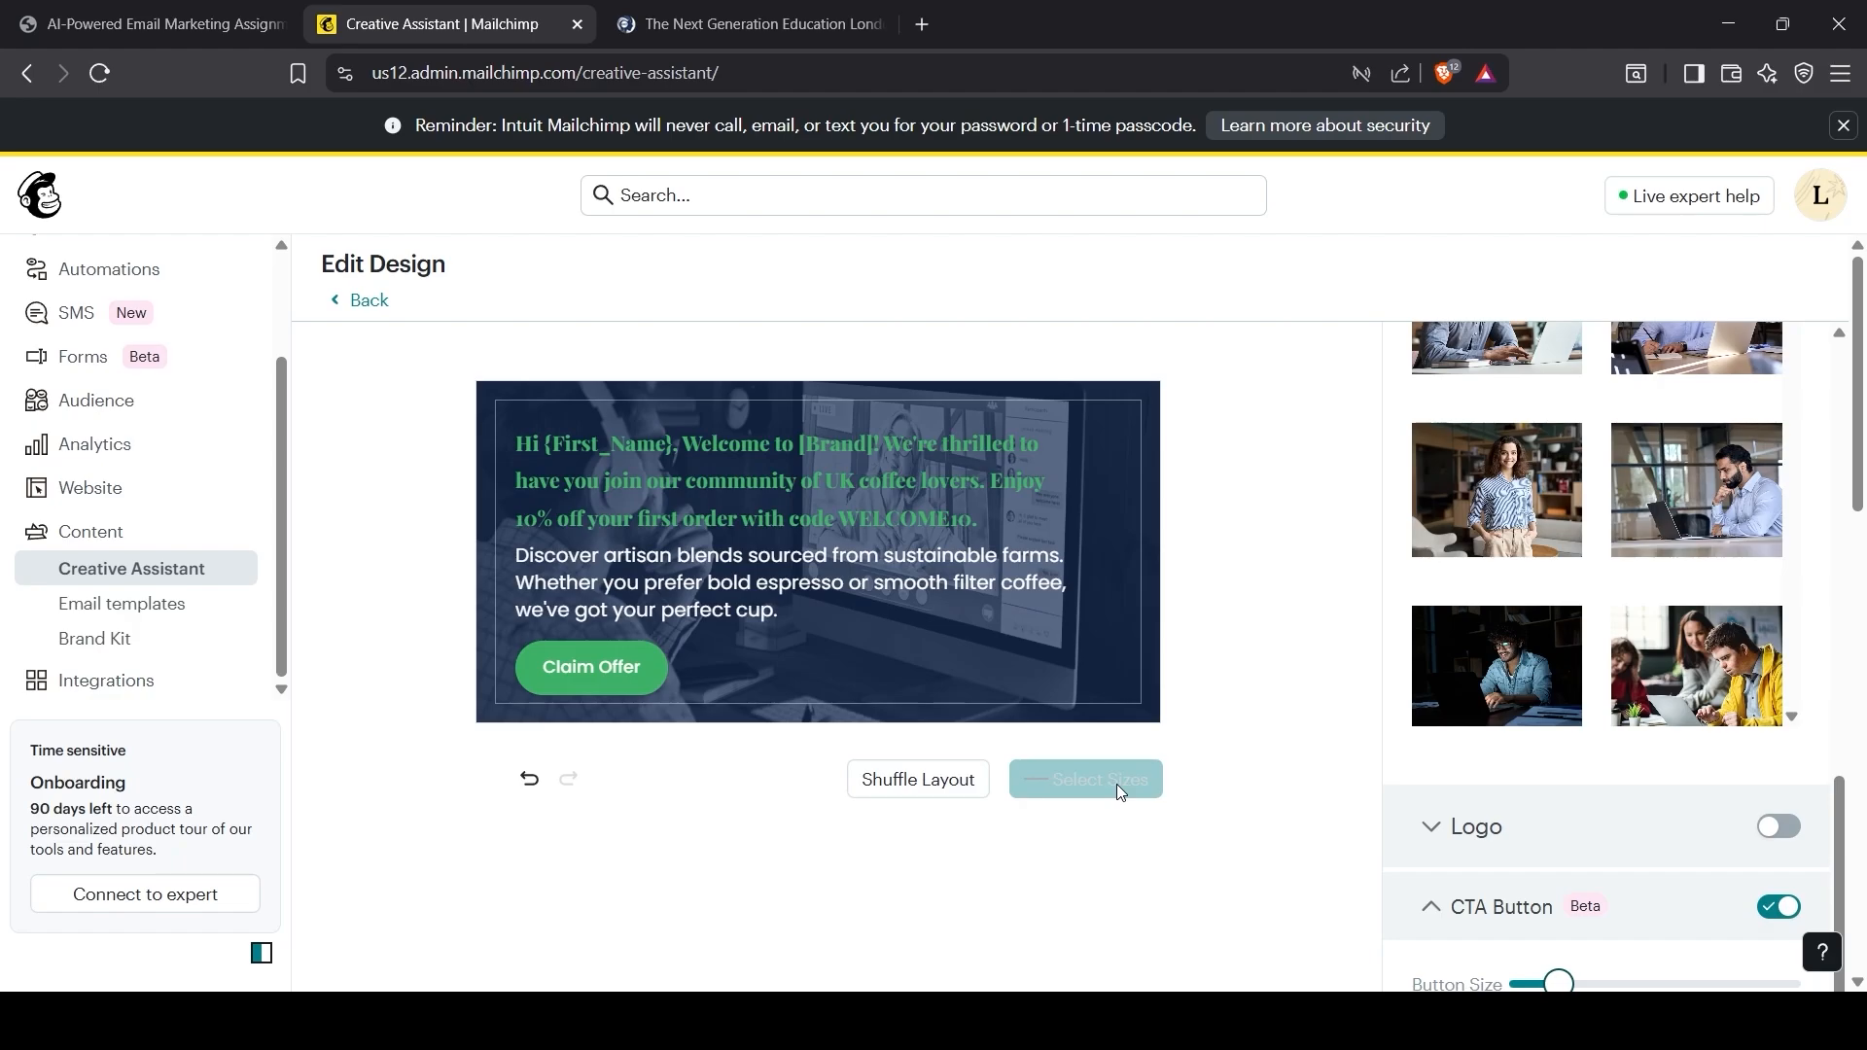
Step: Turn on Animate so the full-width design becomes an MP4
{"action": "scroll", "coordinate": [1666, 681], "scroll_direction": "down", "scroll_amount": 3}
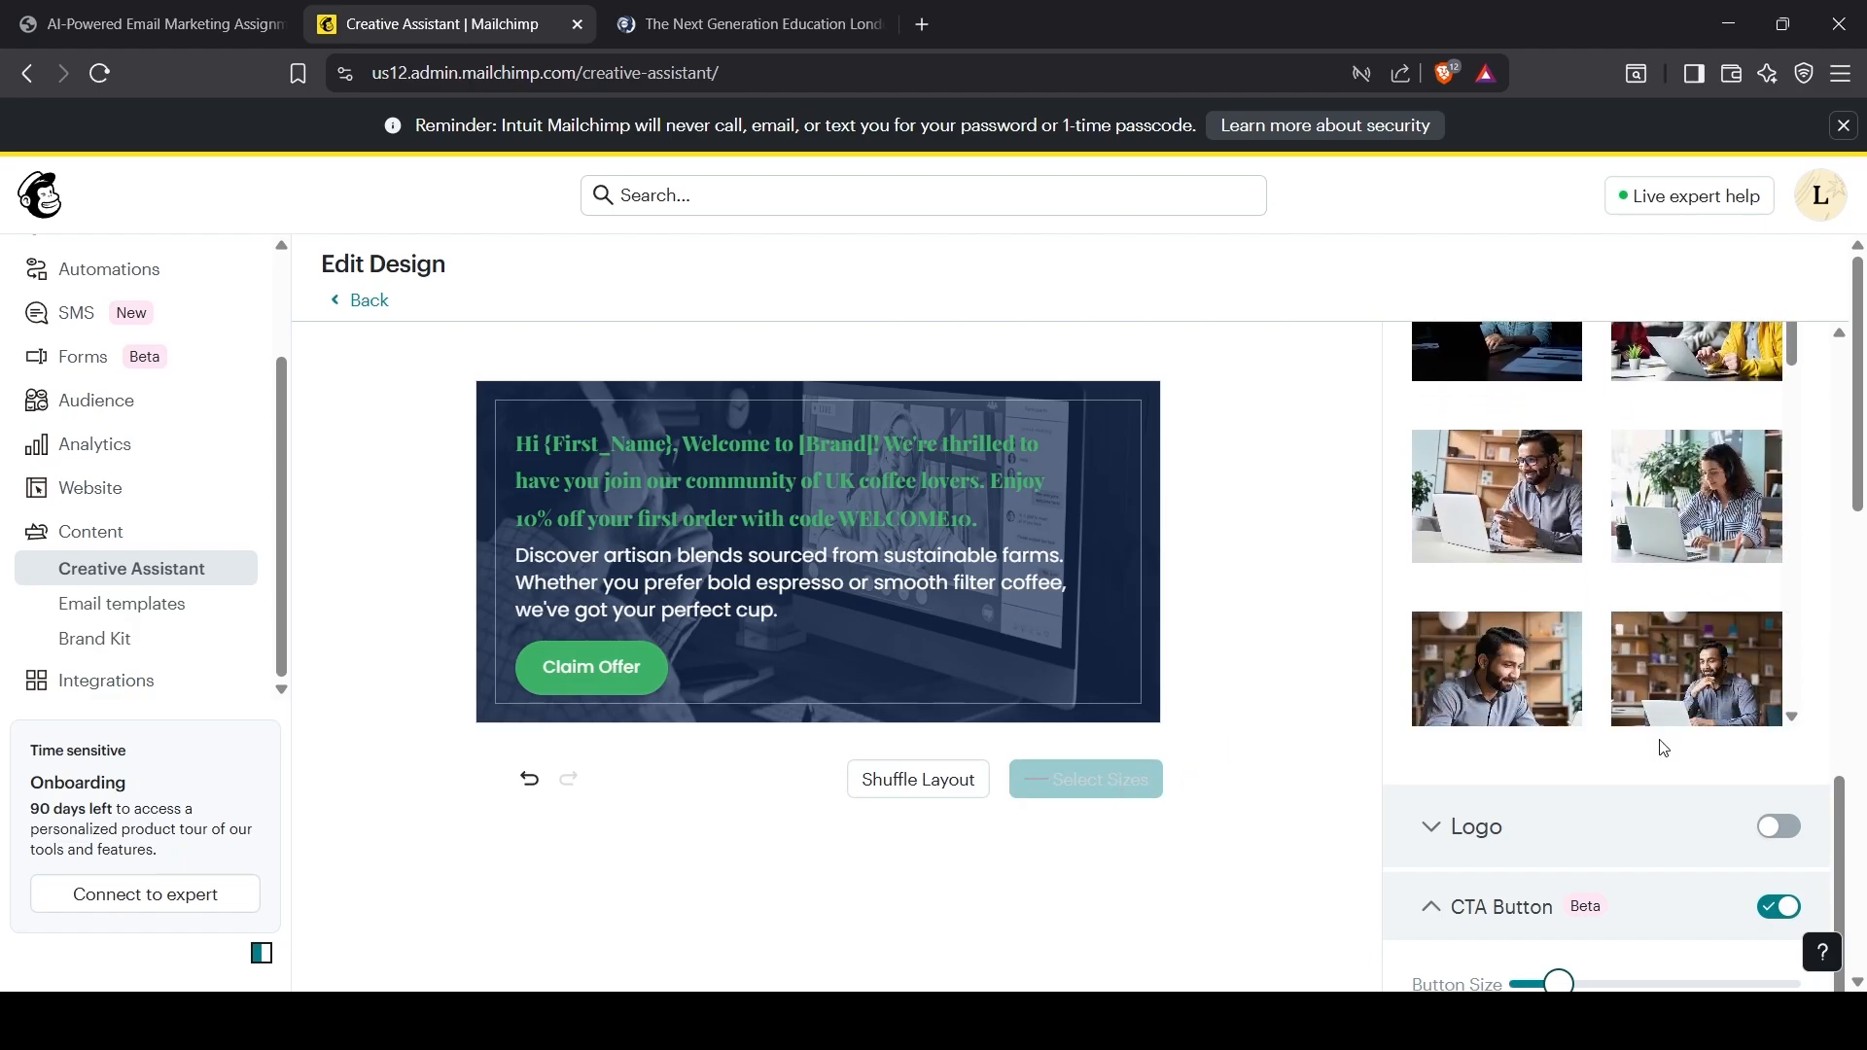
{"action": "scroll", "coordinate": [1664, 747], "scroll_direction": "down", "scroll_amount": 10}
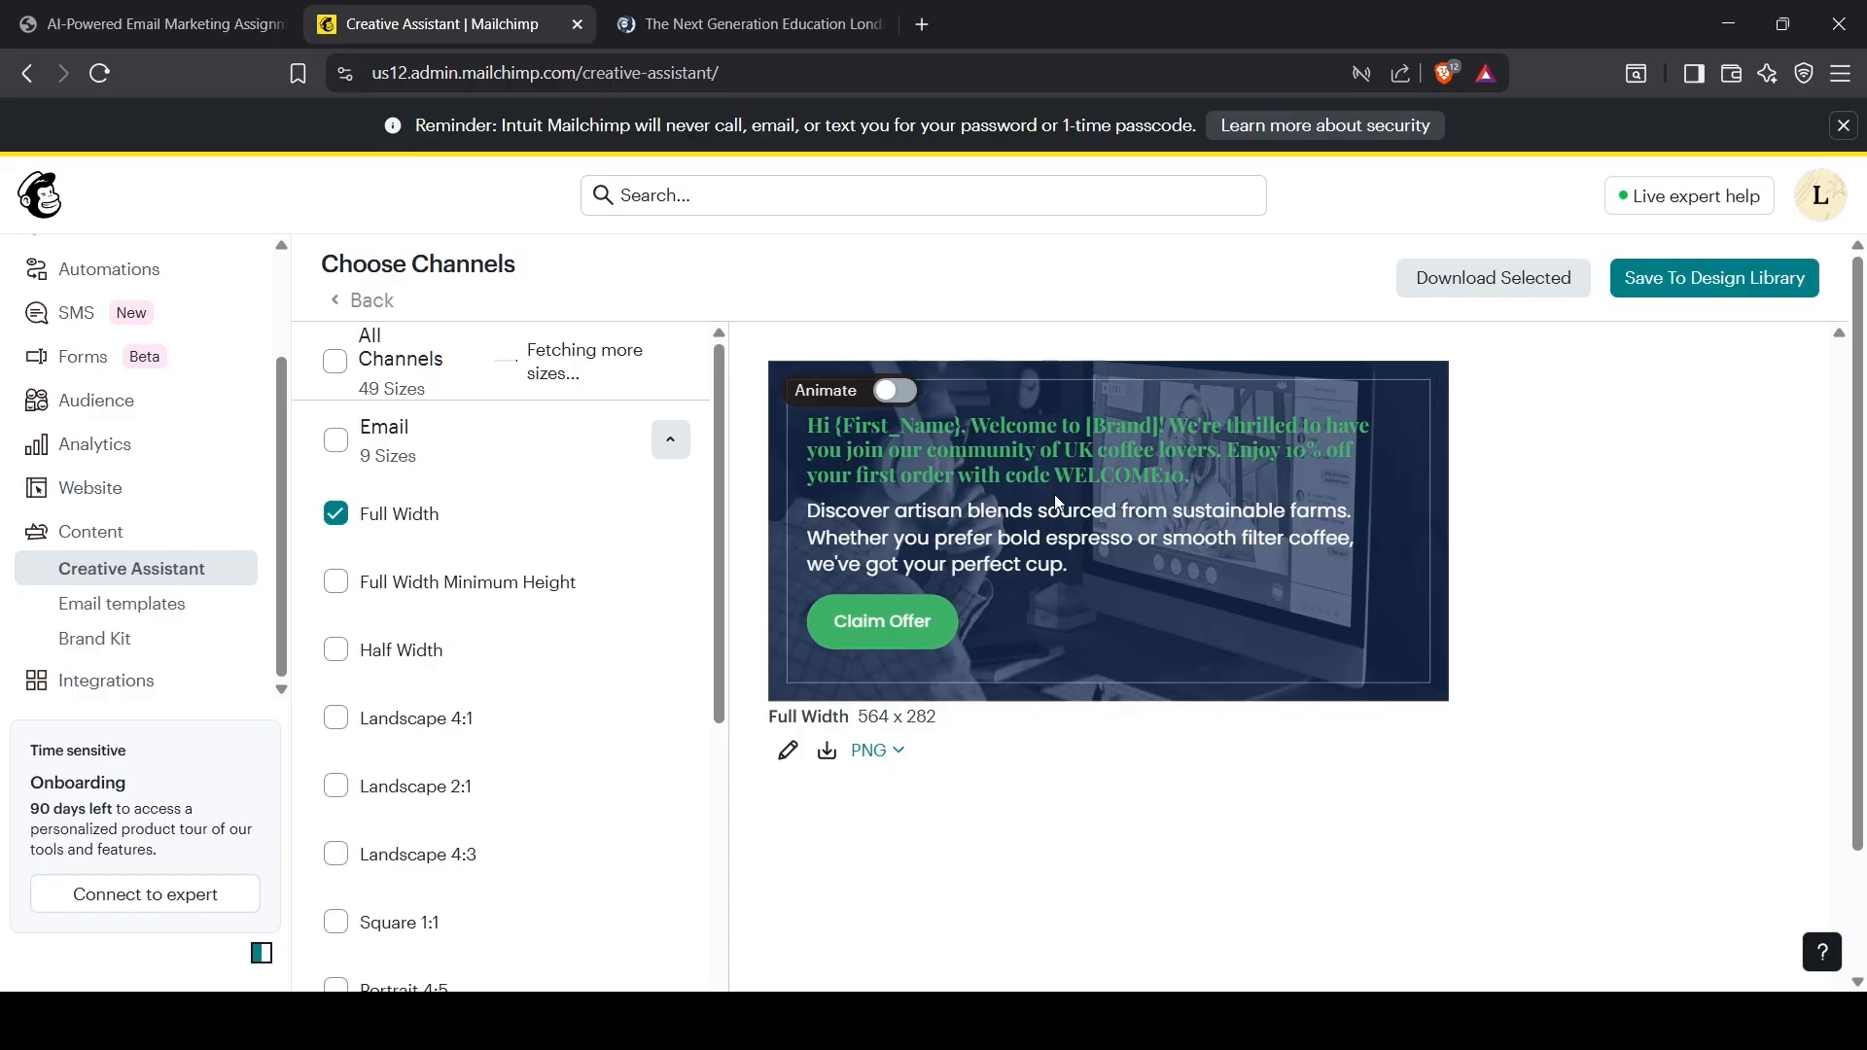
{"action": "left_click", "coordinate": [894, 392]}
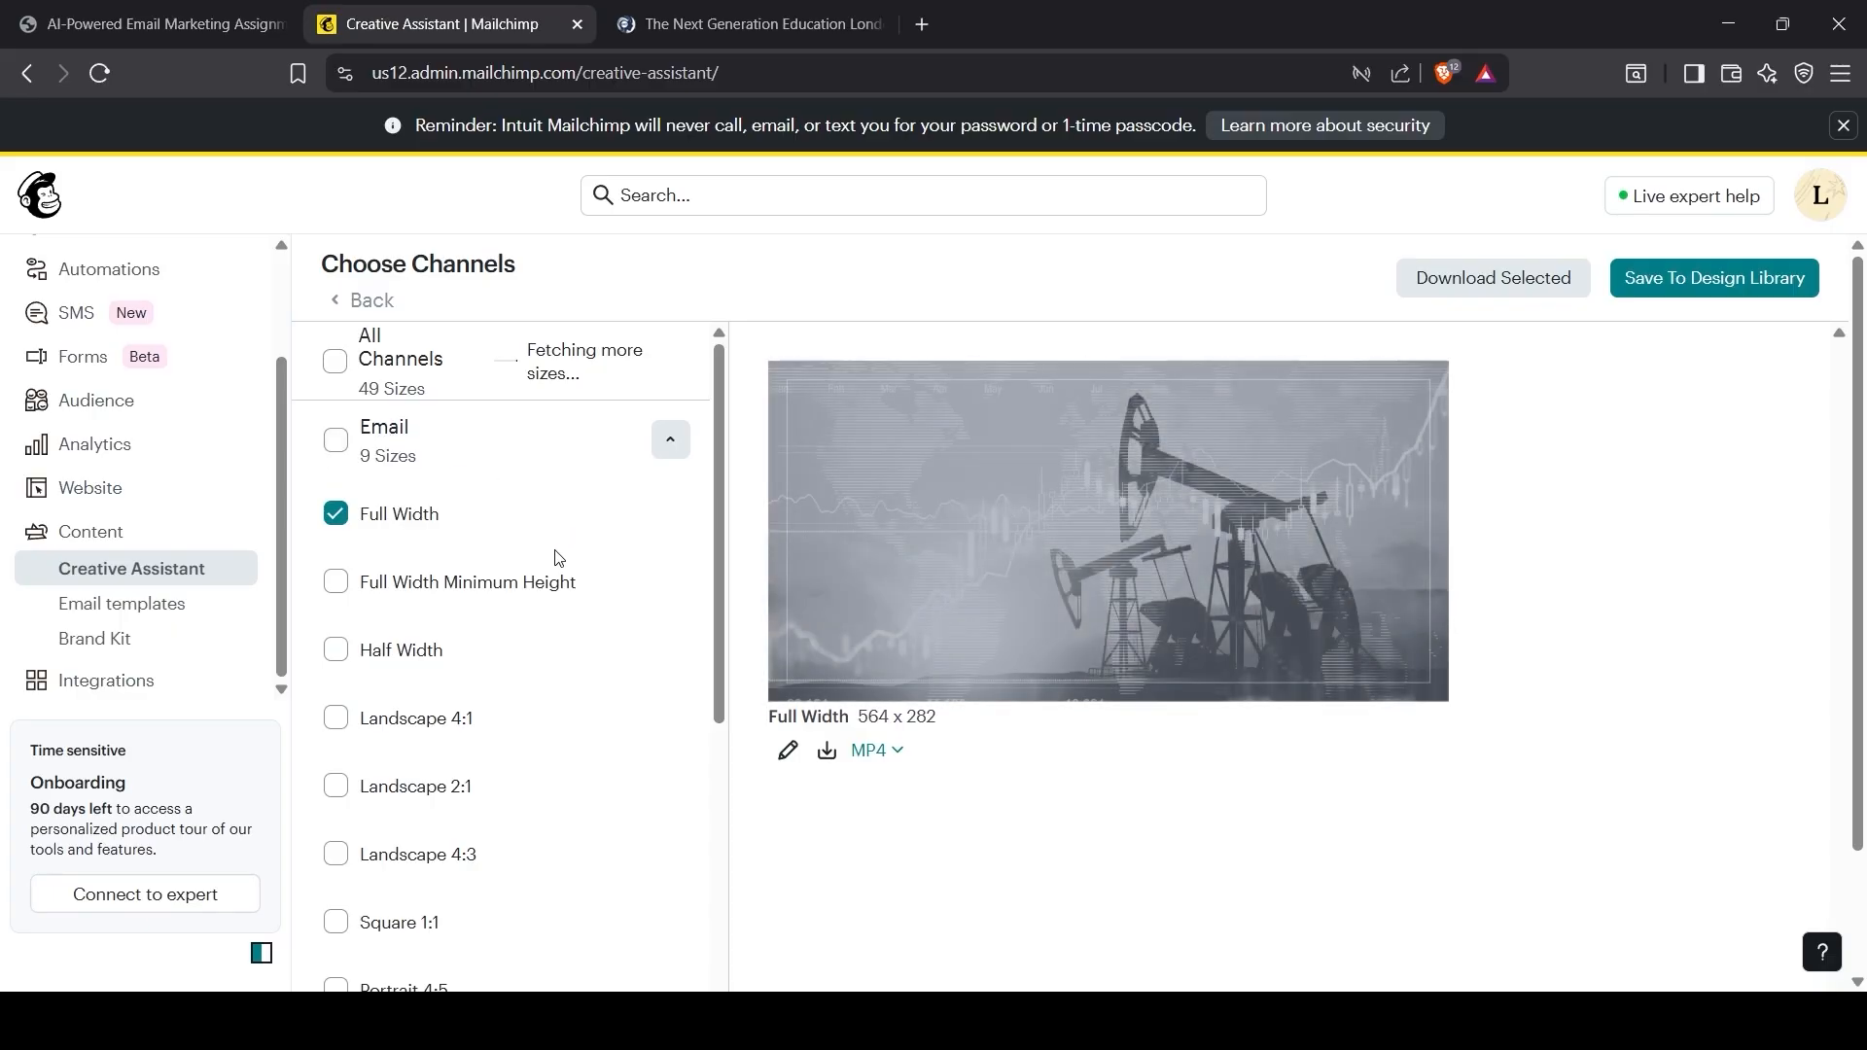
{"action": "scroll", "coordinate": [560, 557], "scroll_direction": "down", "scroll_amount": 3}
{"action": "scroll", "coordinate": [546, 503], "scroll_direction": "up", "scroll_amount": 3}
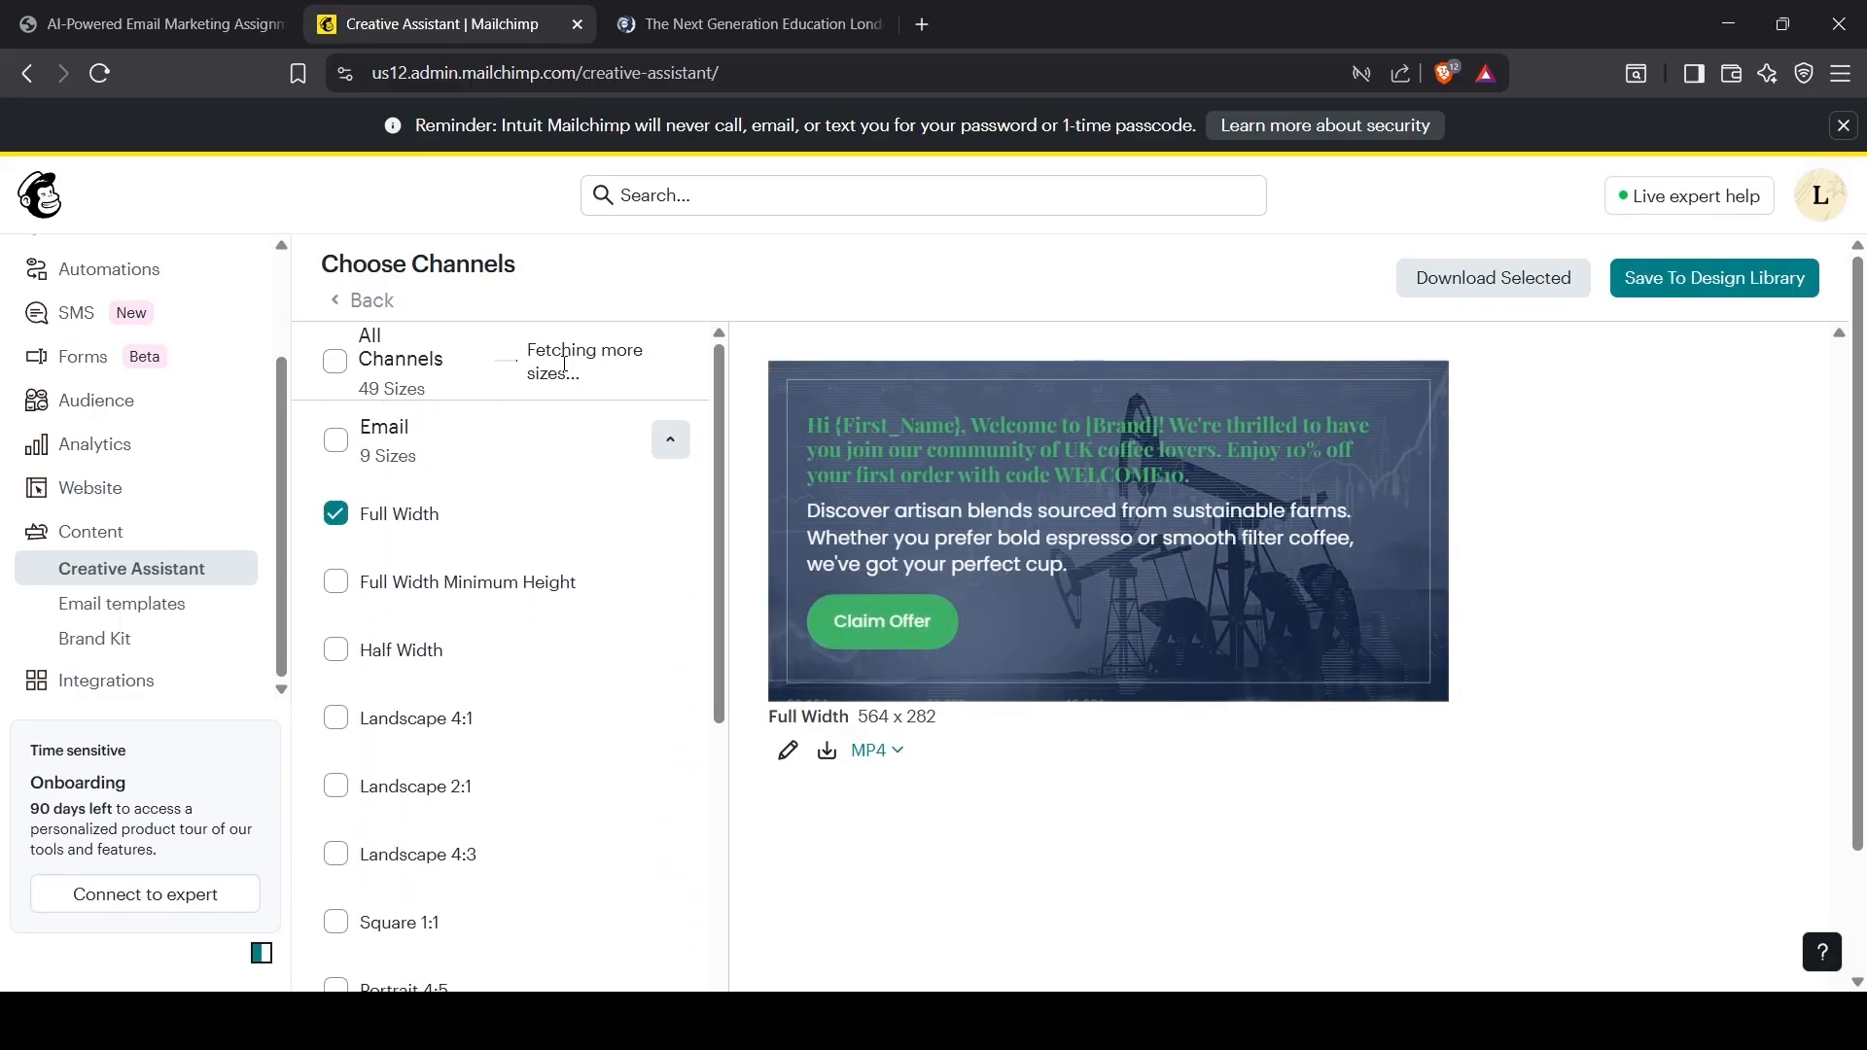
Step: Save the design set to the Design Library with session title 'Assignment'
{"action": "left_click", "coordinate": [1740, 284]}
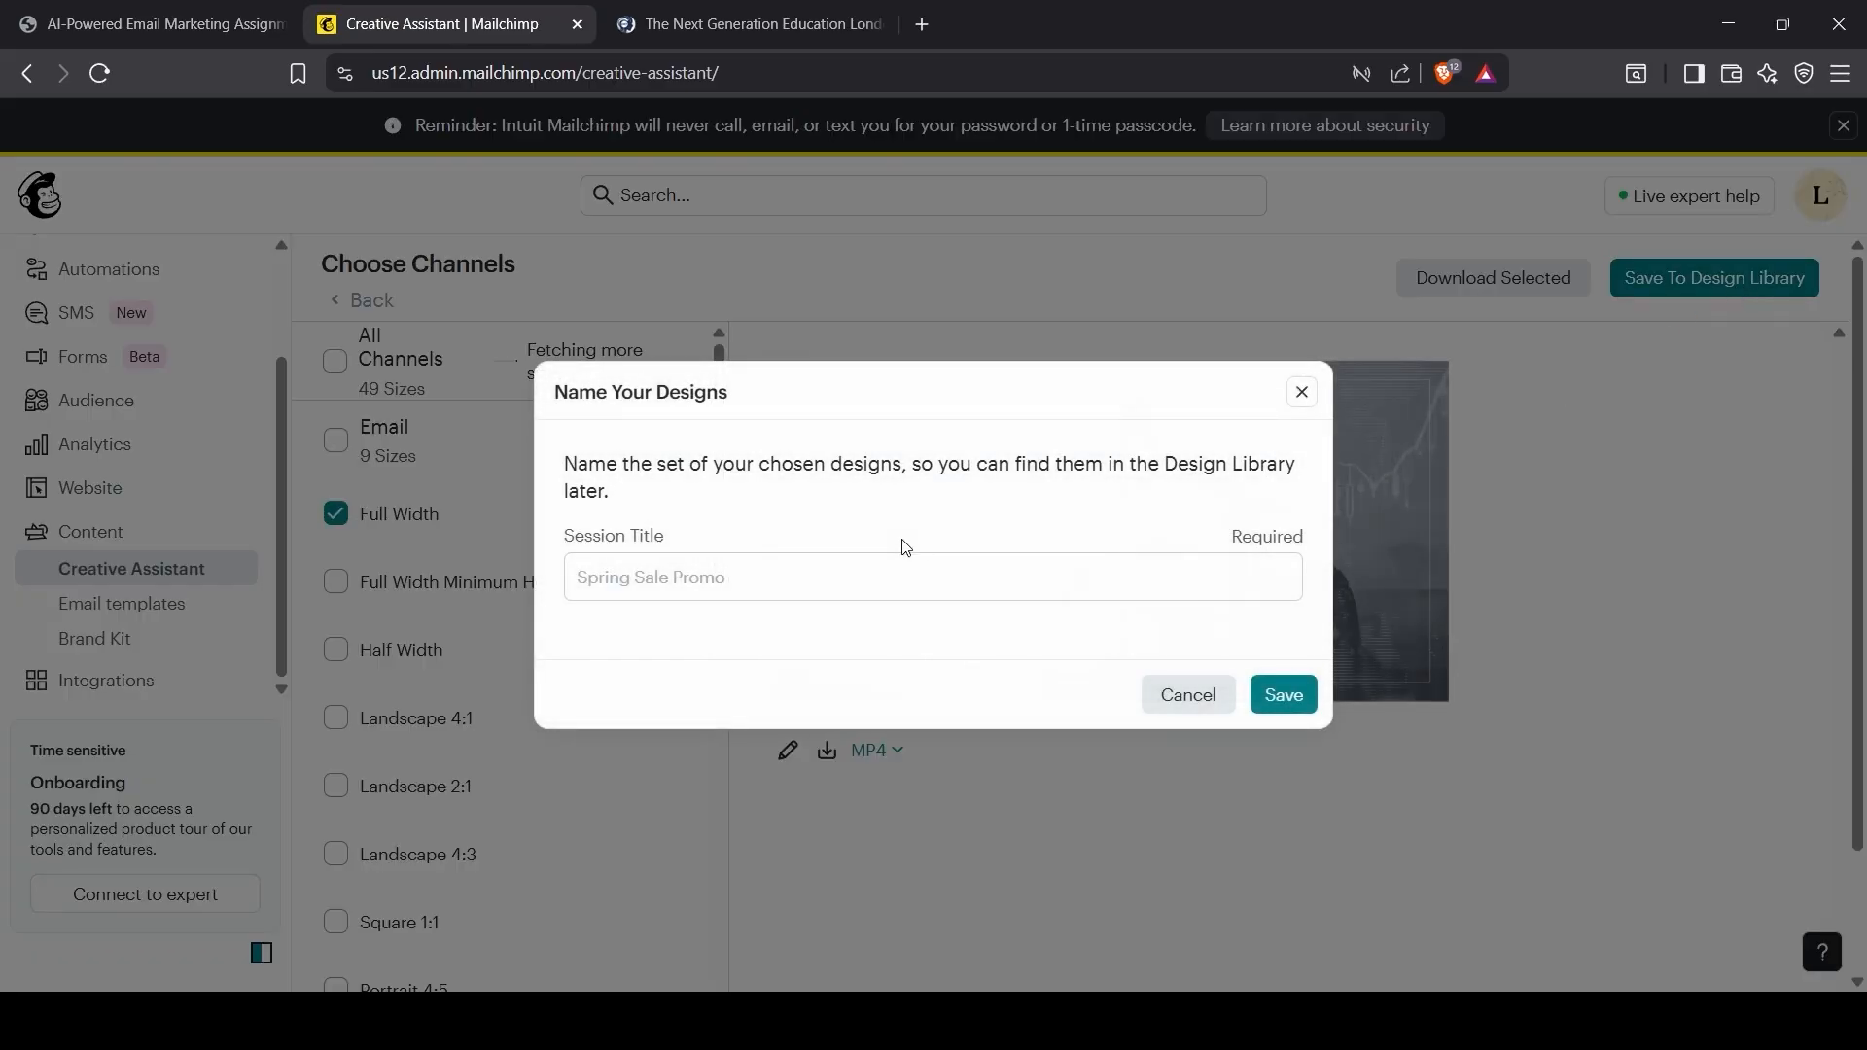
{"action": "left_click", "coordinate": [755, 580]}
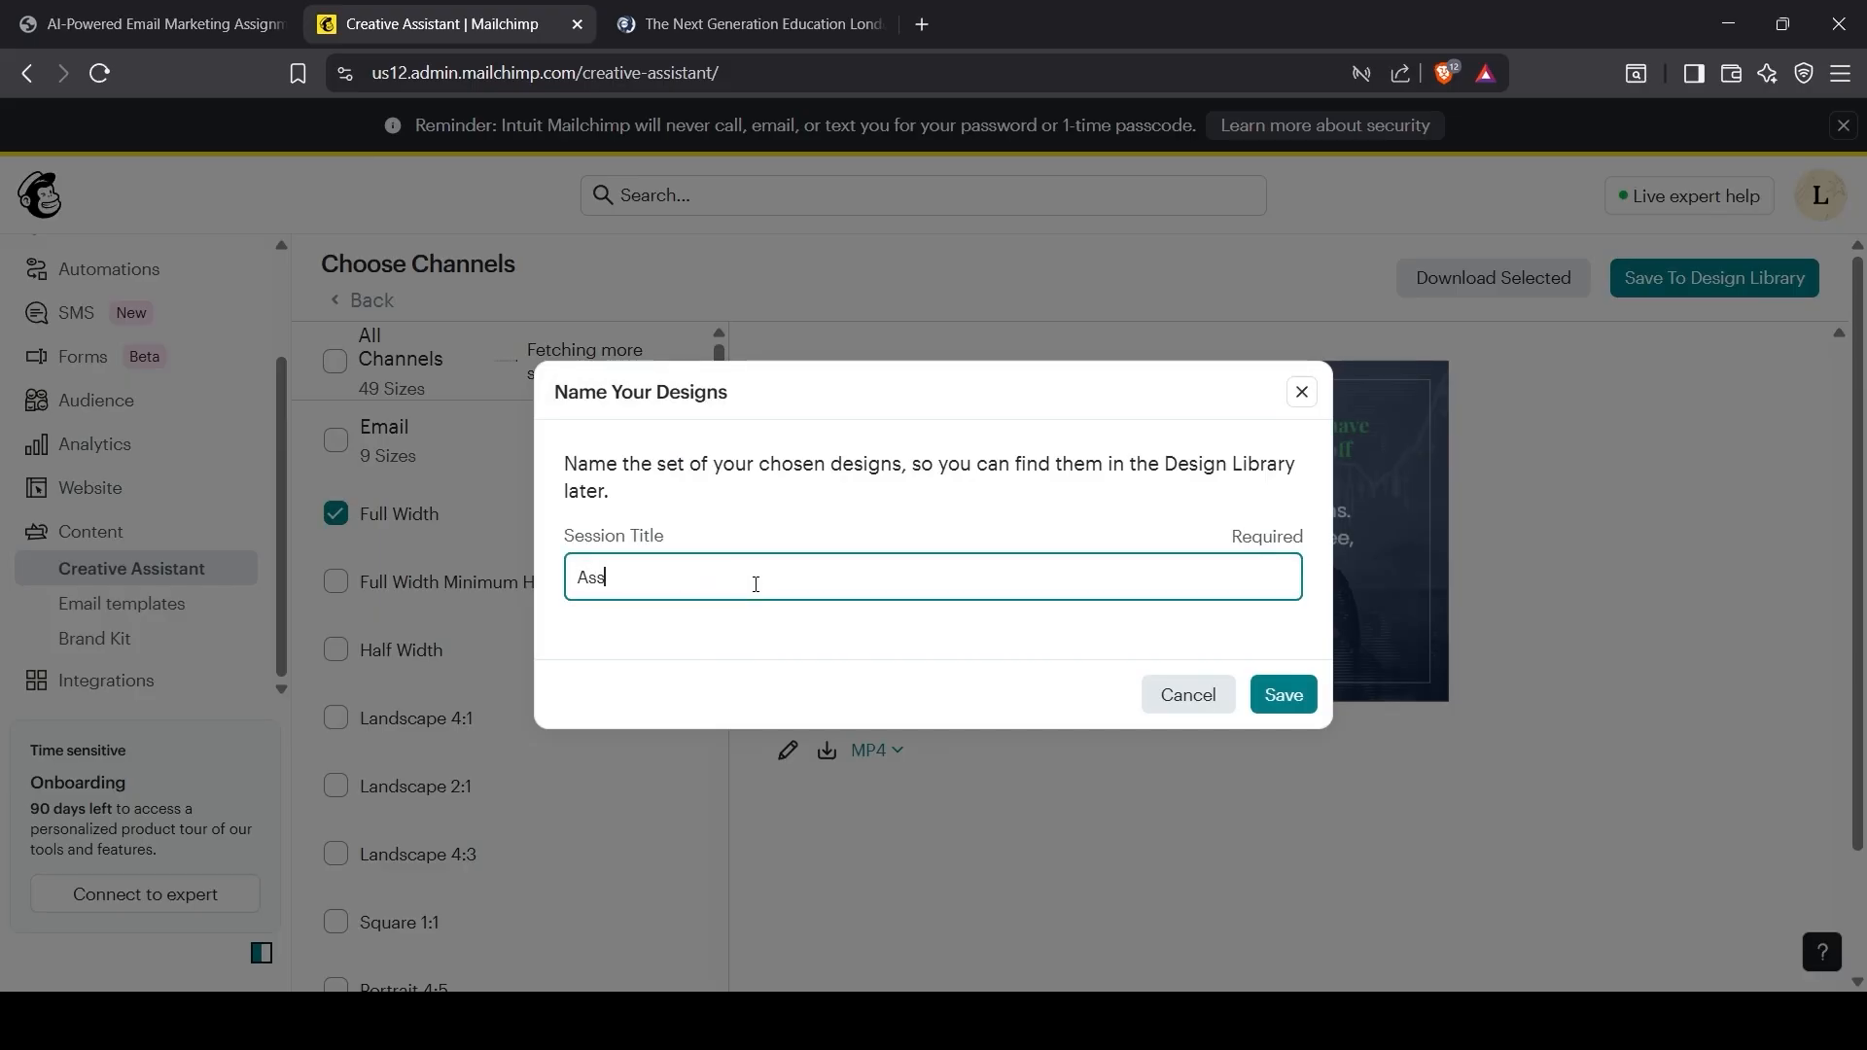
{"action": "type", "text": "Assignment"}
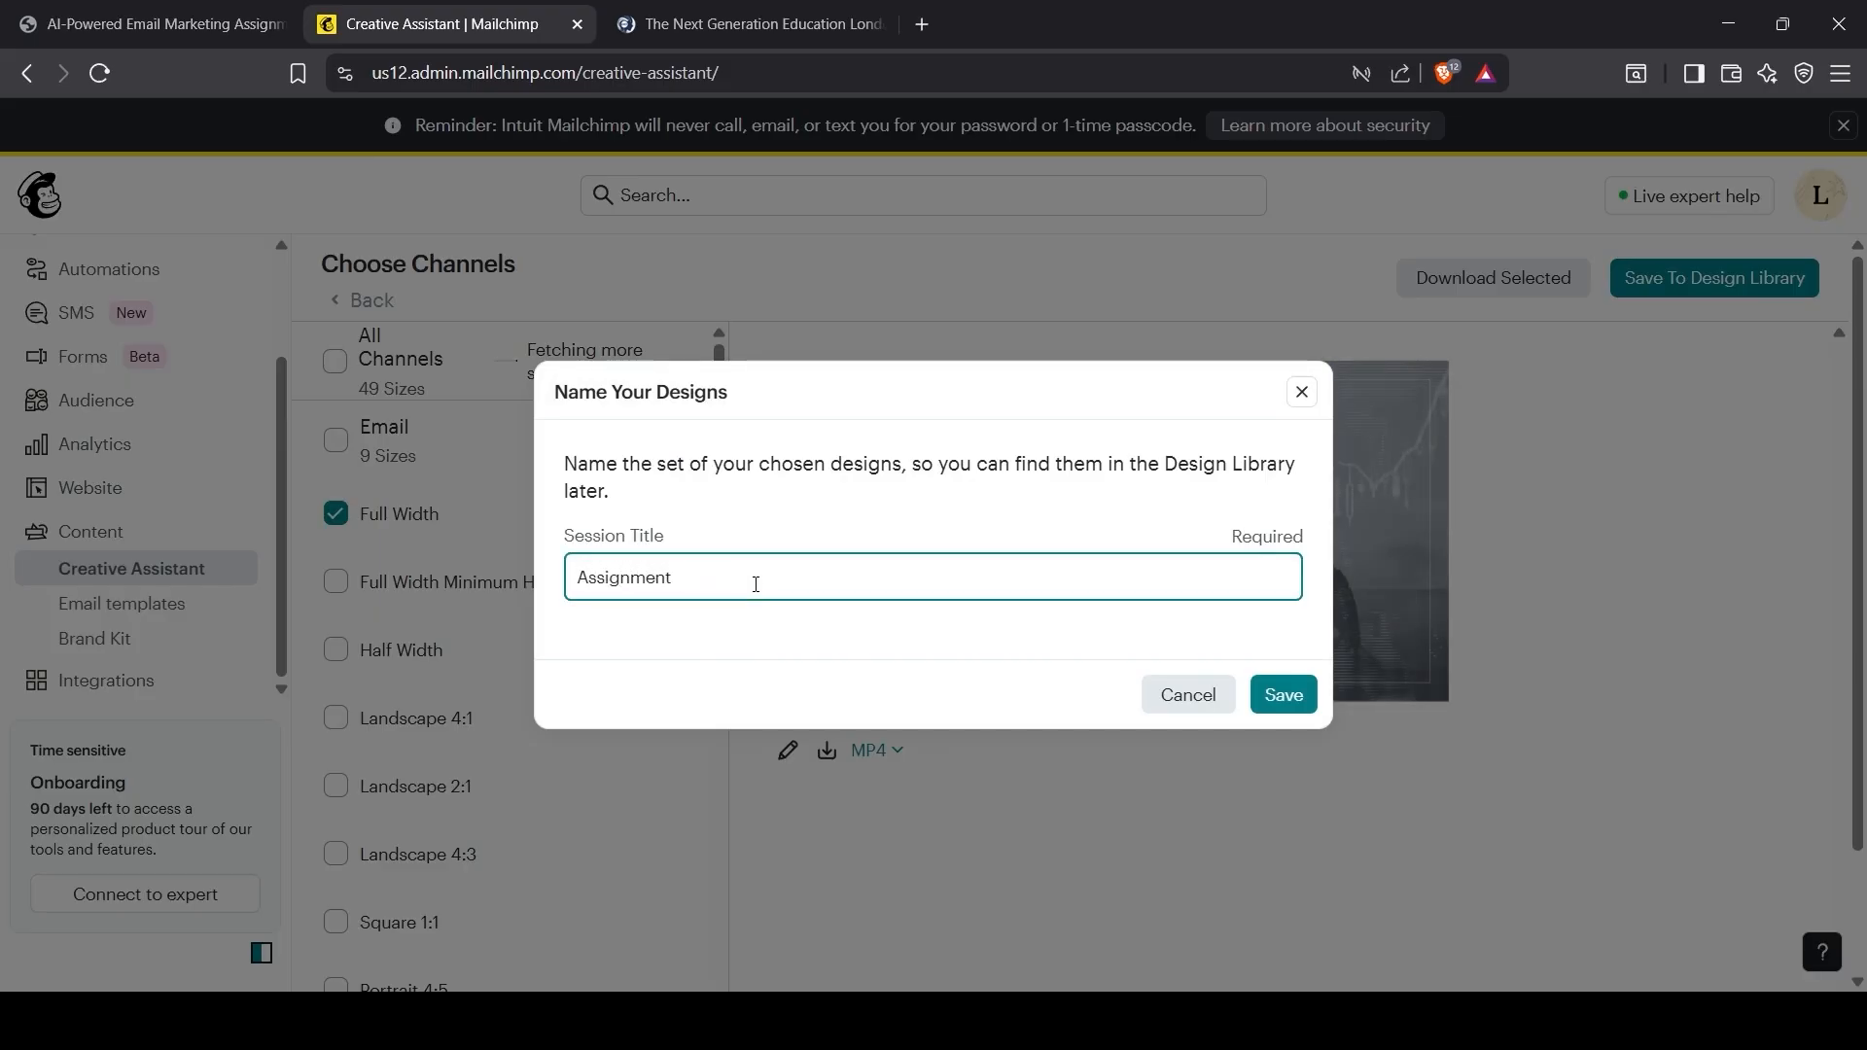
{"action": "left_click", "coordinate": [1282, 695]}
{"action": "key", "text": "ctrl+shift+Tab"}
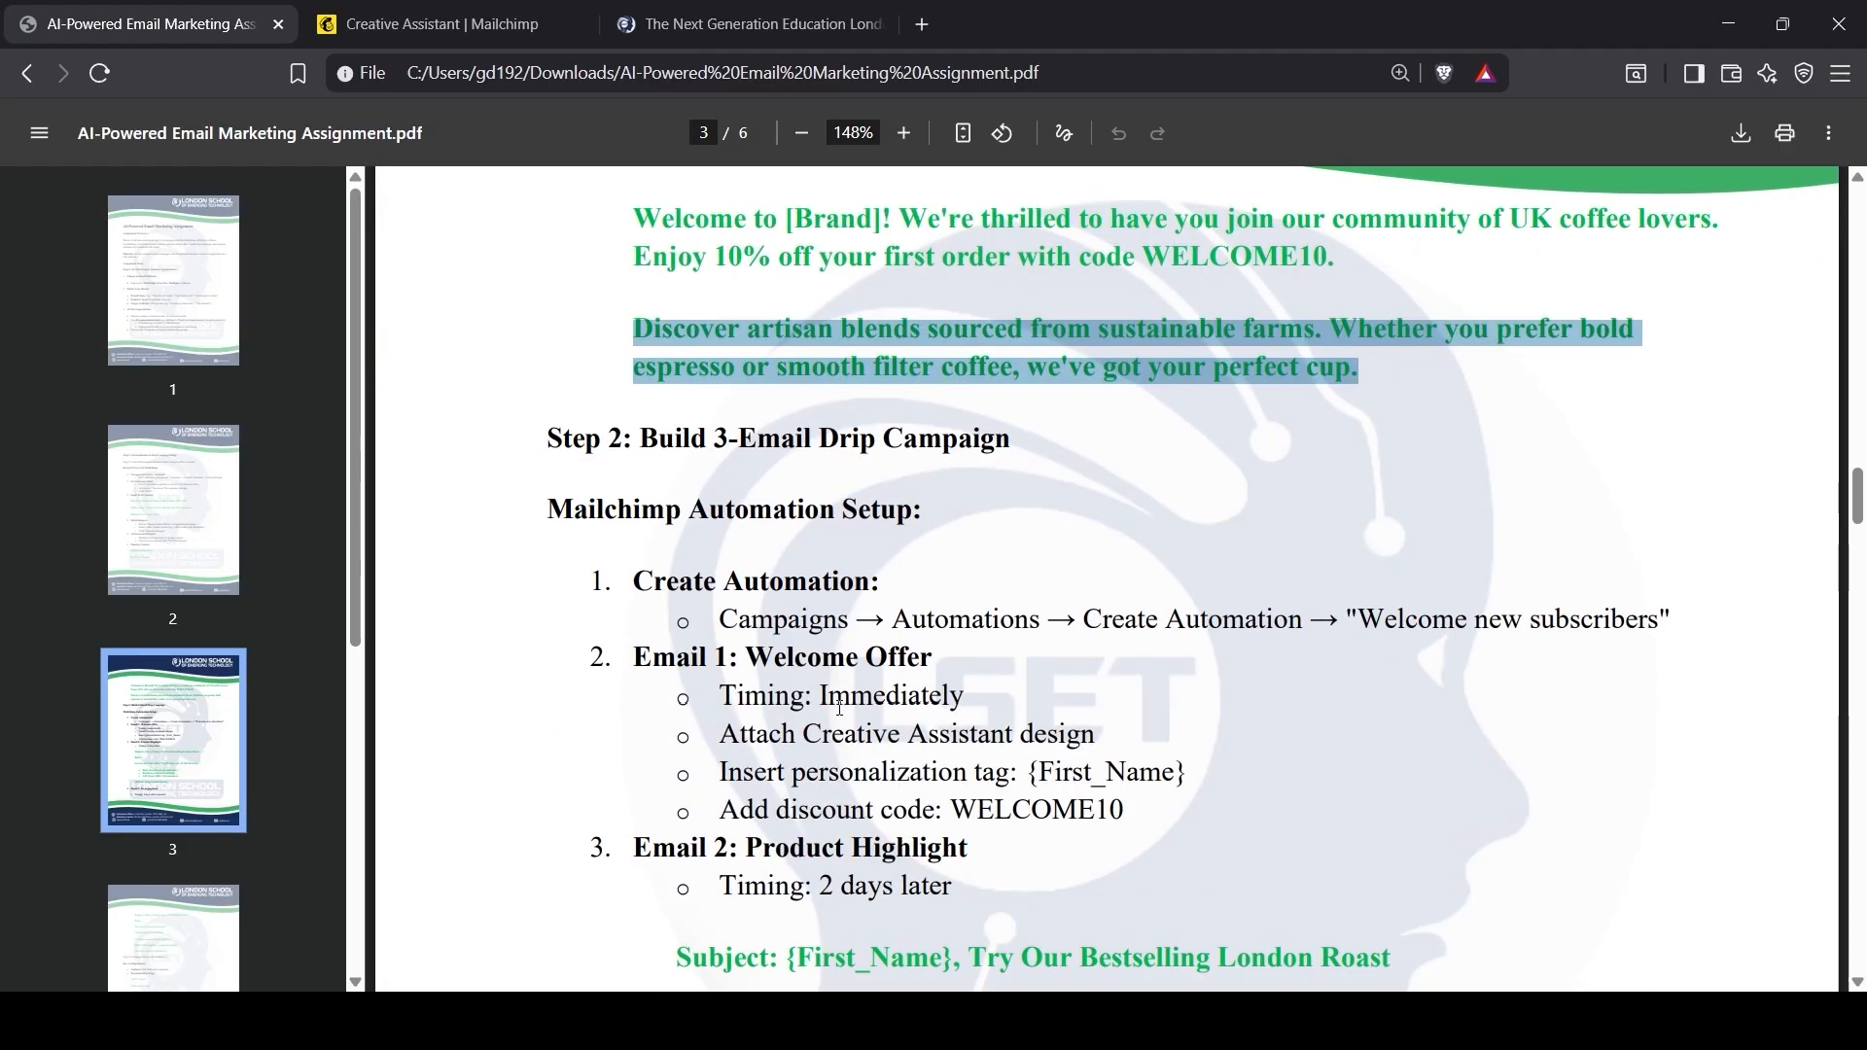
Step: Review the PDF's Automation Setup heading, Campaigns navigation path and 'Timing: Immediately' lines
{"action": "left_click_drag", "start_coordinate": [552, 509], "coordinate": [924, 513]}
{"action": "left_click", "coordinate": [734, 596]}
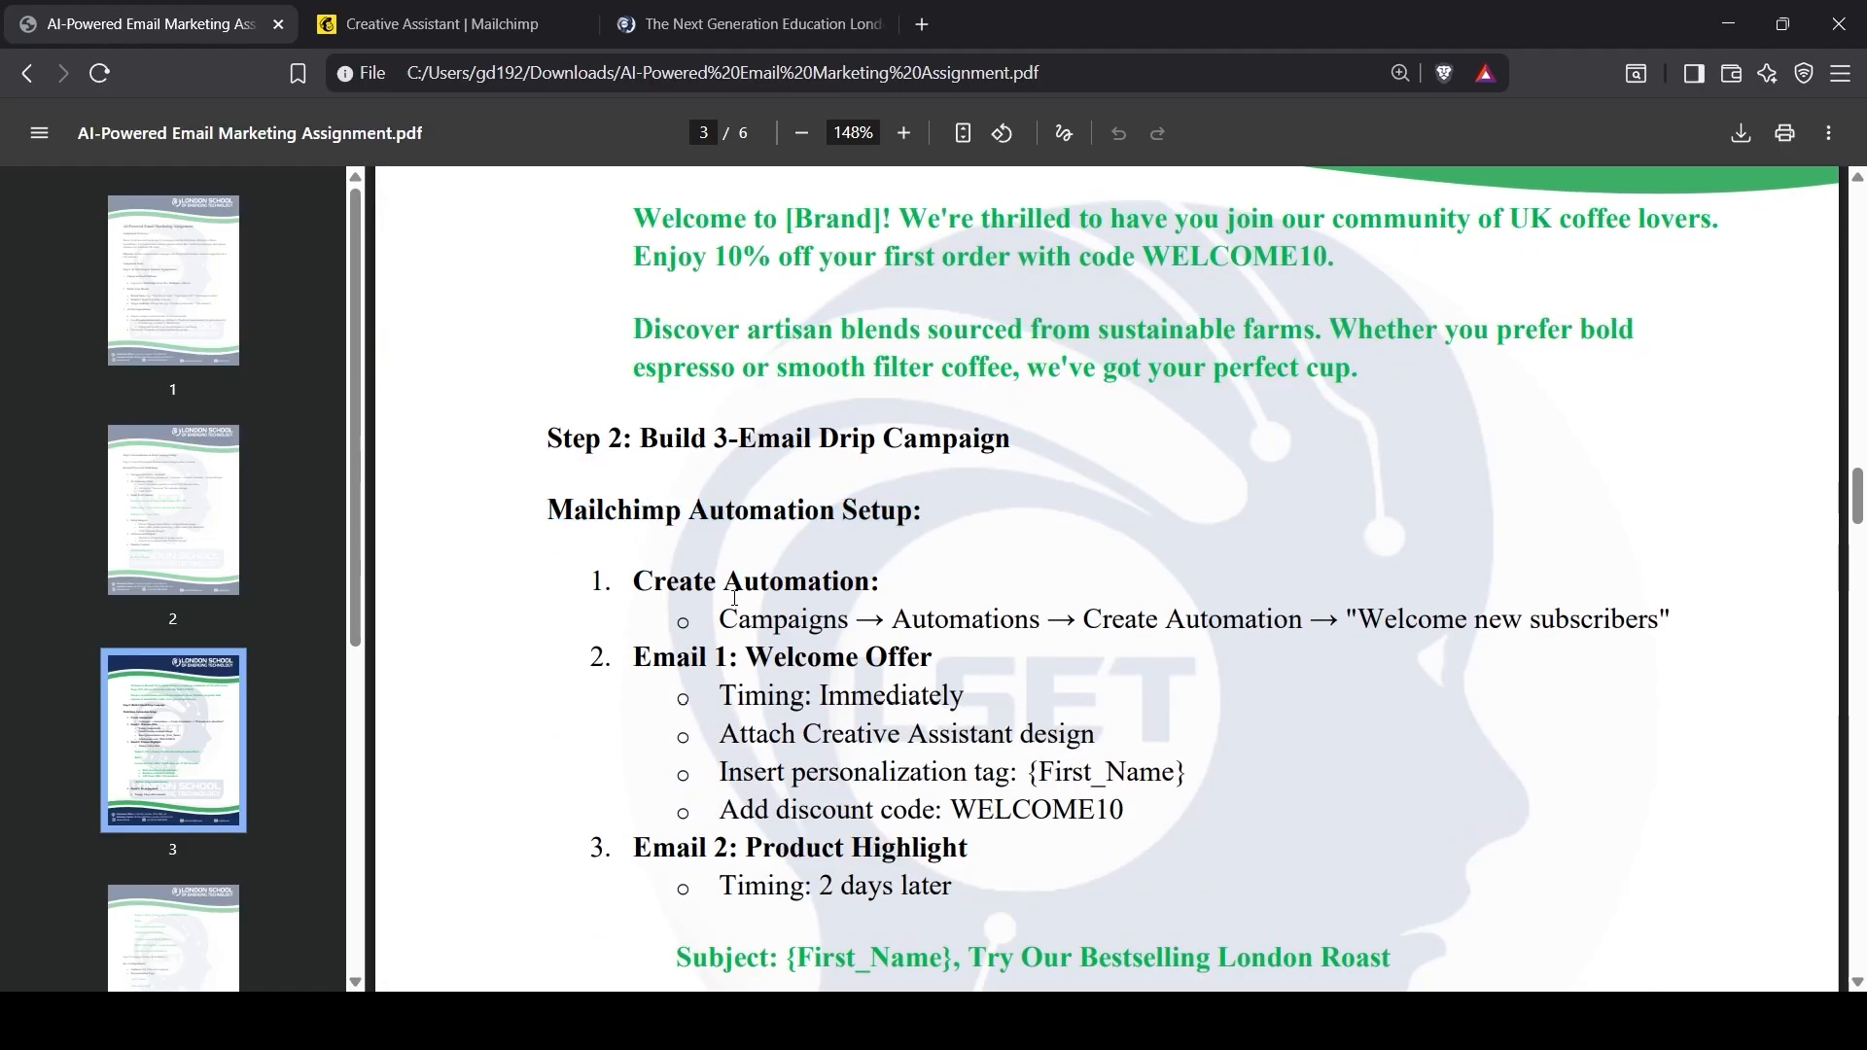
{"action": "left_click_drag", "start_coordinate": [721, 619], "coordinate": [975, 622]}
{"action": "left_click_drag", "start_coordinate": [1050, 622], "coordinate": [1612, 642]}
{"action": "left_click", "coordinate": [915, 711]}
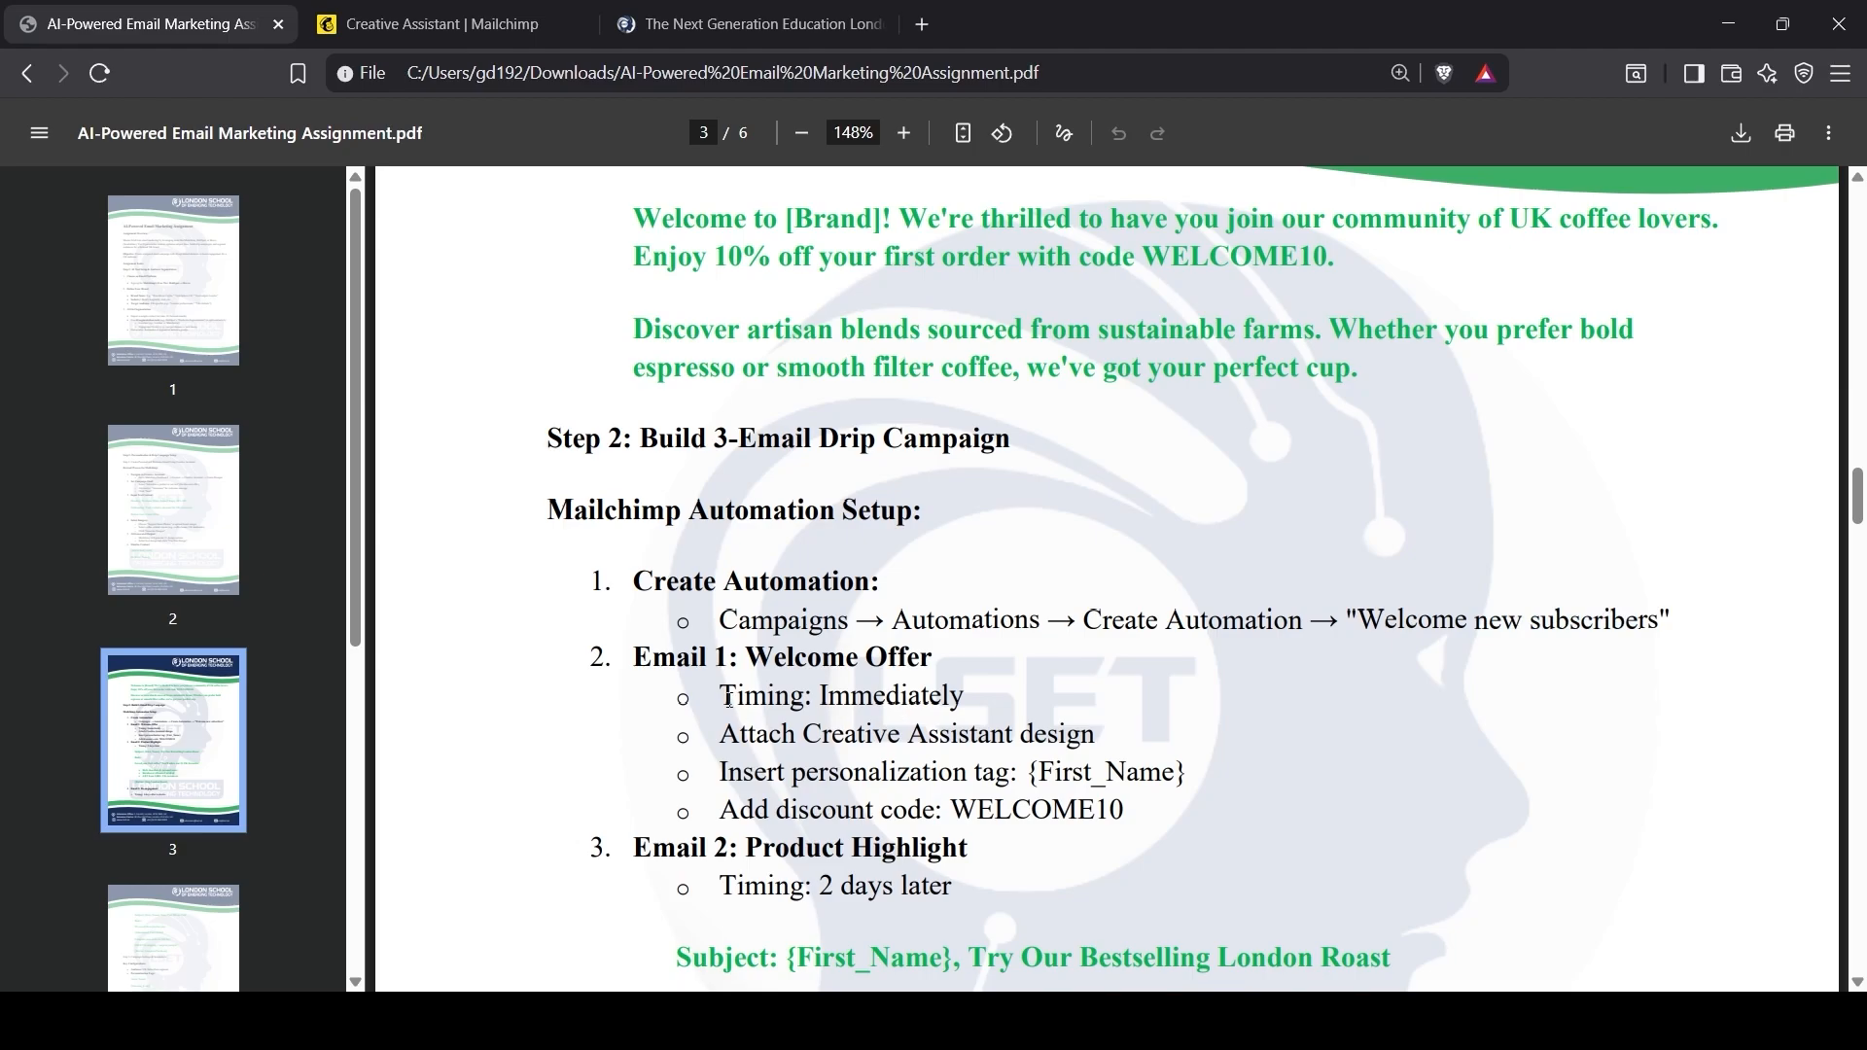
{"action": "left_click_drag", "start_coordinate": [720, 699], "coordinate": [956, 685]}
{"action": "key", "text": "ctrl+Tab"}
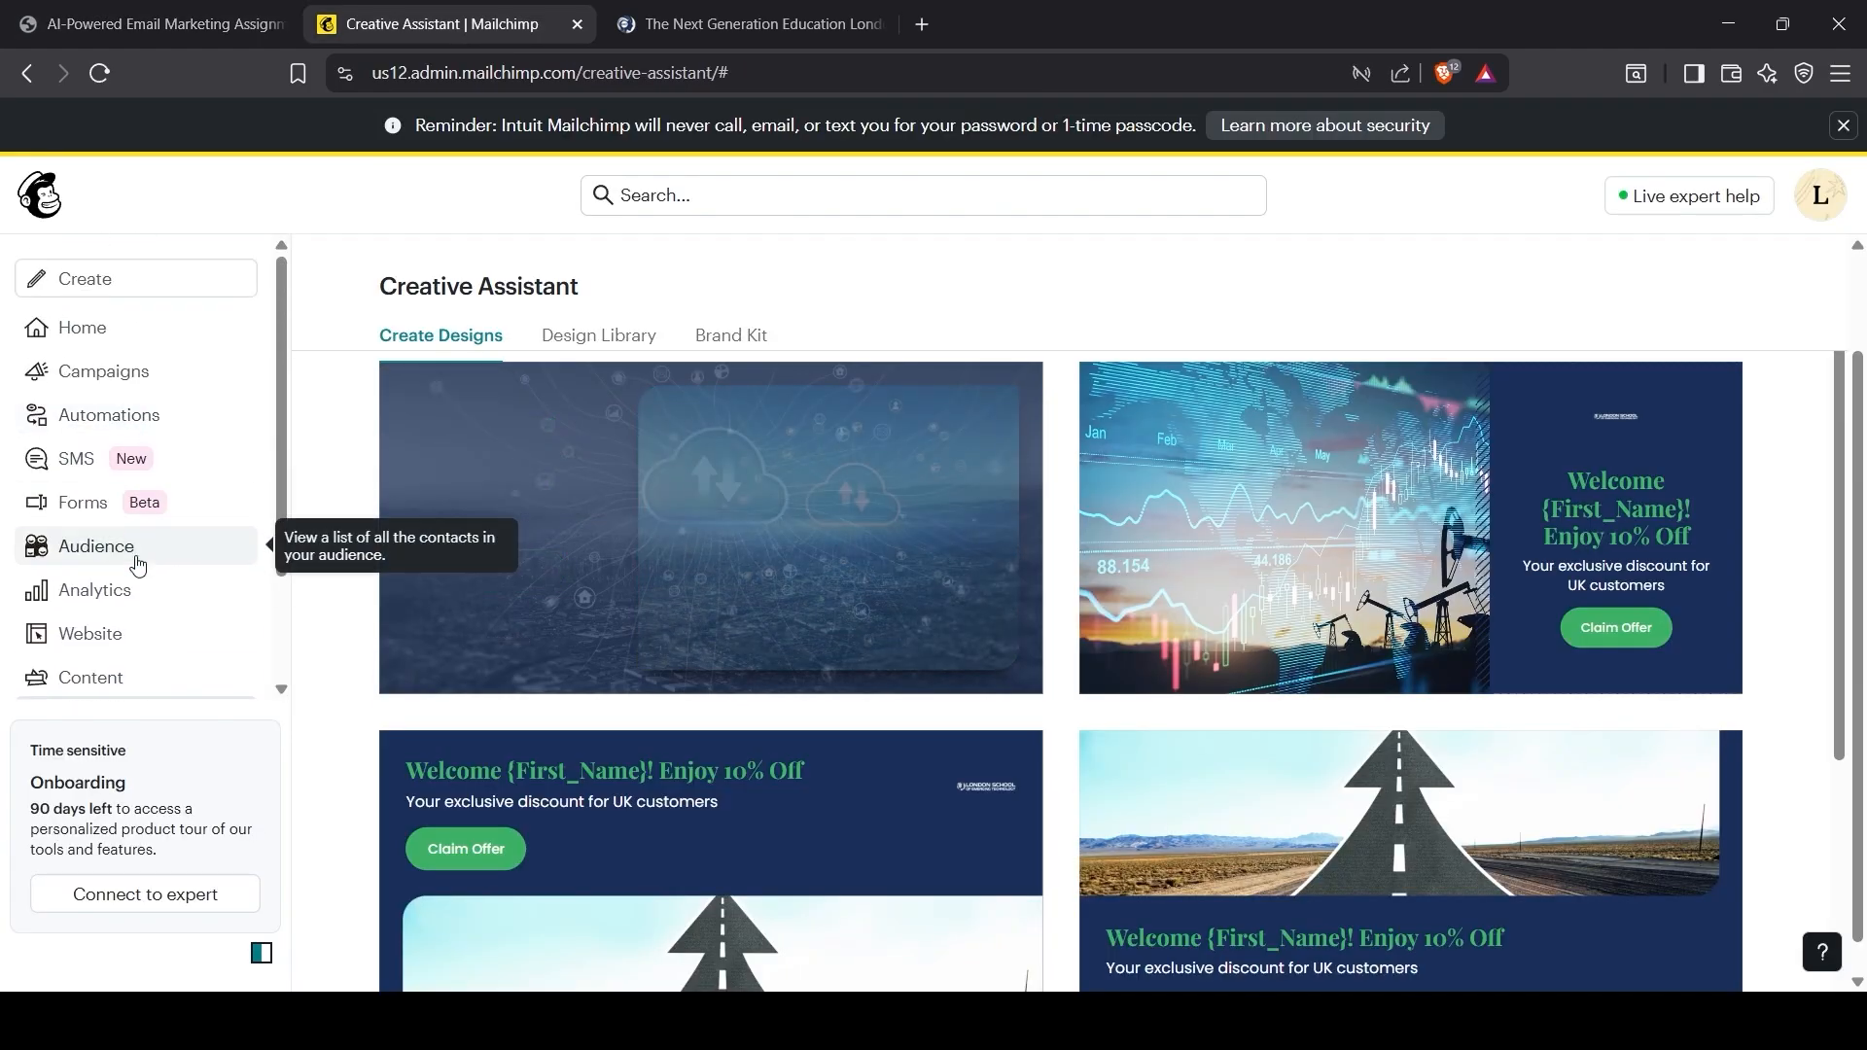
Step: Delete the old 'Welcome new contacts' draft flow from Automations
{"action": "left_click", "coordinate": [136, 417]}
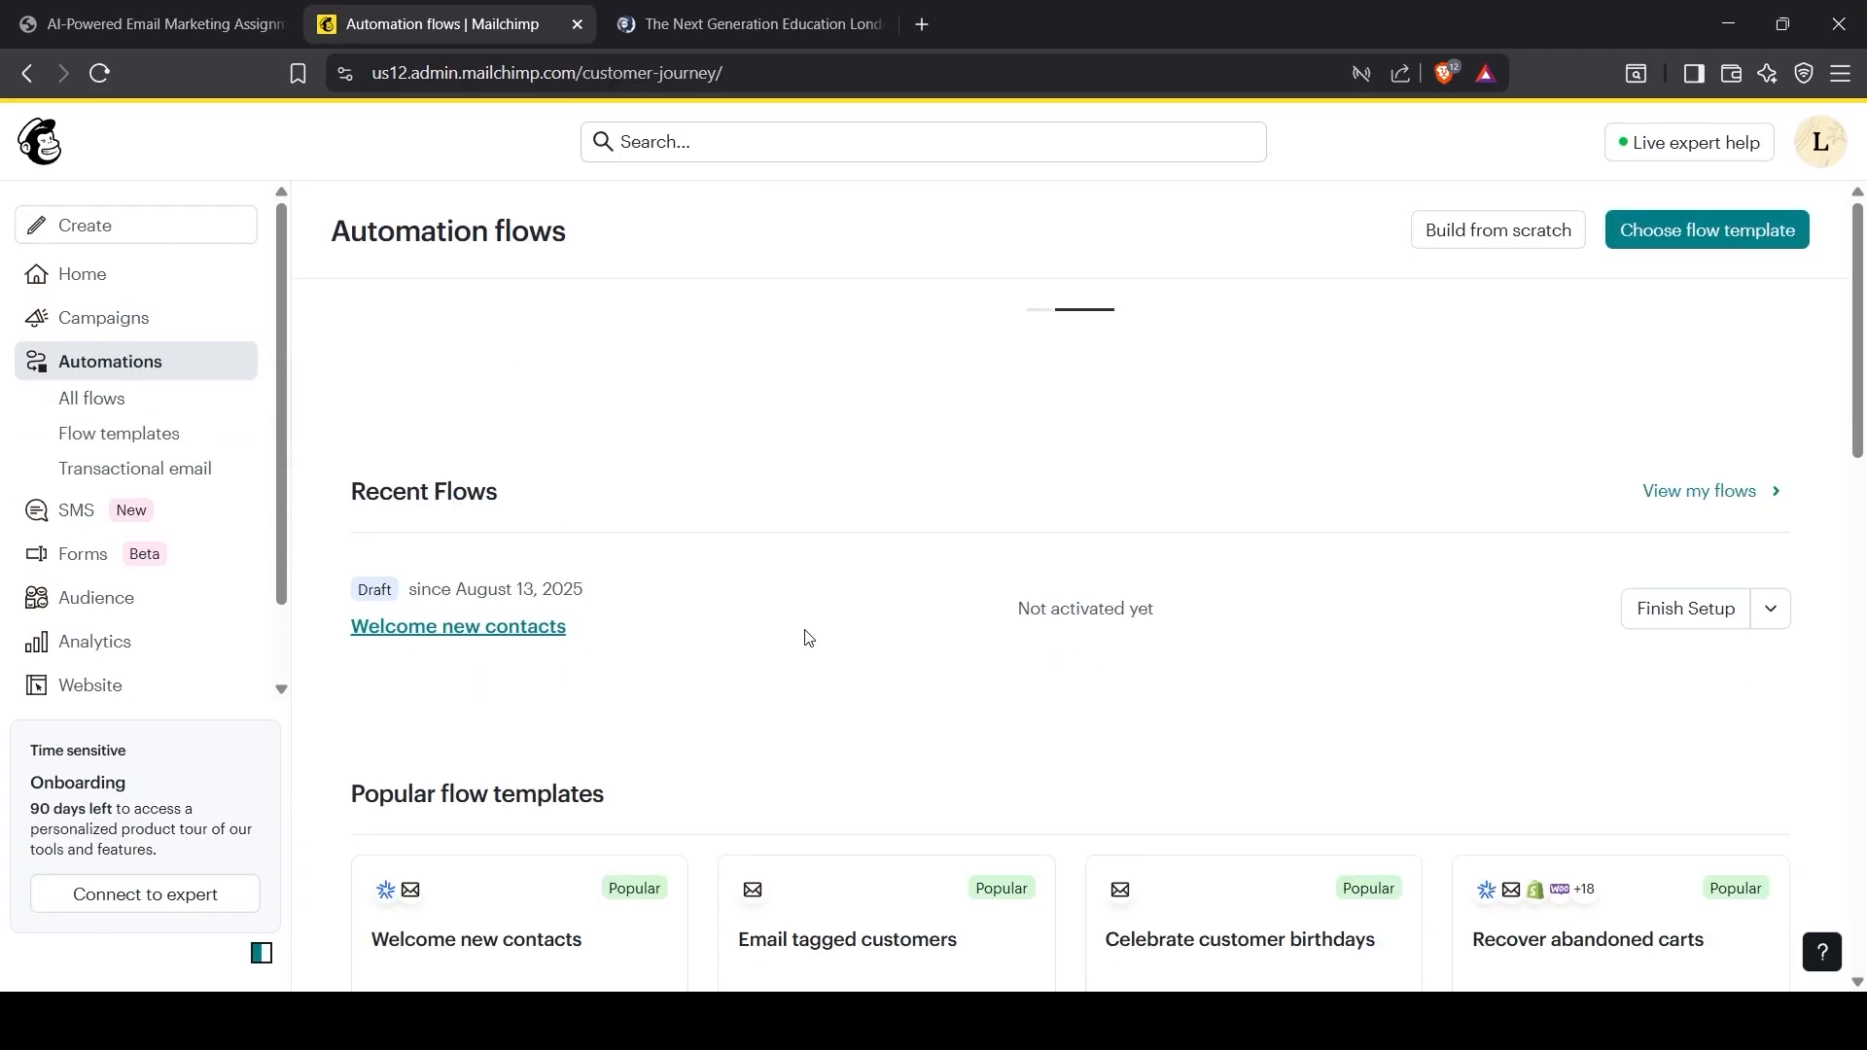
{"action": "scroll", "coordinate": [552, 623], "scroll_direction": "up", "scroll_amount": 4}
{"action": "scroll", "coordinate": [606, 573], "scroll_direction": "down", "scroll_amount": 6}
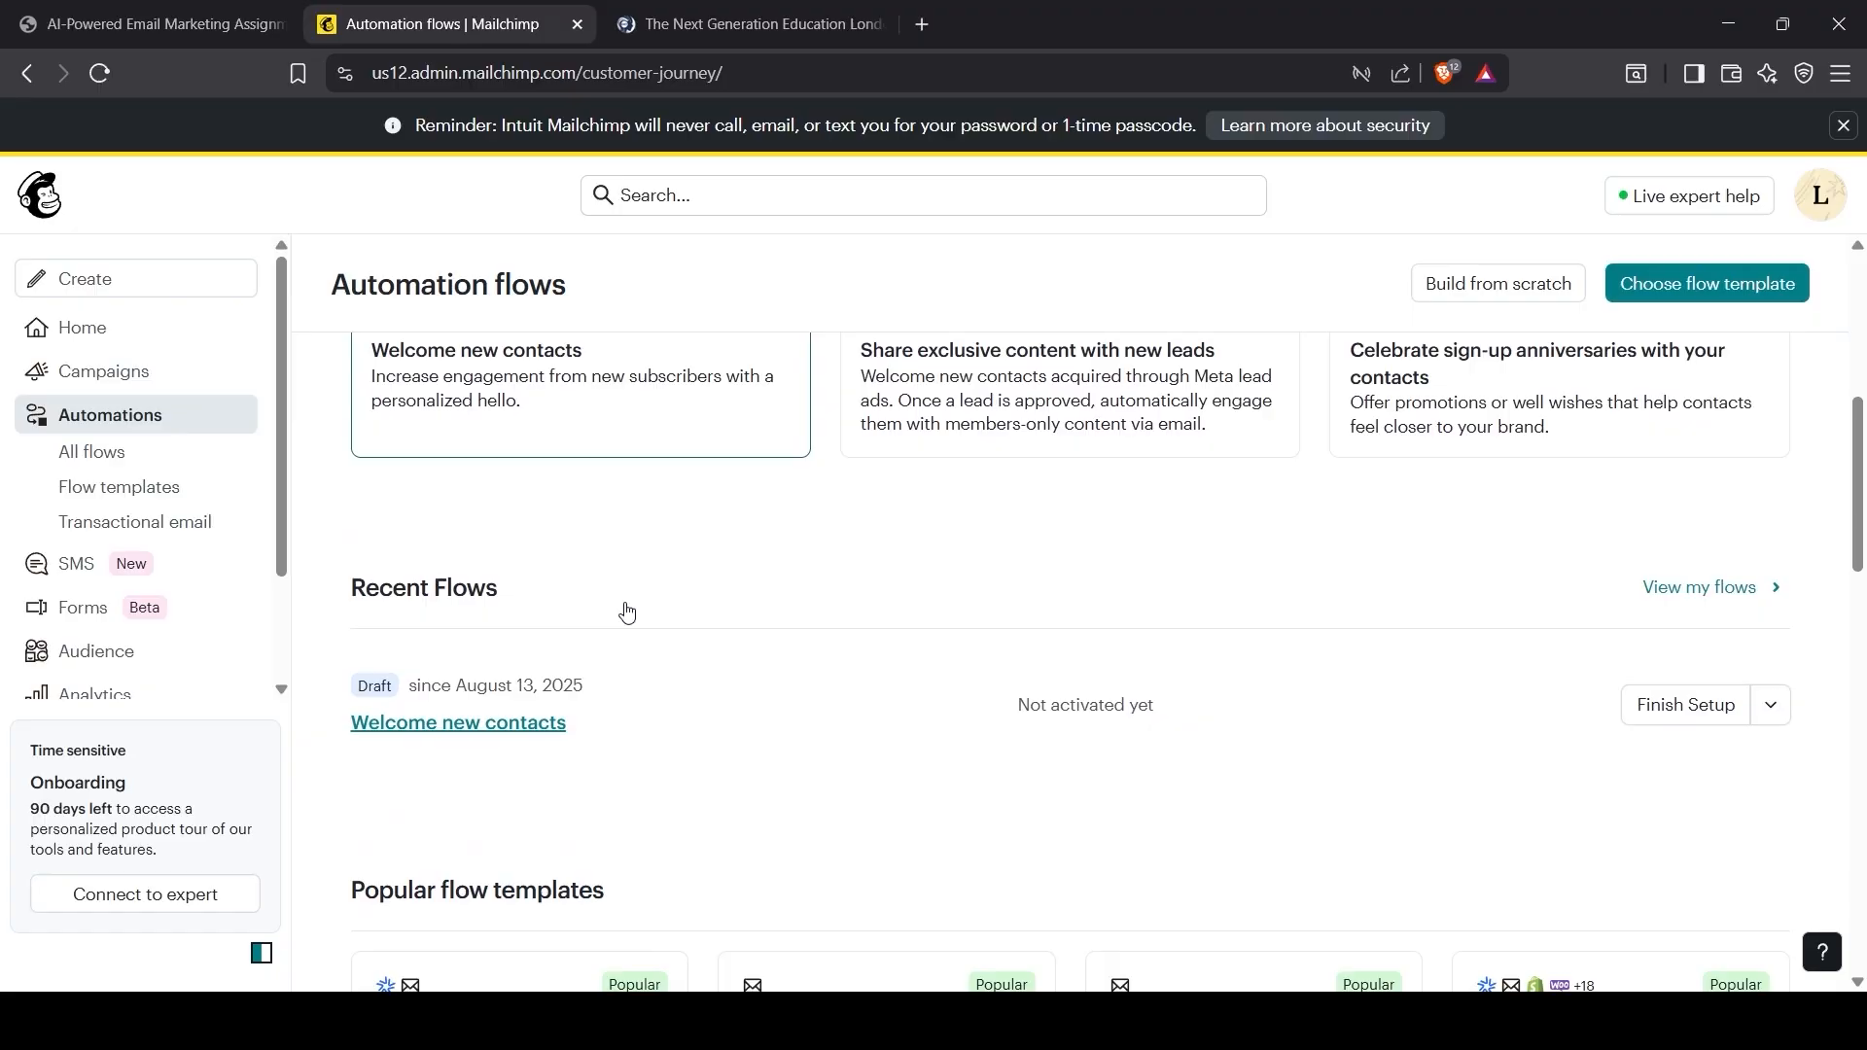
{"action": "left_click", "coordinate": [1770, 706]}
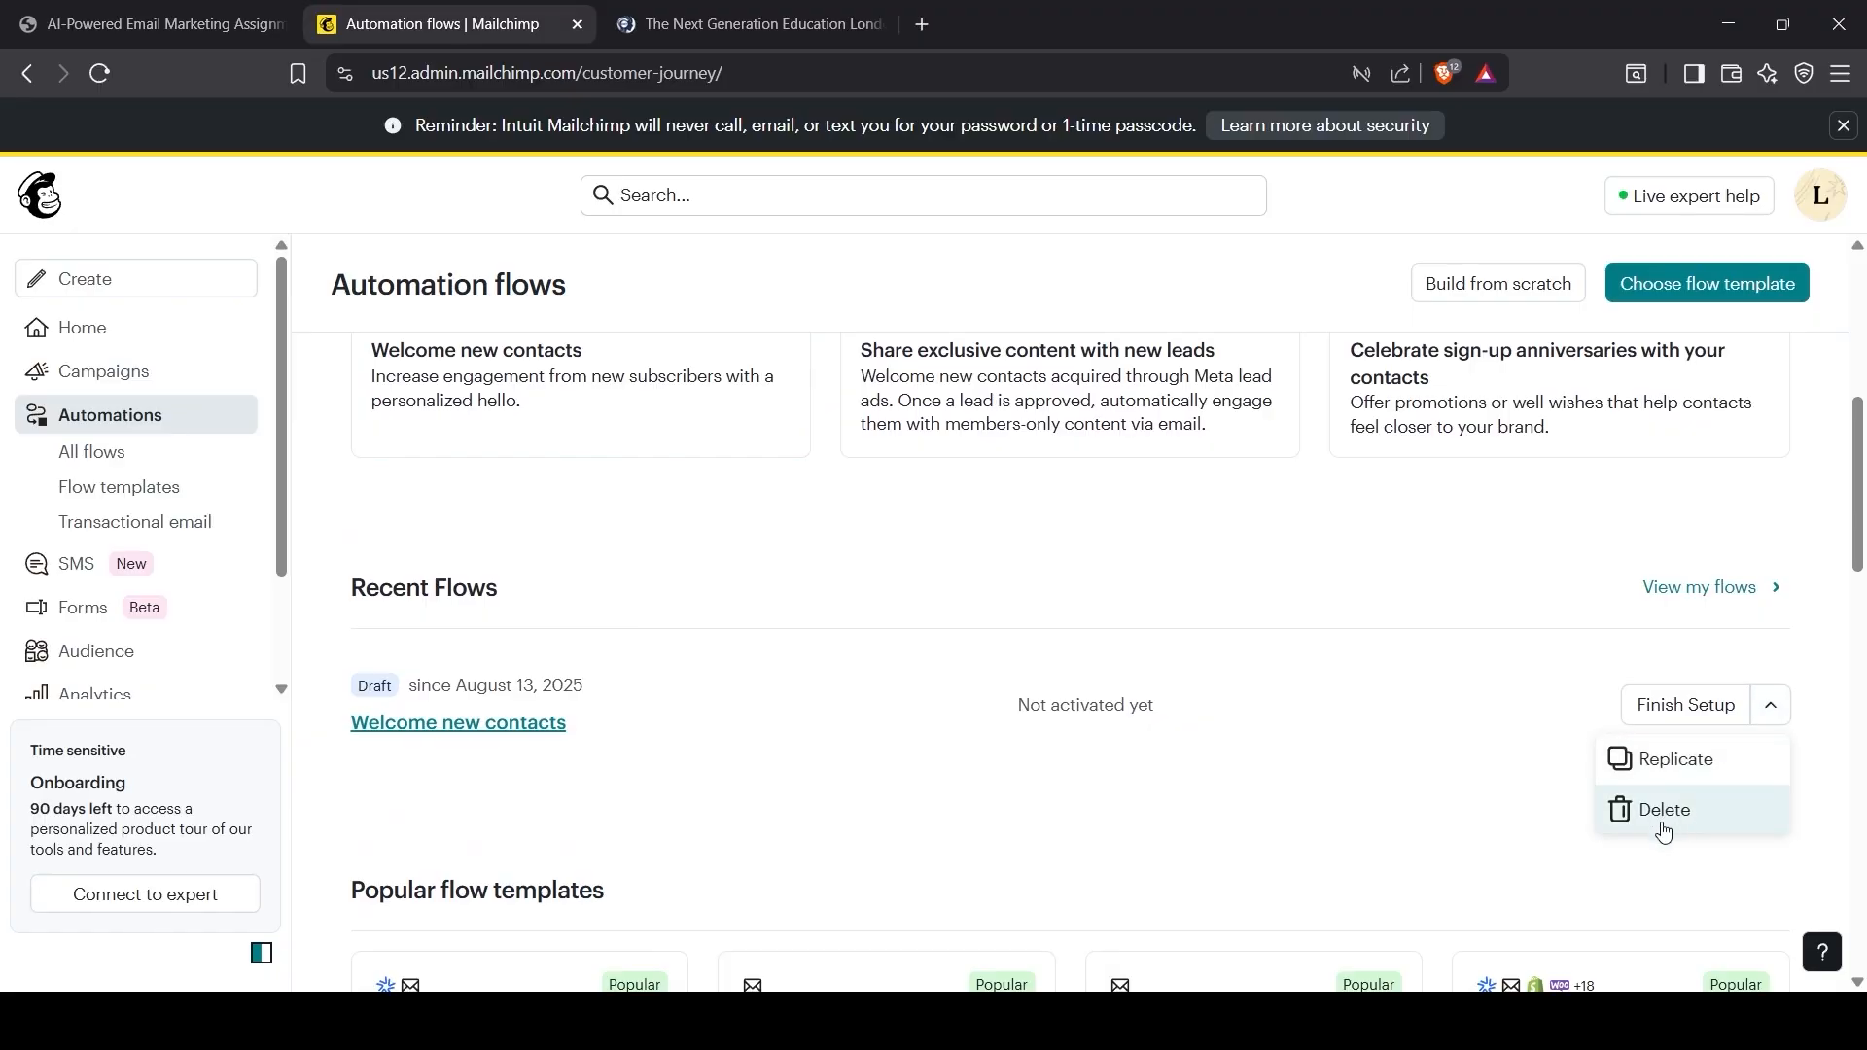
{"action": "left_click", "coordinate": [1663, 817]}
{"action": "left_click", "coordinate": [1268, 665]}
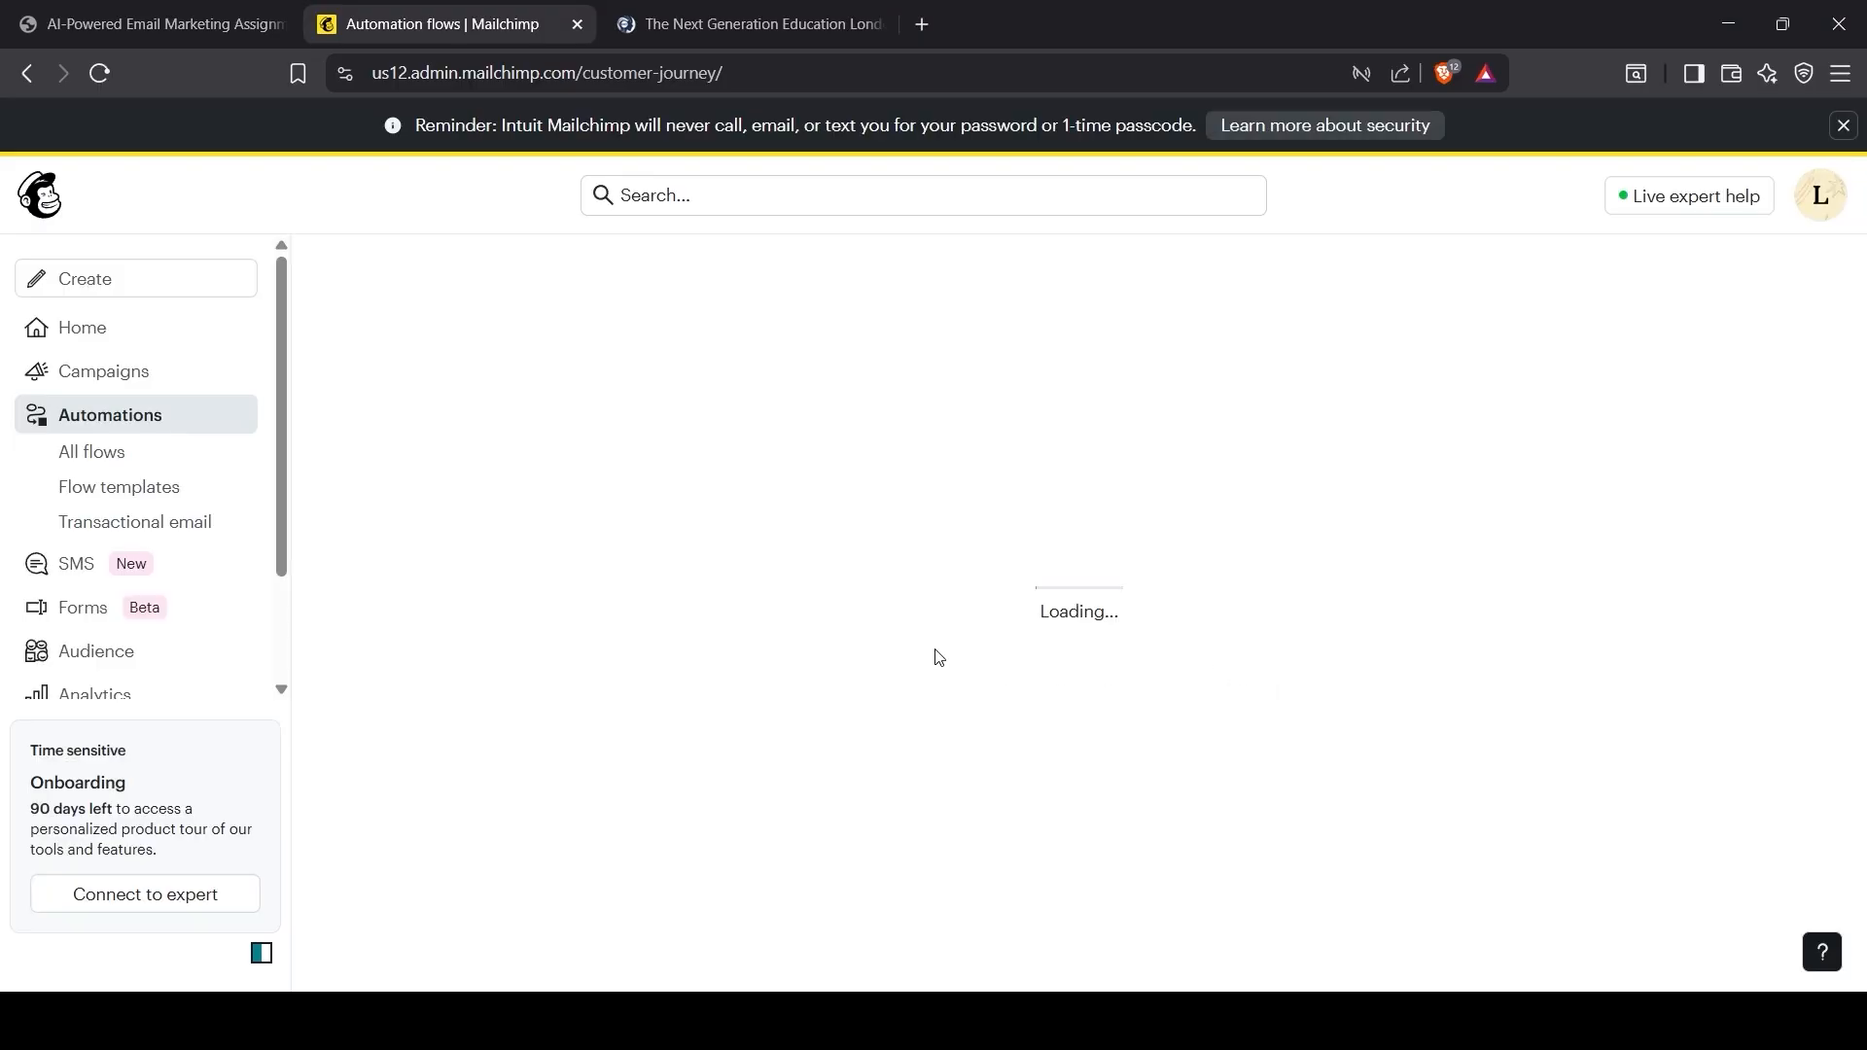
Step: Open the Welcome SMS subscribers template from the Flow templates list
{"action": "scroll", "coordinate": [680, 659], "scroll_direction": "down", "scroll_amount": 5}
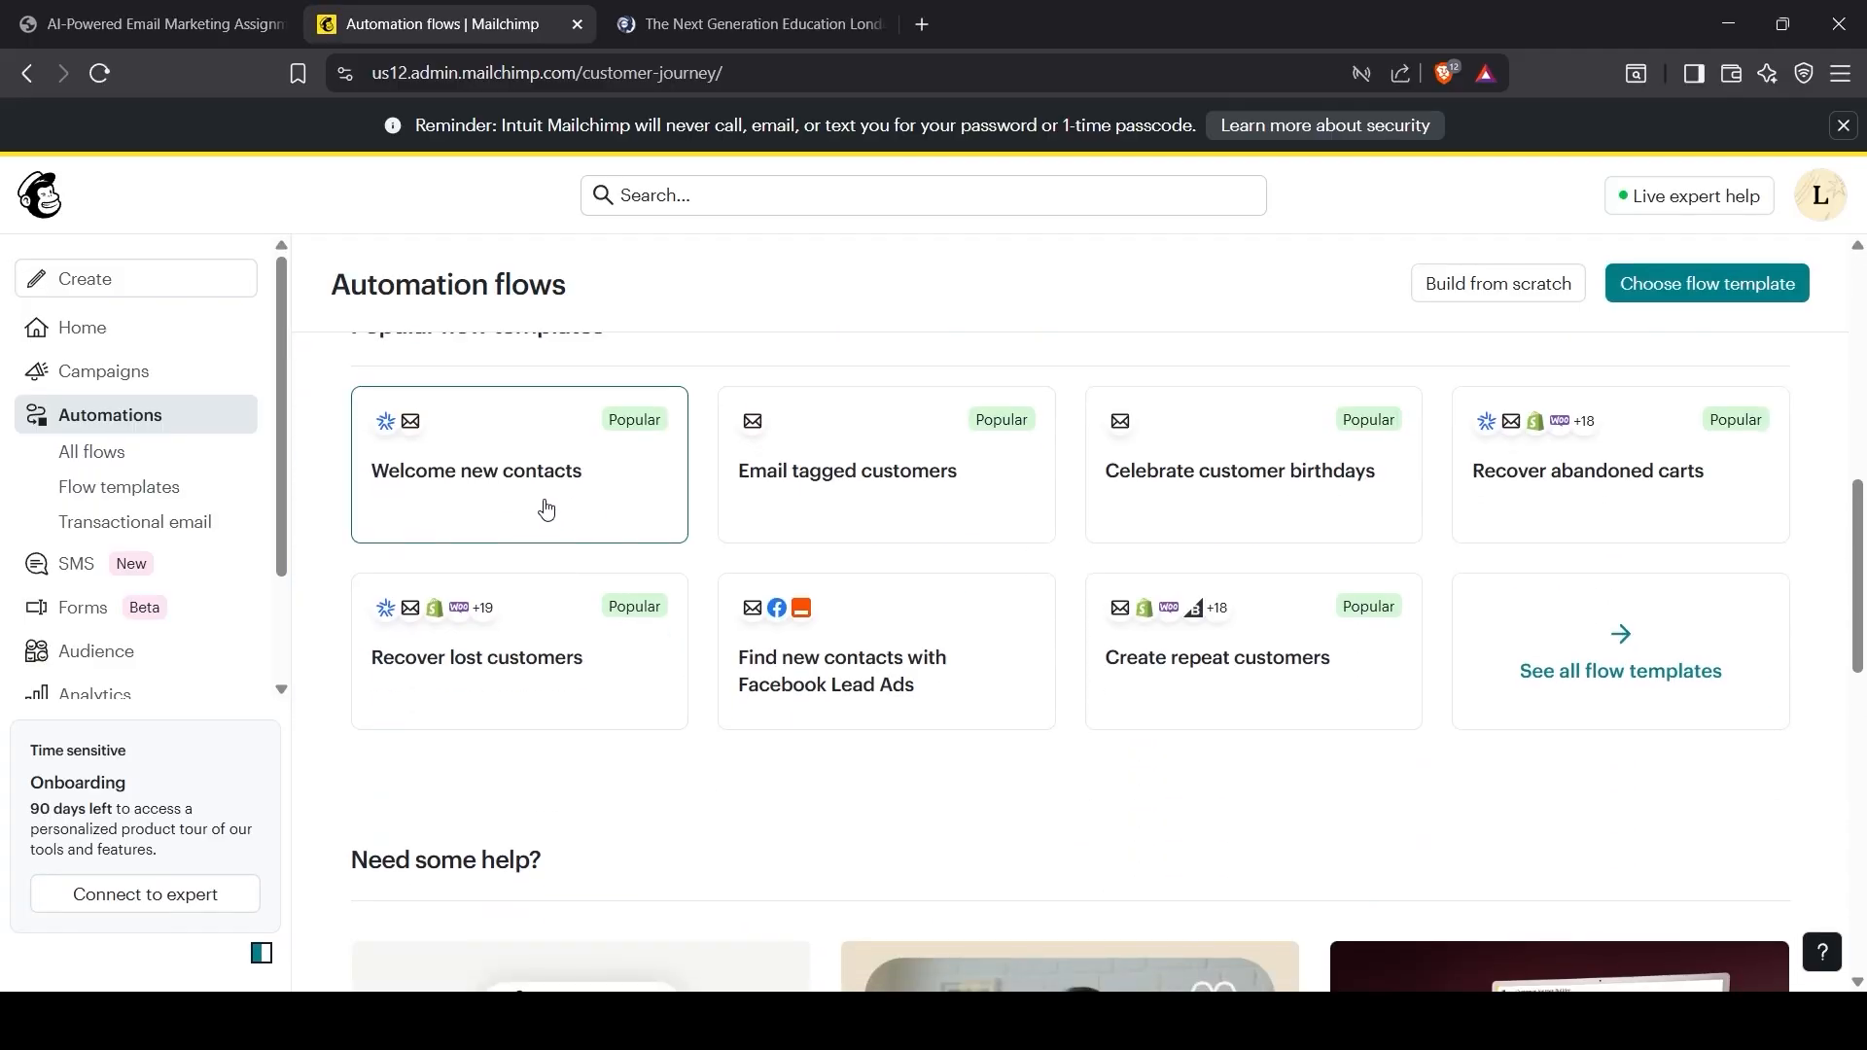
{"action": "left_click", "coordinate": [1754, 720]}
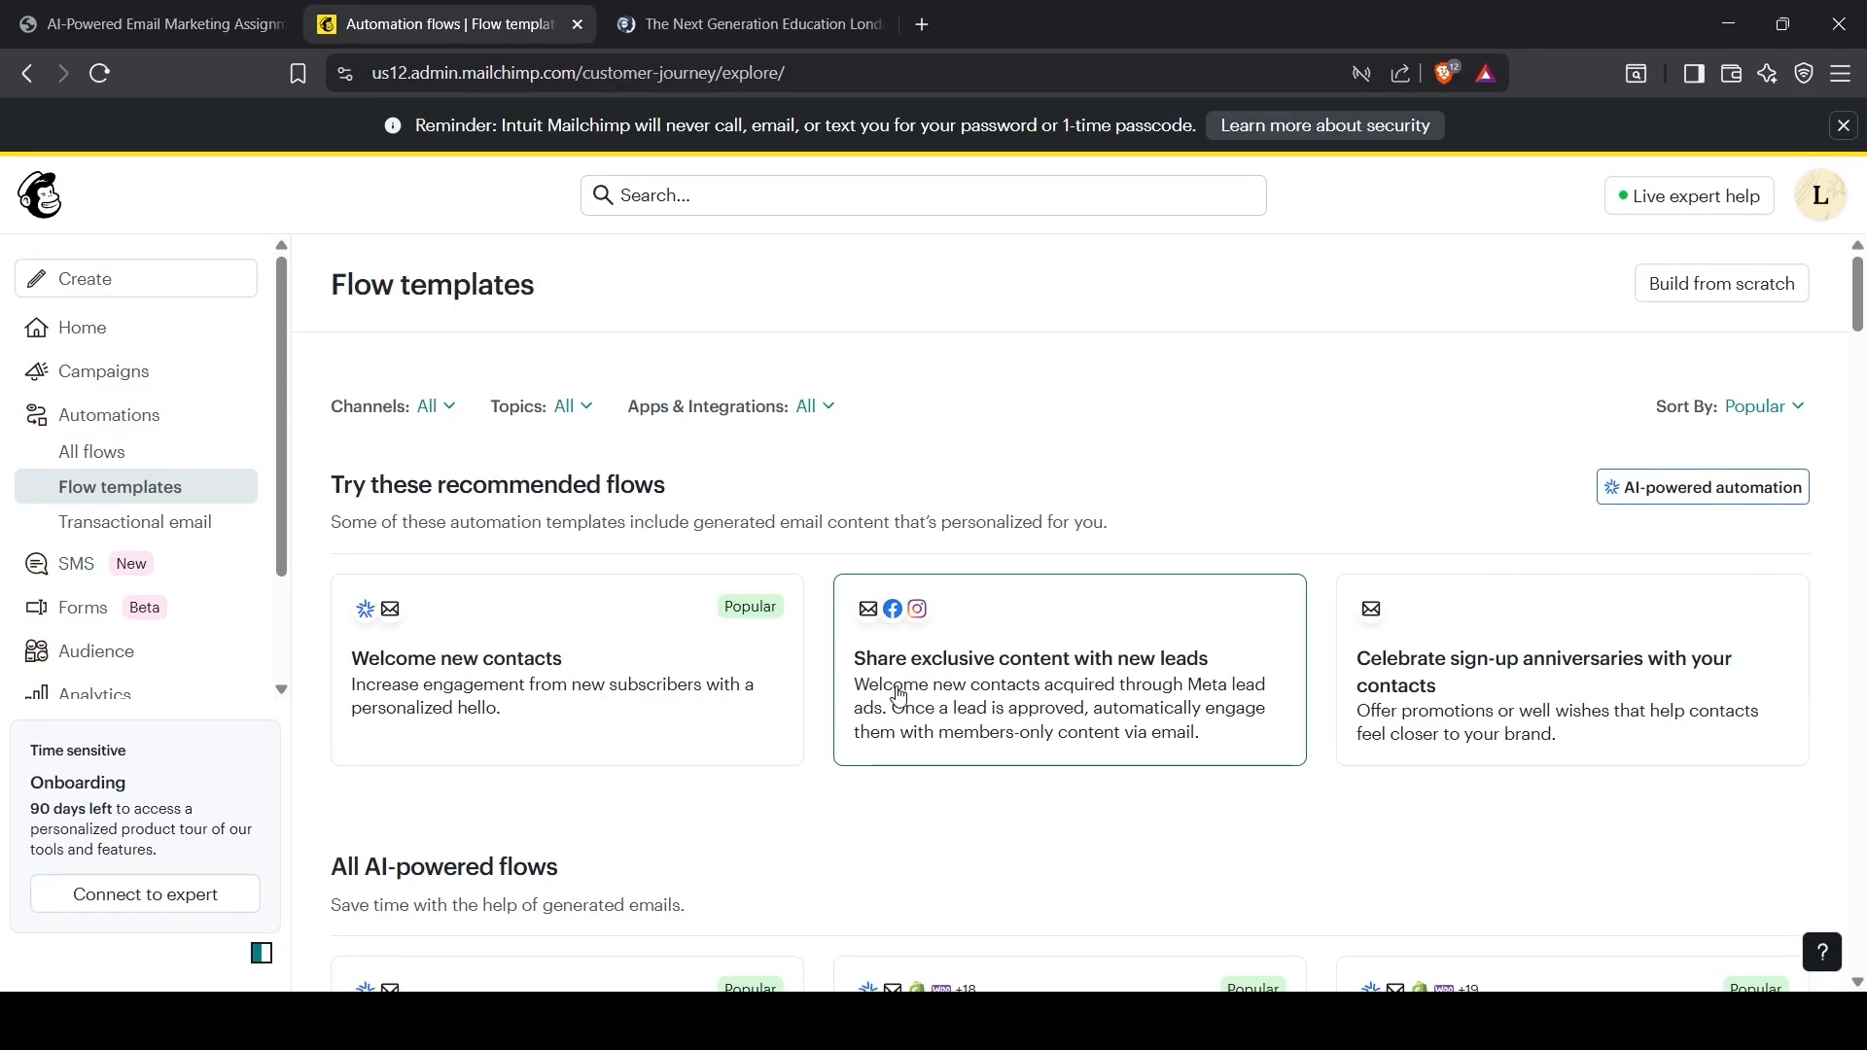
{"action": "scroll", "coordinate": [896, 694], "scroll_direction": "down", "scroll_amount": 3}
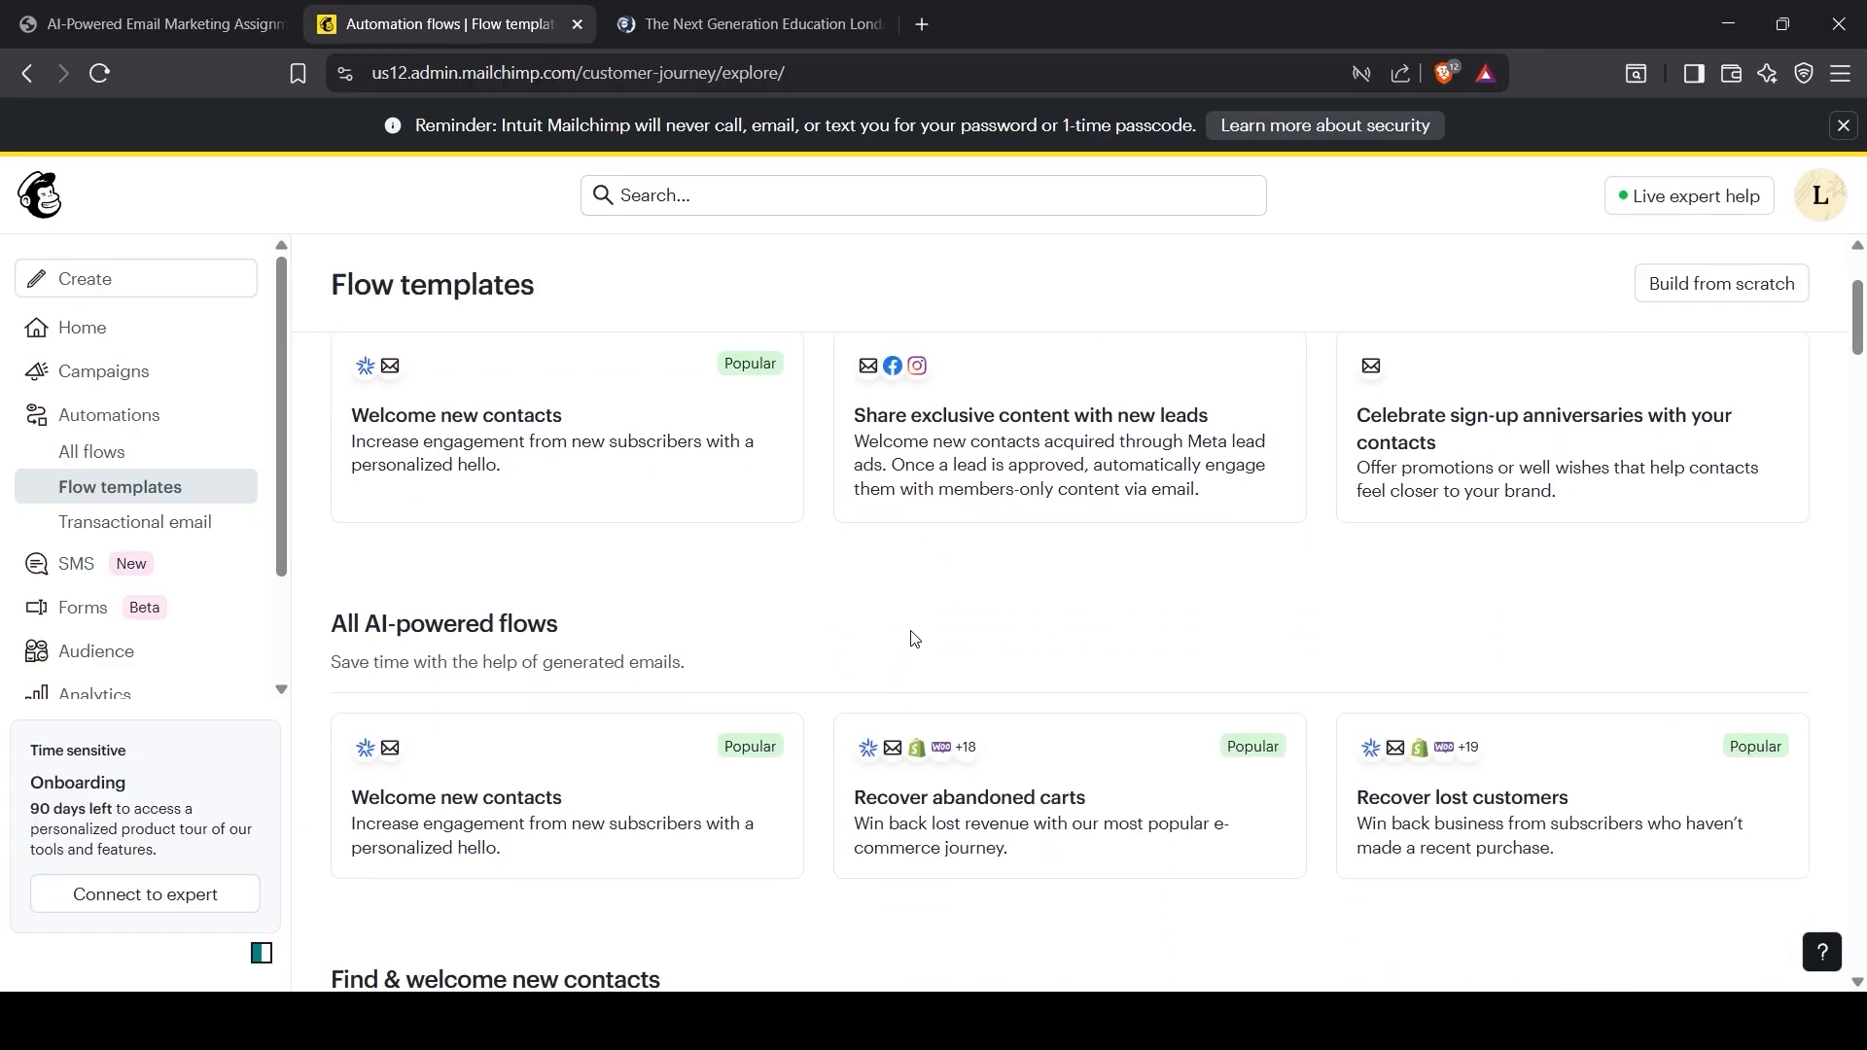
{"action": "scroll", "coordinate": [914, 638], "scroll_direction": "down", "scroll_amount": 4}
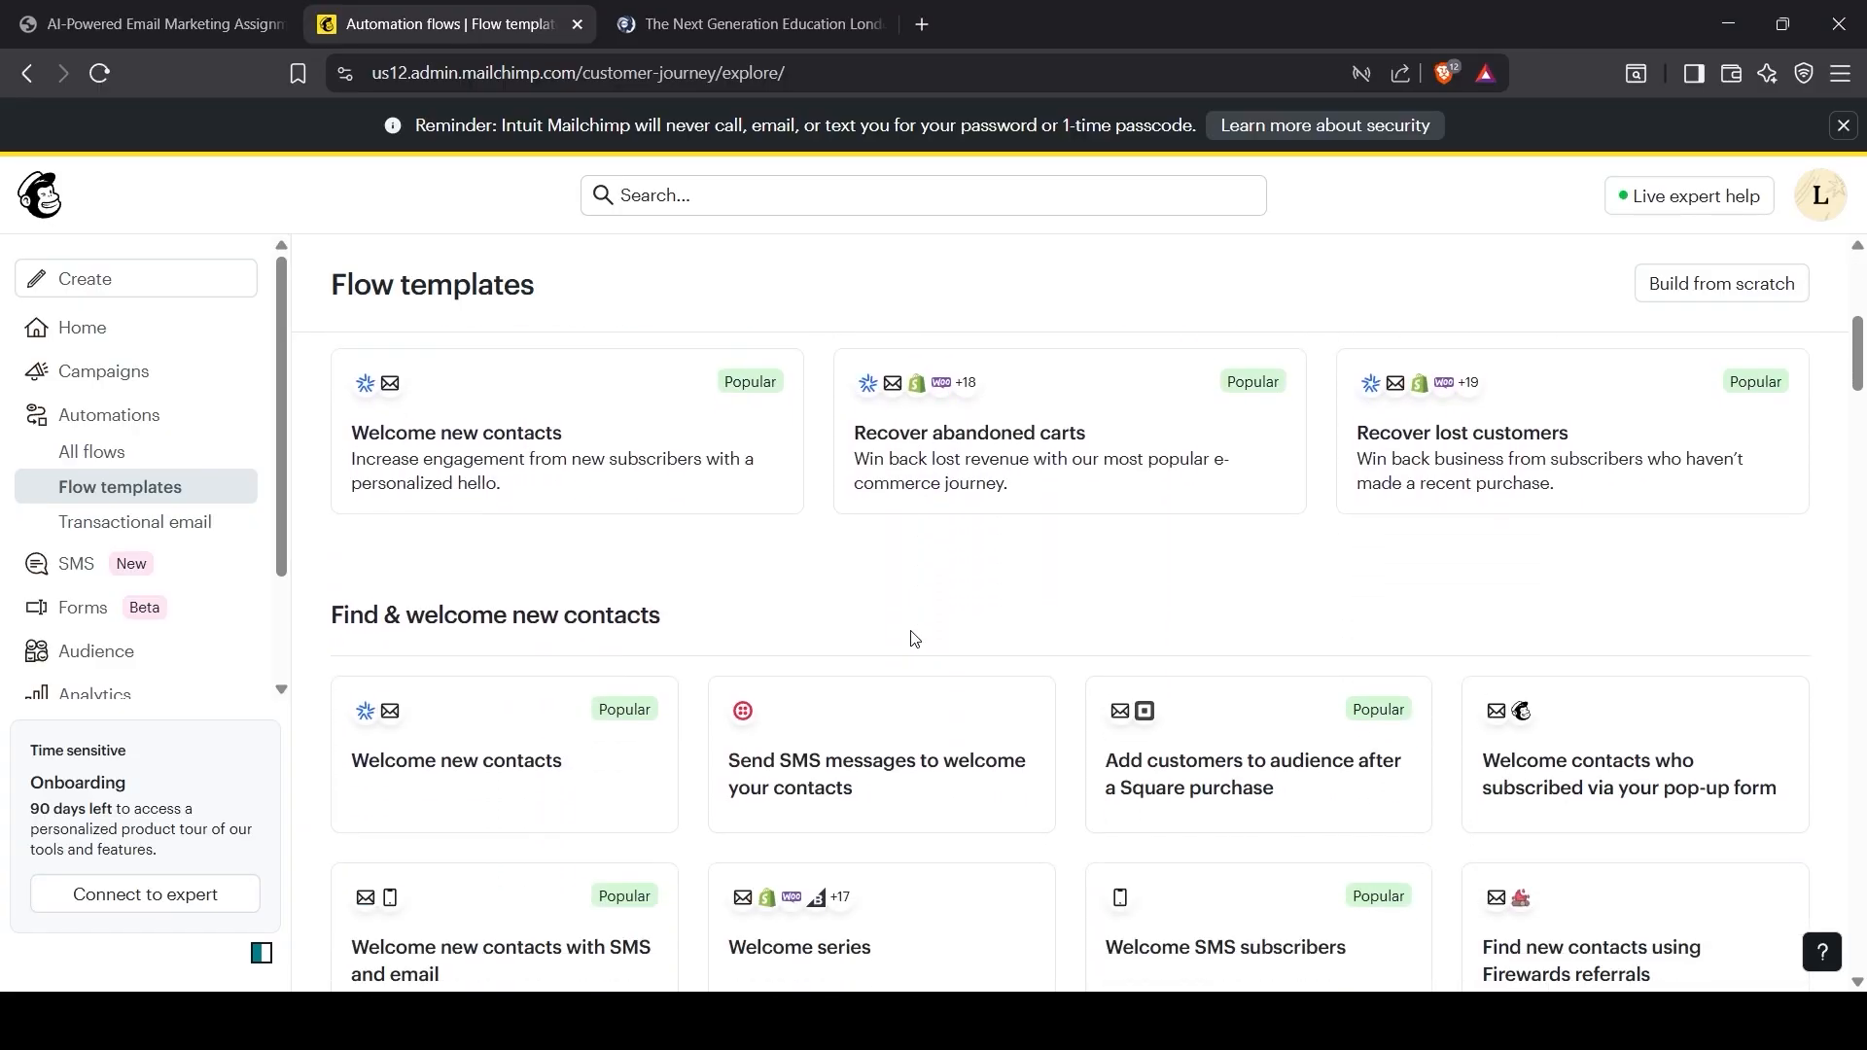
{"action": "scroll", "coordinate": [914, 638], "scroll_direction": "down", "scroll_amount": 3}
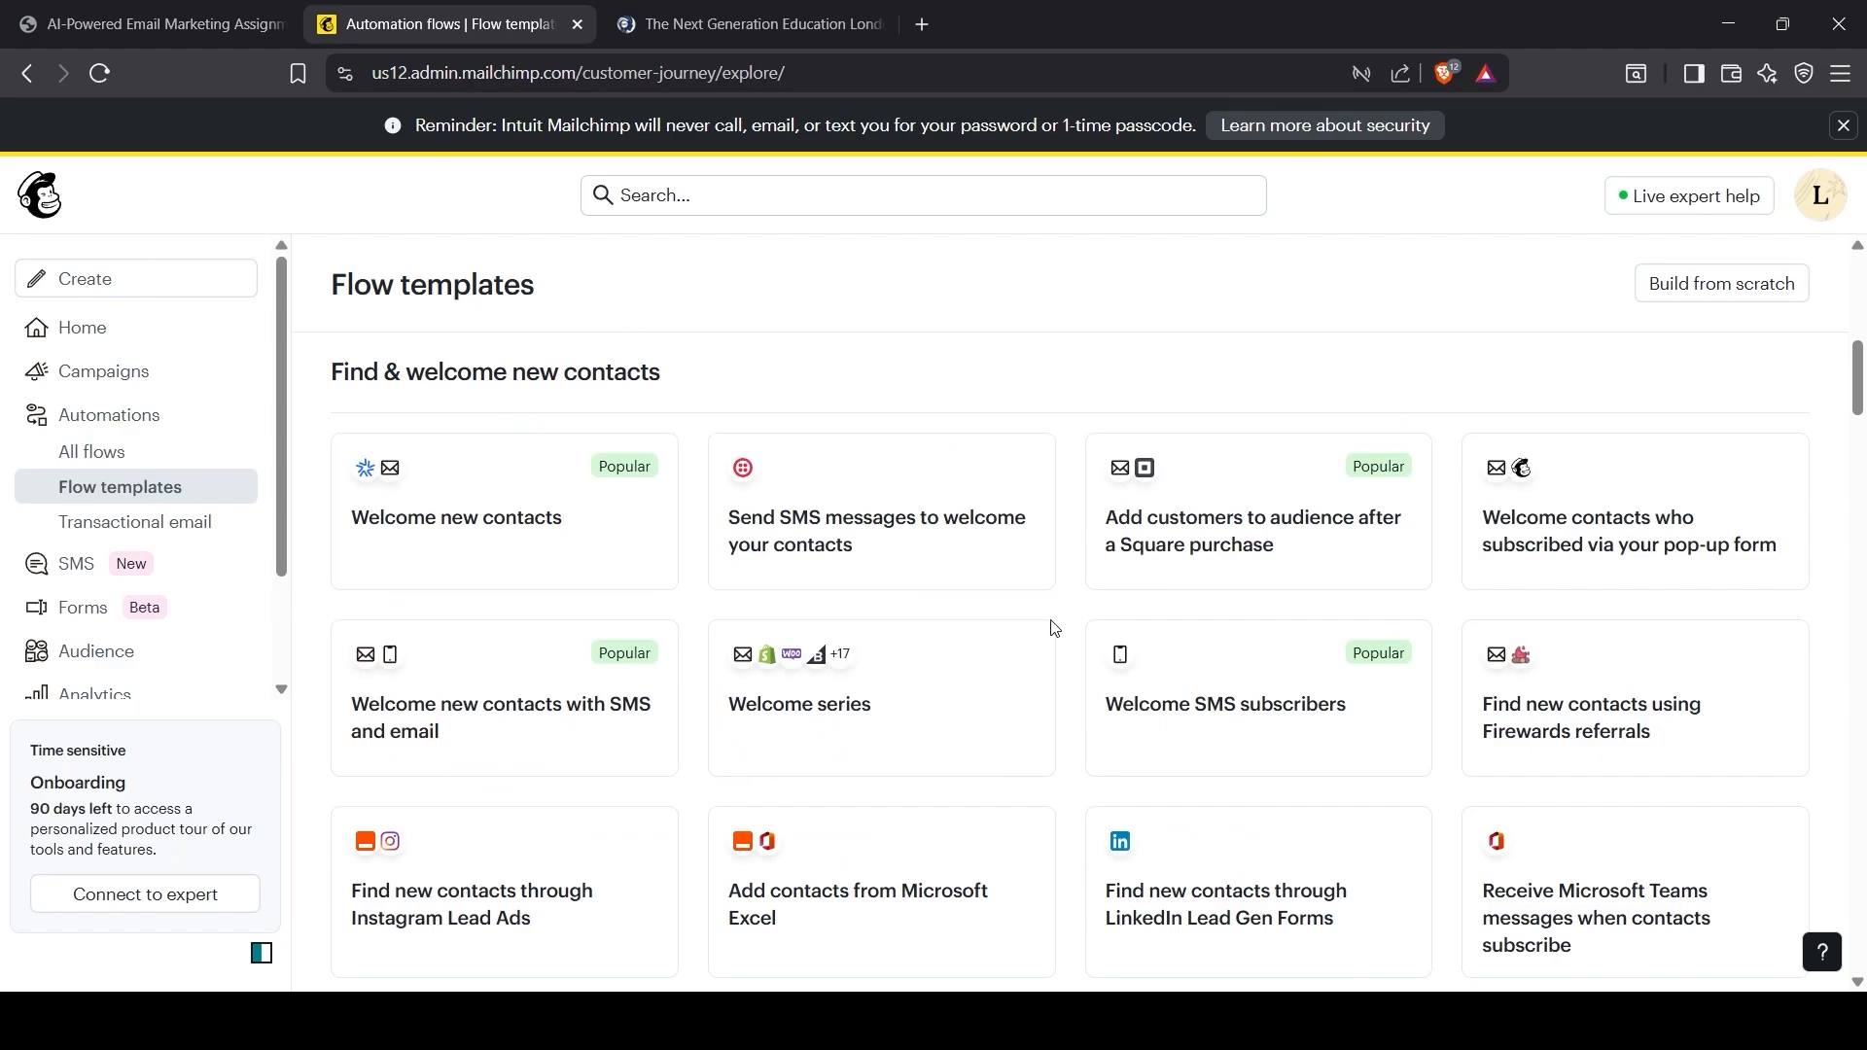
{"action": "left_click", "coordinate": [1268, 732]}
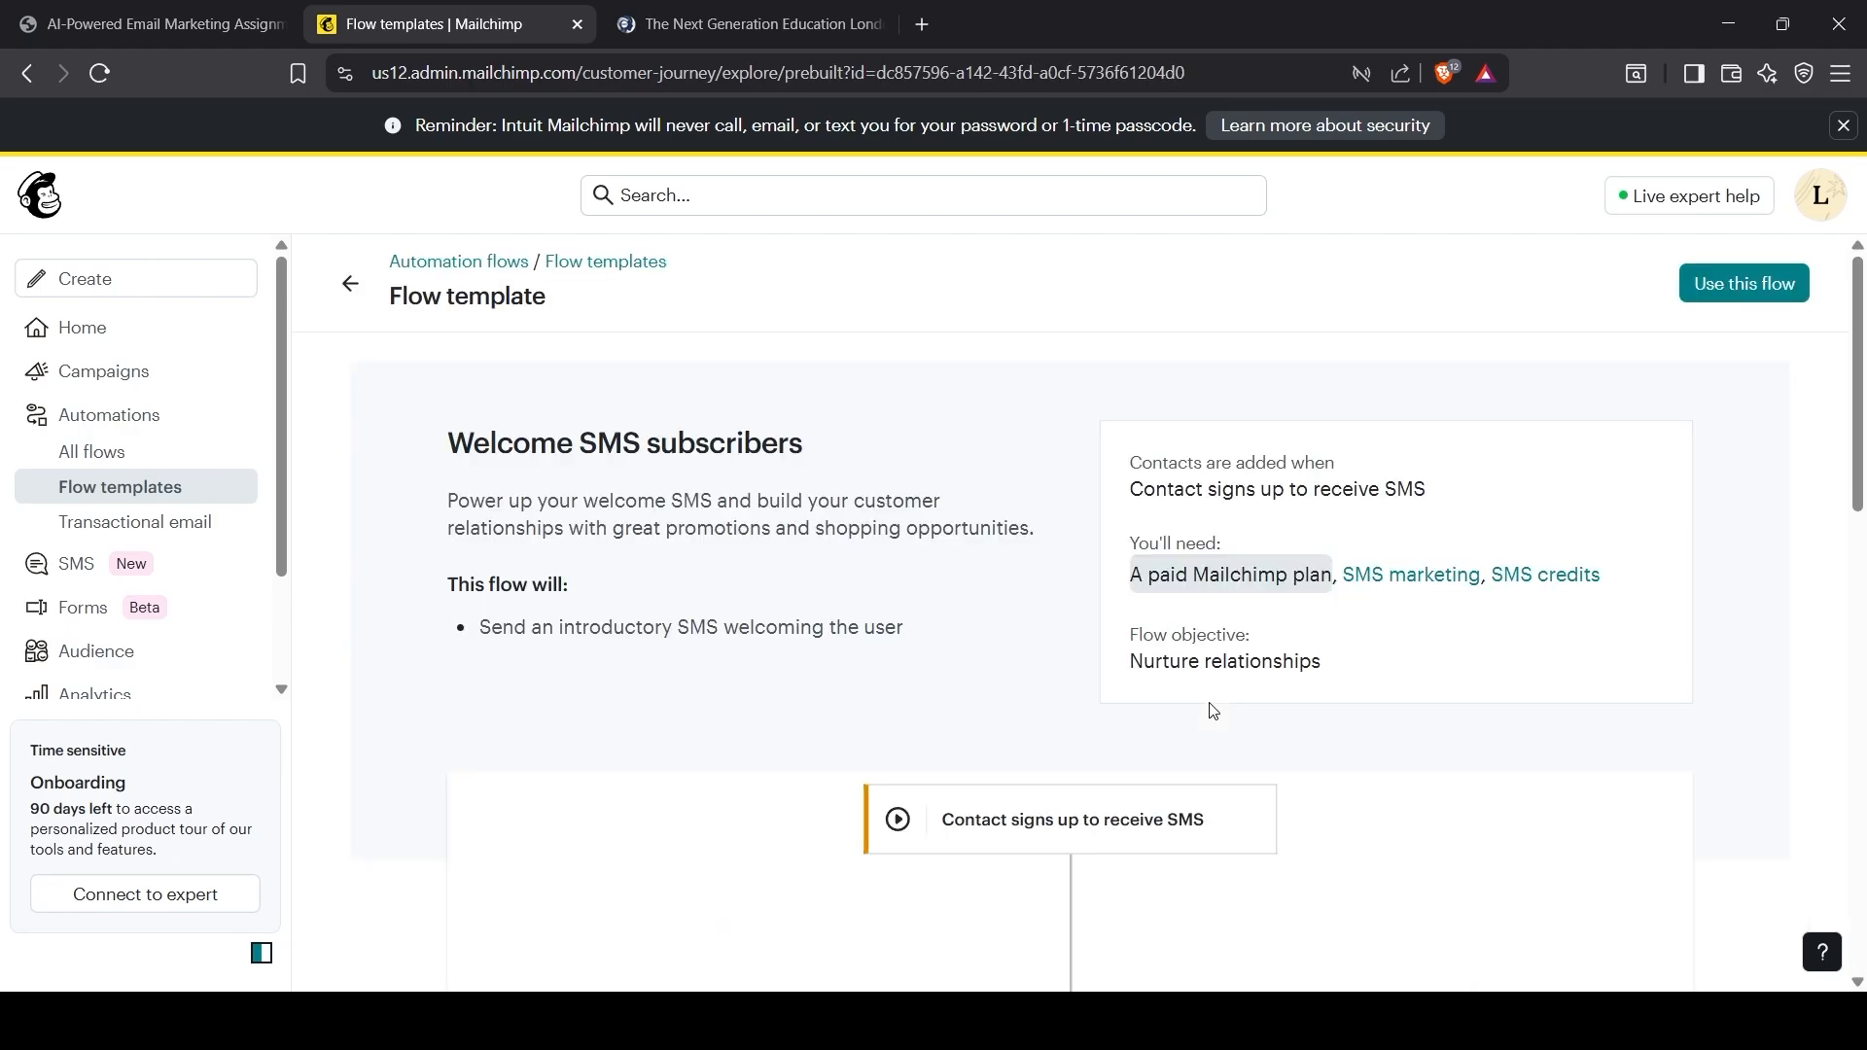
Step: Create a draft flow from the Welcome SMS subscribers template and open its Signs up for SMS trigger
{"action": "scroll", "coordinate": [919, 706], "scroll_direction": "down", "scroll_amount": 1}
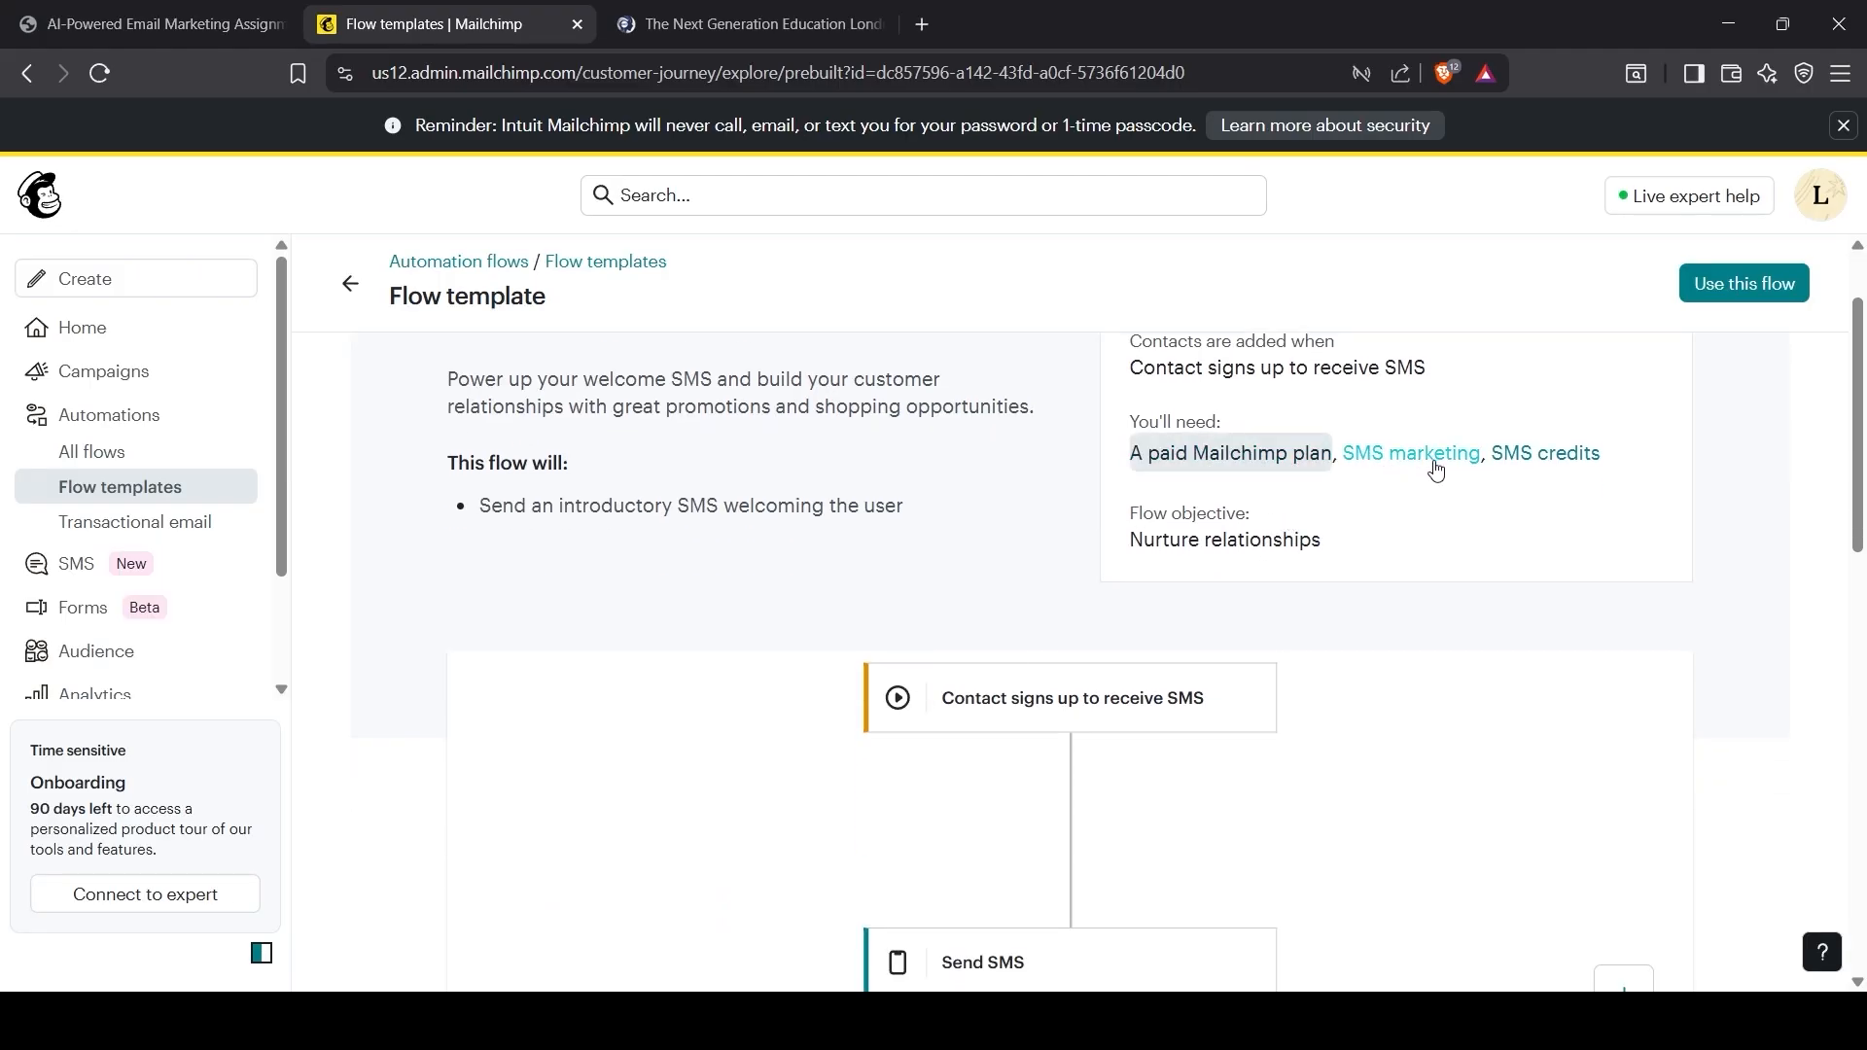
{"action": "scroll", "coordinate": [1609, 479], "scroll_direction": "down", "scroll_amount": 2}
{"action": "left_click", "coordinate": [1732, 285]}
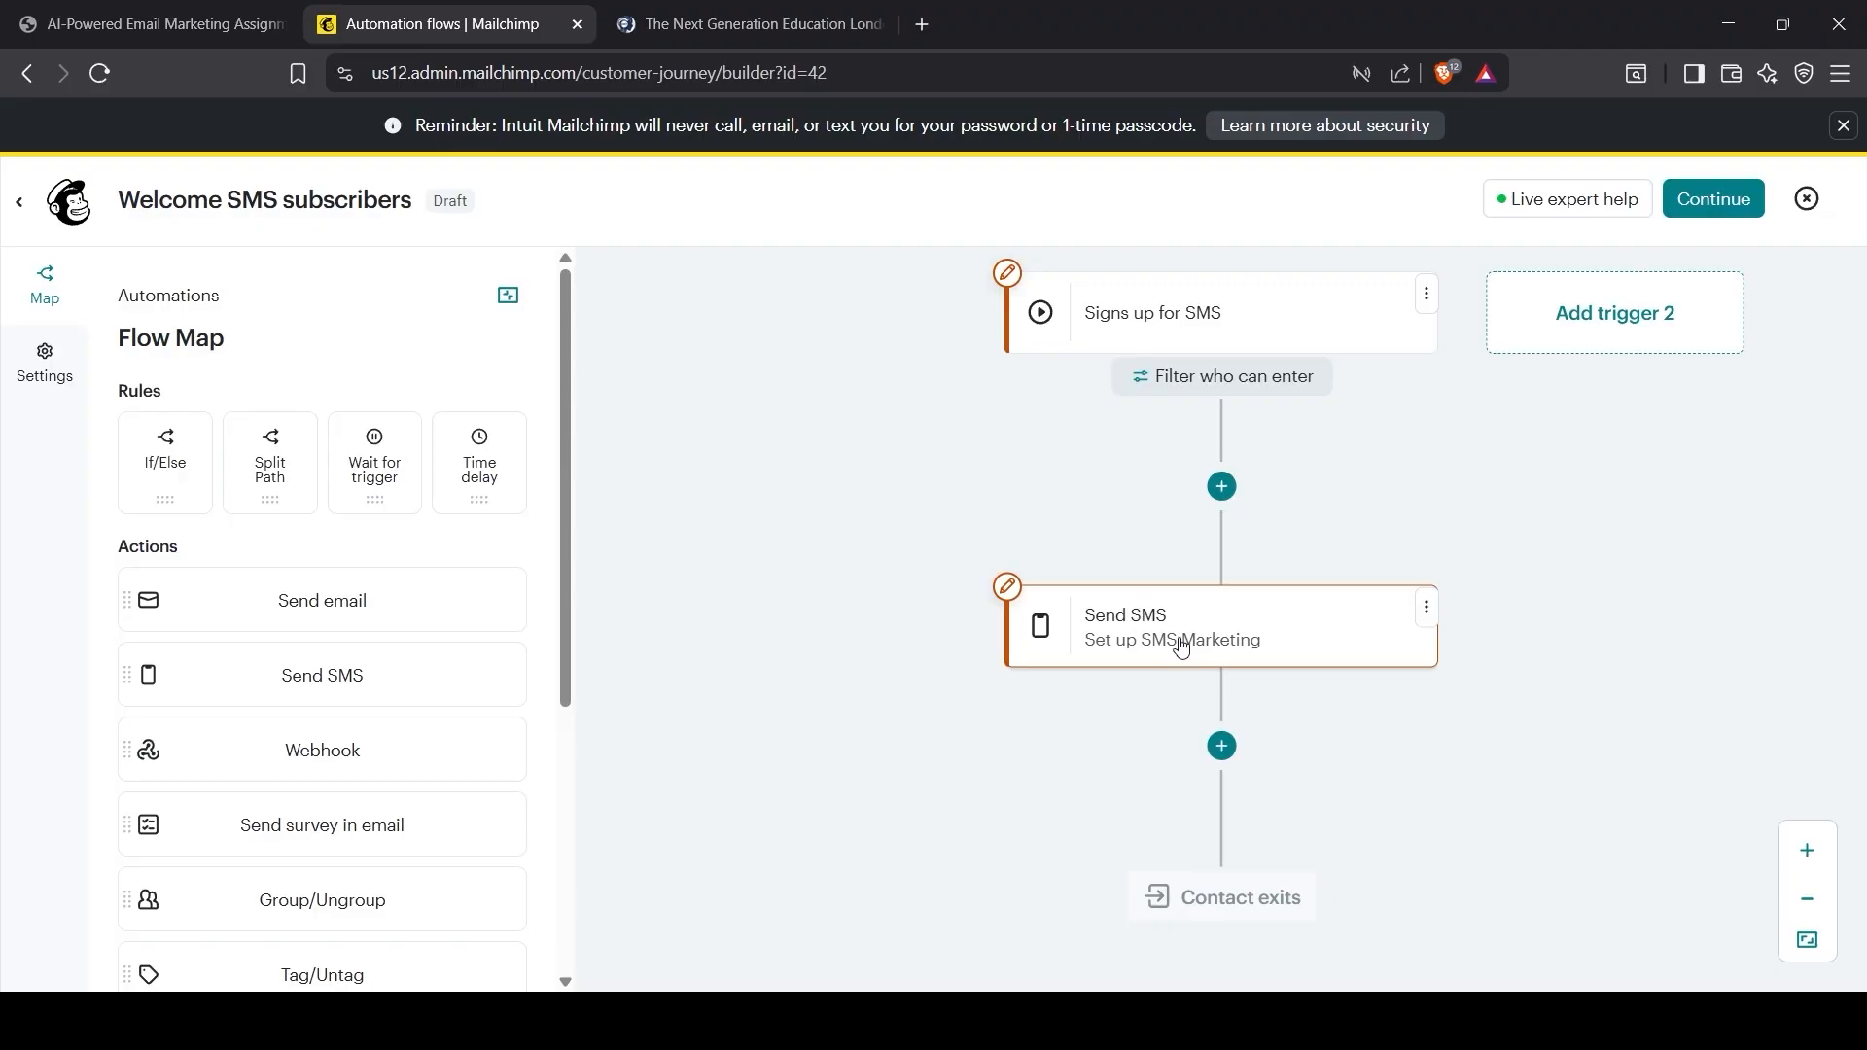
{"action": "left_click", "coordinate": [1215, 350]}
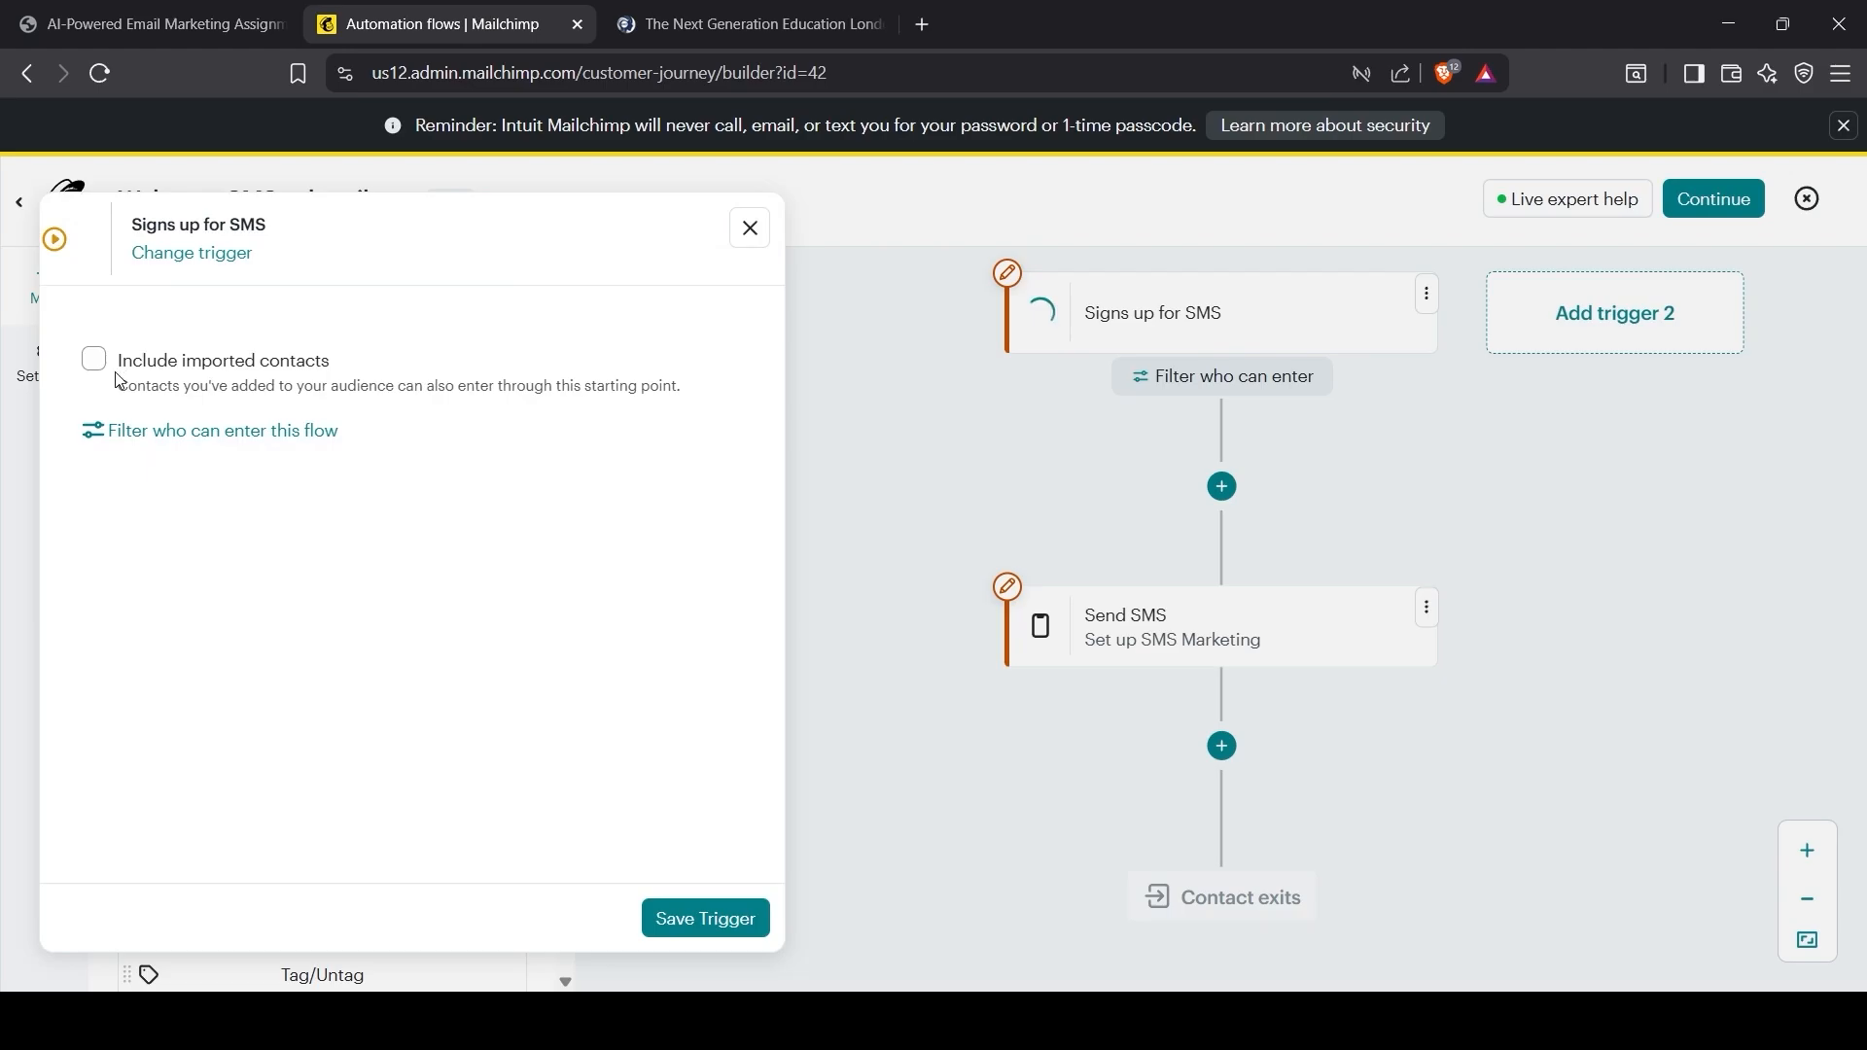
Step: Change the trigger to Signs up for Email and delete the Send SMS step
{"action": "left_click", "coordinate": [179, 252]}
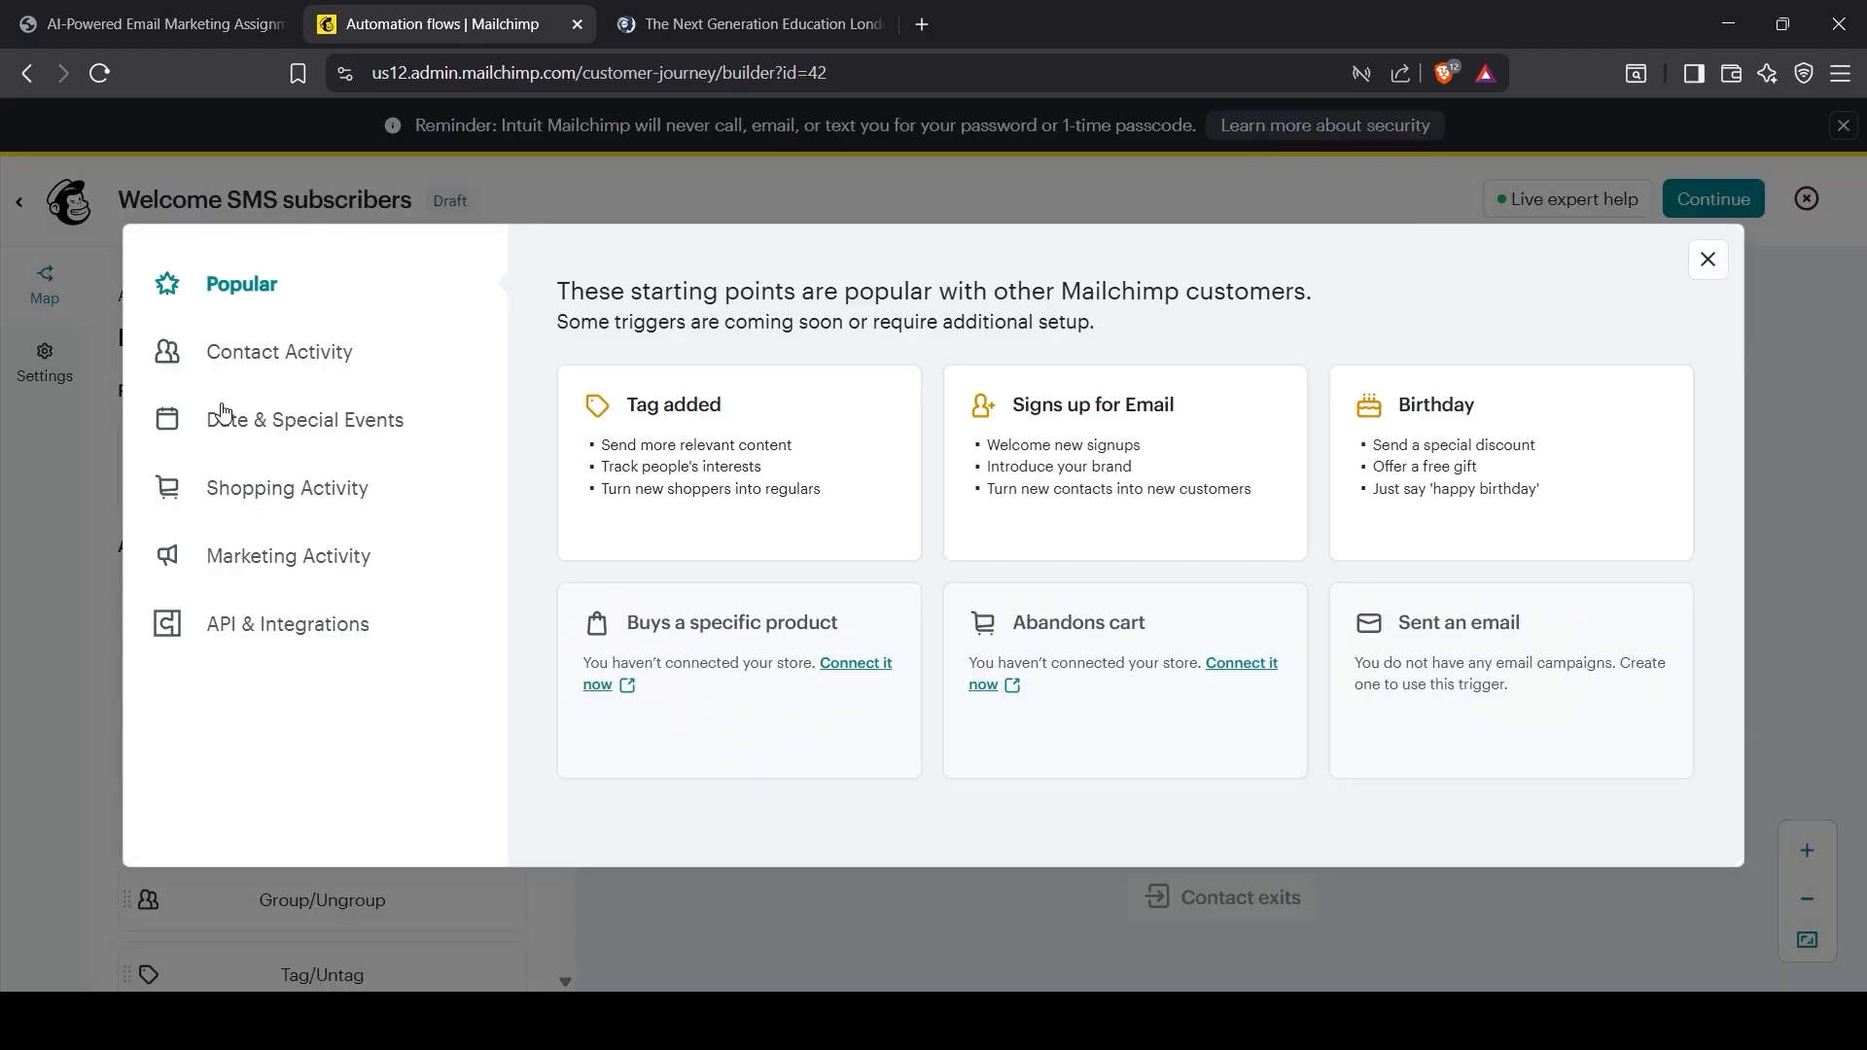
{"action": "left_click", "coordinate": [1080, 504]}
{"action": "left_click", "coordinate": [669, 920]}
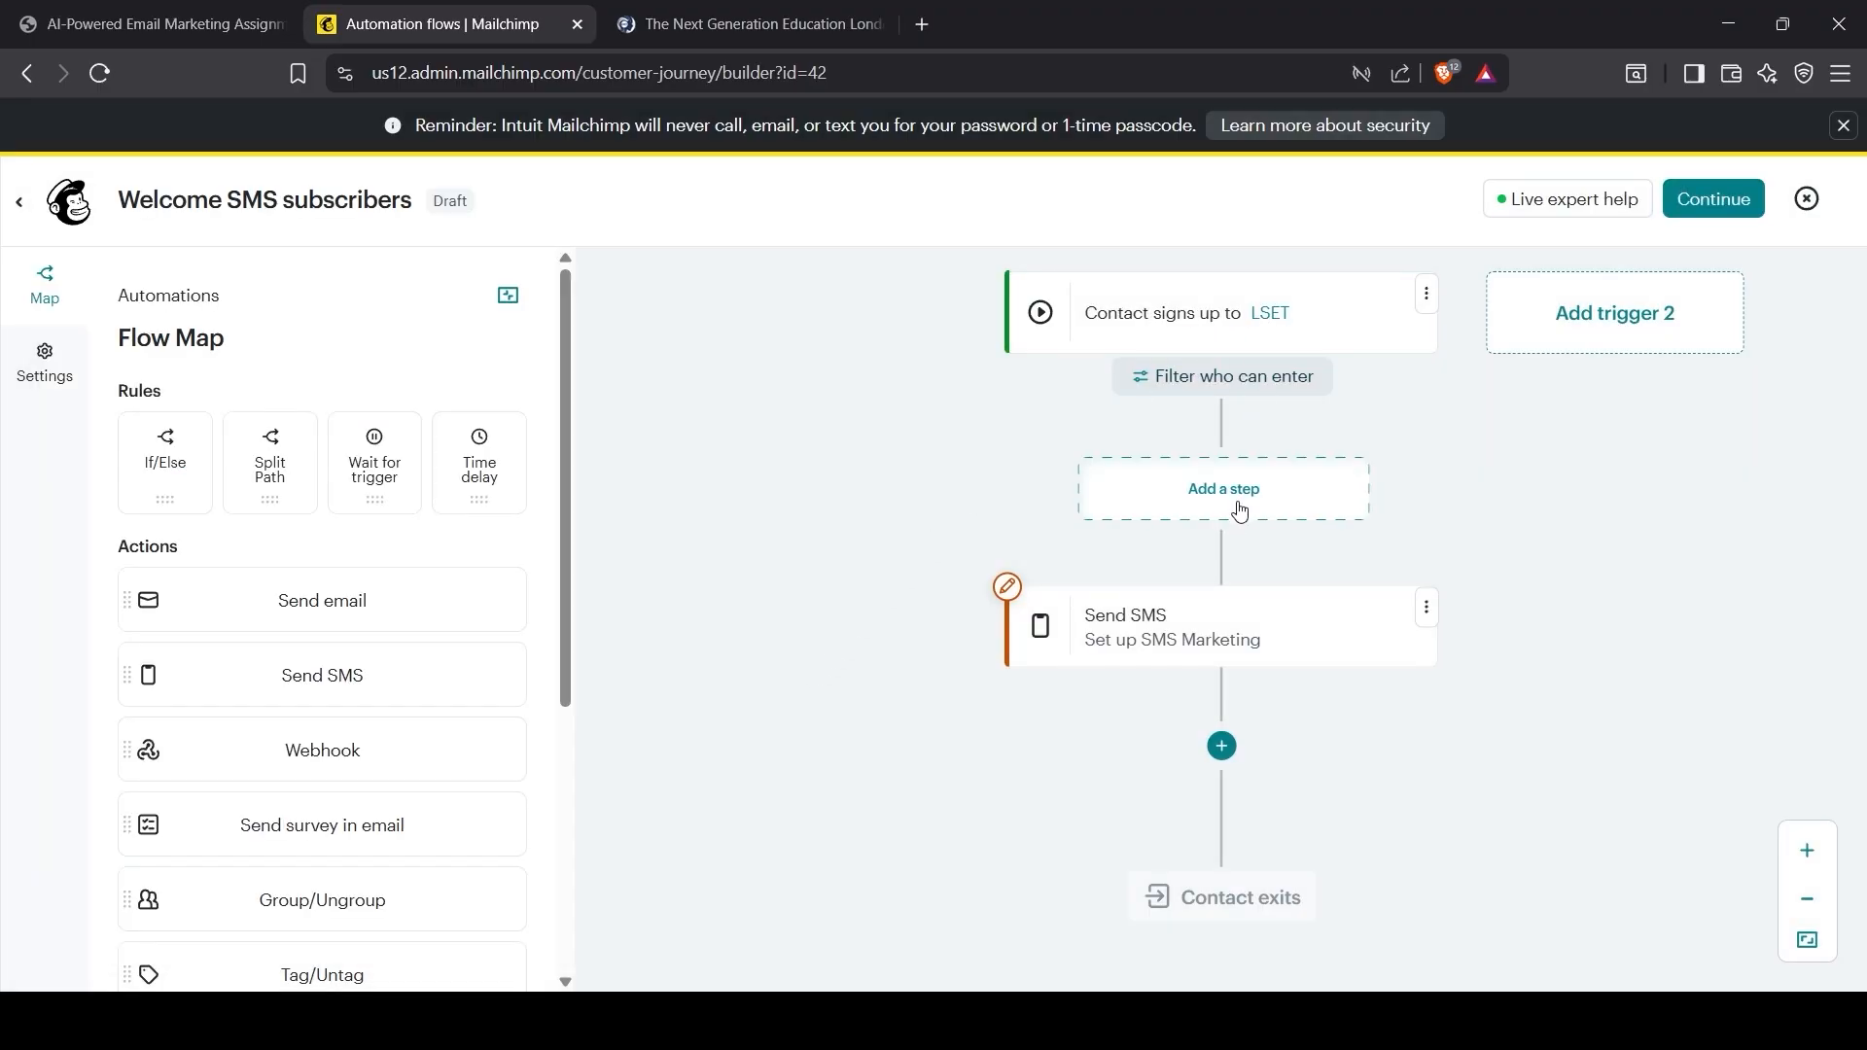
{"action": "left_click", "coordinate": [1427, 608]}
{"action": "left_click", "coordinate": [1473, 815]}
Step: Confirm the SMS step deletion, add a Send email step, and open its content template
{"action": "left_click", "coordinate": [1241, 718]}
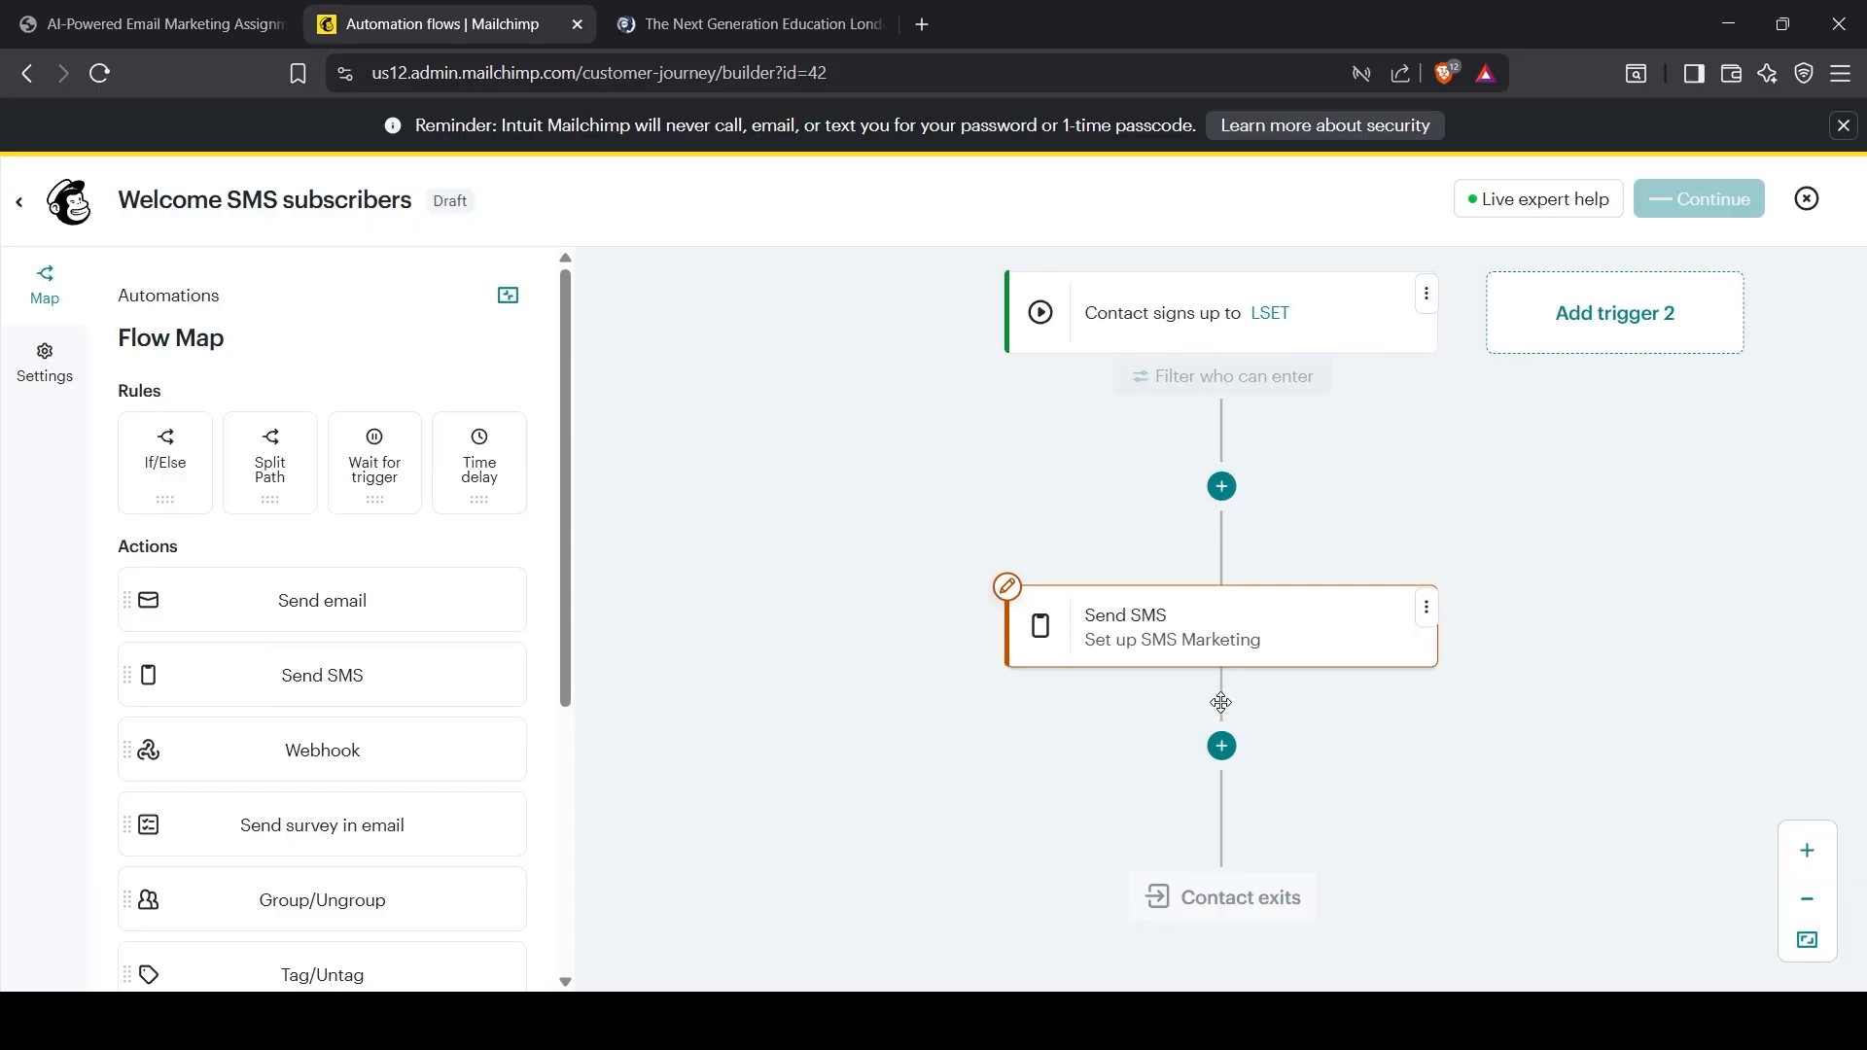
{"action": "left_click", "coordinate": [1218, 526]}
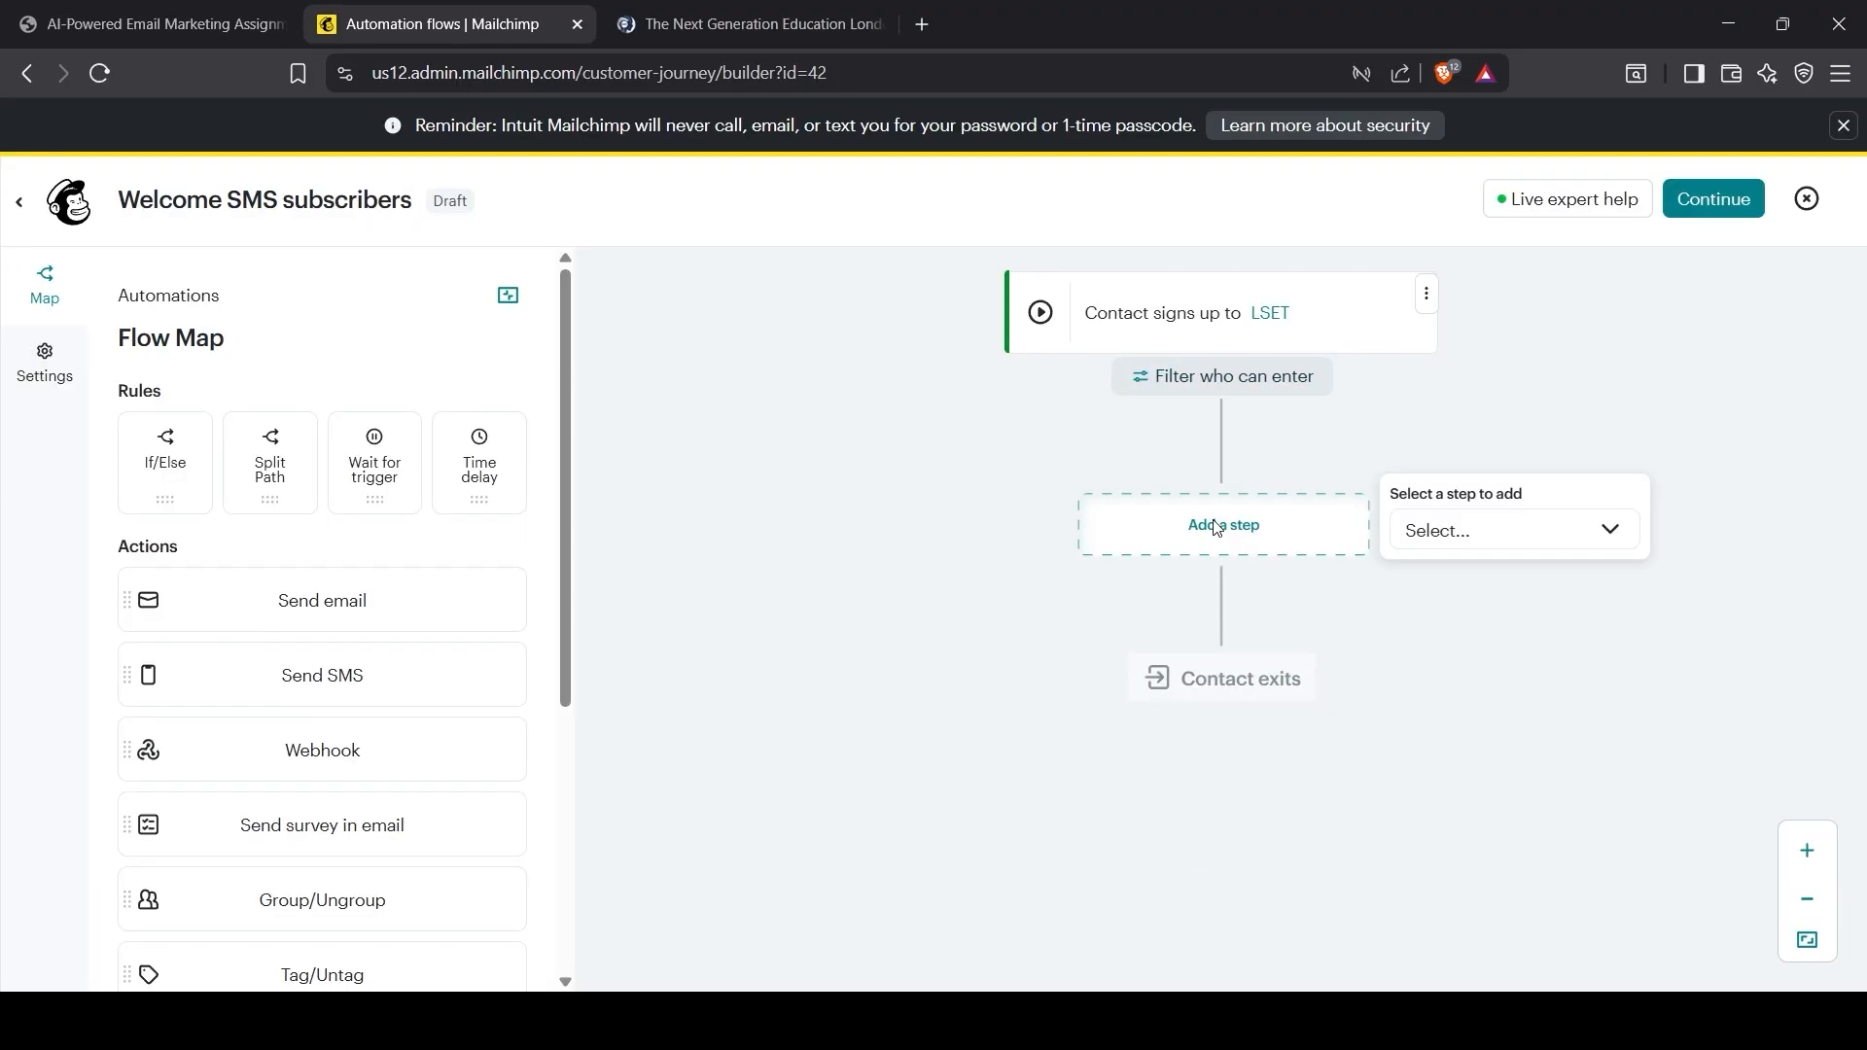
{"action": "left_click", "coordinate": [1431, 541]}
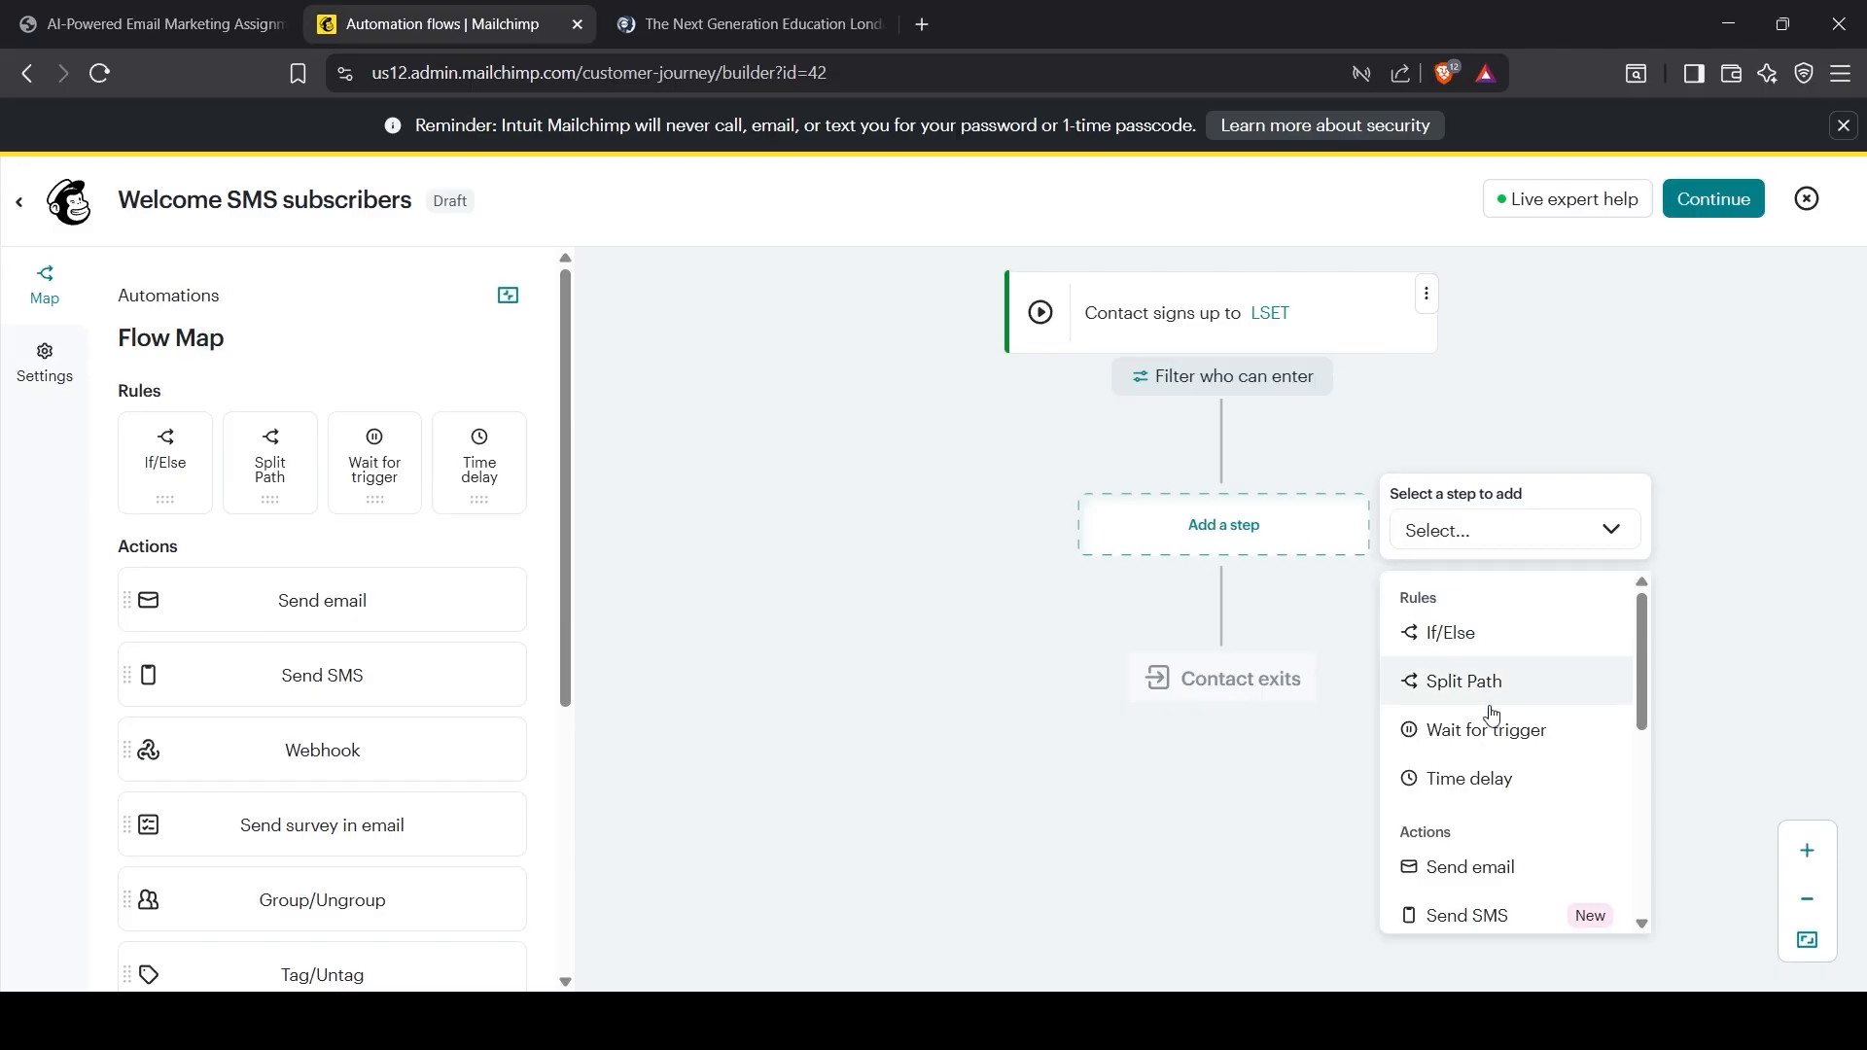
{"action": "left_click", "coordinate": [1489, 865]}
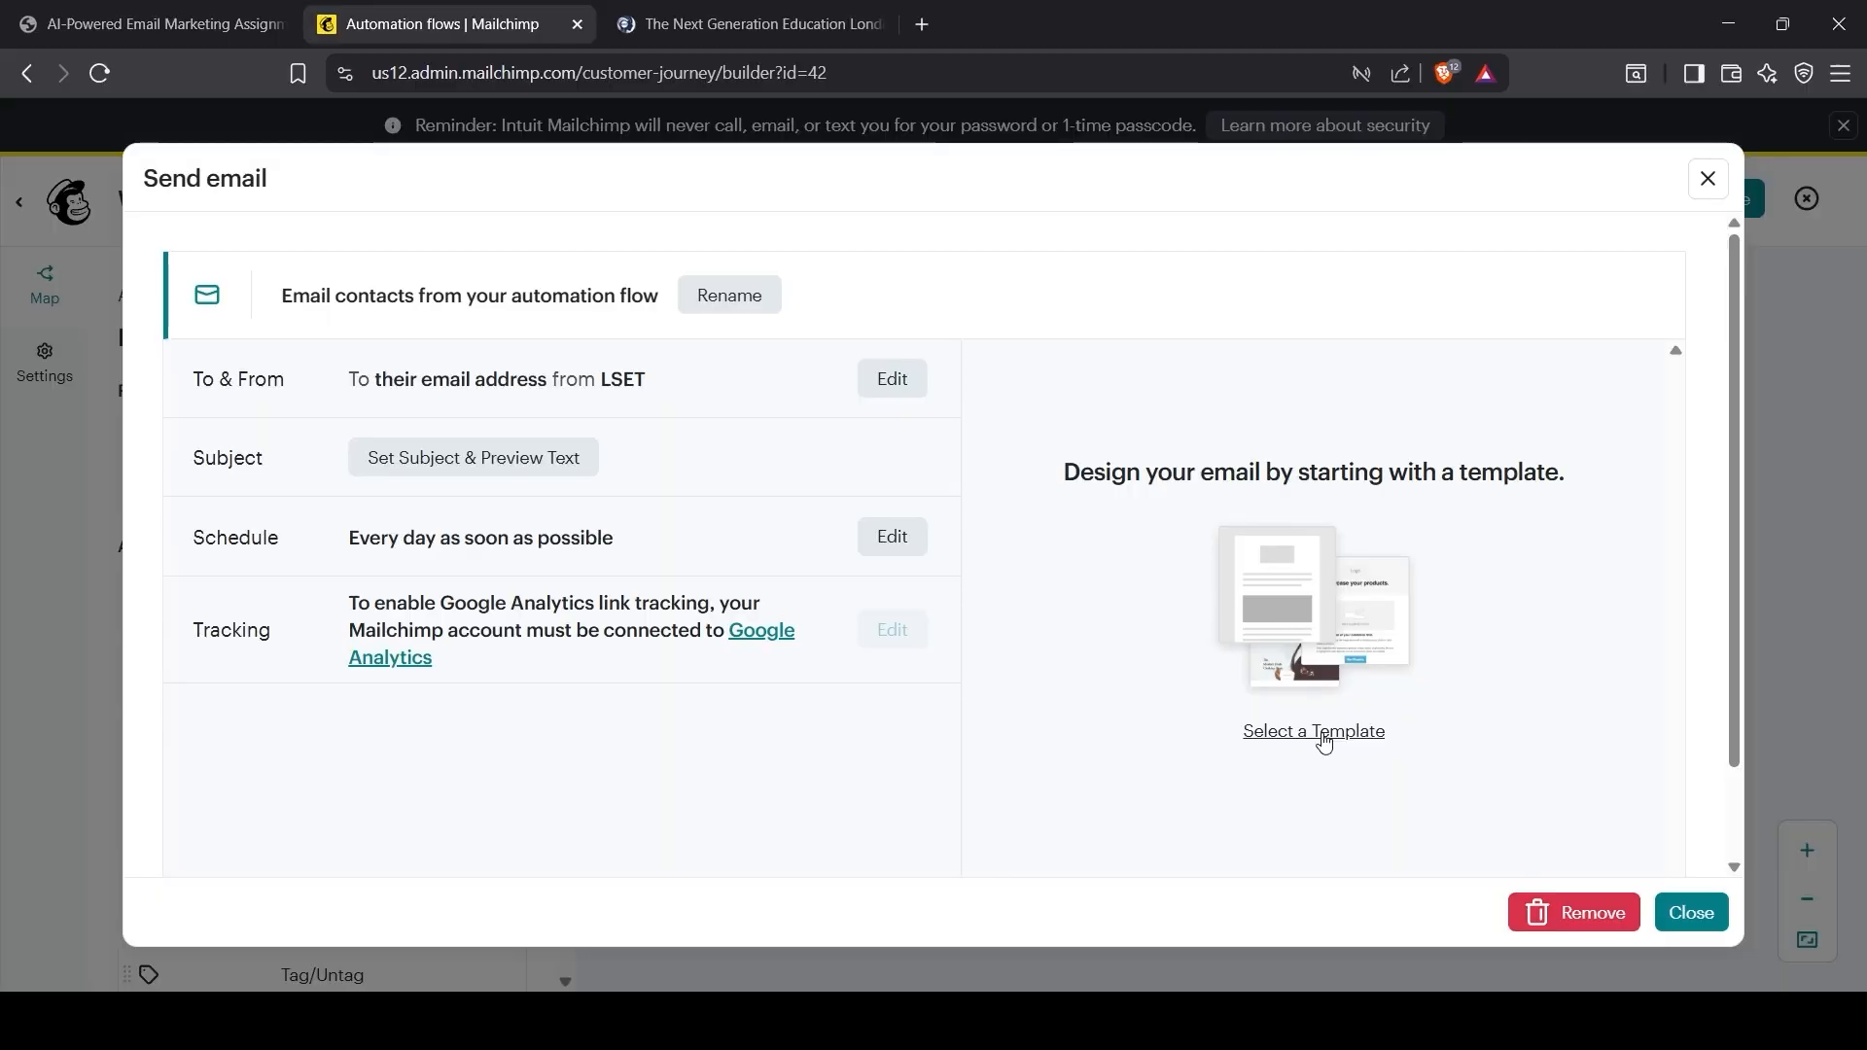
{"action": "left_click", "coordinate": [1324, 742]}
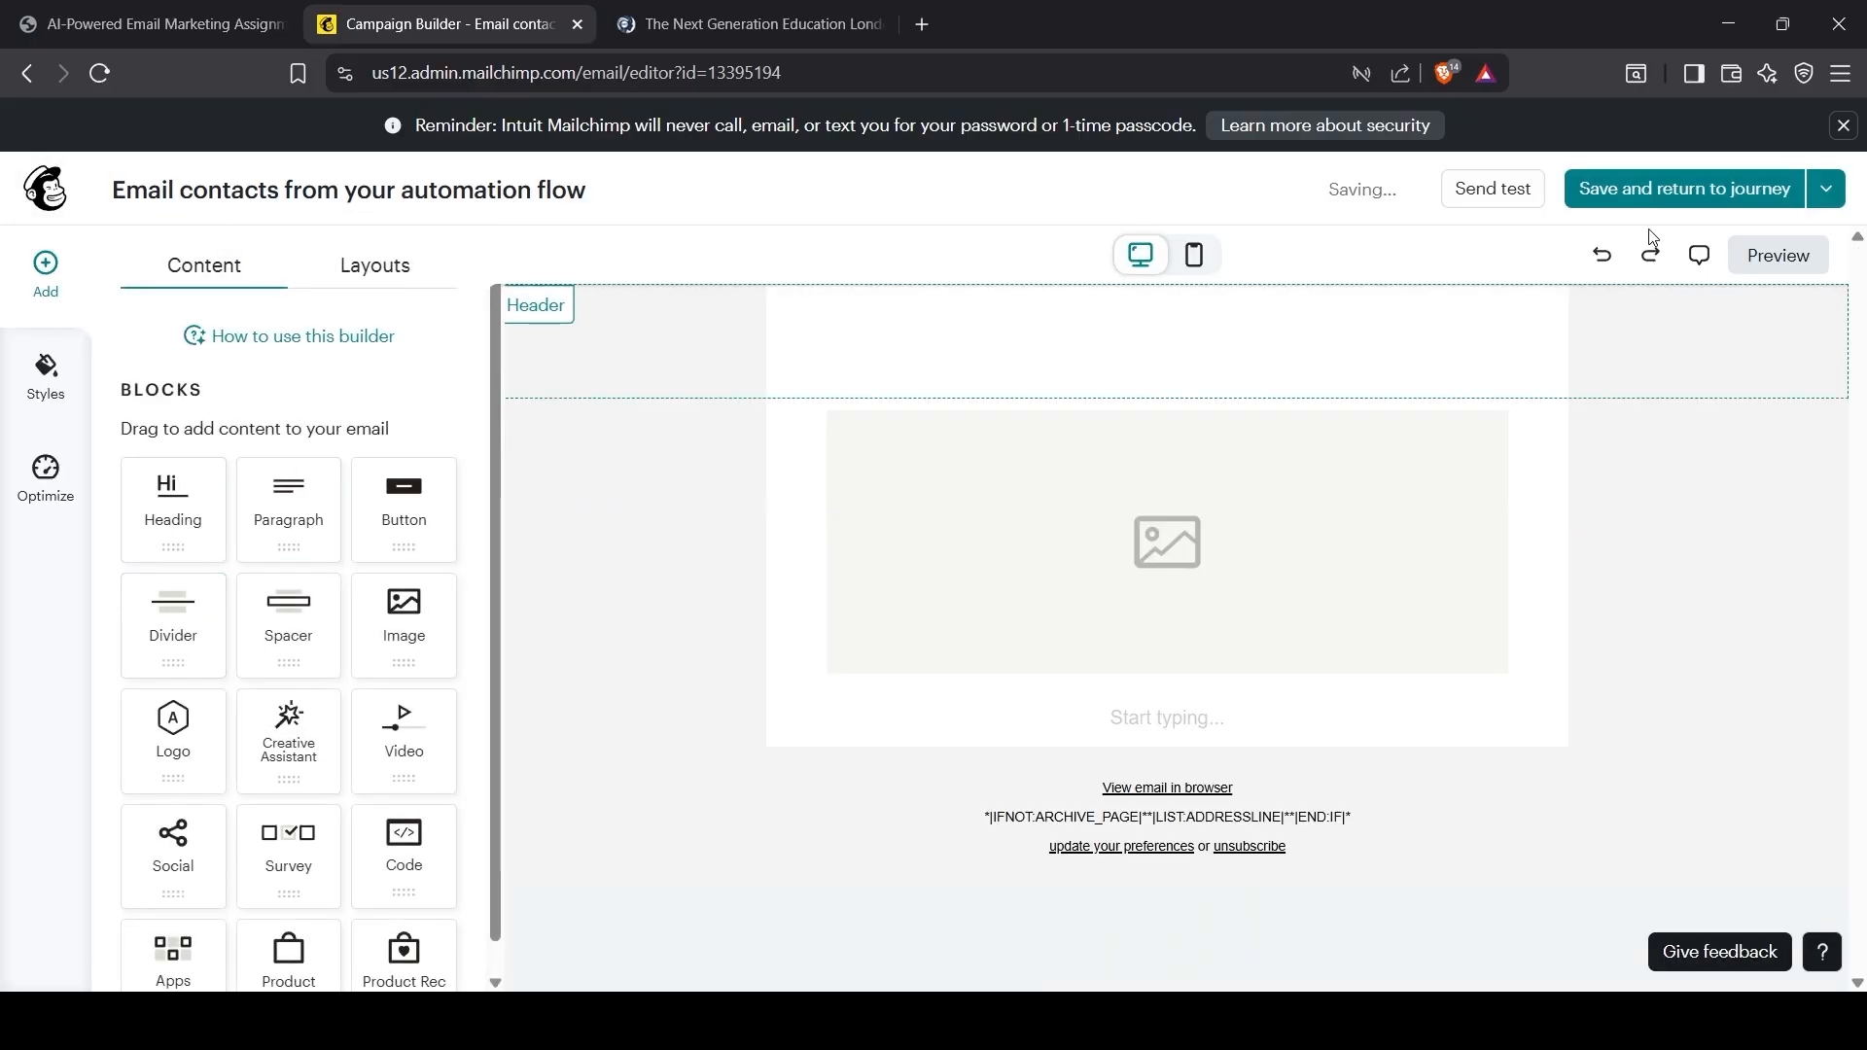
Step: Add a Creative Assistant block to the email body and delete the empty image beside it
{"action": "scroll", "coordinate": [258, 406], "scroll_direction": "down", "scroll_amount": 1}
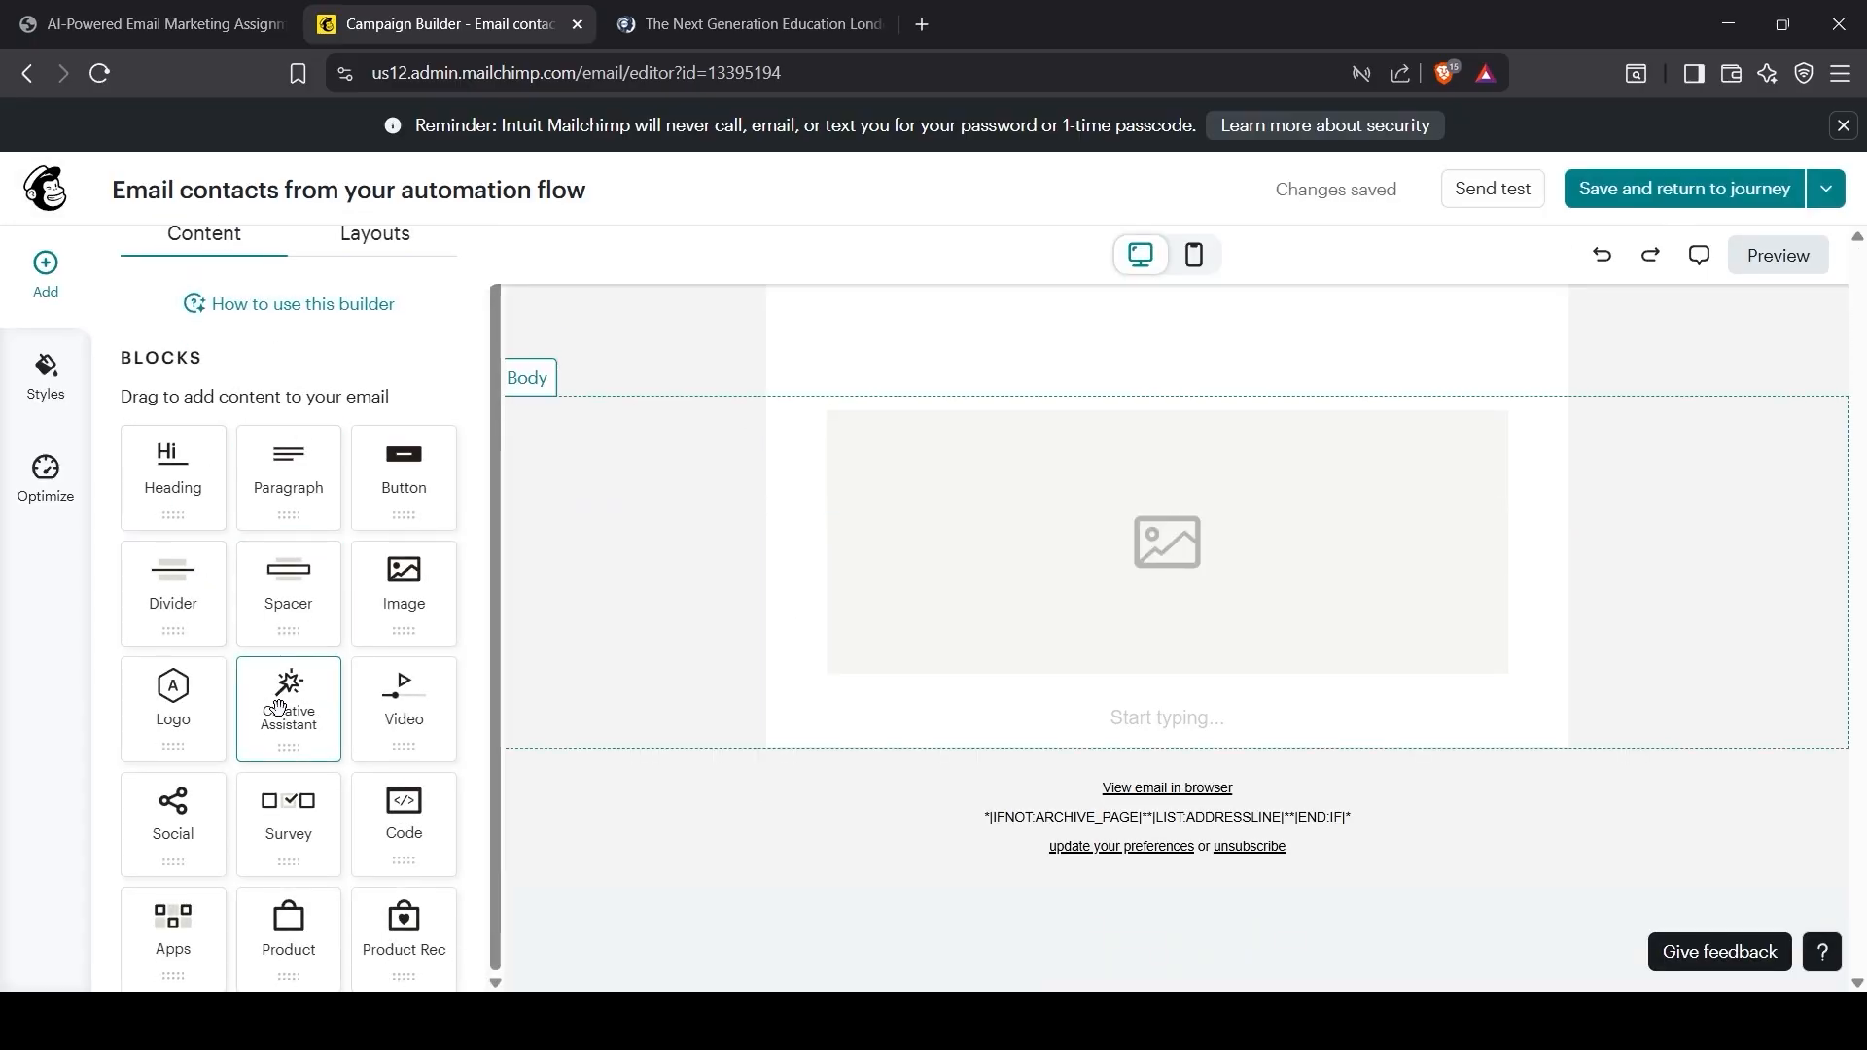
{"action": "left_click_drag", "start_coordinate": [279, 707], "coordinate": [782, 601]}
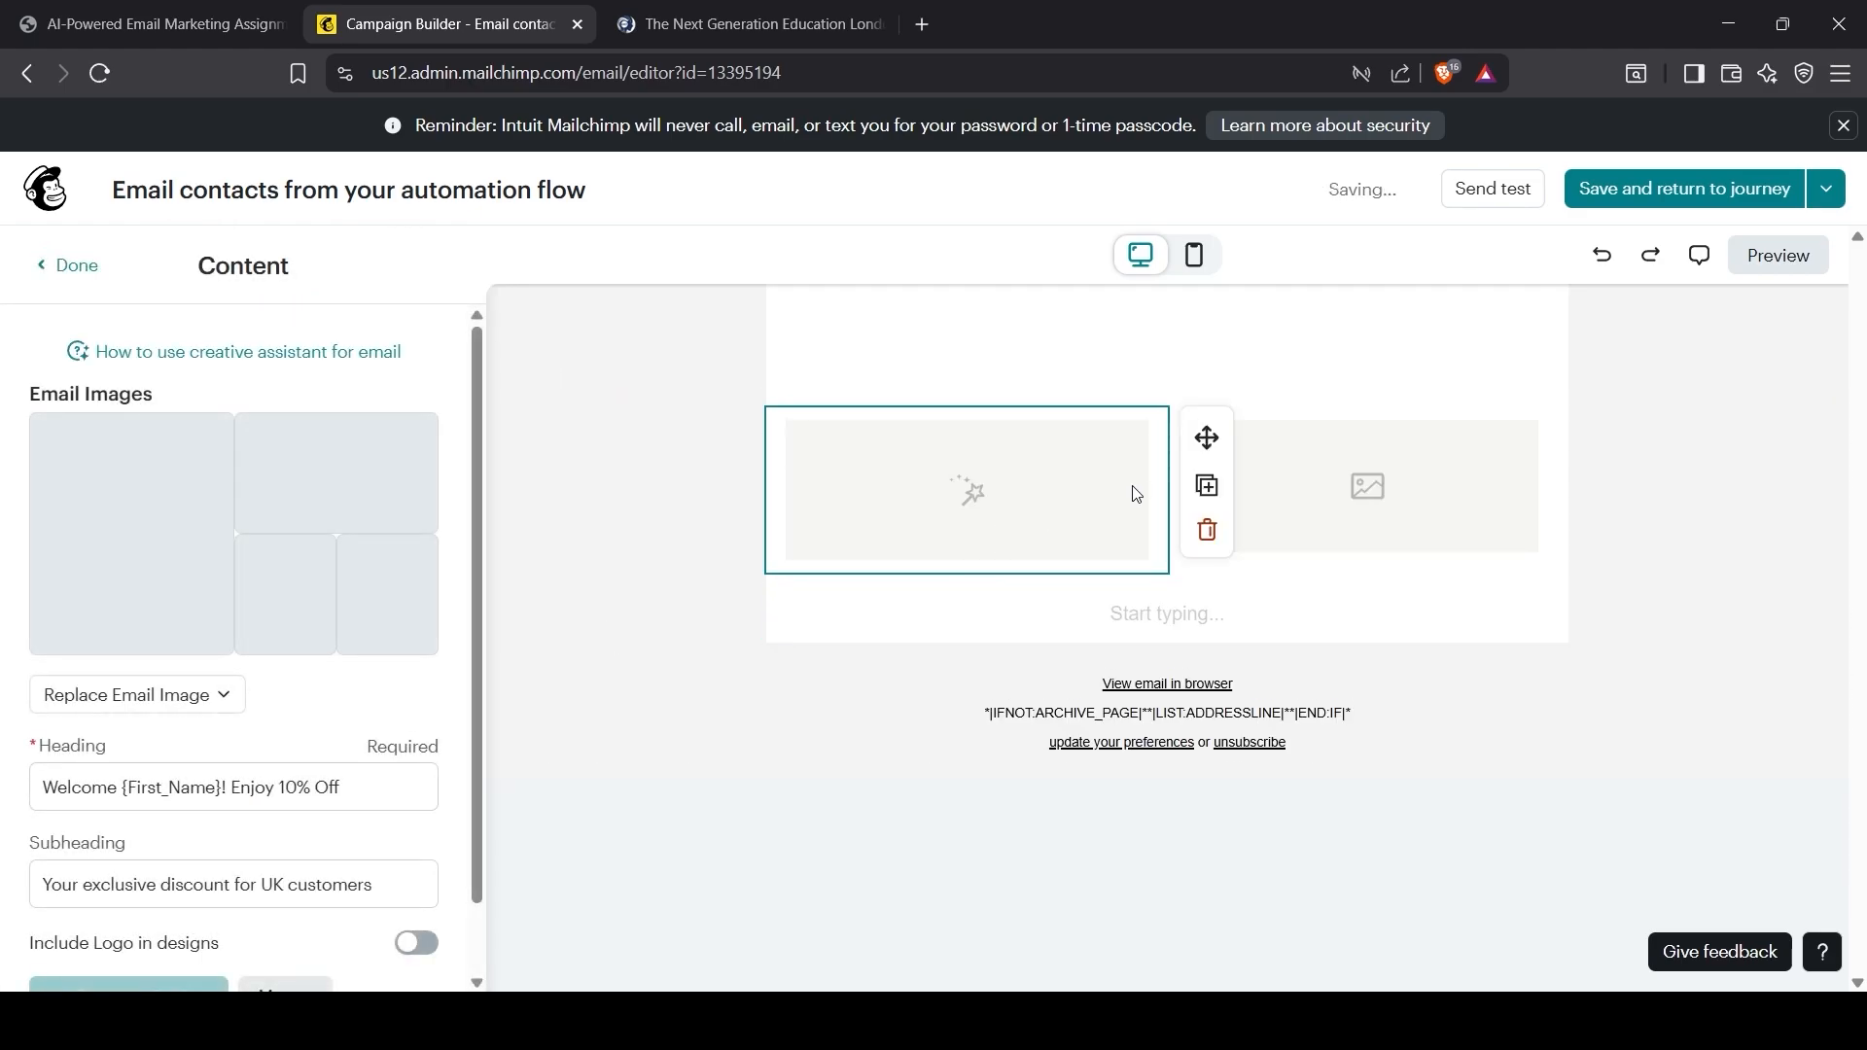
{"action": "left_click", "coordinate": [1361, 466]}
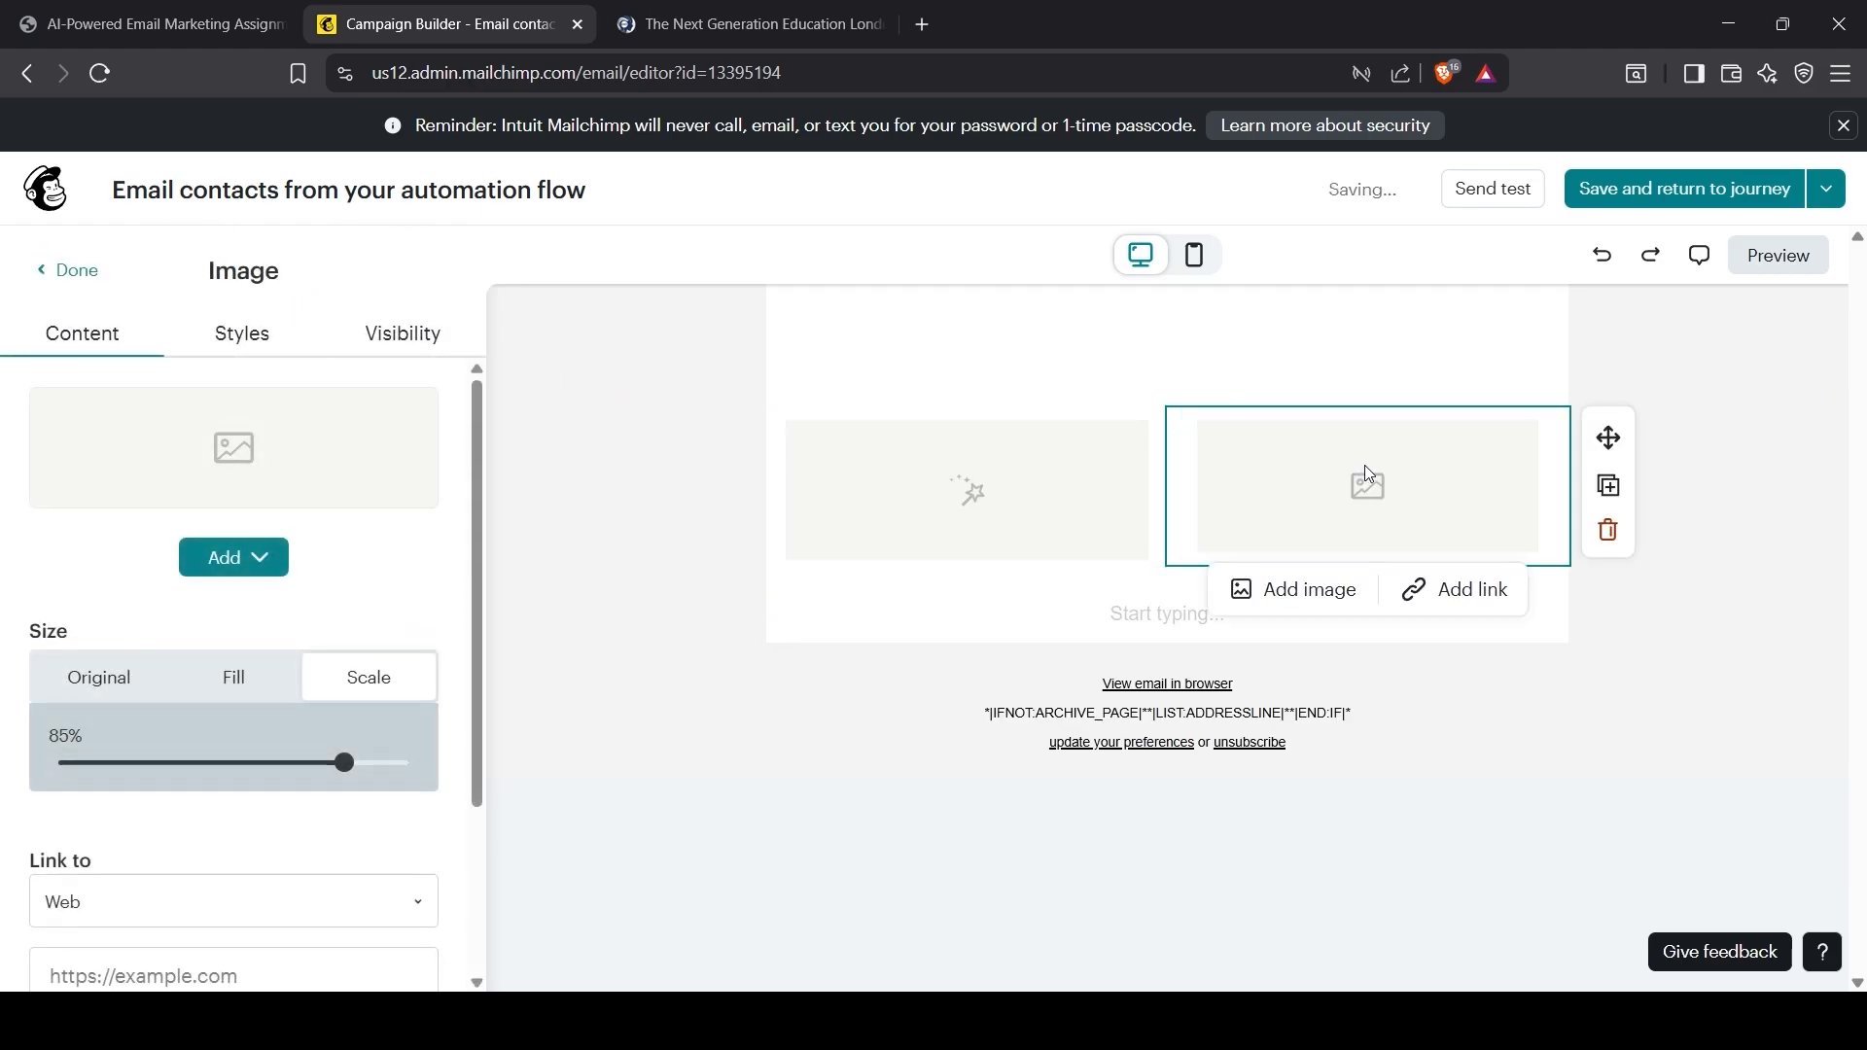
{"action": "left_click", "coordinate": [1608, 530]}
Step: Insert the saved Assignment design from the Design Library into the widened block
{"action": "left_click", "coordinate": [963, 538]}
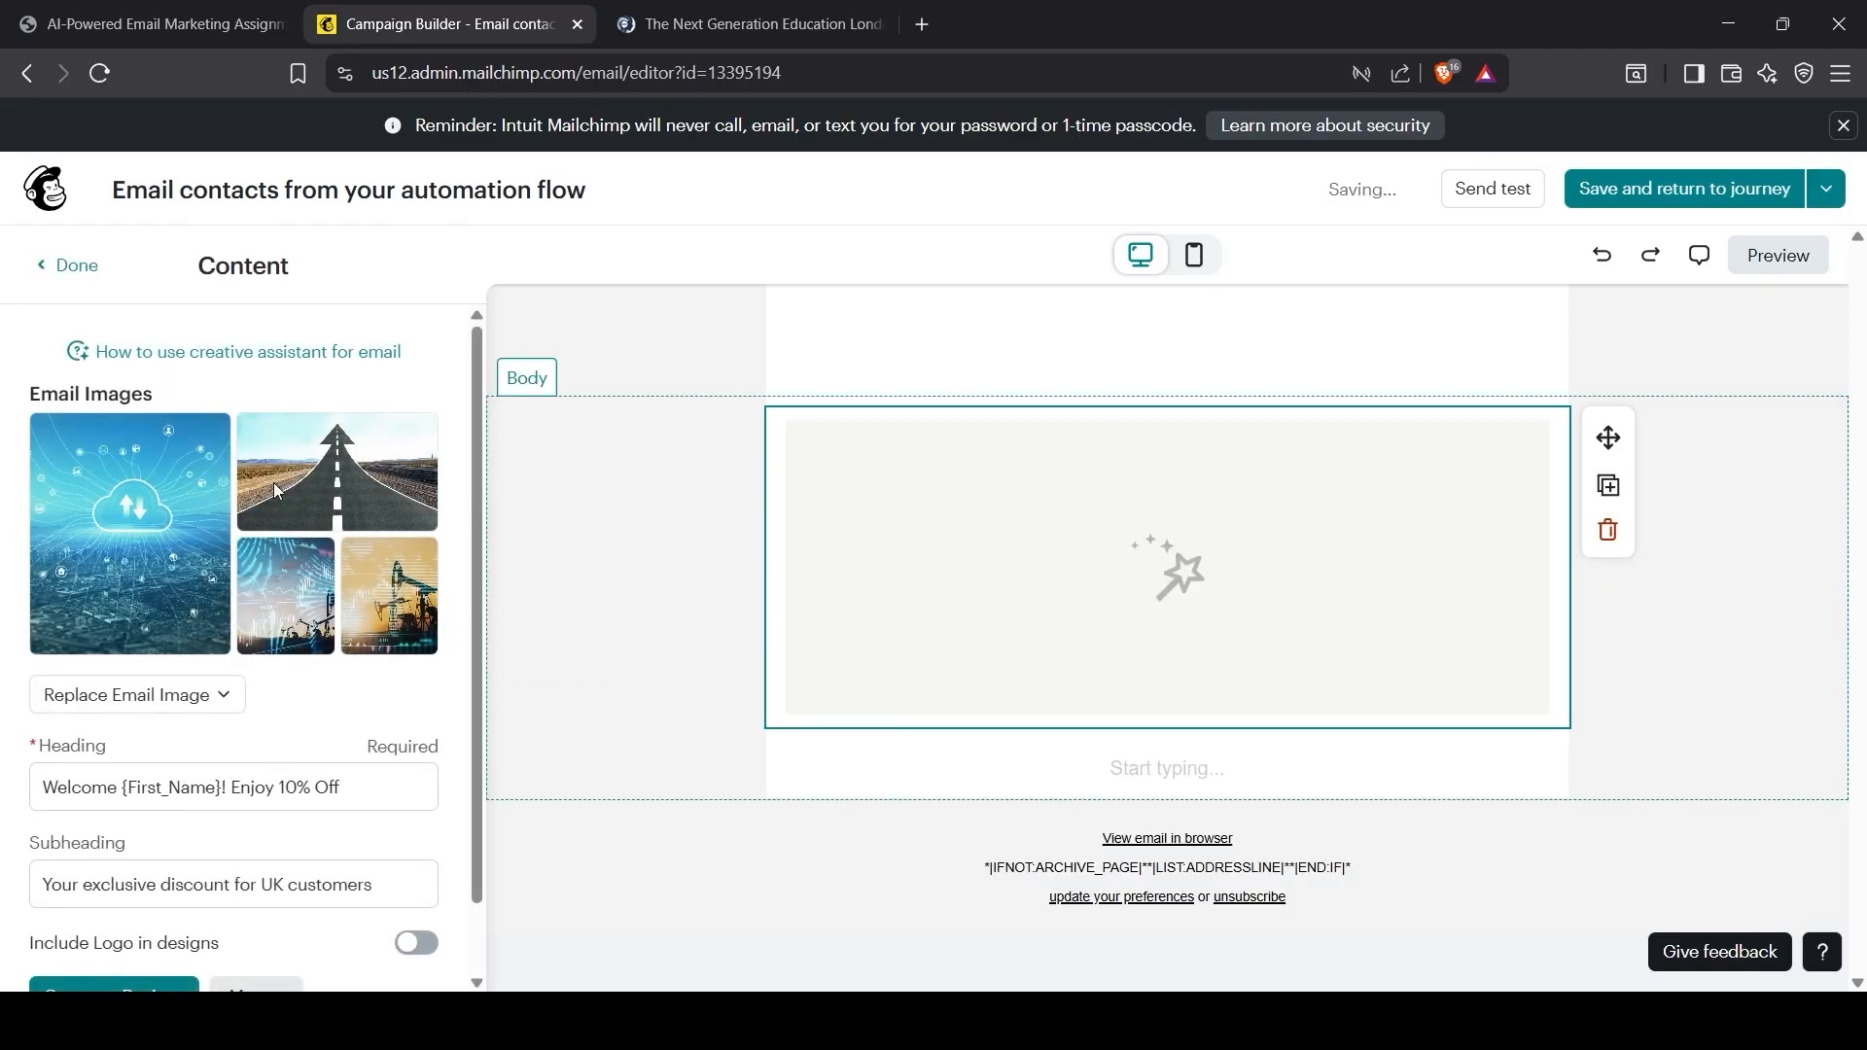
{"action": "scroll", "coordinate": [189, 705], "scroll_direction": "down", "scroll_amount": 1}
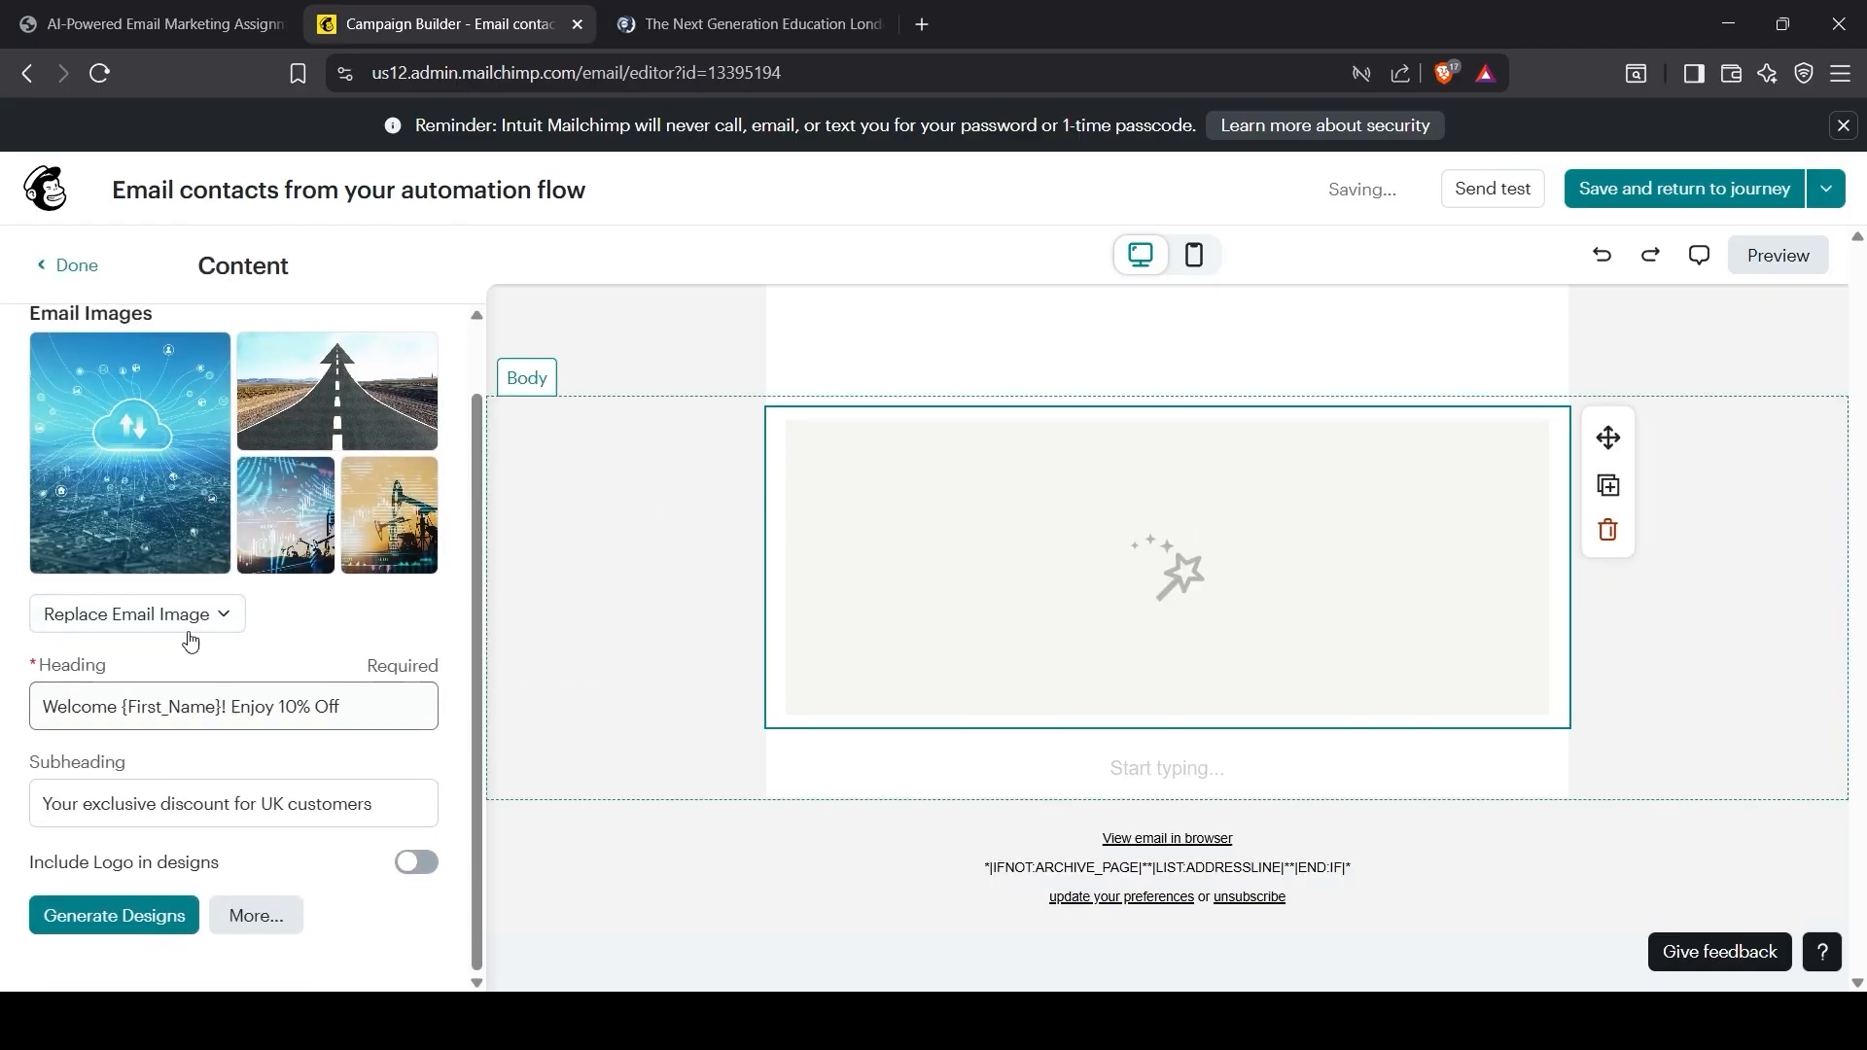
{"action": "left_click", "coordinate": [189, 620]}
{"action": "left_click", "coordinate": [188, 622]}
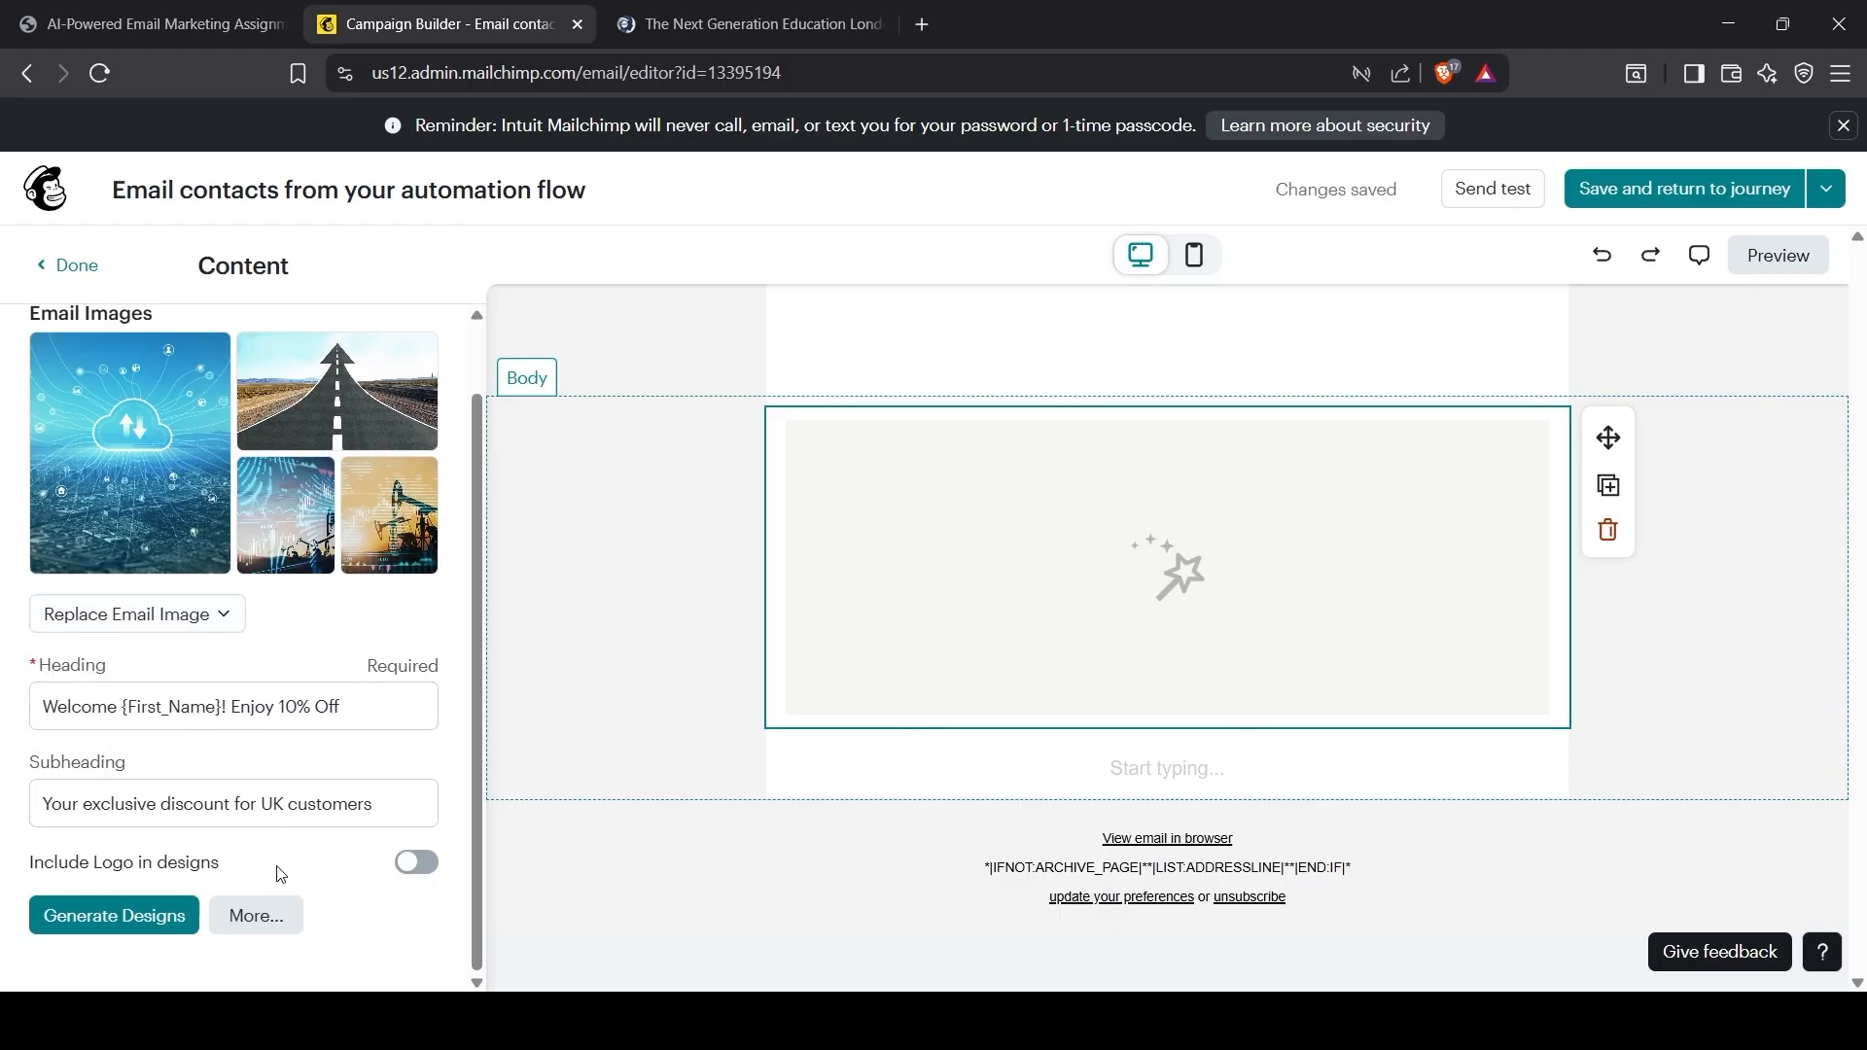
{"action": "left_click", "coordinate": [245, 932]}
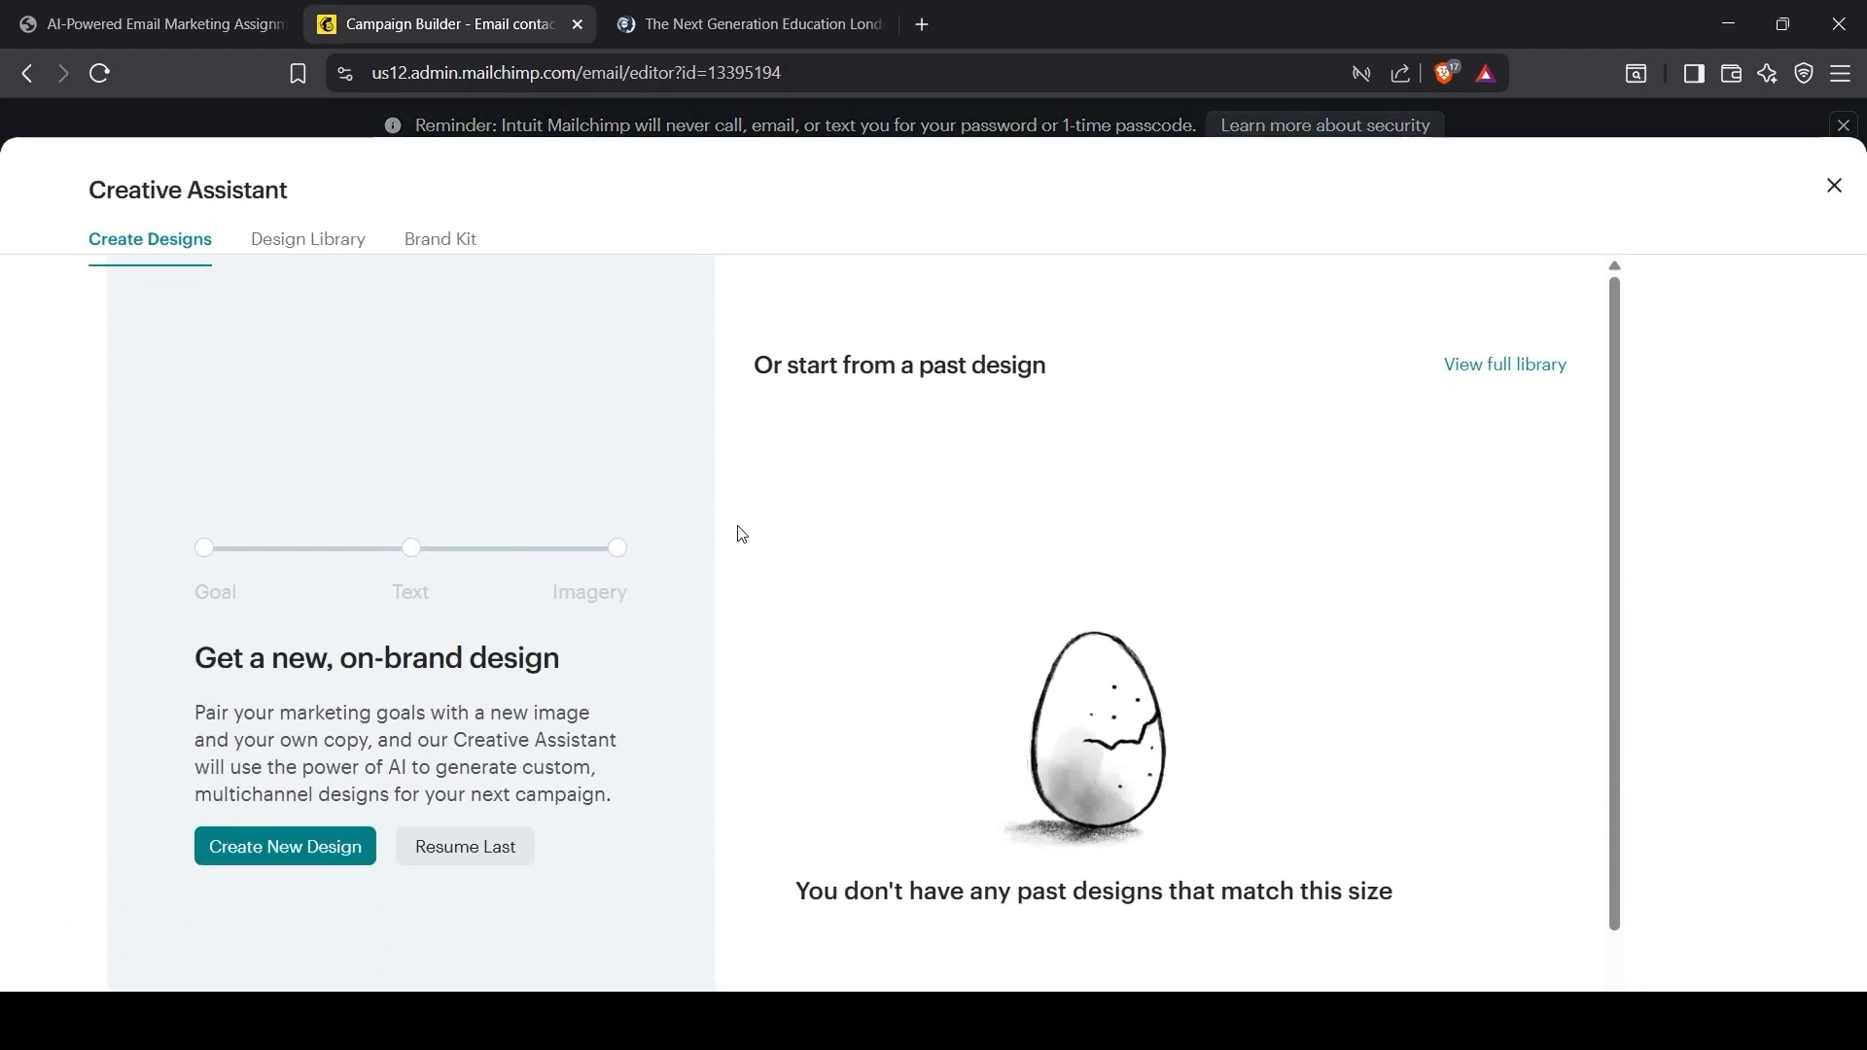
{"action": "left_click", "coordinate": [352, 249]}
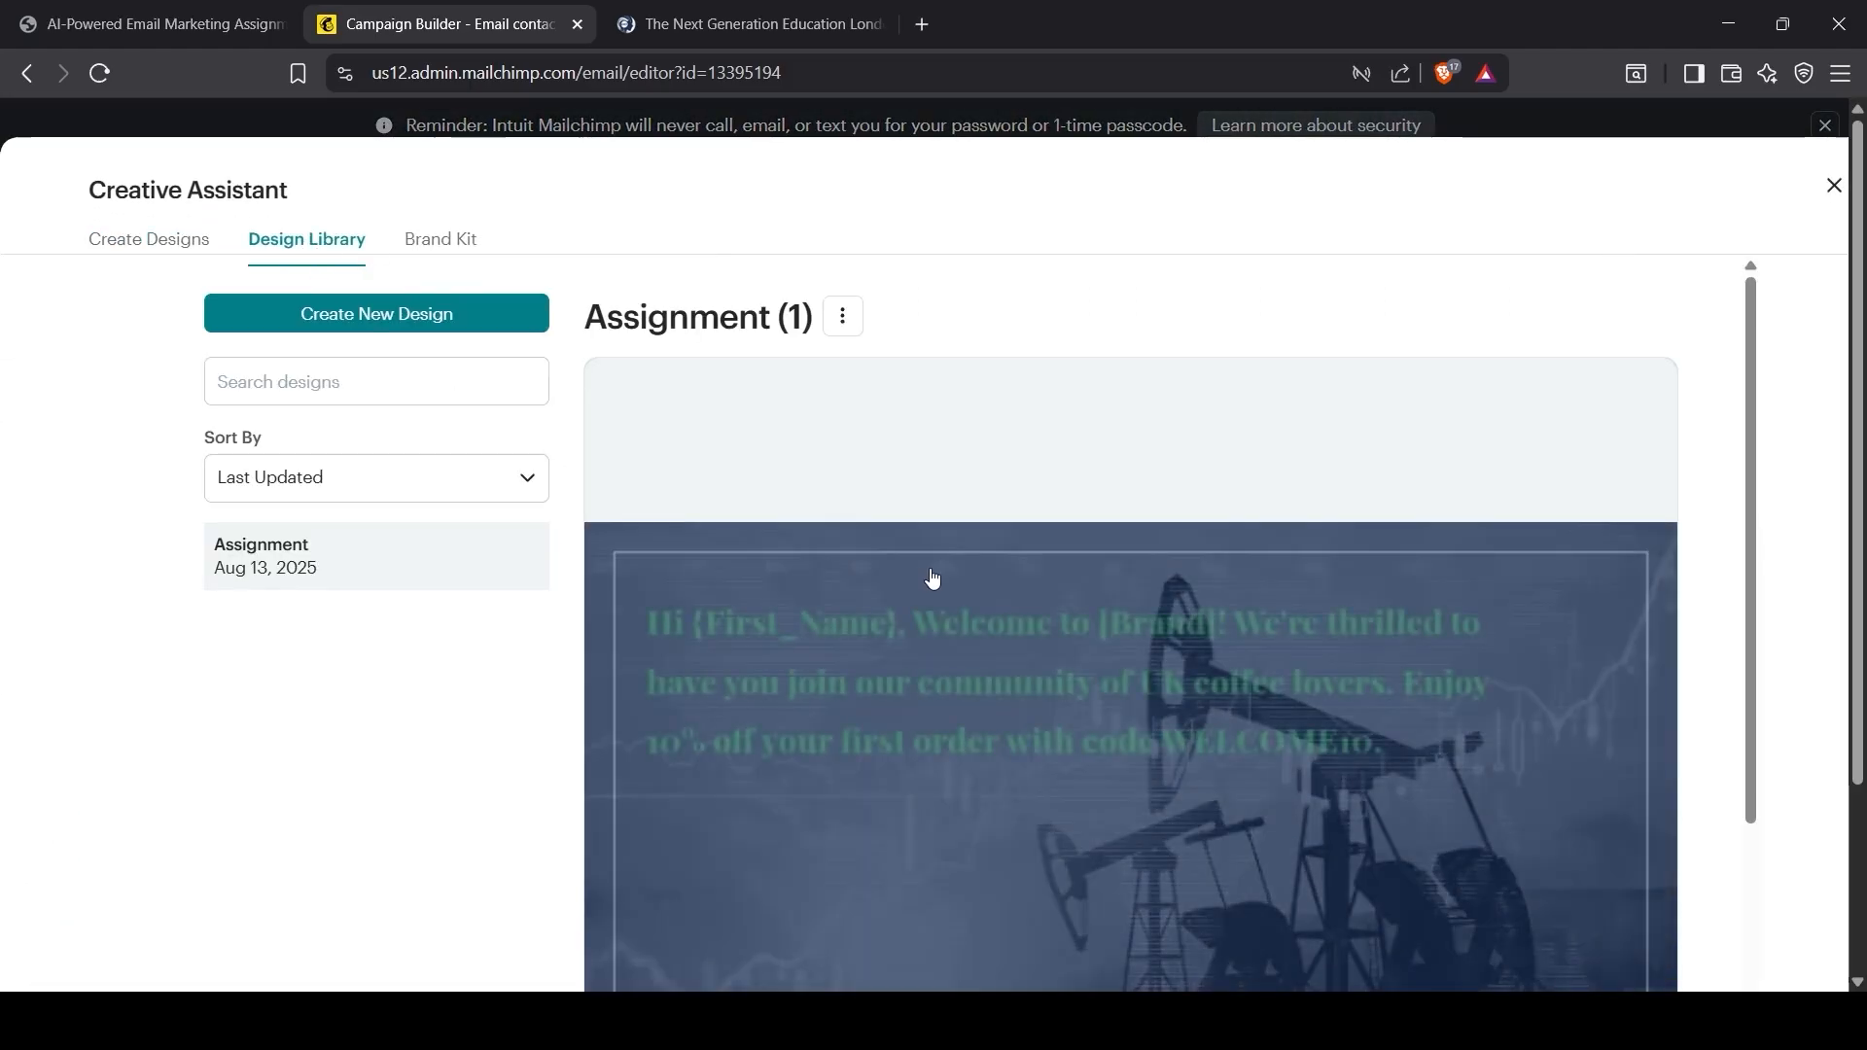
{"action": "scroll", "coordinate": [907, 773], "scroll_direction": "down", "scroll_amount": 3}
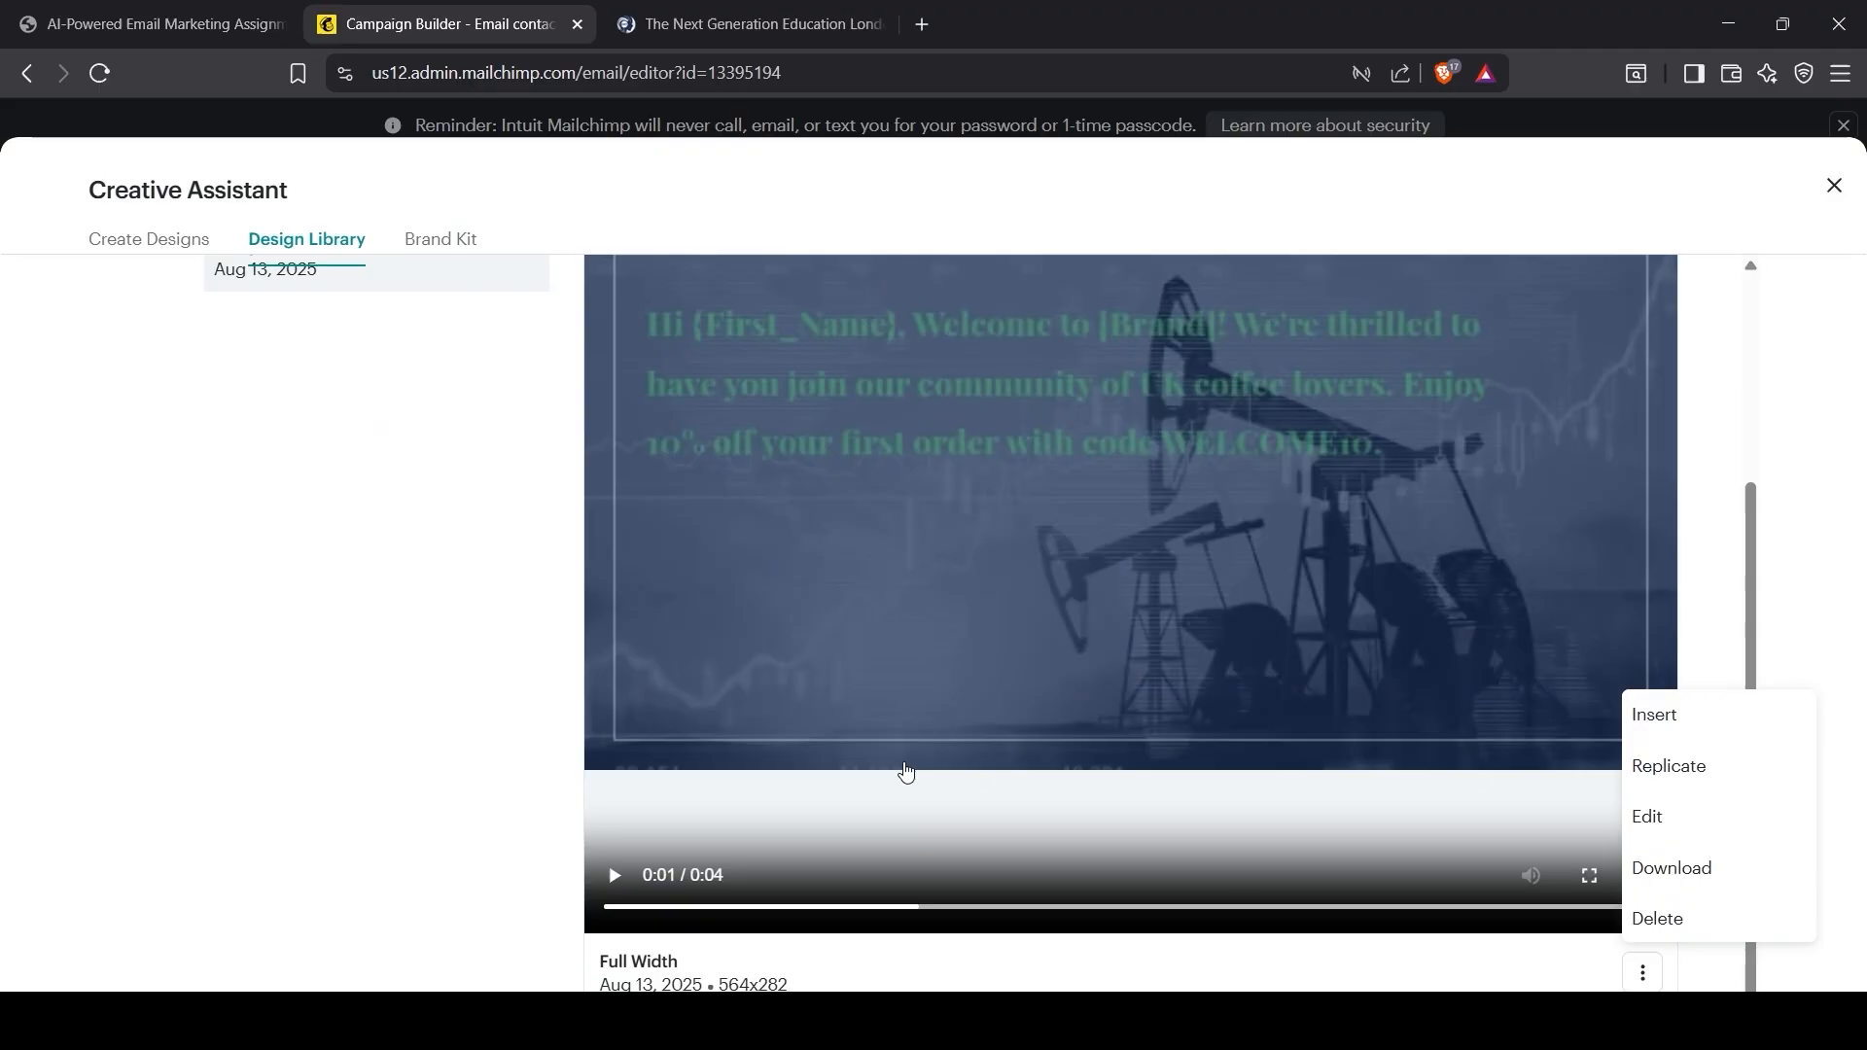
{"action": "left_click", "coordinate": [1653, 718]}
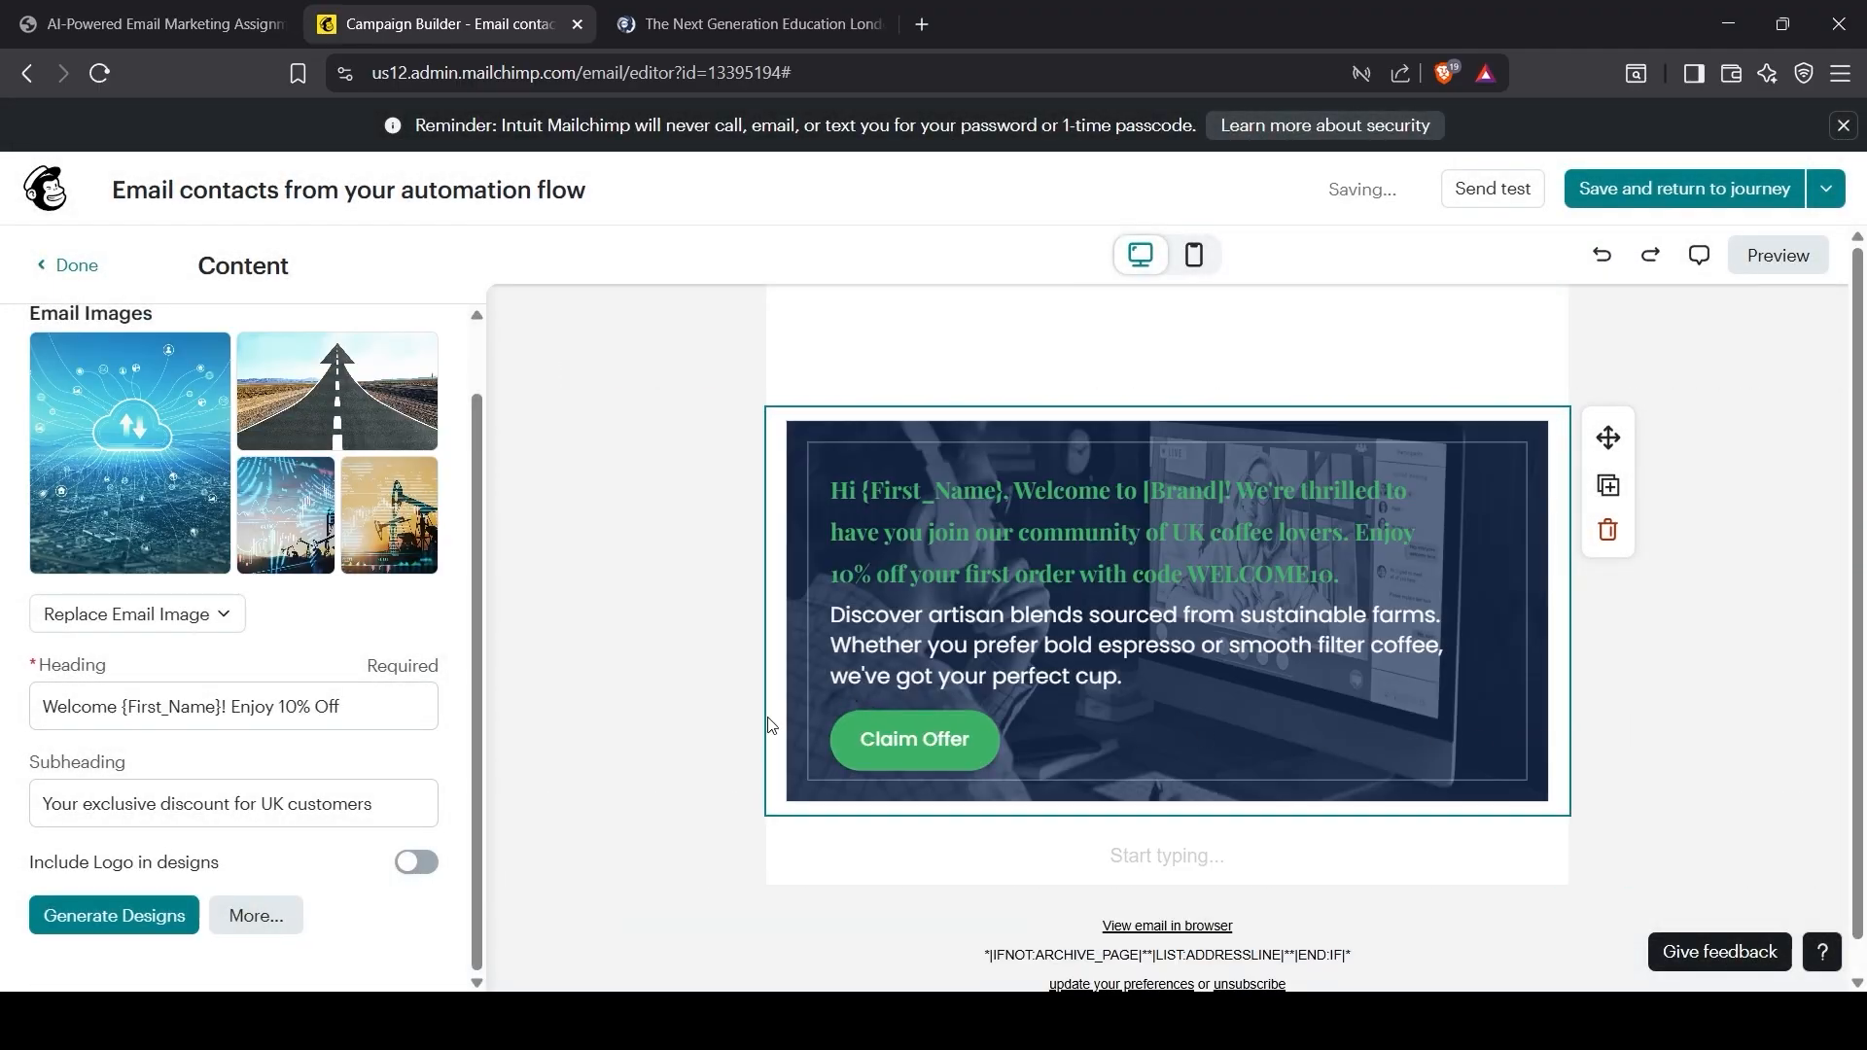
{"action": "left_click", "coordinate": [649, 646]}
Step: Delete the old header logo and place a new logo block in the empty header
{"action": "left_click", "coordinate": [1018, 398]}
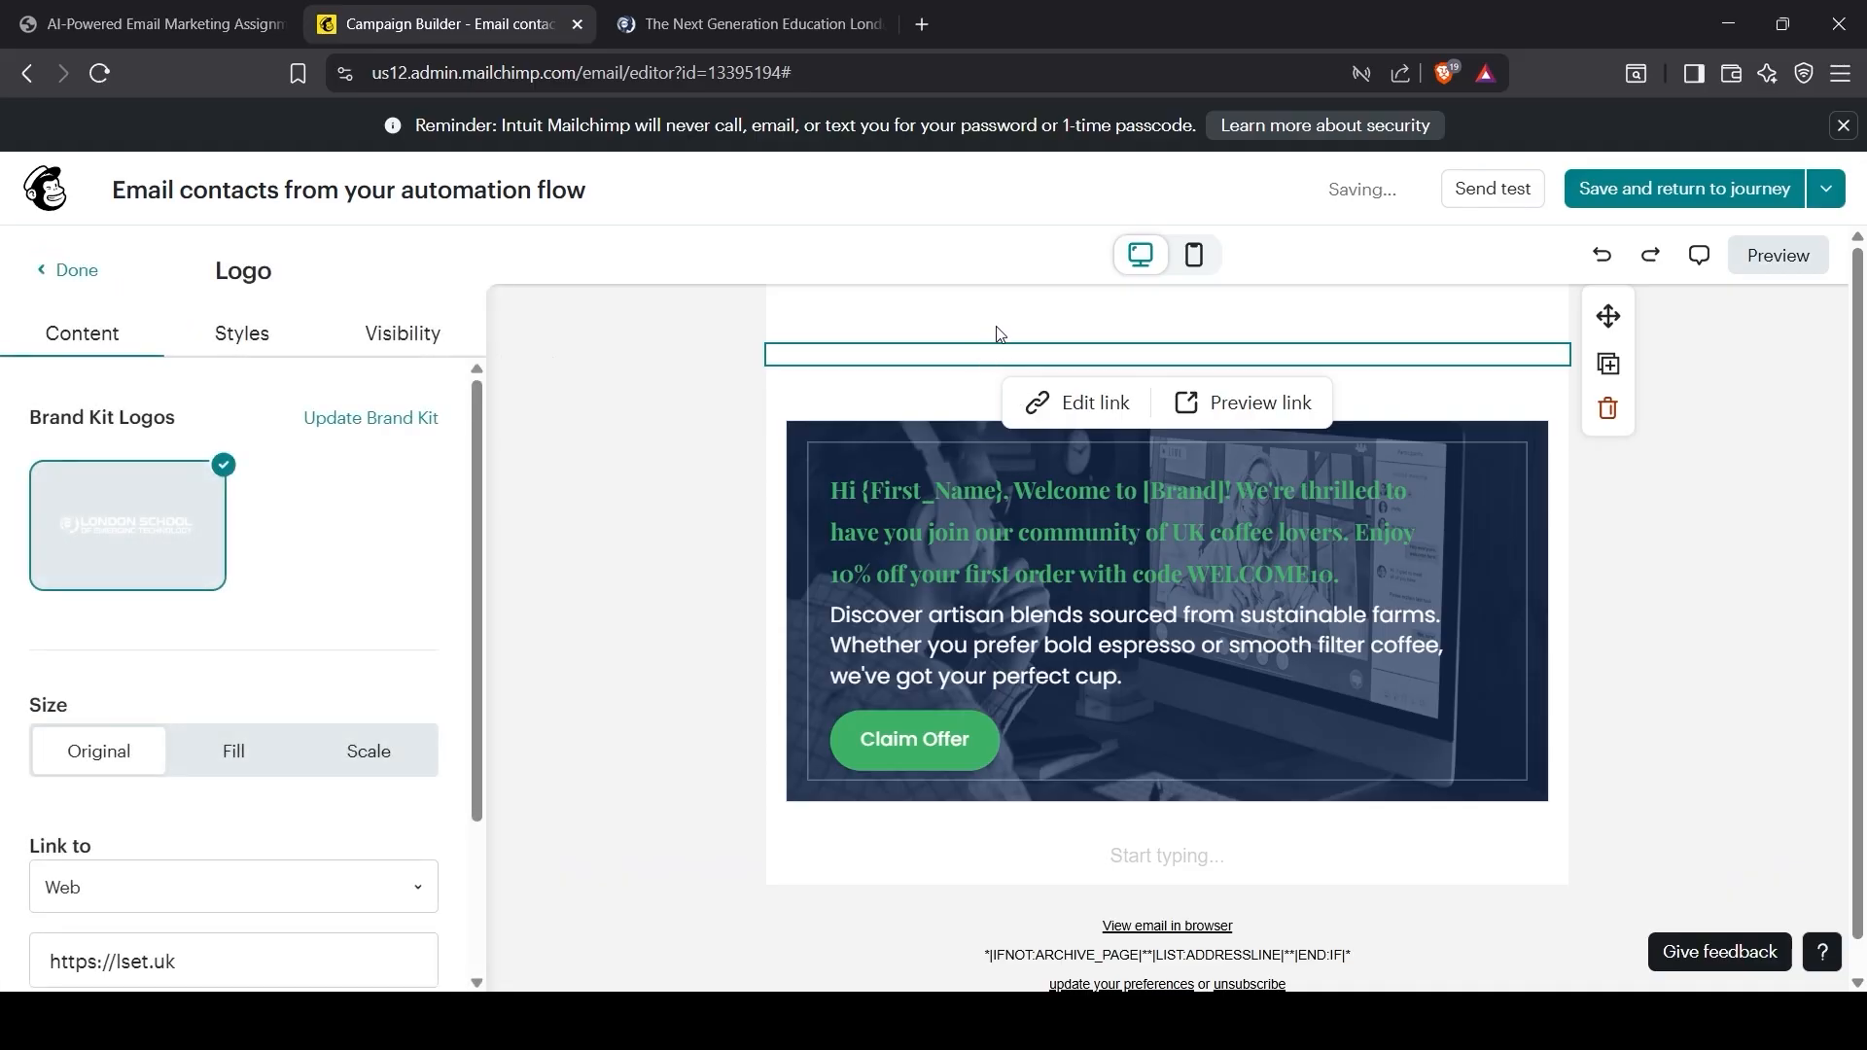
{"action": "left_click", "coordinate": [1609, 409]}
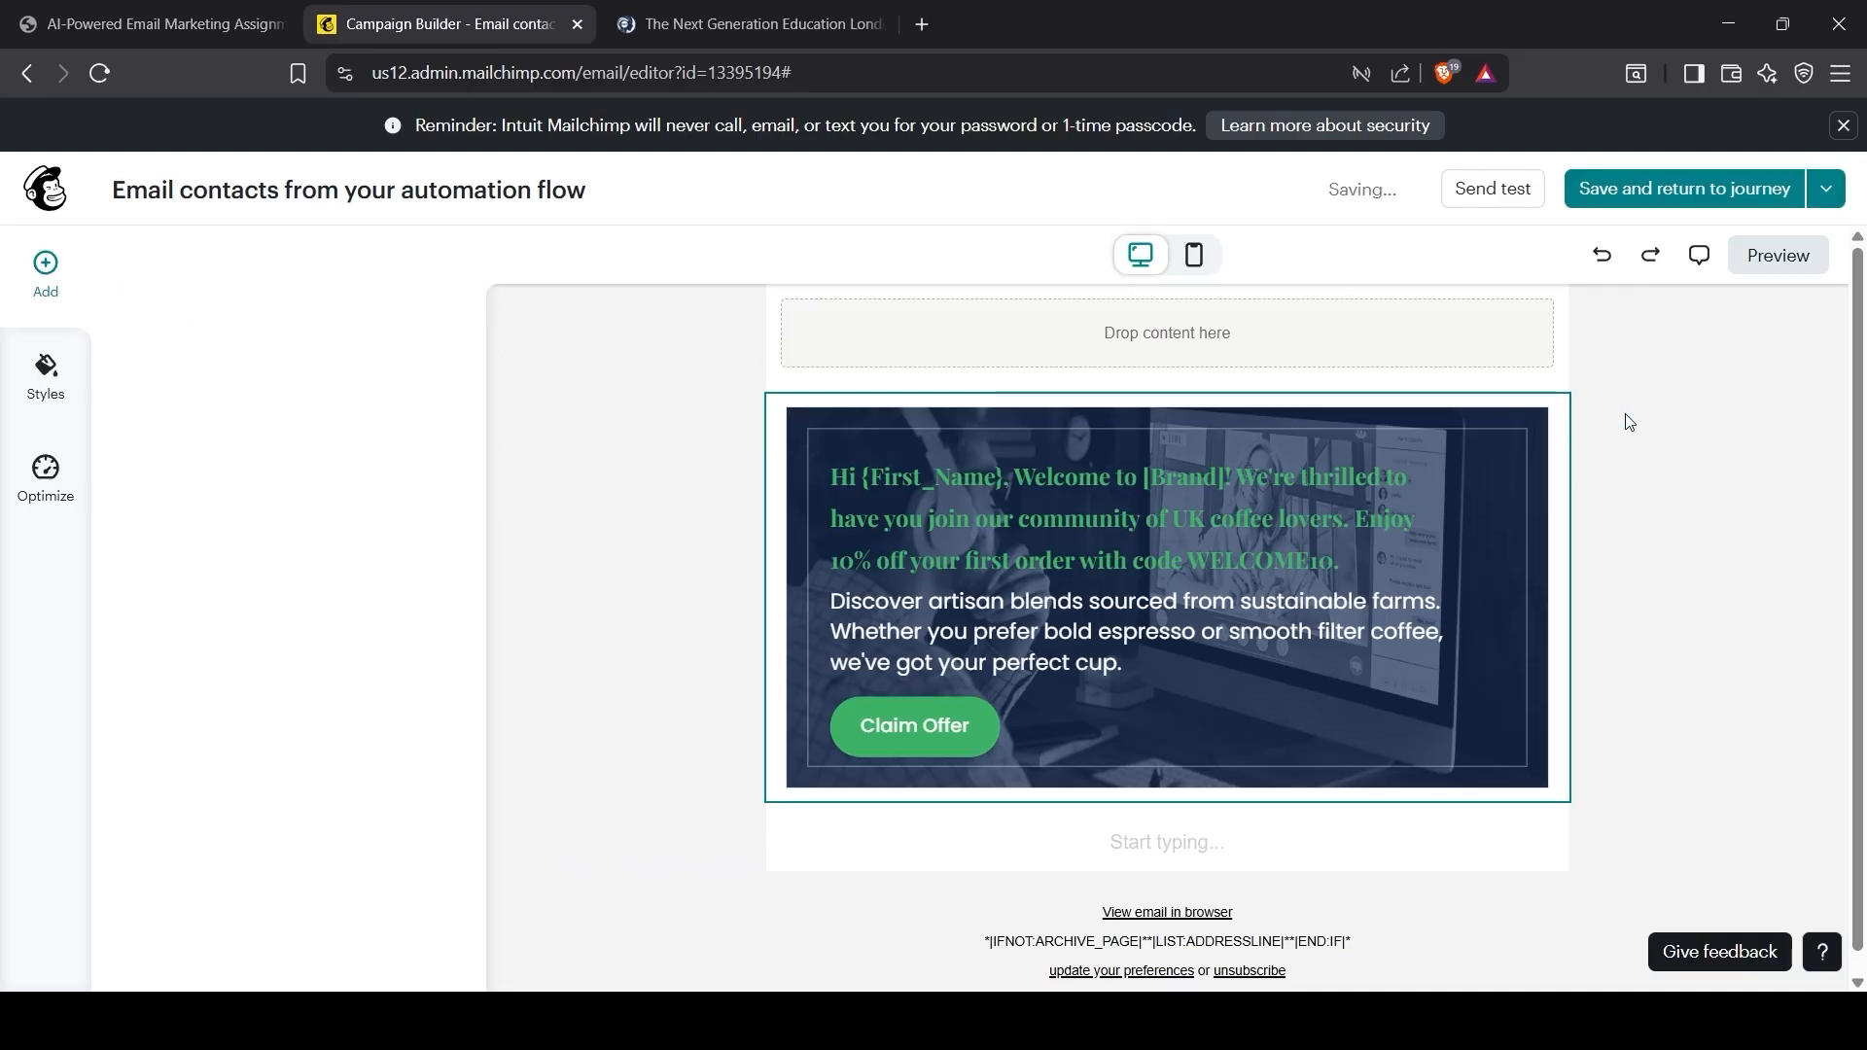
{"action": "left_click", "coordinate": [1454, 348]}
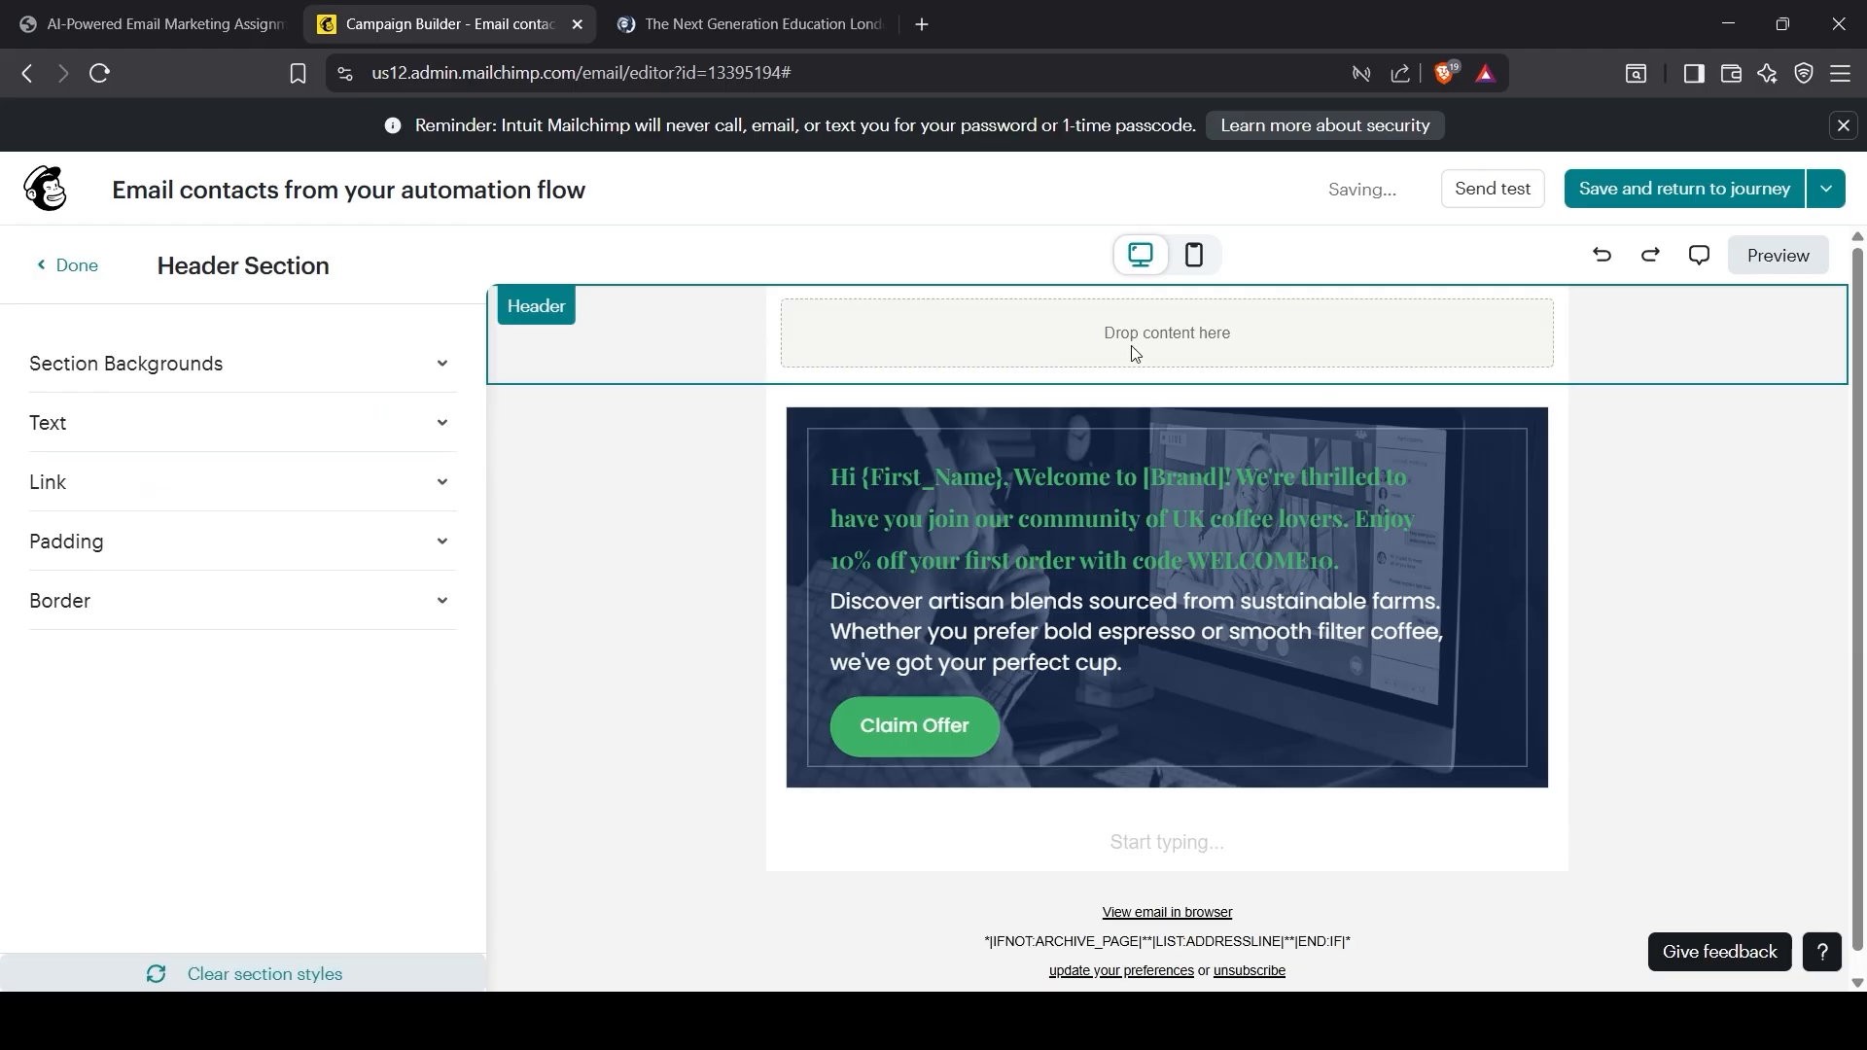
{"action": "left_click", "coordinate": [73, 276]}
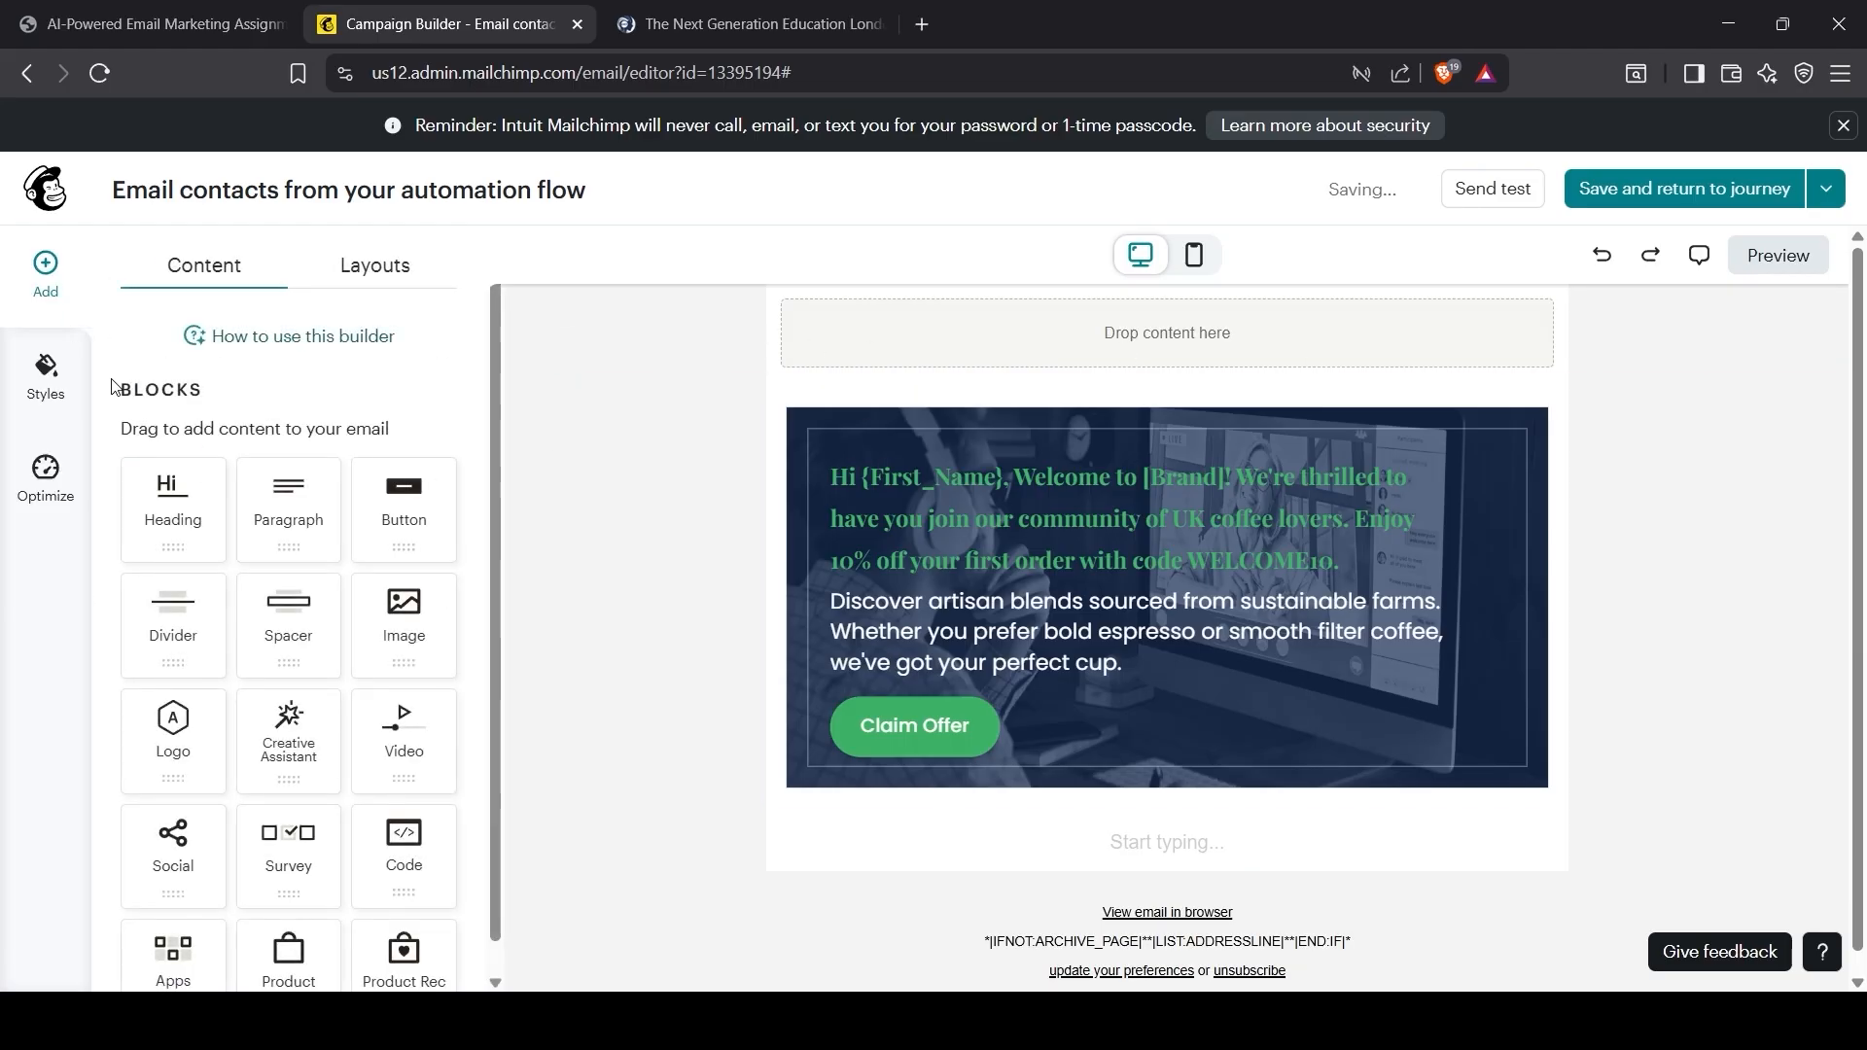
{"action": "scroll", "coordinate": [201, 694], "scroll_direction": "down", "scroll_amount": 1}
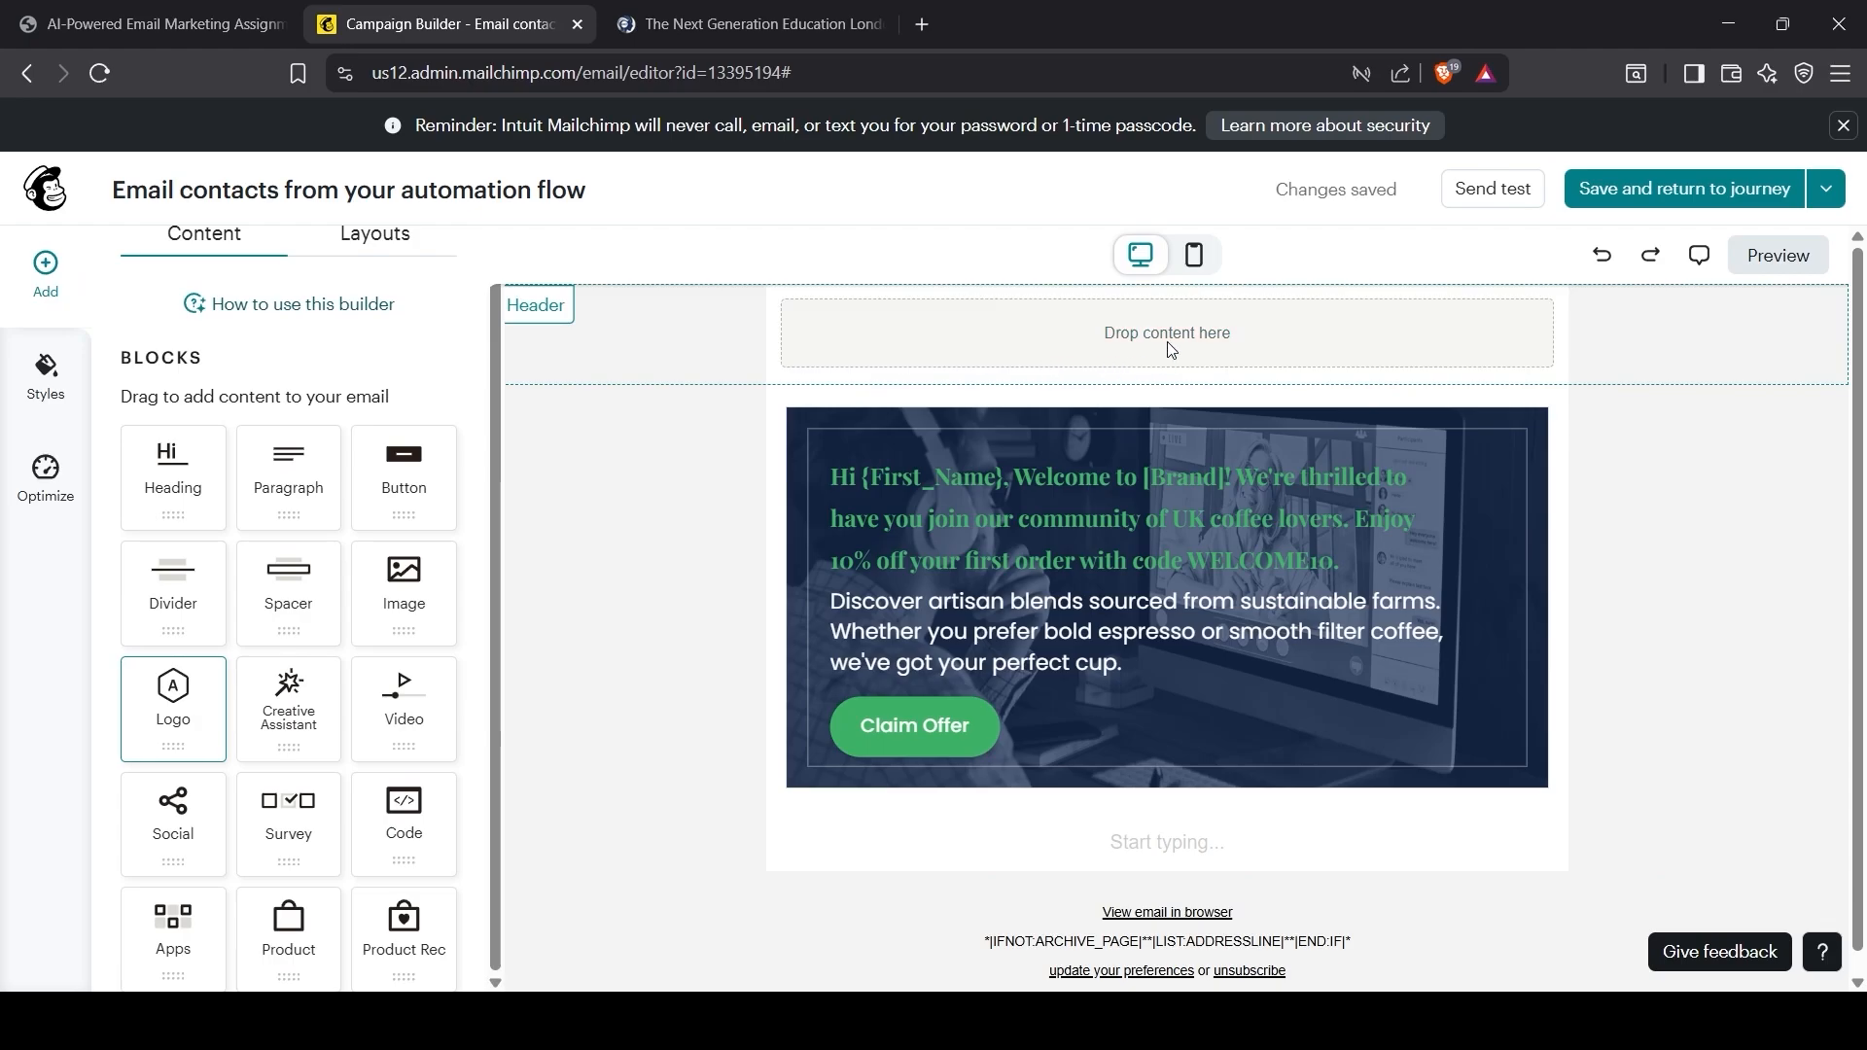
{"action": "left_click_drag", "start_coordinate": [1172, 341], "coordinate": [1170, 342]}
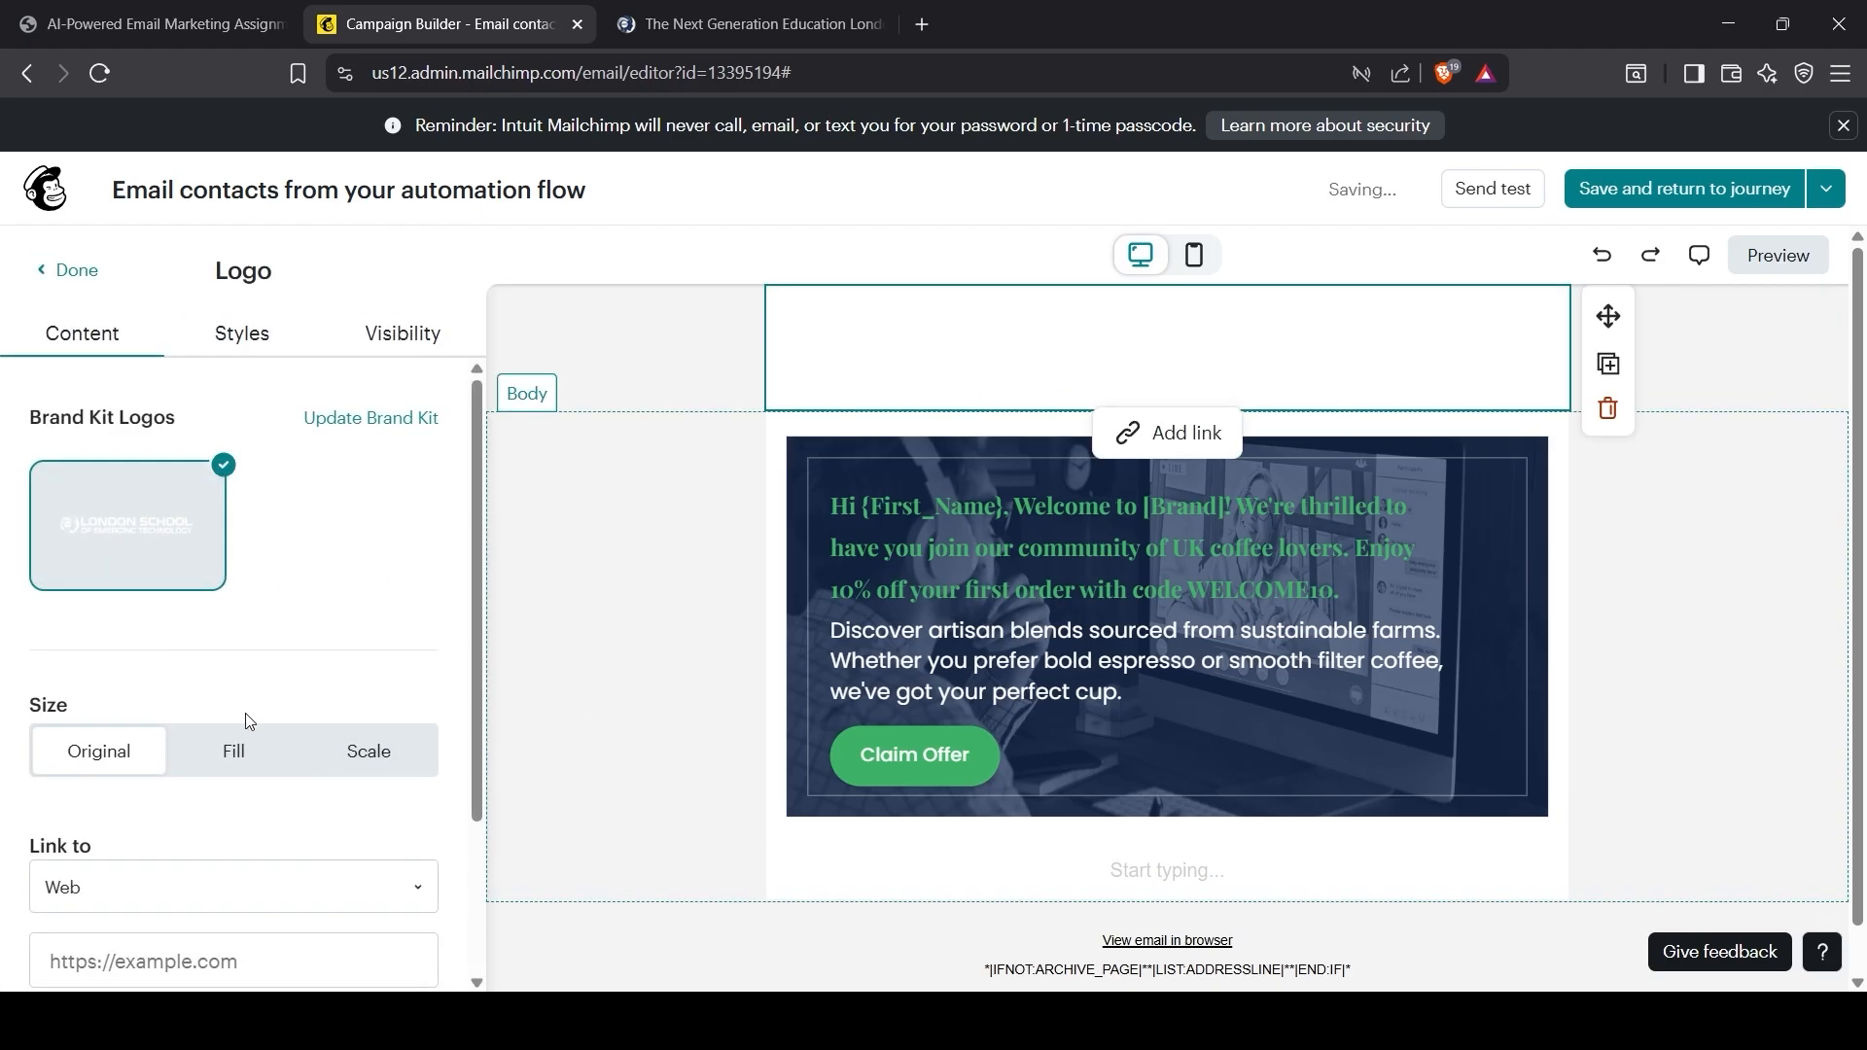
Step: Make the logo fill its block, trying 85% scale before returning to original size
{"action": "left_click", "coordinate": [236, 751]}
{"action": "scroll", "coordinate": [241, 759], "scroll_direction": "down", "scroll_amount": 2}
{"action": "left_click", "coordinate": [350, 545]}
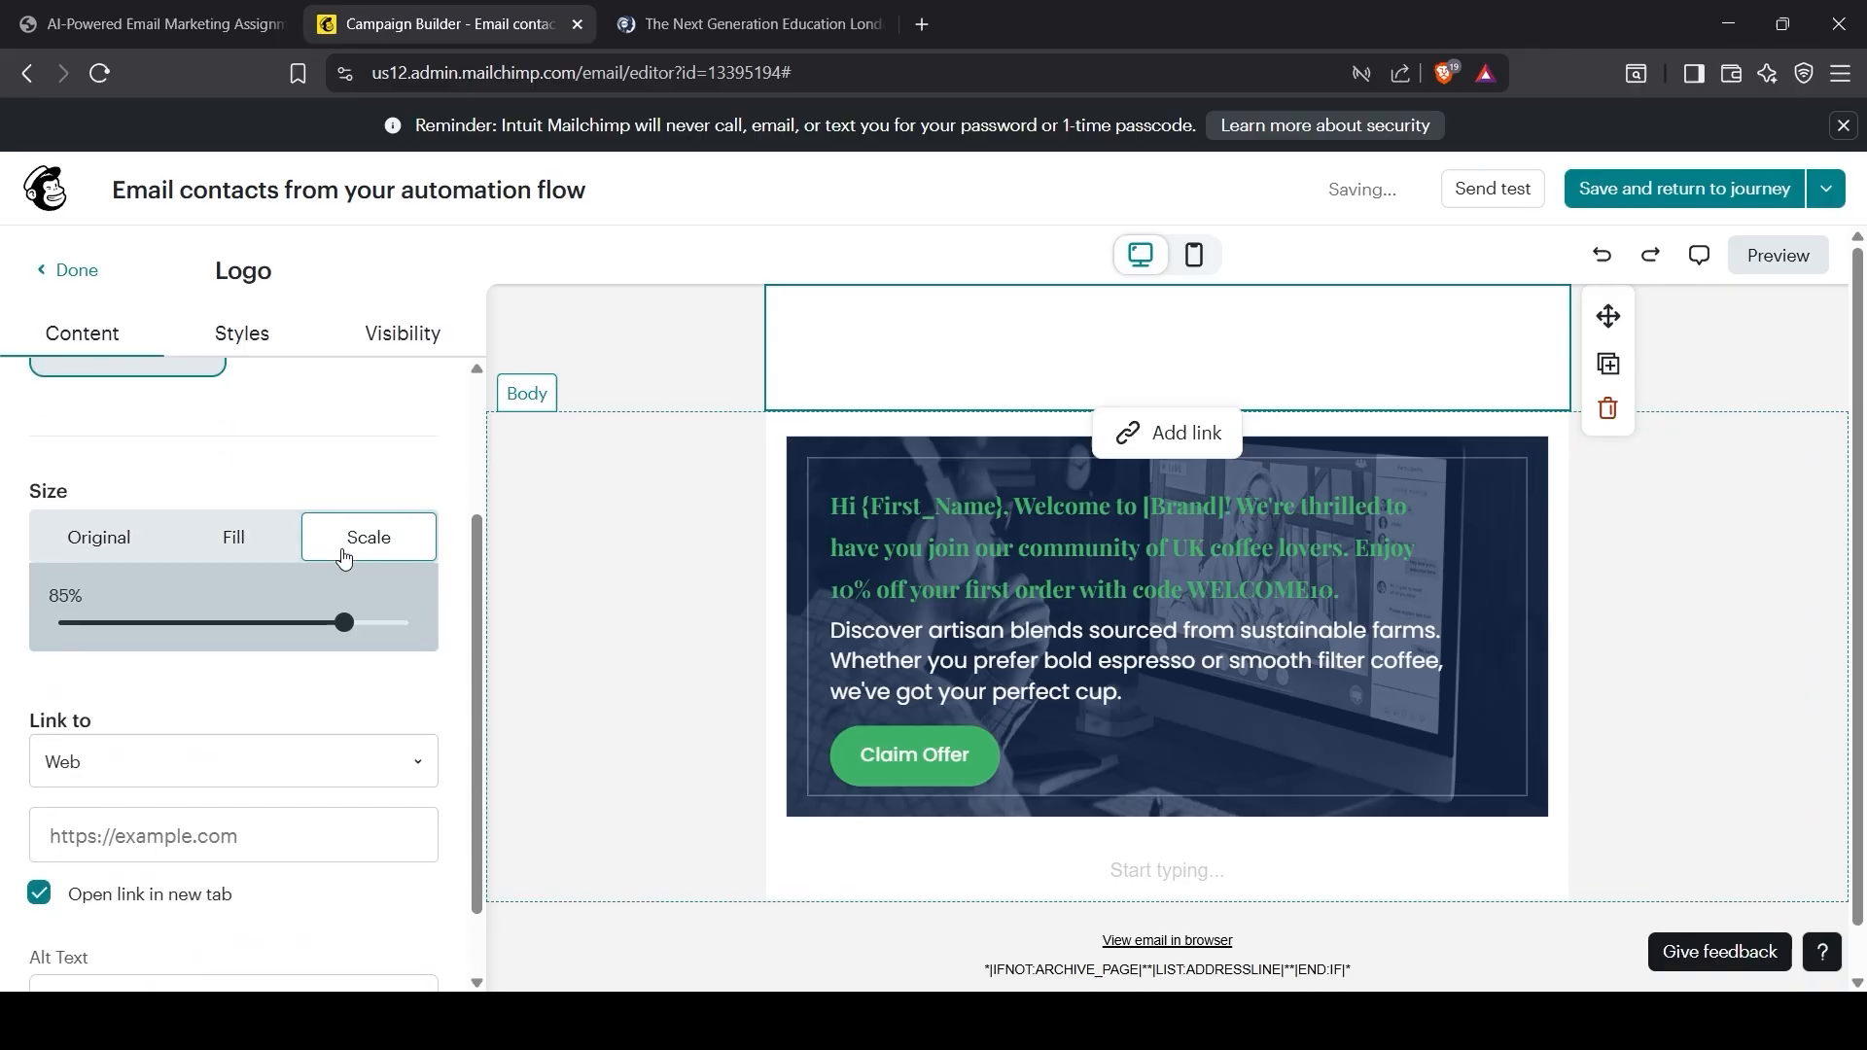
{"action": "left_click", "coordinate": [104, 539]}
{"action": "scroll", "coordinate": [219, 622], "scroll_direction": "up", "scroll_amount": 2}
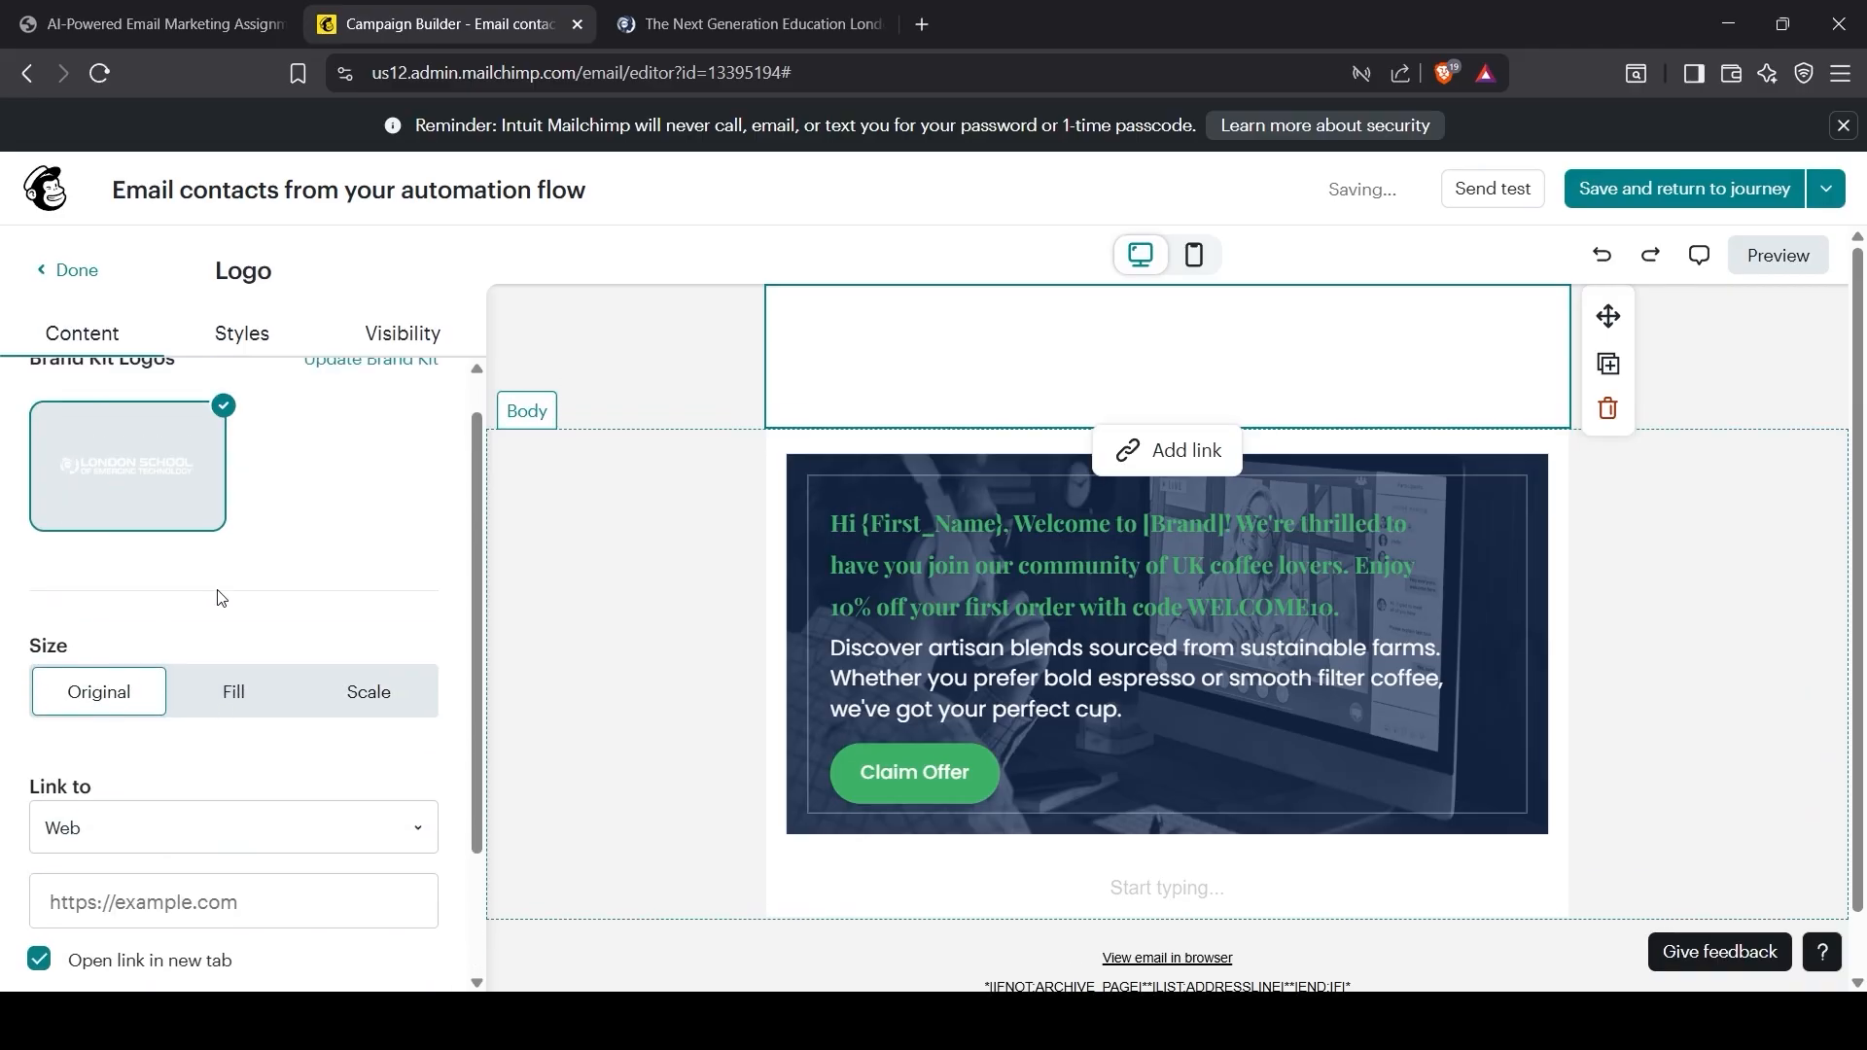
Step: Give the logo block the brand navy background colour
{"action": "left_click", "coordinate": [258, 341]}
{"action": "scroll", "coordinate": [248, 610], "scroll_direction": "down", "scroll_amount": 2}
{"action": "scroll", "coordinate": [248, 610], "scroll_direction": "up", "scroll_amount": 1}
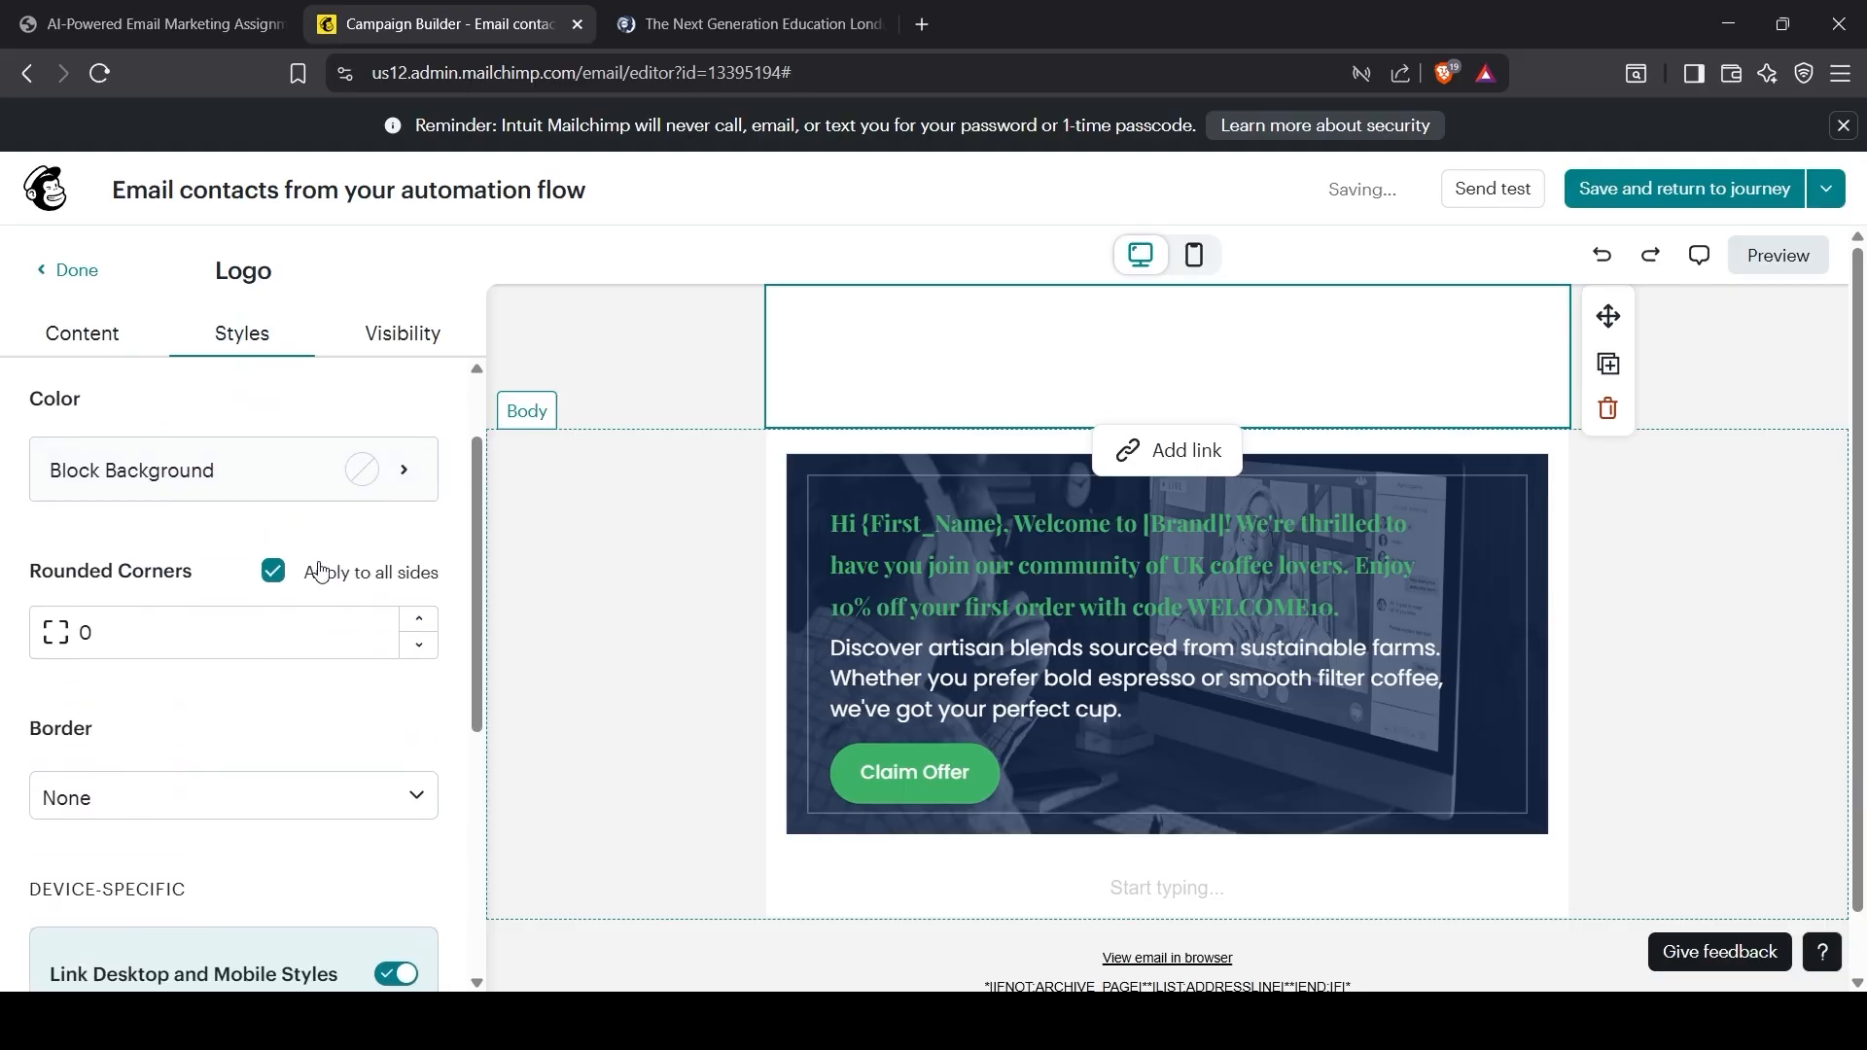
{"action": "left_click", "coordinate": [405, 475]}
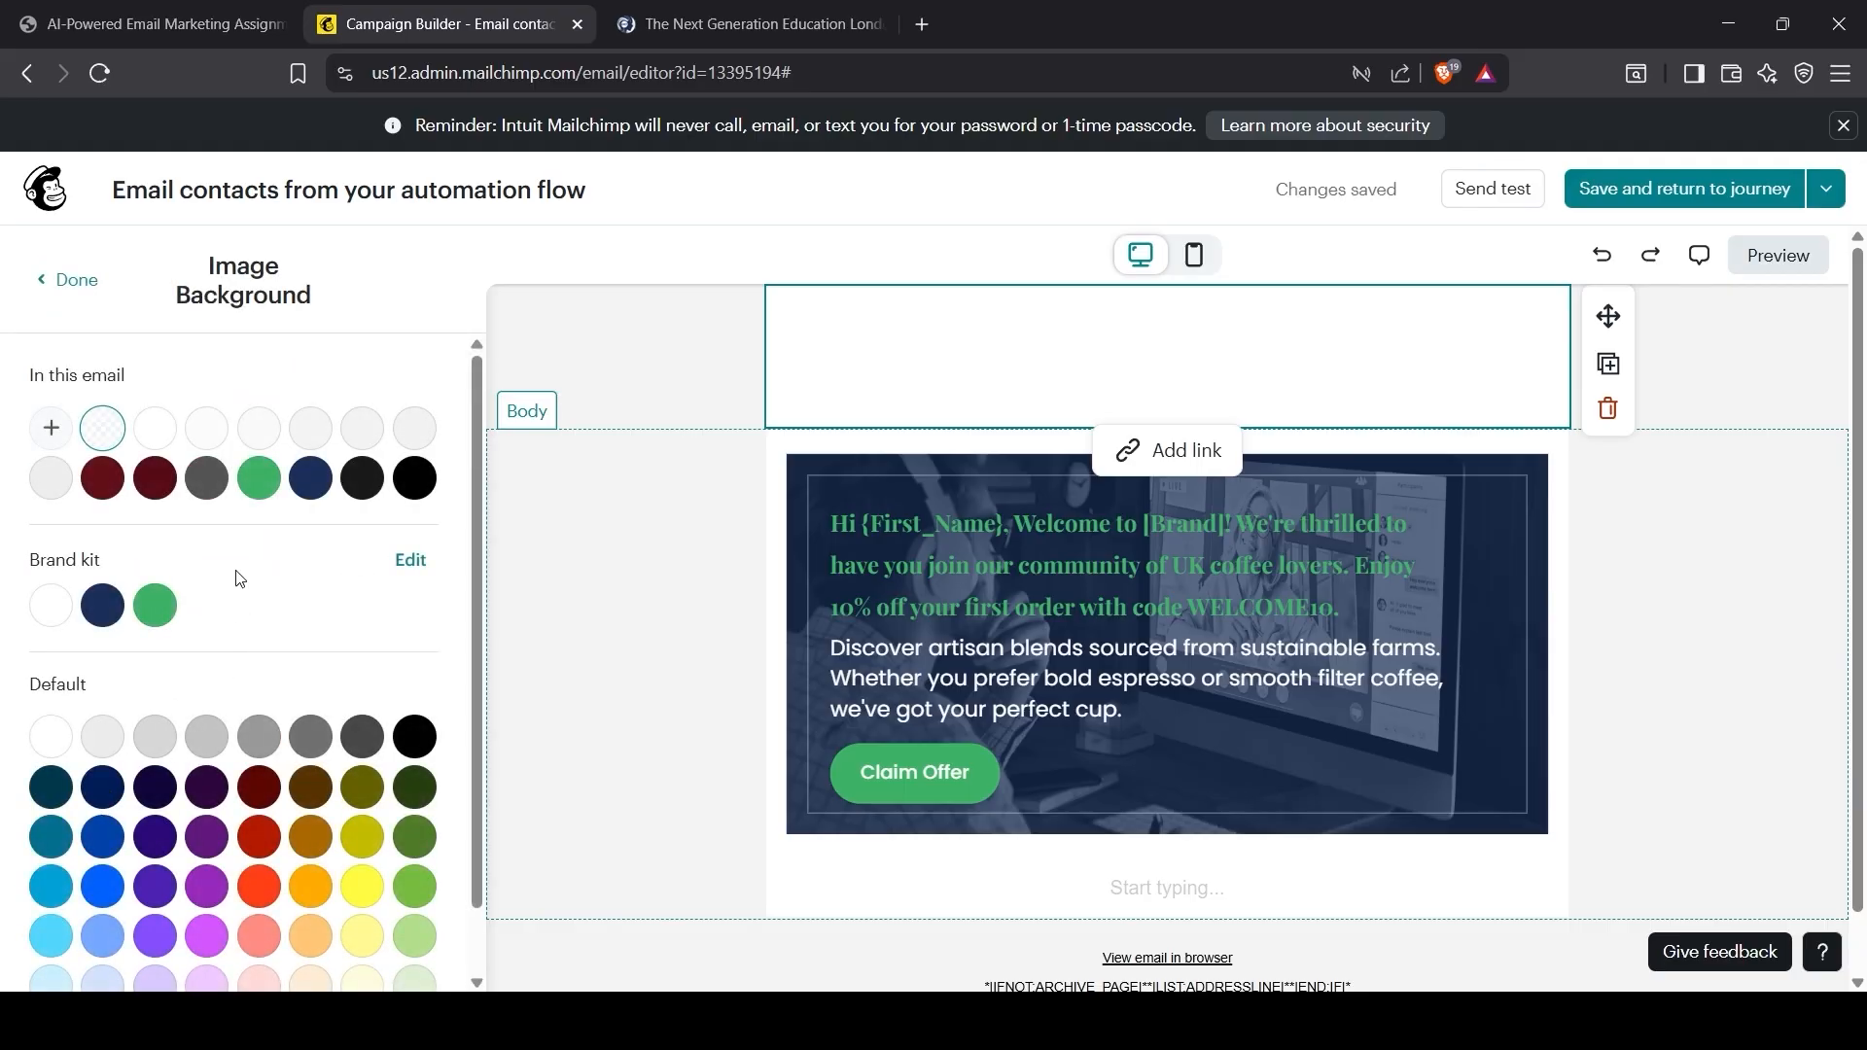
{"action": "left_click", "coordinate": [103, 606]}
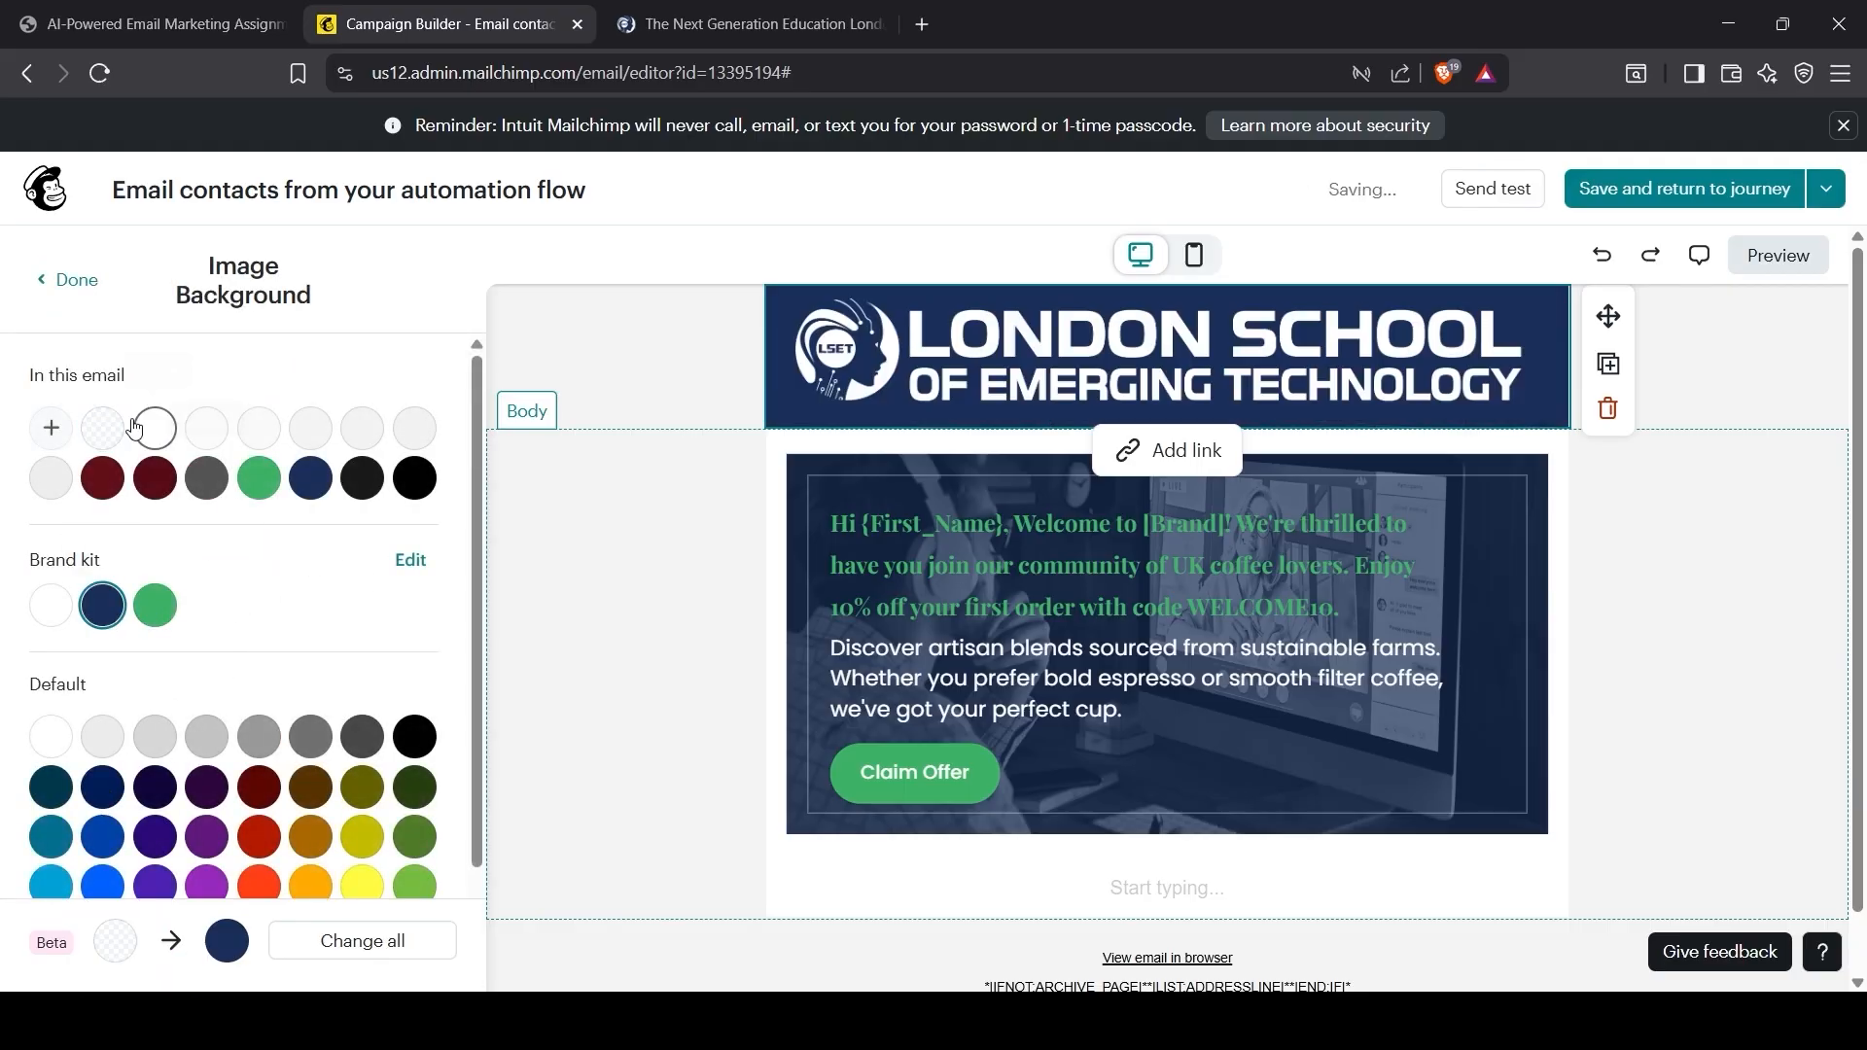
{"action": "left_click", "coordinate": [77, 280]}
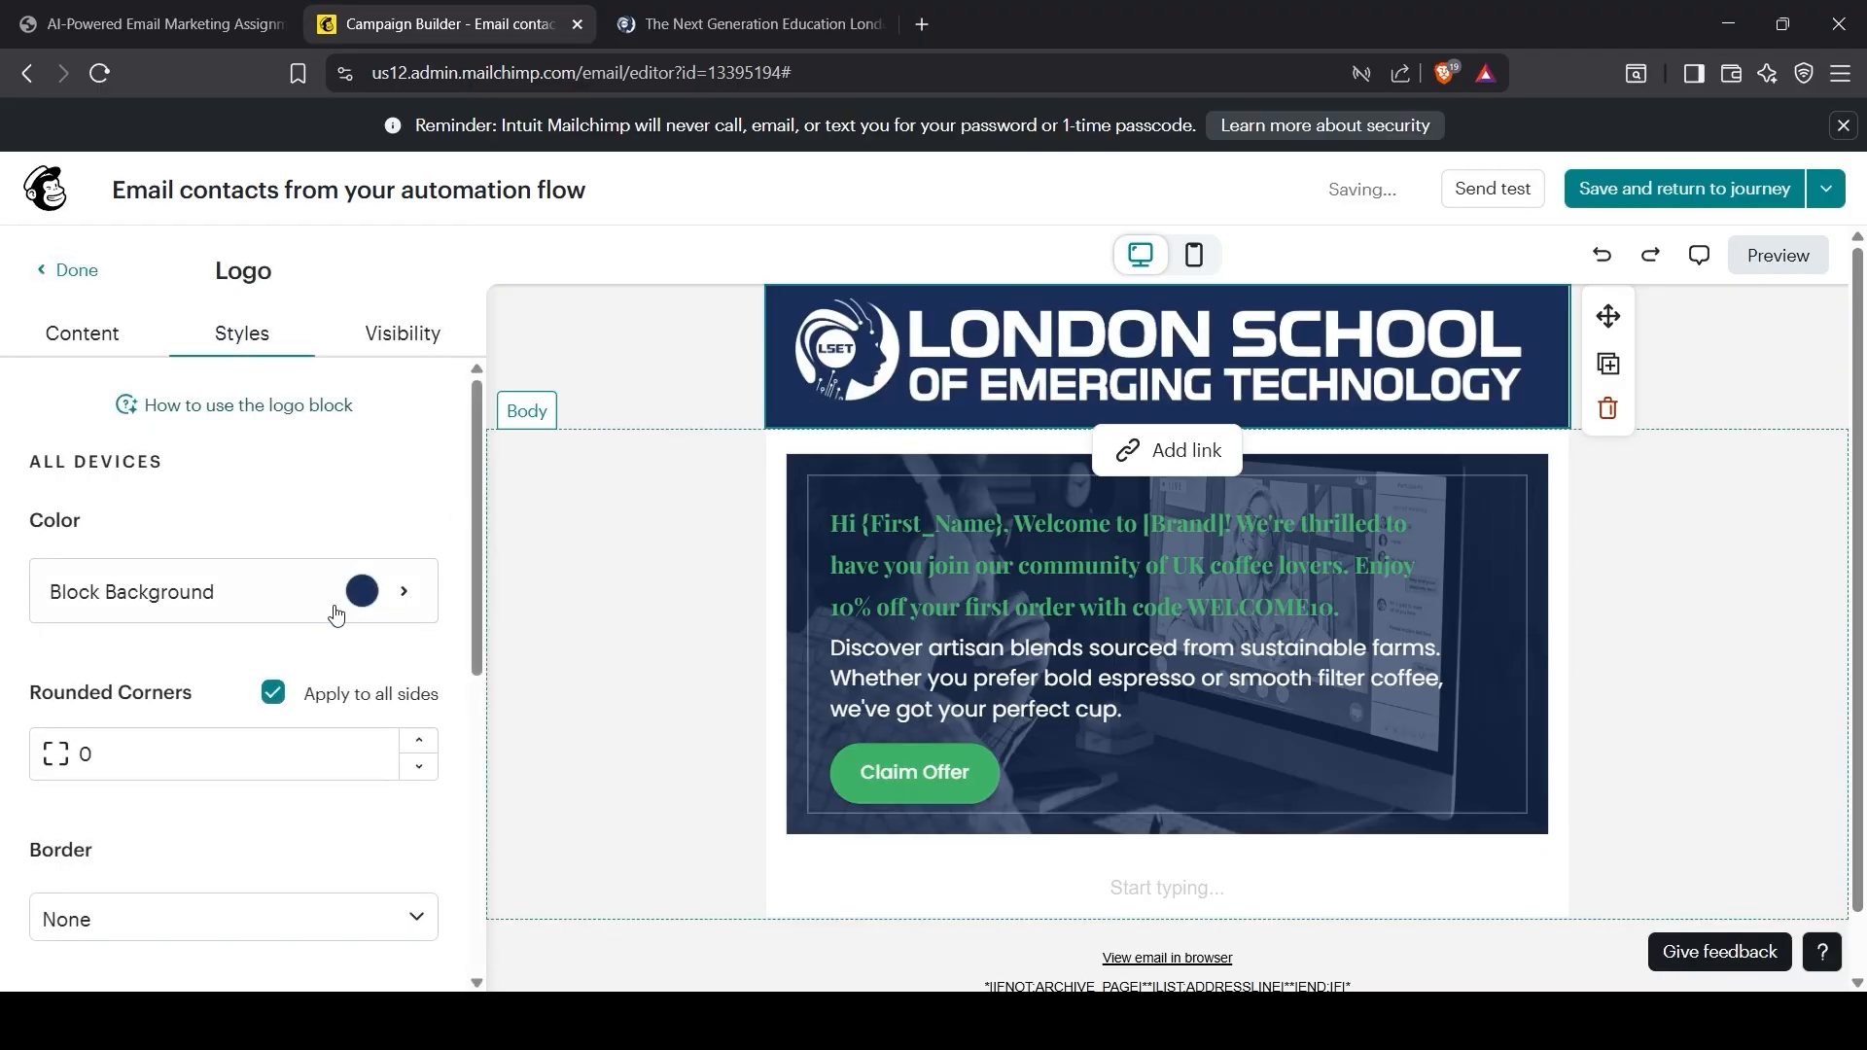
Step: Review the logo's content settings and who will see it
{"action": "scroll", "coordinate": [245, 729], "scroll_direction": "down", "scroll_amount": 3}
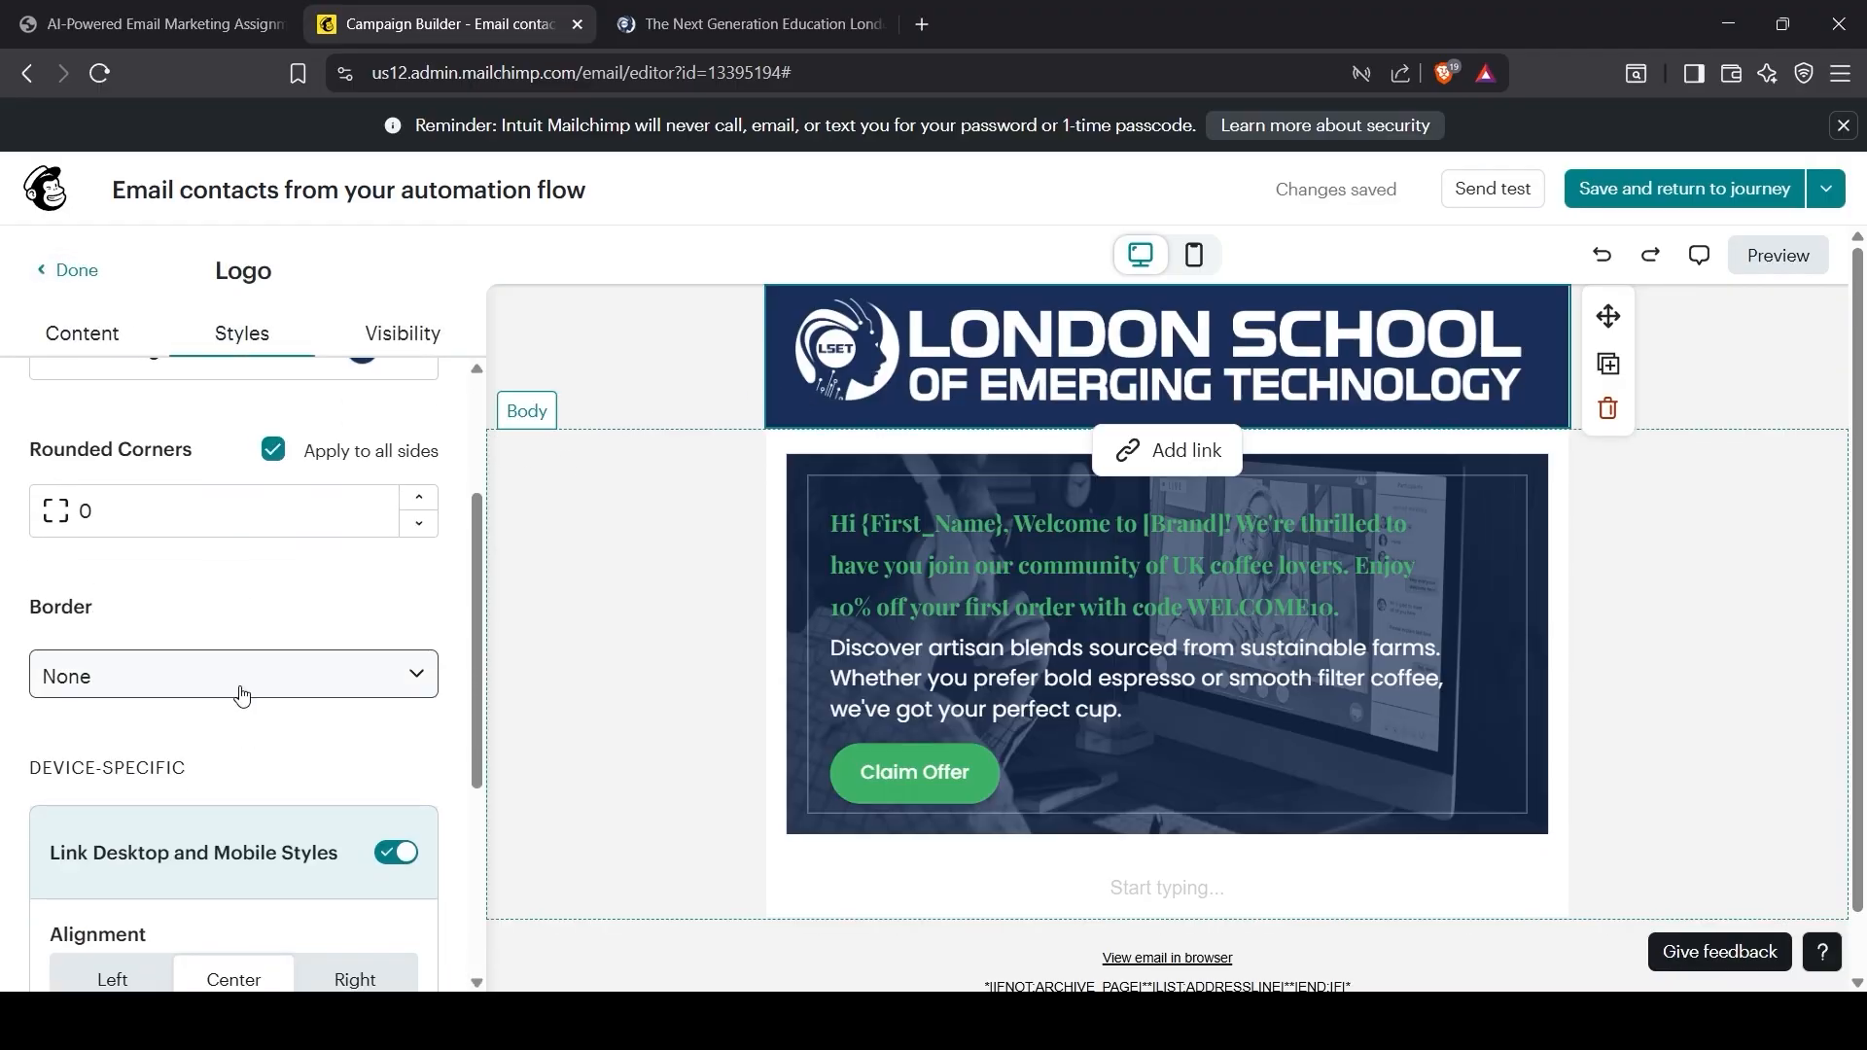
{"action": "scroll", "coordinate": [242, 705], "scroll_direction": "down", "scroll_amount": 4}
{"action": "scroll", "coordinate": [240, 662], "scroll_direction": "up", "scroll_amount": 7}
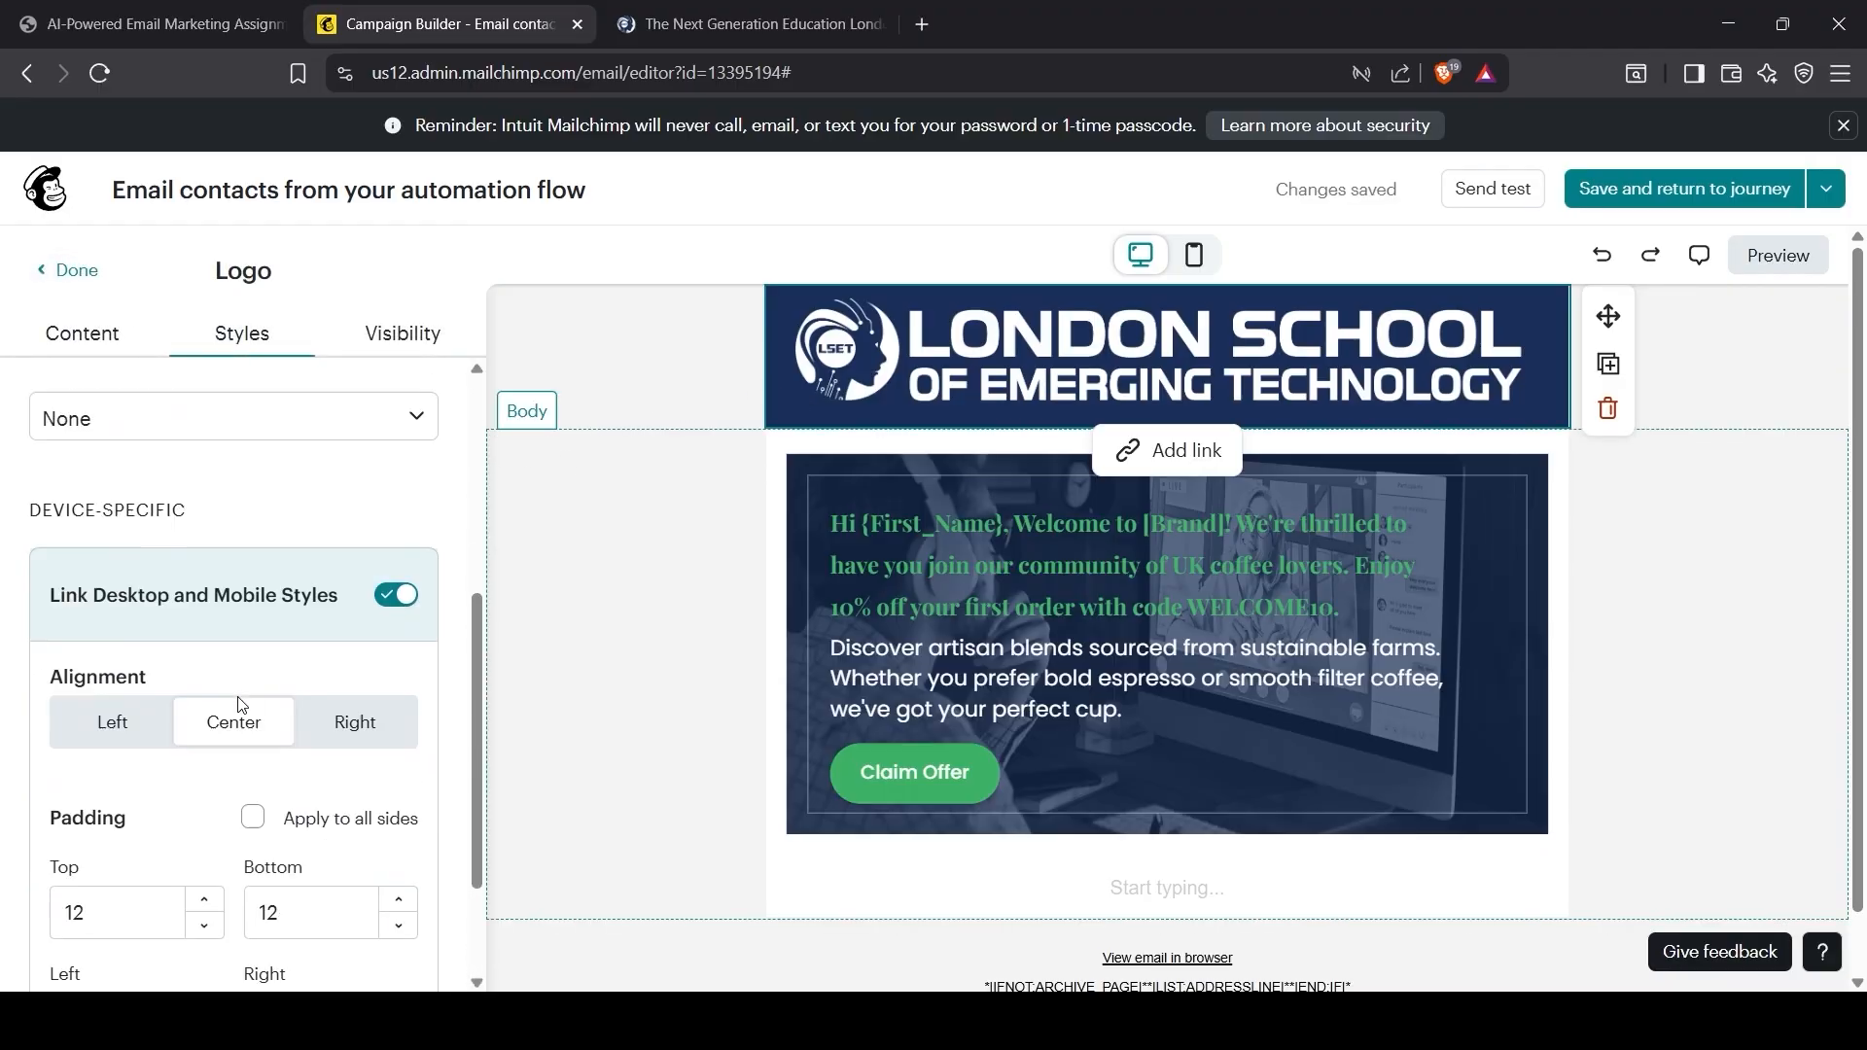
{"action": "left_click", "coordinate": [97, 335]}
{"action": "scroll", "coordinate": [180, 765], "scroll_direction": "down", "scroll_amount": 3}
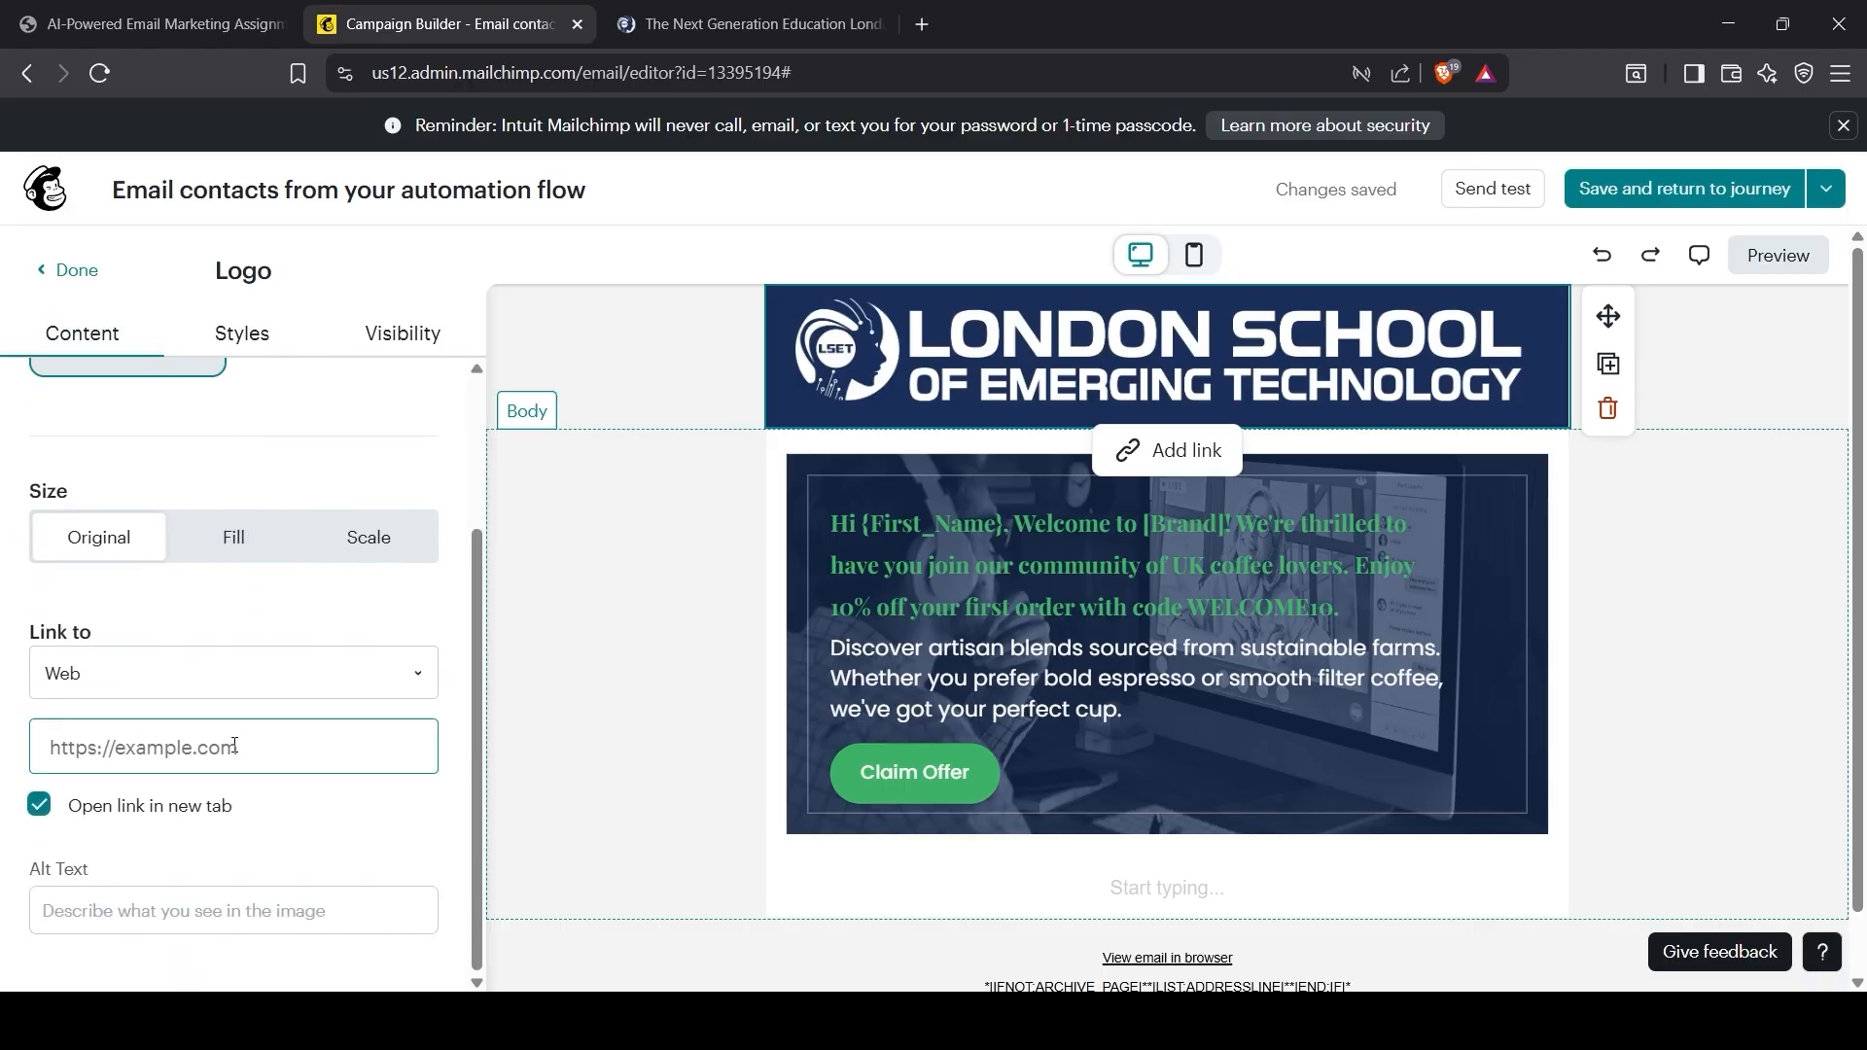
{"action": "scroll", "coordinate": [234, 680], "scroll_direction": "up", "scroll_amount": 3}
{"action": "left_click", "coordinate": [388, 354]}
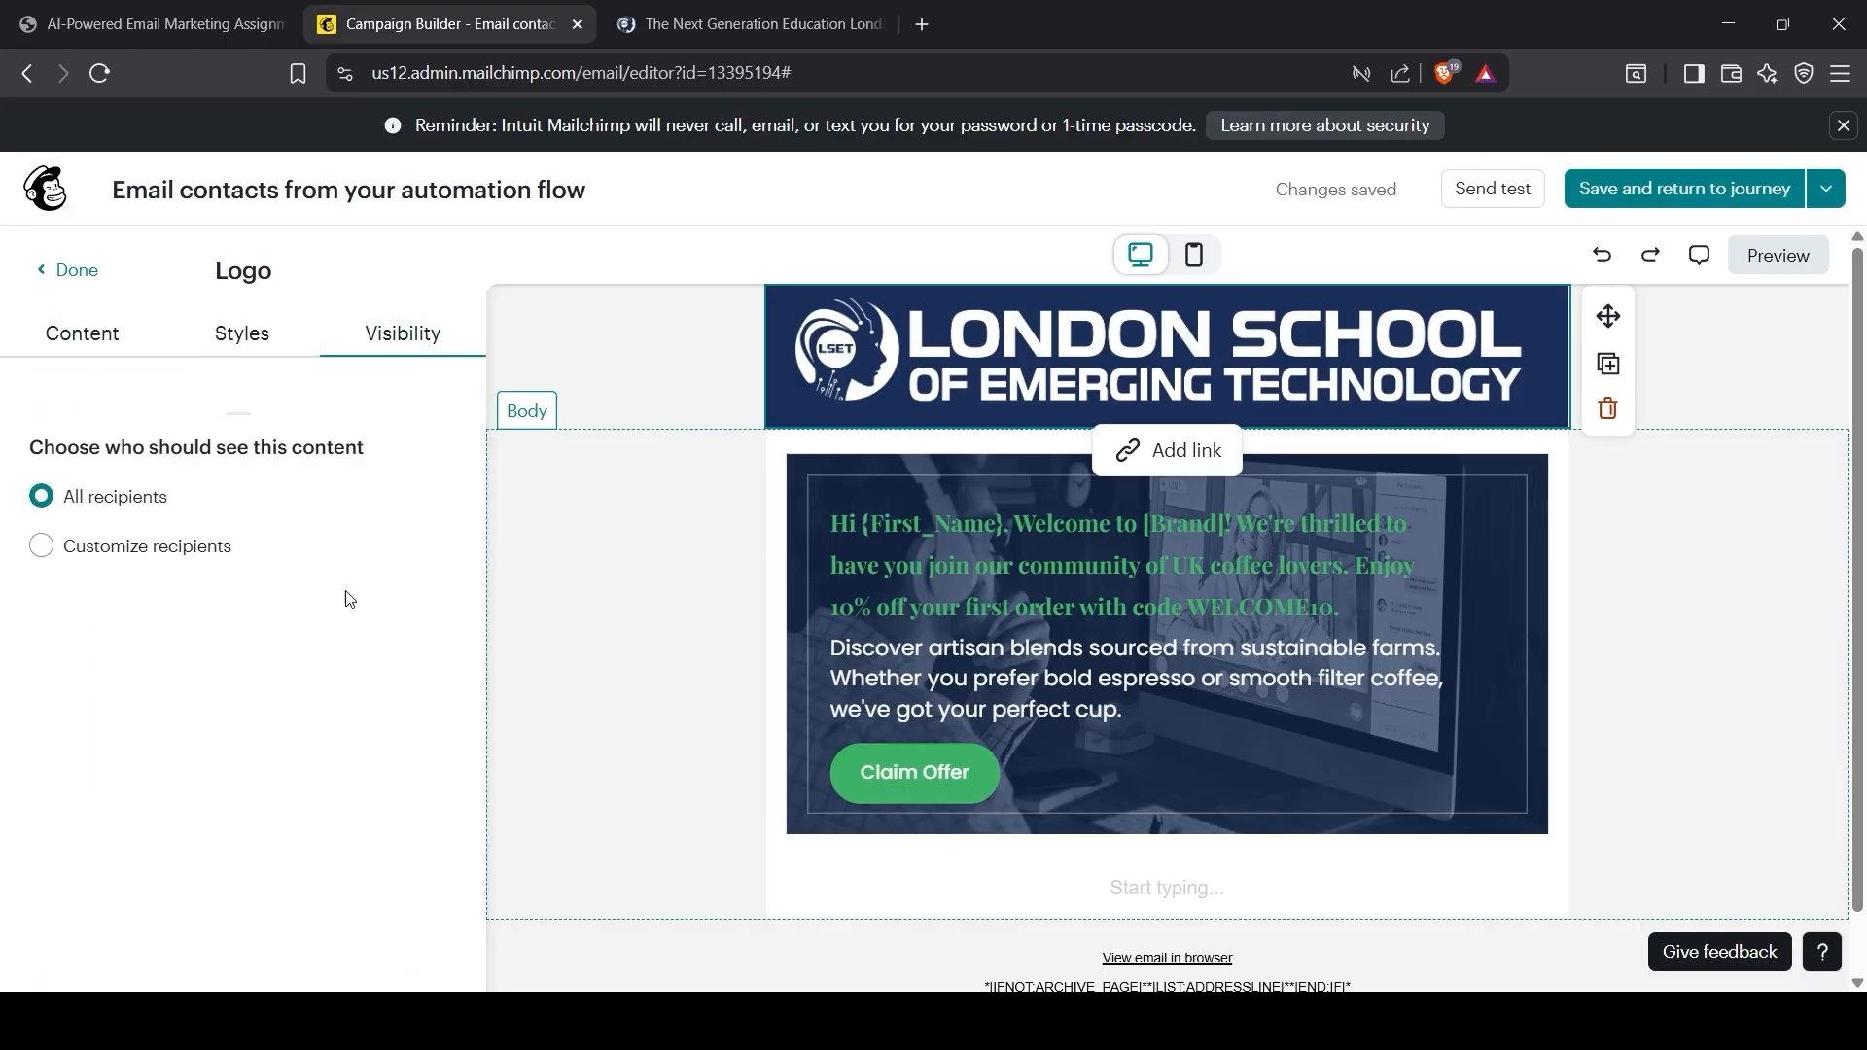
{"action": "left_click", "coordinate": [239, 336]}
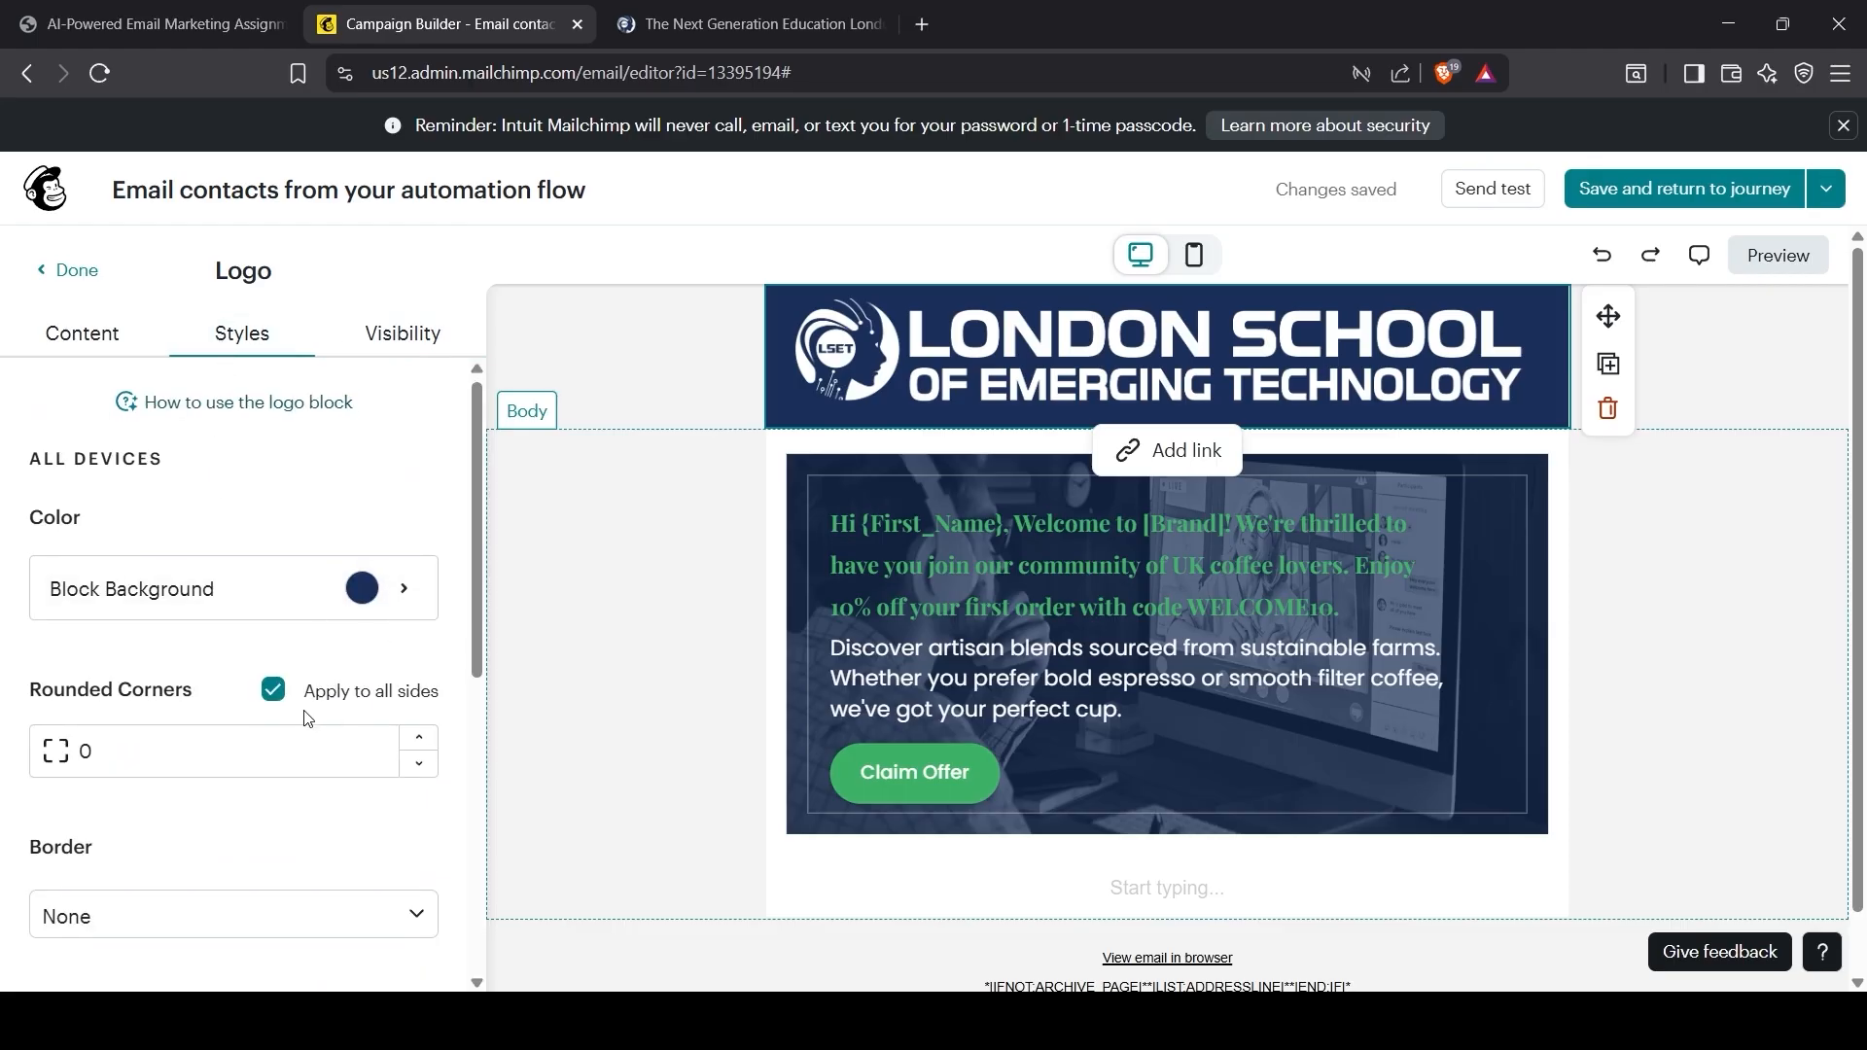
Step: Set the logo's left padding to 35
{"action": "scroll", "coordinate": [304, 712], "scroll_direction": "down", "scroll_amount": 6}
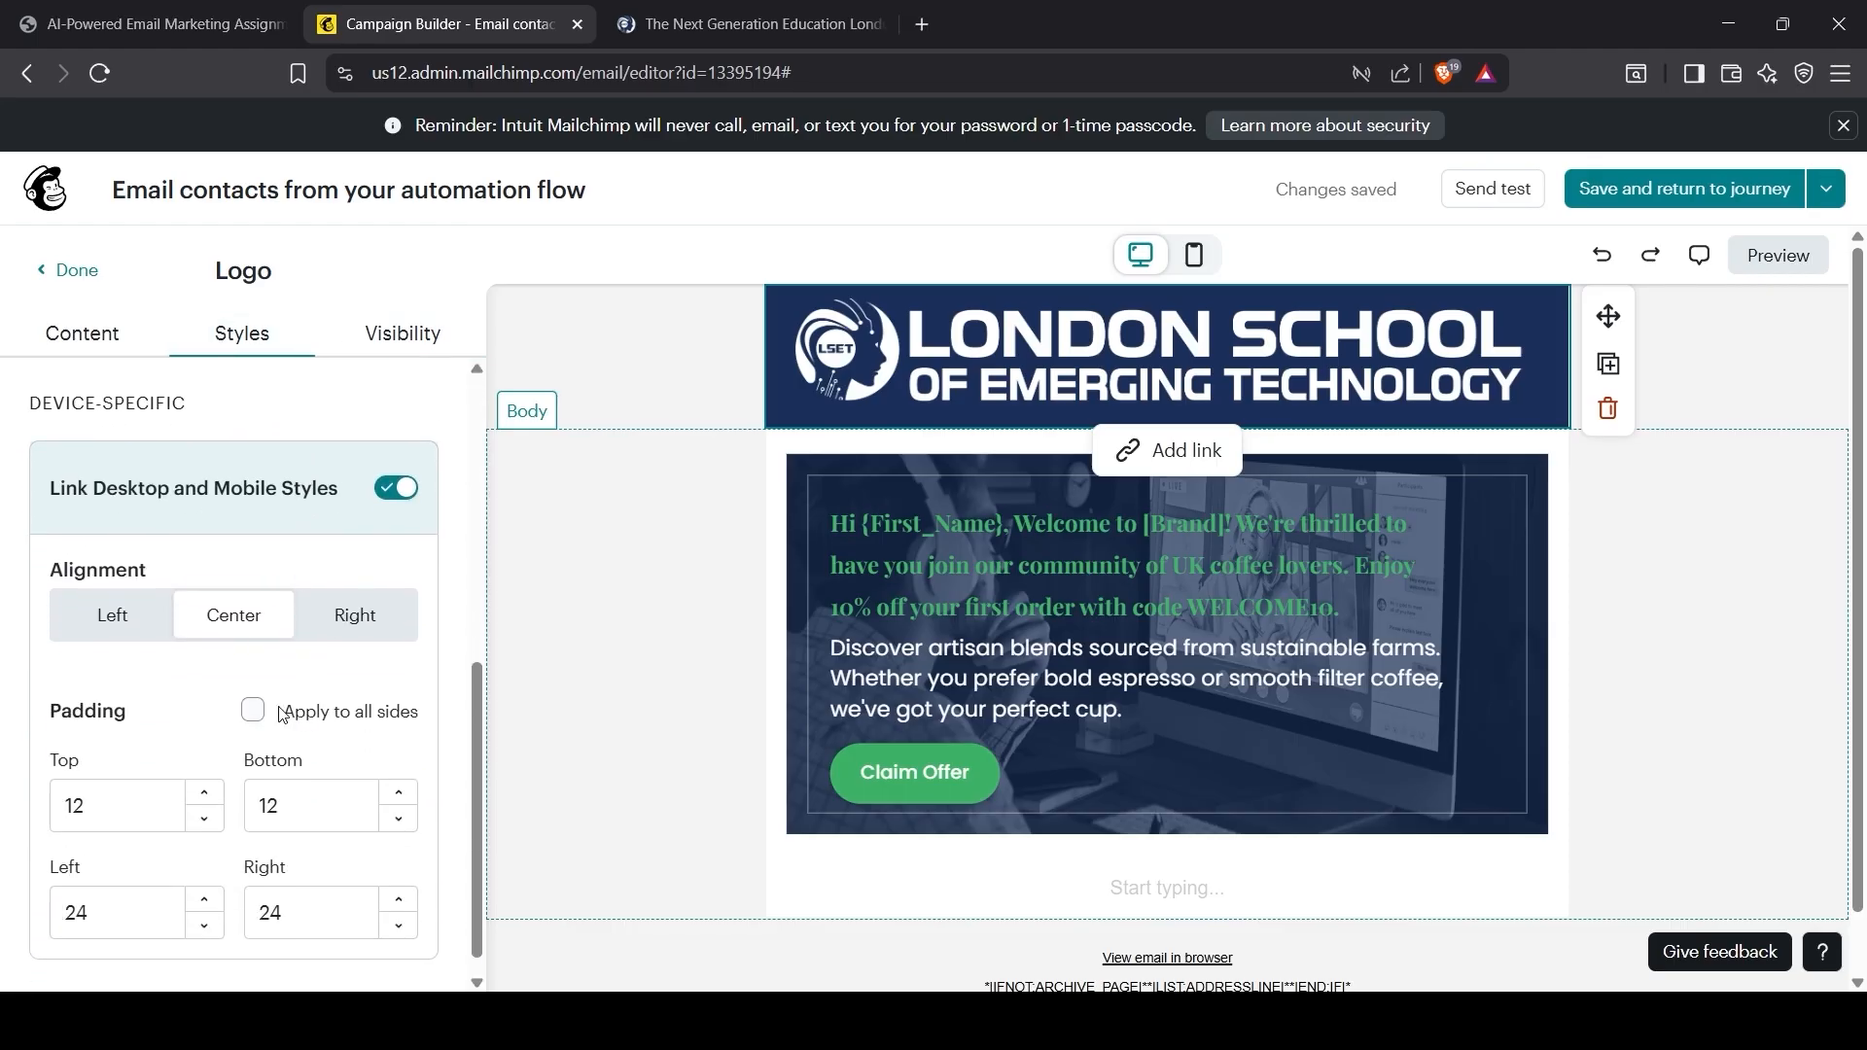
{"action": "scroll", "coordinate": [251, 724], "scroll_direction": "down", "scroll_amount": 1}
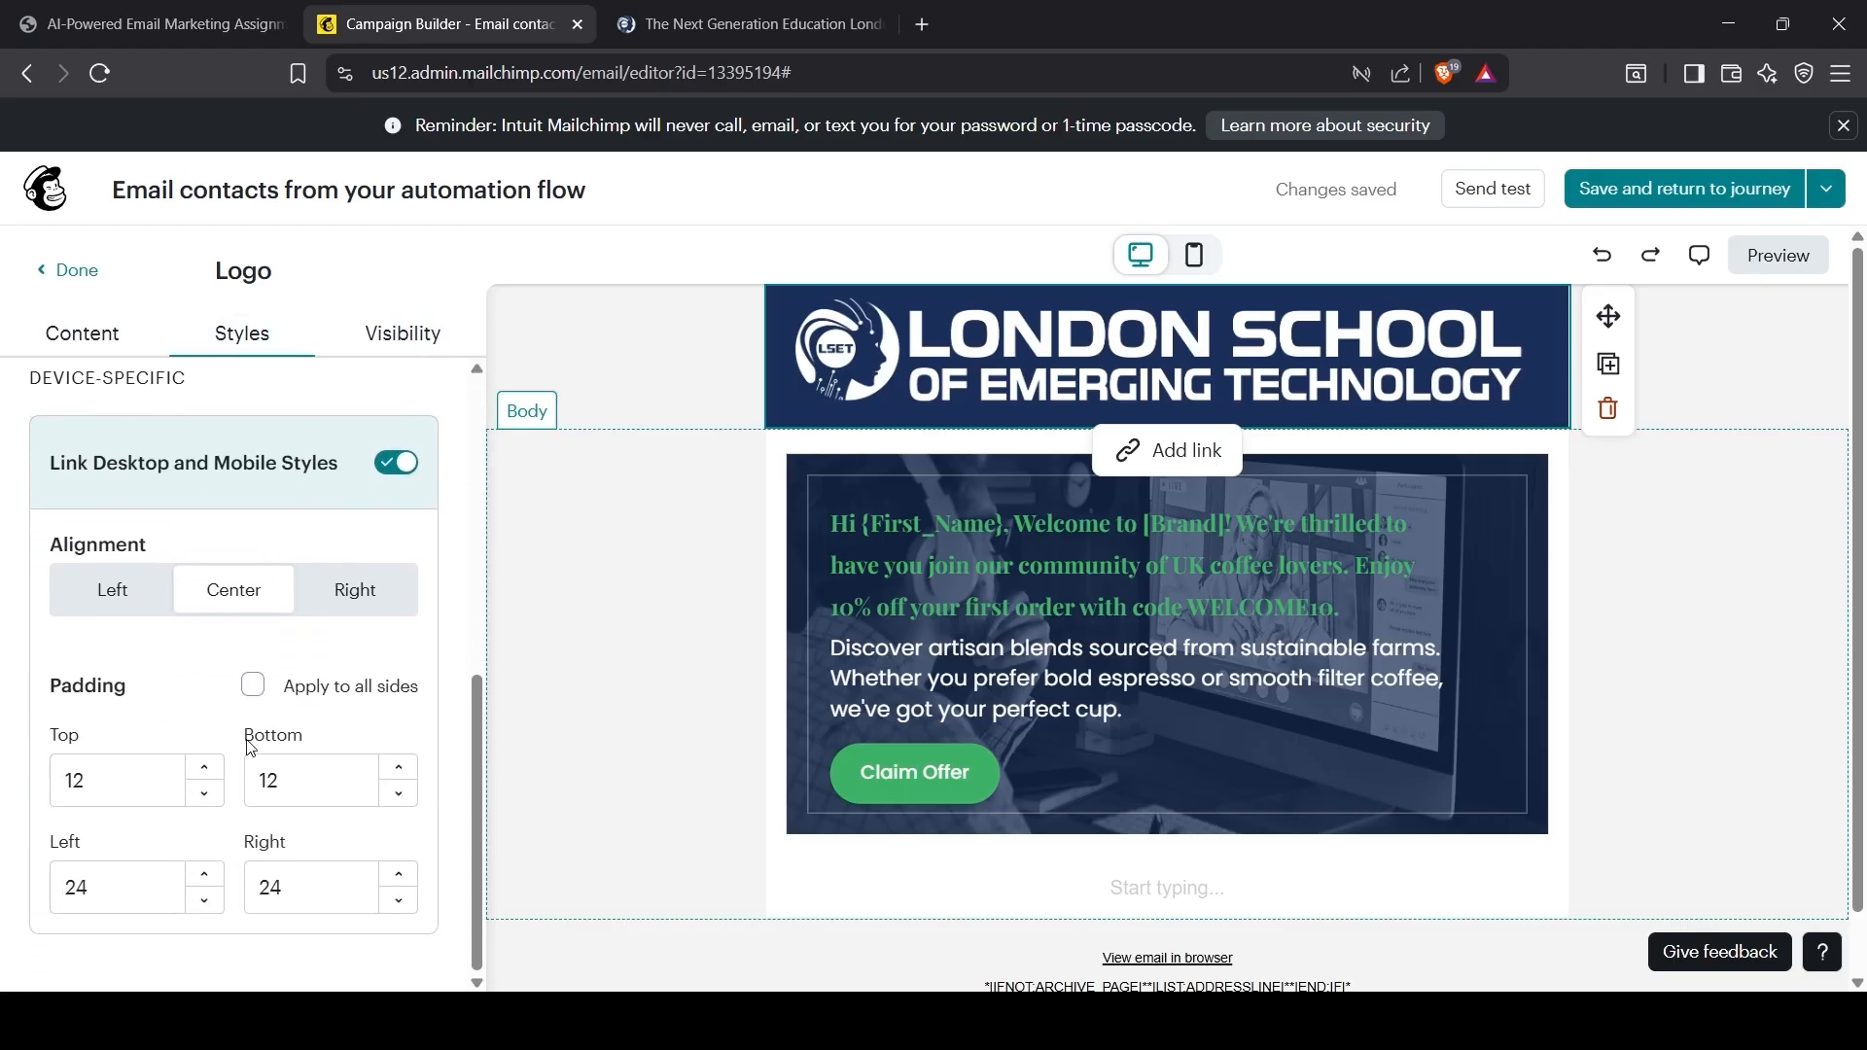
{"action": "left_click", "coordinate": [203, 875]}
{"action": "left_click", "coordinate": [203, 875]}
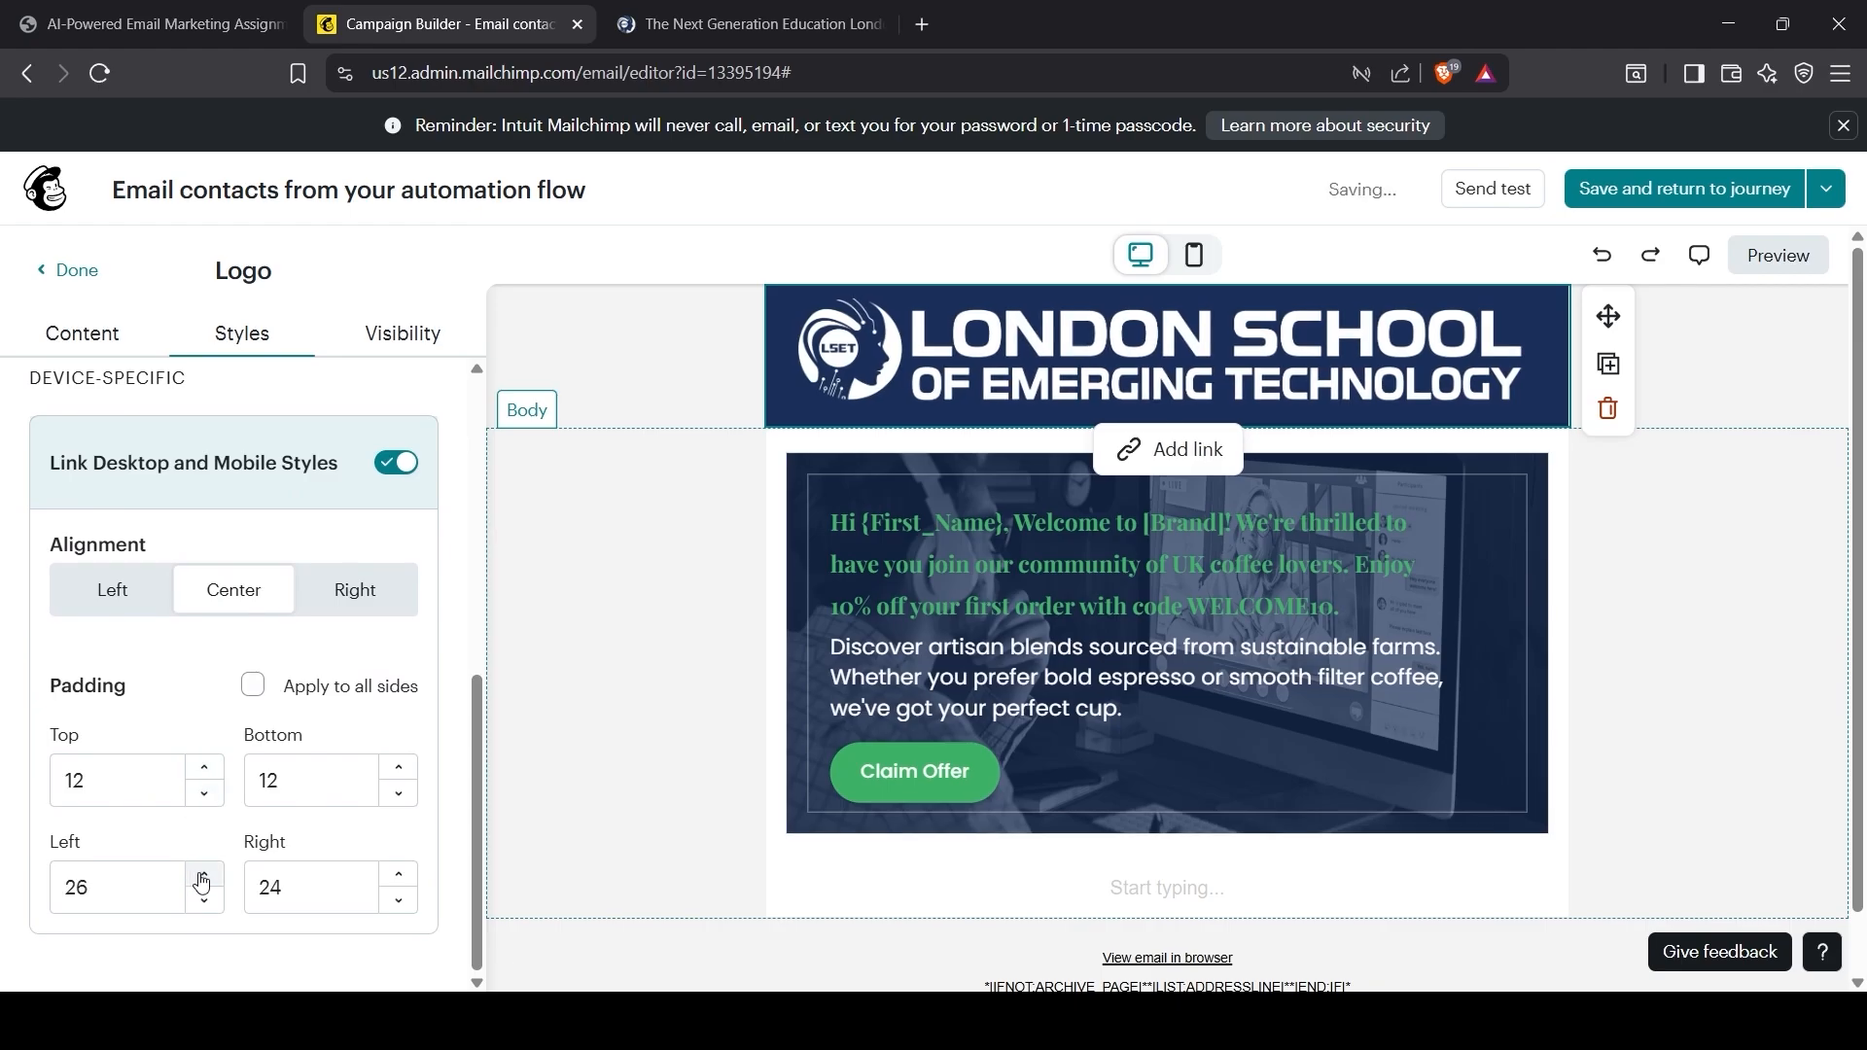
{"action": "left_click", "coordinate": [203, 875]}
{"action": "left_click", "coordinate": [204, 900]}
{"action": "left_click", "coordinate": [204, 899]}
{"action": "left_click", "coordinate": [206, 898]}
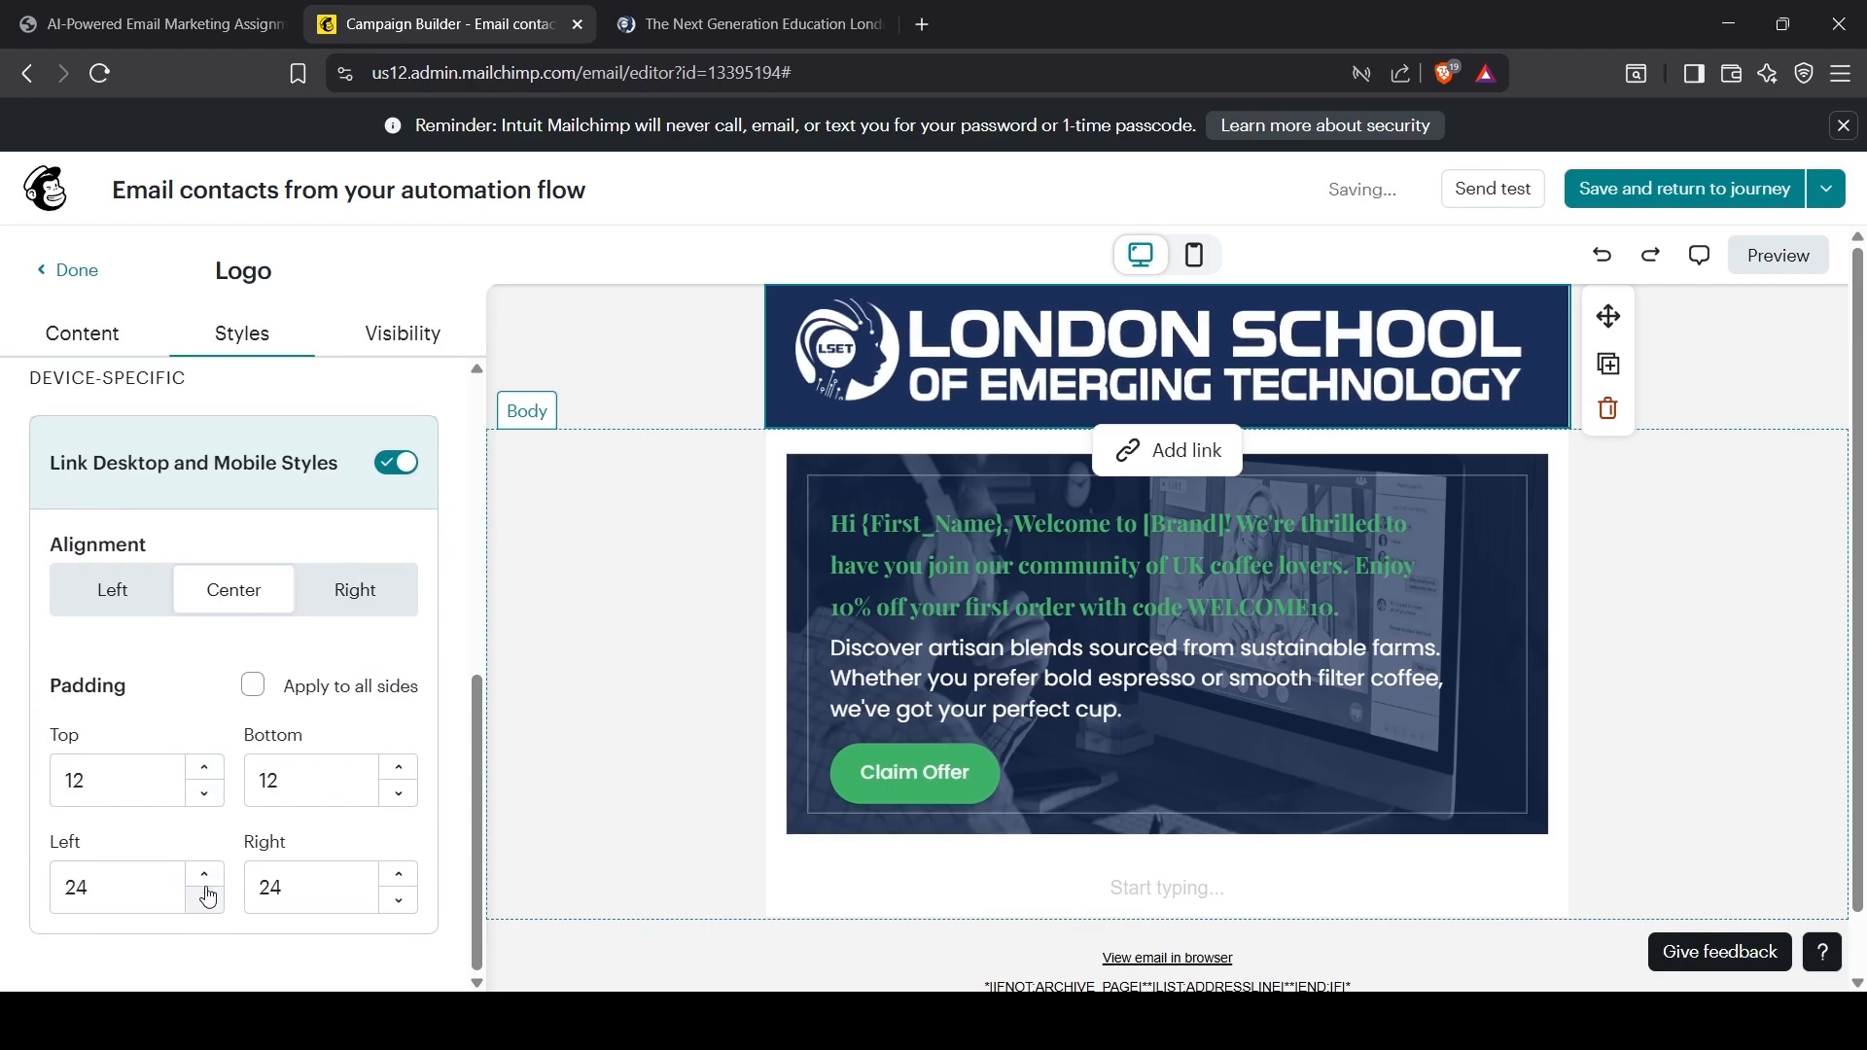
{"action": "left_click", "coordinate": [205, 891]}
{"action": "left_click", "coordinate": [204, 891]}
{"action": "left_click", "coordinate": [205, 881]}
{"action": "left_click", "coordinate": [206, 881]}
{"action": "left_click", "coordinate": [206, 881]}
{"action": "left_click", "coordinate": [206, 881]}
{"action": "double_click", "coordinate": [207, 882]}
{"action": "left_click", "coordinate": [207, 882]}
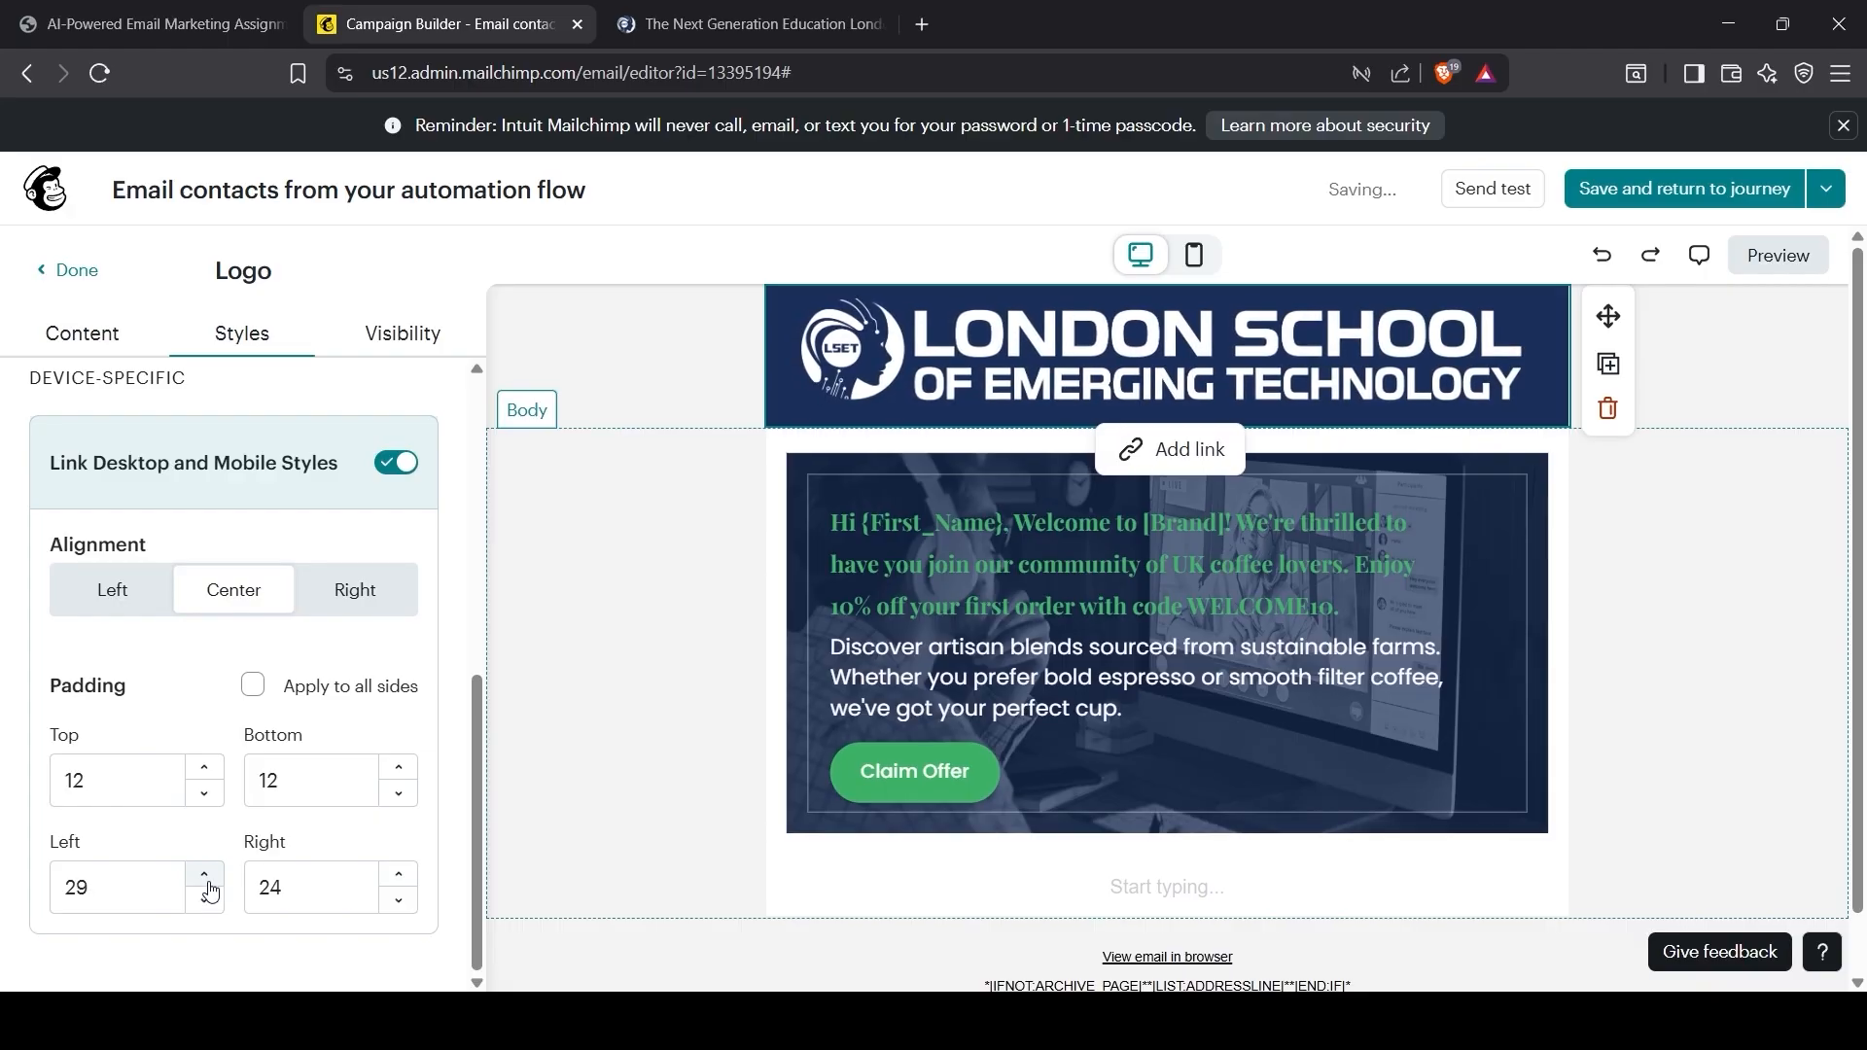
{"action": "double_click", "coordinate": [207, 883]}
{"action": "left_click", "coordinate": [208, 883]}
{"action": "left_click", "coordinate": [207, 883]}
{"action": "double_click", "coordinate": [207, 883]}
{"action": "left_click", "coordinate": [208, 883]}
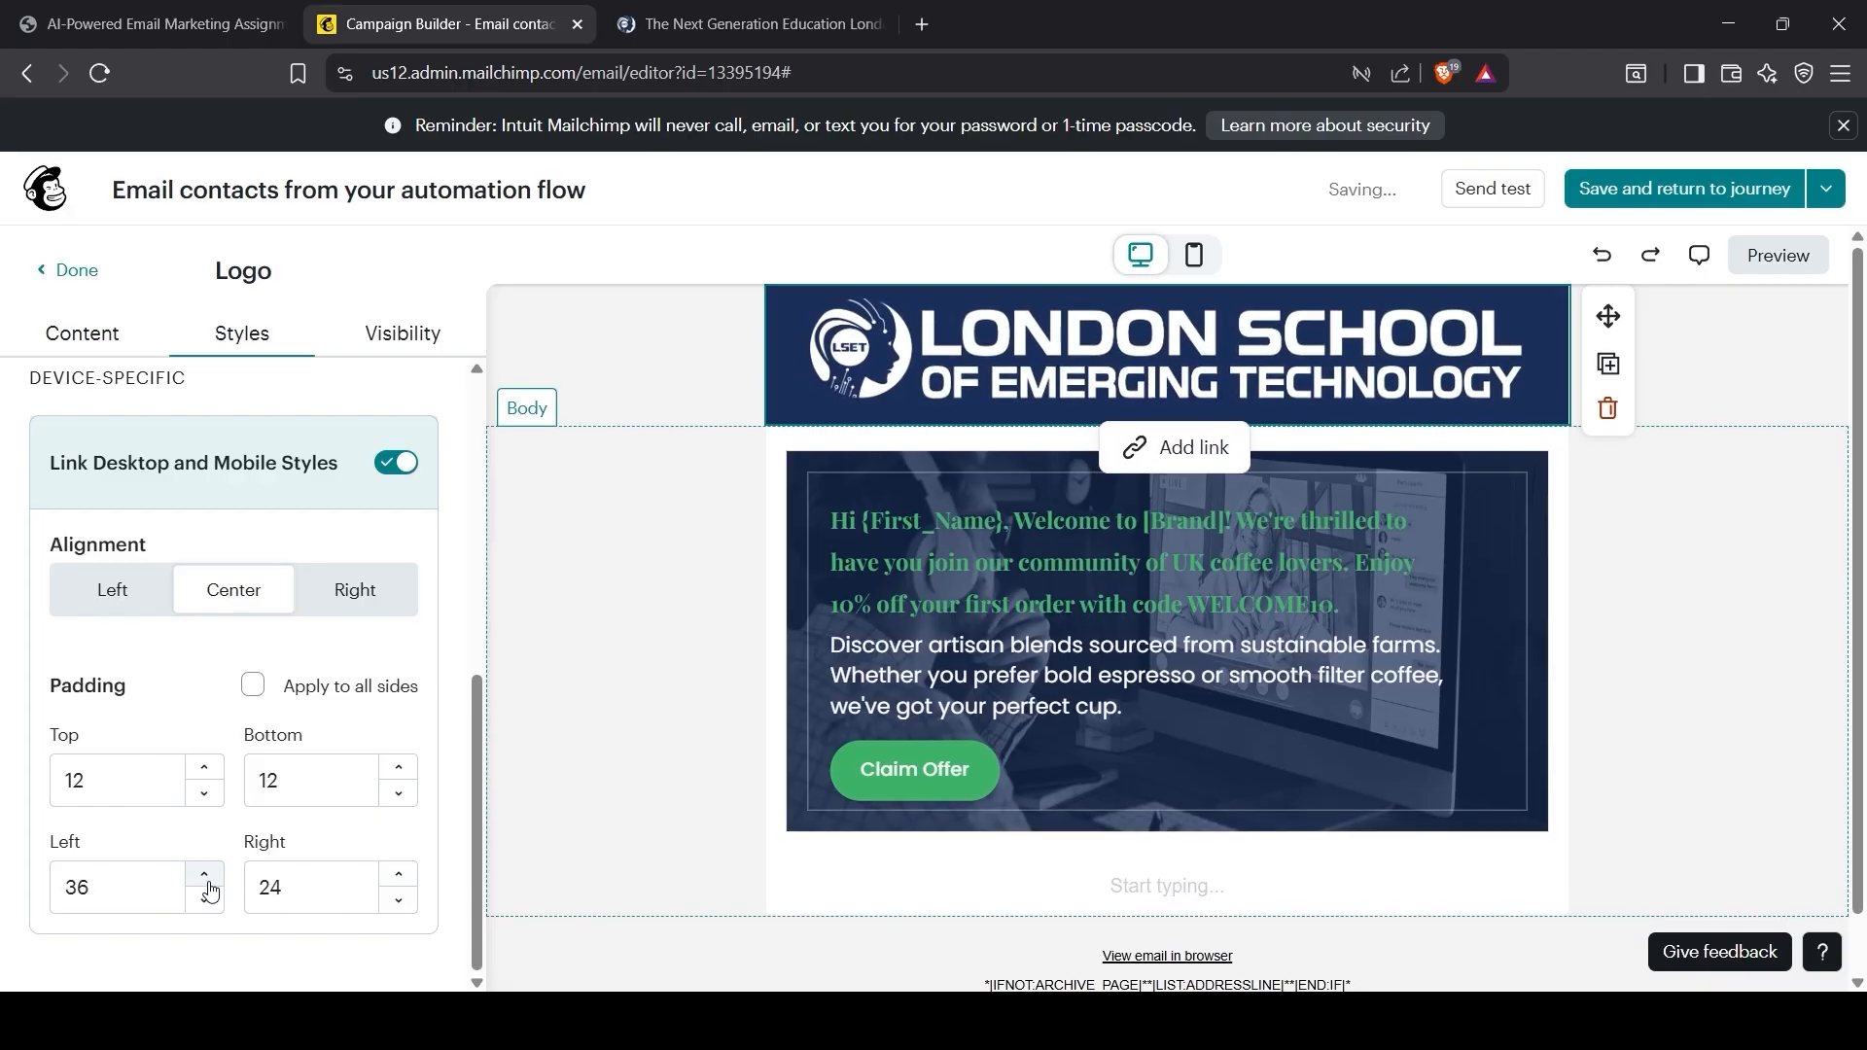
{"action": "left_click", "coordinate": [207, 897]}
Step: Raise the logo's right padding to 35 to match the left
{"action": "double_click", "coordinate": [399, 877]}
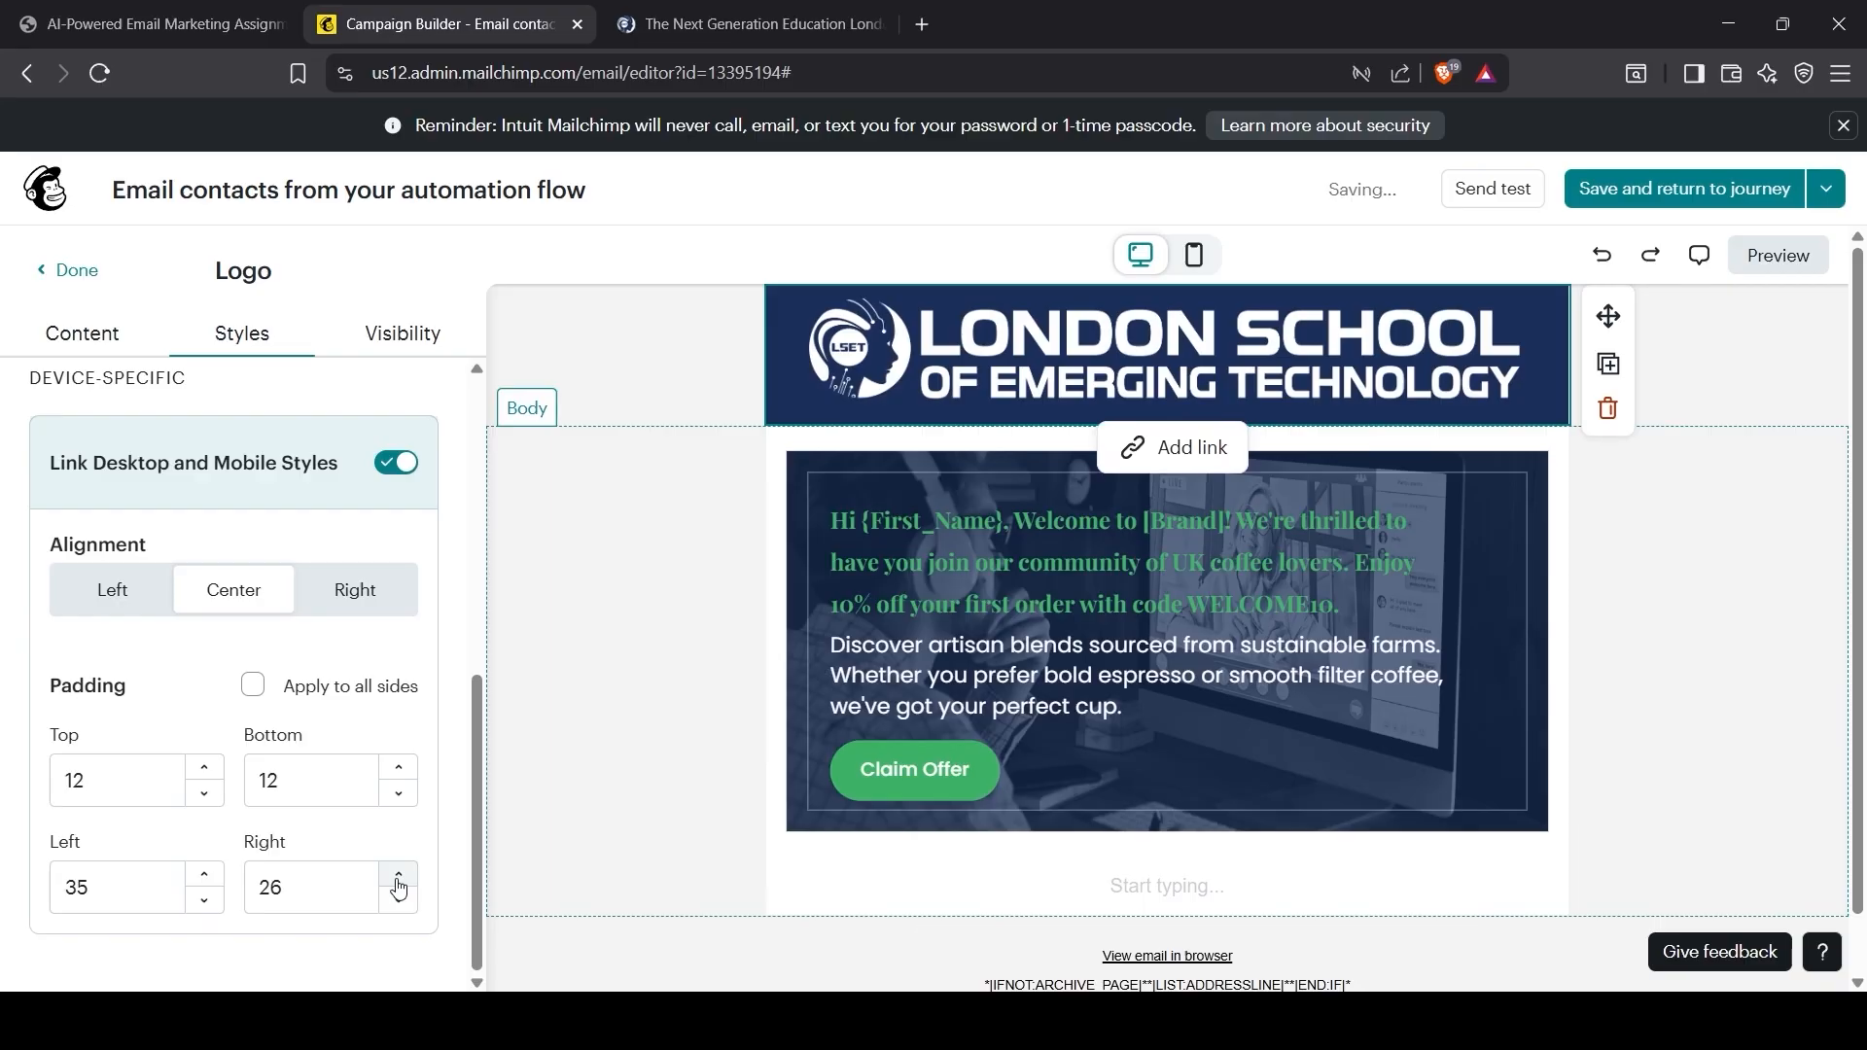
{"action": "double_click", "coordinate": [399, 877]}
{"action": "left_click", "coordinate": [399, 878]}
{"action": "double_click", "coordinate": [398, 877]}
{"action": "double_click", "coordinate": [399, 877]}
{"action": "left_click", "coordinate": [398, 877]}
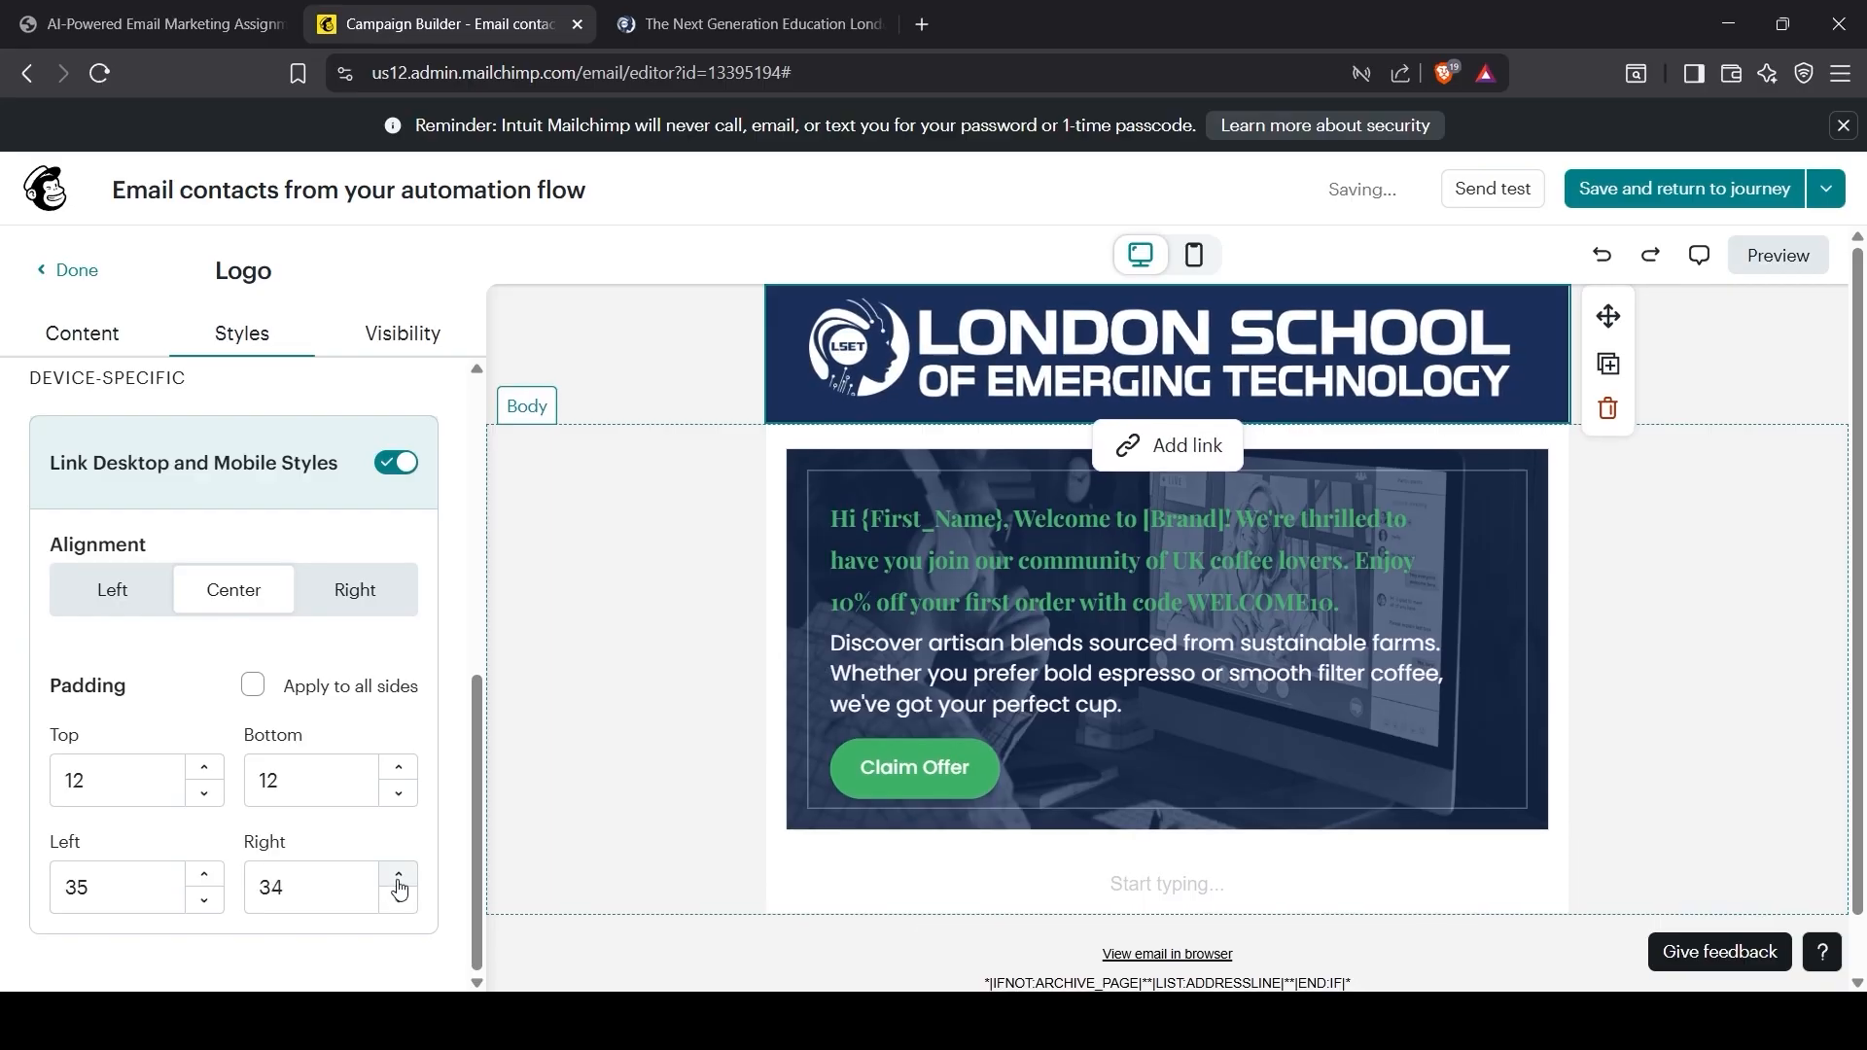
{"action": "left_click", "coordinate": [399, 877]}
{"action": "left_click", "coordinate": [367, 880]}
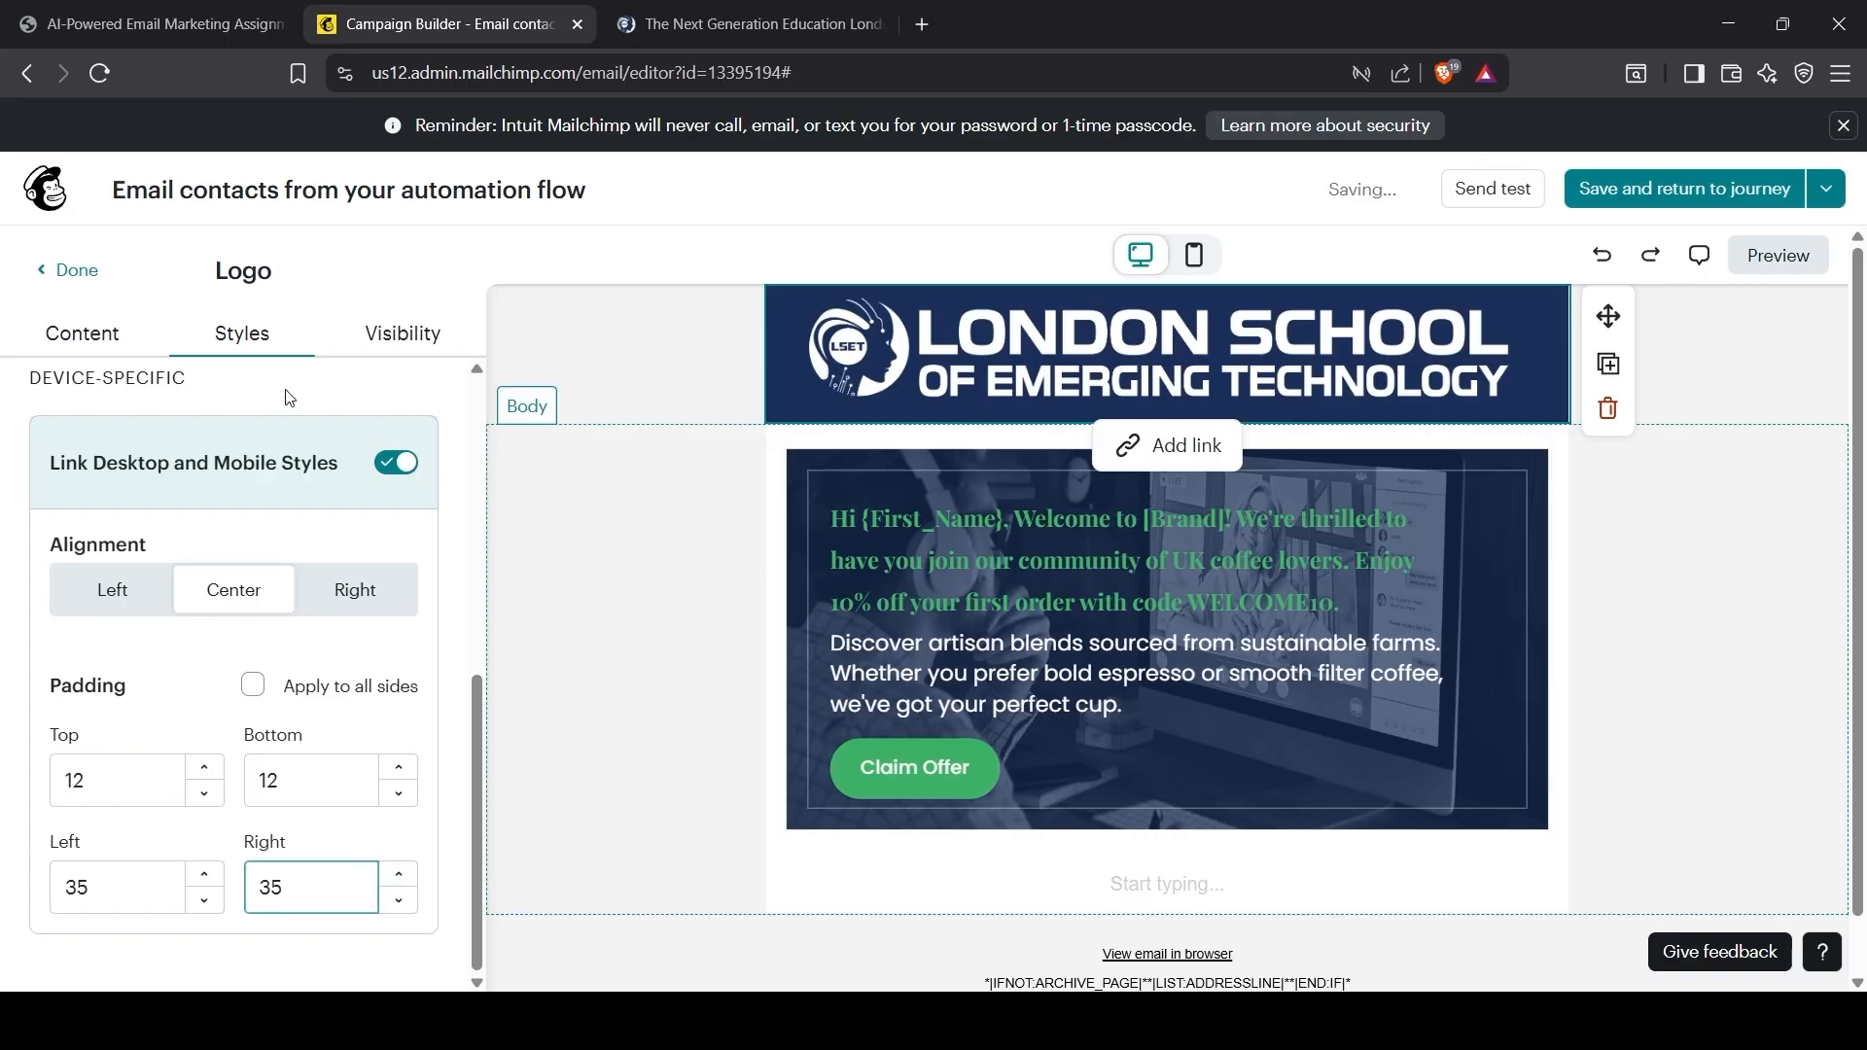
Step: Check the logo's visibility and content settings, then finish editing the logo block
{"action": "left_click", "coordinate": [398, 333]}
{"action": "left_click", "coordinate": [268, 338]}
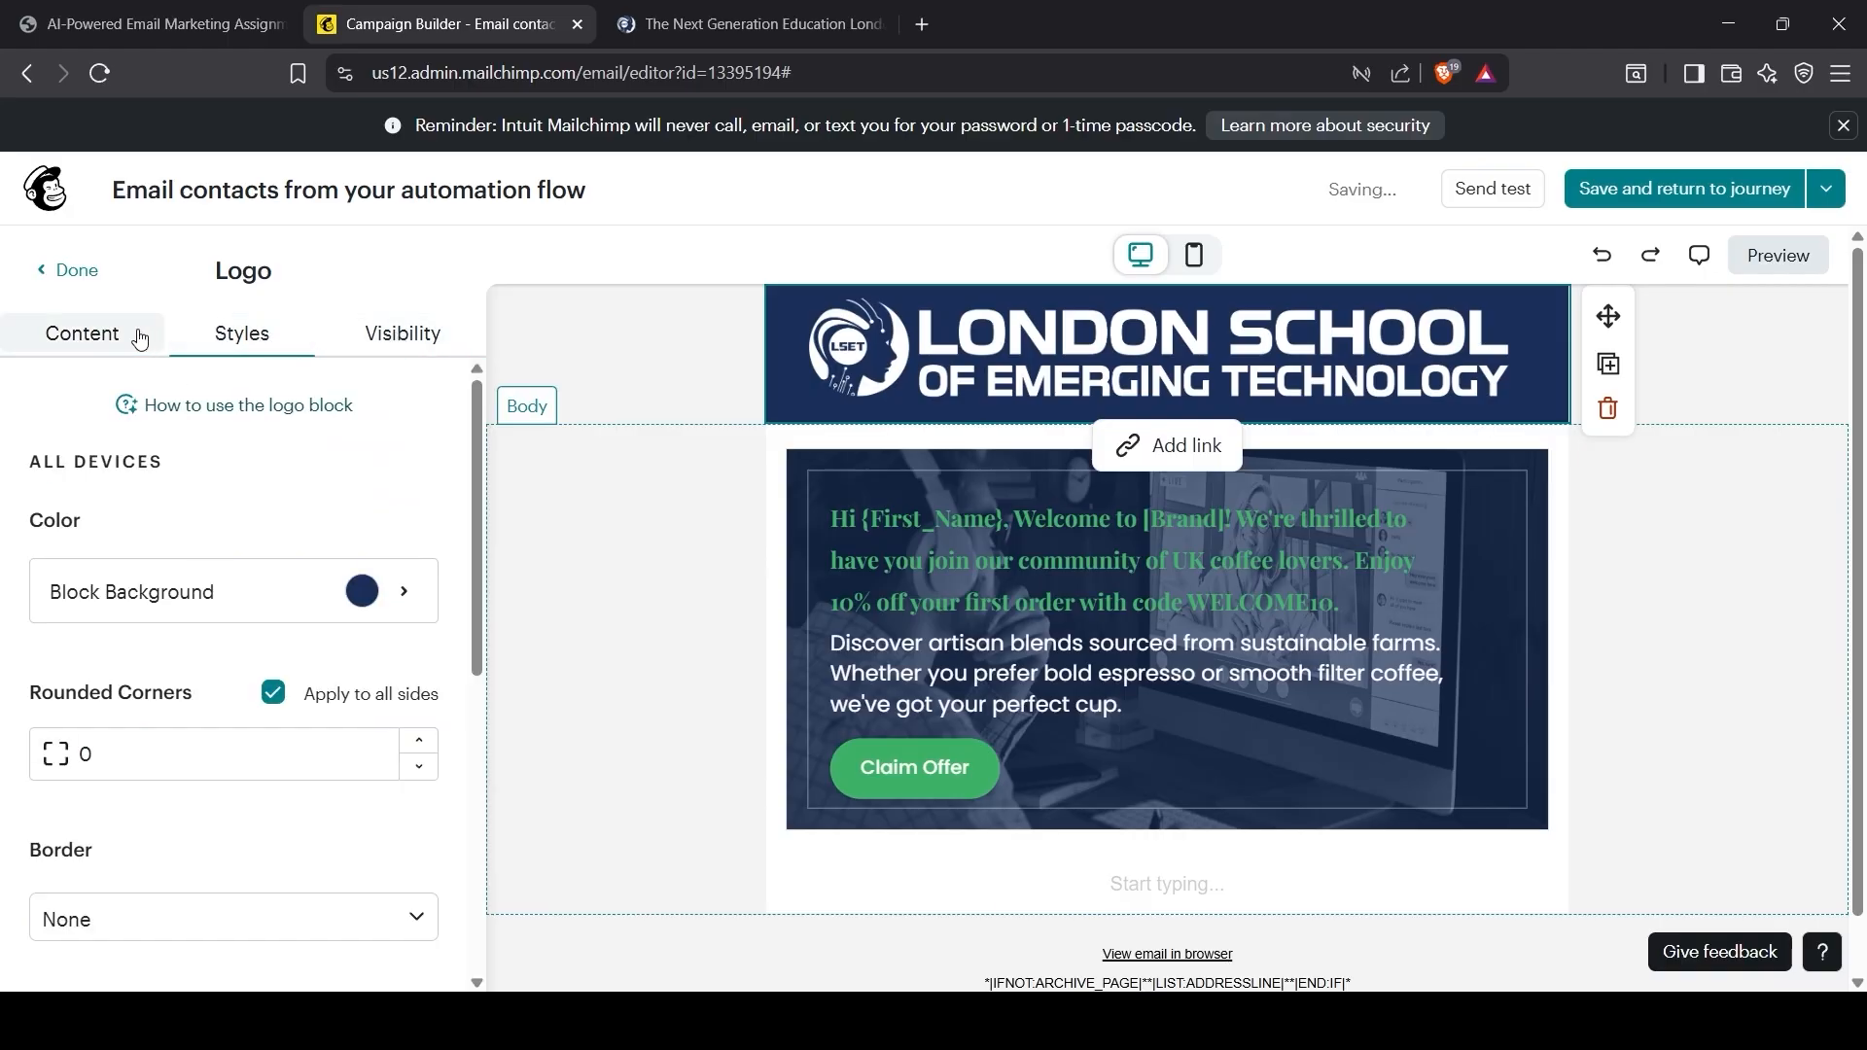
{"action": "left_click", "coordinate": [137, 334]}
{"action": "left_click", "coordinate": [66, 269]}
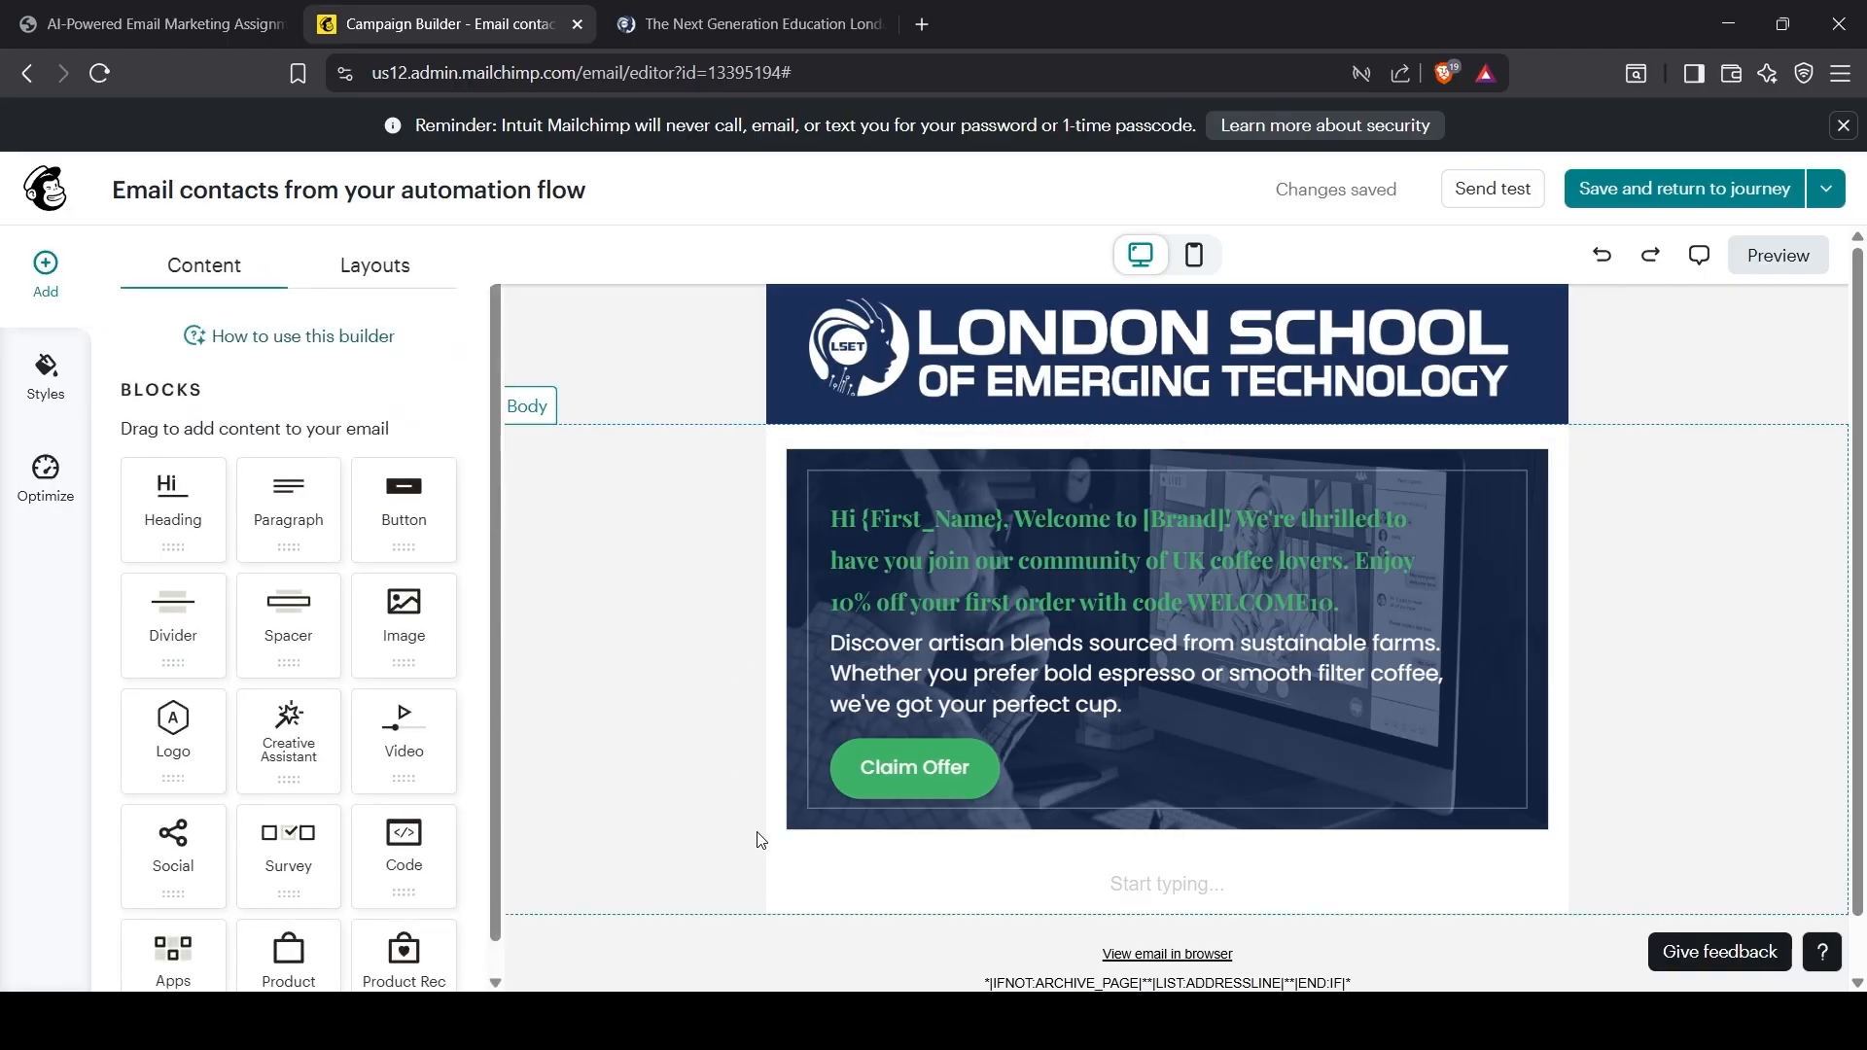
Step: Remove the empty text block below the offer design
{"action": "left_click", "coordinate": [924, 877]}
{"action": "scroll", "coordinate": [1609, 876], "scroll_direction": "down", "scroll_amount": 1}
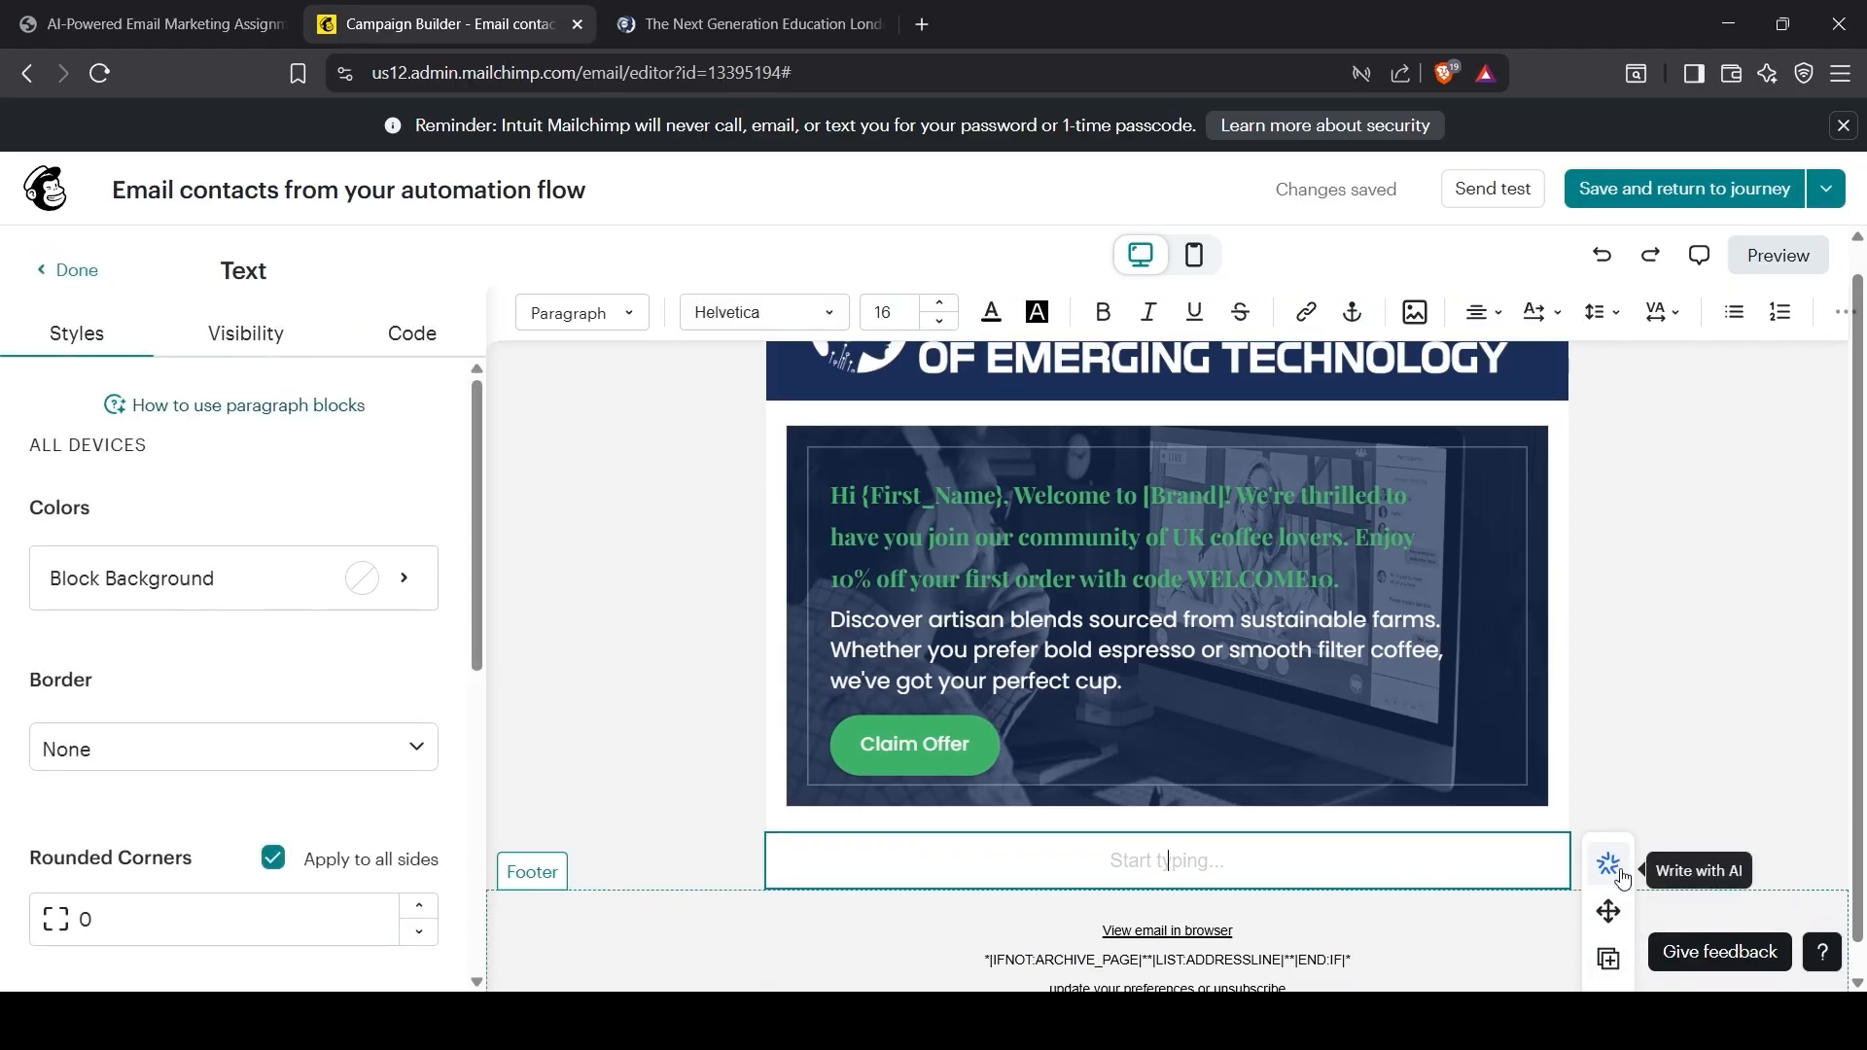
{"action": "left_click", "coordinate": [1604, 963]}
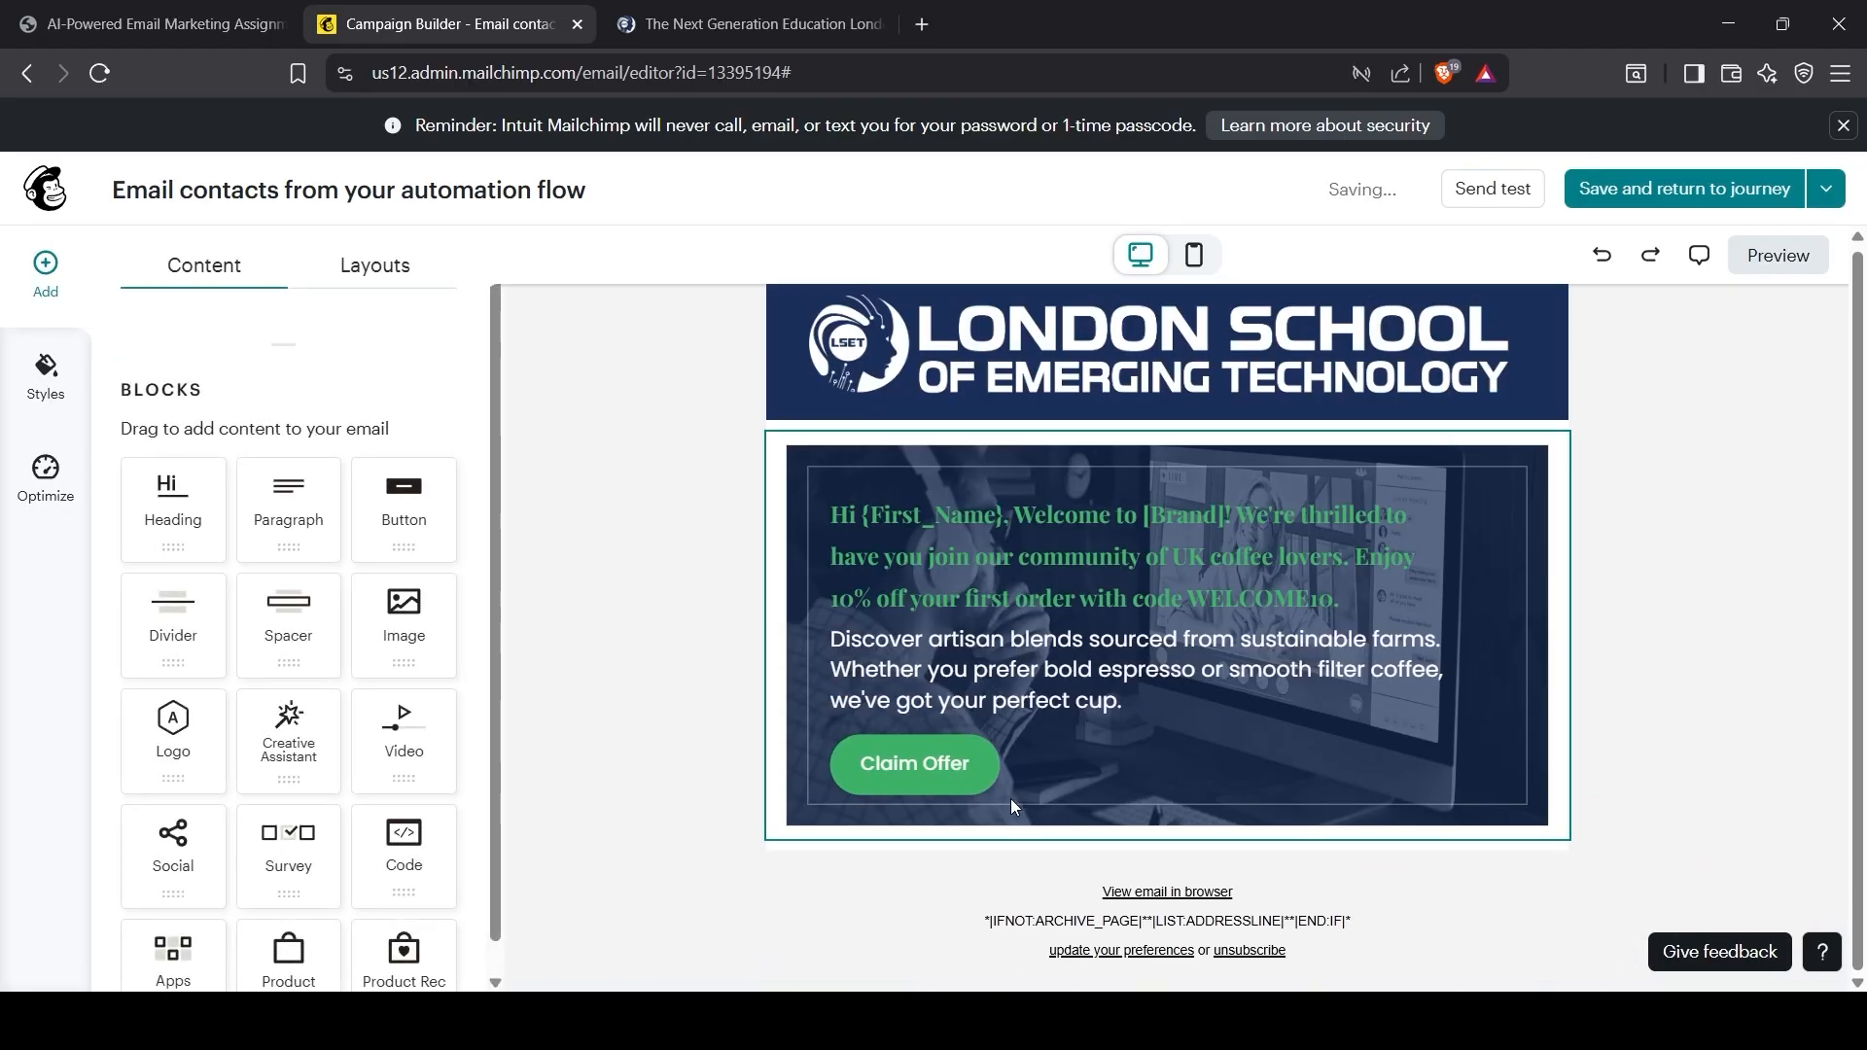
Step: Open the footer's audience contact information form and review the permission reminder
{"action": "left_click", "coordinate": [972, 878]}
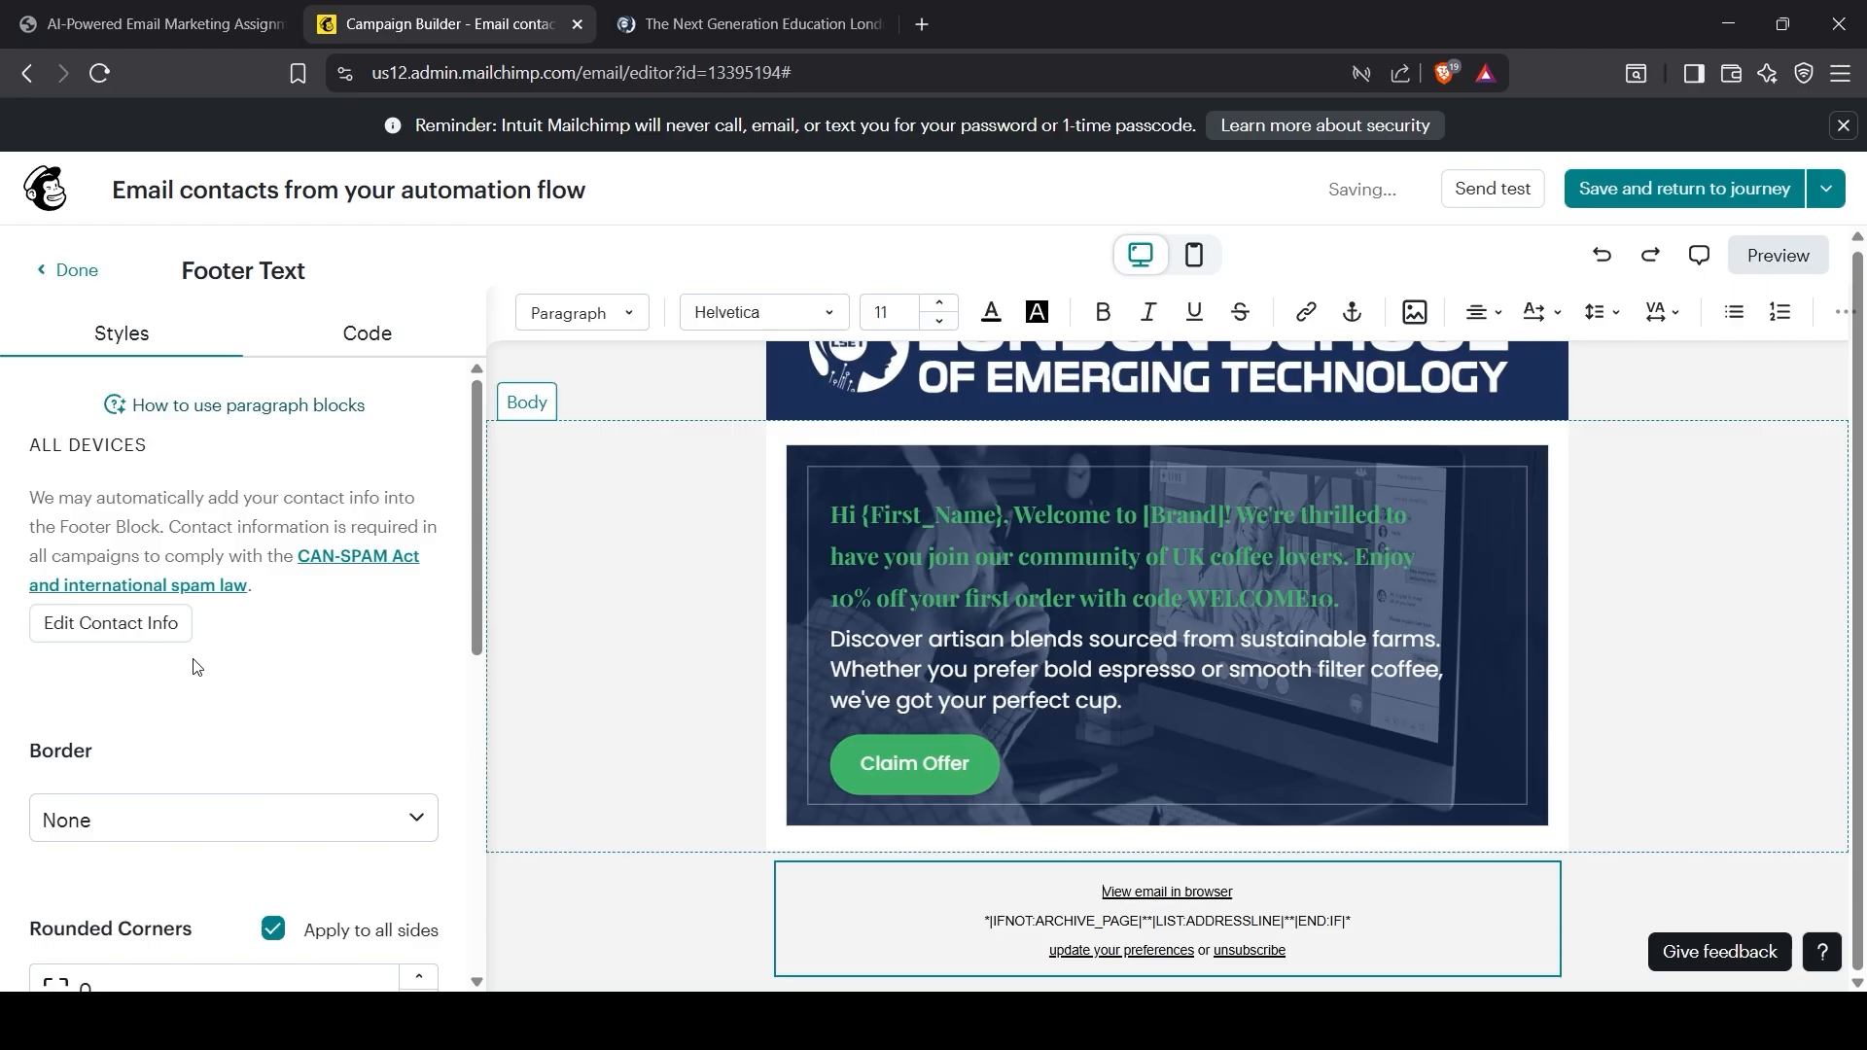
{"action": "left_click", "coordinate": [148, 628]}
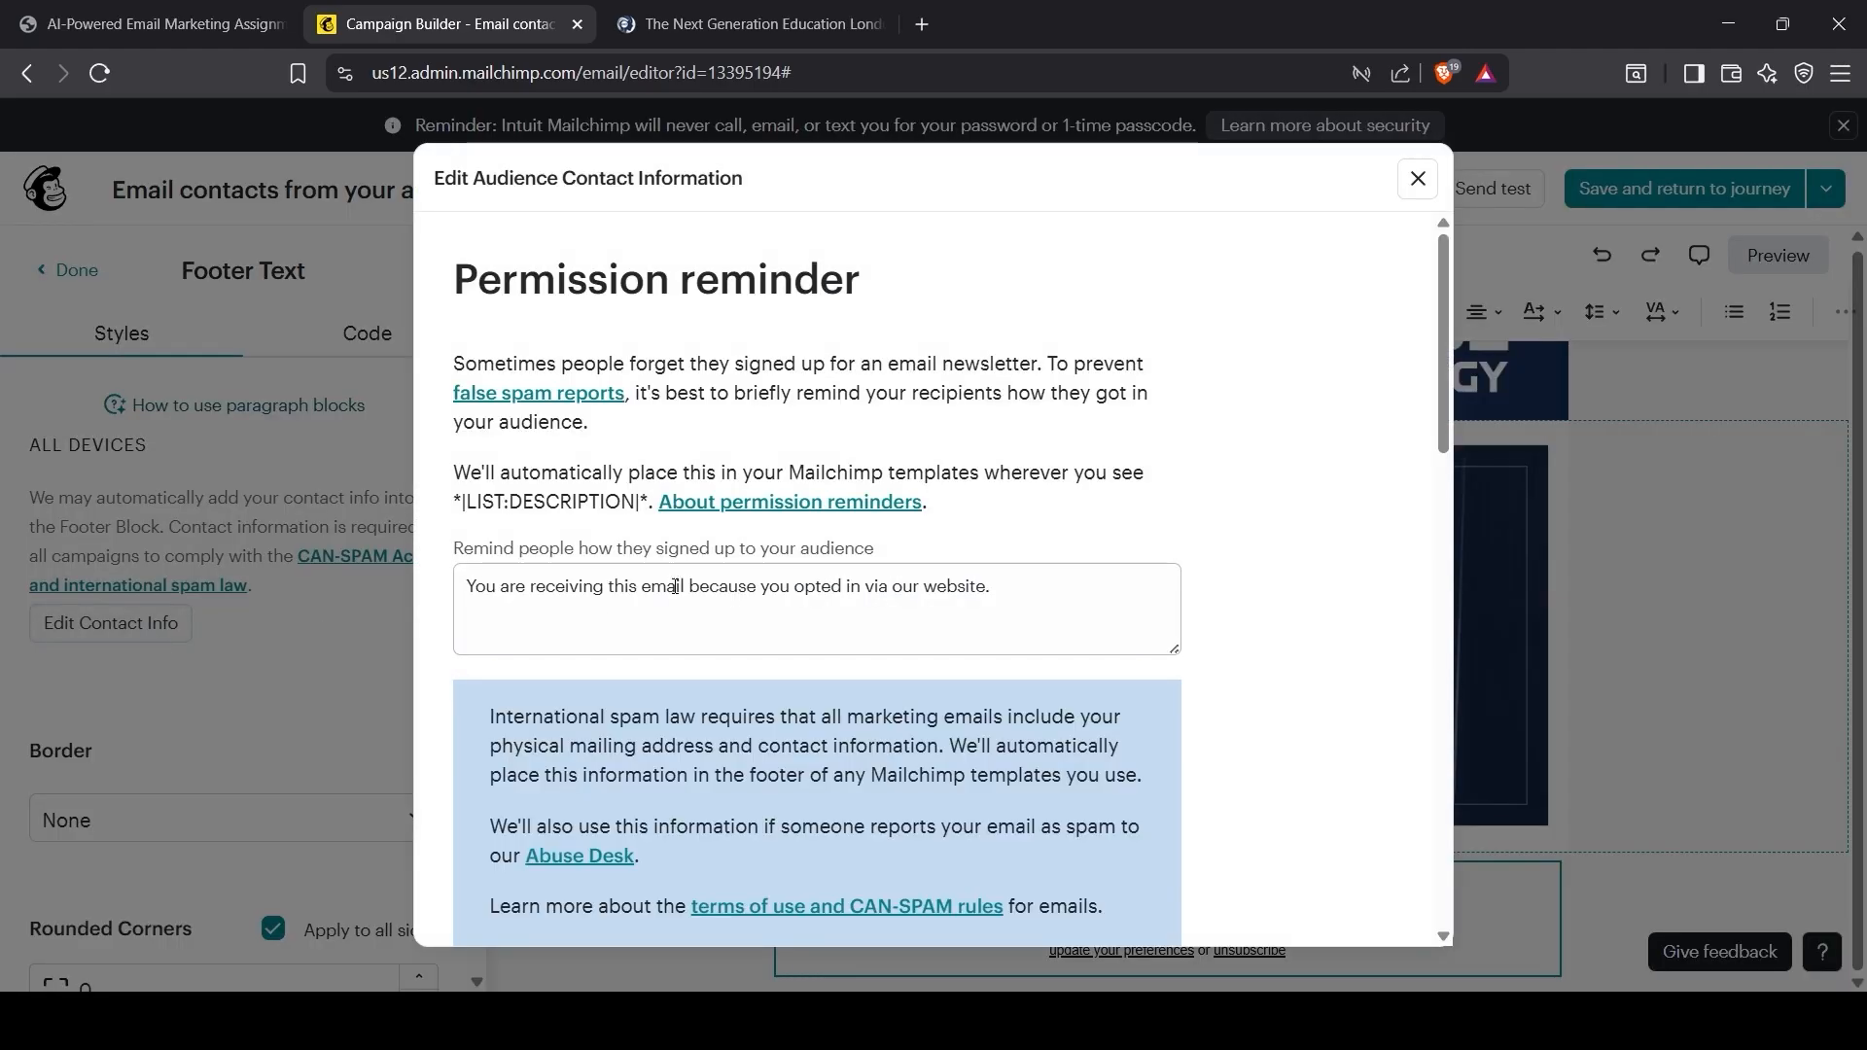
{"action": "scroll", "coordinate": [675, 593], "scroll_direction": "down", "scroll_amount": 1}
{"action": "left_click", "coordinate": [645, 526]}
{"action": "scroll", "coordinate": [612, 593], "scroll_direction": "up", "scroll_amount": 1}
{"action": "left_click_drag", "start_coordinate": [545, 590], "coordinate": [975, 621]}
{"action": "scroll", "coordinate": [875, 681], "scroll_direction": "down", "scroll_amount": 5}
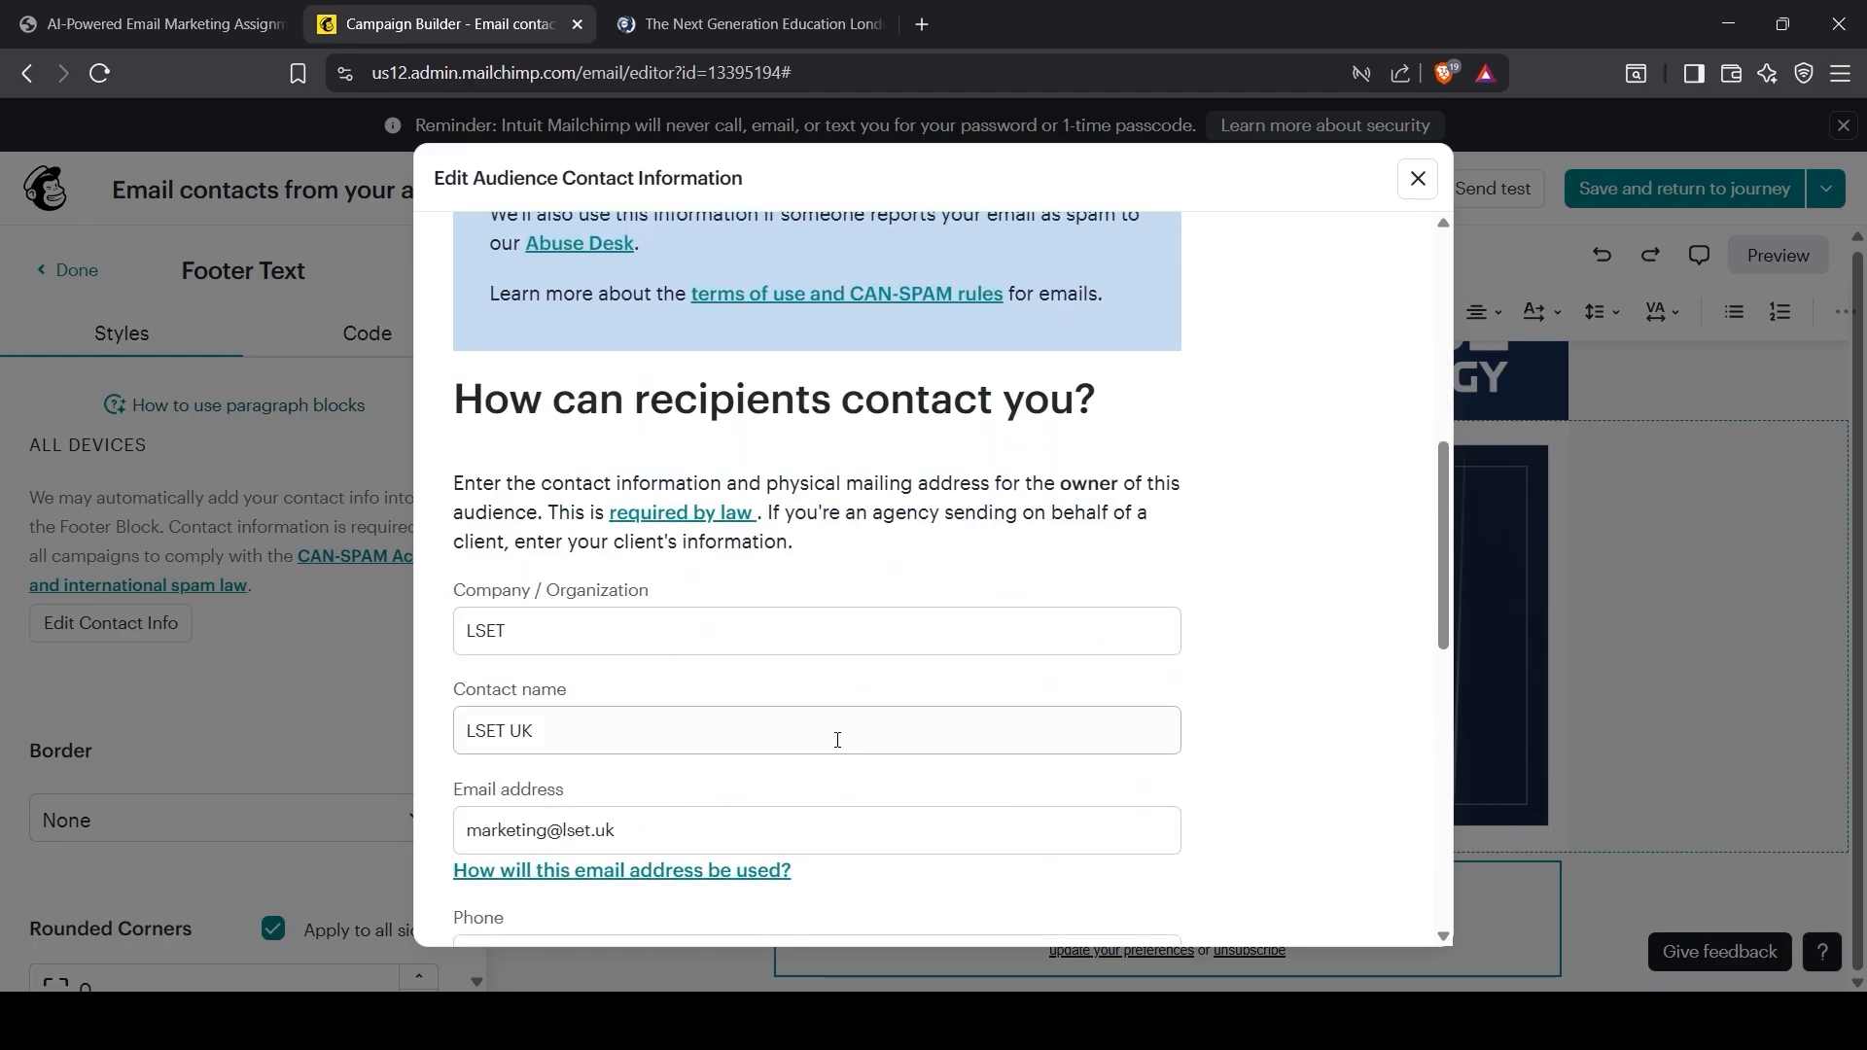
{"action": "scroll", "coordinate": [617, 729], "scroll_direction": "down", "scroll_amount": 1}
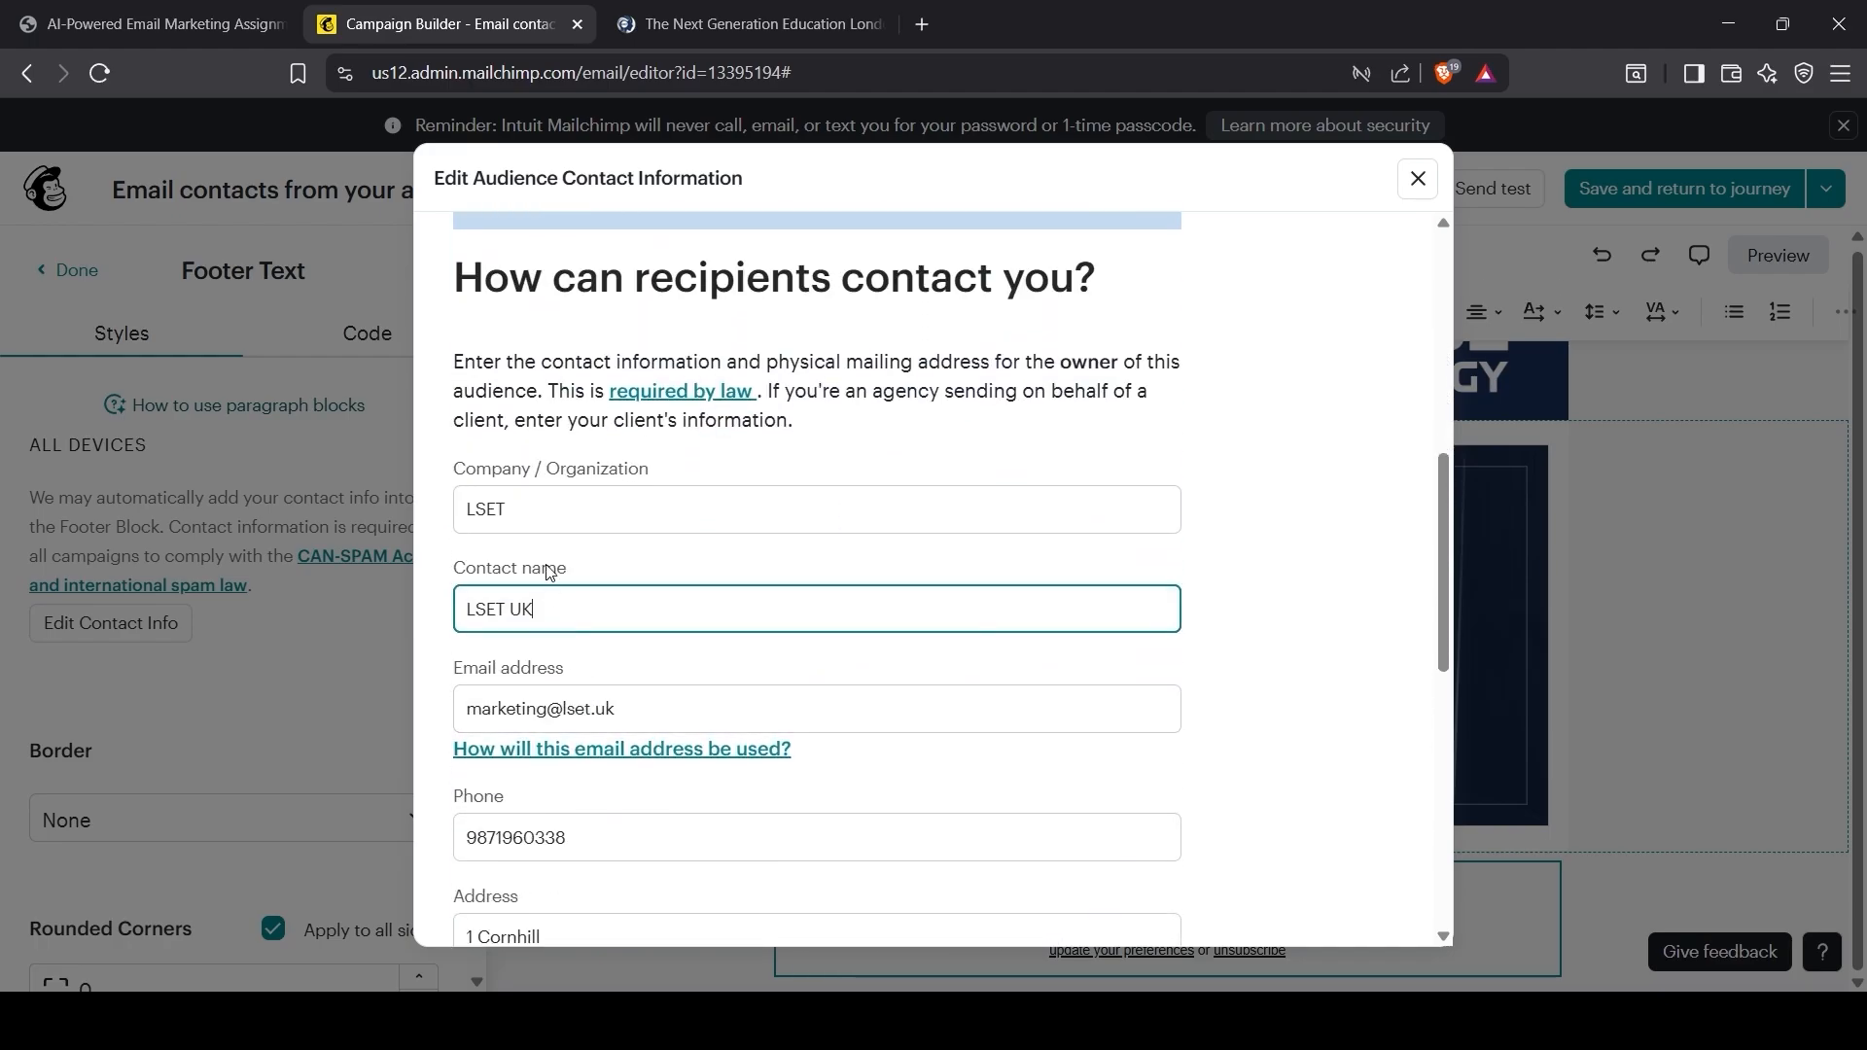
Step: Check the contact email field, save the audience contact information, and close the form
{"action": "left_click", "coordinate": [573, 708]}
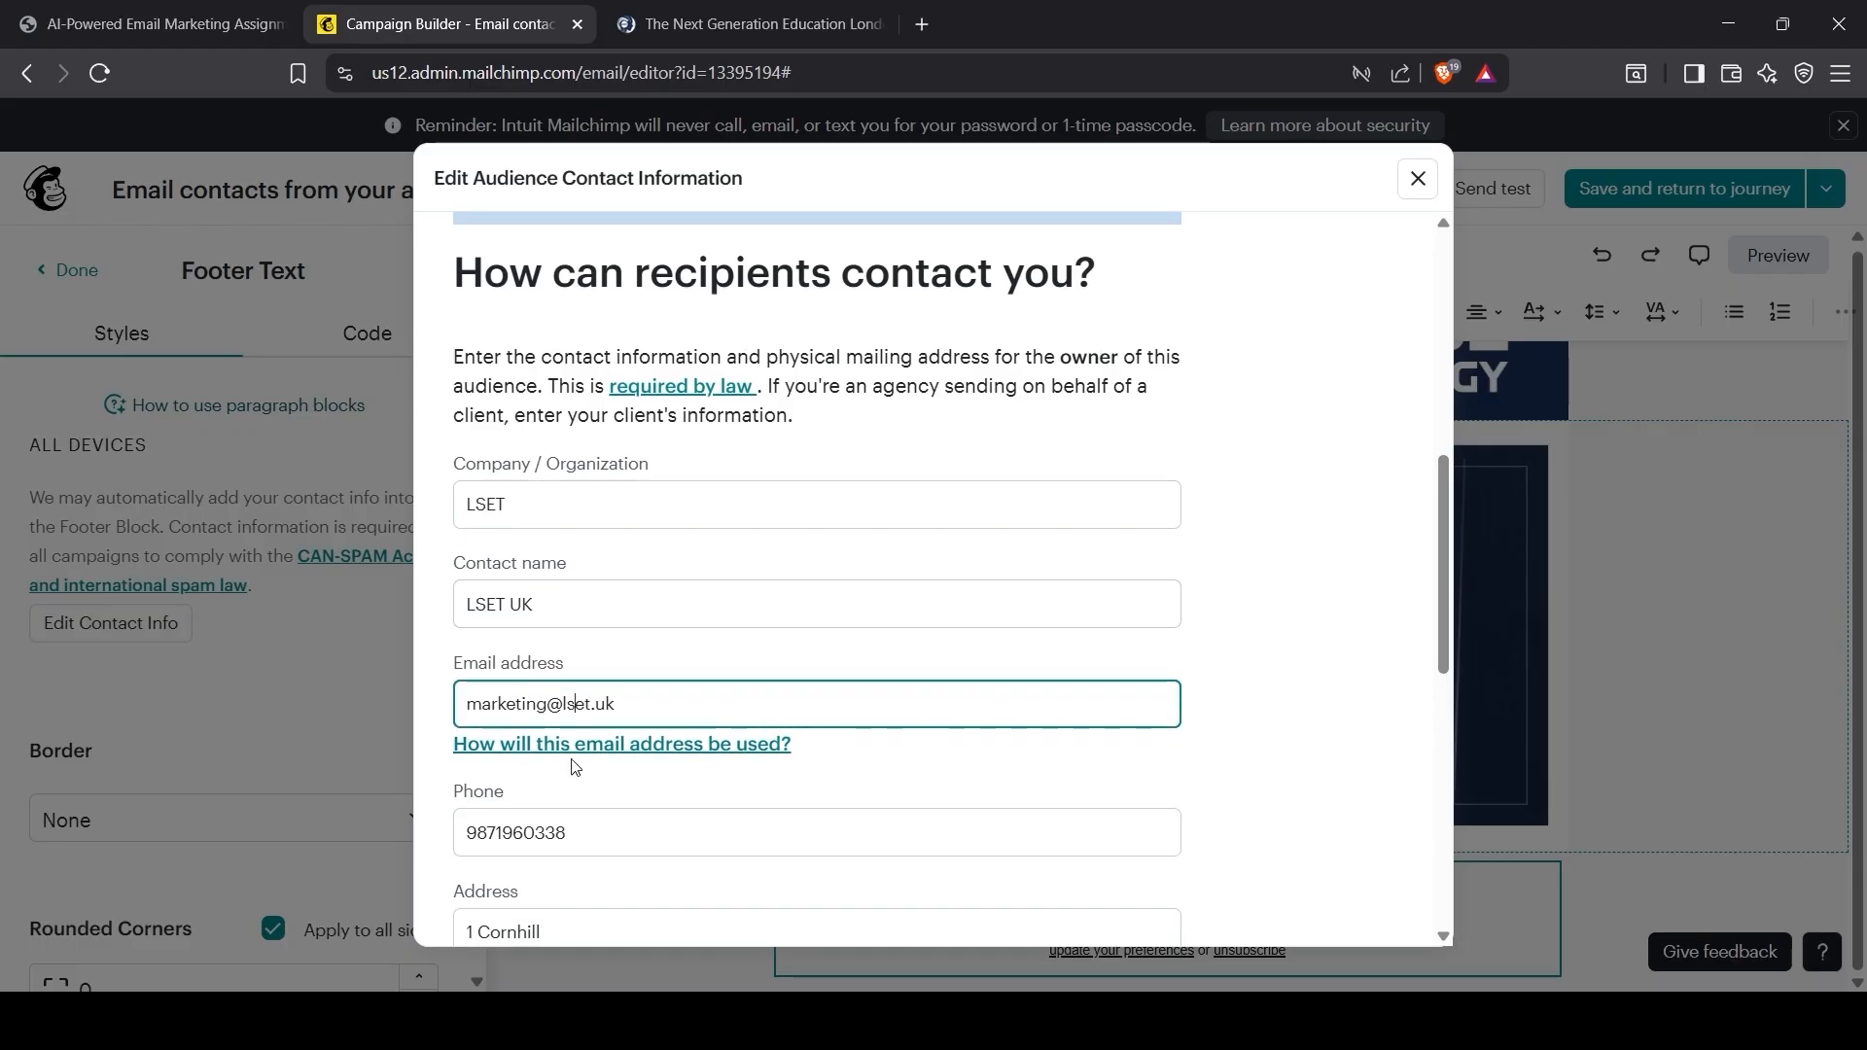
{"action": "scroll", "coordinate": [569, 681], "scroll_direction": "down", "scroll_amount": 3}
{"action": "scroll", "coordinate": [574, 783], "scroll_direction": "down", "scroll_amount": 5}
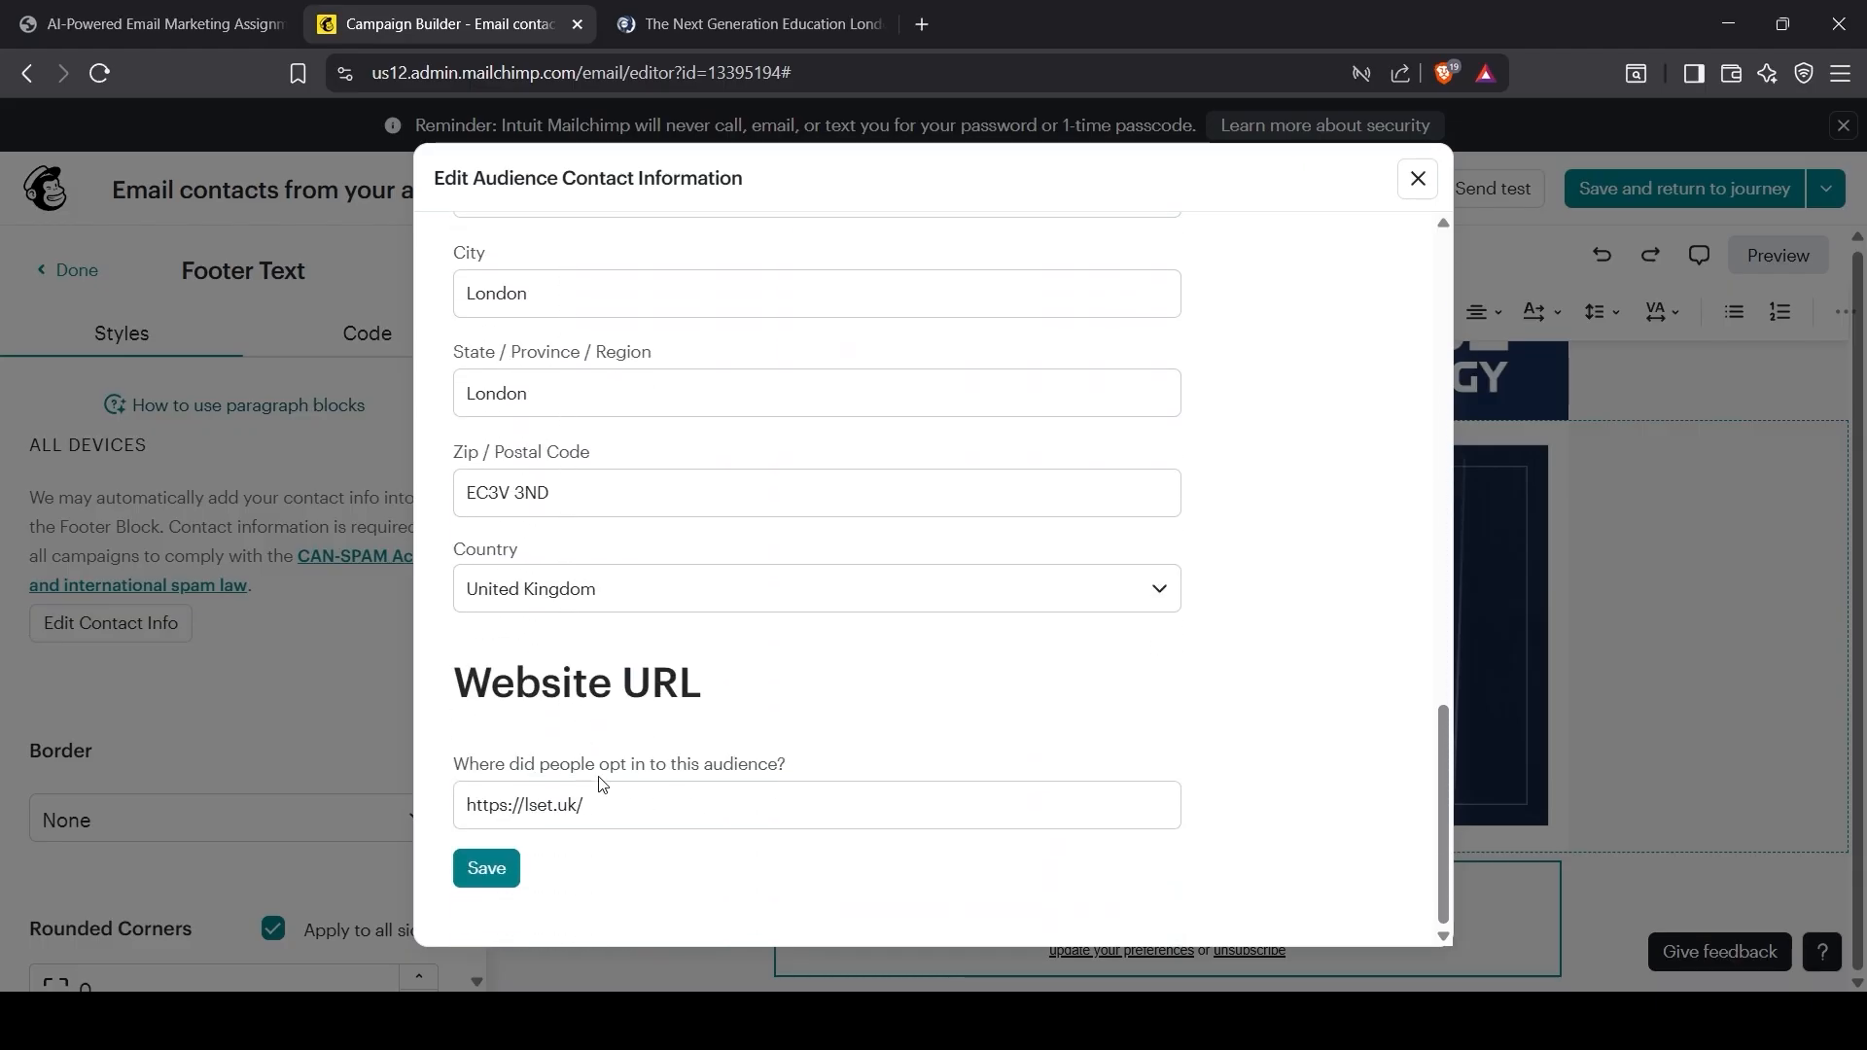
{"action": "left_click", "coordinate": [503, 874]}
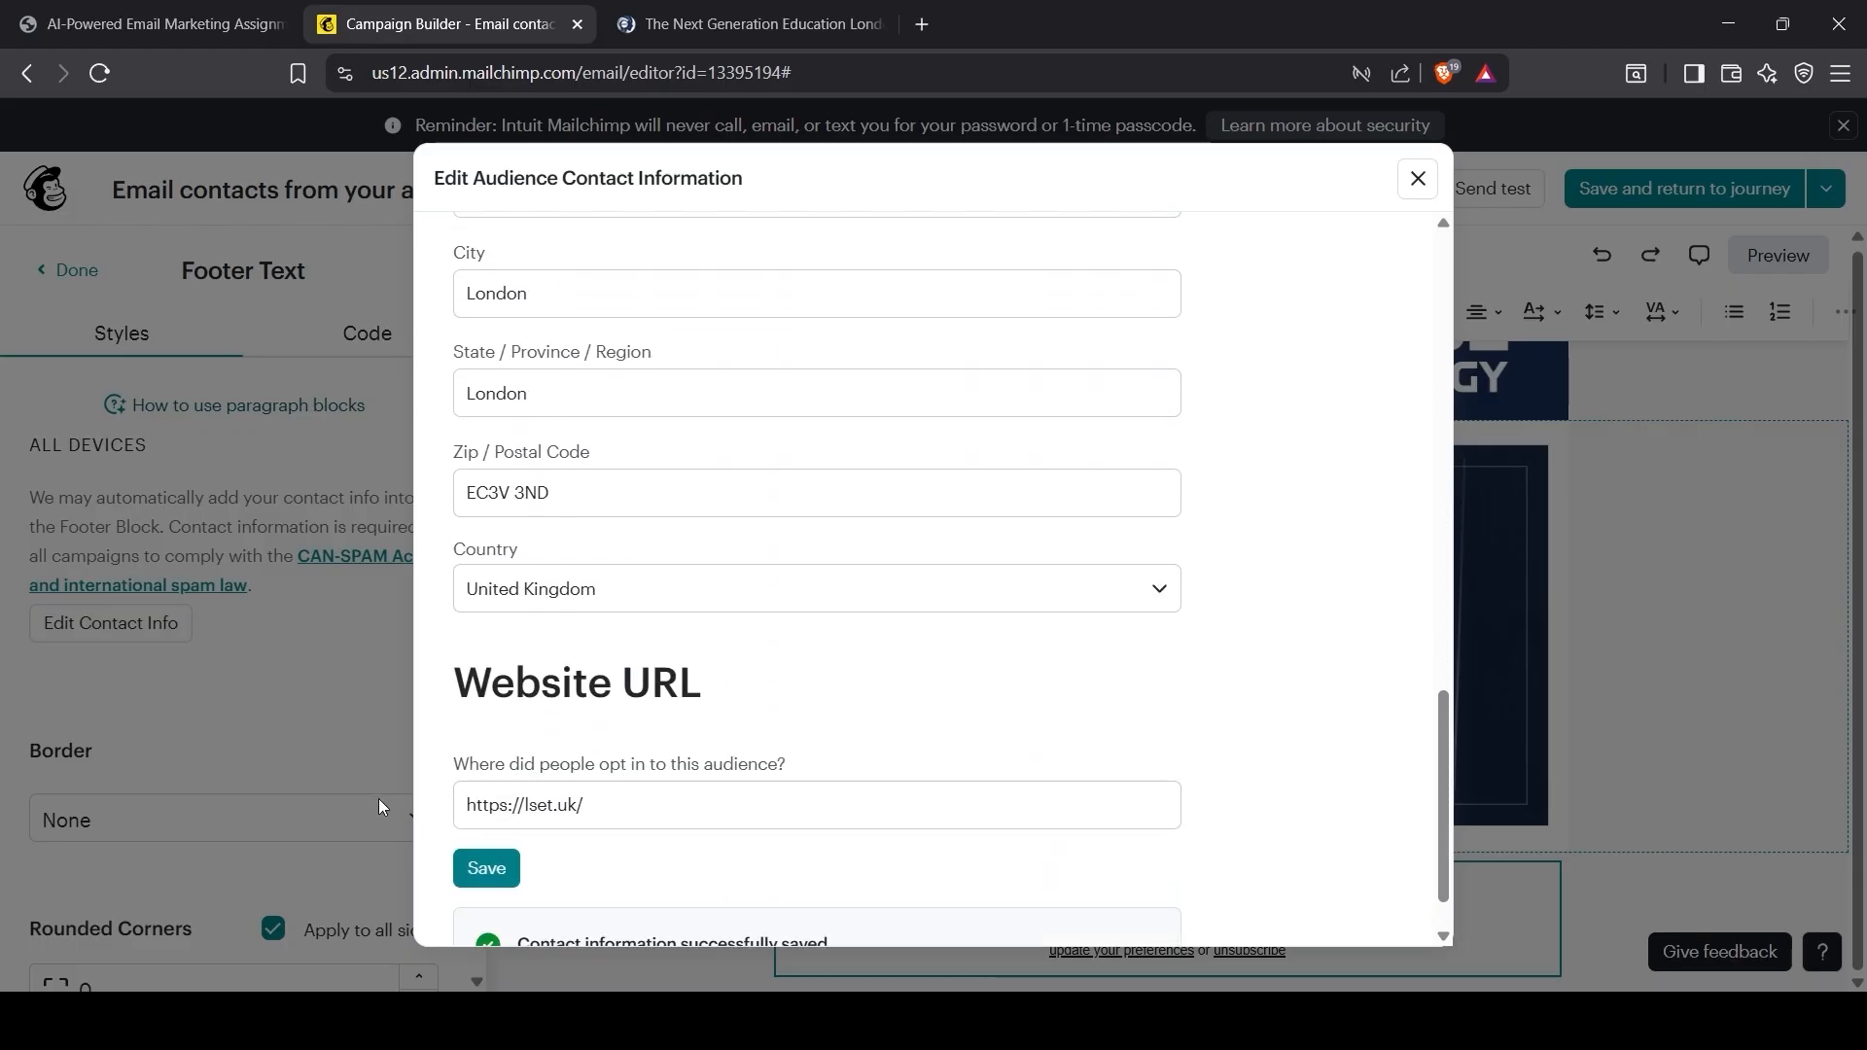
{"action": "scroll", "coordinate": [635, 871], "scroll_direction": "down", "scroll_amount": 1}
{"action": "scroll", "coordinate": [1226, 645], "scroll_direction": "up", "scroll_amount": 5}
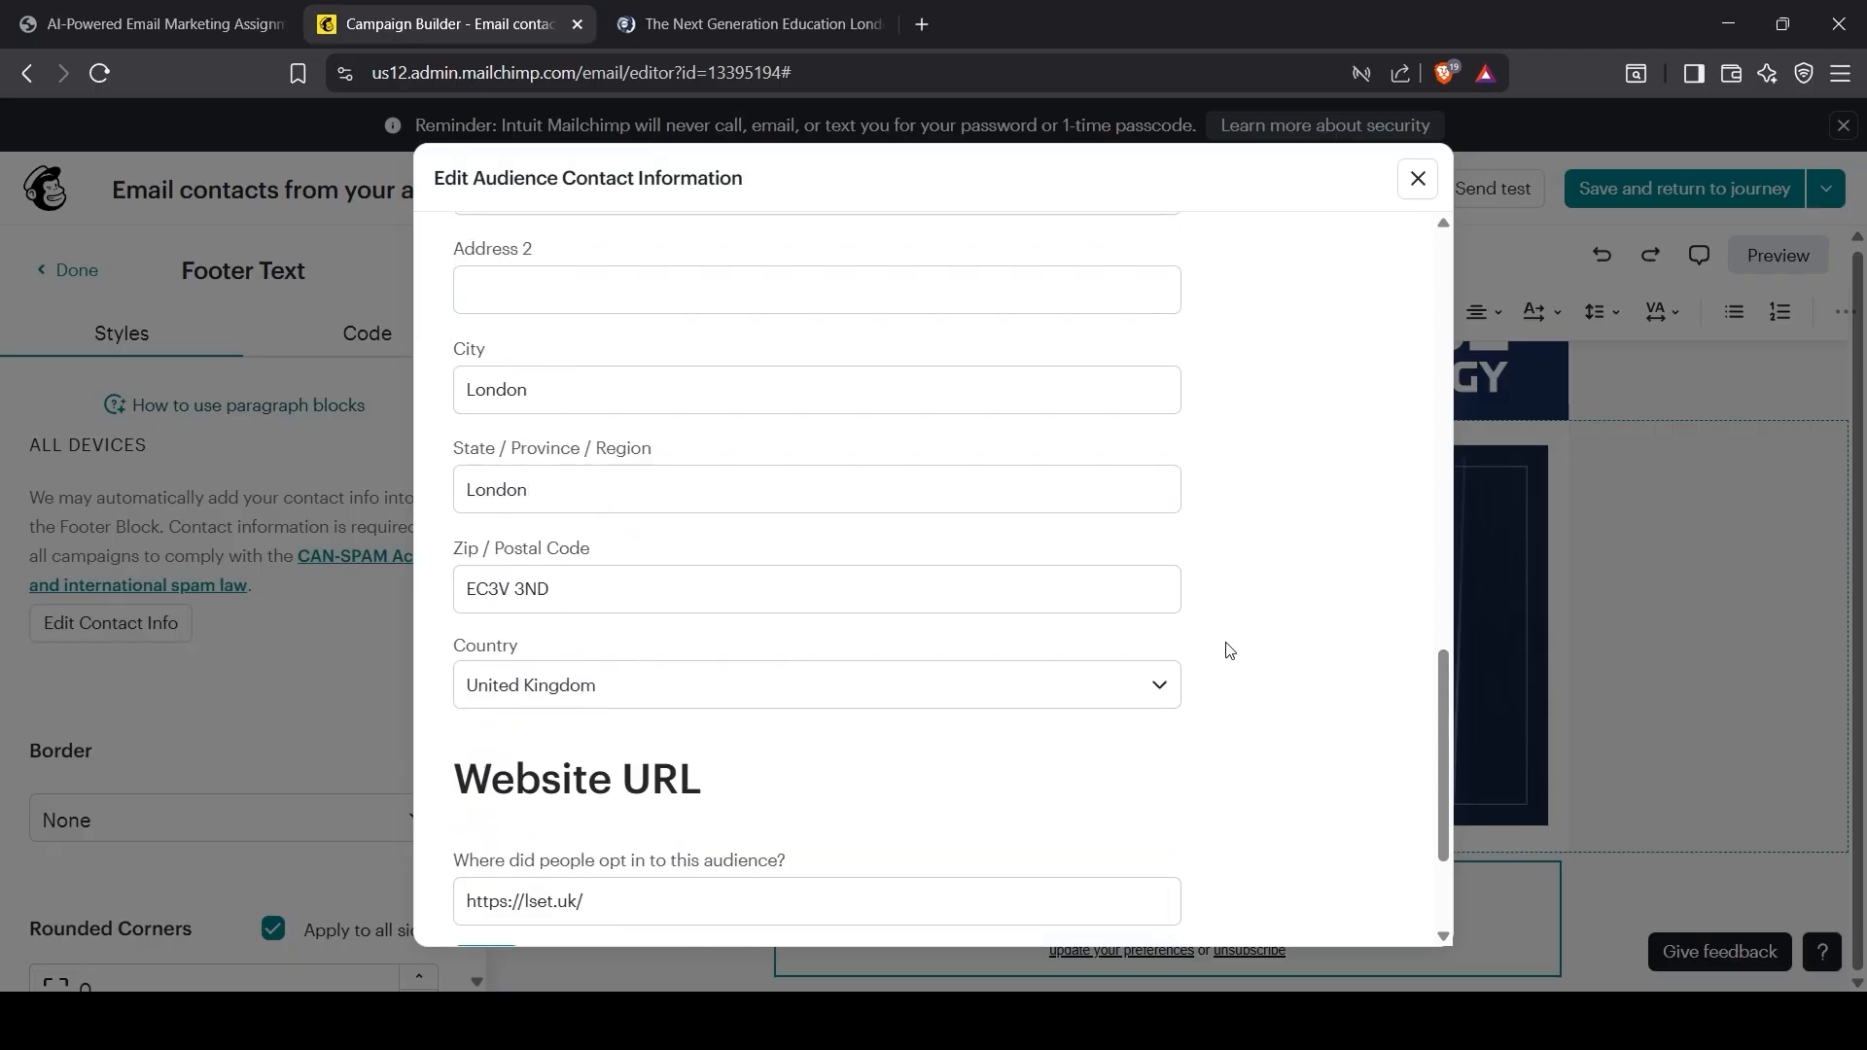
{"action": "left_click", "coordinate": [1417, 178]}
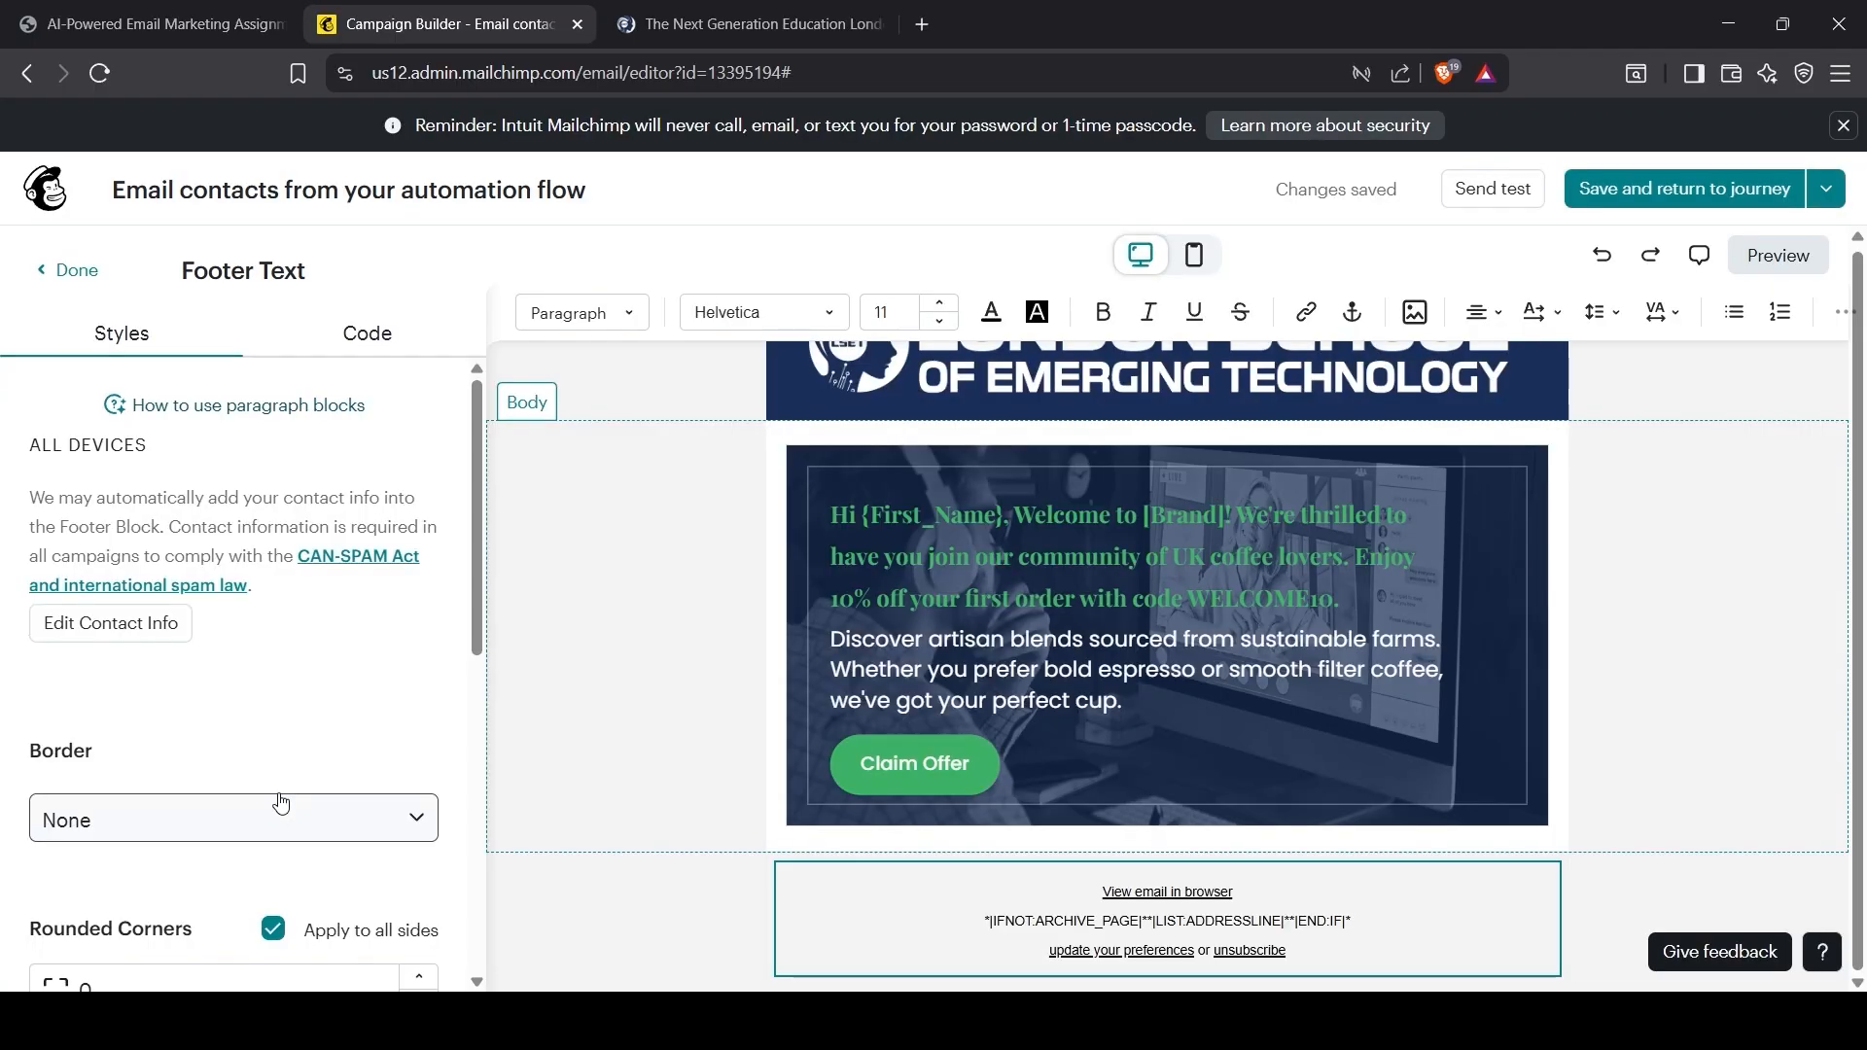
Step: Deselect the footer and select the code WELCOME10 in the assignment brief
{"action": "scroll", "coordinate": [281, 812], "scroll_direction": "down", "scroll_amount": 7}
{"action": "scroll", "coordinate": [280, 801], "scroll_direction": "up", "scroll_amount": 10}
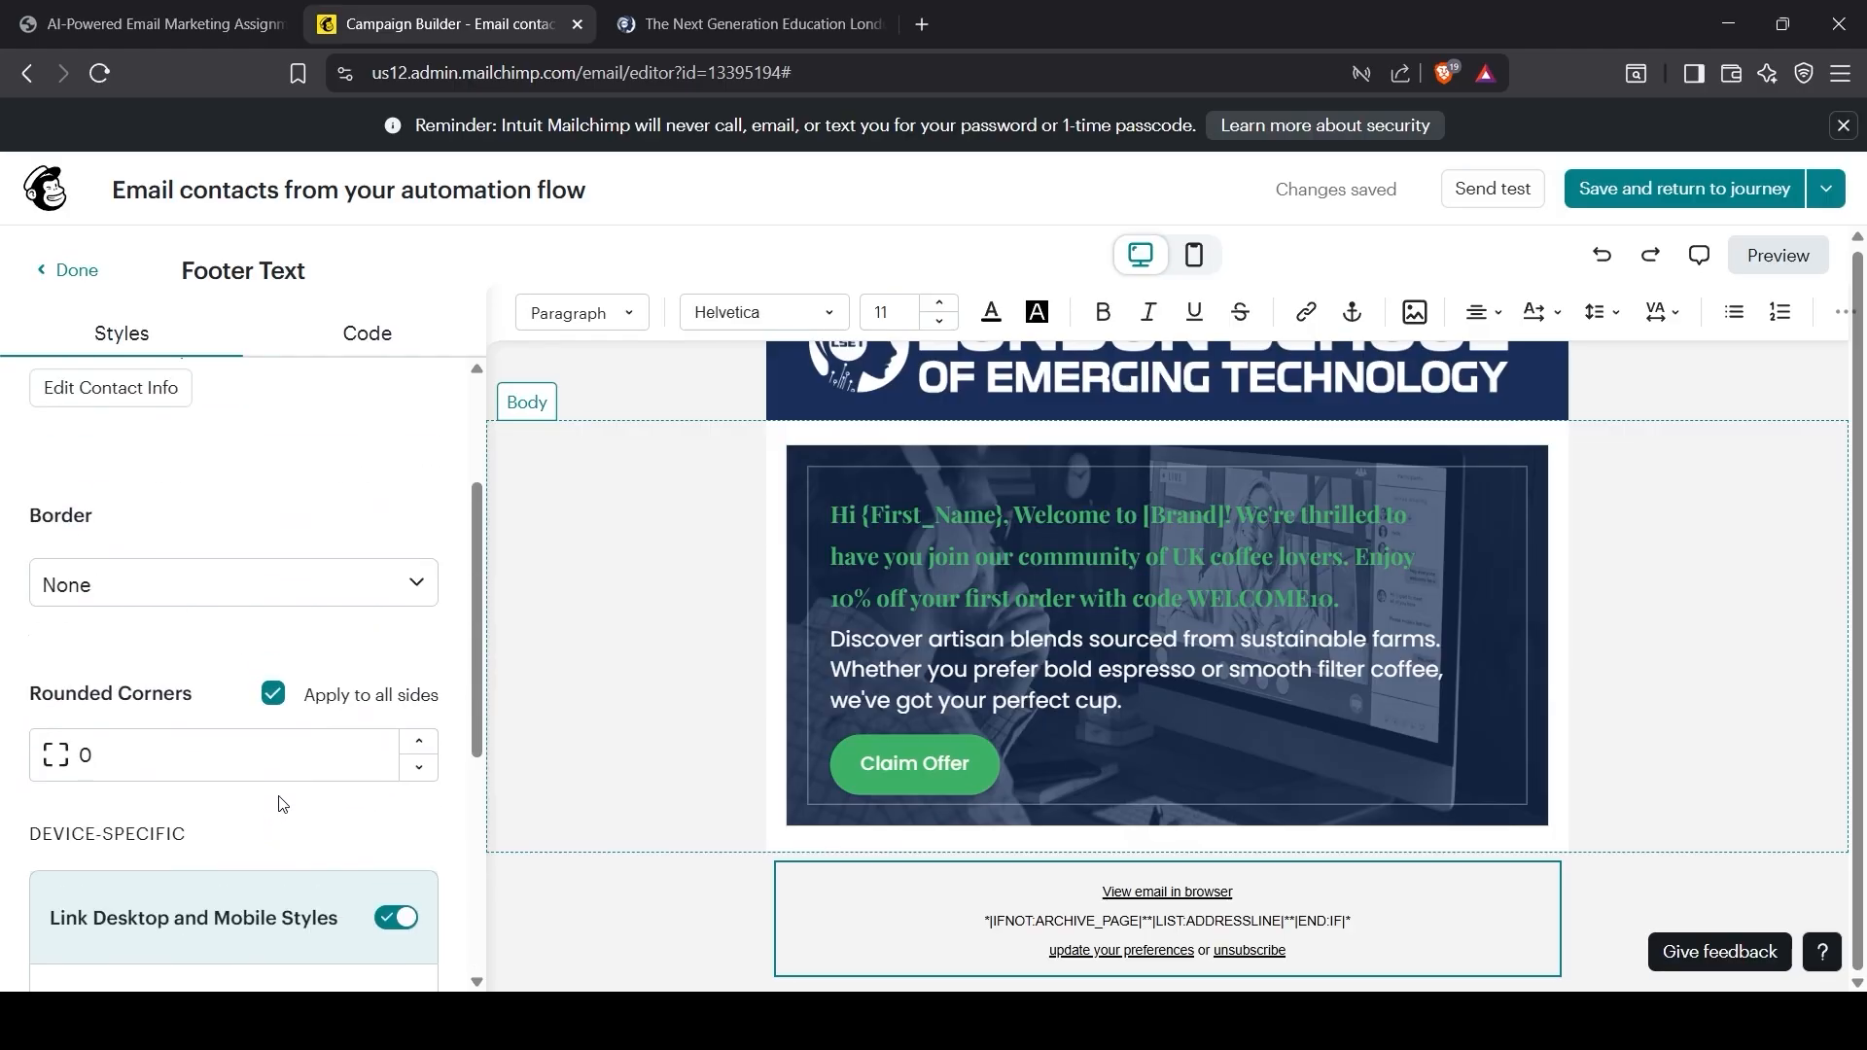
{"action": "left_click", "coordinate": [701, 929]}
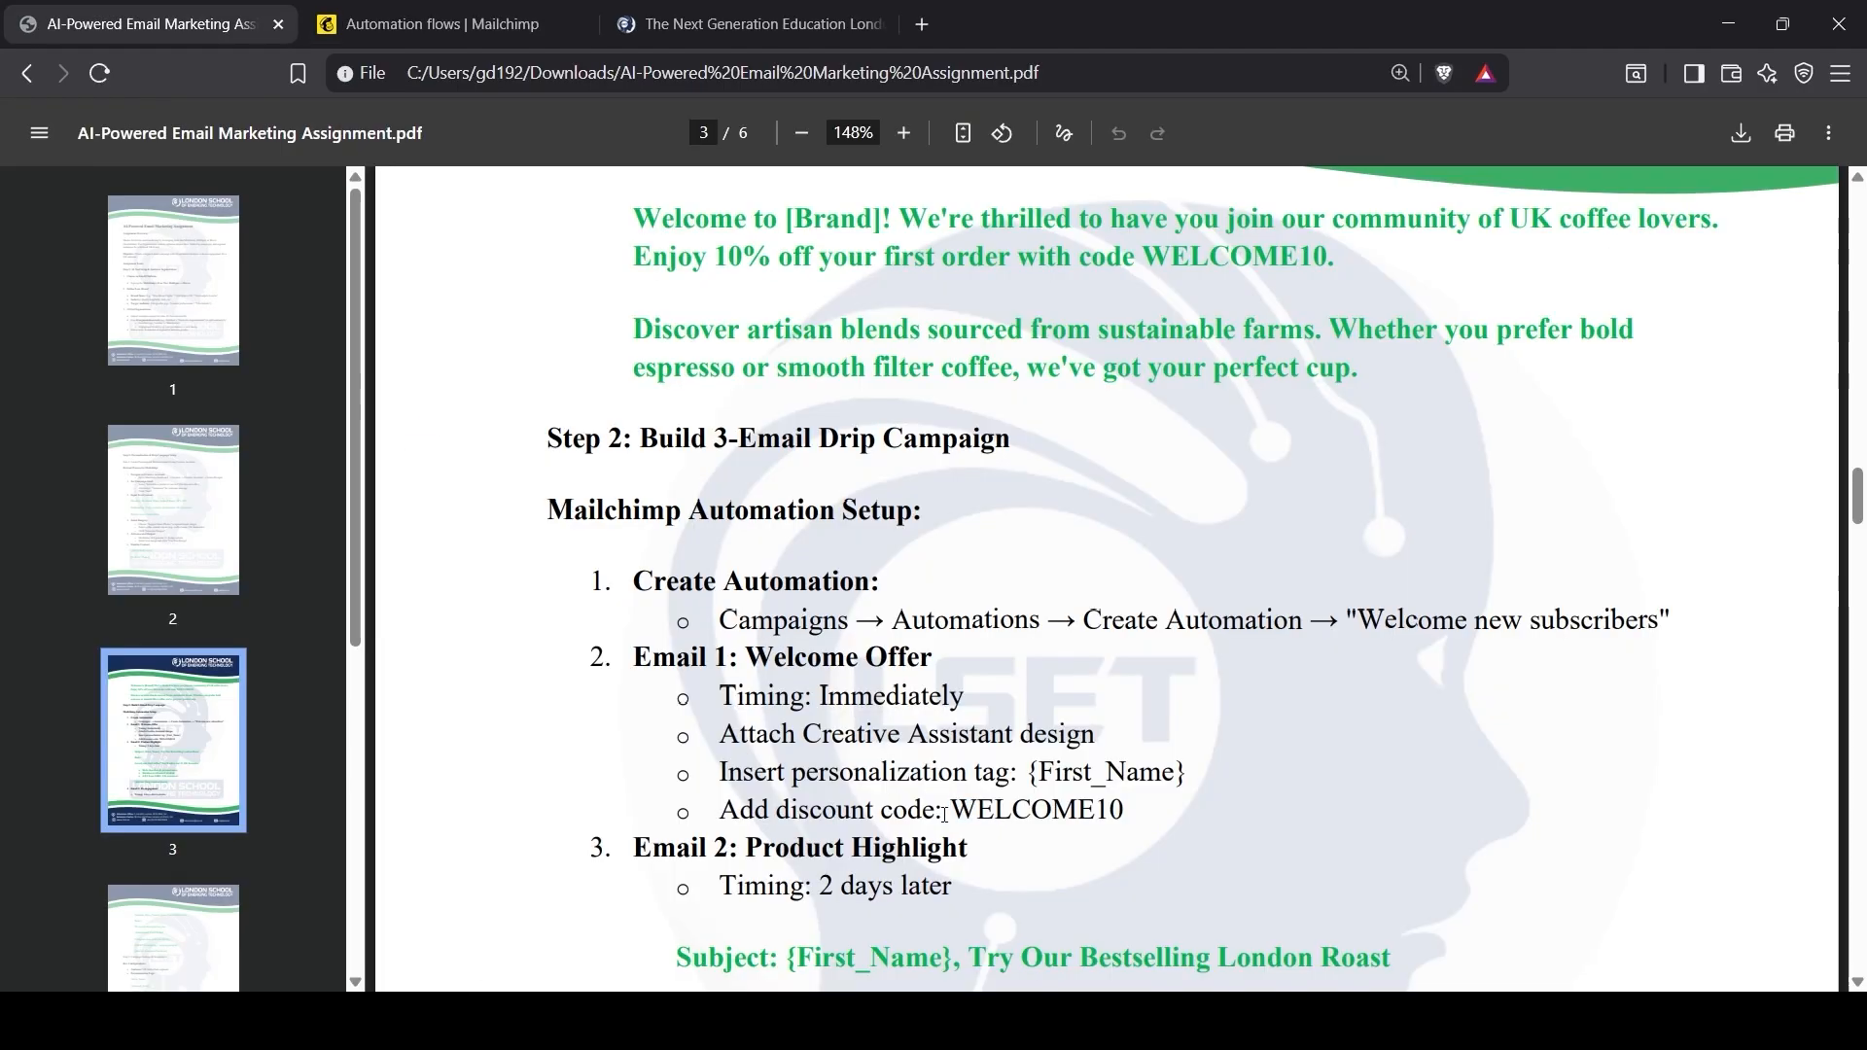
{"action": "left_click_drag", "start_coordinate": [952, 810], "coordinate": [1109, 810]}
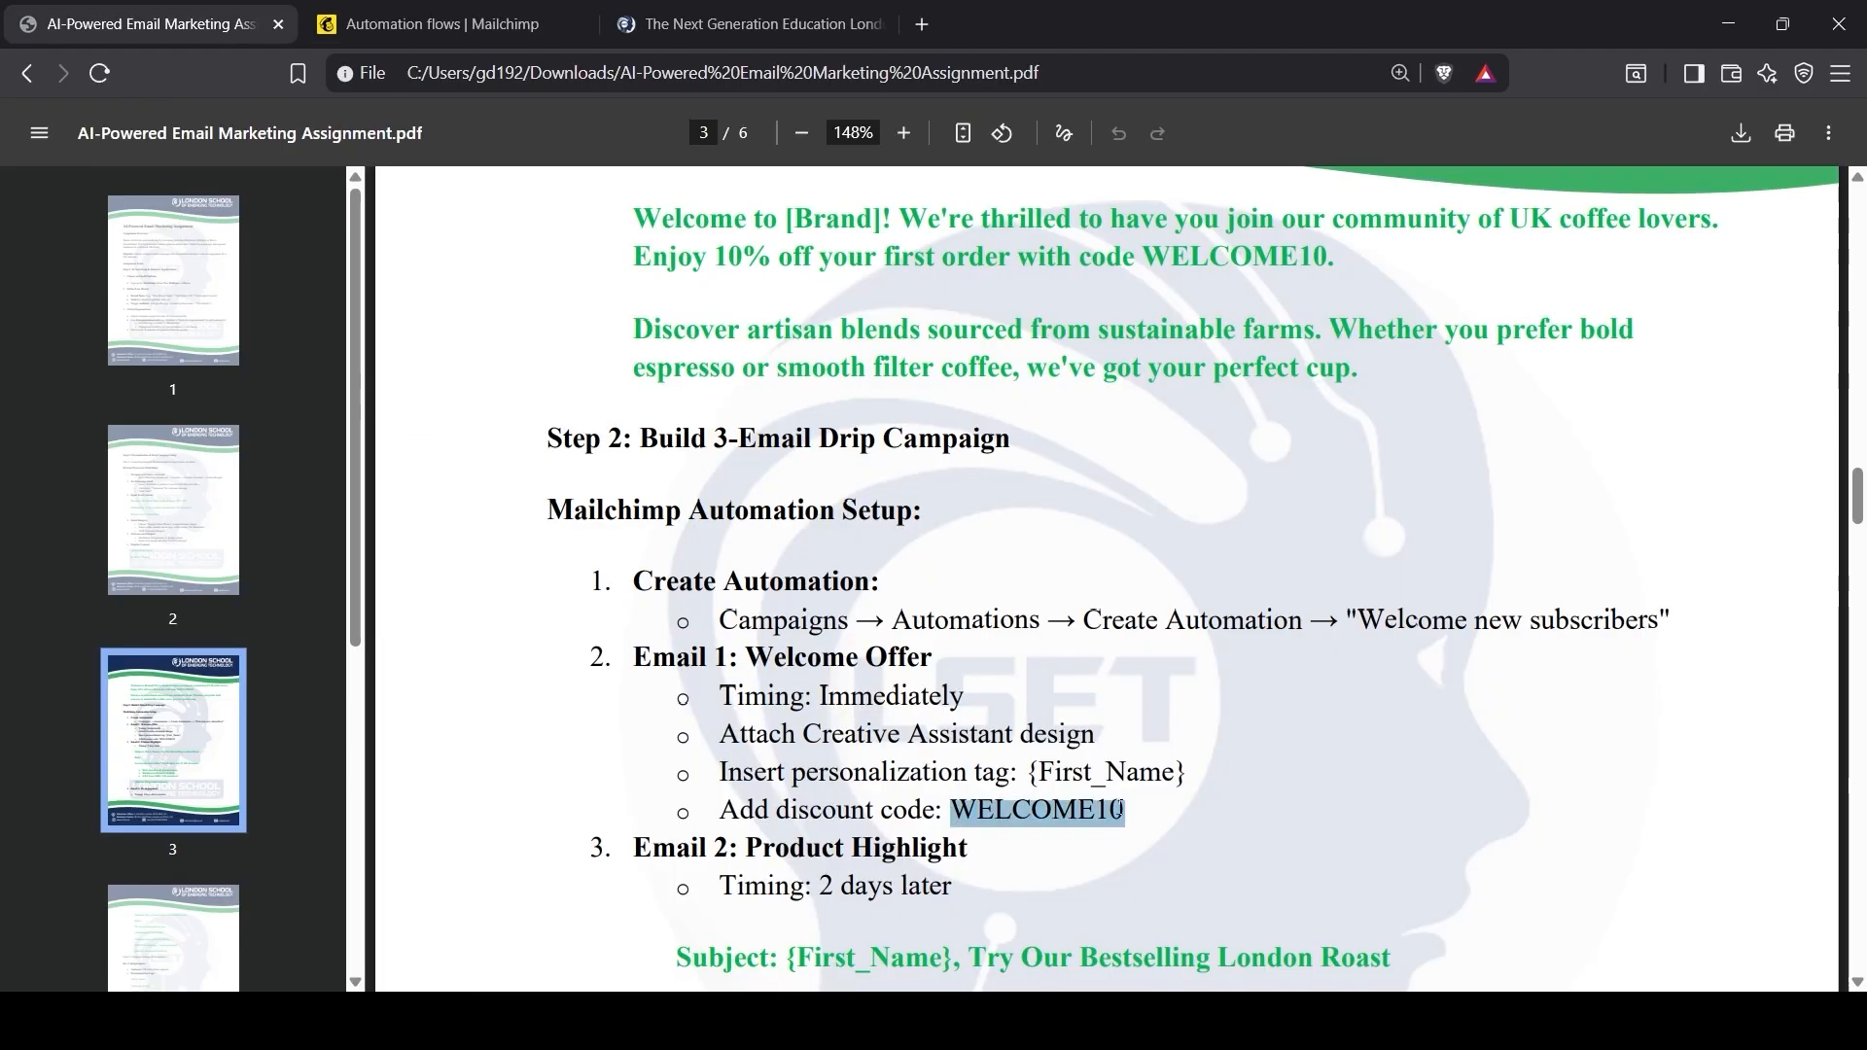
{"action": "left_click", "coordinate": [1104, 681]}
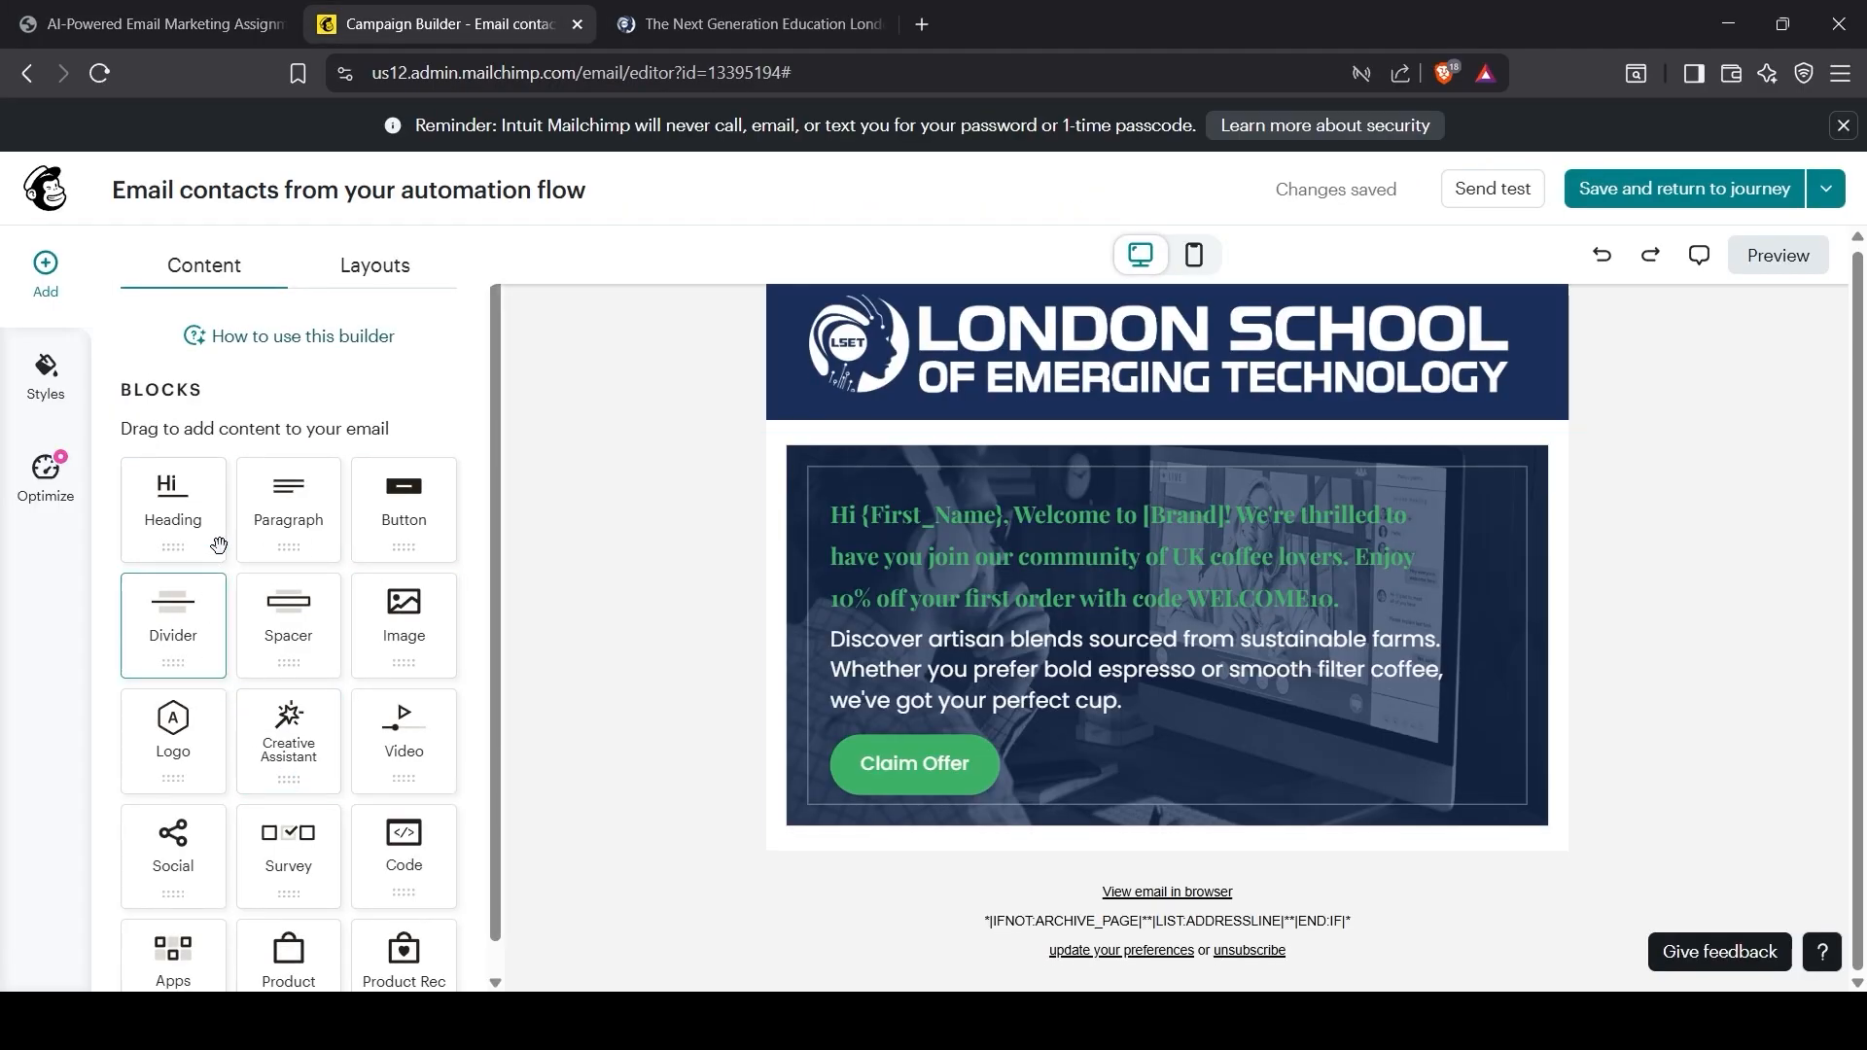
Step: Add a heading block below the offer design containing WELCOME10
{"action": "left_click_drag", "start_coordinate": [167, 501], "coordinate": [1128, 848]}
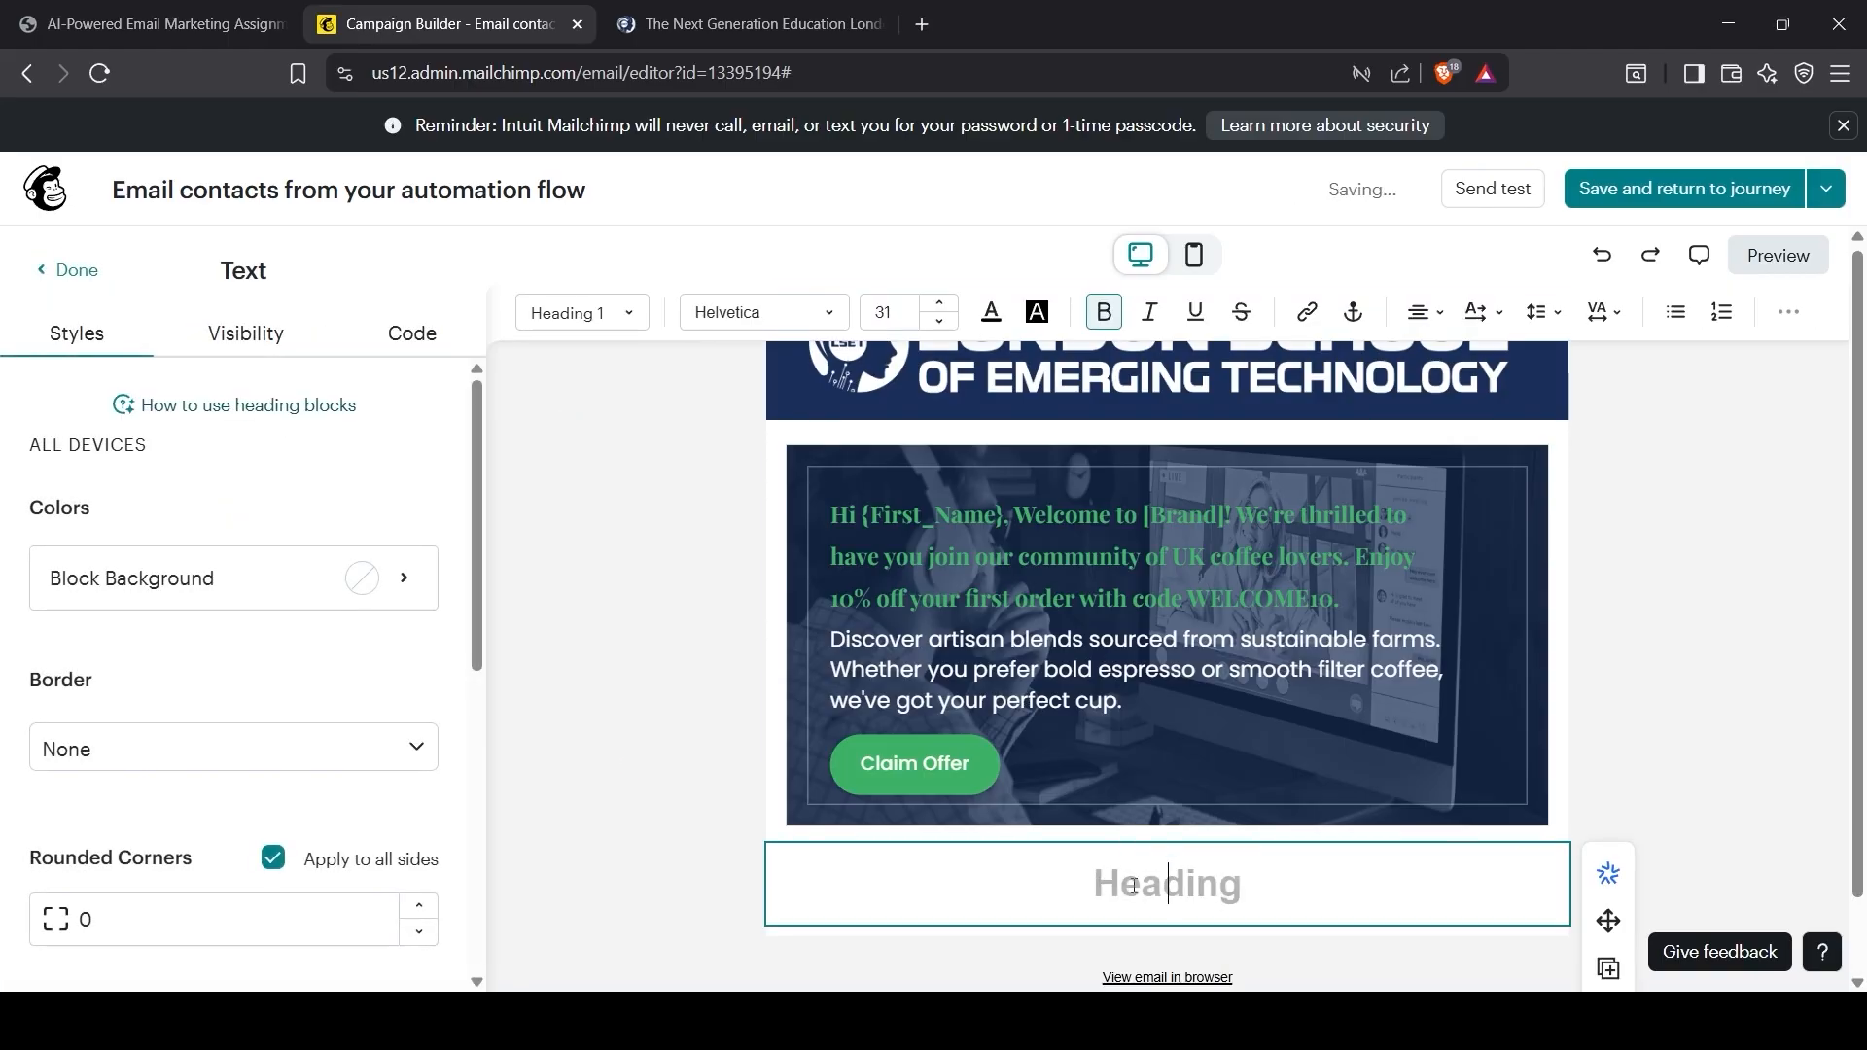
{"action": "type", "text": "WELCOME10"}
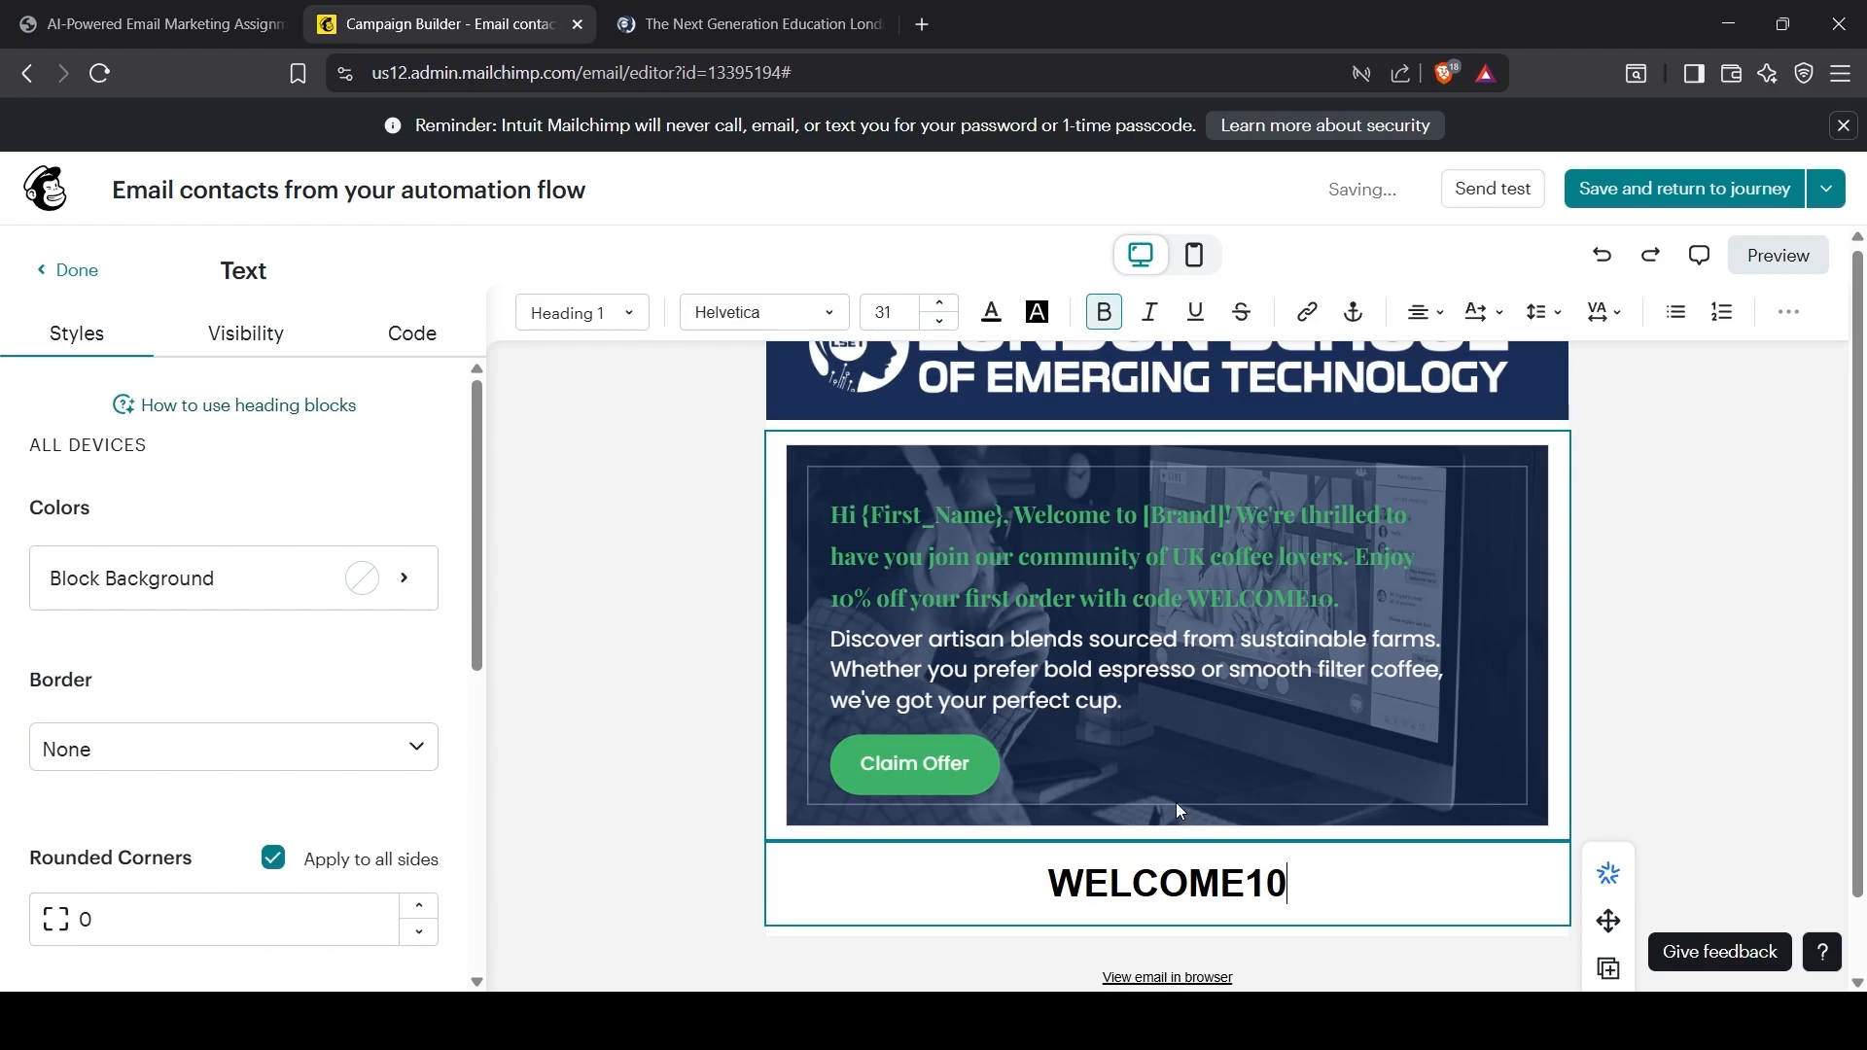
{"action": "left_click", "coordinate": [961, 900]}
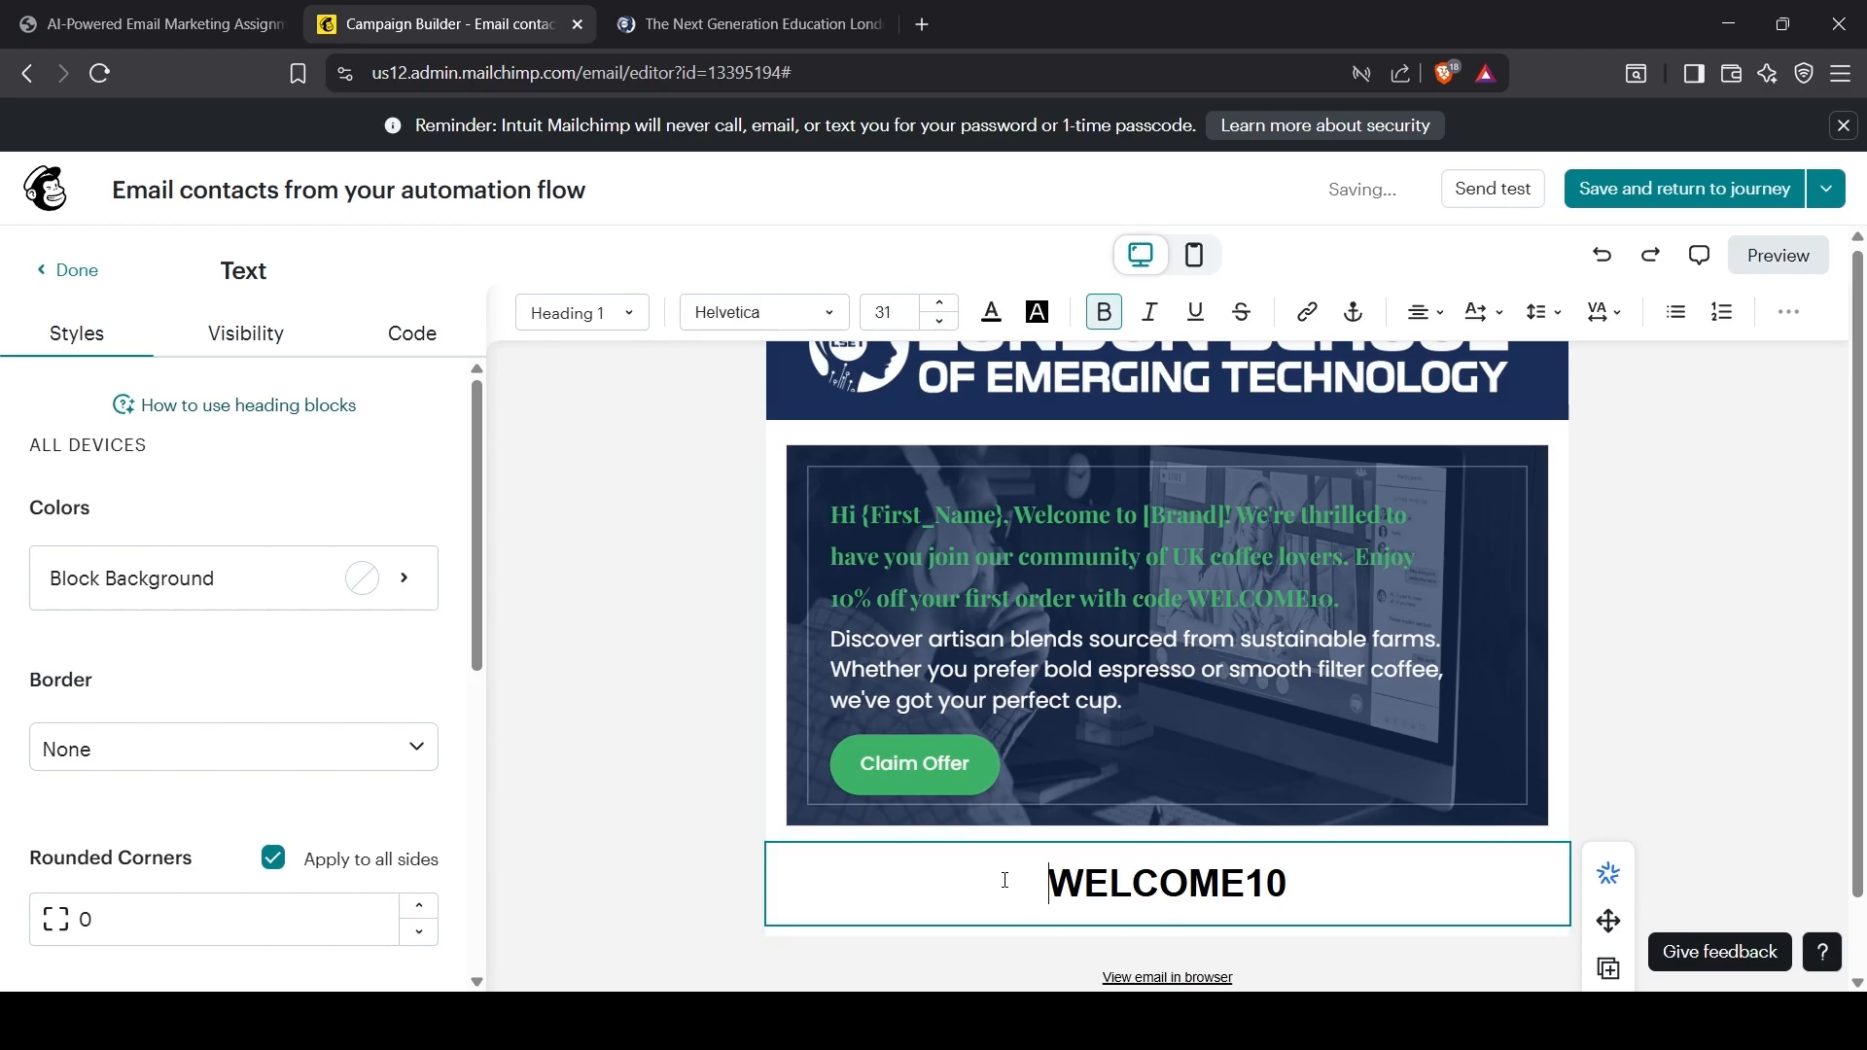
Step: Insert 'discount code:' from the brief in front of WELCOME10
{"action": "left_click", "coordinate": [267, 10]}
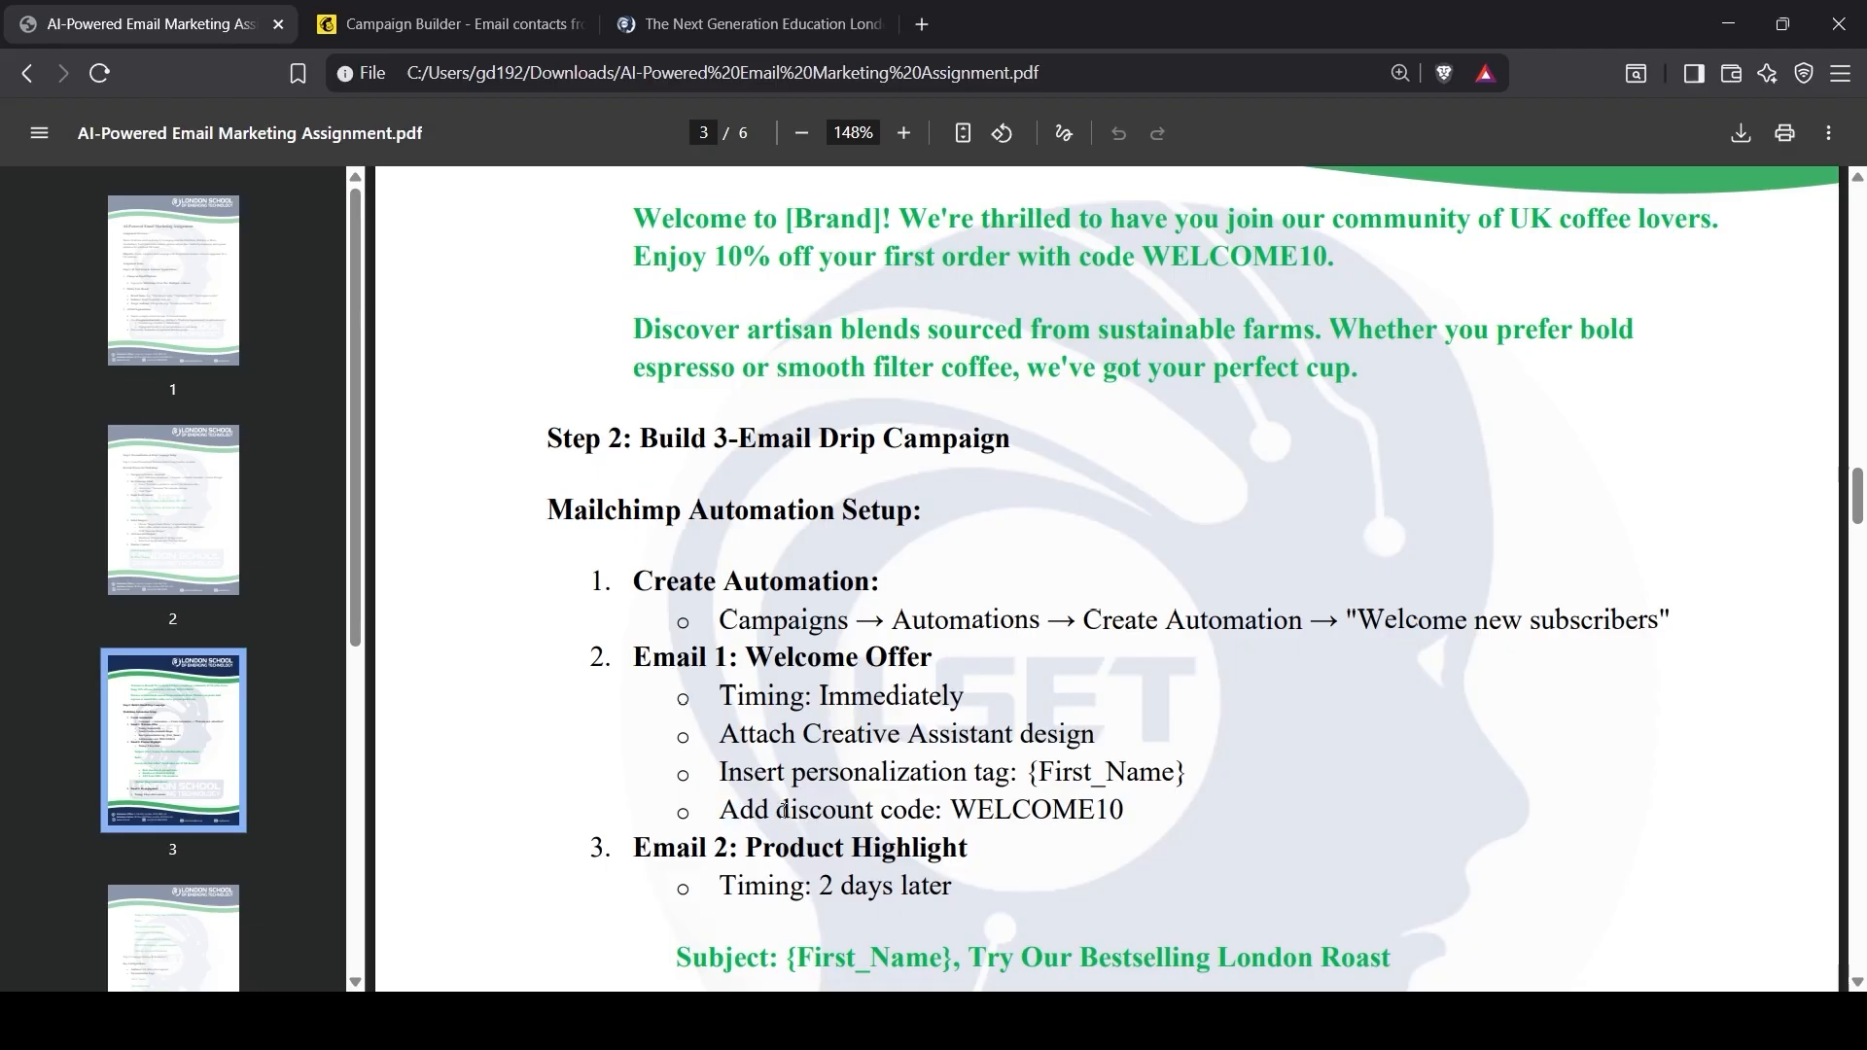
{"action": "left_click_drag", "start_coordinate": [778, 812], "coordinate": [938, 813]}
{"action": "key", "text": "ctrl+c"}
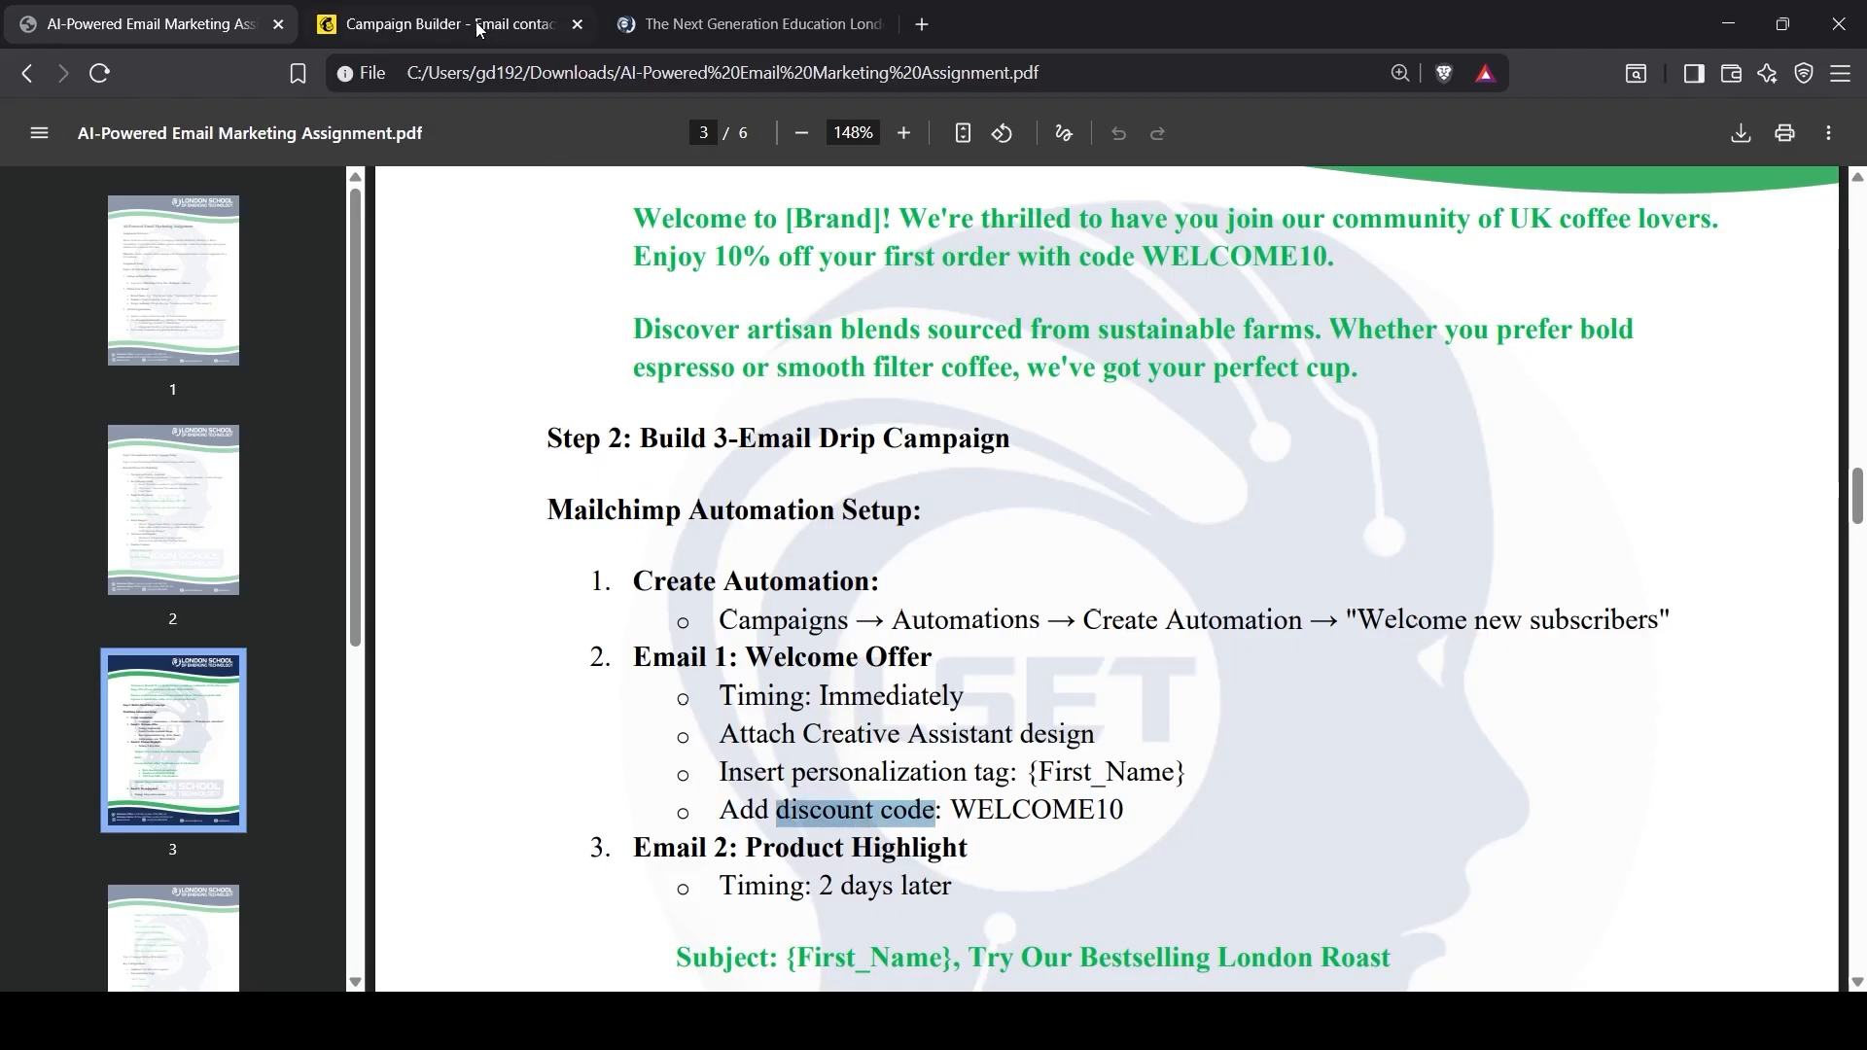
{"action": "left_click", "coordinate": [386, 9]}
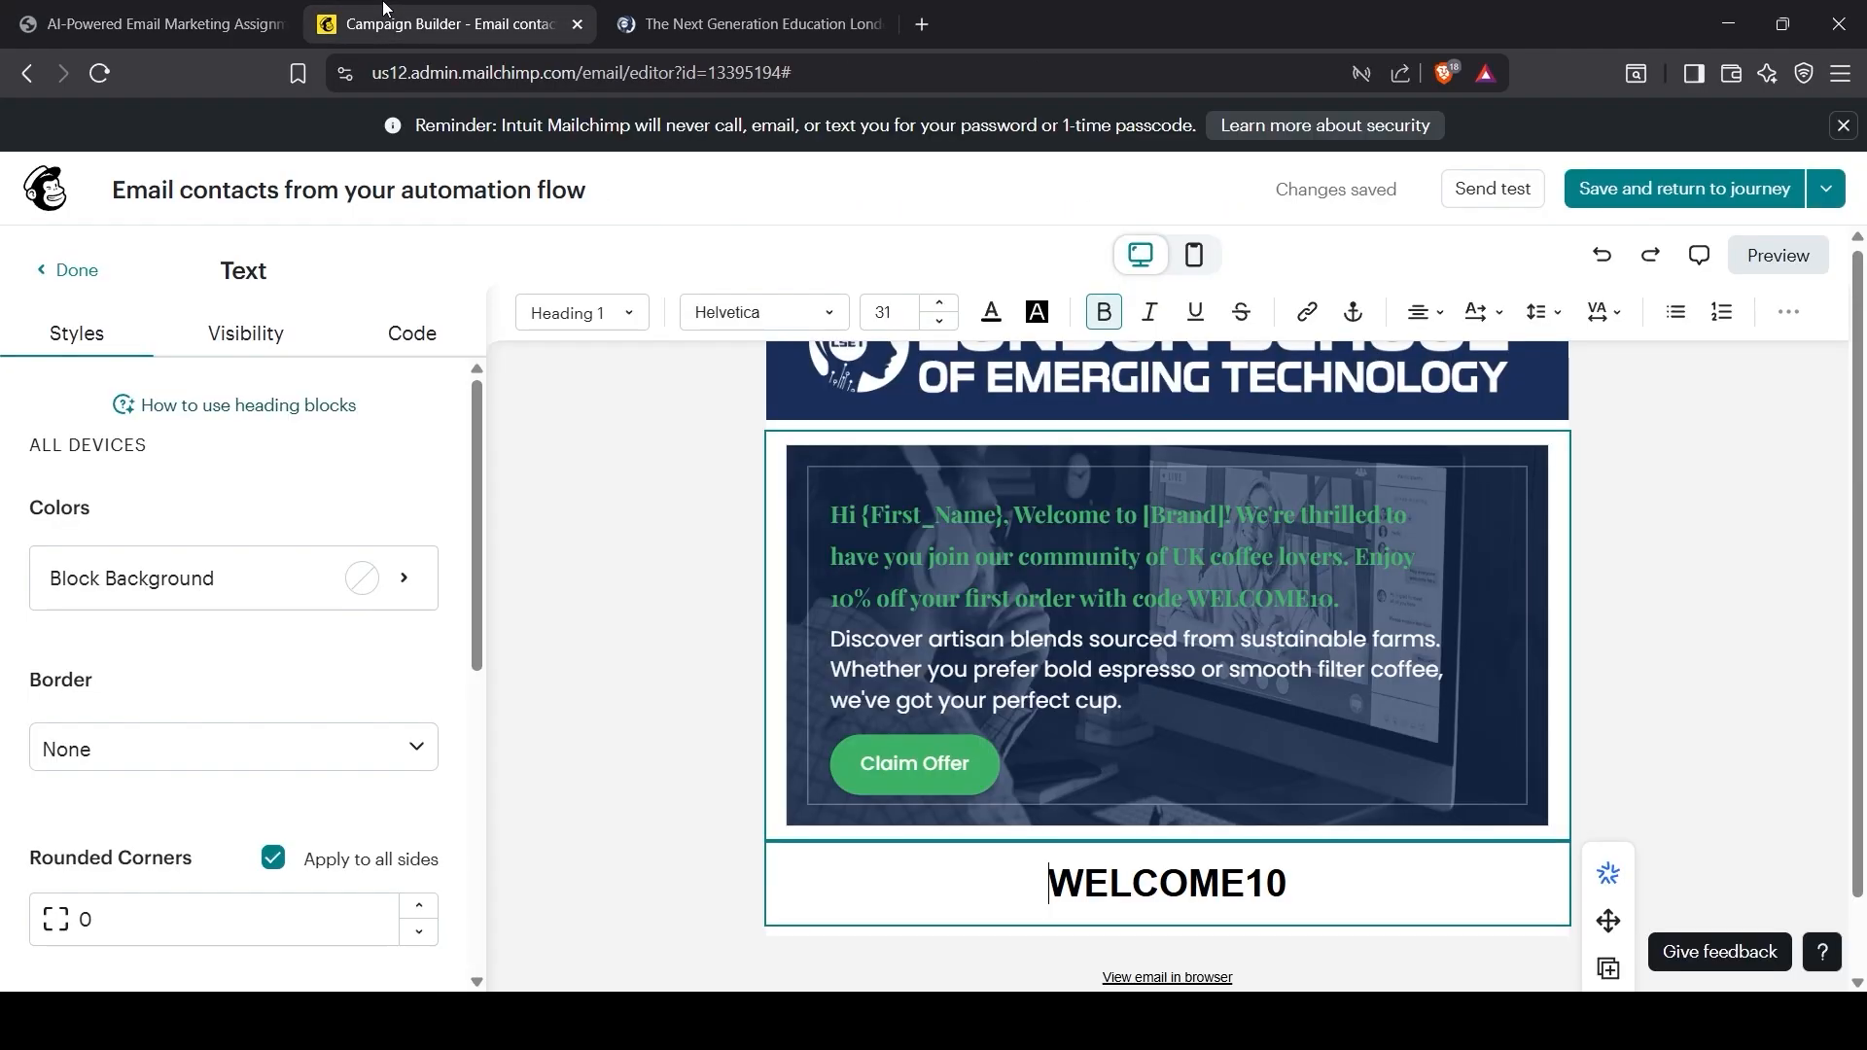
{"action": "left_click", "coordinate": [1033, 875]}
{"action": "key", "text": "ctrl+v"}
{"action": "type", "text": ":"}
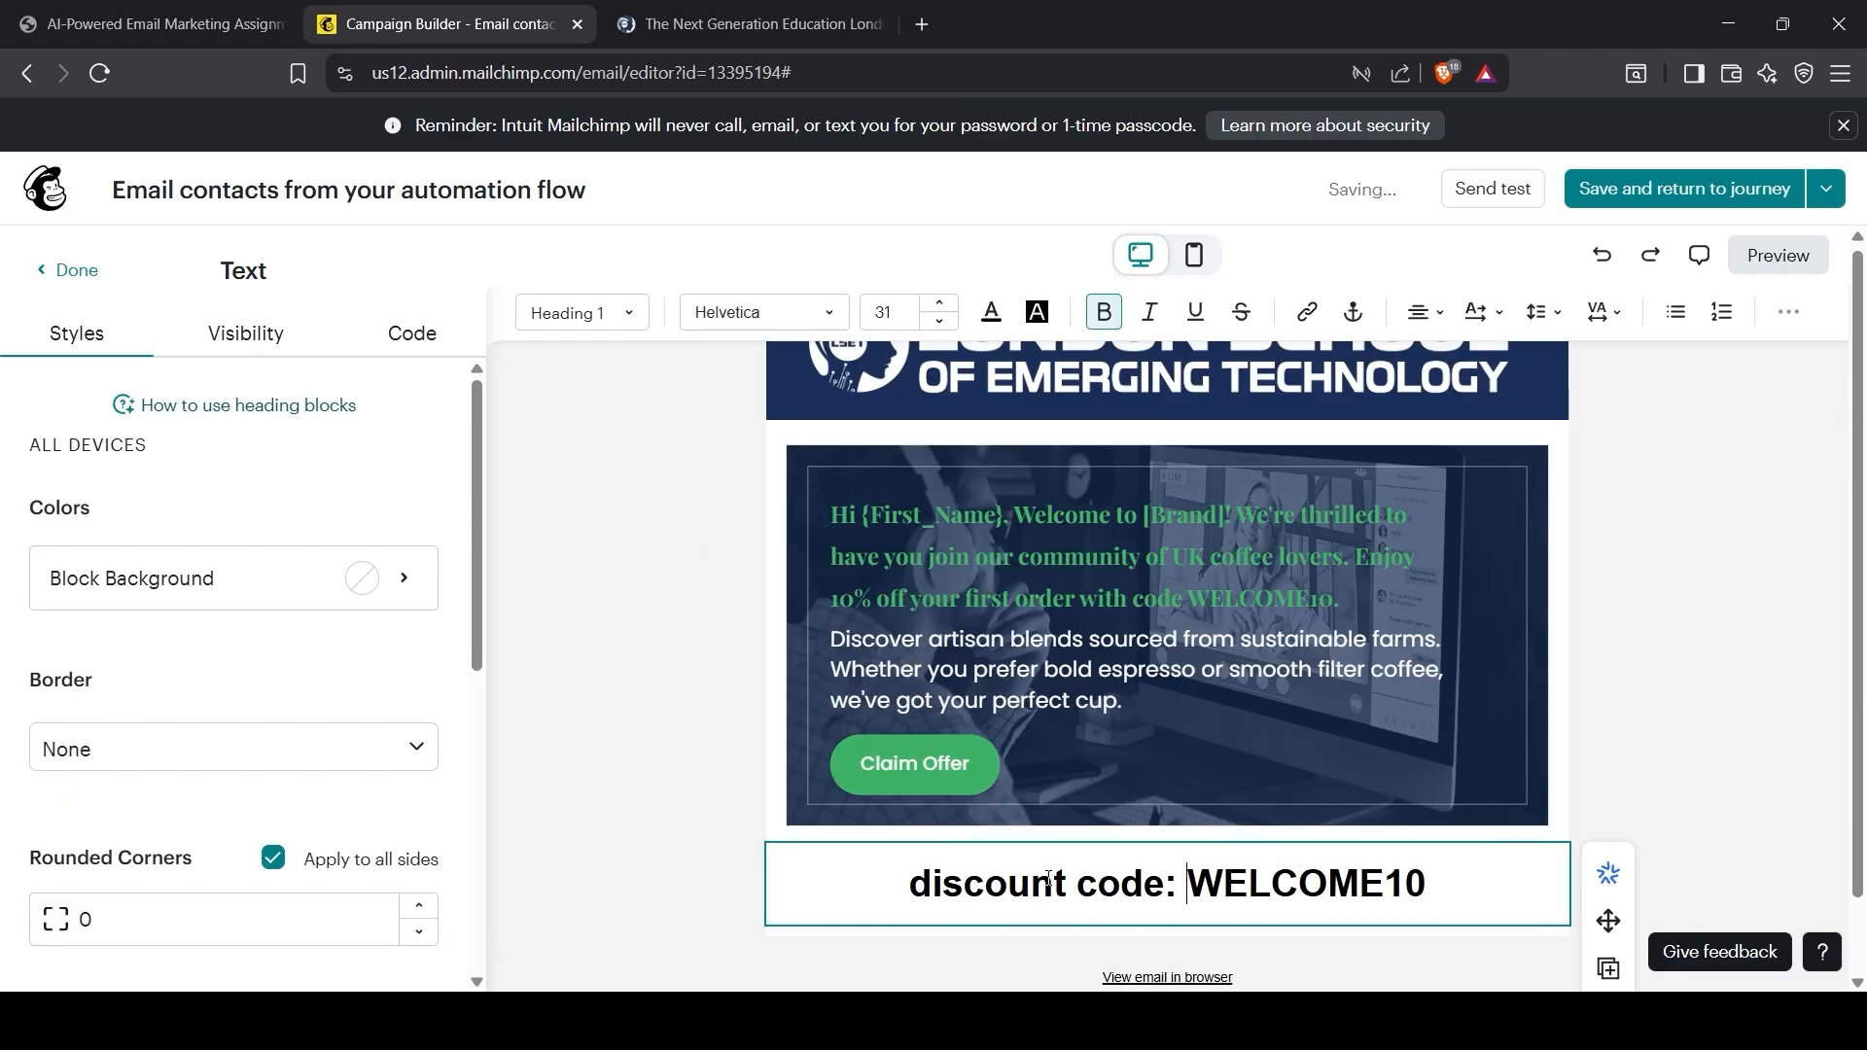
Step: Capitalise the heading to 'Discount Code: WELCOME10' and finish editing it
{"action": "key", "text": "shift+Right"}
{"action": "type", "text": "D"}
{"action": "key", "text": "Right"}
{"action": "key", "text": "Right"}
{"action": "key", "text": "Right"}
{"action": "key", "text": "Right"}
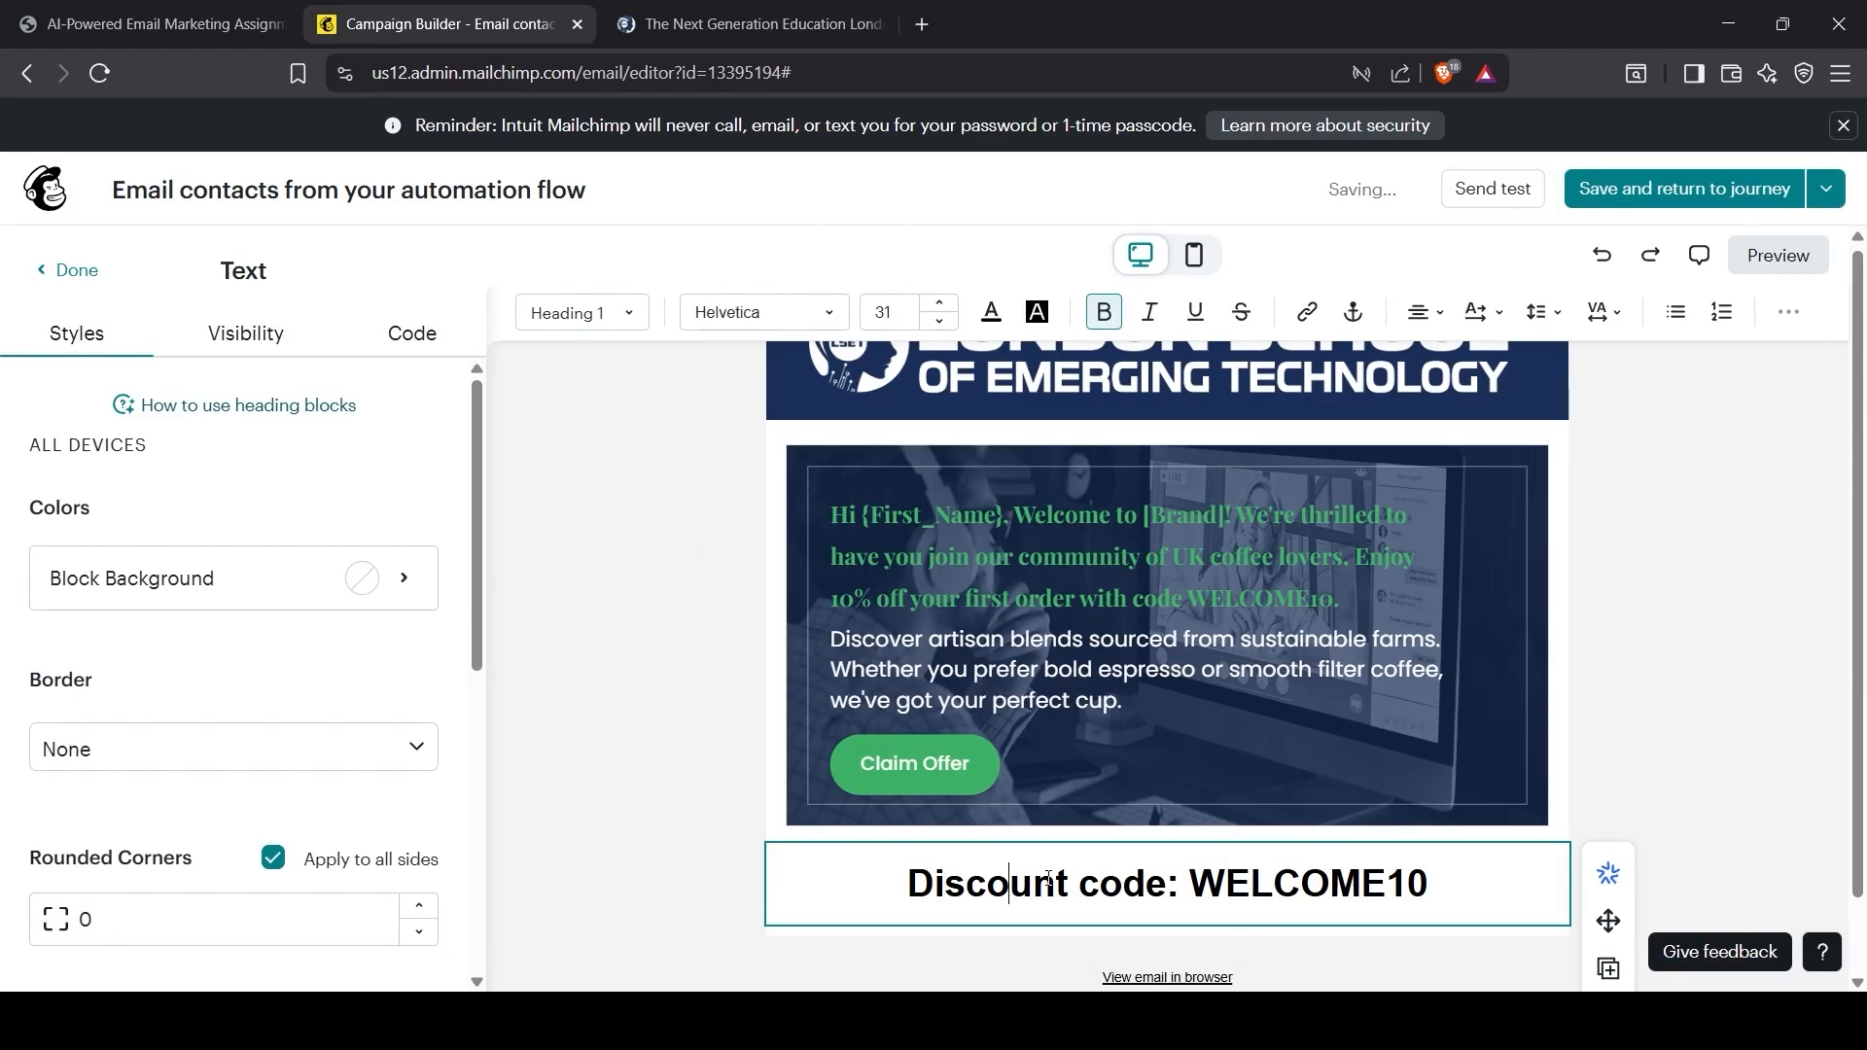
{"action": "key", "text": "shift+Right"}
{"action": "type", "text": "C"}
{"action": "key", "text": "End"}
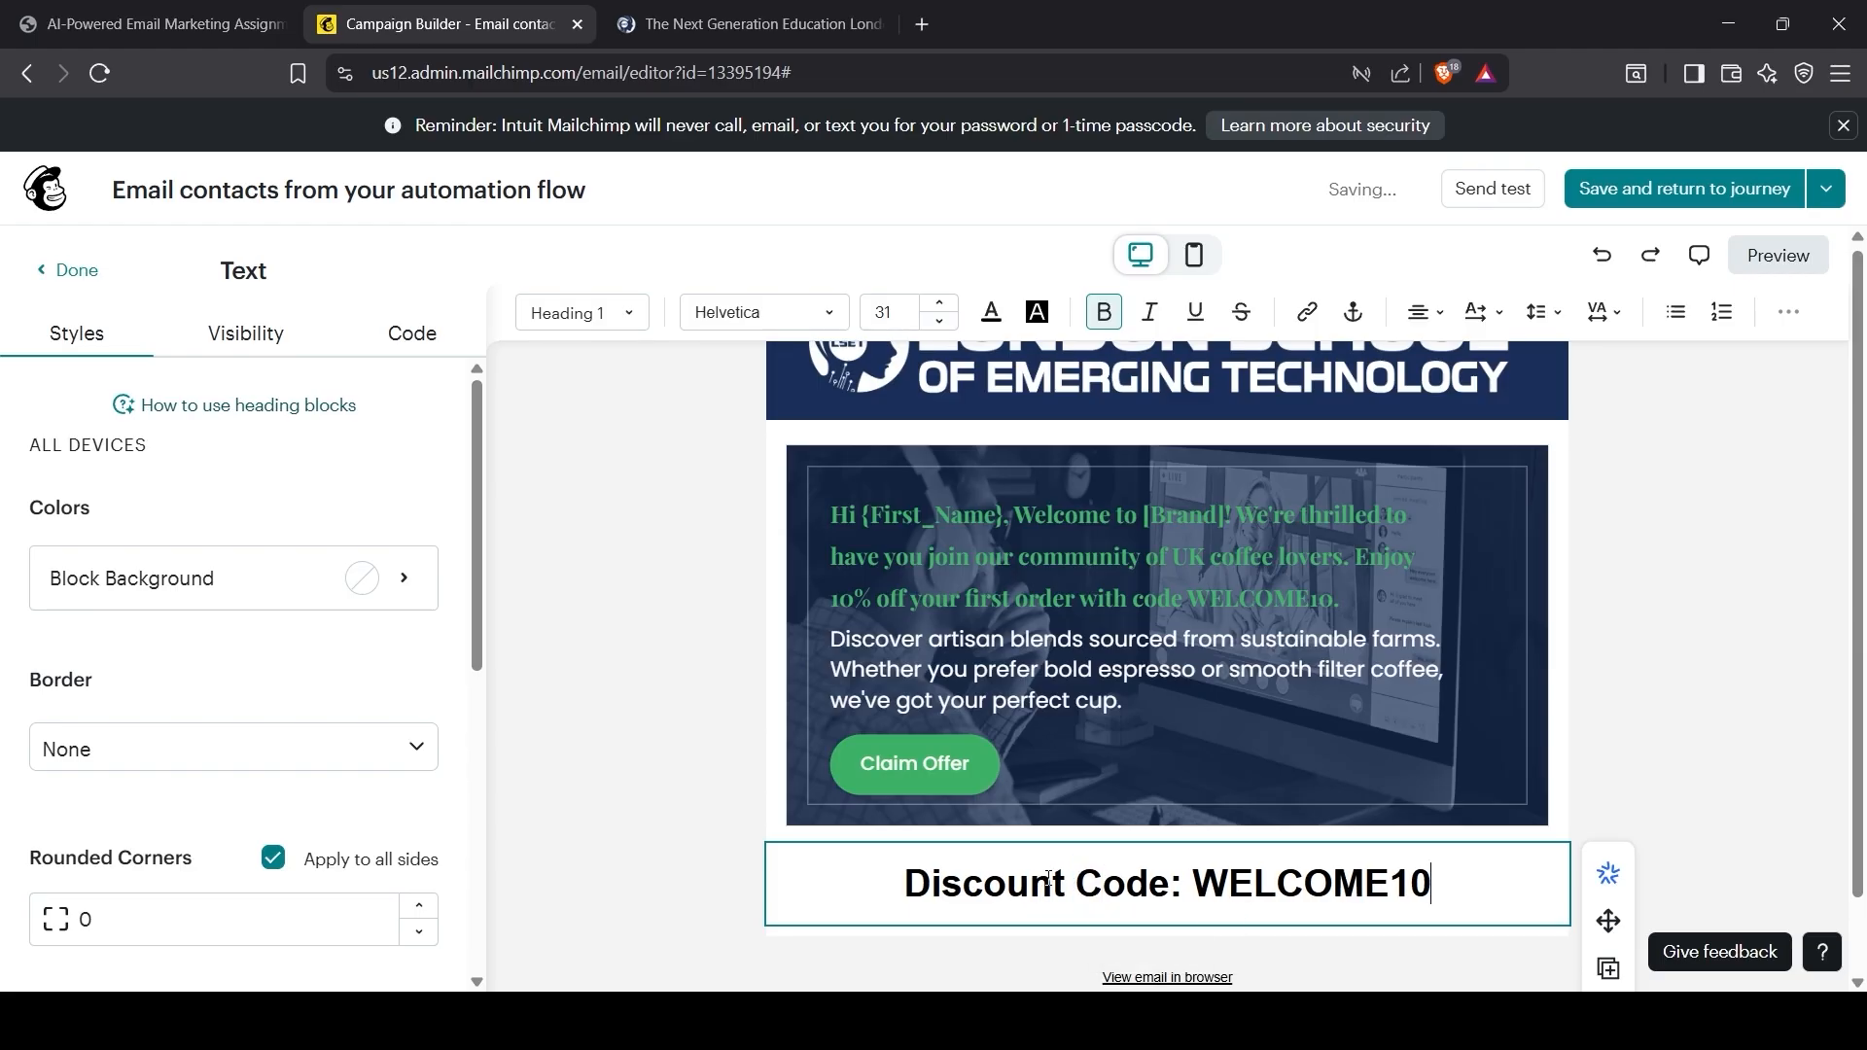
{"action": "left_click", "coordinate": [1644, 723]}
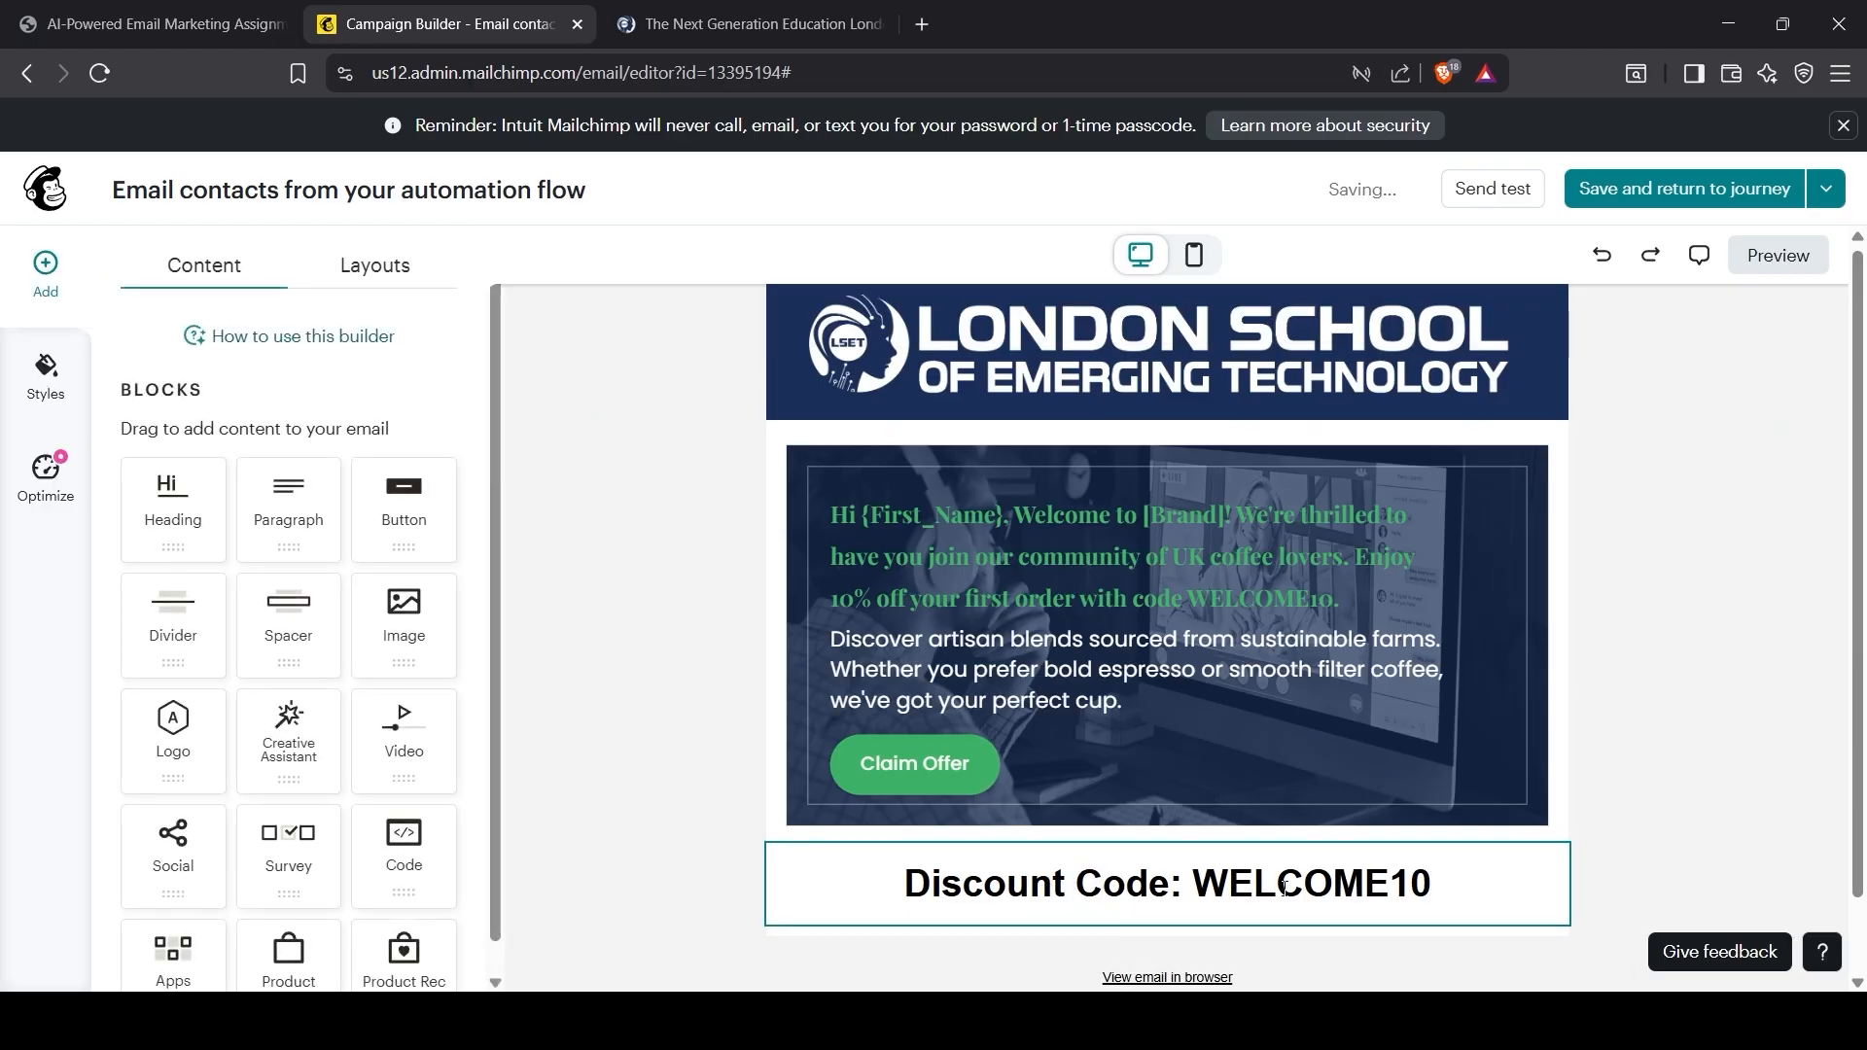
{"action": "scroll", "coordinate": [1196, 919], "scroll_direction": "down", "scroll_amount": 1}
{"action": "scroll", "coordinate": [1196, 919], "scroll_direction": "up", "scroll_amount": 1}
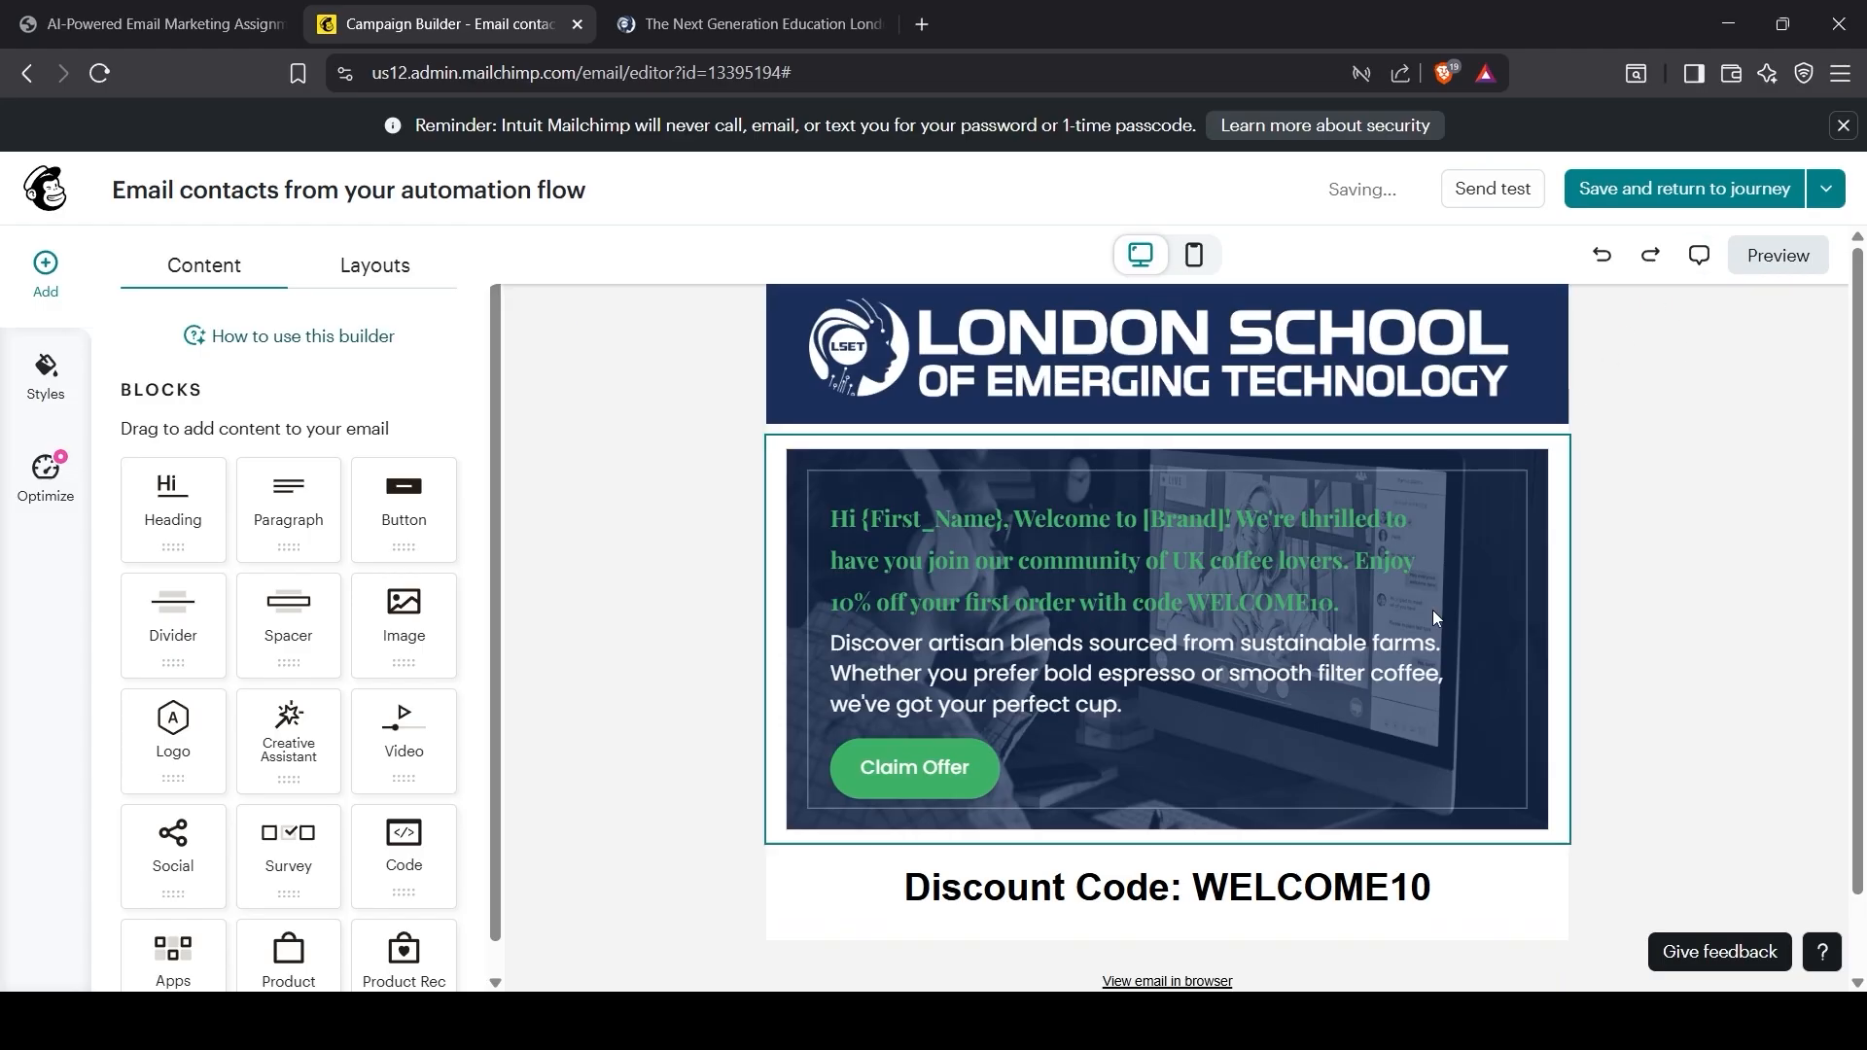
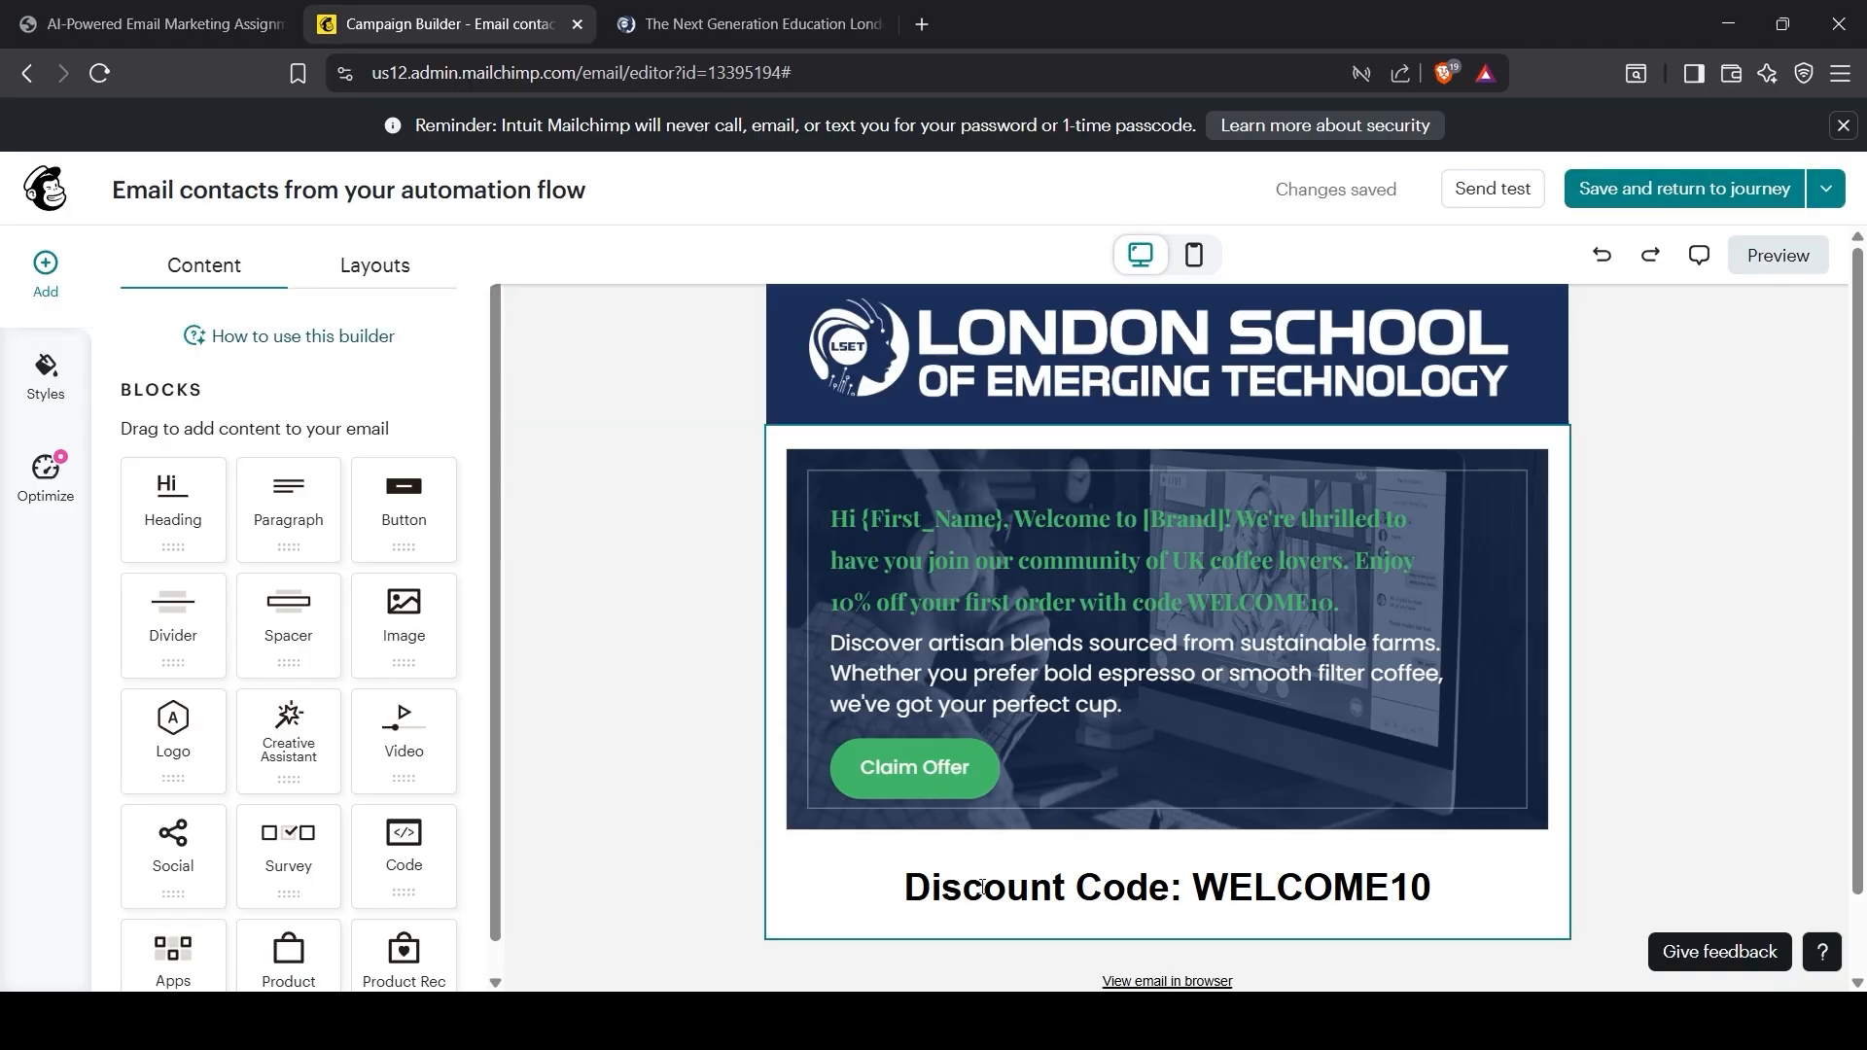
Step: Save the welcome offer email and return to the journey
{"action": "scroll", "coordinate": [1070, 632], "scroll_direction": "down", "scroll_amount": 1}
{"action": "scroll", "coordinate": [1264, 438], "scroll_direction": "up", "scroll_amount": 1}
{"action": "left_click", "coordinate": [1666, 190]}
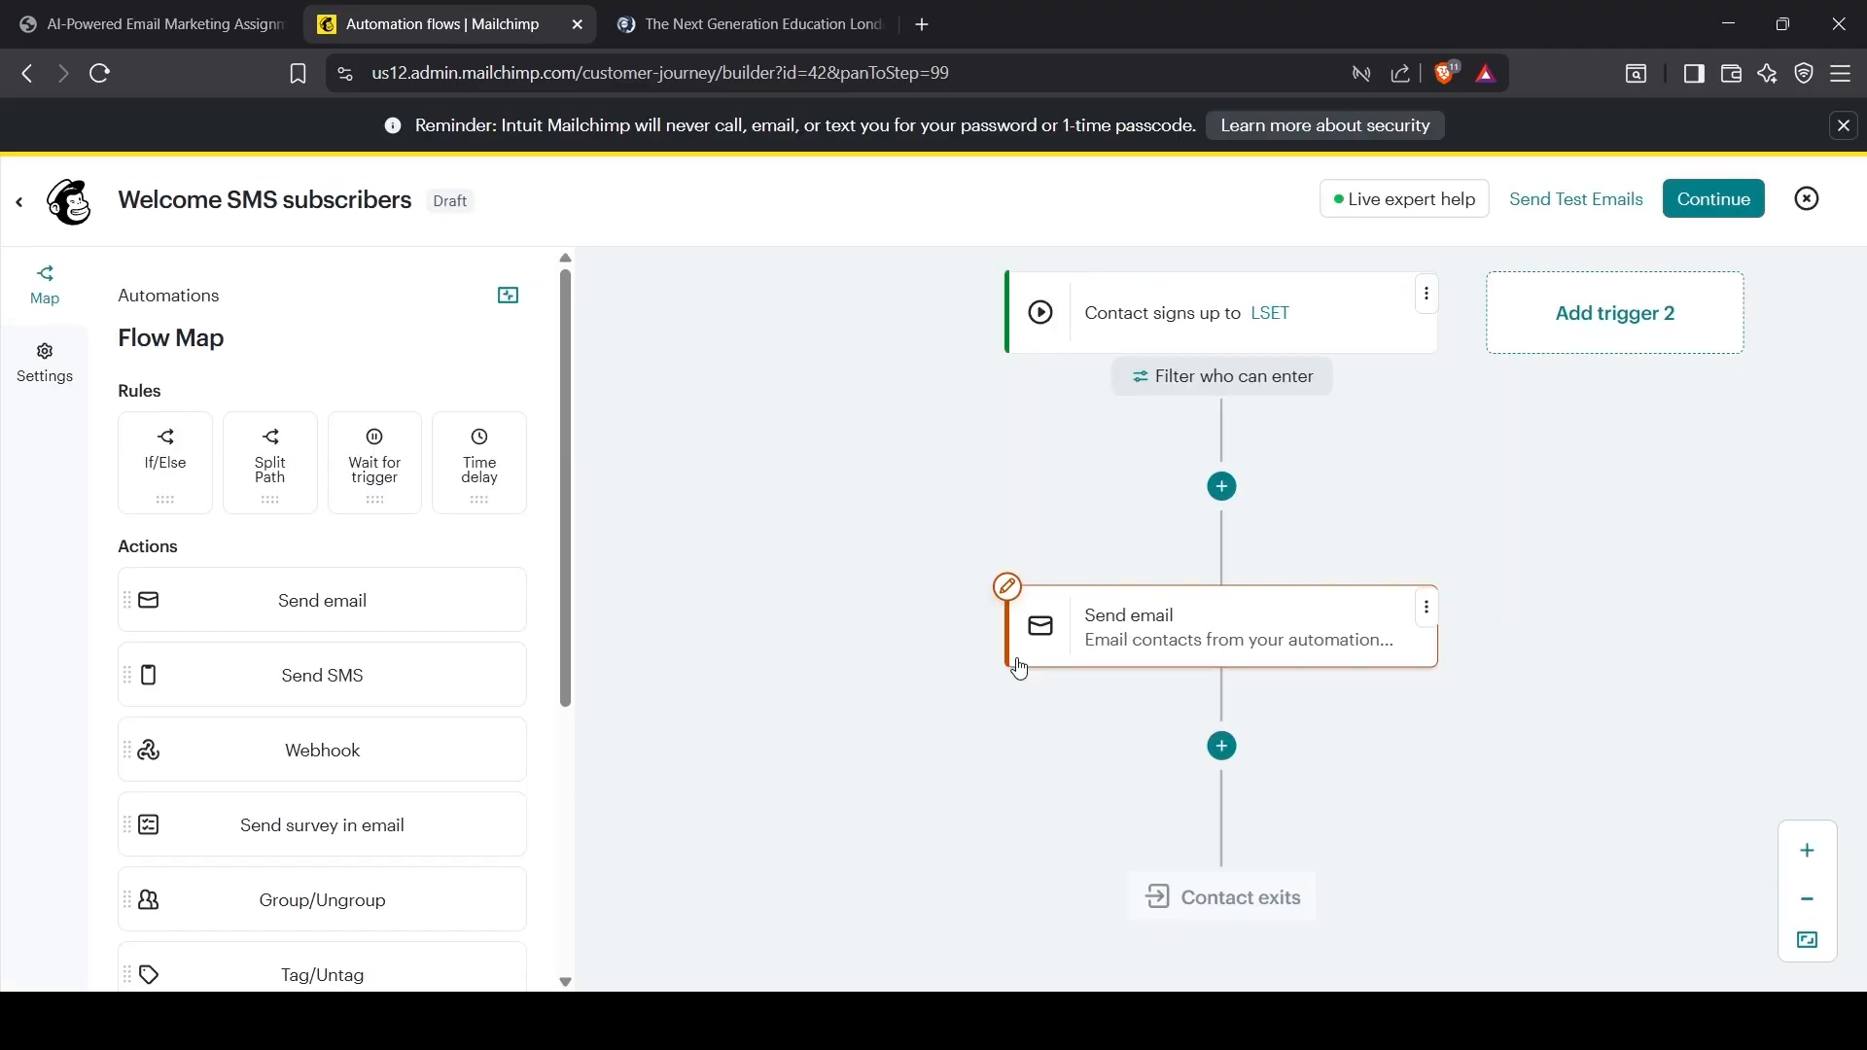
Step: Check Email 2's timing in the assignment brief, then go back to the flow map
{"action": "left_click", "coordinate": [161, 18]}
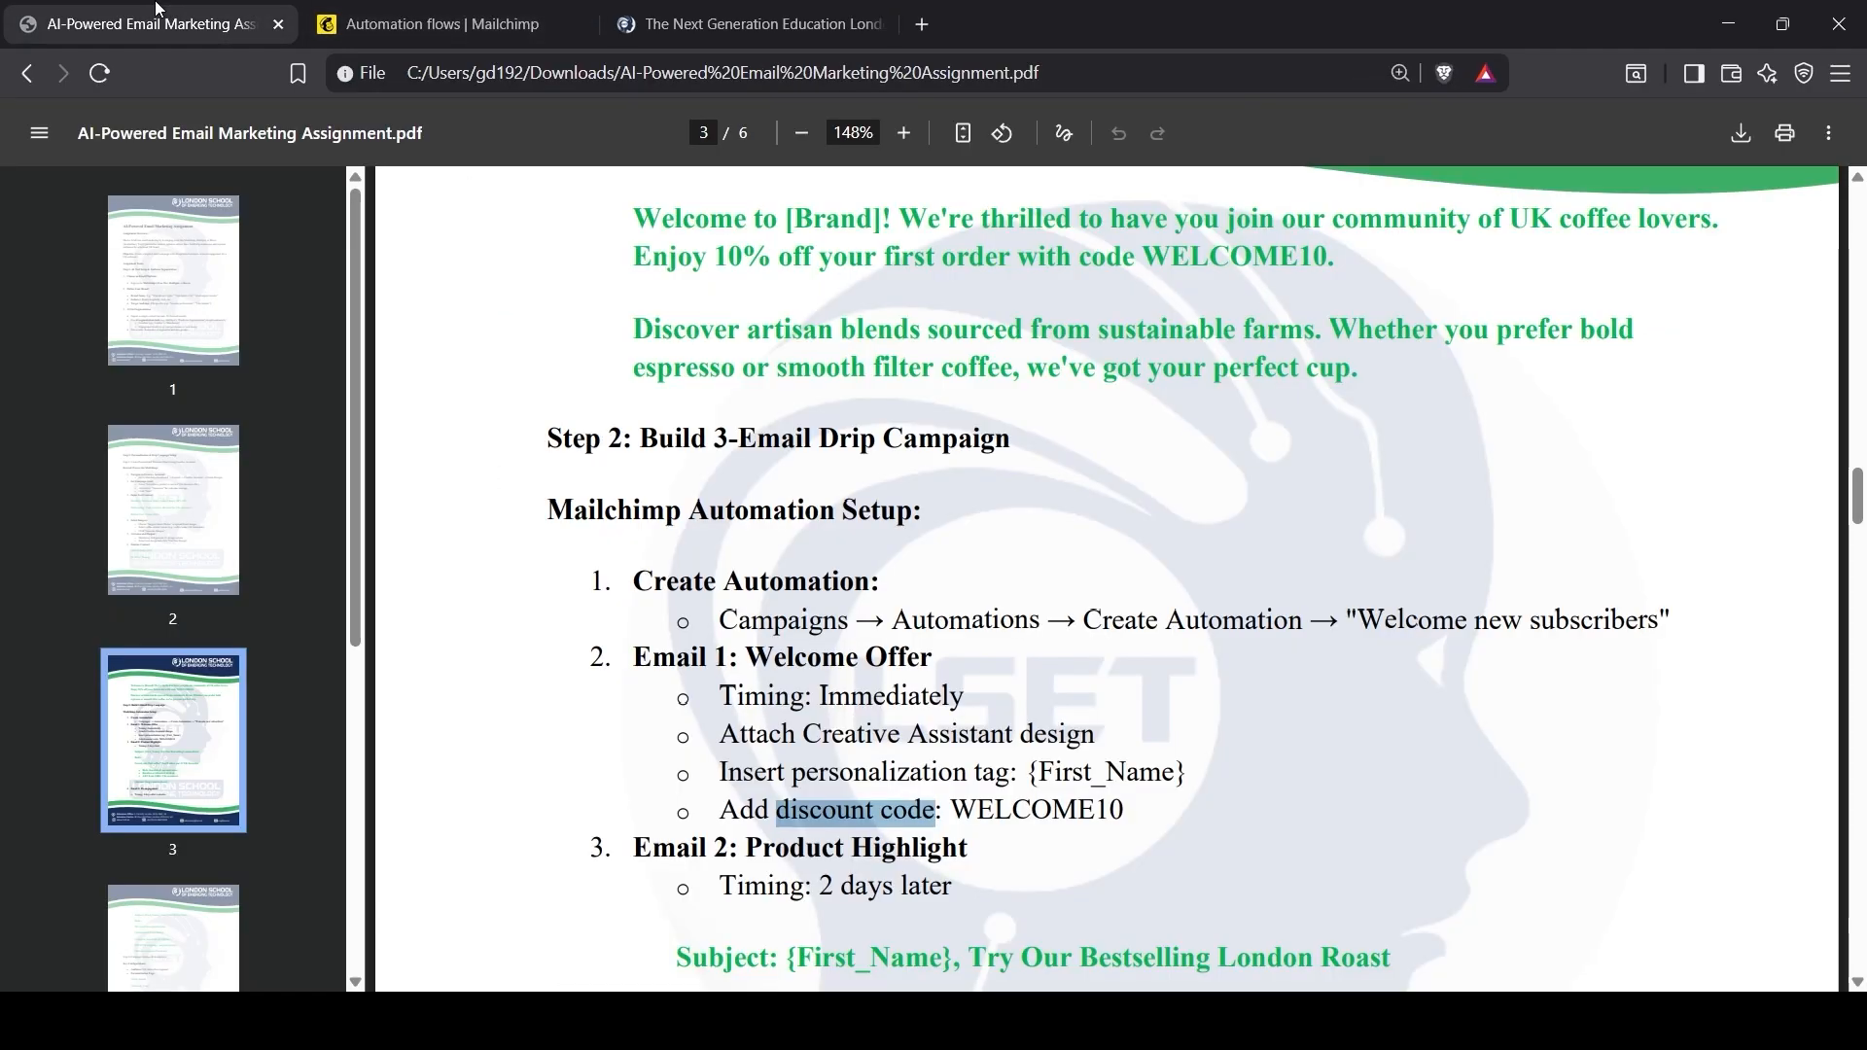
{"action": "scroll", "coordinate": [834, 891], "scroll_direction": "down", "scroll_amount": 2}
{"action": "scroll", "coordinate": [820, 746], "scroll_direction": "down", "scroll_amount": 2}
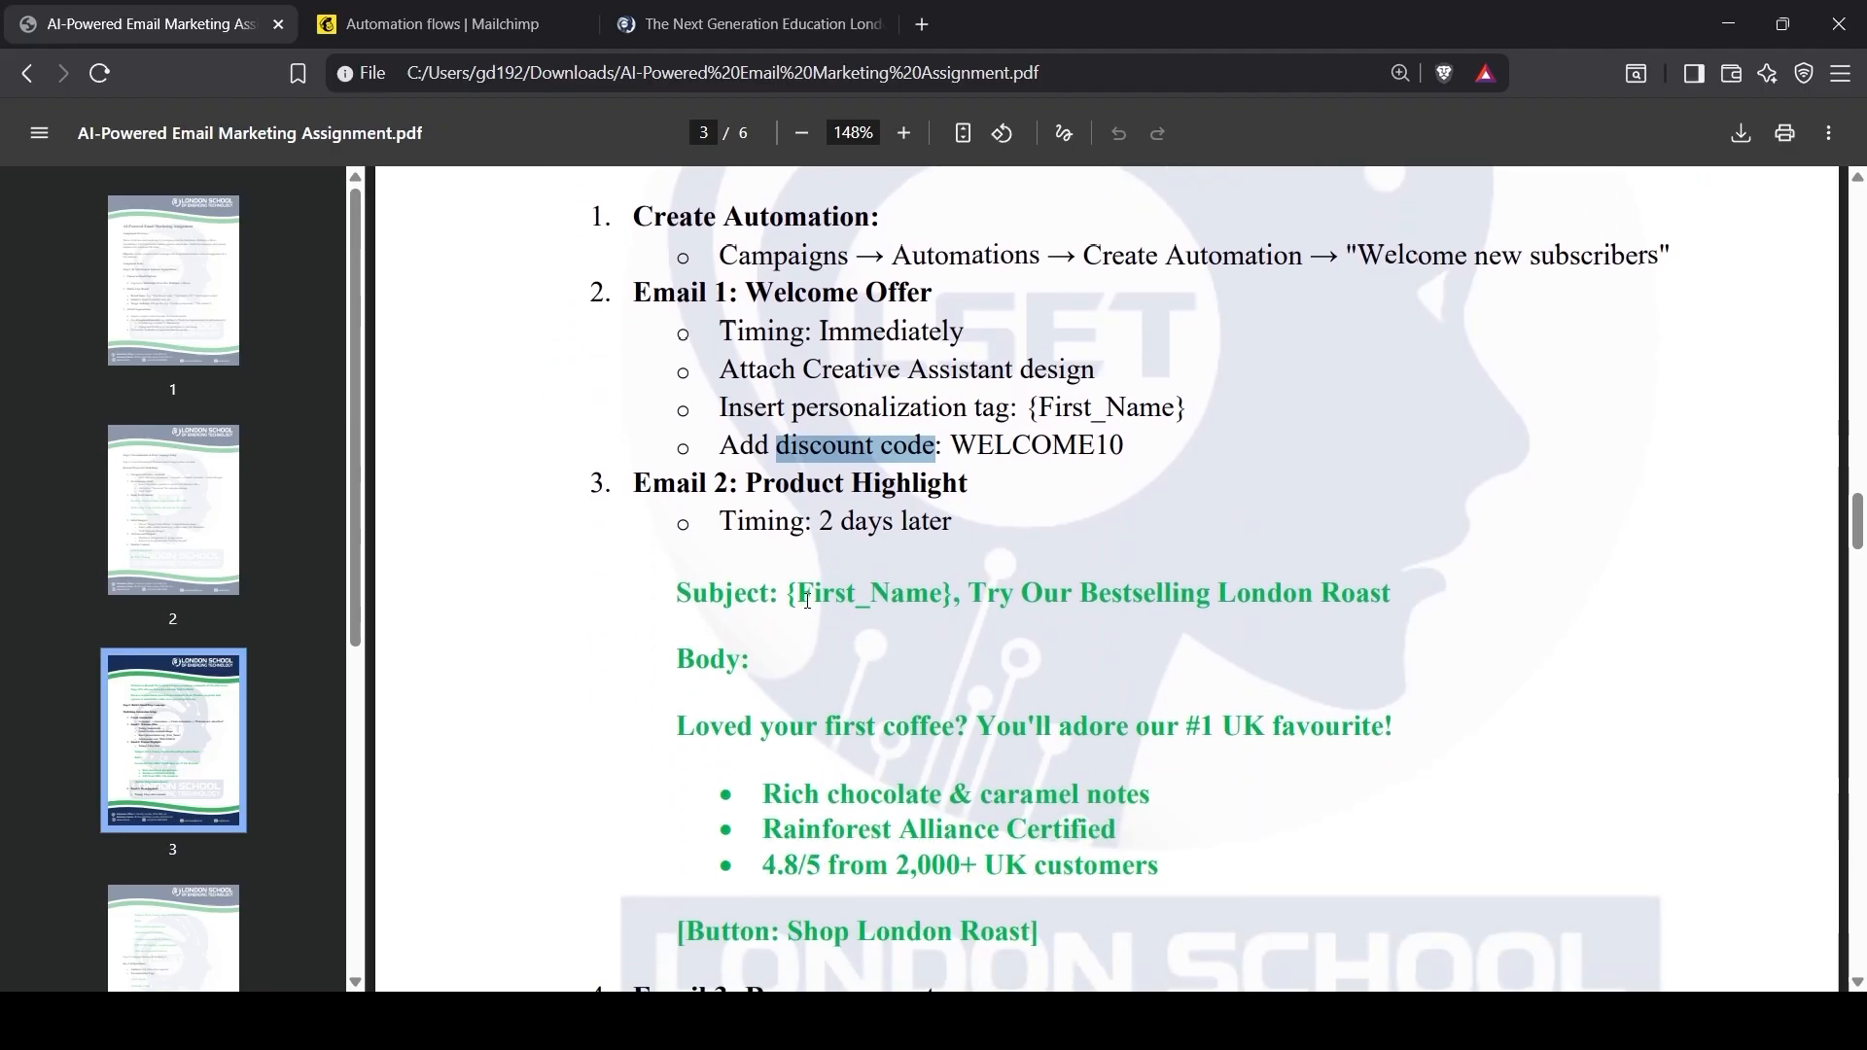
{"action": "left_click_drag", "start_coordinate": [722, 521], "coordinate": [961, 523]}
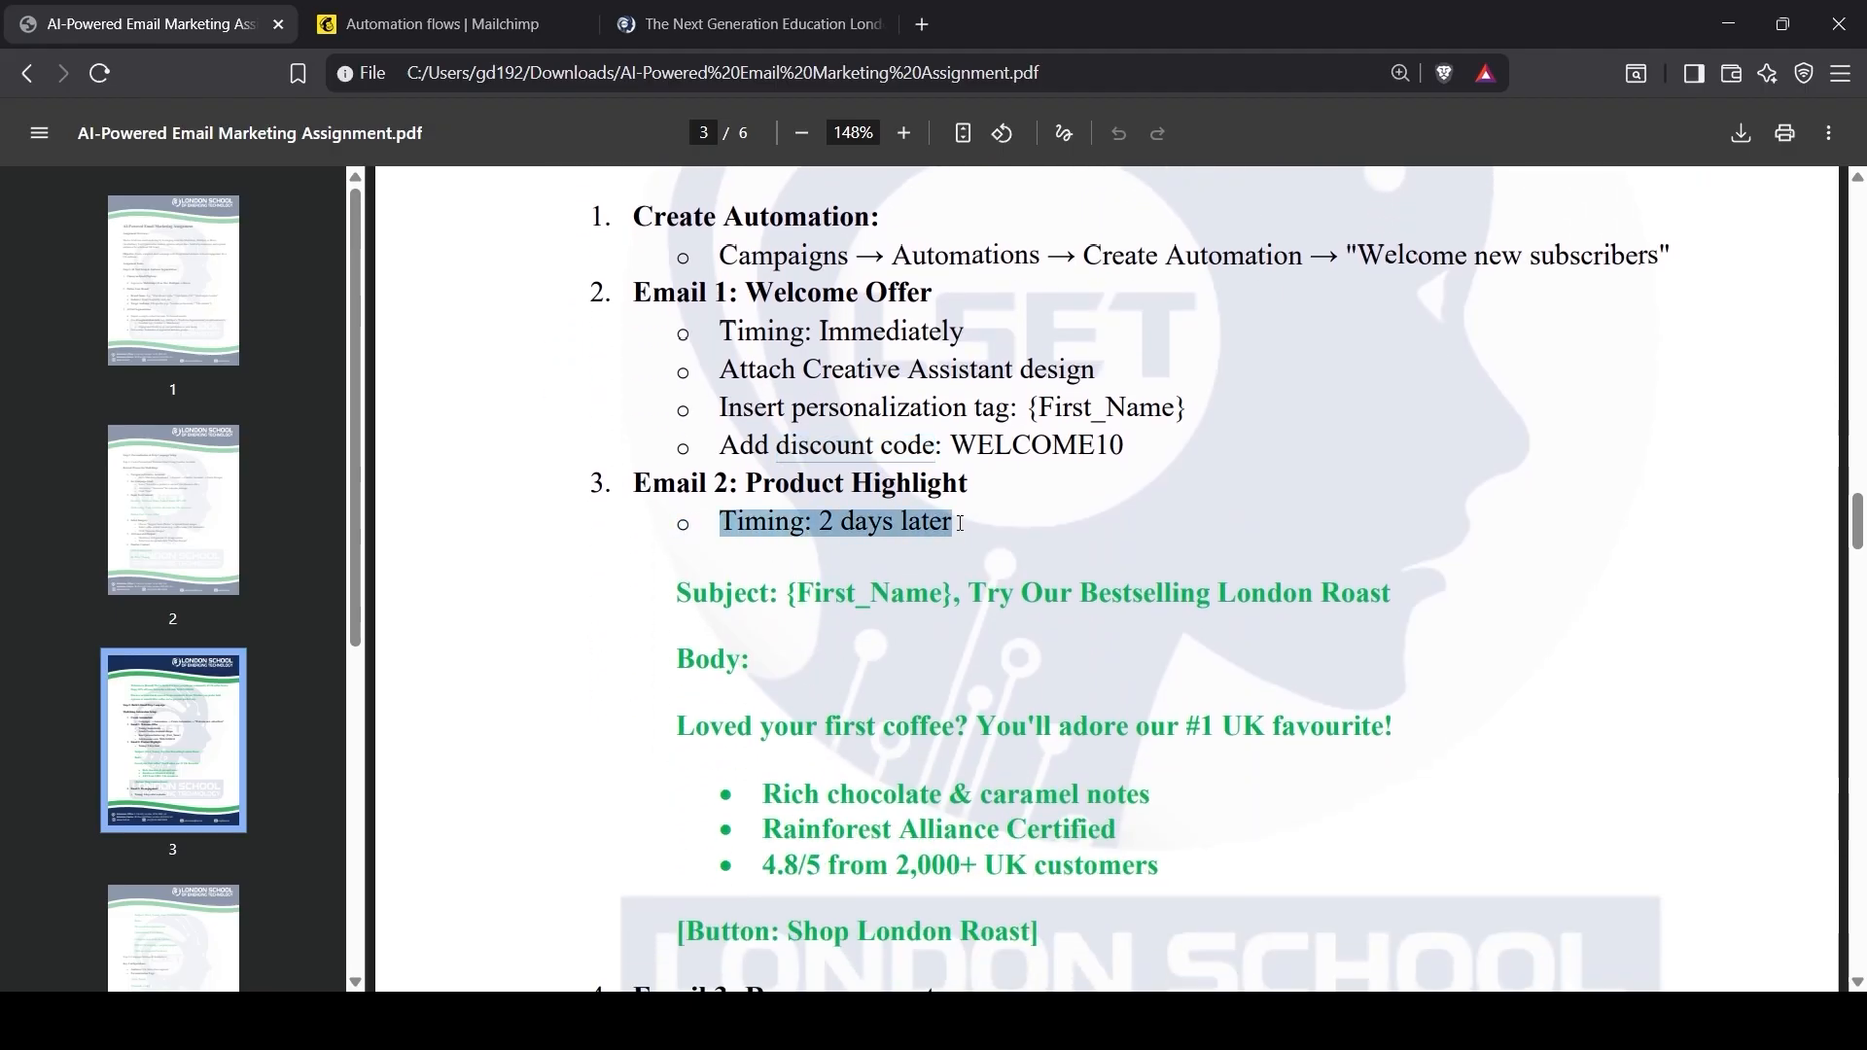
{"action": "left_click", "coordinate": [433, 23]}
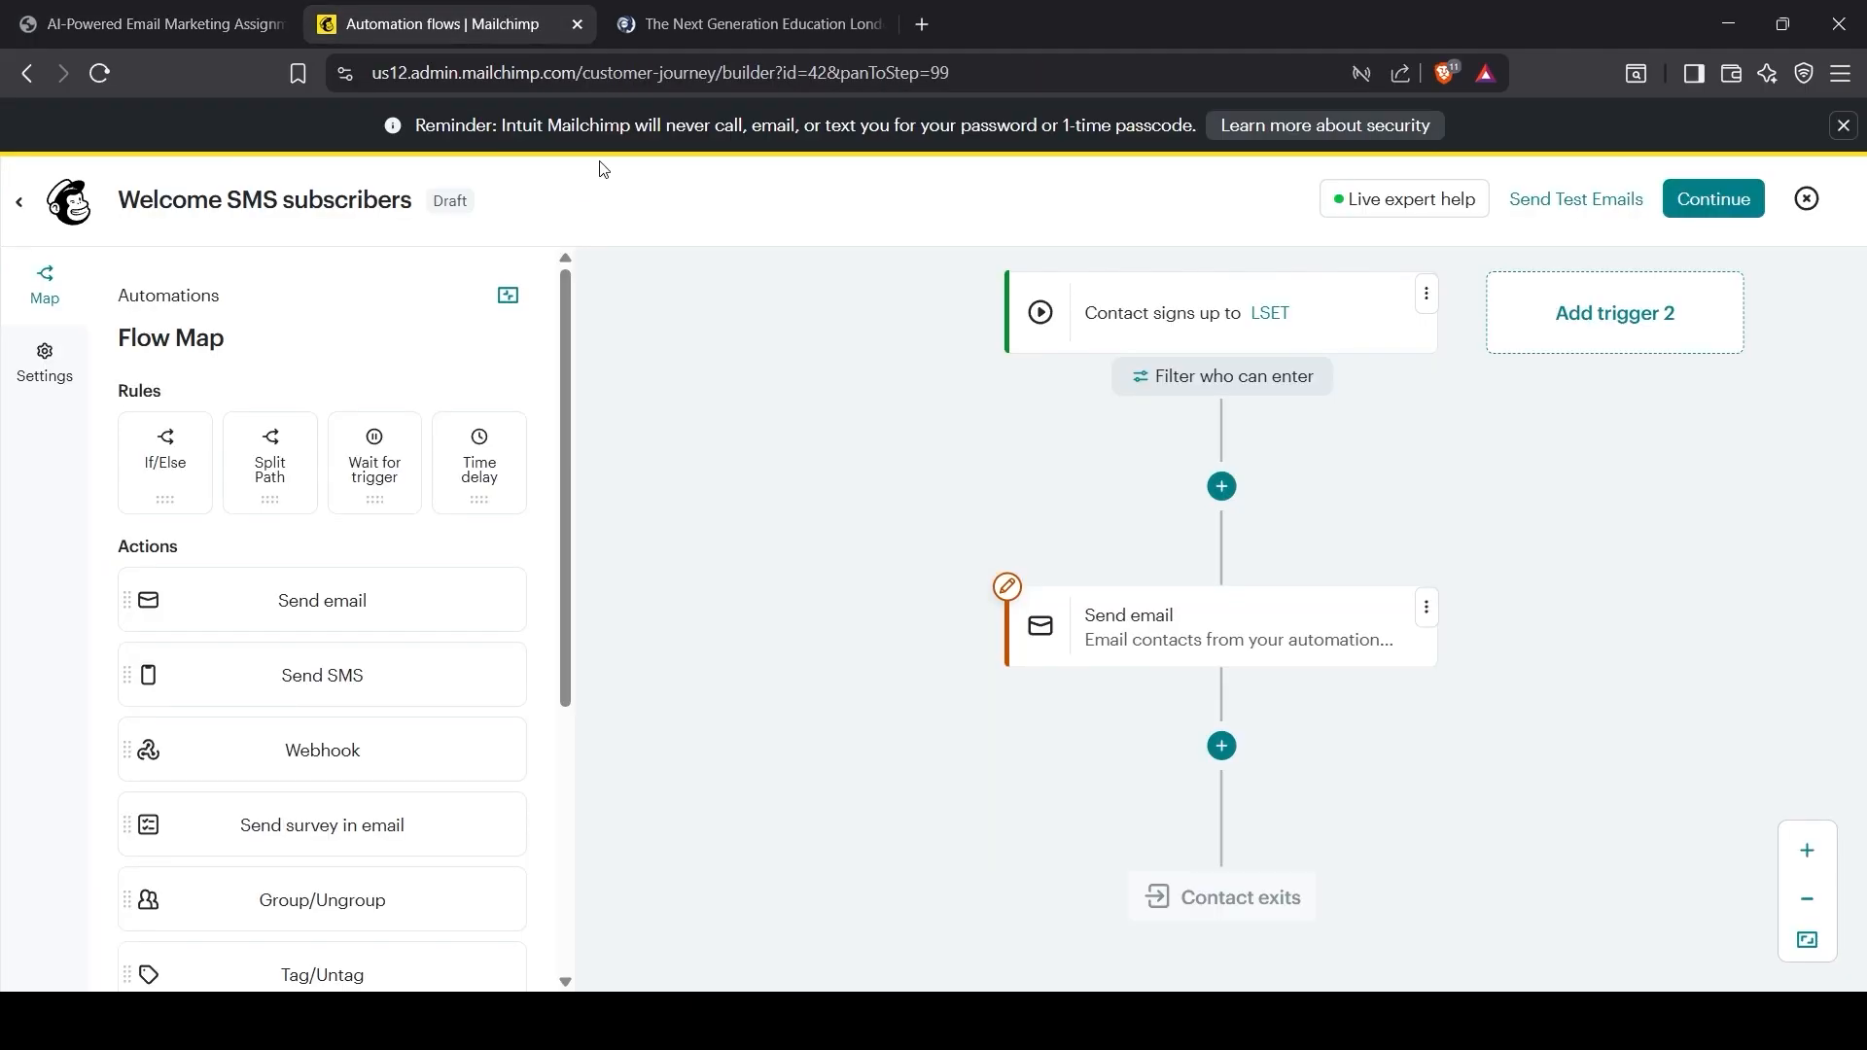
Step: Add a 2 day time delay after the welcome email
{"action": "left_click", "coordinate": [1229, 748]}
{"action": "left_click", "coordinate": [1514, 748]}
{"action": "left_click", "coordinate": [1508, 828]}
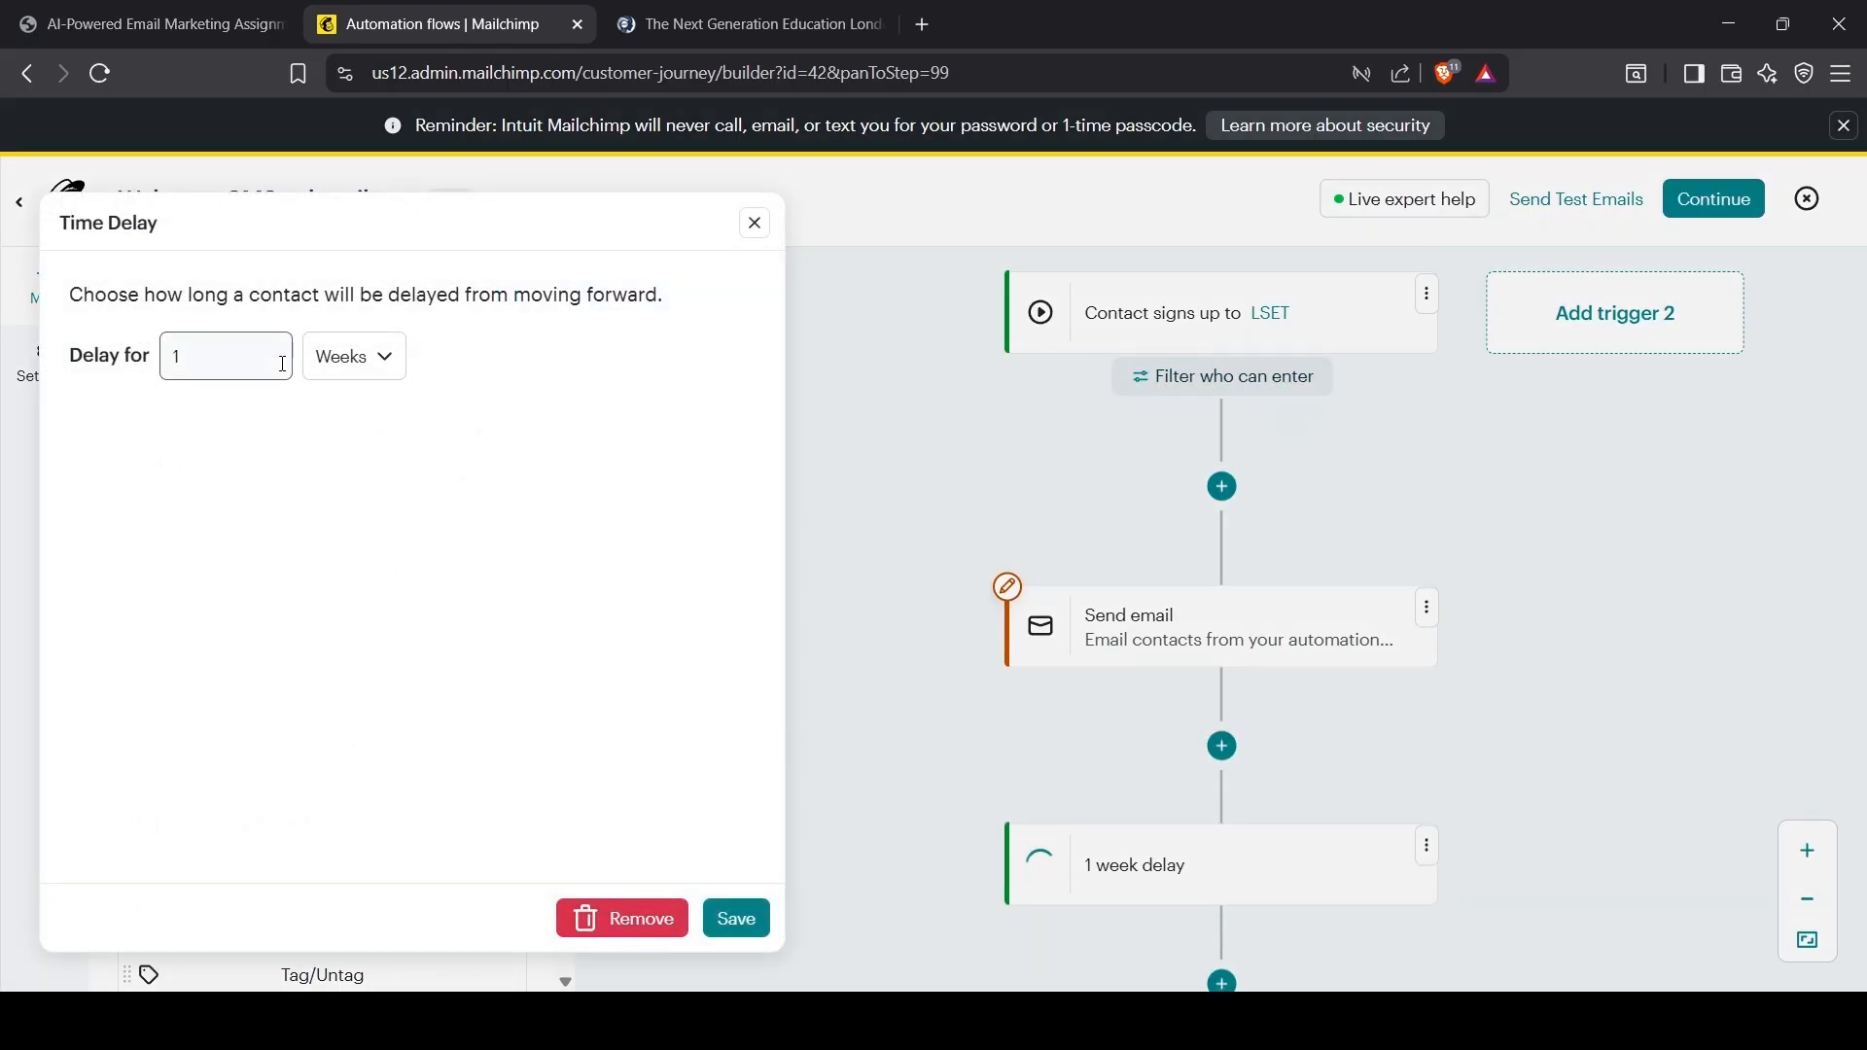
{"action": "left_click_drag", "start_coordinate": [213, 362], "coordinate": [169, 378]}
{"action": "left_click", "coordinate": [420, 633]}
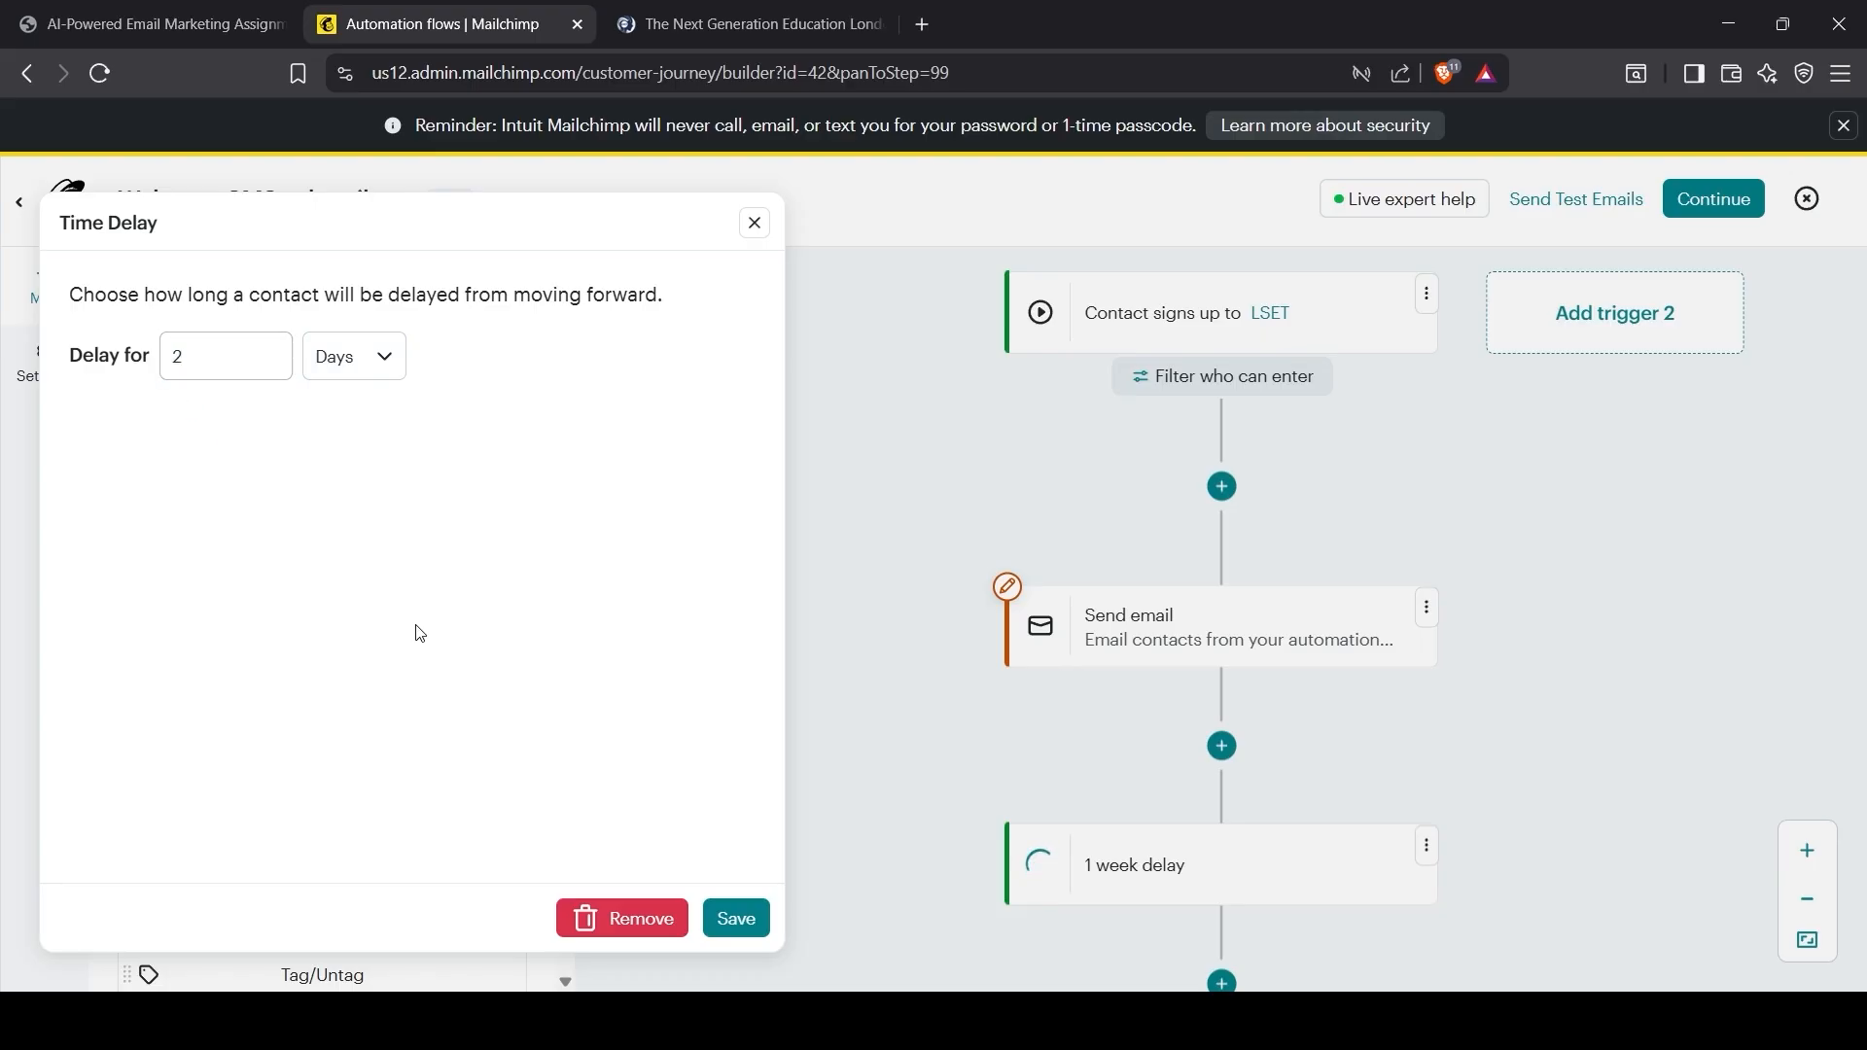
{"action": "left_click", "coordinate": [737, 920]}
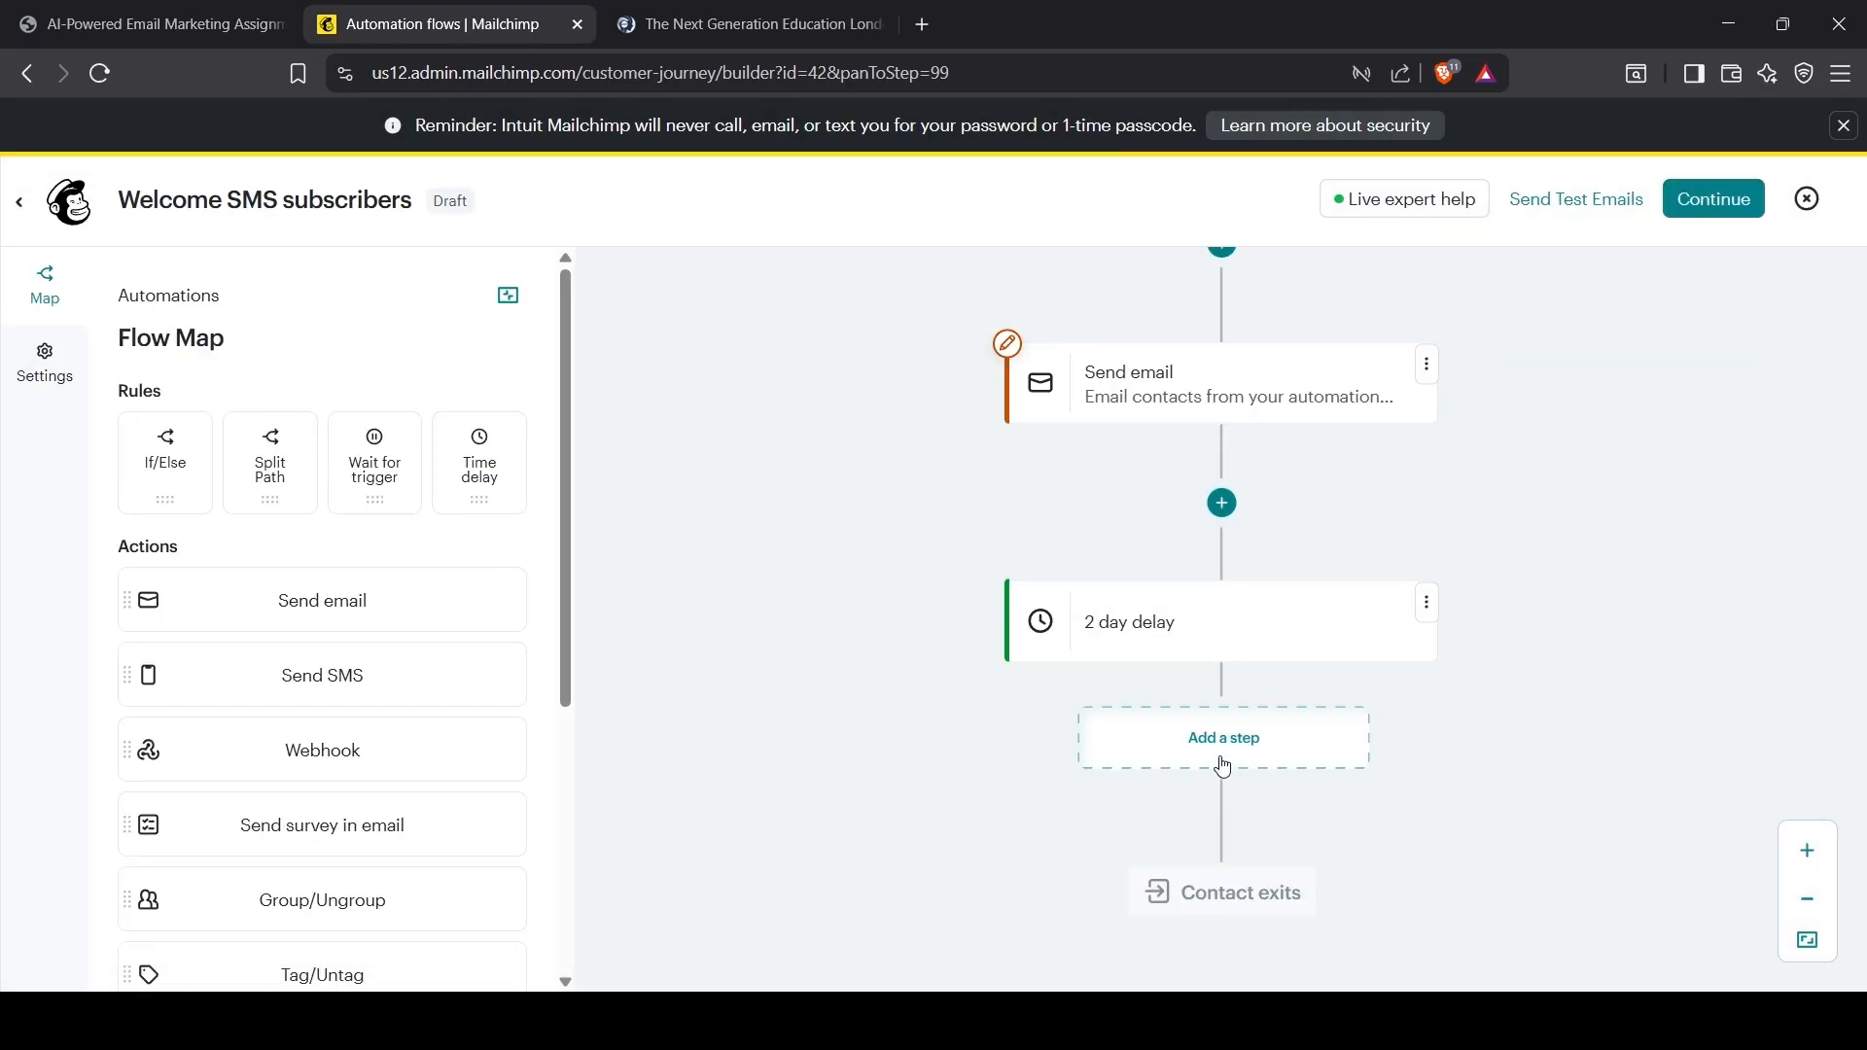
Step: Add a send-email step after the delay and open its email design
{"action": "left_click", "coordinate": [1223, 767]}
{"action": "left_click", "coordinate": [1398, 758]}
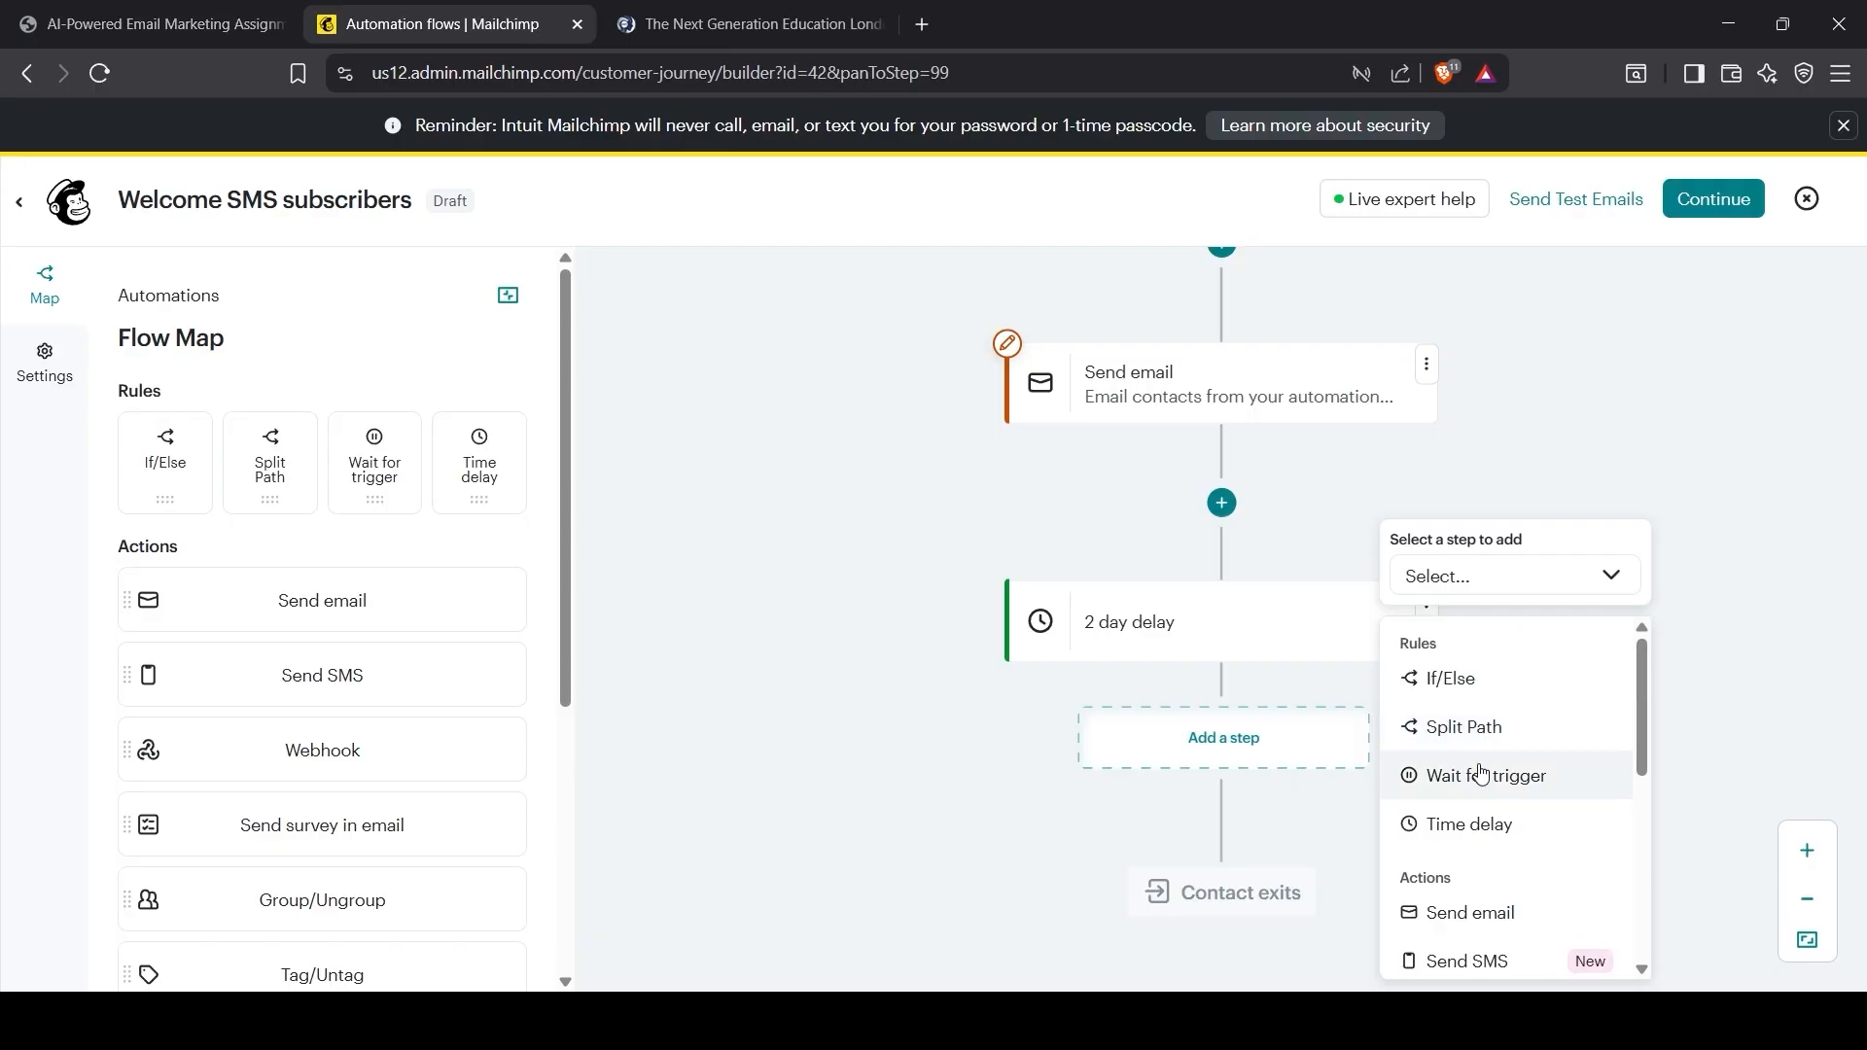
{"action": "left_click", "coordinate": [1493, 919]}
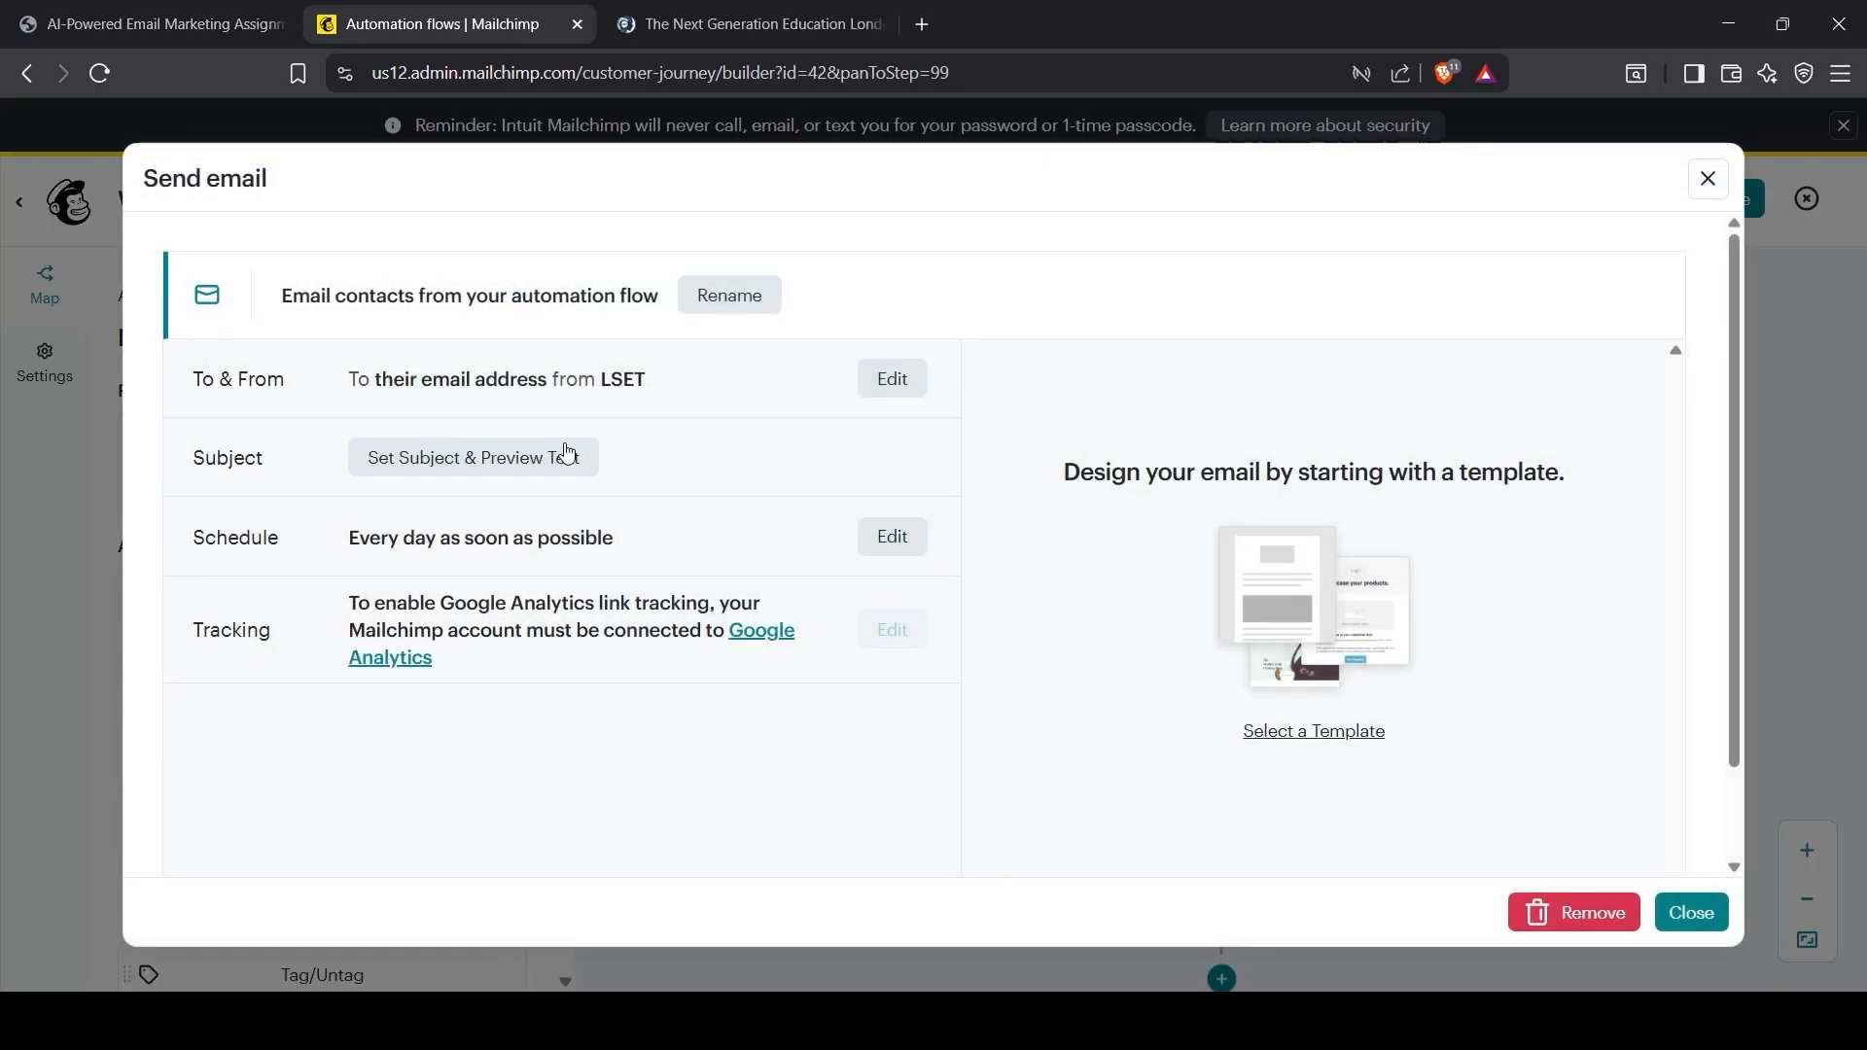
{"action": "left_click", "coordinate": [567, 453]}
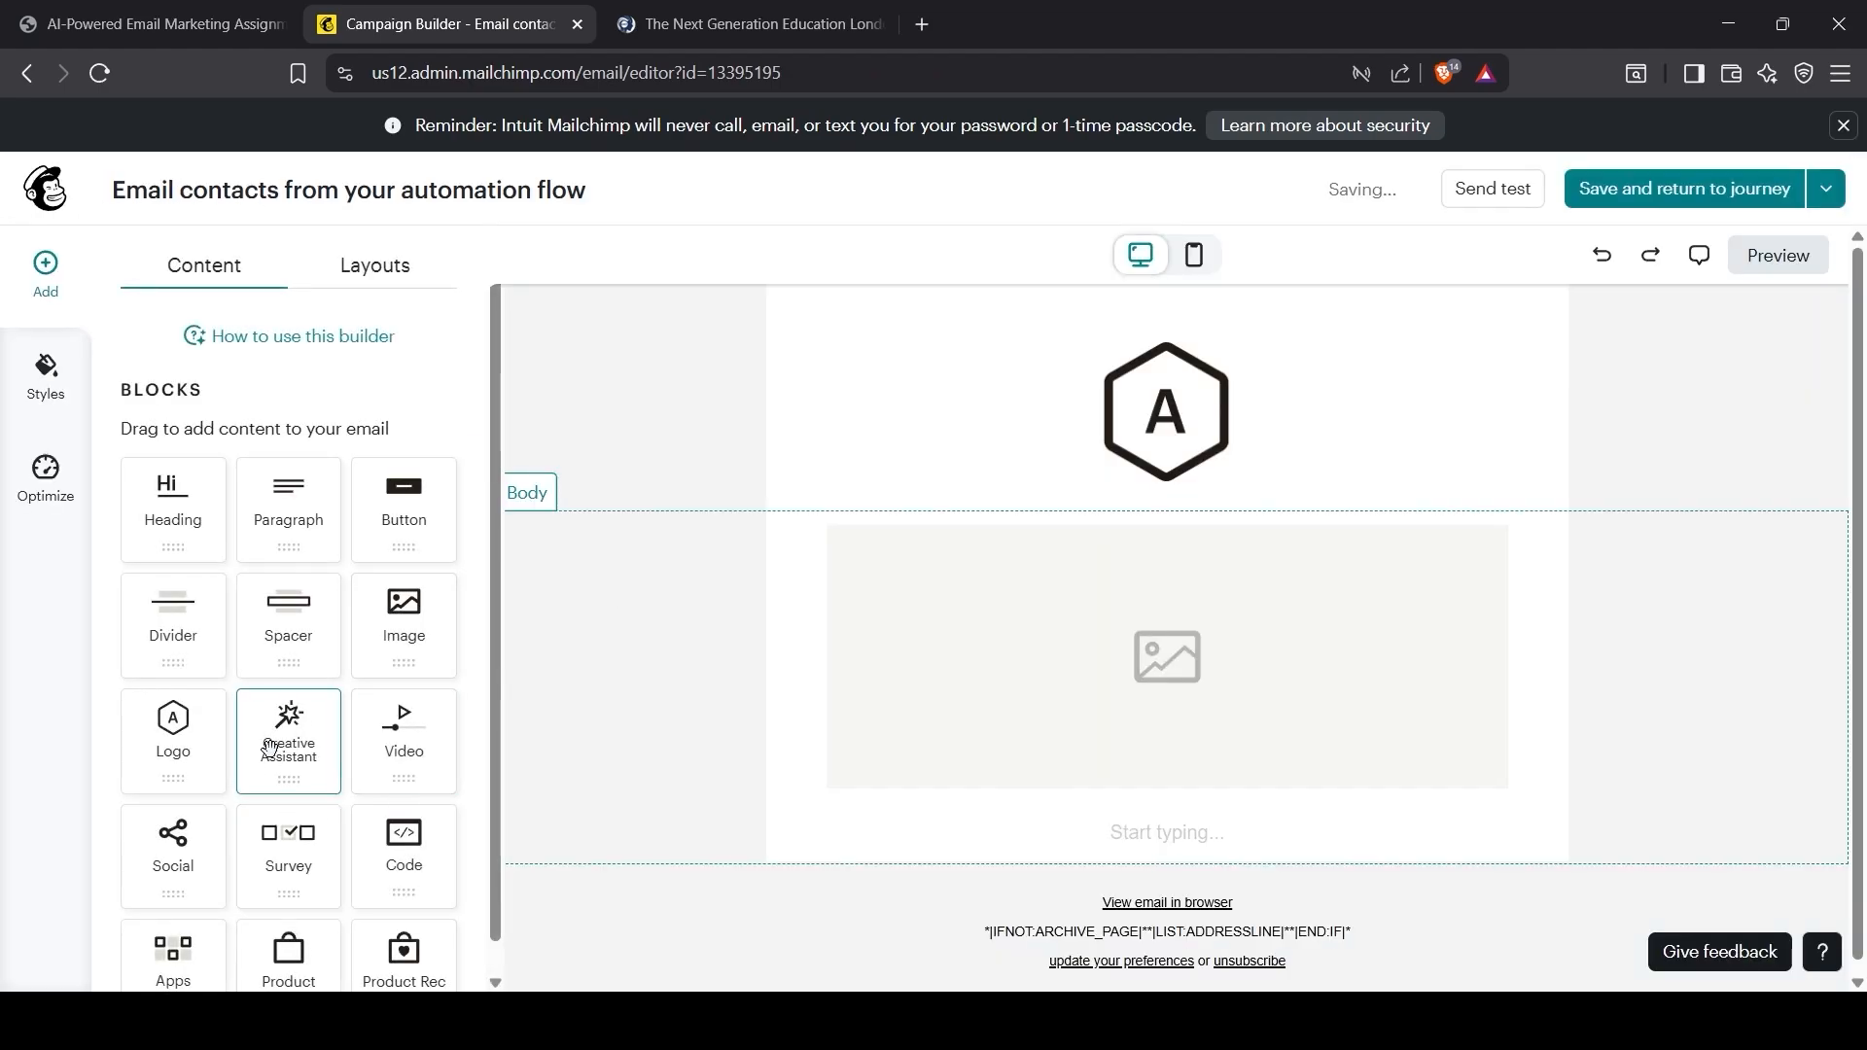
Step: Replace the placeholder image with a Creative Assistant block and start a new design
{"action": "left_click_drag", "start_coordinate": [1119, 669], "coordinate": [1121, 681]}
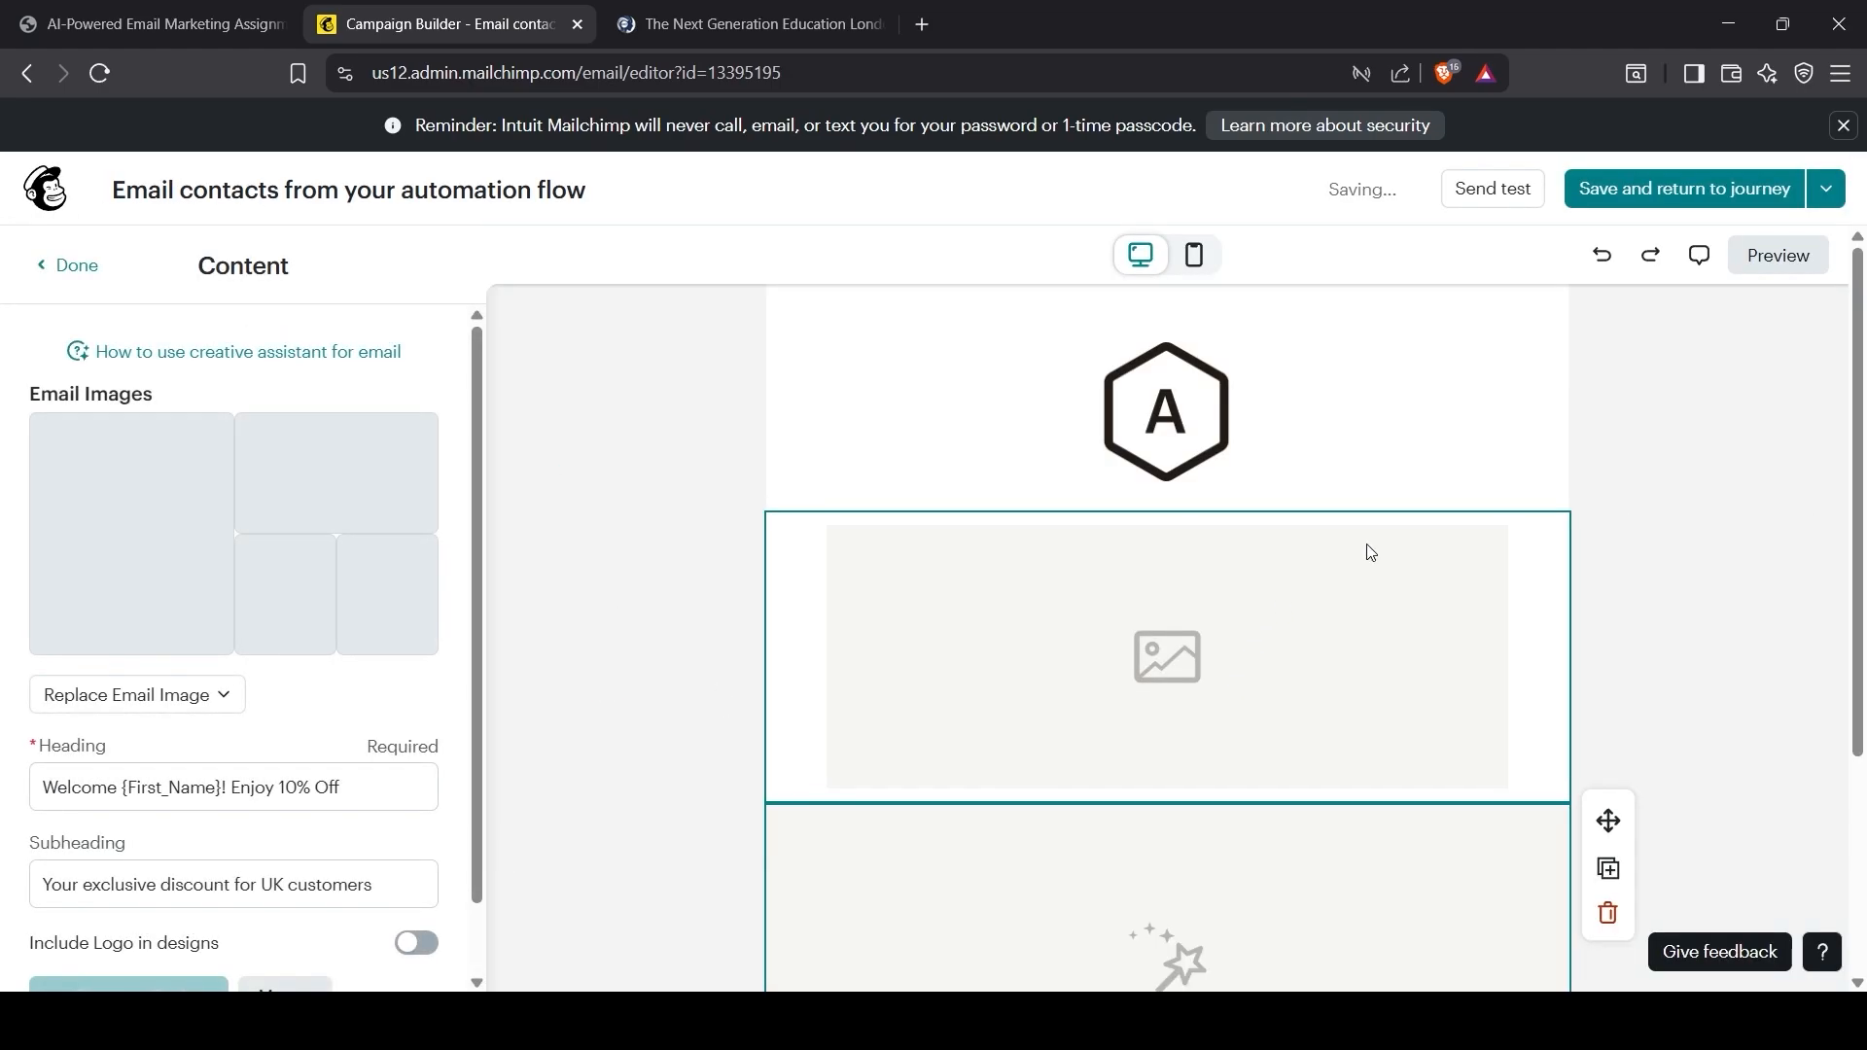
{"action": "left_click", "coordinate": [1529, 537]}
{"action": "left_click", "coordinate": [1609, 633]}
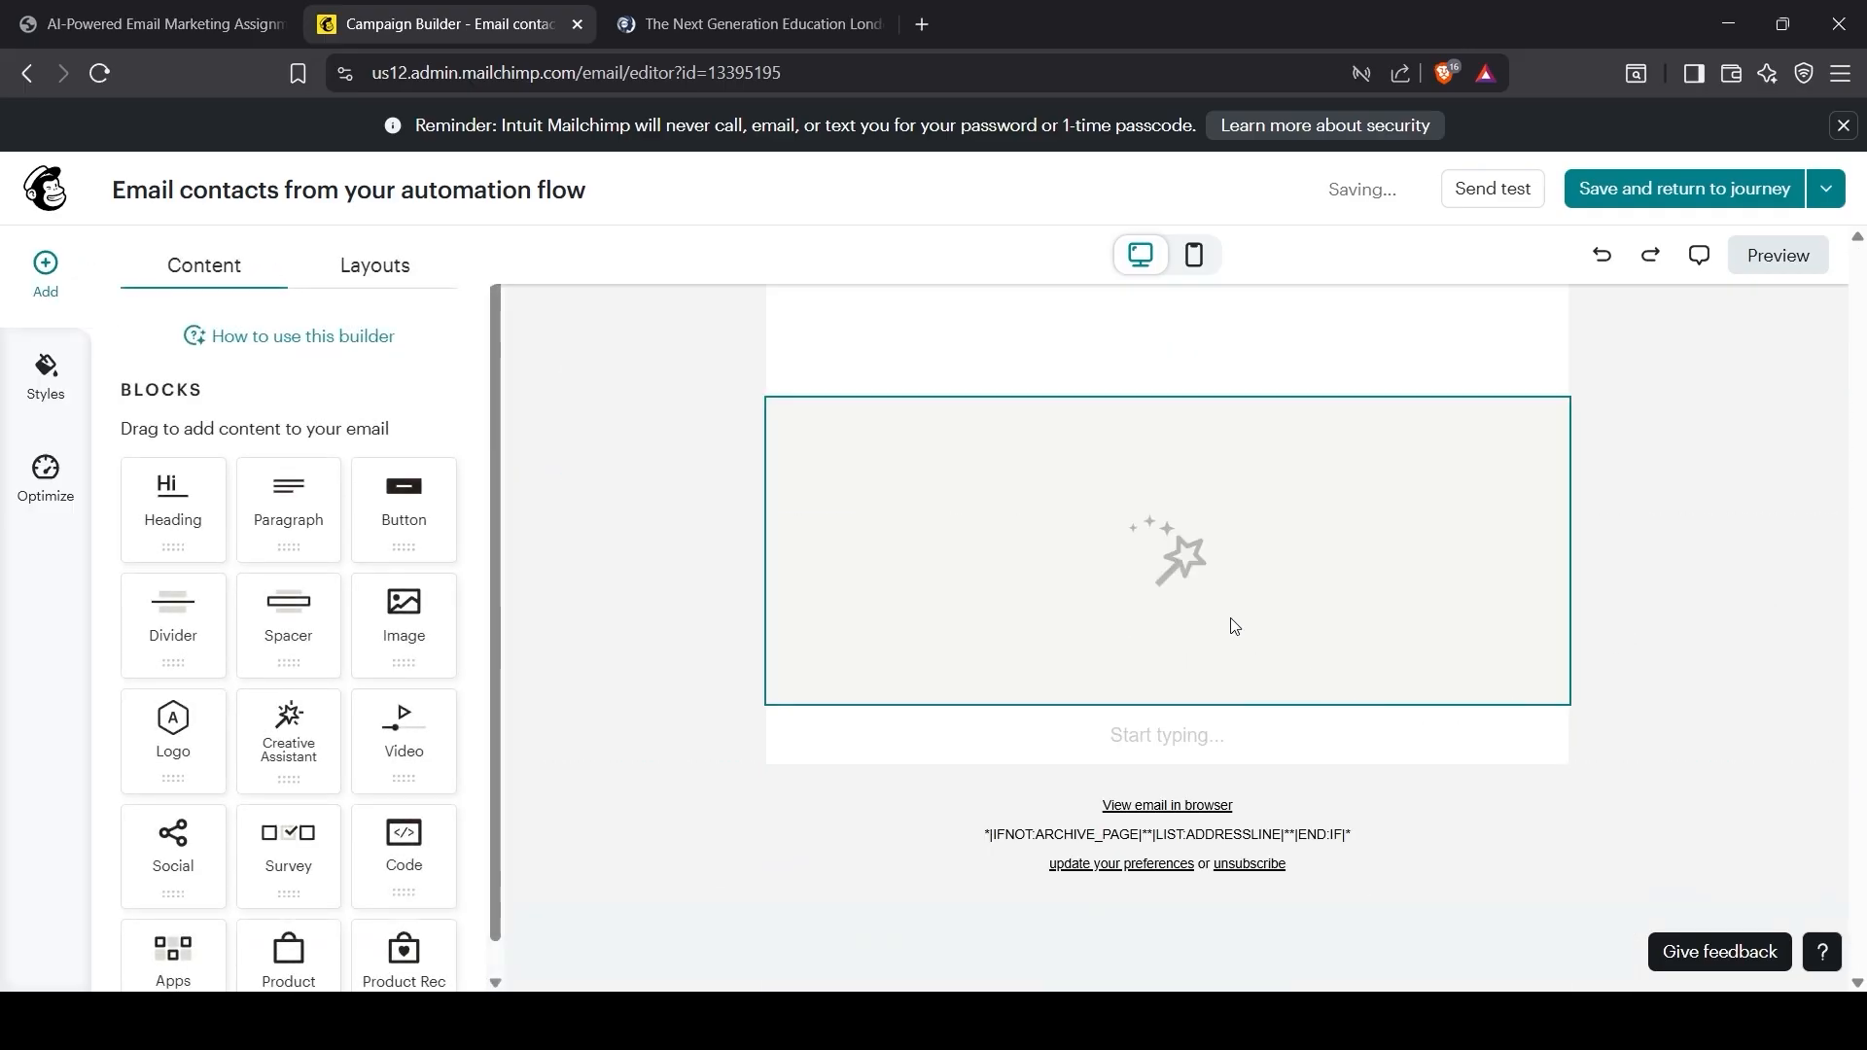
{"action": "left_click", "coordinate": [1182, 576]}
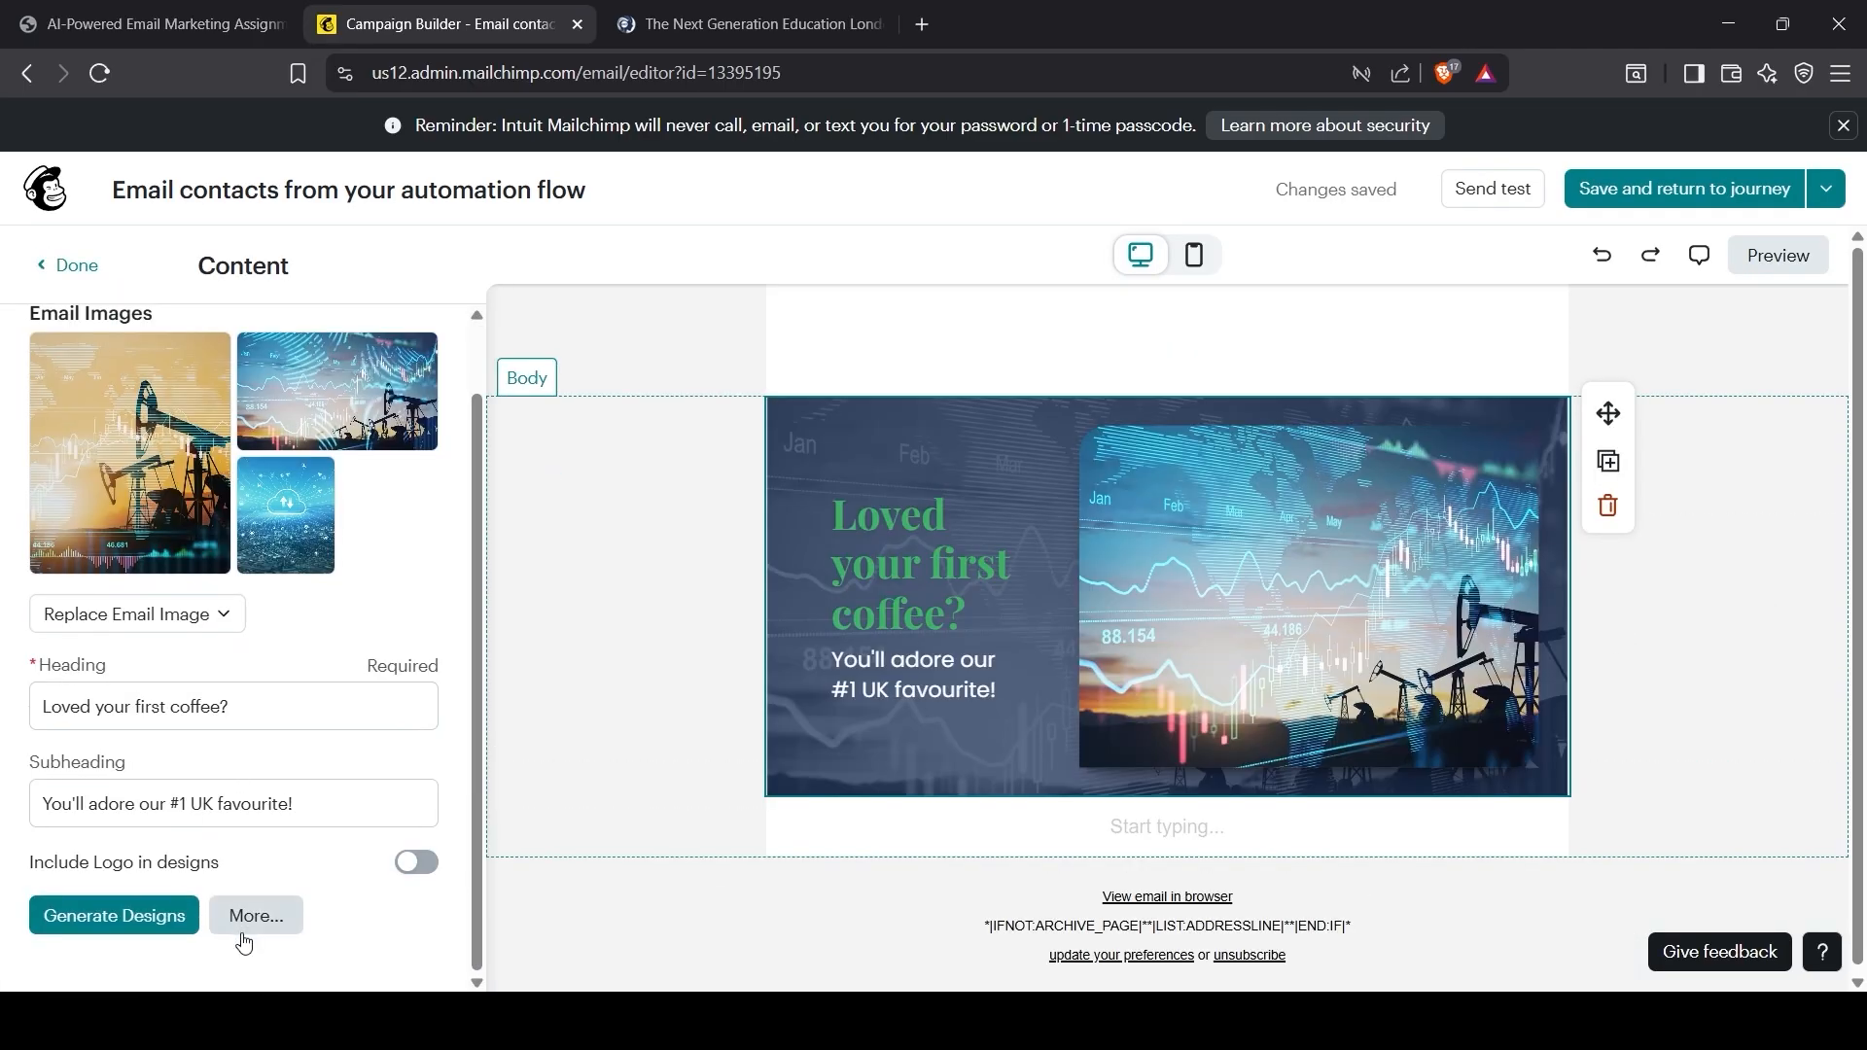
{"action": "left_click", "coordinate": [255, 916]}
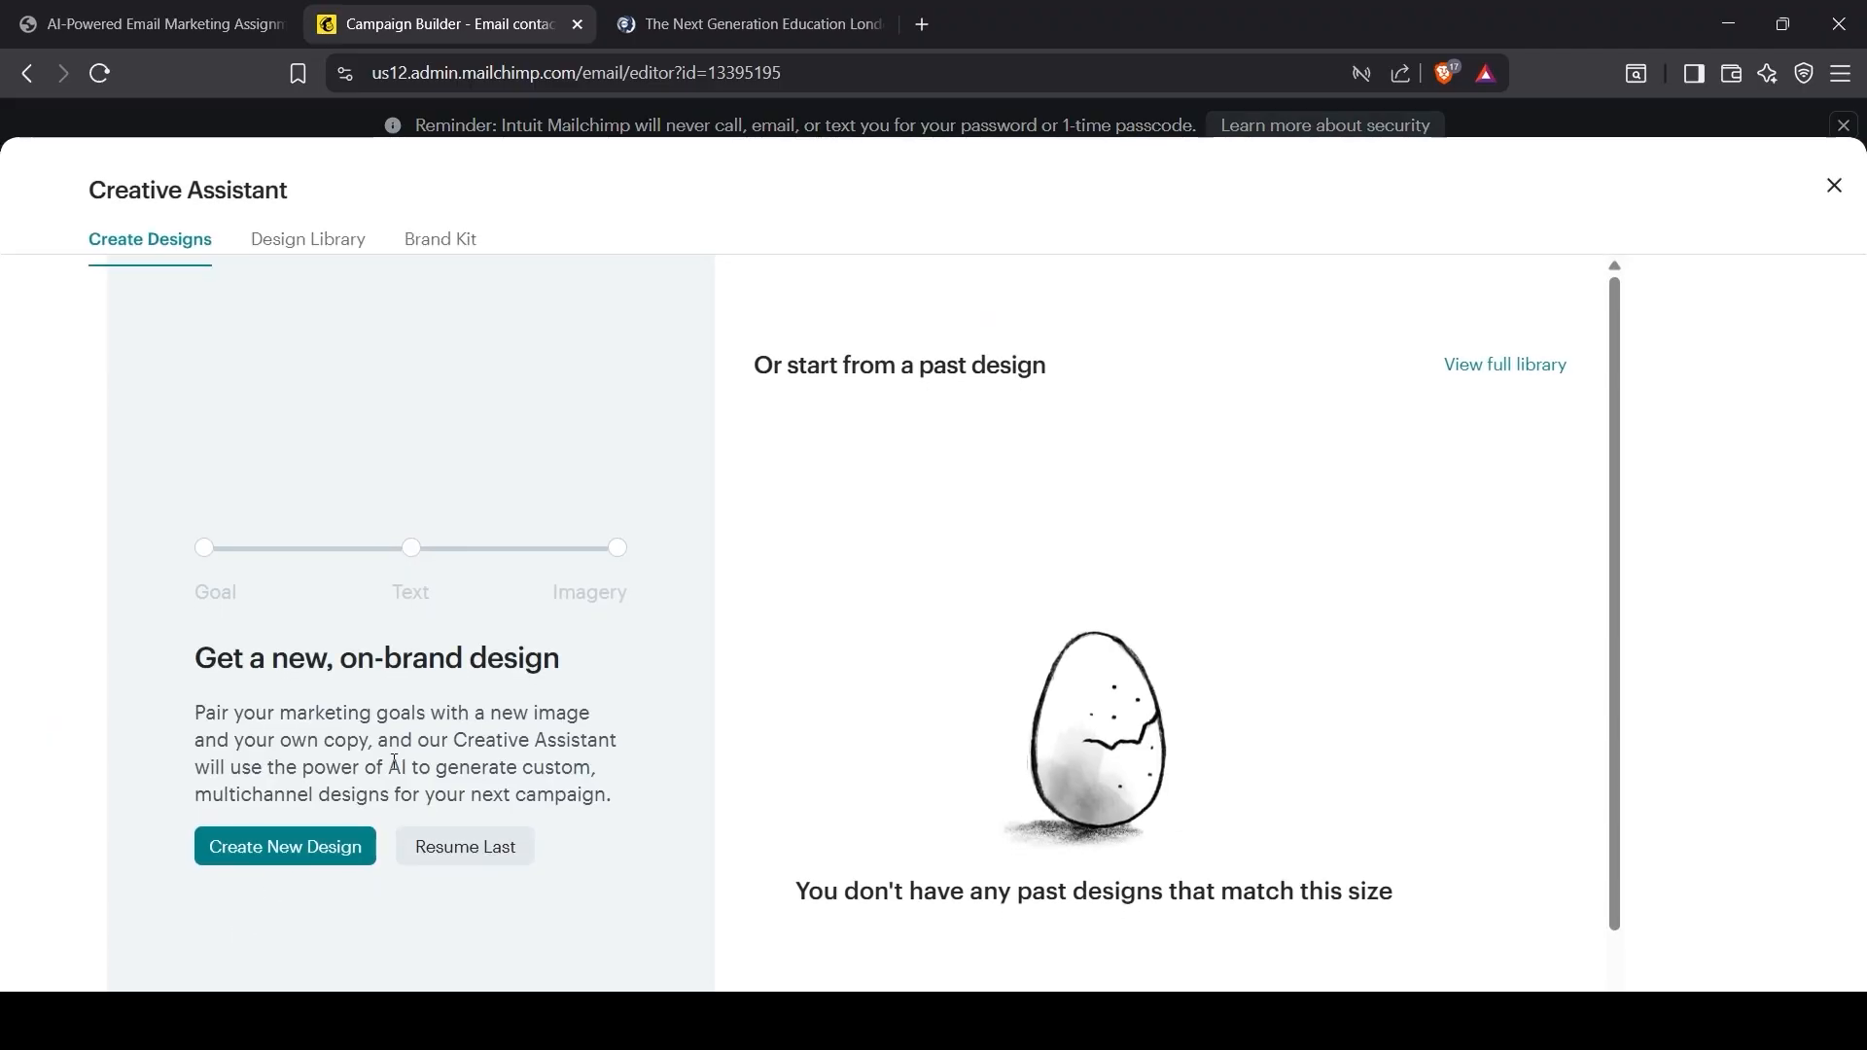
{"action": "left_click", "coordinate": [367, 858]}
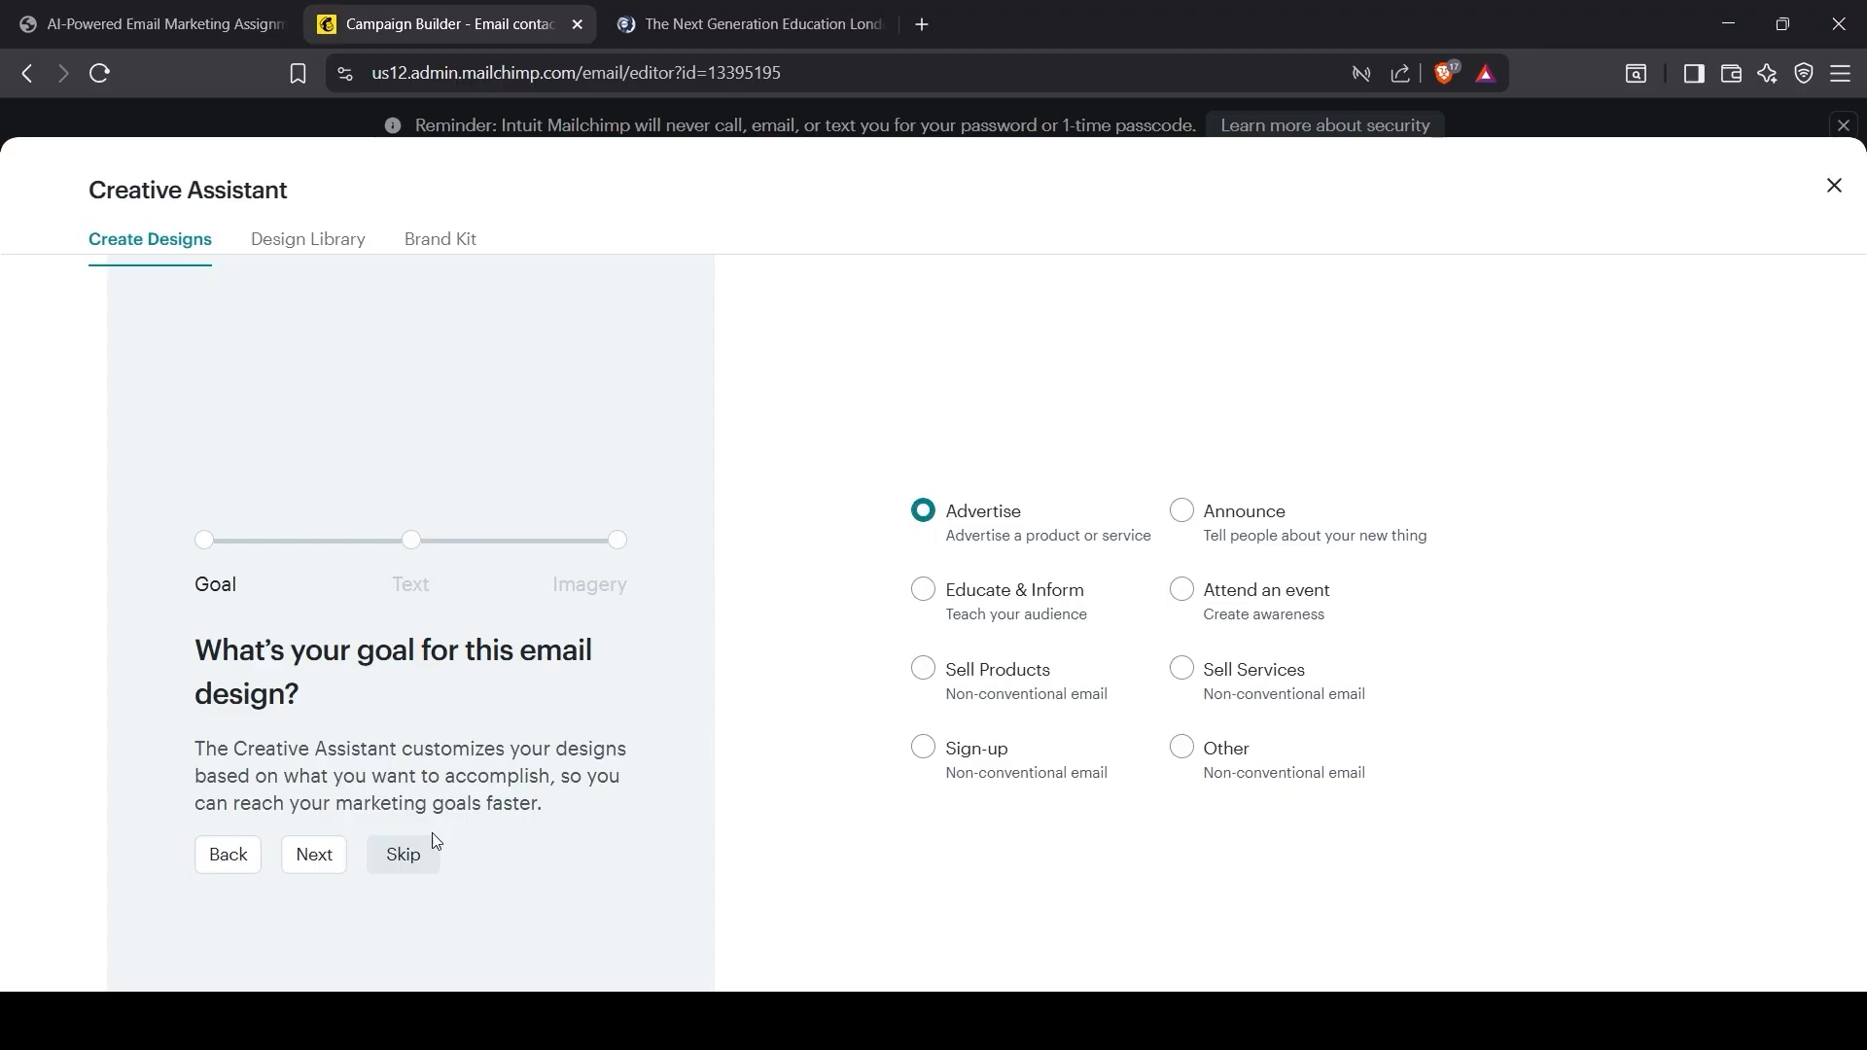
{"action": "left_click", "coordinate": [308, 860]}
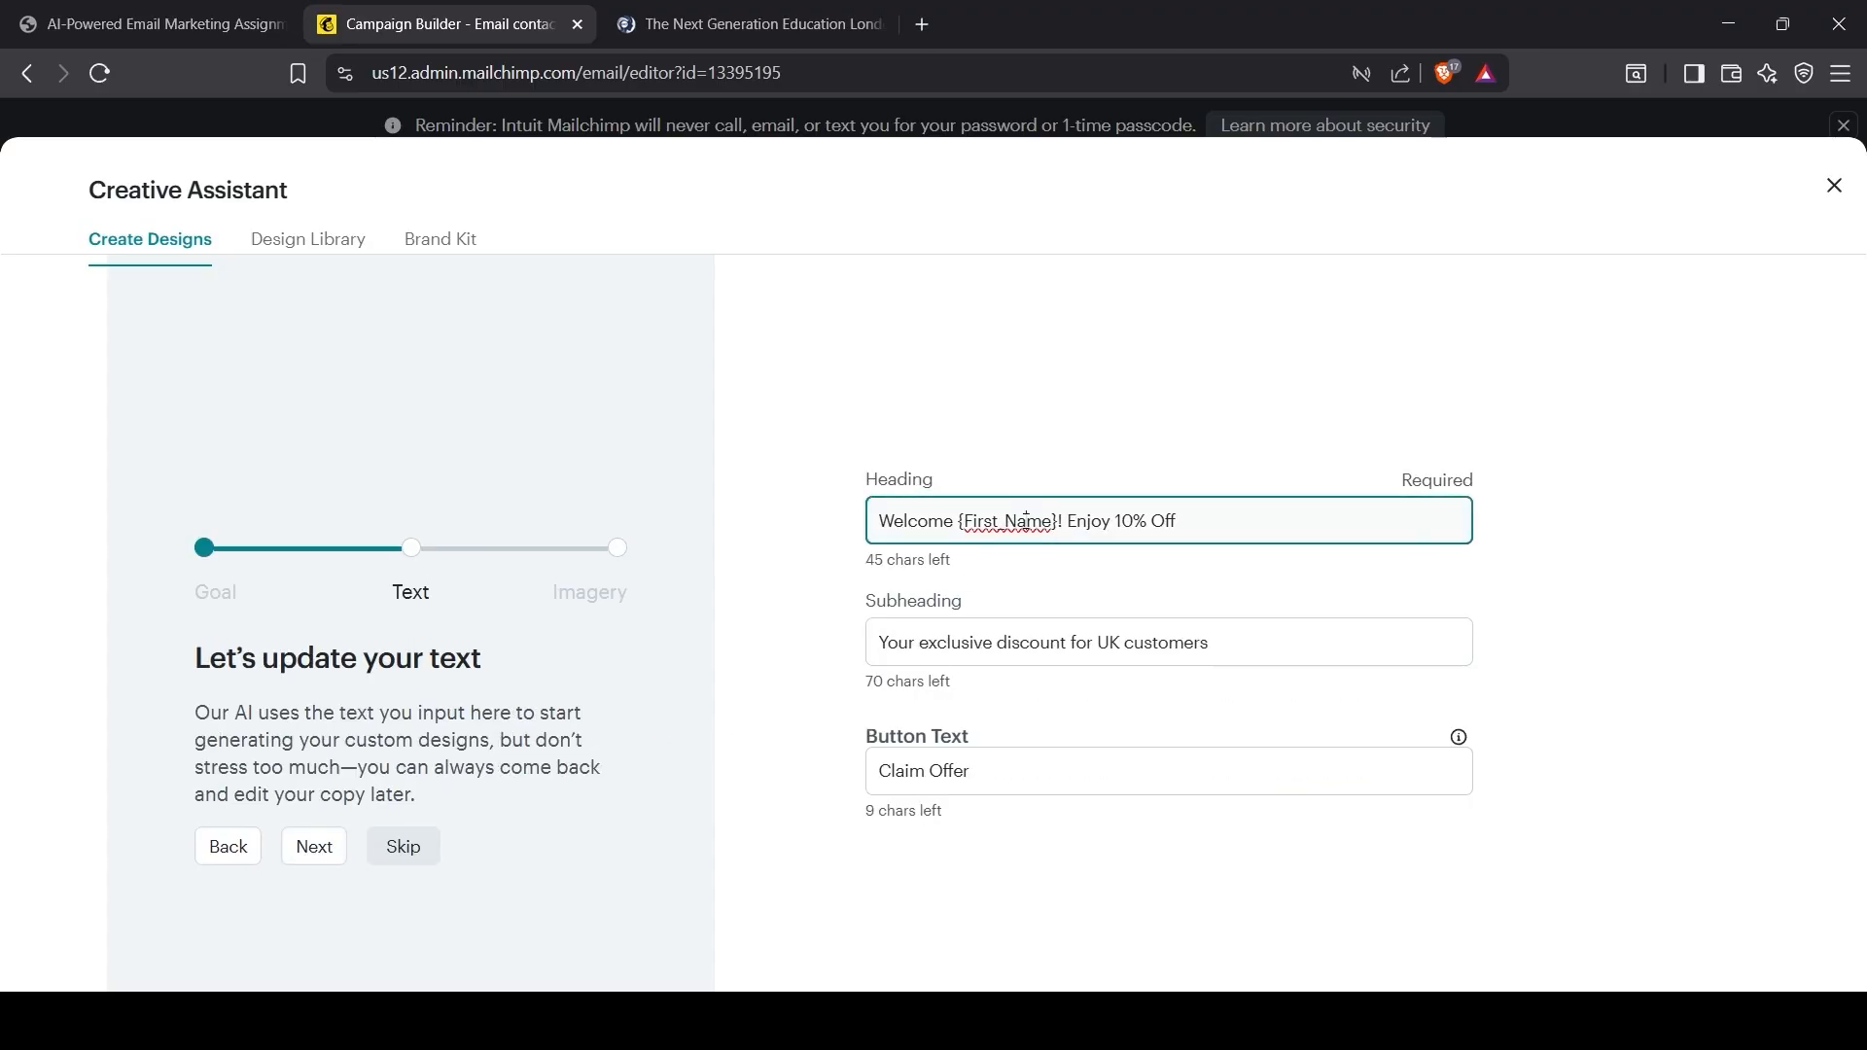
Step: Set heading 'Loved your first coffee?' and subheading 'You'll adore our #1 UK favourite!' from the brief
{"action": "left_click", "coordinate": [1084, 652]}
{"action": "left_click", "coordinate": [1070, 535]}
{"action": "left_click", "coordinate": [146, 25]}
{"action": "left_click", "coordinate": [896, 504]}
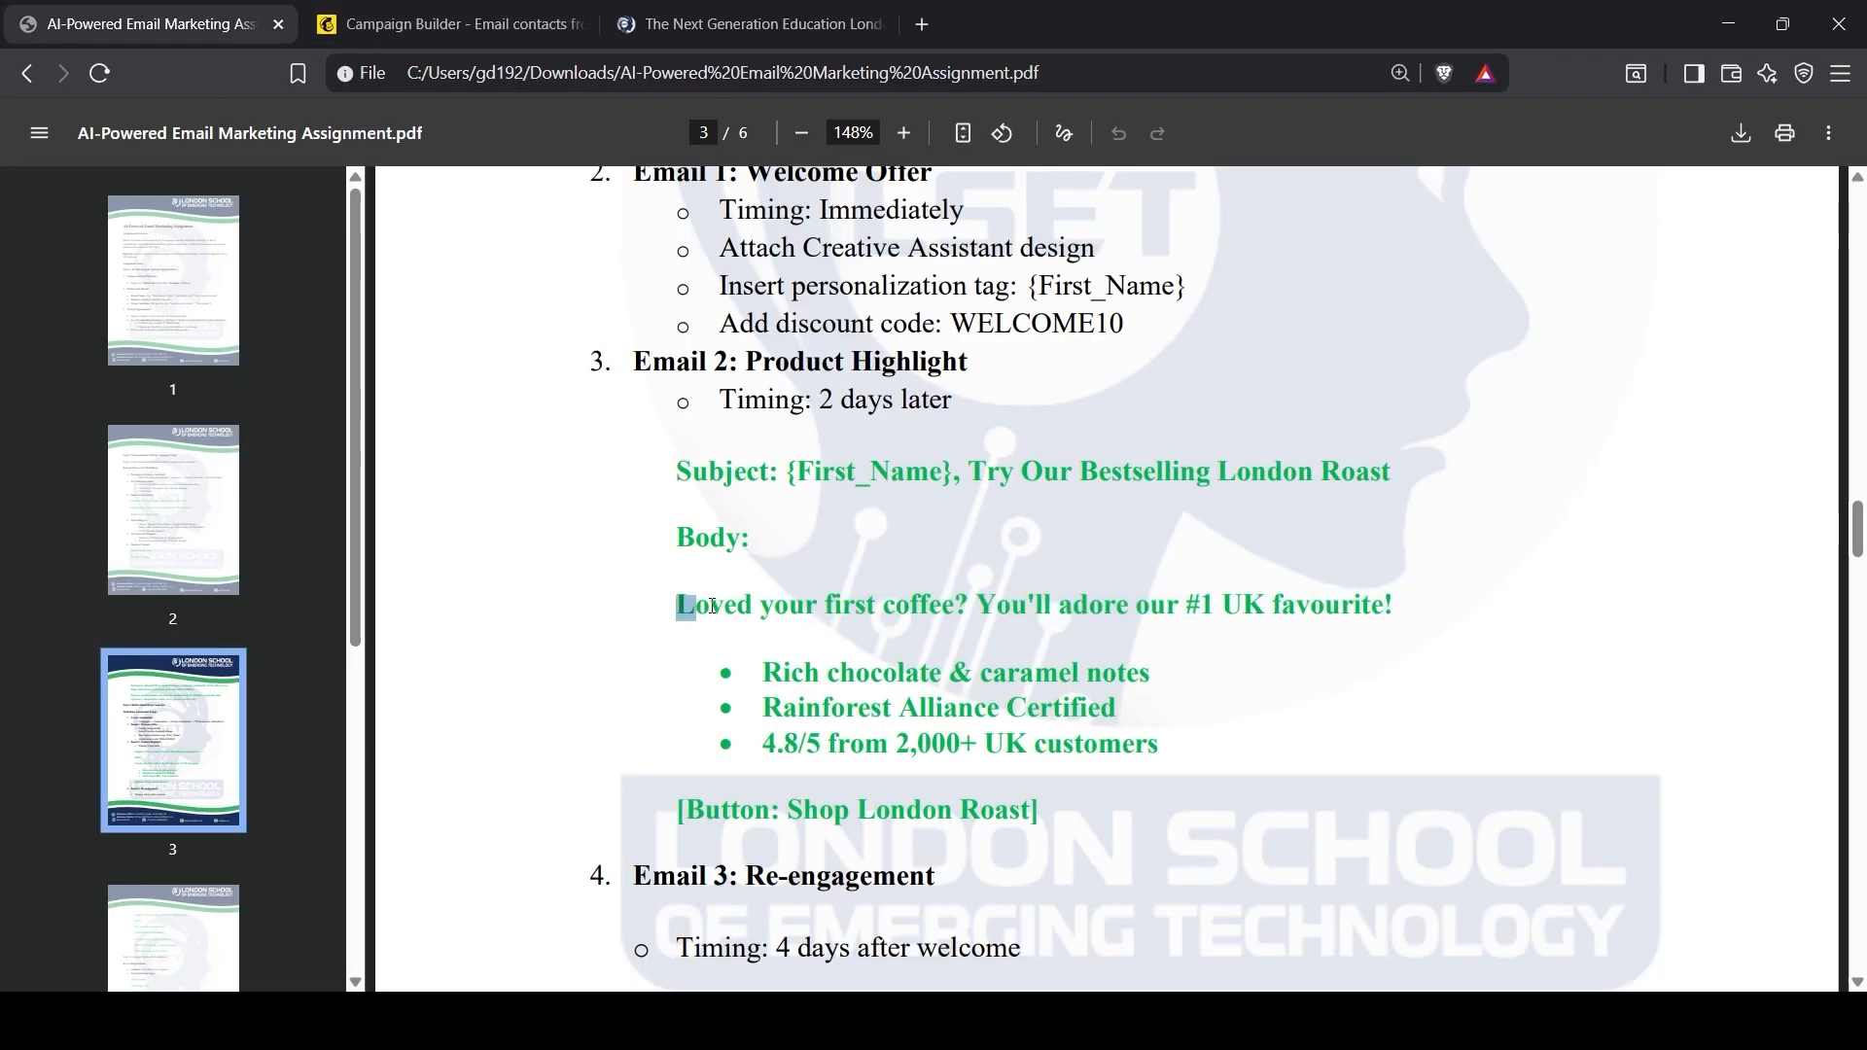
{"action": "left_click", "coordinate": [522, 23]}
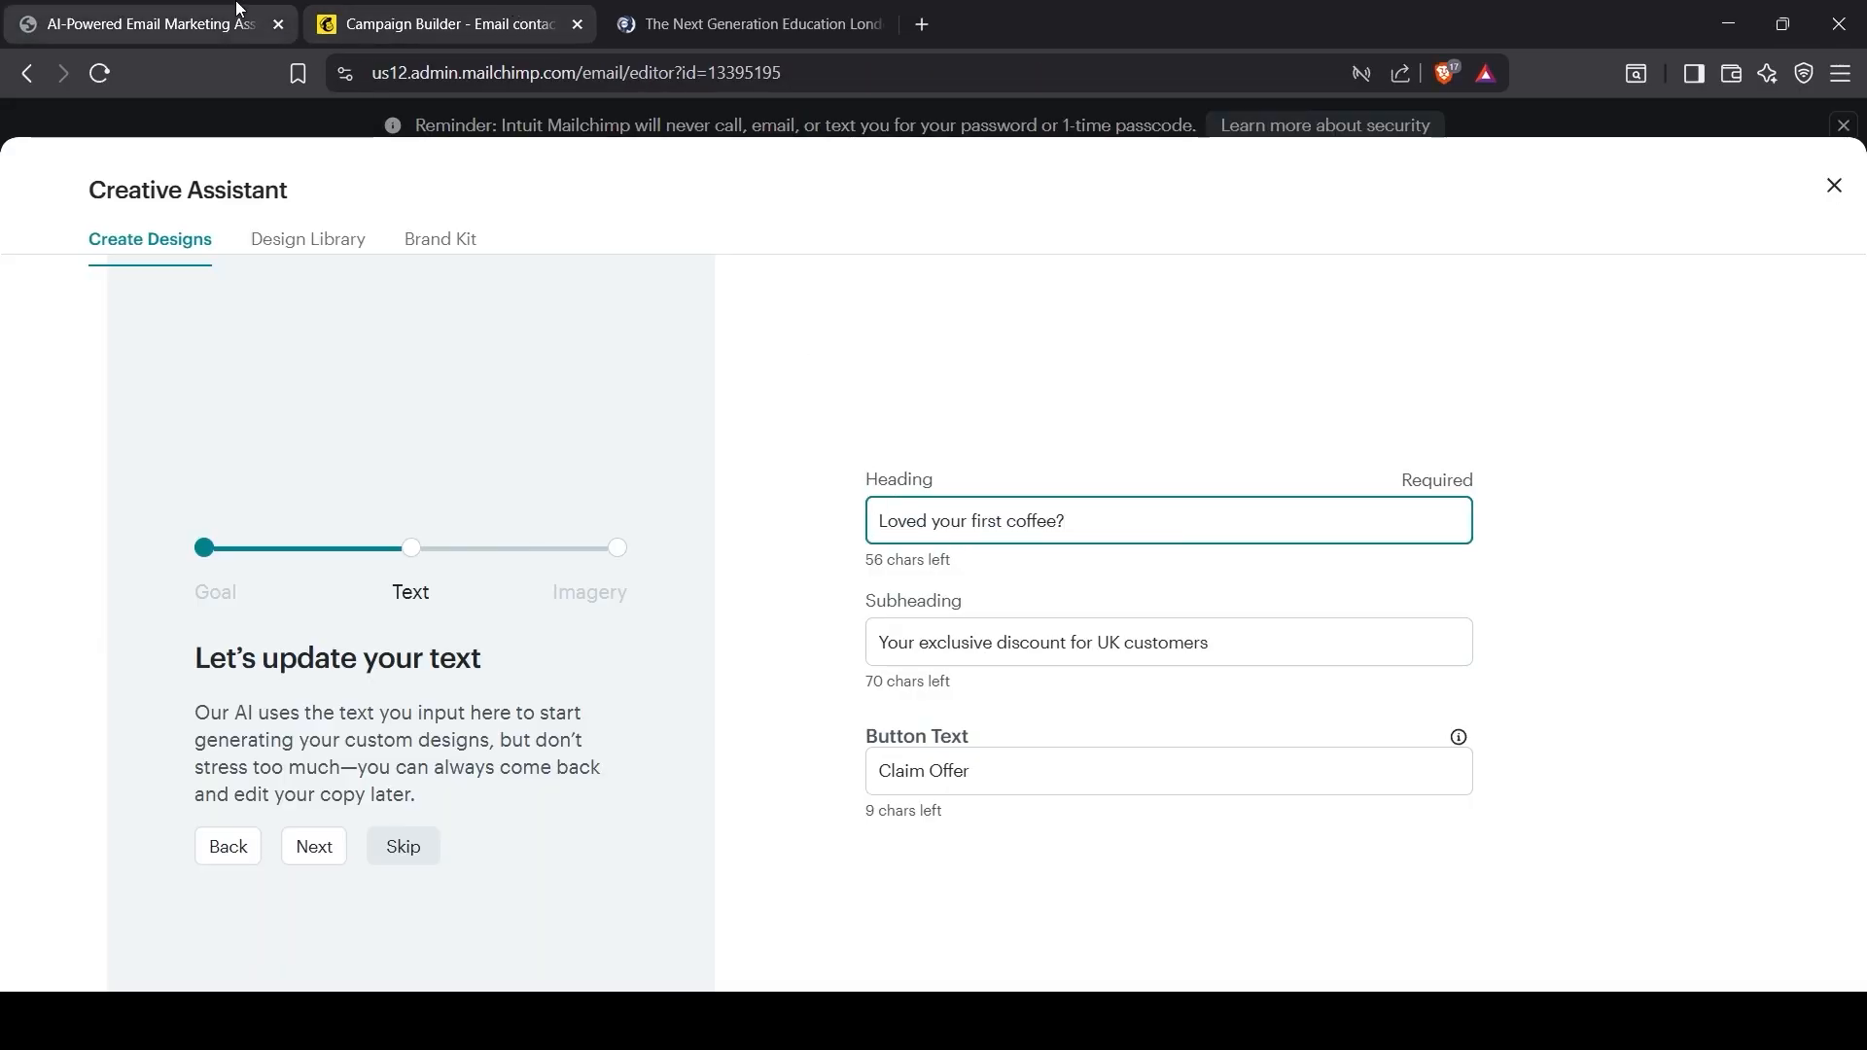
{"action": "left_click", "coordinate": [146, 25]}
{"action": "left_click_drag", "start_coordinate": [976, 608], "coordinate": [1388, 628]}
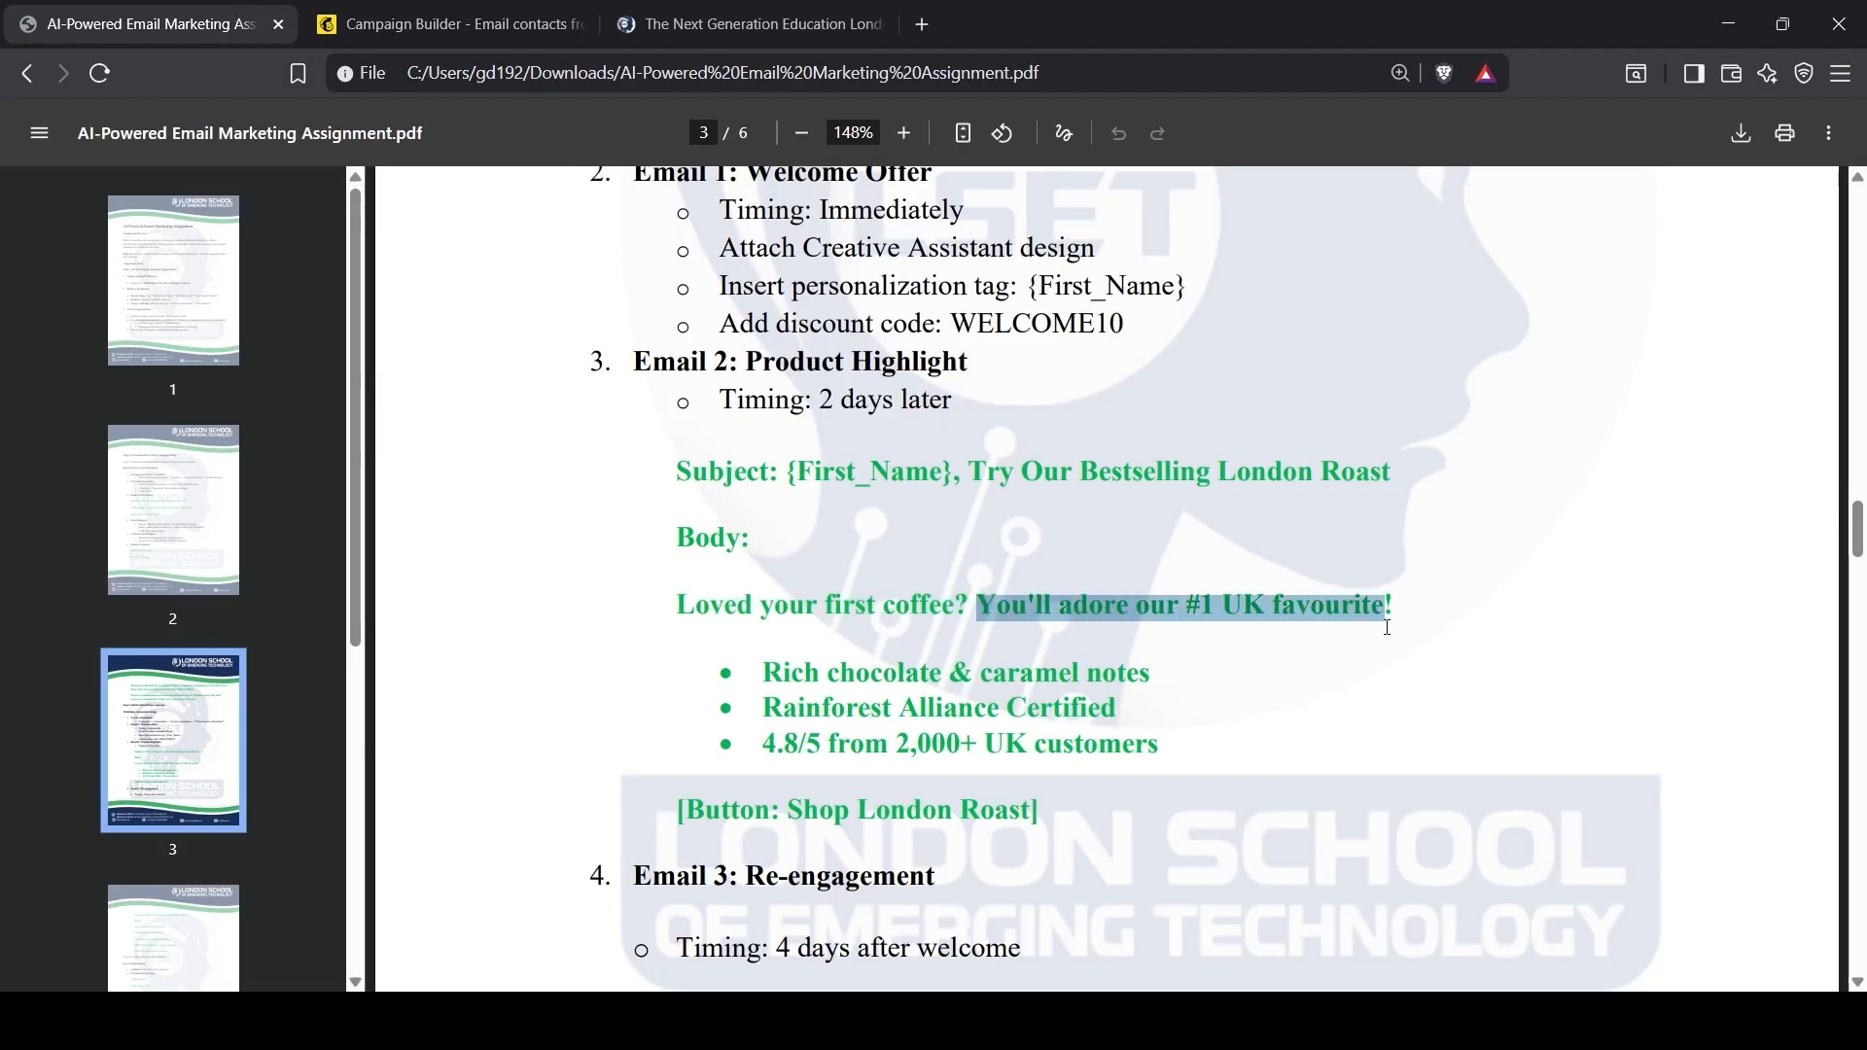
{"action": "left_click", "coordinate": [518, 10]}
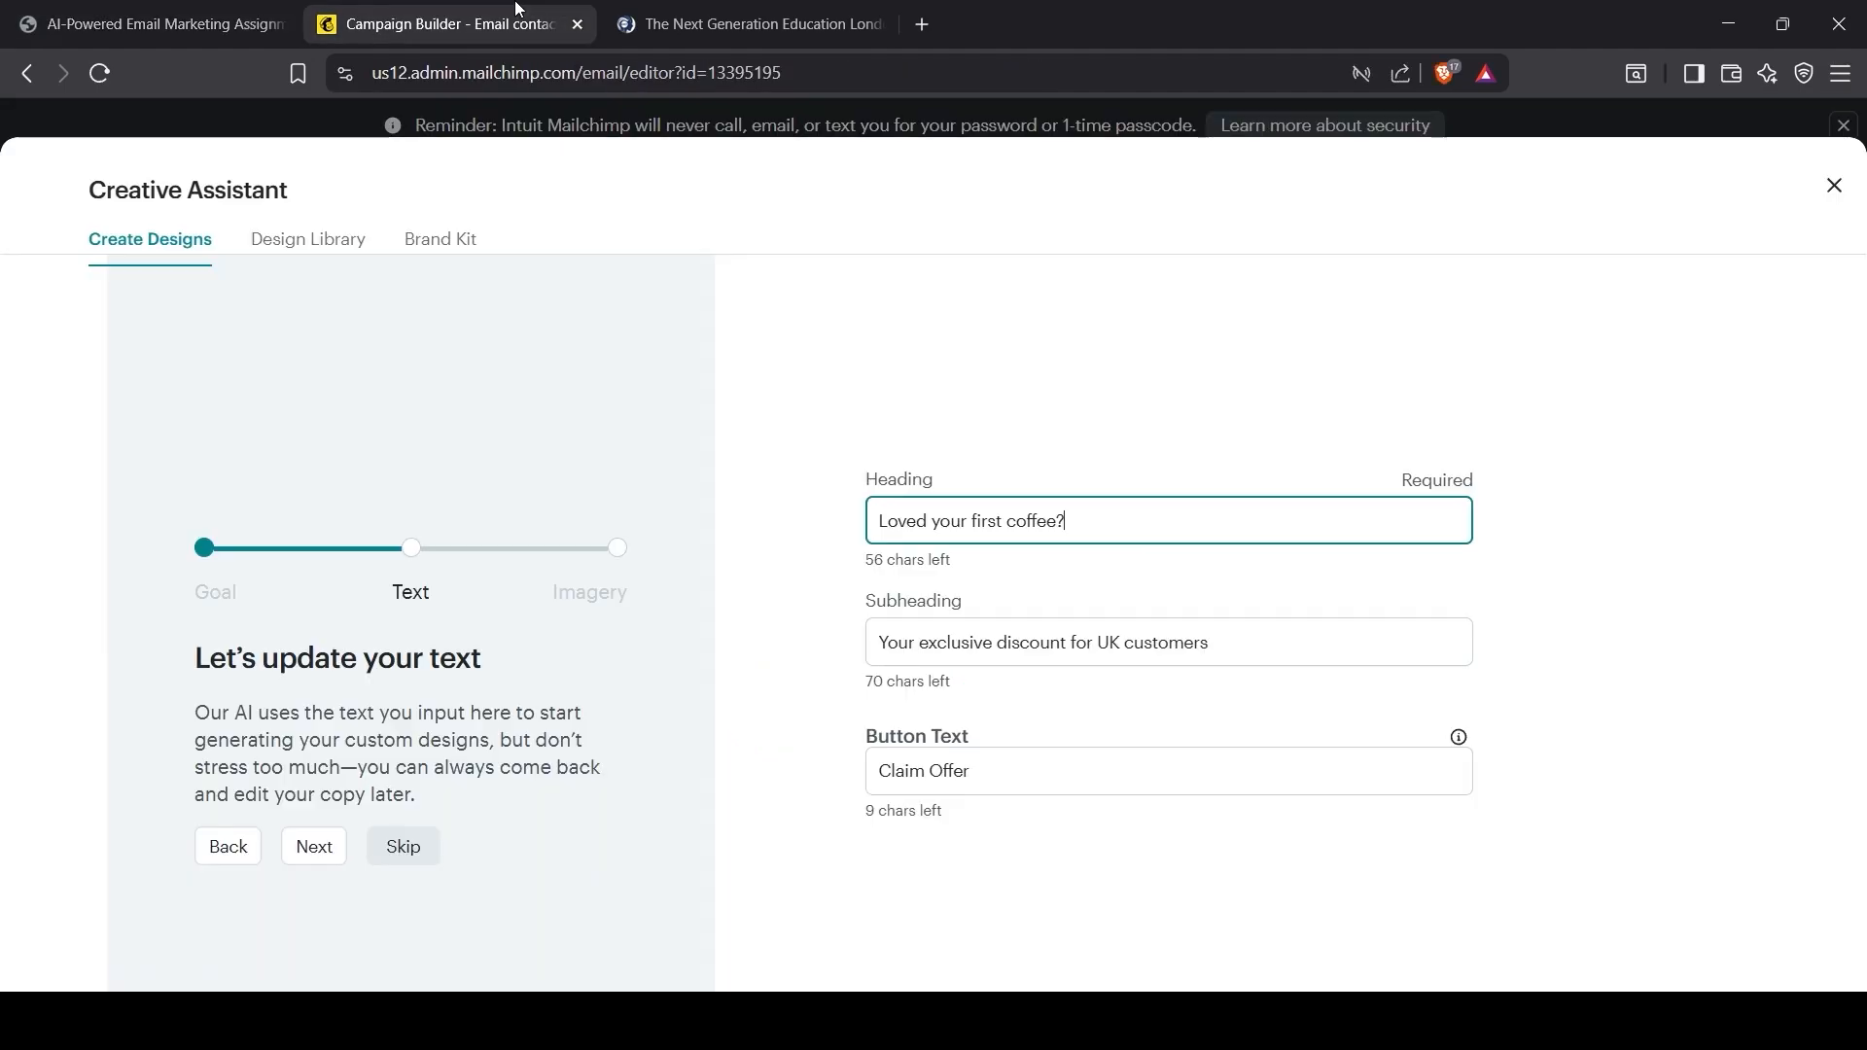
{"action": "triple_click", "coordinate": [891, 649]}
{"action": "type", "text": "You'll adore our #1 UK favourite!"}
{"action": "left_click", "coordinate": [867, 703]}
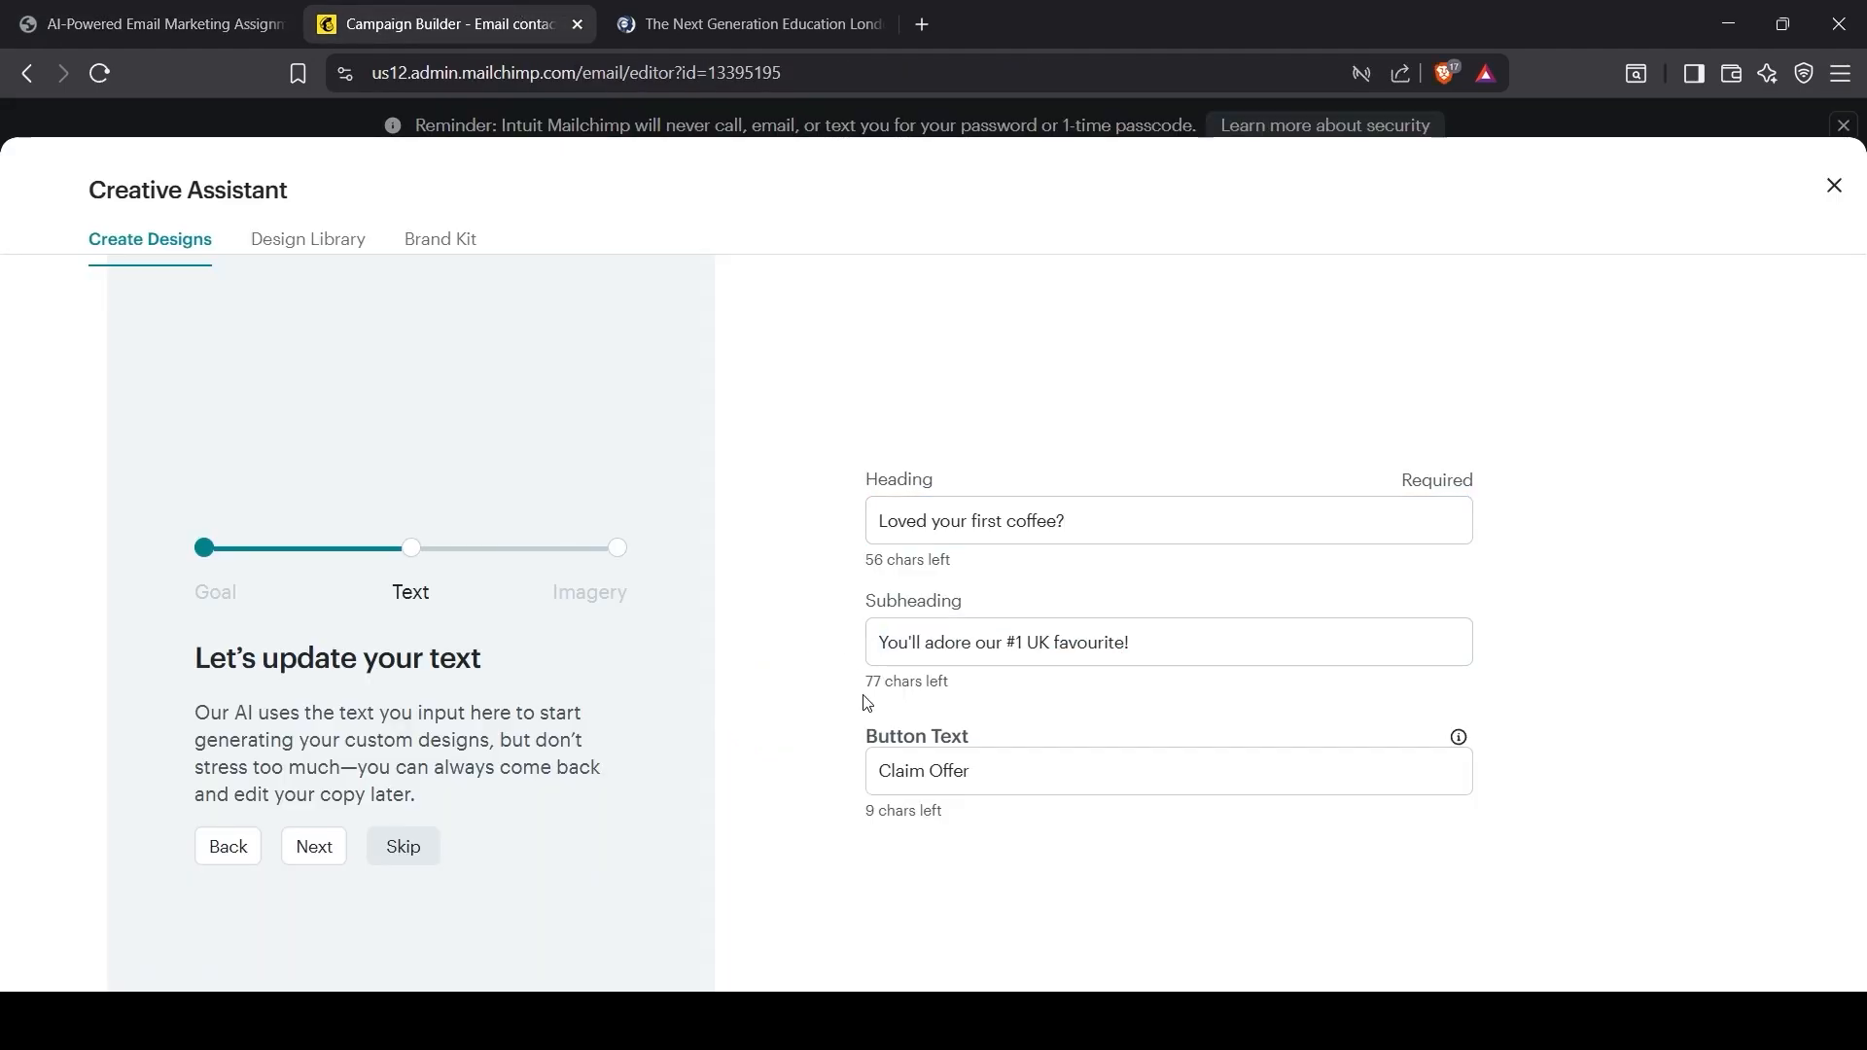
Step: Set the button text to 'Shop London Roast' from the brief and continue to imagery
{"action": "left_click", "coordinate": [202, 29]}
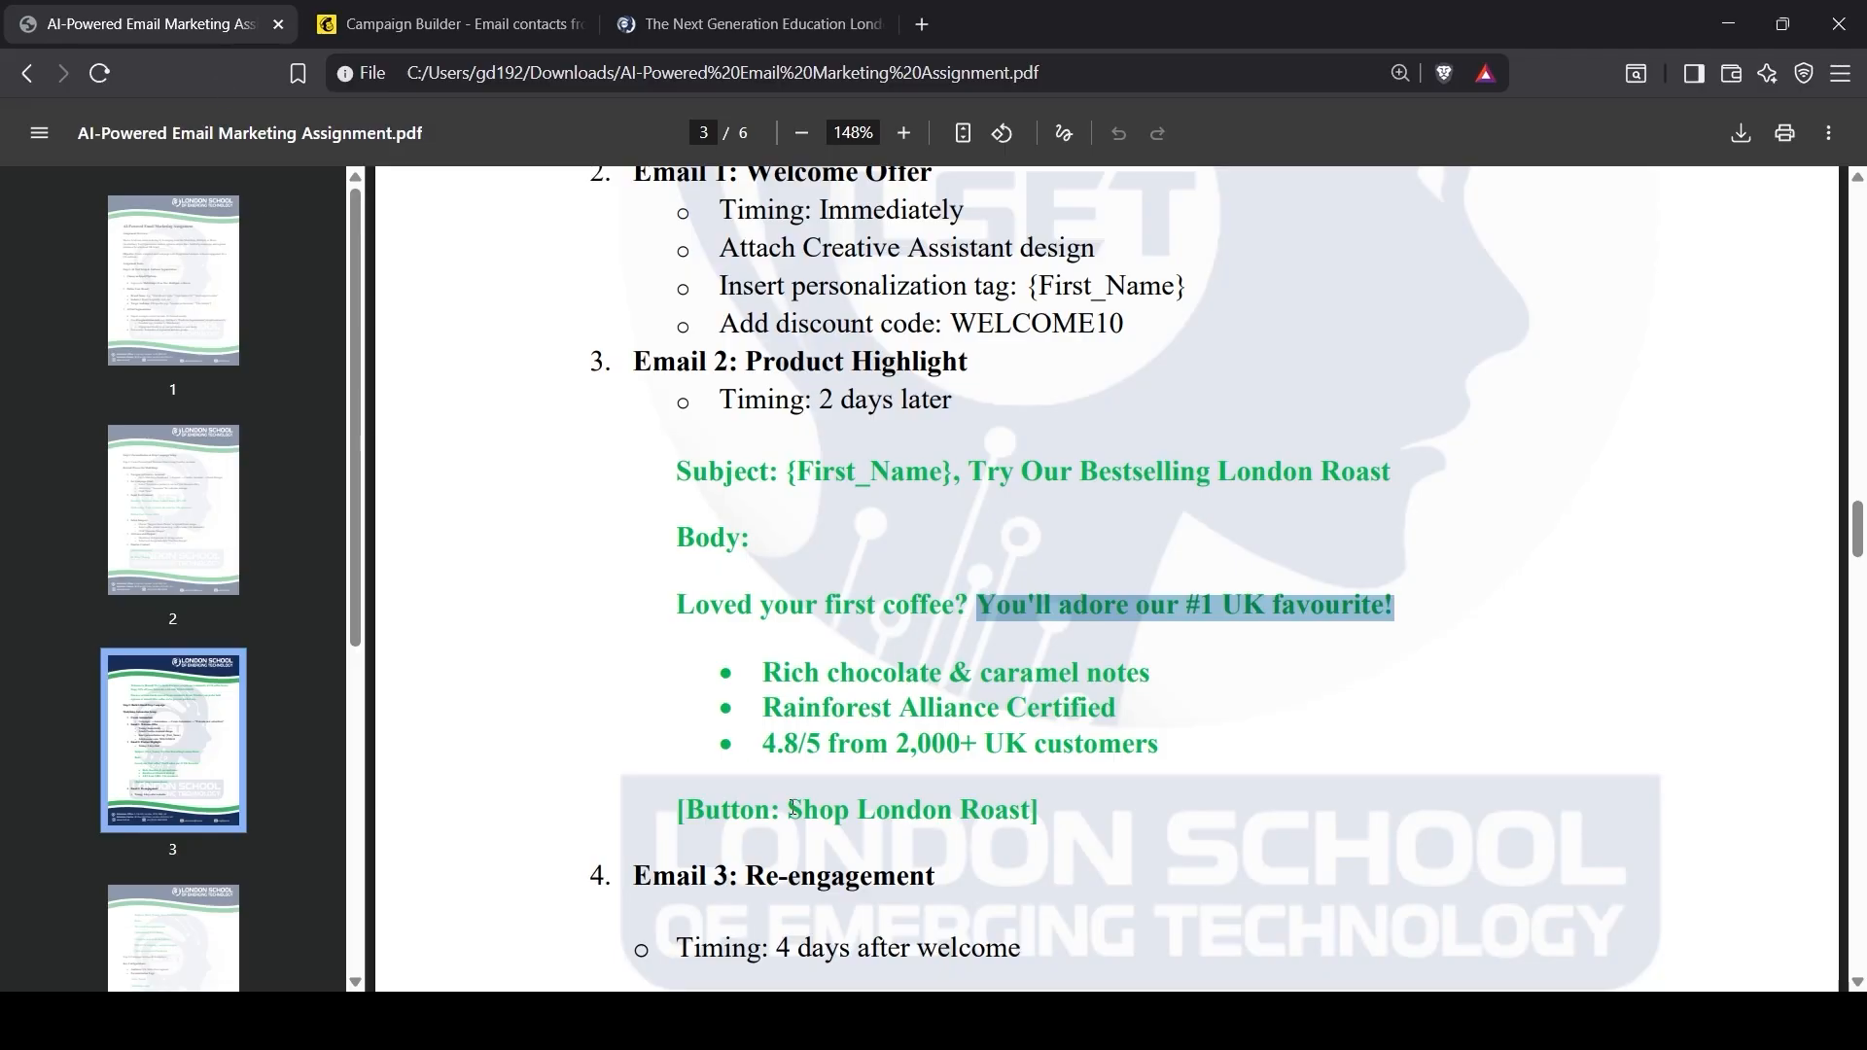
{"action": "left_click_drag", "start_coordinate": [792, 808], "coordinate": [1014, 811]}
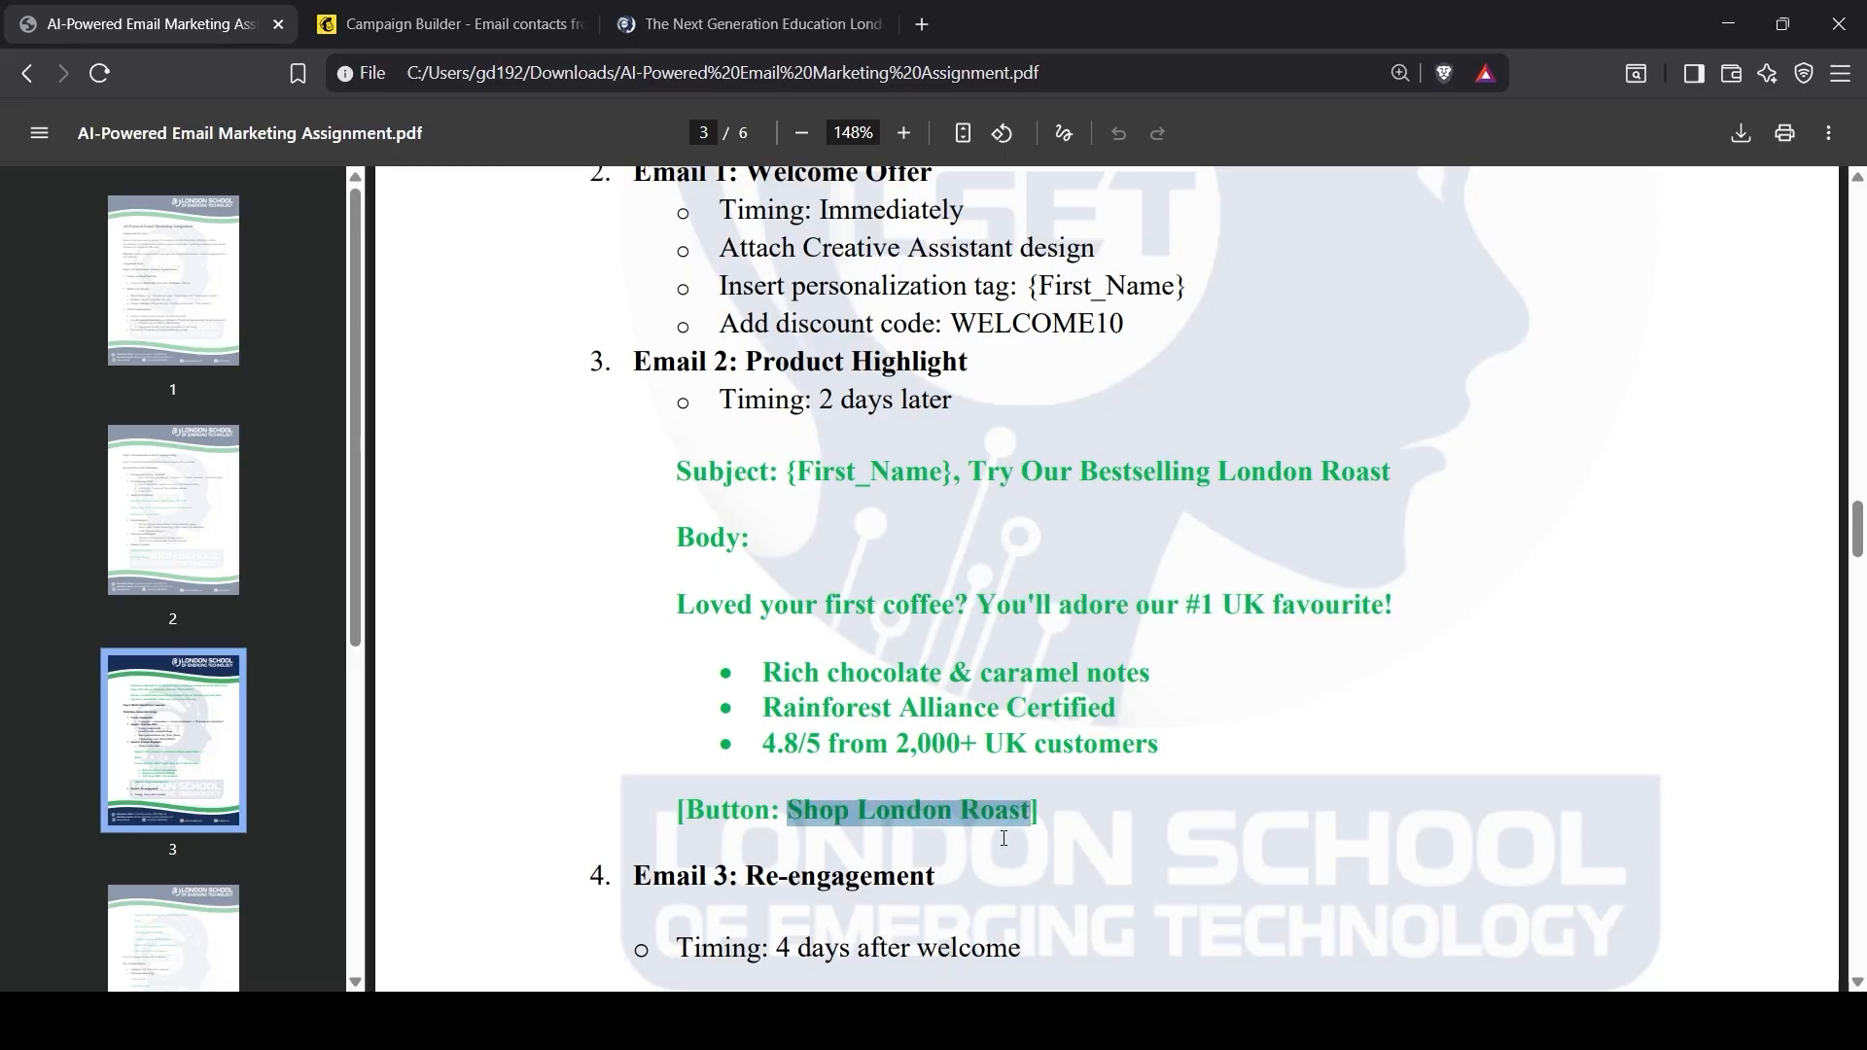
{"action": "left_click", "coordinate": [554, 27]}
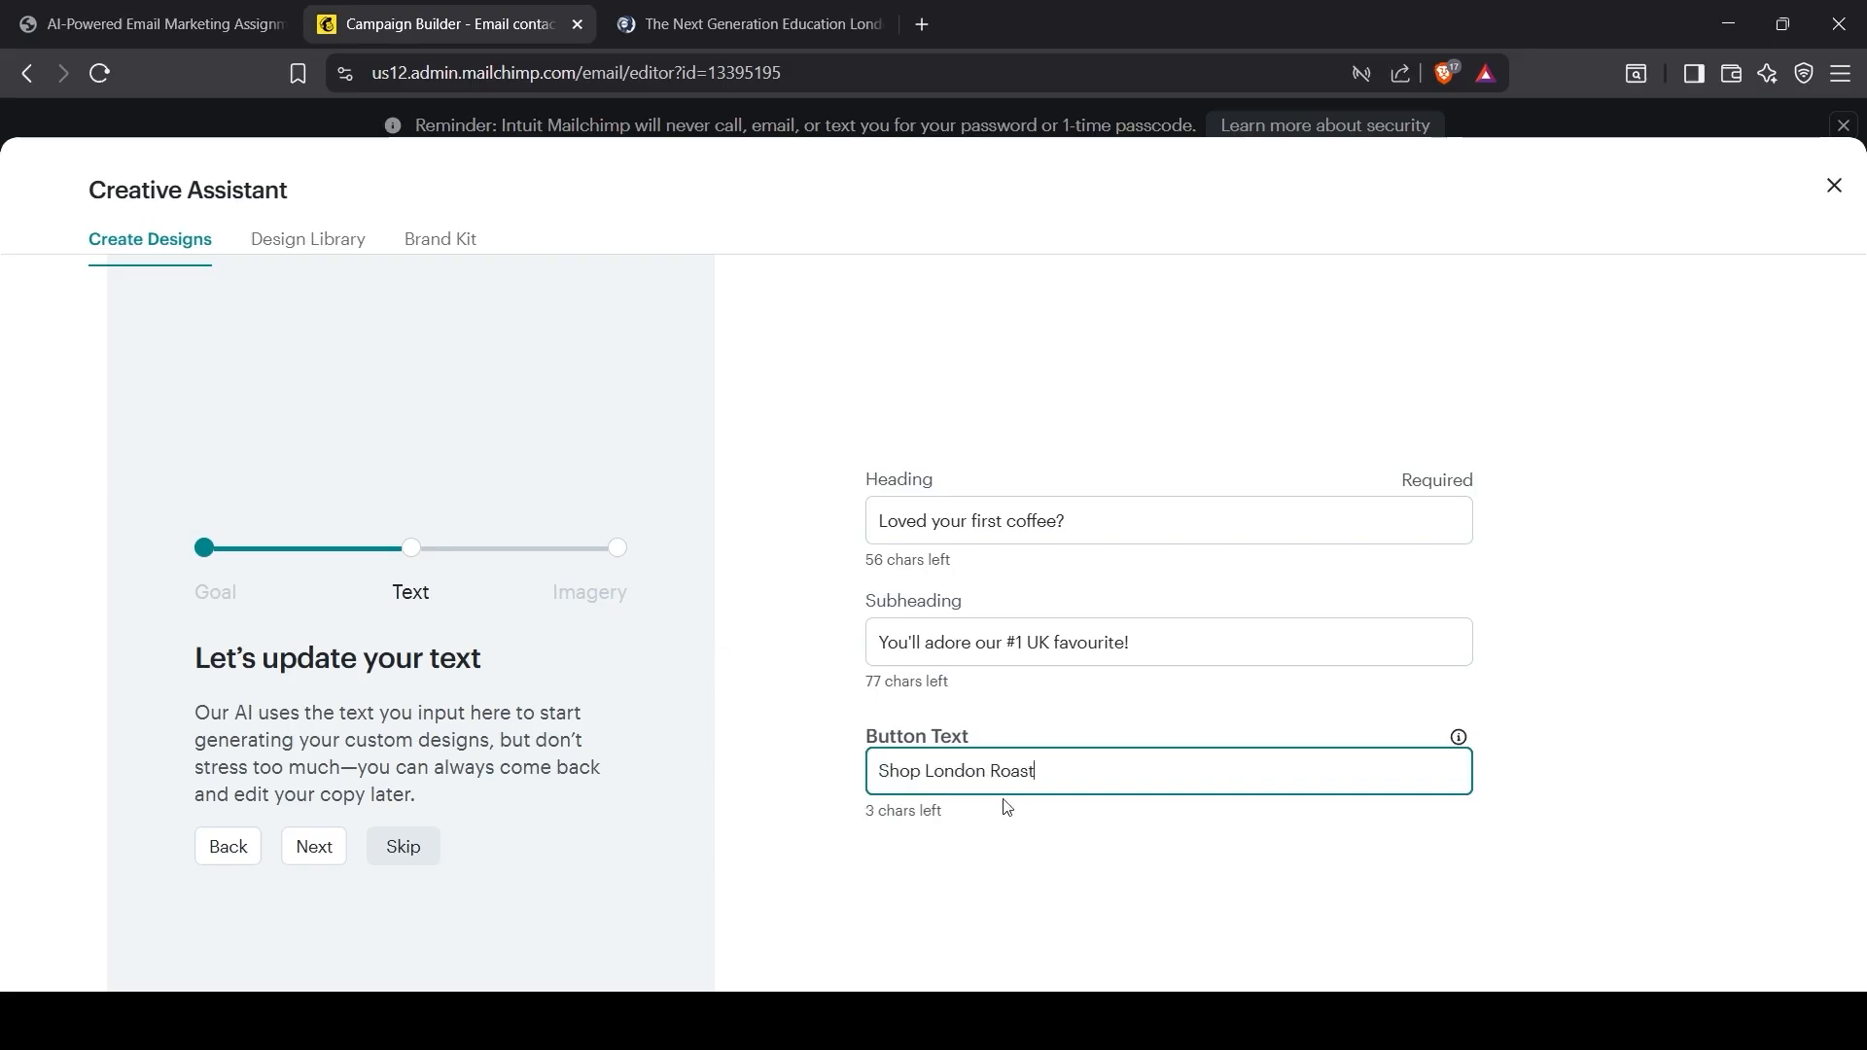
{"action": "left_click", "coordinate": [304, 862]}
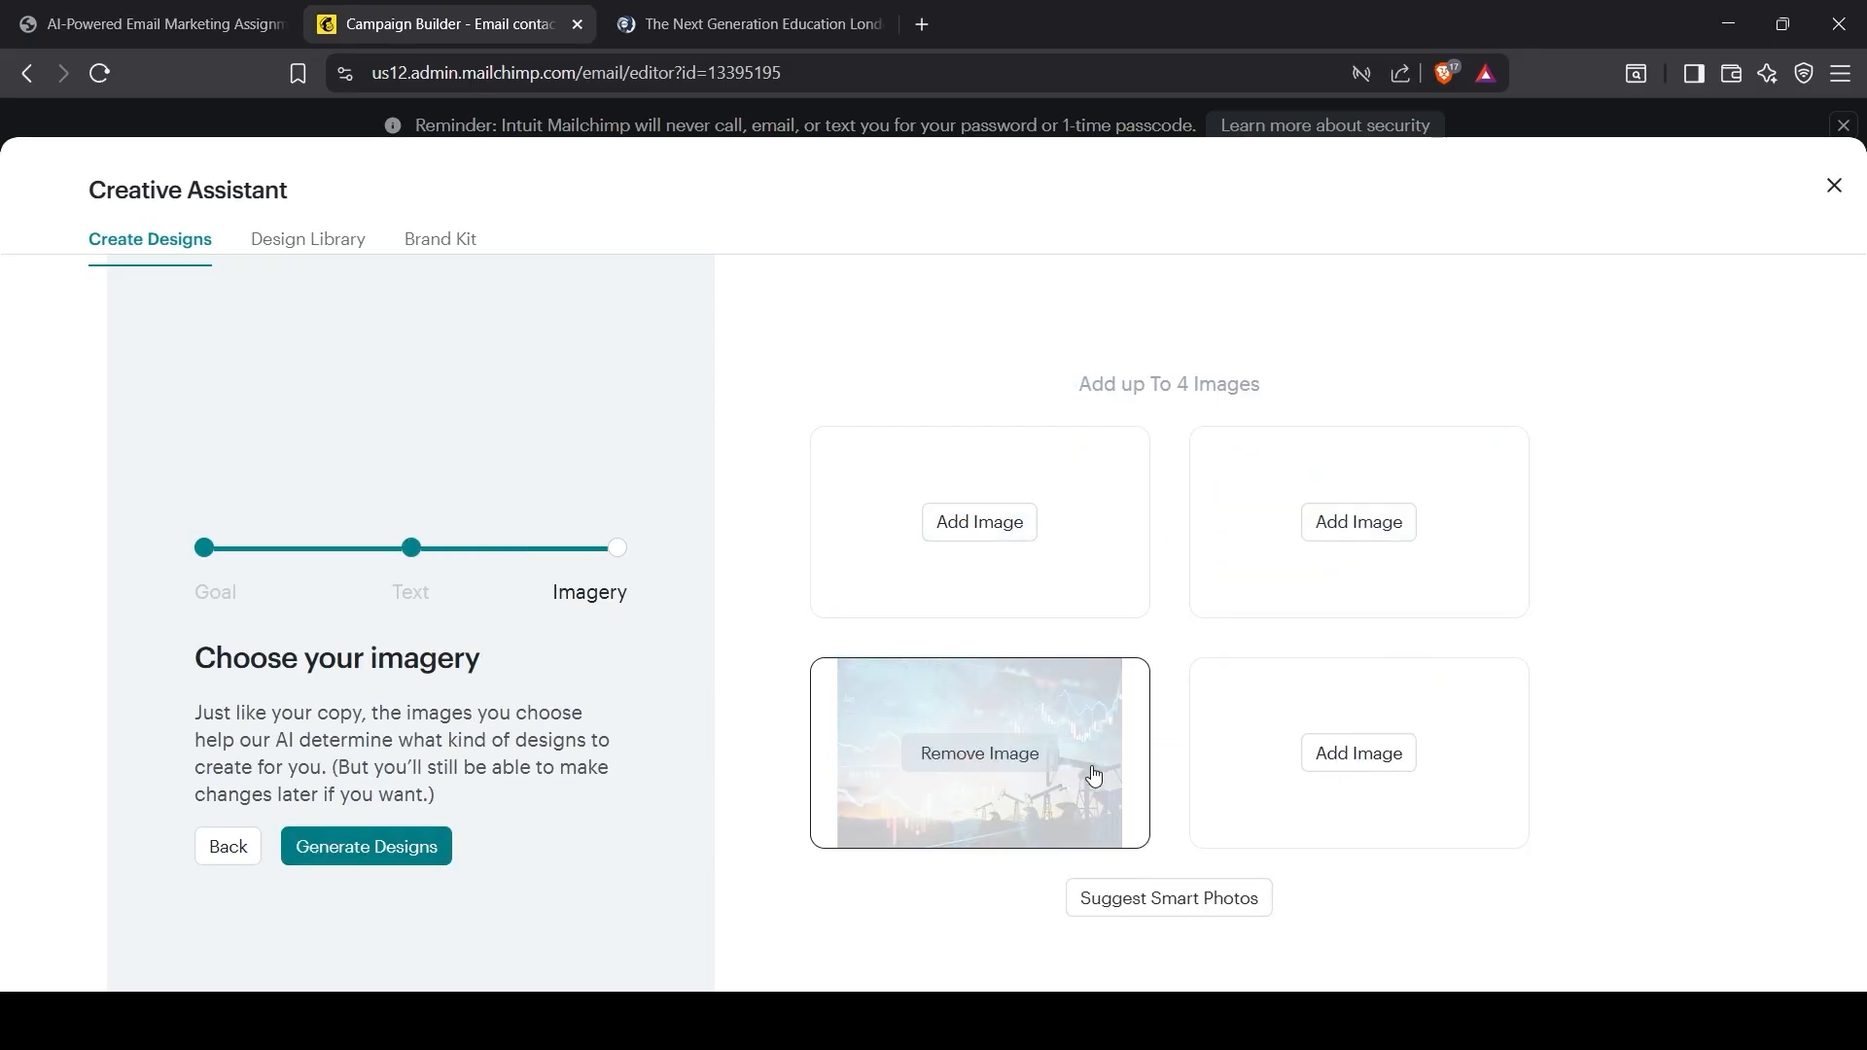
Step: Remove unsuitable photos and refill the empty slots with fresh suggested smart photos
{"action": "left_click", "coordinate": [980, 754]}
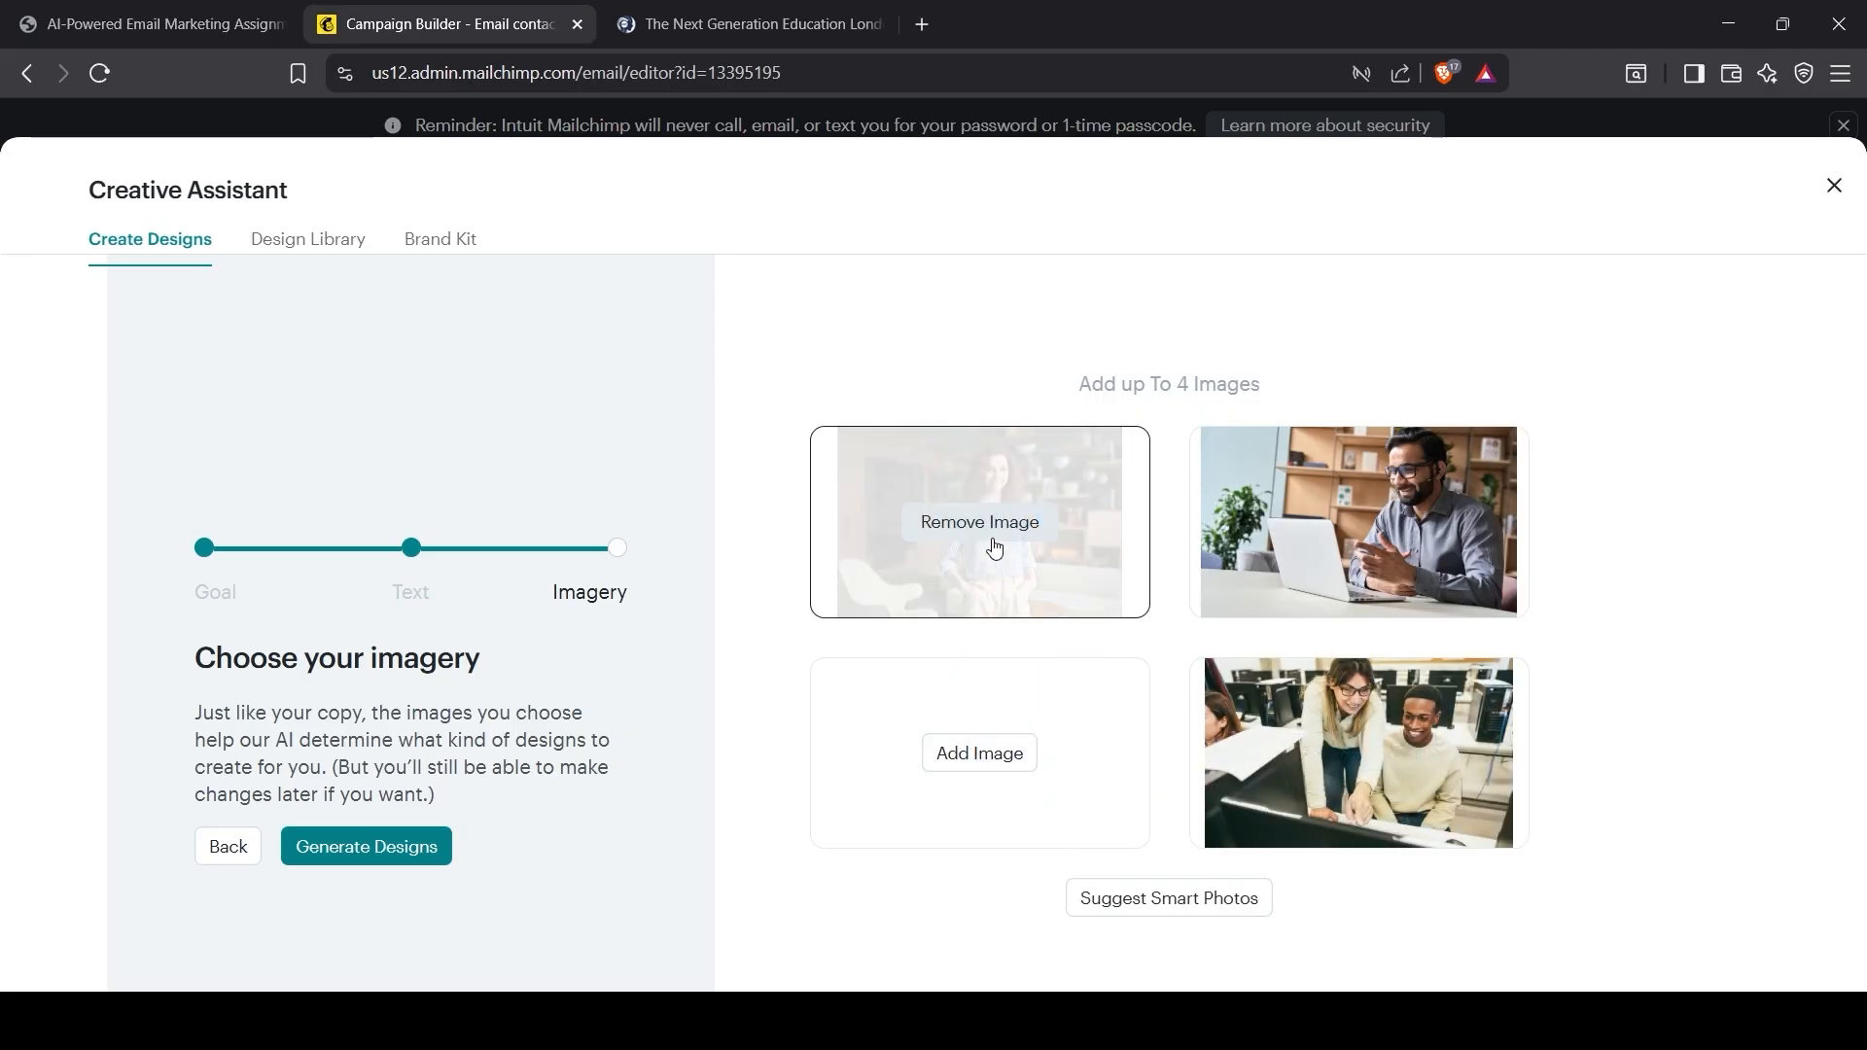
{"action": "left_click", "coordinate": [992, 546]}
{"action": "left_click", "coordinate": [1163, 908]}
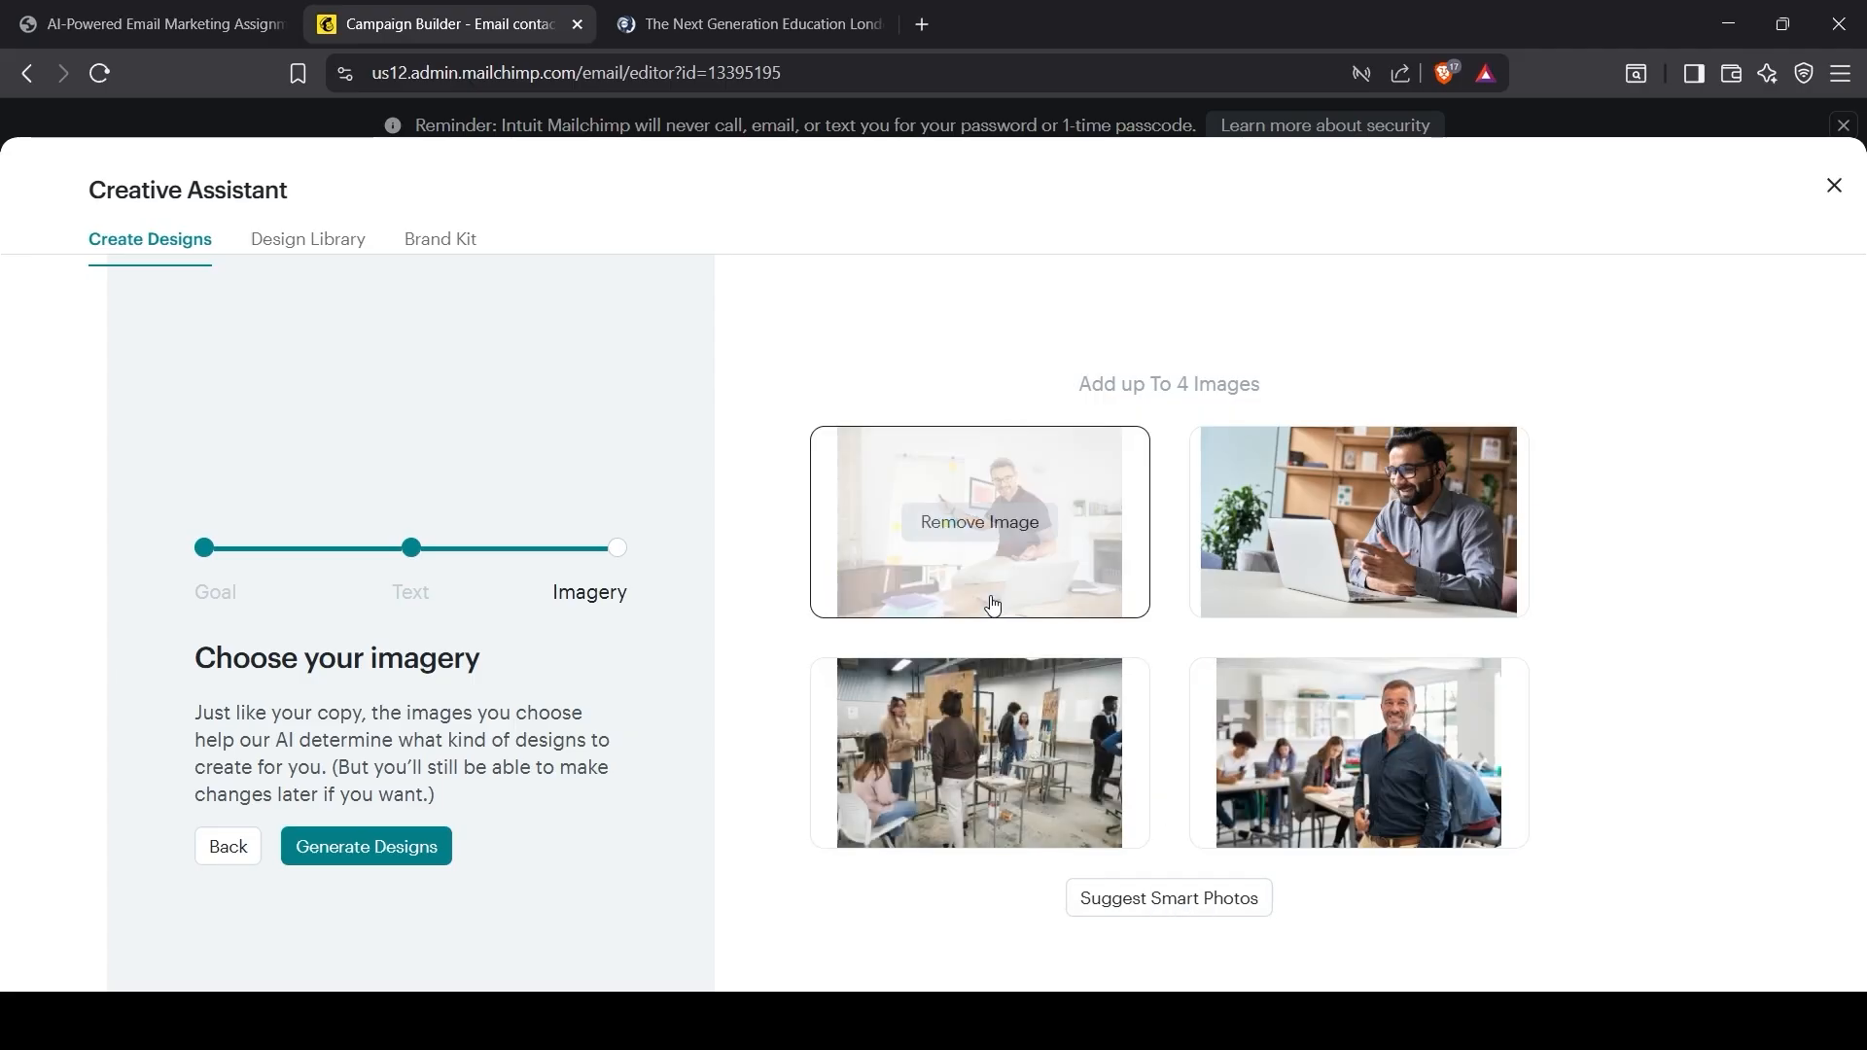
{"action": "left_click", "coordinate": [985, 544]}
{"action": "left_click", "coordinate": [981, 754]}
{"action": "left_click", "coordinate": [1286, 768]}
{"action": "left_click", "coordinate": [1165, 906]}
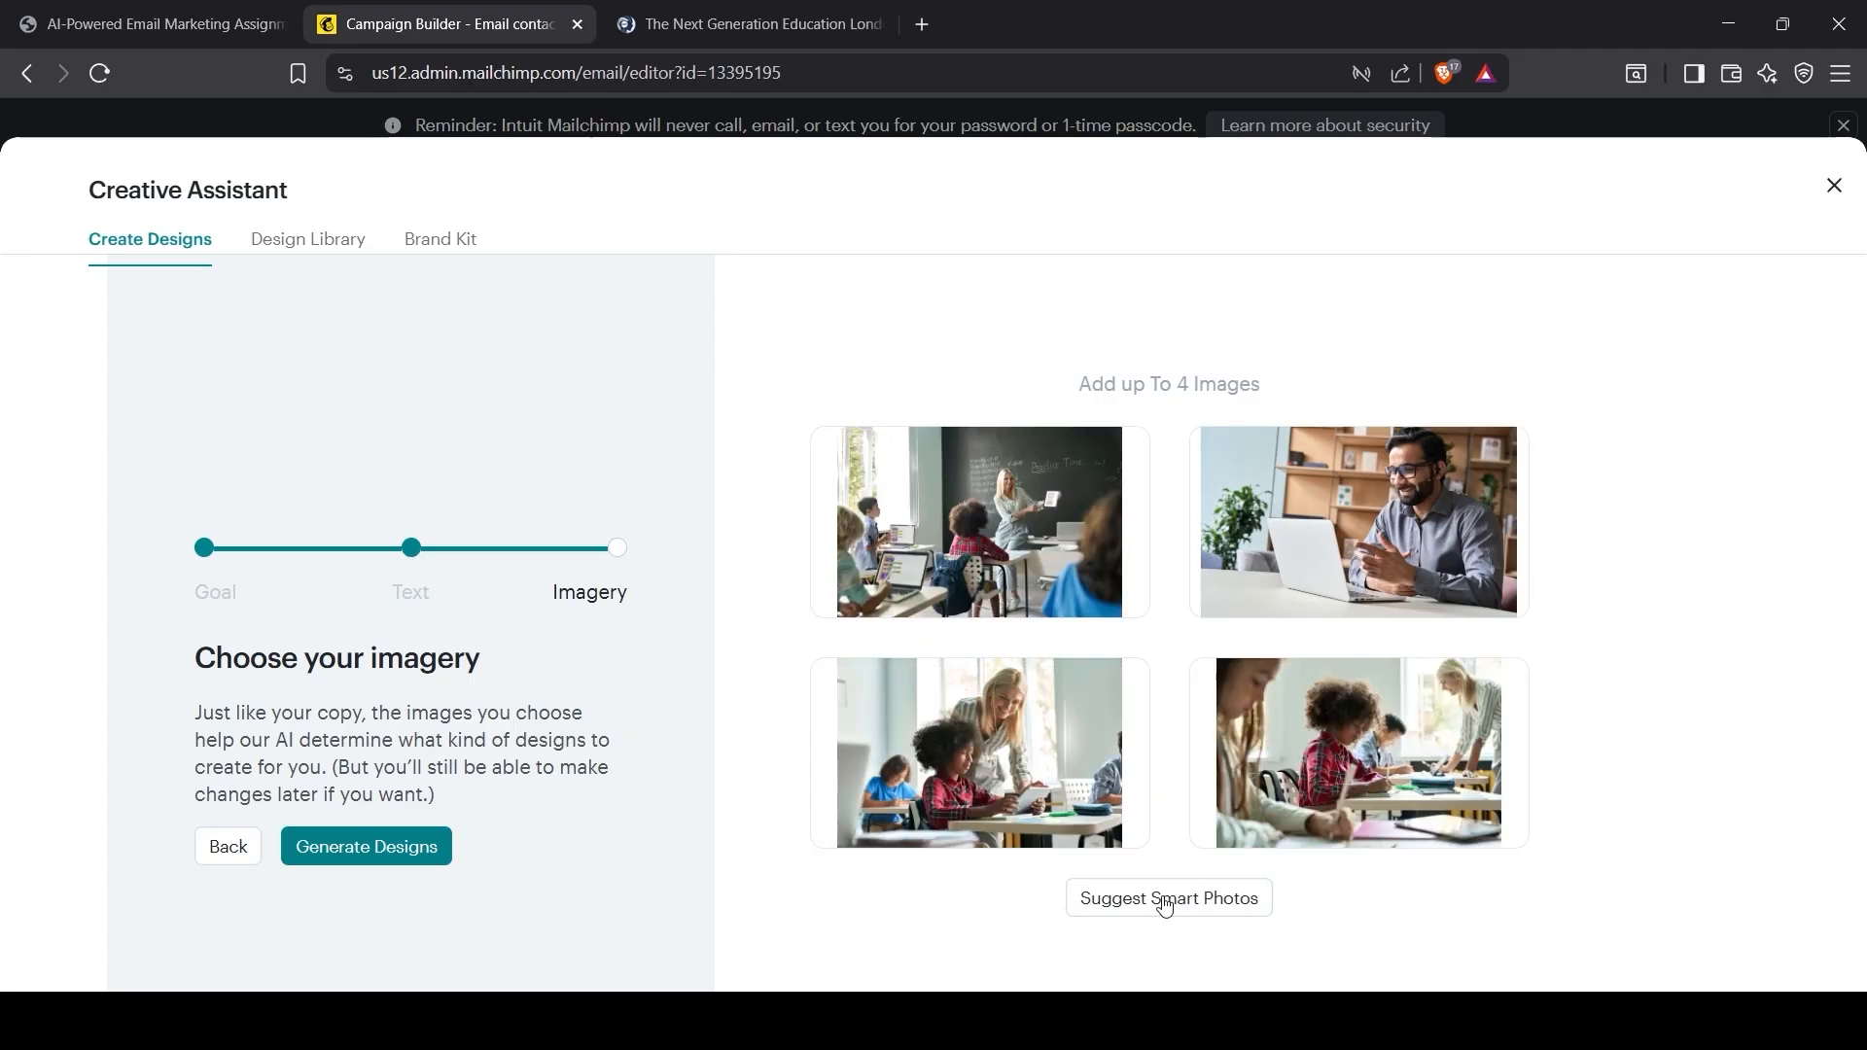
{"action": "left_click", "coordinate": [992, 540]}
{"action": "left_click", "coordinate": [980, 753]}
{"action": "left_click", "coordinate": [1323, 758]}
{"action": "left_click", "coordinate": [1198, 914]}
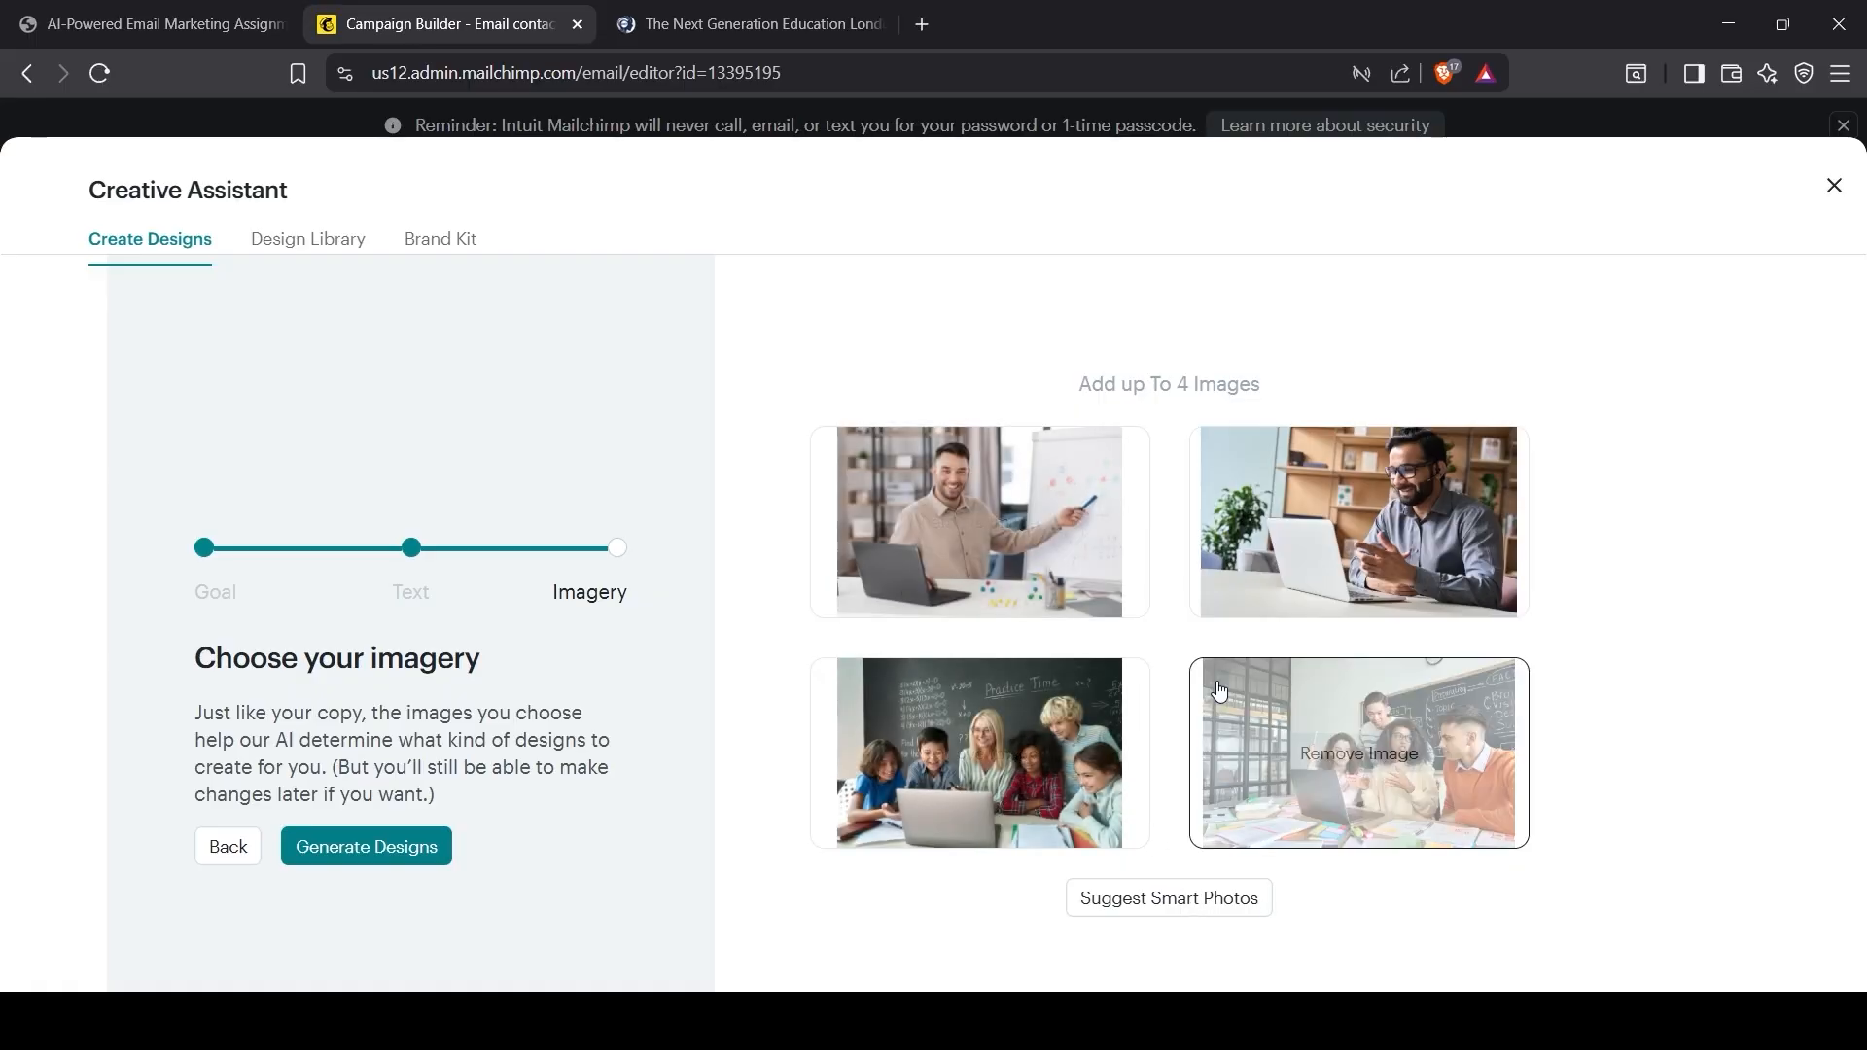
{"action": "left_click", "coordinate": [1347, 754]}
{"action": "left_click", "coordinate": [980, 754]}
{"action": "left_click", "coordinate": [1096, 904]}
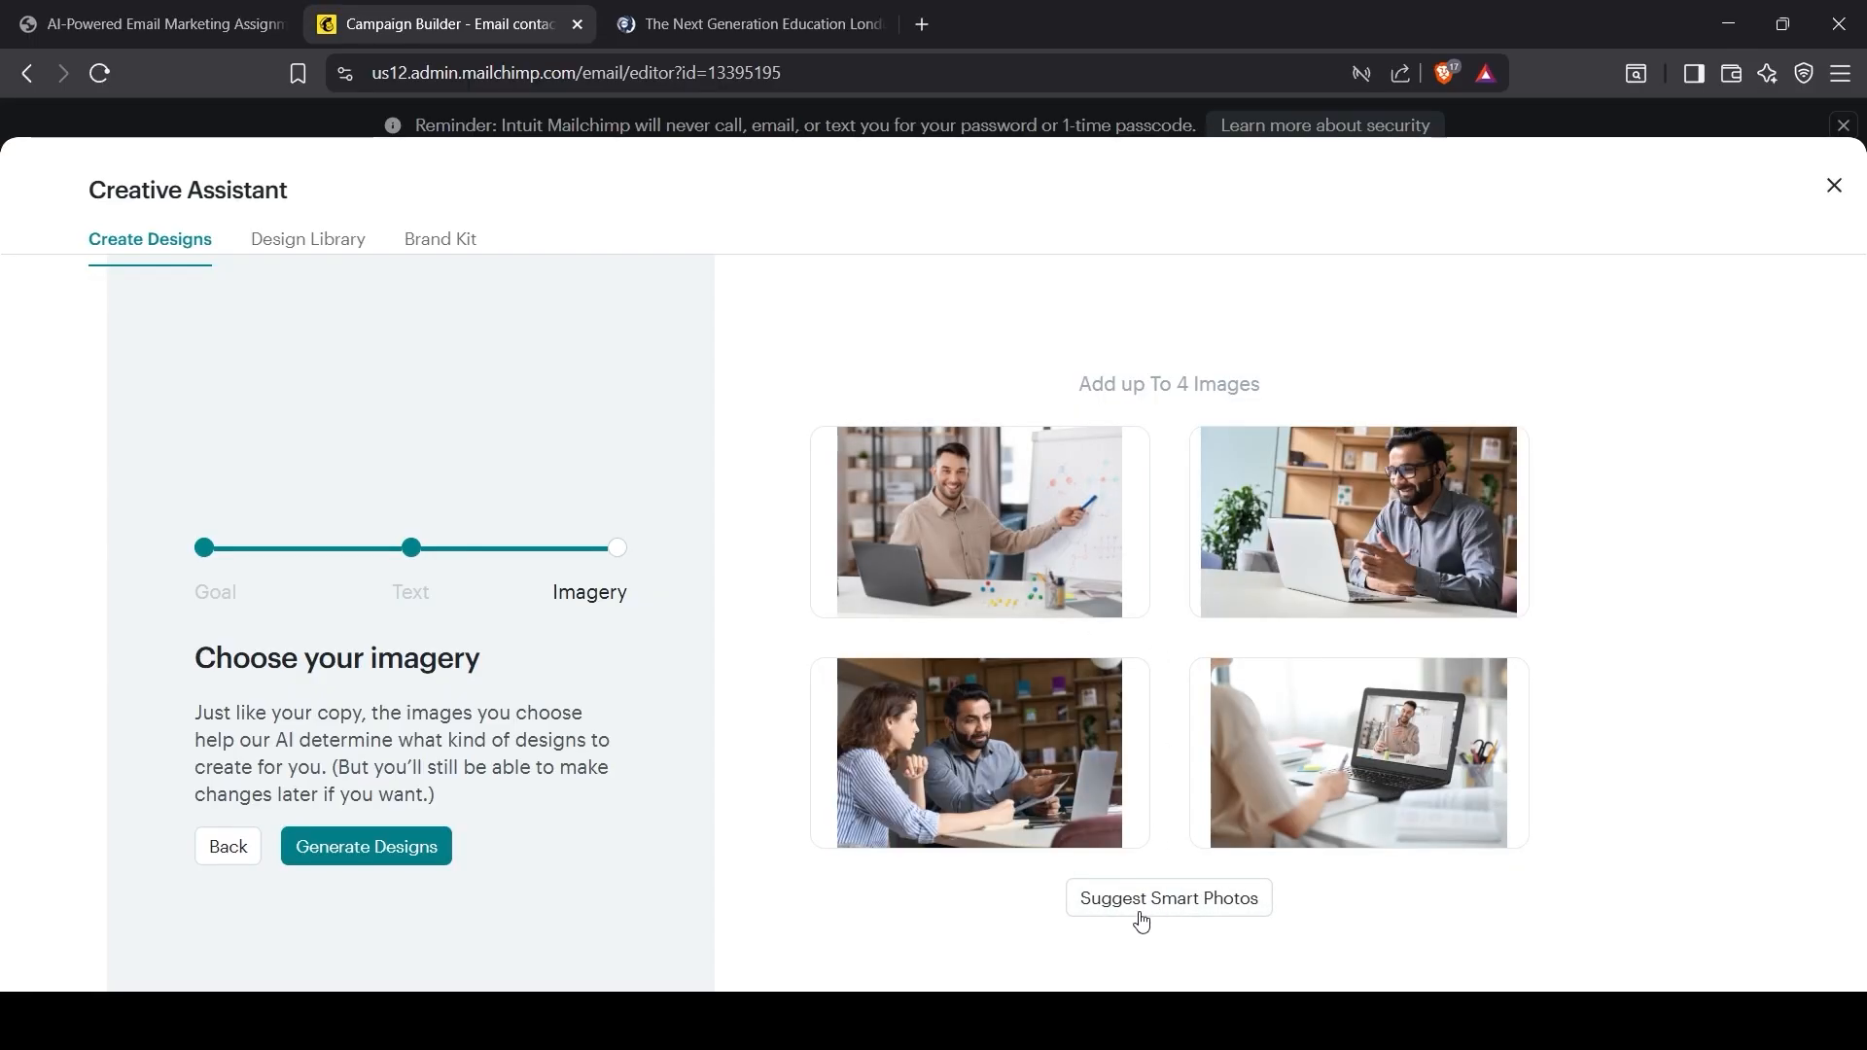
Step: Generate banner designs and insert the fourth one, a smiling man at a laptop
{"action": "left_click", "coordinate": [396, 850]}
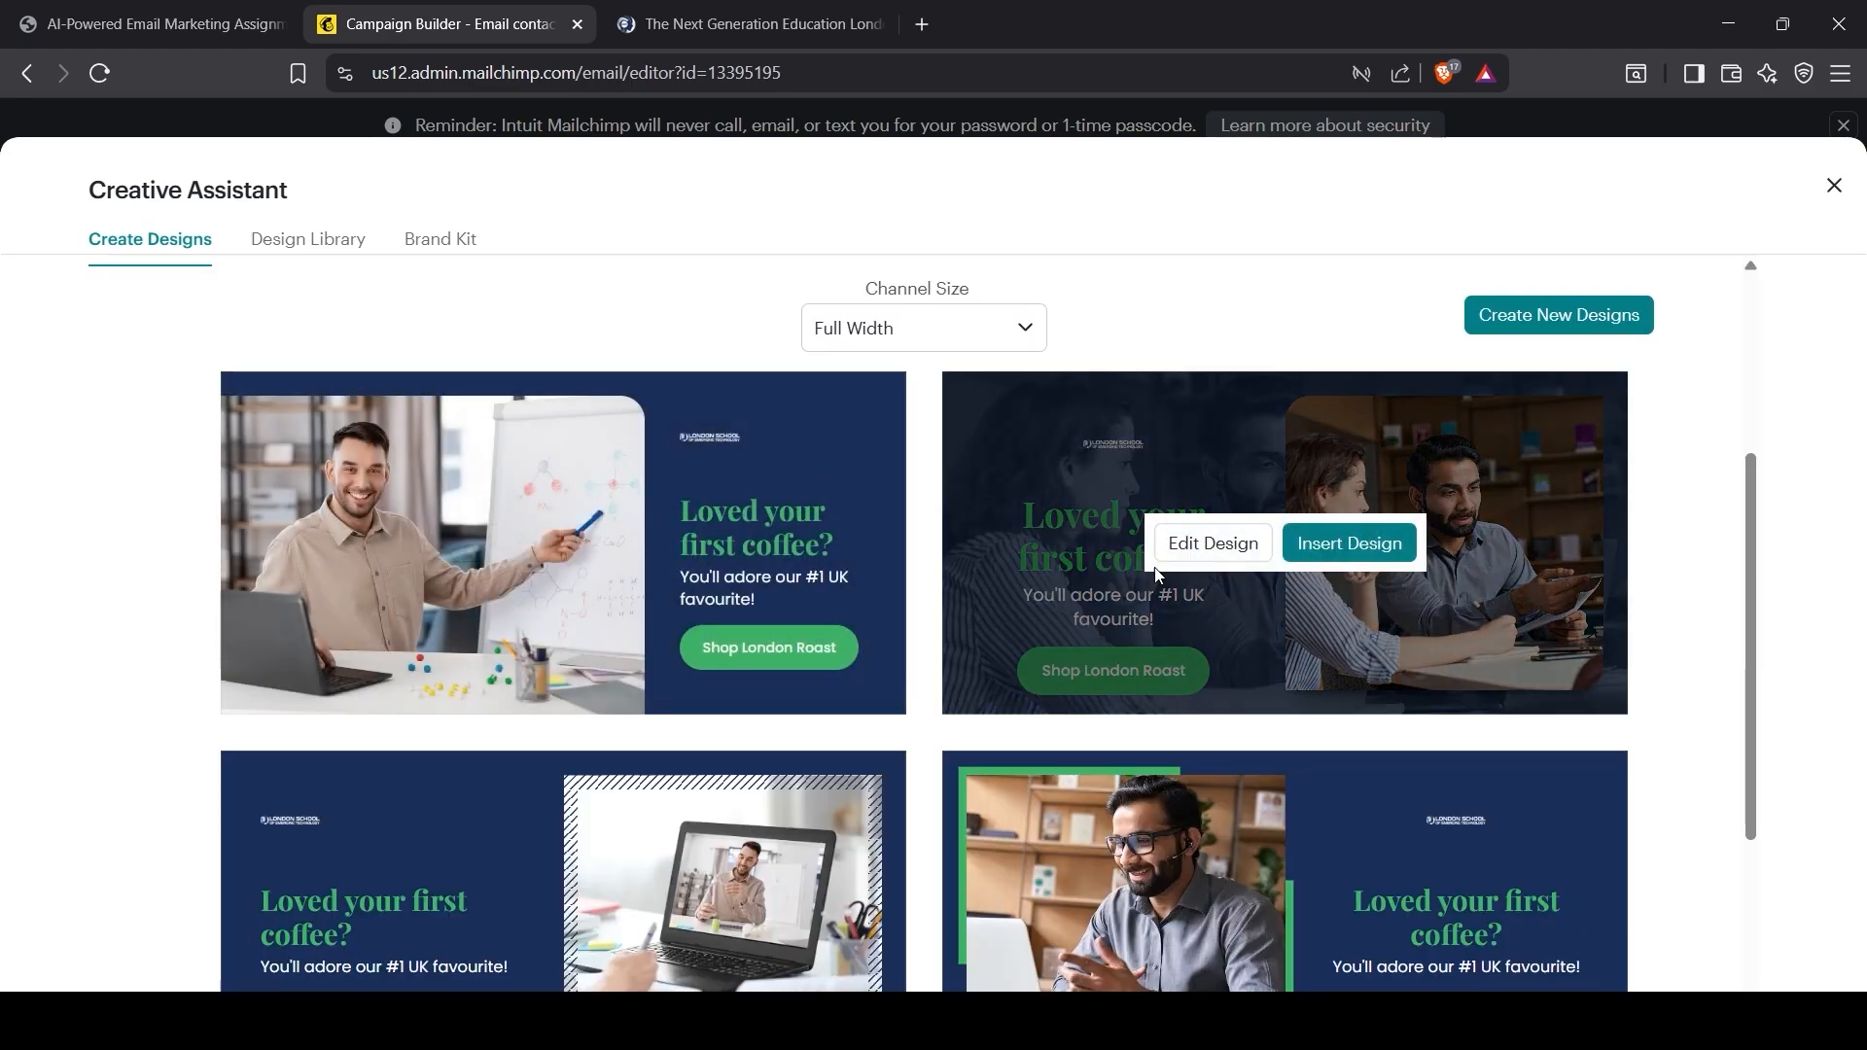
{"action": "mouse_move", "coordinate": [626, 549]}
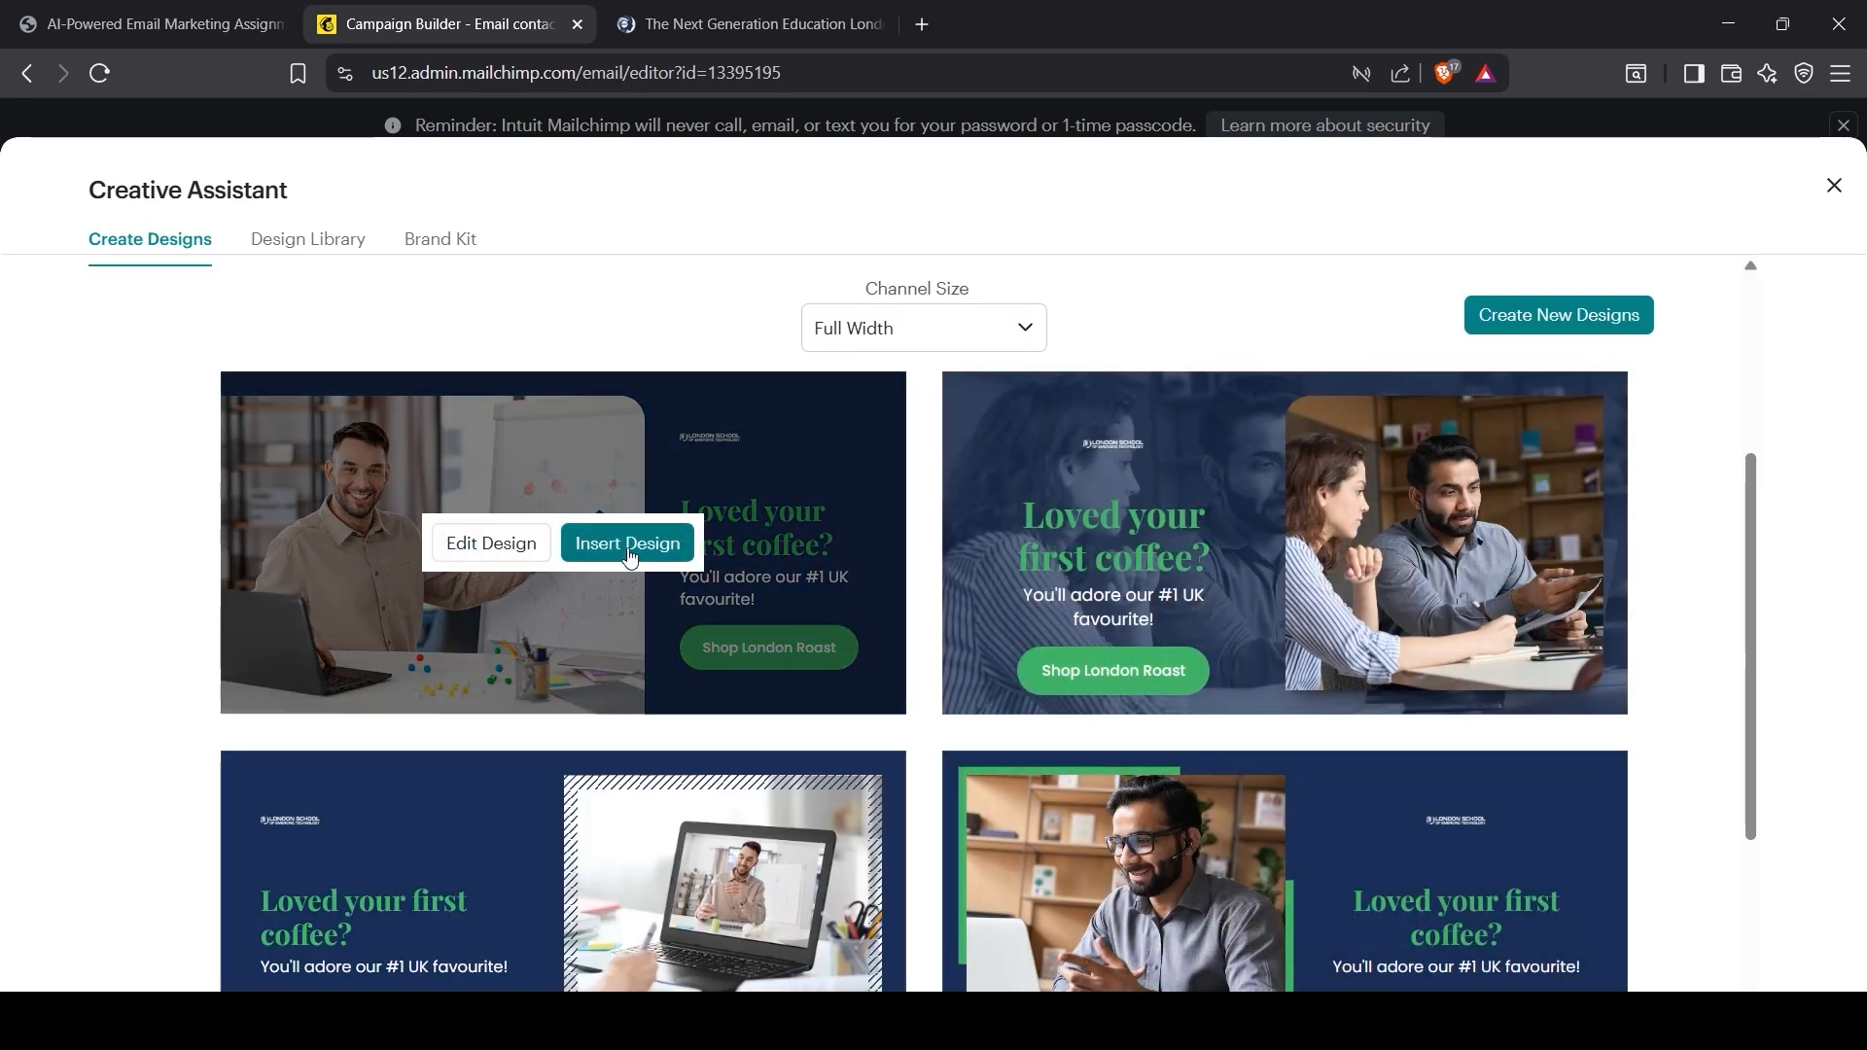
{"action": "scroll", "coordinate": [1265, 545], "scroll_direction": "down", "scroll_amount": 1}
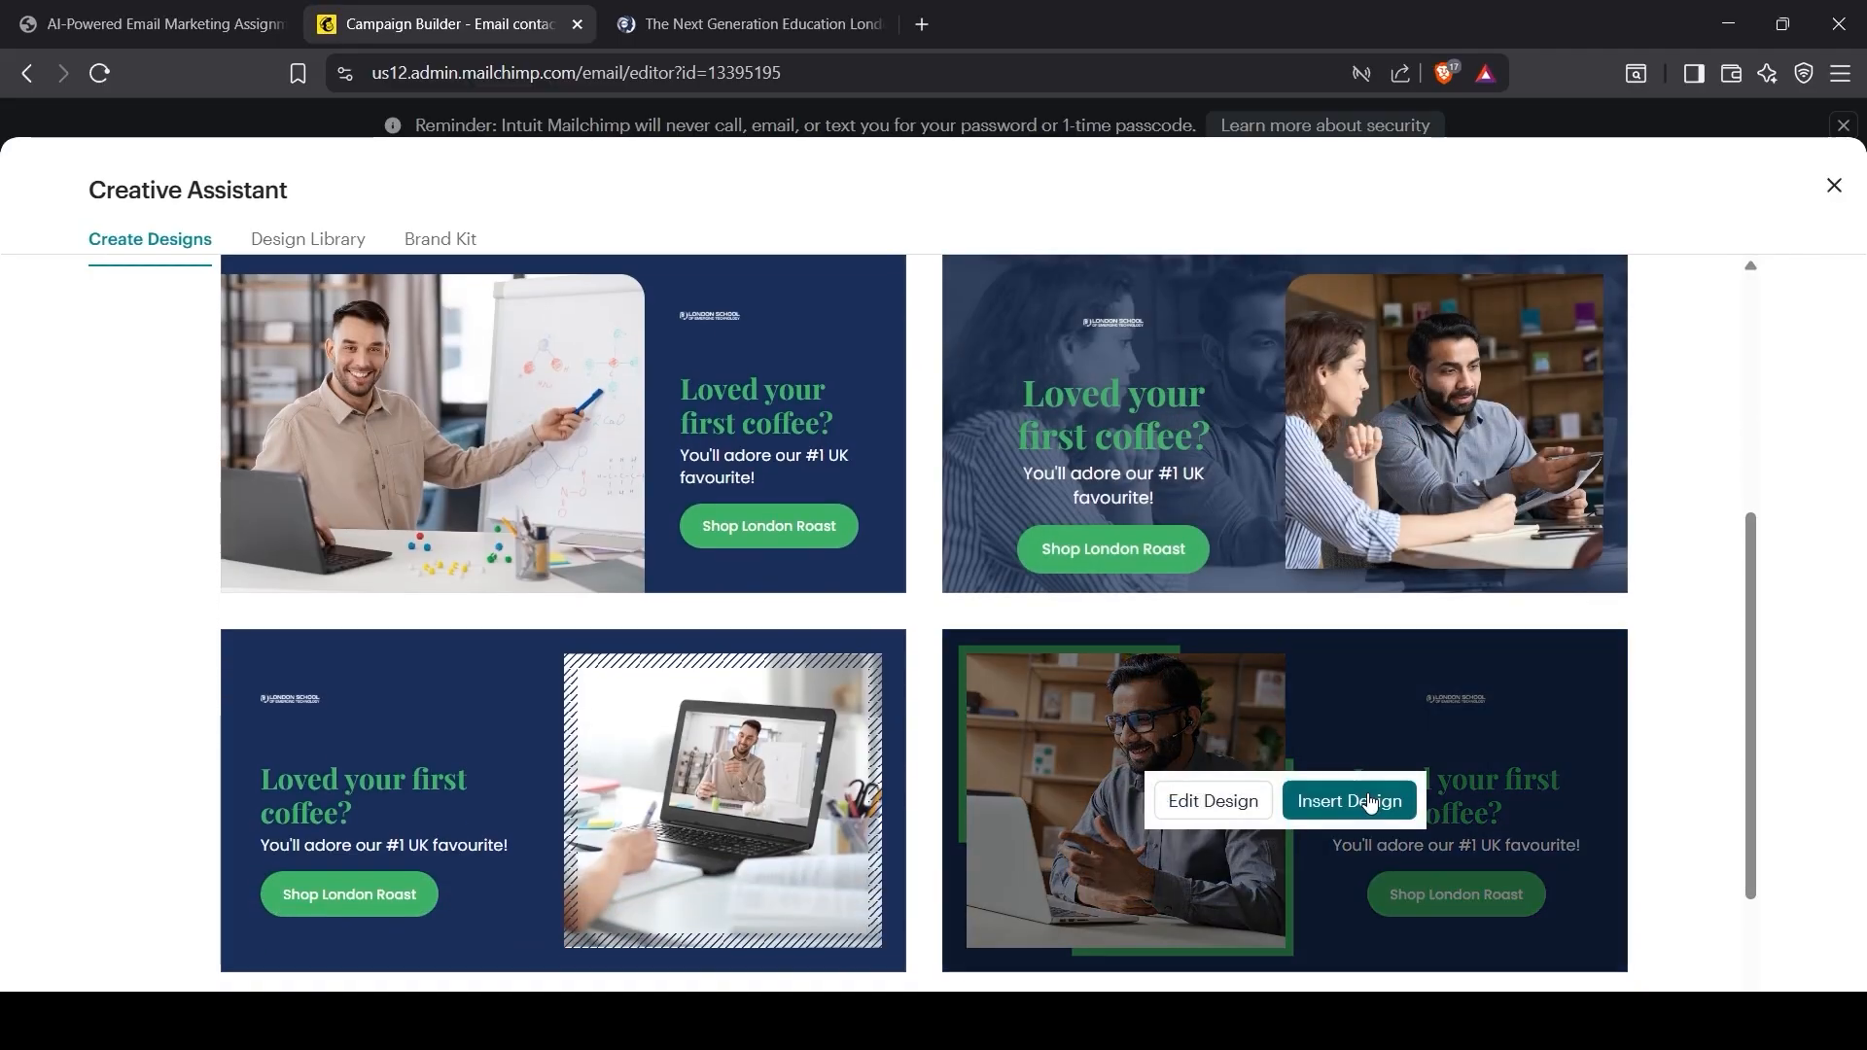
{"action": "left_click", "coordinate": [1324, 810]}
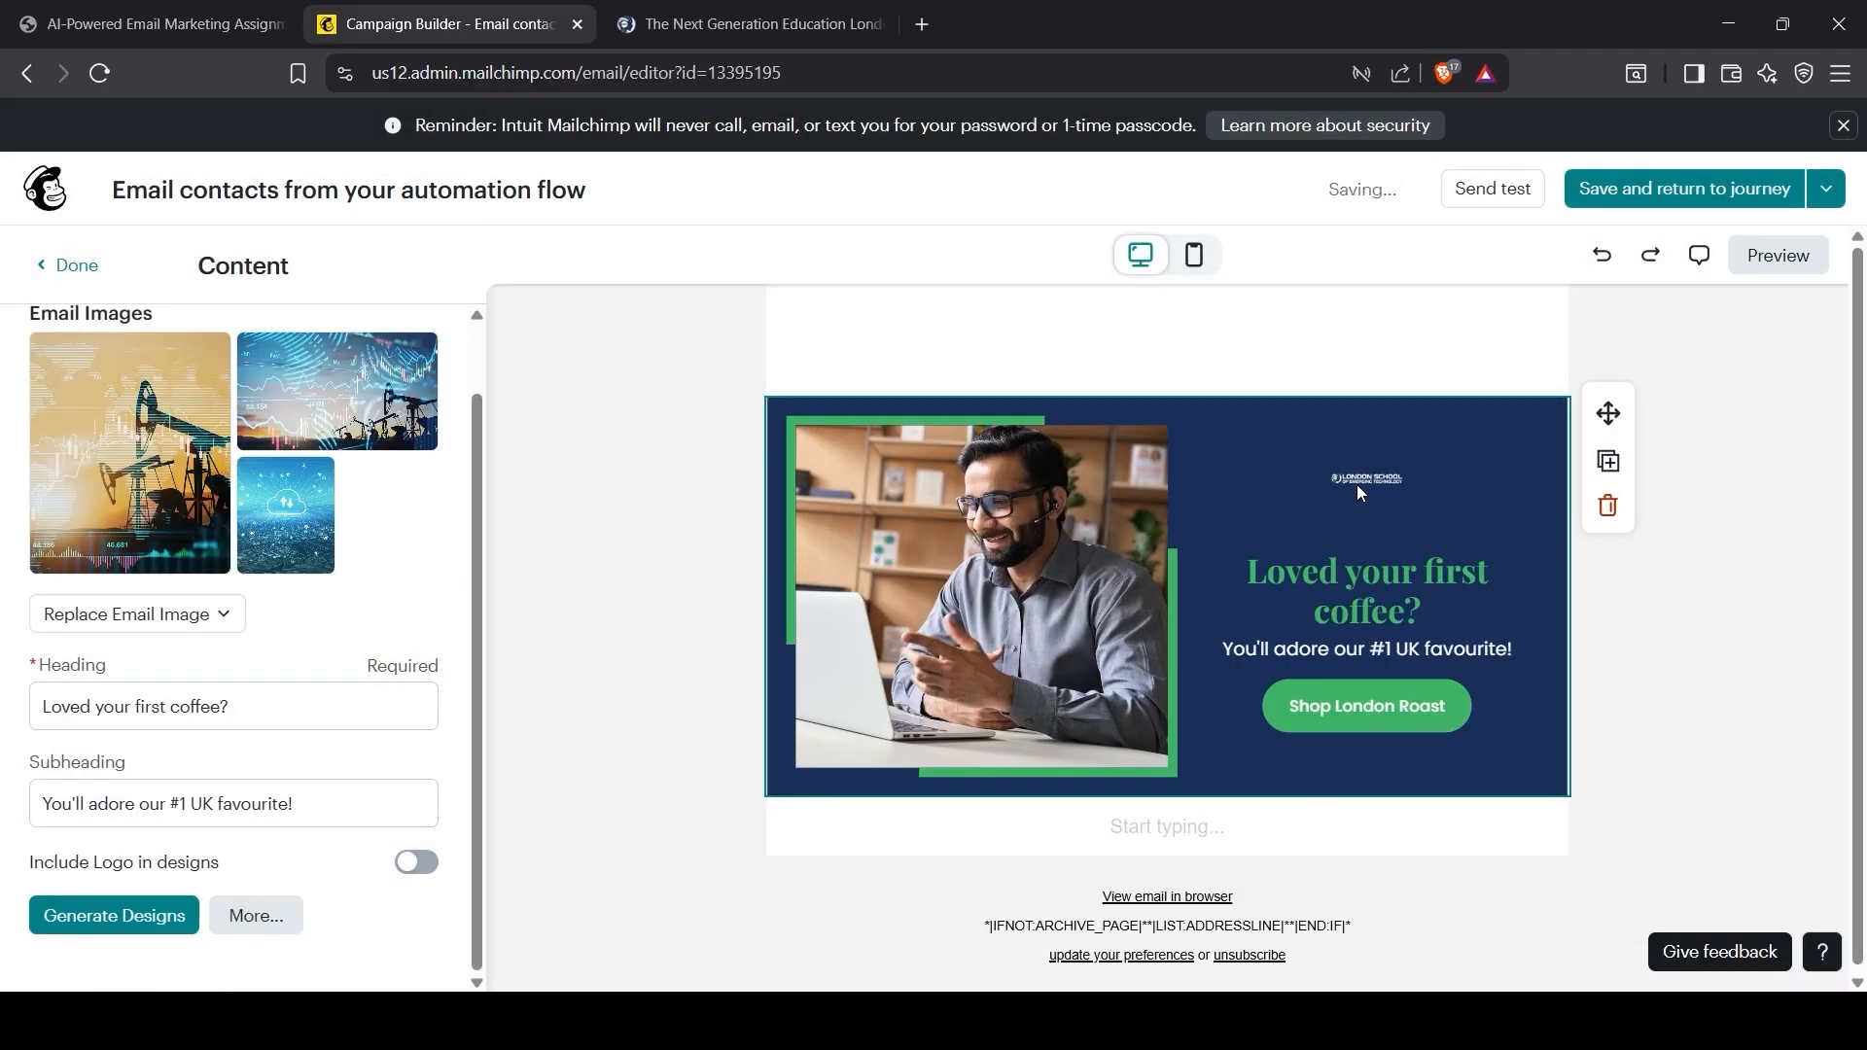
Step: Open the first saved banner from the Design Library for editing
{"action": "left_click", "coordinate": [154, 915]}
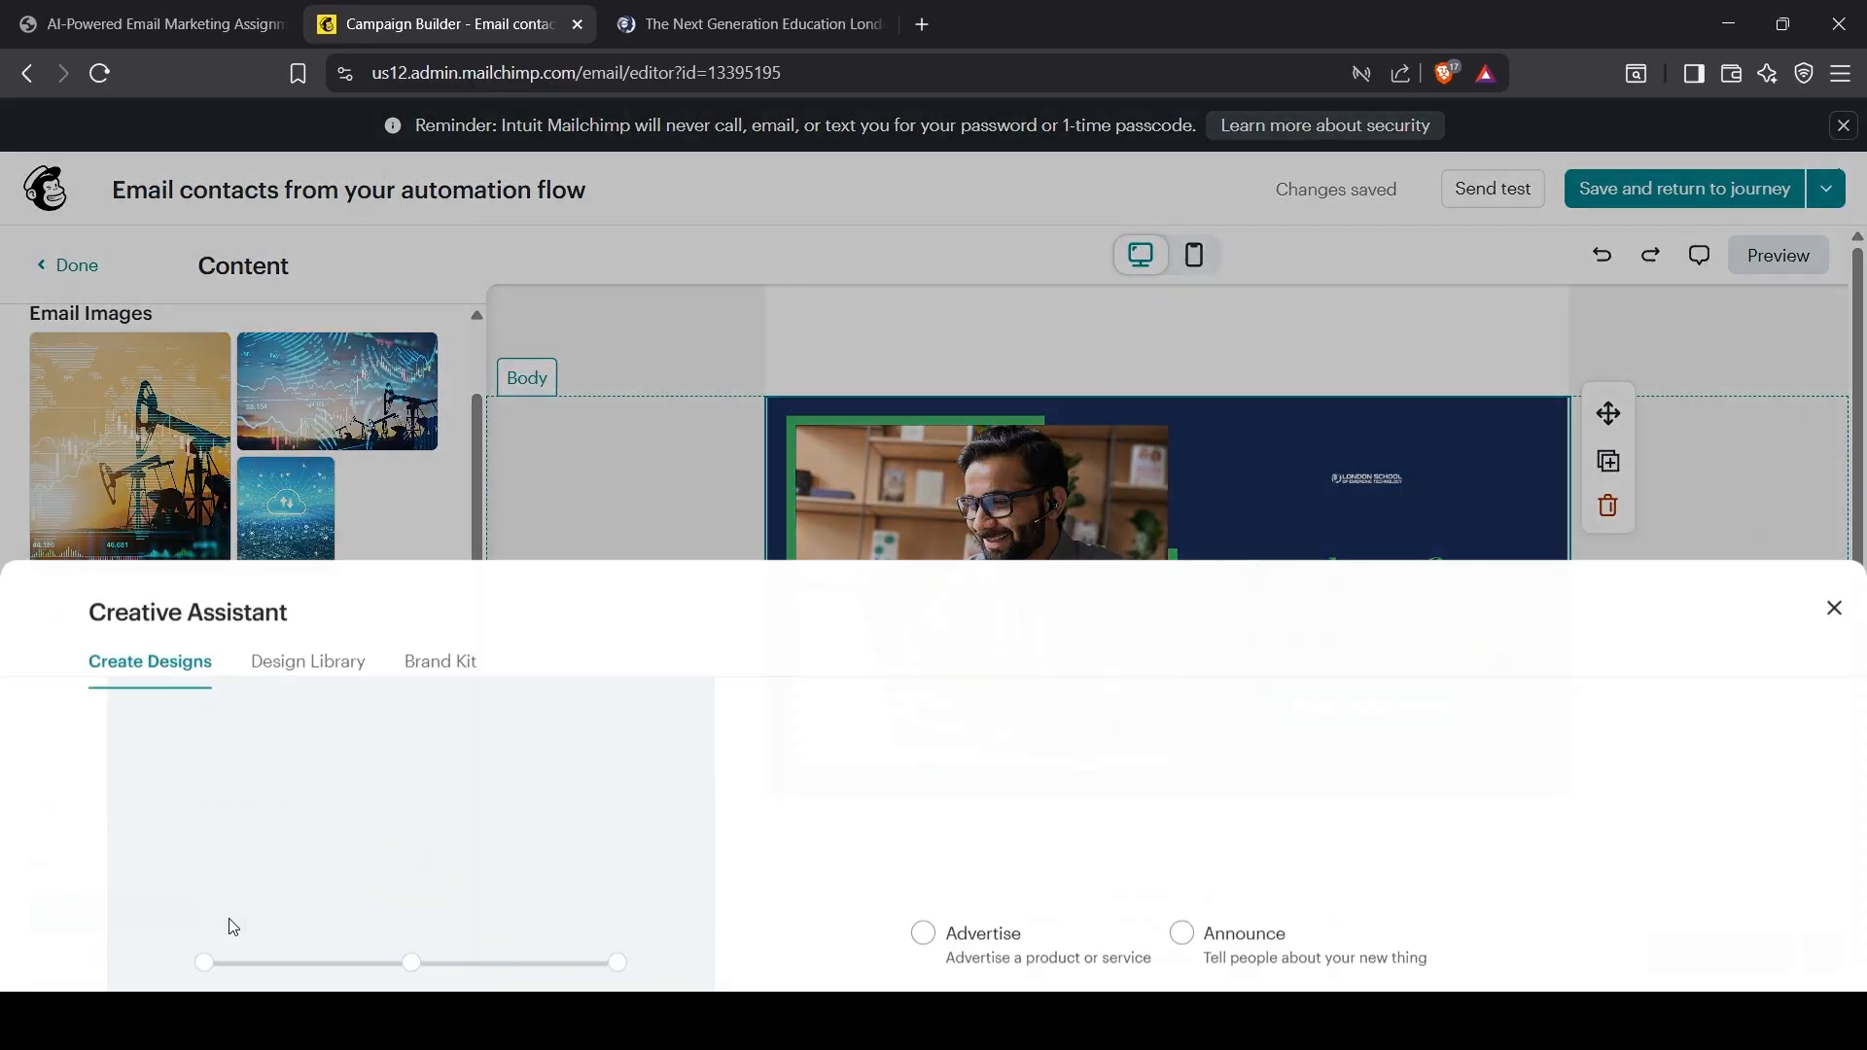
{"action": "left_click", "coordinate": [329, 243]}
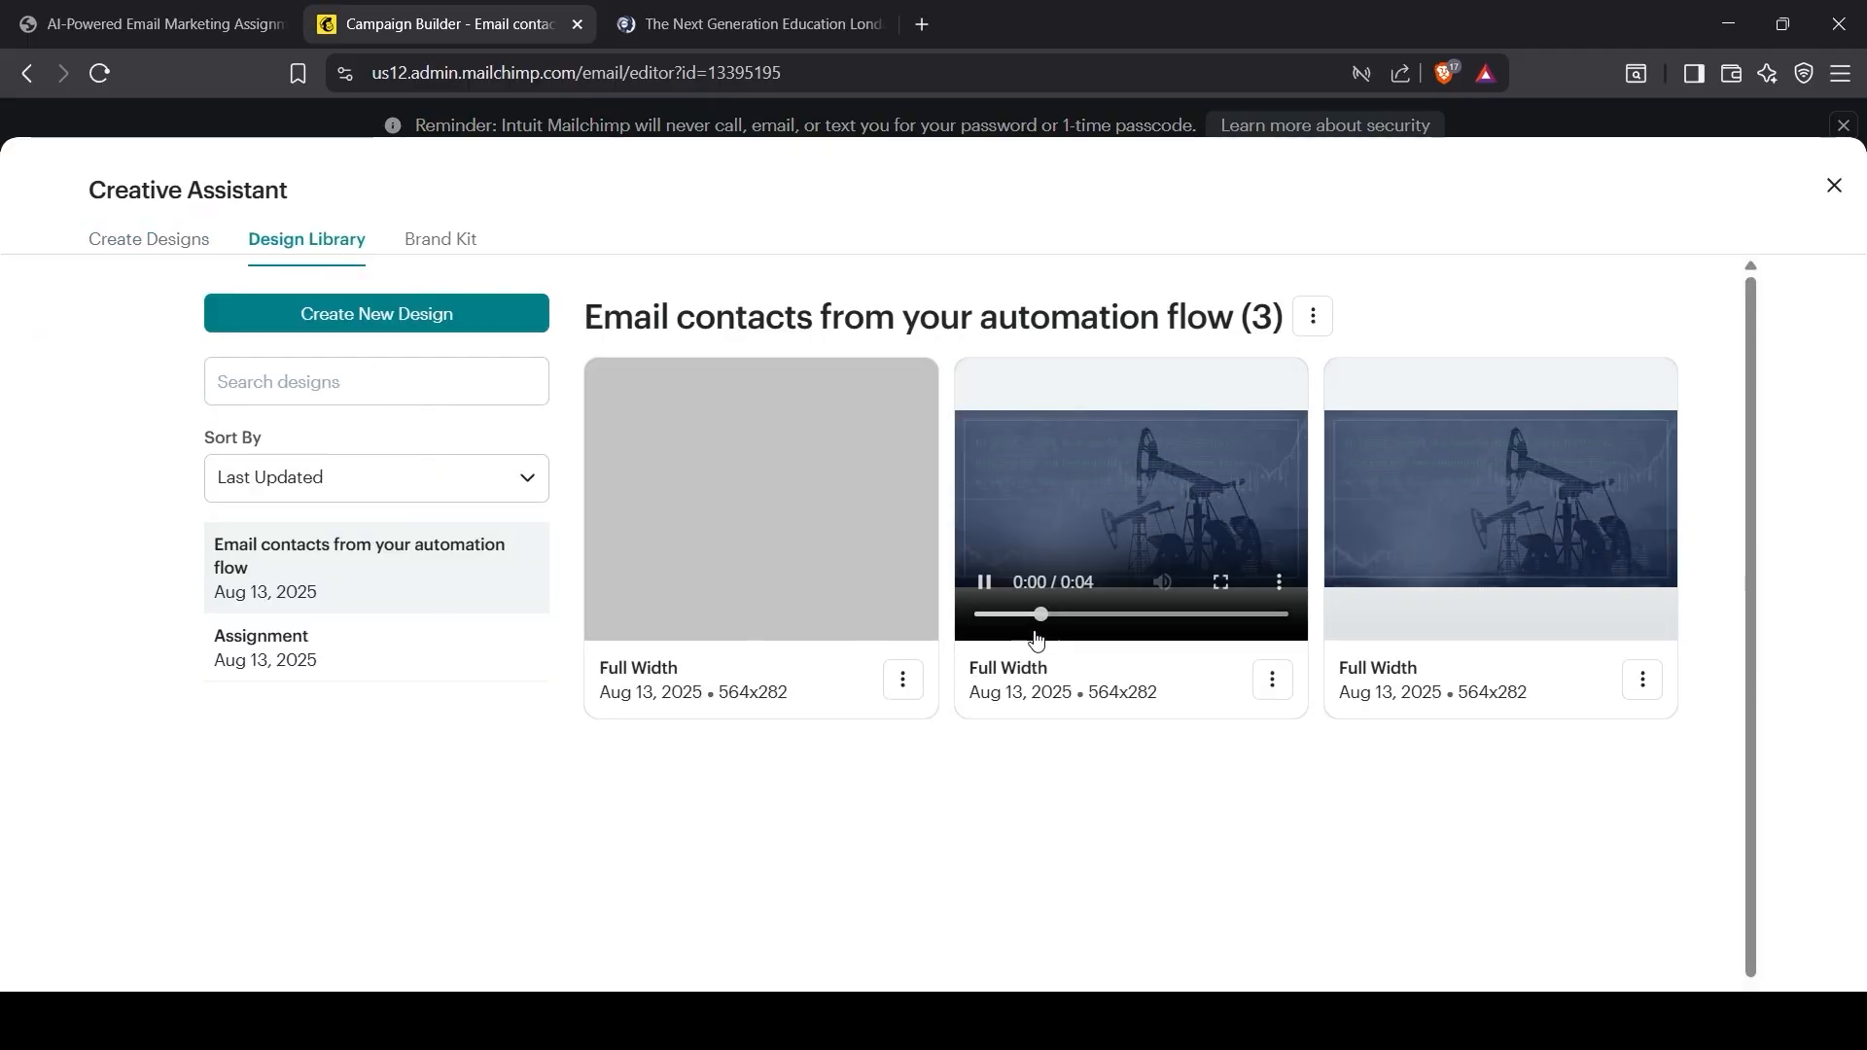
{"action": "left_click", "coordinate": [903, 679]}
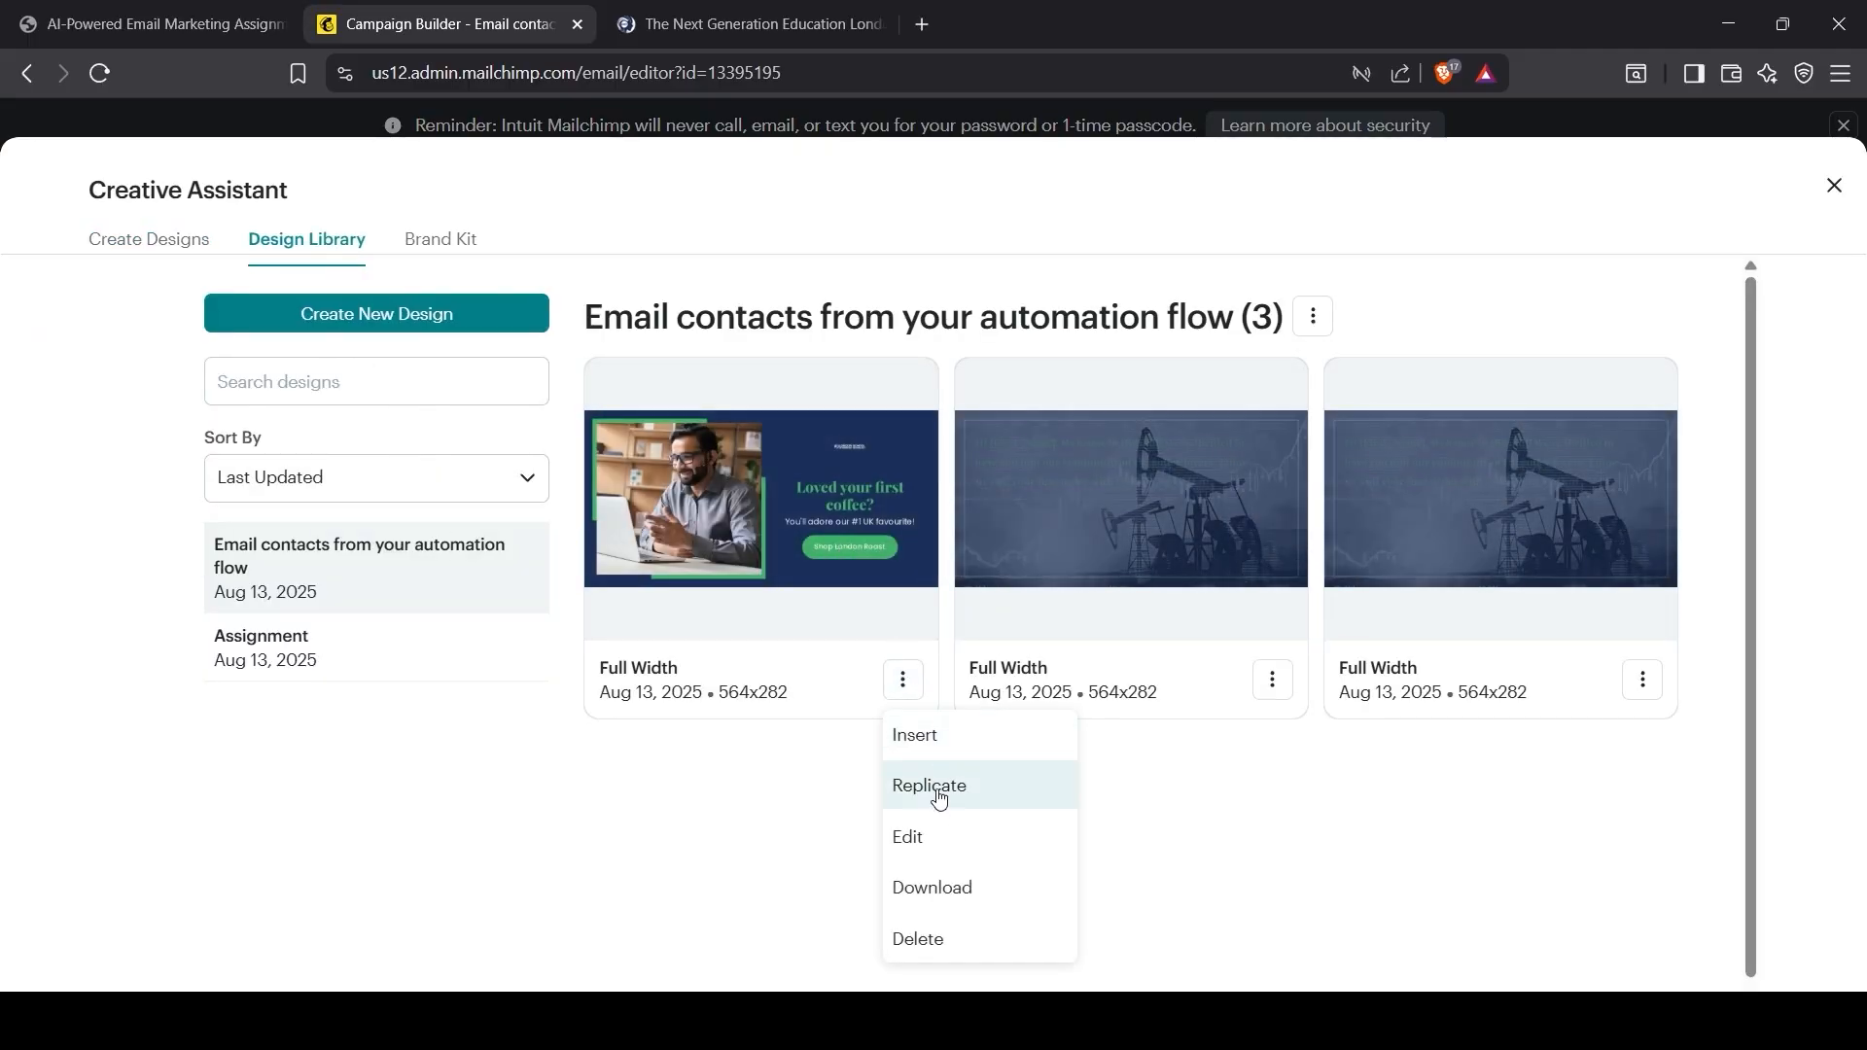
{"action": "left_click", "coordinate": [924, 833]}
{"action": "scroll", "coordinate": [1515, 522], "scroll_direction": "down", "scroll_amount": 8}
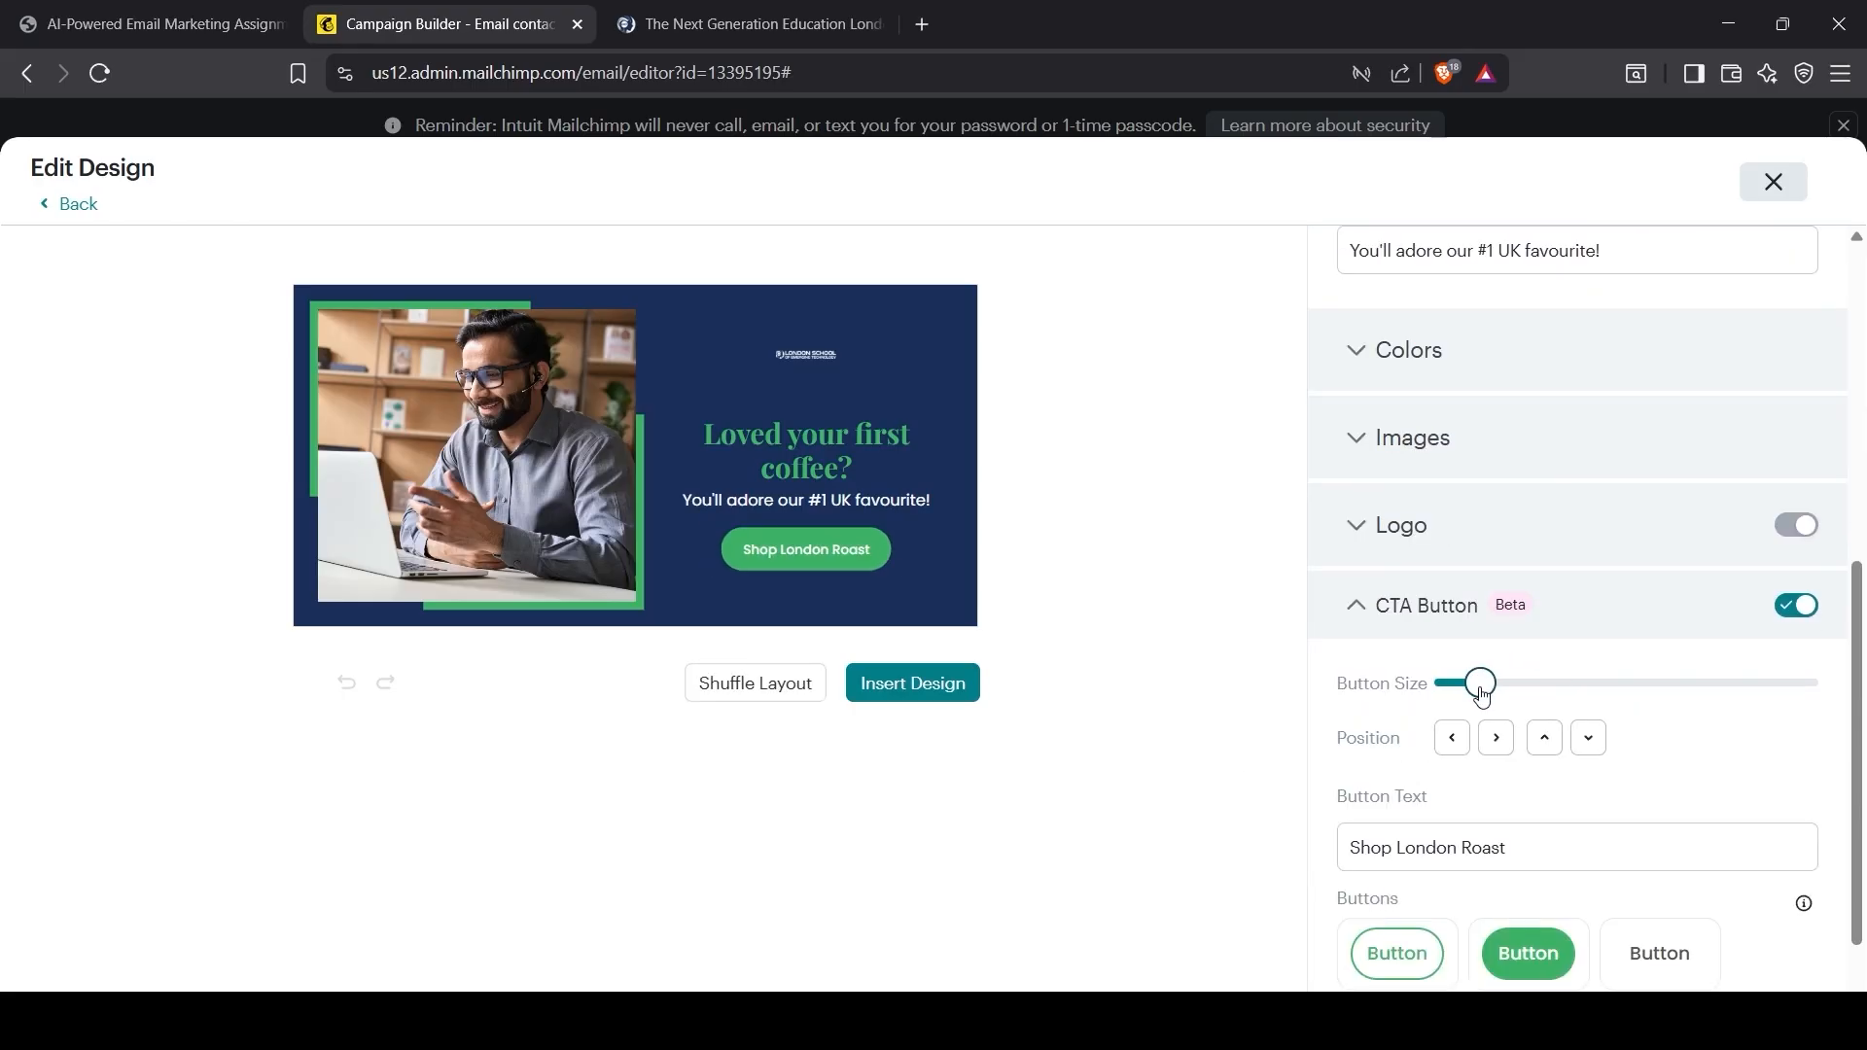
{"action": "scroll", "coordinate": [1479, 710], "scroll_direction": "up", "scroll_amount": 1}
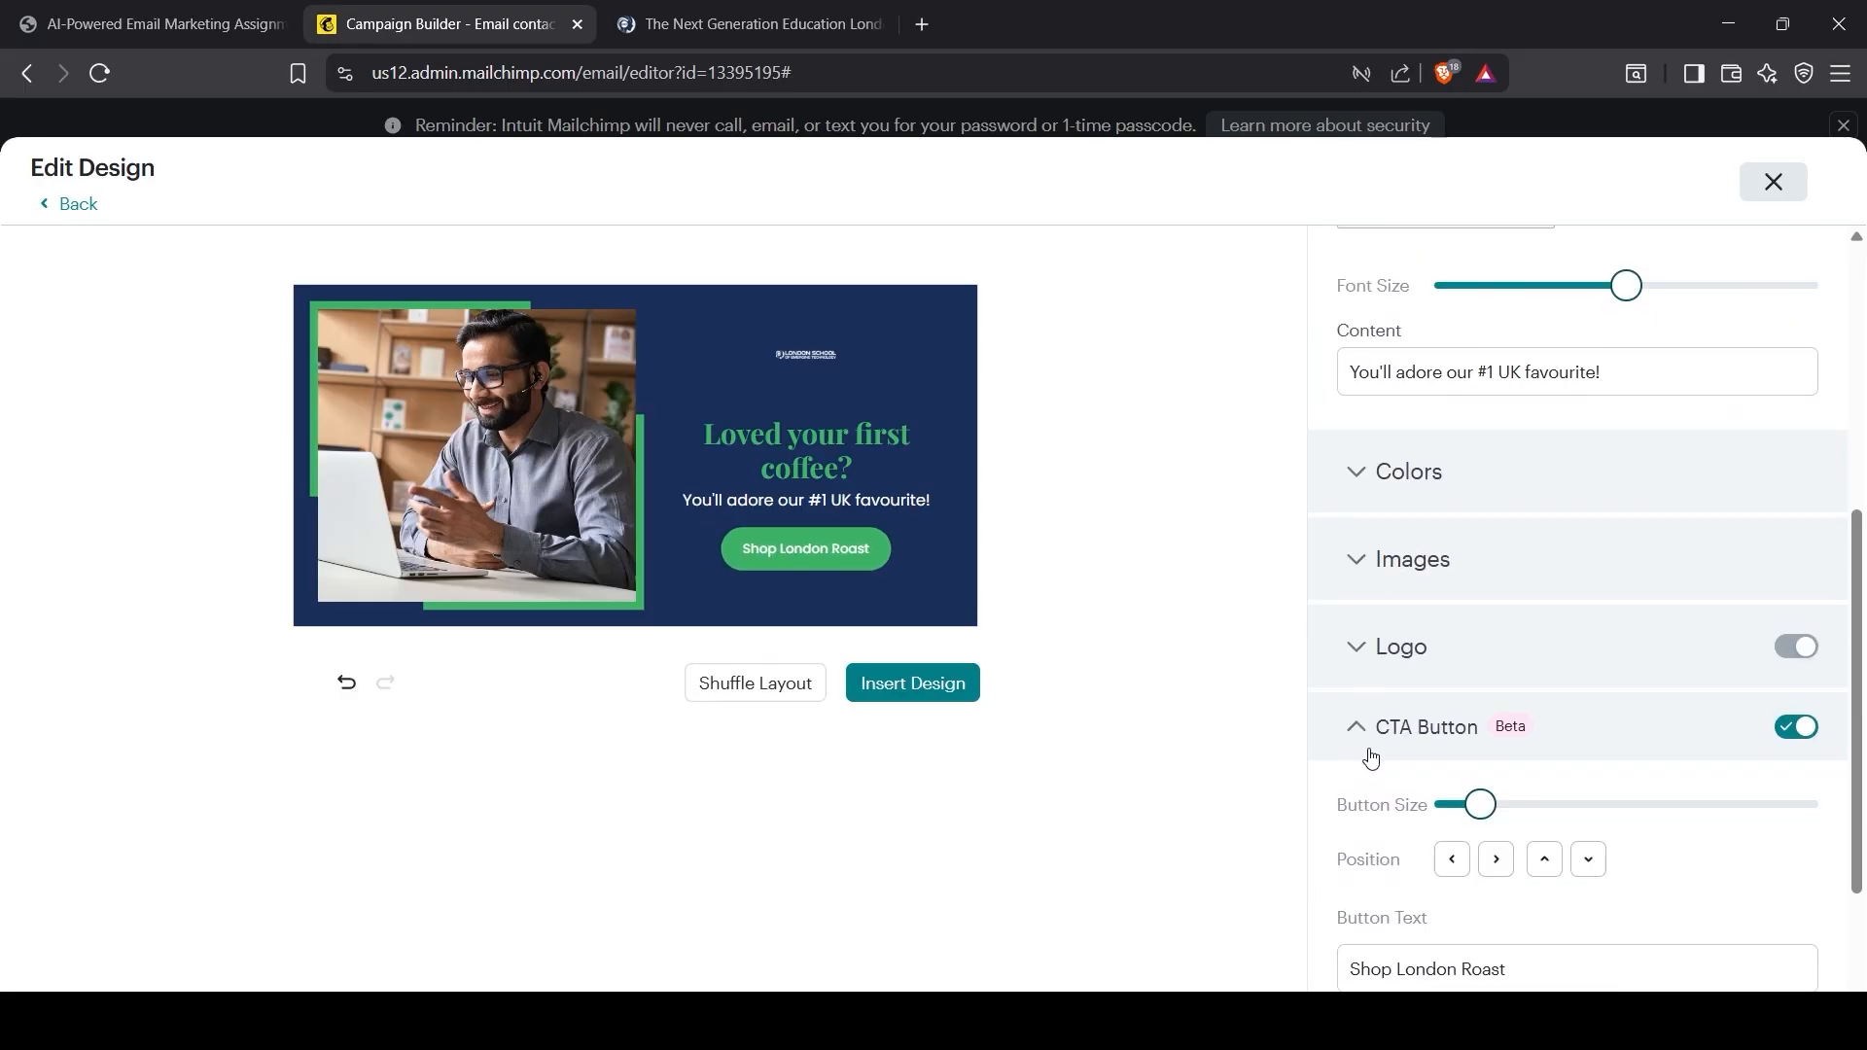
Step: Turn on the logo at maximum size, positioned just above the headline
{"action": "left_click", "coordinate": [1370, 731]}
{"action": "left_click", "coordinate": [1400, 733]}
{"action": "left_click", "coordinate": [1792, 741]}
{"action": "scroll", "coordinate": [1750, 681], "scroll_direction": "down", "scroll_amount": 3}
{"action": "left_click", "coordinate": [1562, 550]}
{"action": "left_click_drag", "start_coordinate": [1565, 553], "coordinate": [1756, 563]}
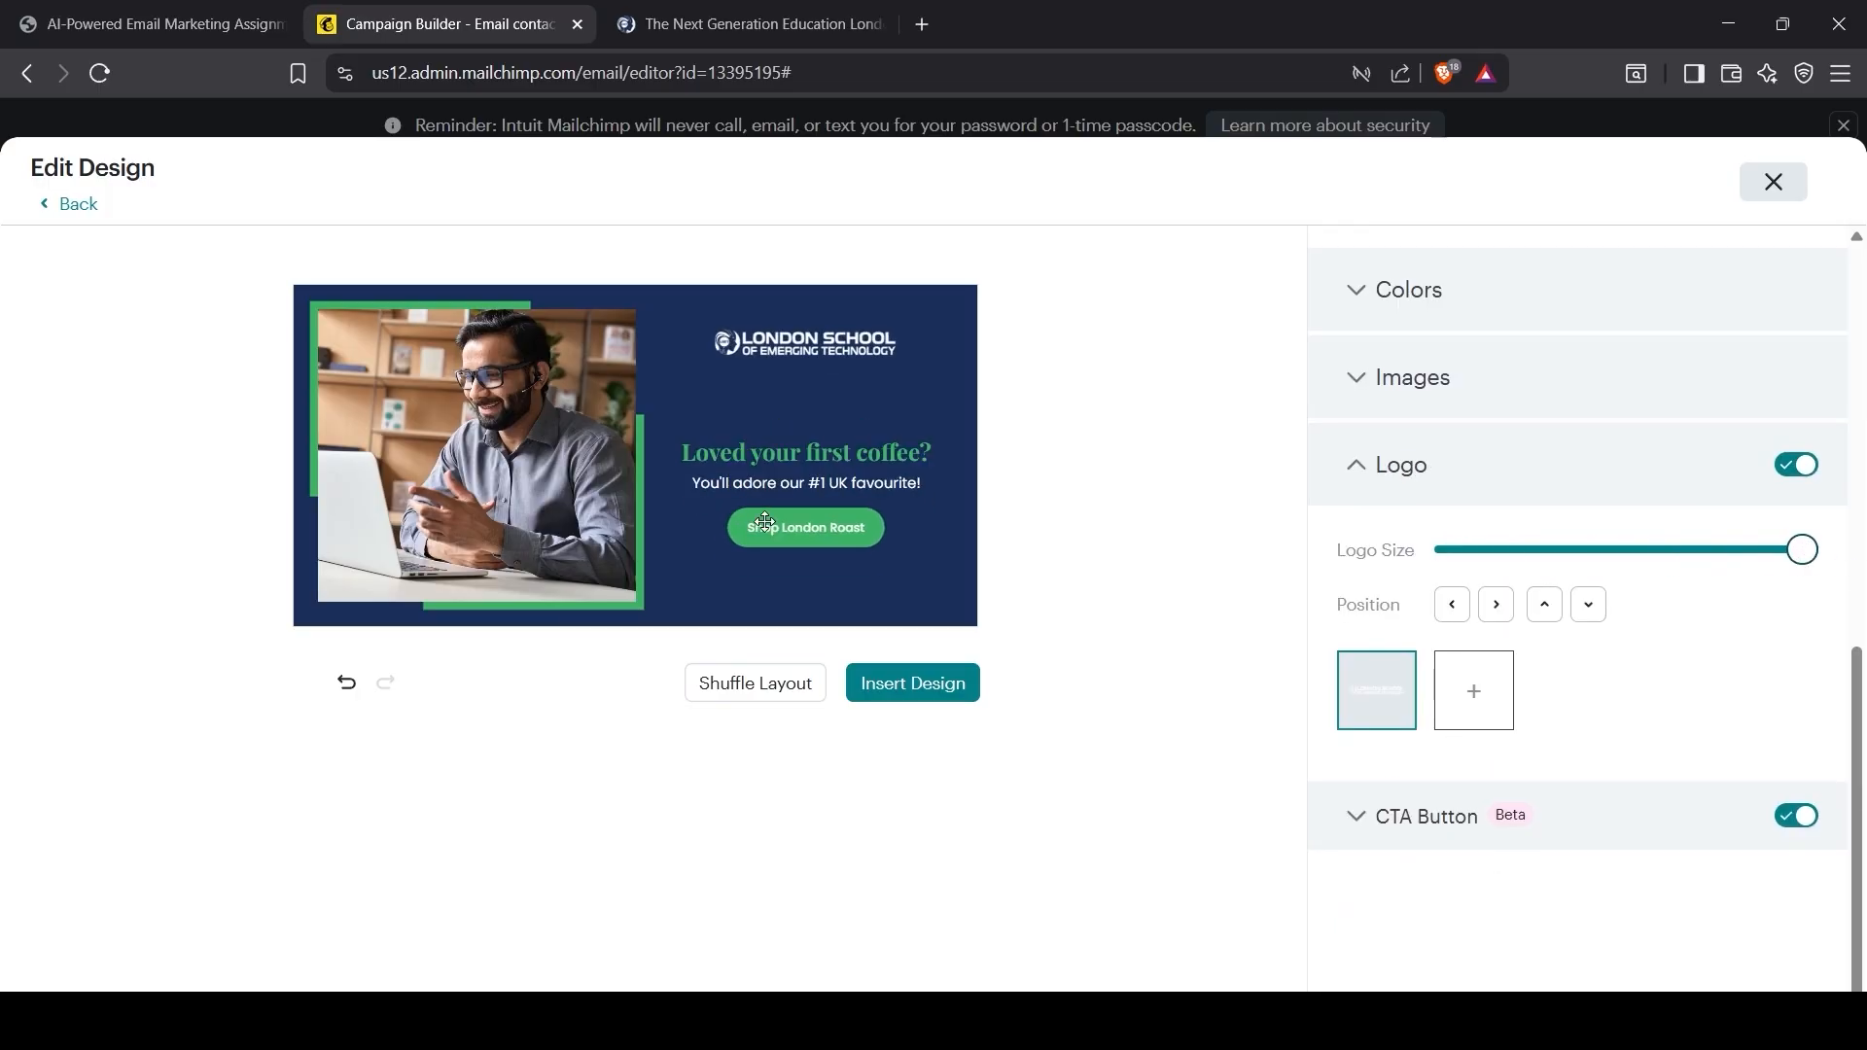
{"action": "left_click", "coordinate": [1544, 606]}
{"action": "left_click", "coordinate": [1590, 607]}
{"action": "left_click", "coordinate": [1590, 613]}
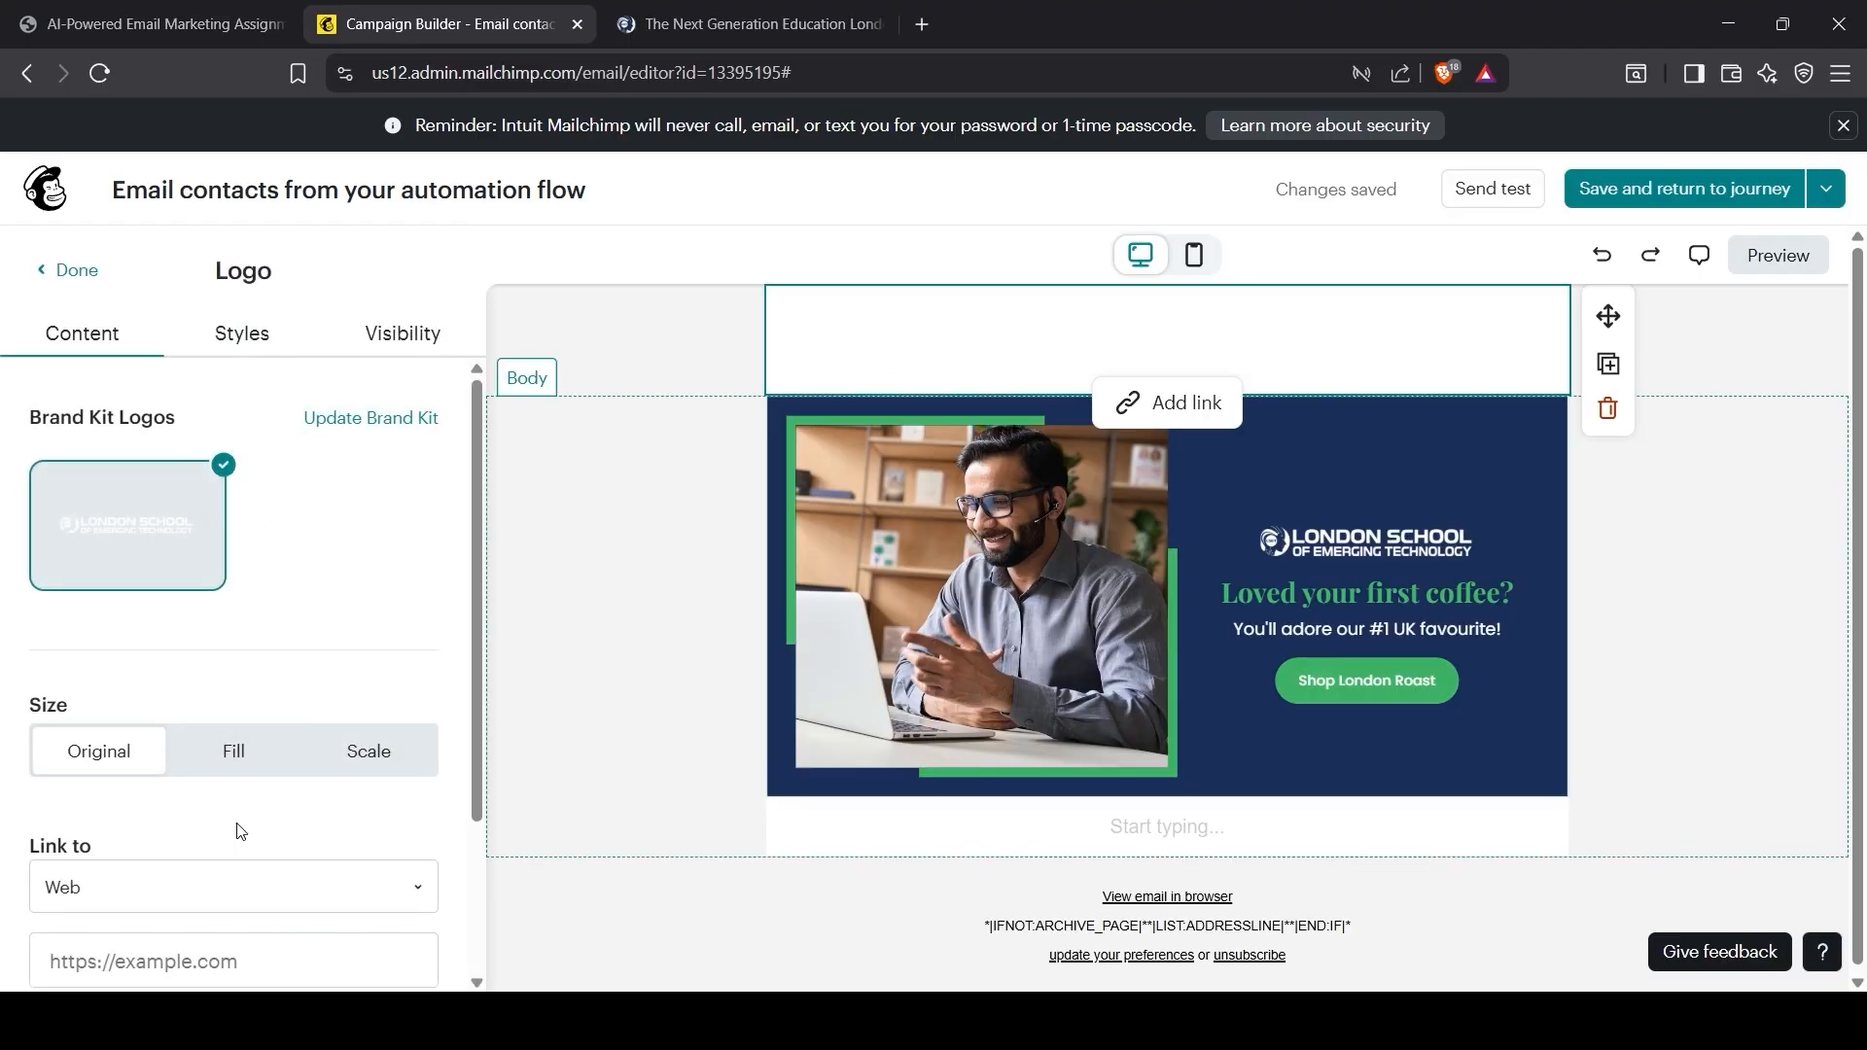
Step: Tighten the logo header's padding, entering values 35 and 50
{"action": "left_click", "coordinate": [234, 750]}
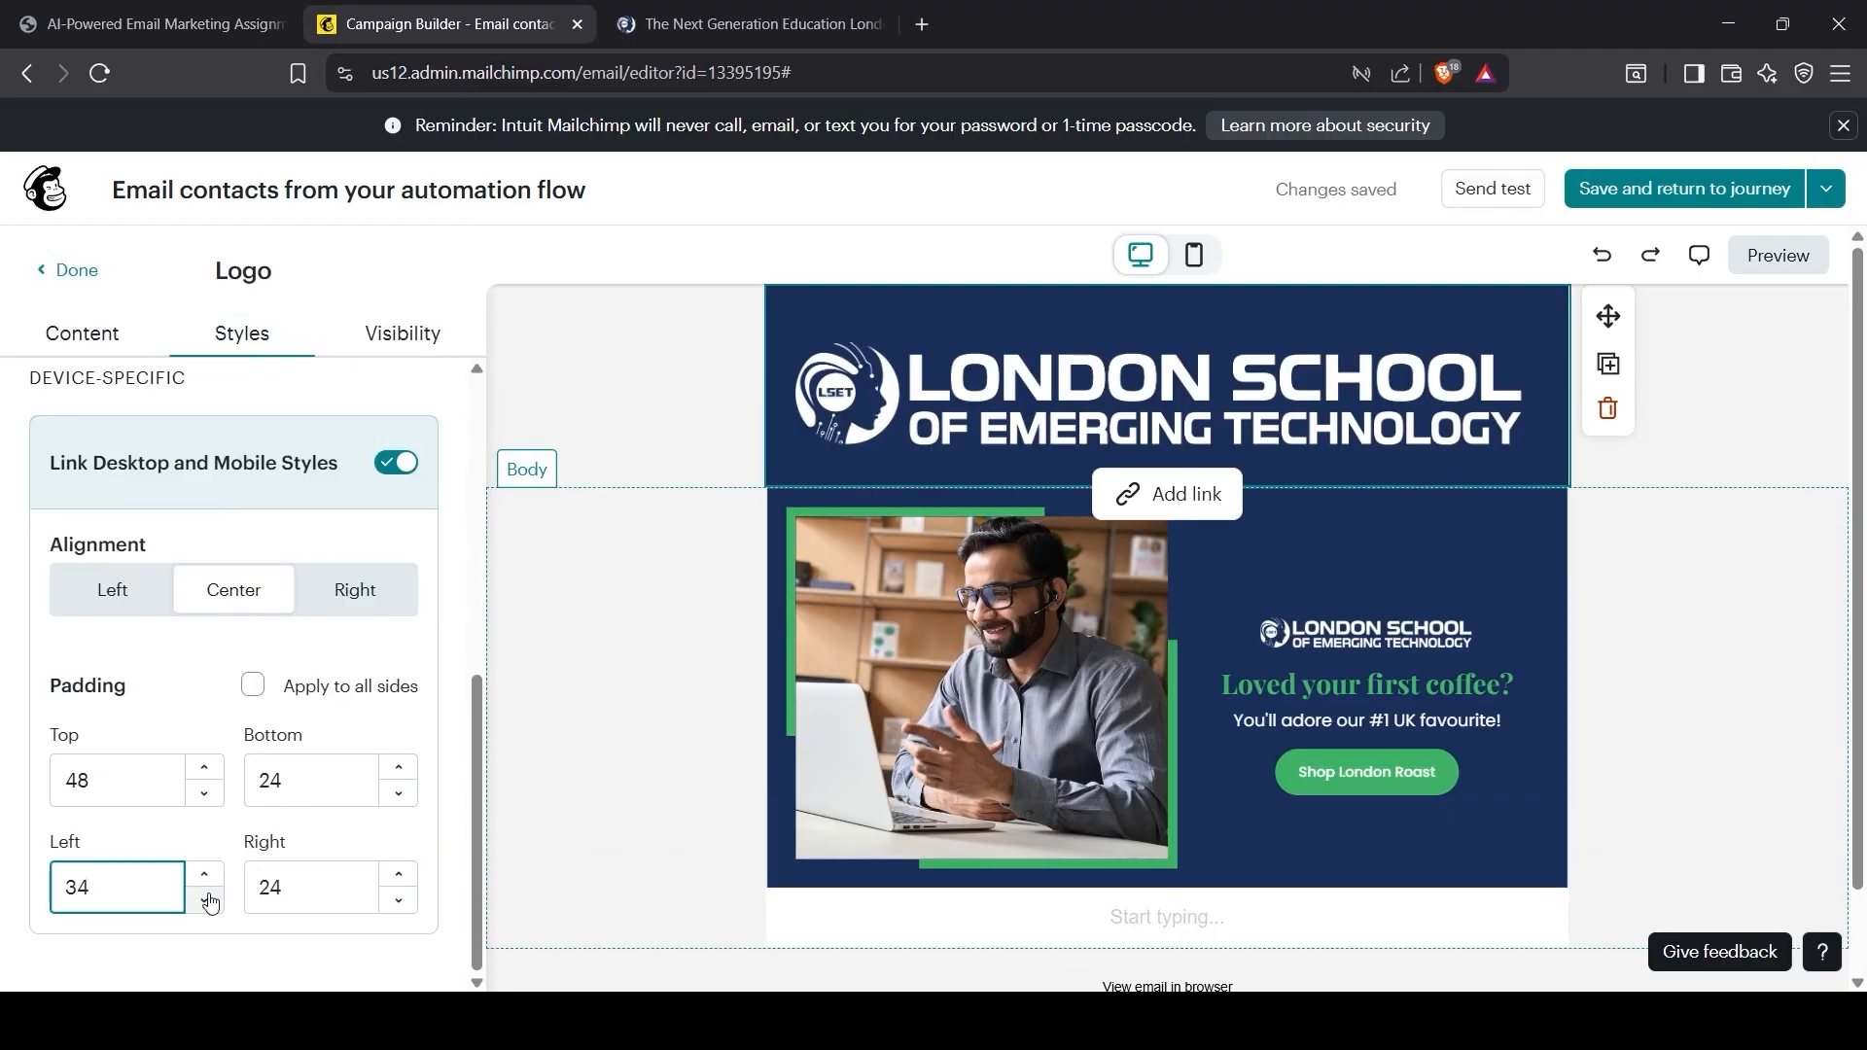
{"action": "left_click", "coordinate": [204, 874]}
{"action": "left_click_drag", "start_coordinate": [284, 888], "coordinate": [236, 895]}
{"action": "type", "text": "35"}
{"action": "left_click", "coordinate": [200, 793]}
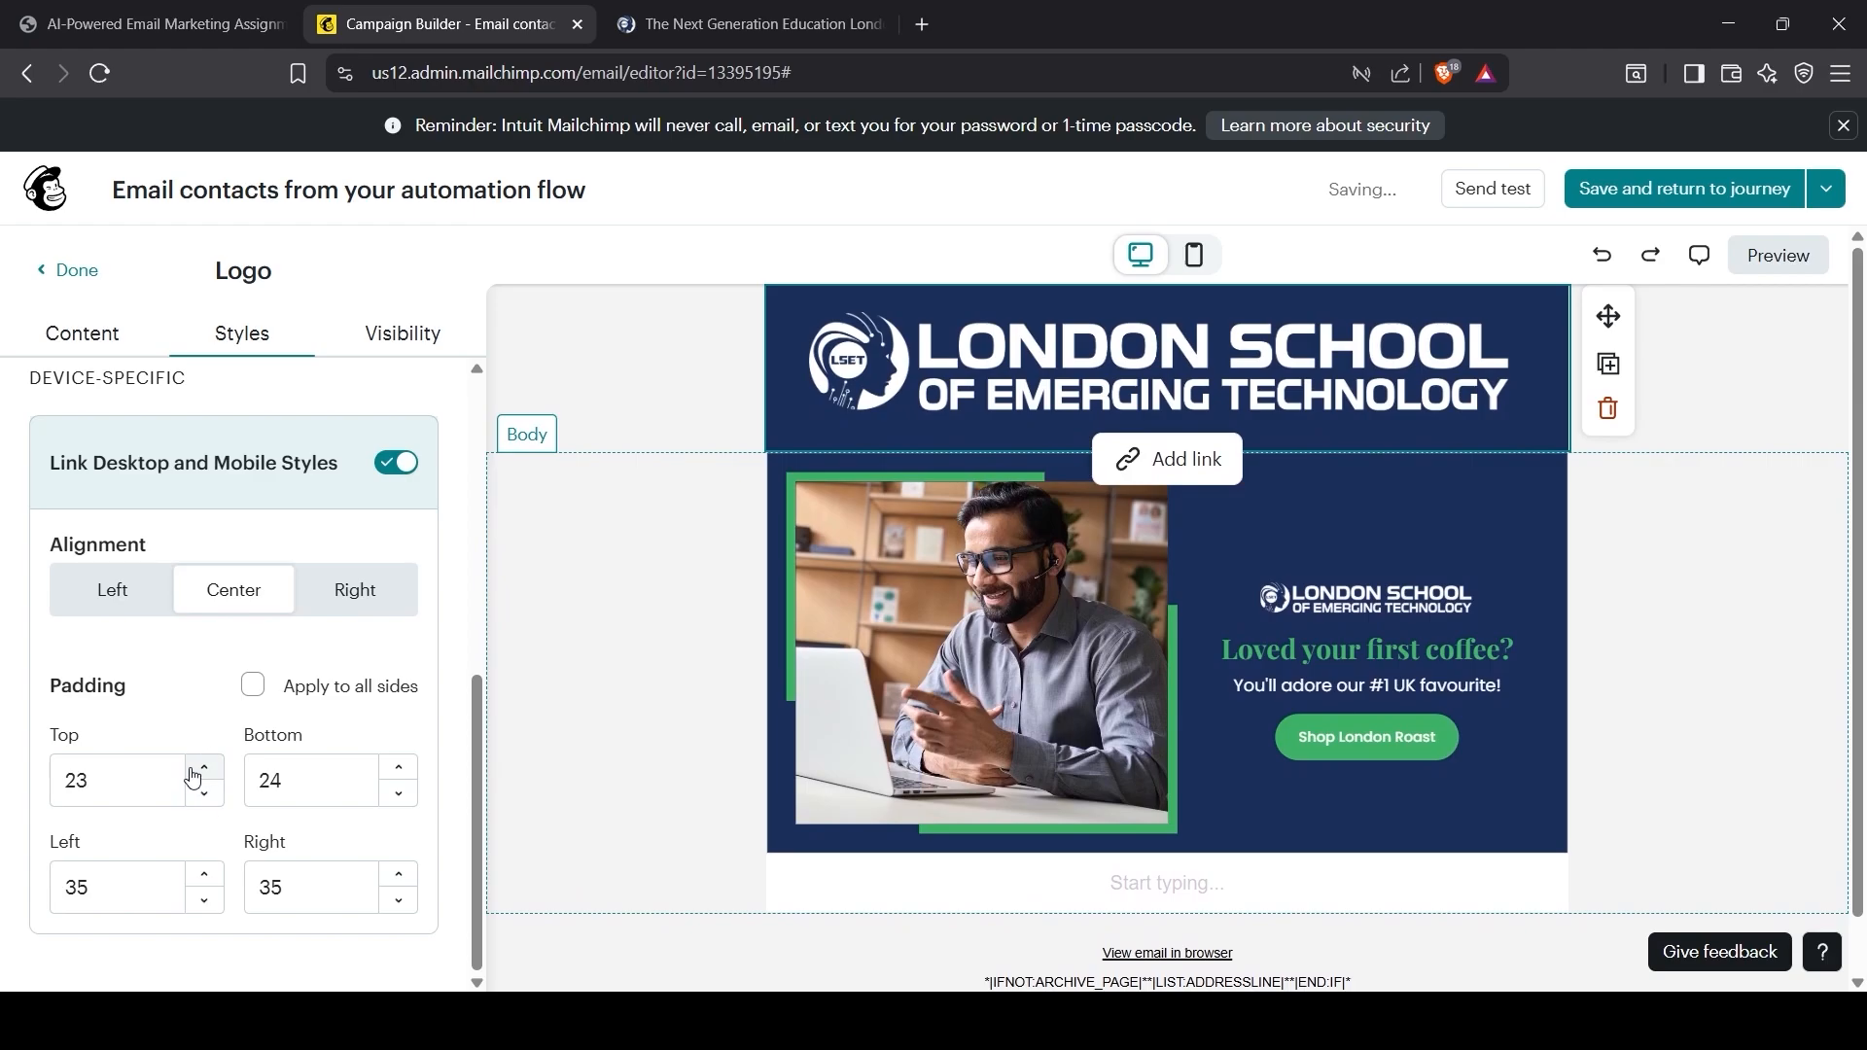
{"action": "left_click", "coordinate": [198, 772]}
{"action": "left_click", "coordinate": [400, 873]}
{"action": "left_click_drag", "start_coordinate": [107, 888], "coordinate": [33, 900]}
{"action": "type", "text": "50"}
{"action": "left_click", "coordinate": [1461, 717]}
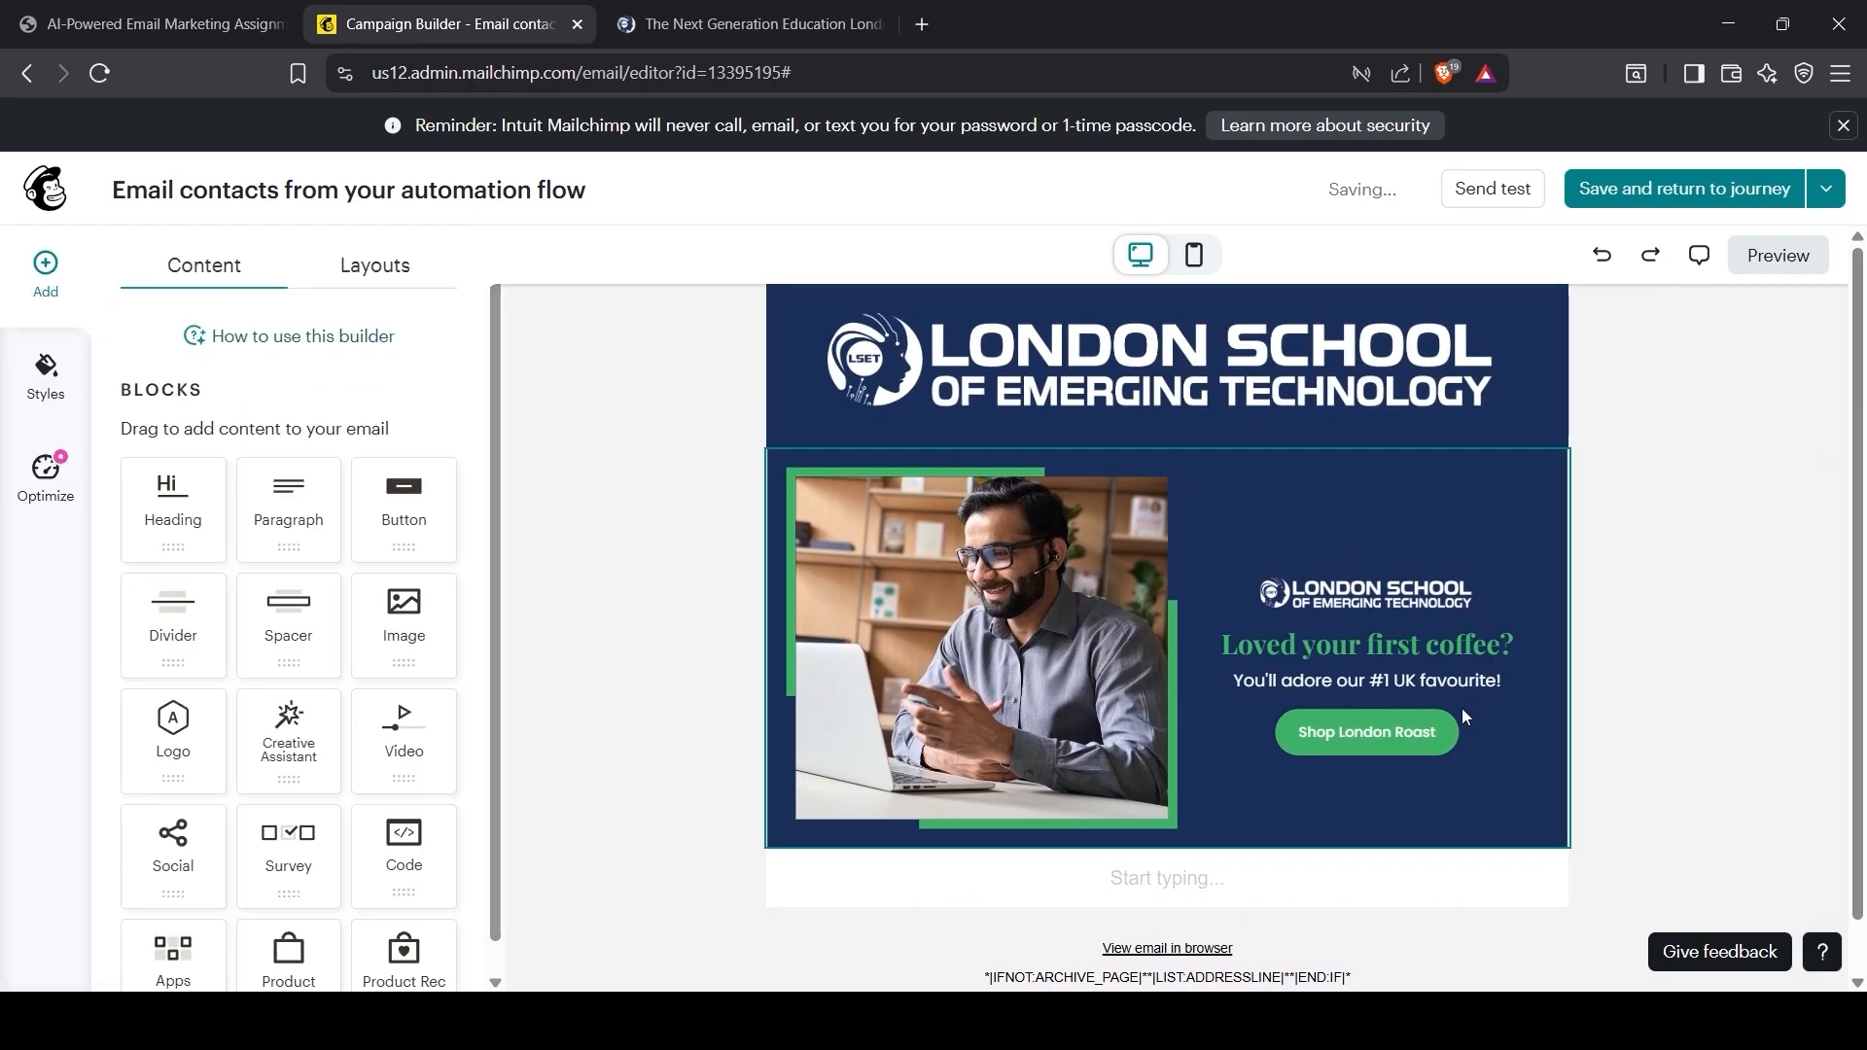
Step: Paste the three product points under the banner as a left-aligned bulleted list
{"action": "left_click", "coordinate": [1120, 878]}
{"action": "type", "text": "• Rich chocolate & caramel notes • Rainforest Alliance Certified • 4.8/5 from 2,000+ UK customers"}
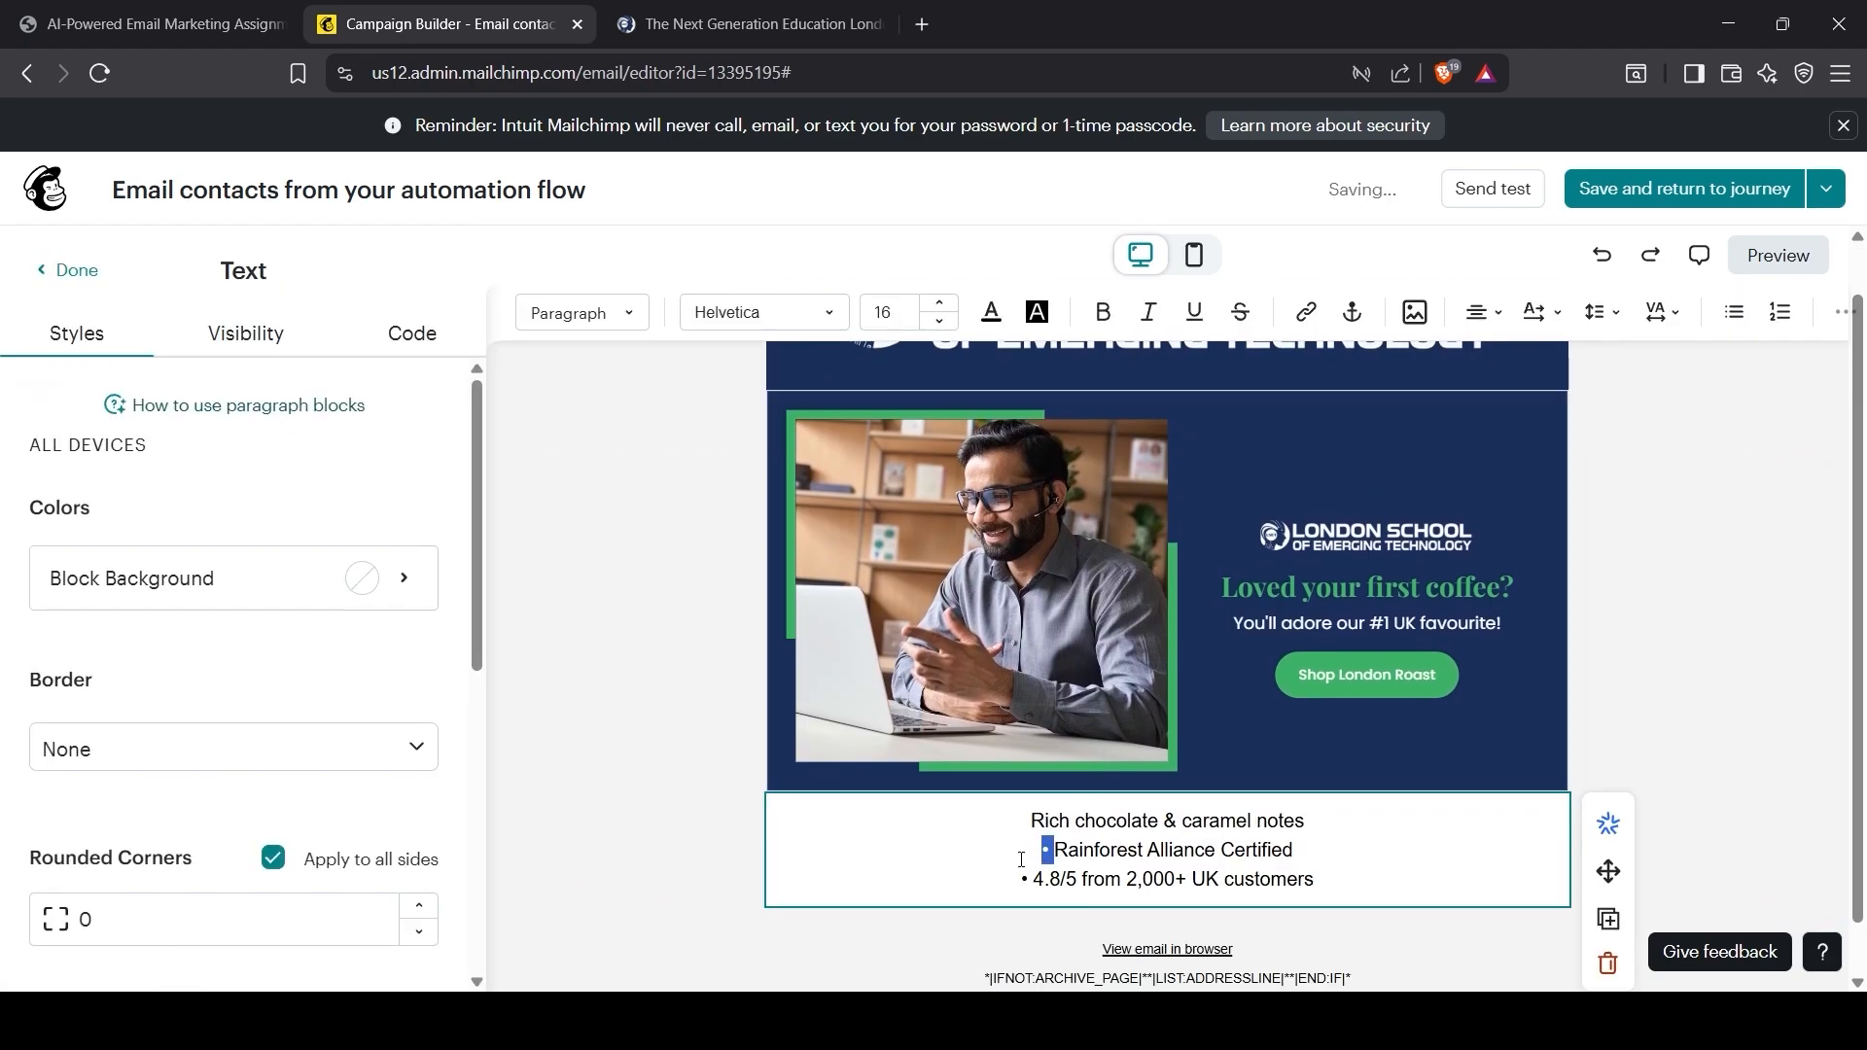
{"action": "key", "text": "BackSpace"}
{"action": "left_click_drag", "start_coordinate": [1033, 879], "coordinate": [1019, 879]}
{"action": "key", "text": "BackSpace"}
{"action": "left_click", "coordinate": [70, 272]}
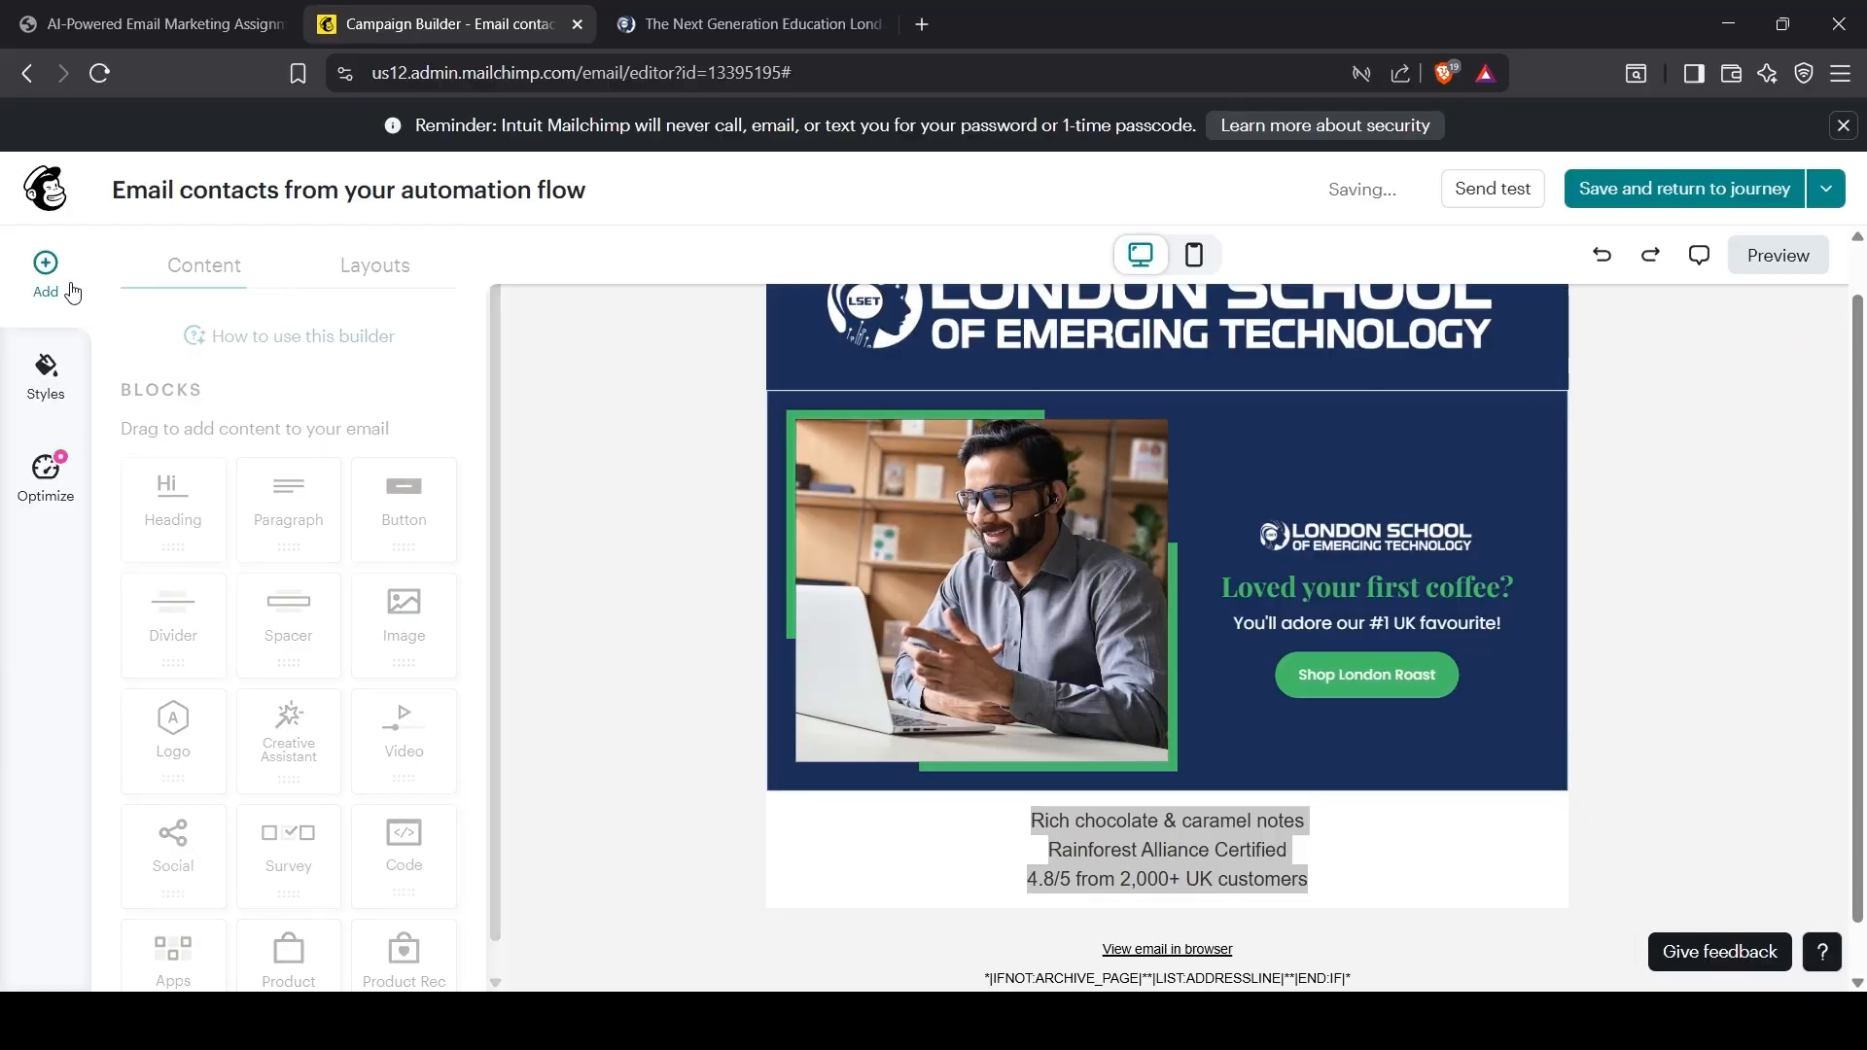
{"action": "left_click", "coordinate": [1175, 821]}
{"action": "key", "text": "ctrl+a"}
{"action": "left_click", "coordinate": [1734, 313]}
{"action": "left_click", "coordinate": [1484, 313]}
{"action": "left_click", "coordinate": [1472, 361]}
{"action": "left_click", "coordinate": [1634, 778]}
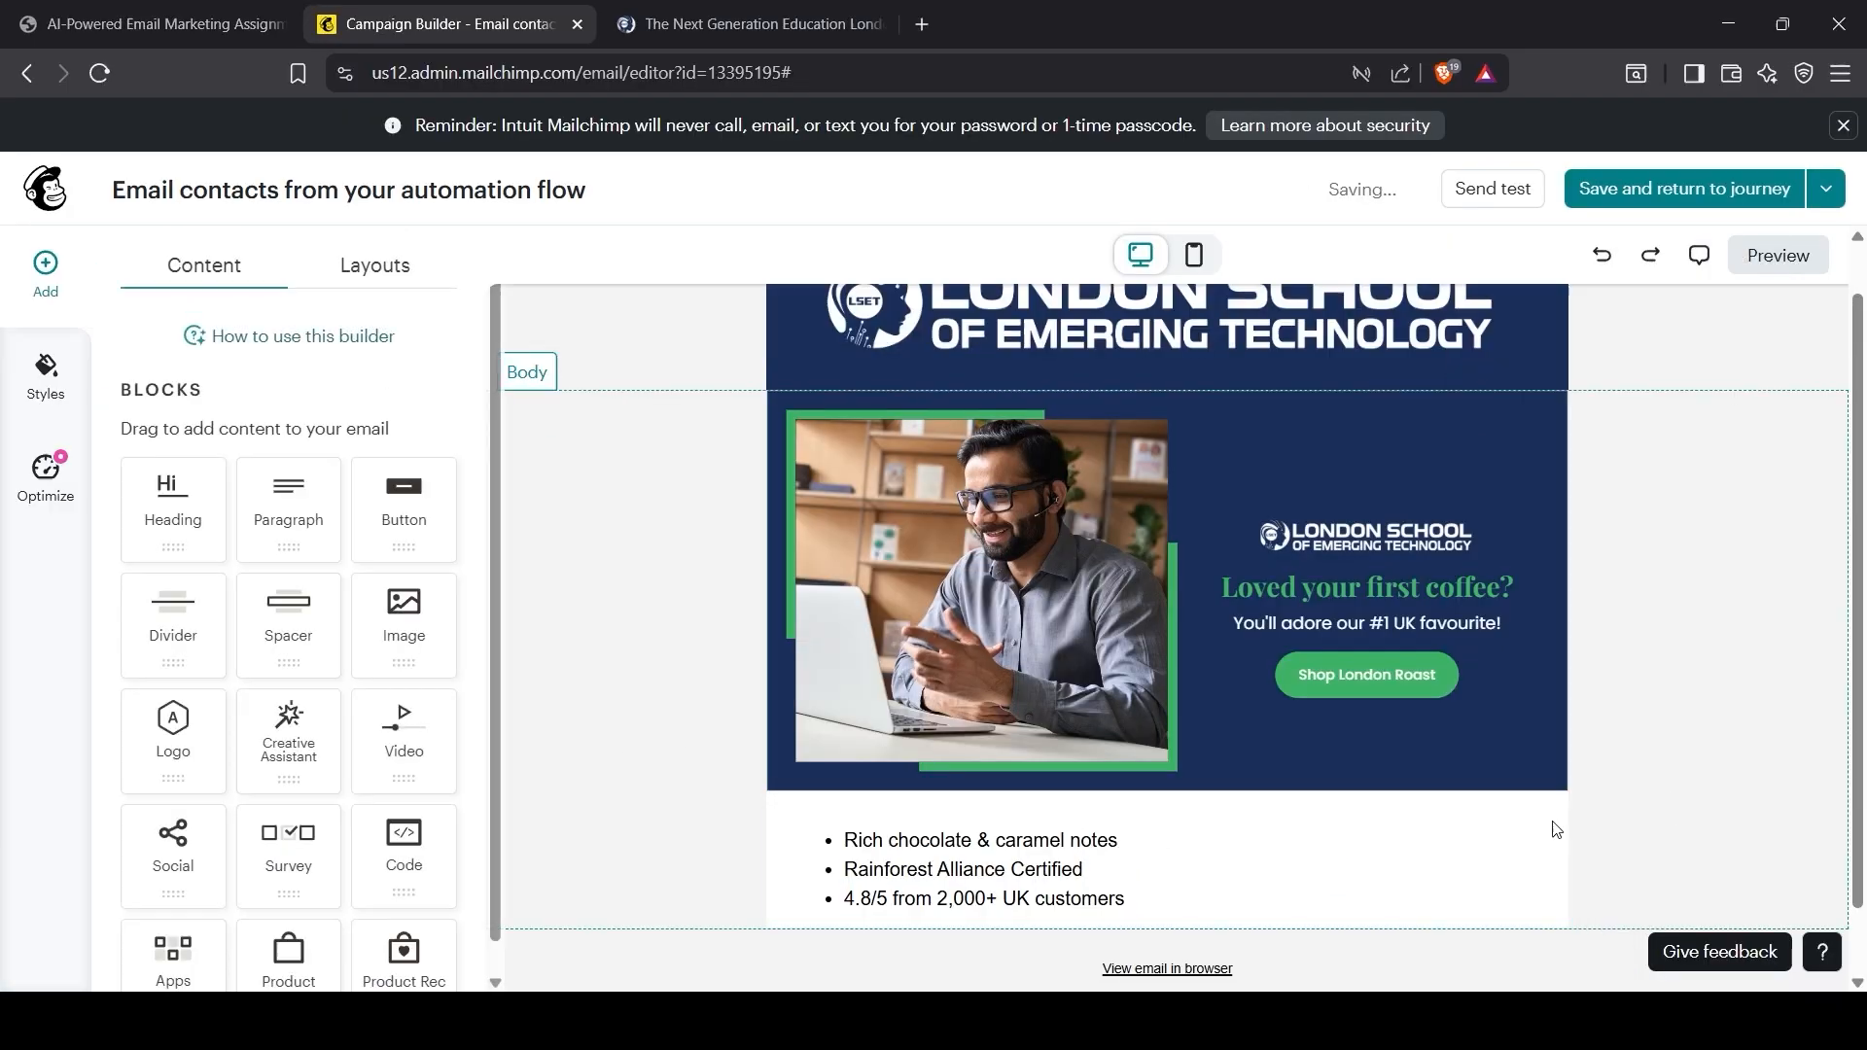
Step: Save the second email and return to the journey
{"action": "left_click", "coordinate": [1286, 724]}
{"action": "scroll", "coordinate": [1636, 828], "scroll_direction": "down", "scroll_amount": 1}
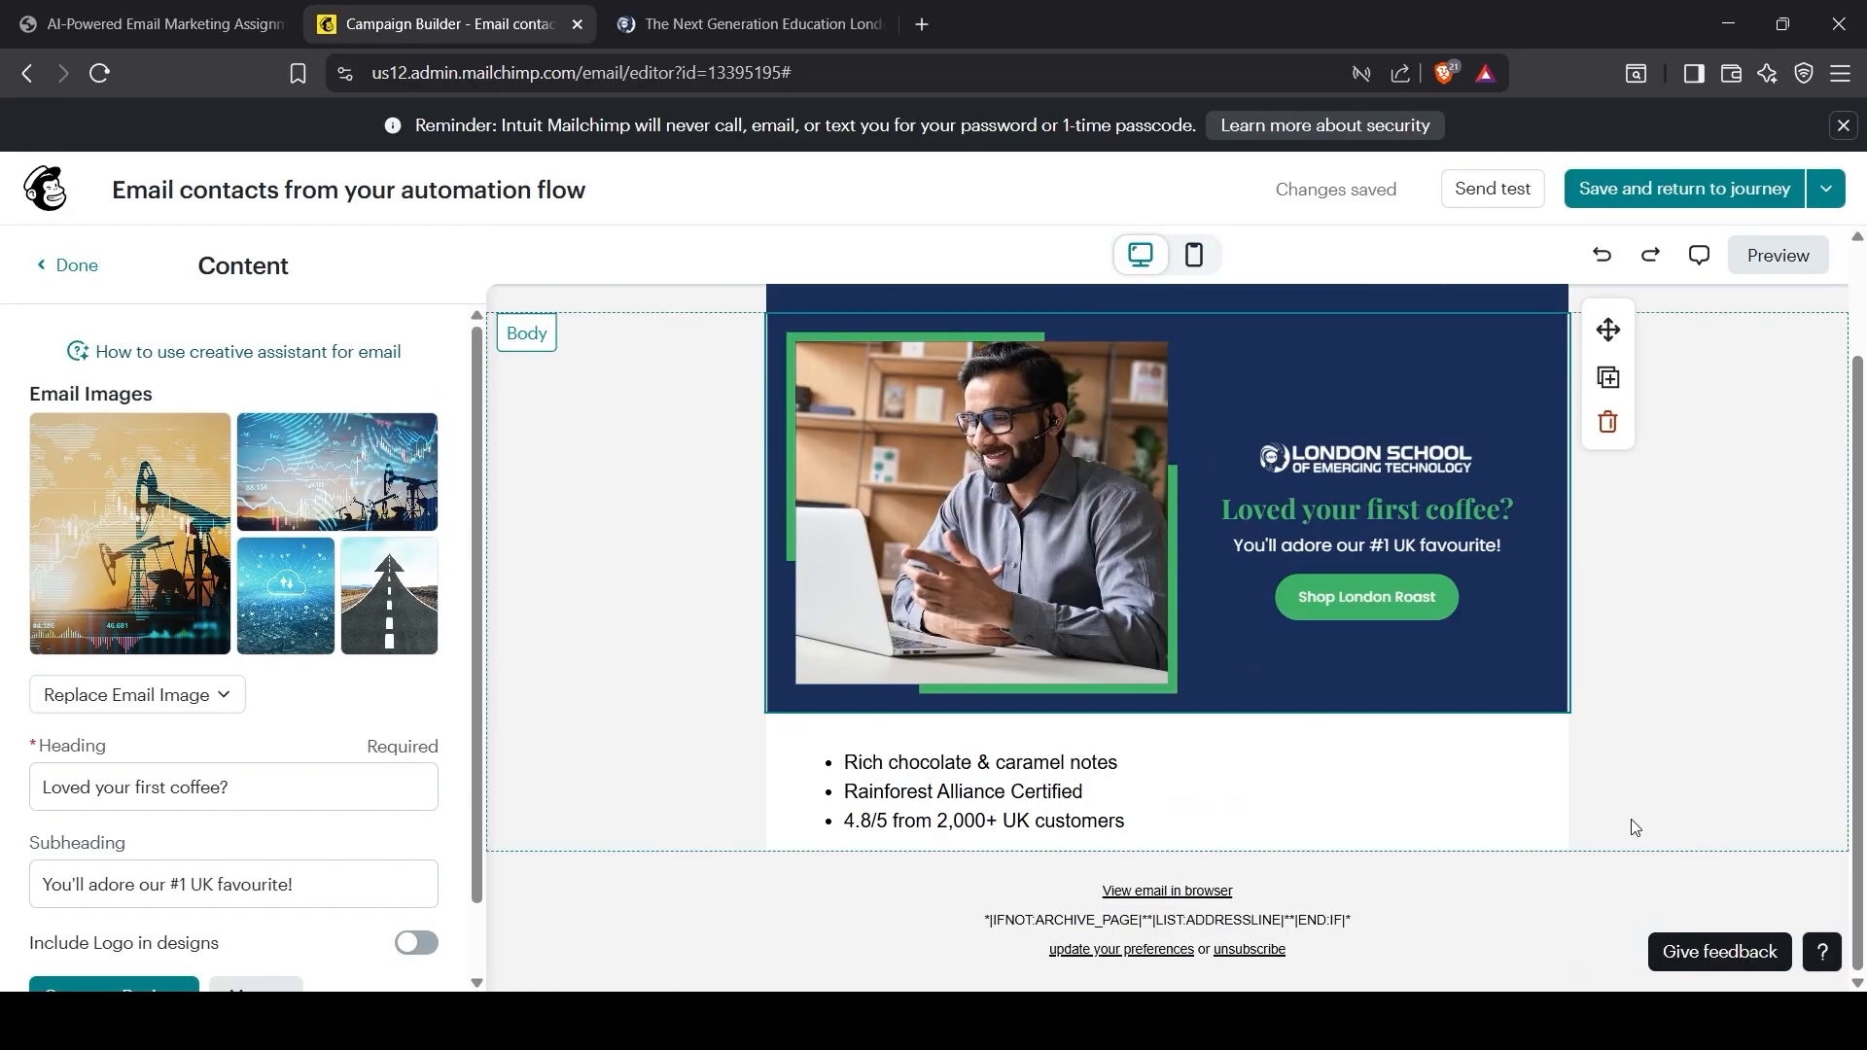
{"action": "scroll", "coordinate": [1636, 828], "scroll_direction": "up", "scroll_amount": 2}
{"action": "left_click", "coordinate": [1692, 354]}
{"action": "left_click", "coordinate": [1317, 768]}
{"action": "scroll", "coordinate": [1316, 768], "scroll_direction": "down", "scroll_amount": 2}
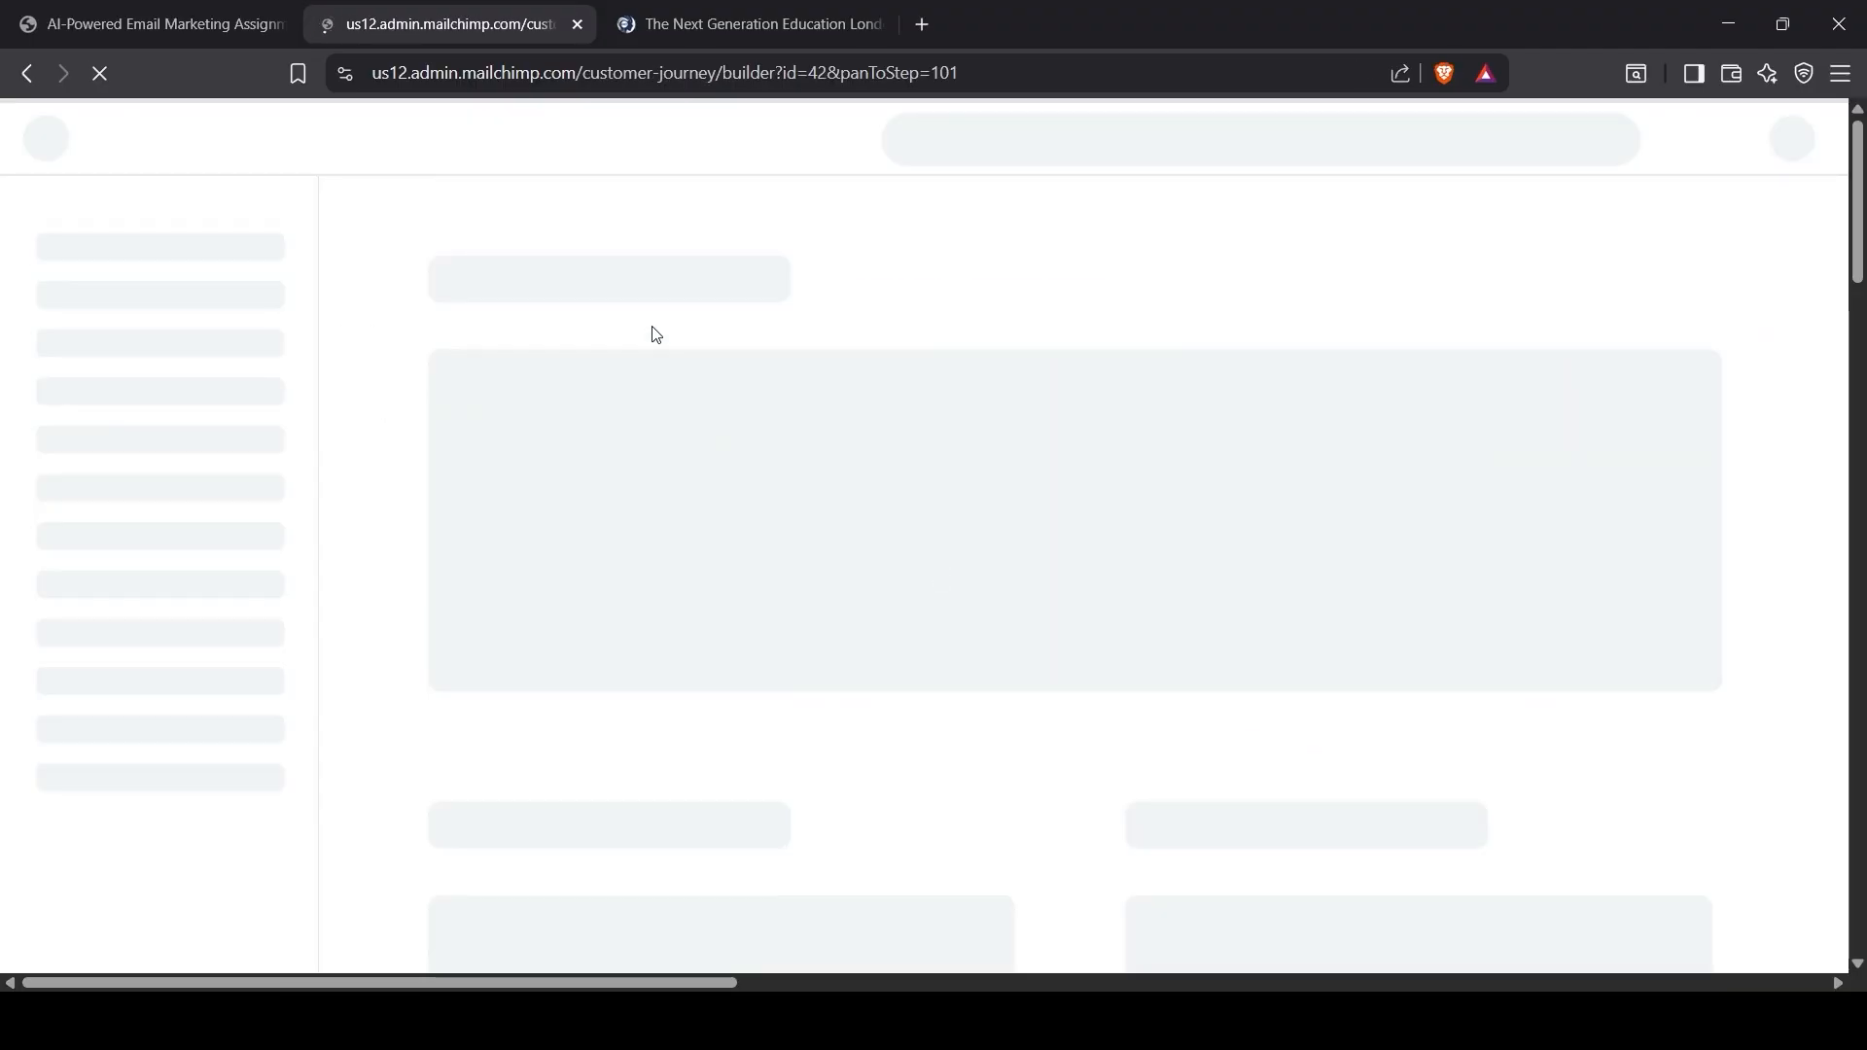
Step: Look up Email 3's timing, '4 days after welcome', in the assignment brief
{"action": "left_click", "coordinate": [189, 28]}
{"action": "scroll", "coordinate": [905, 698], "scroll_direction": "down", "scroll_amount": 1}
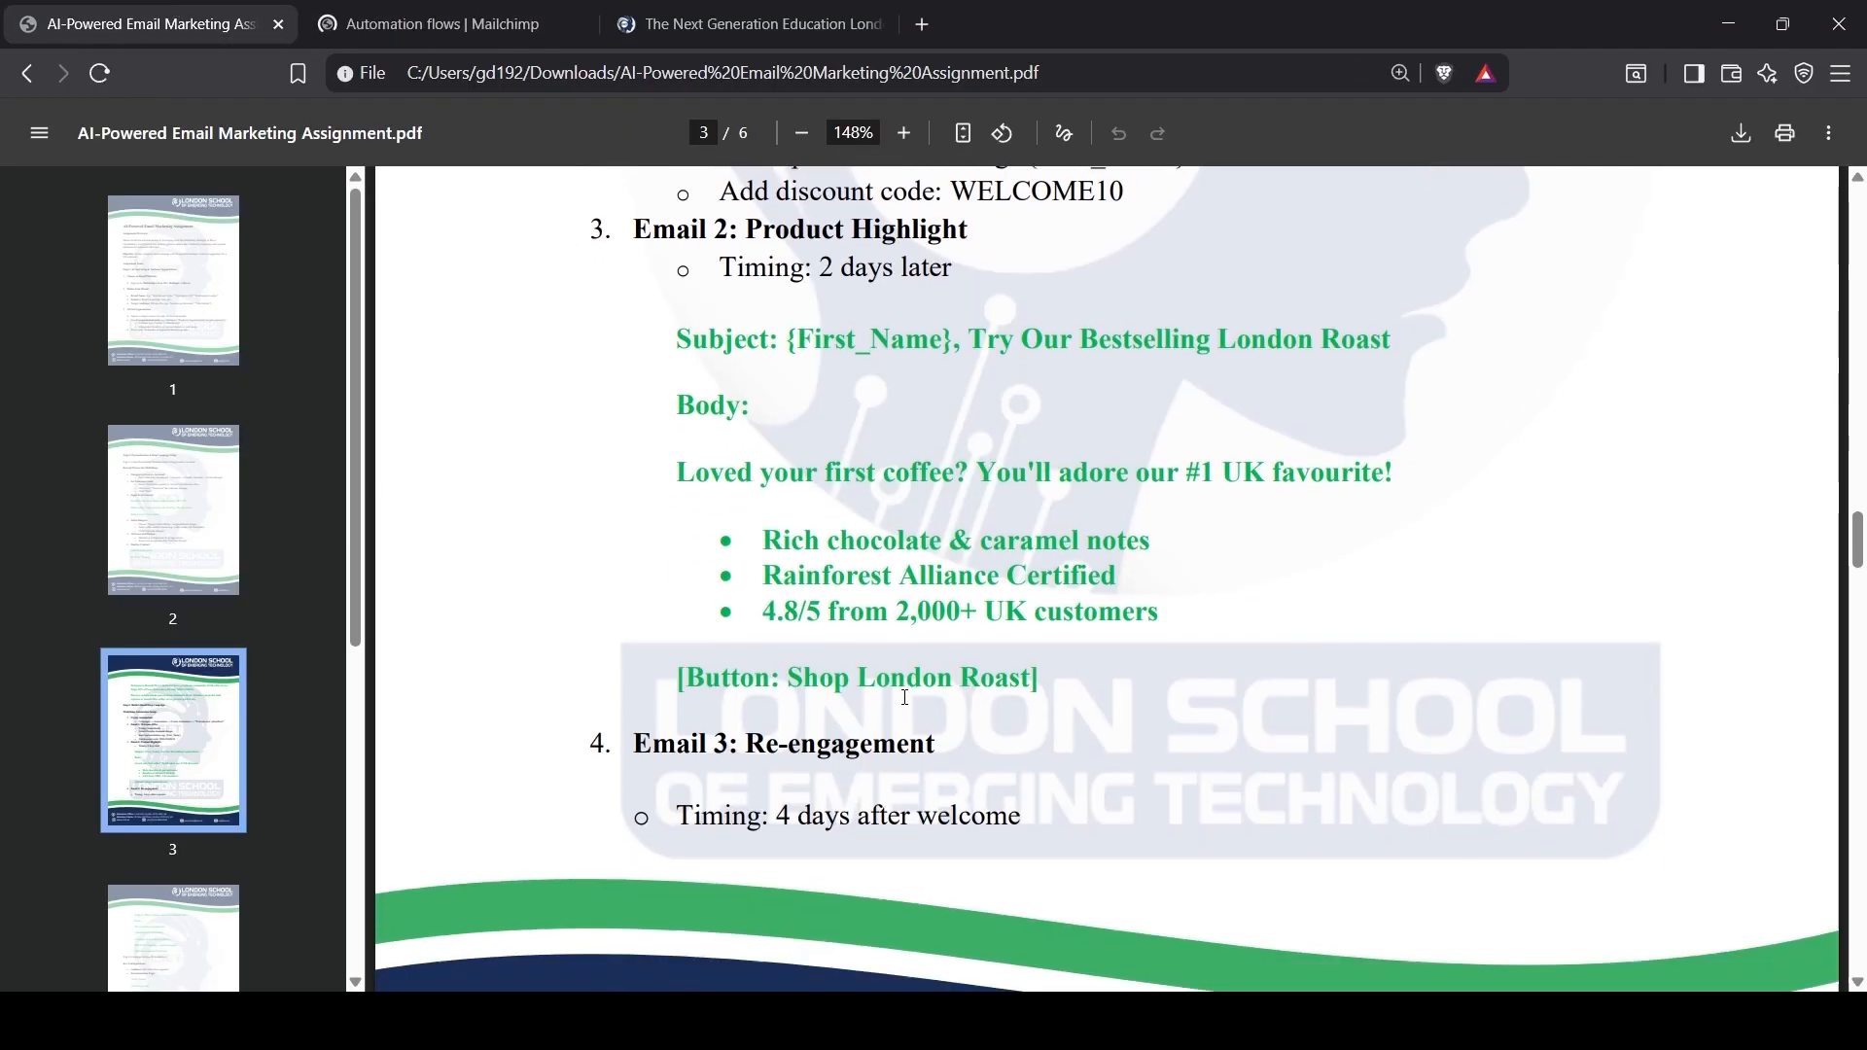
{"action": "scroll", "coordinate": [904, 697], "scroll_direction": "down", "scroll_amount": 1}
{"action": "scroll", "coordinate": [859, 681], "scroll_direction": "down", "scroll_amount": 9}
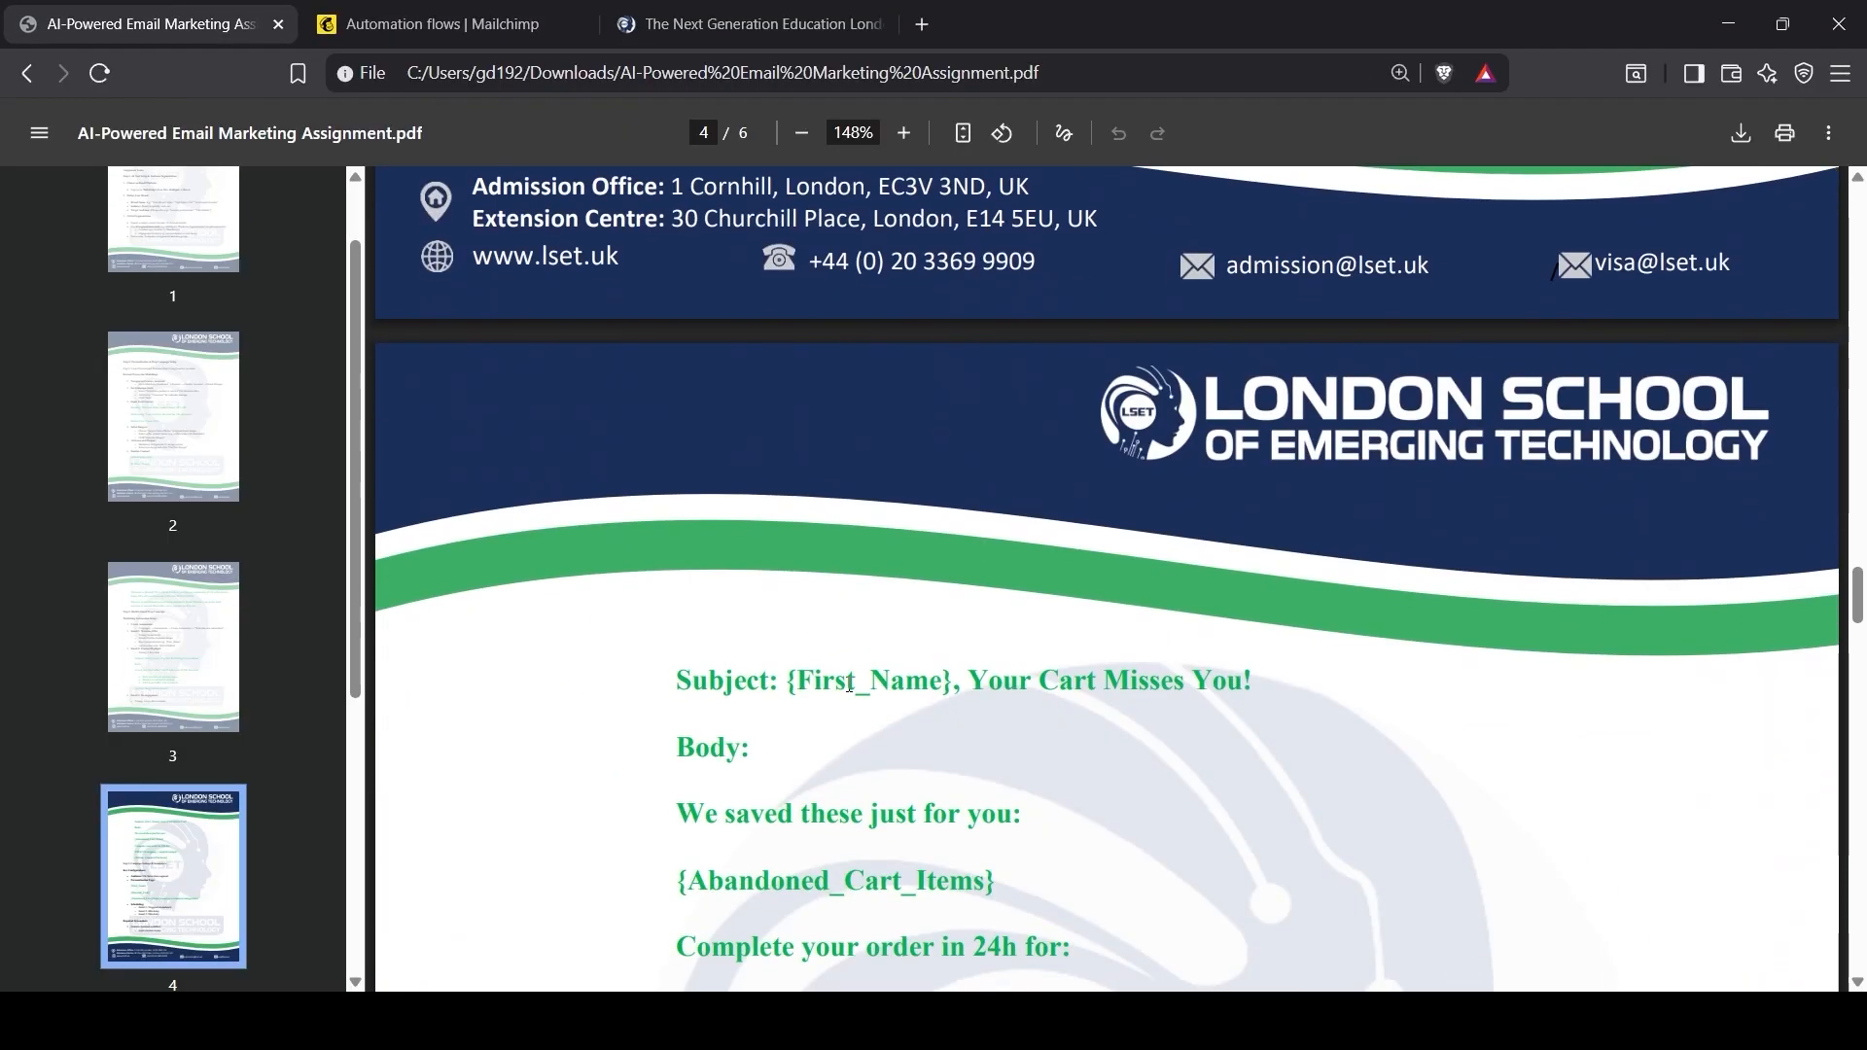
{"action": "scroll", "coordinate": [850, 685], "scroll_direction": "down", "scroll_amount": 2}
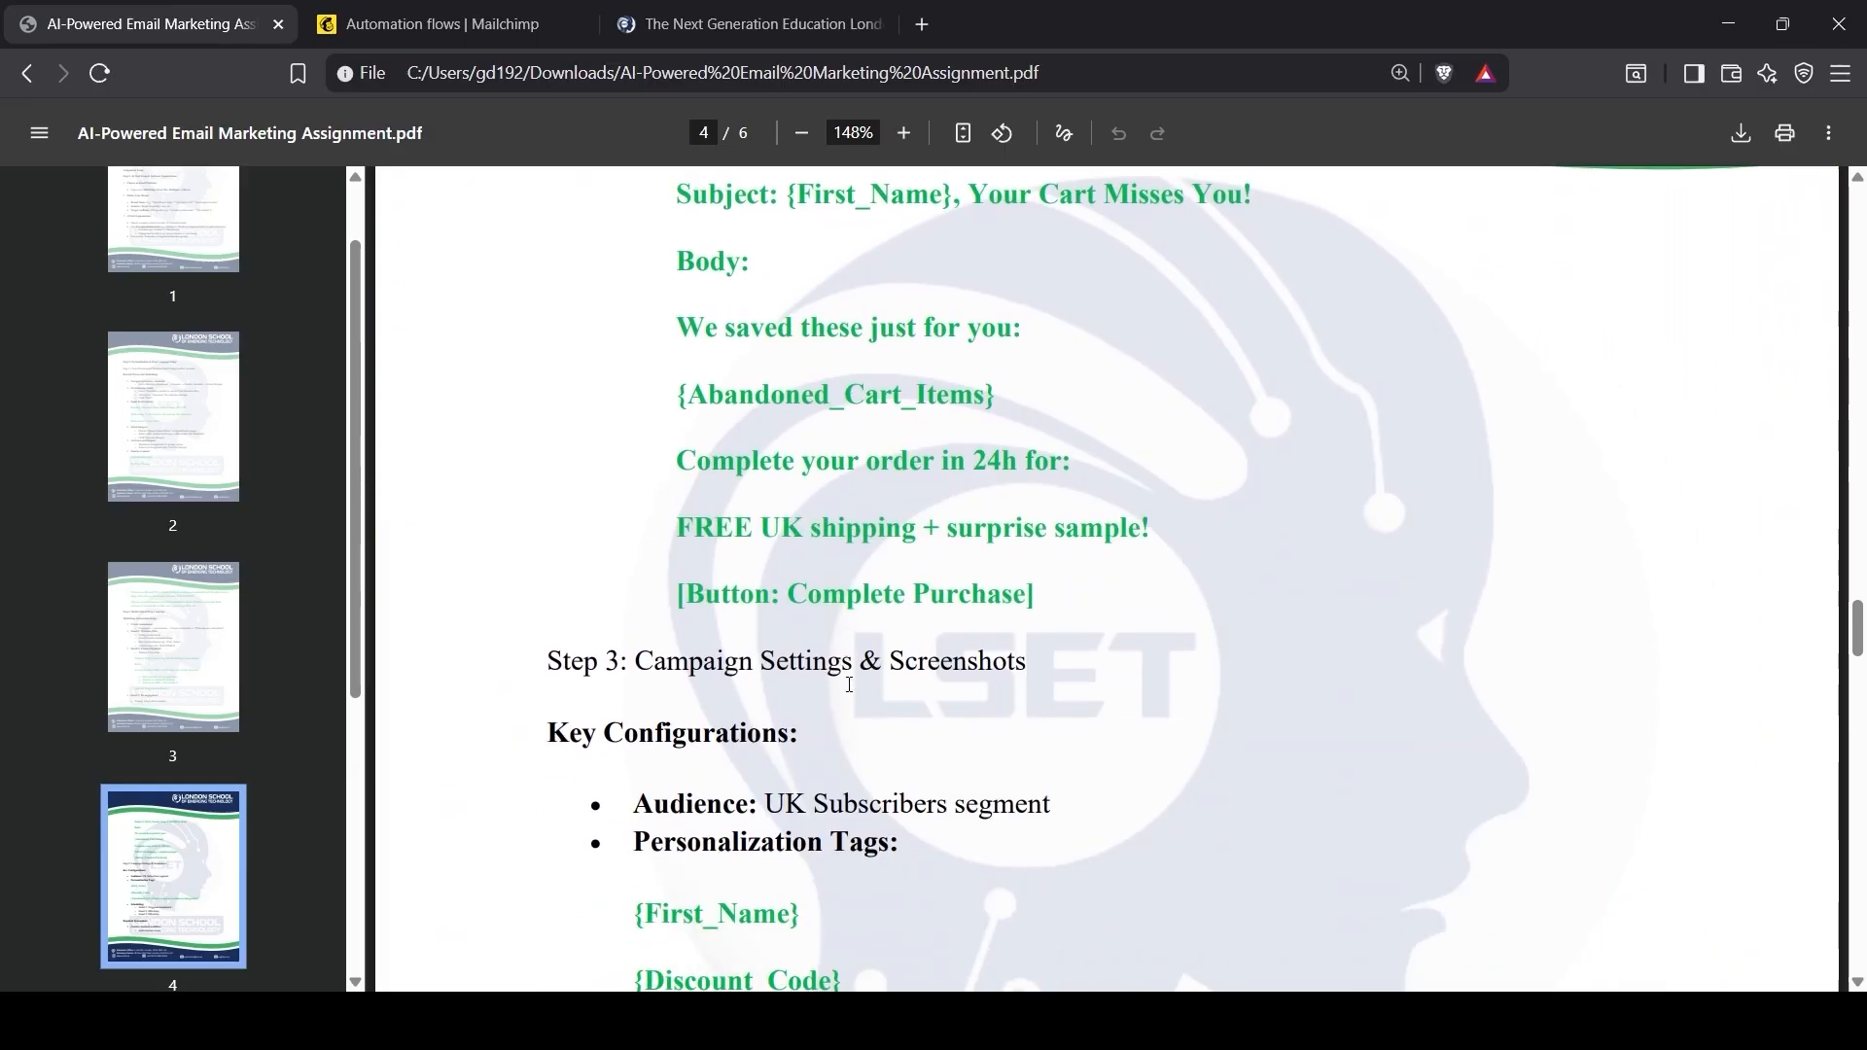
{"action": "scroll", "coordinate": [850, 685], "scroll_direction": "up", "scroll_amount": 13}
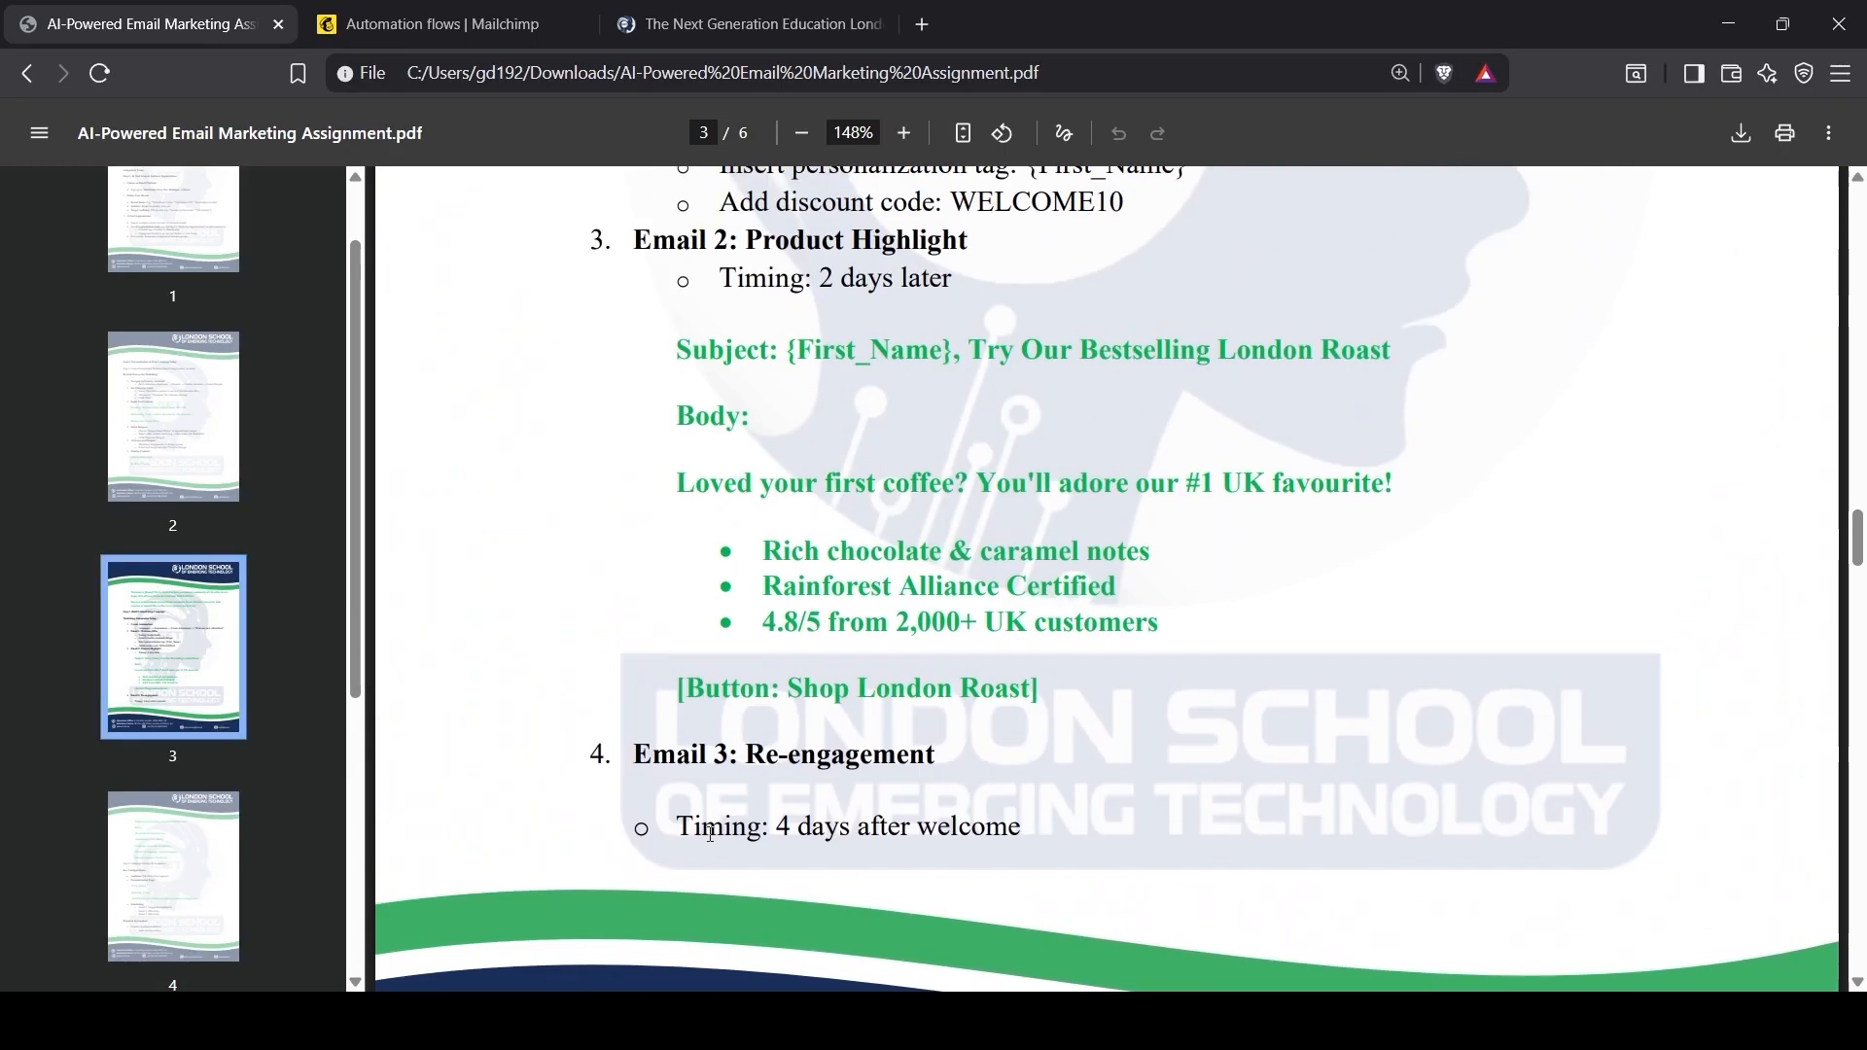
{"action": "left_click_drag", "start_coordinate": [679, 834], "coordinate": [948, 825]}
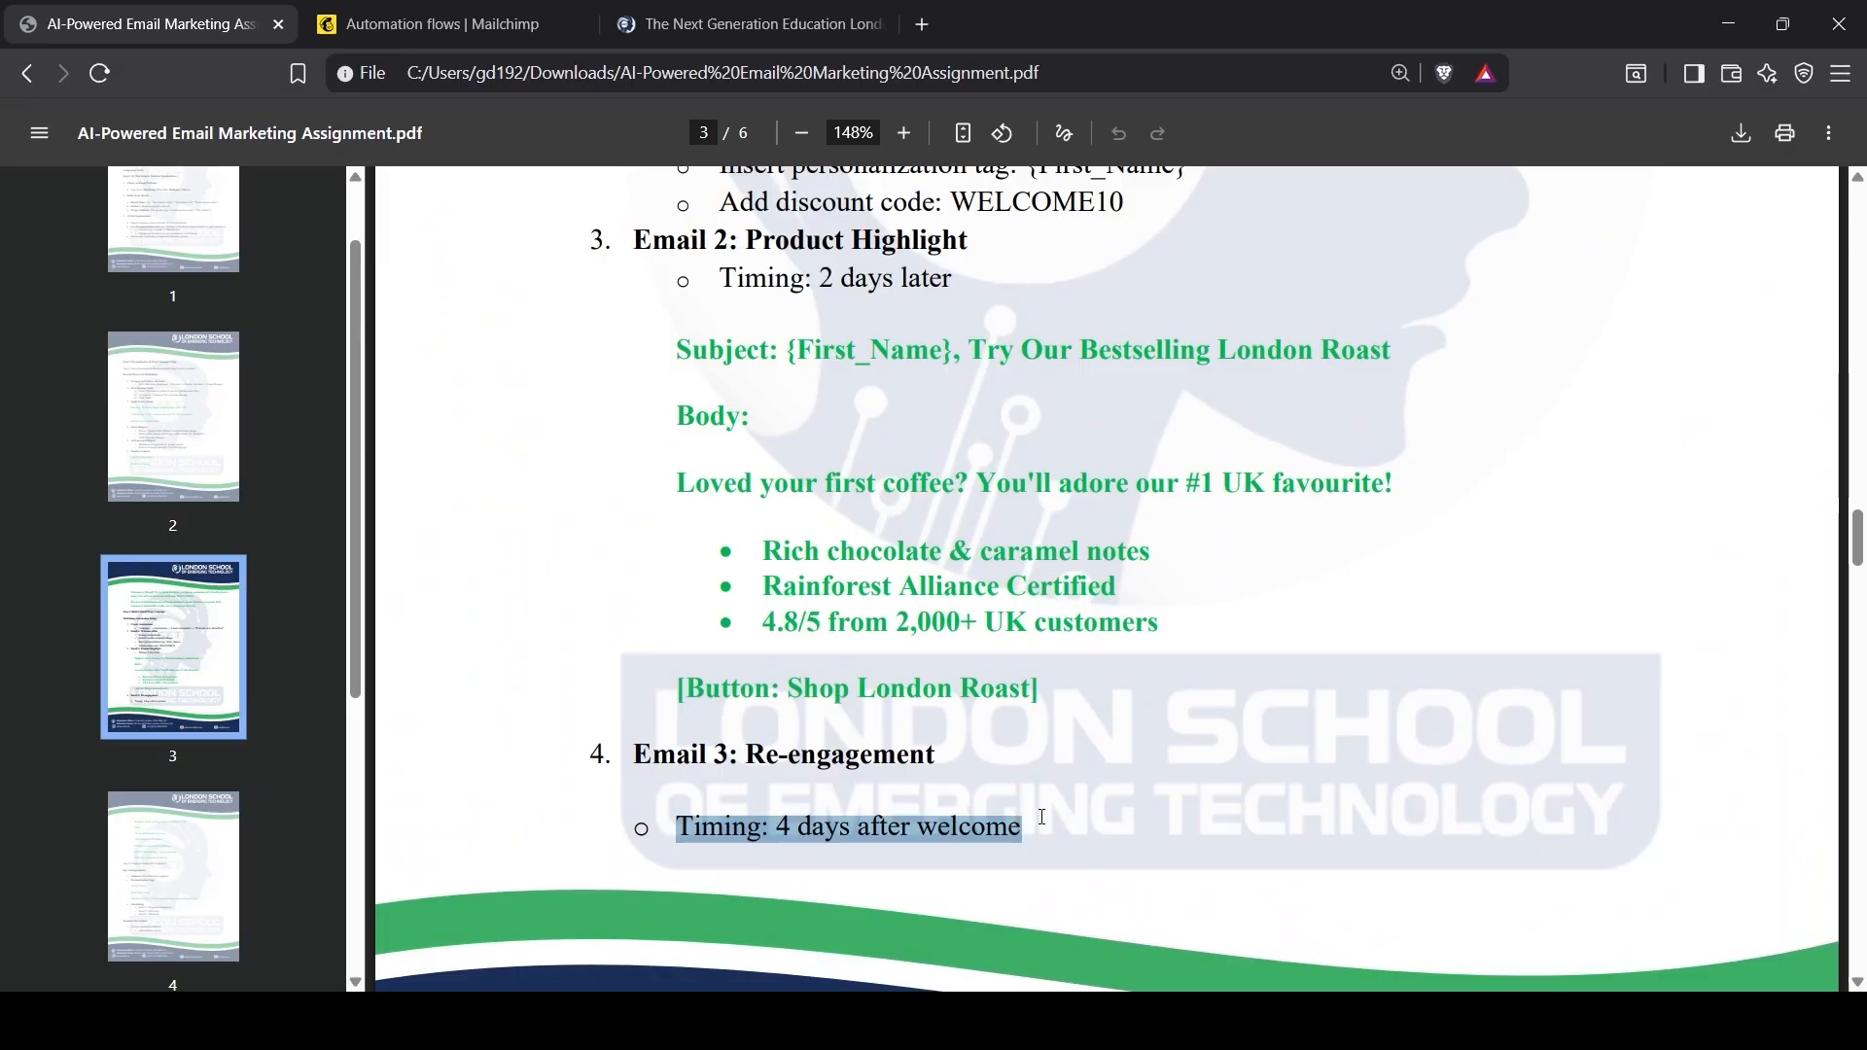
{"action": "left_click", "coordinate": [937, 828]}
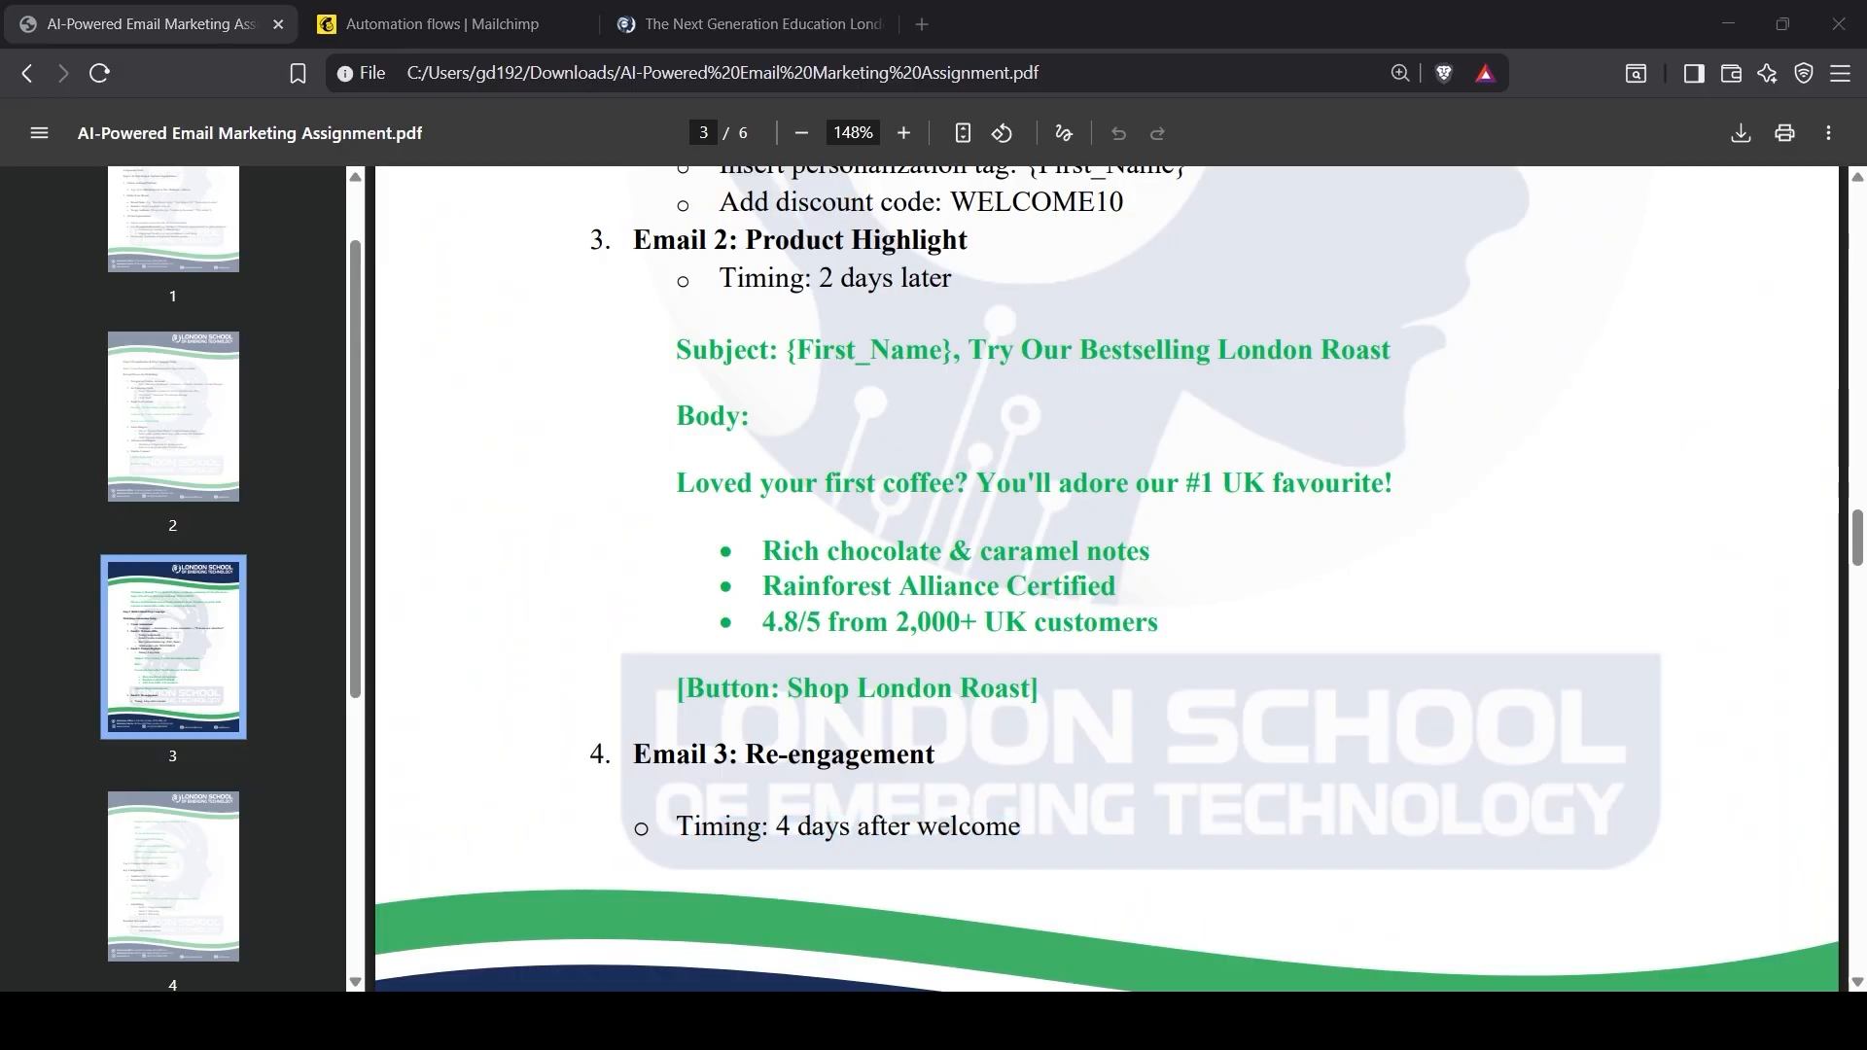
Step: Add a 4 day time delay after the second email, confirming the timing in the brief
{"action": "left_click", "coordinate": [435, 26]}
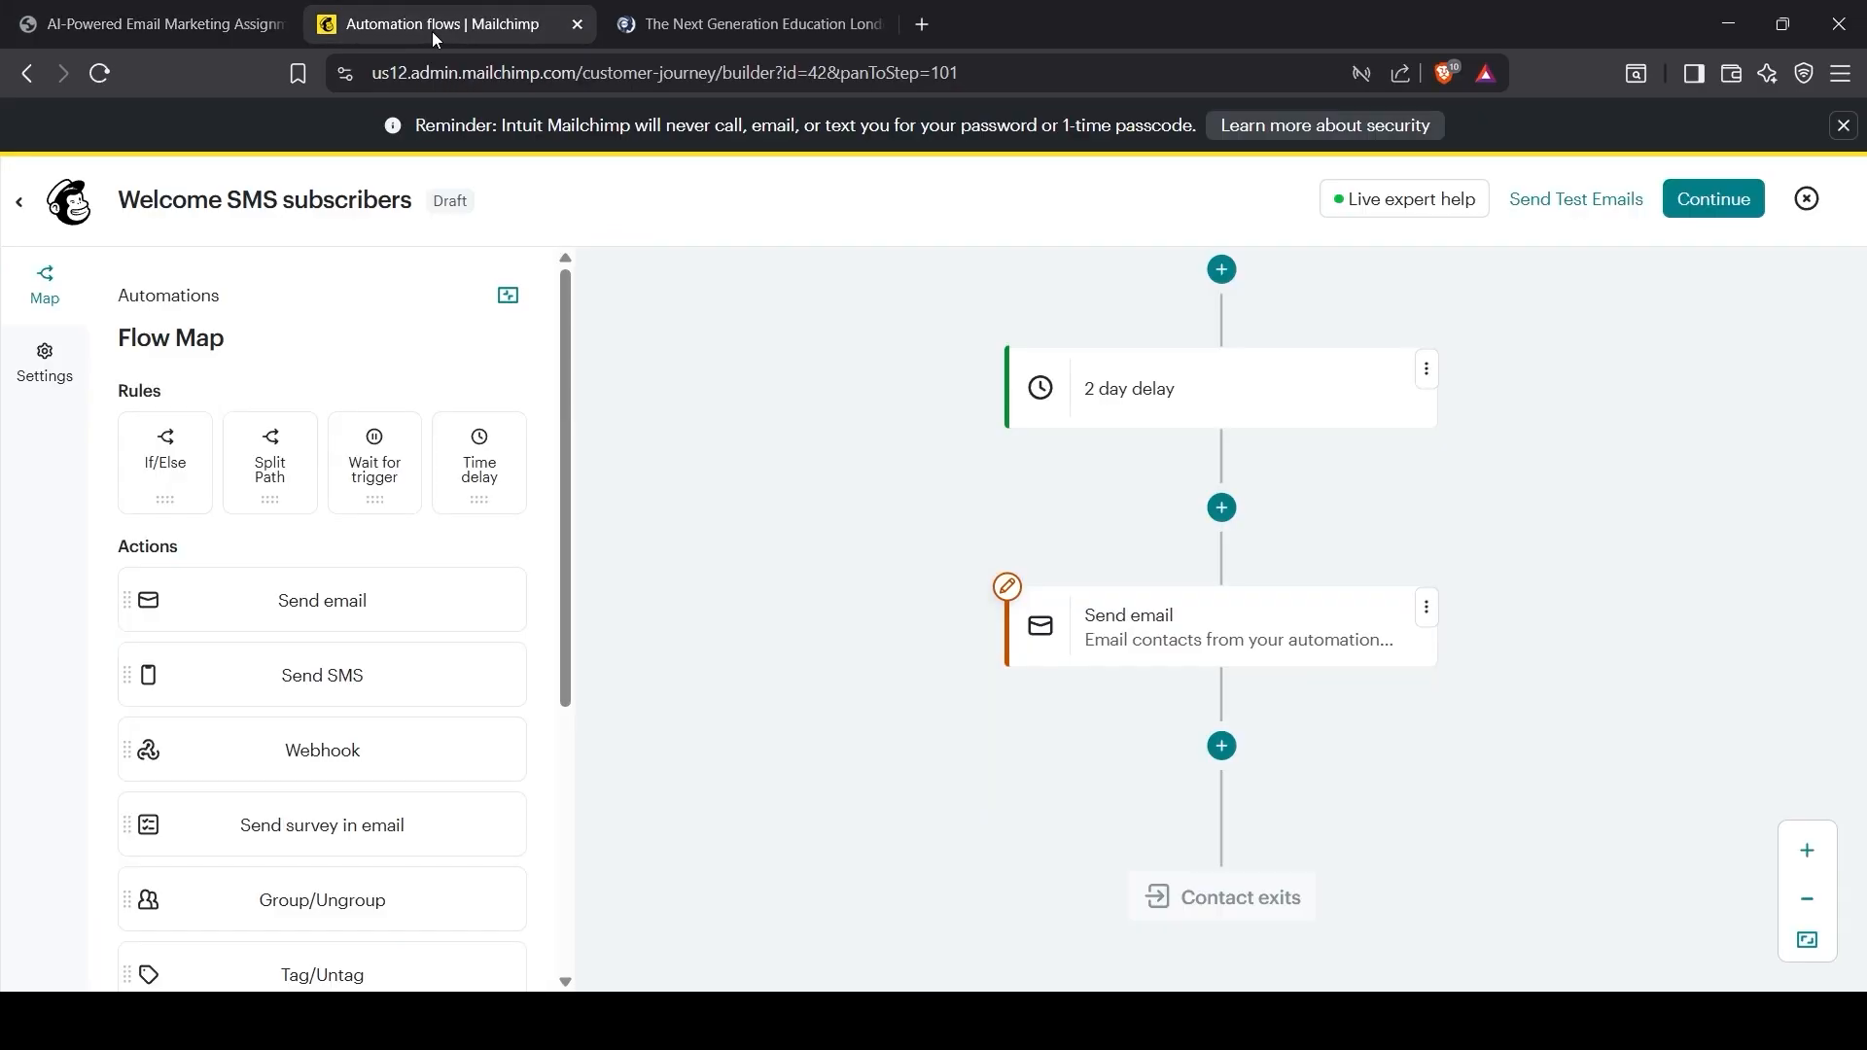
{"action": "left_click", "coordinate": [1194, 765]}
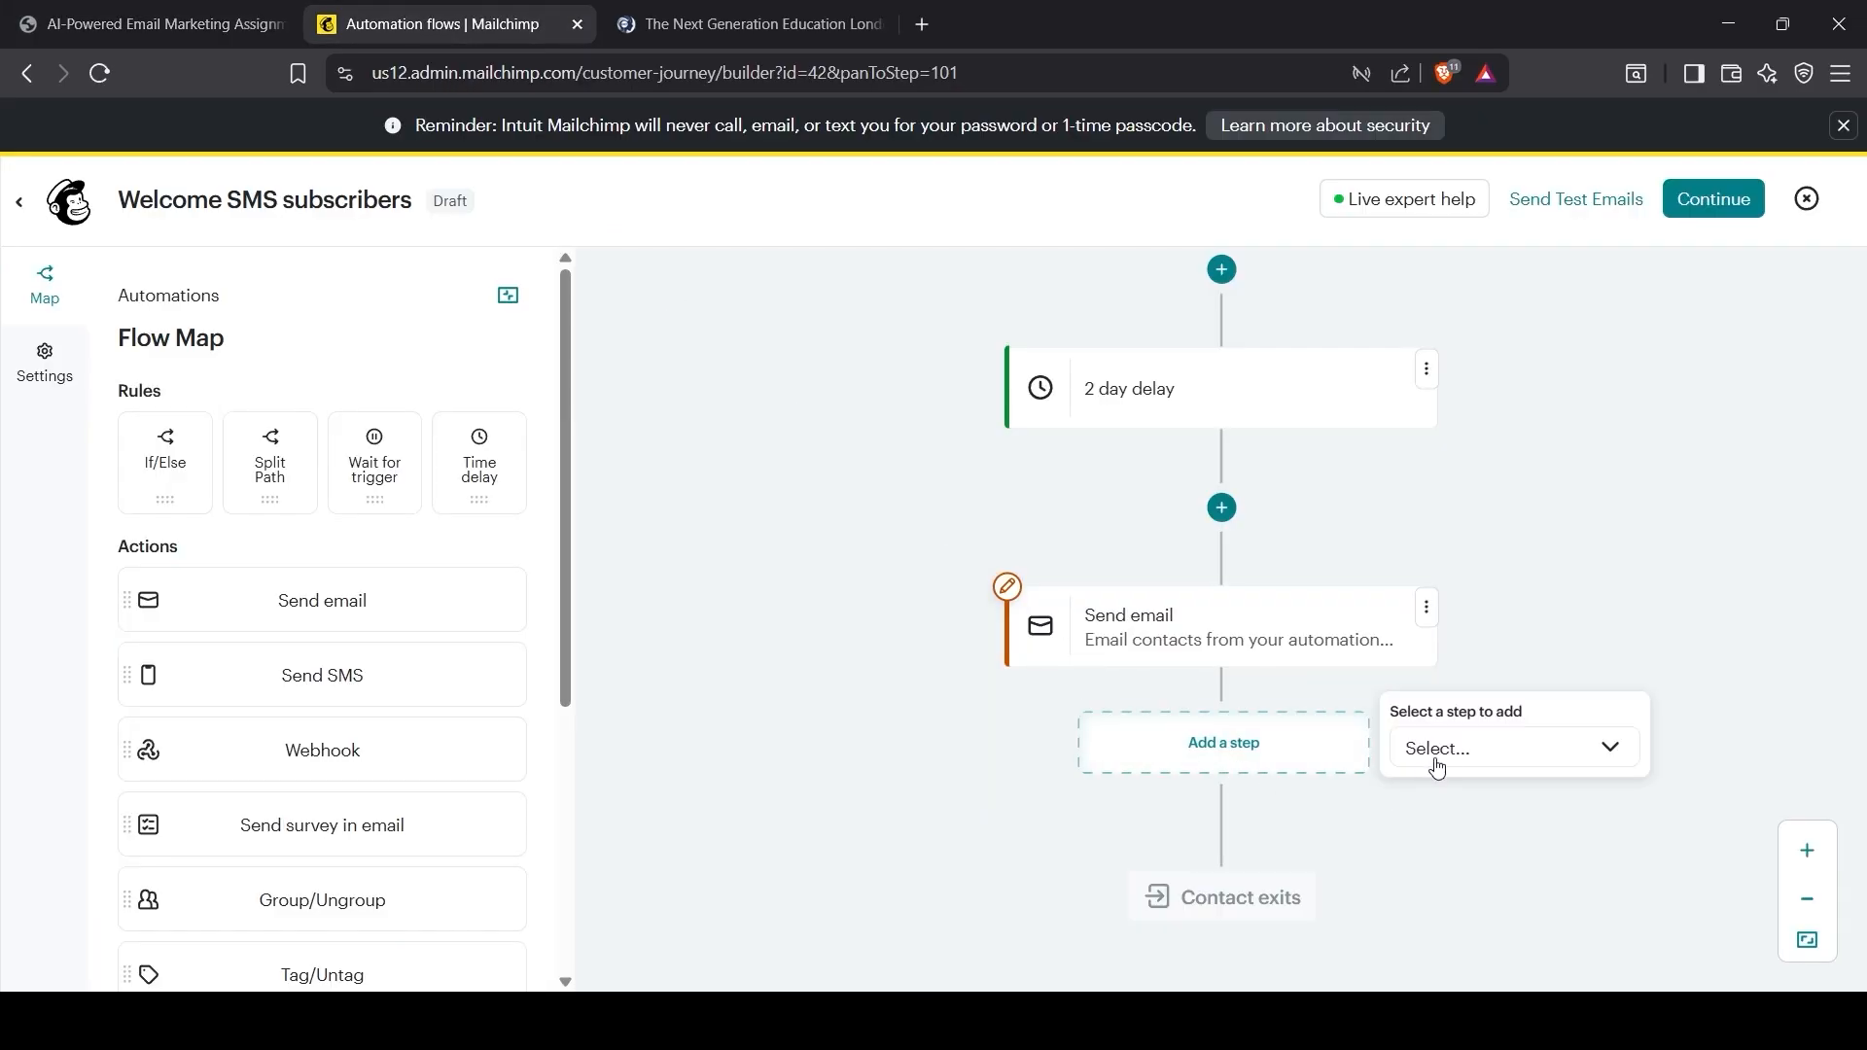
{"action": "left_click", "coordinate": [1441, 759]}
{"action": "left_click", "coordinate": [1460, 826]}
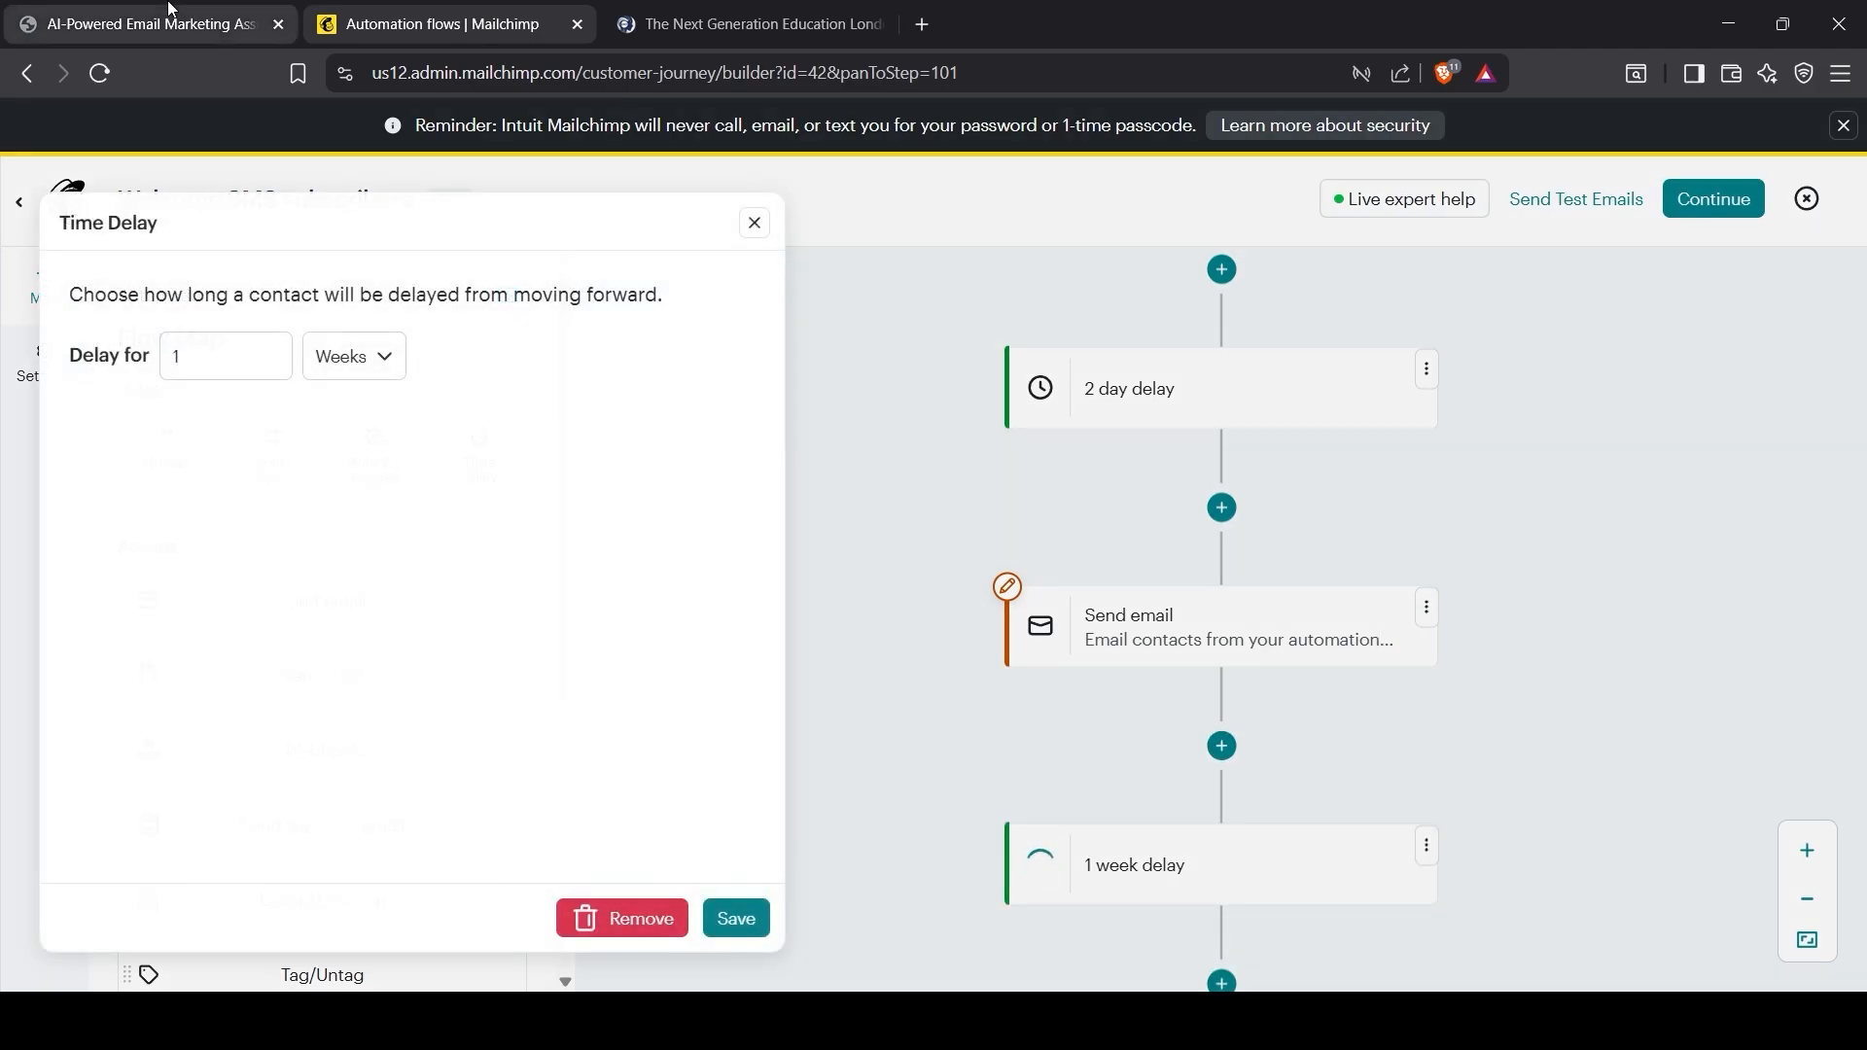
{"action": "left_click", "coordinate": [190, 13]}
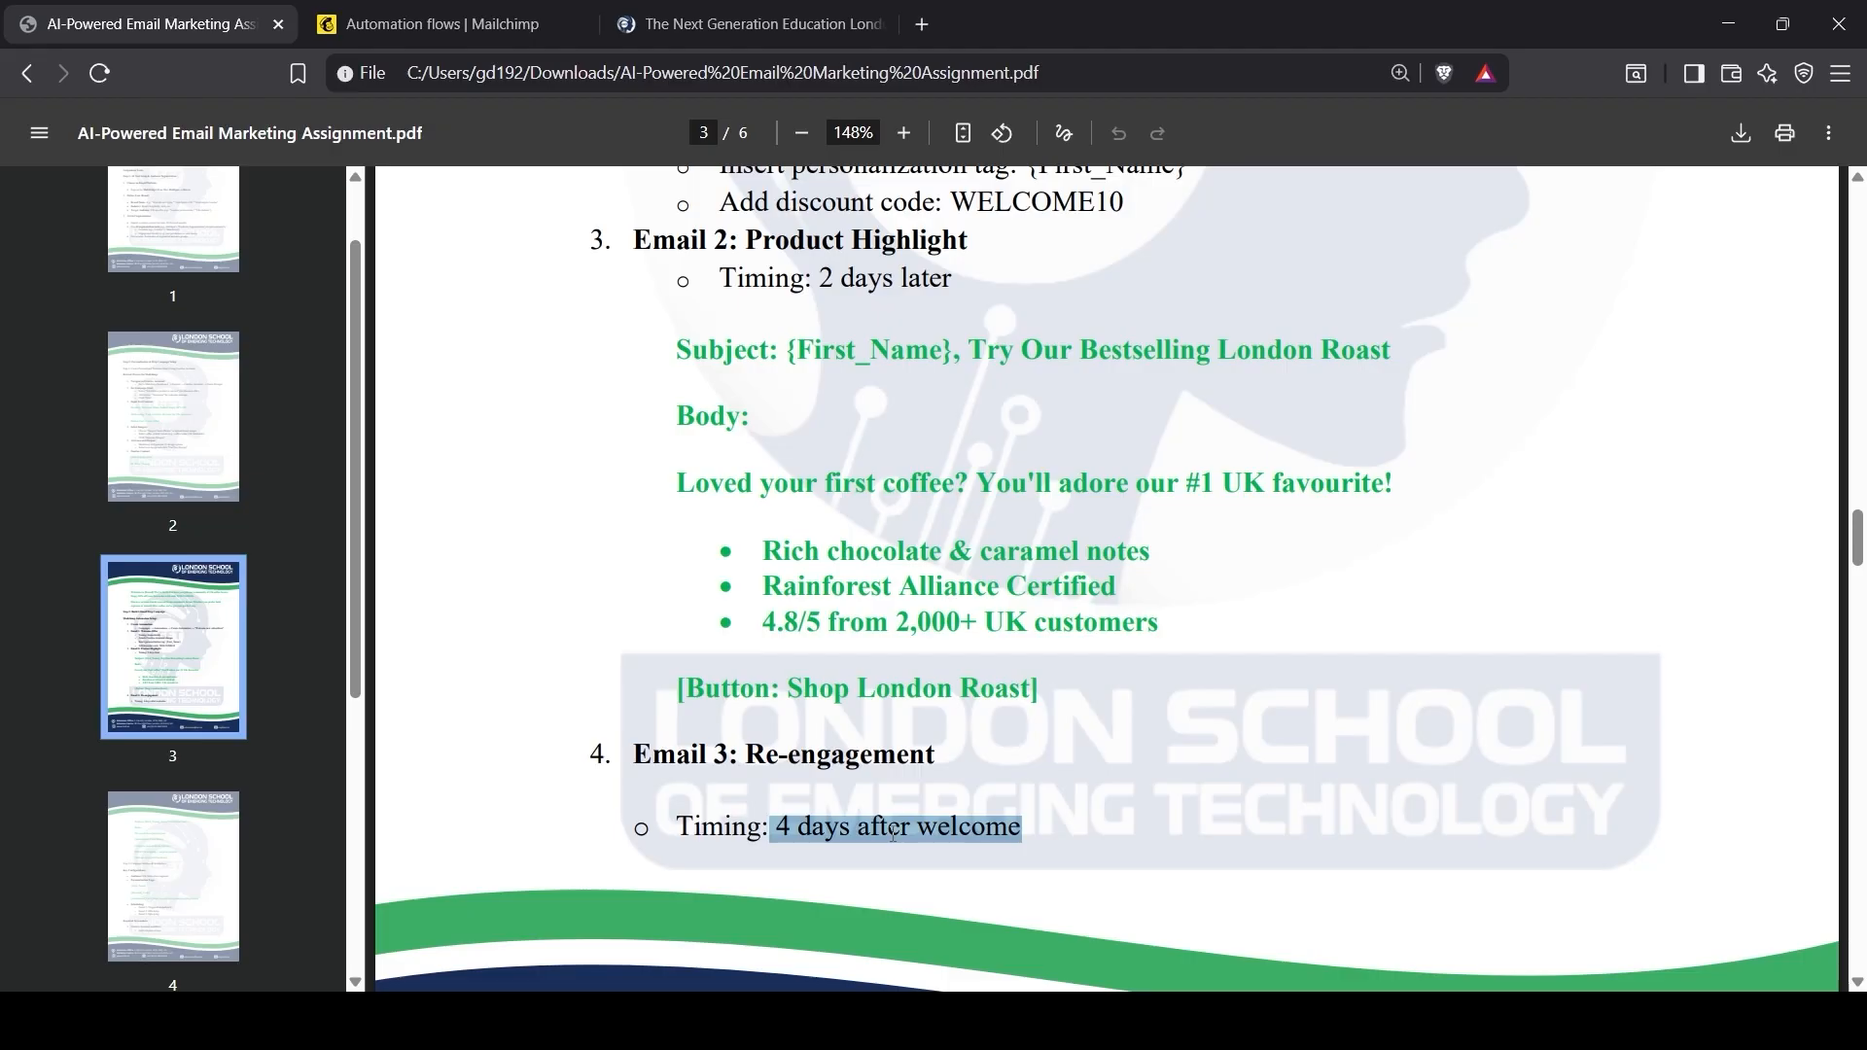
{"action": "scroll", "coordinate": [893, 831], "scroll_direction": "up", "scroll_amount": 3}
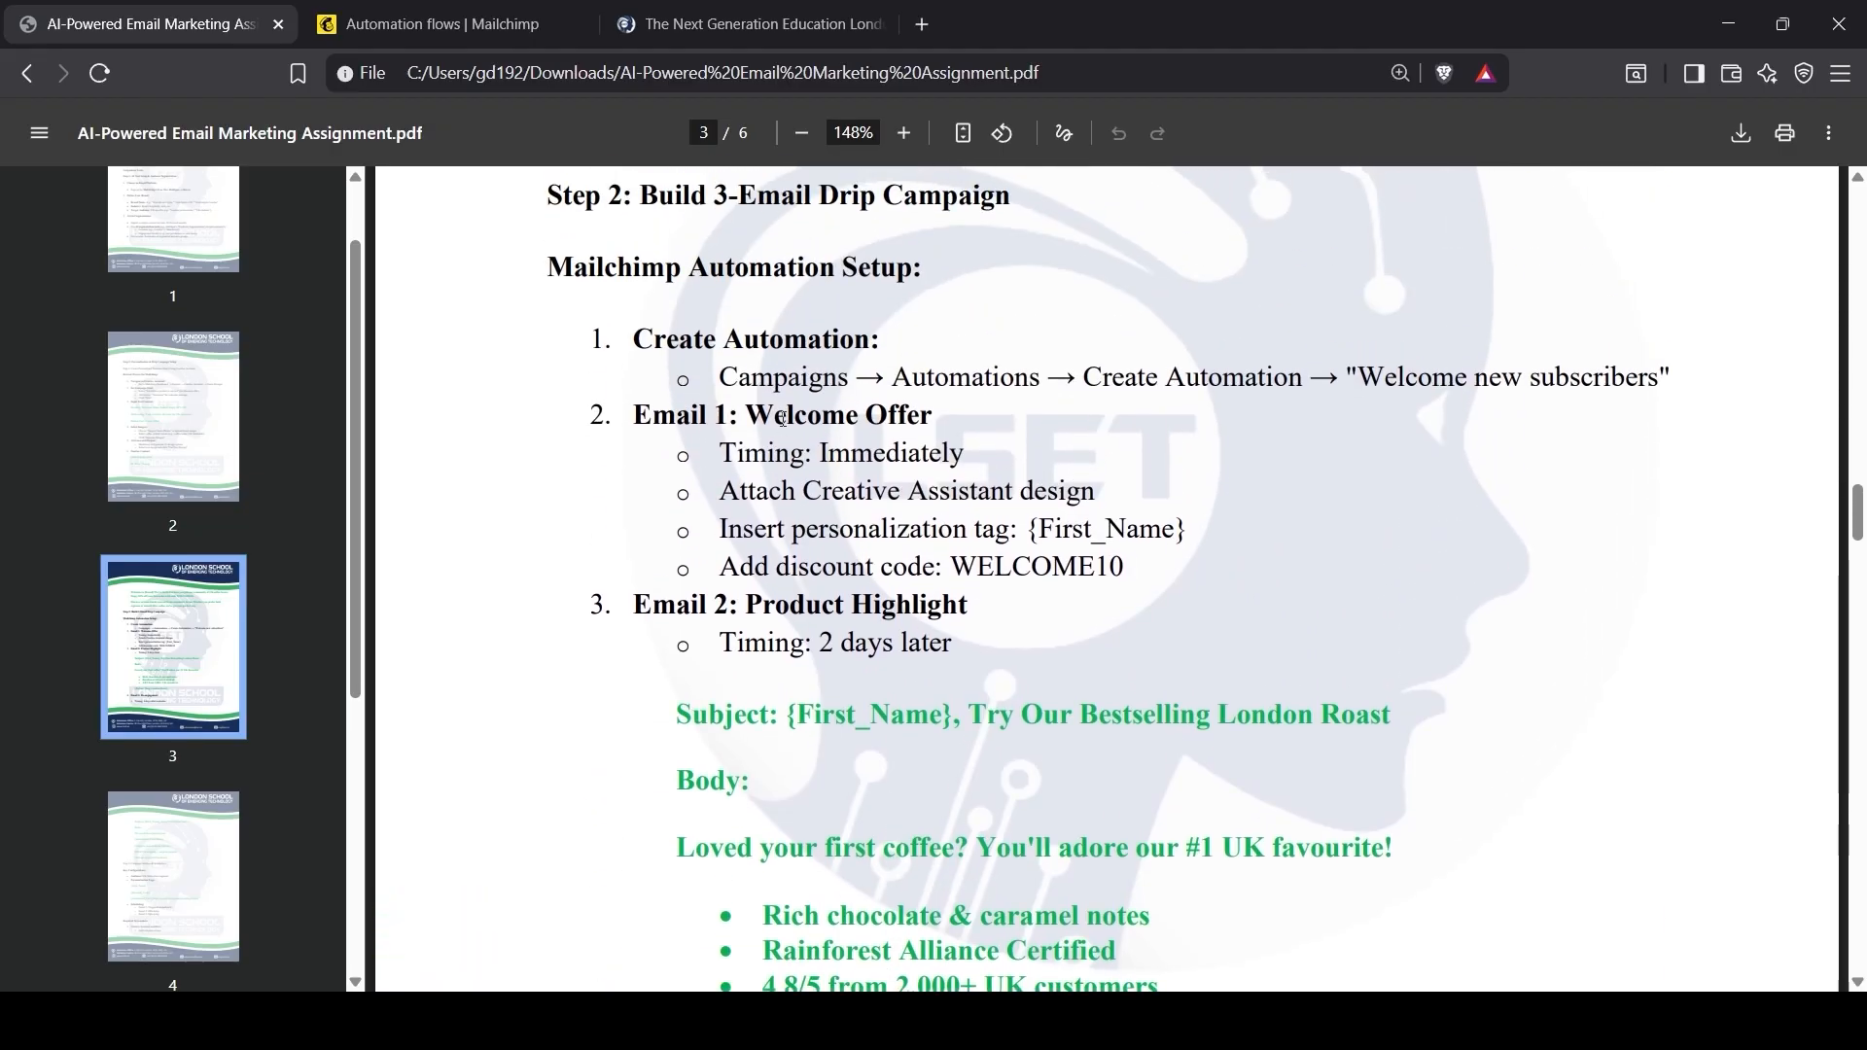
{"action": "scroll", "coordinate": [794, 685], "scroll_direction": "down", "scroll_amount": 4}
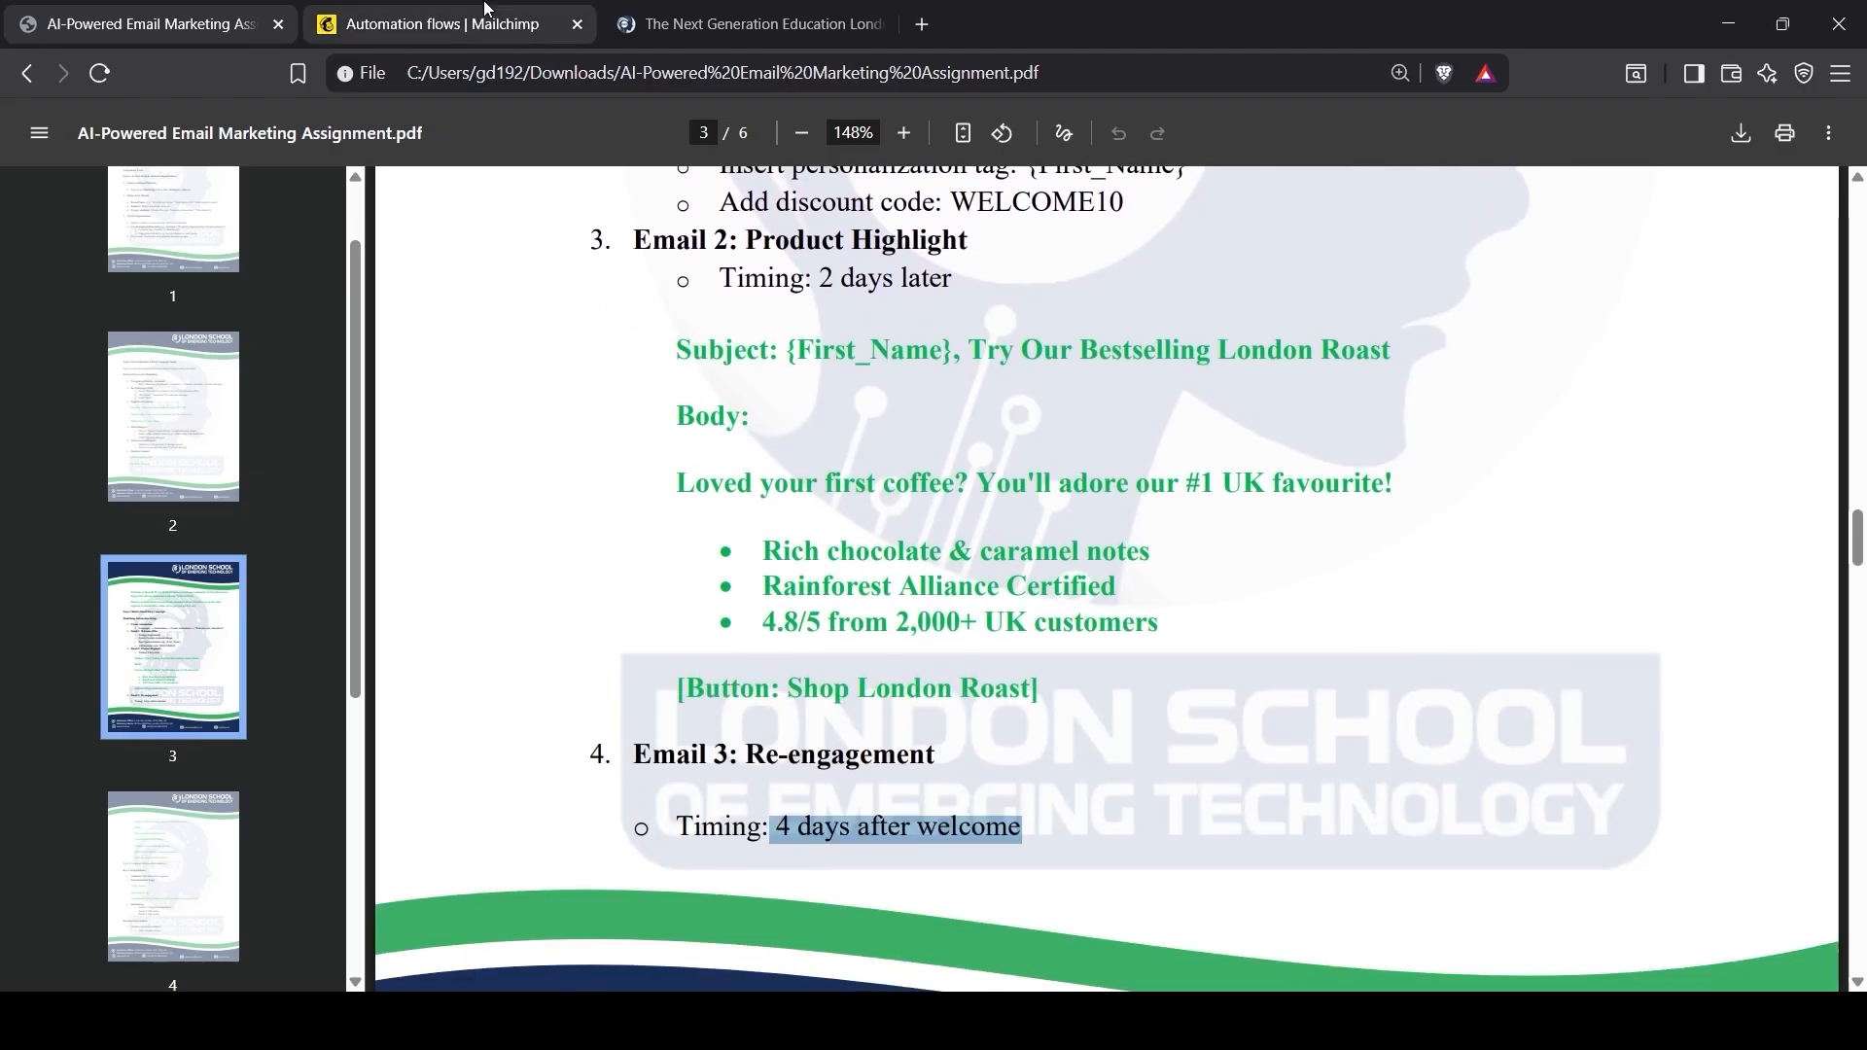
{"action": "left_click", "coordinate": [437, 23]}
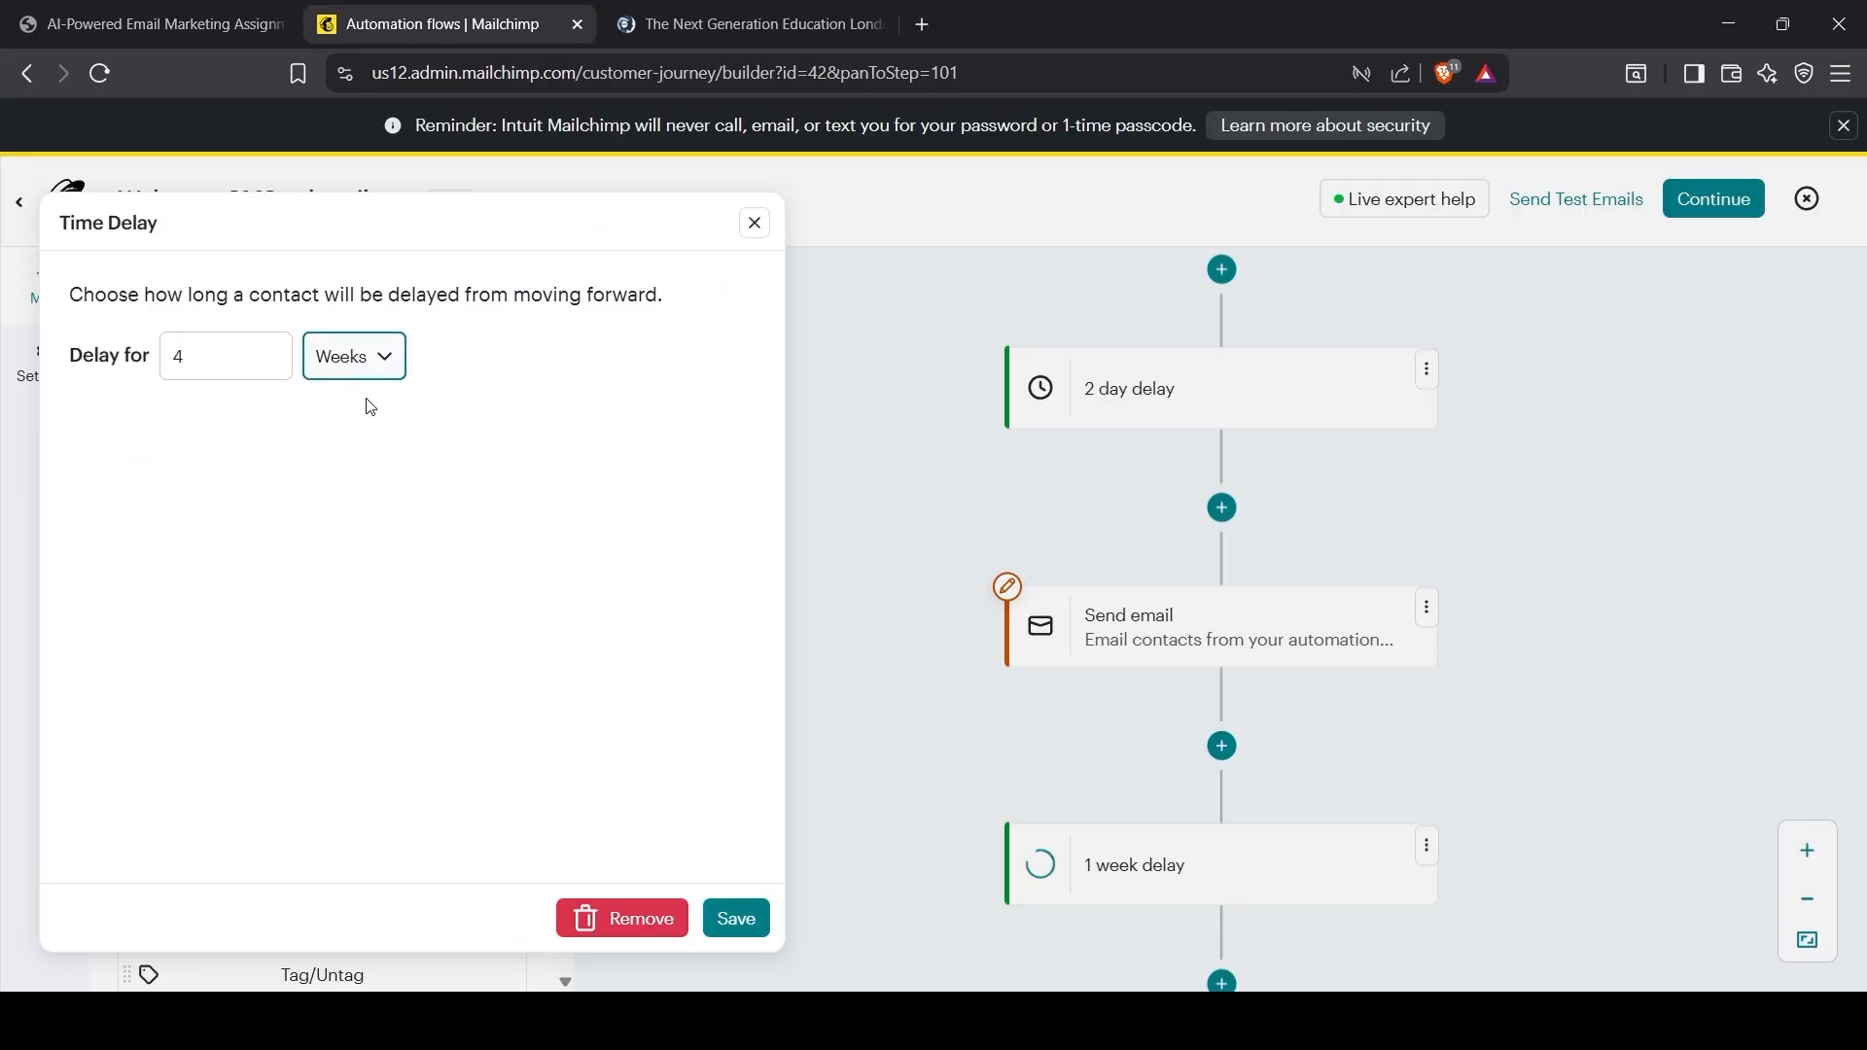
{"action": "left_click", "coordinate": [719, 917]}
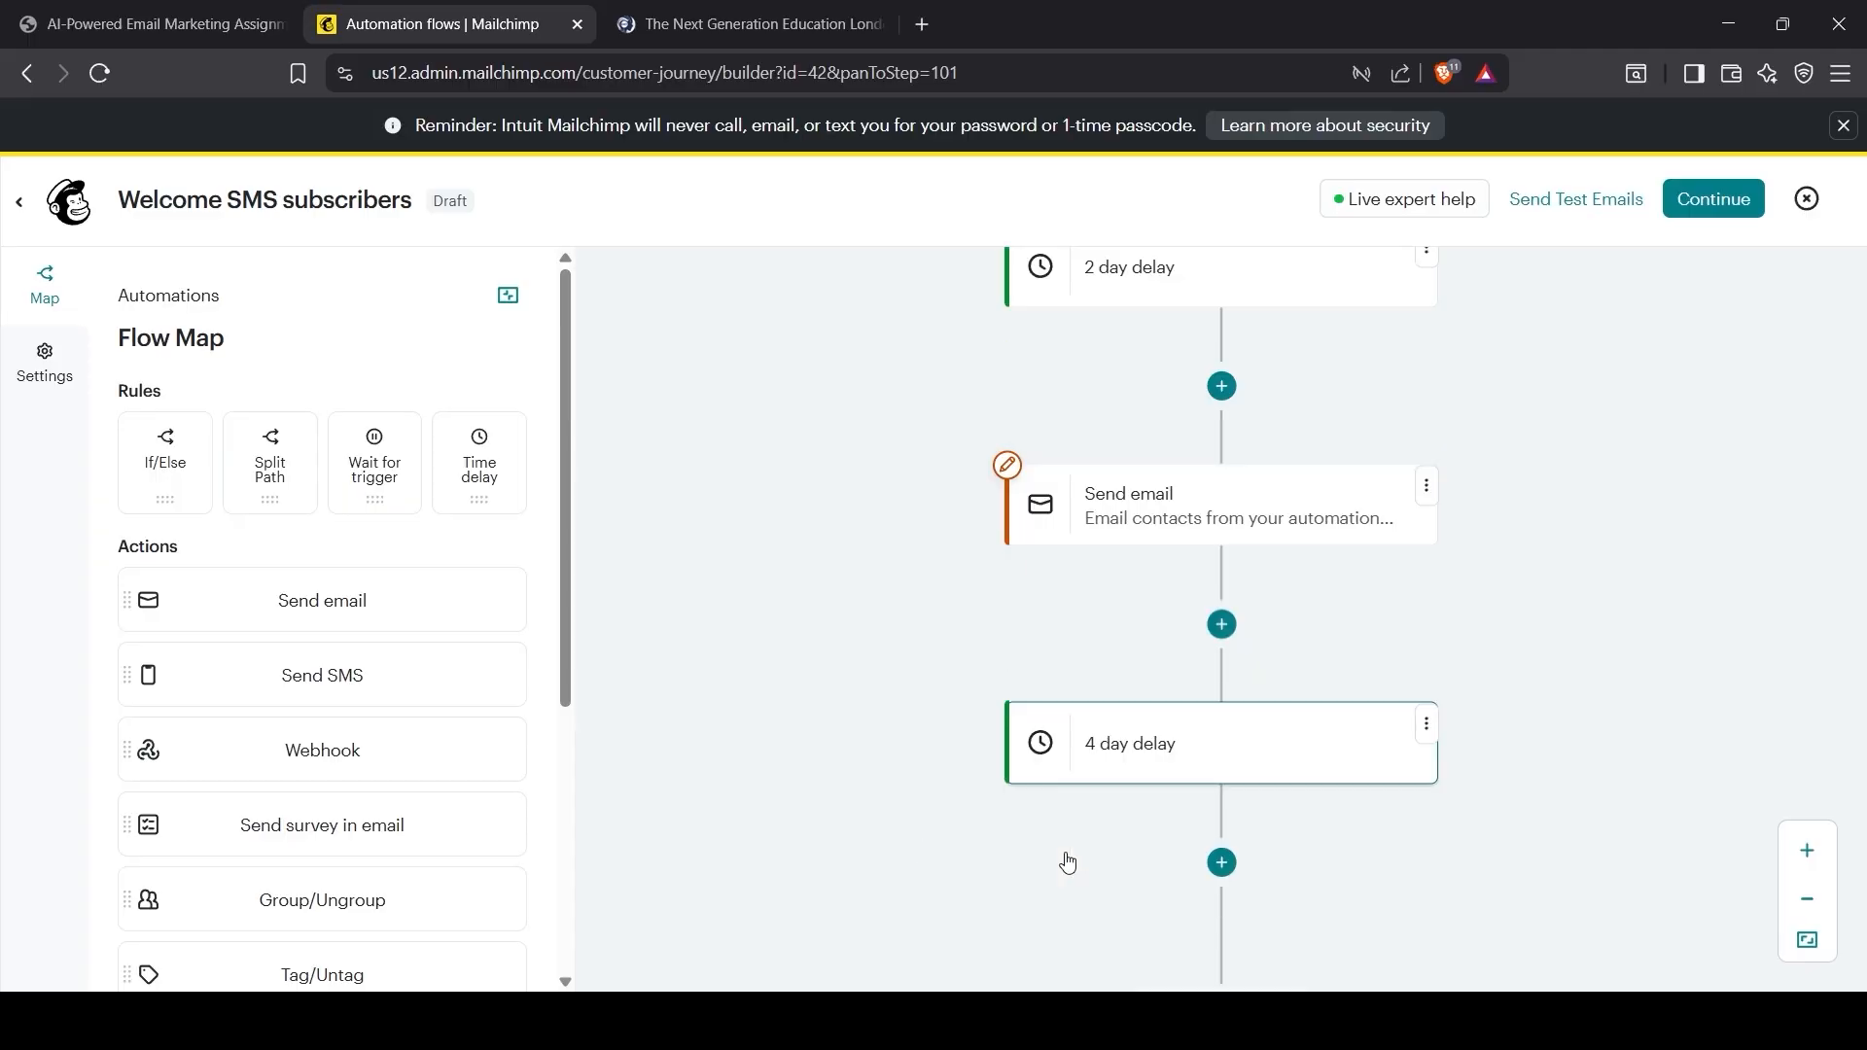
Step: Add a send-email step after the 4 day delay
{"action": "left_click", "coordinate": [1230, 880]}
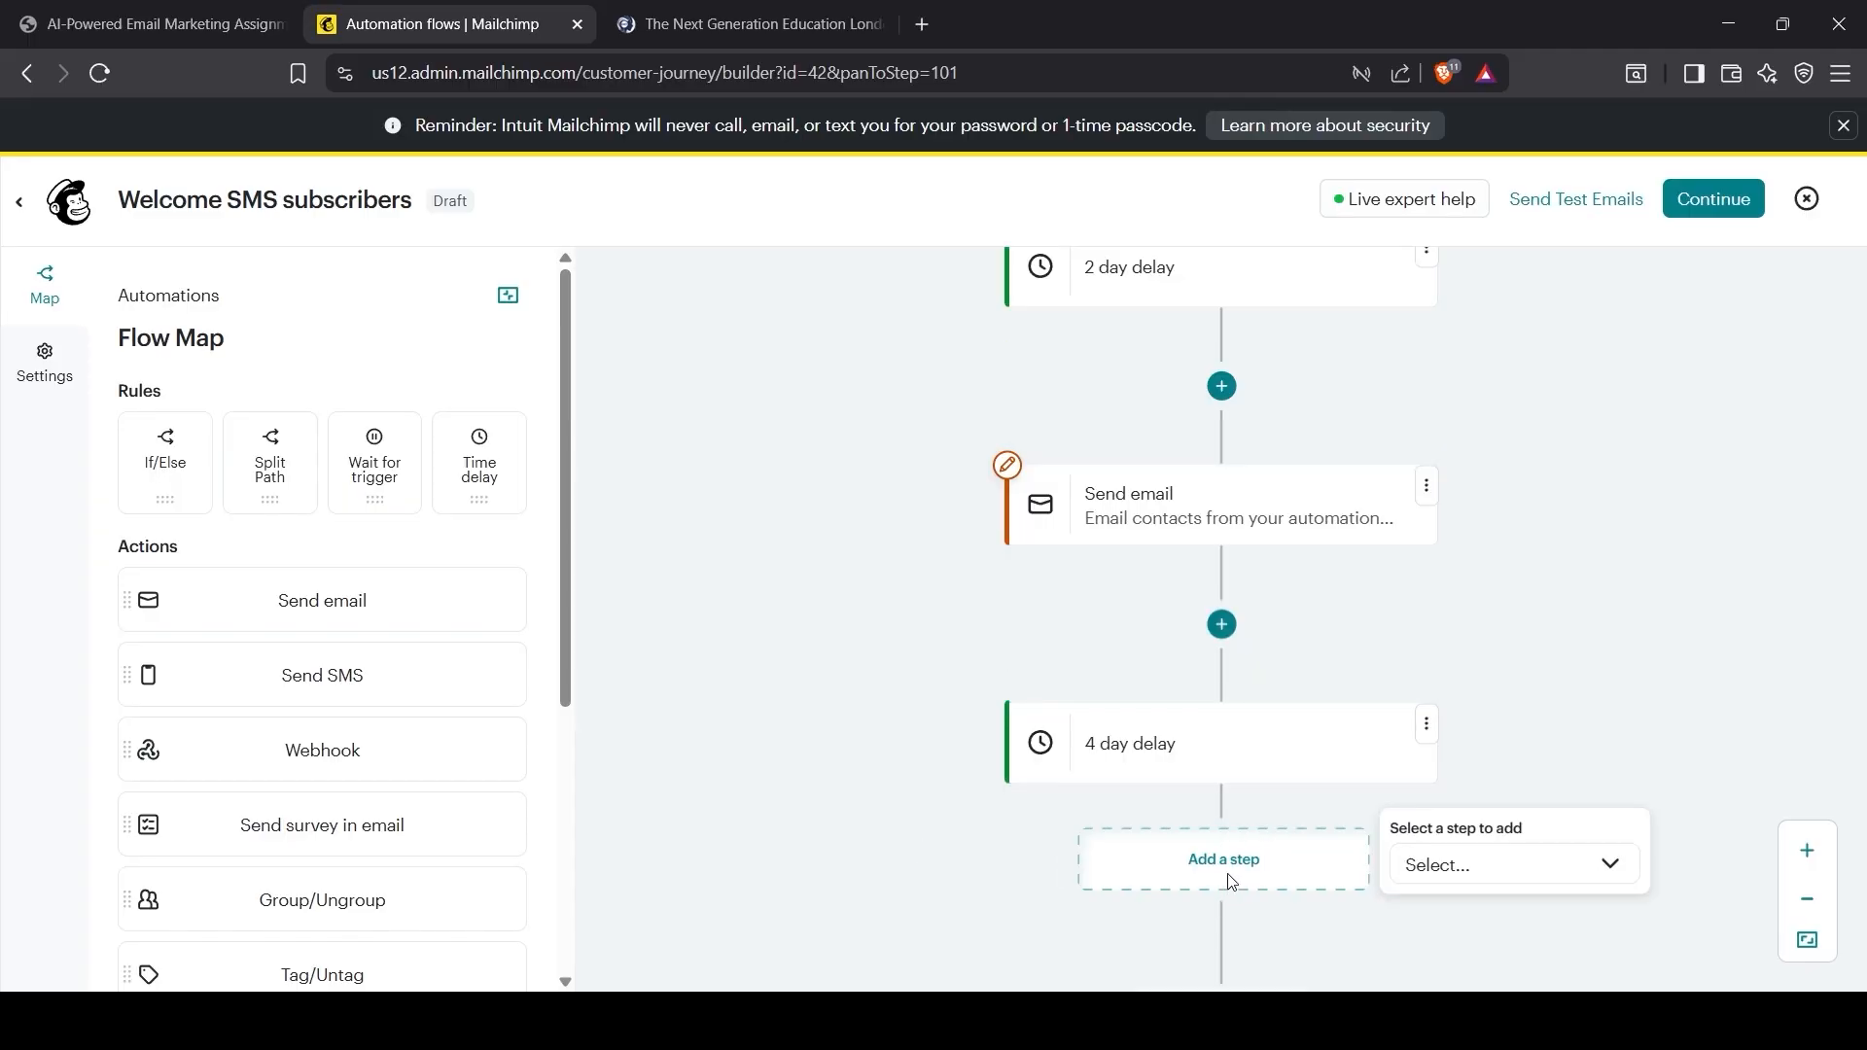
{"action": "left_click", "coordinate": [1408, 881]}
{"action": "scroll", "coordinate": [1449, 875], "scroll_direction": "down", "scroll_amount": 1}
{"action": "left_click", "coordinate": [1461, 792]}
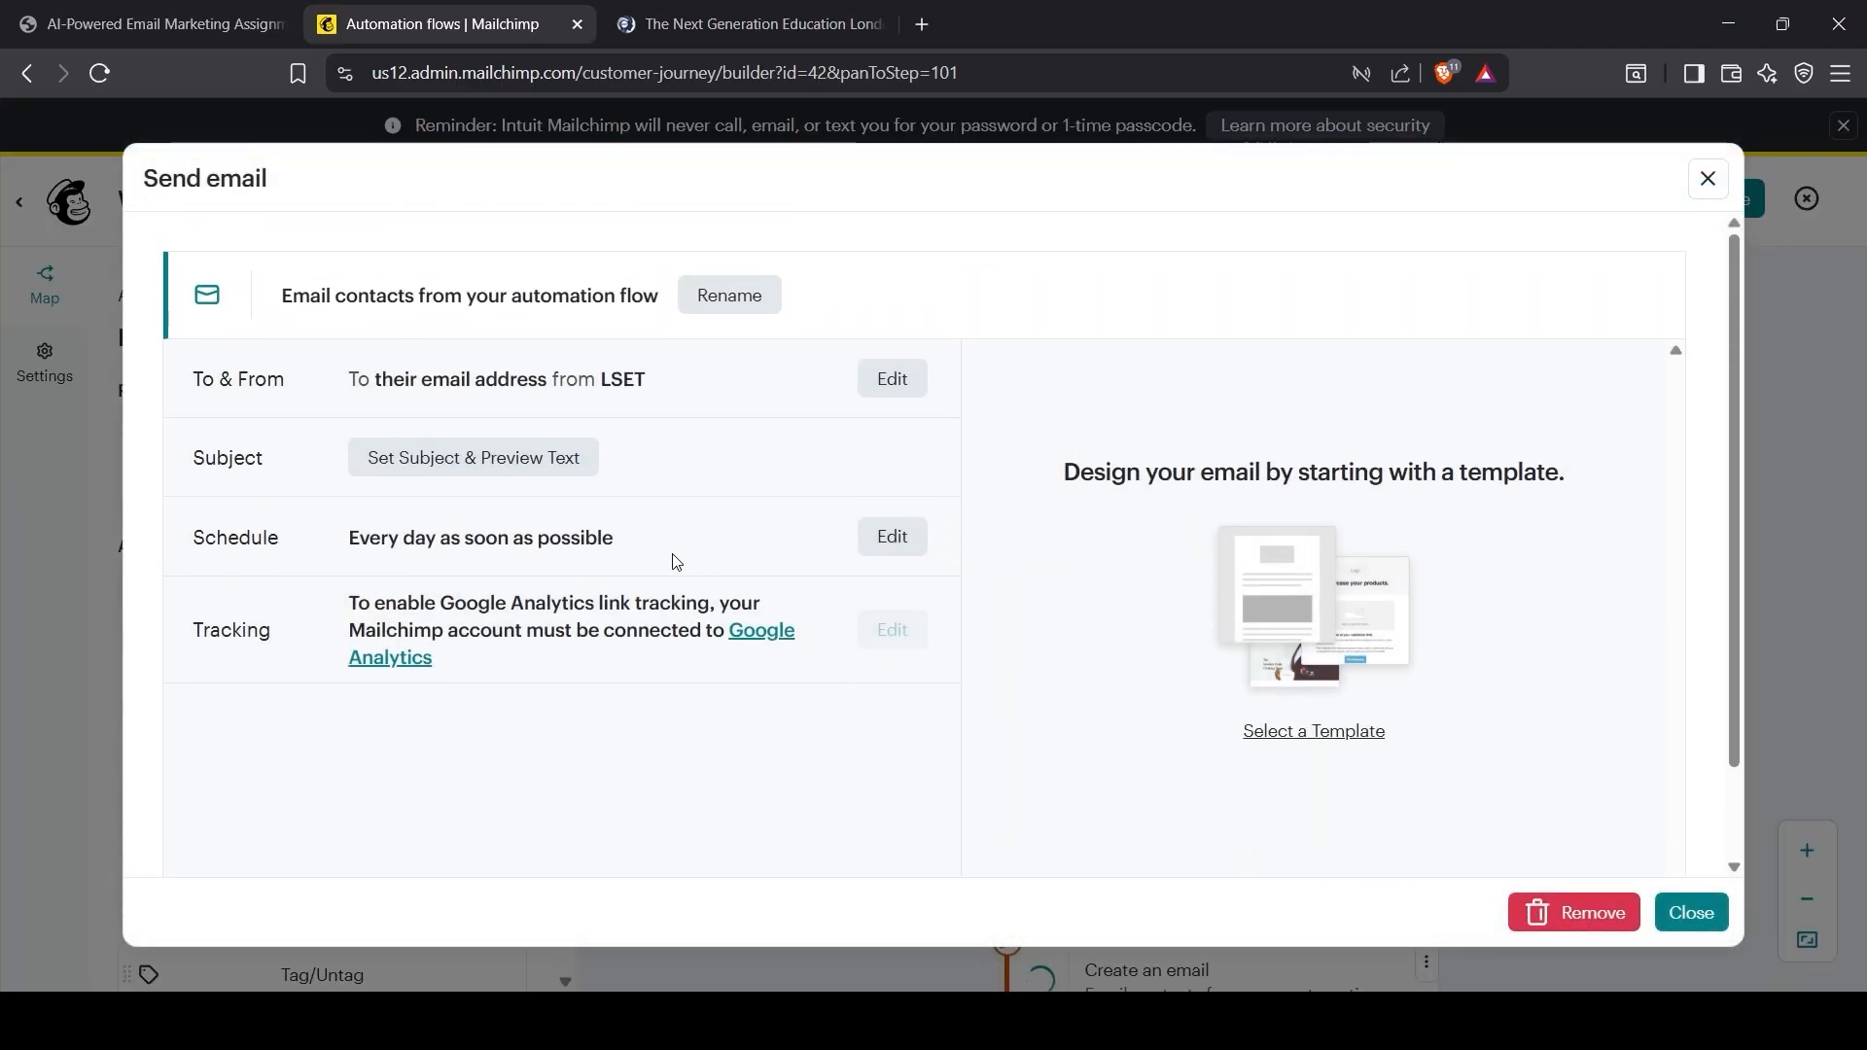
Step: Browse the Fully designed and All templates lists for the third email's template
{"action": "left_click", "coordinate": [1276, 736]}
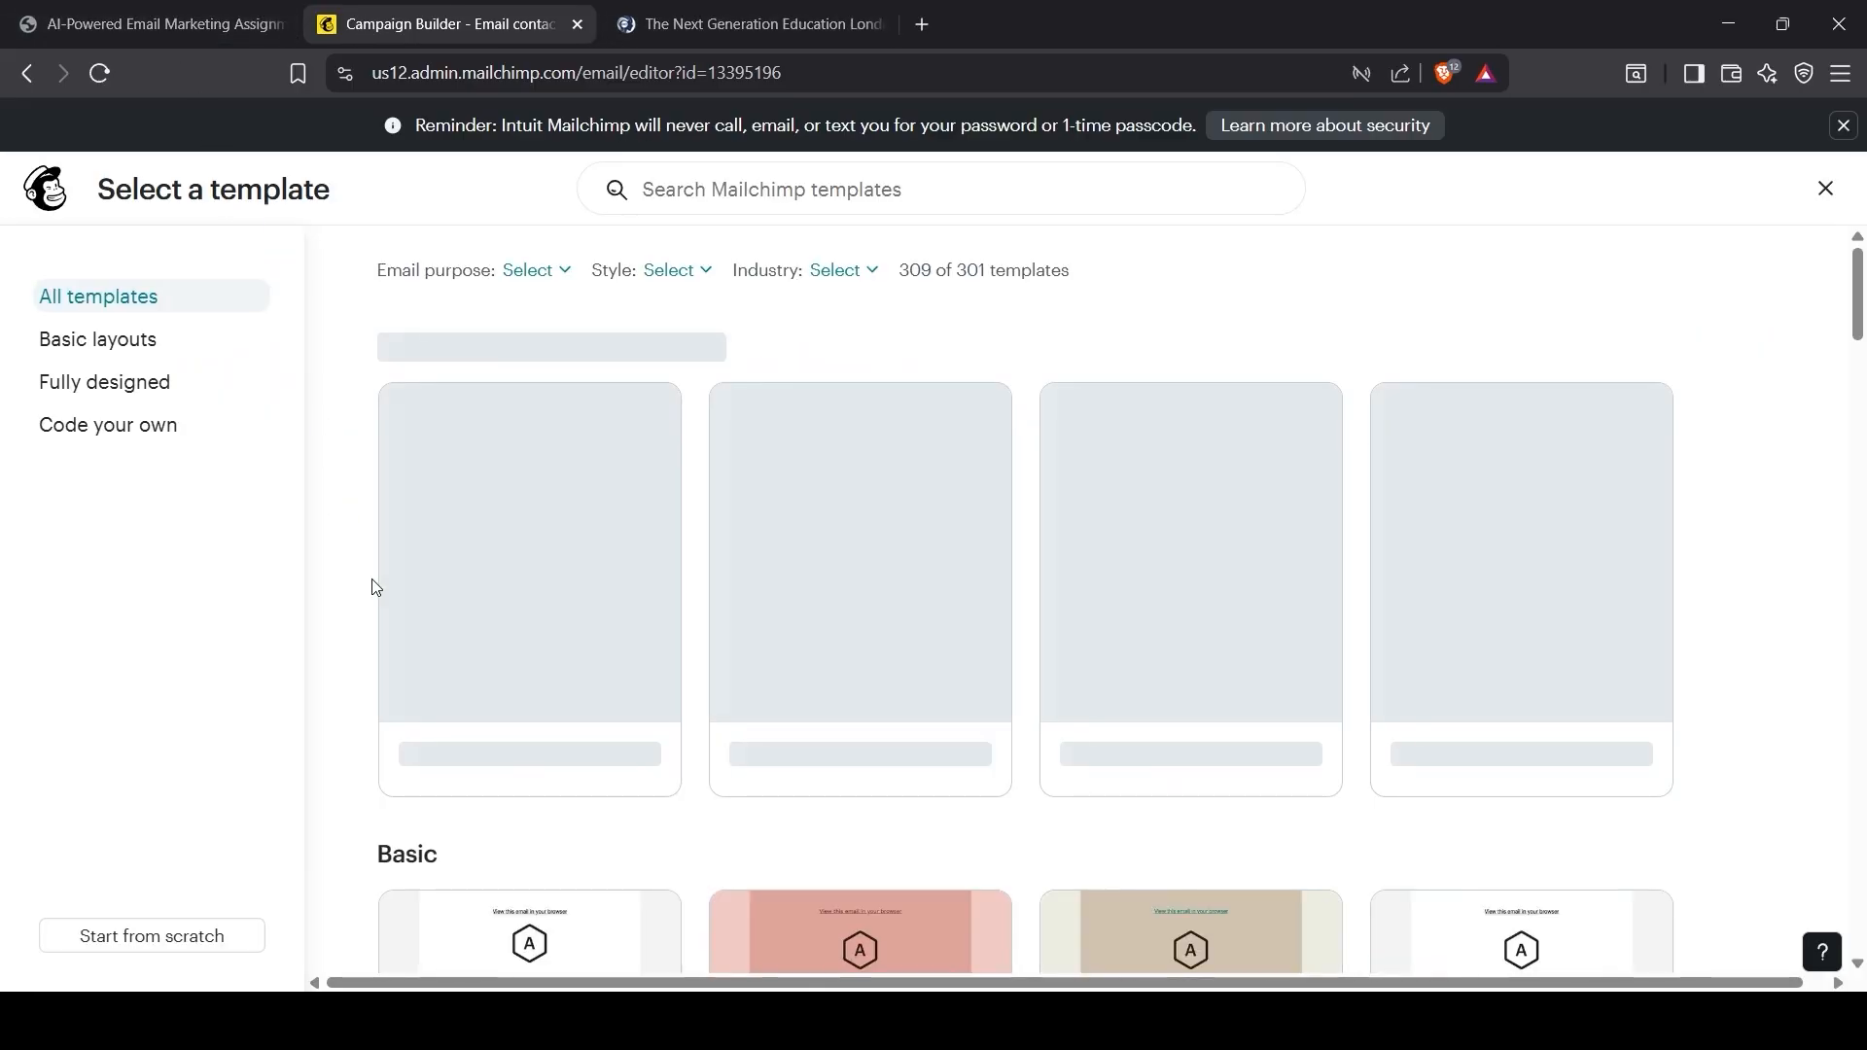
{"action": "left_click", "coordinate": [145, 381]}
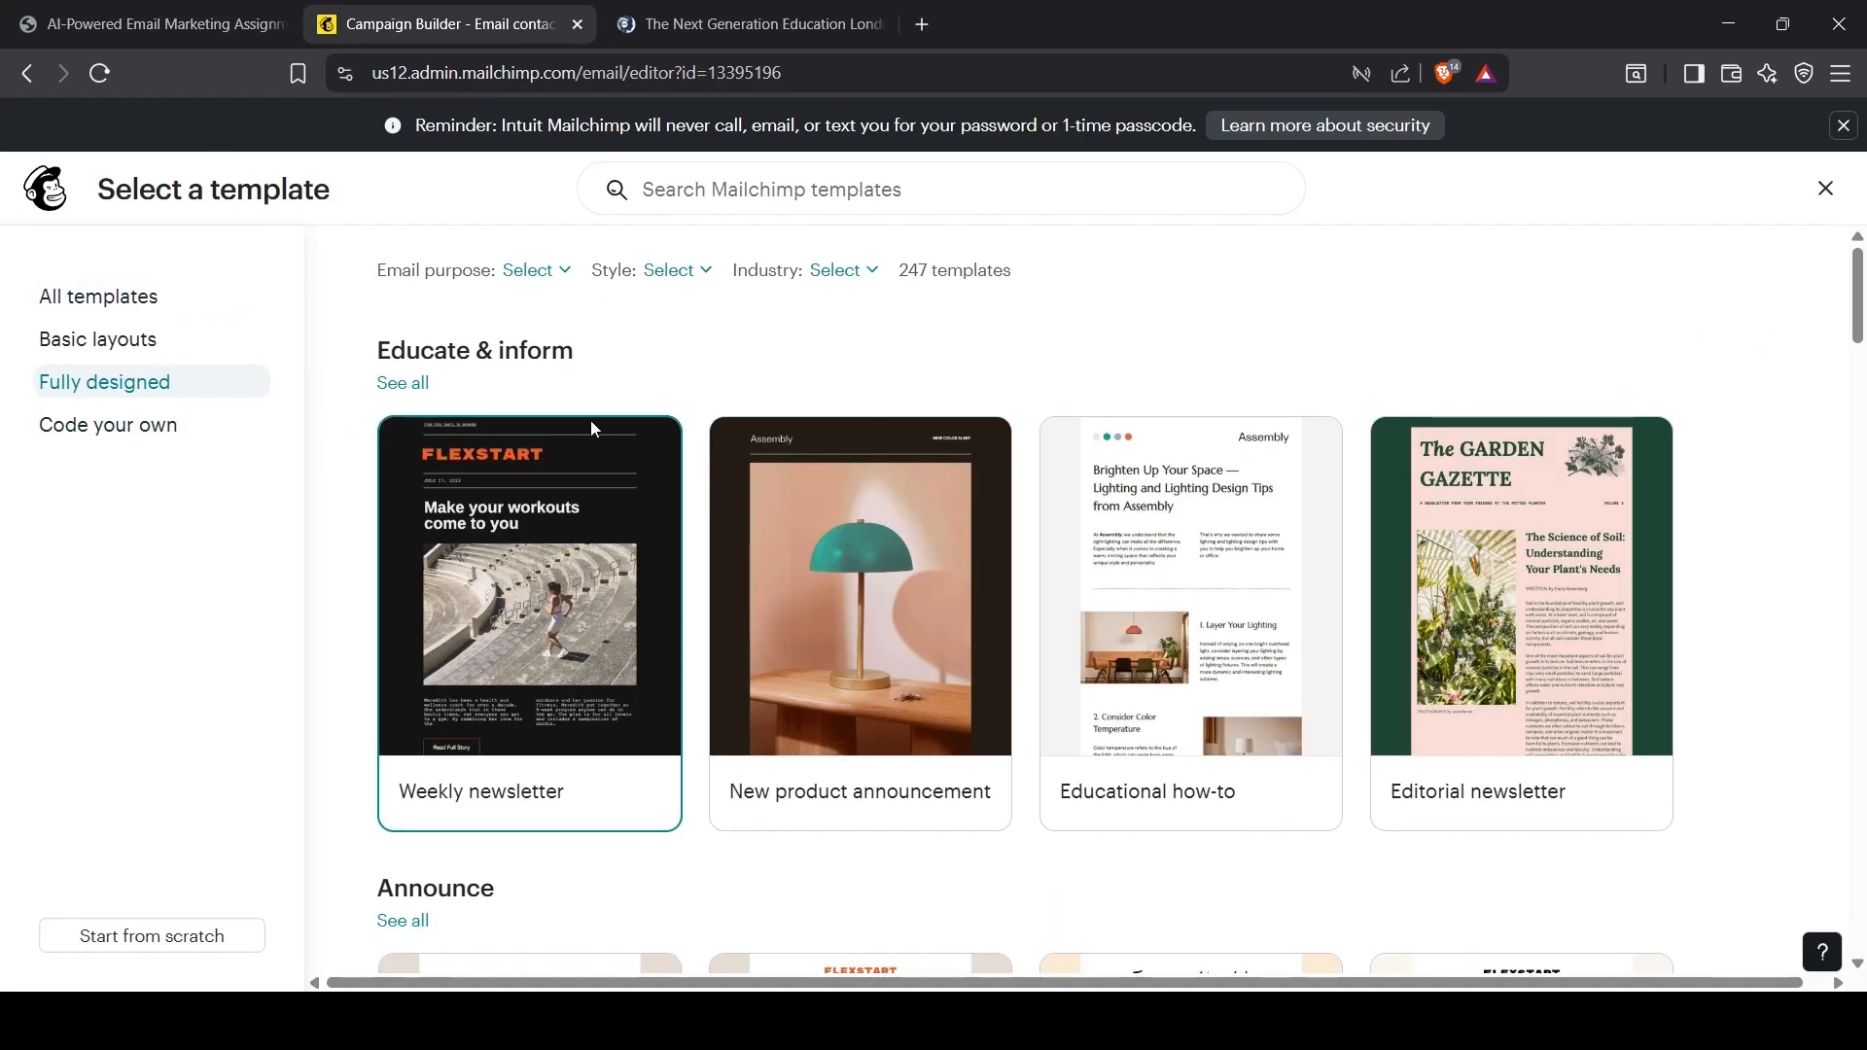
{"action": "left_click", "coordinate": [86, 300]}
{"action": "scroll", "coordinate": [1012, 709], "scroll_direction": "down", "scroll_amount": 12}
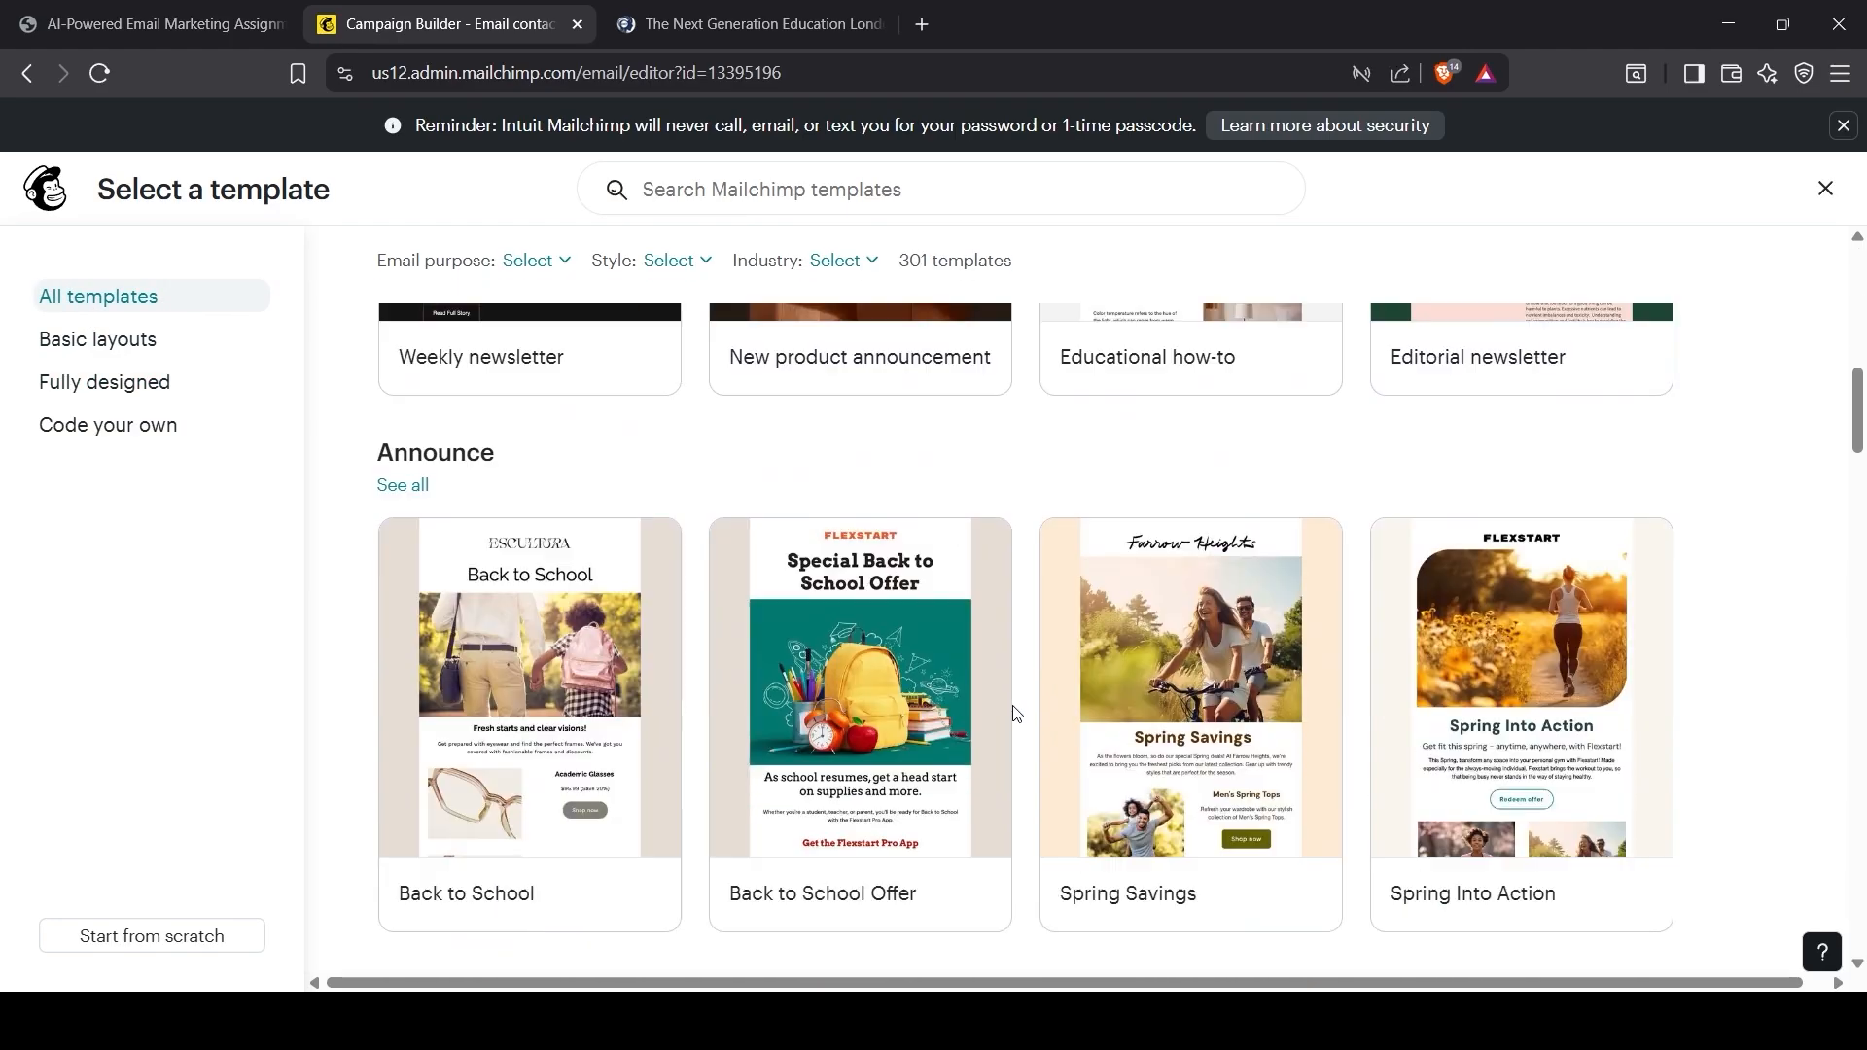
{"action": "scroll", "coordinate": [1031, 700], "scroll_direction": "down", "scroll_amount": 15}
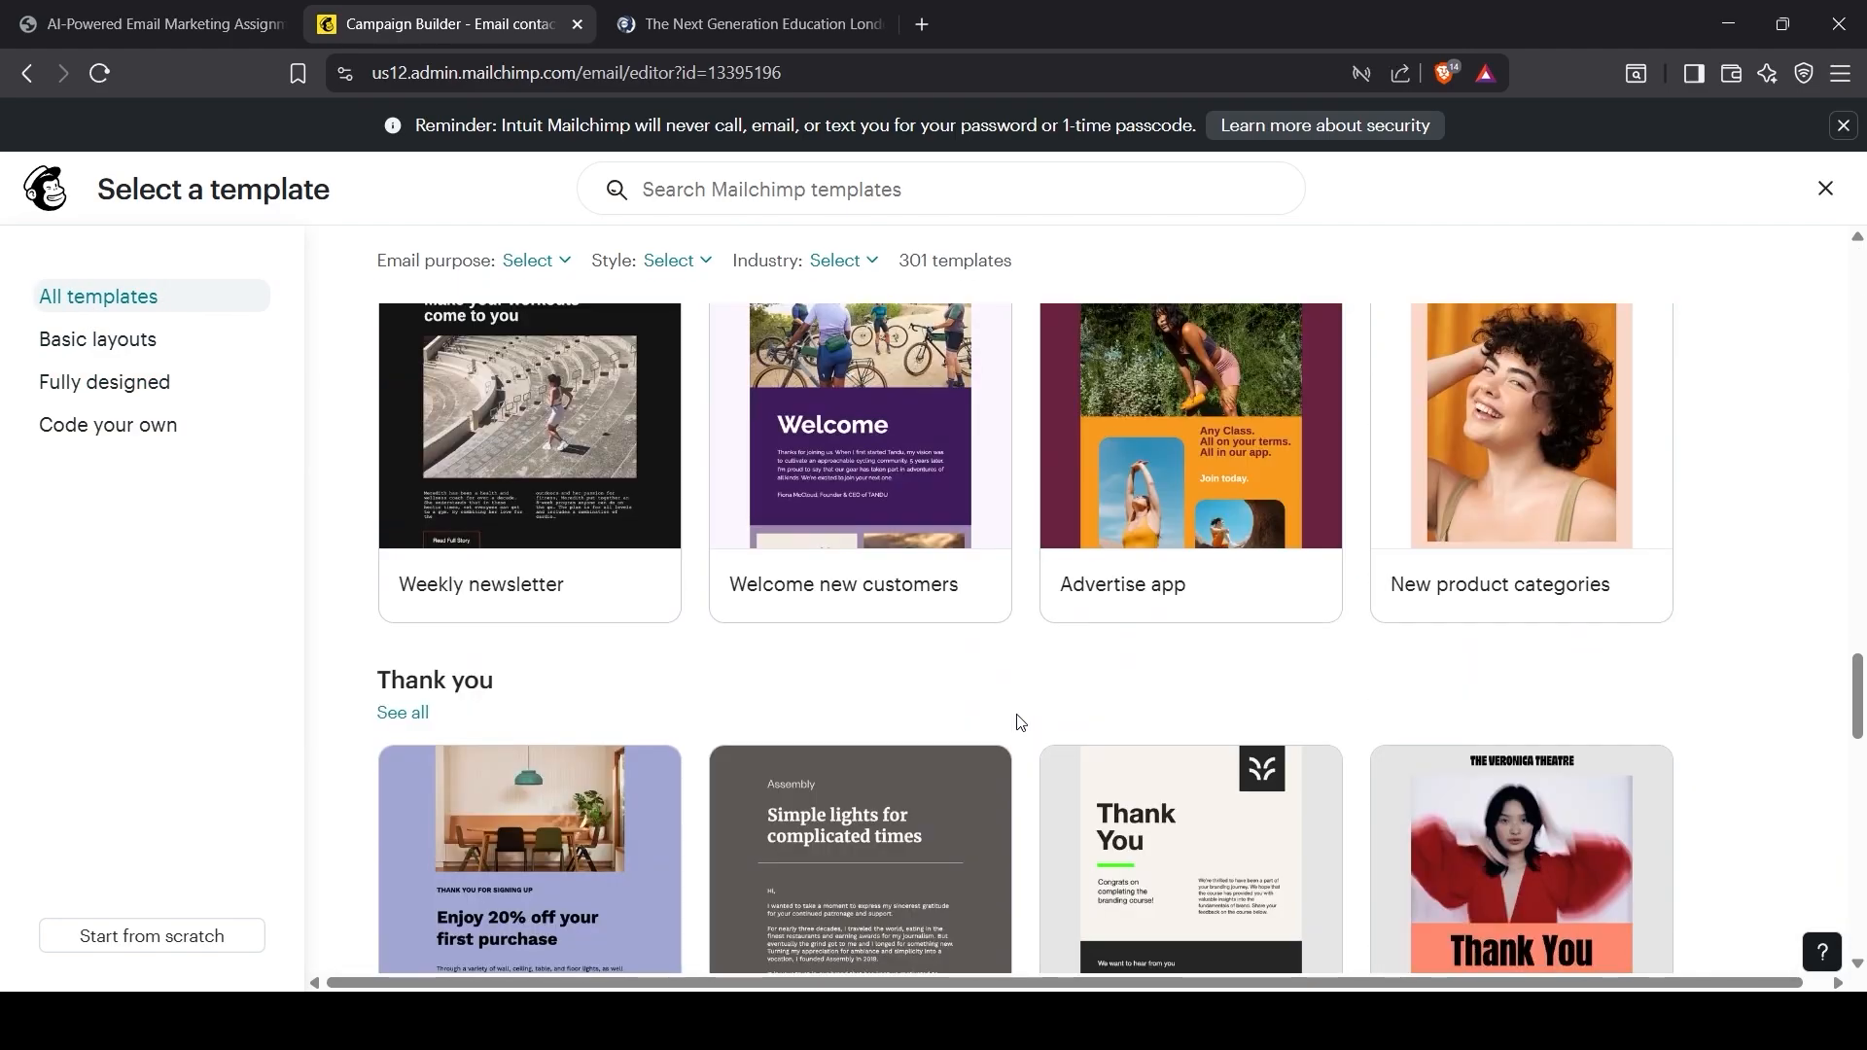
{"action": "key", "text": "ctrl+shift+Tab"}
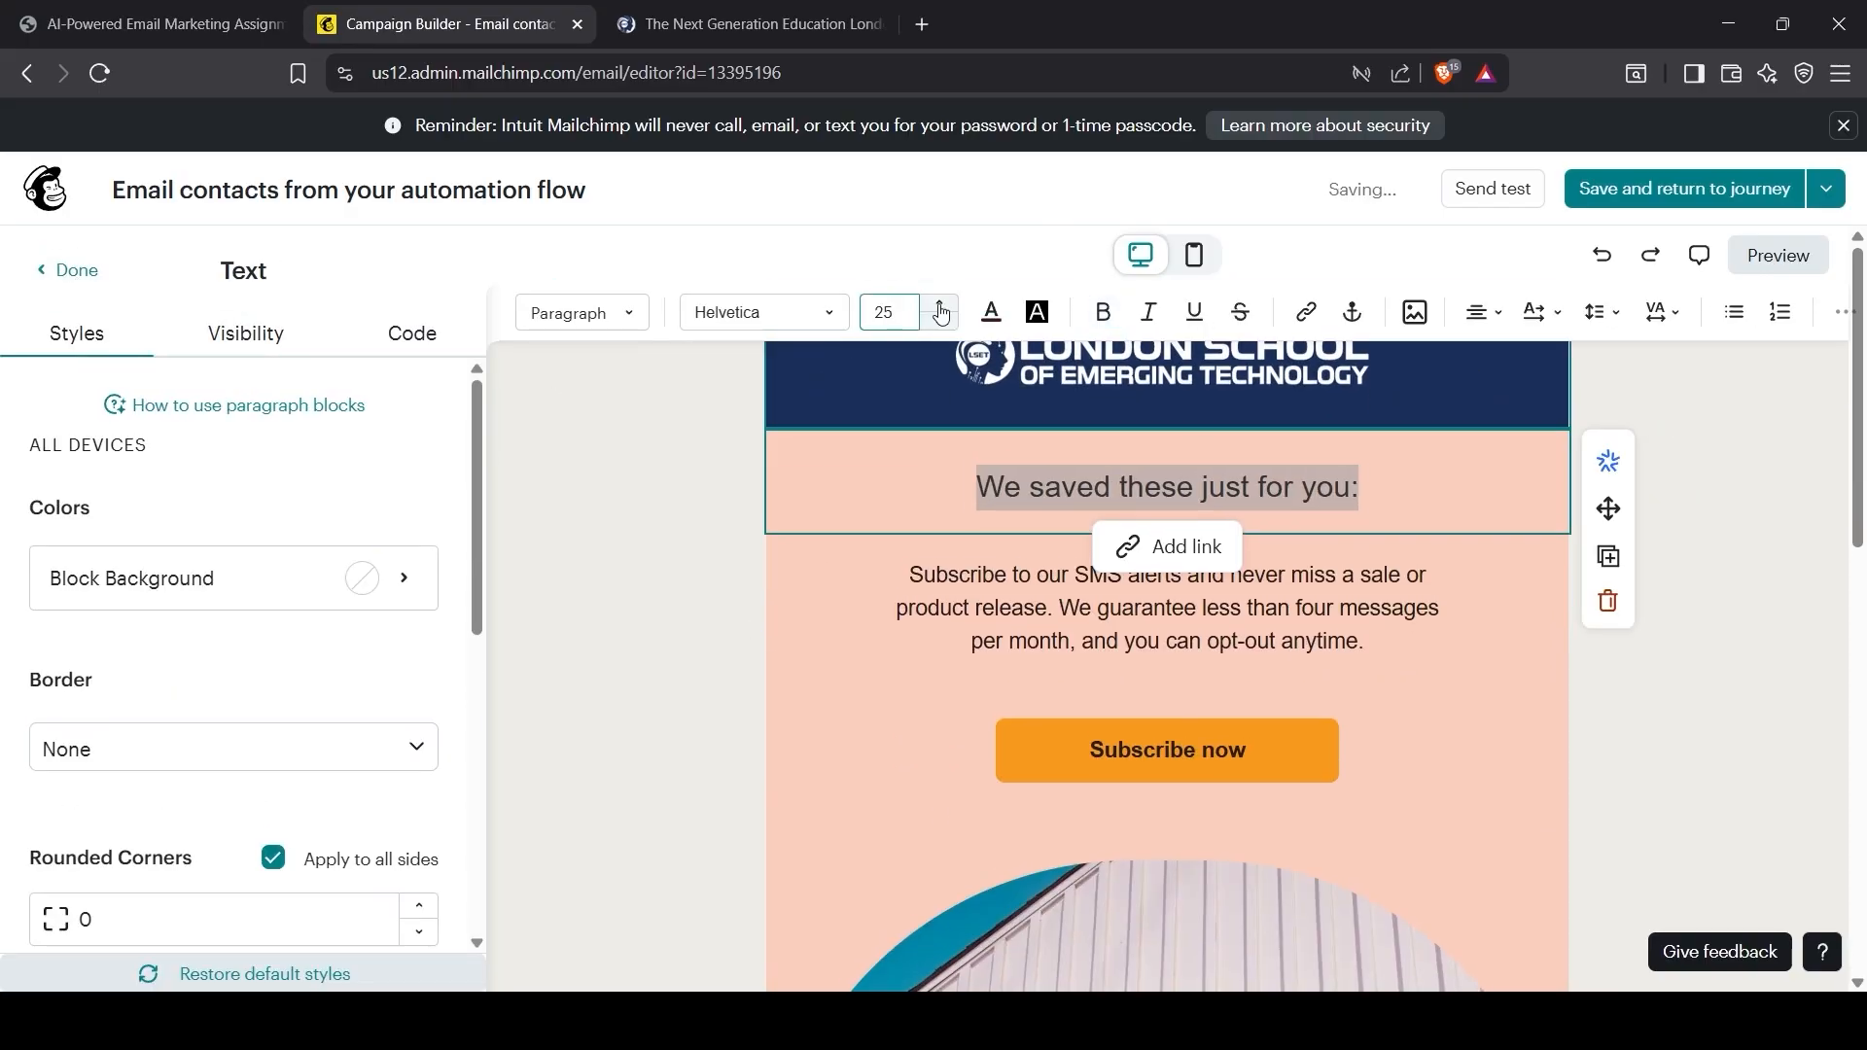
Step: Change the heading to 'We saved these just for you' and replace the paragraph with a merge tag and the two-line pasted offer
{"action": "left_click", "coordinate": [940, 311]}
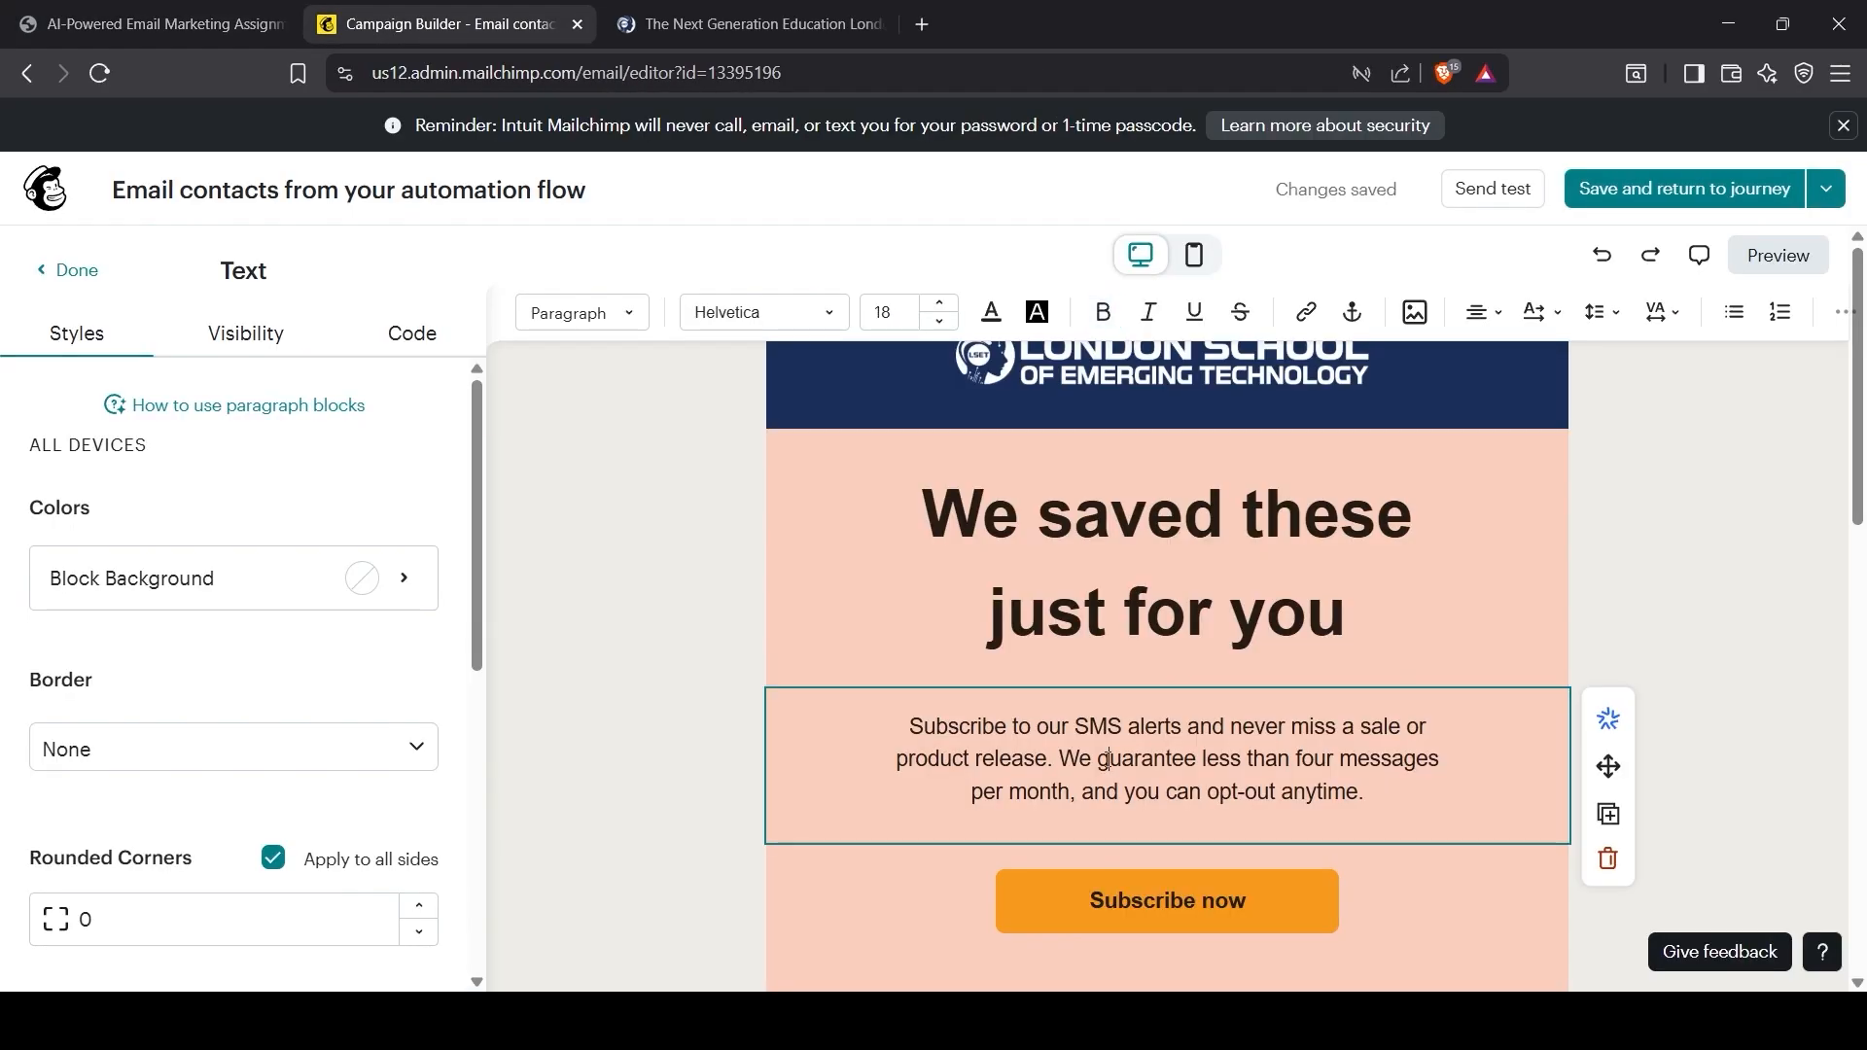
{"action": "key", "text": "ctrl+a"}
{"action": "key", "text": "BackSpace"}
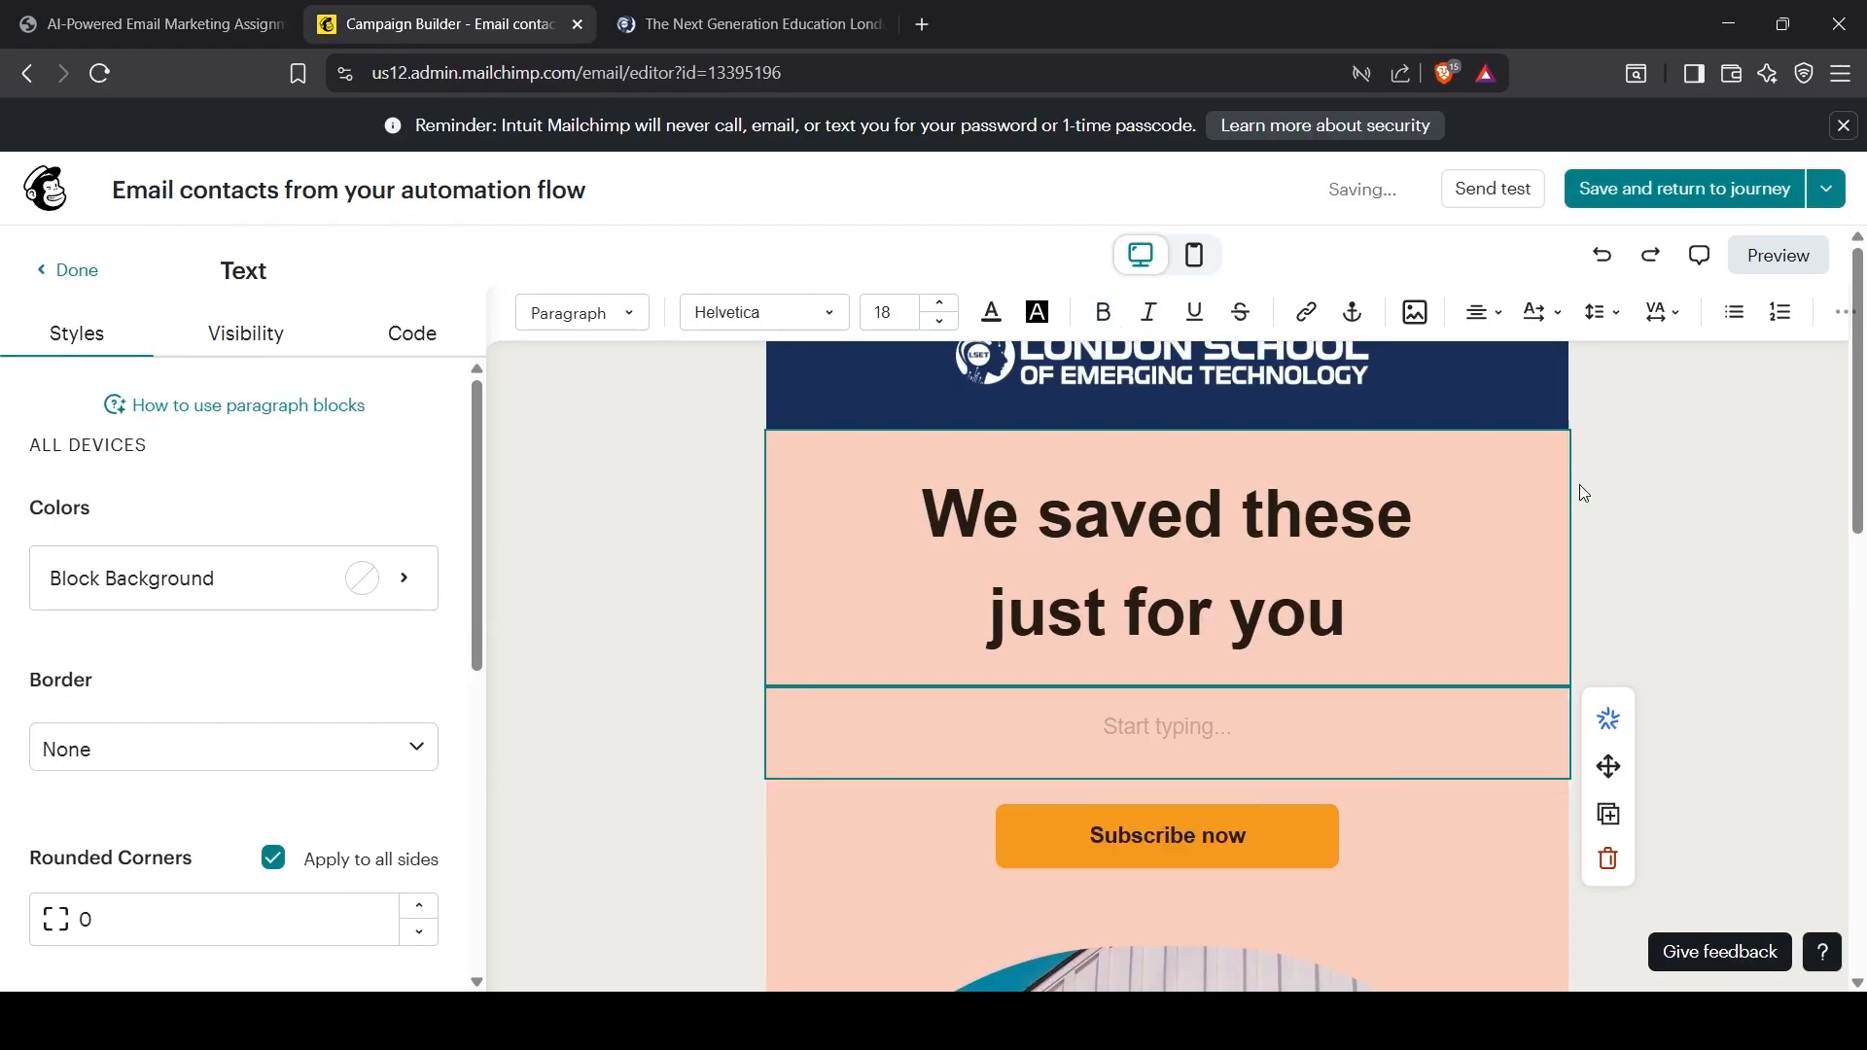
{"action": "left_click", "coordinate": [1843, 311]}
{"action": "left_click", "coordinate": [1737, 376]}
{"action": "scroll", "coordinate": [1634, 304], "scroll_direction": "up", "scroll_amount": 10}
{"action": "scroll", "coordinate": [1642, 300], "scroll_direction": "up", "scroll_amount": 5}
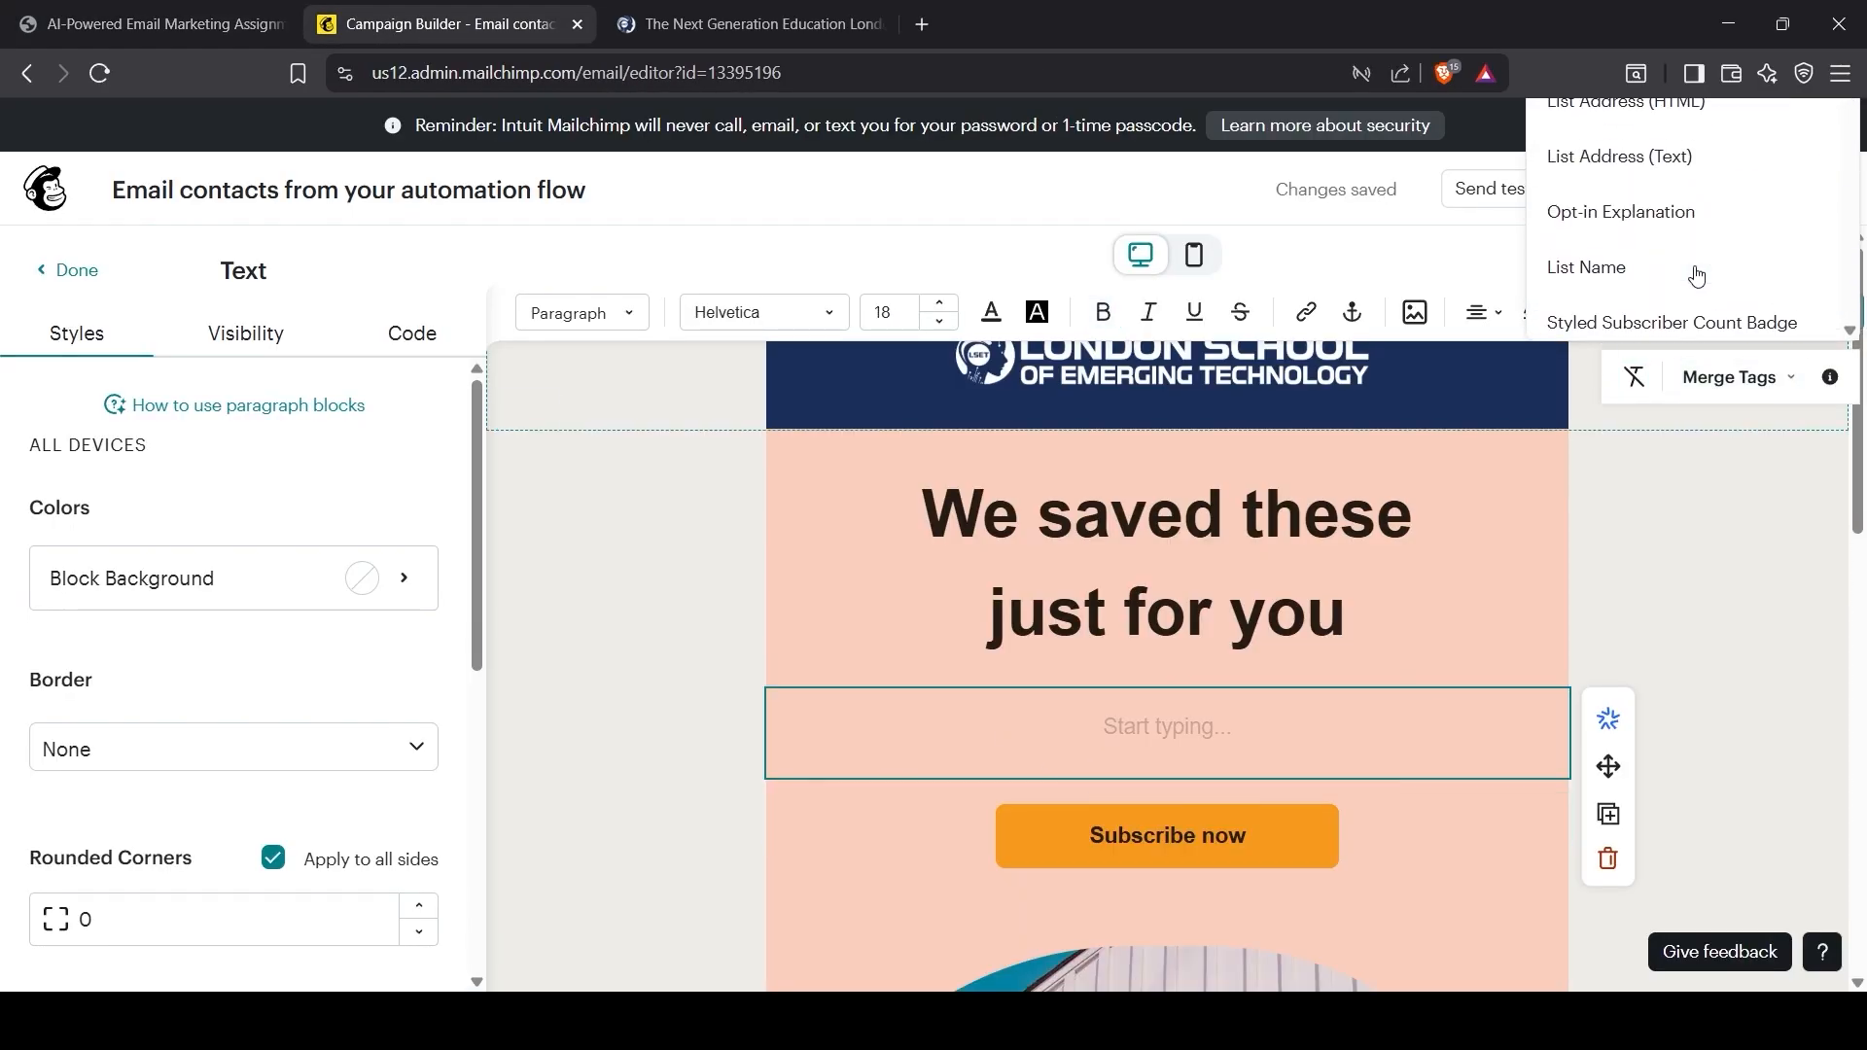
{"action": "left_click", "coordinate": [1770, 184]}
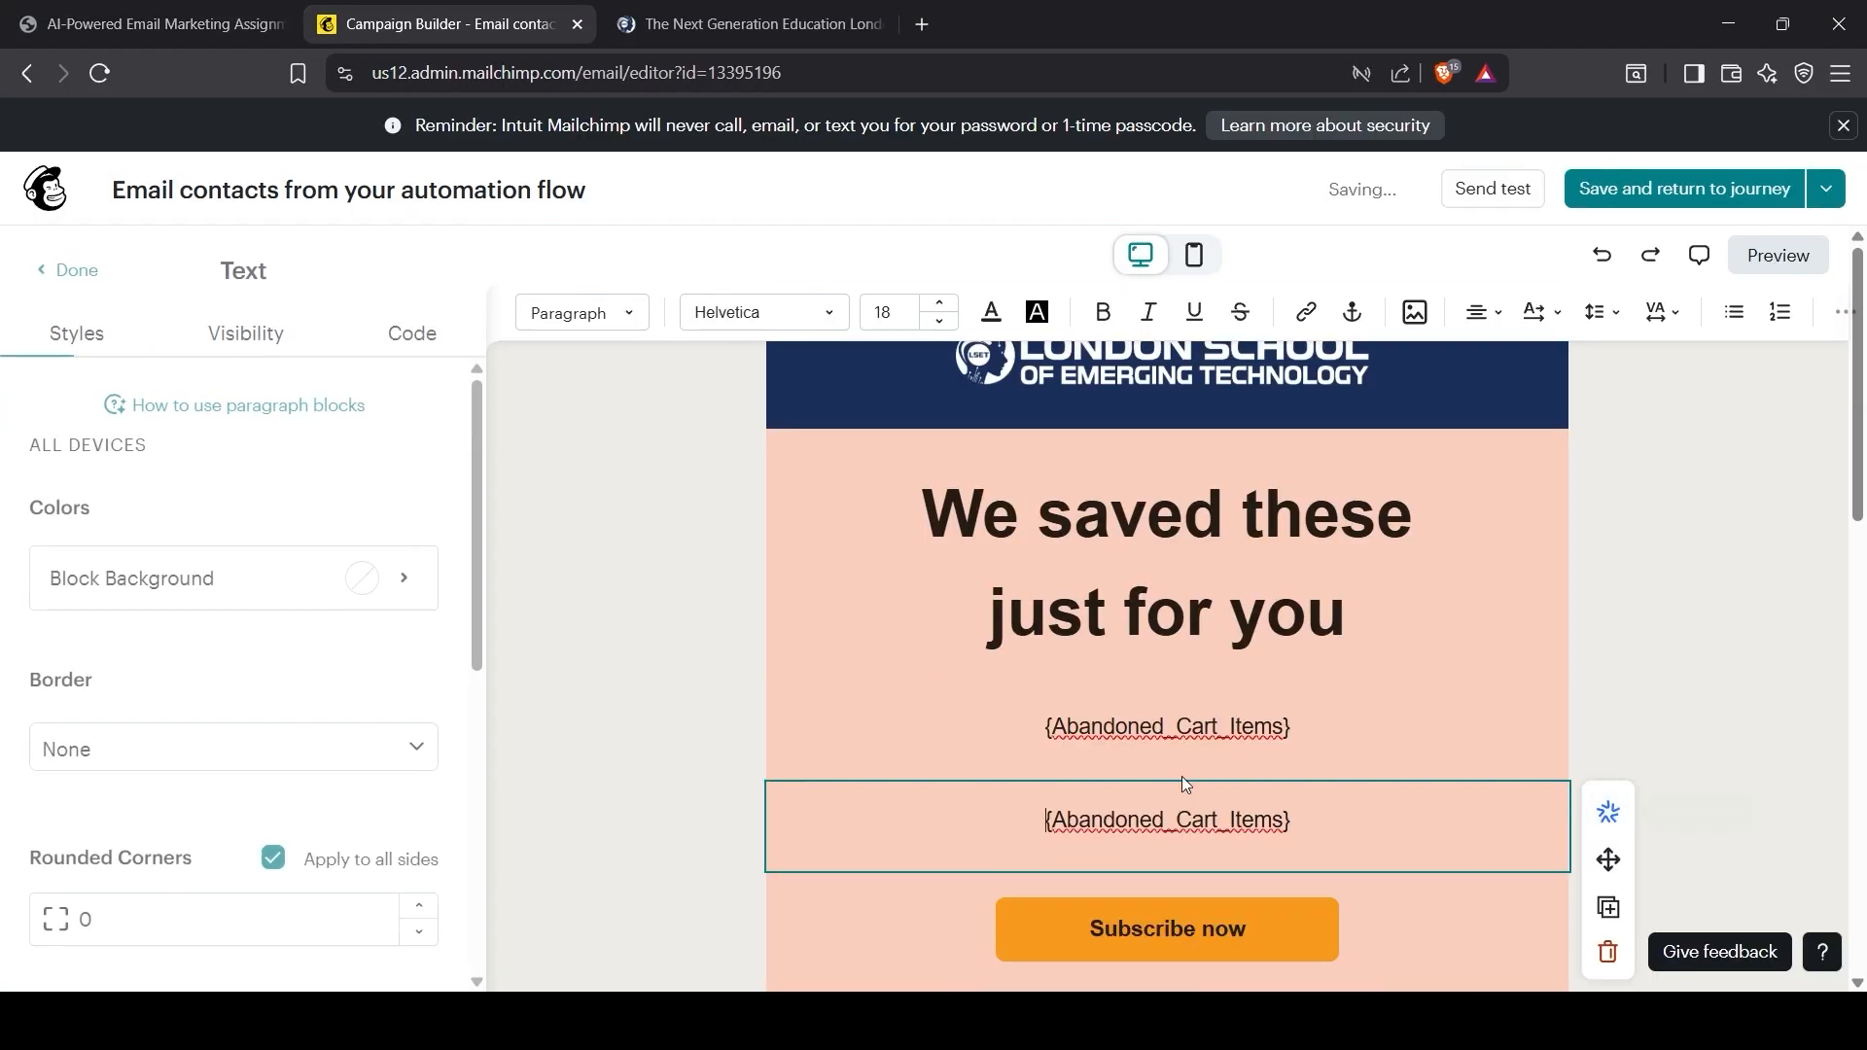
{"action": "type", "text": "Complete your order in 24h for:FREE UK shipping + surprise sample!"}
{"action": "key", "text": "Return"}
Step: Make the free shipping line size 27 and bold, centre both offer lines, and delete the colon after 'for'
{"action": "left_click_drag", "start_coordinate": [888, 853], "coordinate": [1262, 852]}
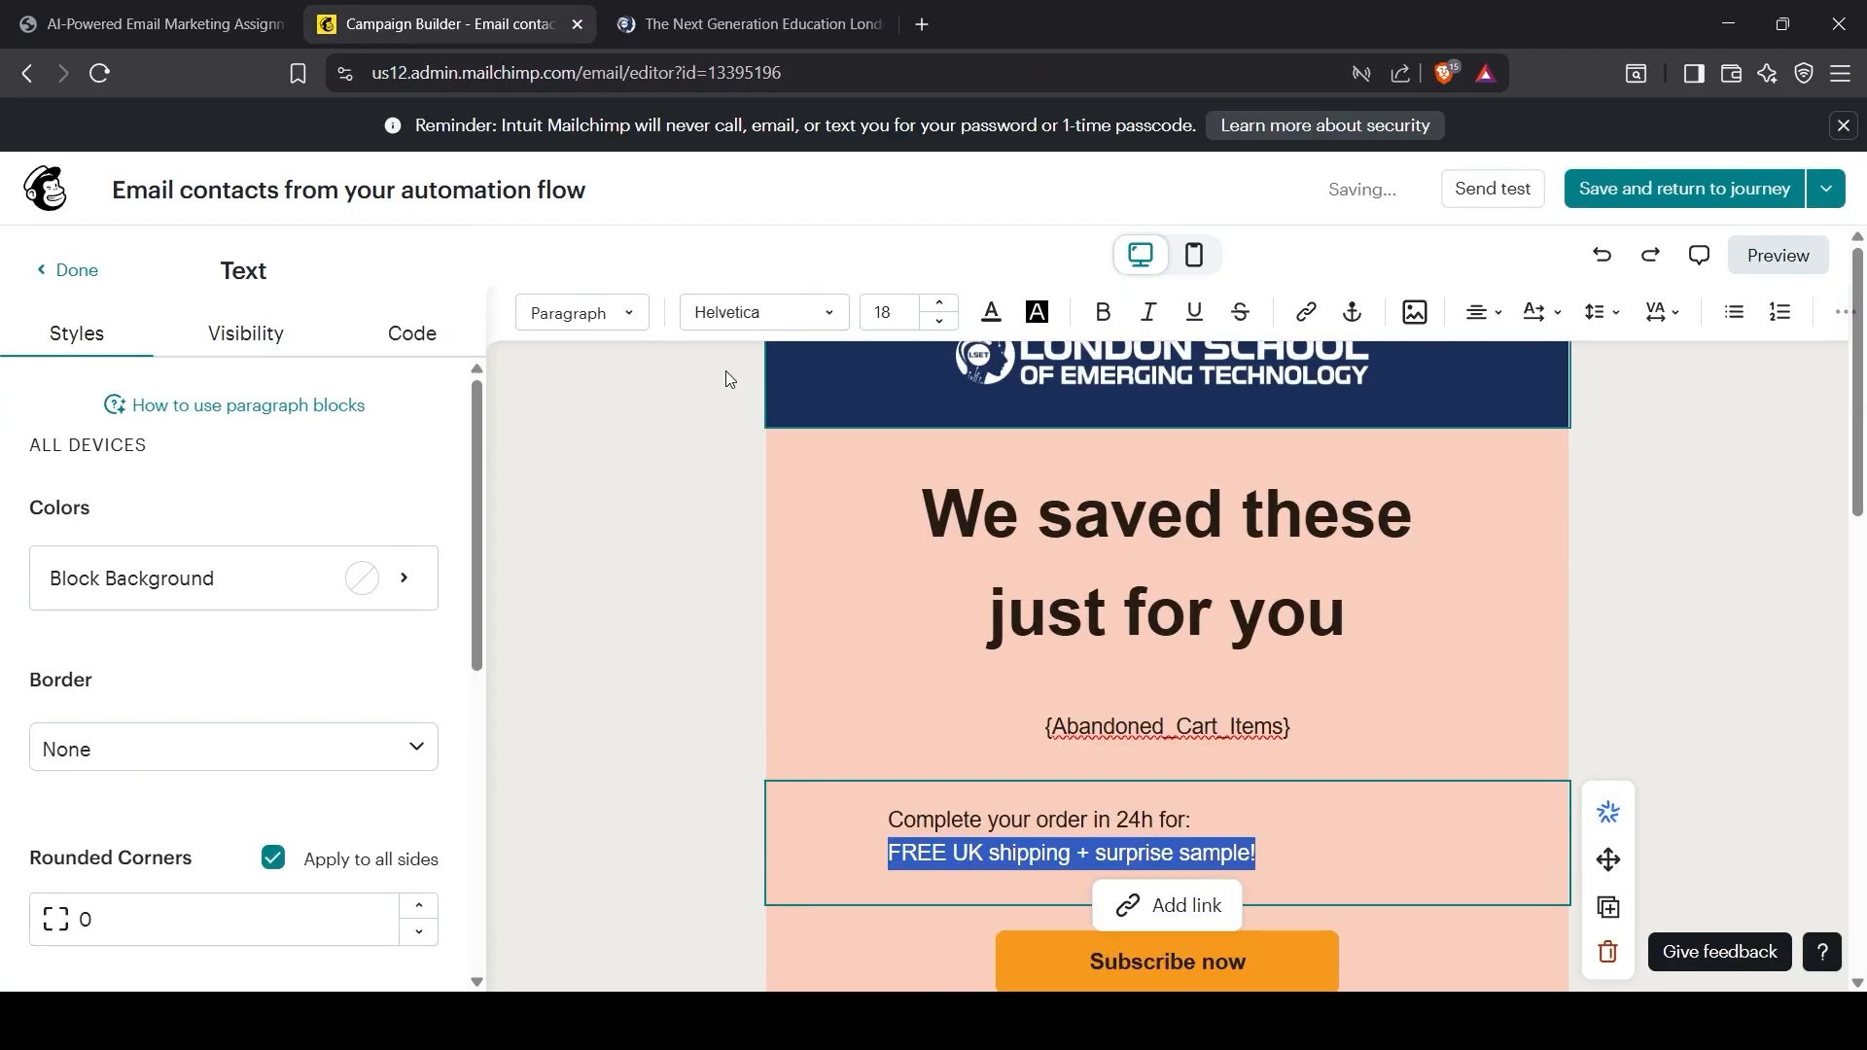
{"action": "left_click", "coordinate": [938, 302]}
{"action": "left_click", "coordinate": [939, 303]}
{"action": "left_click", "coordinate": [1195, 866]}
{"action": "key", "text": "ctrl+a"}
{"action": "left_click", "coordinate": [1483, 311]}
{"action": "left_click", "coordinate": [1512, 358]}
{"action": "left_click_drag", "start_coordinate": [893, 863], "coordinate": [1444, 863]}
{"action": "left_click", "coordinate": [1101, 312]}
{"action": "left_click", "coordinate": [1320, 823]}
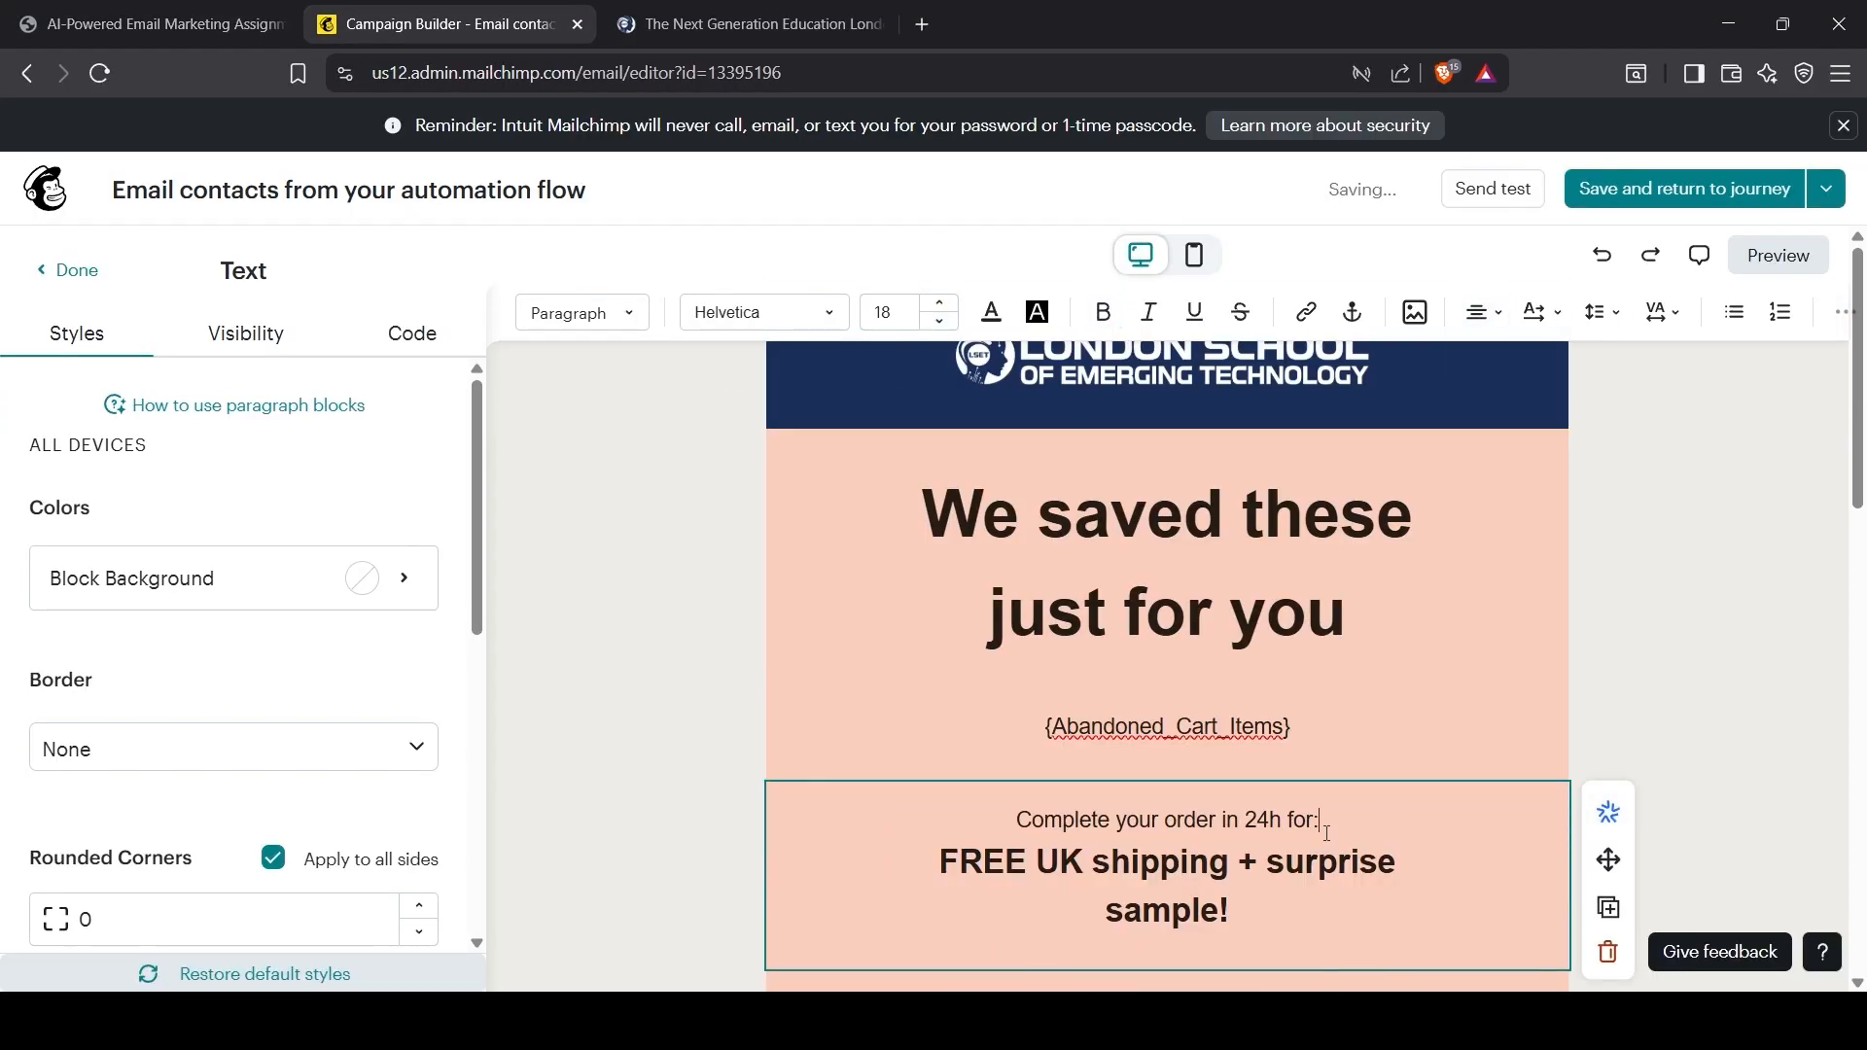
{"action": "key", "text": "BackSpace"}
Step: Give the heading block a green background with light heading text, and make the offer block background green
{"action": "left_click", "coordinate": [233, 578]}
{"action": "left_click", "coordinate": [153, 557]}
{"action": "left_click_drag", "start_coordinate": [923, 515], "coordinate": [1345, 613]}
{"action": "left_click", "coordinate": [991, 313]}
{"action": "left_click", "coordinate": [268, 399]}
{"action": "left_click", "coordinate": [1167, 726]}
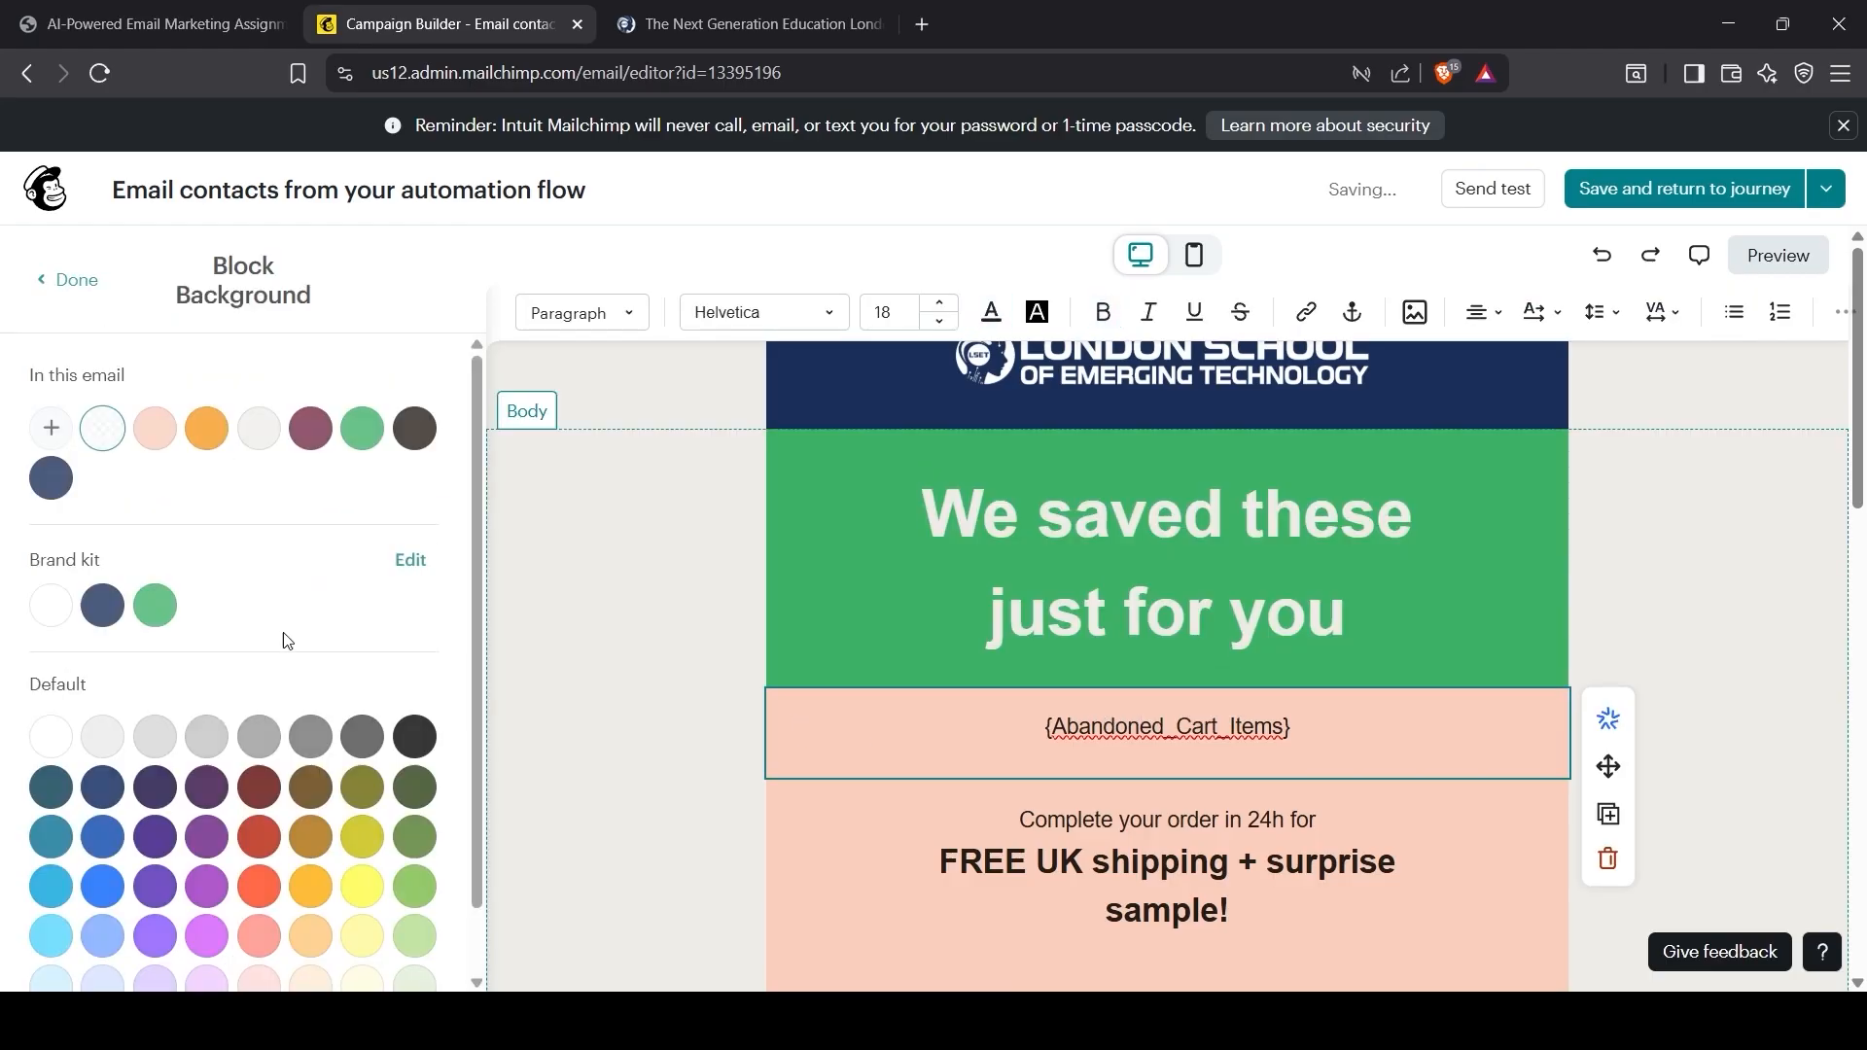
{"action": "left_click", "coordinate": [155, 605]}
{"action": "left_click", "coordinate": [1167, 856]}
{"action": "left_click", "coordinate": [155, 605]}
Step: Colour the free shipping line white and the 'Complete your order' line navy
{"action": "scroll", "coordinate": [1167, 740], "scroll_direction": "down", "scroll_amount": 1}
{"action": "left_click_drag", "start_coordinate": [940, 740], "coordinate": [1229, 788]}
{"action": "left_click", "coordinate": [991, 313]}
{"action": "left_click_drag", "start_coordinate": [1128, 697], "coordinate": [1315, 698]}
{"action": "left_click", "coordinate": [311, 399]}
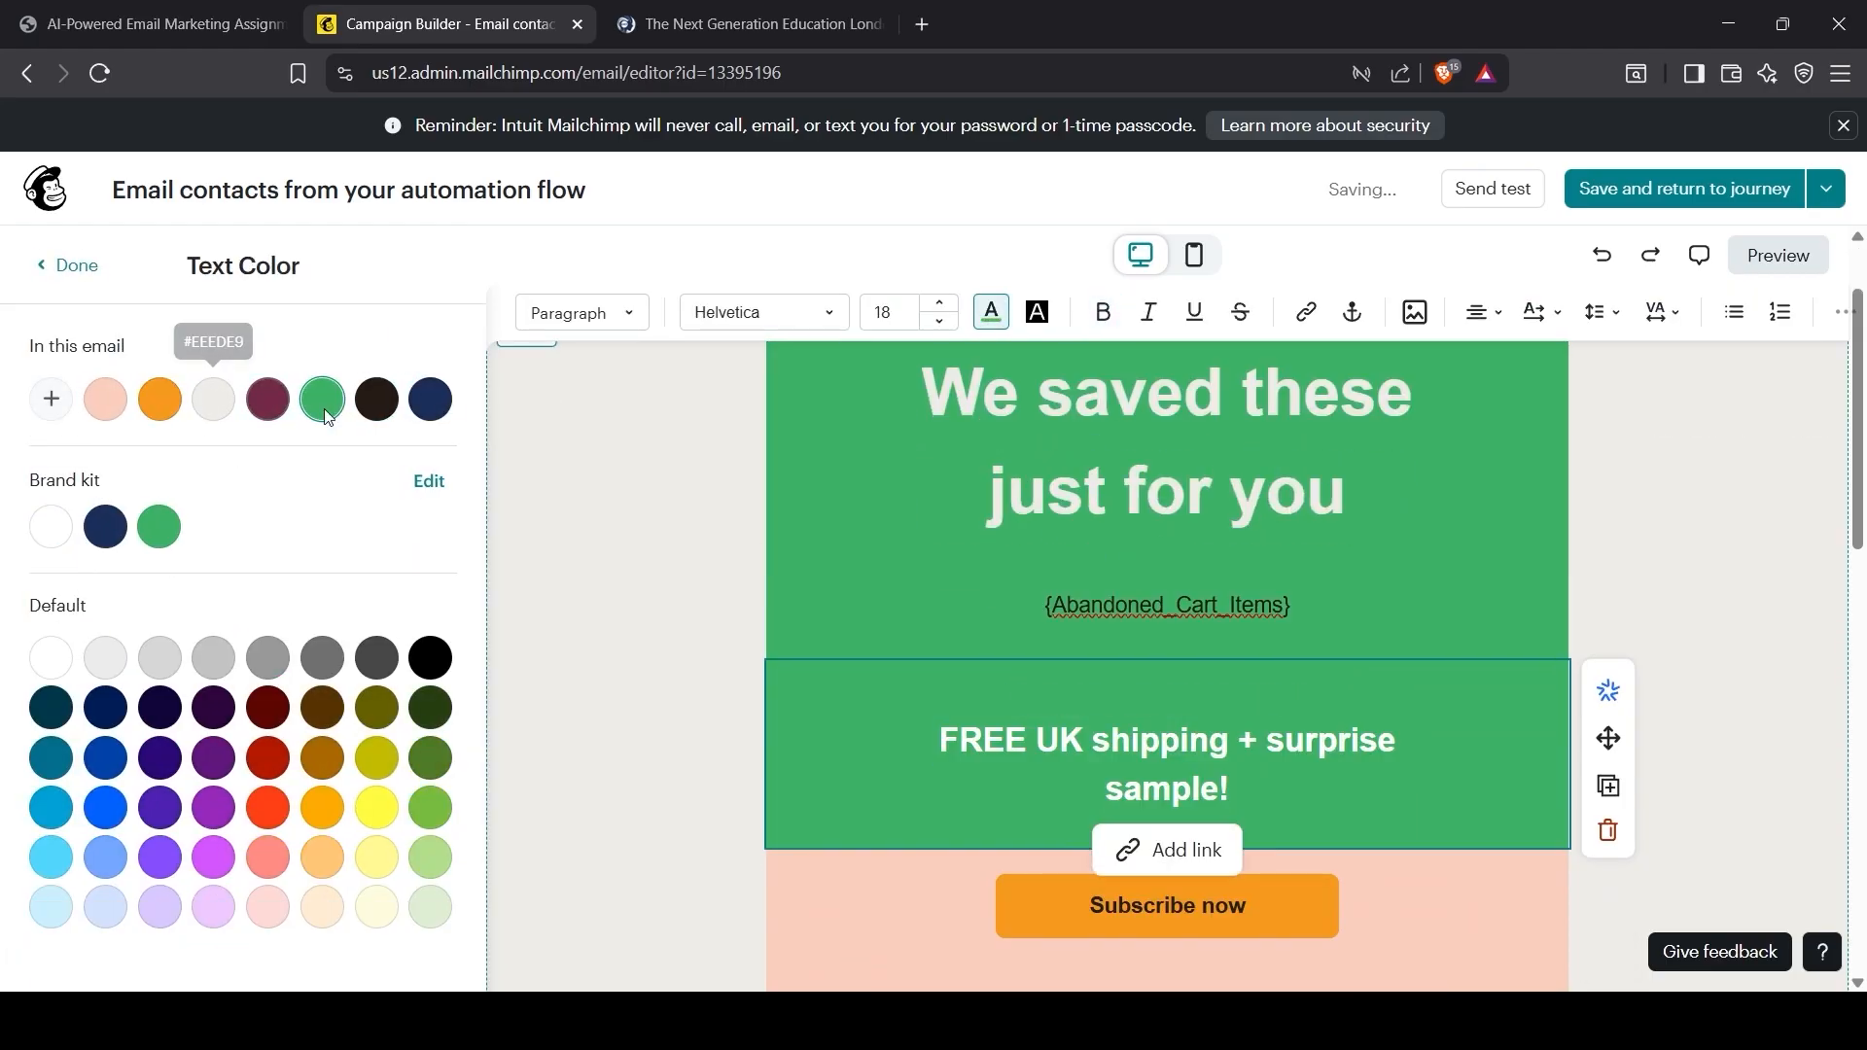
{"action": "left_click", "coordinate": [414, 399]}
Step: Style the button navy with a pill-shaped custom shape
{"action": "scroll", "coordinate": [821, 691], "scroll_direction": "down", "scroll_amount": 2}
{"action": "left_click", "coordinate": [821, 692]}
{"action": "left_click", "coordinate": [155, 584]}
{"action": "left_click", "coordinate": [102, 576]}
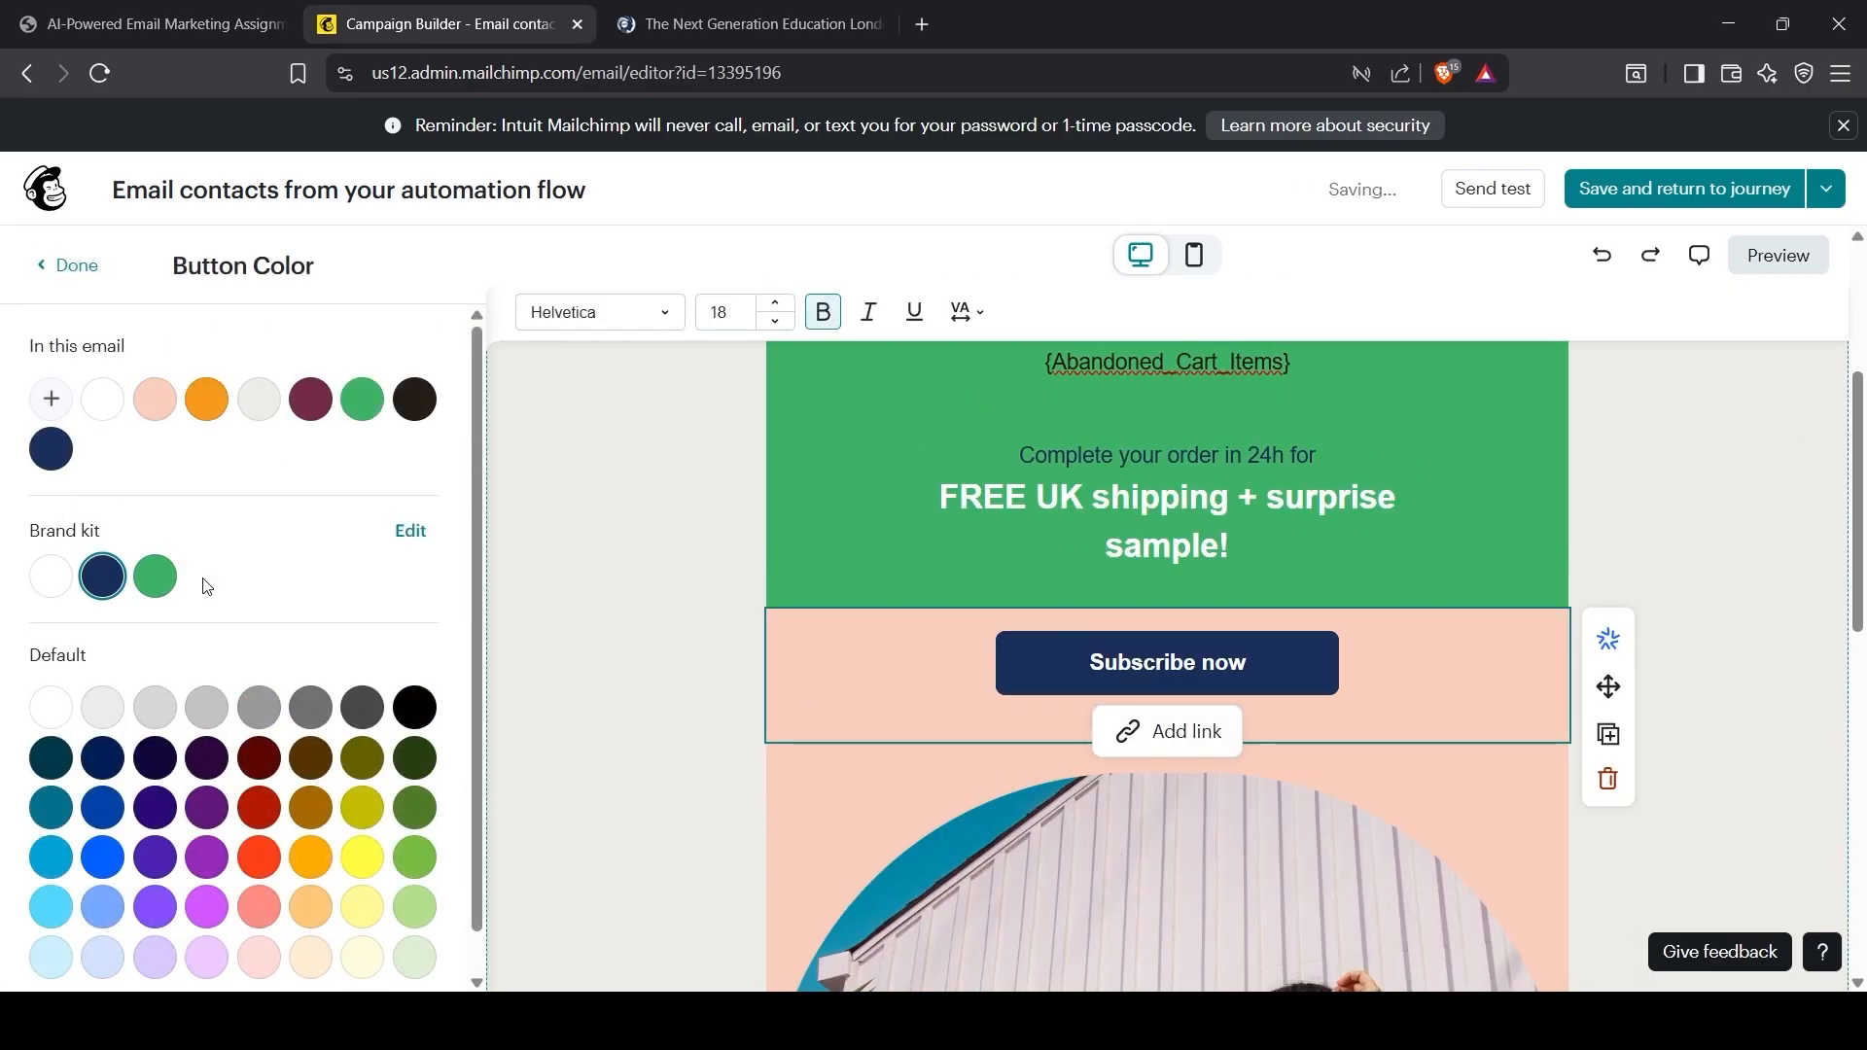
{"action": "left_click", "coordinate": [63, 273]}
{"action": "scroll", "coordinate": [129, 683], "scroll_direction": "down", "scroll_amount": 3}
{"action": "scroll", "coordinate": [204, 681], "scroll_direction": "up", "scroll_amount": 3}
{"action": "left_click", "coordinate": [383, 544]}
{"action": "left_click", "coordinate": [283, 540]}
{"action": "scroll", "coordinate": [292, 681], "scroll_direction": "down", "scroll_amount": 2}
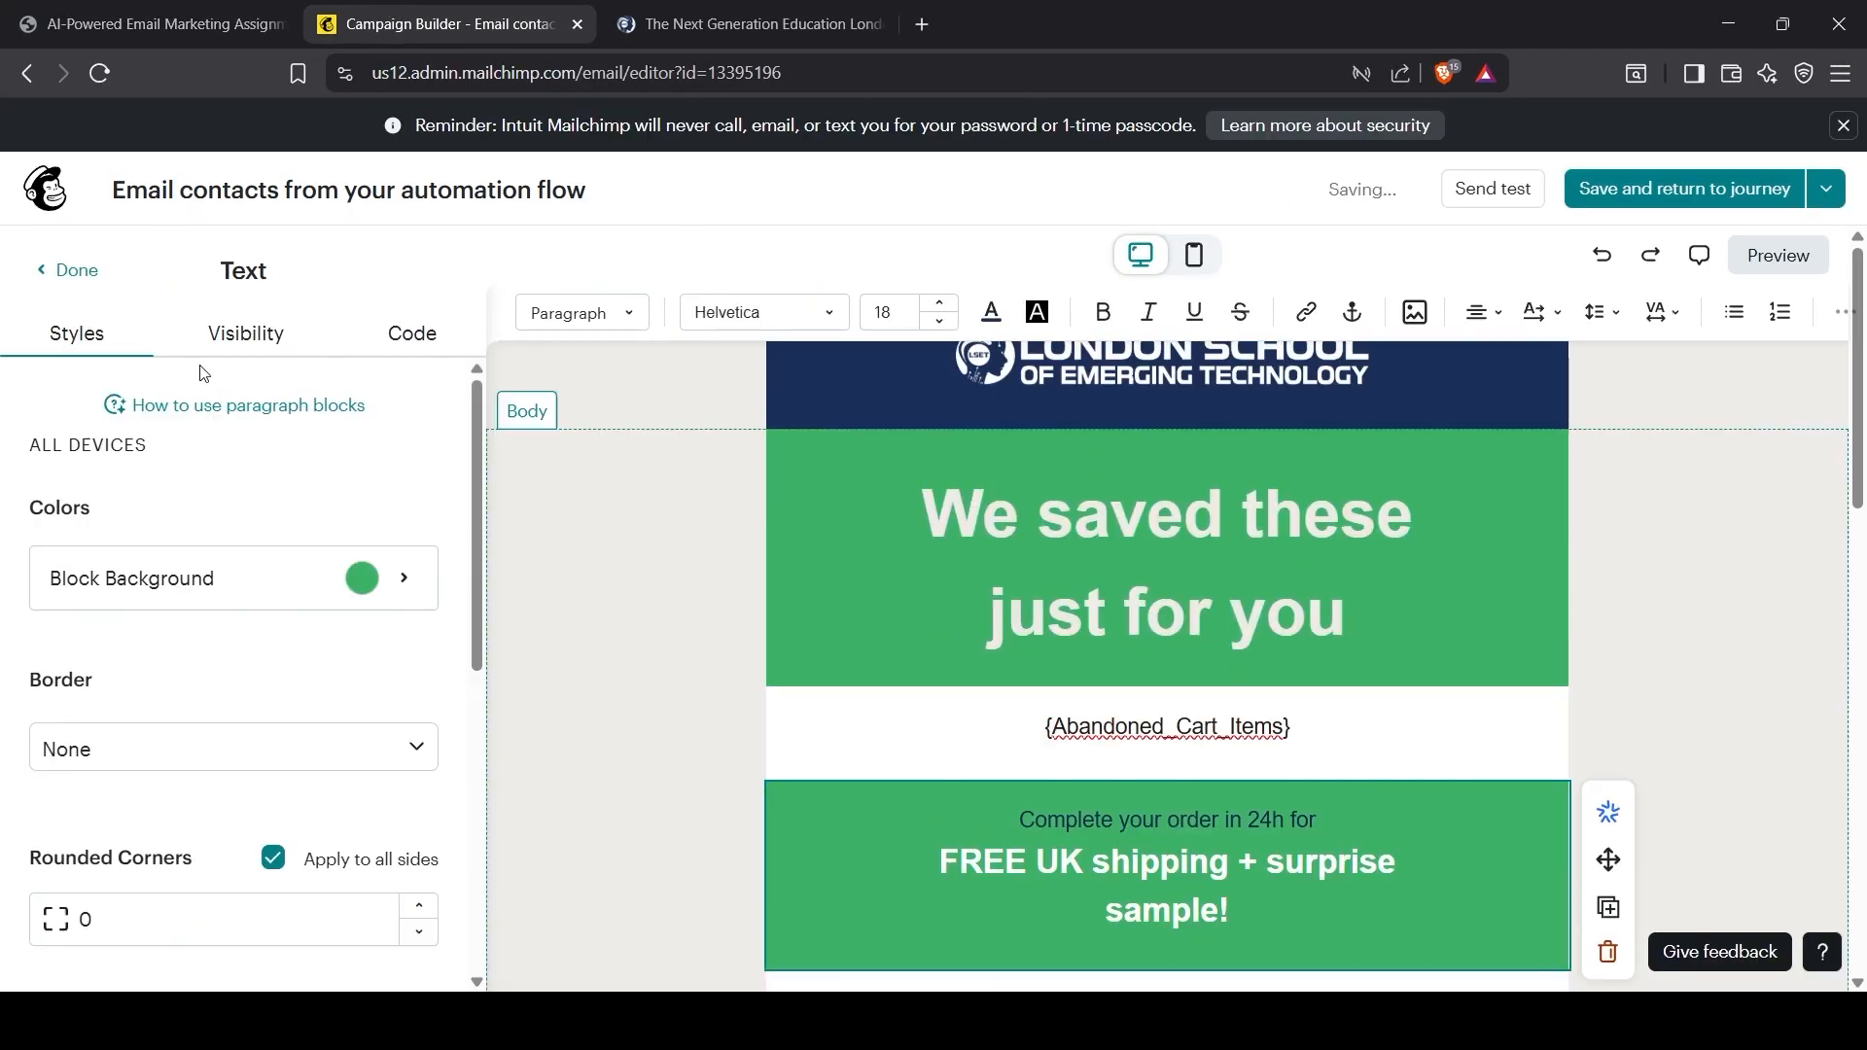
Step: Set the text block background to white and replace the picture with the standing-woman stock photo
{"action": "left_click", "coordinate": [363, 575]}
{"action": "left_click", "coordinate": [155, 428]}
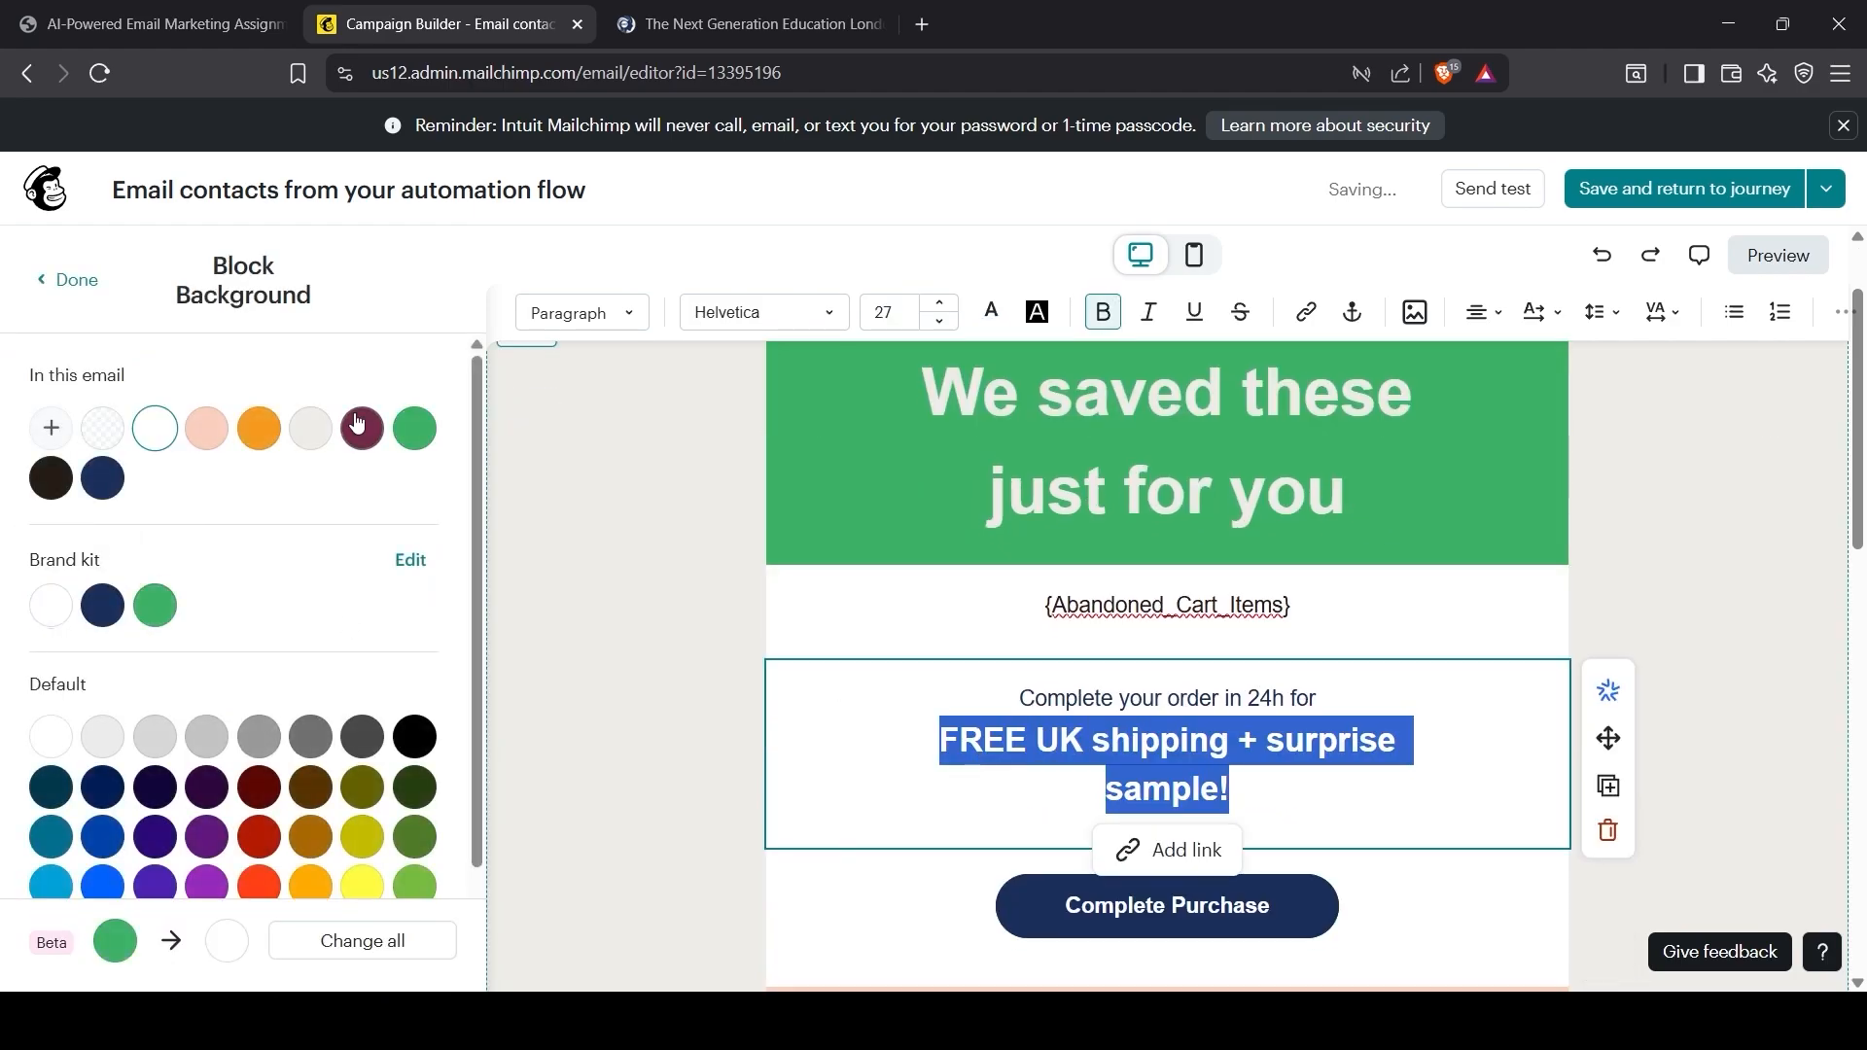
{"action": "left_click", "coordinate": [79, 284]}
{"action": "scroll", "coordinate": [1167, 632], "scroll_direction": "down", "scroll_amount": 2}
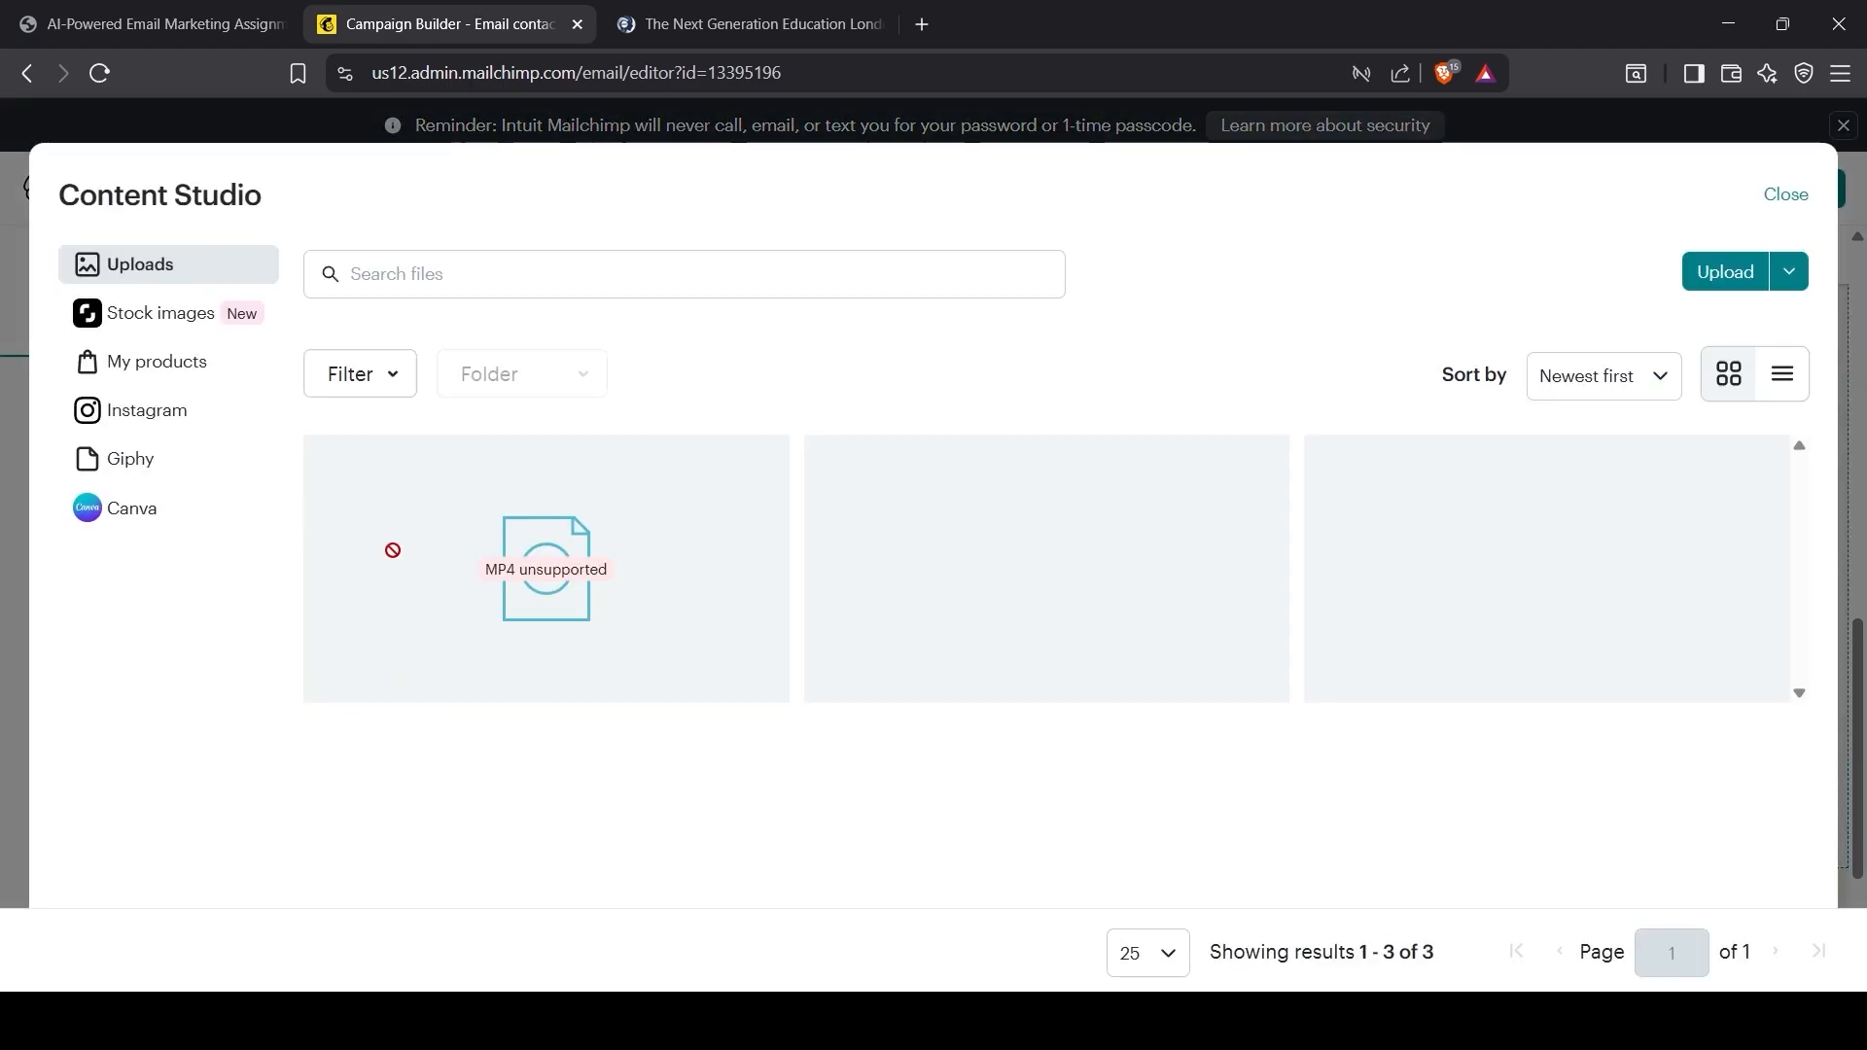
{"action": "left_click", "coordinate": [162, 312]}
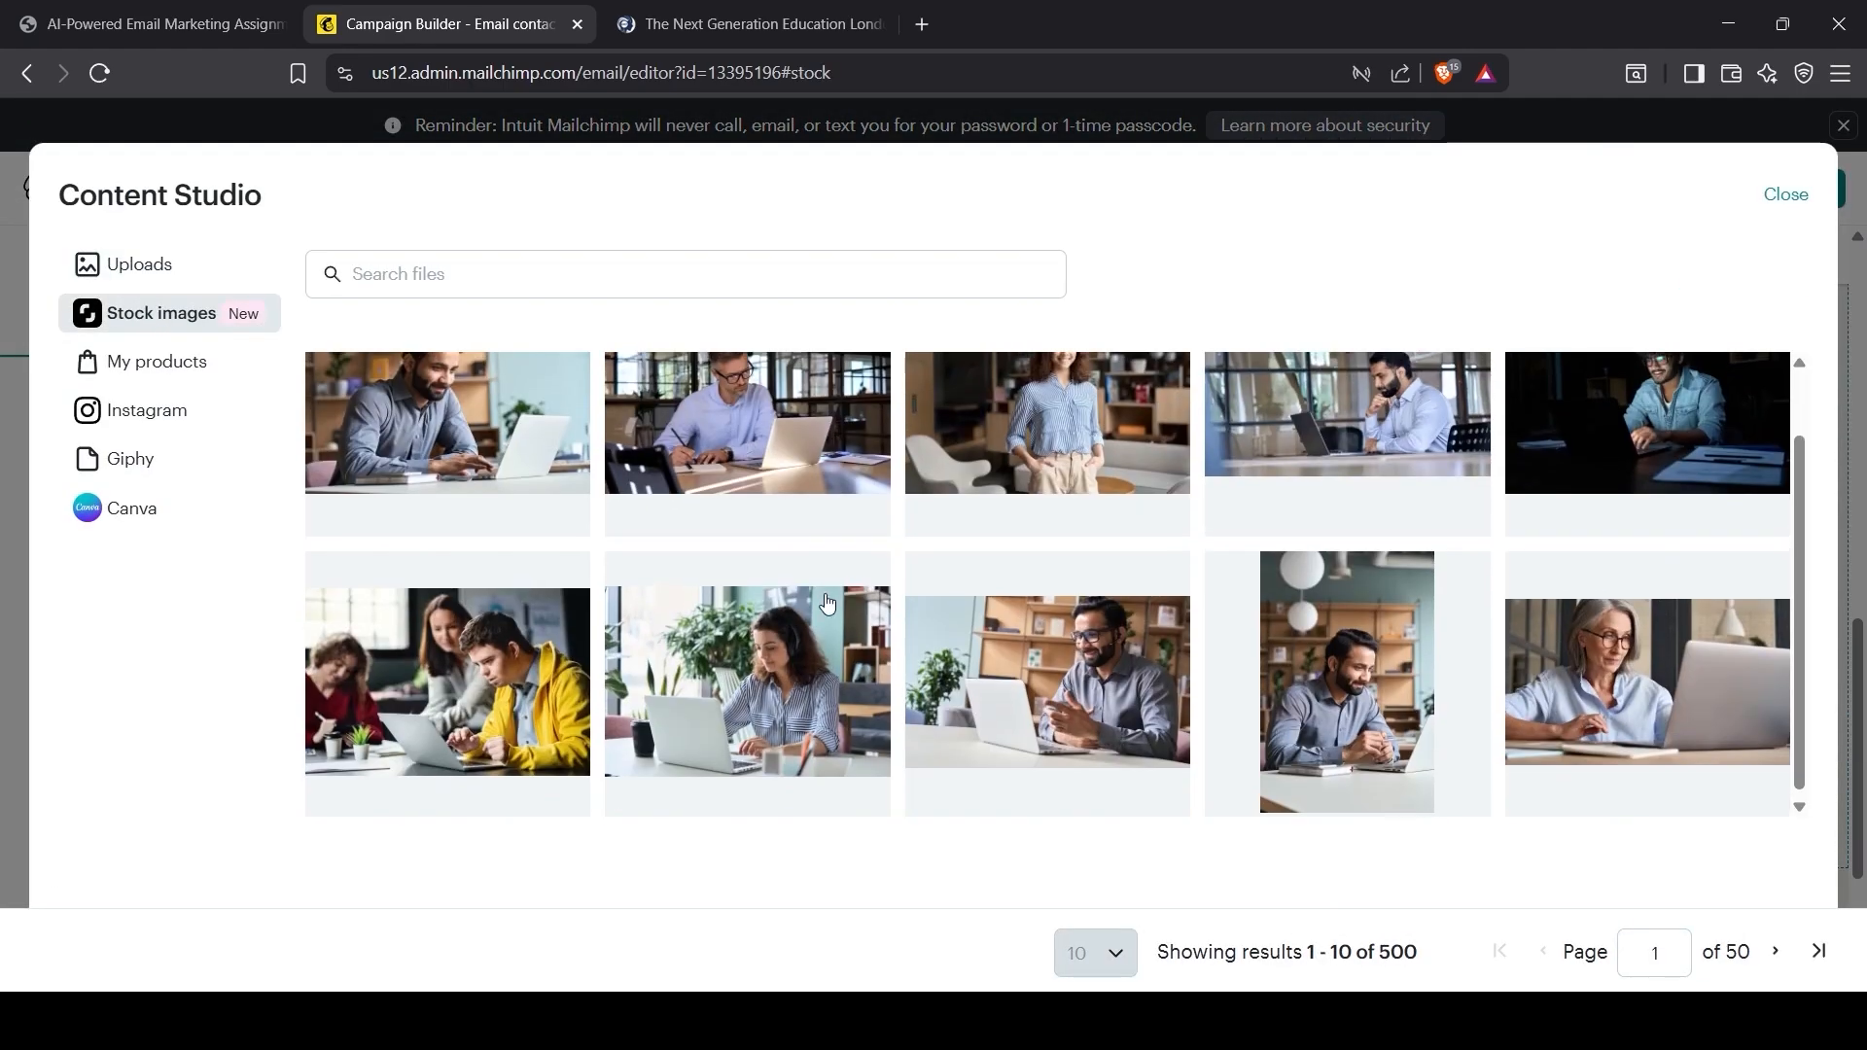
{"action": "left_click", "coordinate": [1047, 457]}
Step: Give the logo block a navy background, then save the design and return to the journey
{"action": "scroll", "coordinate": [1327, 680], "scroll_direction": "down", "scroll_amount": 4}
{"action": "left_click", "coordinate": [1326, 679]}
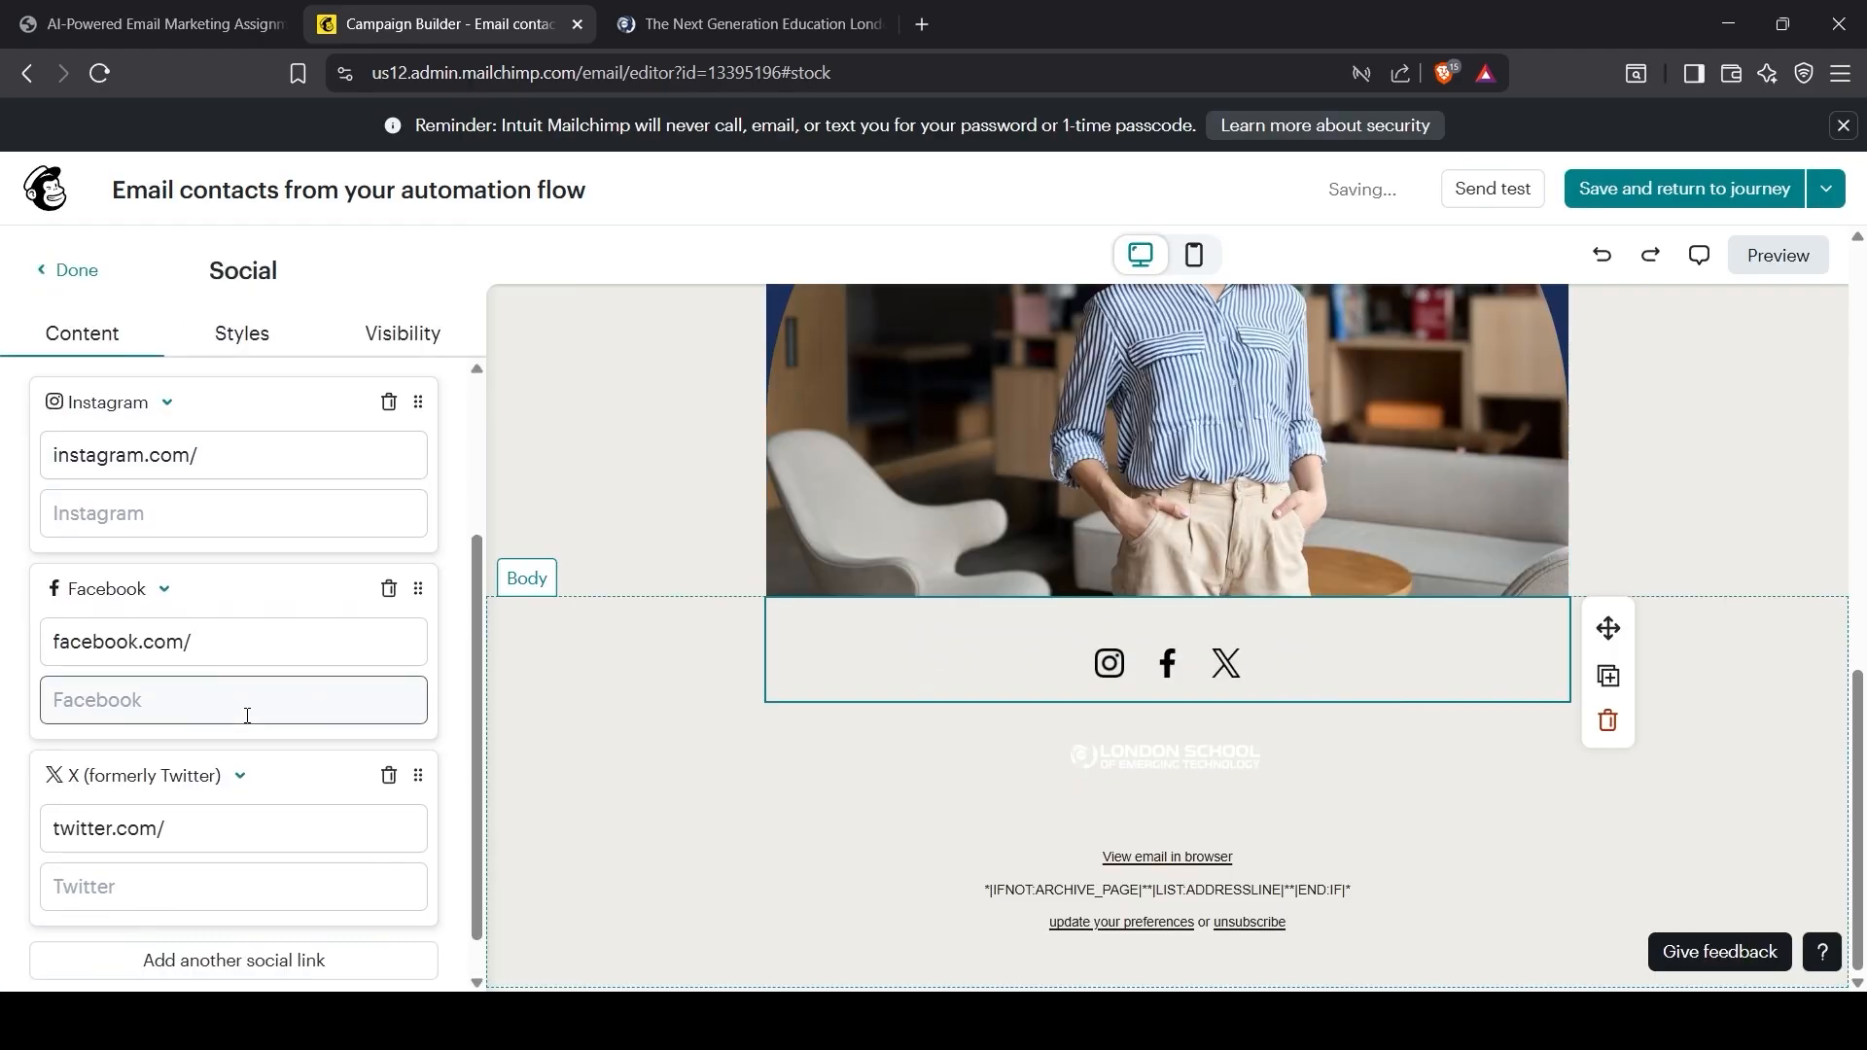
{"action": "left_click", "coordinate": [1167, 817]}
{"action": "left_click", "coordinate": [1351, 757]}
{"action": "left_click", "coordinate": [660, 734]}
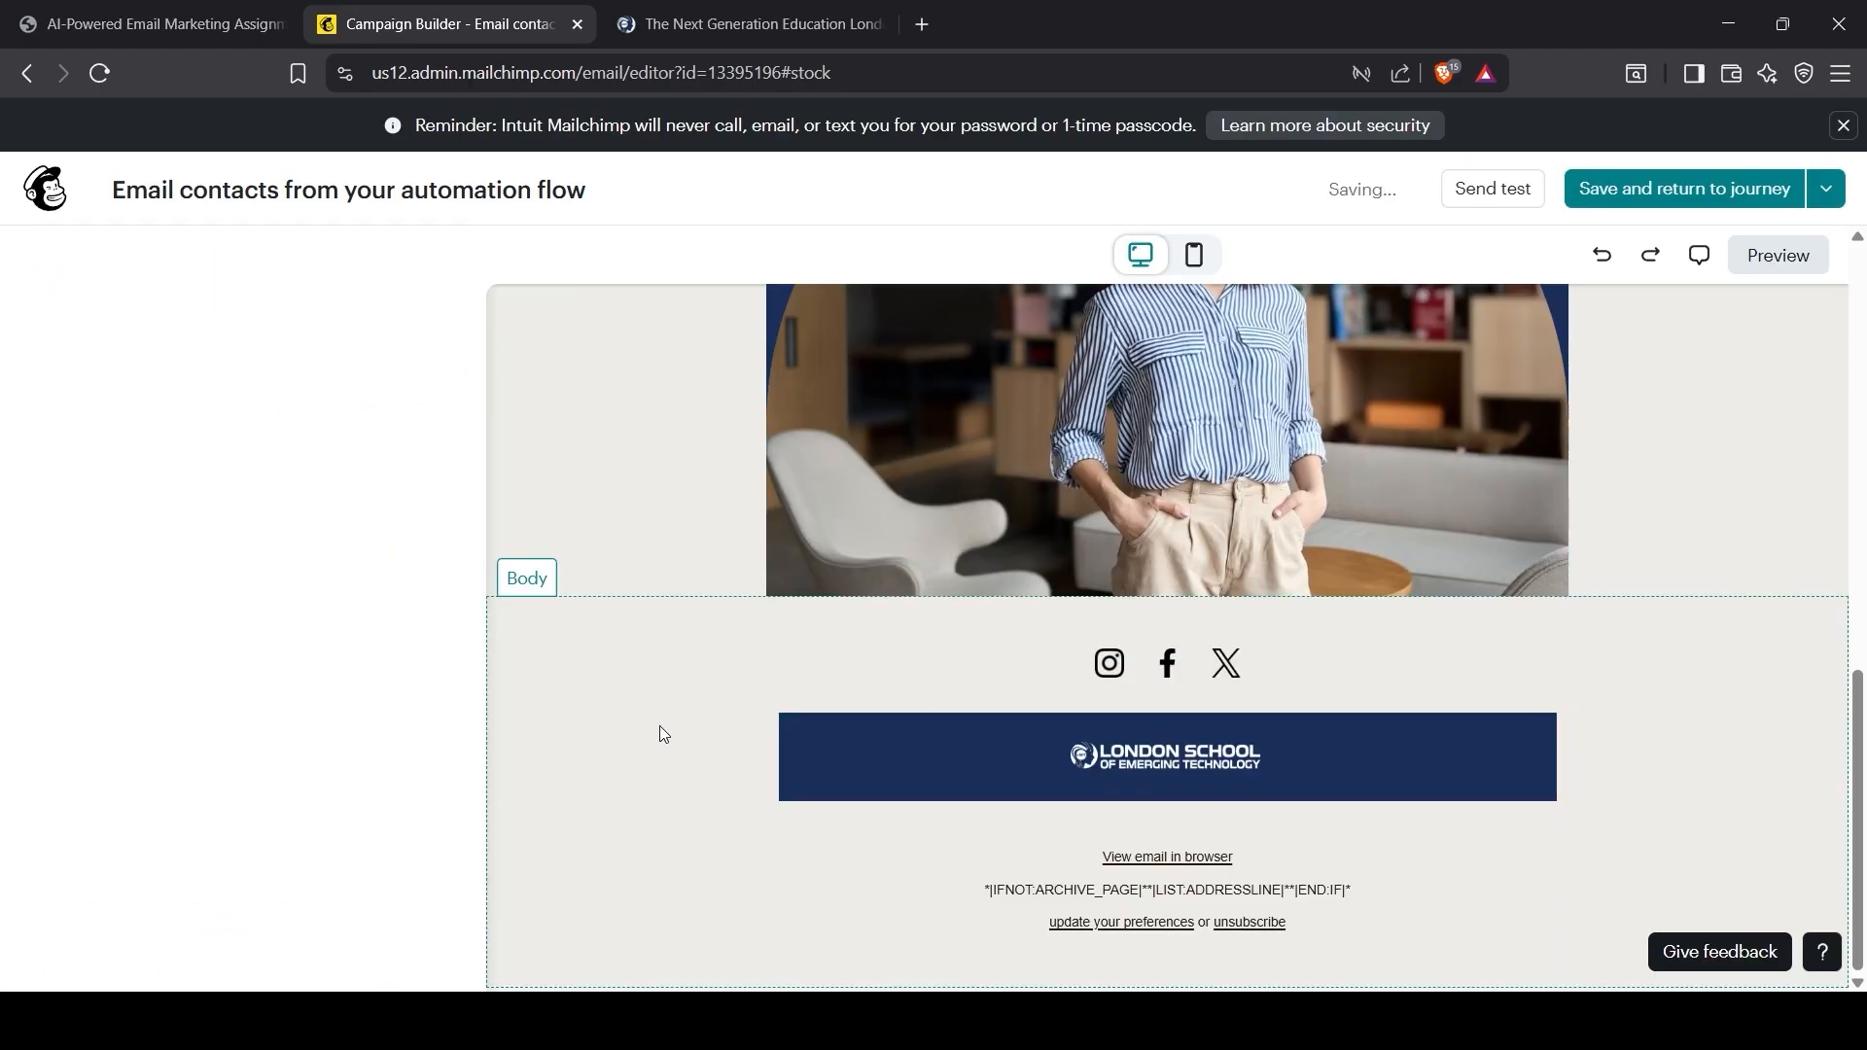
{"action": "left_click", "coordinate": [1640, 768]}
{"action": "scroll", "coordinate": [1639, 768], "scroll_direction": "up", "scroll_amount": 10}
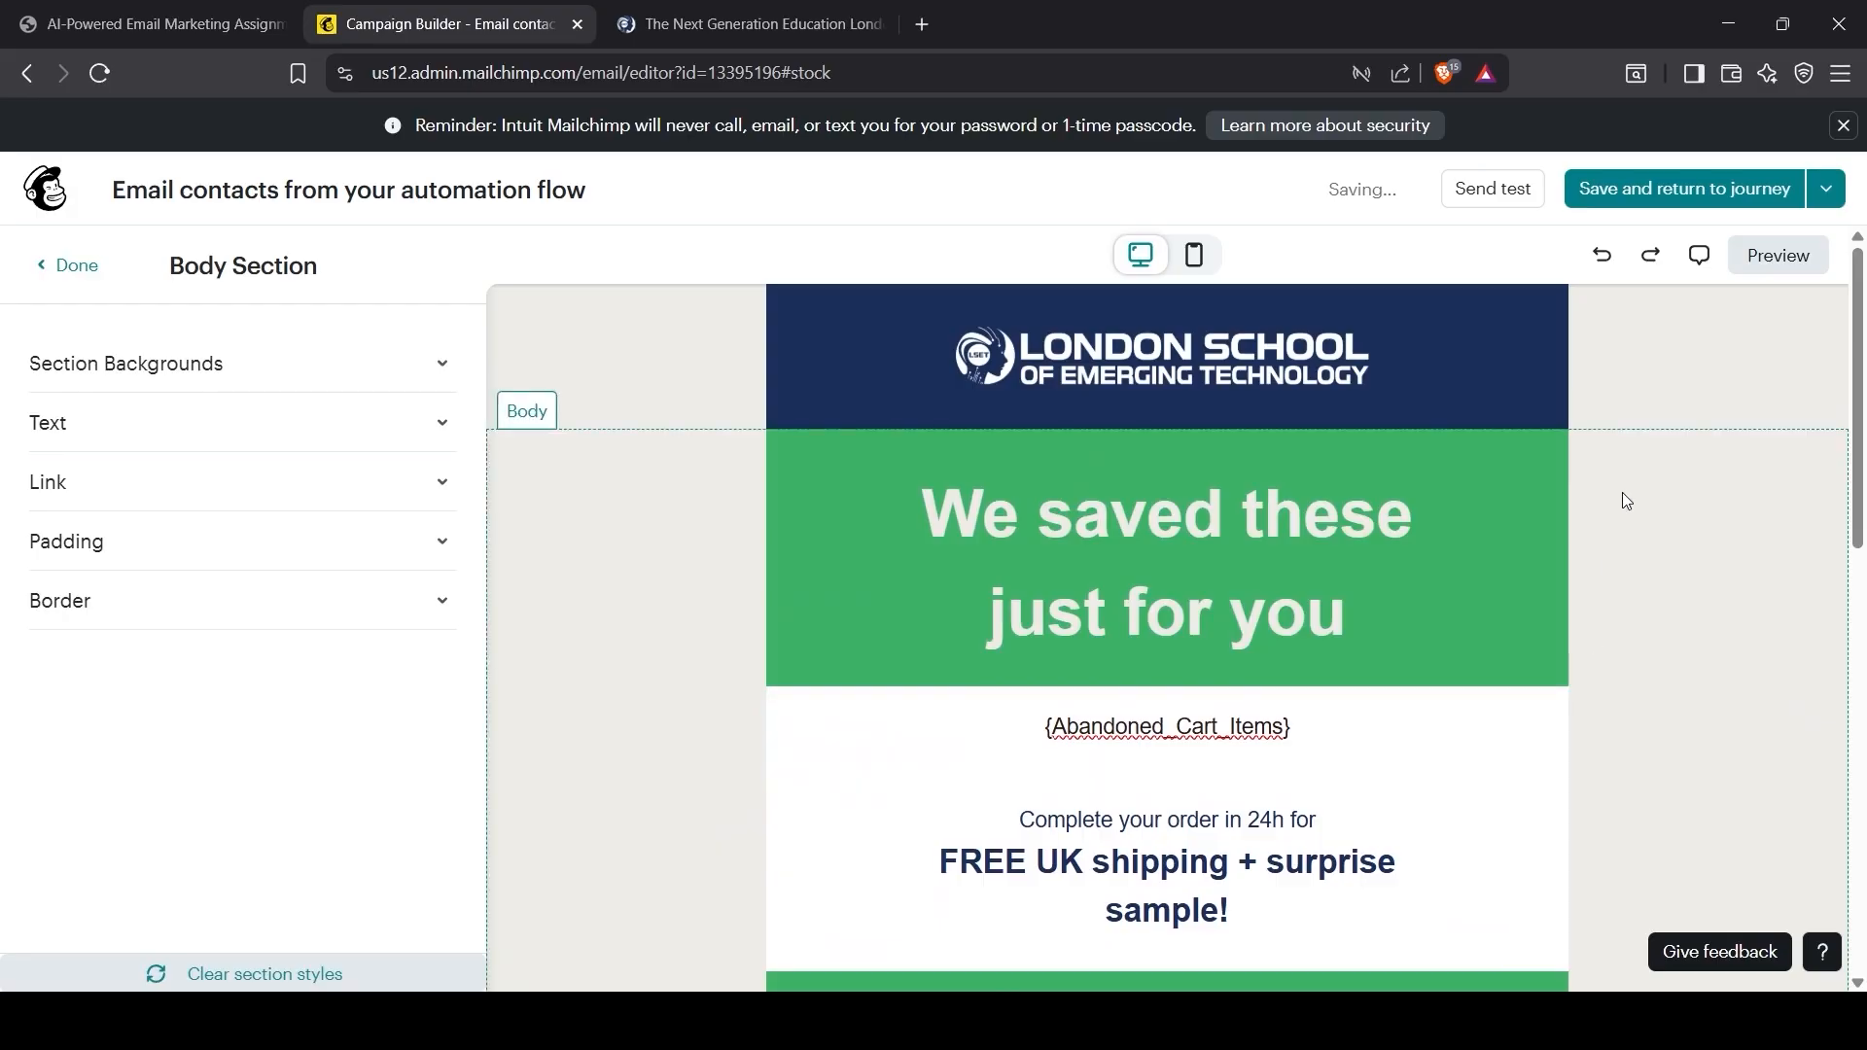
{"action": "left_click", "coordinate": [1609, 191]}
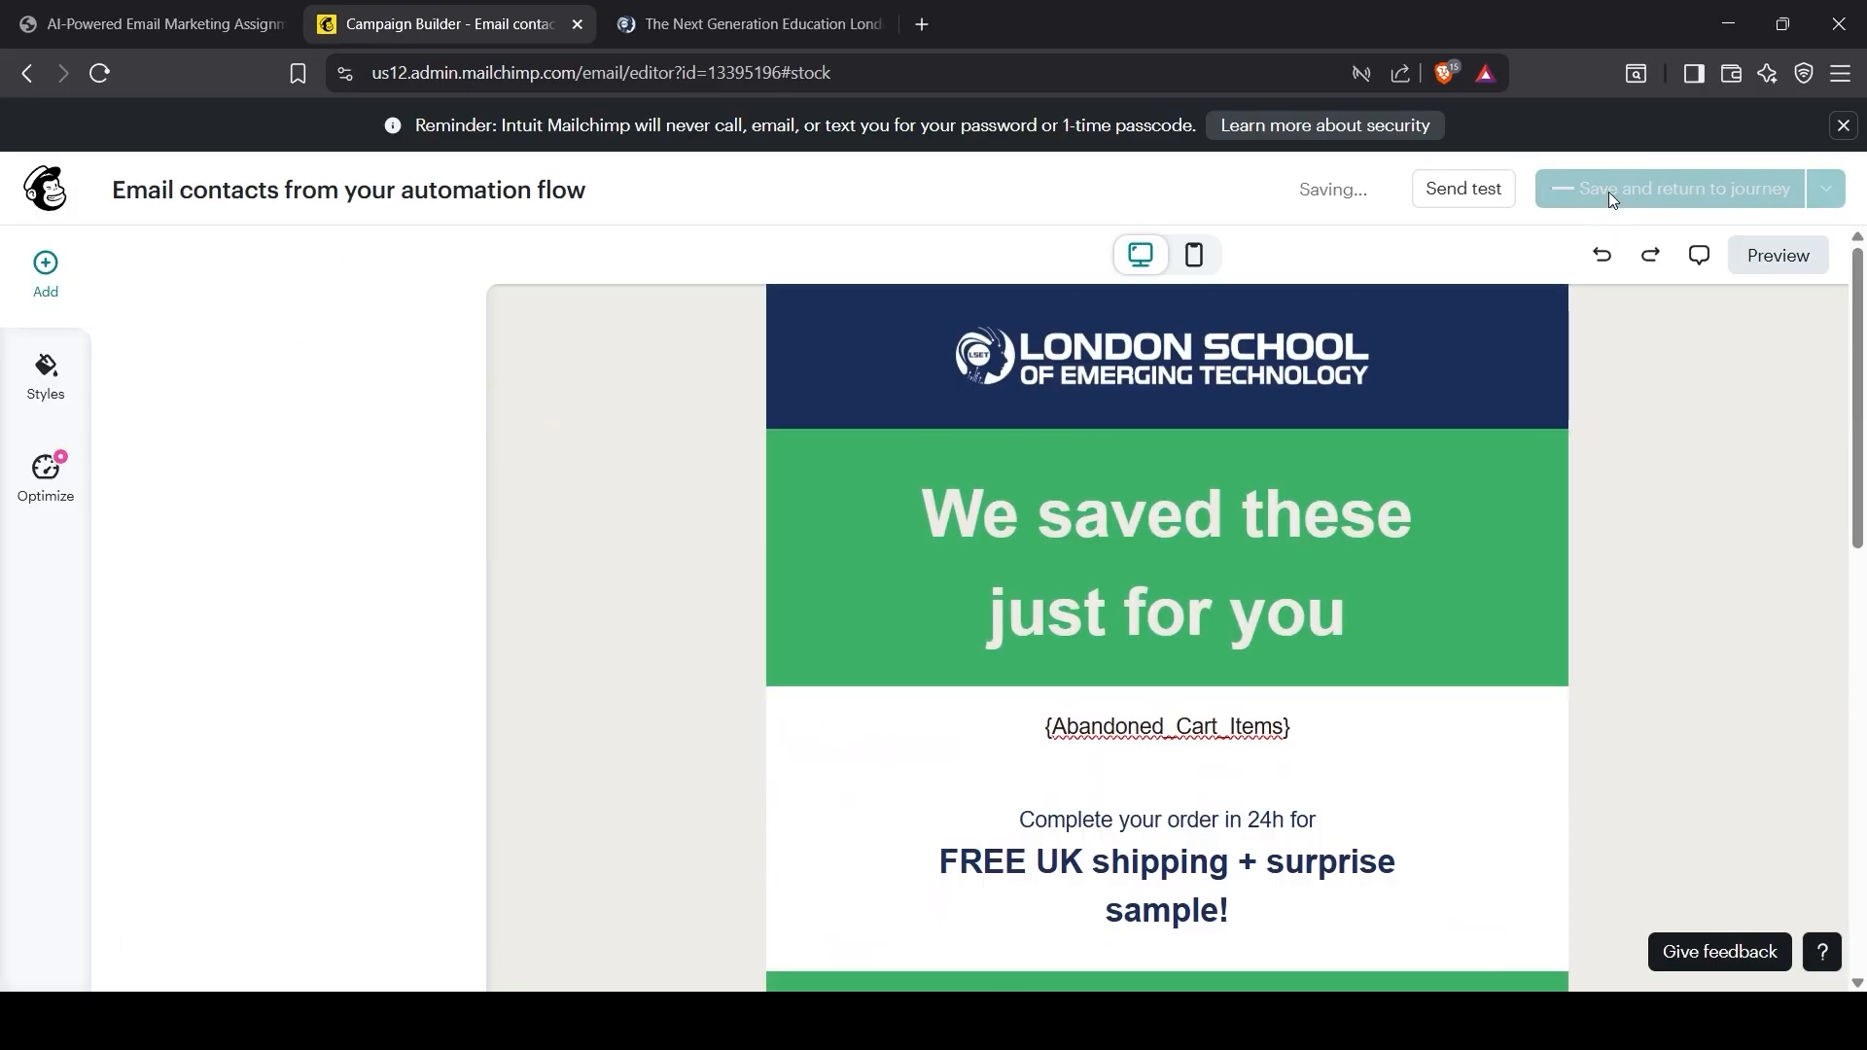
Step: Paste the subject line copied from the assignment PDF into the email's Subject field
{"action": "left_click", "coordinate": [205, 12]}
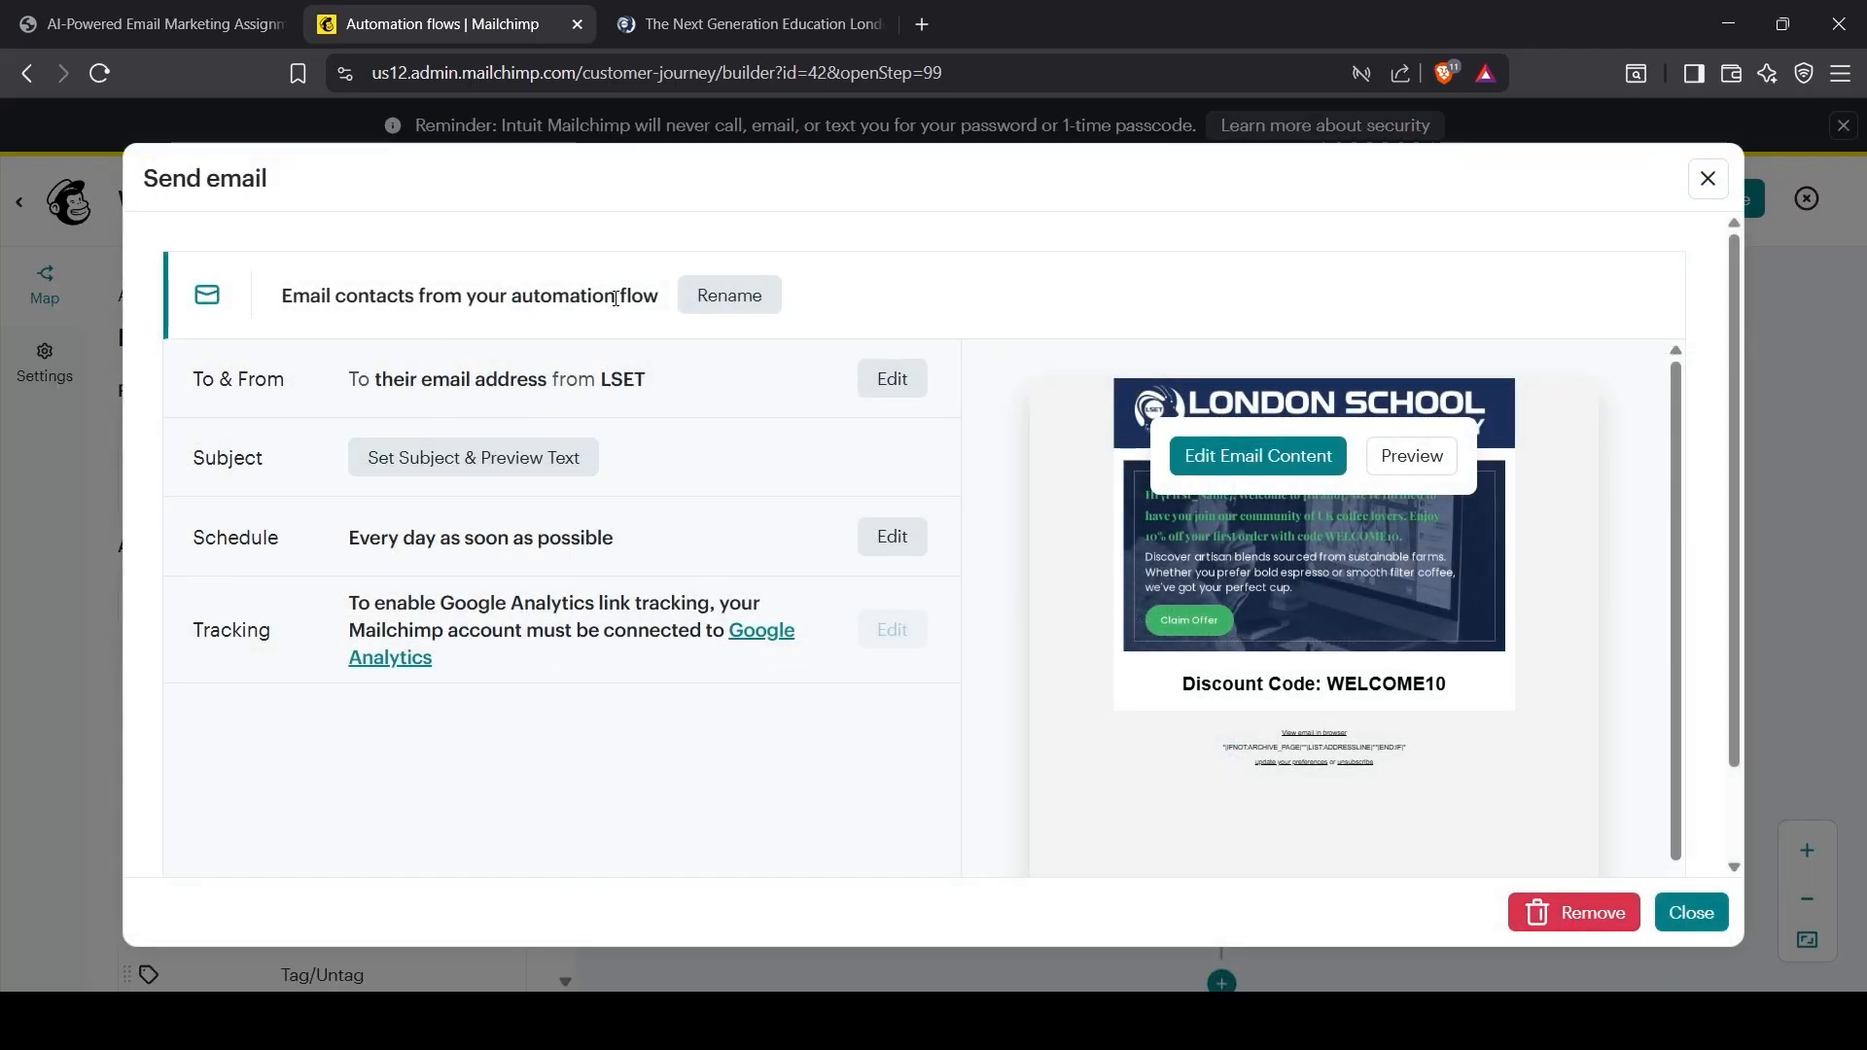
{"action": "left_click", "coordinate": [392, 461]}
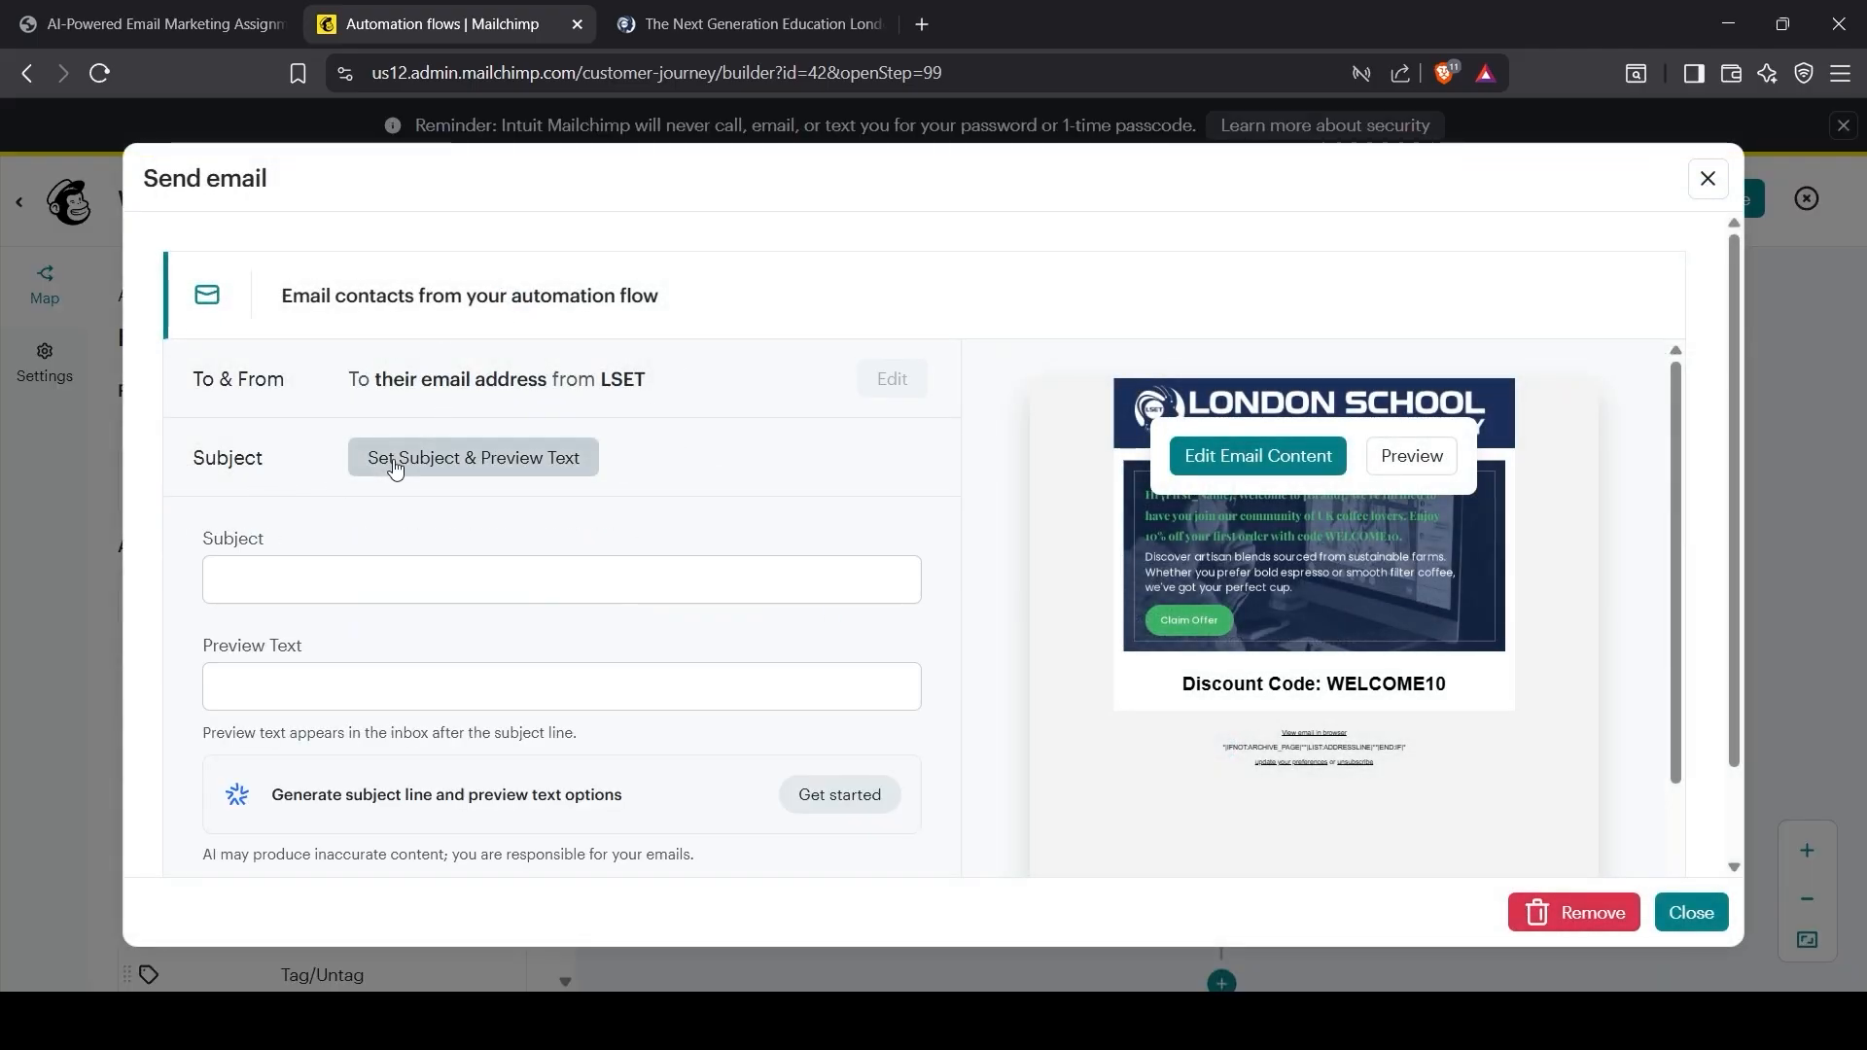
{"action": "left_click", "coordinate": [384, 577]}
{"action": "left_click", "coordinate": [165, 22]}
{"action": "left_click_drag", "start_coordinate": [795, 602], "coordinate": [1392, 595]}
{"action": "key", "text": "ctrl+c"}
{"action": "left_click", "coordinate": [342, 14]}
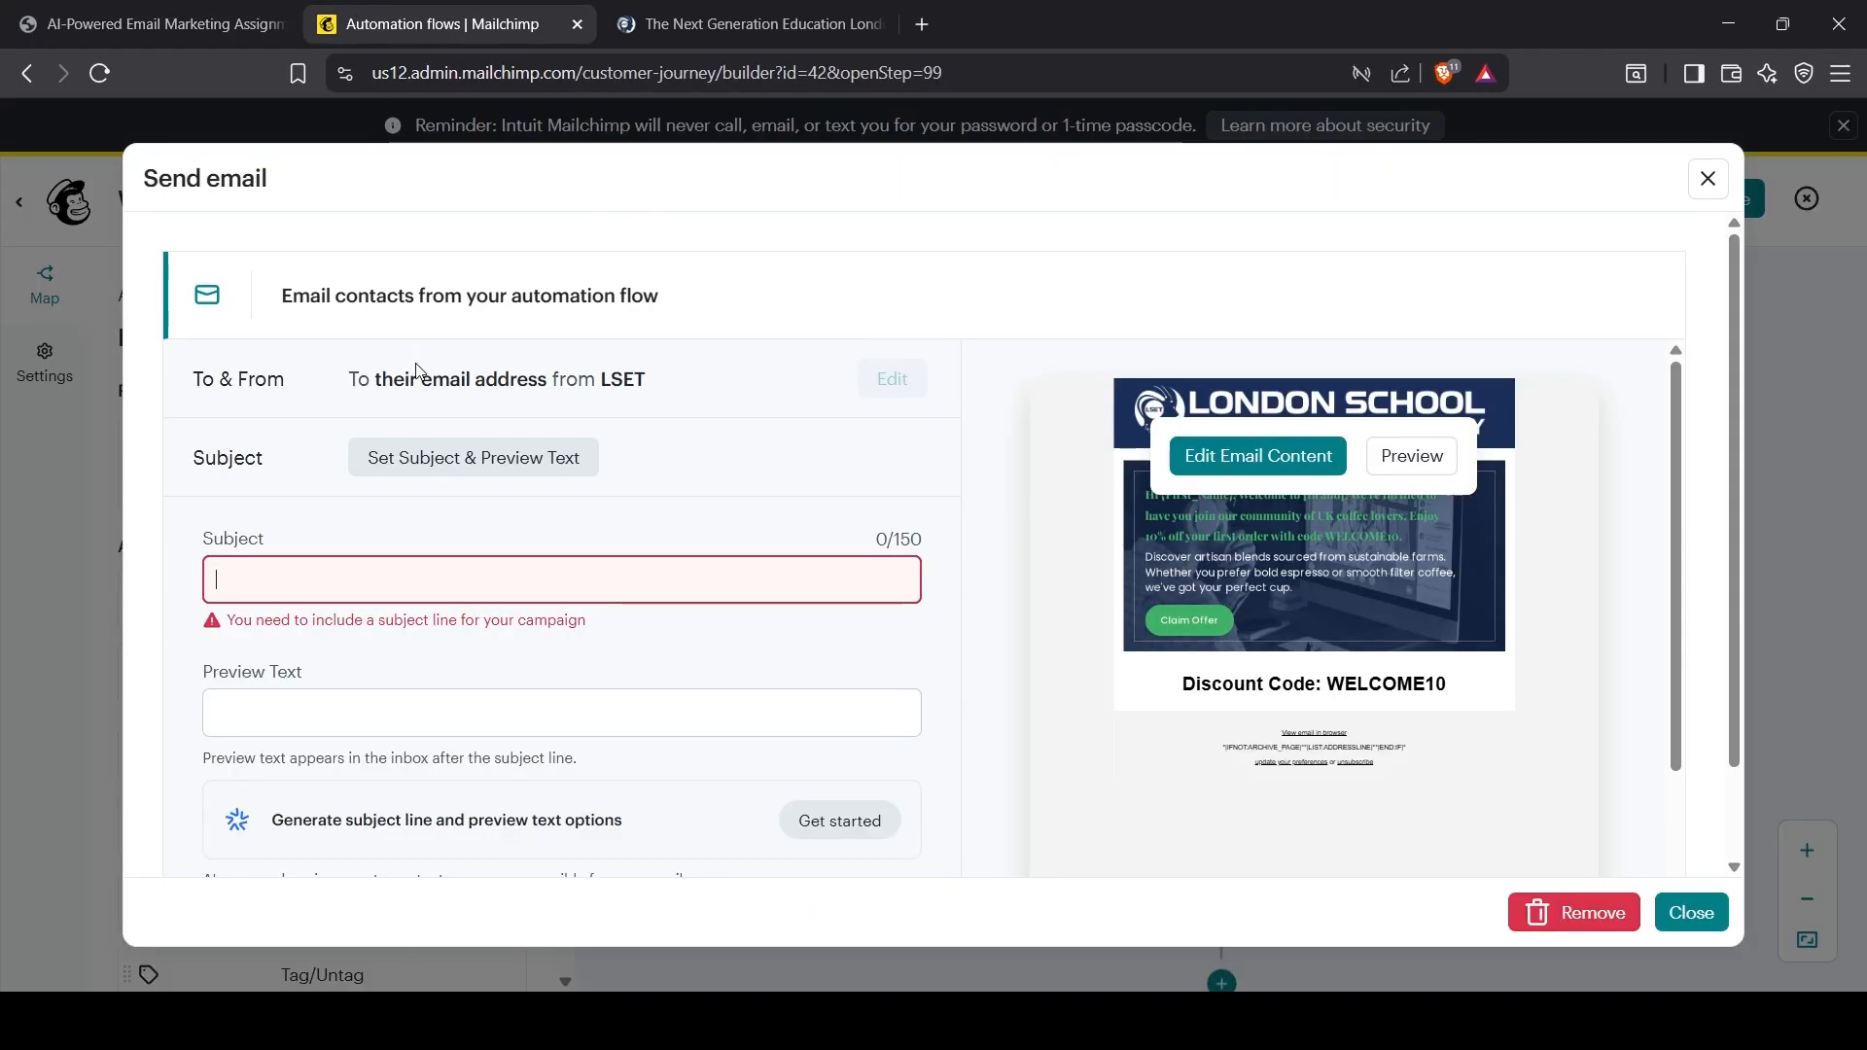
{"action": "key", "text": "ctrl+v"}
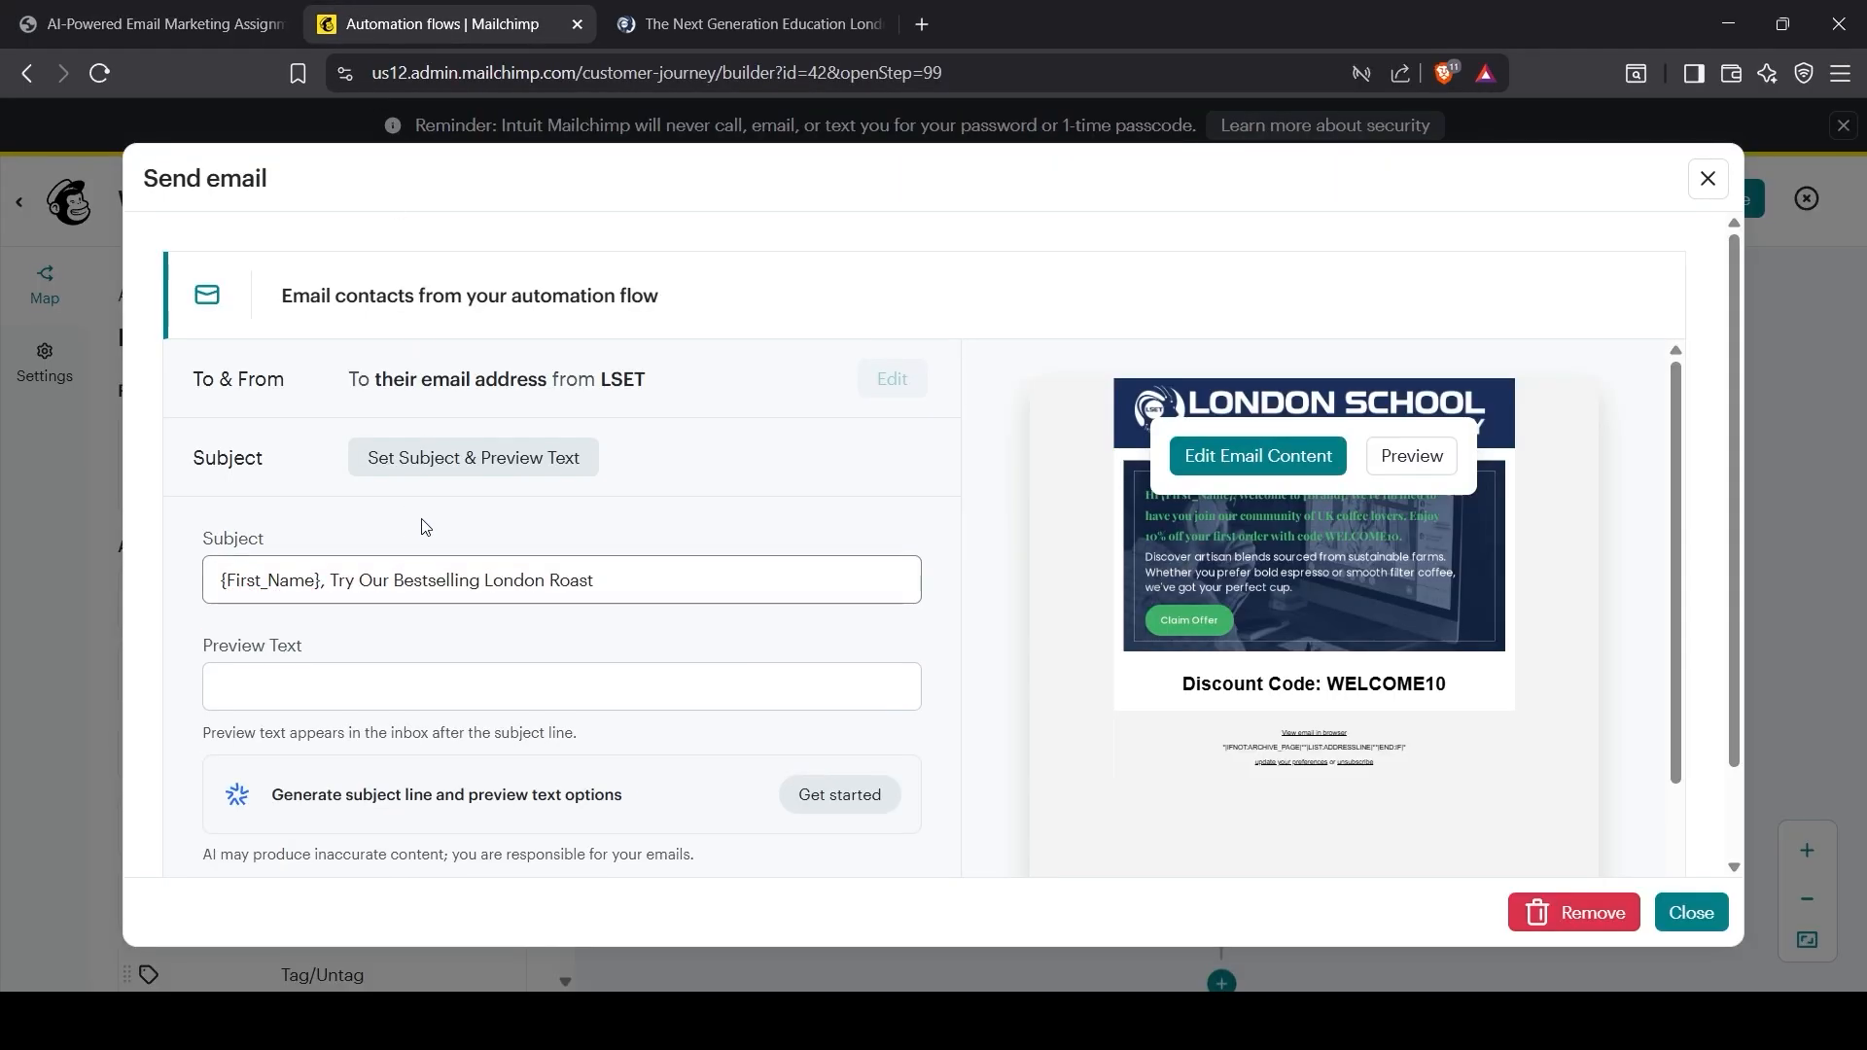
Step: Generate AI suggestions from the 'Welcome to new subscribers' prompt and apply 'Welcome to Our Learning Community!' with its preview text
{"action": "left_click", "coordinate": [389, 676]}
{"action": "scroll", "coordinate": [389, 677], "scroll_direction": "down", "scroll_amount": 1}
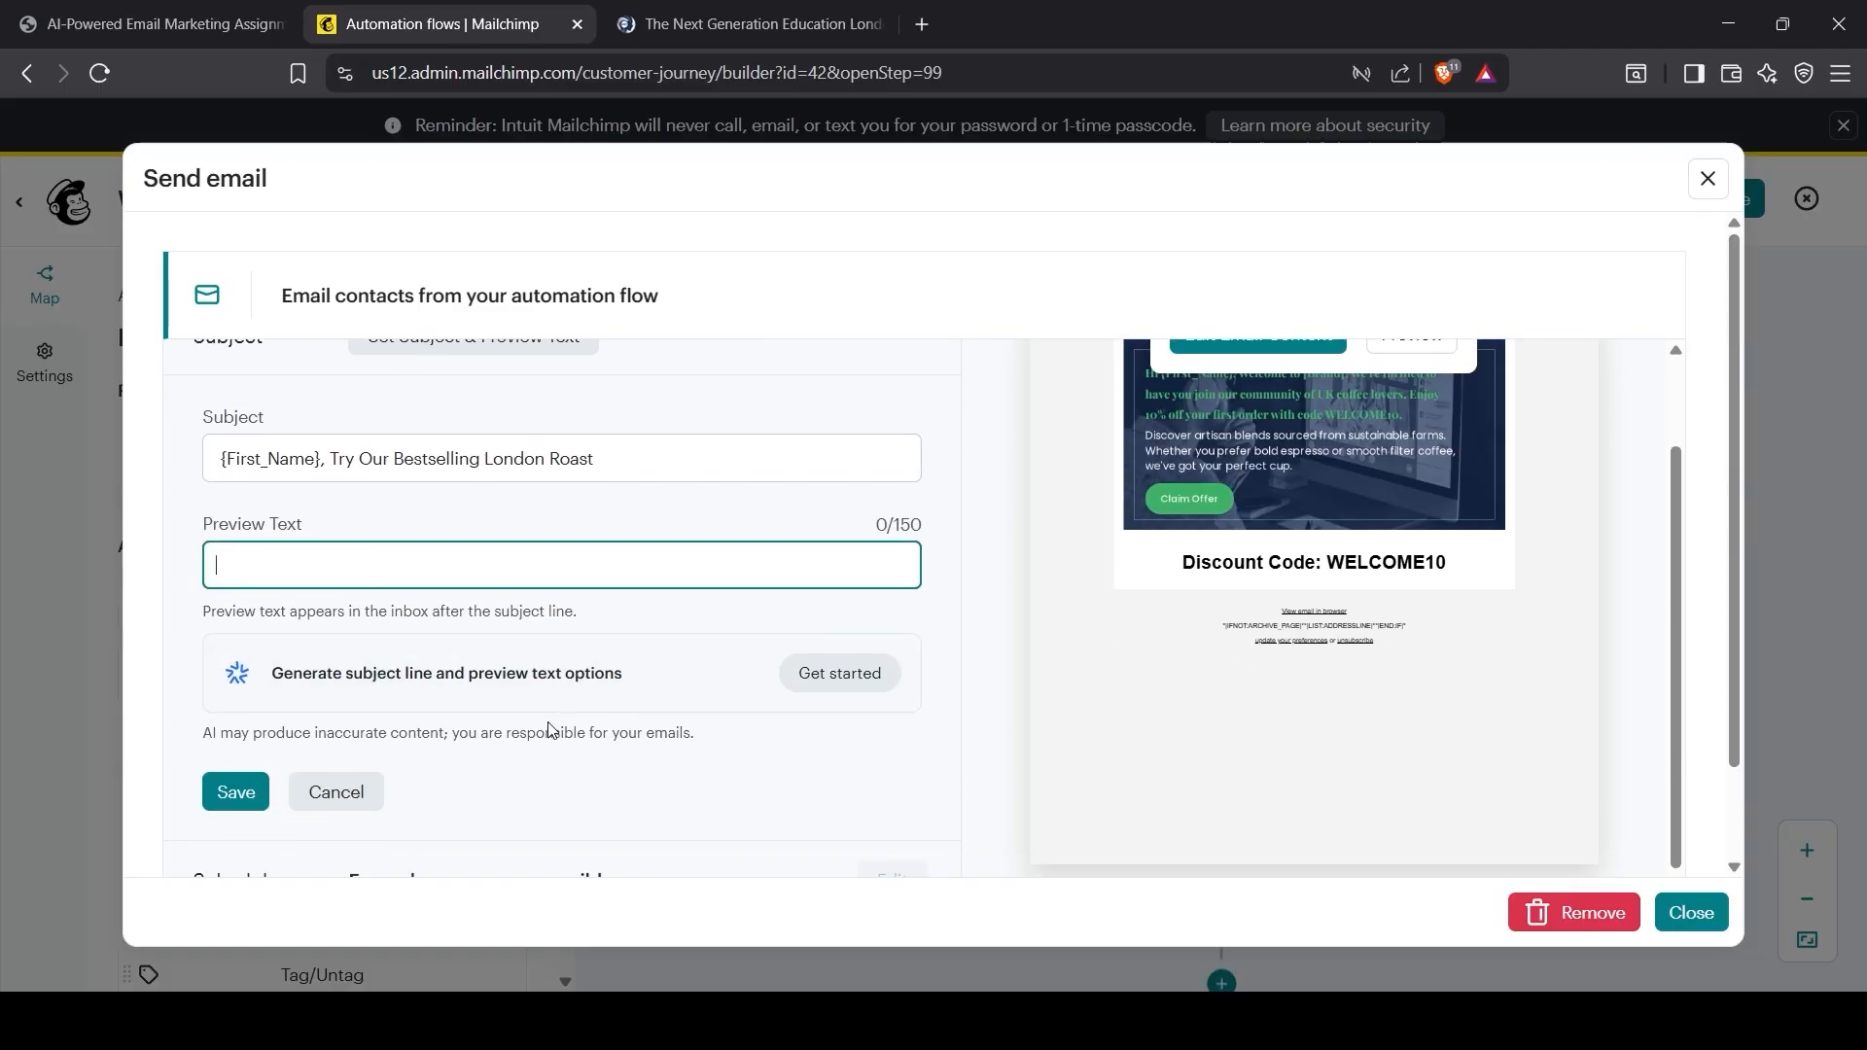
{"action": "left_click", "coordinate": [815, 685]}
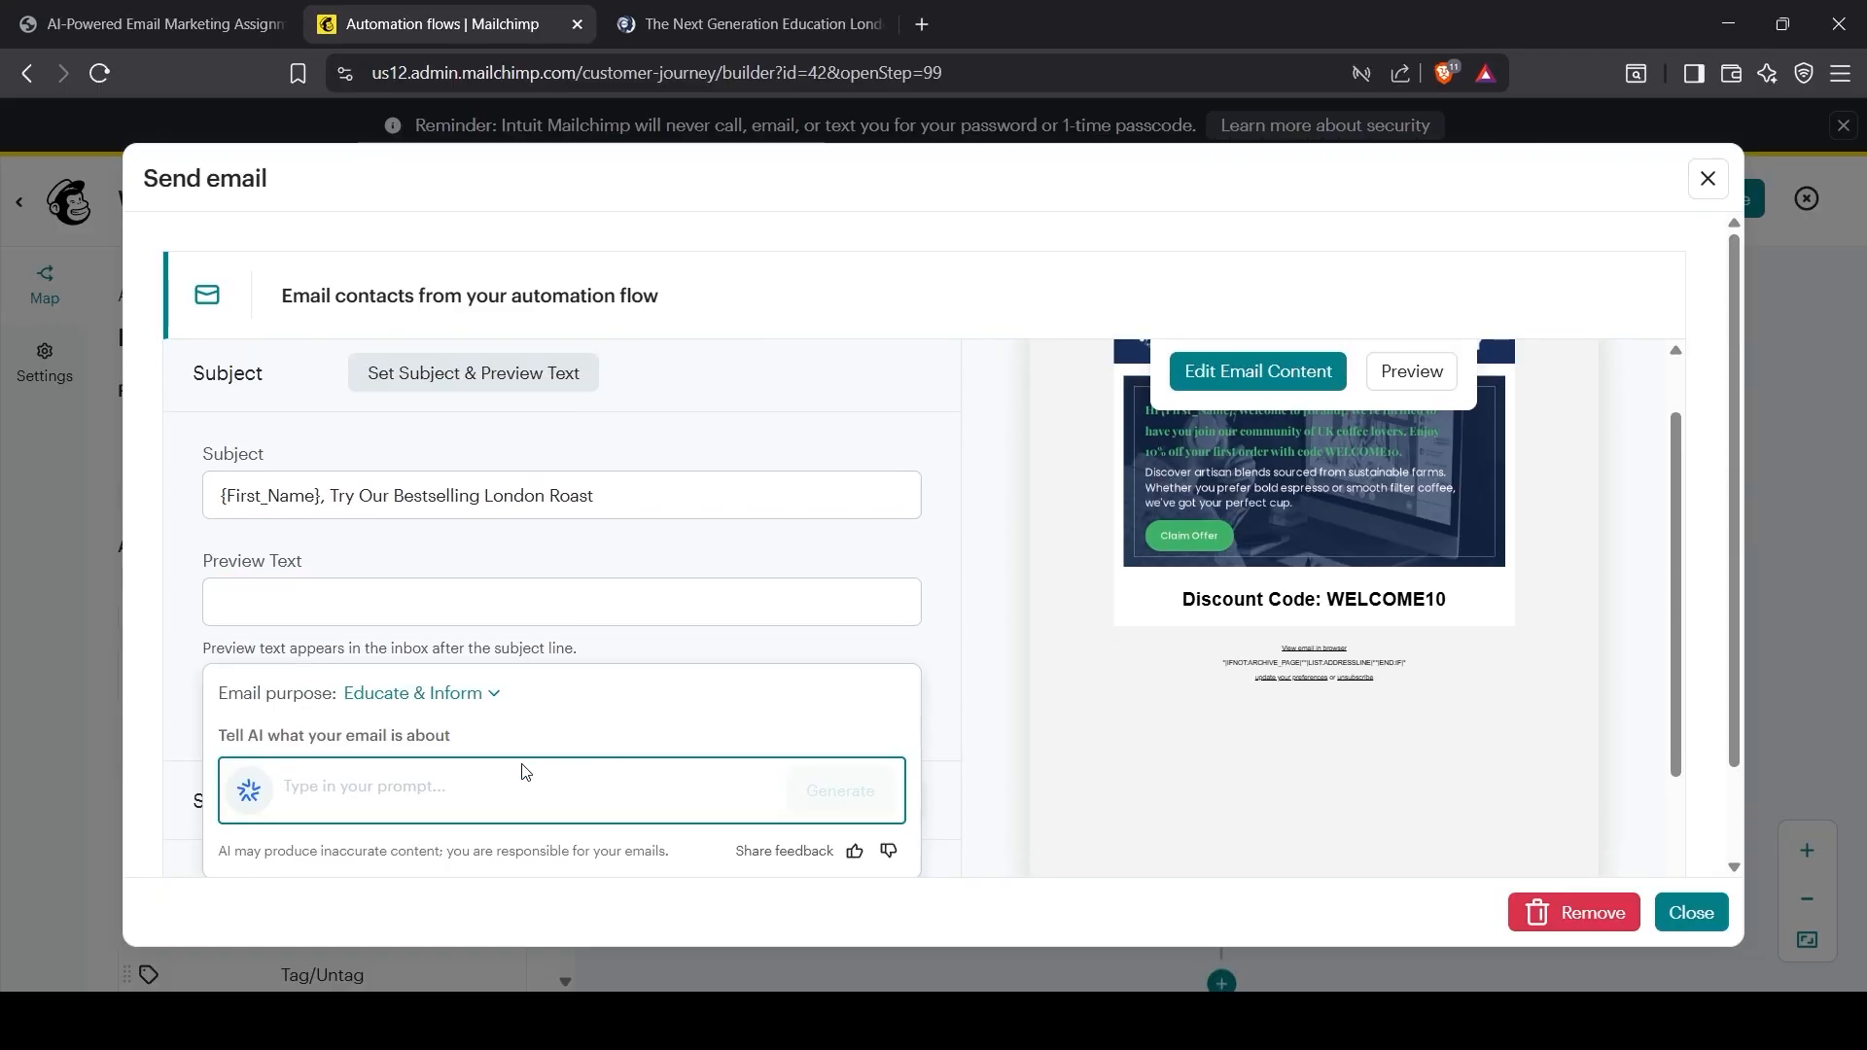
{"action": "scroll", "coordinate": [525, 771], "scroll_direction": "down", "scroll_amount": 3}
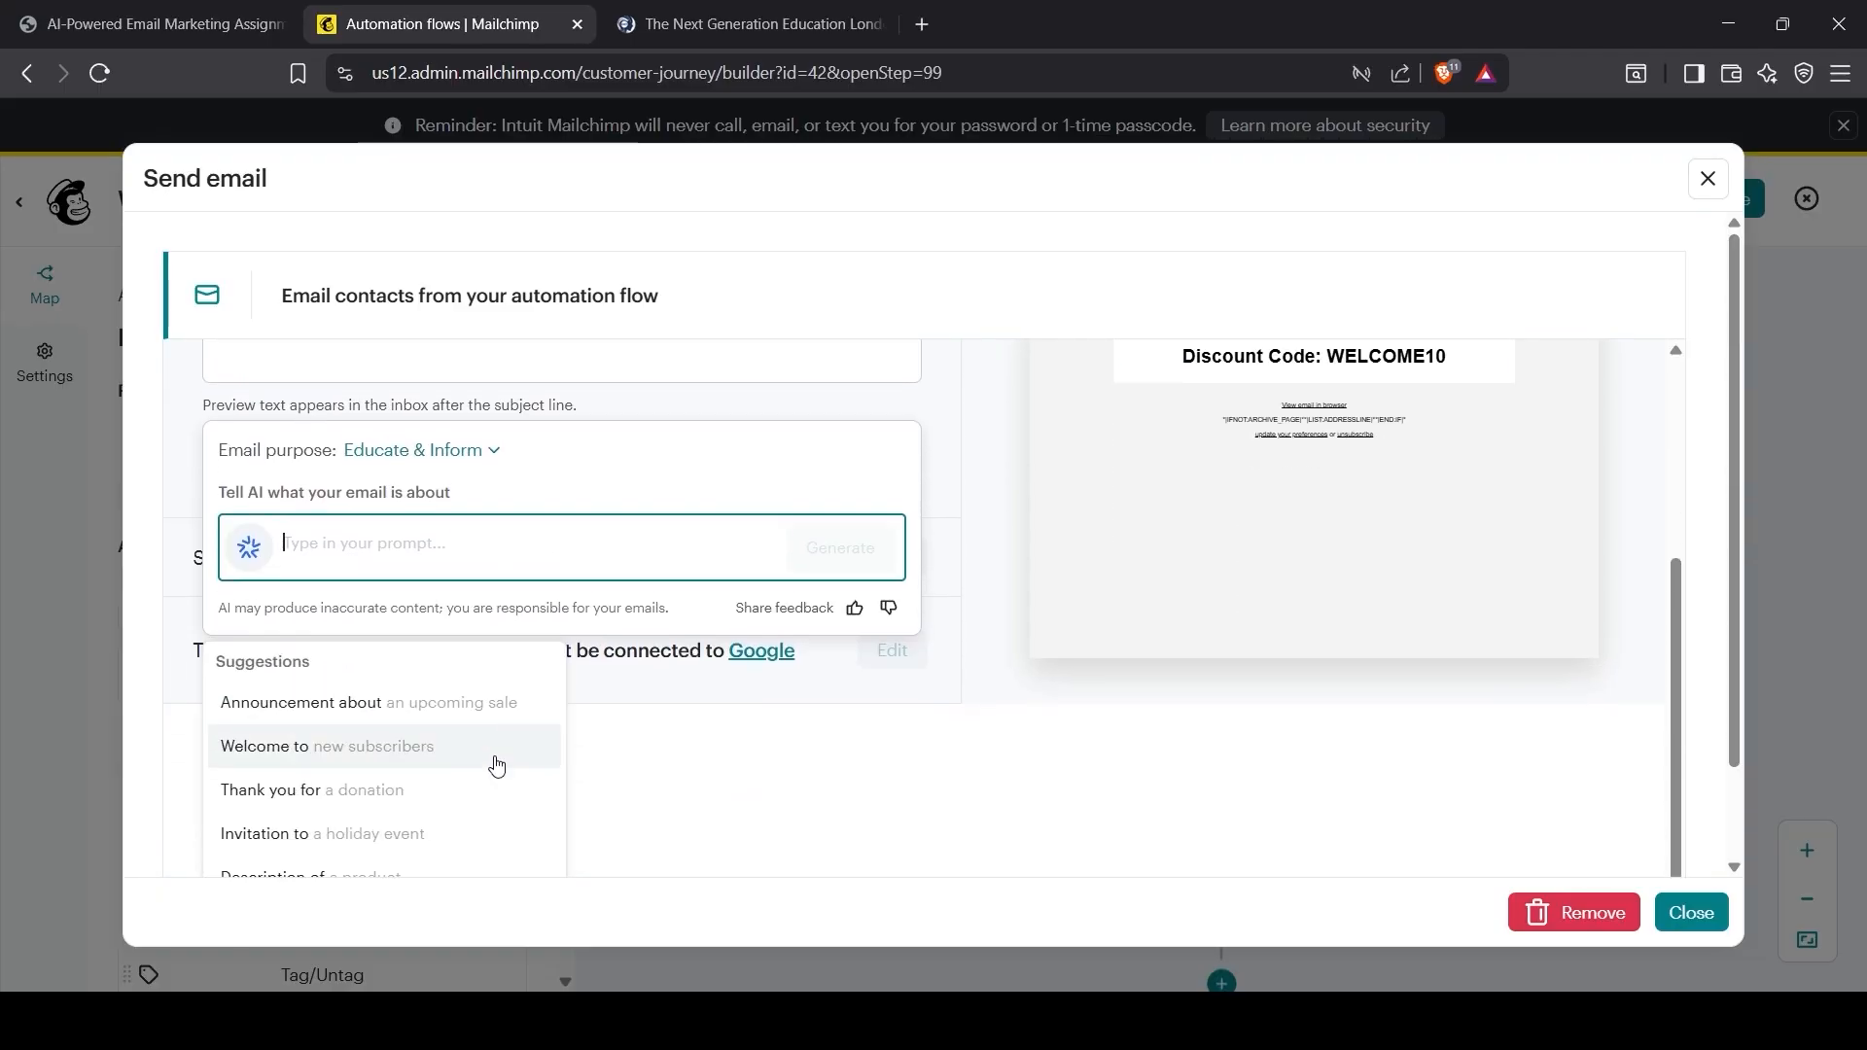
{"action": "left_click", "coordinate": [380, 750]}
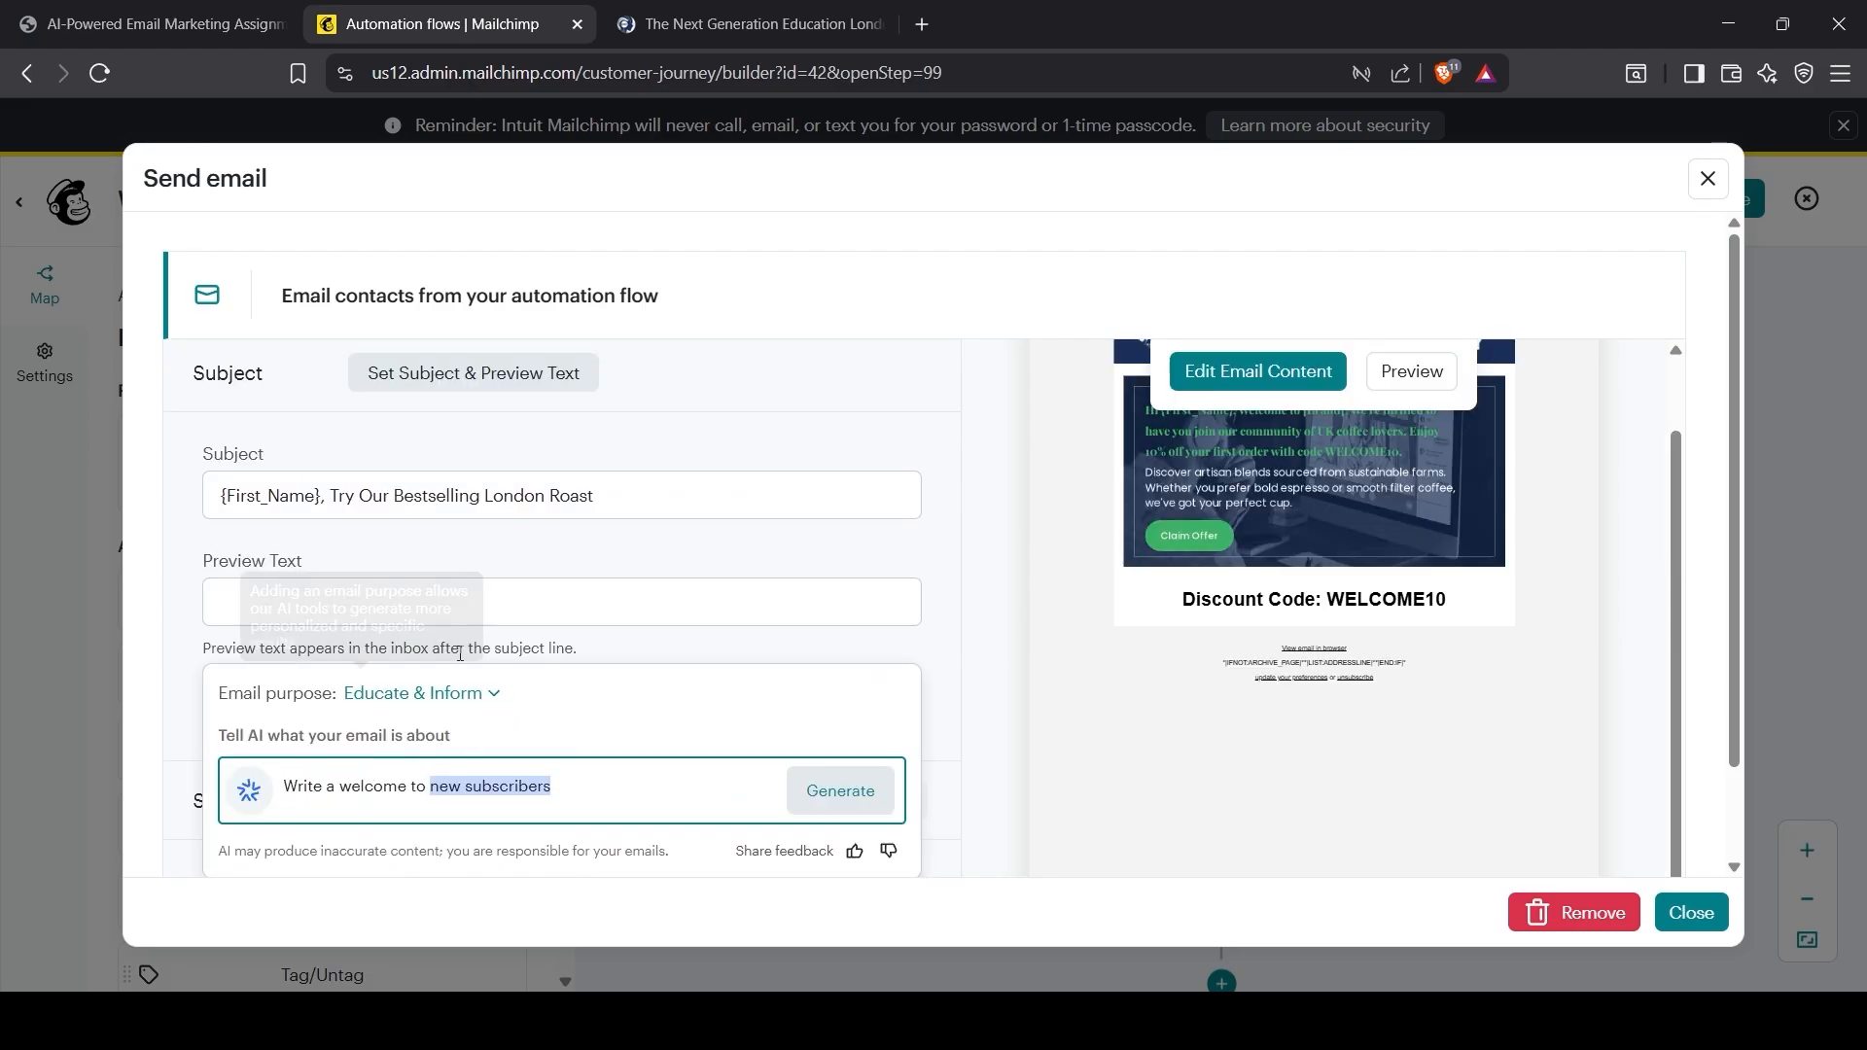
{"action": "left_click", "coordinate": [838, 791]}
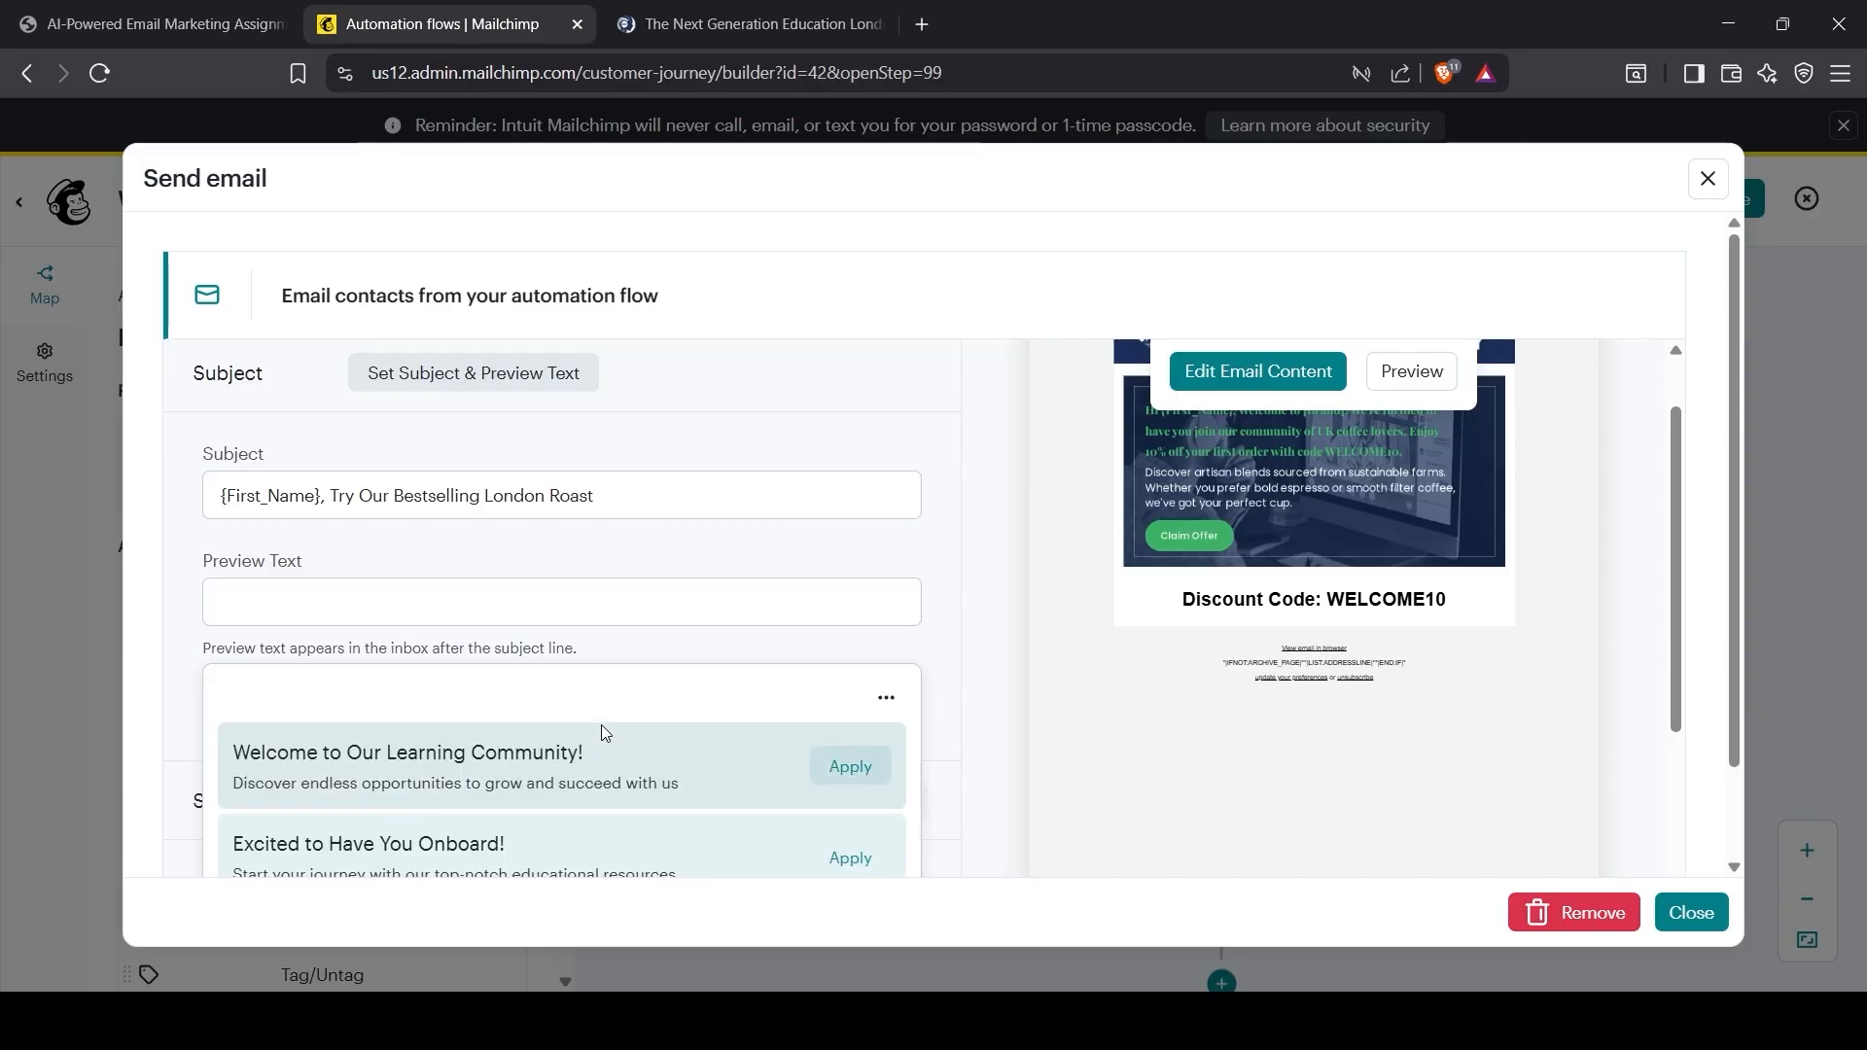
{"action": "scroll", "coordinate": [609, 793], "scroll_direction": "down", "scroll_amount": 2}
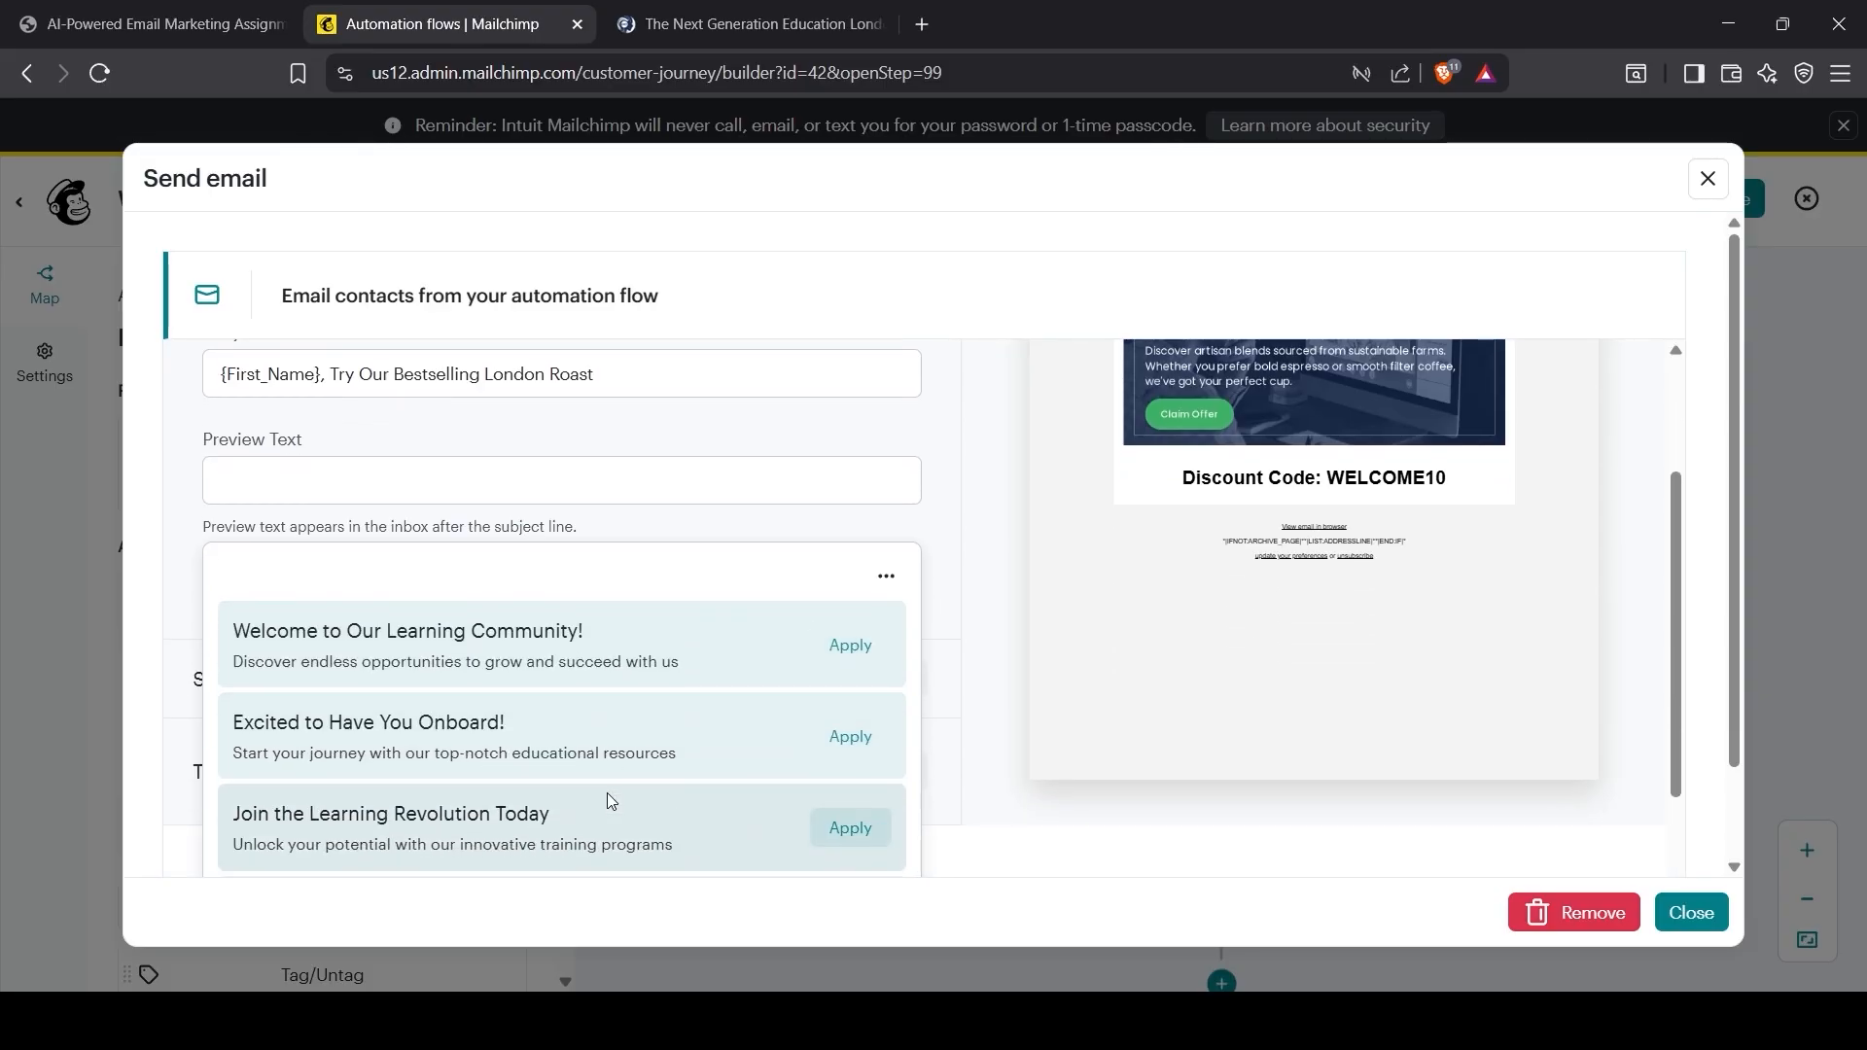
{"action": "left_click", "coordinate": [842, 647]}
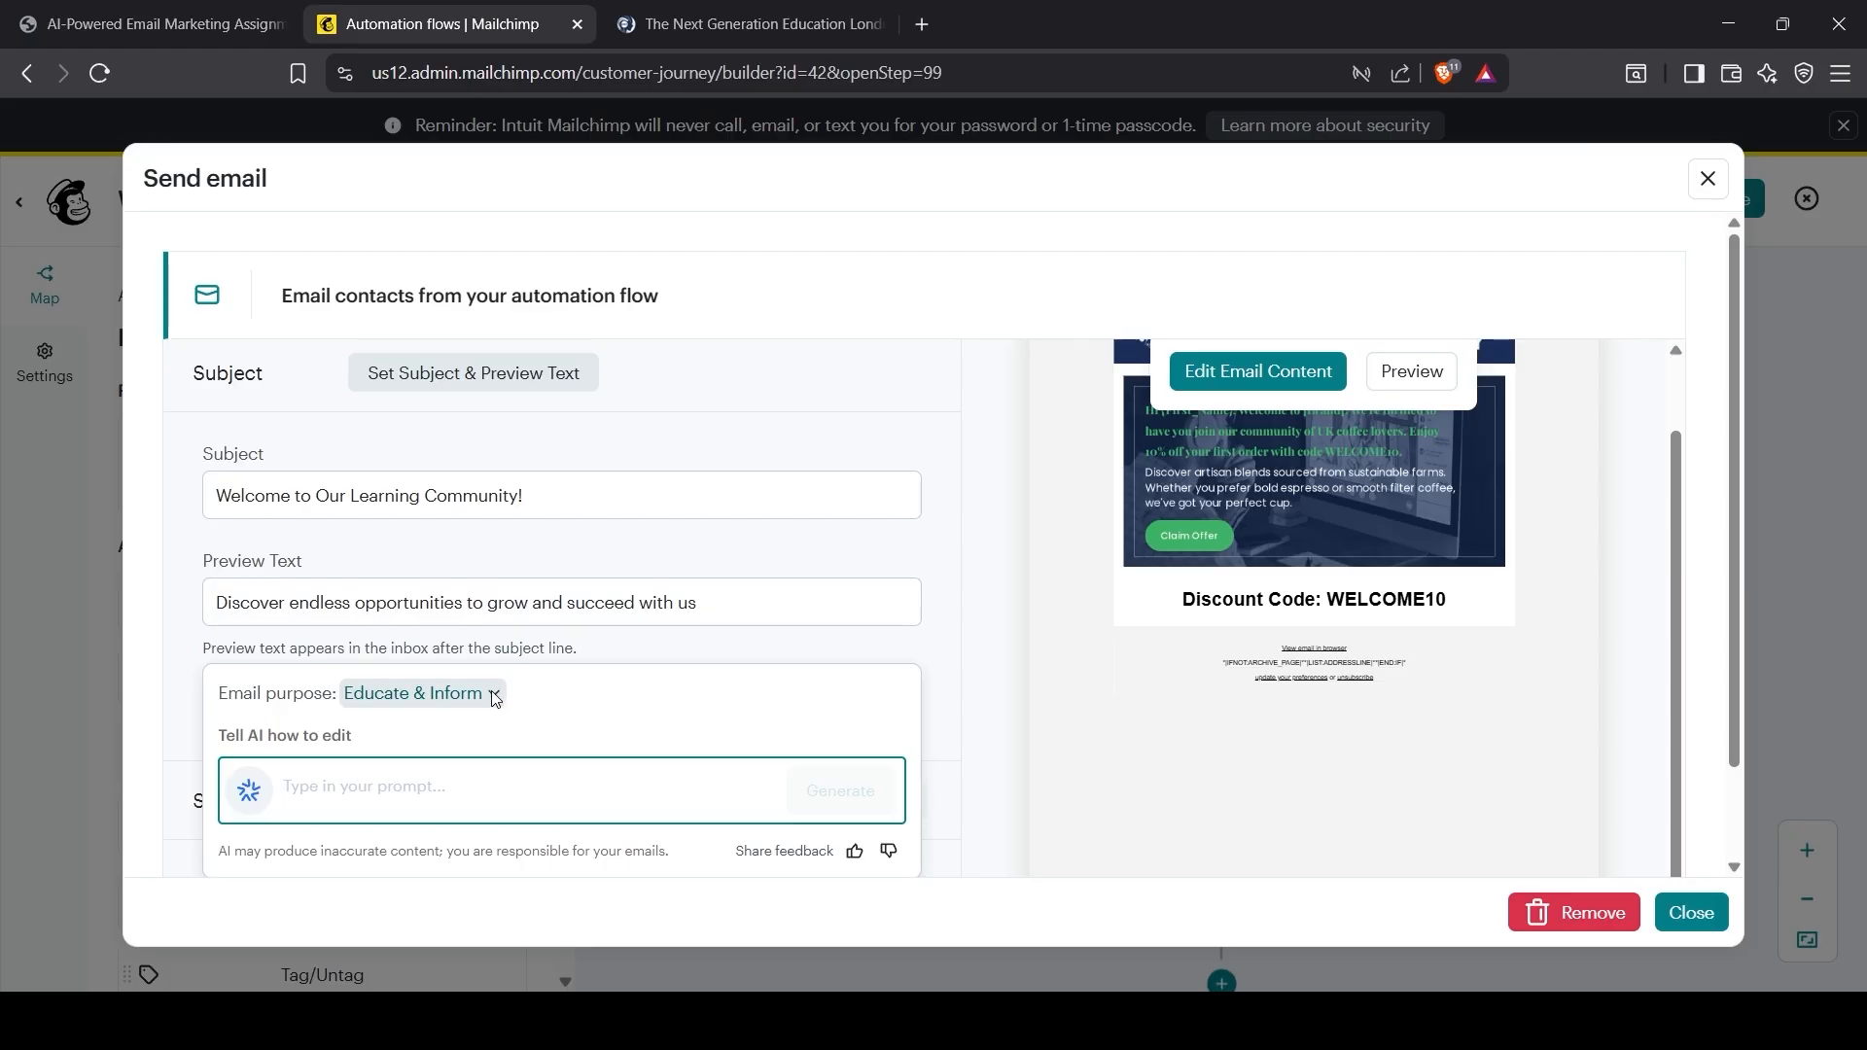
Step: Set the email purpose to Welcome and collapse the AI prompt panel
{"action": "left_click", "coordinate": [342, 632]}
{"action": "scroll", "coordinate": [846, 837], "scroll_direction": "down", "scroll_amount": 2}
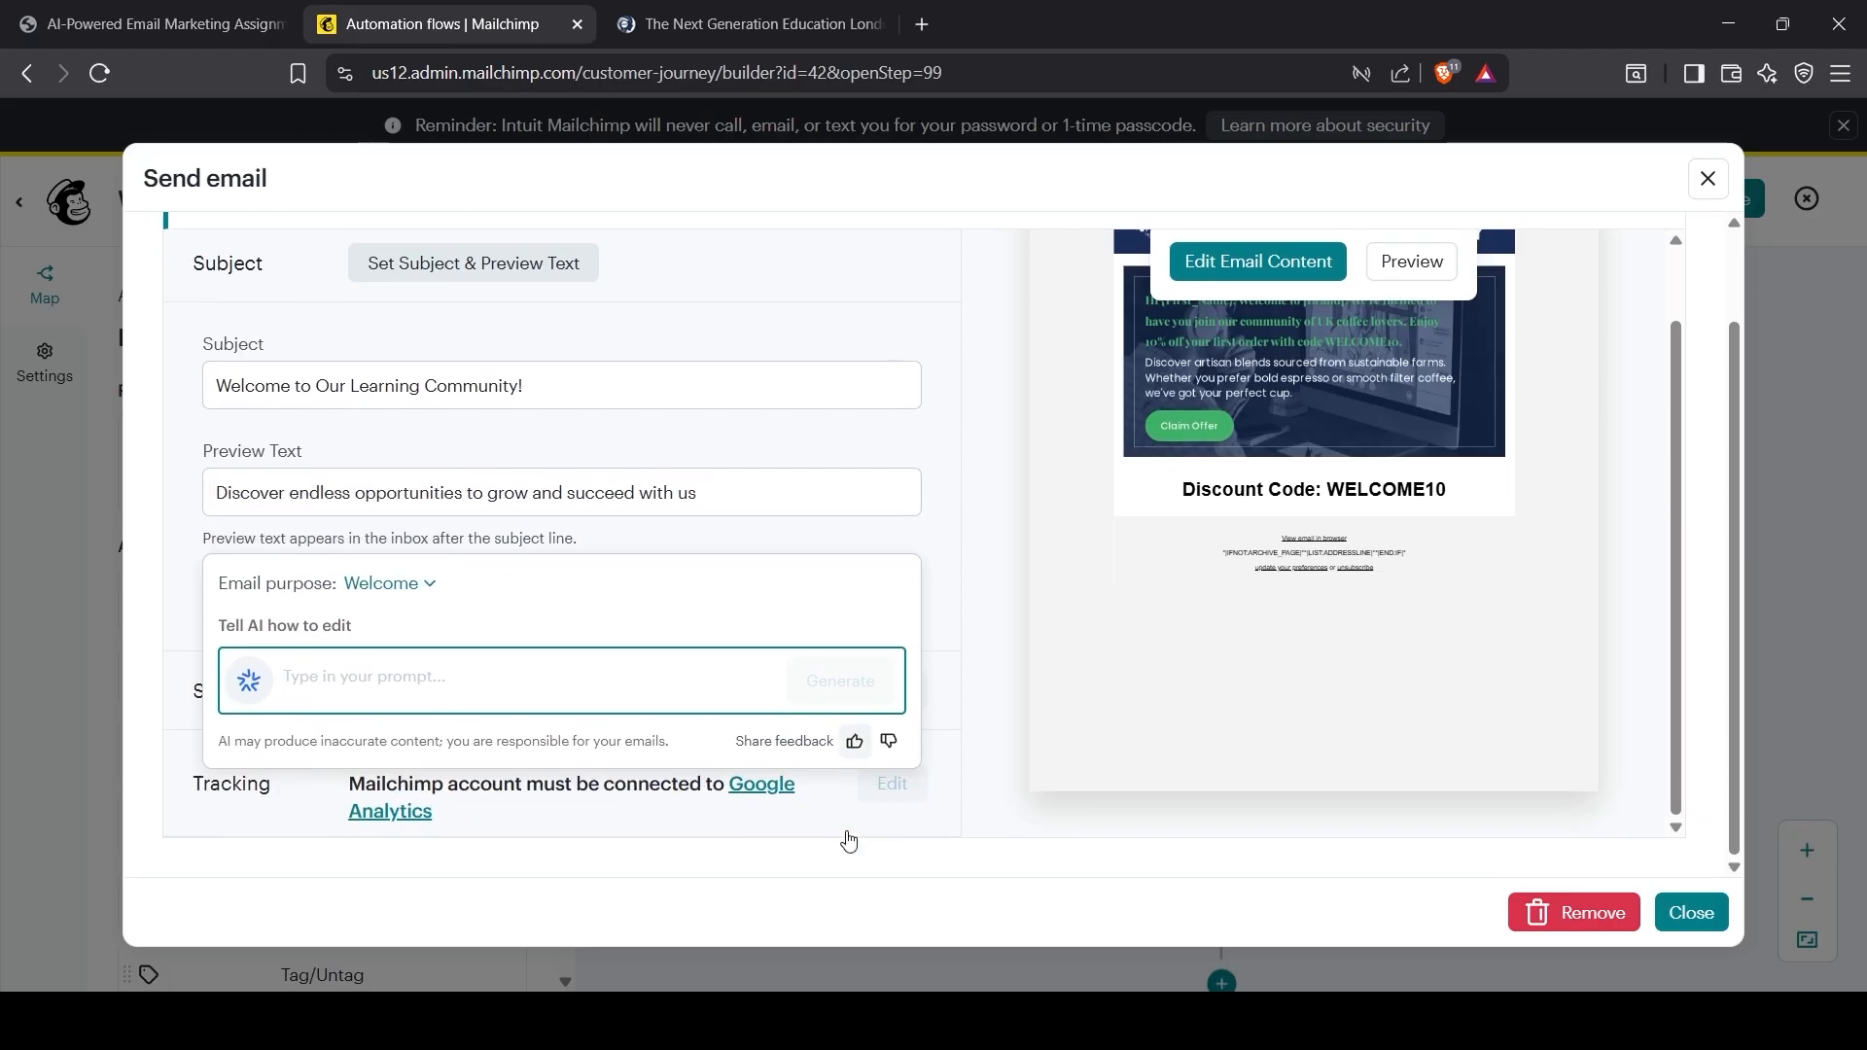
{"action": "left_click", "coordinate": [968, 716]}
{"action": "scroll", "coordinate": [646, 746], "scroll_direction": "up", "scroll_amount": 2}
{"action": "scroll", "coordinate": [649, 754], "scroll_direction": "up", "scroll_amount": 1}
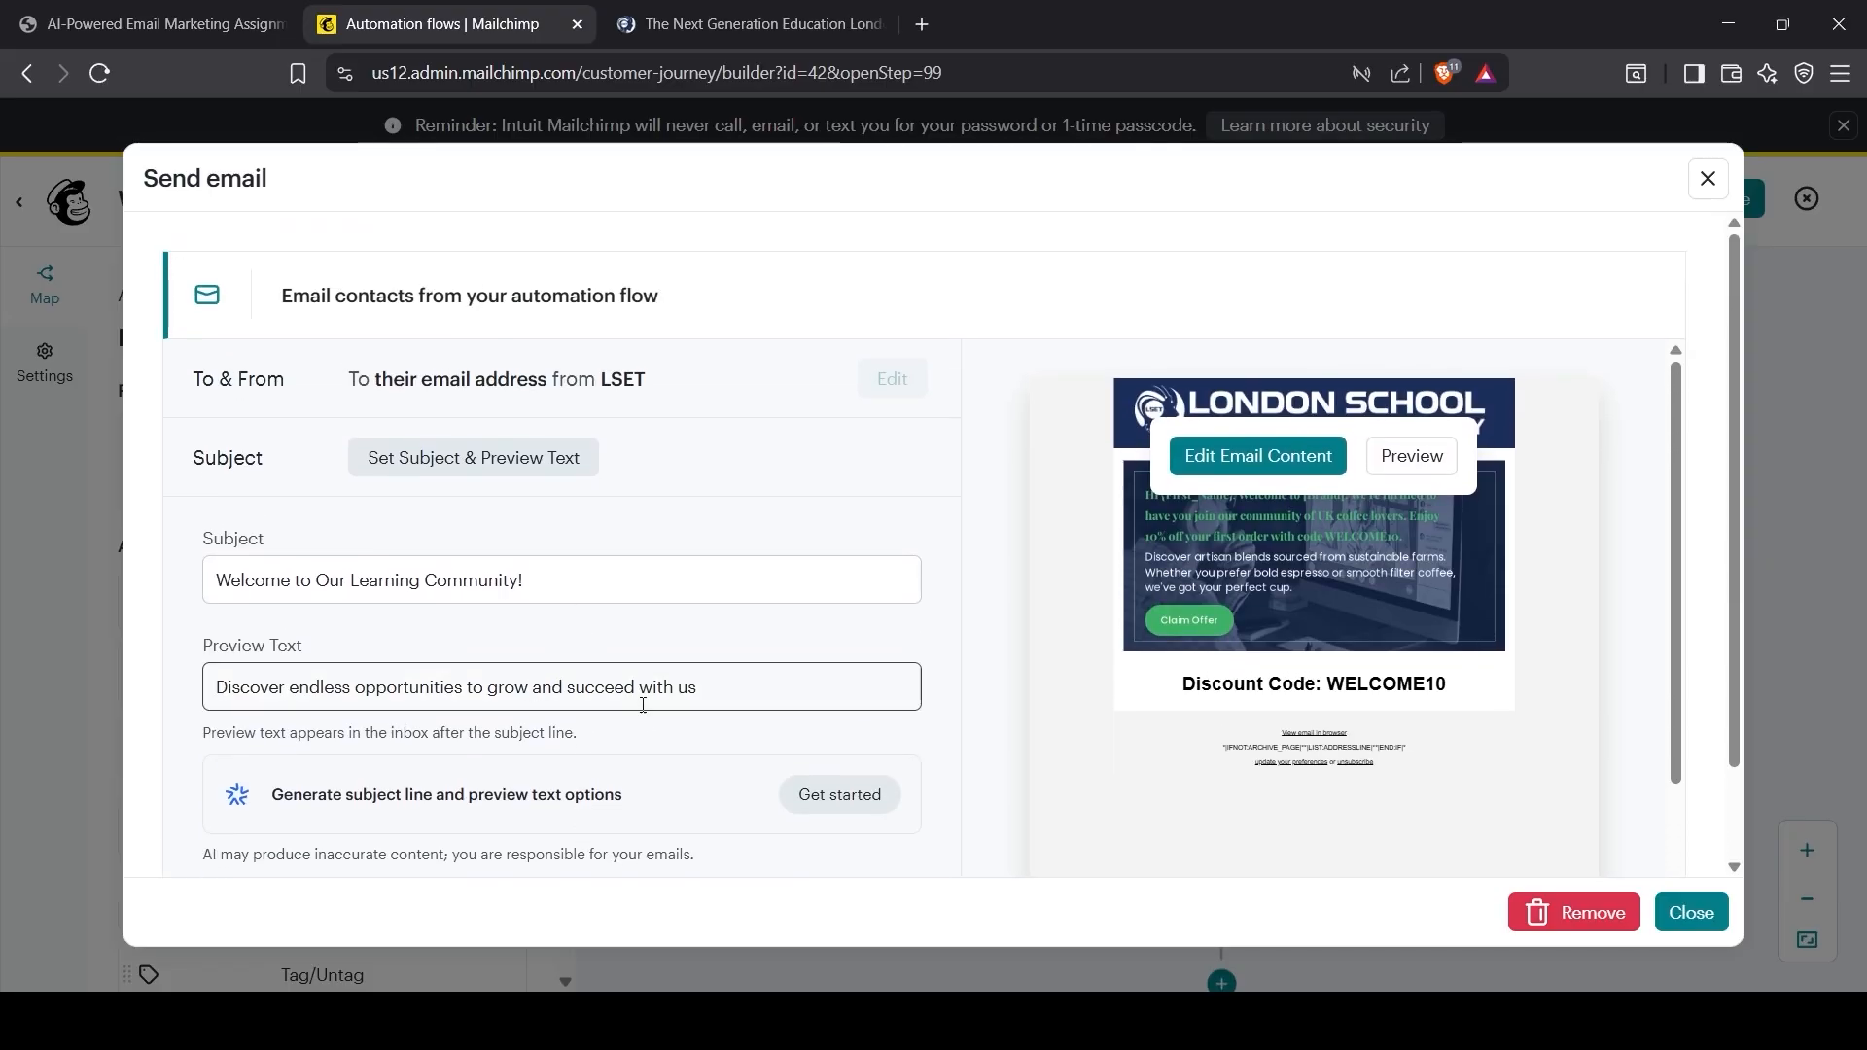
Step: Replace the subject with '{First_Name}, Try Our Bestselling London Roast' from the PDF and save it
{"action": "key", "text": "ctrl+shift+Tab"}
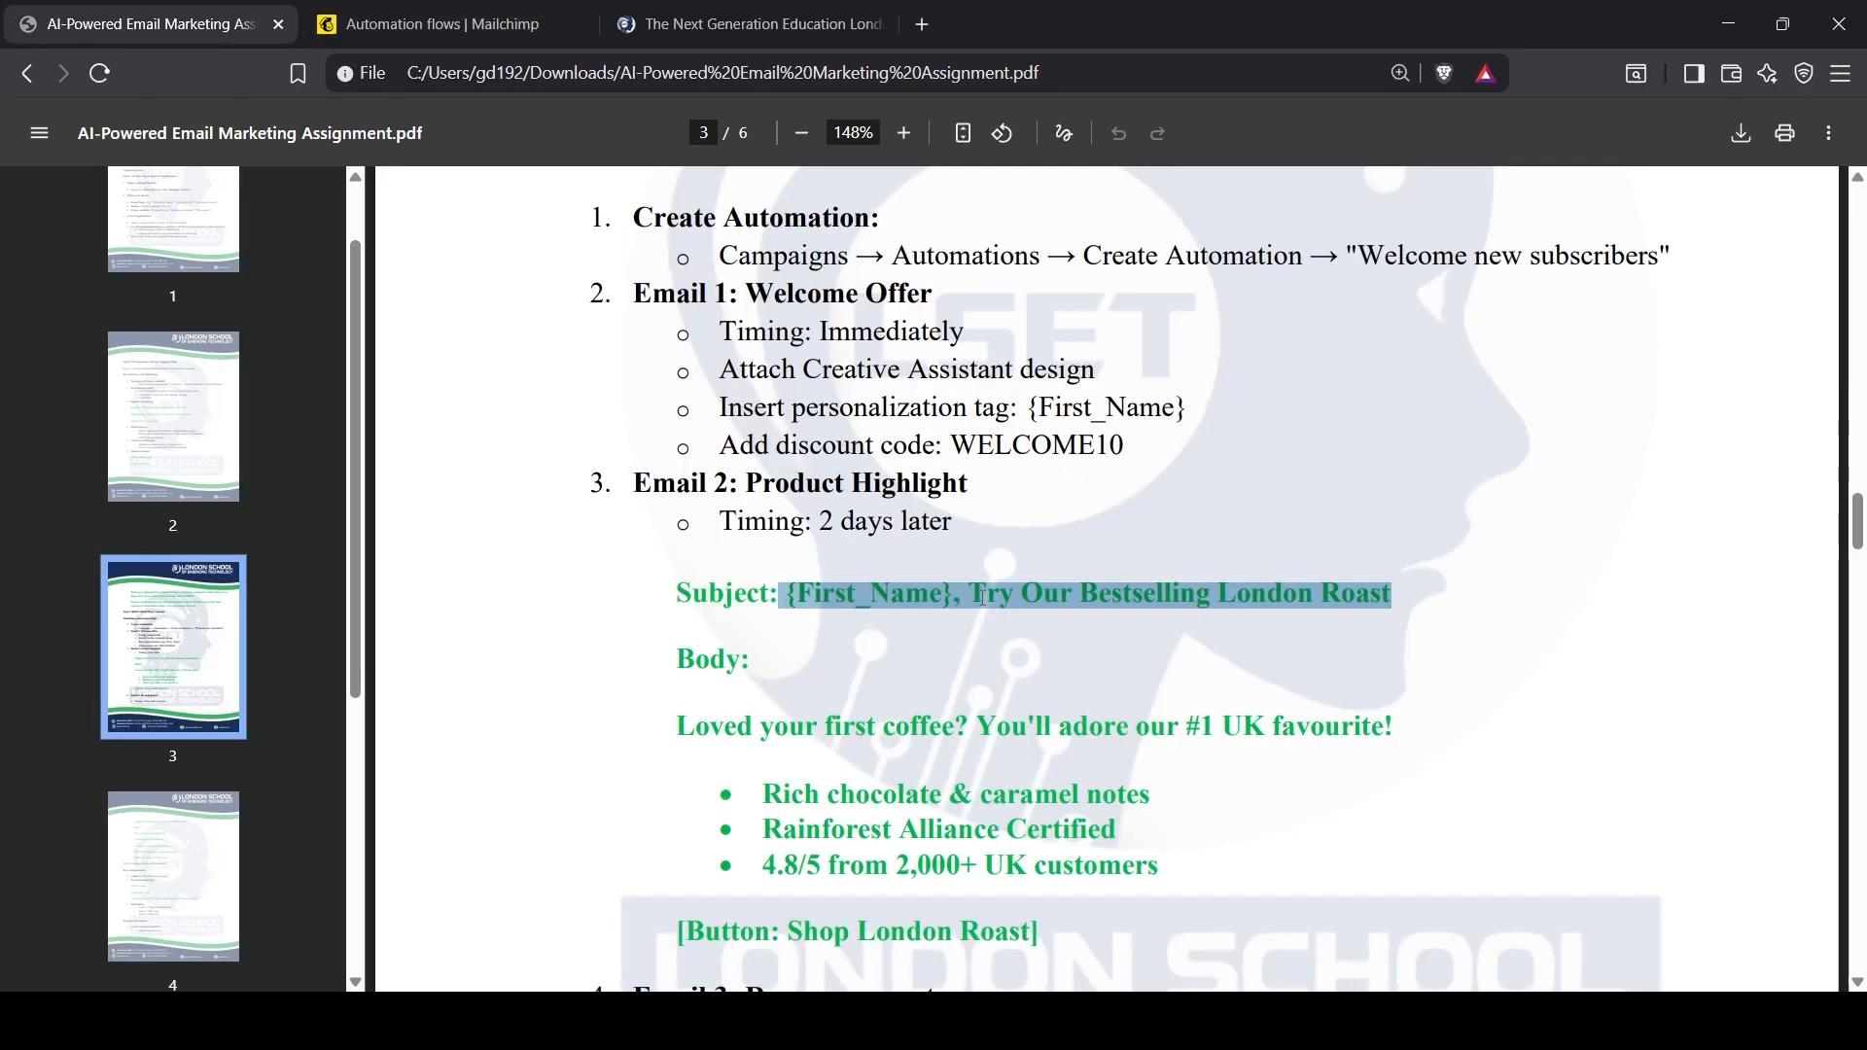
{"action": "key", "text": "ctrl+Tab"}
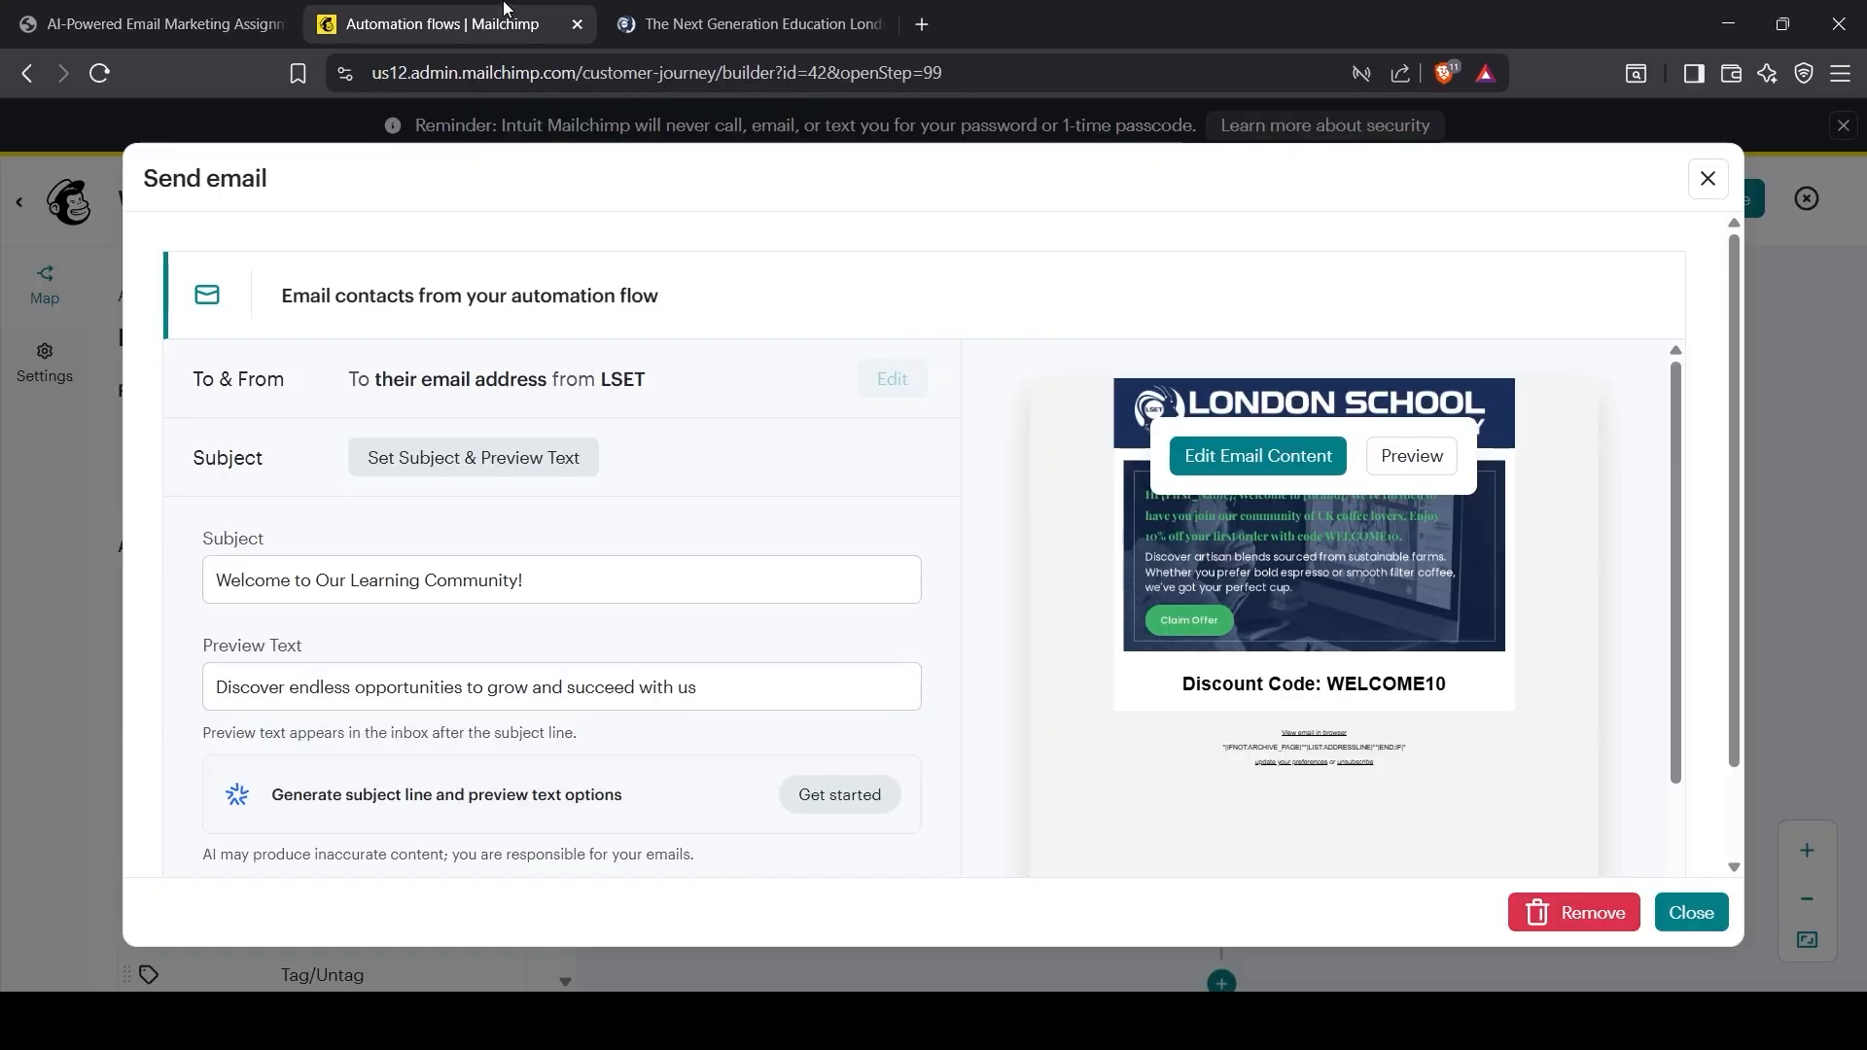
{"action": "left_click", "coordinate": [470, 543]}
{"action": "key", "text": "ctrl+a"}
{"action": "key", "text": "ctrl+v"}
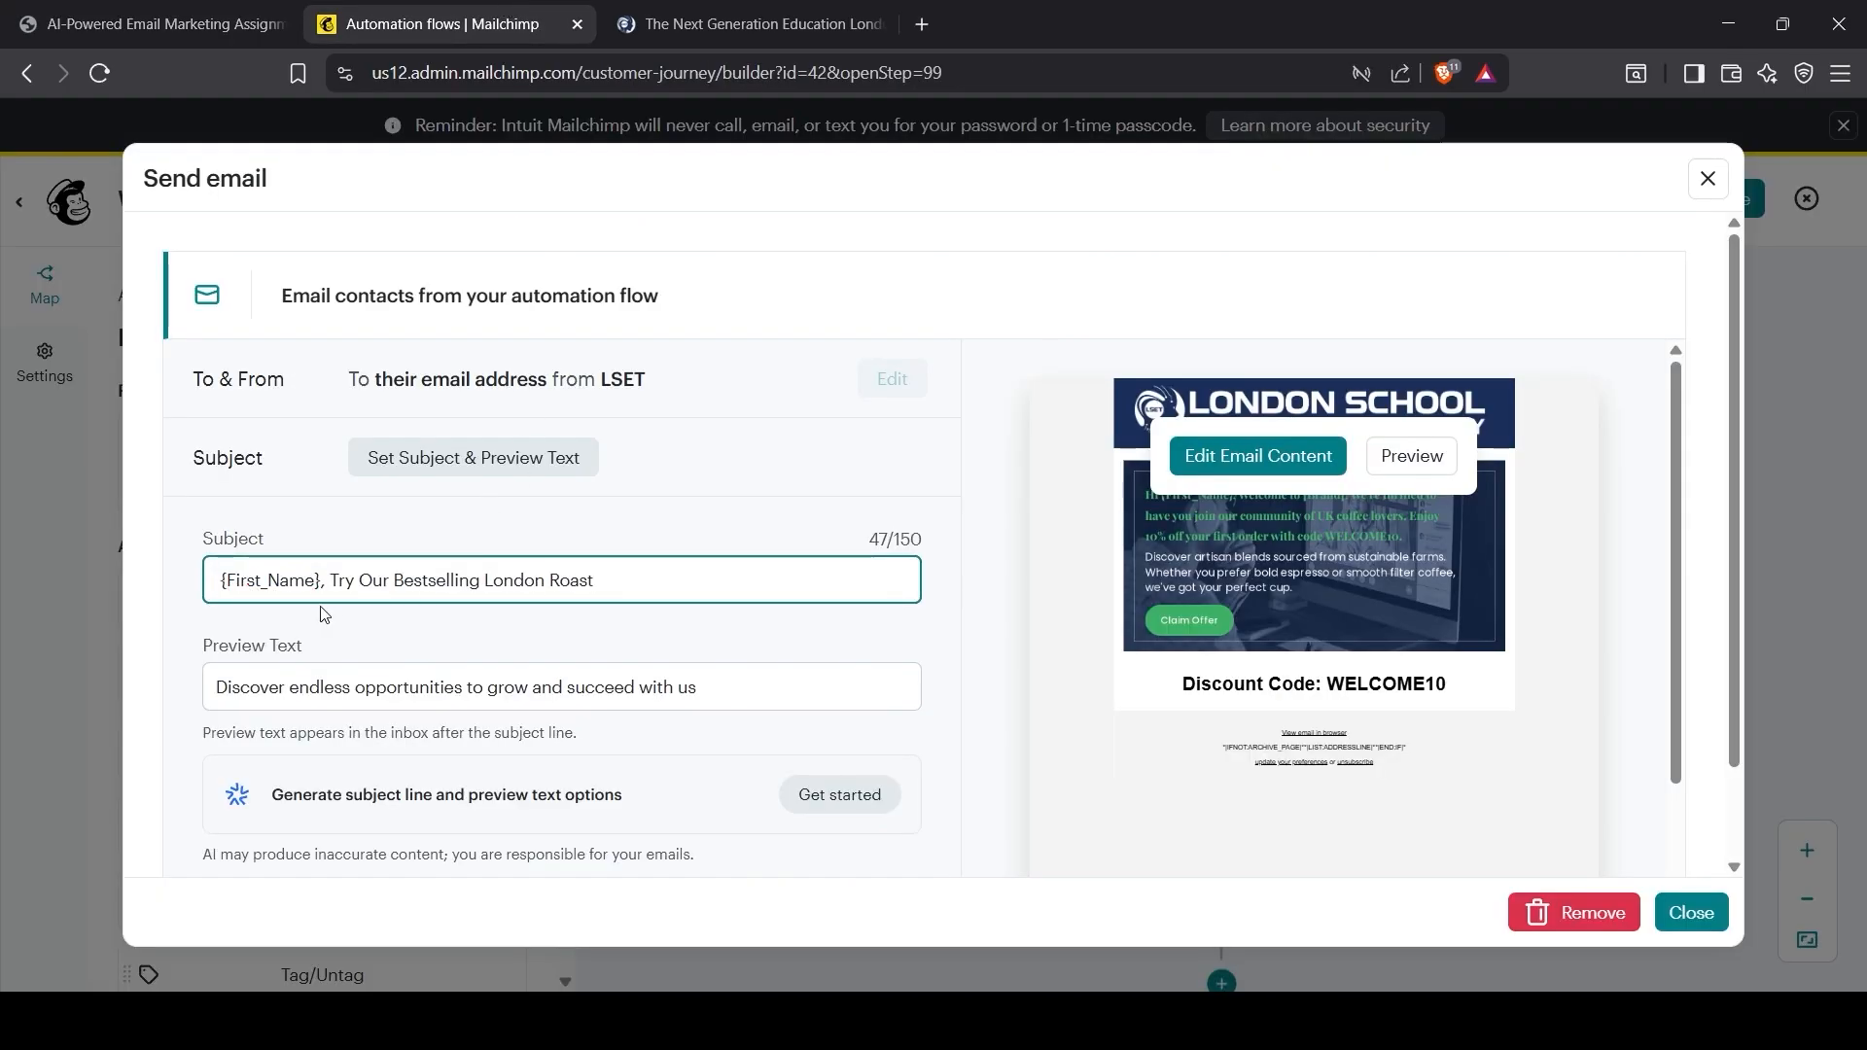
{"action": "left_click", "coordinate": [454, 522]}
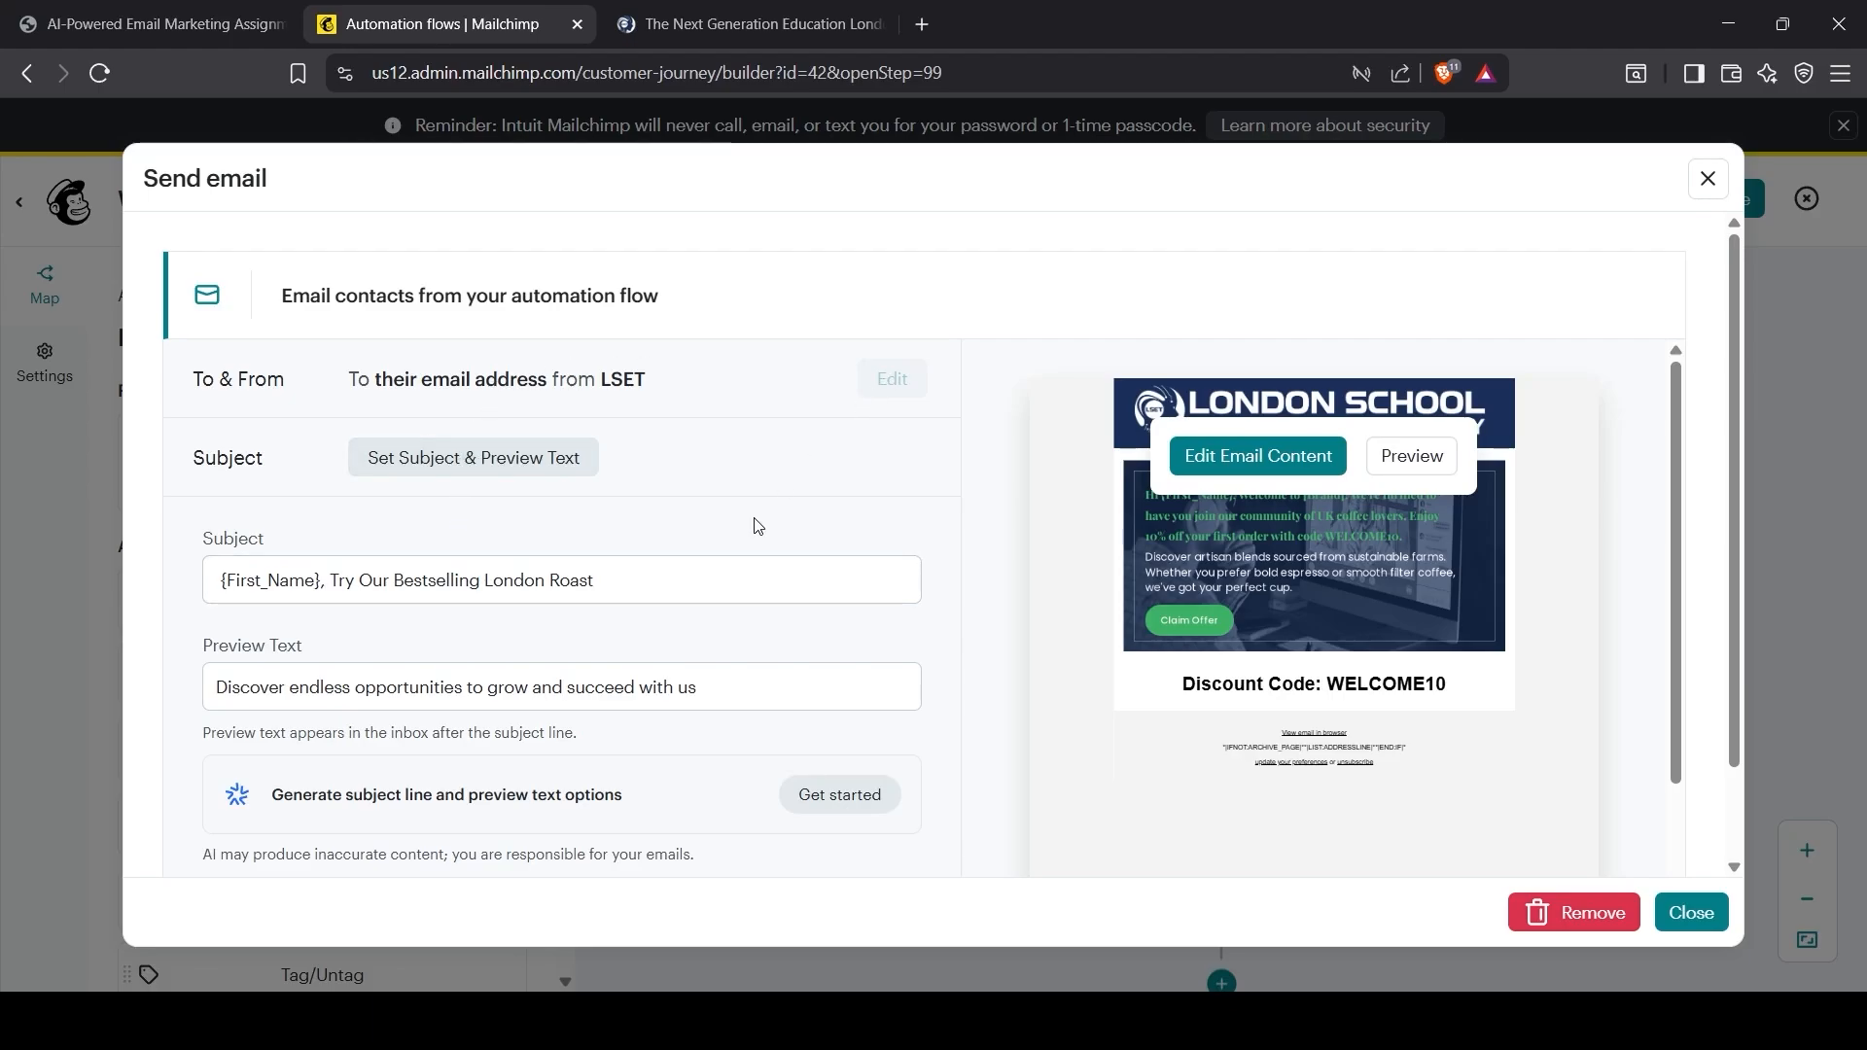
{"action": "scroll", "coordinate": [739, 583], "scroll_direction": "down", "scroll_amount": 3}
{"action": "scroll", "coordinate": [529, 354], "scroll_direction": "up", "scroll_amount": 3}
{"action": "left_click_drag", "start_coordinate": [549, 374], "coordinate": [652, 379]}
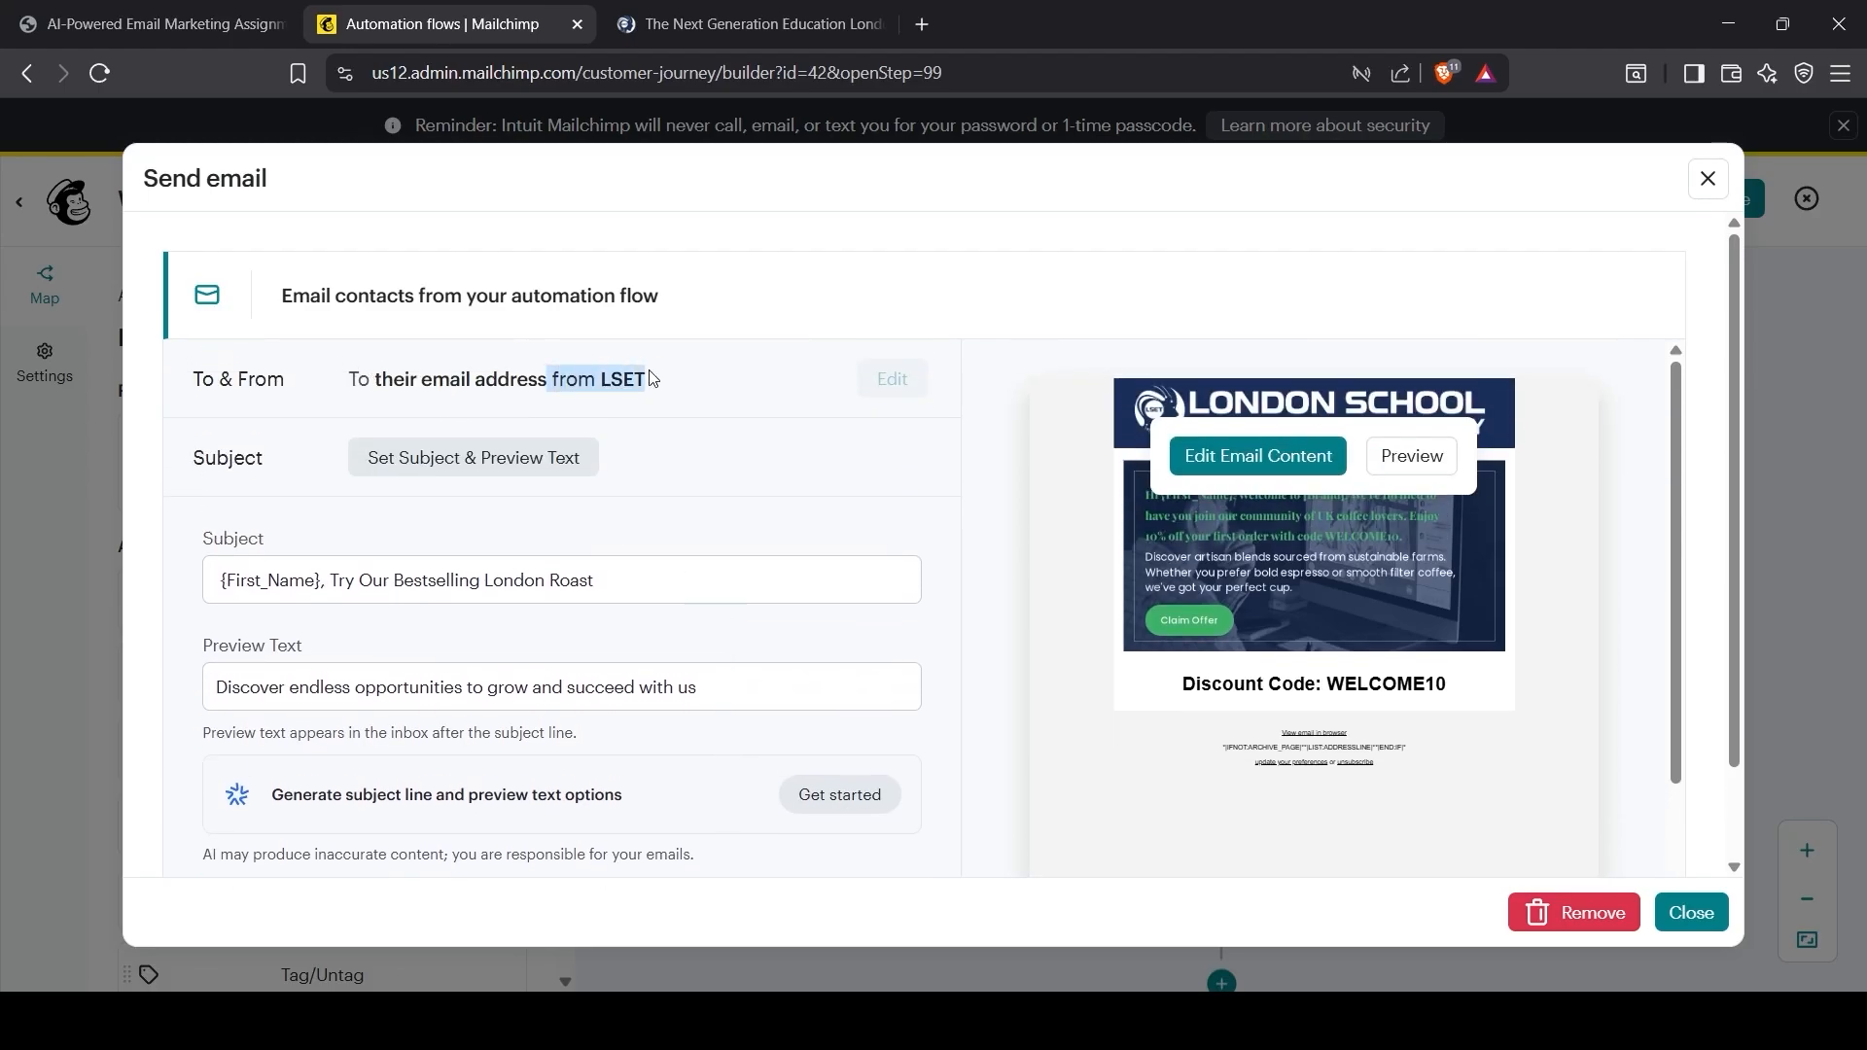
{"action": "left_click", "coordinate": [638, 508]}
{"action": "scroll", "coordinate": [636, 515], "scroll_direction": "down", "scroll_amount": 3}
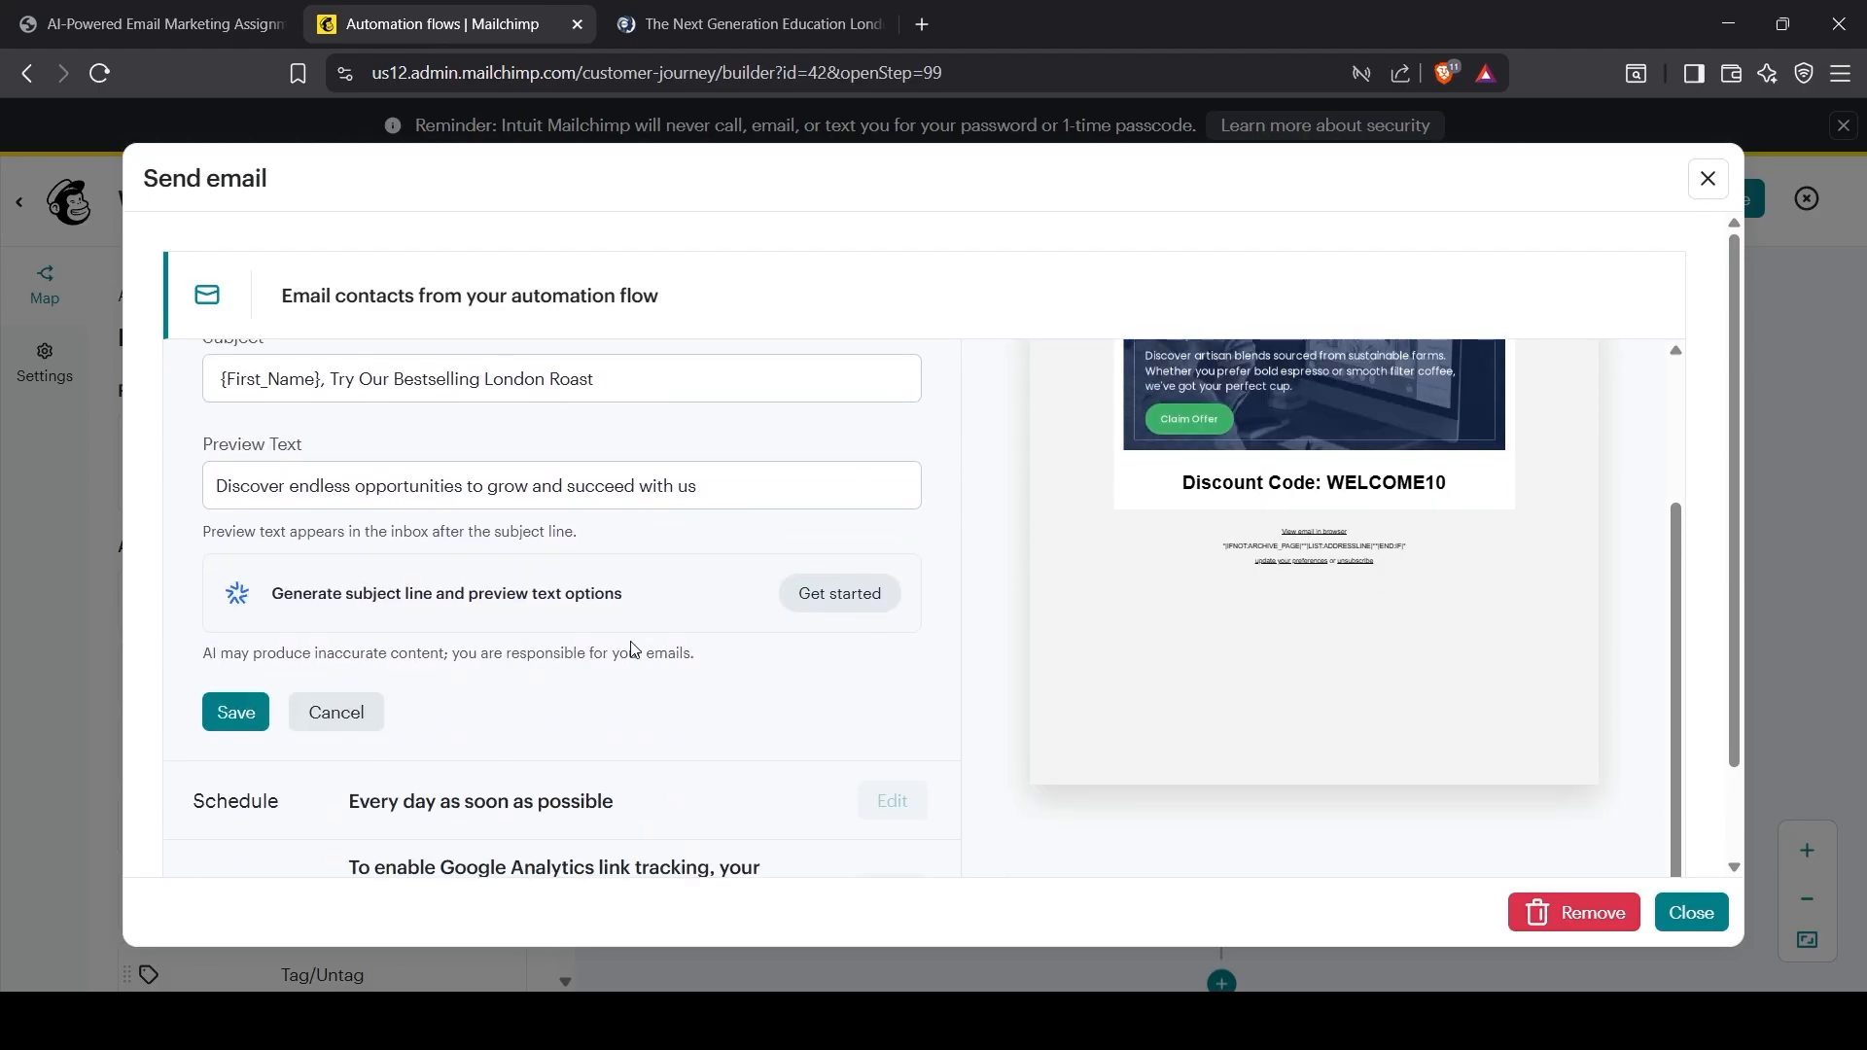
{"action": "left_click", "coordinate": [256, 715]}
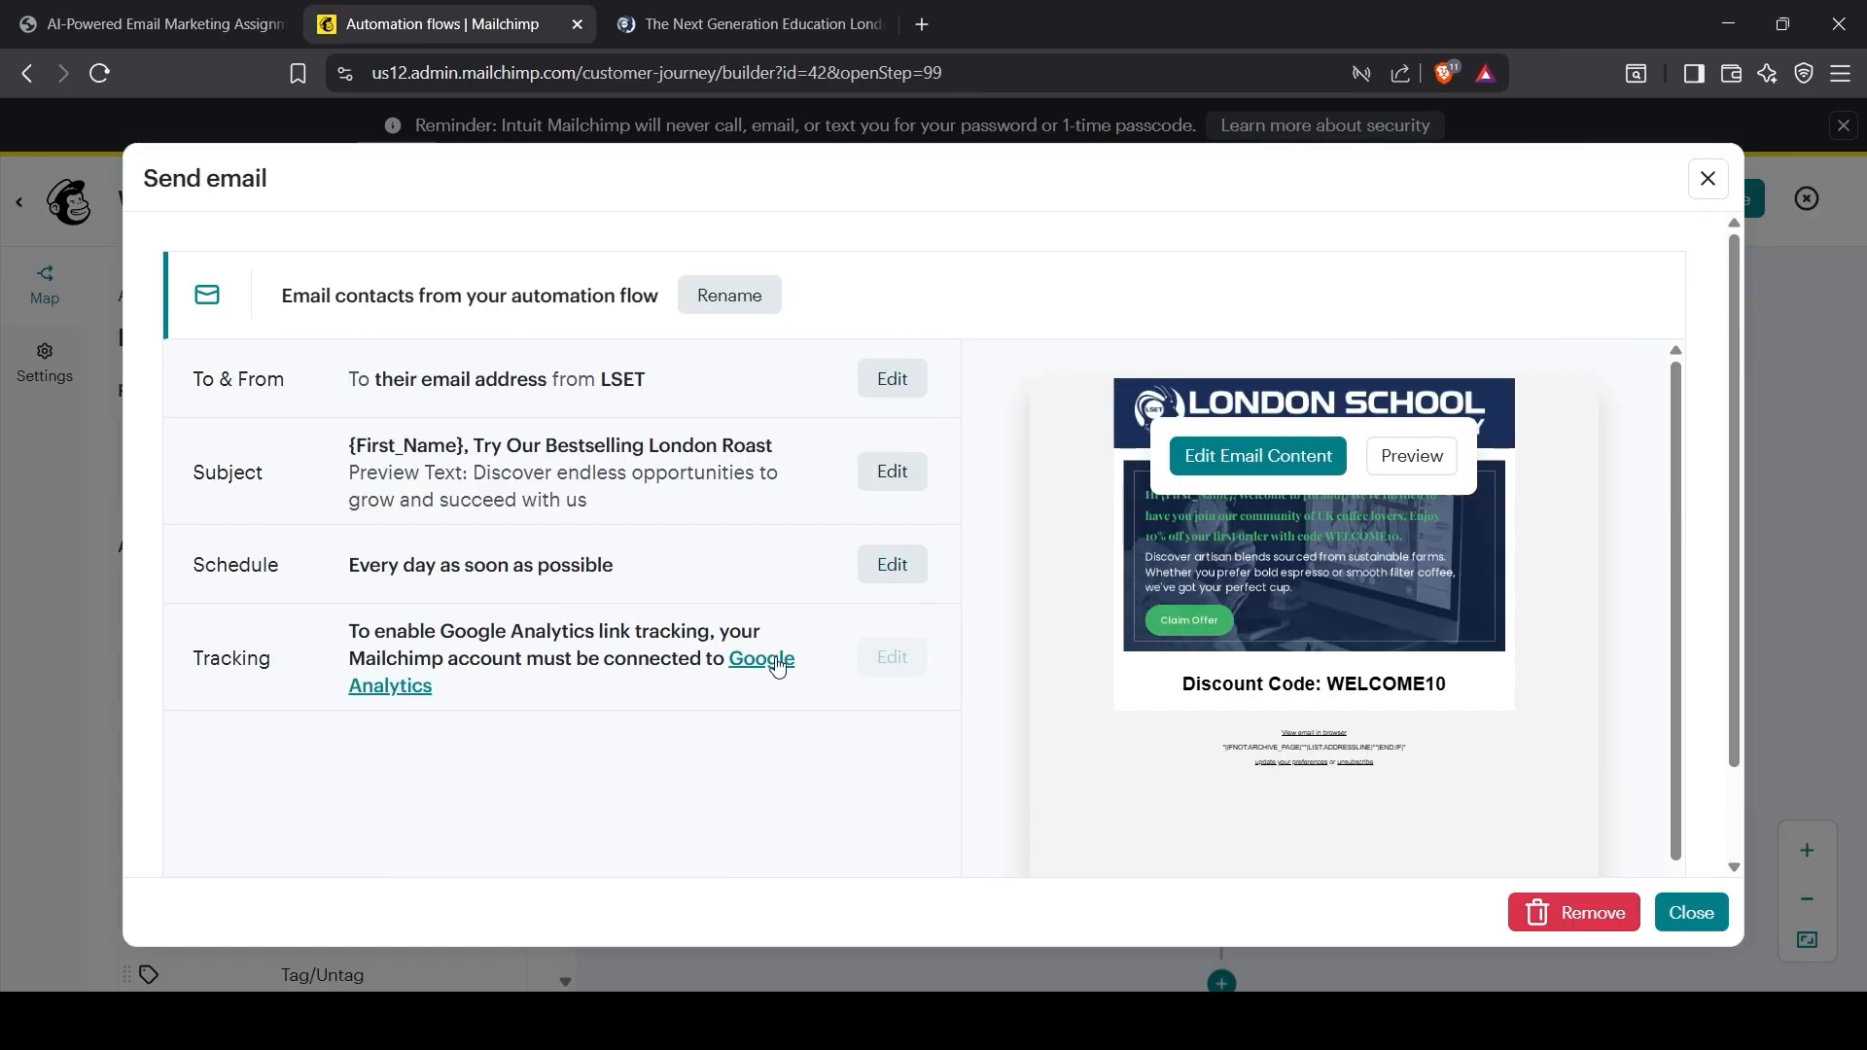
Step: Keep the sending schedule at every day, as soon as possible, and save it
{"action": "left_click", "coordinate": [923, 564]}
{"action": "left_click", "coordinate": [474, 713]}
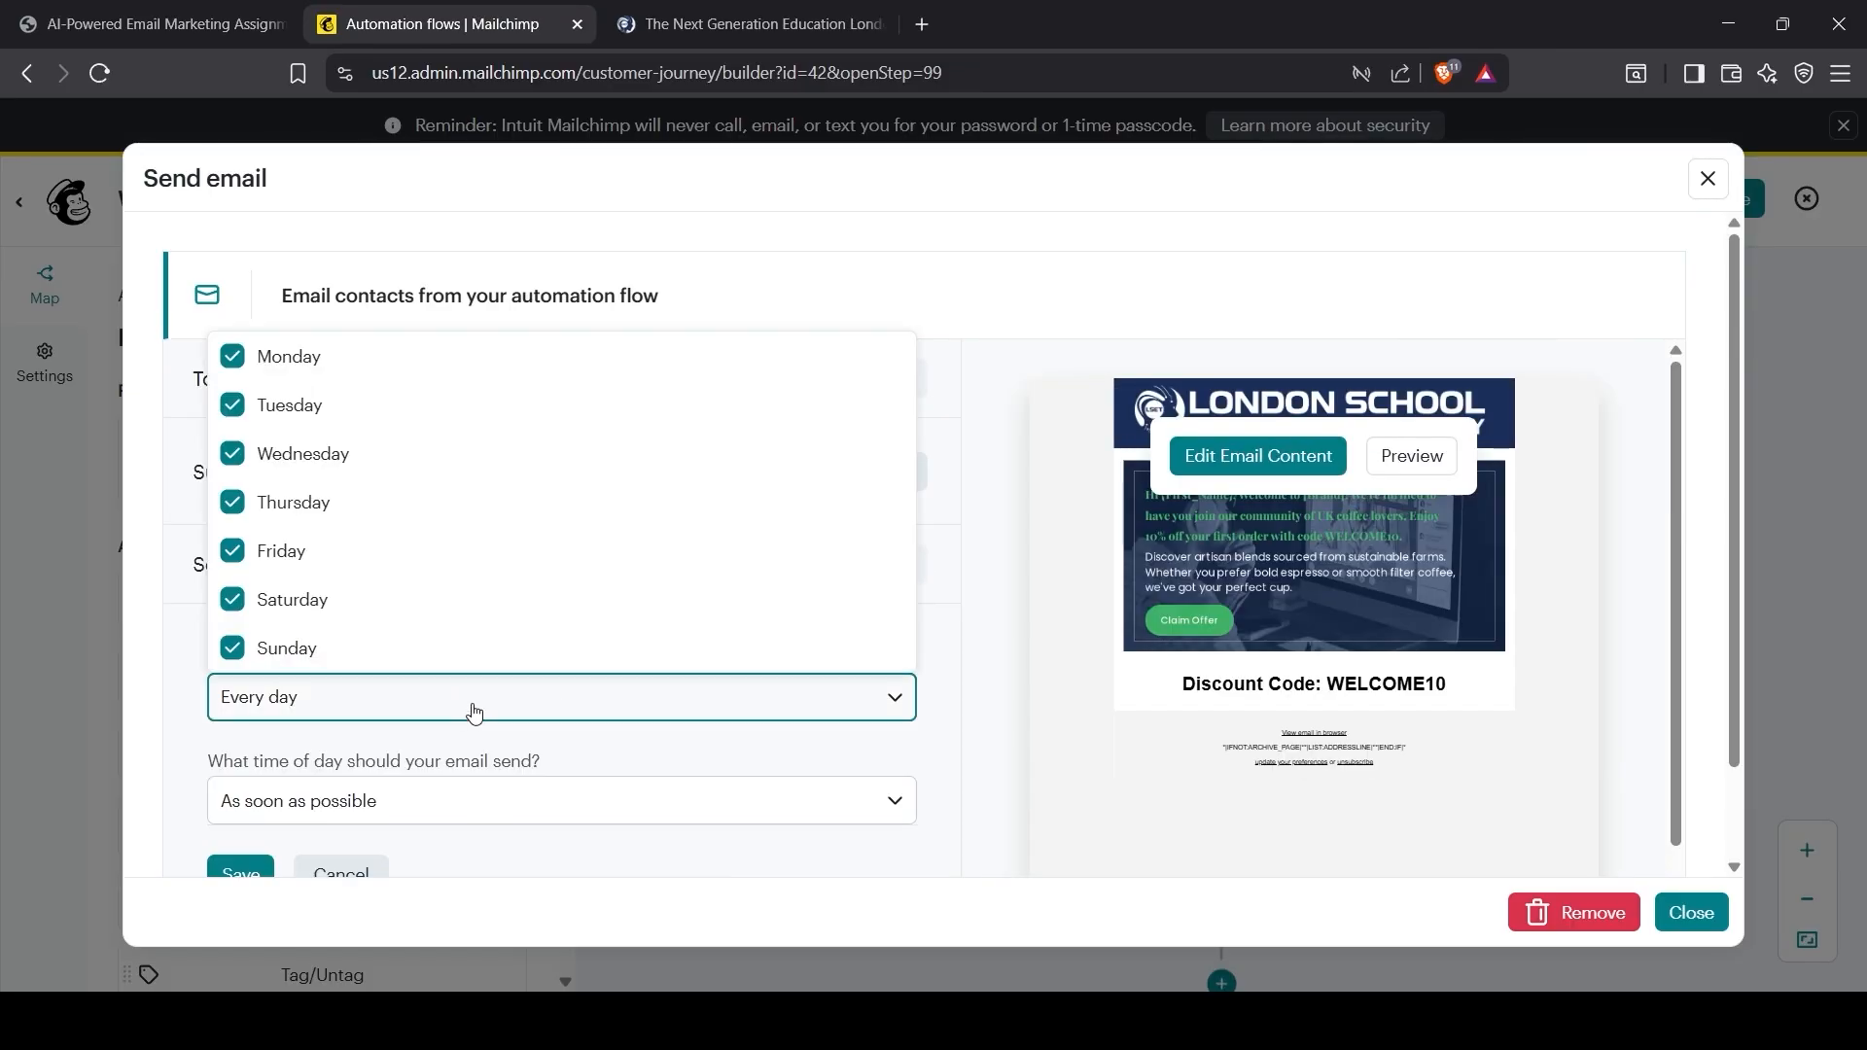
{"action": "scroll", "coordinate": [378, 749], "scroll_direction": "down", "scroll_amount": 1}
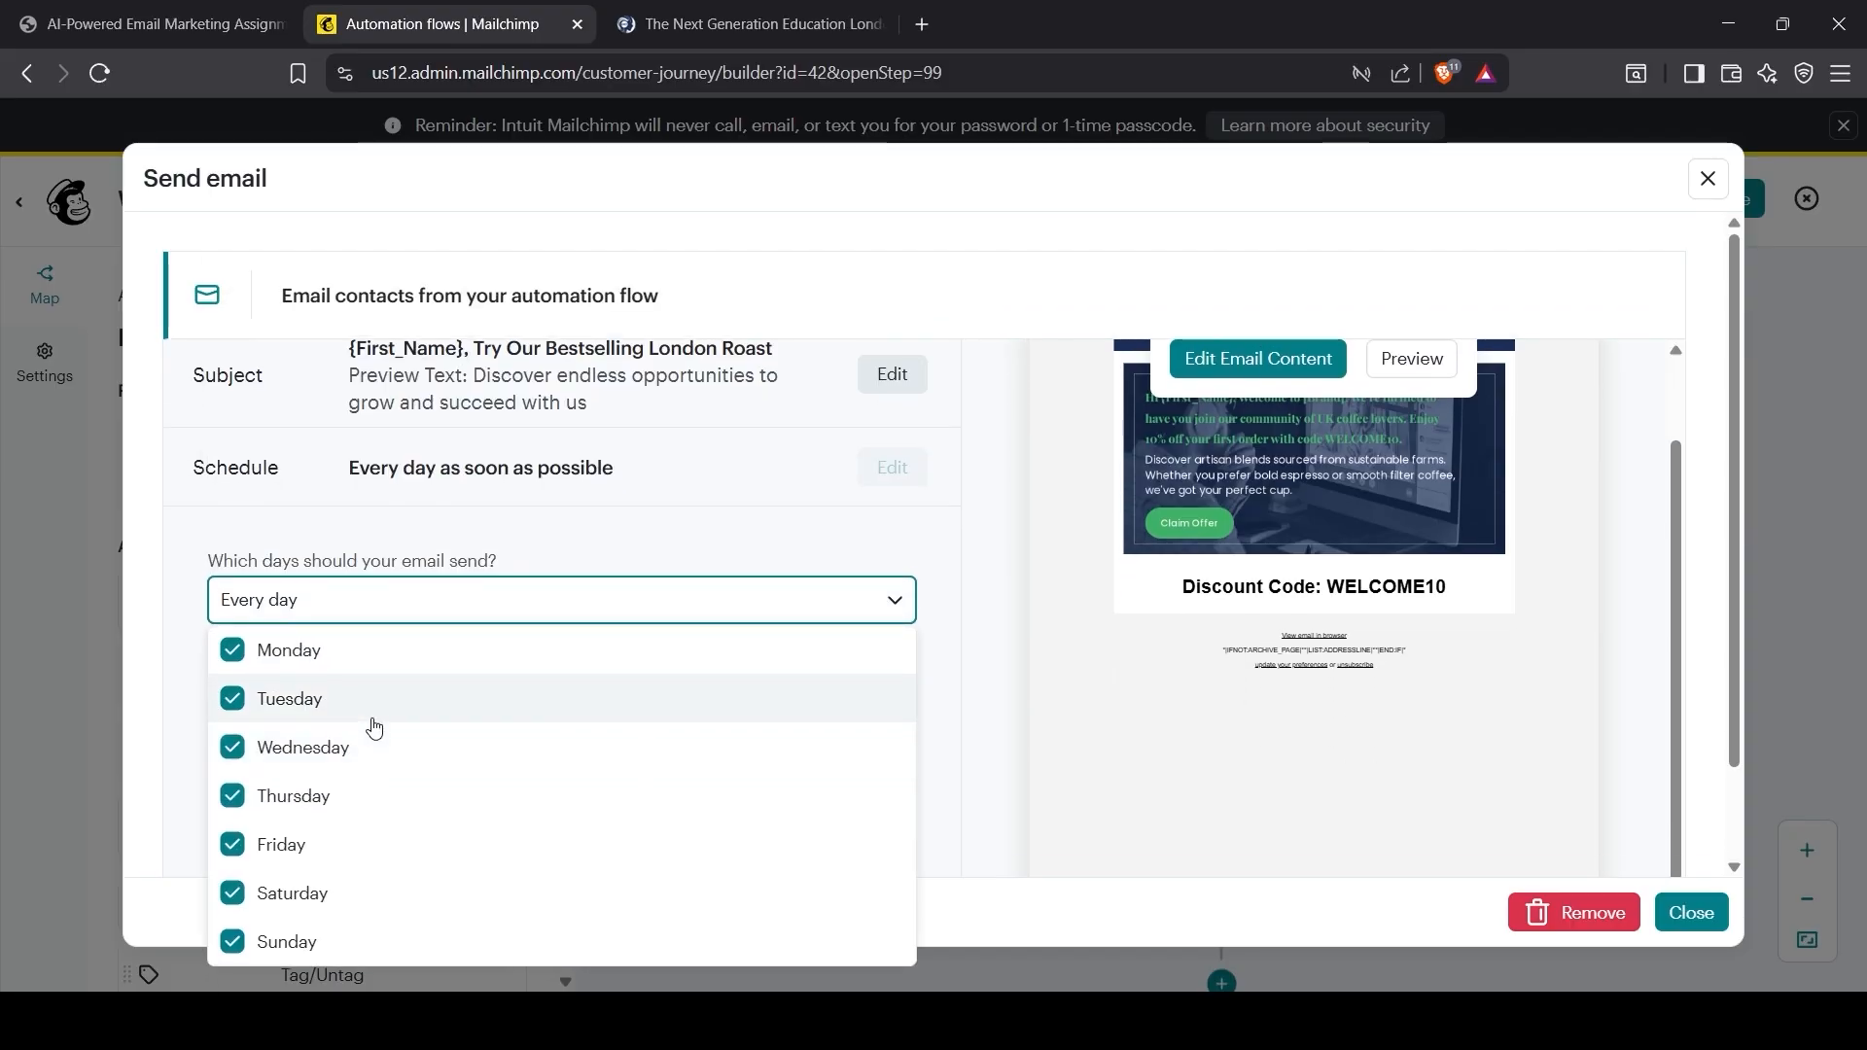
{"action": "left_click", "coordinate": [225, 563]}
{"action": "left_click", "coordinate": [313, 717]}
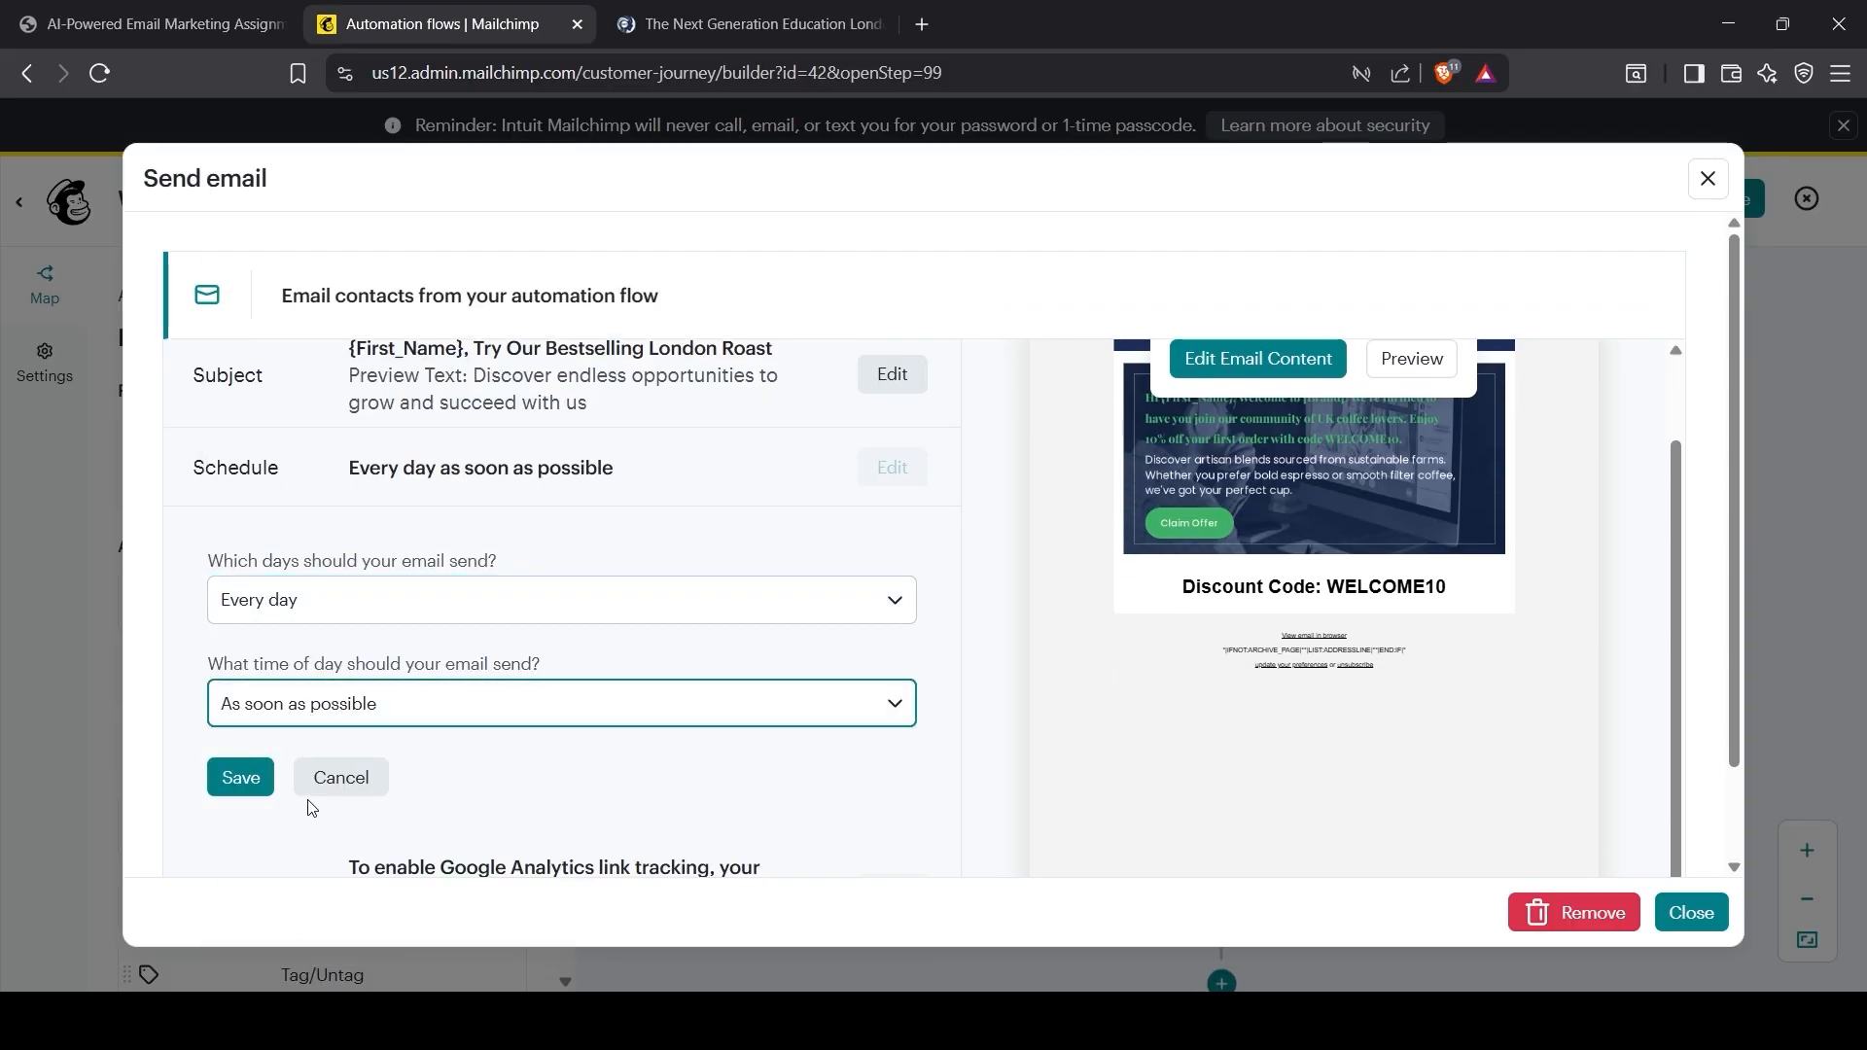
{"action": "key", "text": "Down"}
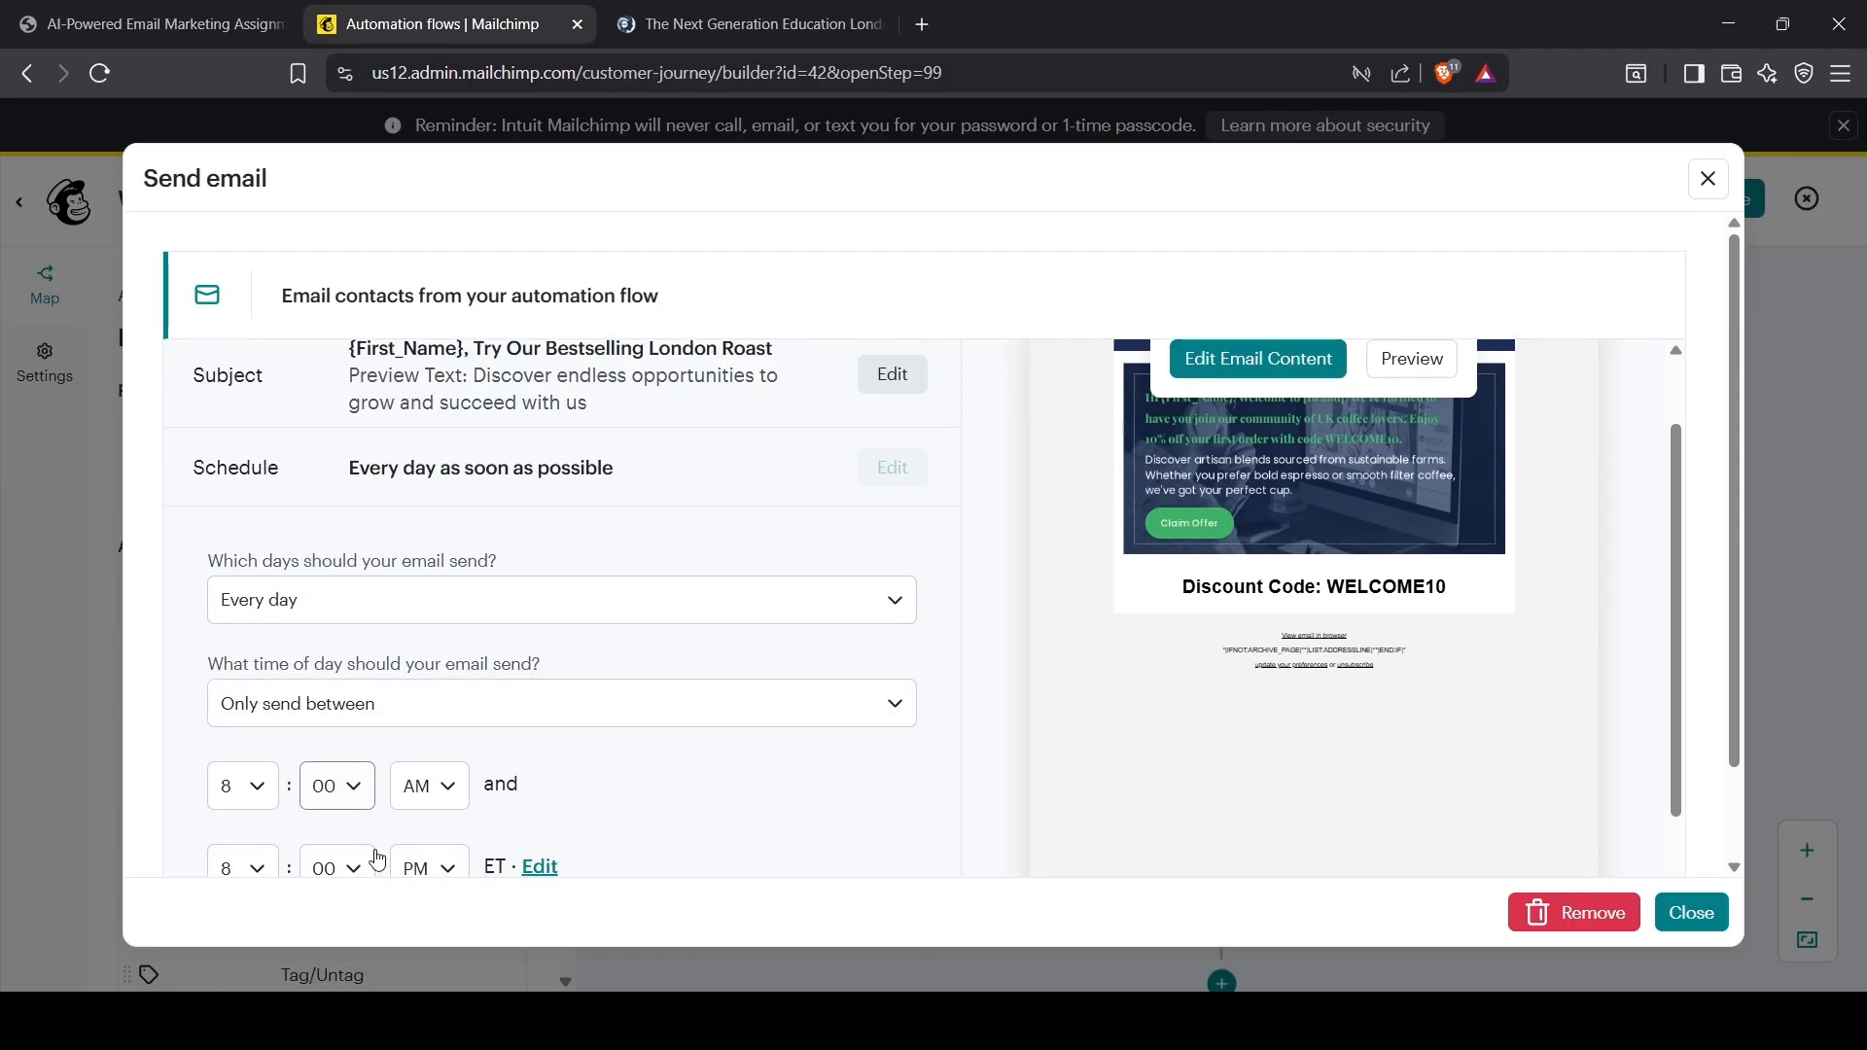
{"action": "key", "text": "Up"}
{"action": "scroll", "coordinate": [370, 715], "scroll_direction": "down", "scroll_amount": 1}
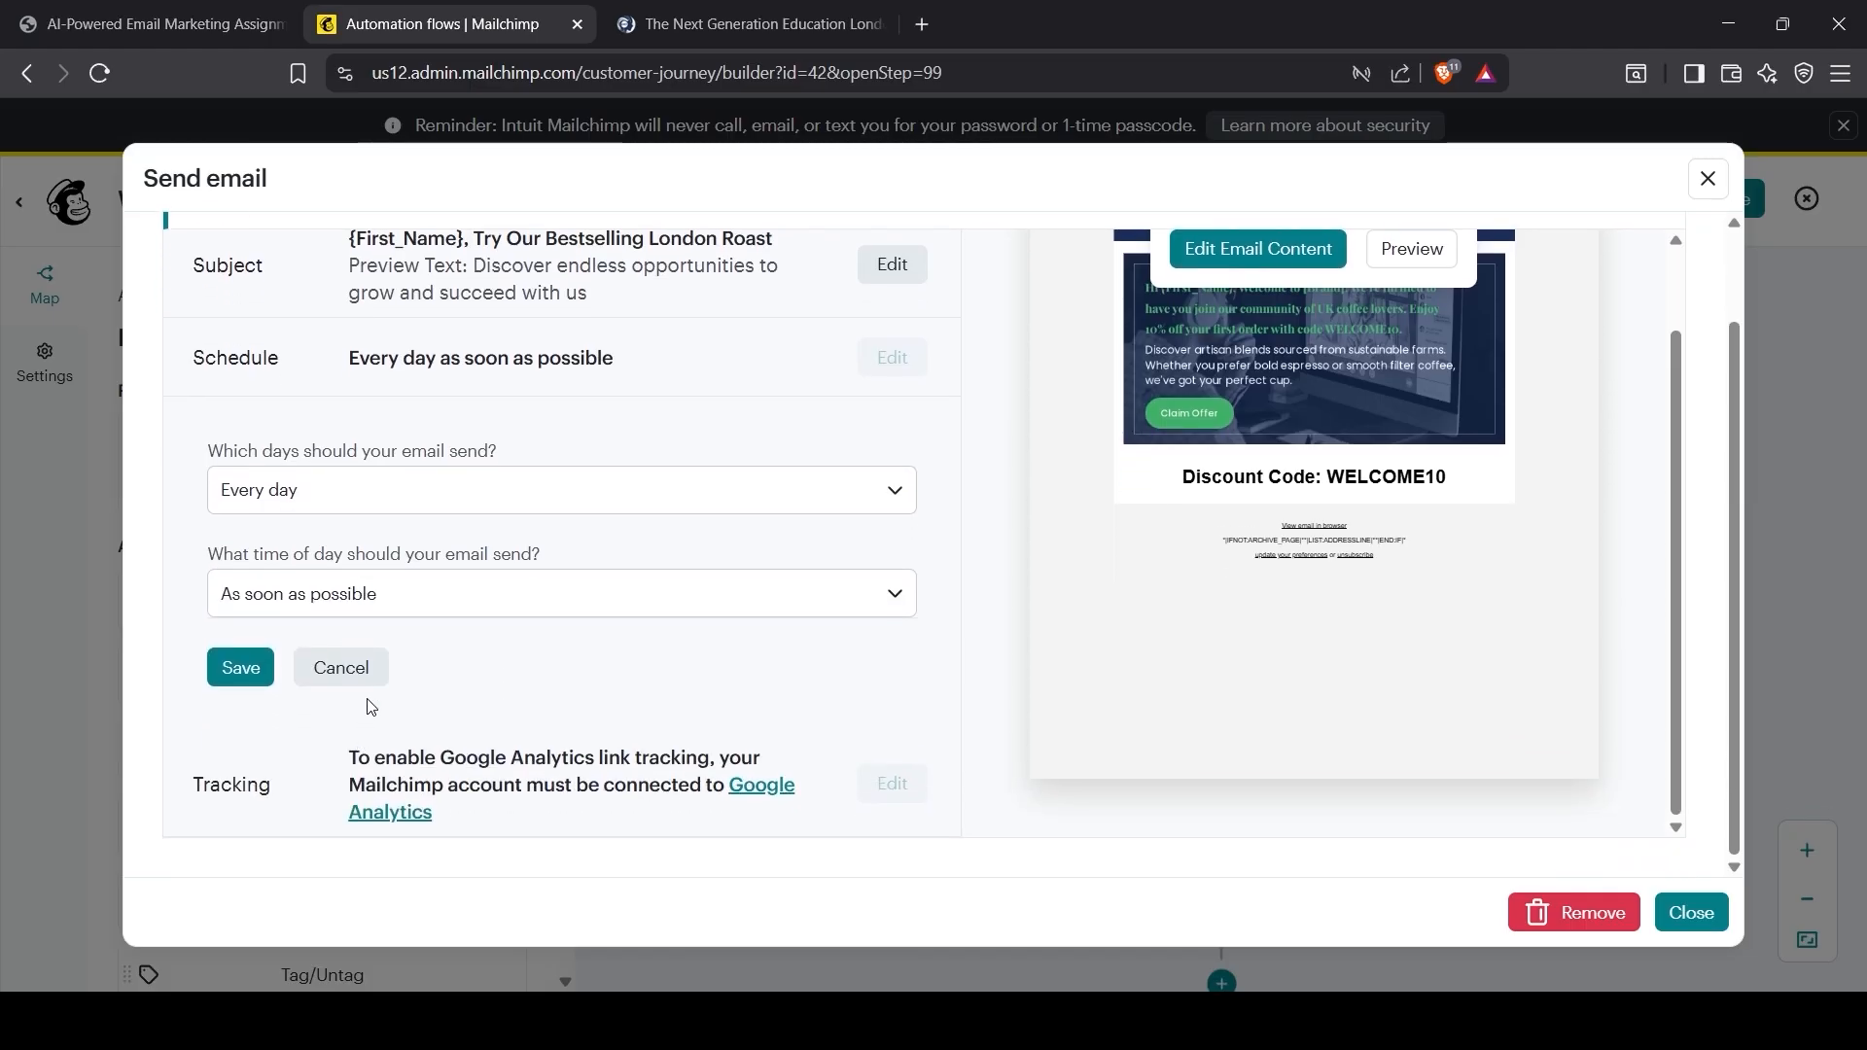
{"action": "left_click", "coordinate": [249, 688]}
{"action": "scroll", "coordinate": [651, 720], "scroll_direction": "up", "scroll_amount": 1}
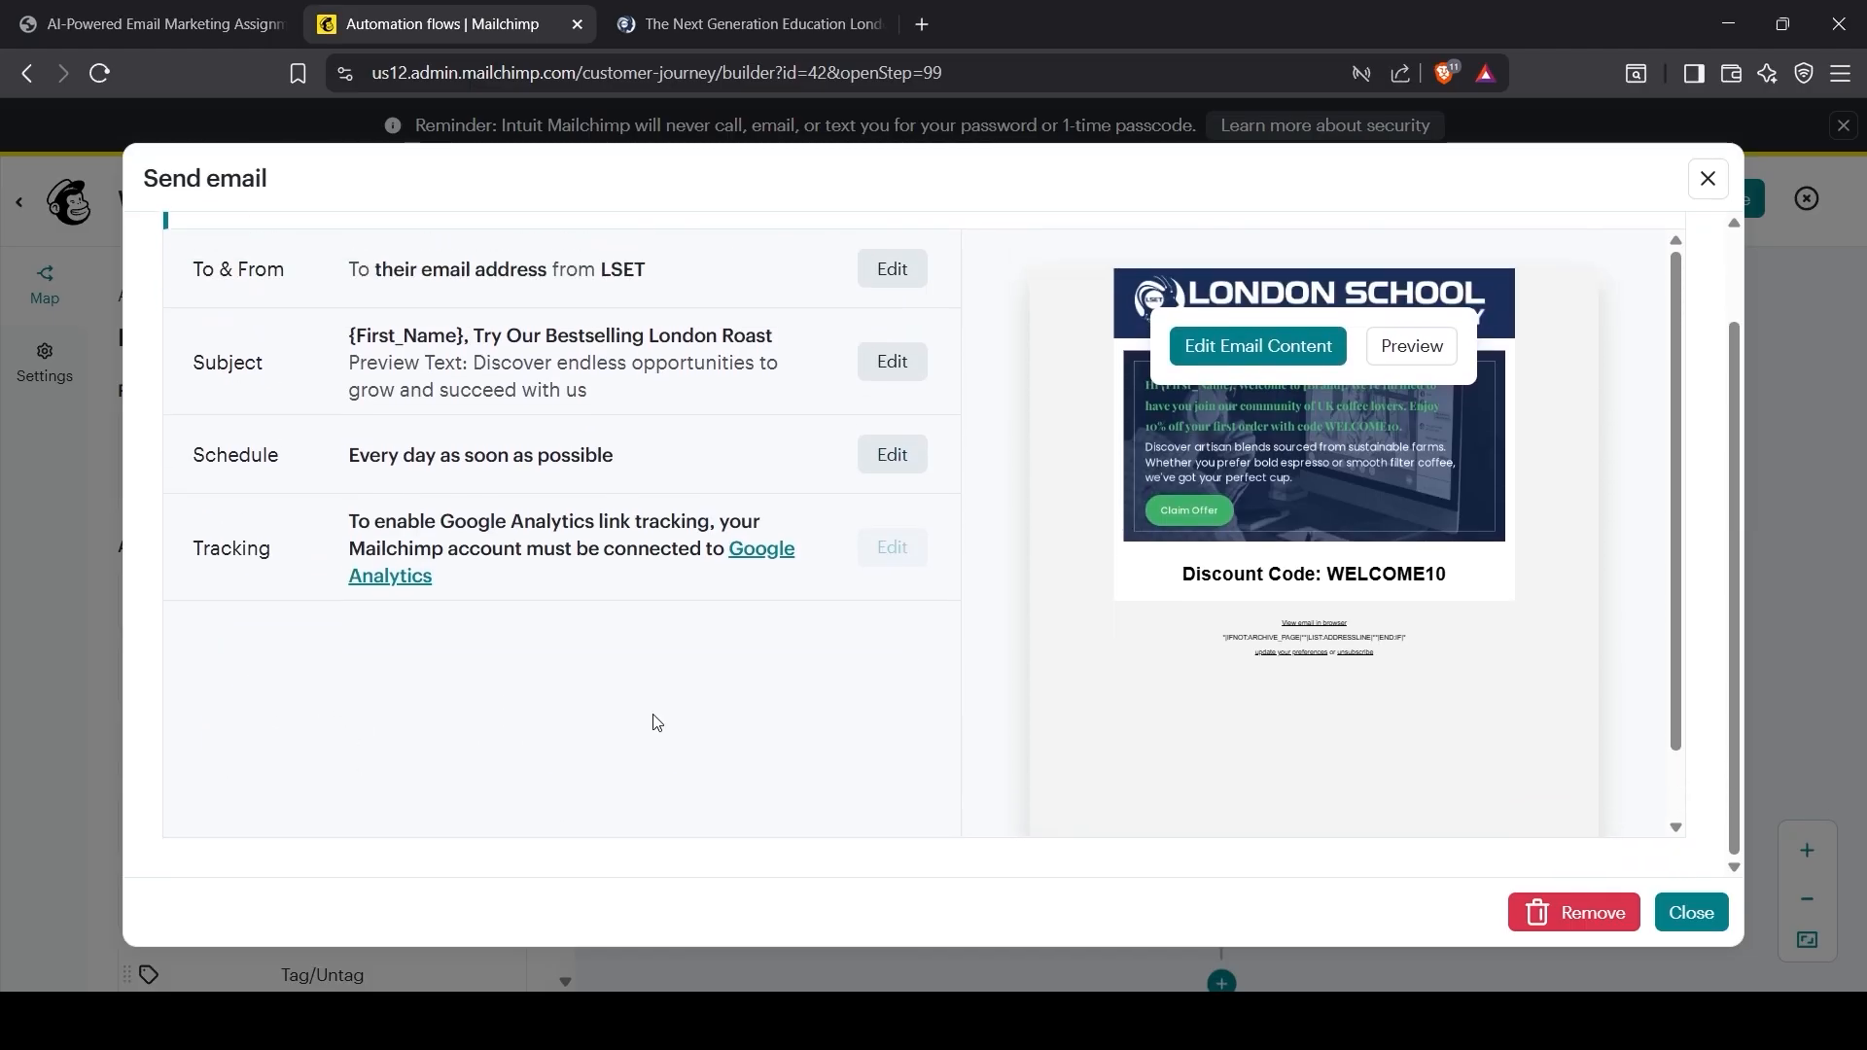
Step: For the email after the 2 day delay, set the To field to 'Their First Name and Last Name', sent from LSET
{"action": "left_click", "coordinate": [1694, 914]}
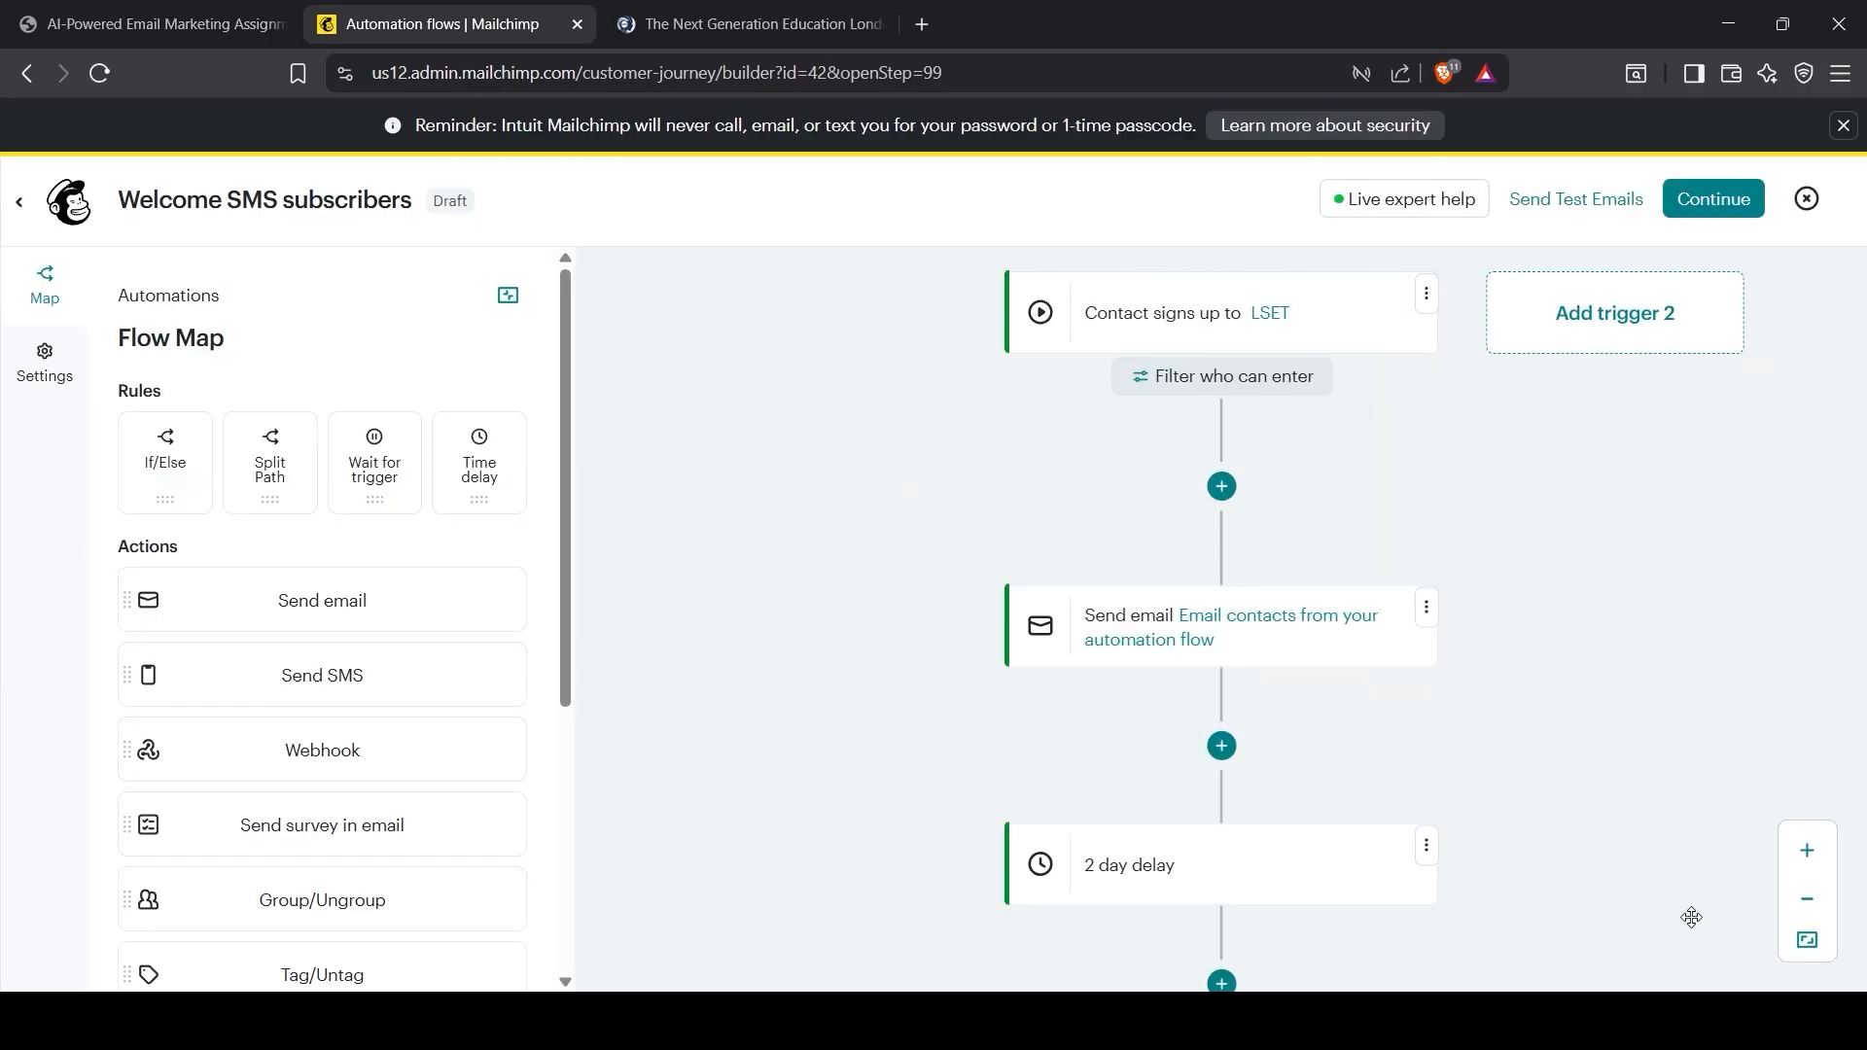
{"action": "scroll", "coordinate": [1192, 788], "scroll_direction": "up", "scroll_amount": 2}
{"action": "scroll", "coordinate": [1185, 791], "scroll_direction": "down", "scroll_amount": 1}
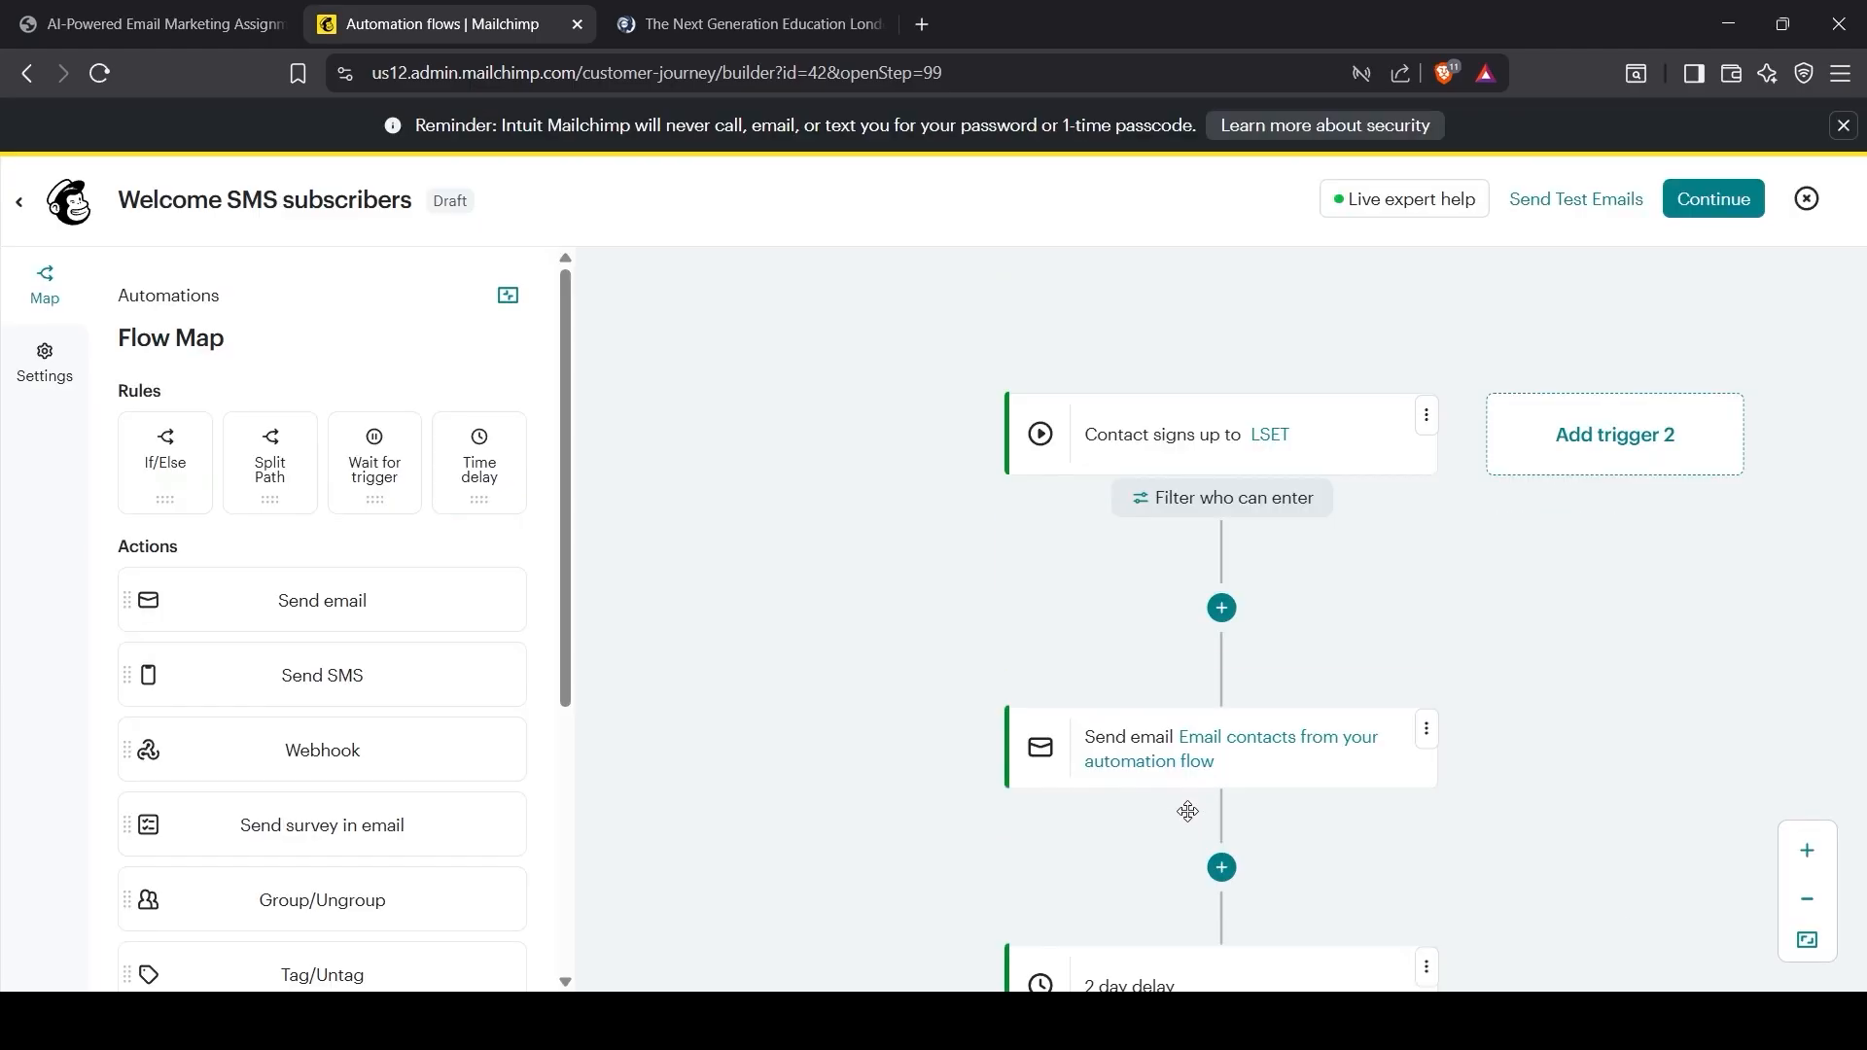
{"action": "scroll", "coordinate": [1180, 794], "scroll_direction": "down", "scroll_amount": 2}
{"action": "scroll", "coordinate": [1060, 894], "scroll_direction": "down", "scroll_amount": 1}
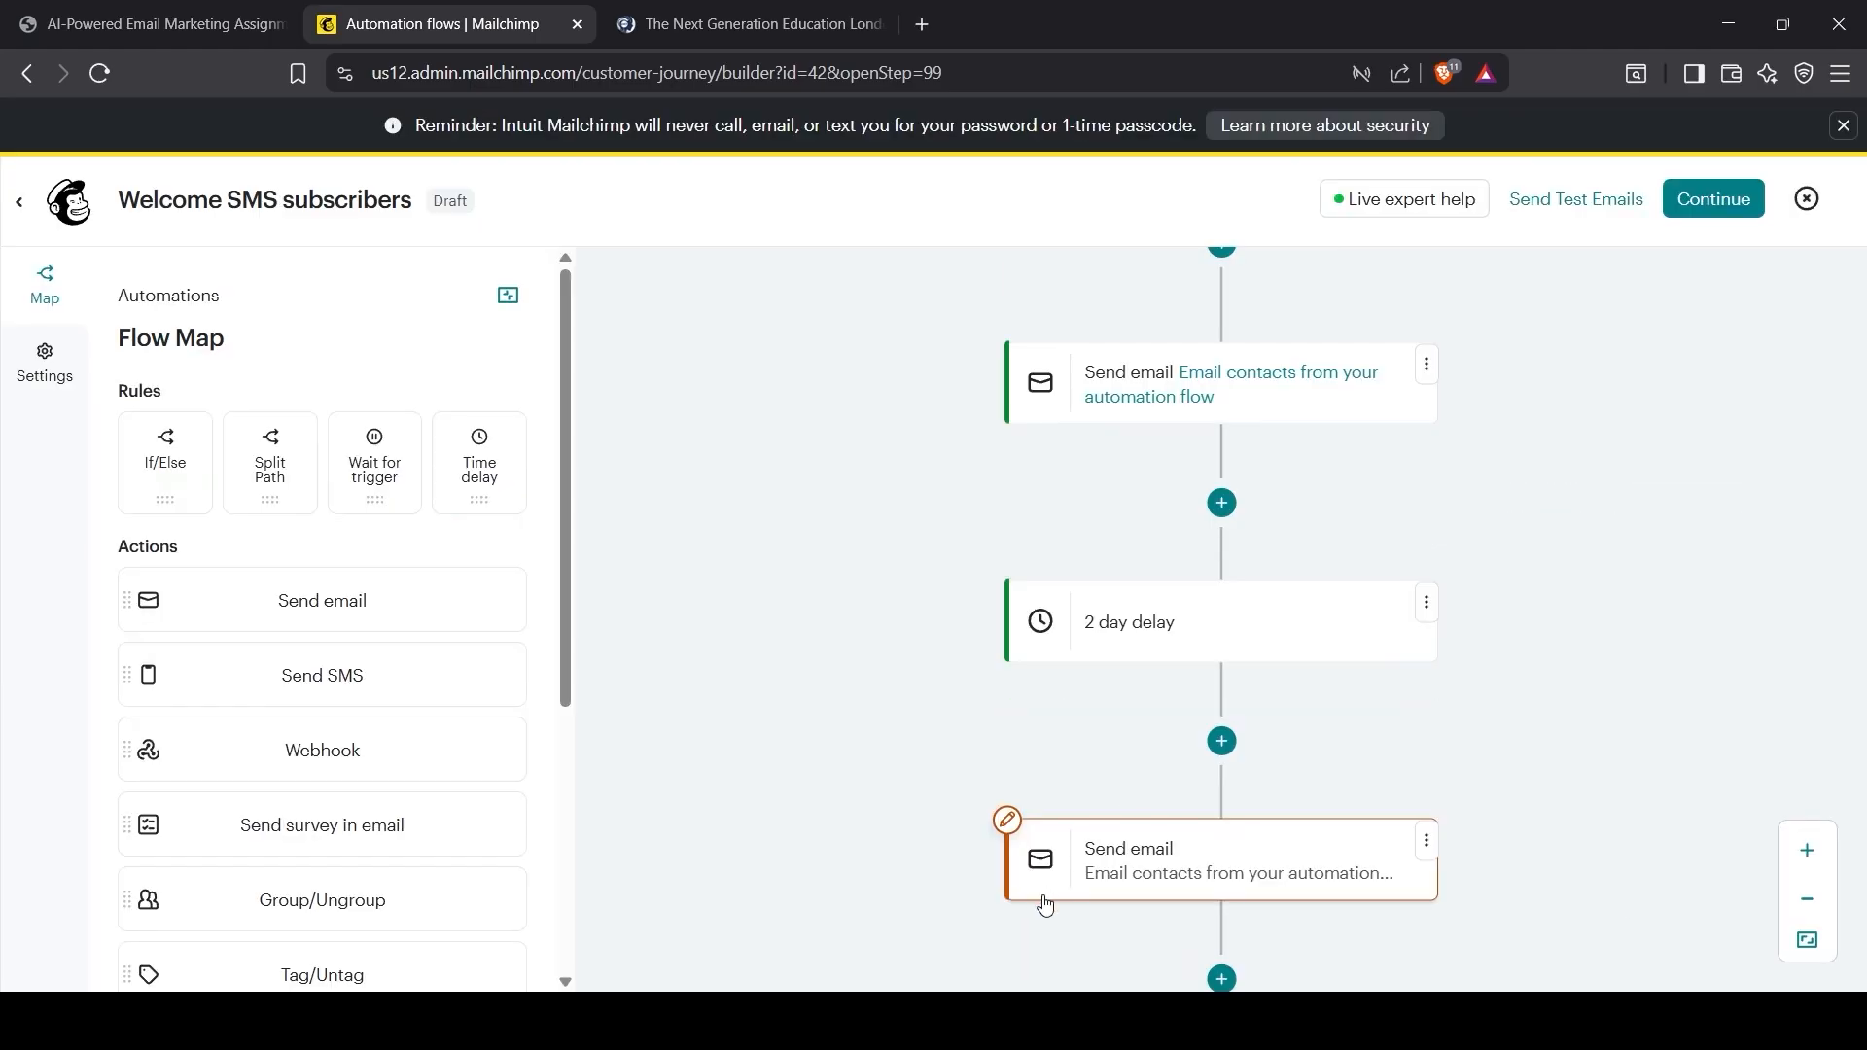
{"action": "left_click", "coordinate": [1165, 885]}
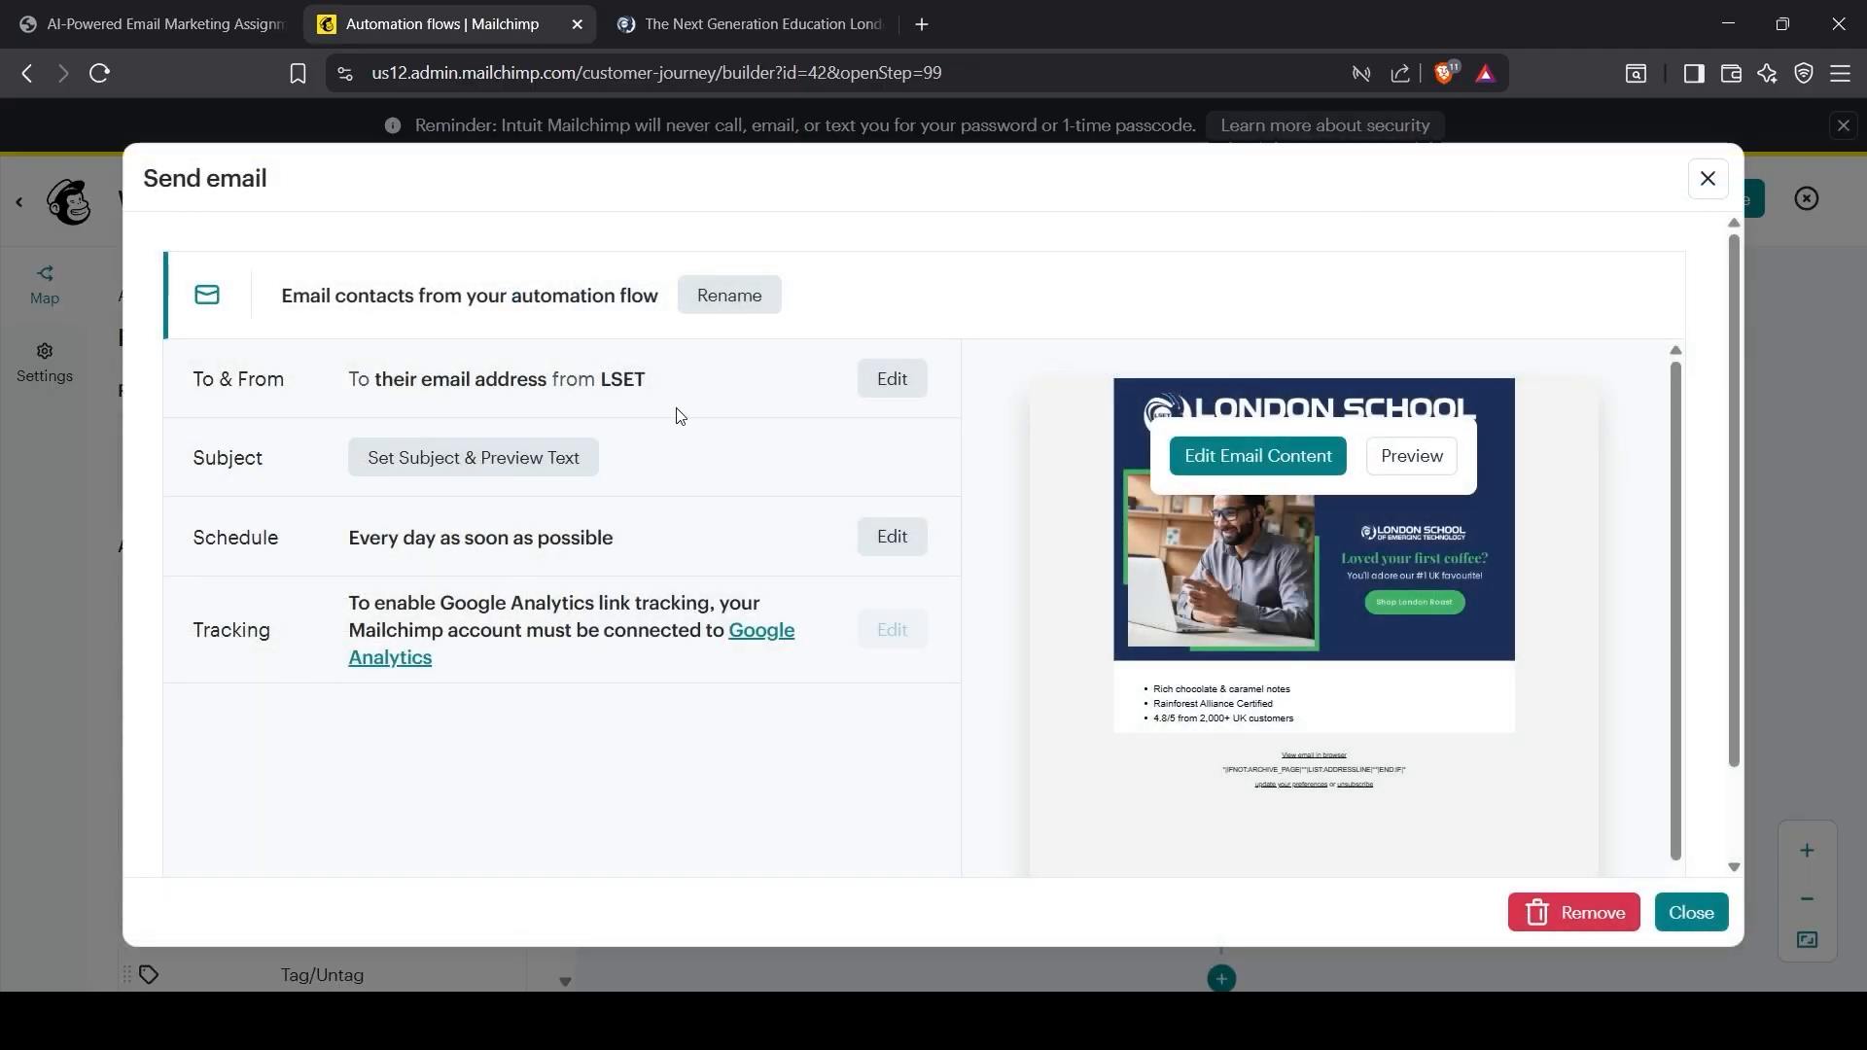
{"action": "left_click", "coordinate": [889, 380]}
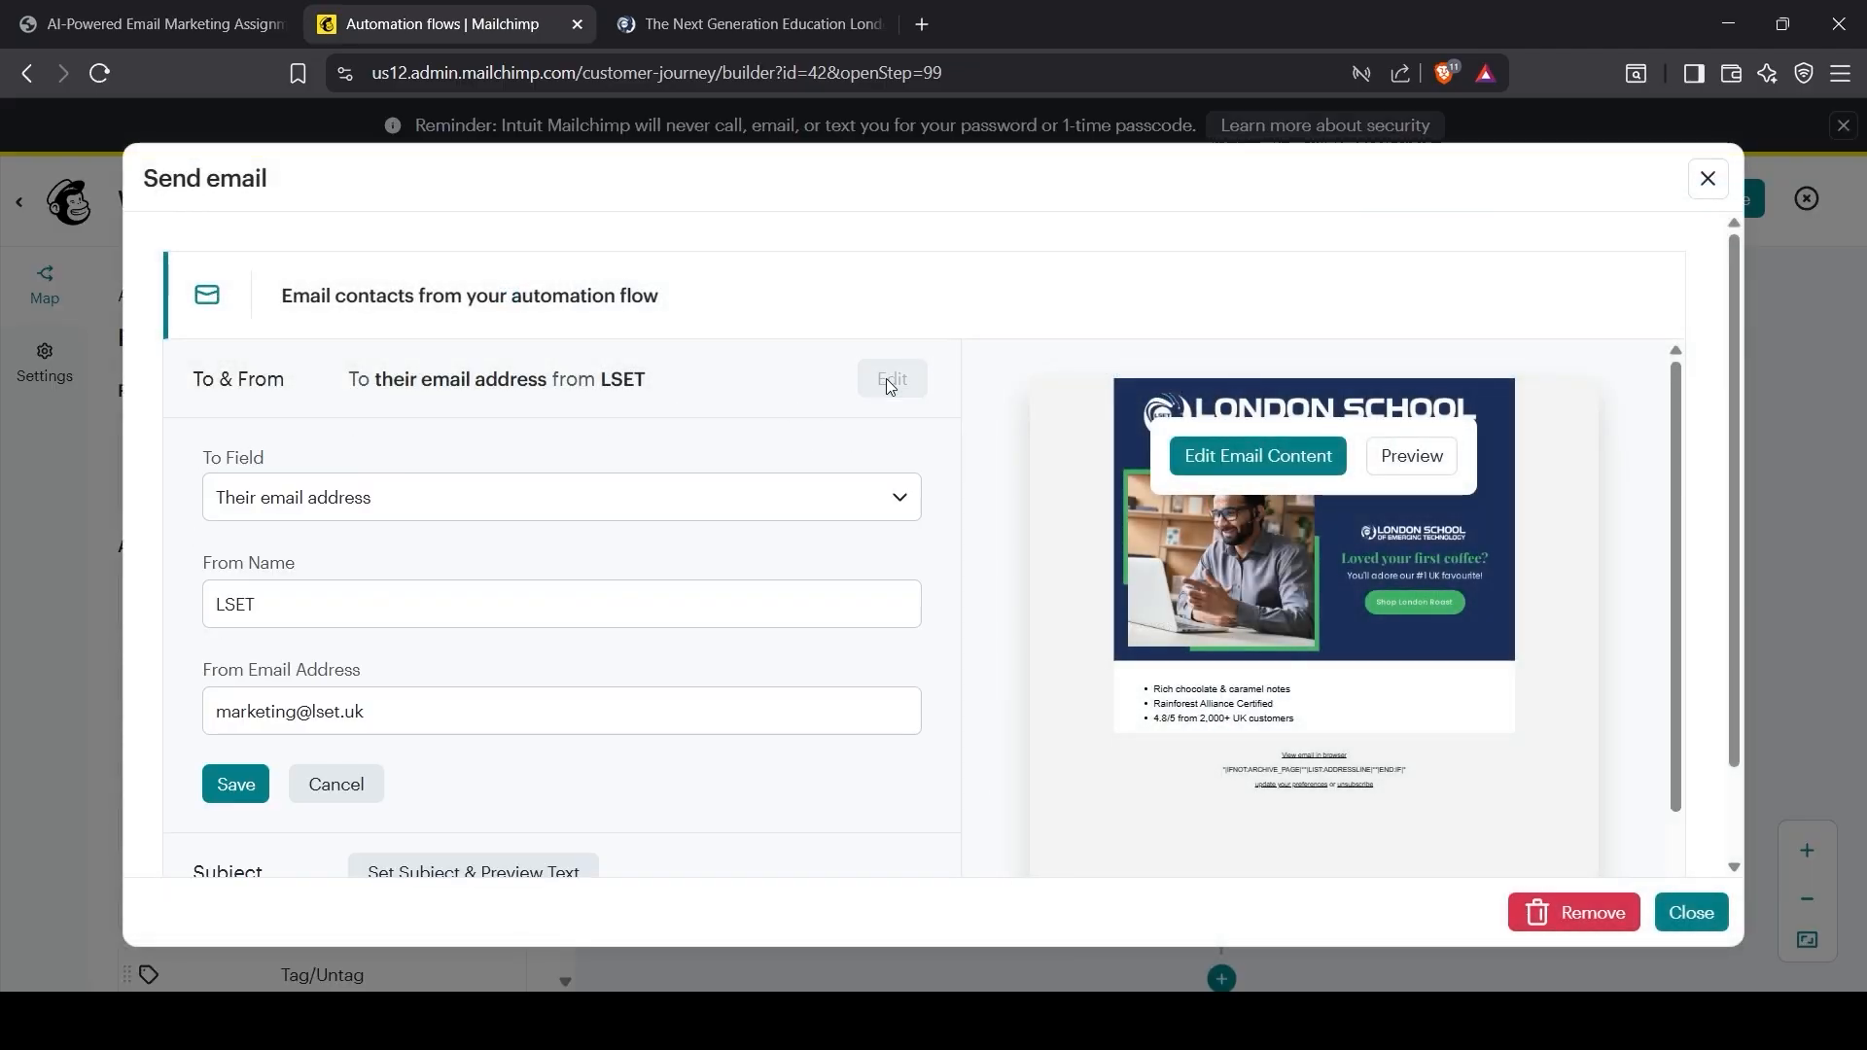
{"action": "left_click", "coordinate": [320, 583]}
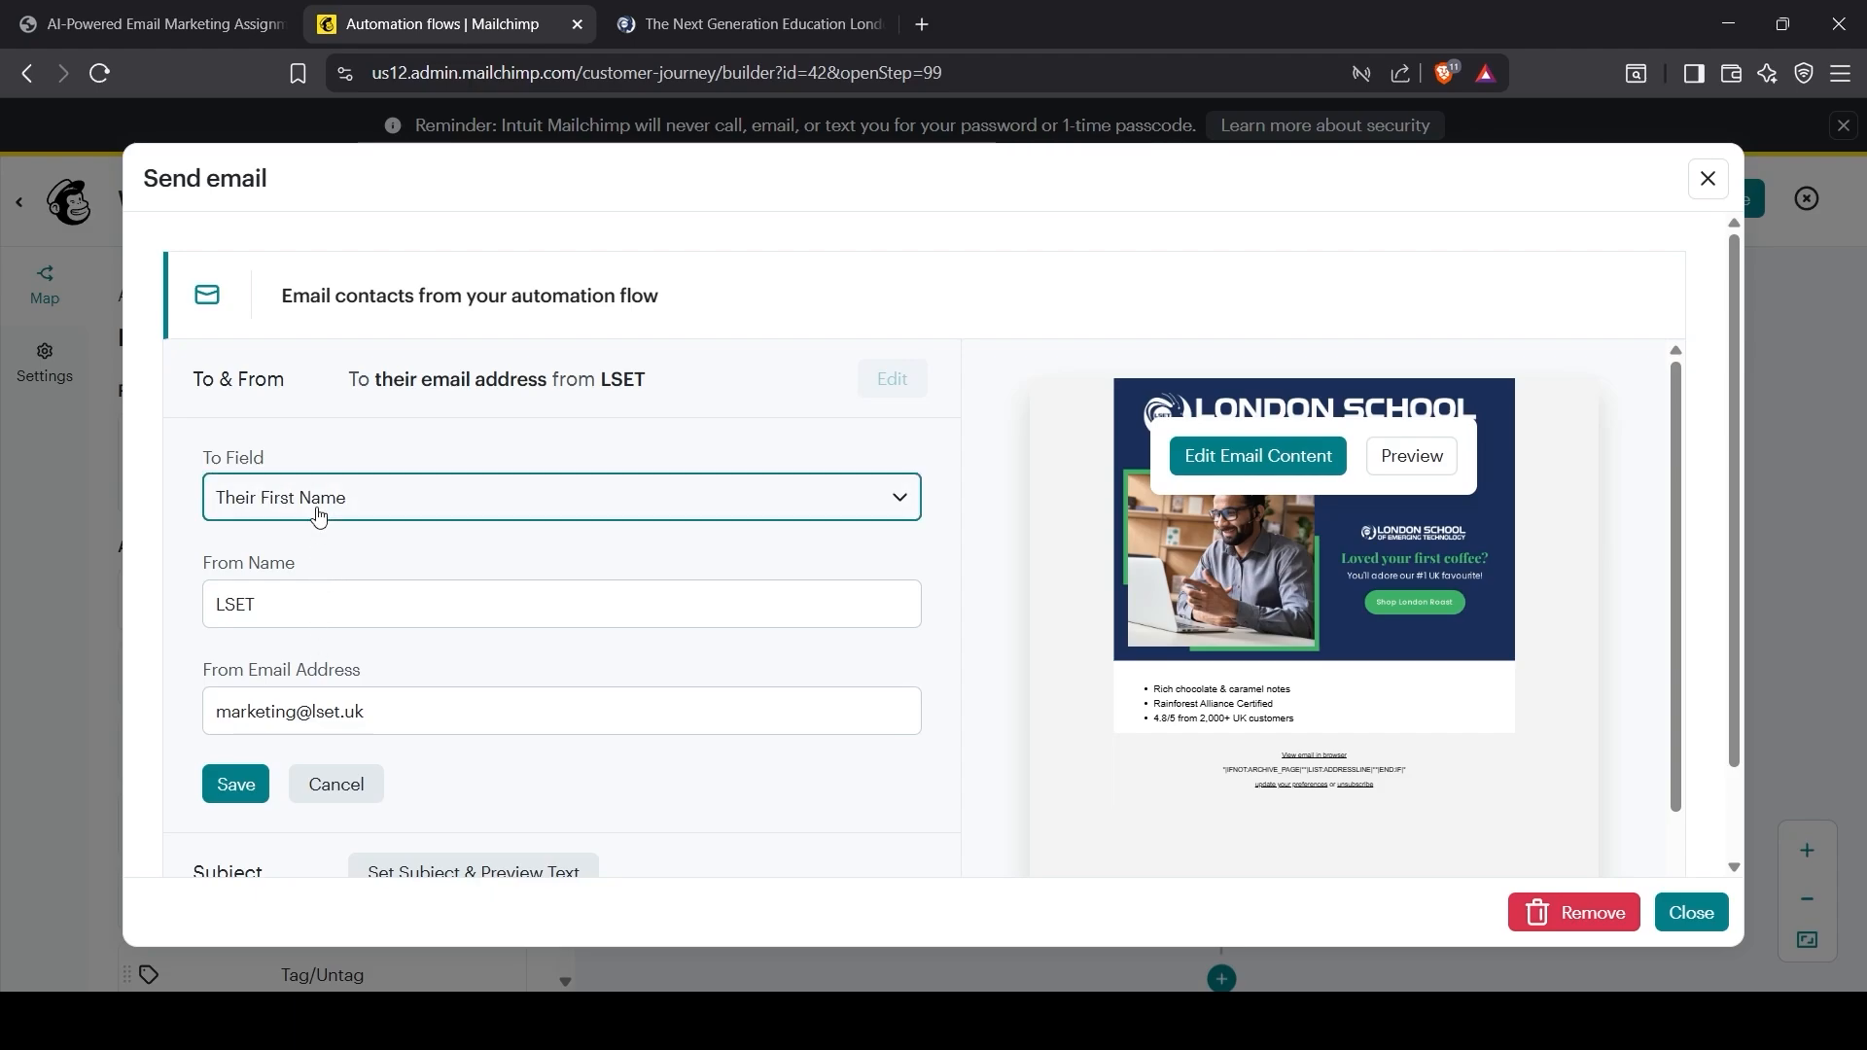
{"action": "left_click", "coordinate": [388, 635]}
{"action": "left_click", "coordinate": [345, 565]}
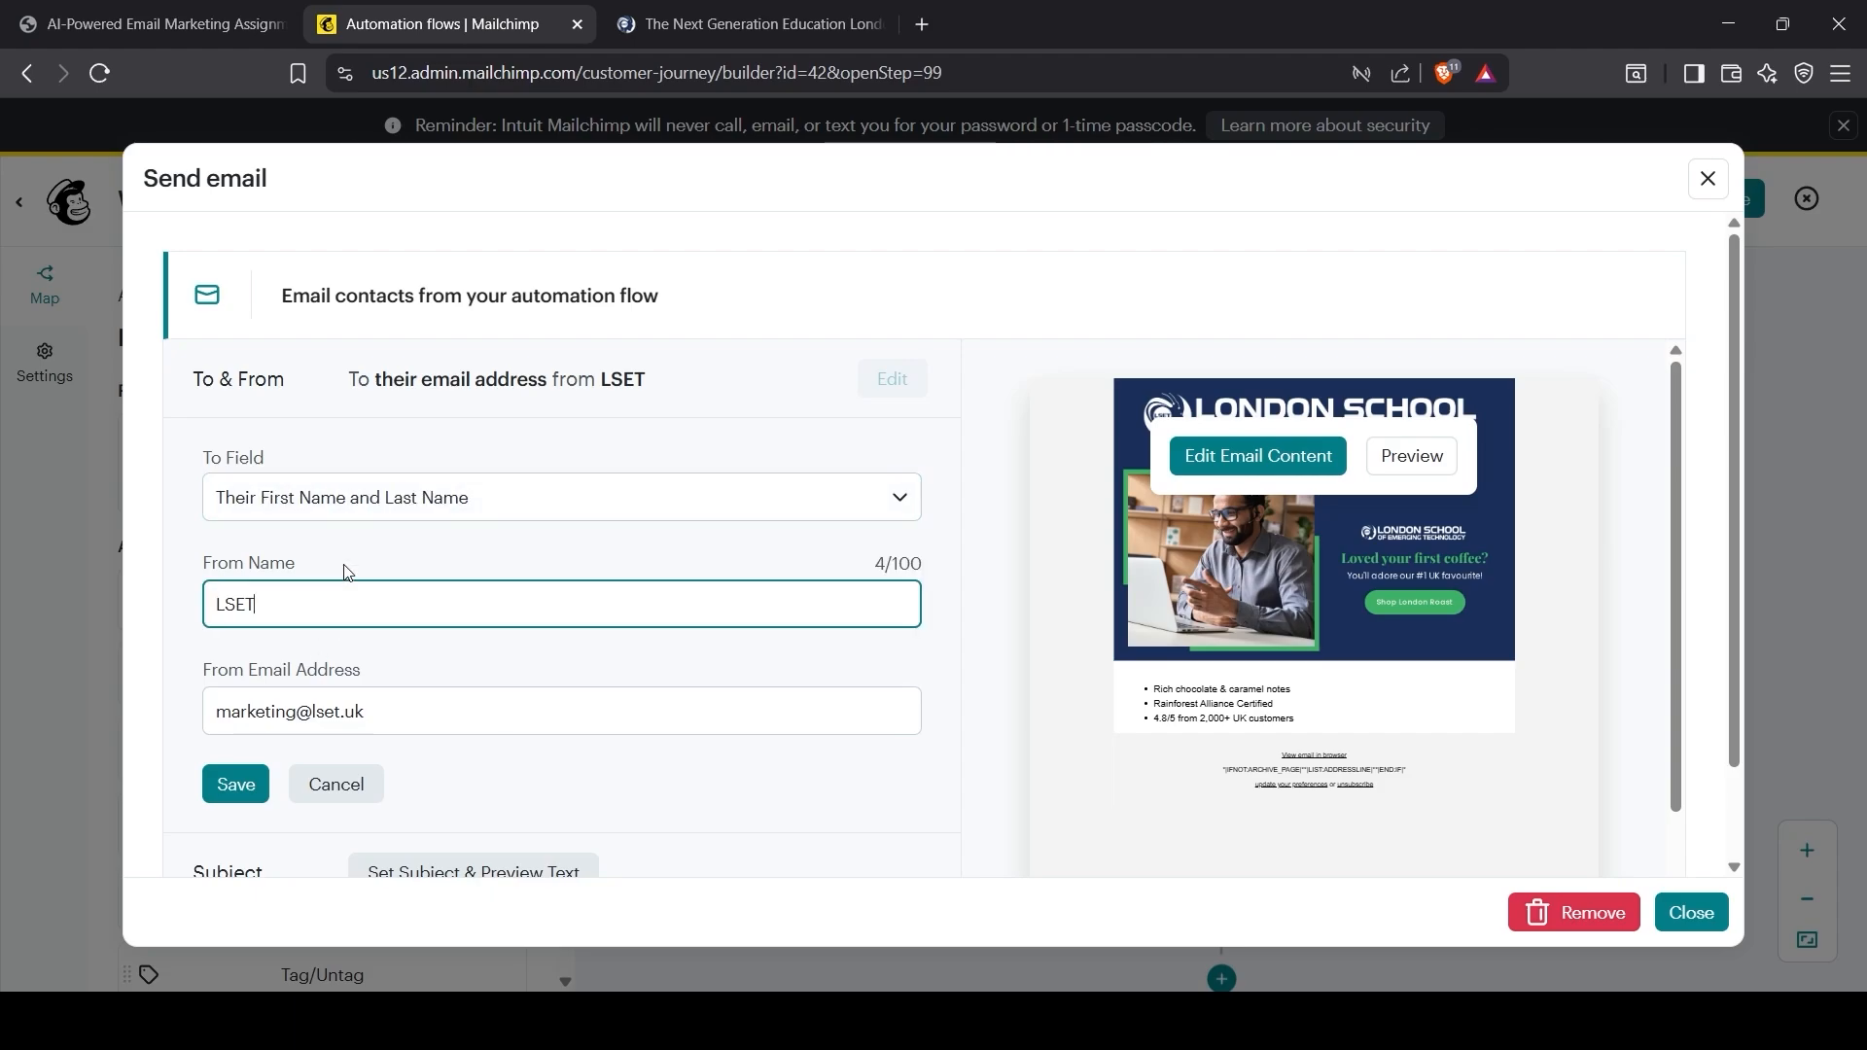
{"action": "left_click", "coordinate": [367, 710]}
{"action": "left_click", "coordinate": [233, 784]}
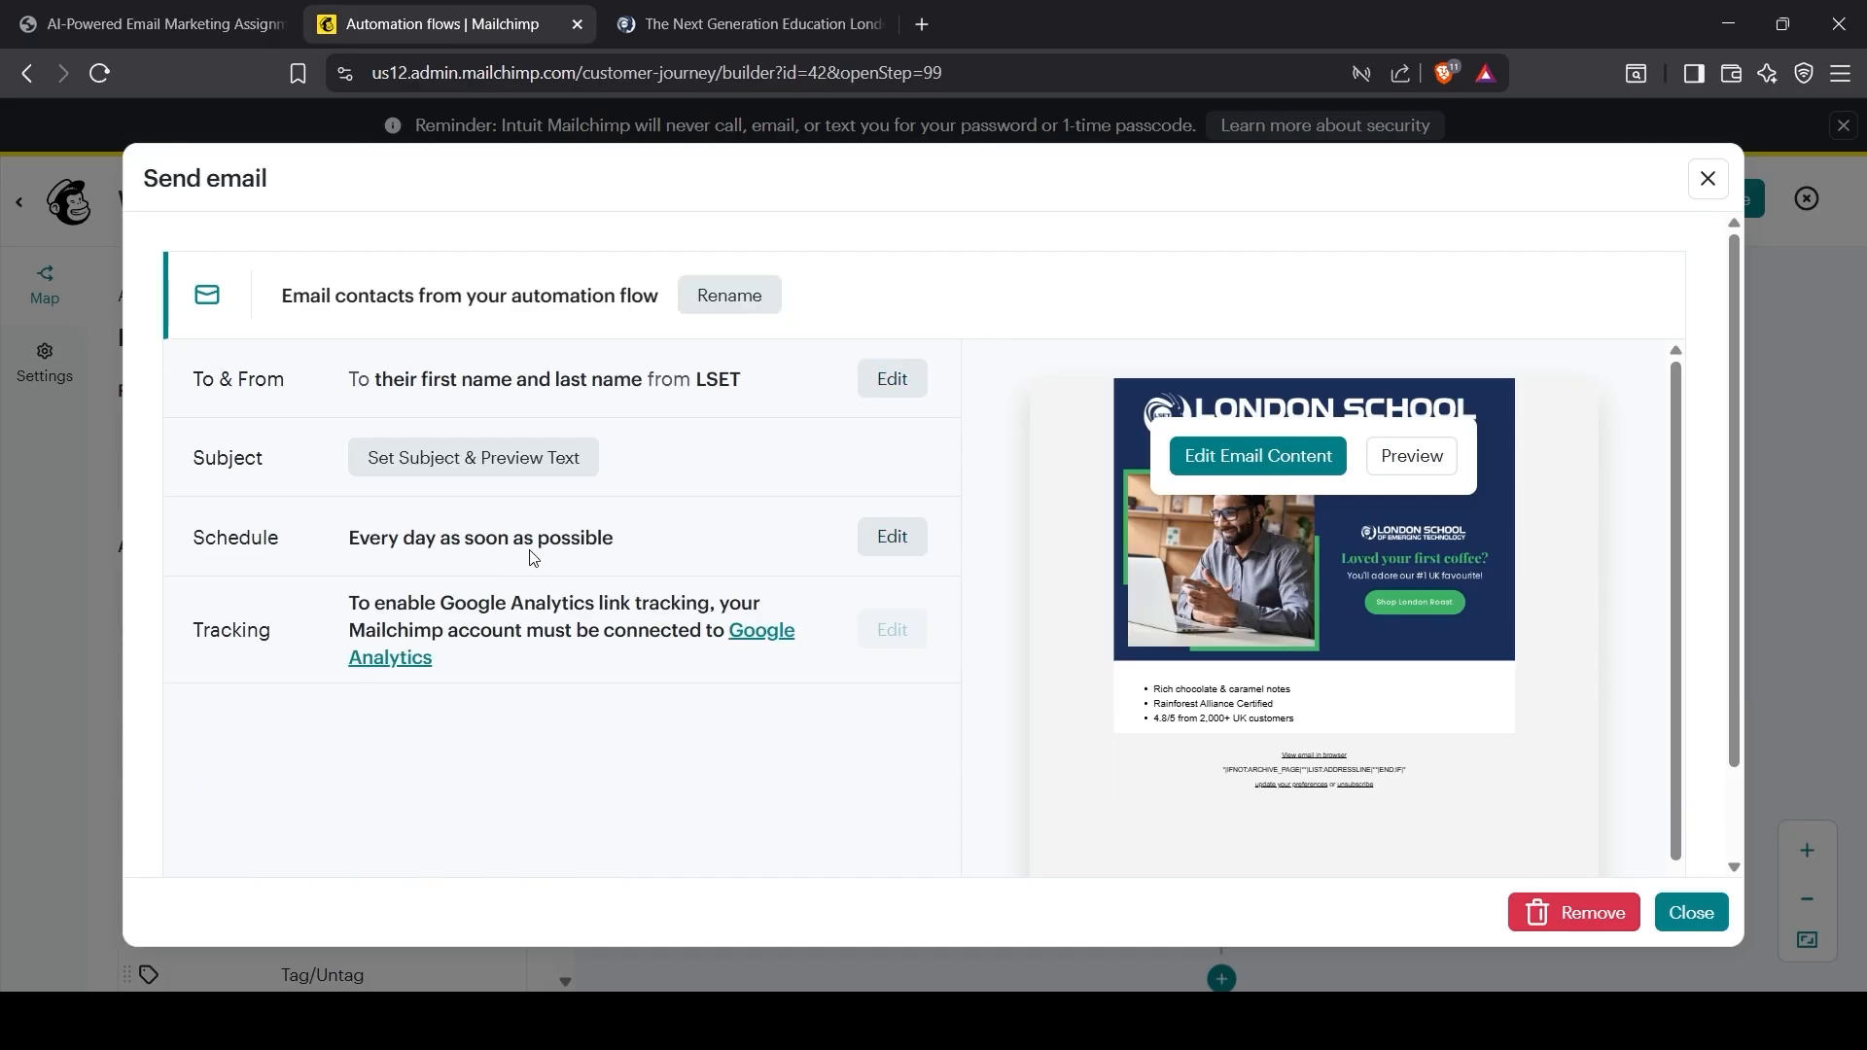
Step: Paste '{First_Name}, Your Cart Misses You!' from the assignment PDF into the Subject field
{"action": "left_click", "coordinate": [516, 474]}
{"action": "left_click", "coordinate": [467, 584]}
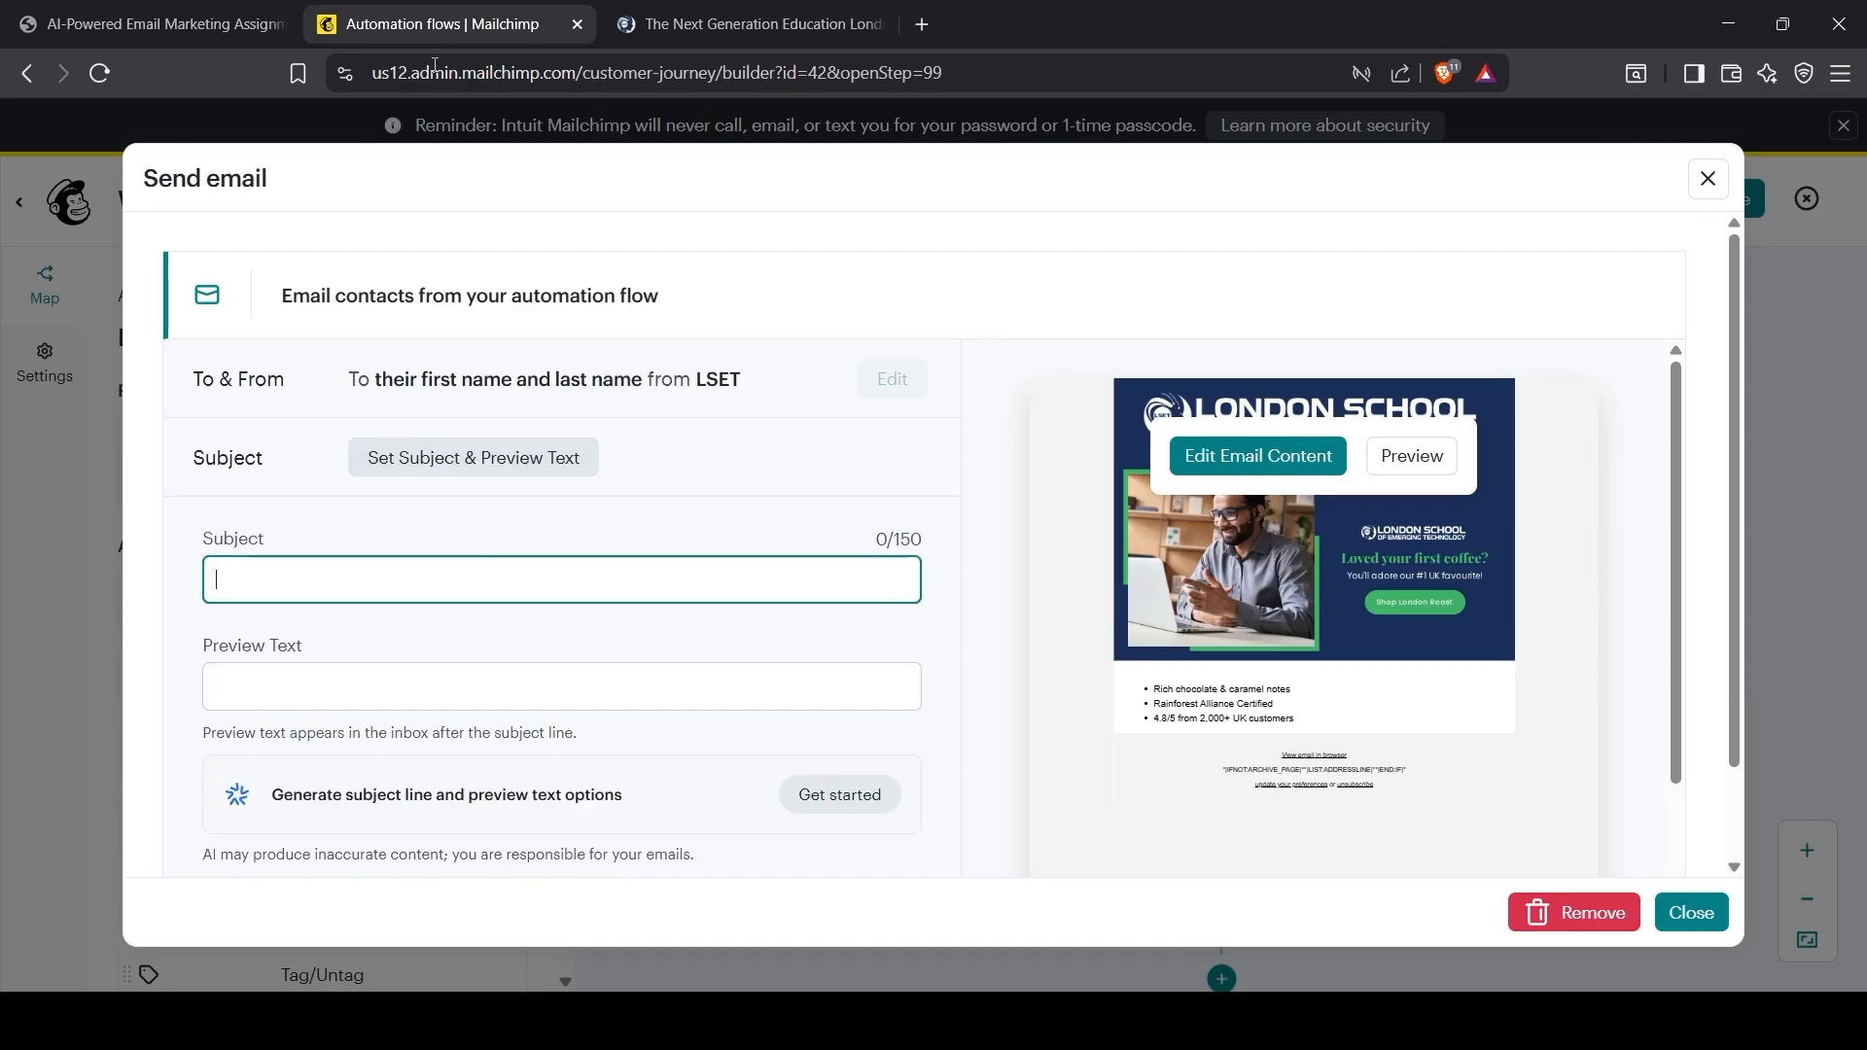
{"action": "left_click", "coordinate": [234, 44]}
{"action": "scroll", "coordinate": [802, 651], "scroll_direction": "down", "scroll_amount": 12}
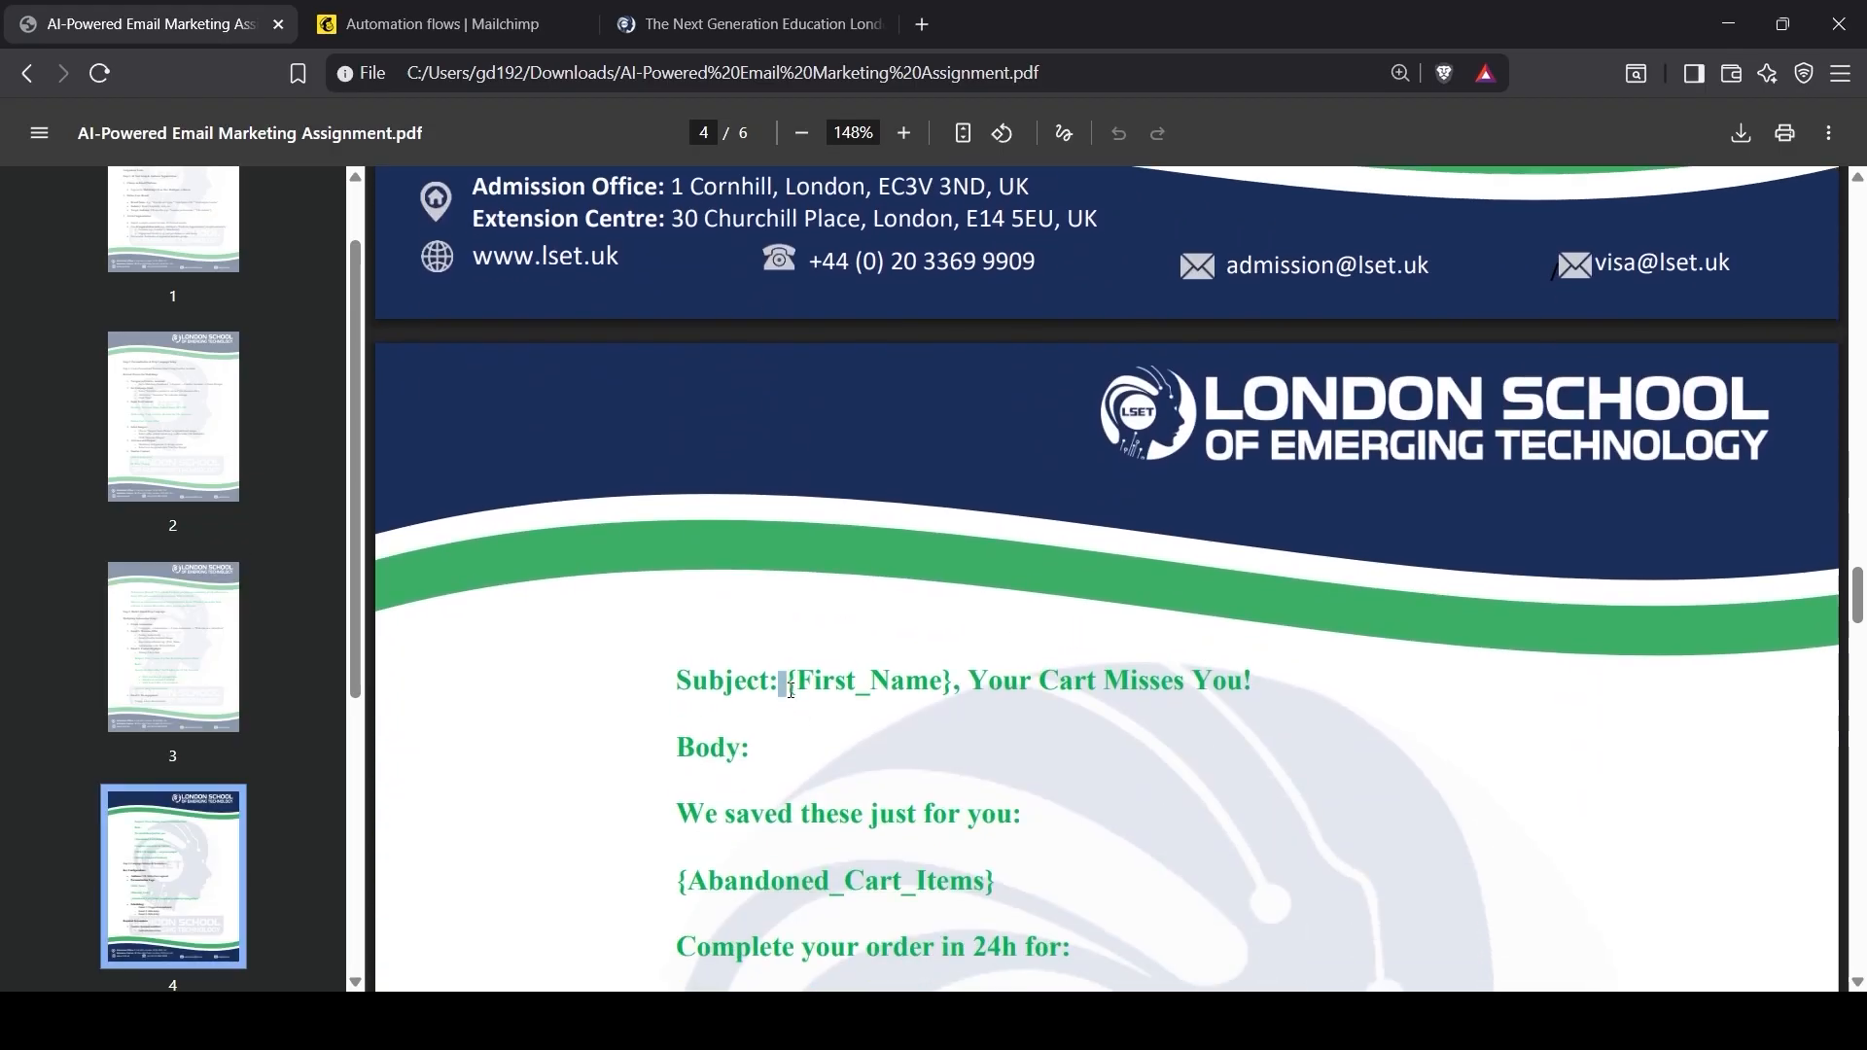
{"action": "left_click_drag", "start_coordinate": [791, 690], "coordinate": [1255, 686]}
{"action": "key", "text": "ctrl+c"}
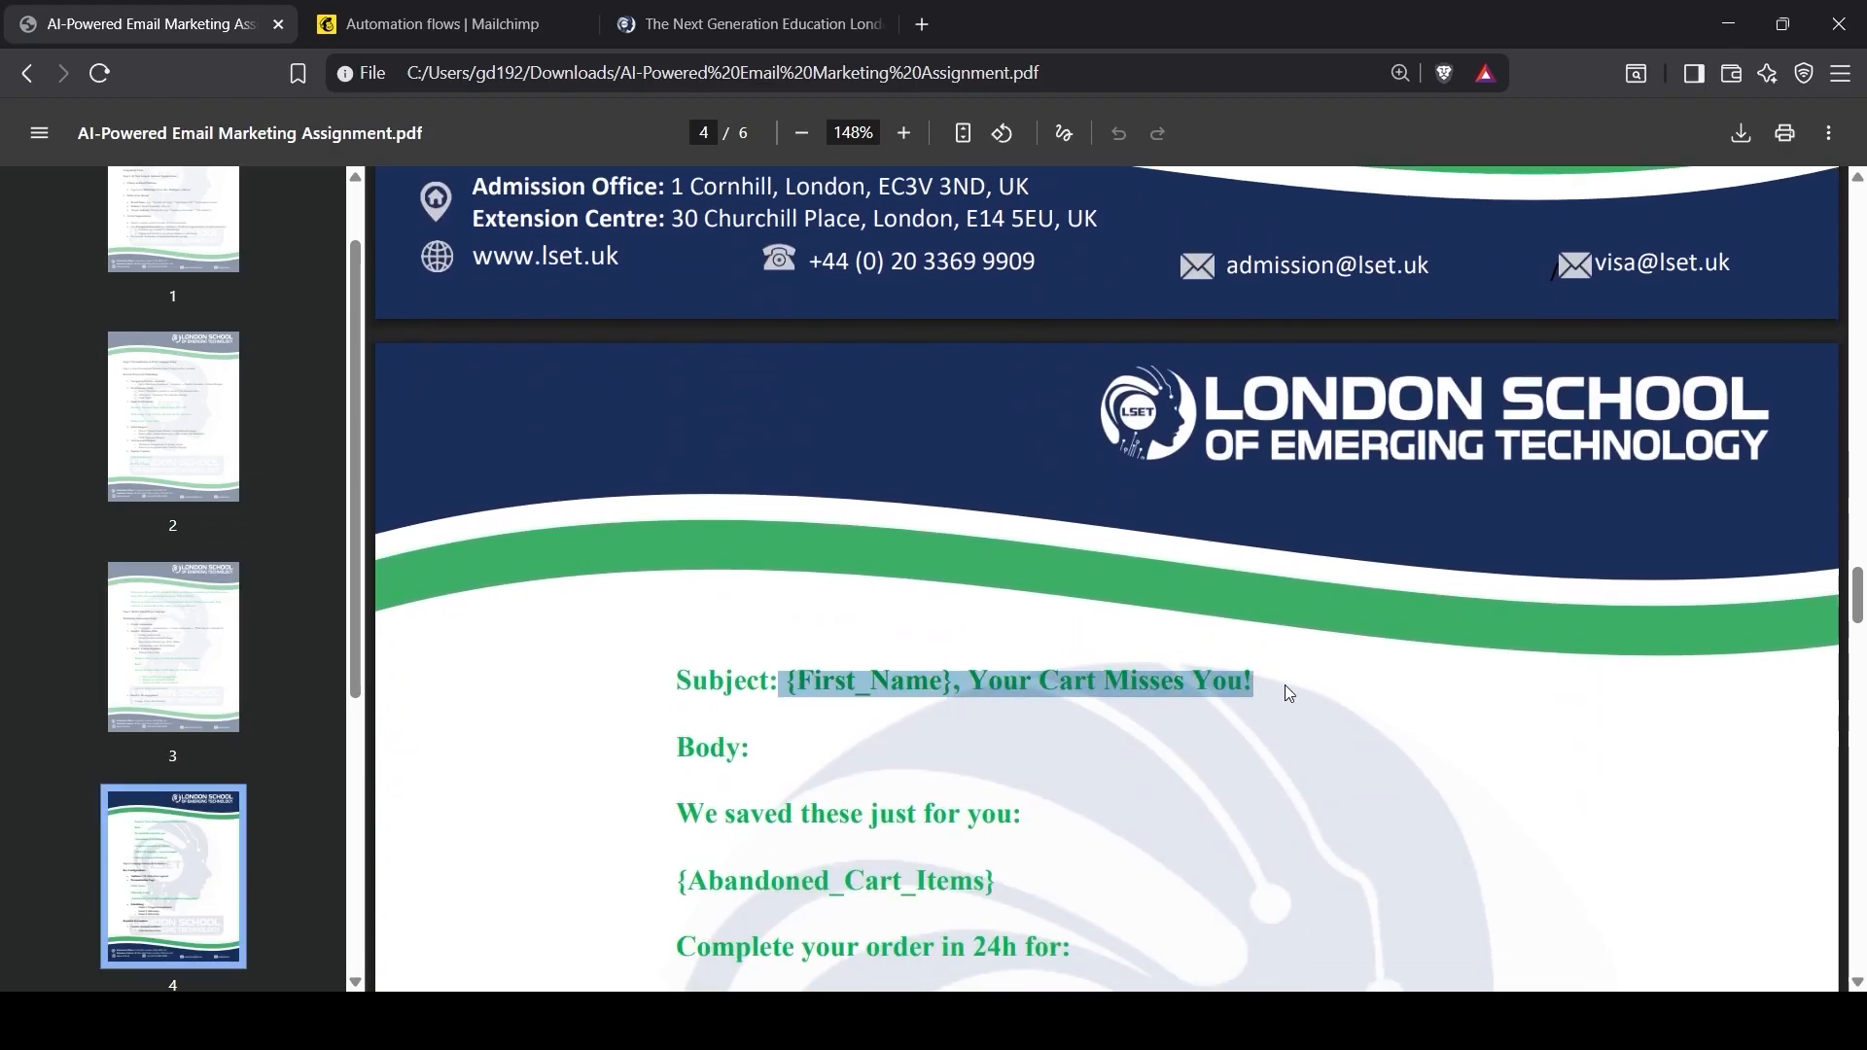
{"action": "left_click", "coordinate": [442, 23]}
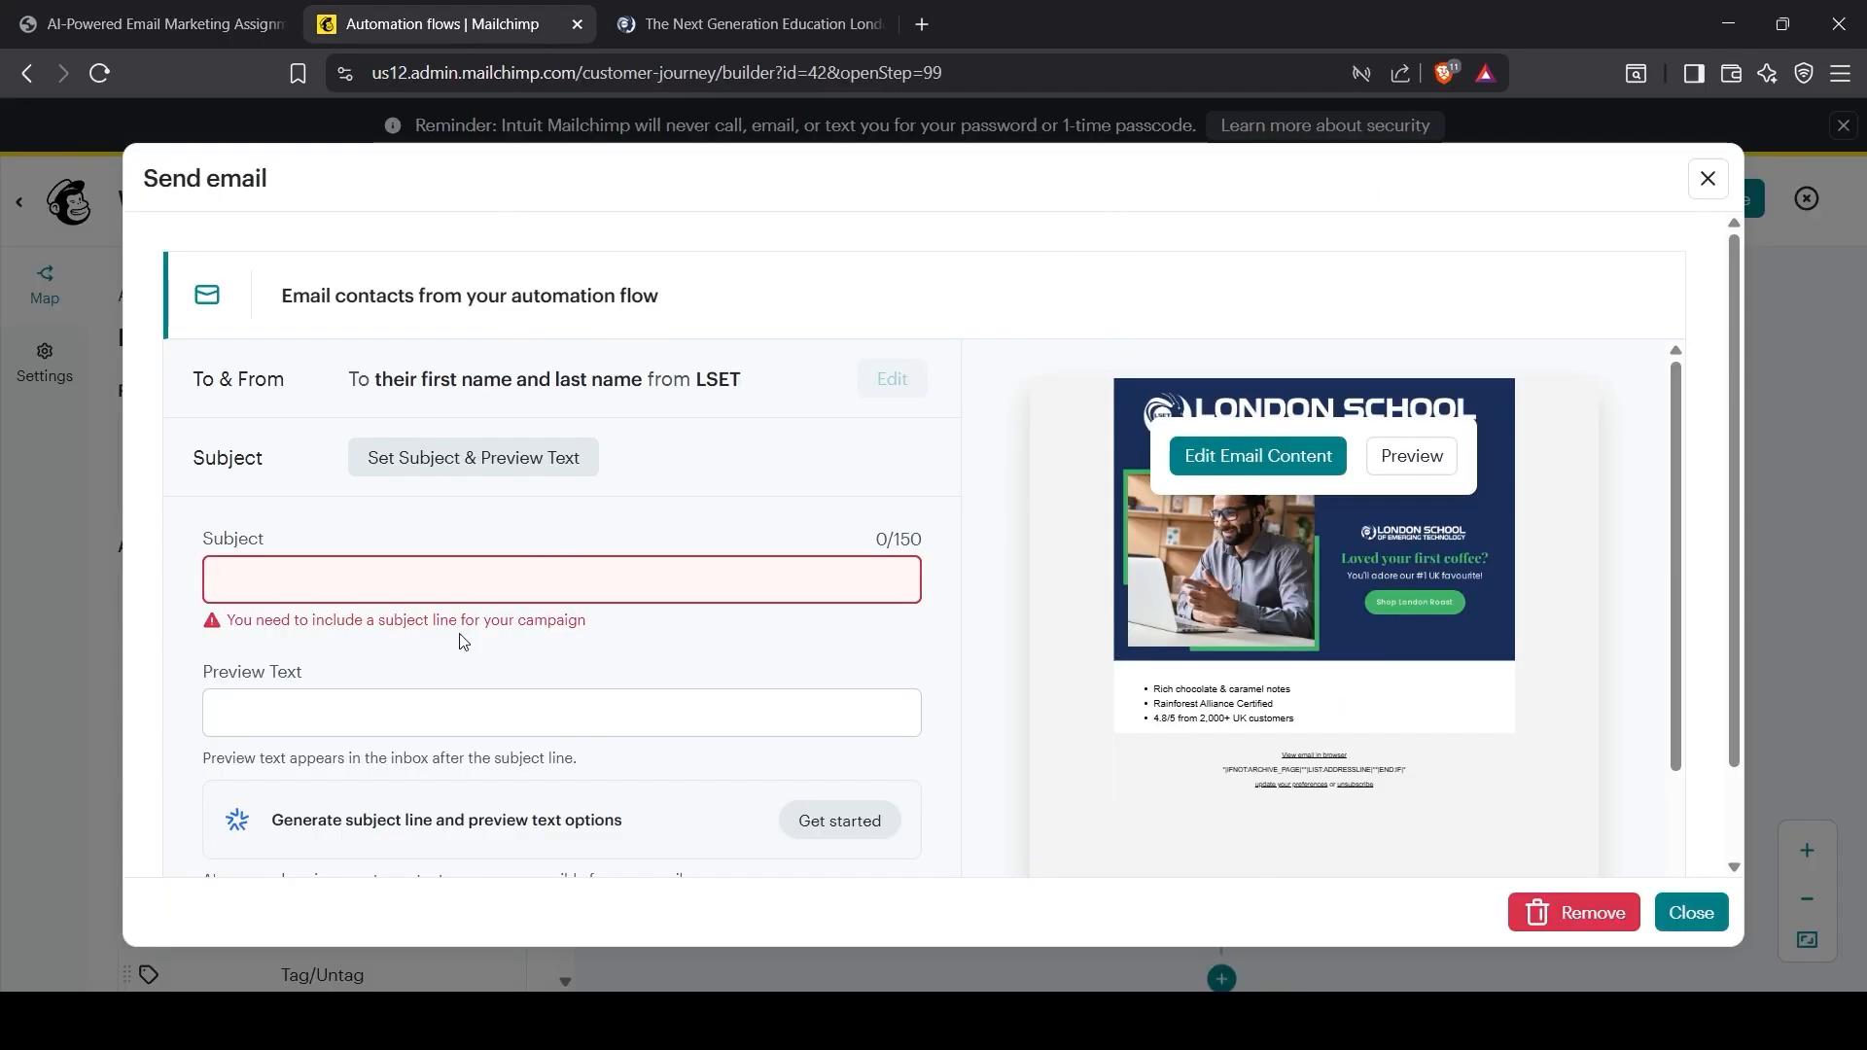
{"action": "key", "text": "ctrl+v"}
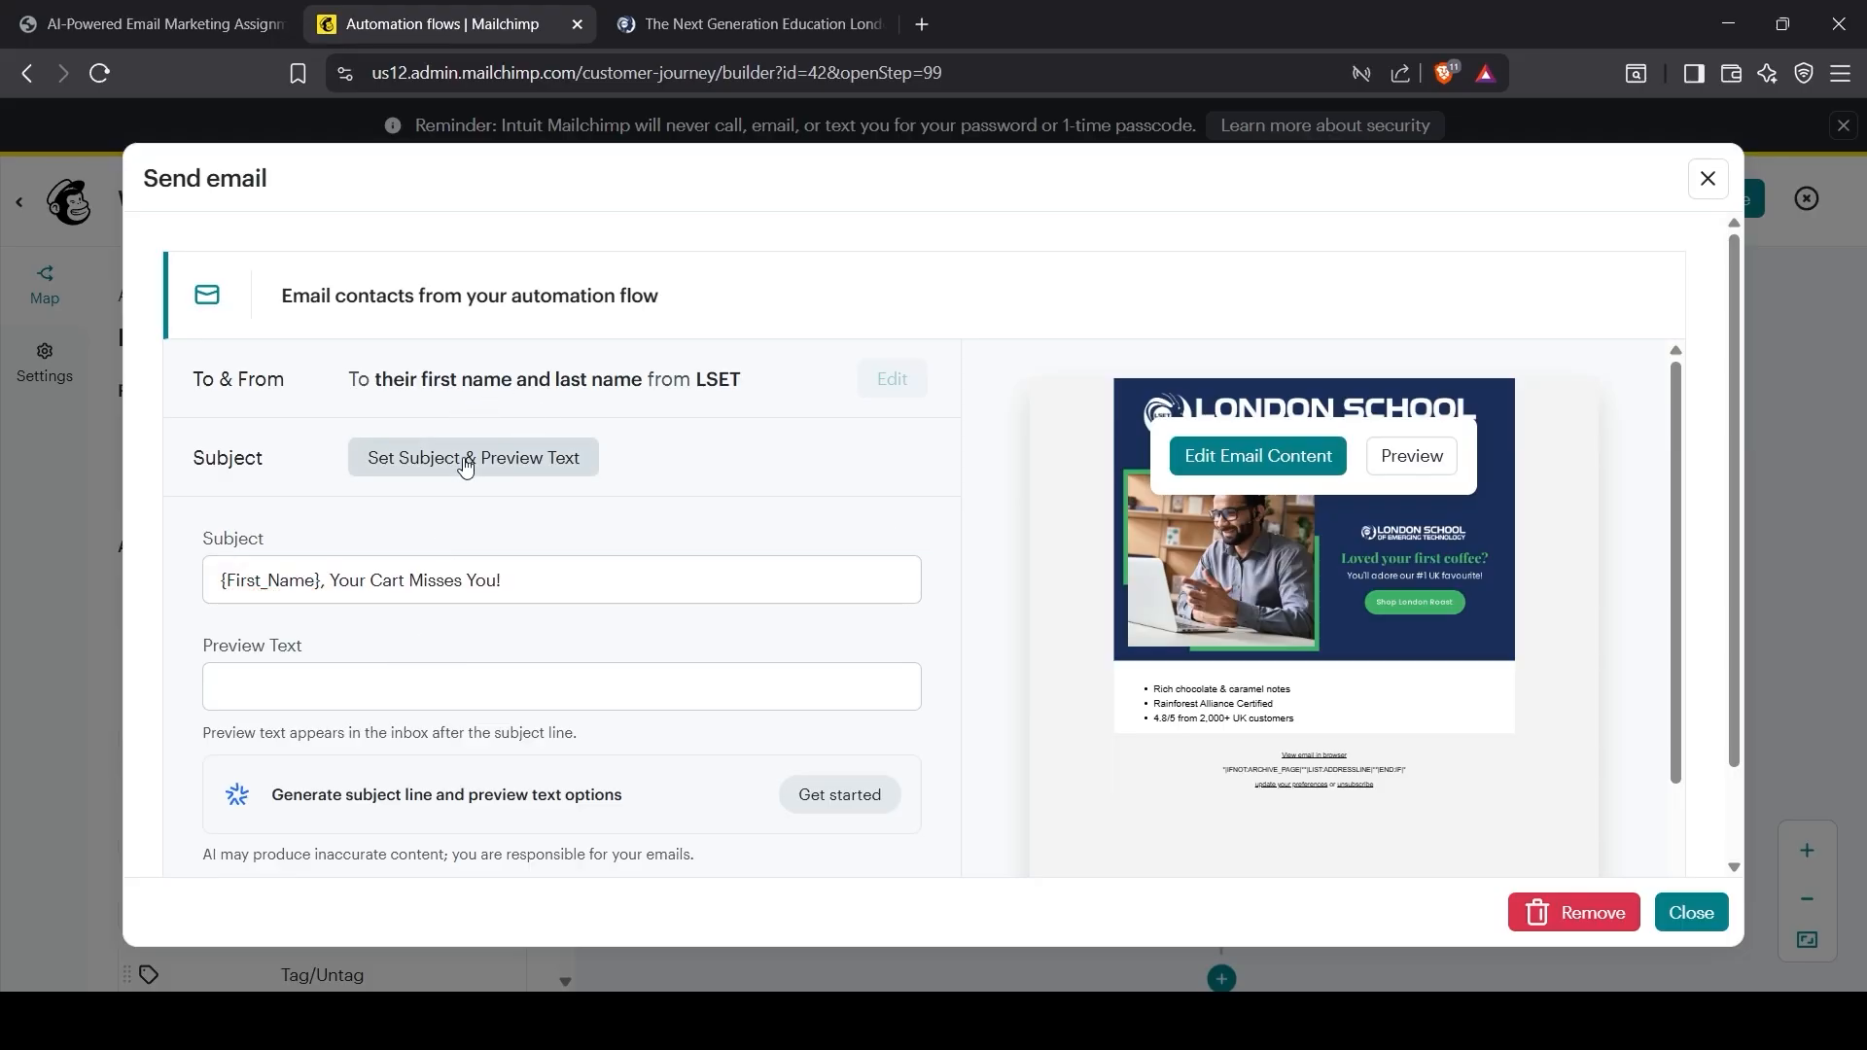
Step: Try the AI generator with a Sell Products purpose, using the subject line as its prompt
{"action": "left_click", "coordinate": [316, 700]}
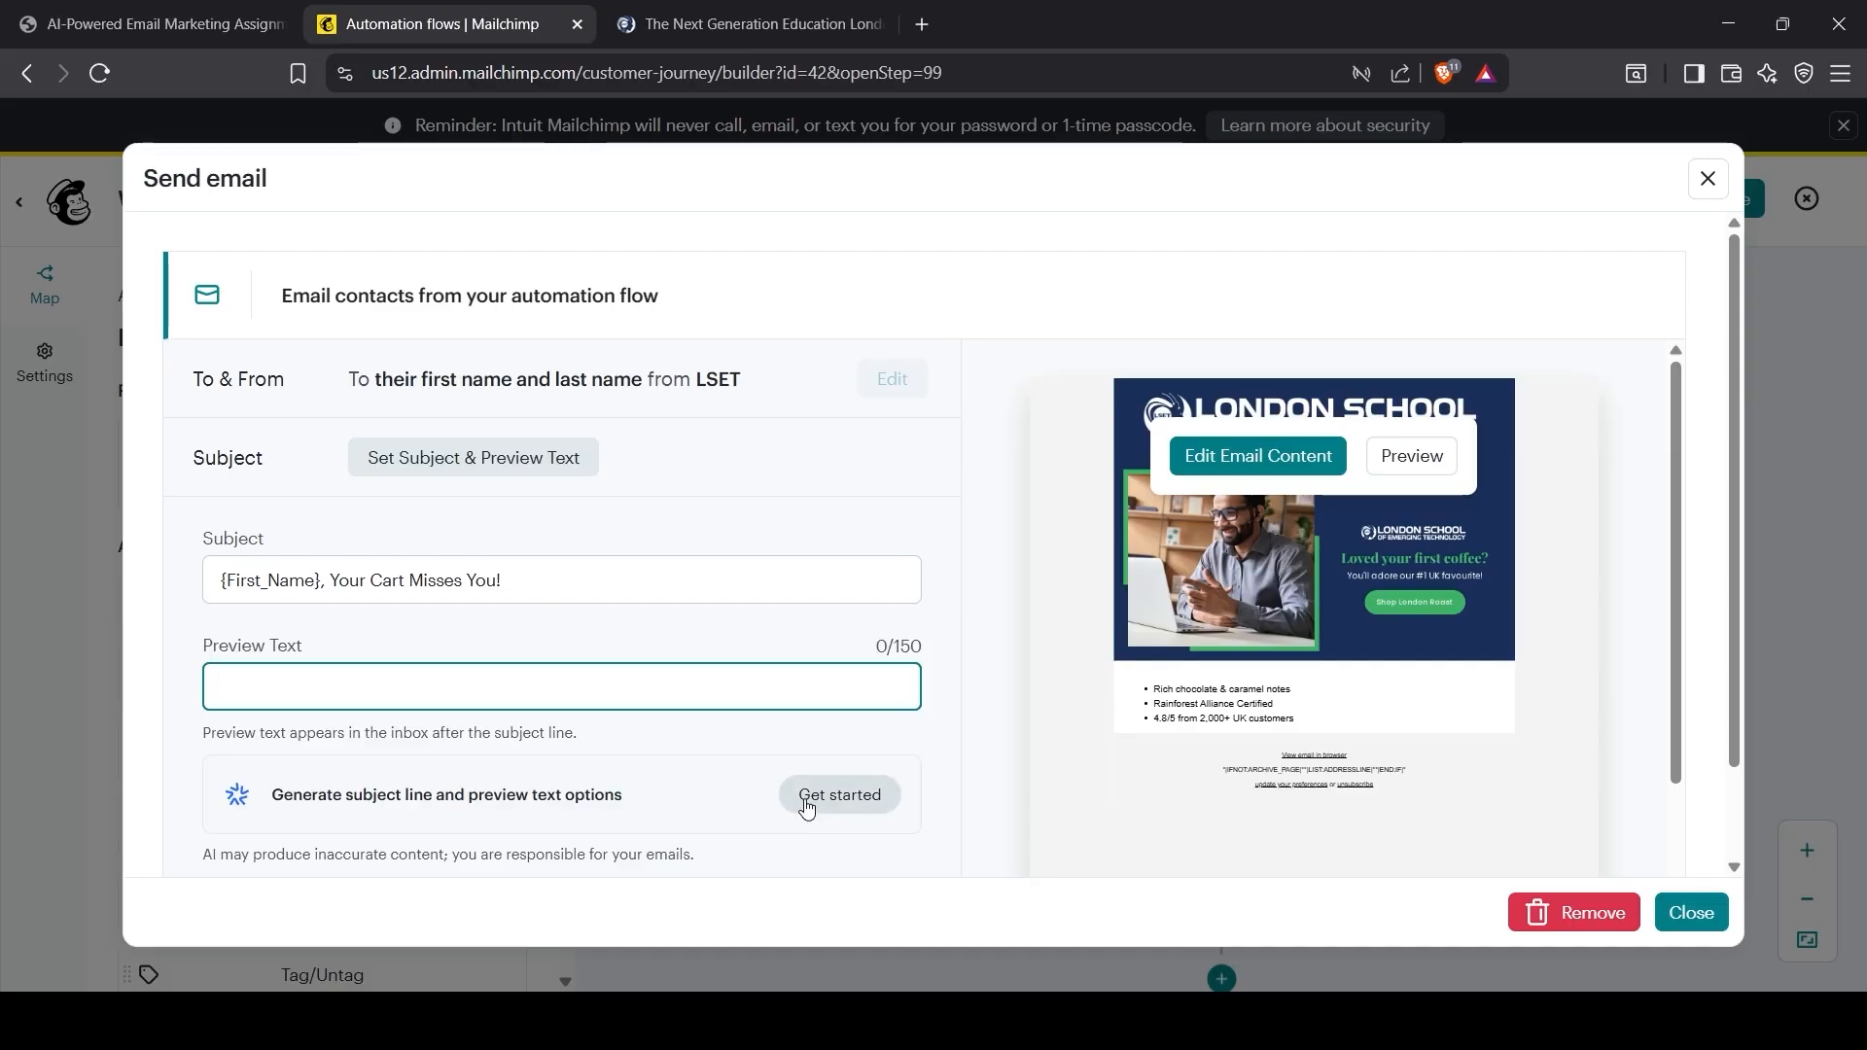
{"action": "left_click", "coordinate": [839, 795]}
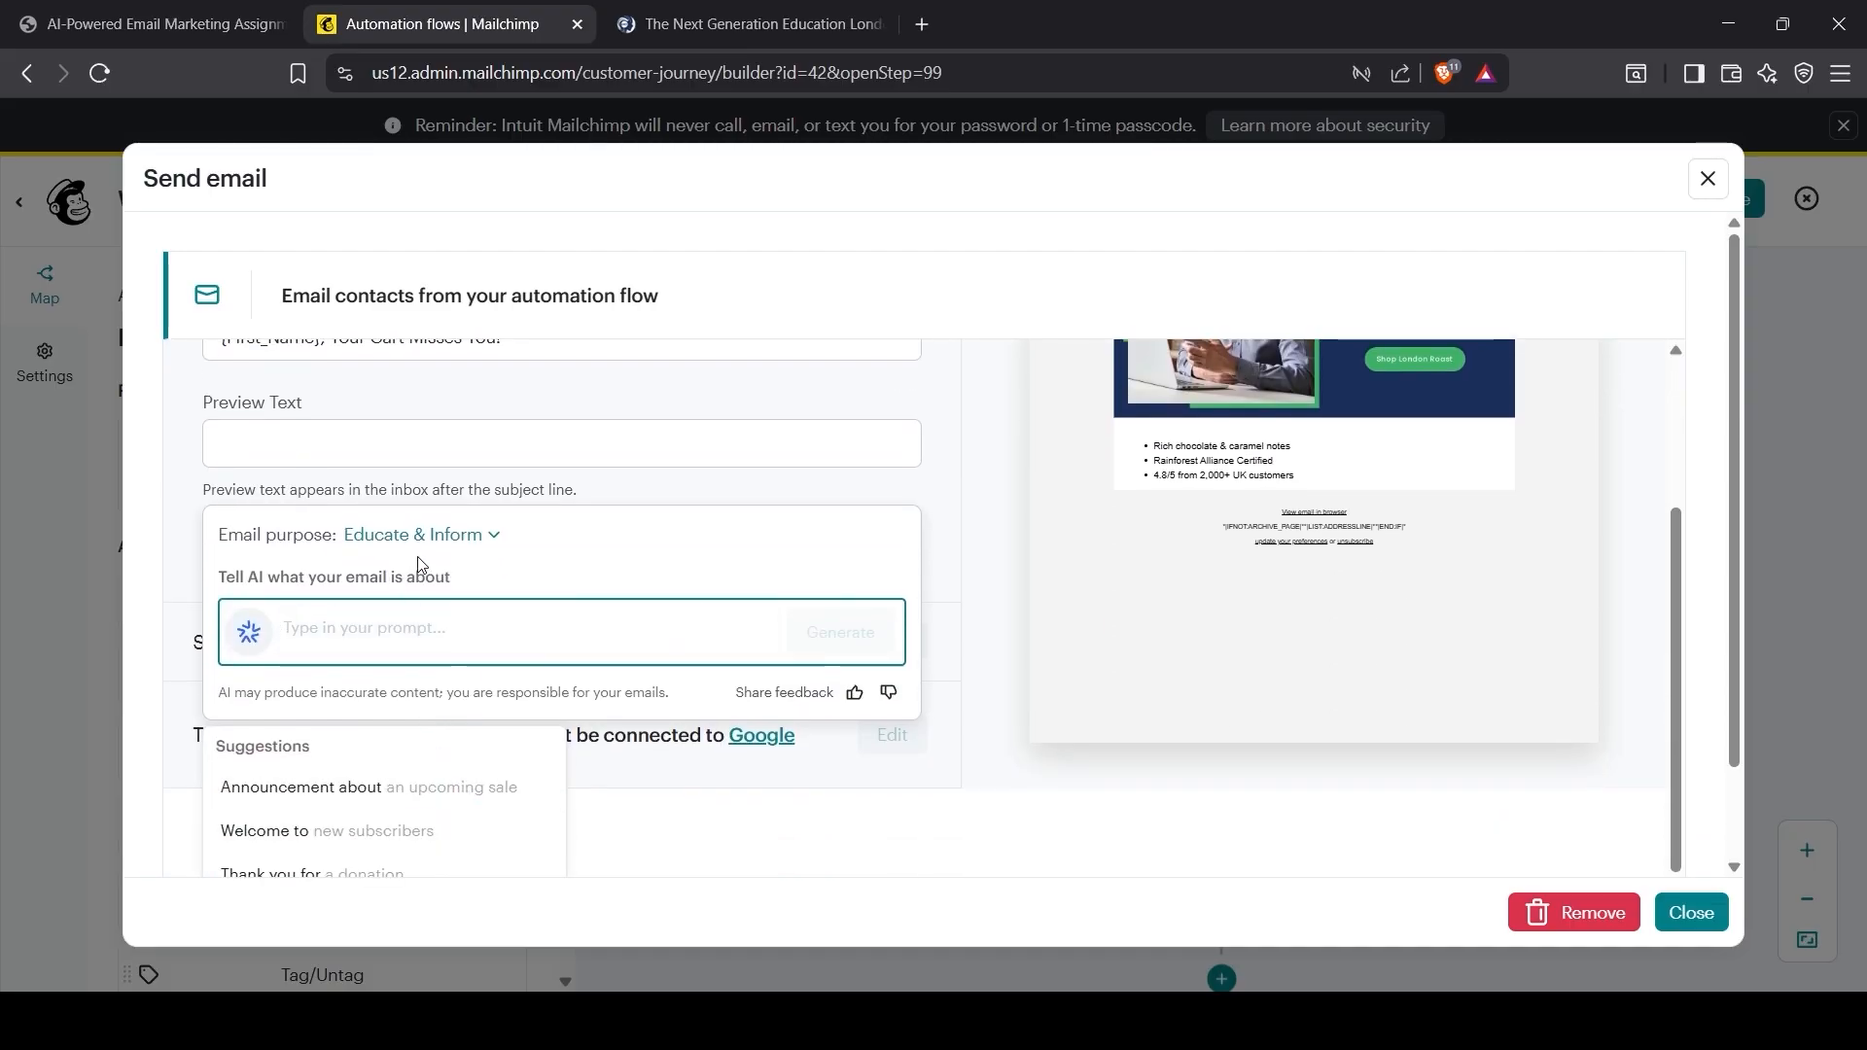
{"action": "left_click", "coordinate": [421, 543]}
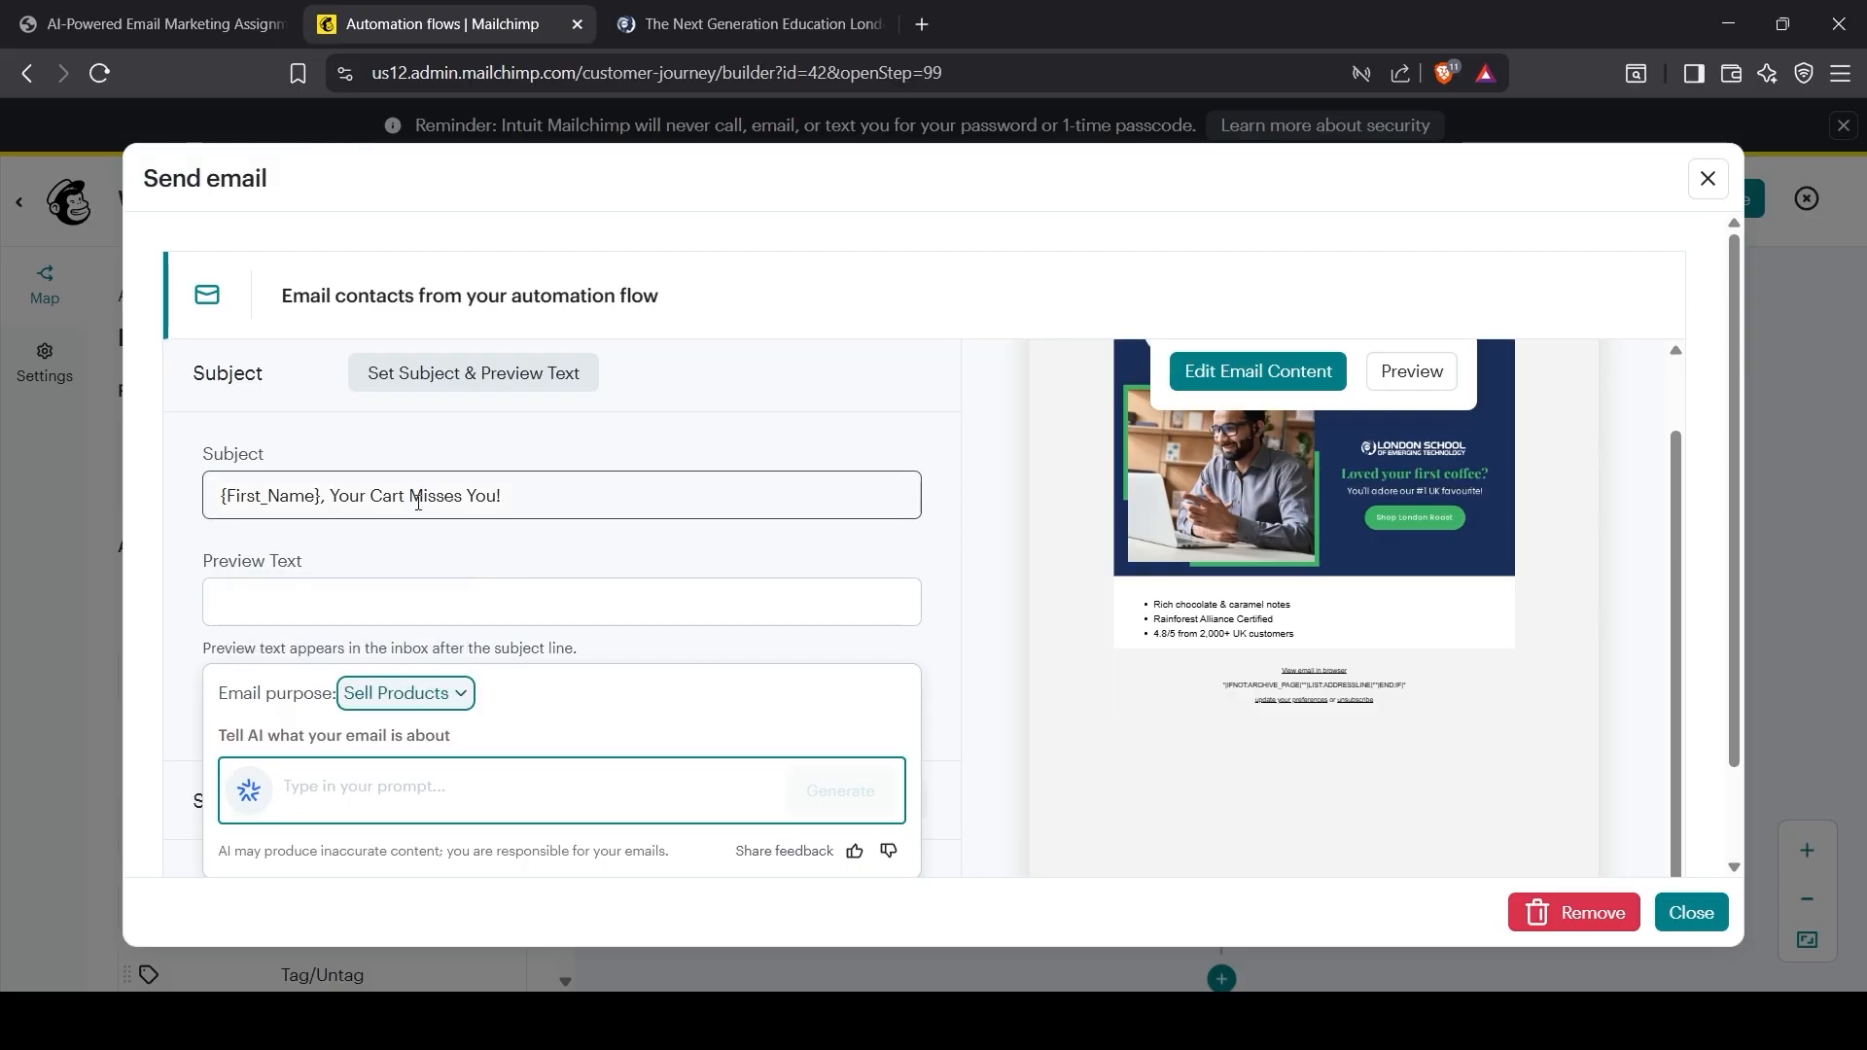
{"action": "left_click", "coordinate": [358, 596]}
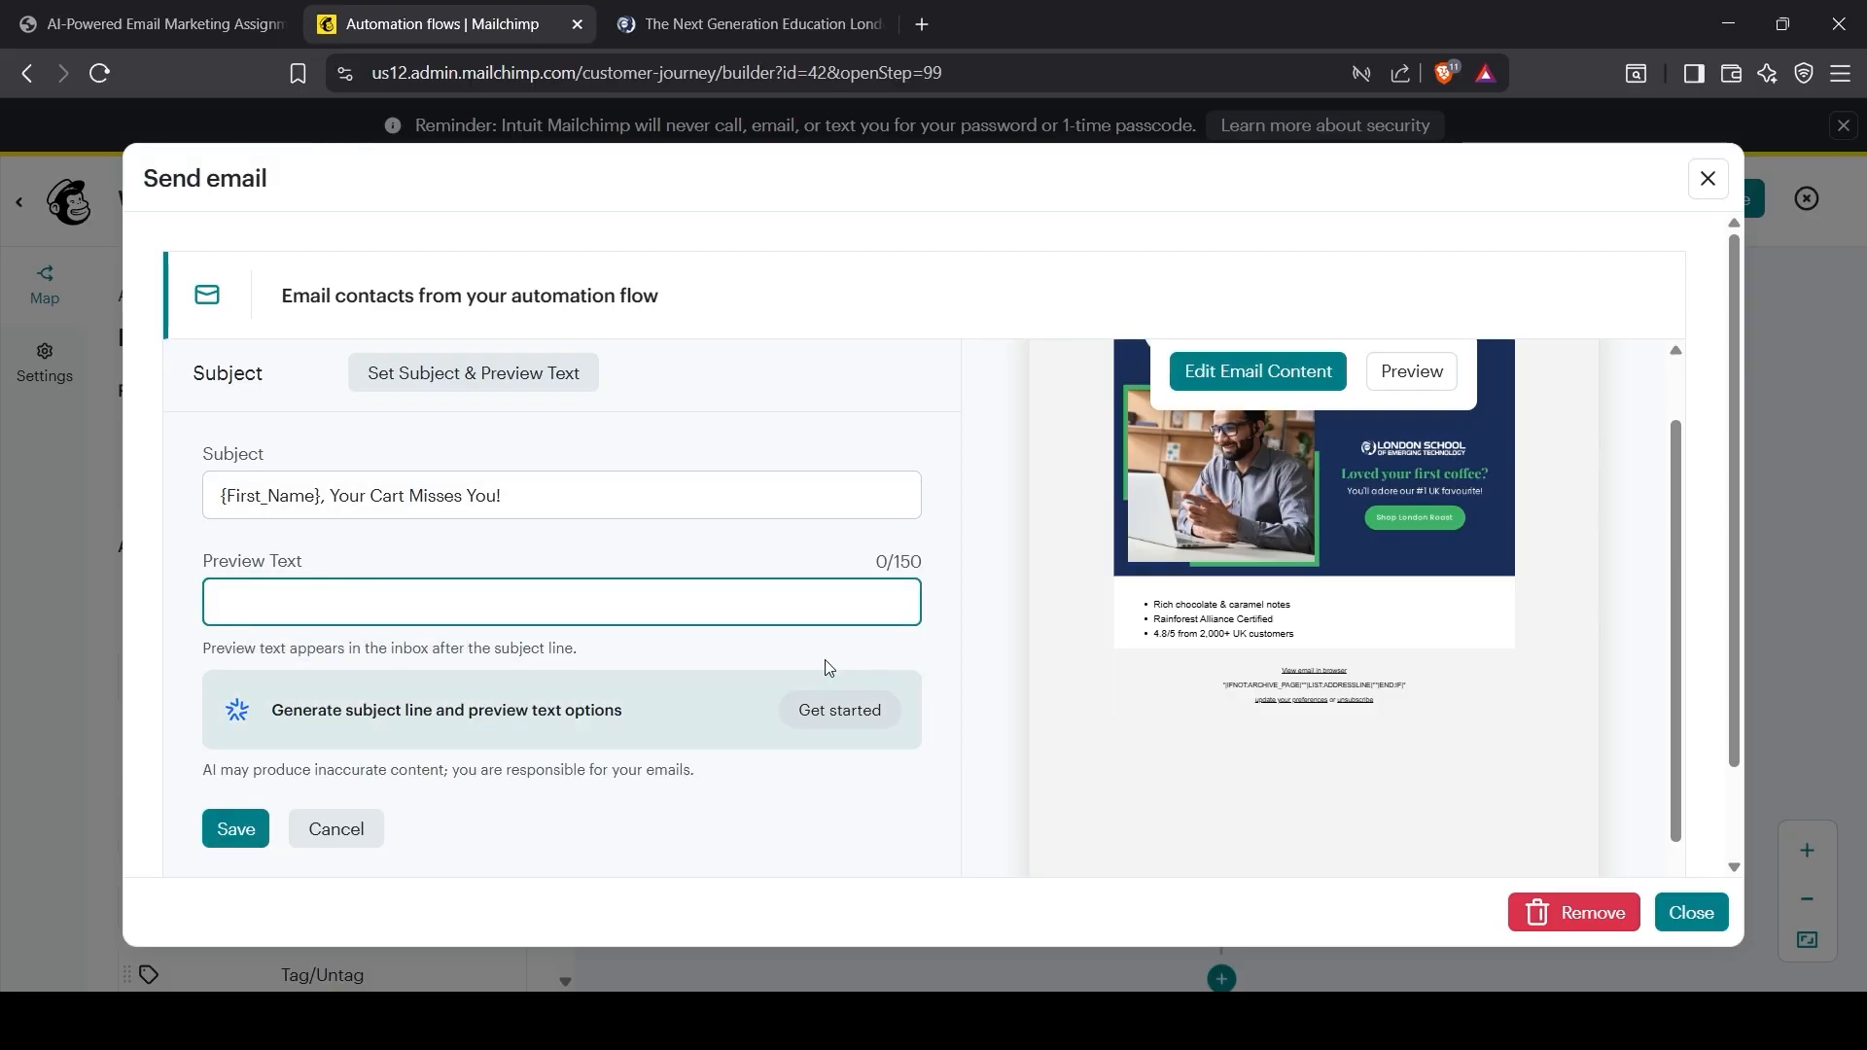
{"action": "left_click", "coordinate": [842, 709]}
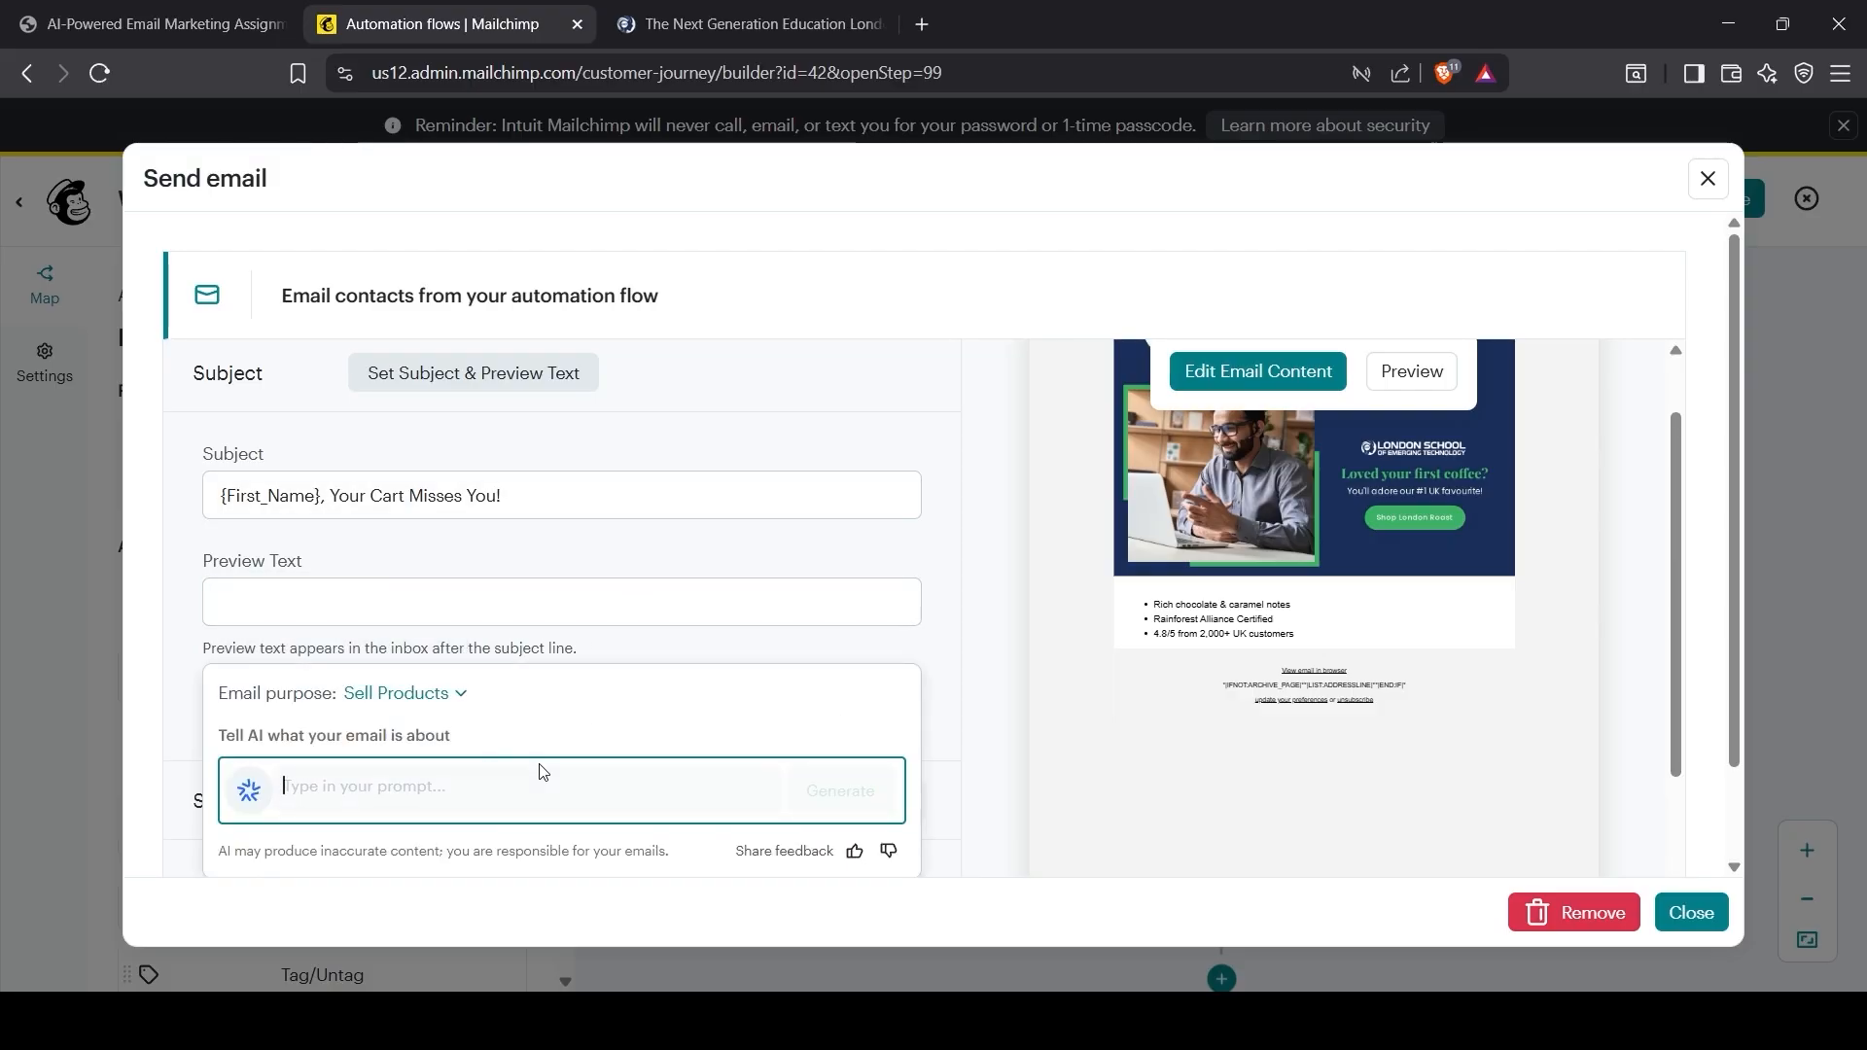
{"action": "scroll", "coordinate": [541, 763], "scroll_direction": "down", "scroll_amount": 1}
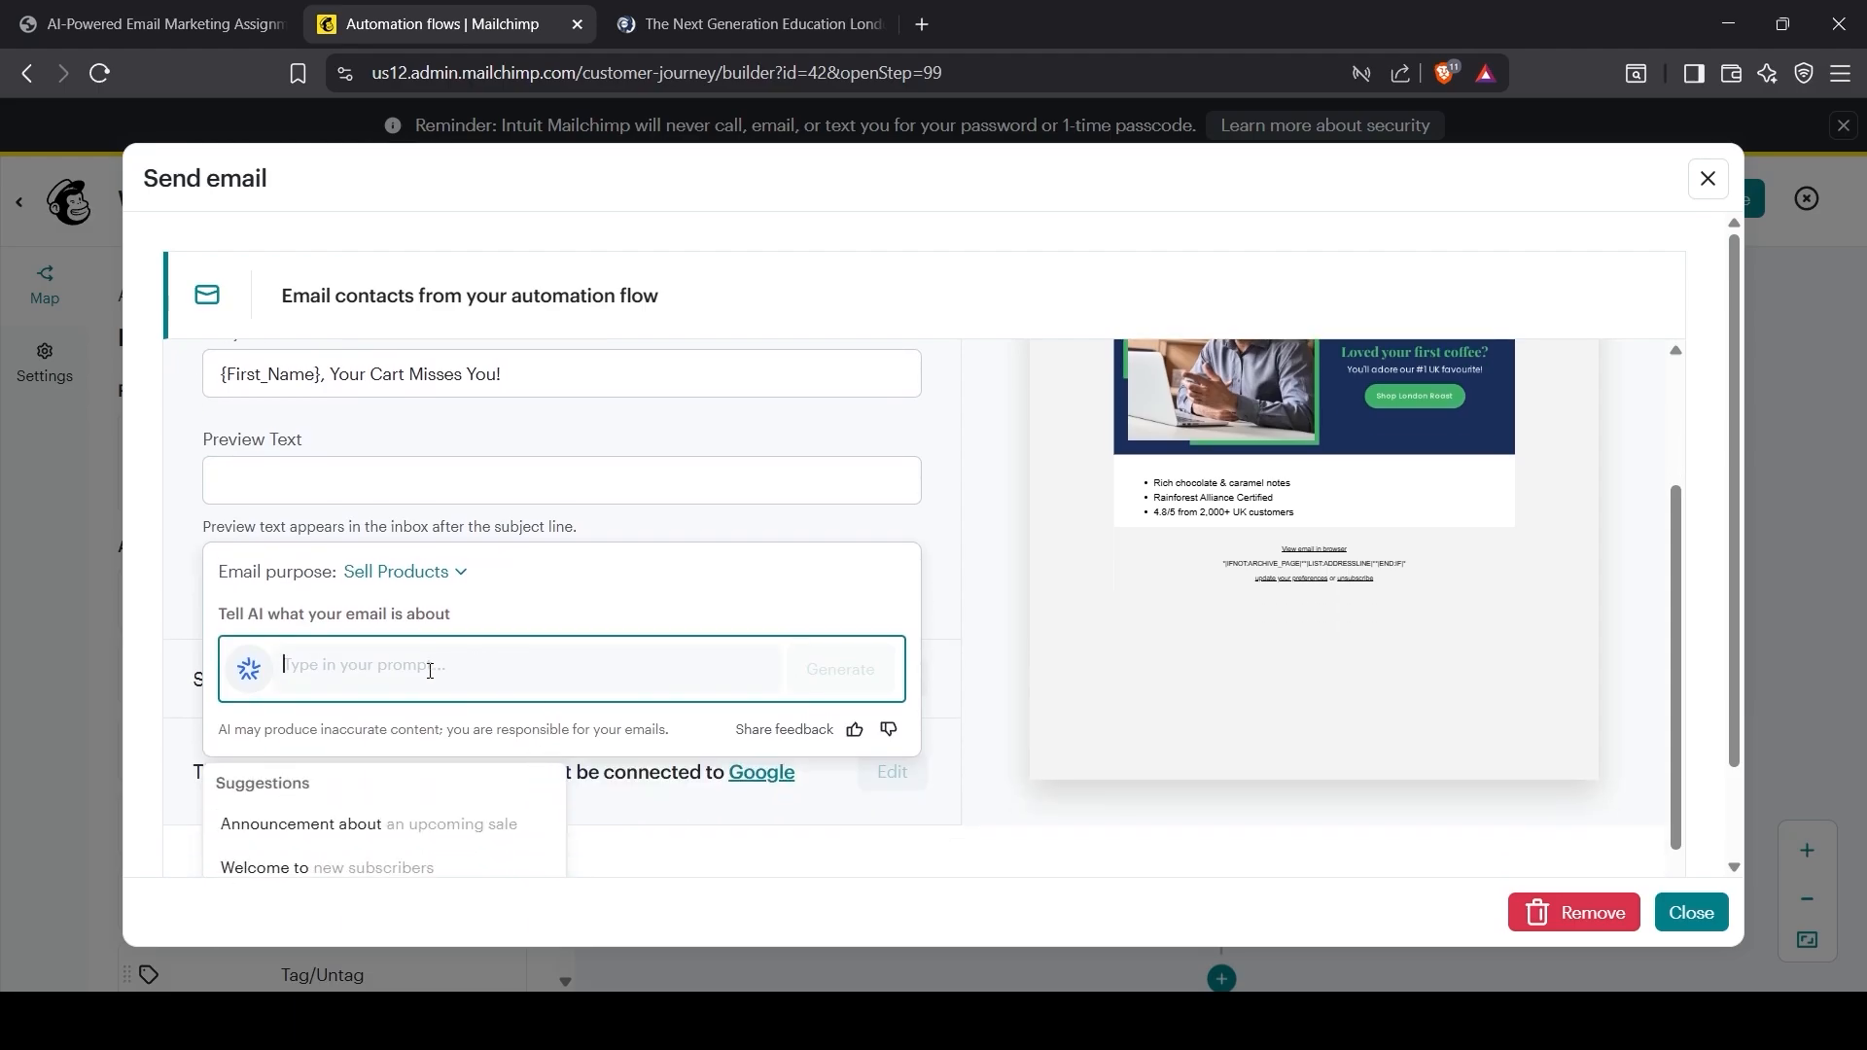
{"action": "key", "text": "ctrl+v"}
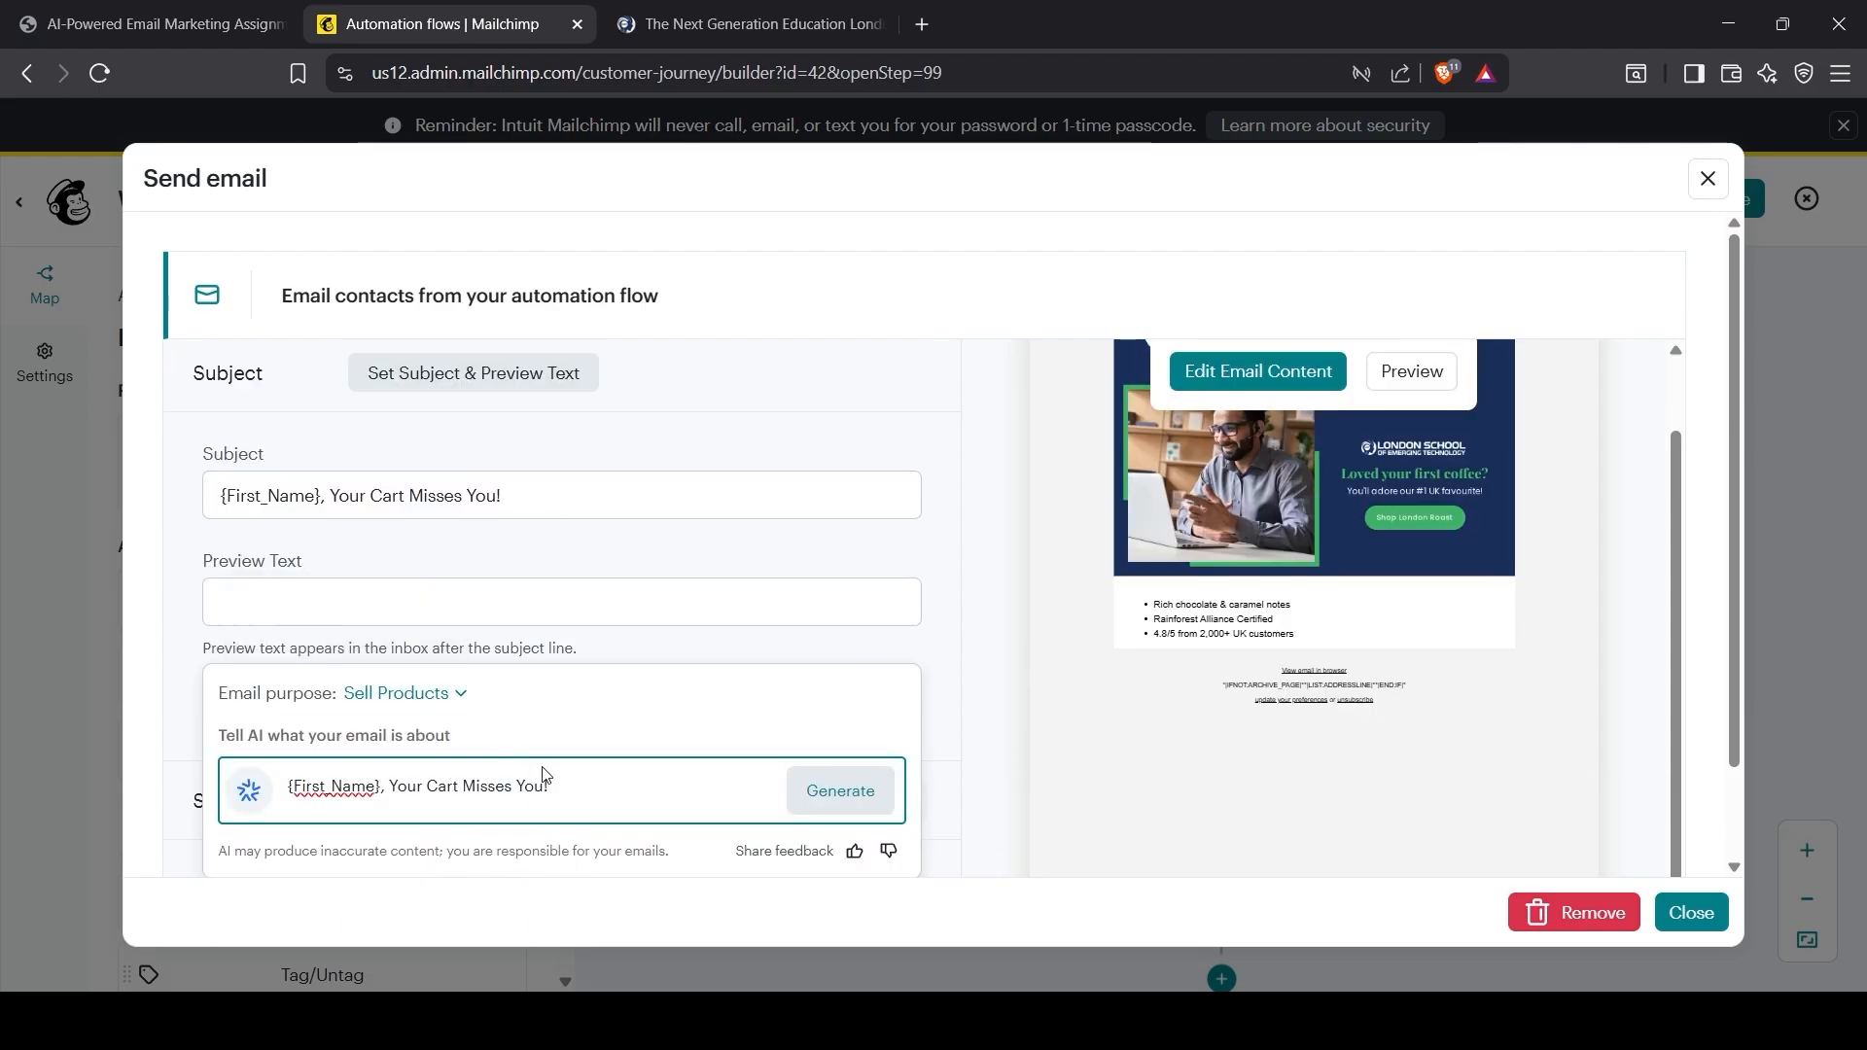
{"action": "left_click", "coordinate": [289, 10]}
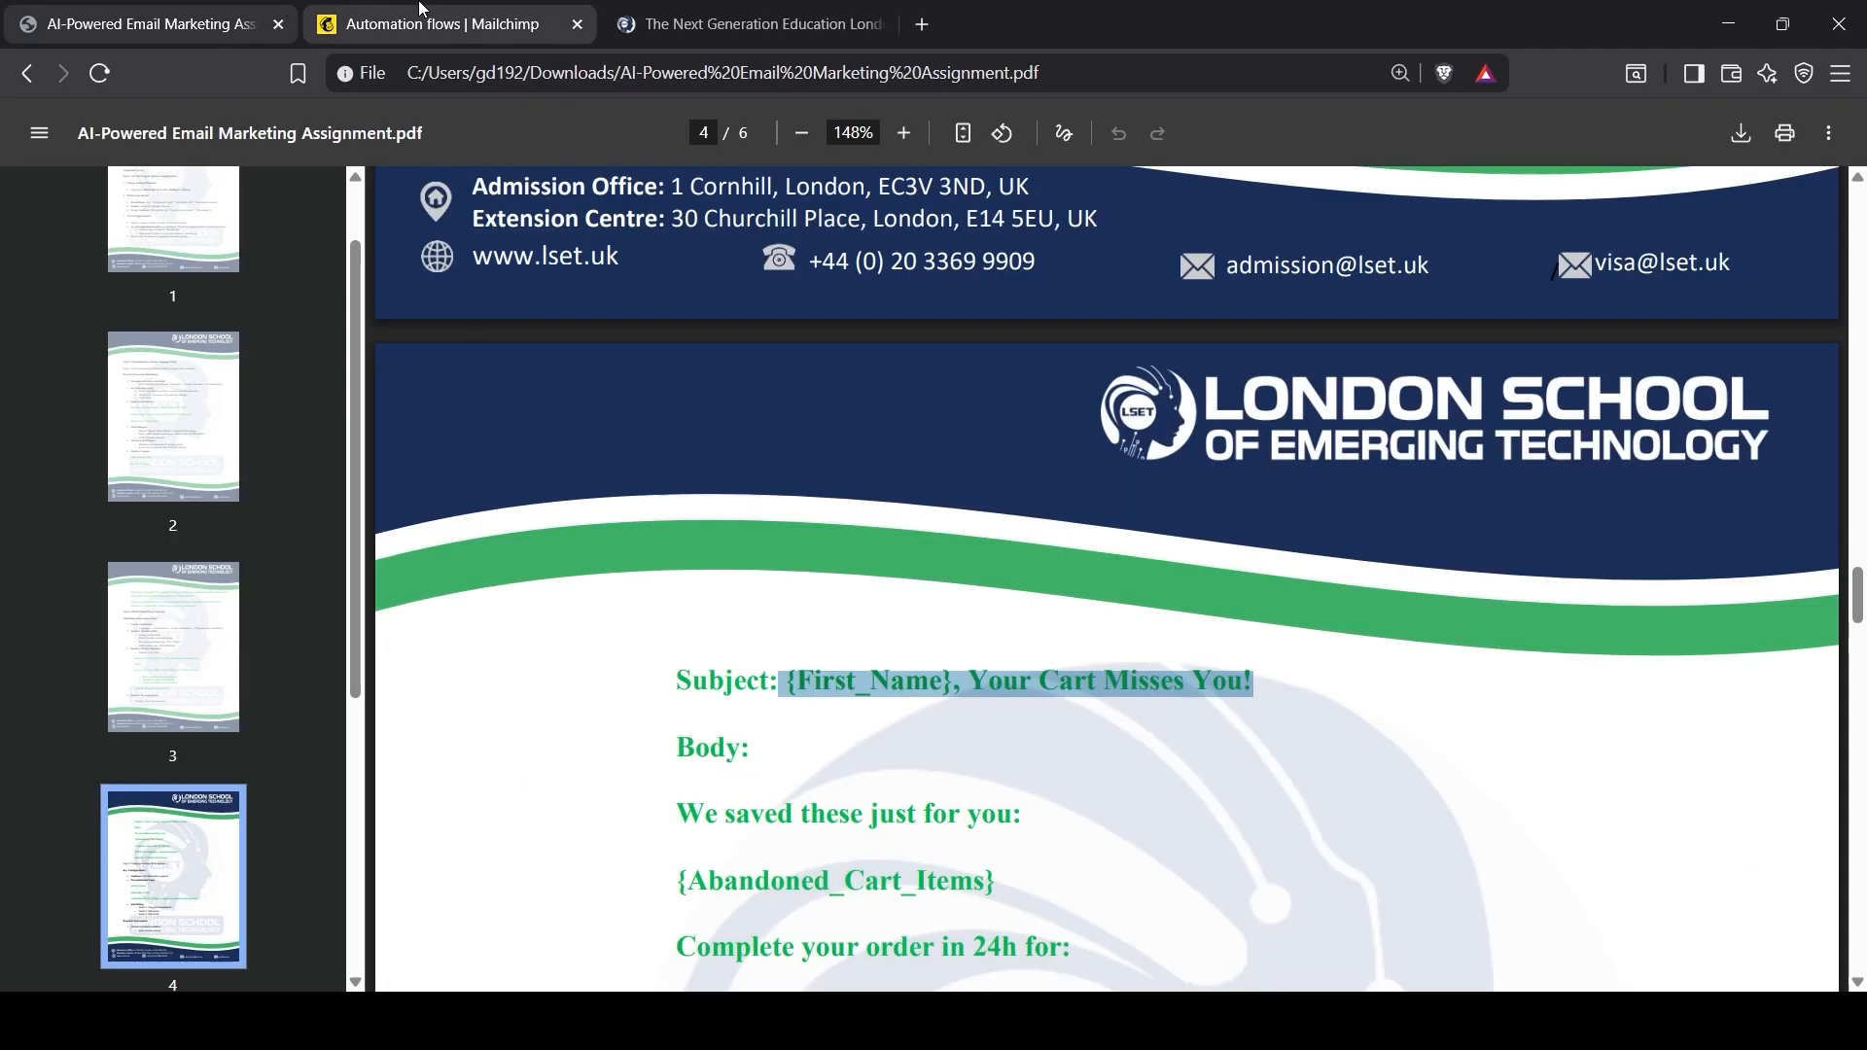
{"action": "left_click", "coordinate": [443, 23]}
{"action": "left_click", "coordinate": [829, 796]}
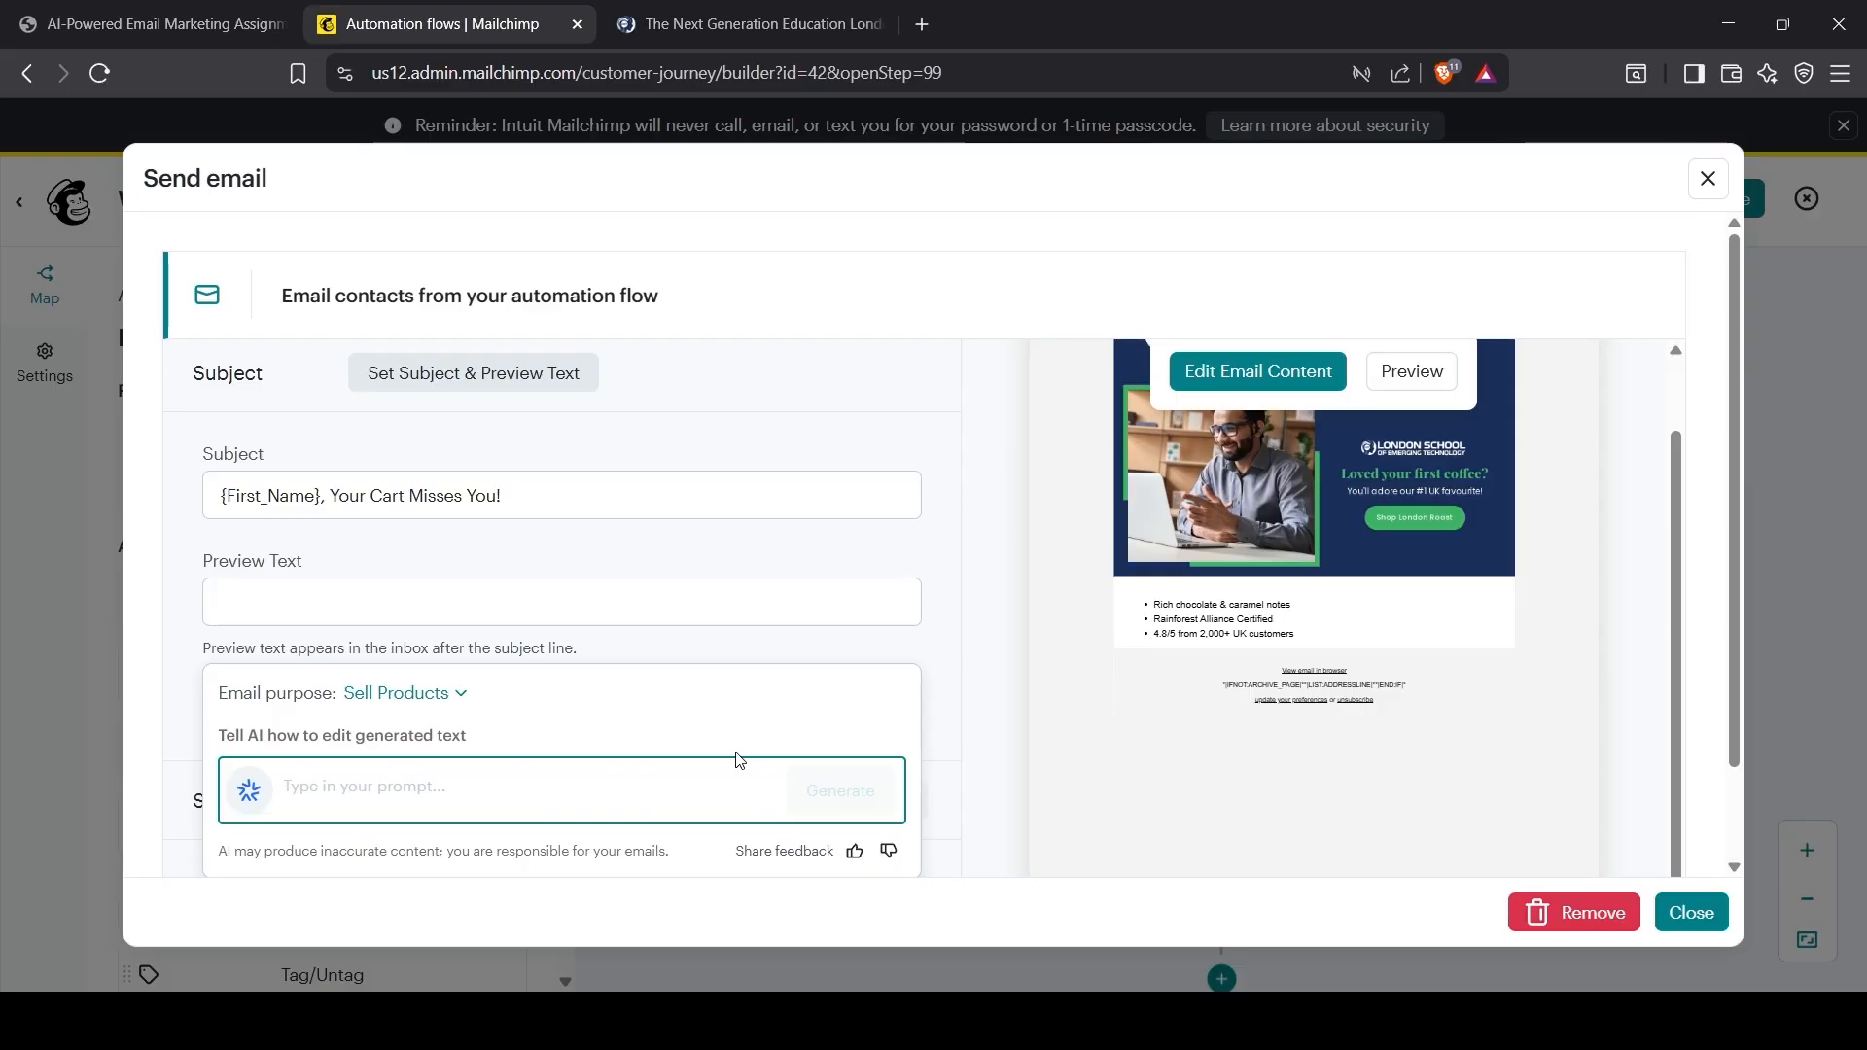
Step: Close the AI panel and save the subject with the preview text left empty
{"action": "scroll", "coordinate": [731, 761], "scroll_direction": "down", "scroll_amount": 1}
{"action": "scroll", "coordinate": [559, 781], "scroll_direction": "up", "scroll_amount": 1}
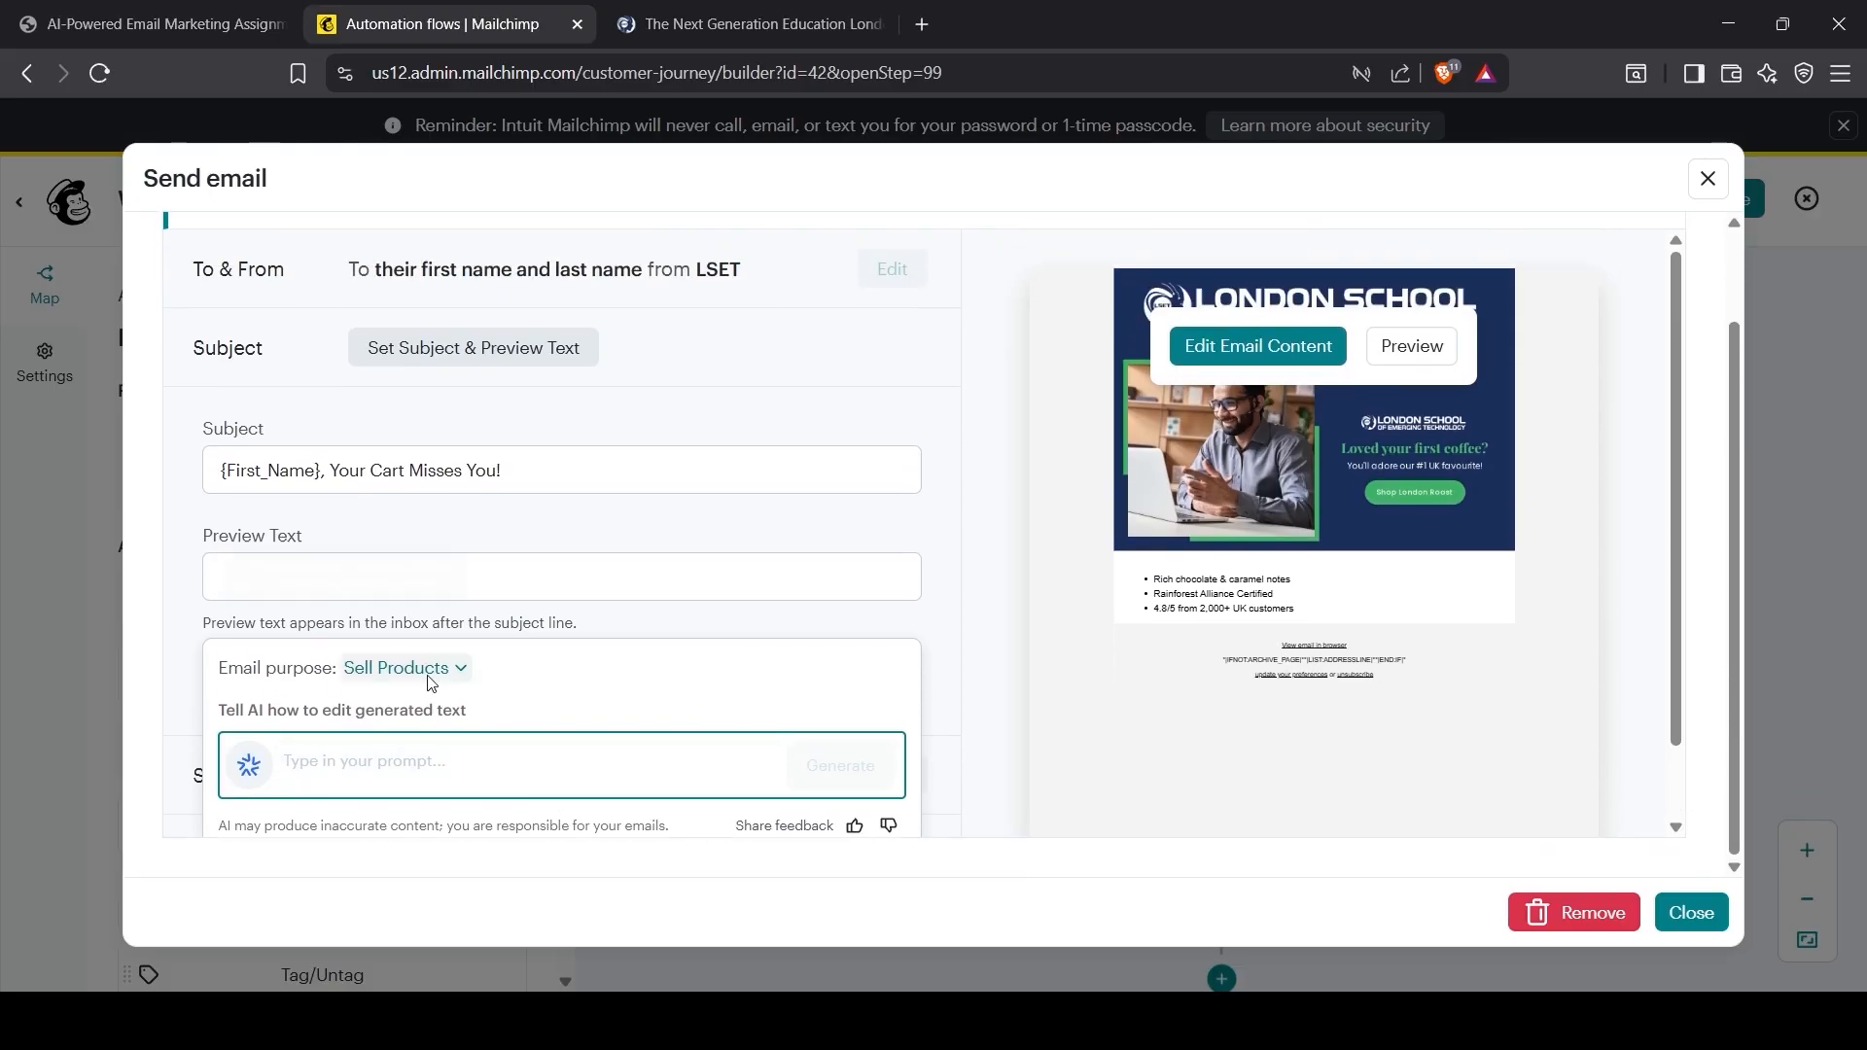
{"action": "left_click", "coordinate": [401, 764]}
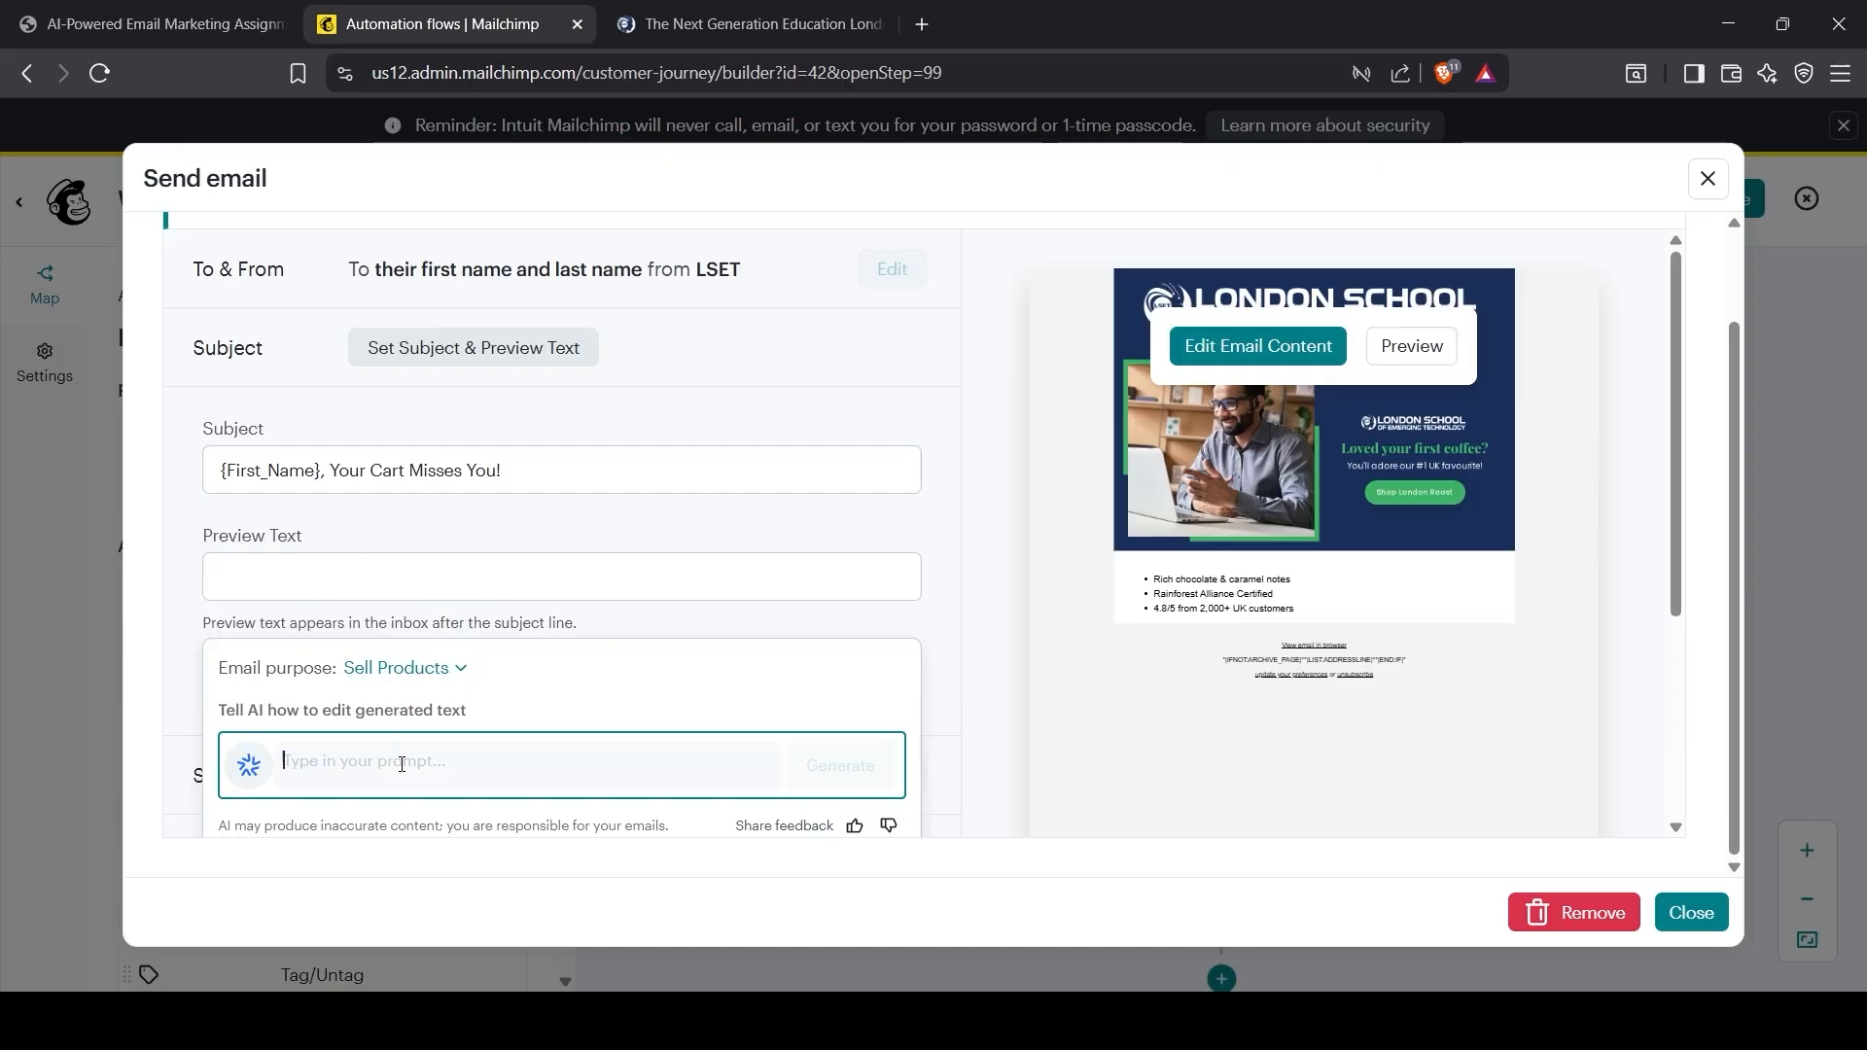
{"action": "left_click", "coordinate": [381, 567]}
{"action": "left_click", "coordinate": [399, 556]}
{"action": "left_click", "coordinate": [239, 805]}
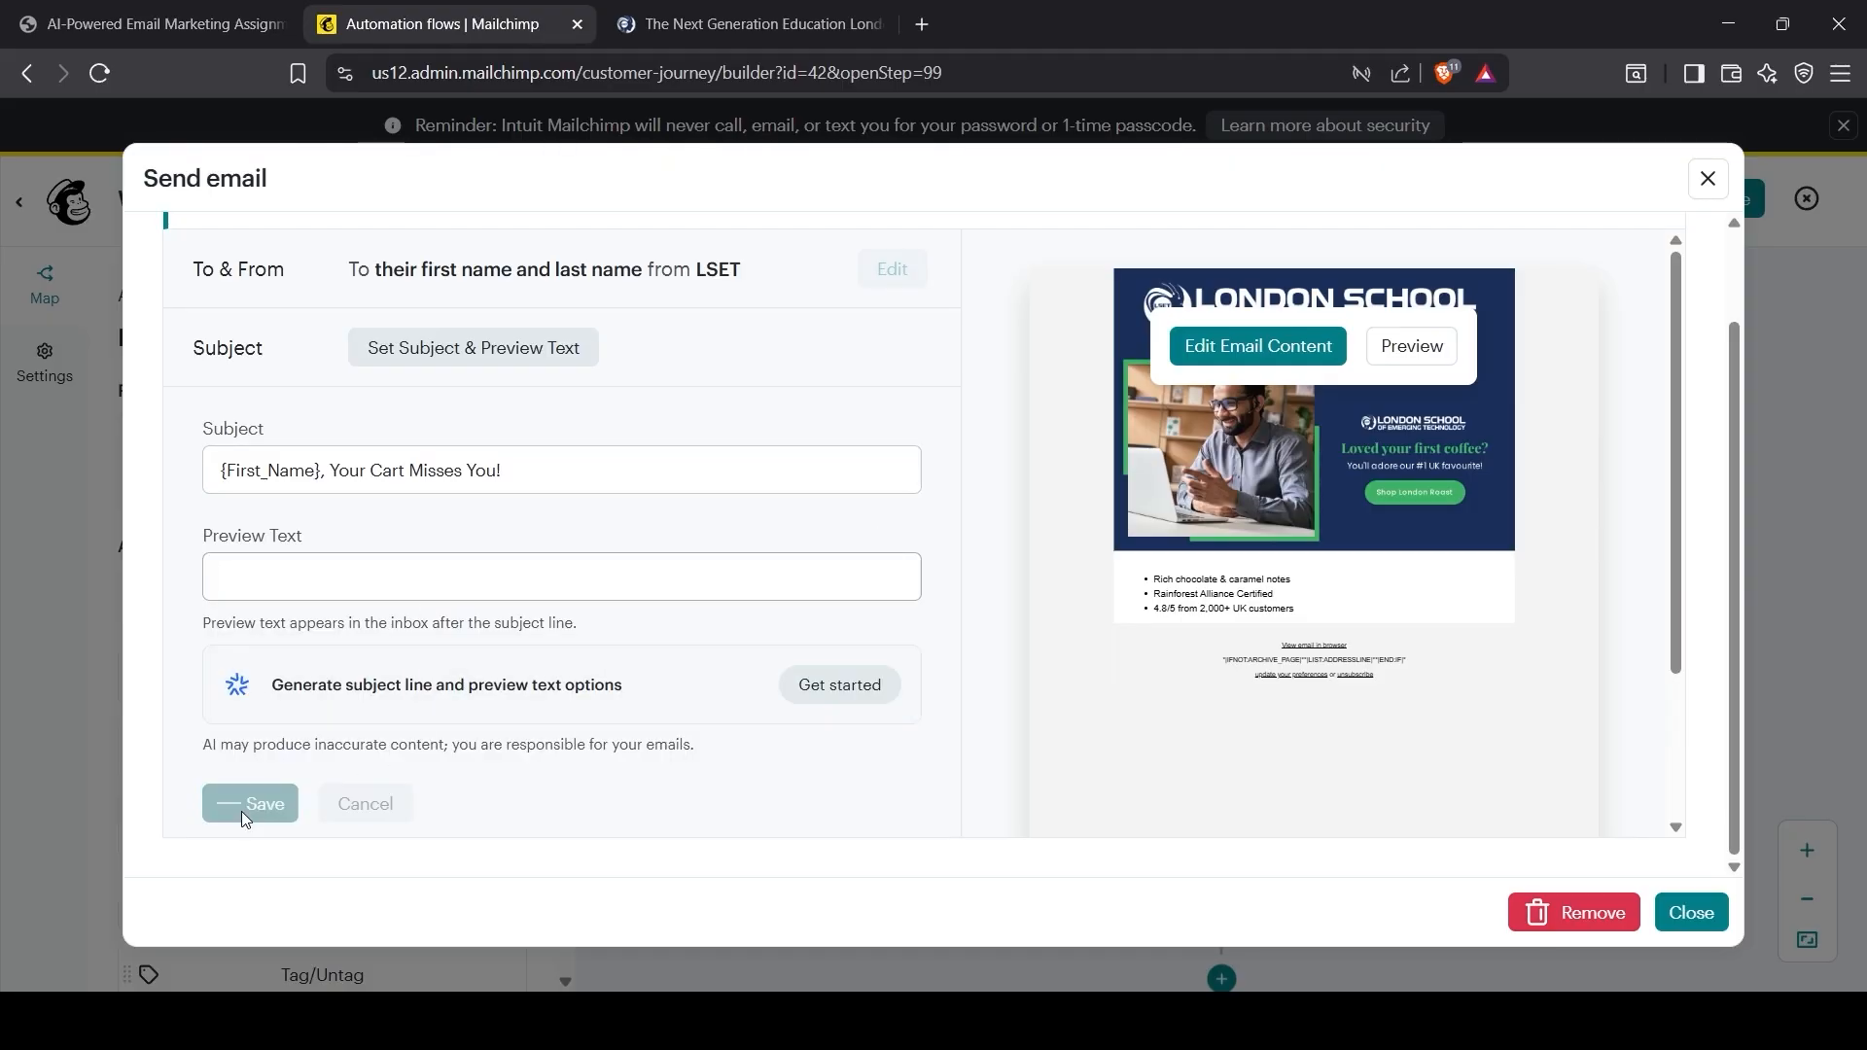
{"action": "scroll", "coordinate": [504, 763], "scroll_direction": "up", "scroll_amount": 1}
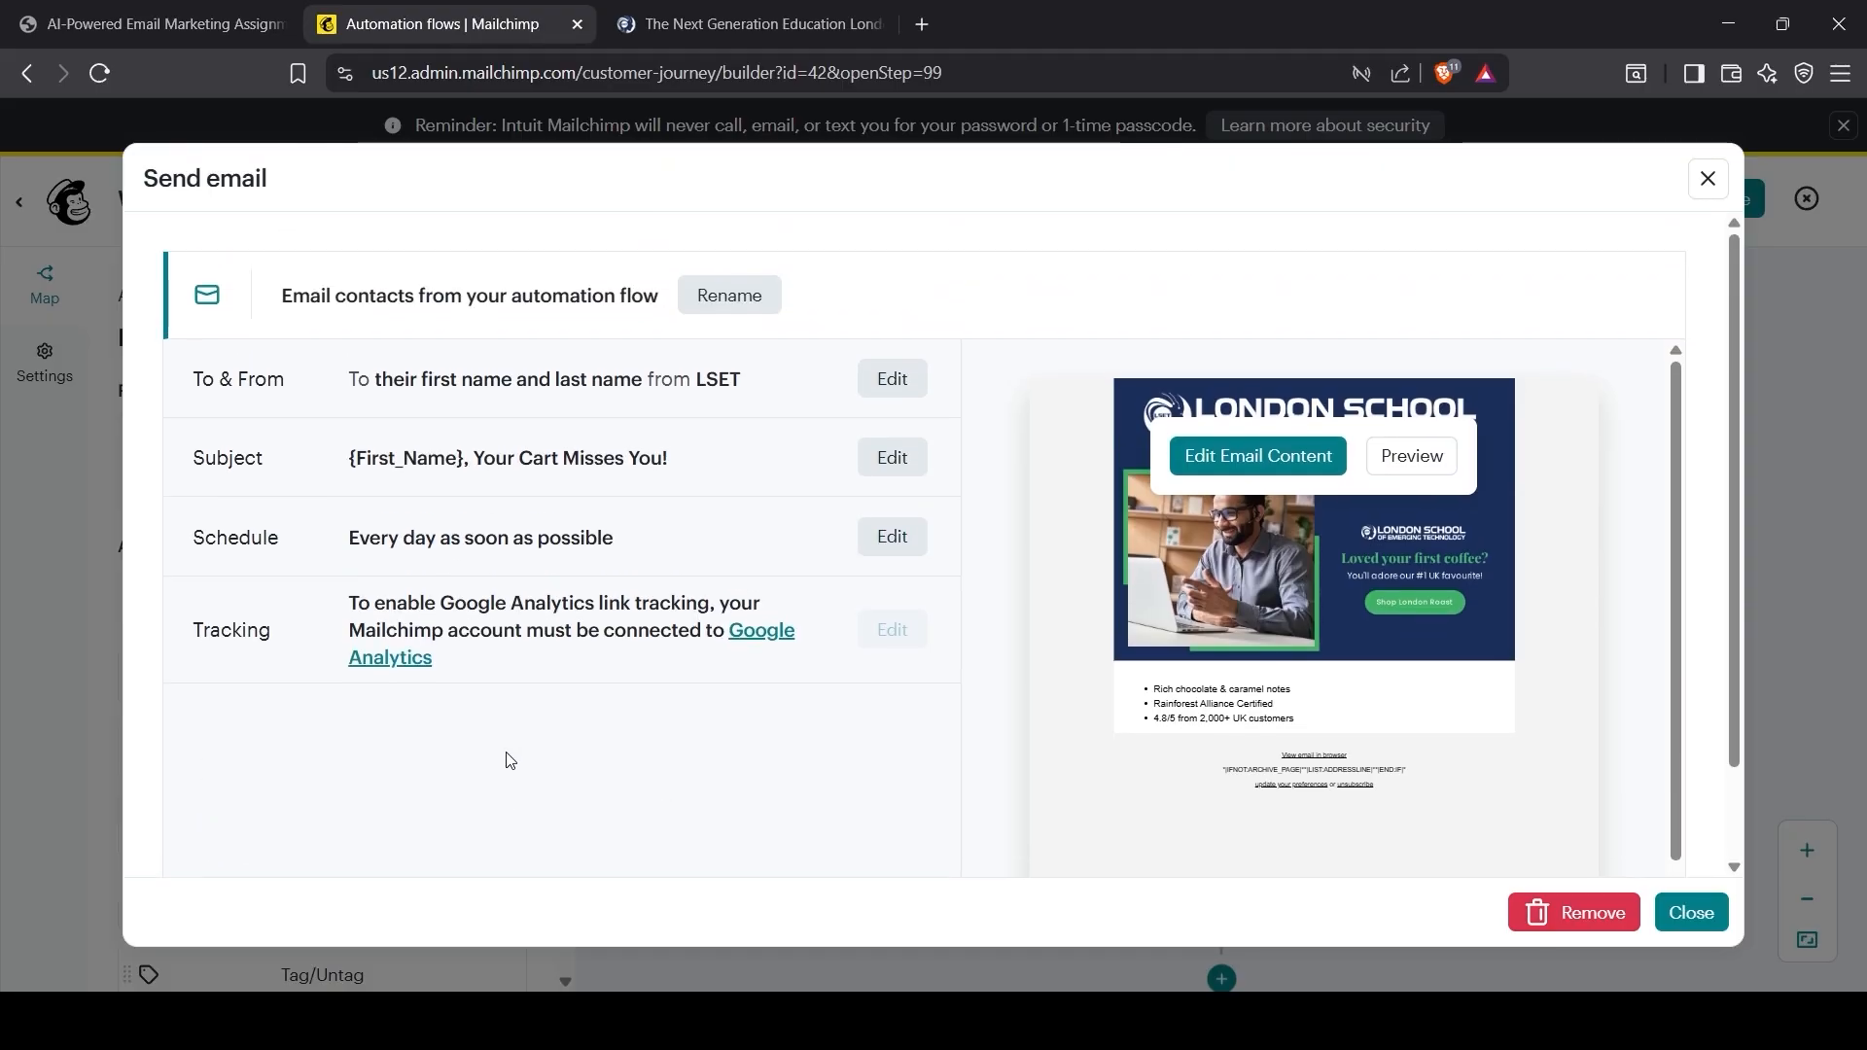
Step: Keep the previous email's schedule as every day, as soon as possible, and close its settings
{"action": "left_click", "coordinate": [887, 545]}
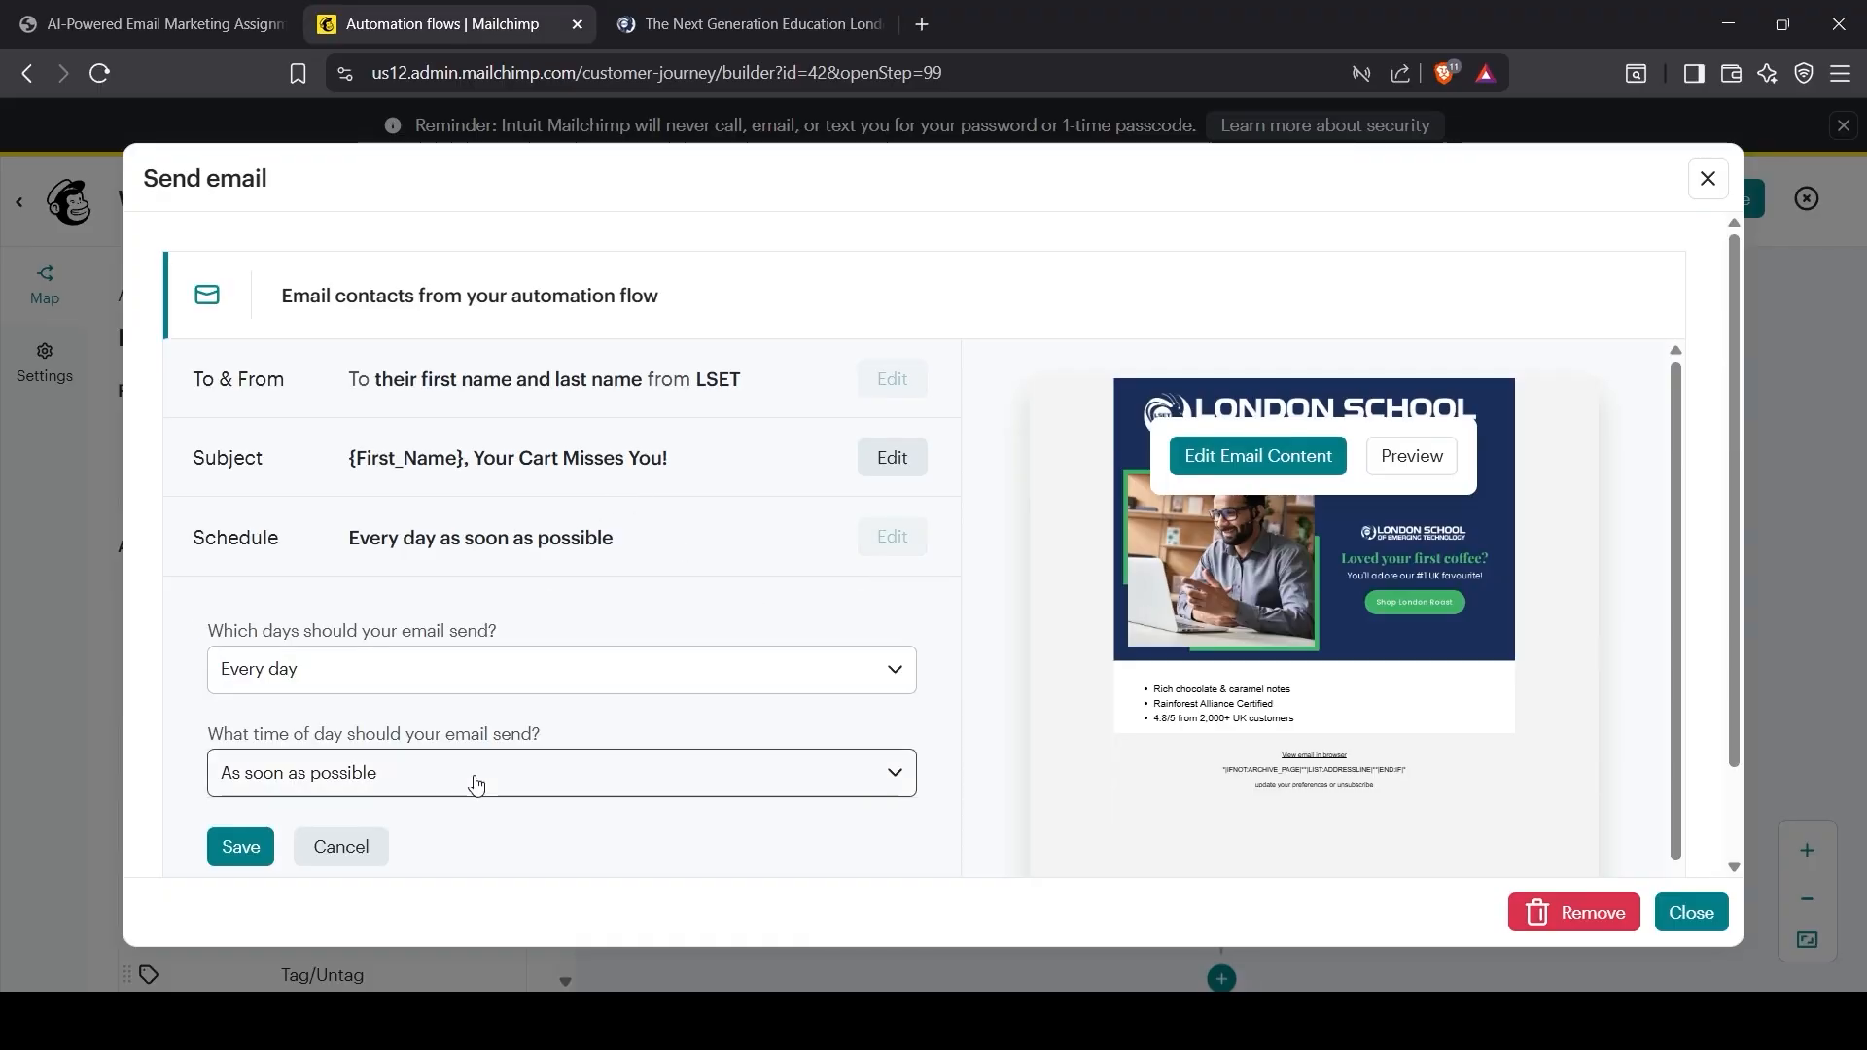
{"action": "left_click", "coordinate": [239, 847]}
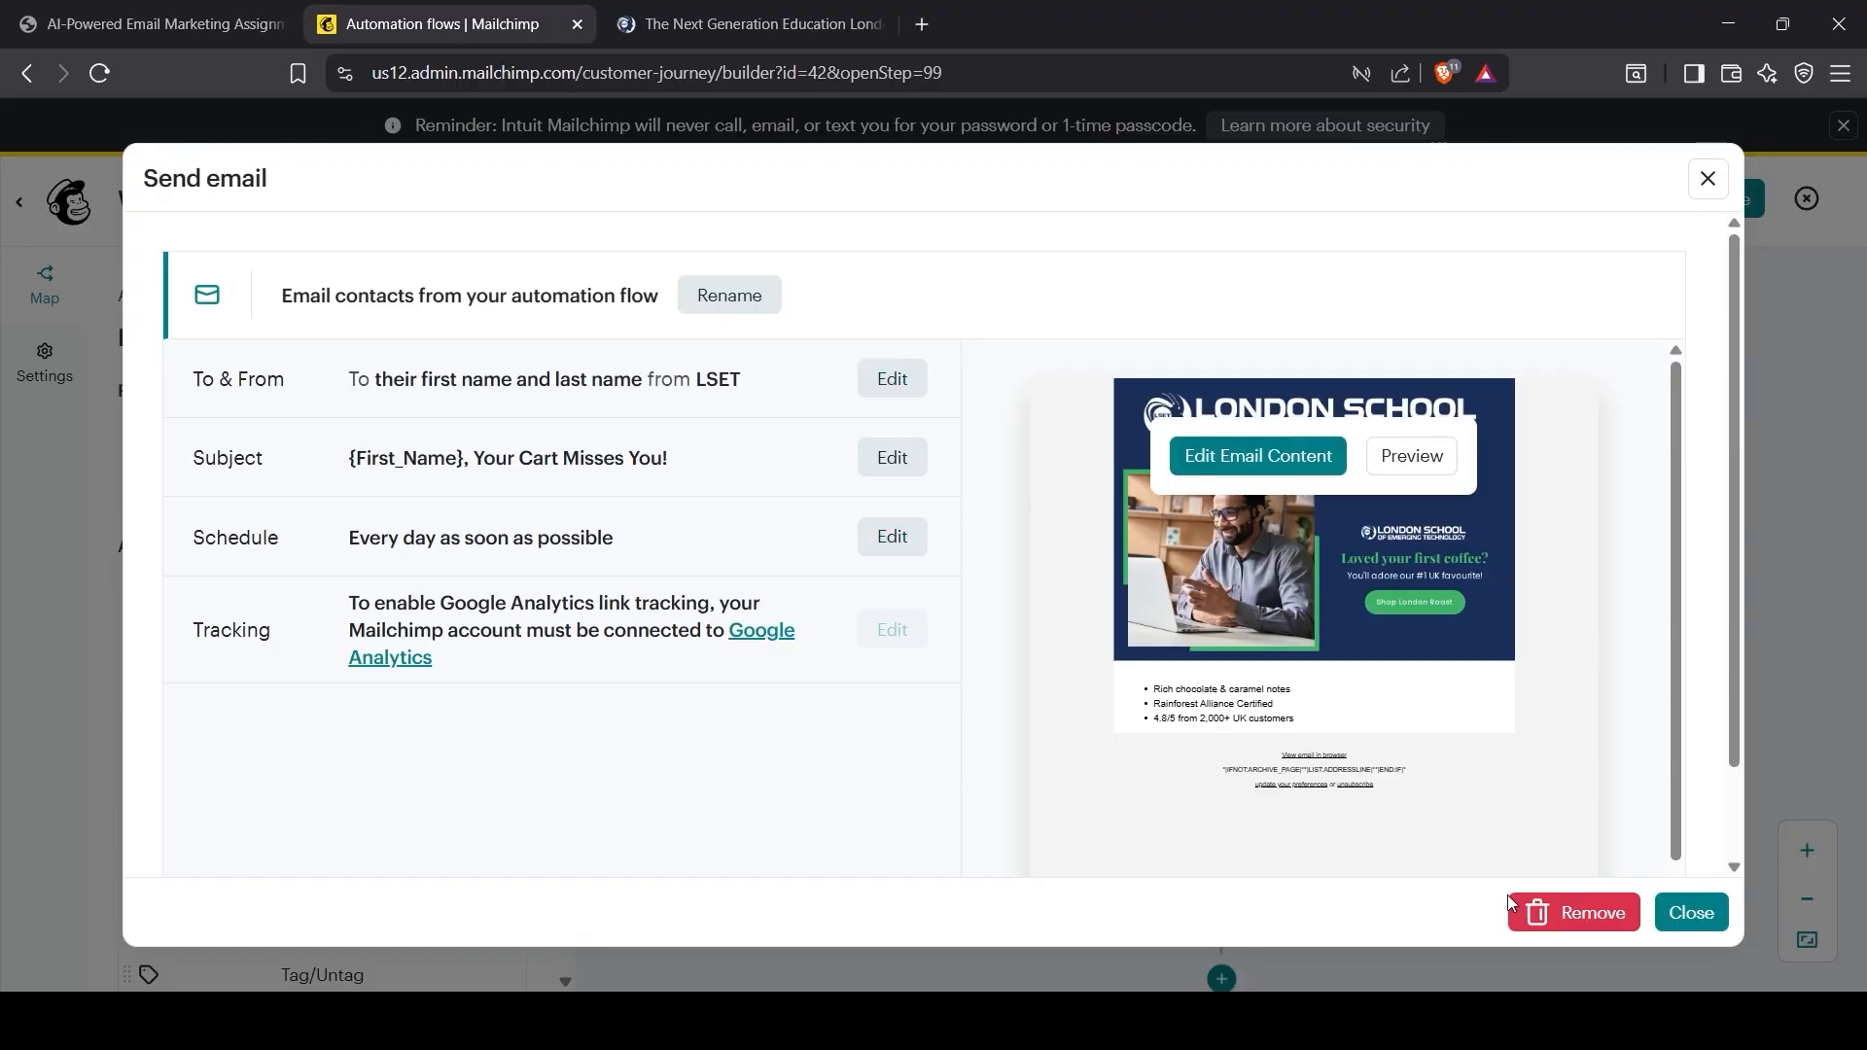
{"action": "left_click", "coordinate": [1691, 911]}
{"action": "scroll", "coordinate": [1491, 872], "scroll_direction": "down", "scroll_amount": 5}
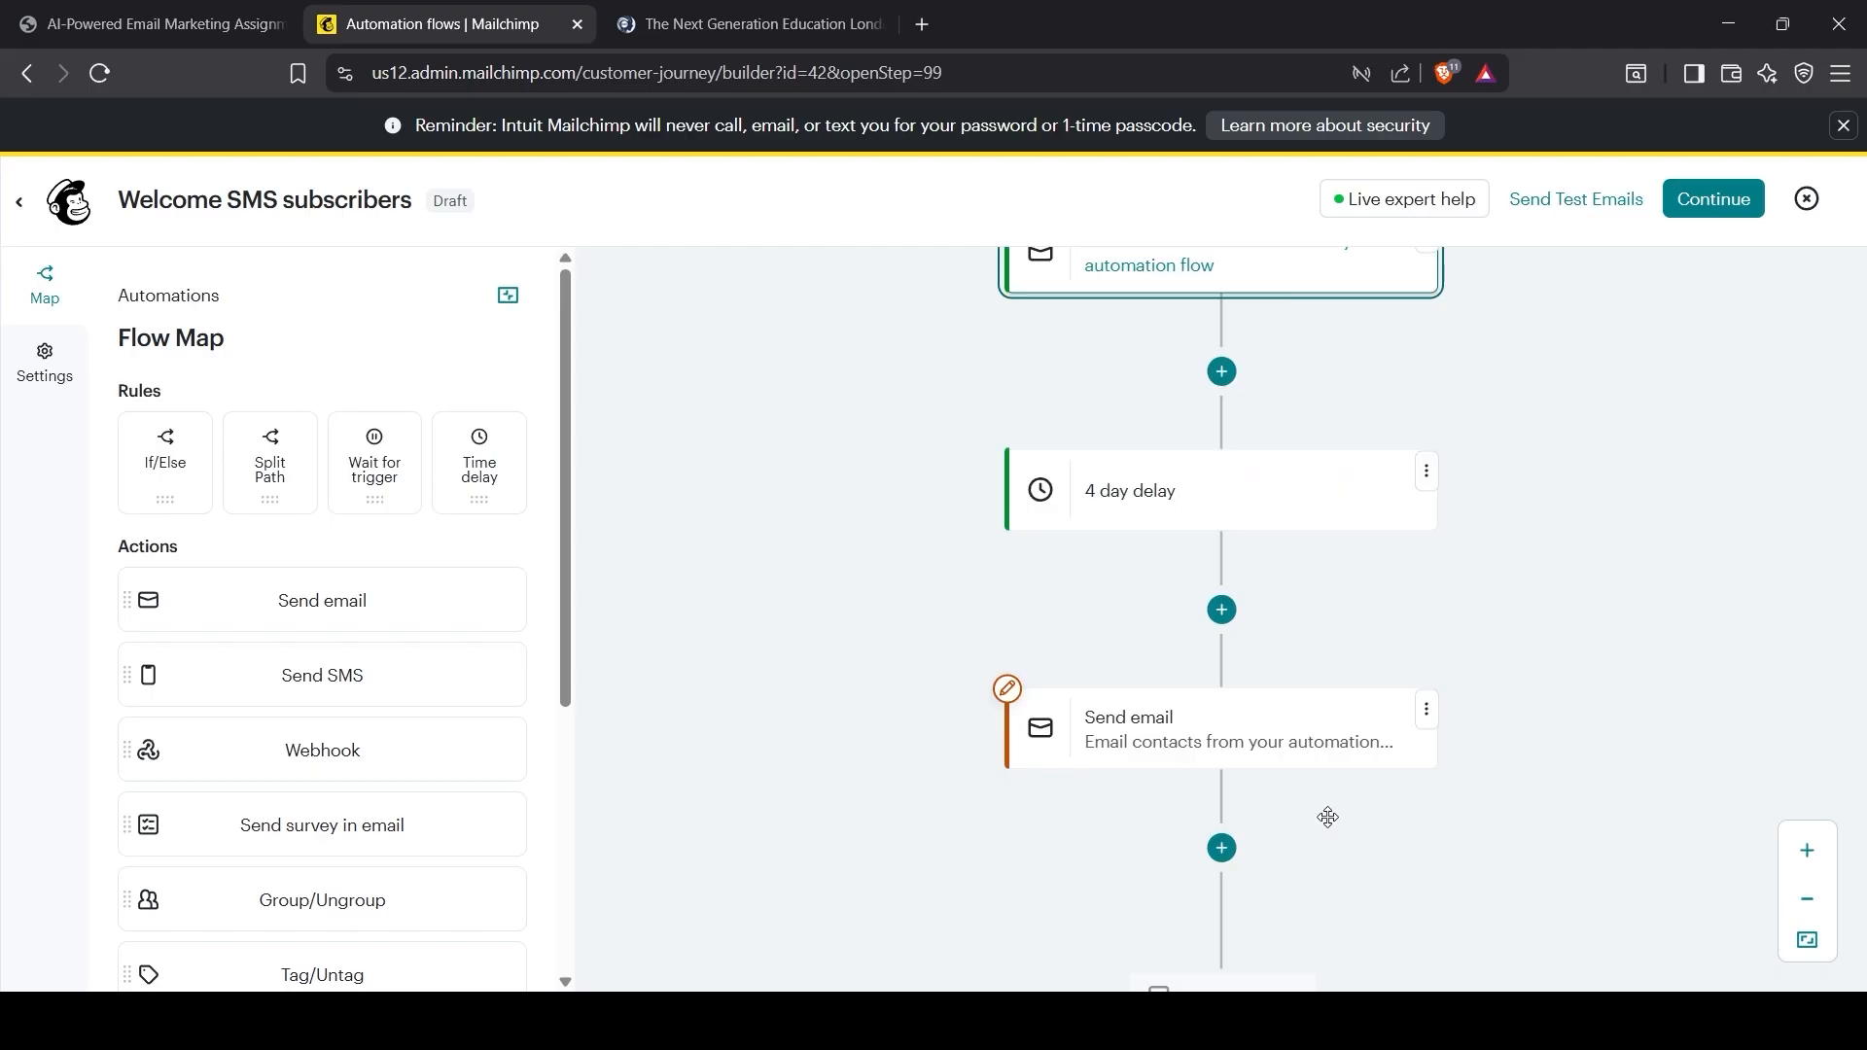
Step: Make the email after the 4-day delay address recipients by first and last name, from LSET
{"action": "left_click", "coordinate": [1169, 757]}
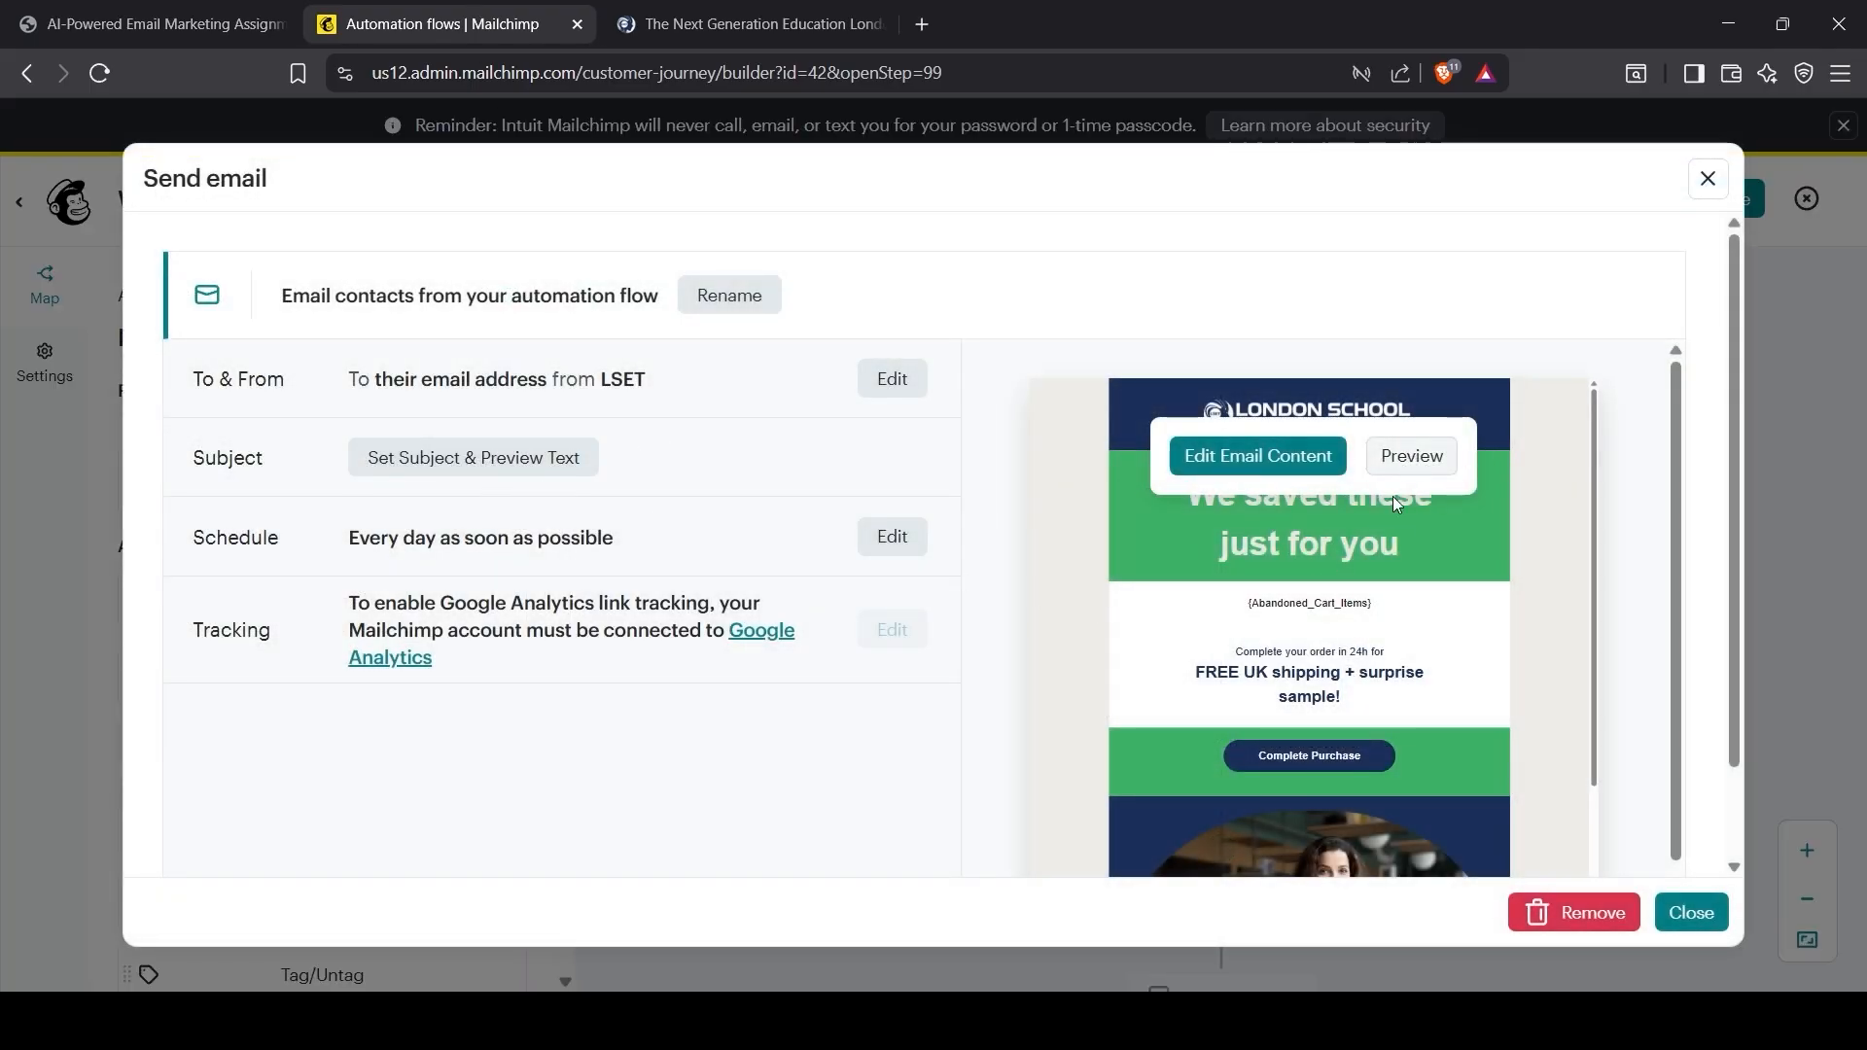
{"action": "scroll", "coordinate": [862, 750], "scroll_direction": "down", "scroll_amount": 1}
{"action": "scroll", "coordinate": [863, 750], "scroll_direction": "up", "scroll_amount": 1}
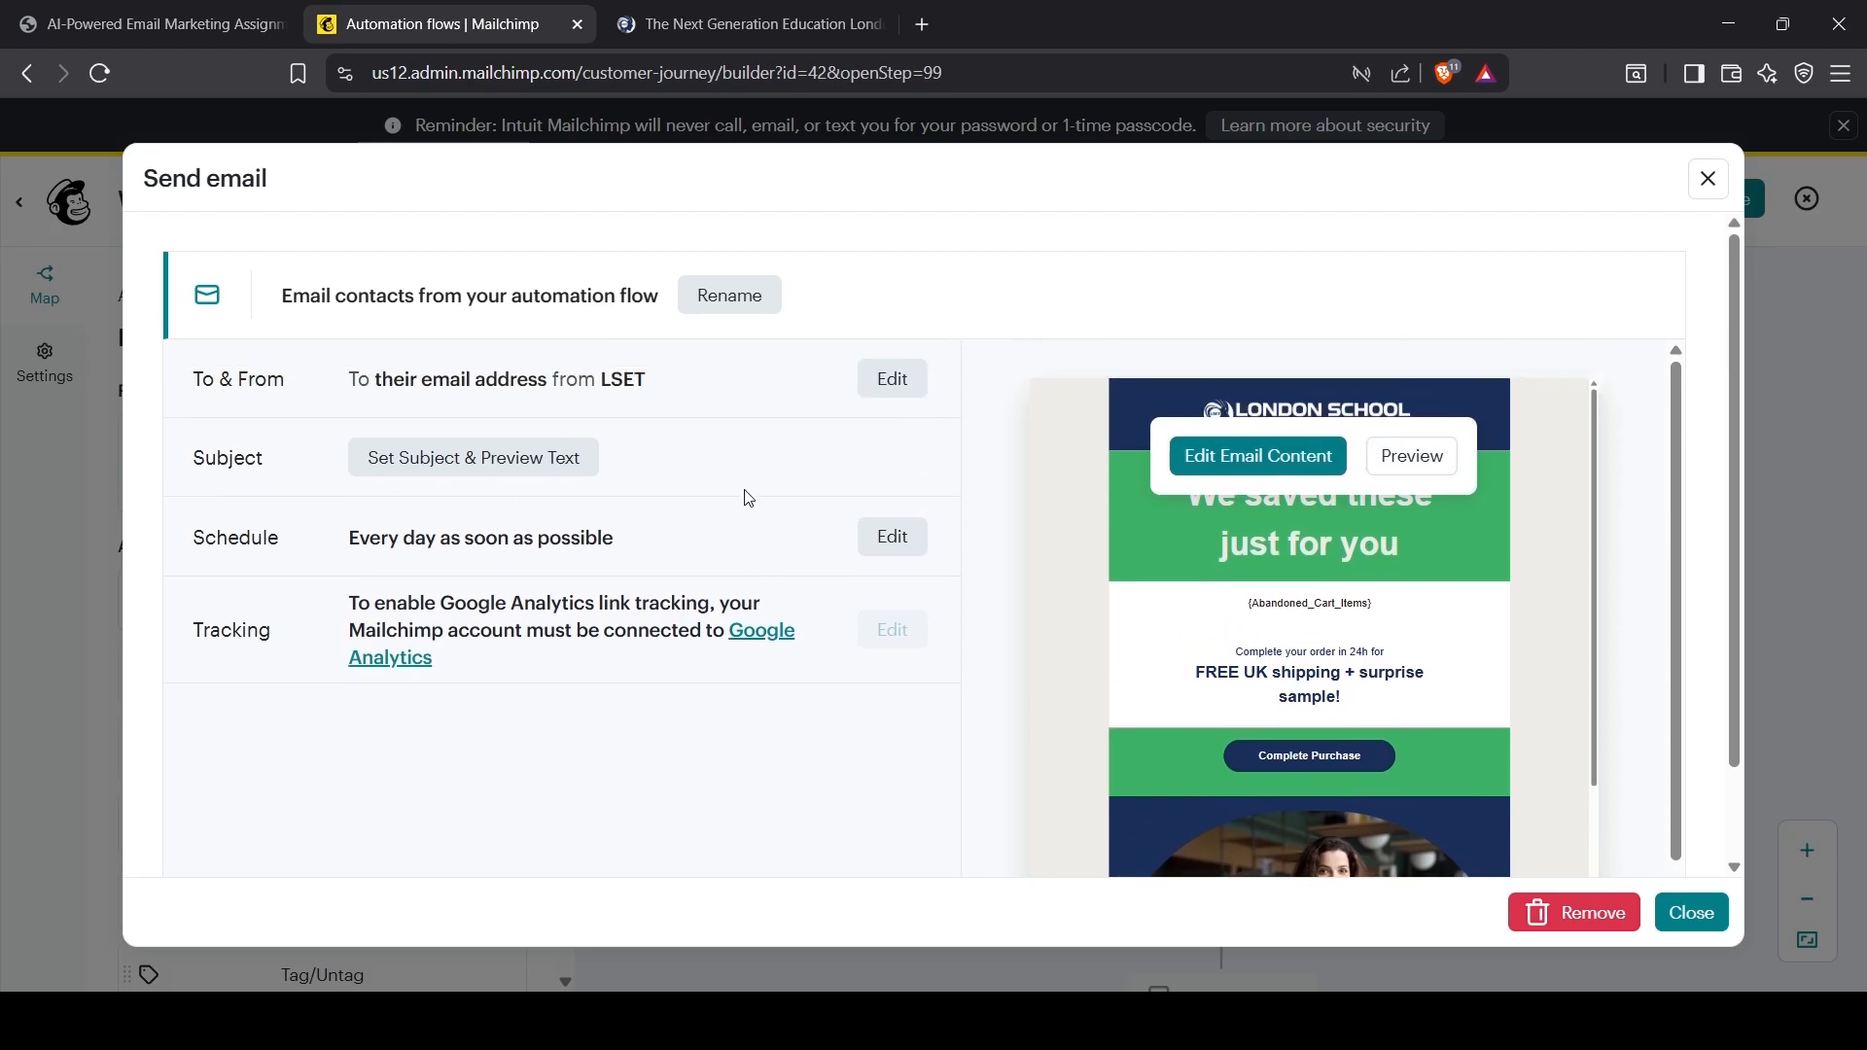
{"action": "left_click", "coordinate": [893, 378]}
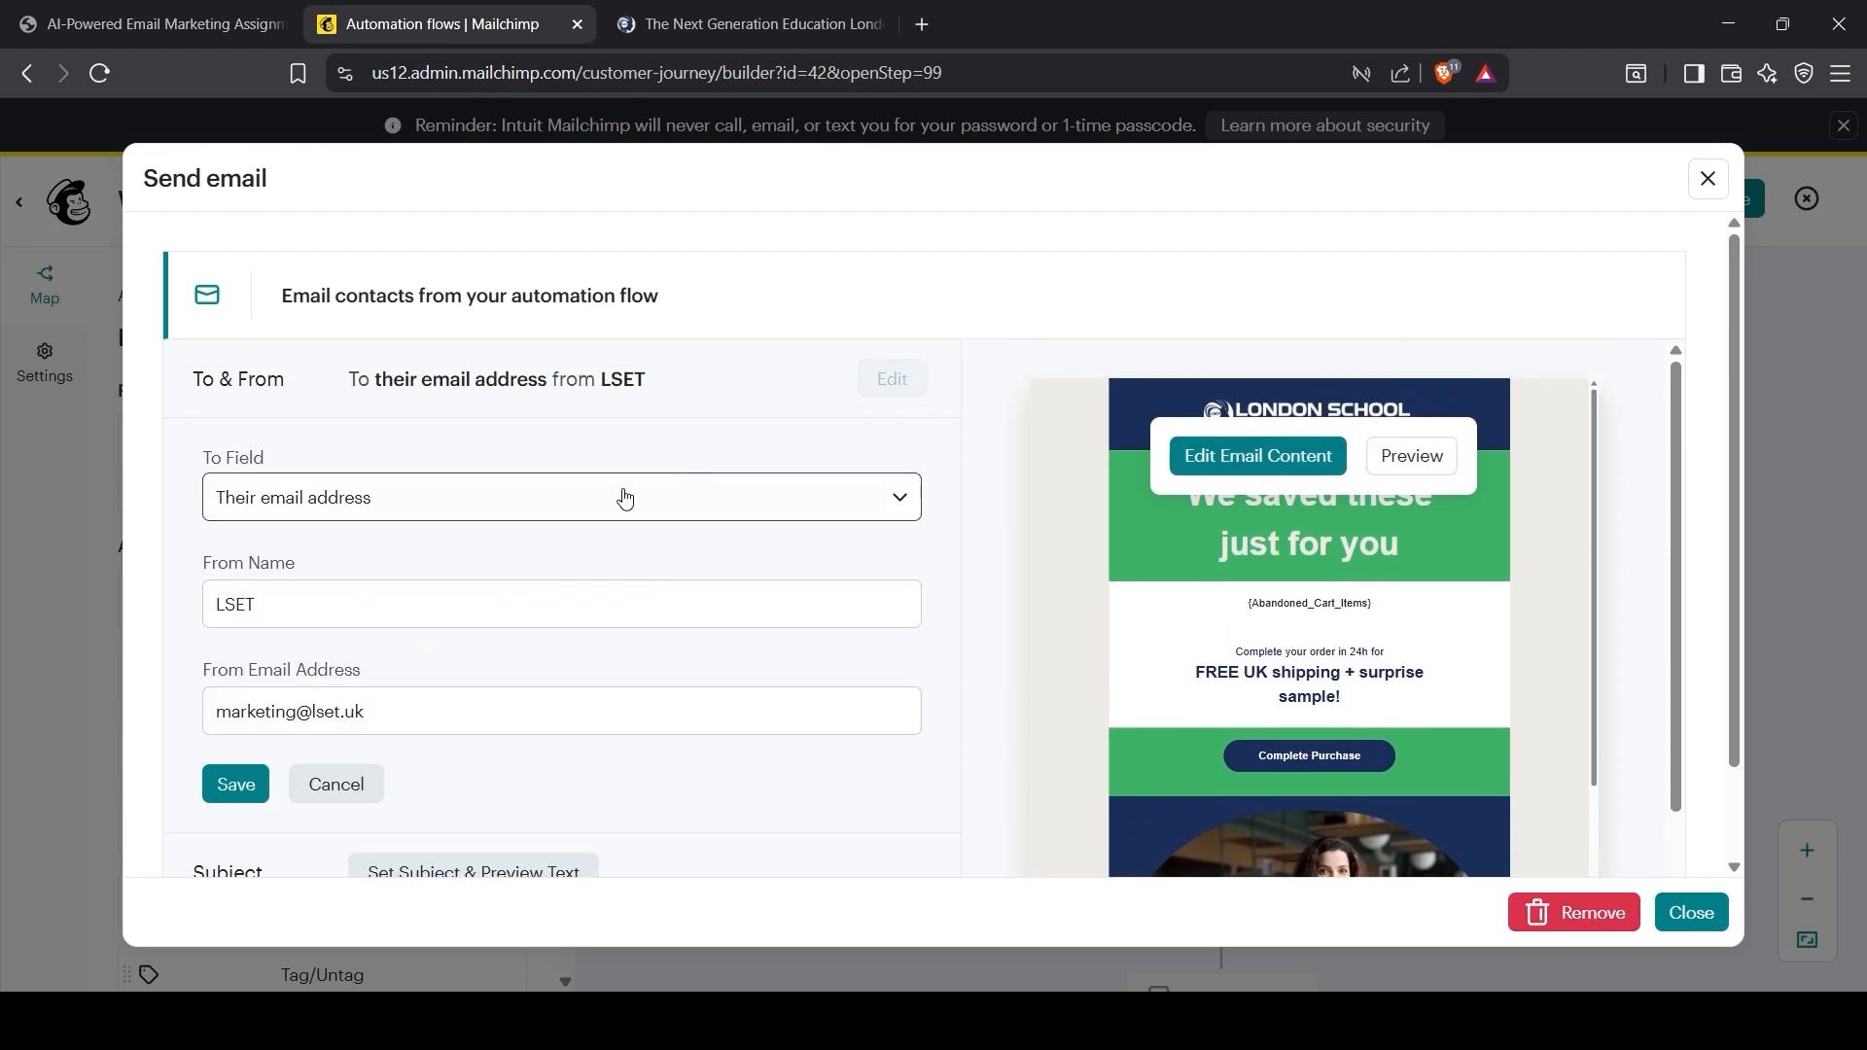
{"action": "left_click", "coordinate": [367, 505]}
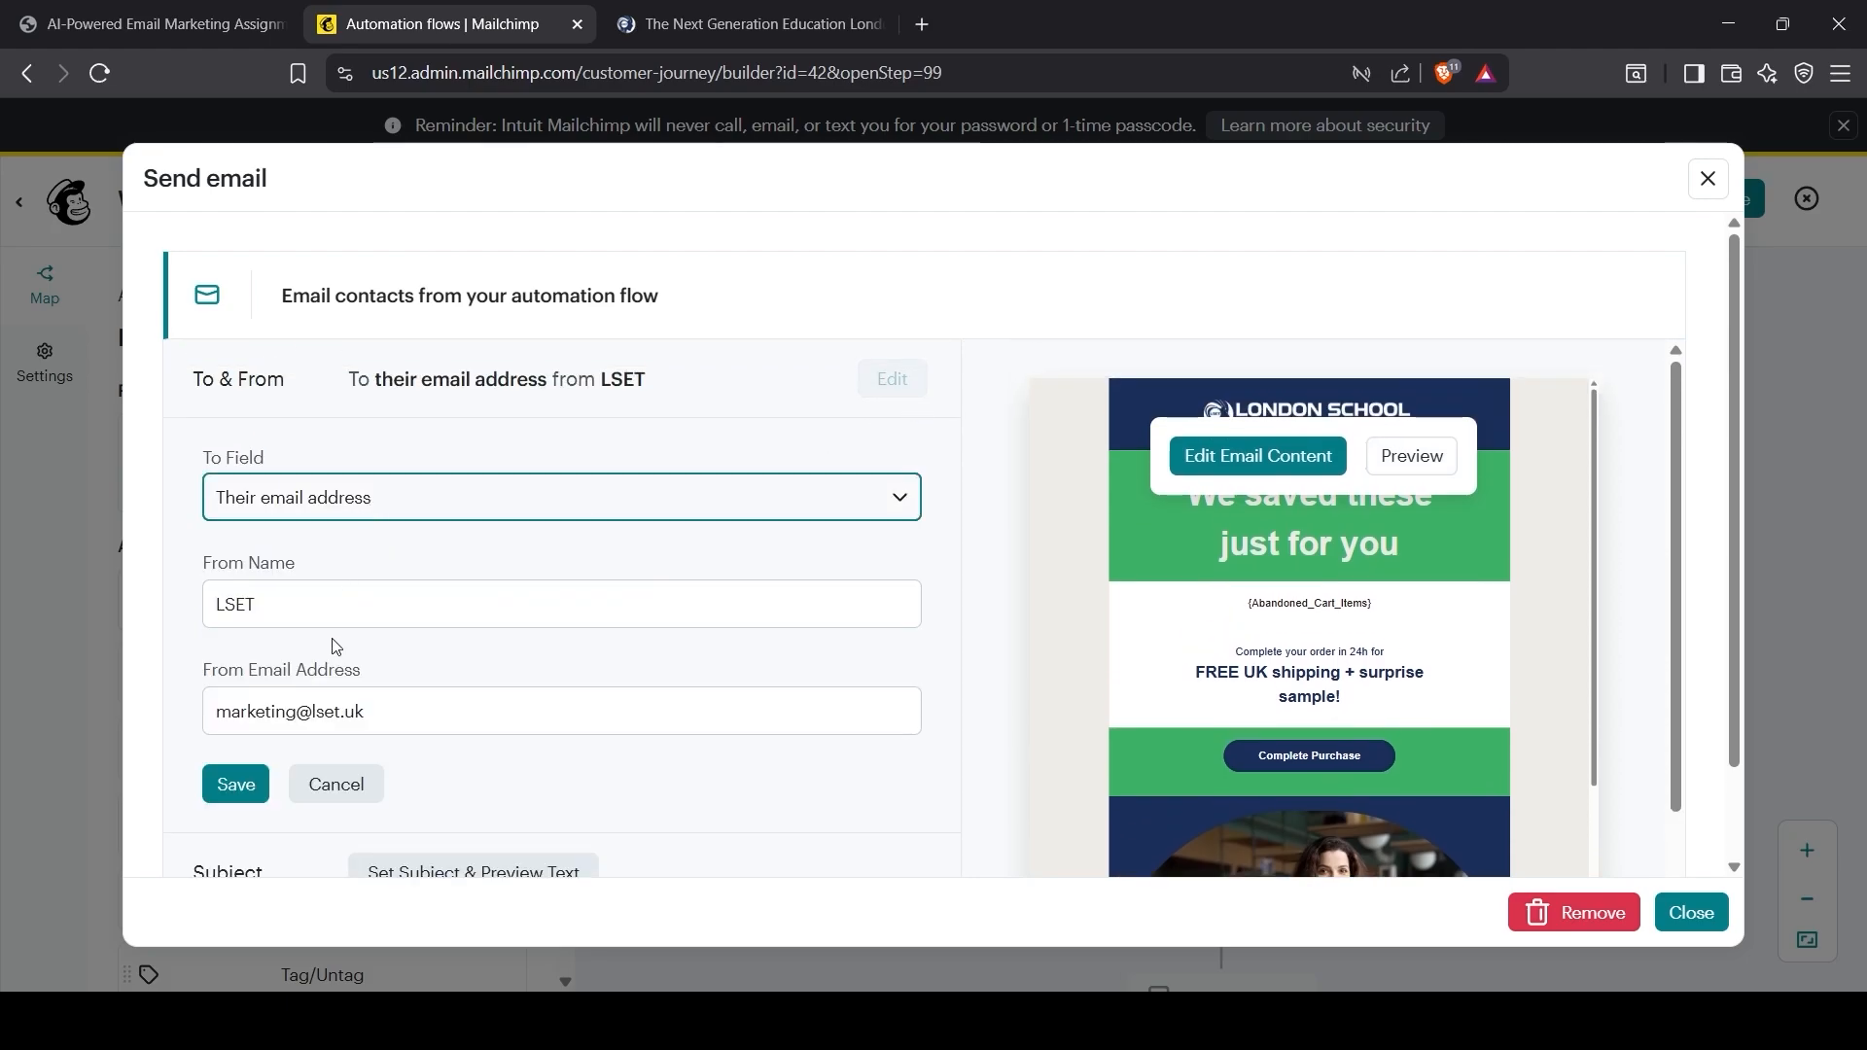
{"action": "left_click", "coordinate": [331, 644]}
{"action": "left_click", "coordinate": [352, 608]}
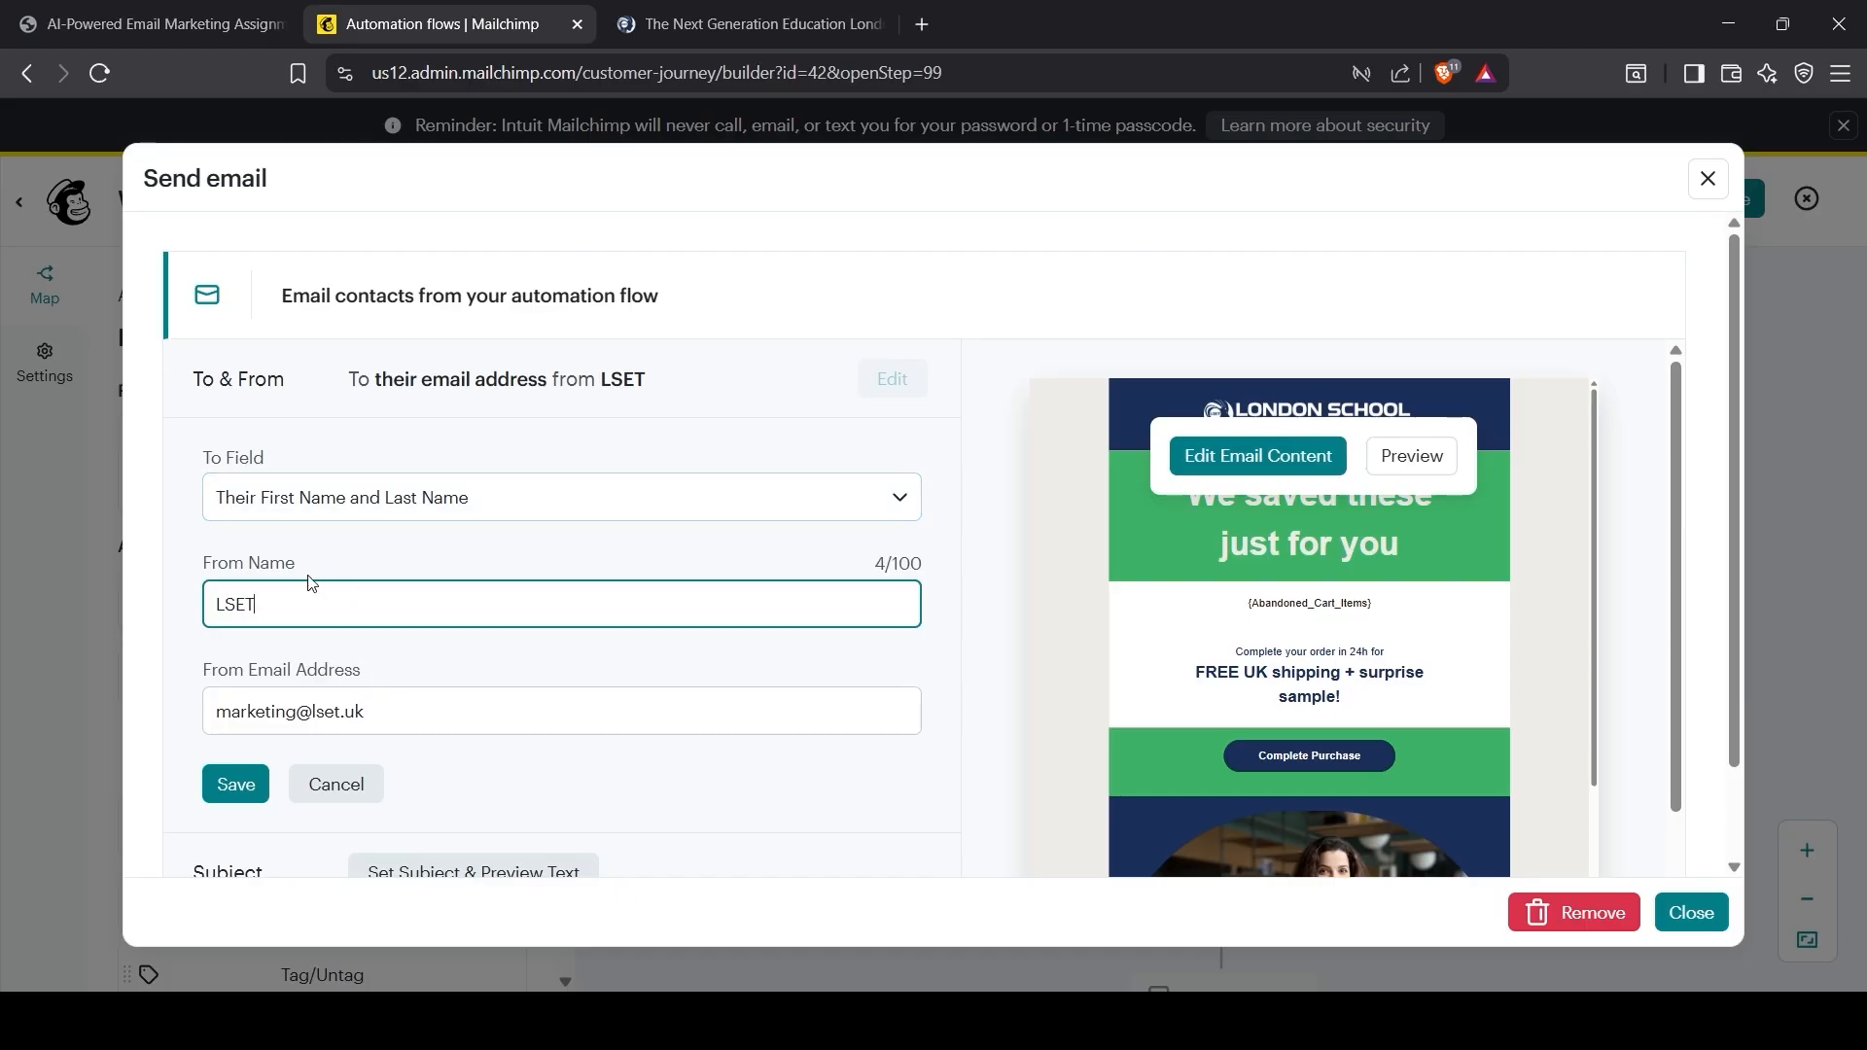
{"action": "left_click", "coordinate": [328, 727]}
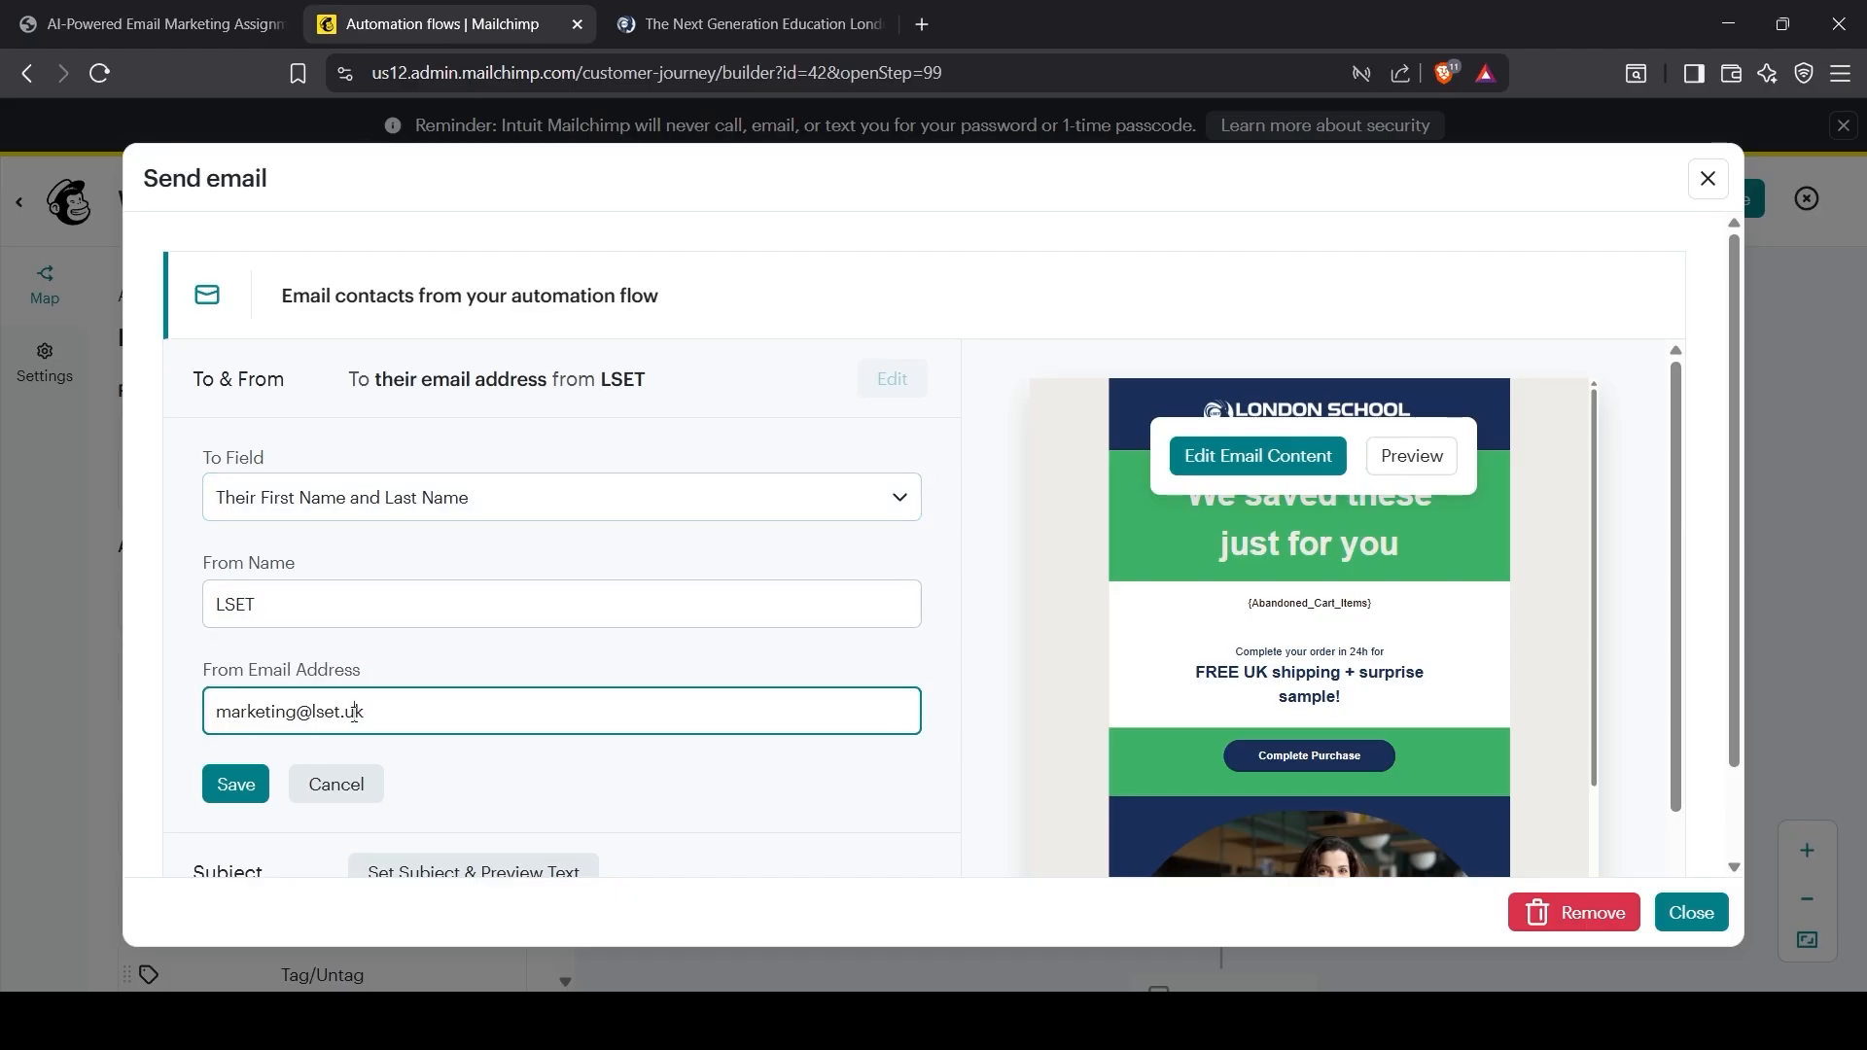
{"action": "left_click", "coordinate": [237, 780]}
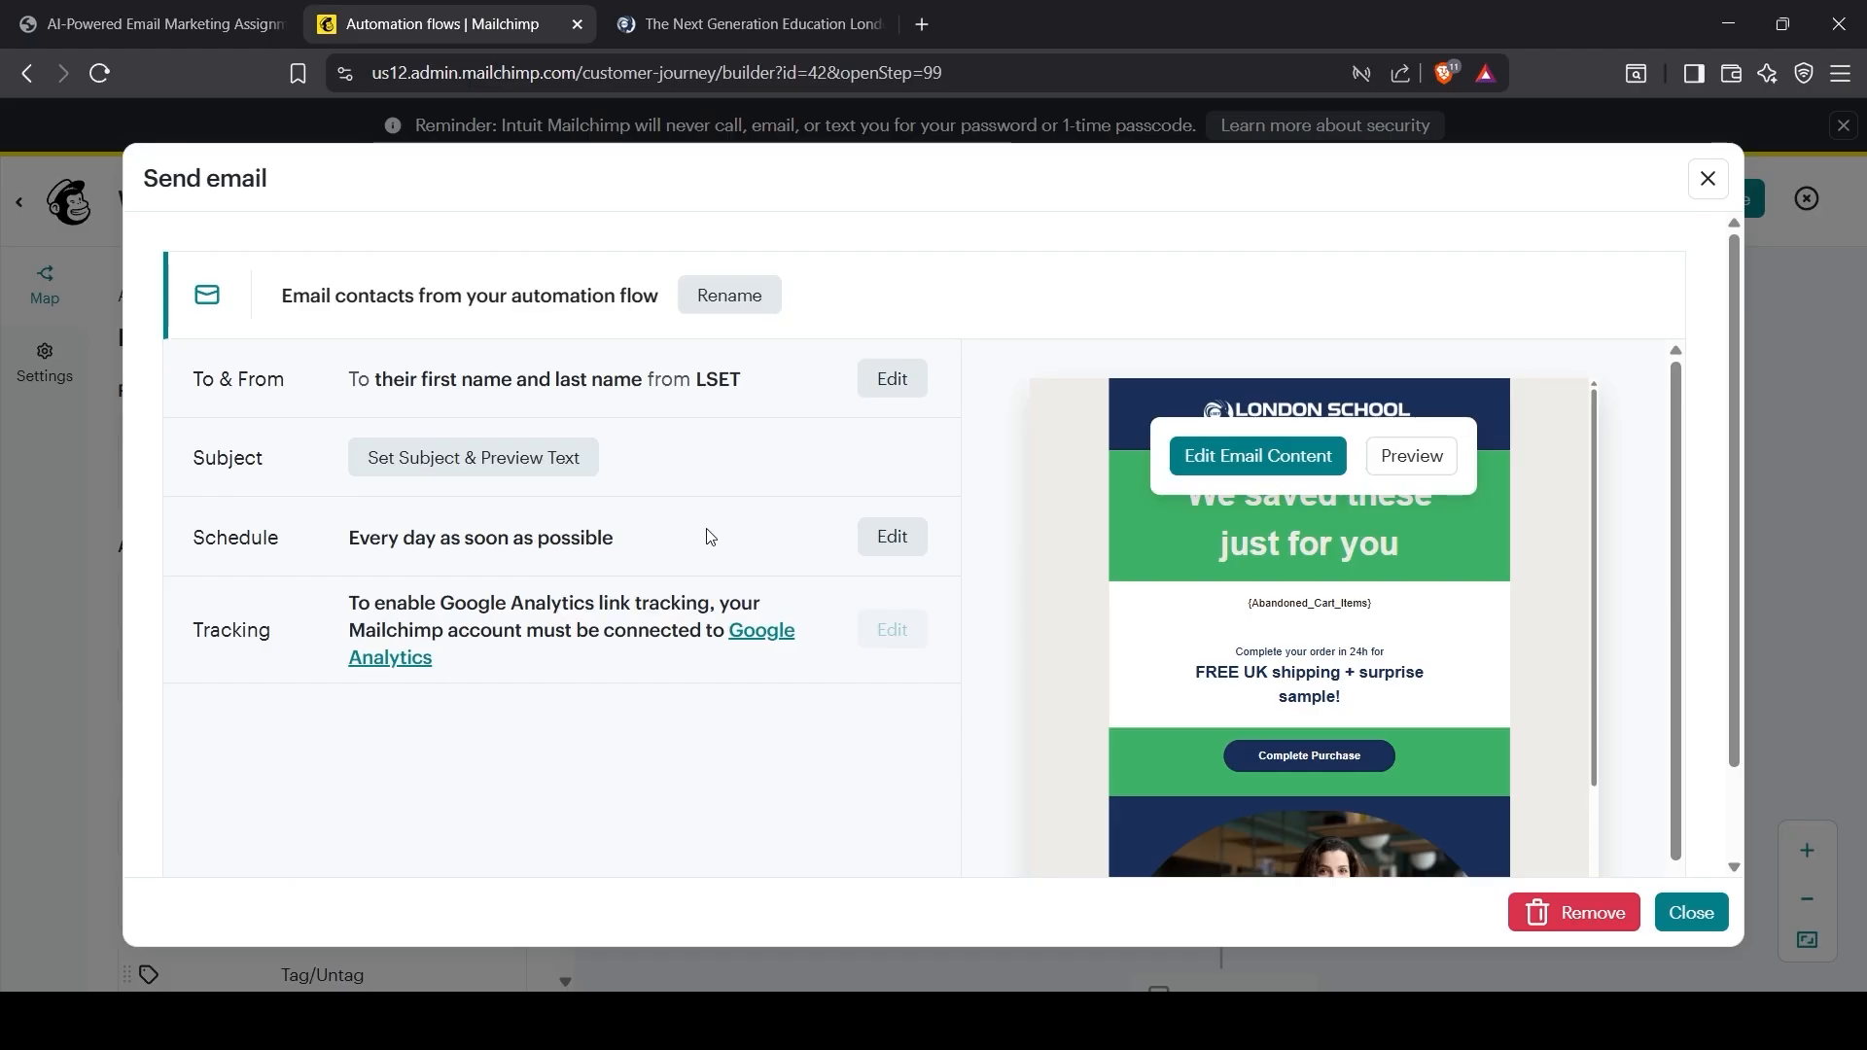
Step: Paste the subject '{First_Name}, Your Cart Misses You!' from the assignment PDF and save it
{"action": "left_click", "coordinate": [562, 470]}
{"action": "key", "text": "ctrl+shift+Tab"}
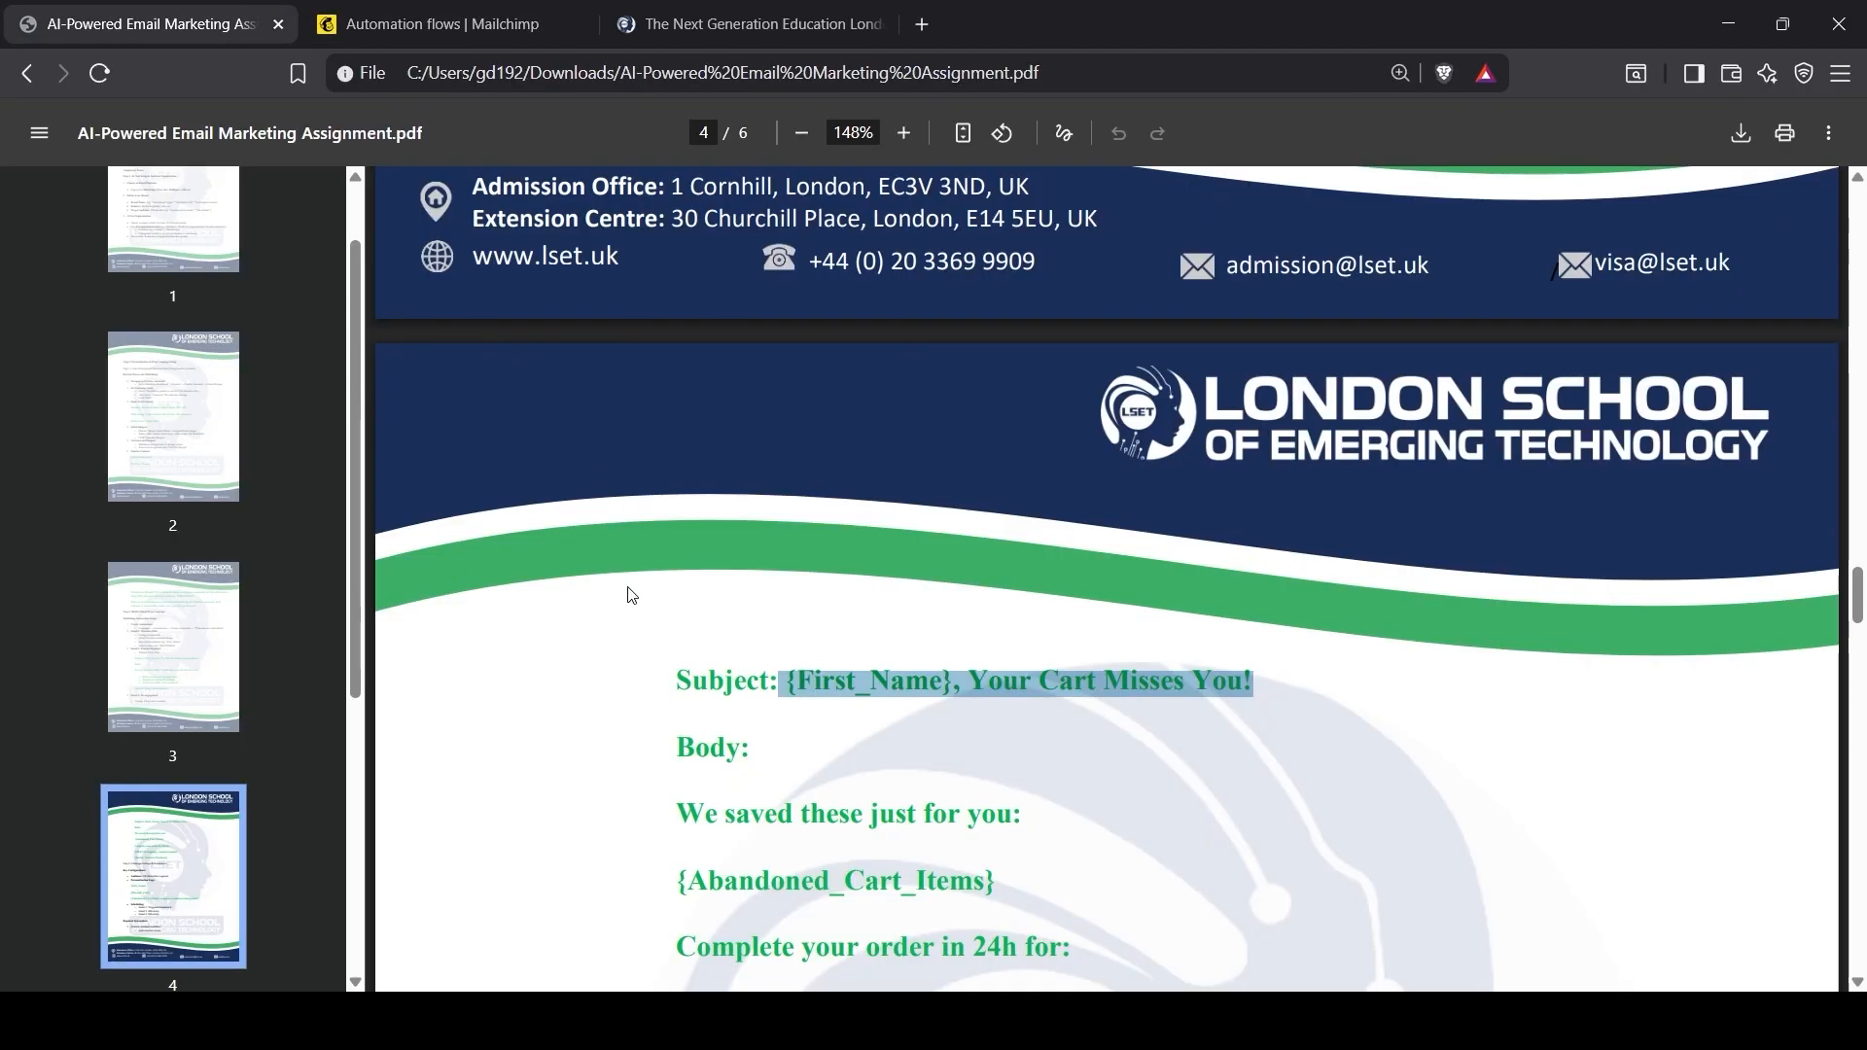
{"action": "scroll", "coordinate": [815, 658], "scroll_direction": "down", "scroll_amount": 3}
{"action": "scroll", "coordinate": [815, 658], "scroll_direction": "down", "scroll_amount": 4}
{"action": "scroll", "coordinate": [785, 716], "scroll_direction": "down", "scroll_amount": 1}
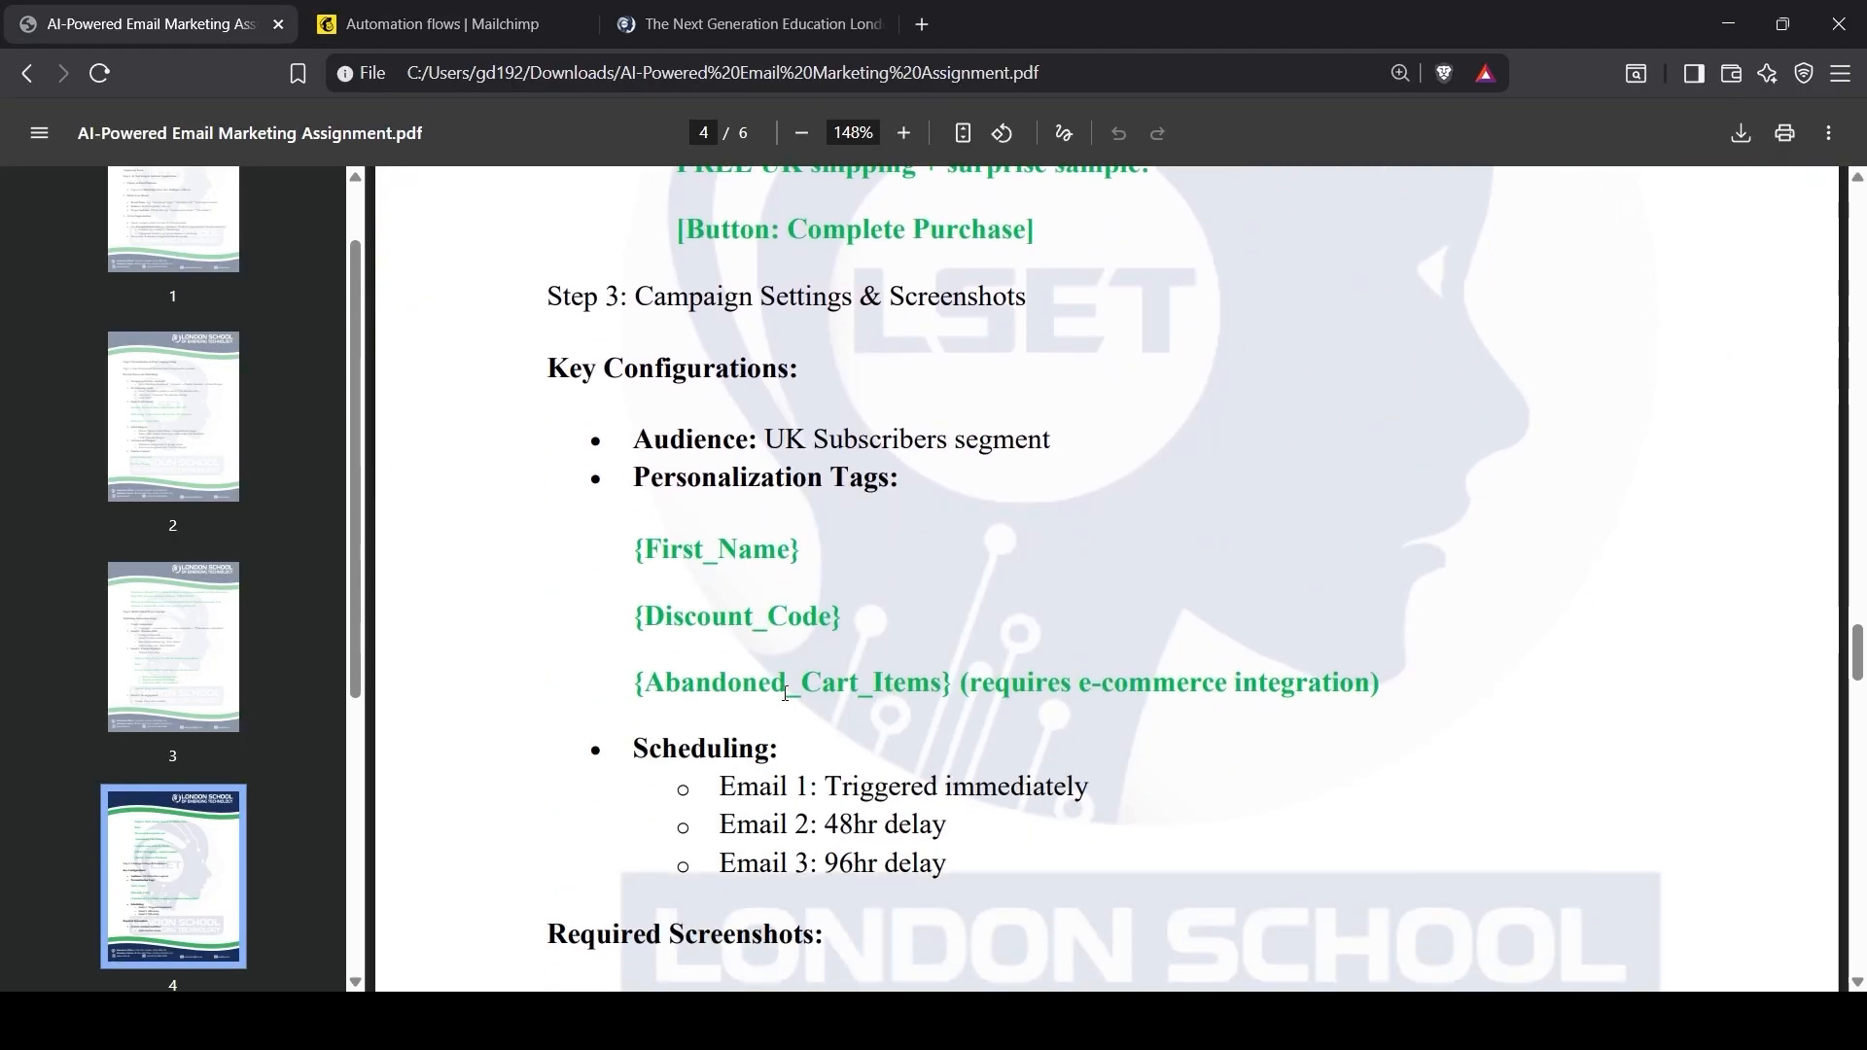
{"action": "scroll", "coordinate": [785, 690], "scroll_direction": "up", "scroll_amount": 5}
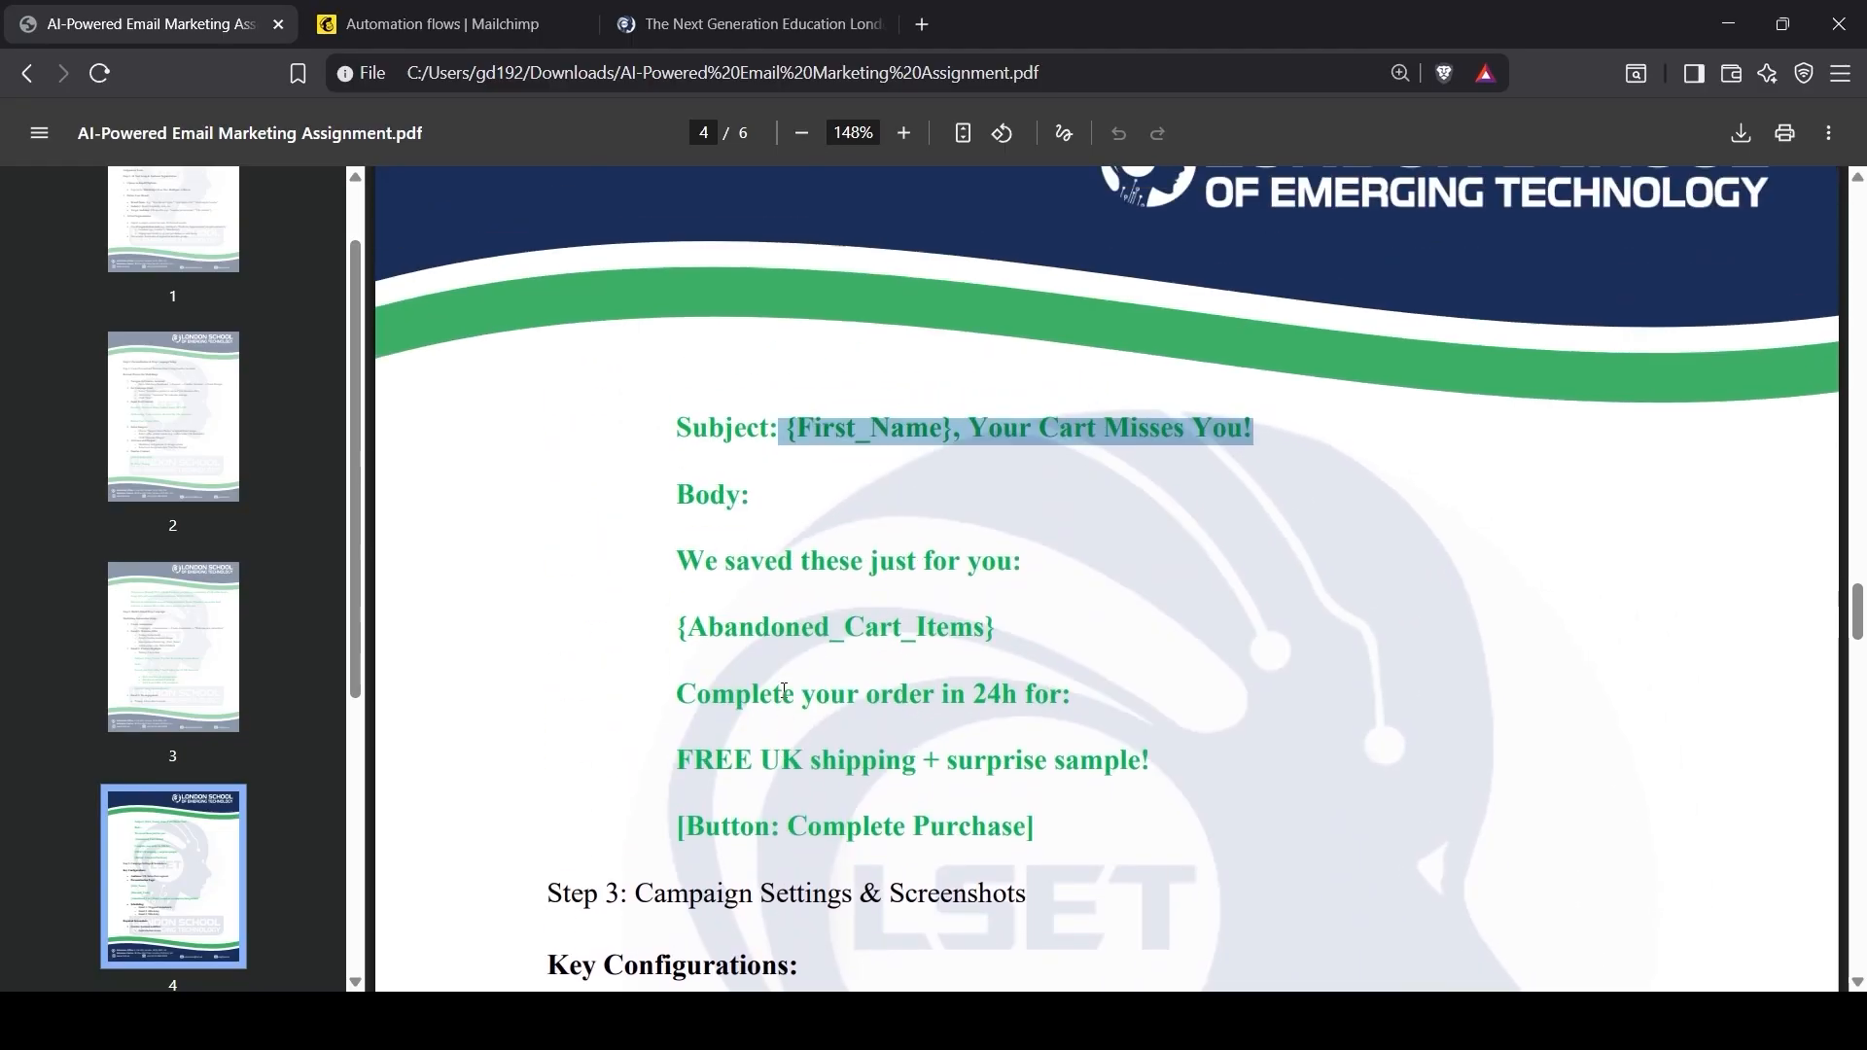
{"action": "left_click", "coordinate": [512, 49]}
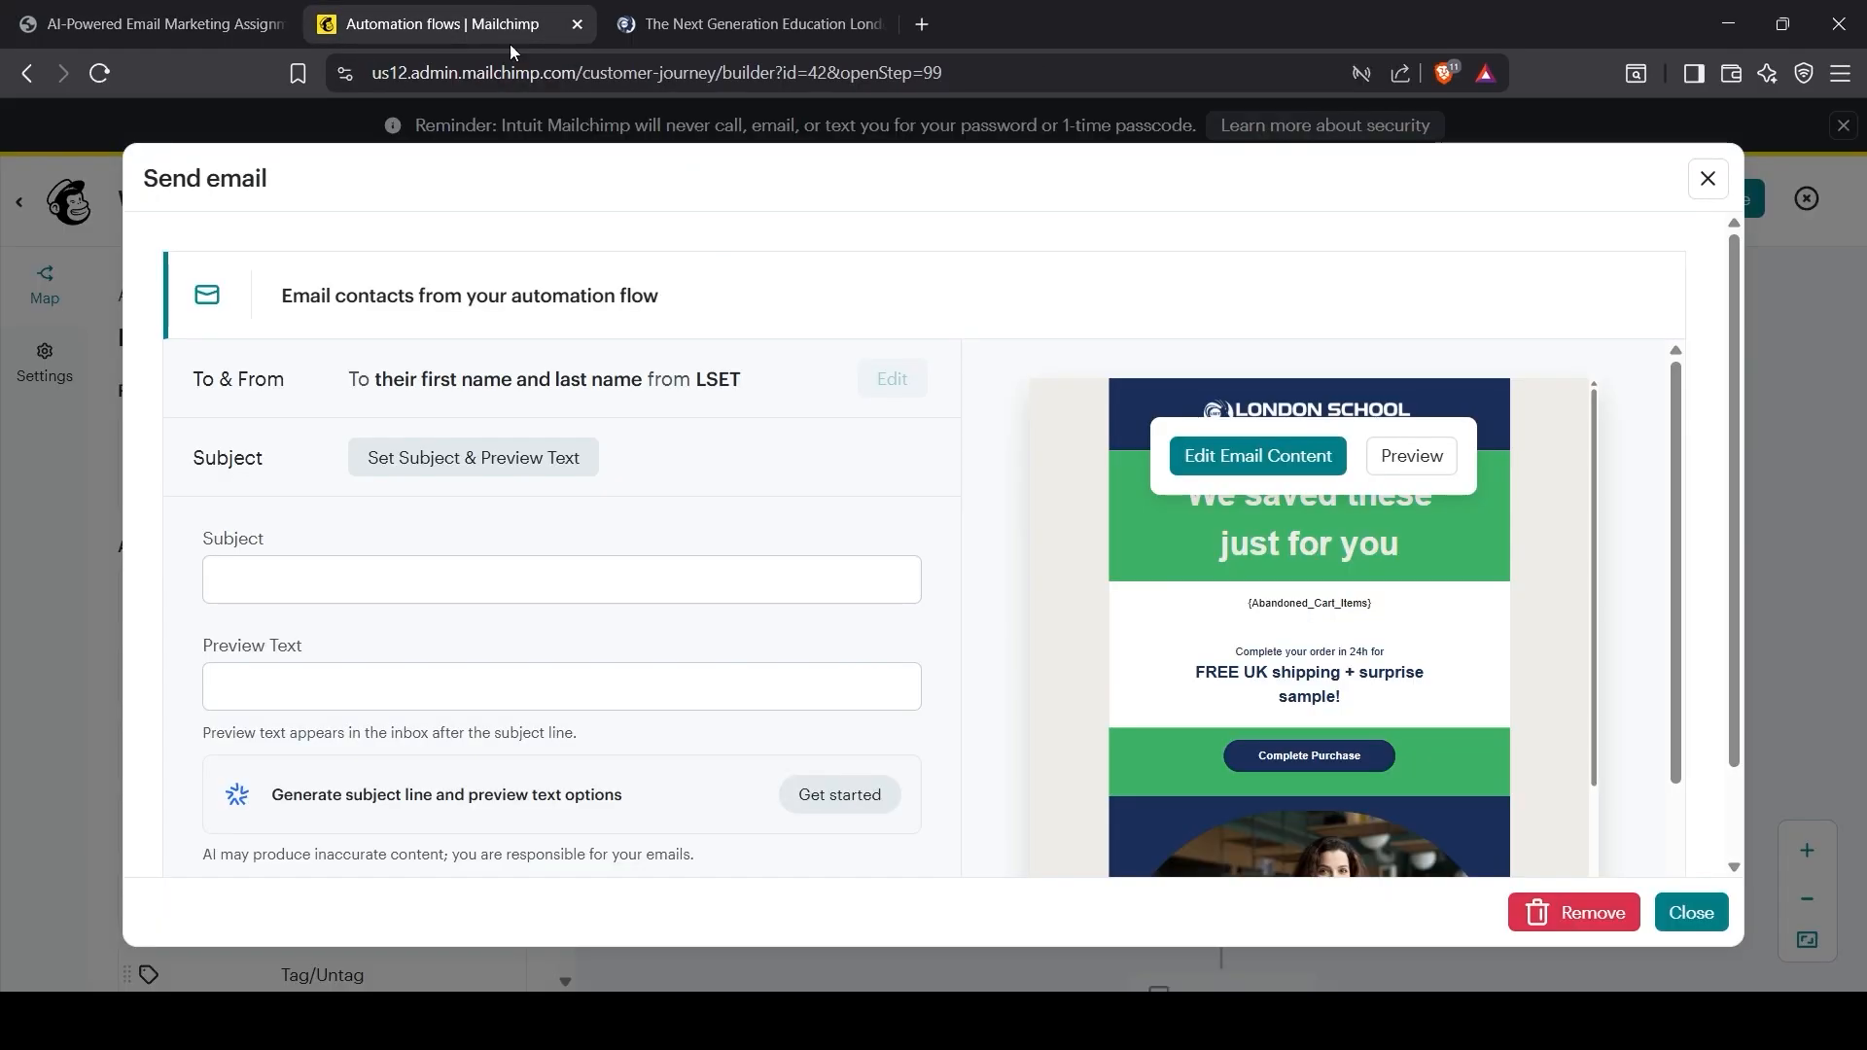
{"action": "left_click", "coordinate": [309, 588]}
{"action": "type", "text": "{First_Name}, Your Cart Misses You!"}
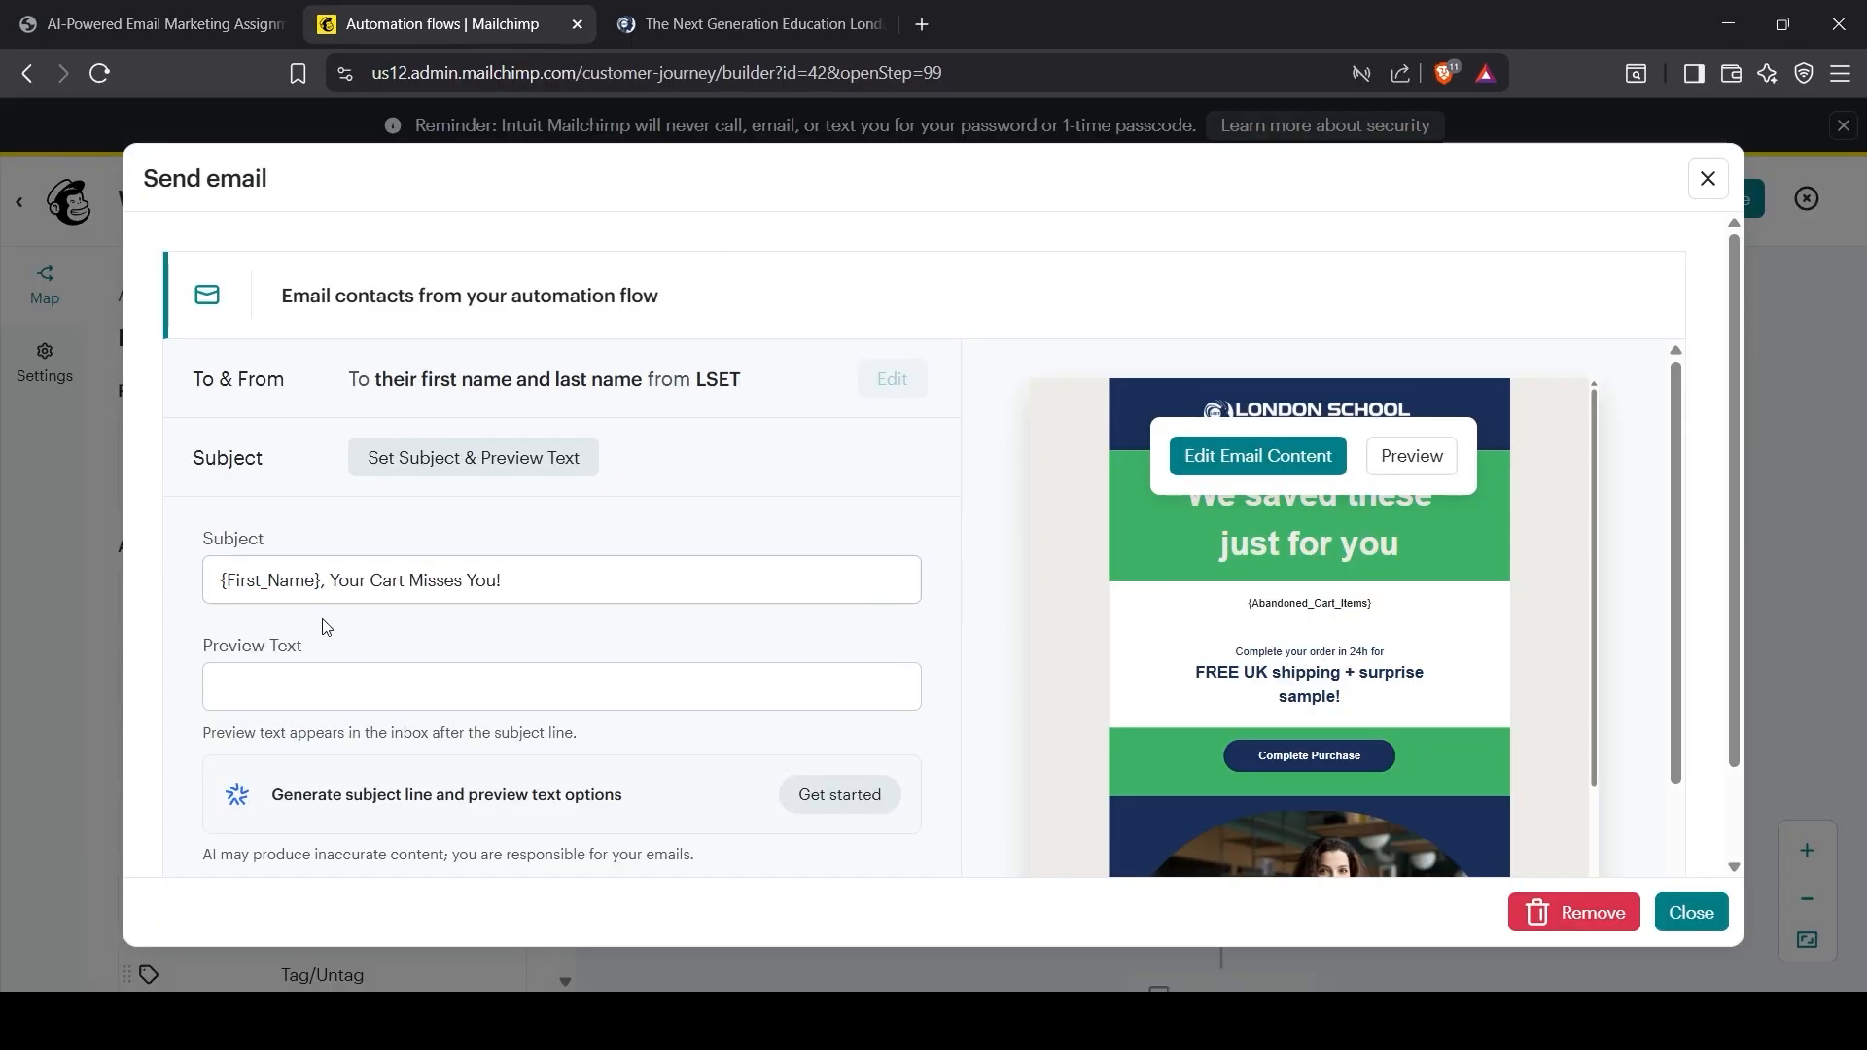
{"action": "scroll", "coordinate": [751, 776], "scroll_direction": "down", "scroll_amount": 3}
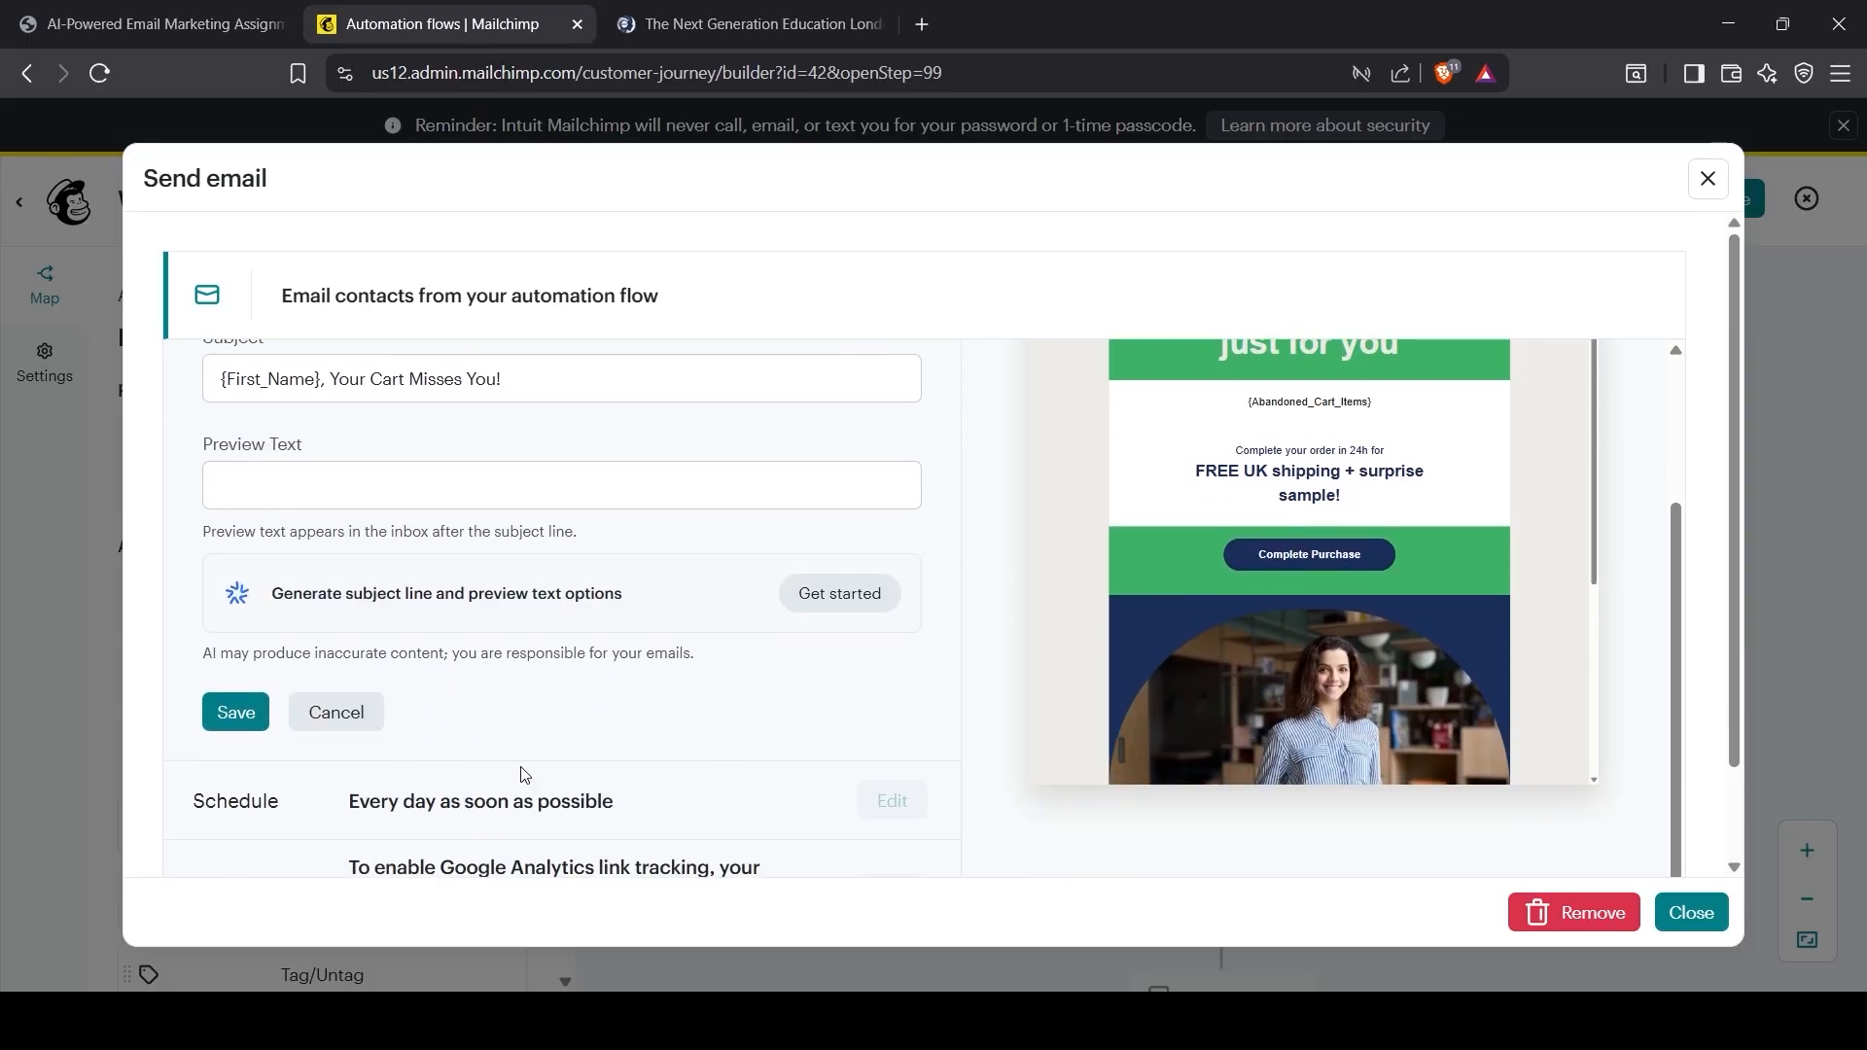
{"action": "left_click", "coordinate": [238, 703]}
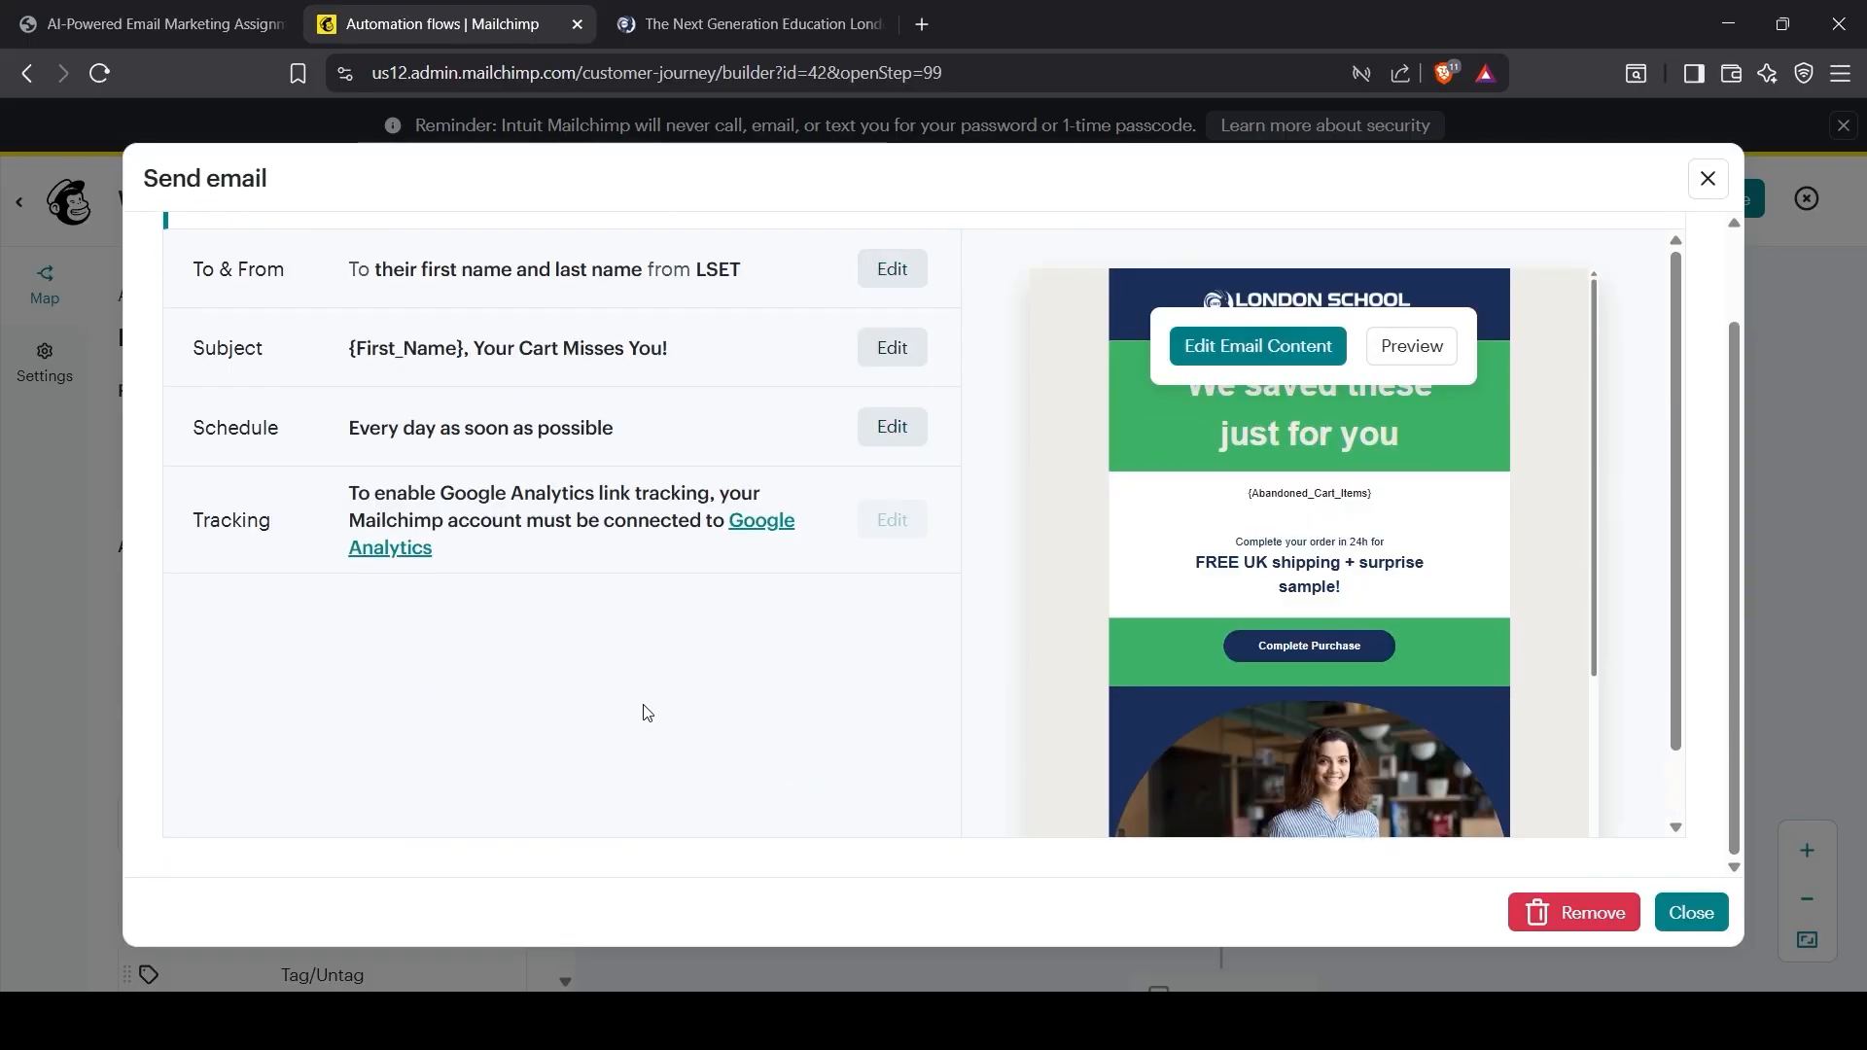
Step: Close the email settings and scroll the assignment PDF to the Step 3 configurations
{"action": "left_click", "coordinate": [1692, 912]}
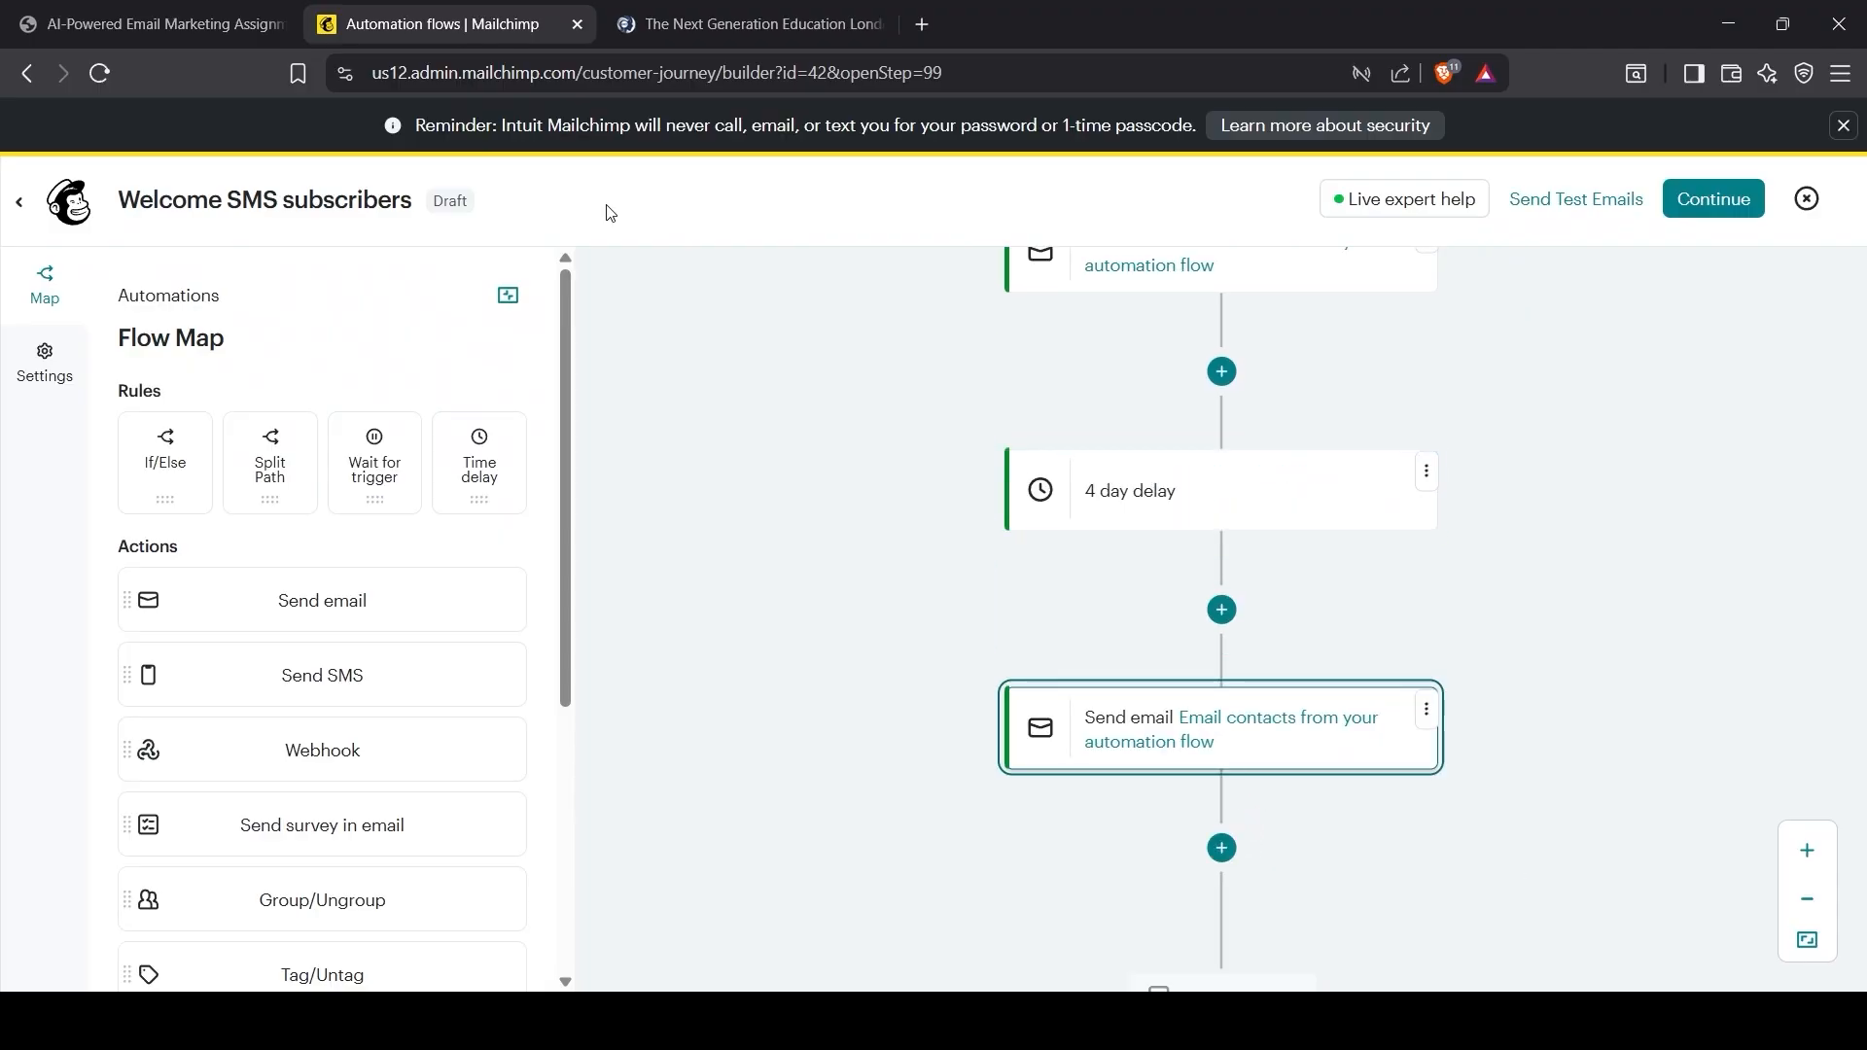
{"action": "left_click", "coordinate": [156, 24]}
{"action": "scroll", "coordinate": [784, 713], "scroll_direction": "down", "scroll_amount": 3}
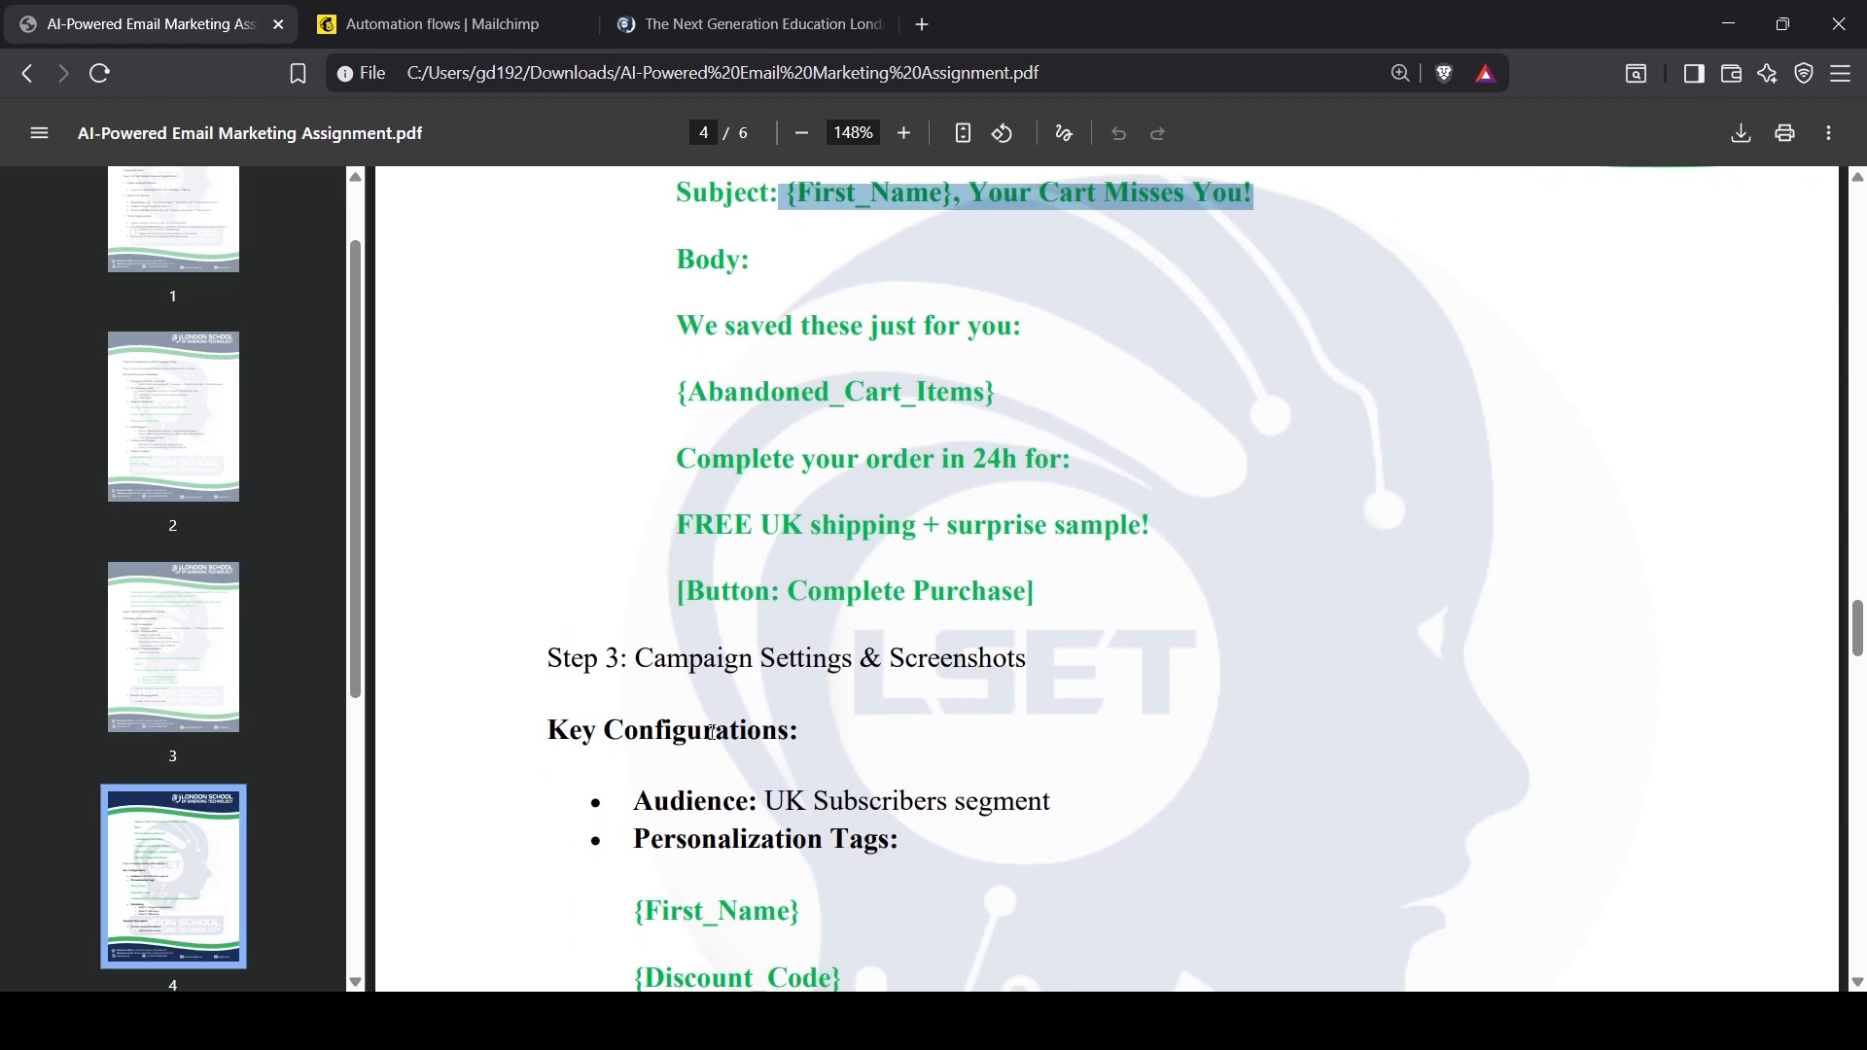
{"action": "scroll", "coordinate": [713, 735], "scroll_direction": "down", "scroll_amount": 3}
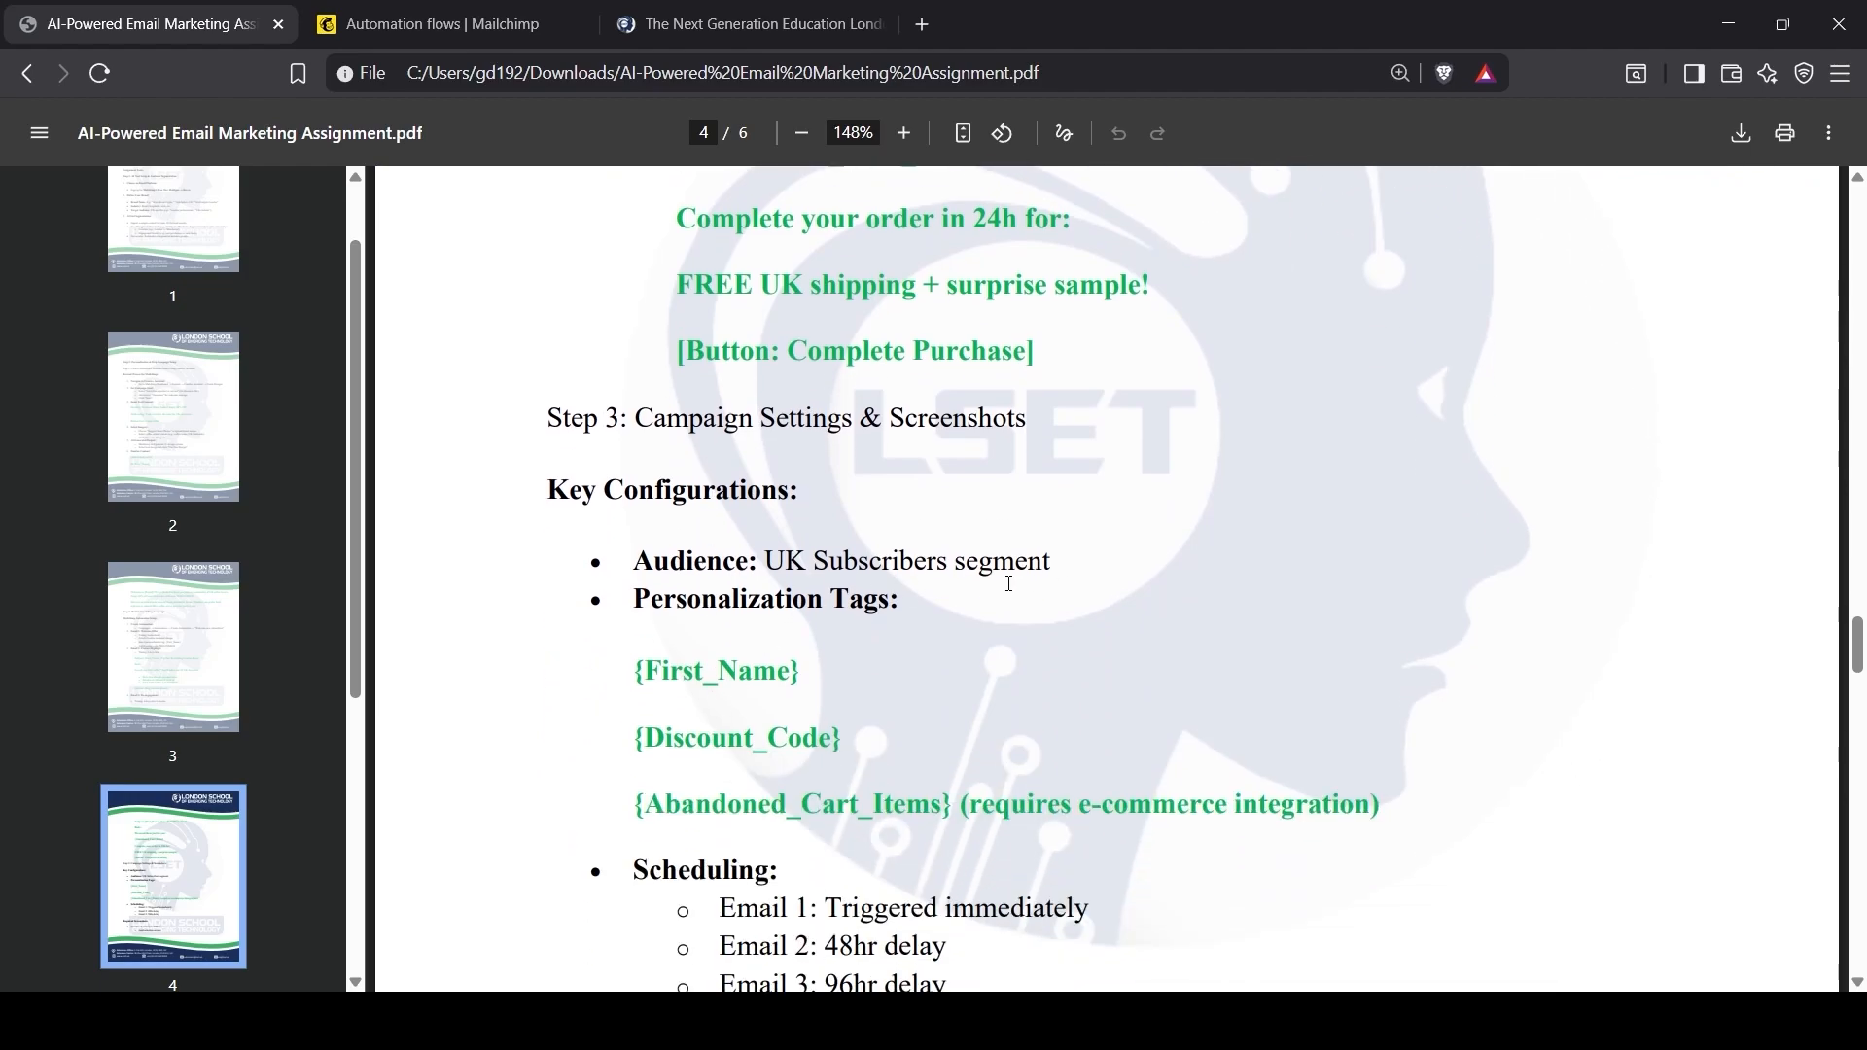
Step: Return to the Mailchimp flow builder and open the LSET signup trigger's settings
{"action": "left_click_drag", "start_coordinate": [761, 561], "coordinate": [1074, 561]}
{"action": "left_click", "coordinate": [1071, 565]}
{"action": "left_click", "coordinate": [368, 8]}
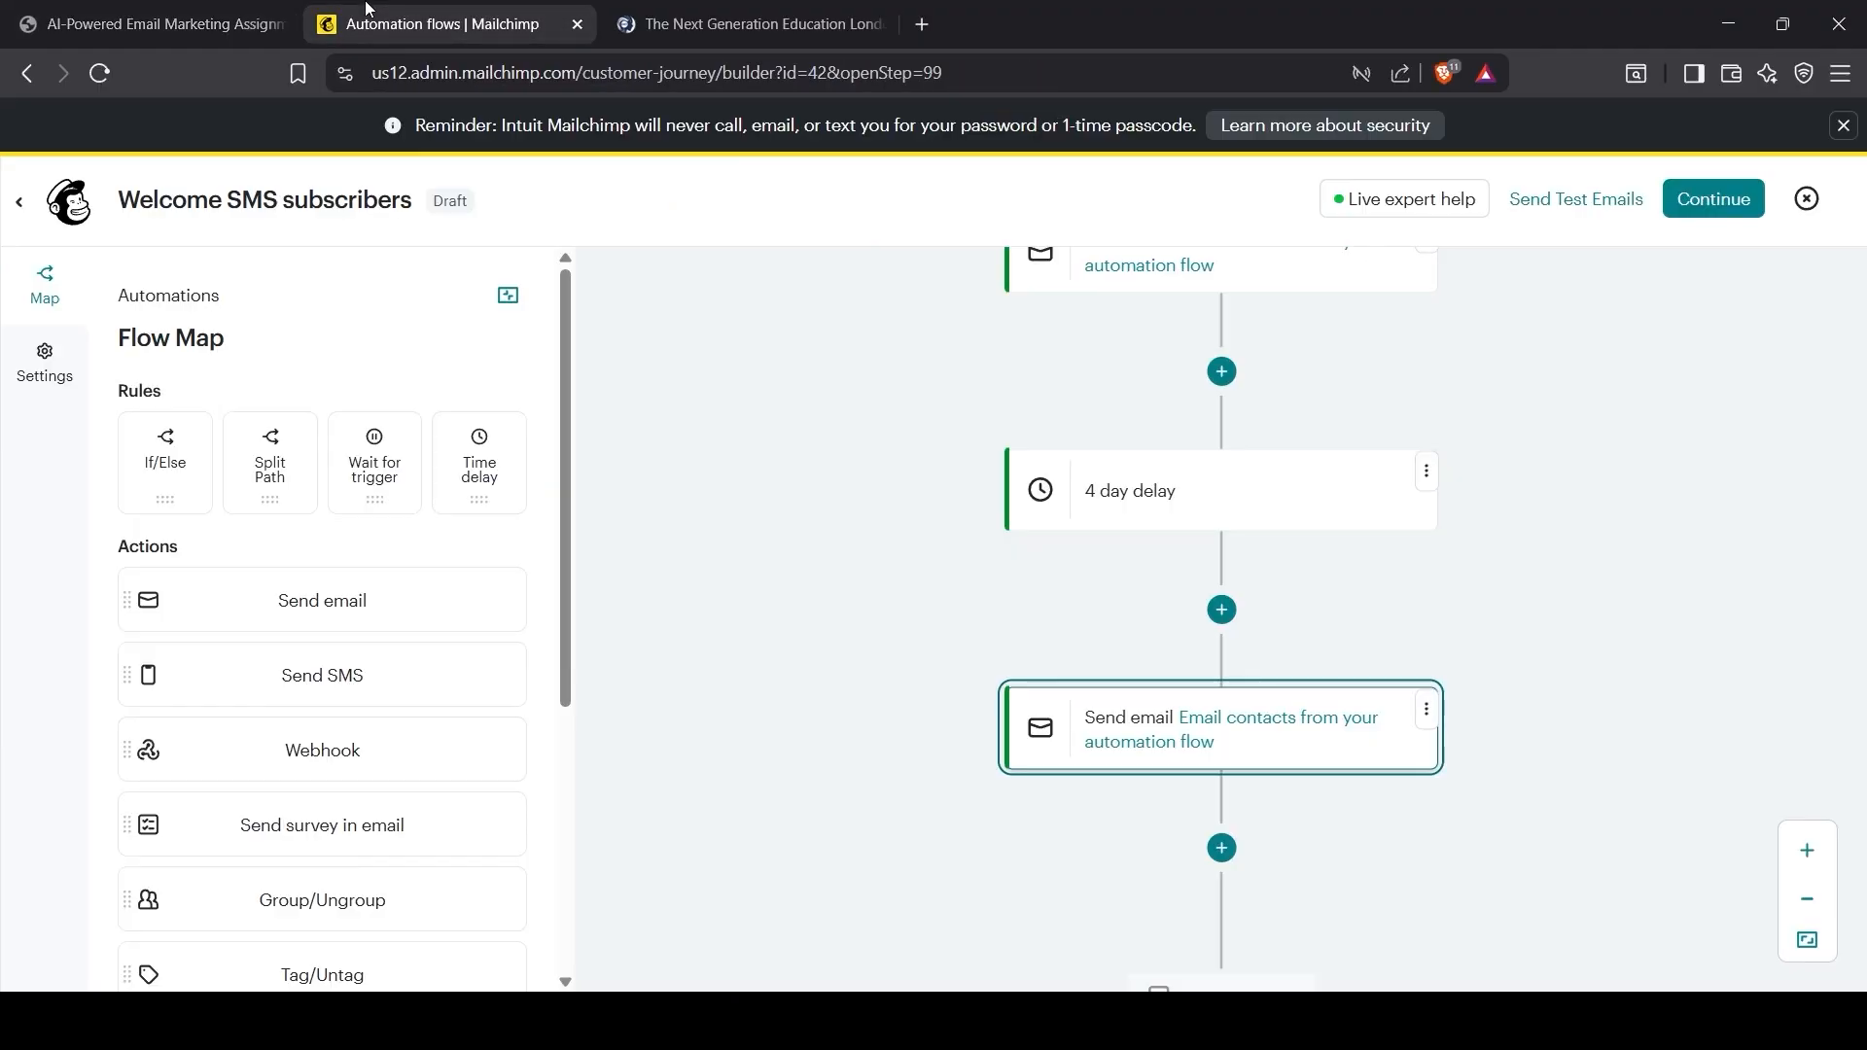
{"action": "scroll", "coordinate": [1338, 551], "scroll_direction": "up", "scroll_amount": 15}
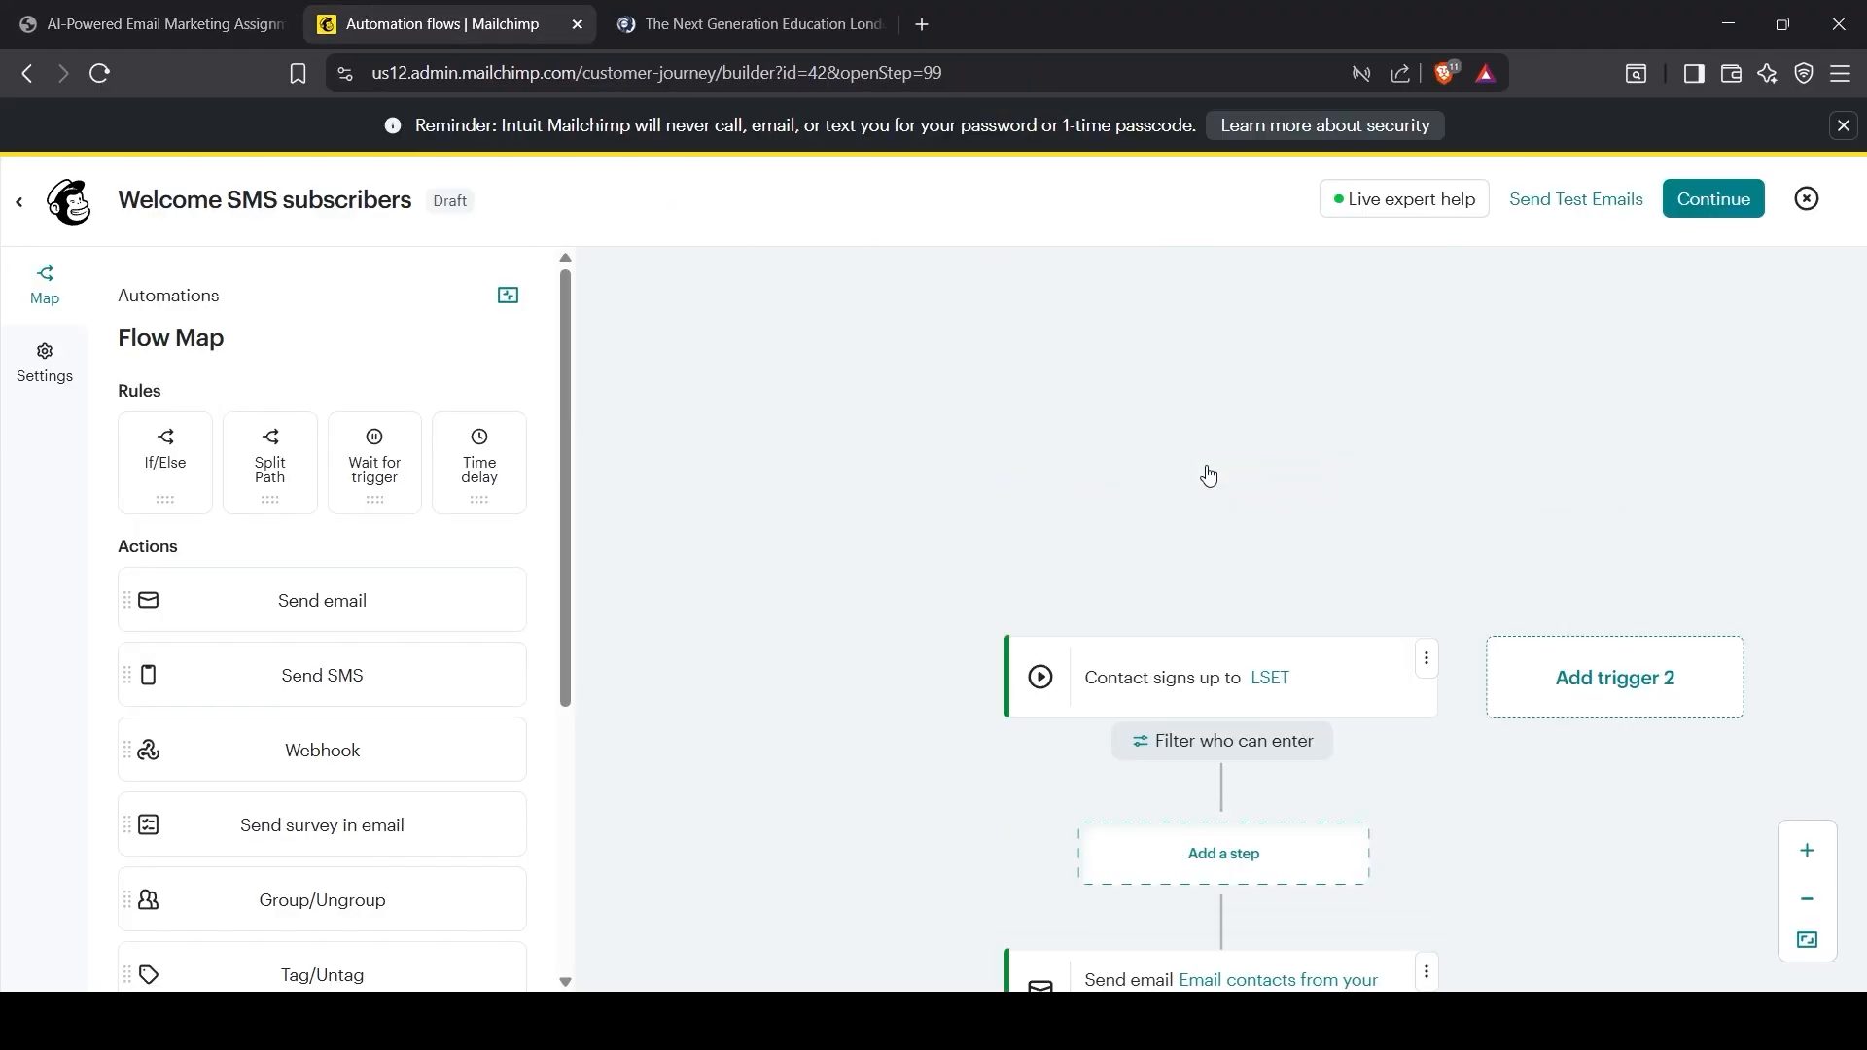
{"action": "left_click", "coordinate": [1275, 660]}
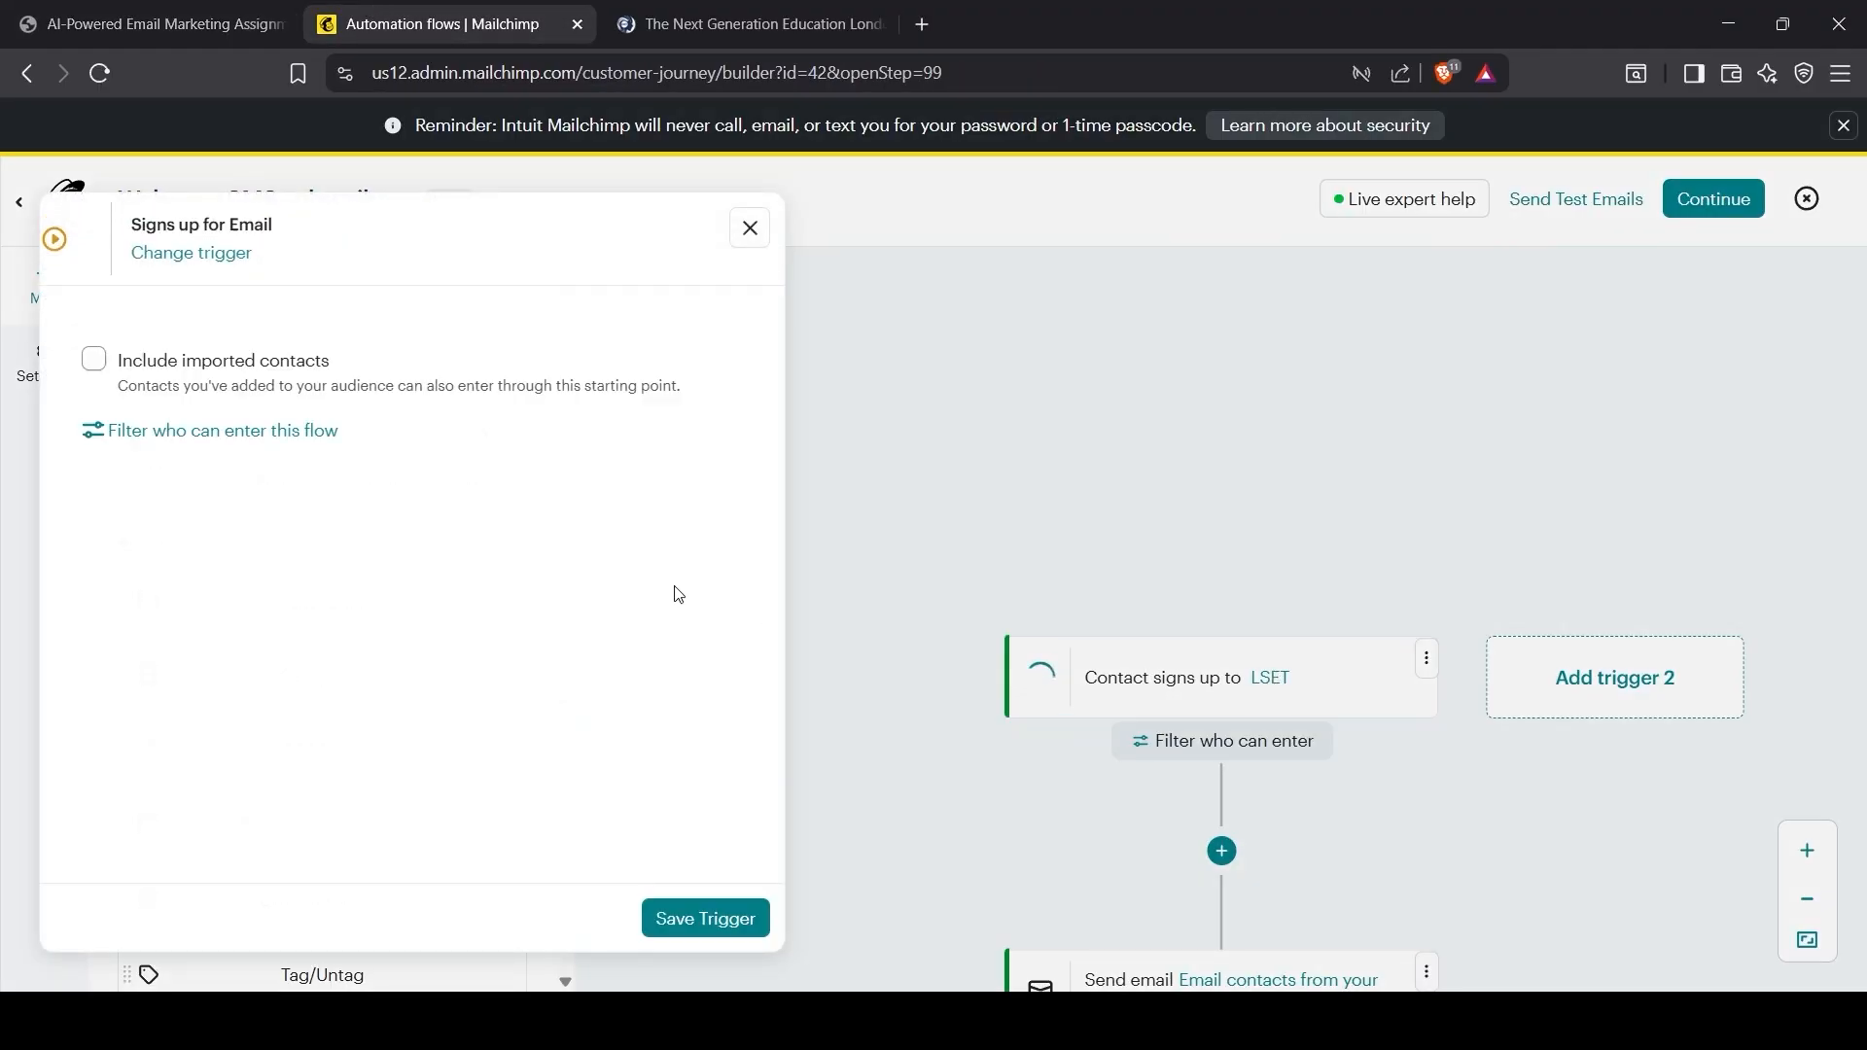
Step: Filter who can enter the flow to contacts whose Address contains Manchester
{"action": "left_click", "coordinate": [256, 442]}
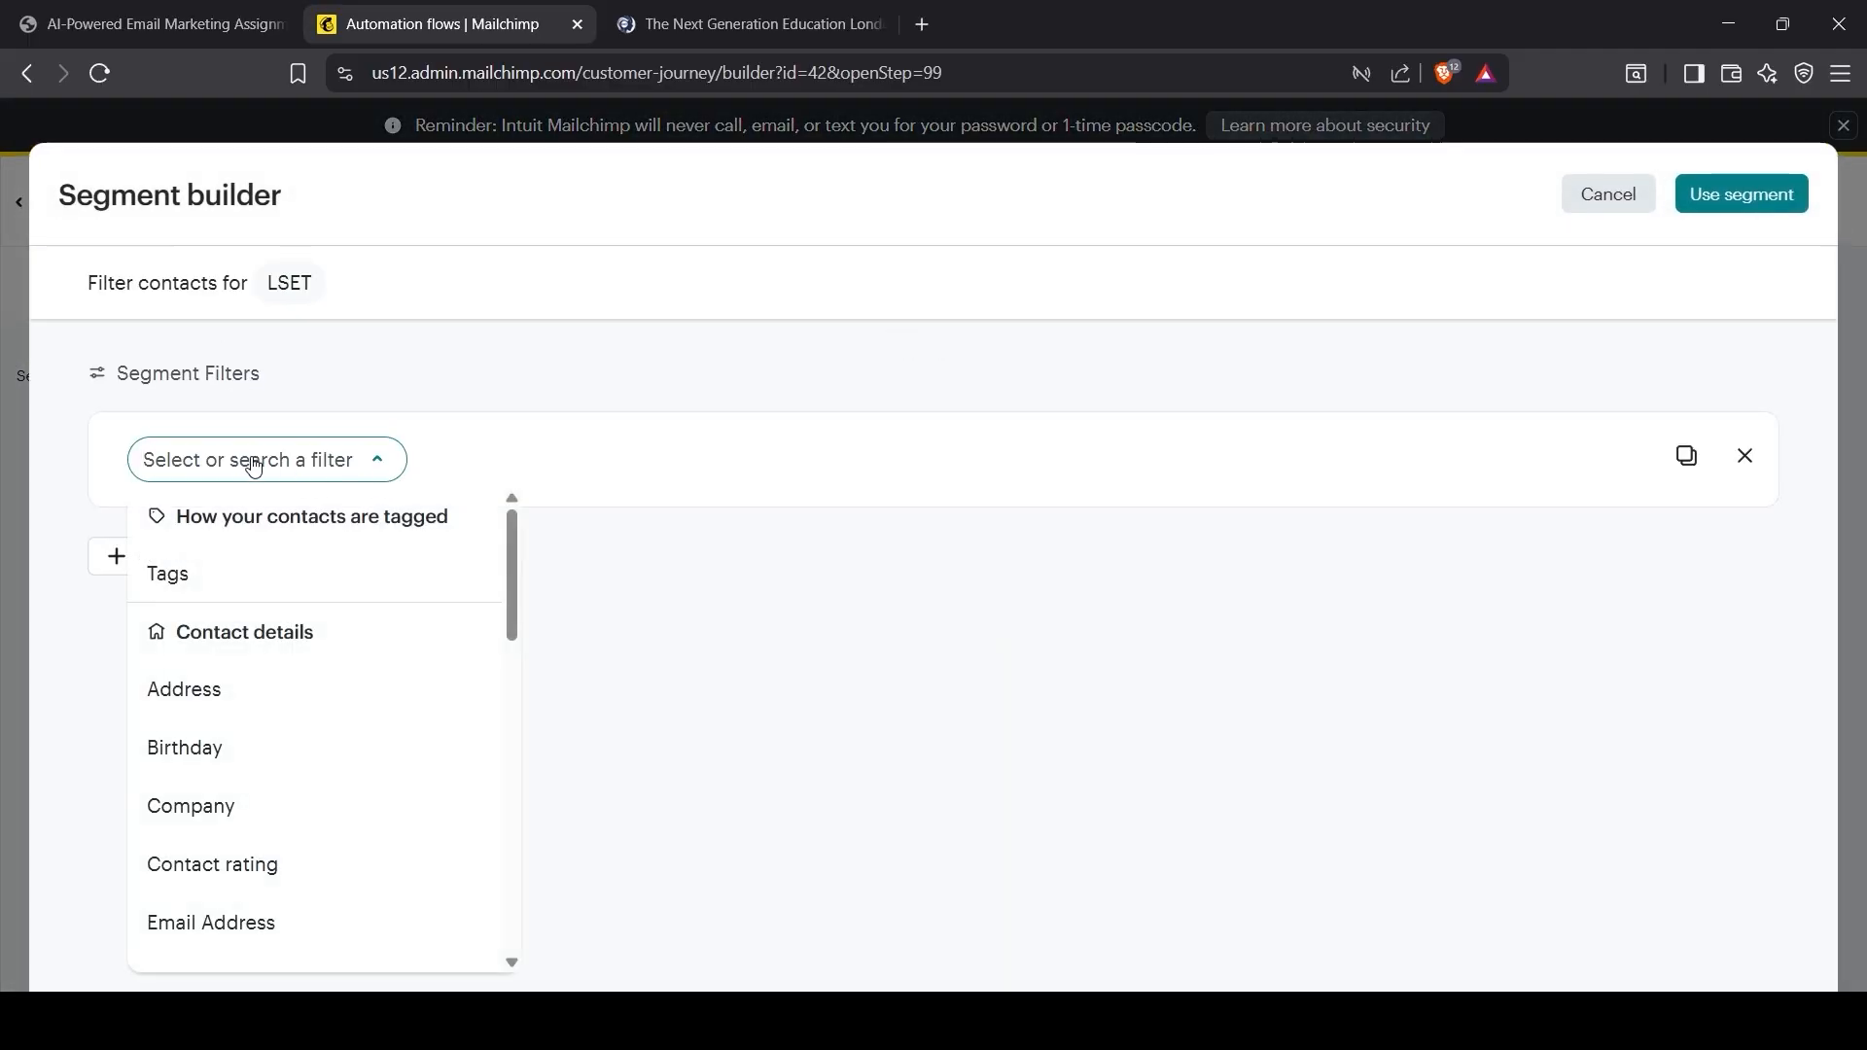
{"action": "left_click", "coordinate": [248, 693]}
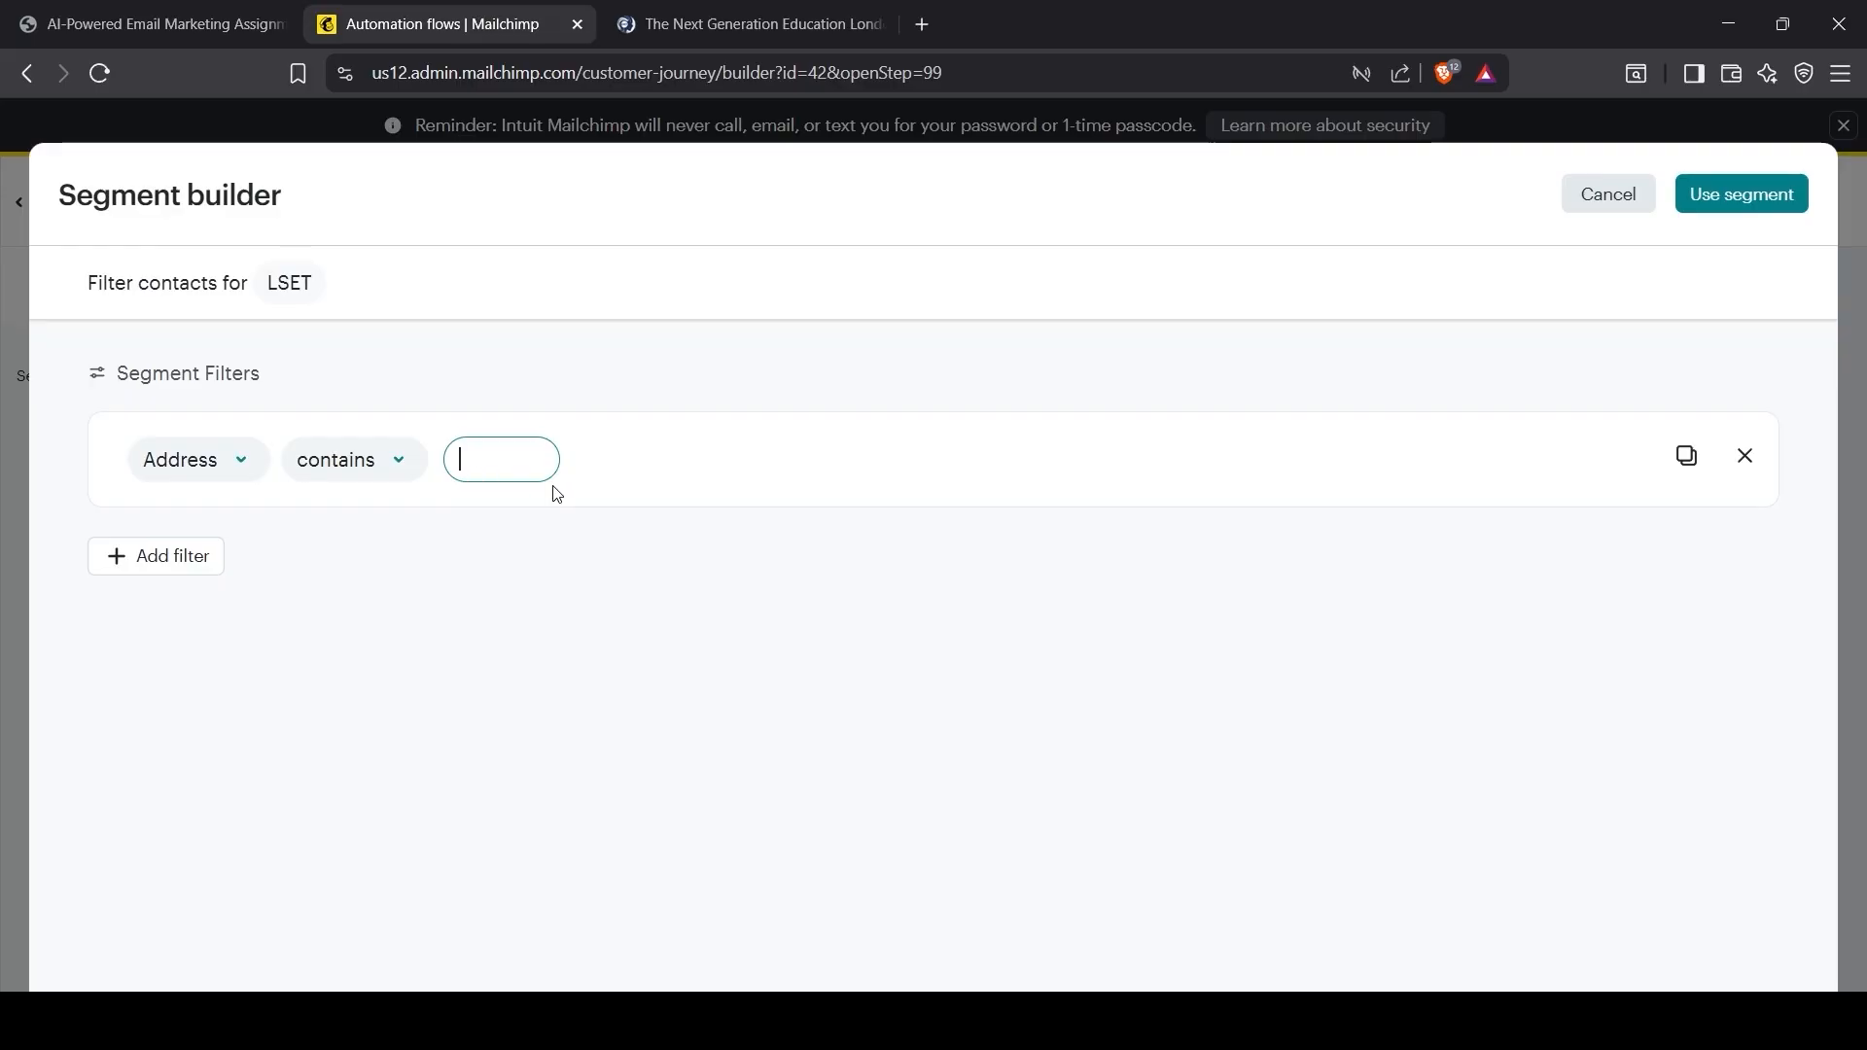
{"action": "type", "text": "Manchester"}
{"action": "left_click", "coordinate": [832, 513]}
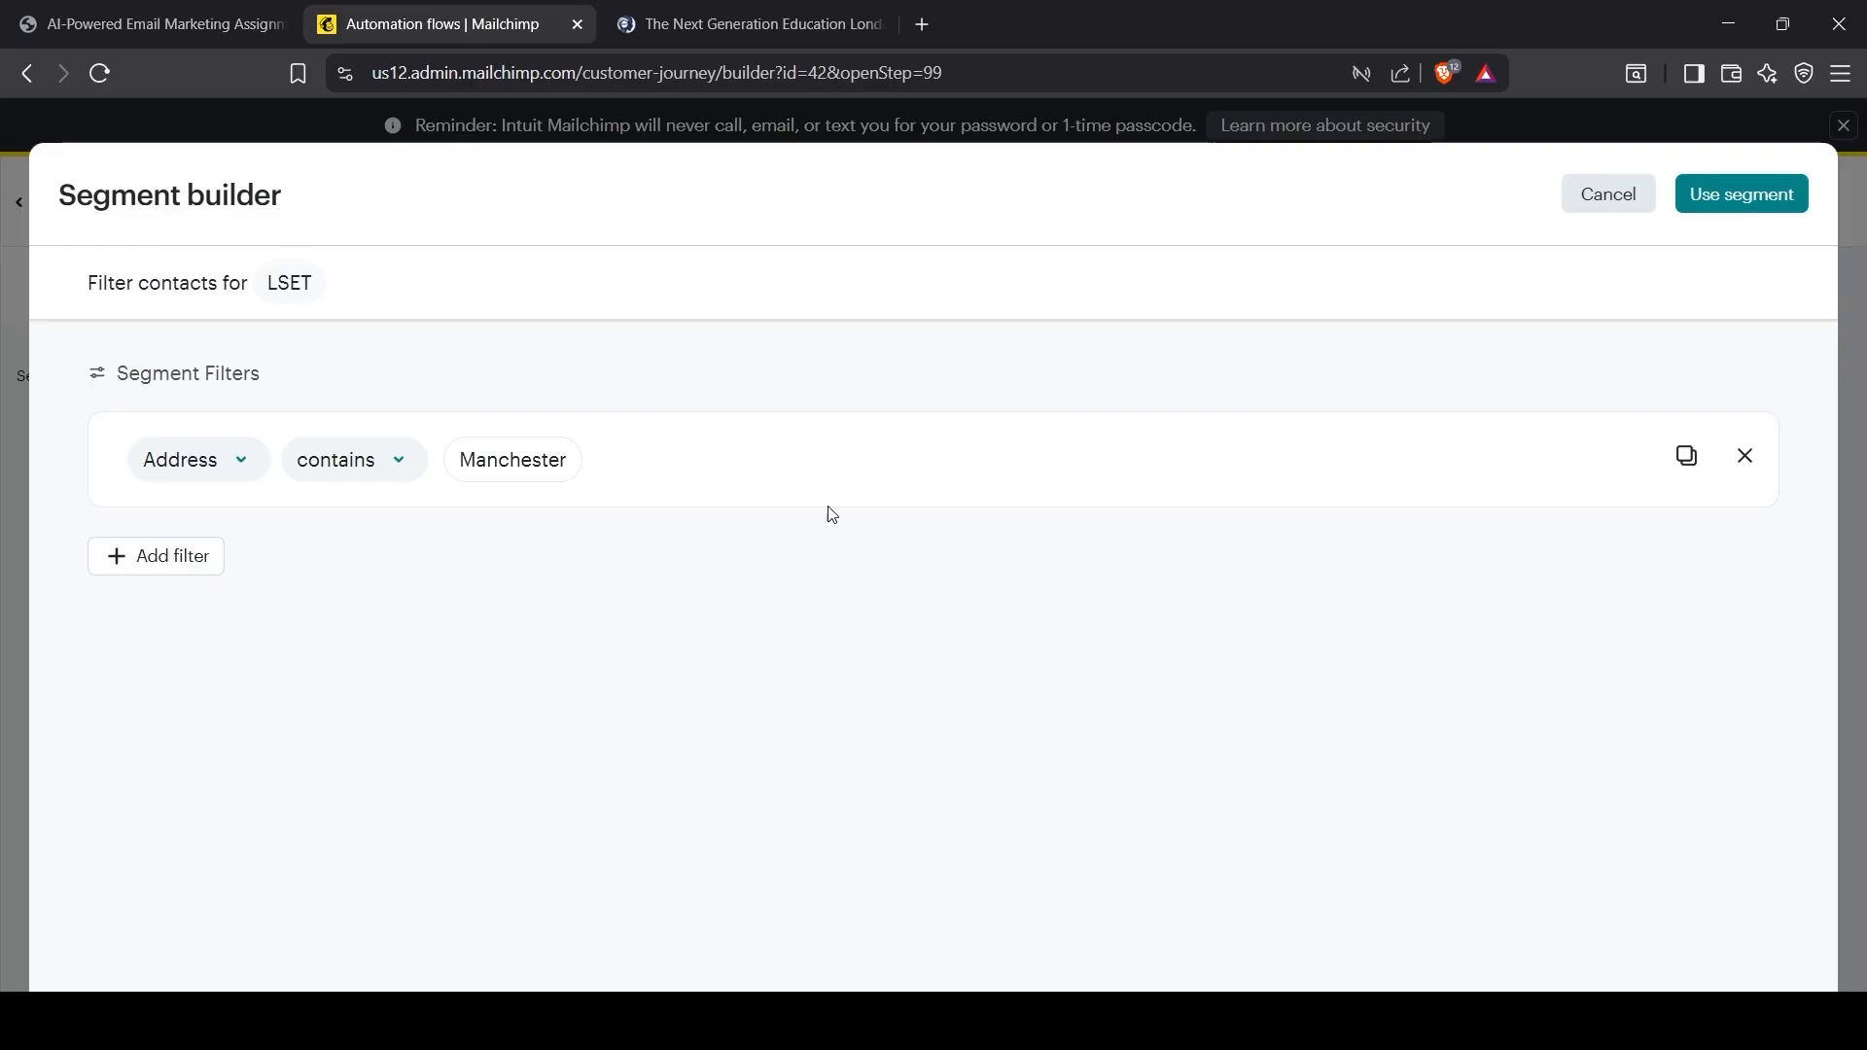
Step: Add an AND condition for Address contains London, apply the segment and save the trigger
{"action": "left_click", "coordinate": [158, 555]}
{"action": "left_click", "coordinate": [227, 338]}
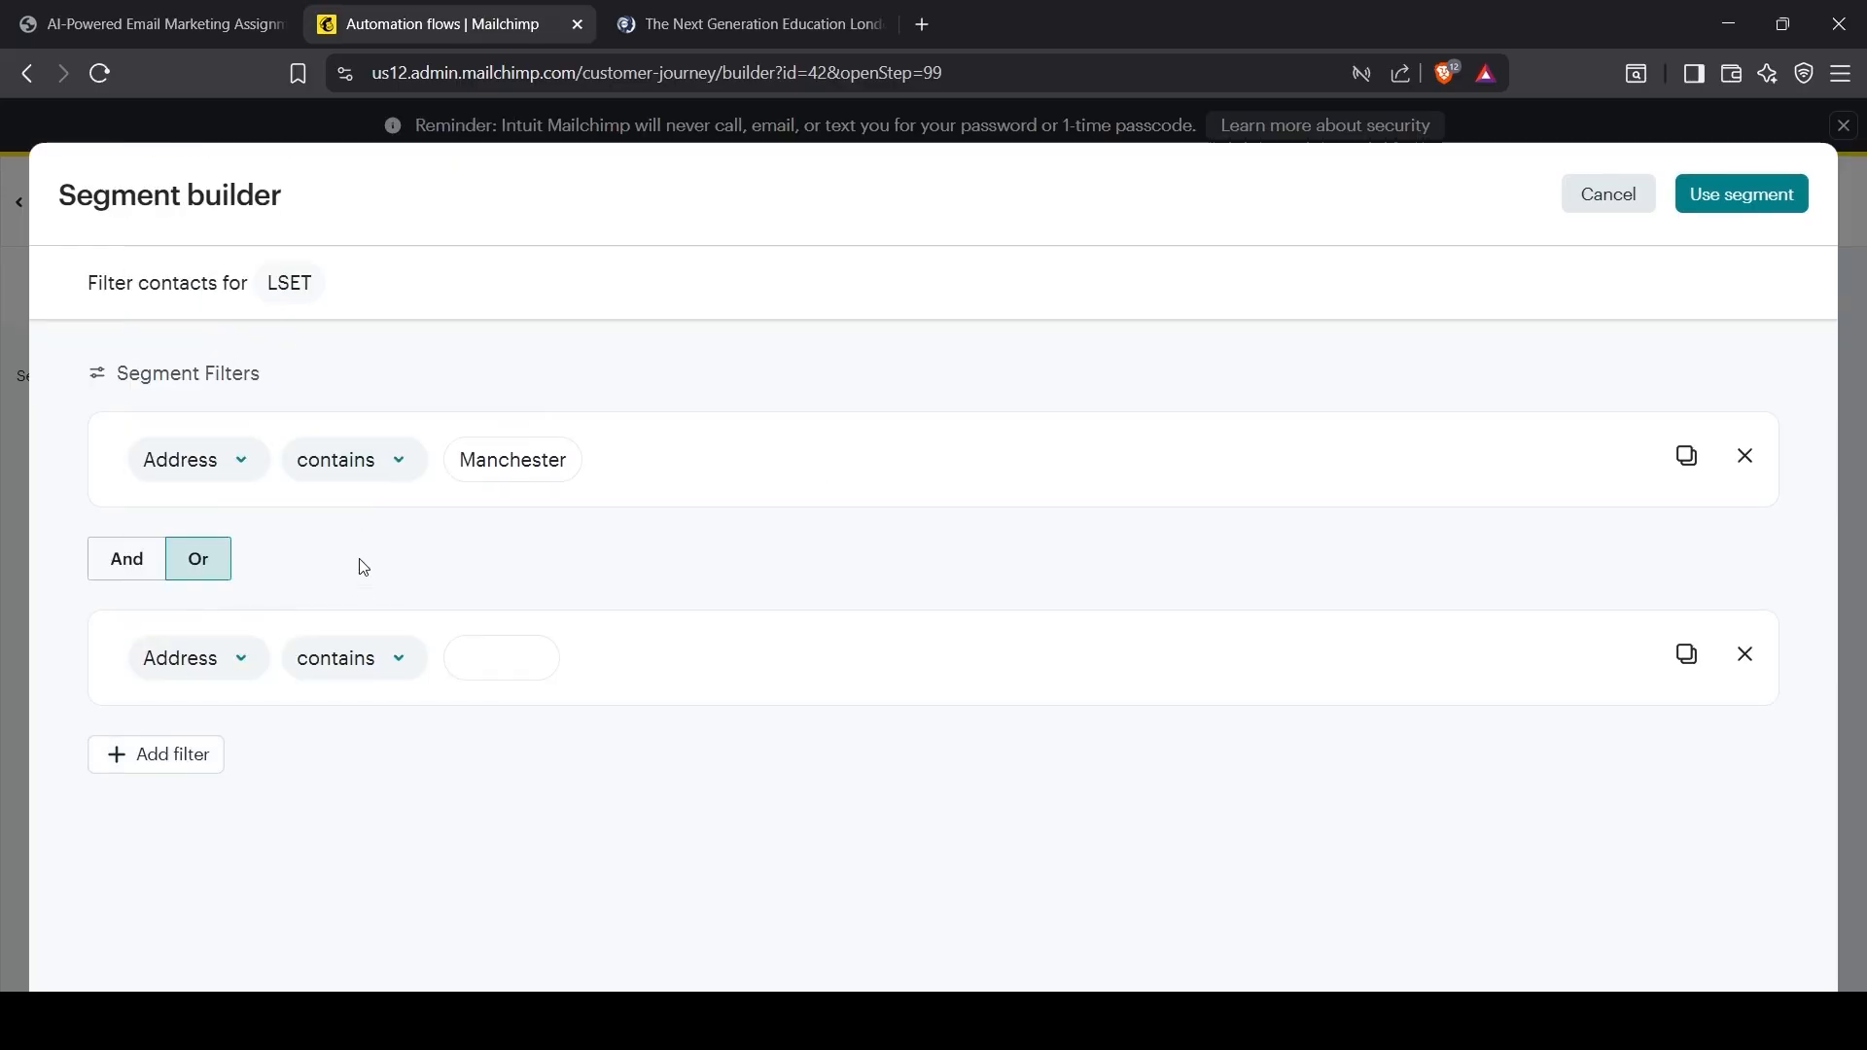
{"action": "left_click", "coordinate": [500, 667]}
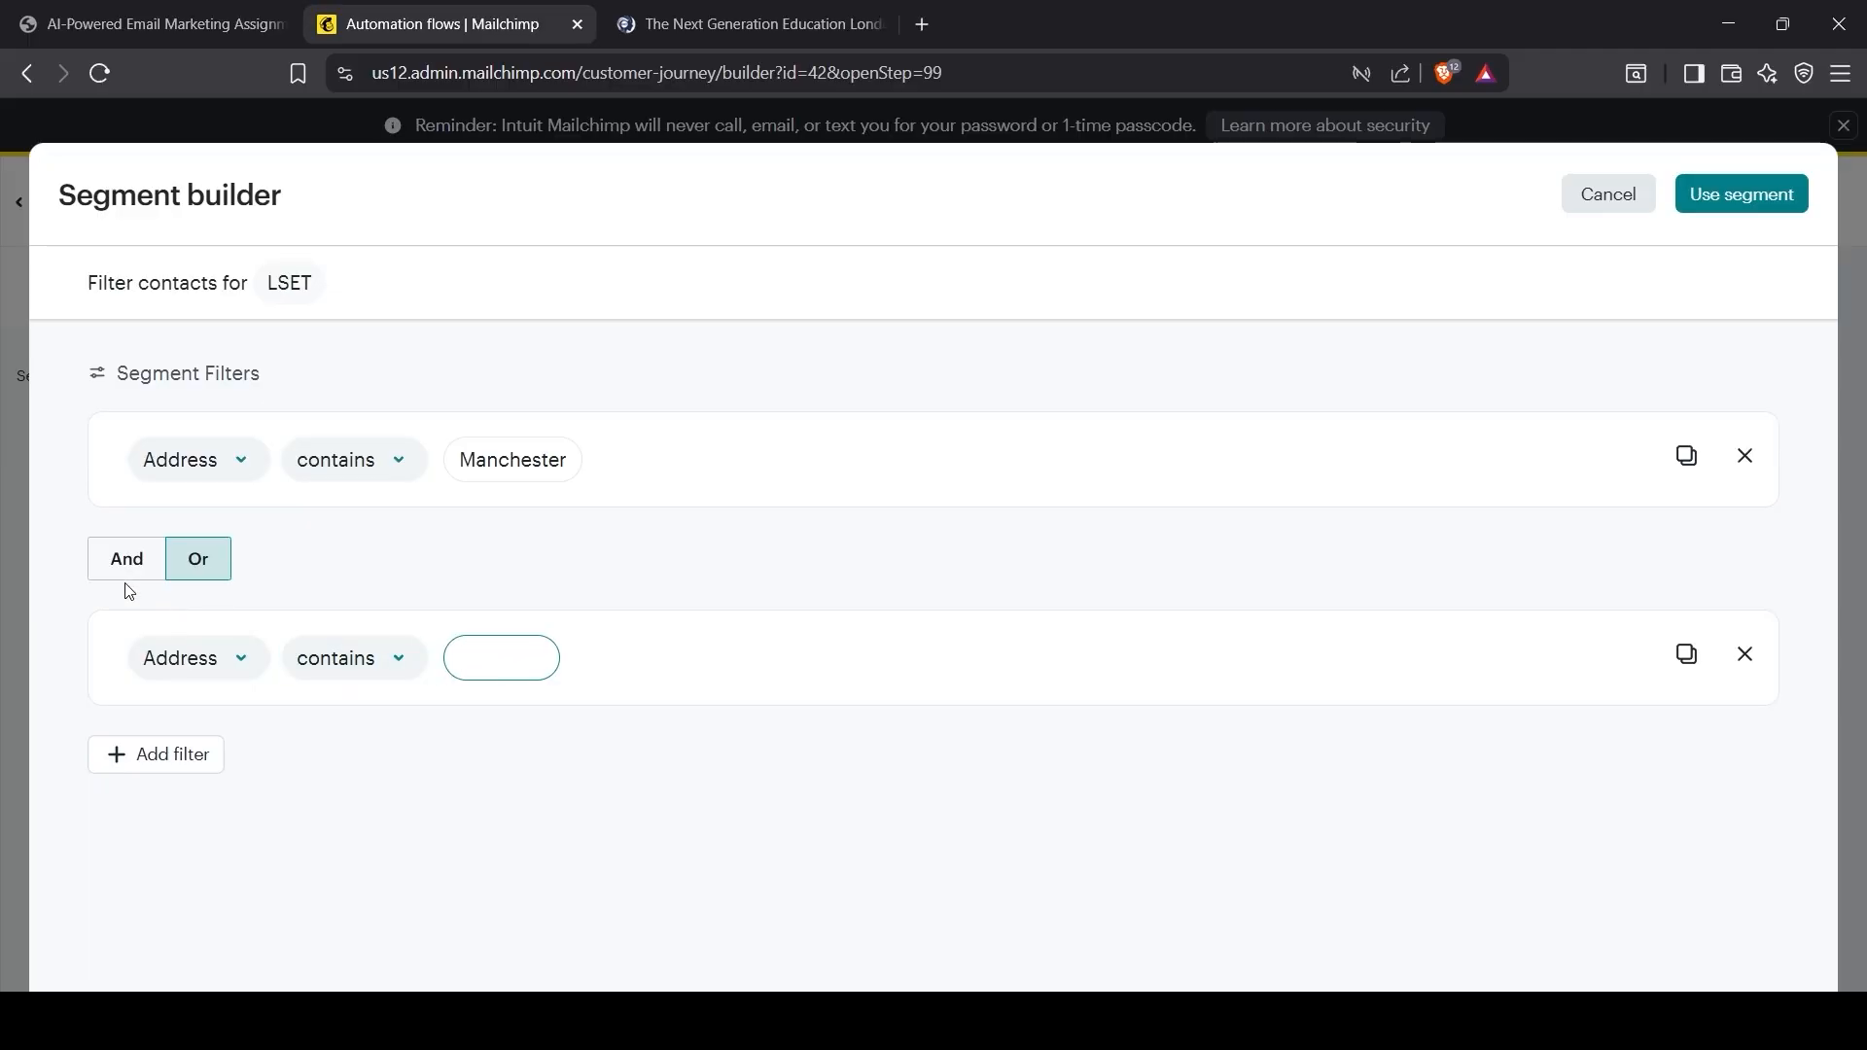
{"action": "left_click", "coordinate": [128, 572]}
{"action": "left_click", "coordinate": [507, 661]}
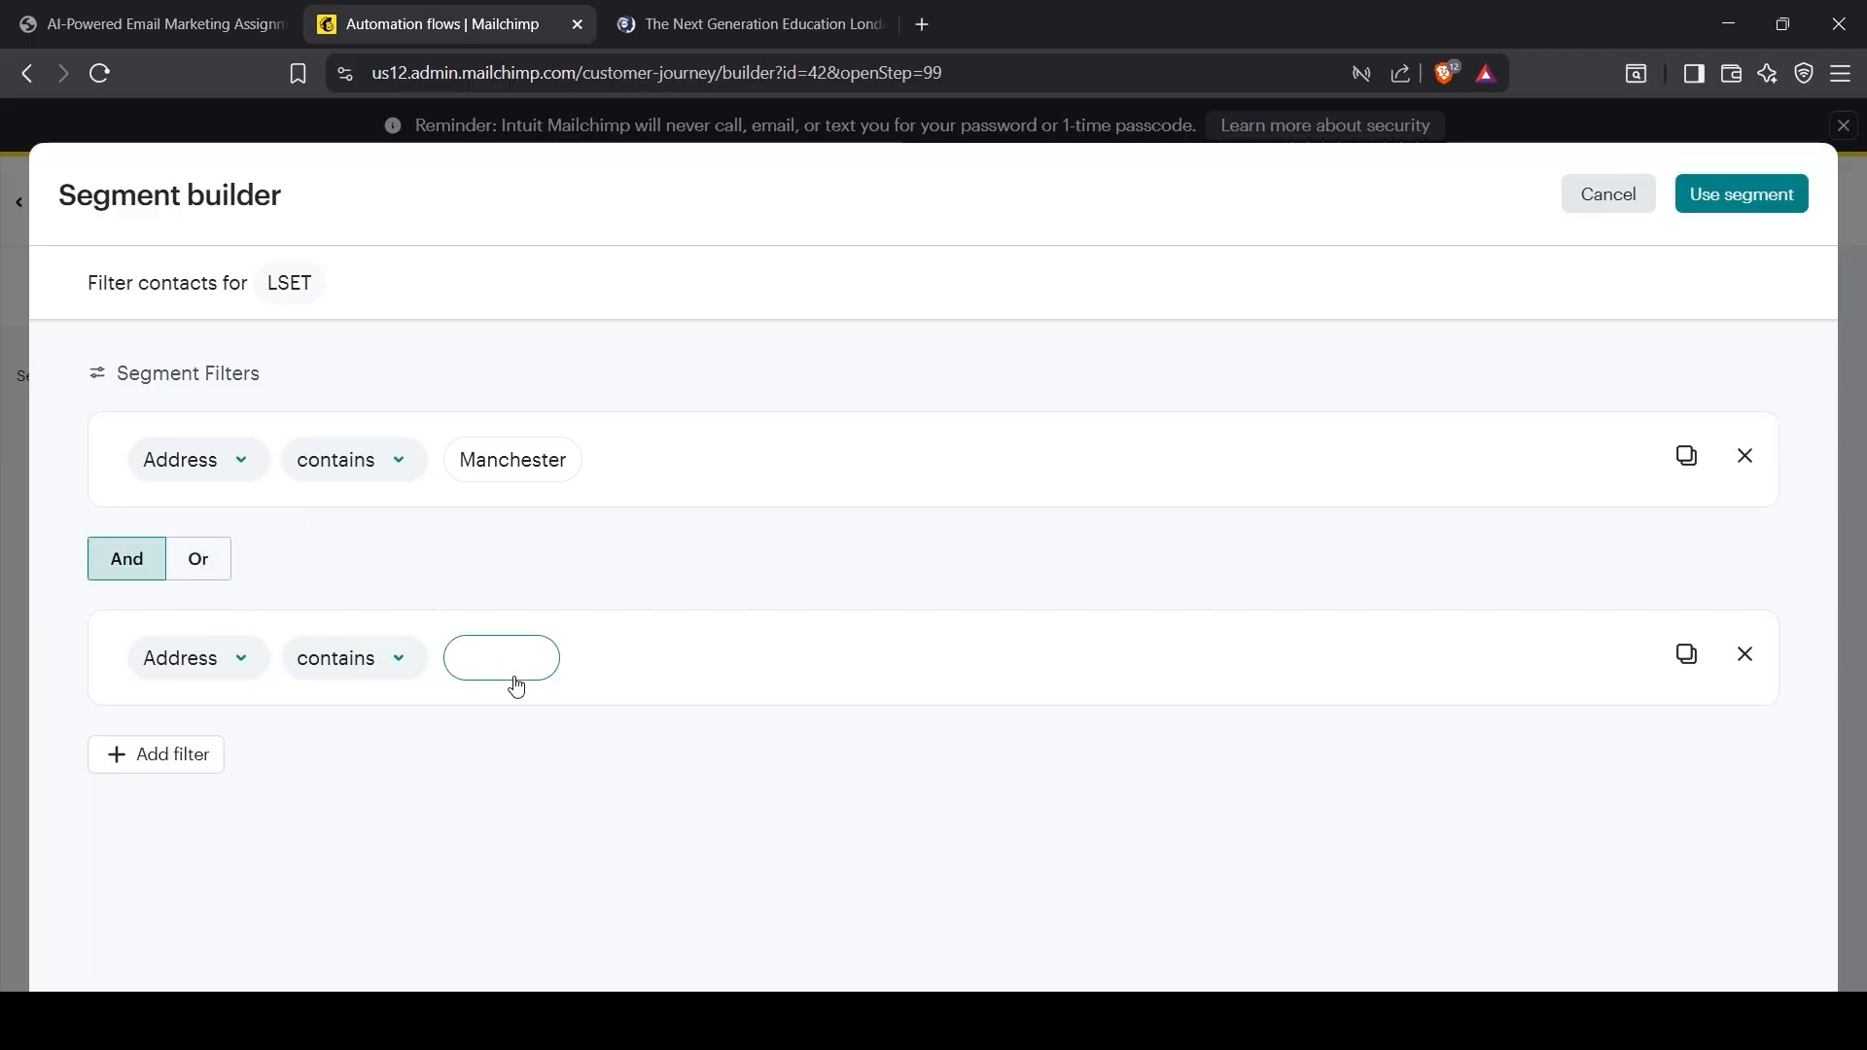
{"action": "type", "text": "London"}
{"action": "left_click", "coordinate": [516, 718]}
{"action": "left_click", "coordinate": [1742, 195]}
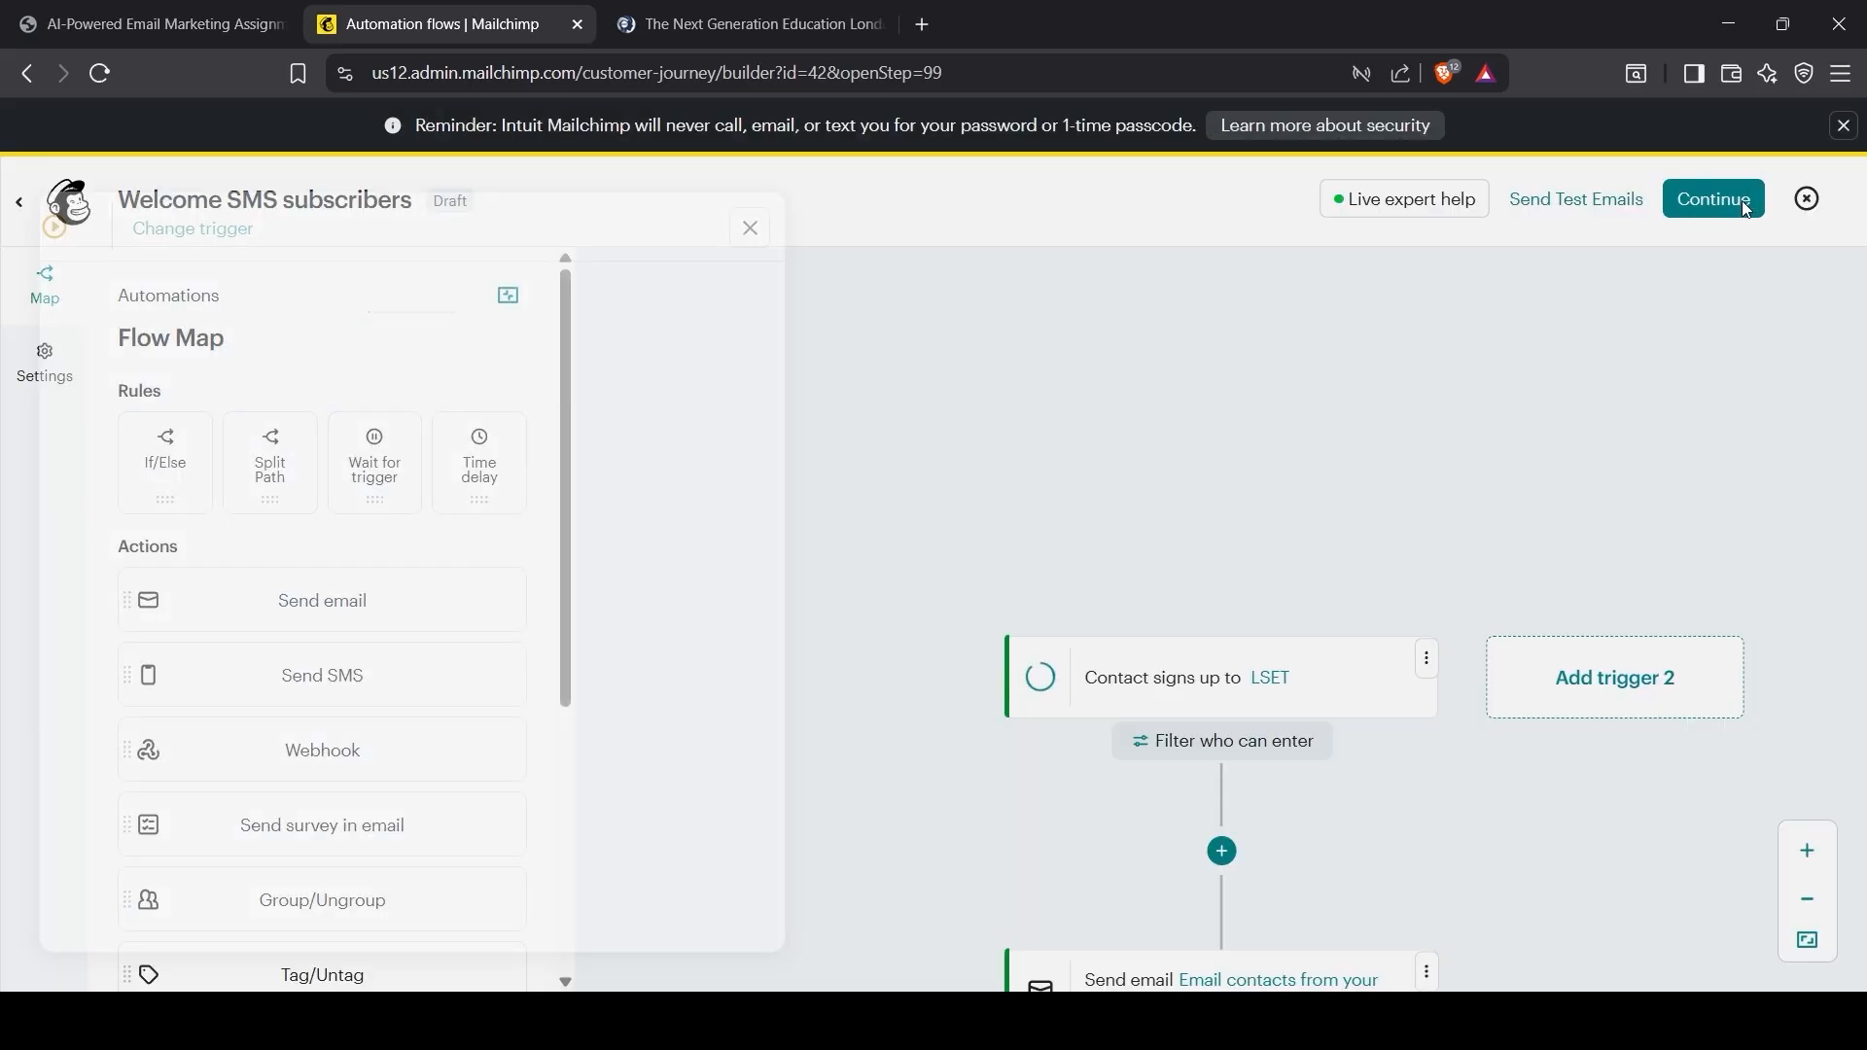
{"action": "left_click", "coordinate": [707, 932]}
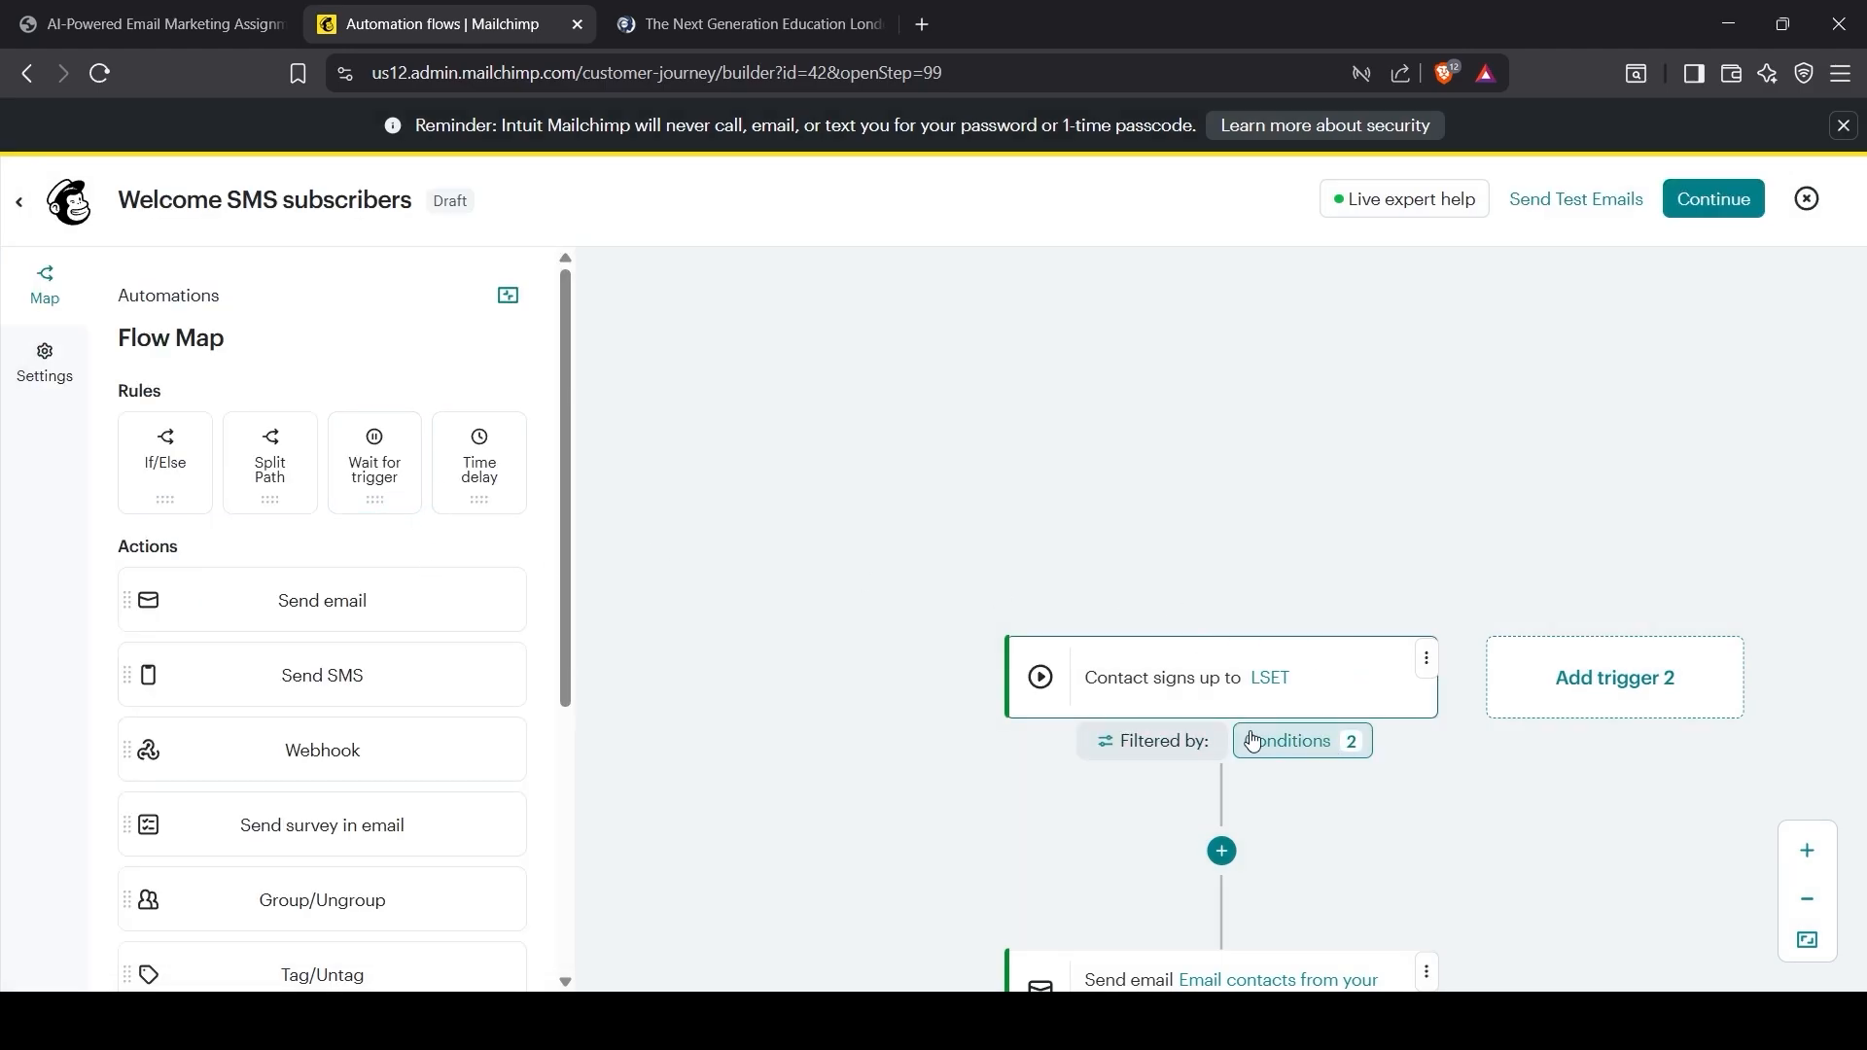
Step: Review the personalization tags, including {First_Name}, in the assignment PDF
{"action": "scroll", "coordinate": [1235, 741], "scroll_direction": "down", "scroll_amount": 3}
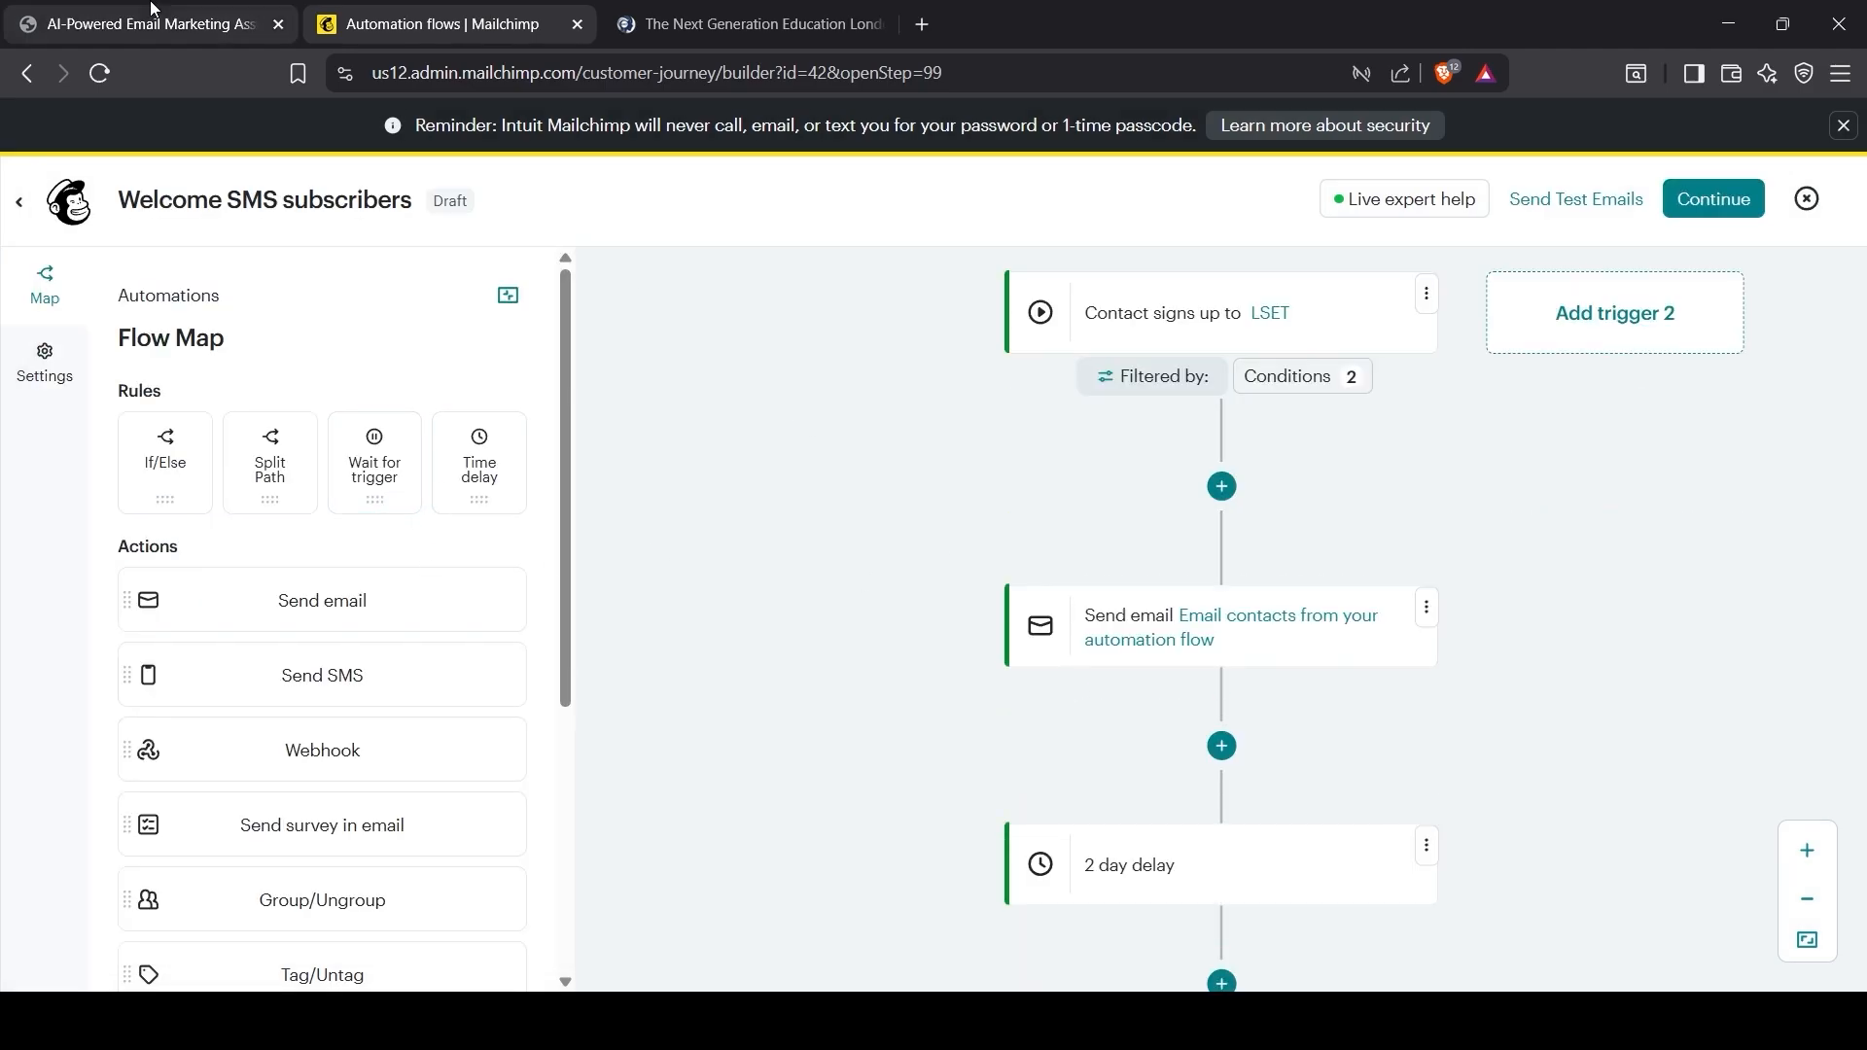
{"action": "left_click", "coordinate": [156, 23]}
{"action": "scroll", "coordinate": [853, 760], "scroll_direction": "down", "scroll_amount": 15}
{"action": "scroll", "coordinate": [852, 759], "scroll_direction": "down", "scroll_amount": 1}
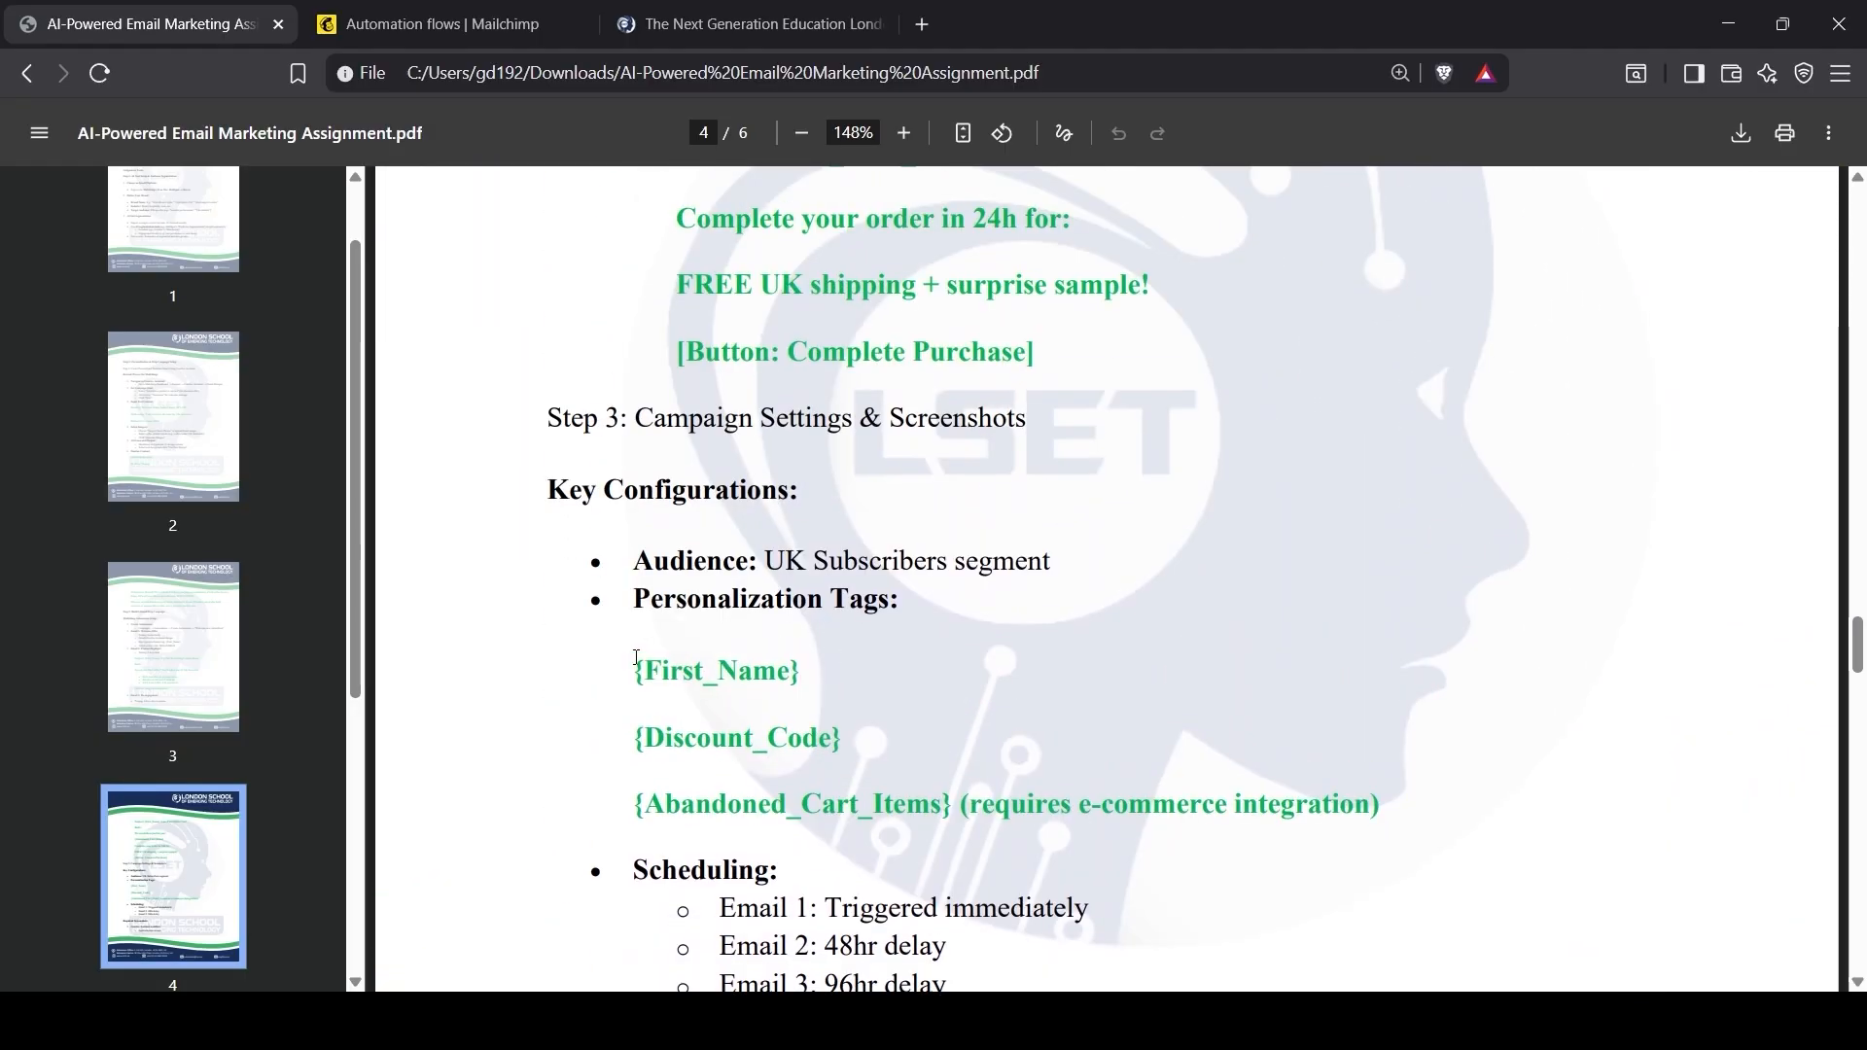
{"action": "left_click_drag", "start_coordinate": [637, 657], "coordinate": [1450, 821]}
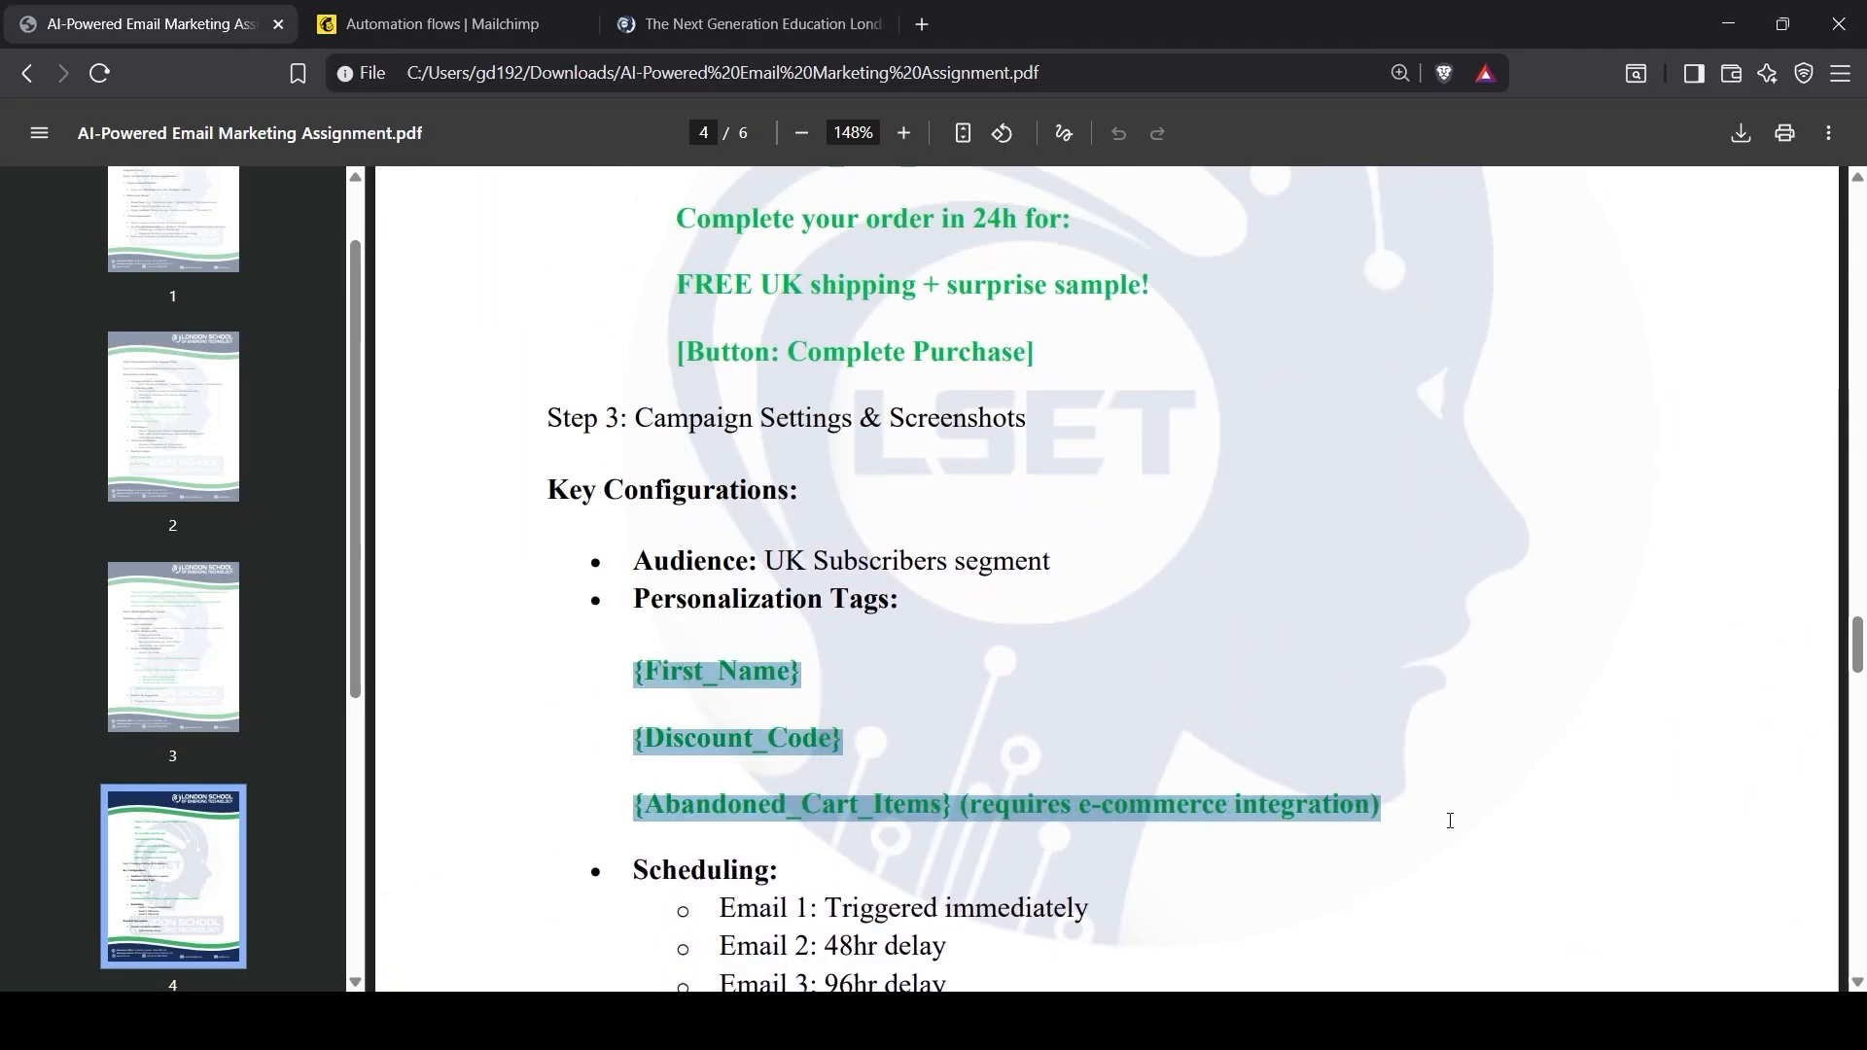
{"action": "left_click", "coordinate": [795, 766]}
{"action": "left_click_drag", "start_coordinate": [637, 670], "coordinate": [845, 671]}
{"action": "left_click", "coordinate": [807, 731]}
Step: Read the PDF's Scheduling section and 96hr email delay, then return to the Mailchimp flow
{"action": "scroll", "coordinate": [758, 780], "scroll_direction": "down", "scroll_amount": 1}
{"action": "scroll", "coordinate": [760, 780], "scroll_direction": "down", "scroll_amount": 2}
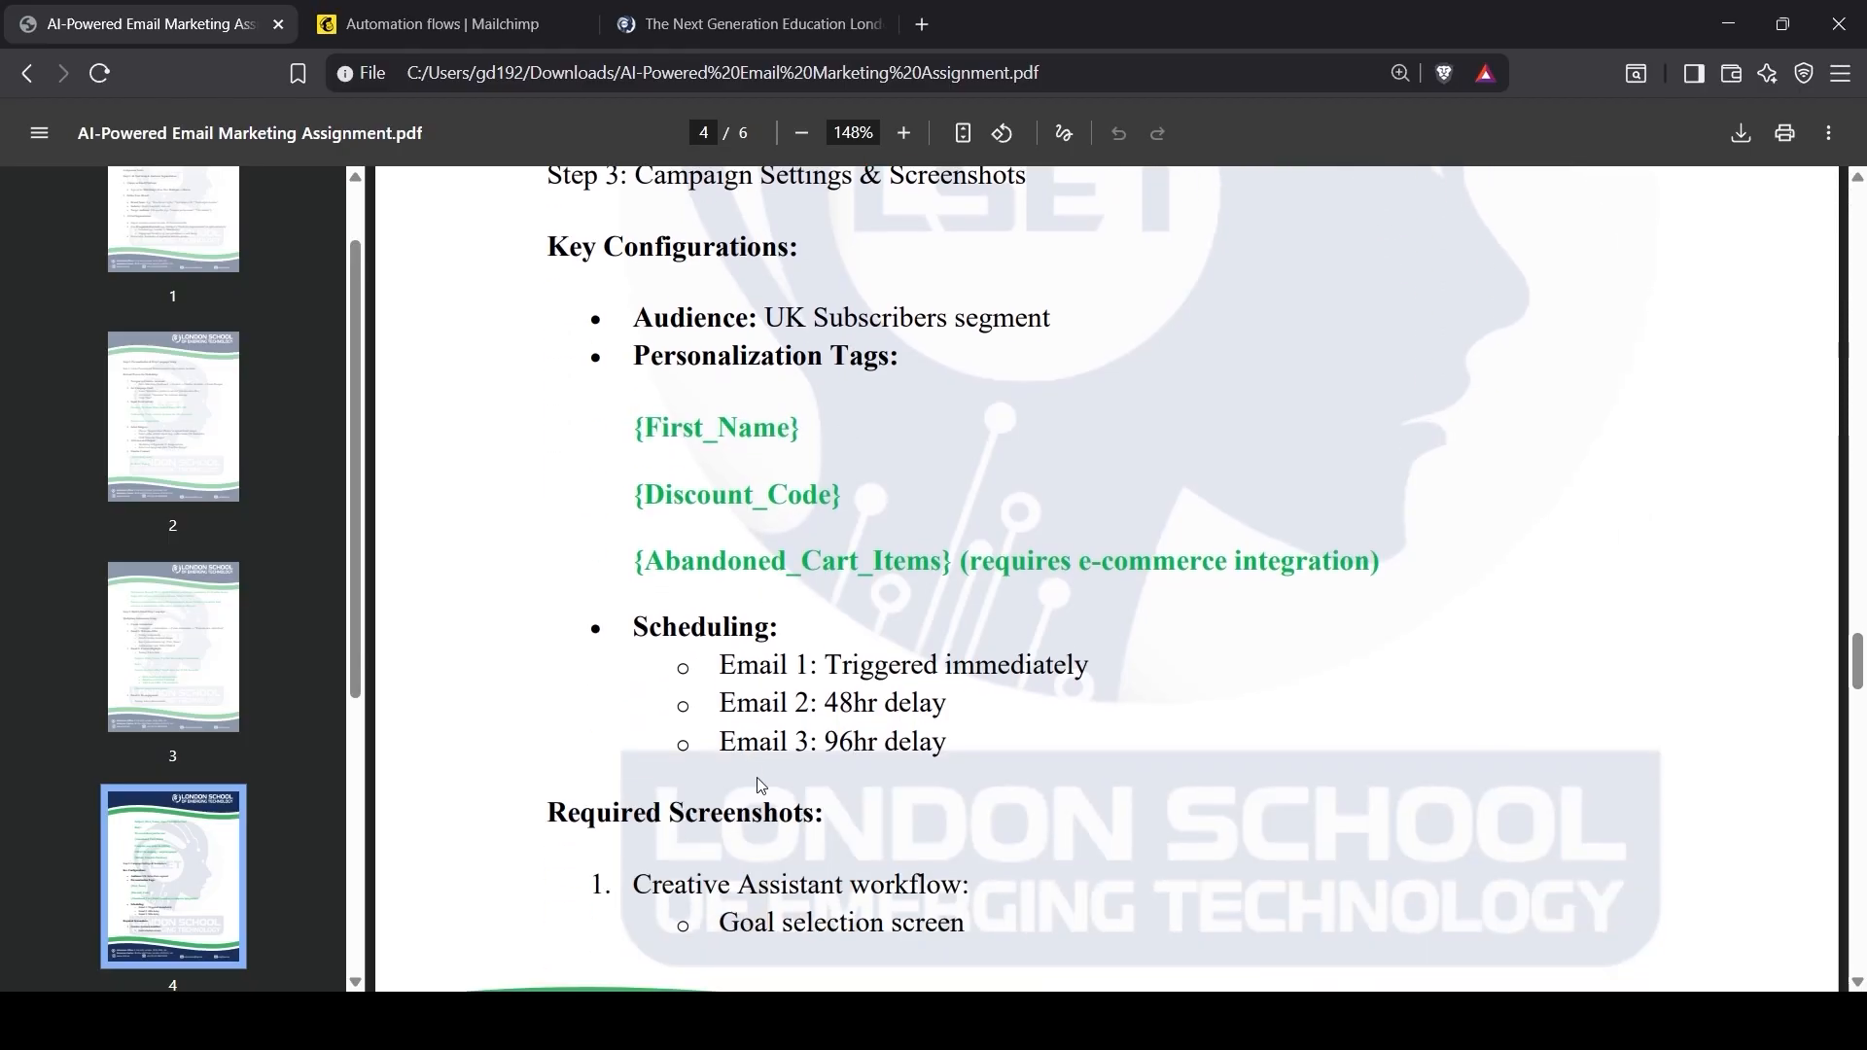
{"action": "left_click_drag", "start_coordinate": [633, 626], "coordinate": [779, 626]}
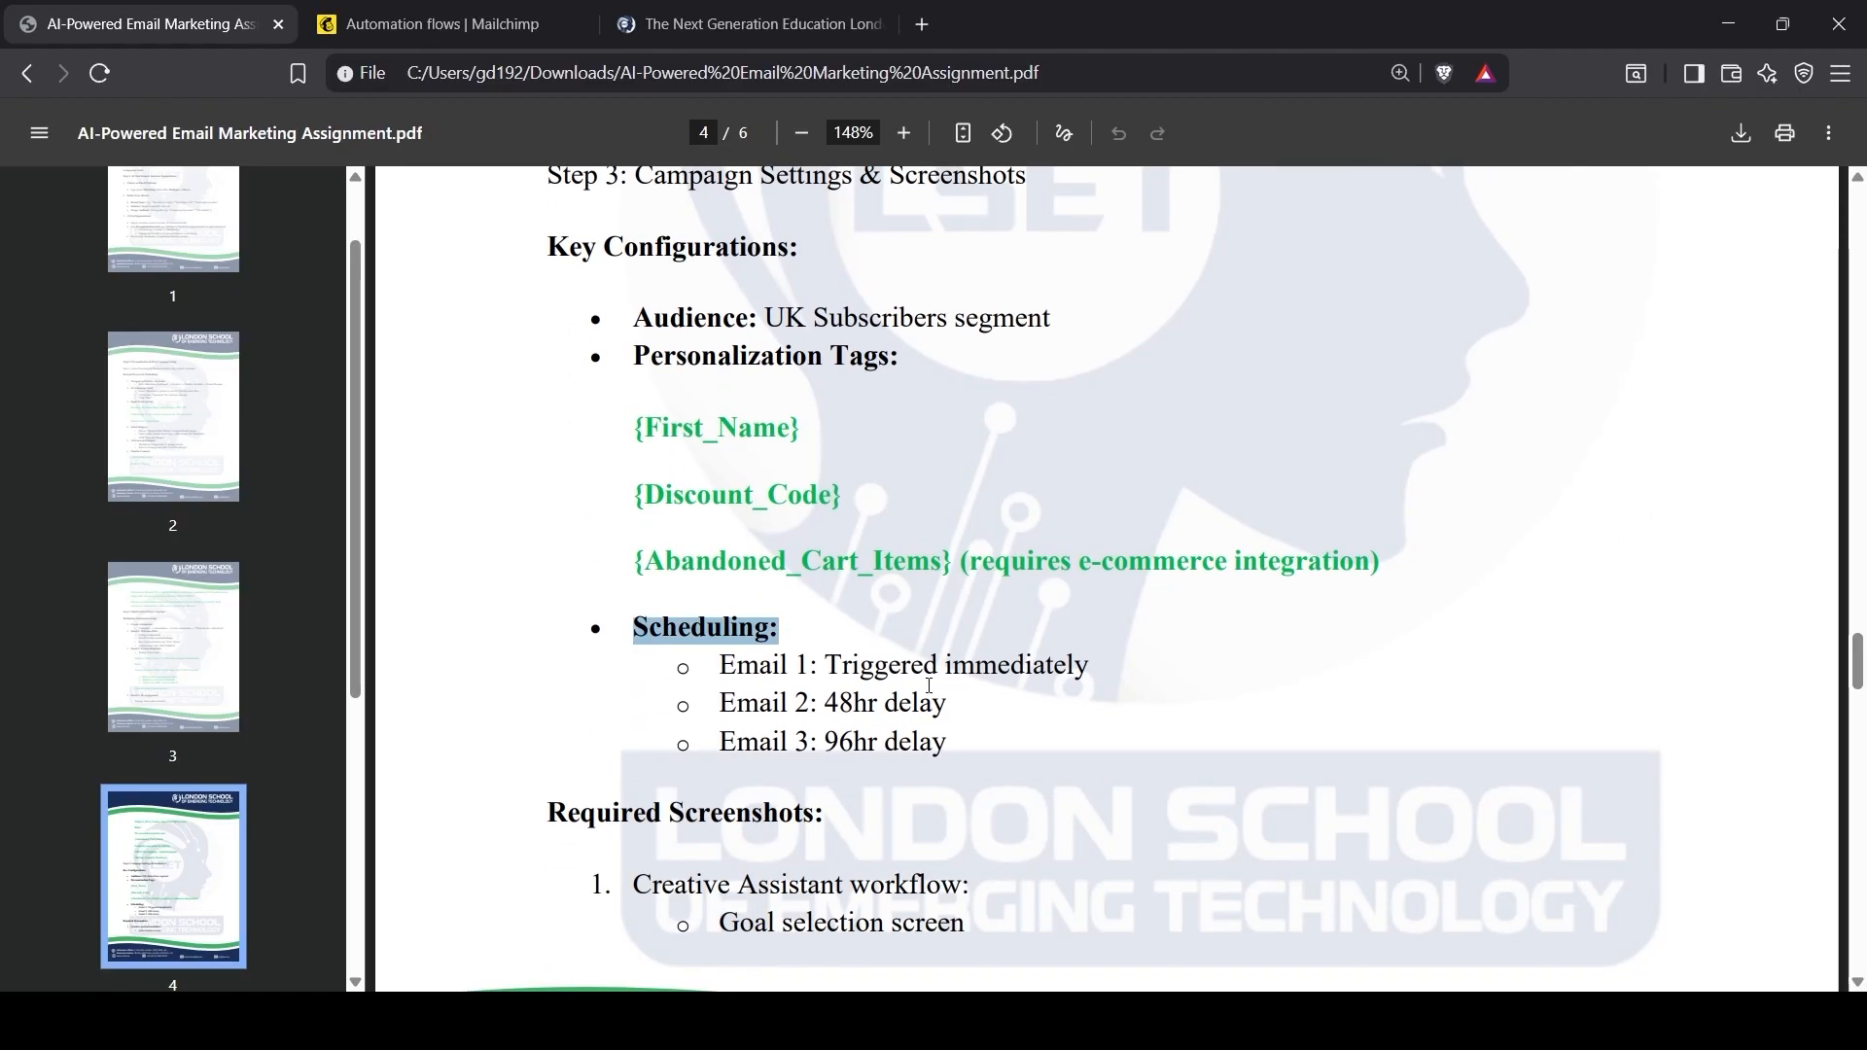
{"action": "left_click", "coordinate": [1032, 688]}
{"action": "mouse_move", "coordinate": [949, 708]}
{"action": "left_mouse_down"}
{"action": "mouse_move", "coordinate": [825, 704]}
{"action": "mouse_move", "coordinate": [827, 742]}
{"action": "mouse_move", "coordinate": [947, 731]}
{"action": "left_mouse_up"}
{"action": "left_click", "coordinate": [897, 759]}
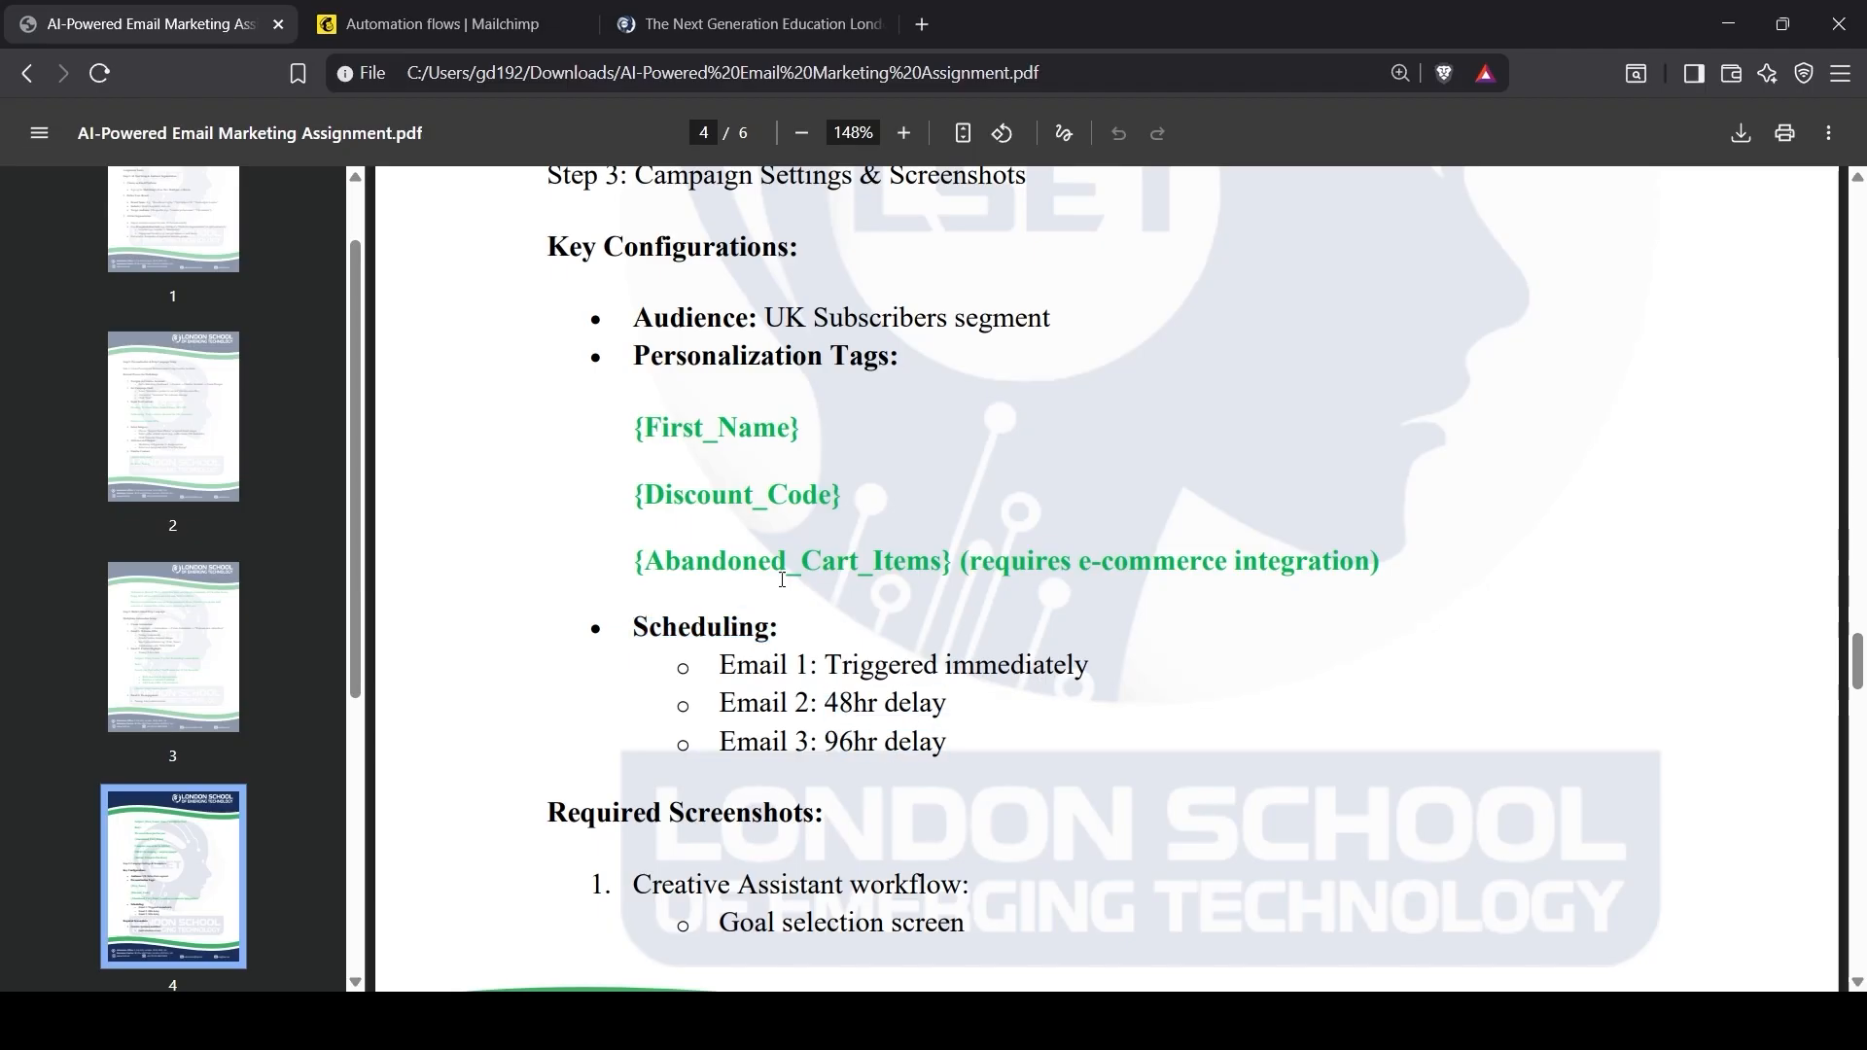
{"action": "scroll", "coordinate": [851, 773], "scroll_direction": "down", "scroll_amount": 2}
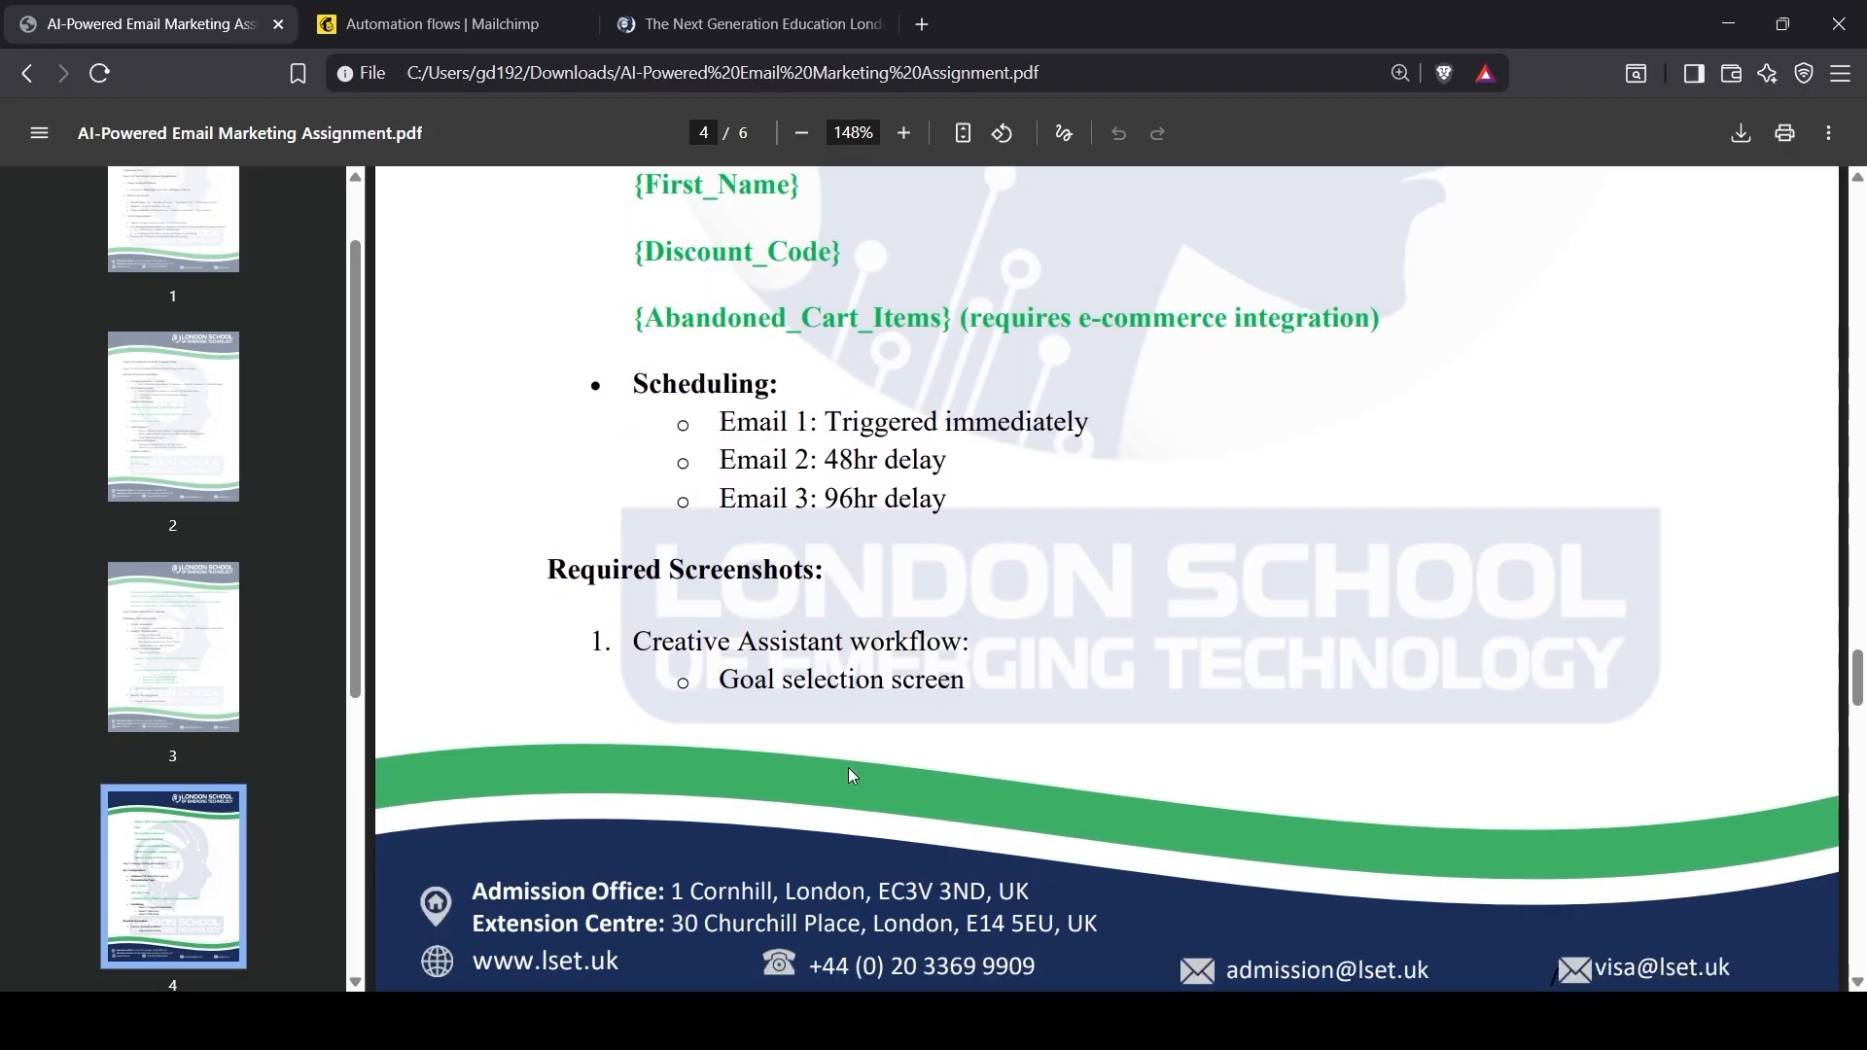
{"action": "scroll", "coordinate": [848, 768], "scroll_direction": "down", "scroll_amount": 10}
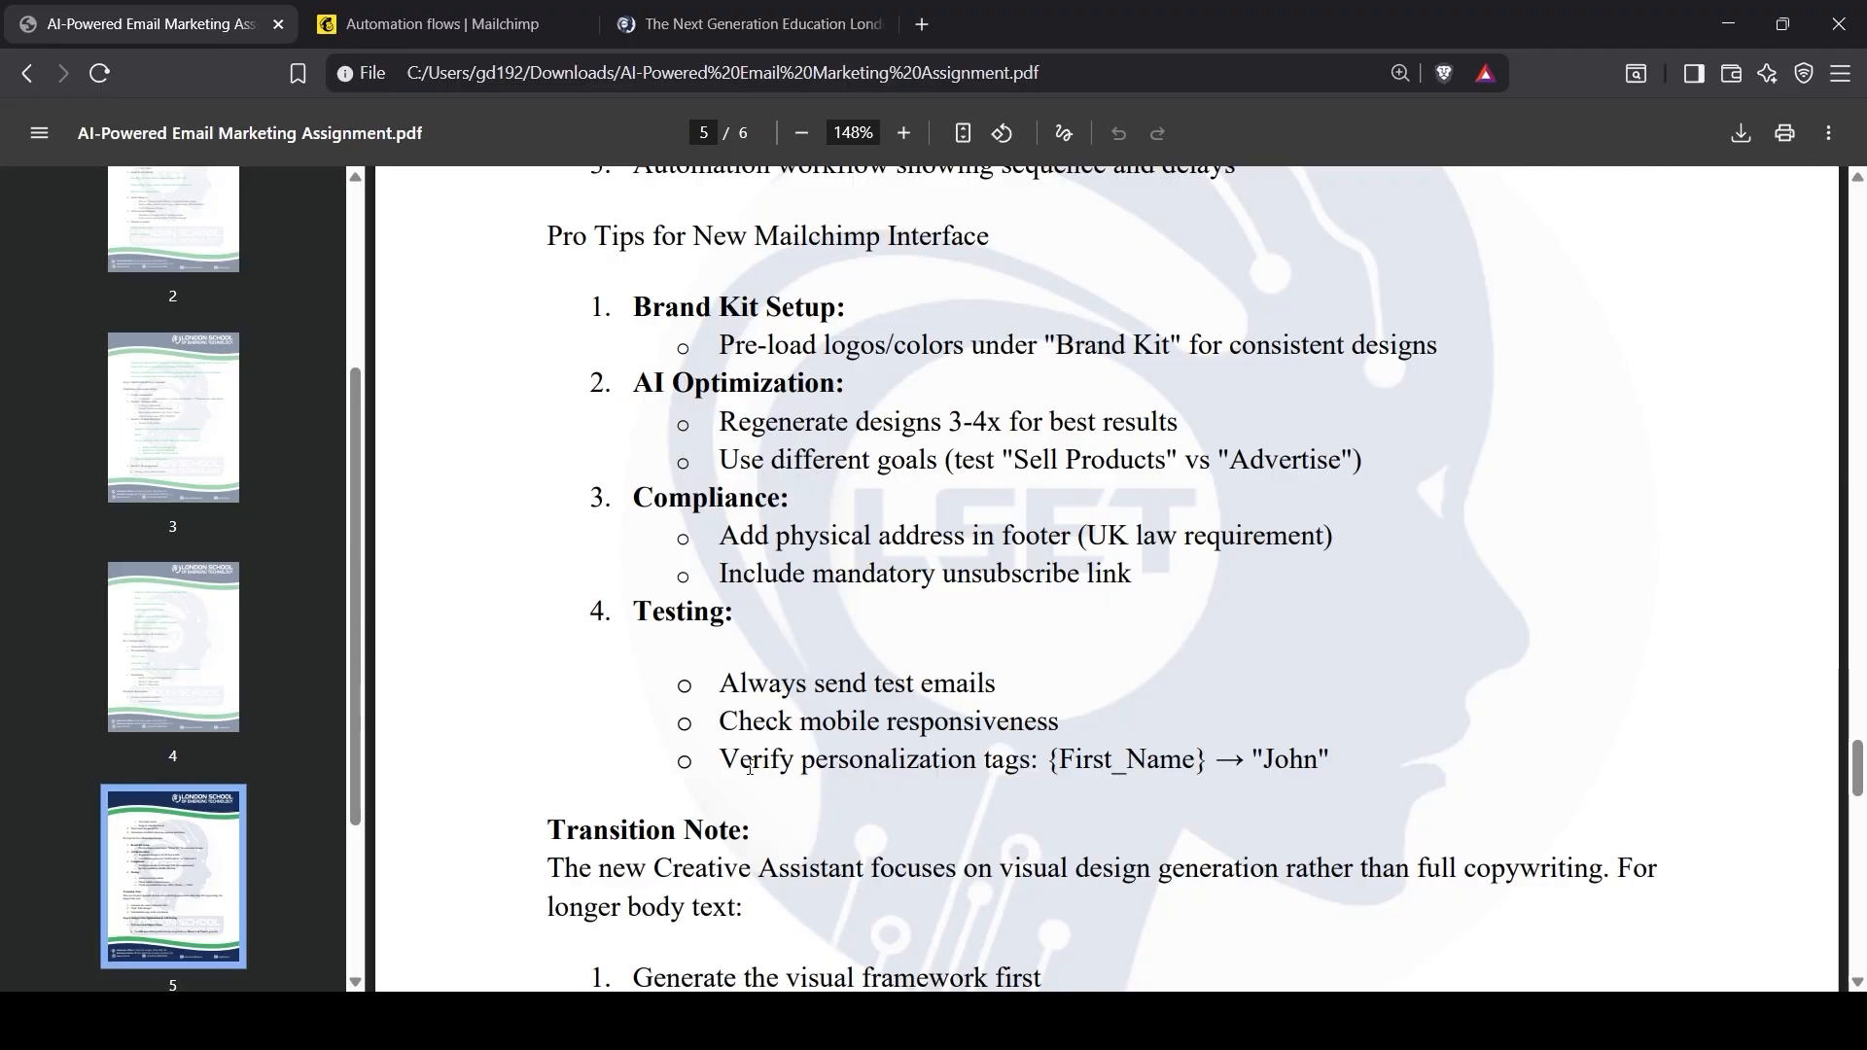
{"action": "left_click", "coordinate": [486, 25]}
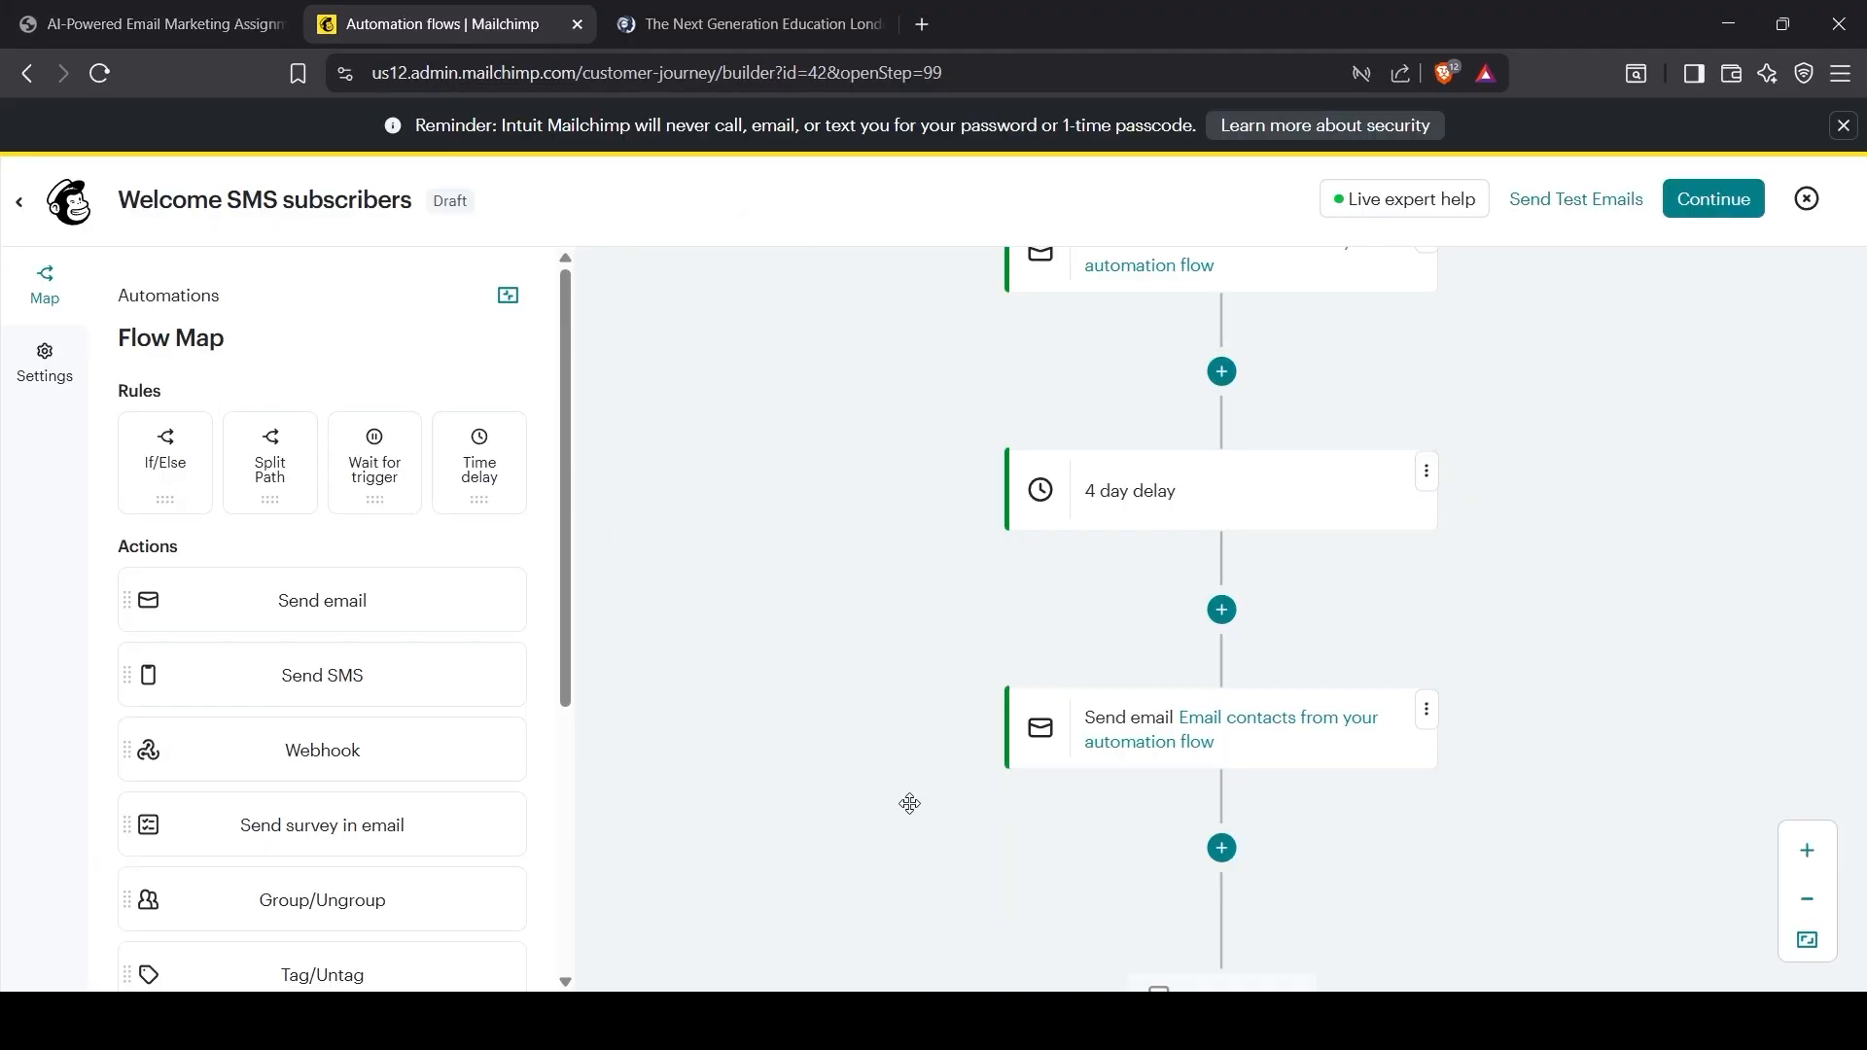
Step: Send test copies of all 3 selected flow emails to the team's address and dismiss the confirmation
{"action": "left_click", "coordinate": [1592, 204]}
{"action": "left_click", "coordinate": [530, 454]}
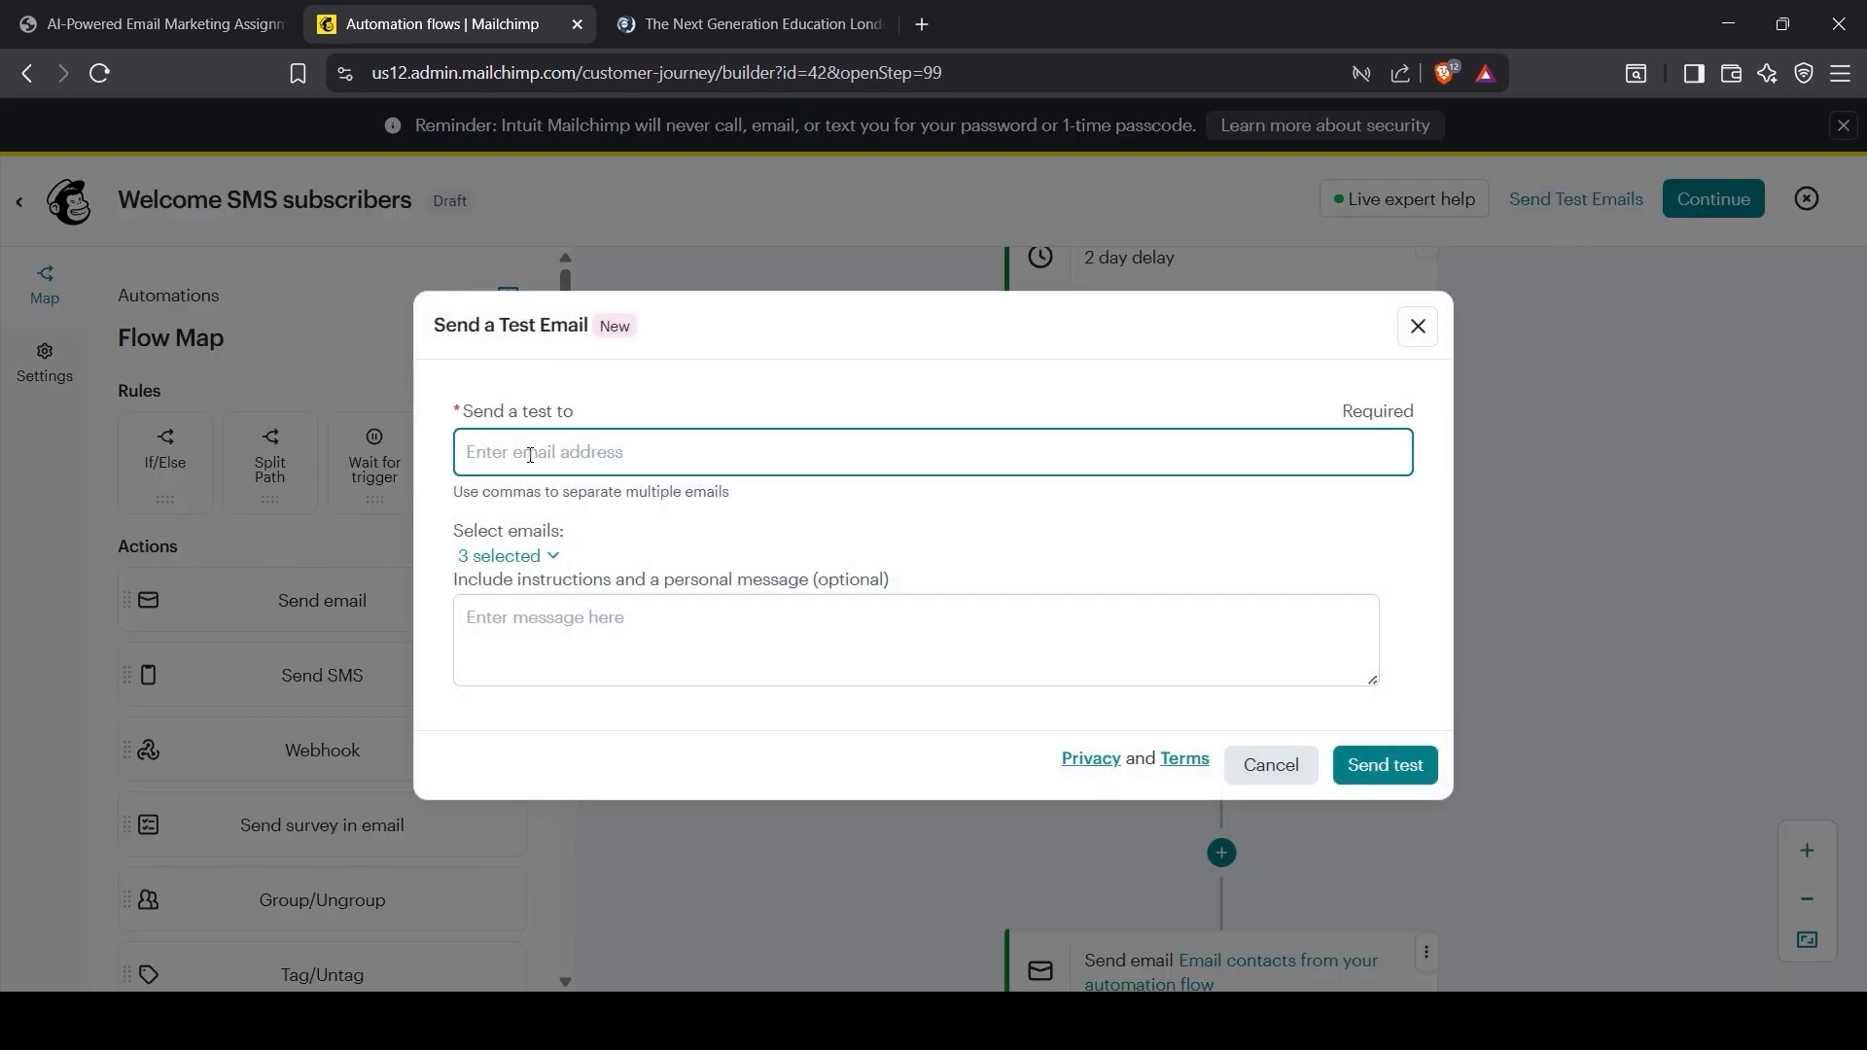
{"action": "left_click", "coordinate": [545, 556]}
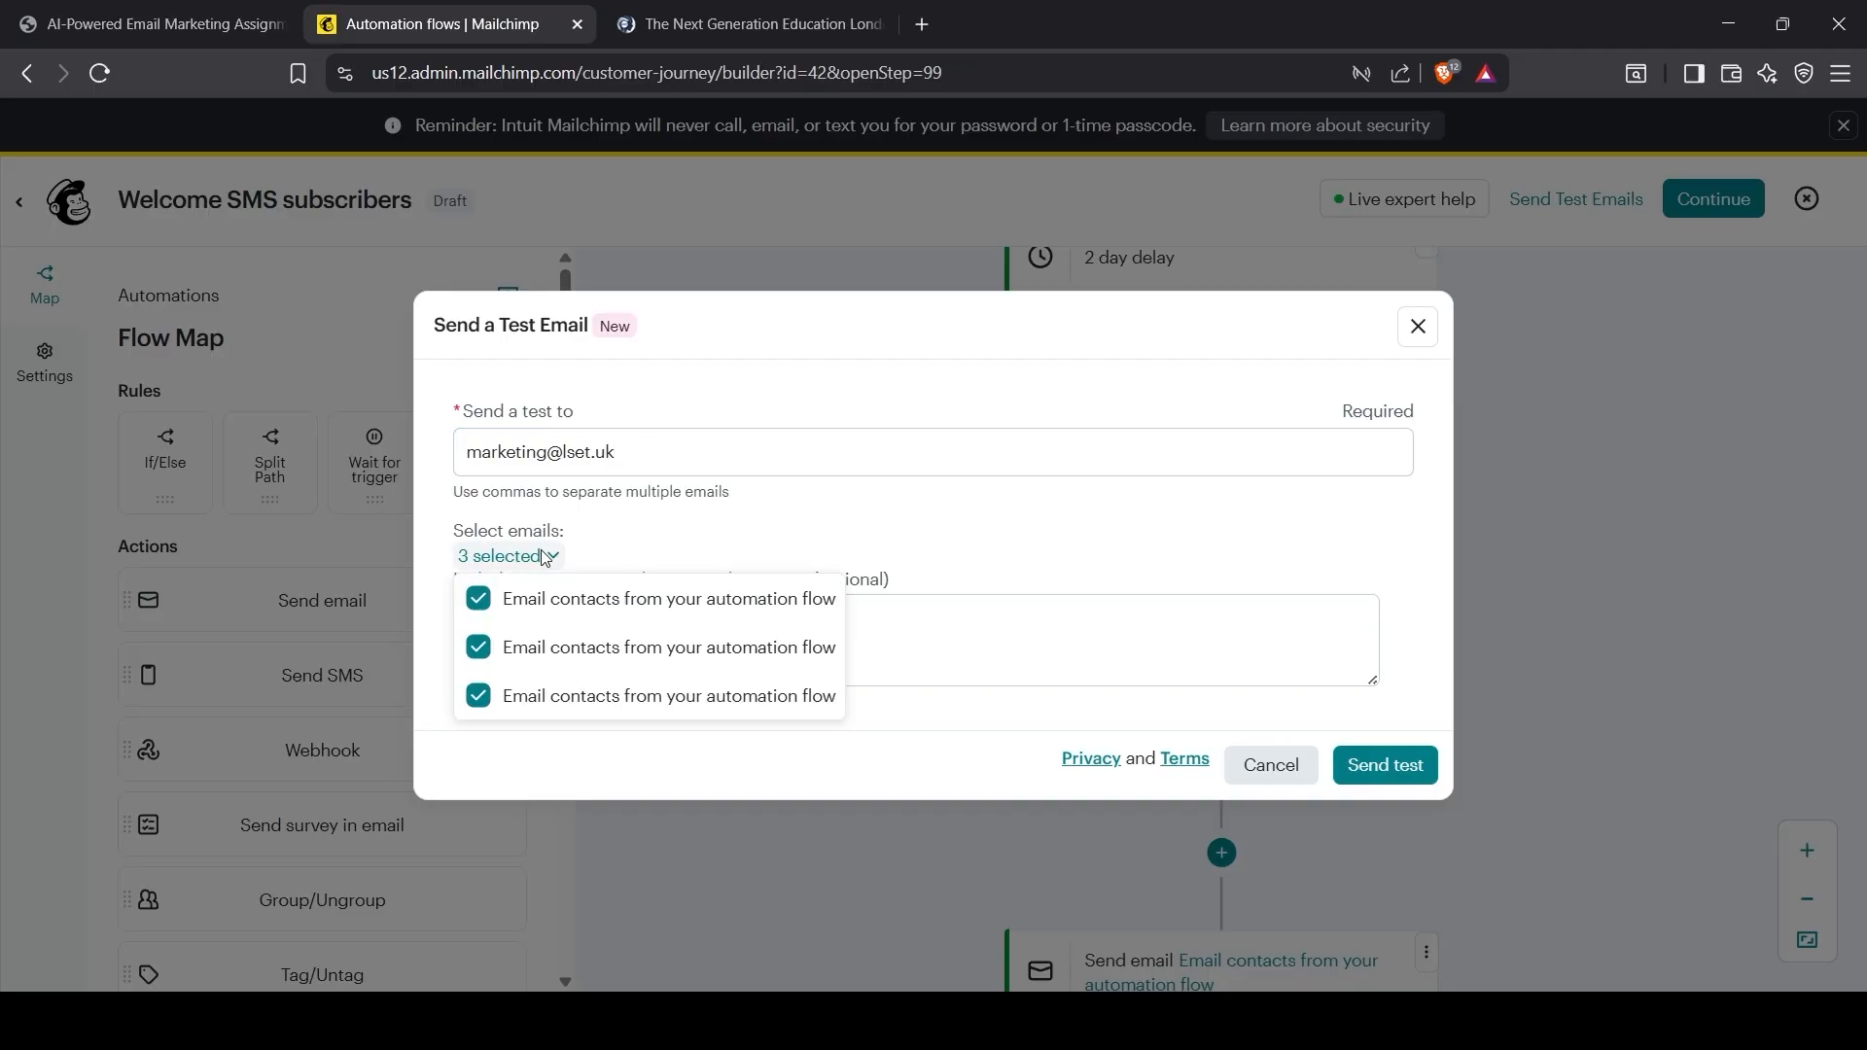
{"action": "left_click", "coordinate": [881, 525]}
{"action": "left_click", "coordinate": [681, 623]}
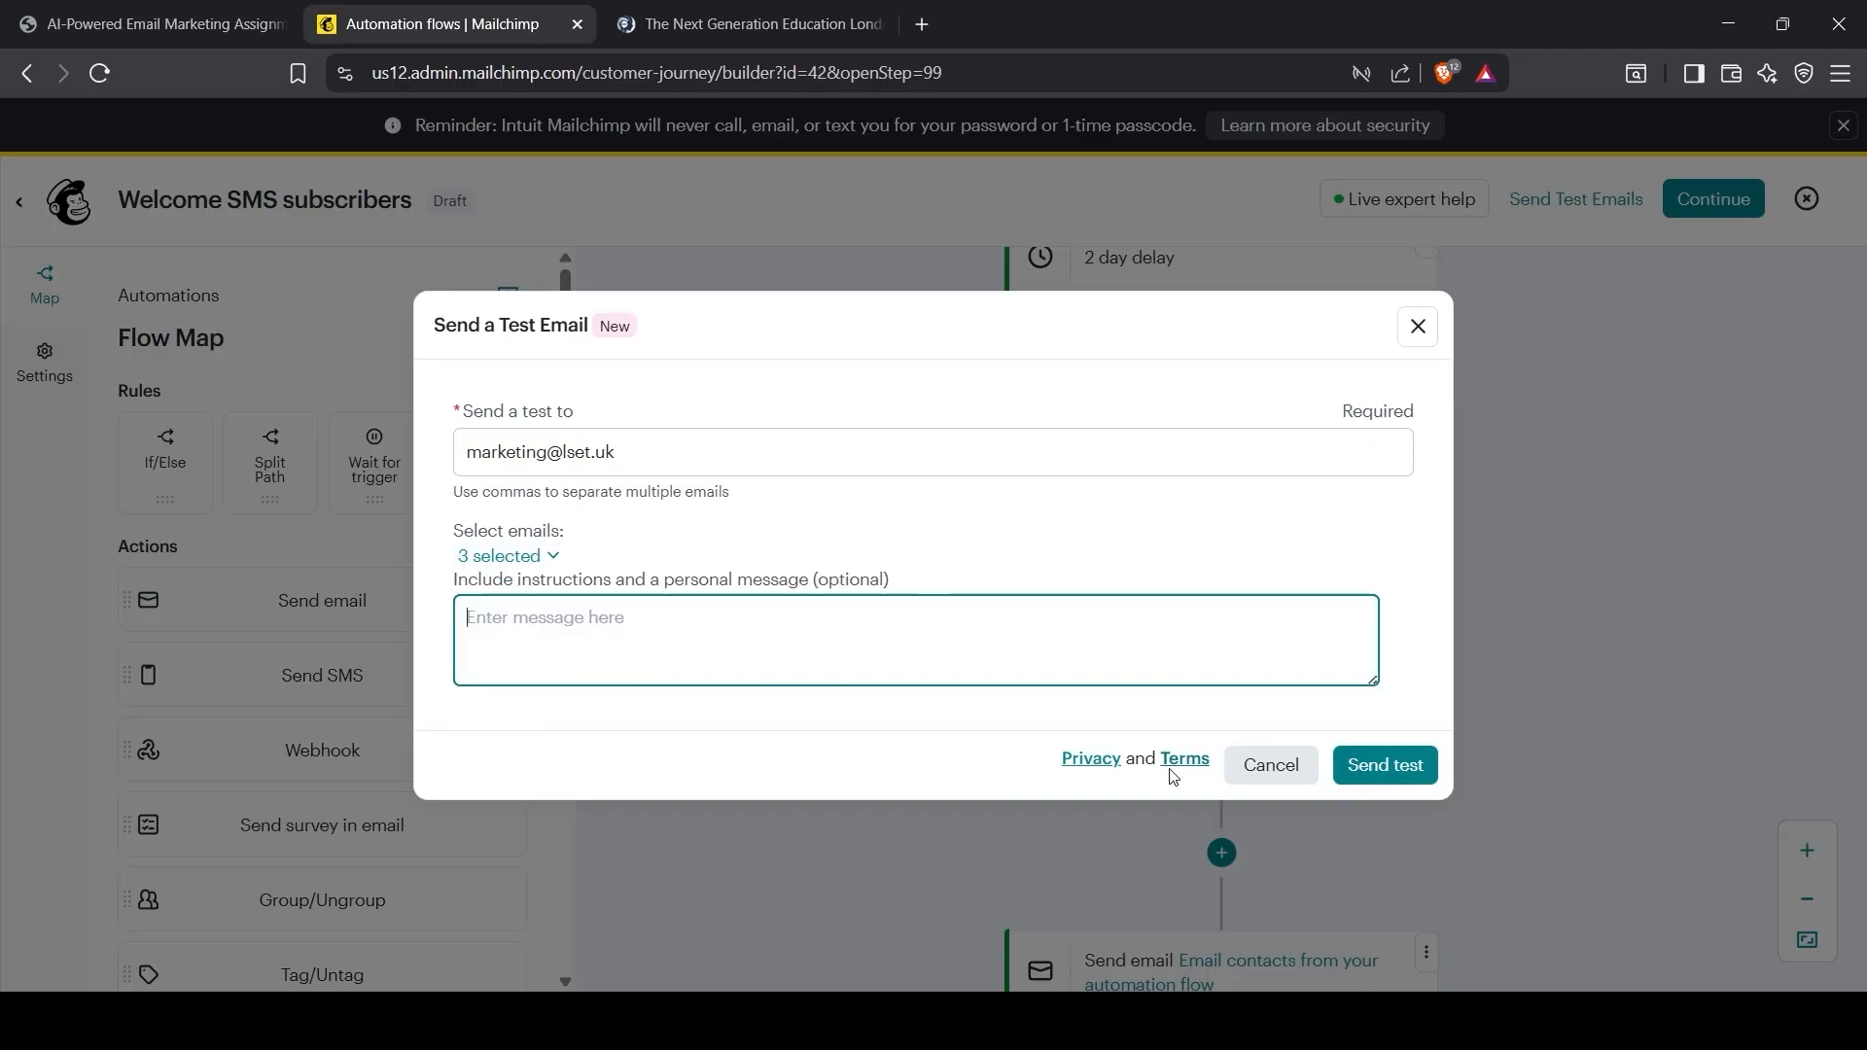
{"action": "left_click", "coordinate": [1393, 773]}
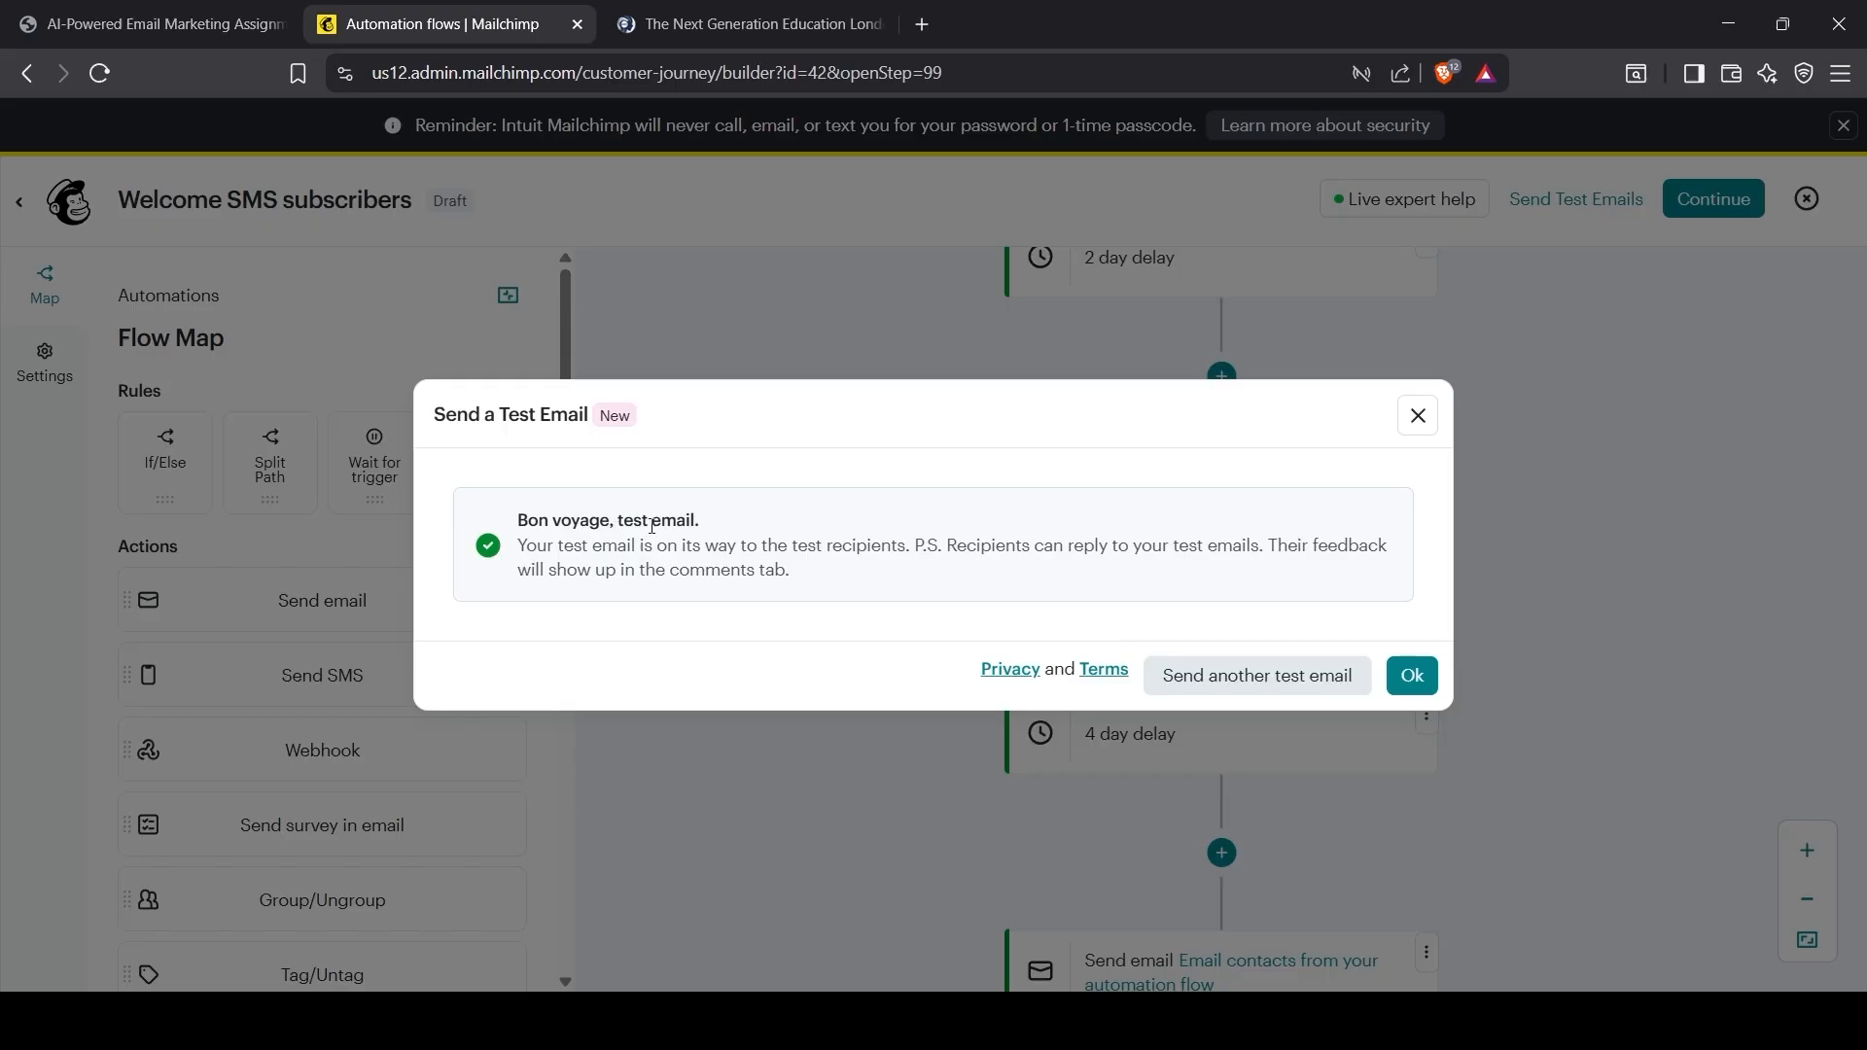
{"action": "left_click", "coordinate": [1411, 678]}
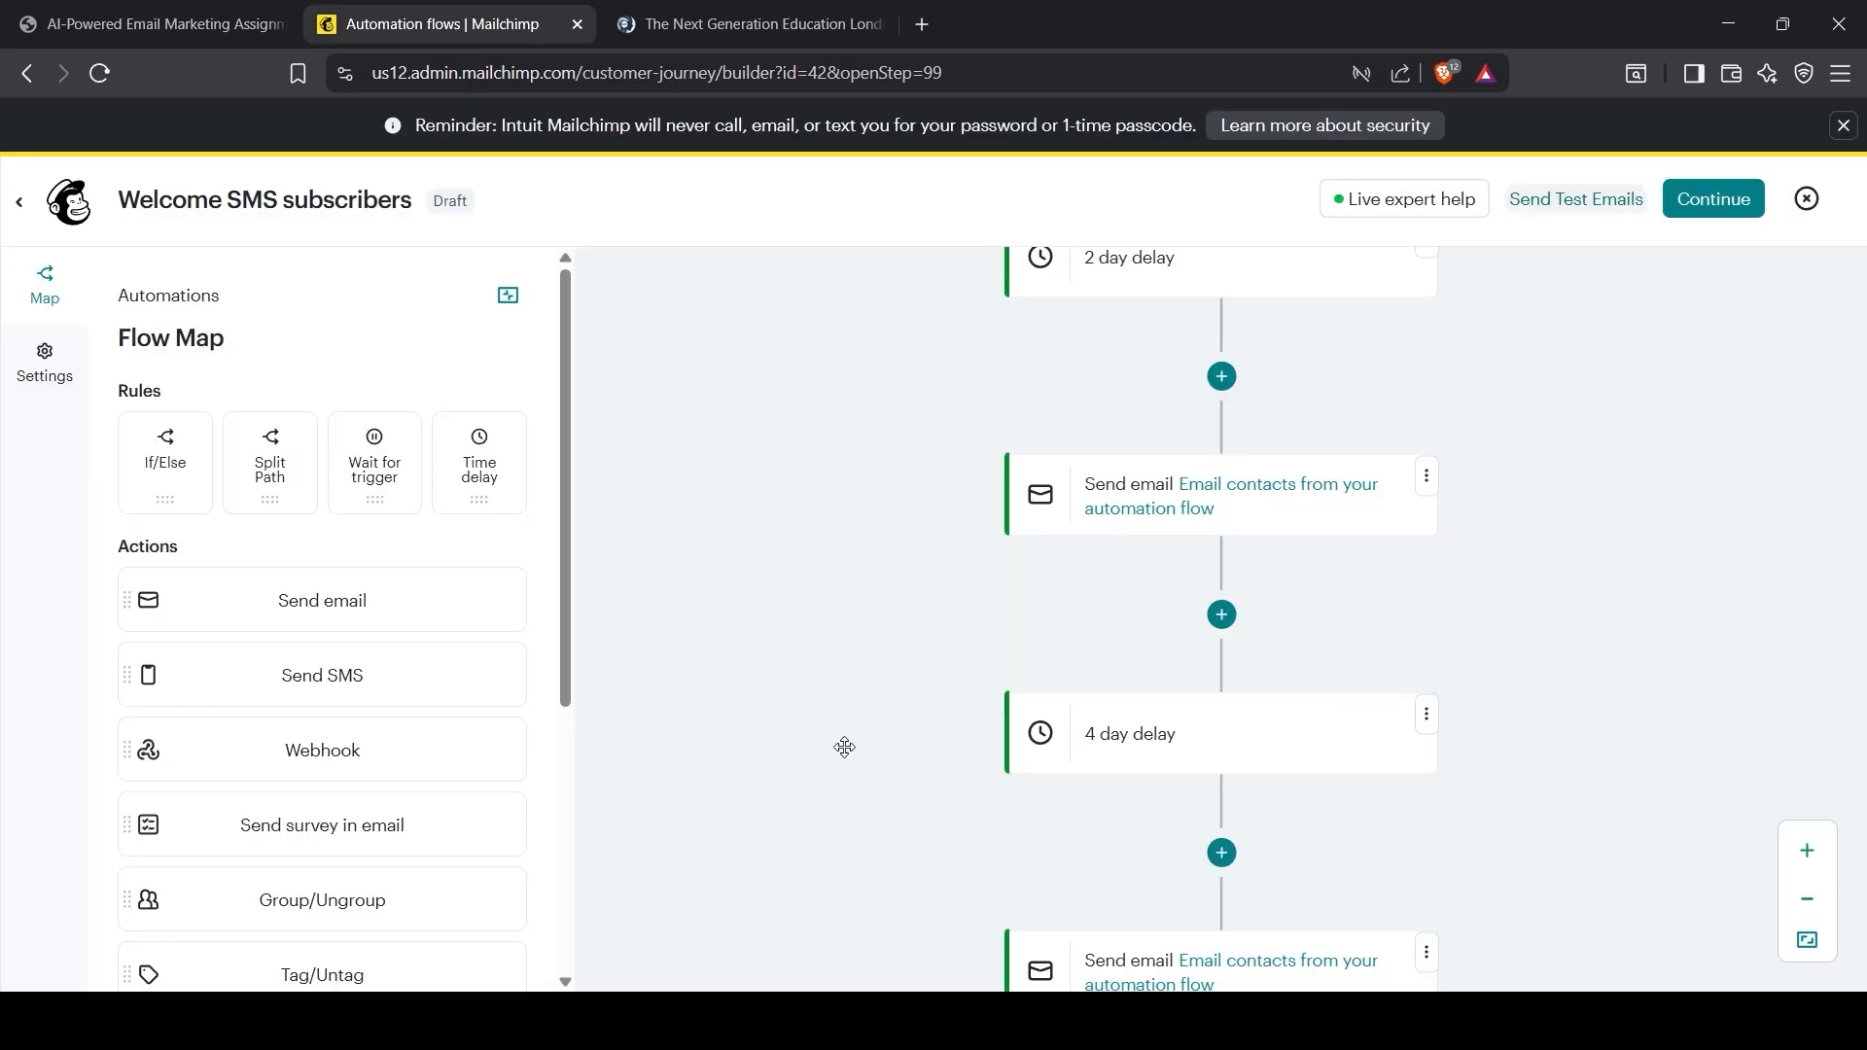
{"action": "scroll", "coordinate": [843, 746], "scroll_direction": "up", "scroll_amount": 8}
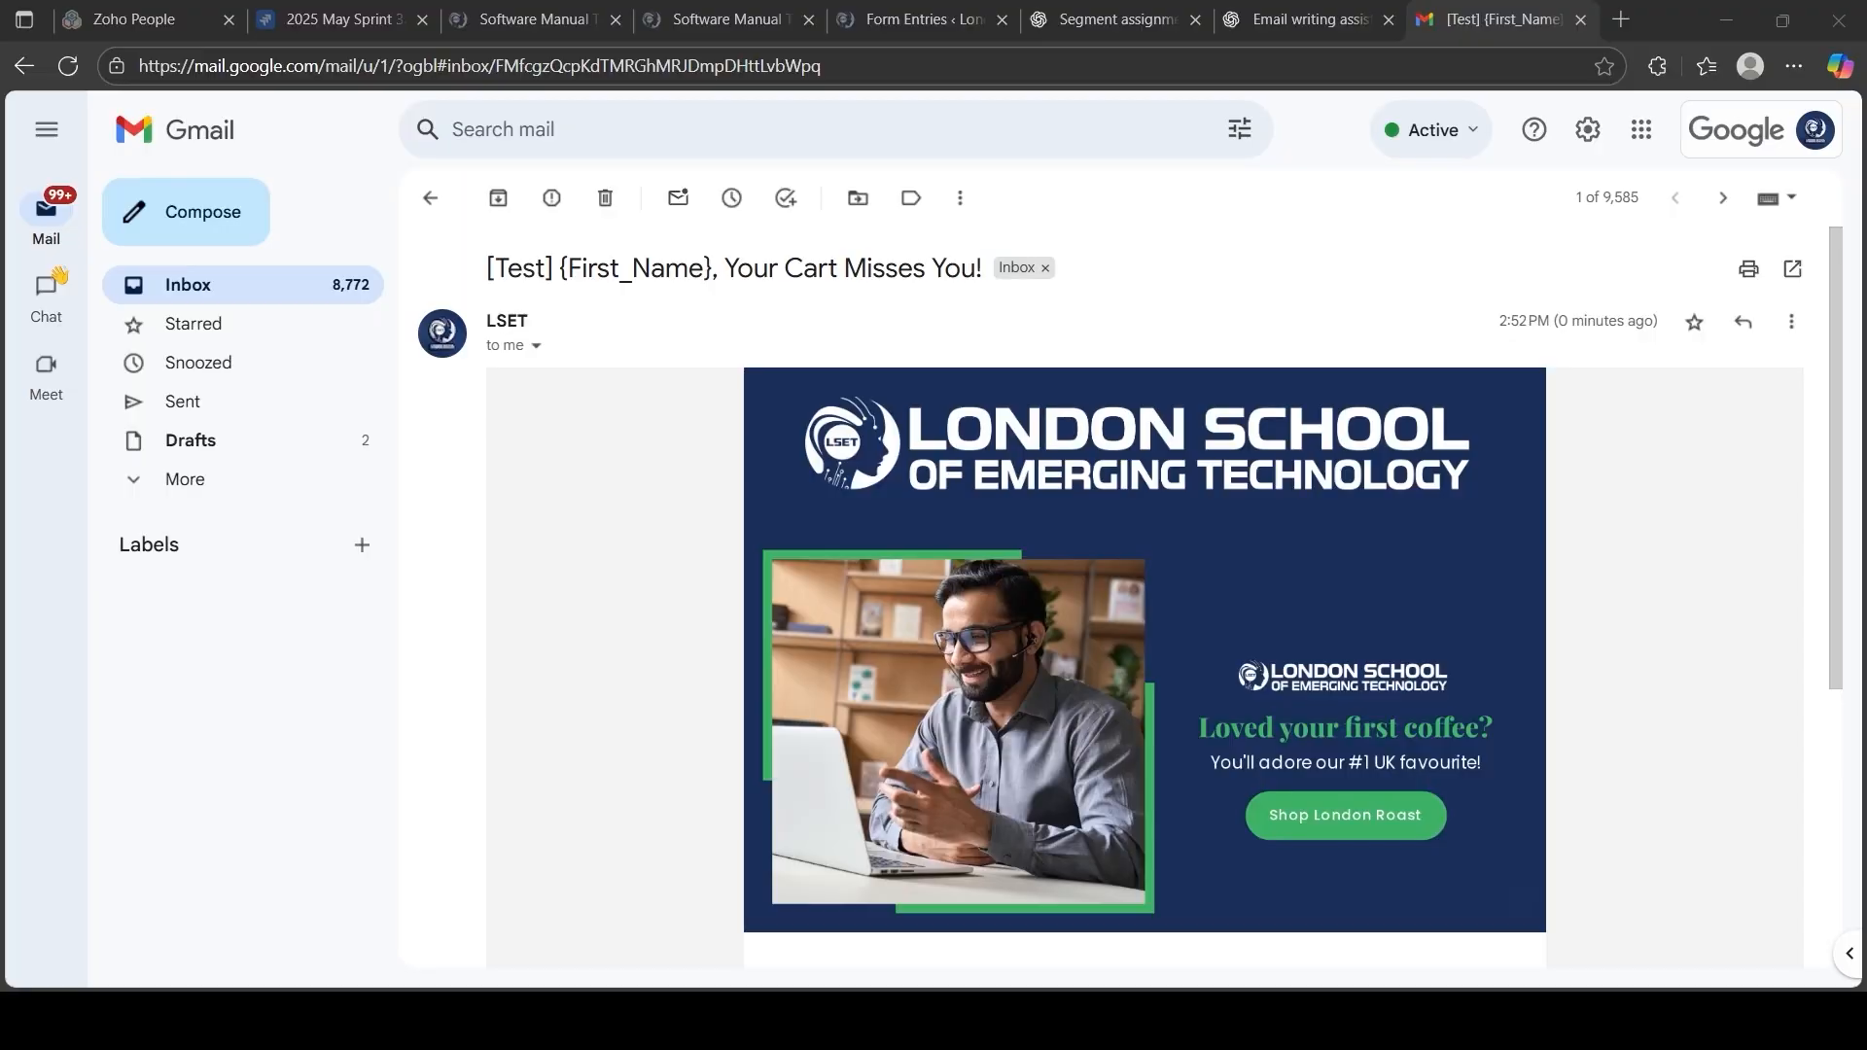
Step: Open and skim the fourth and third [Test] emails in the Gmail inbox
{"action": "left_click", "coordinate": [429, 198]}
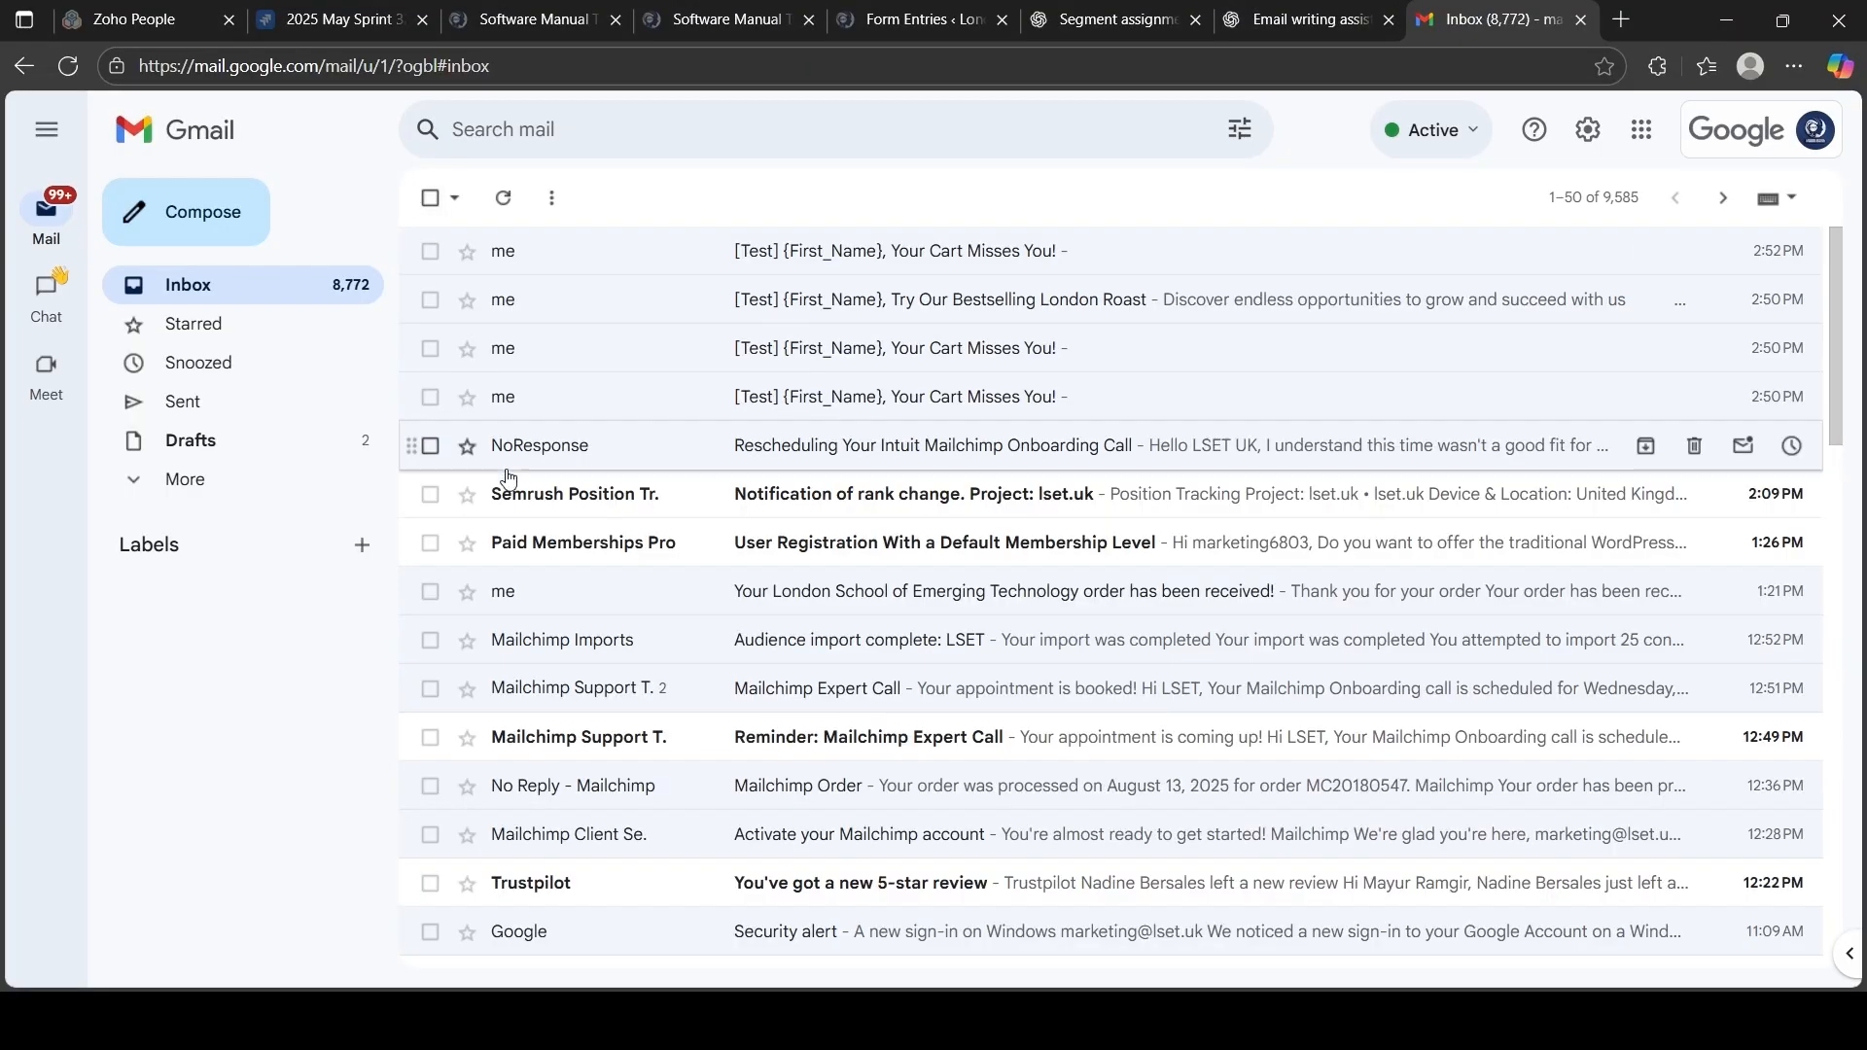
{"action": "left_click", "coordinate": [591, 401]}
{"action": "scroll", "coordinate": [773, 632], "scroll_direction": "down", "scroll_amount": 9}
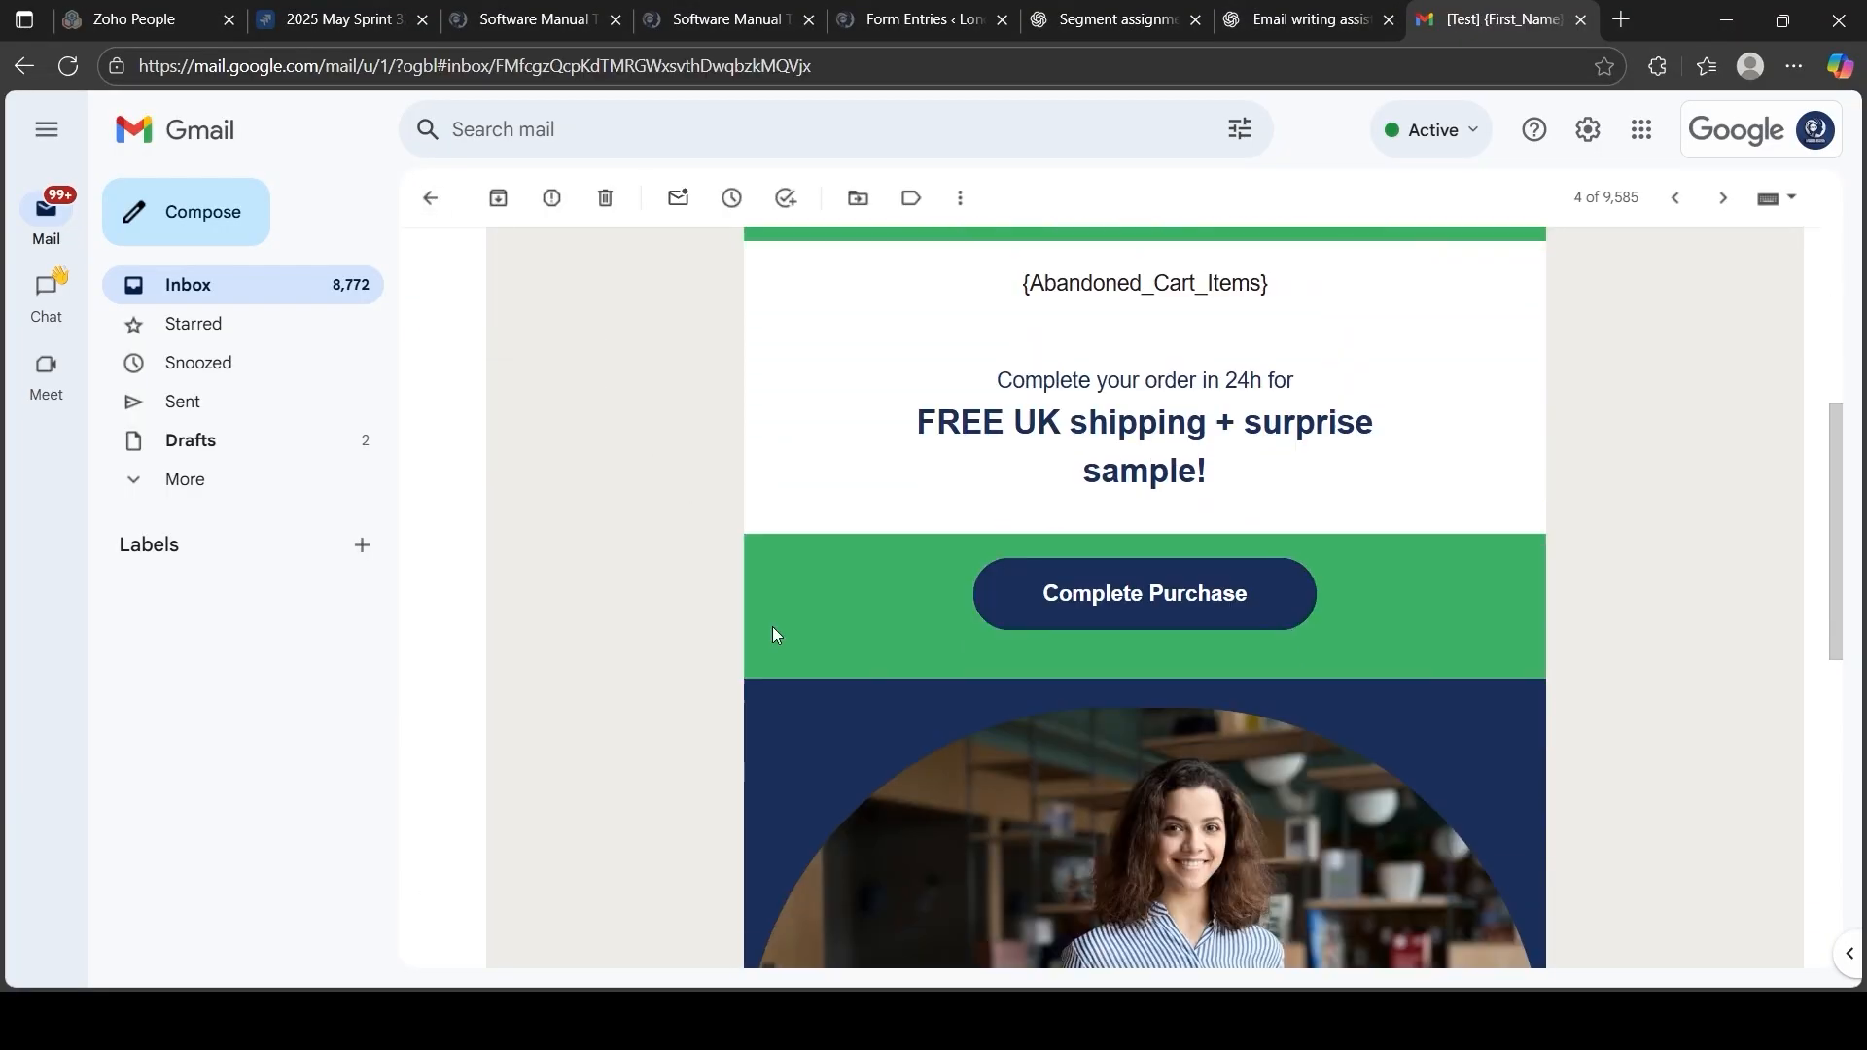
{"action": "scroll", "coordinate": [774, 637], "scroll_direction": "up", "scroll_amount": 10}
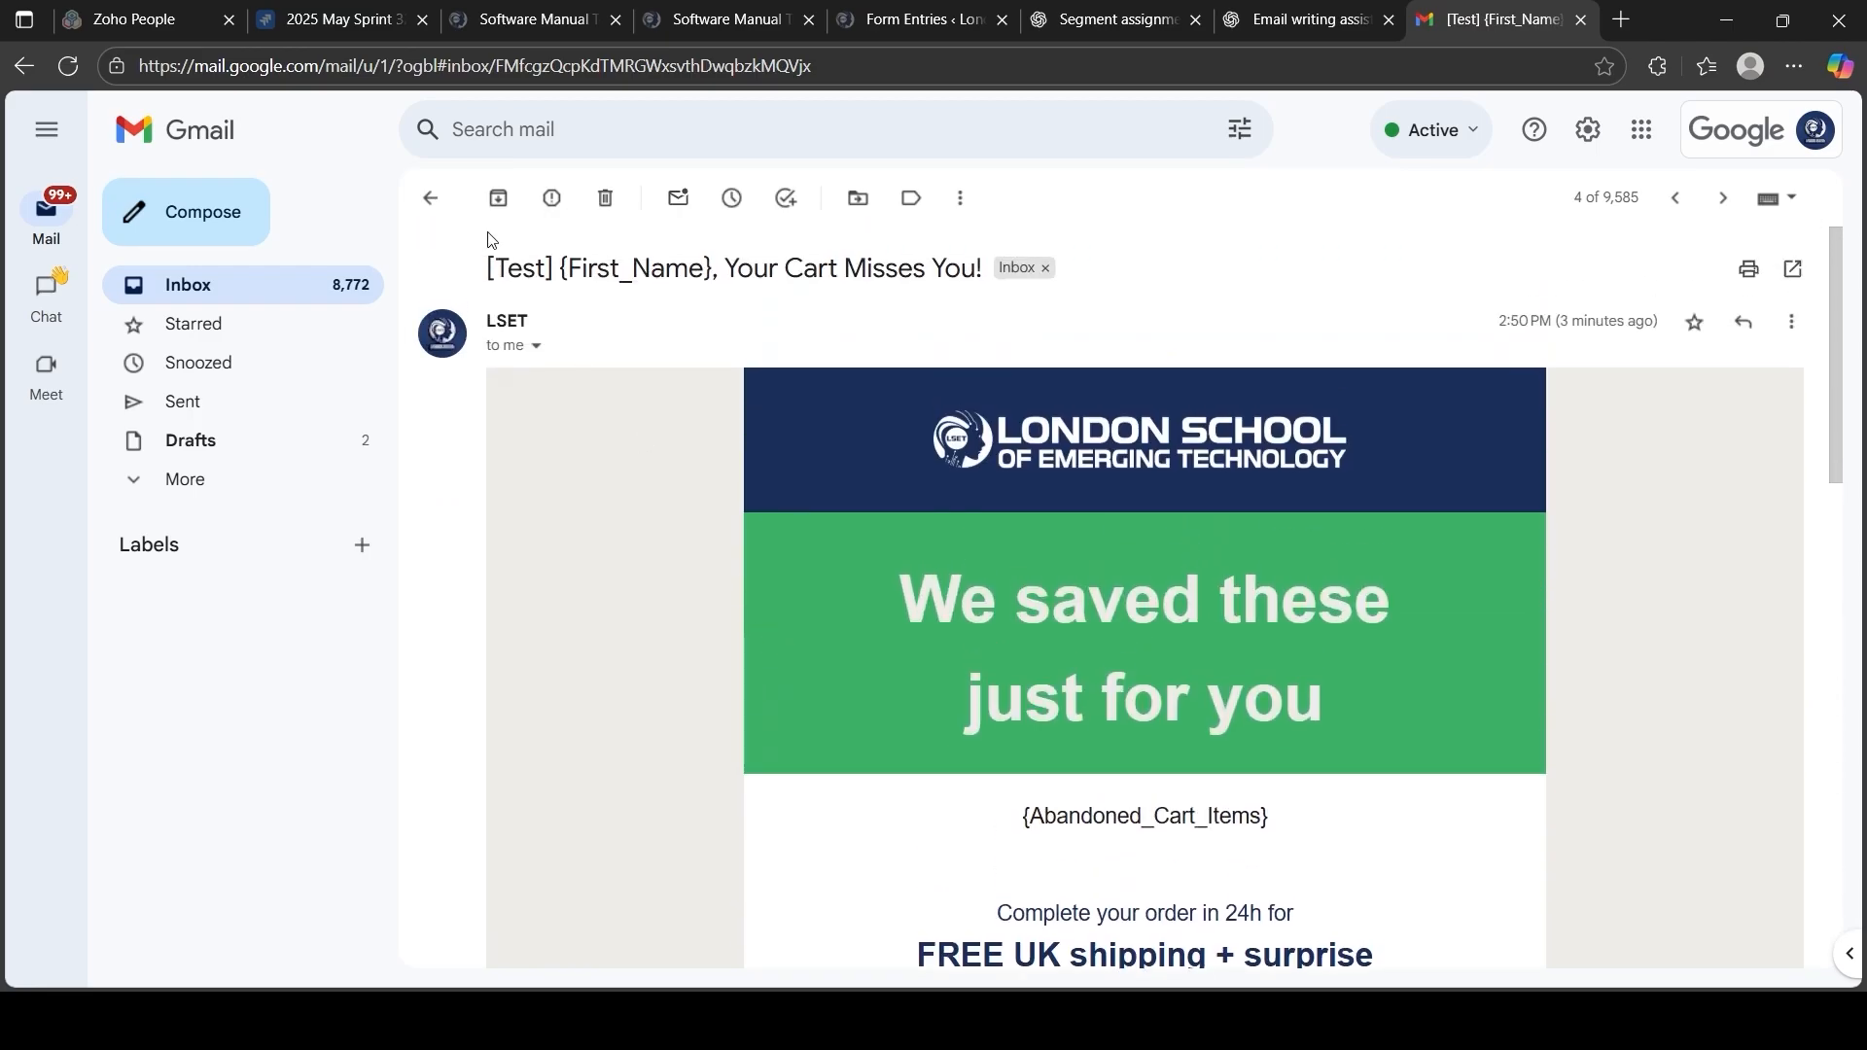
{"action": "left_click", "coordinate": [430, 199]}
{"action": "left_click", "coordinate": [786, 364]}
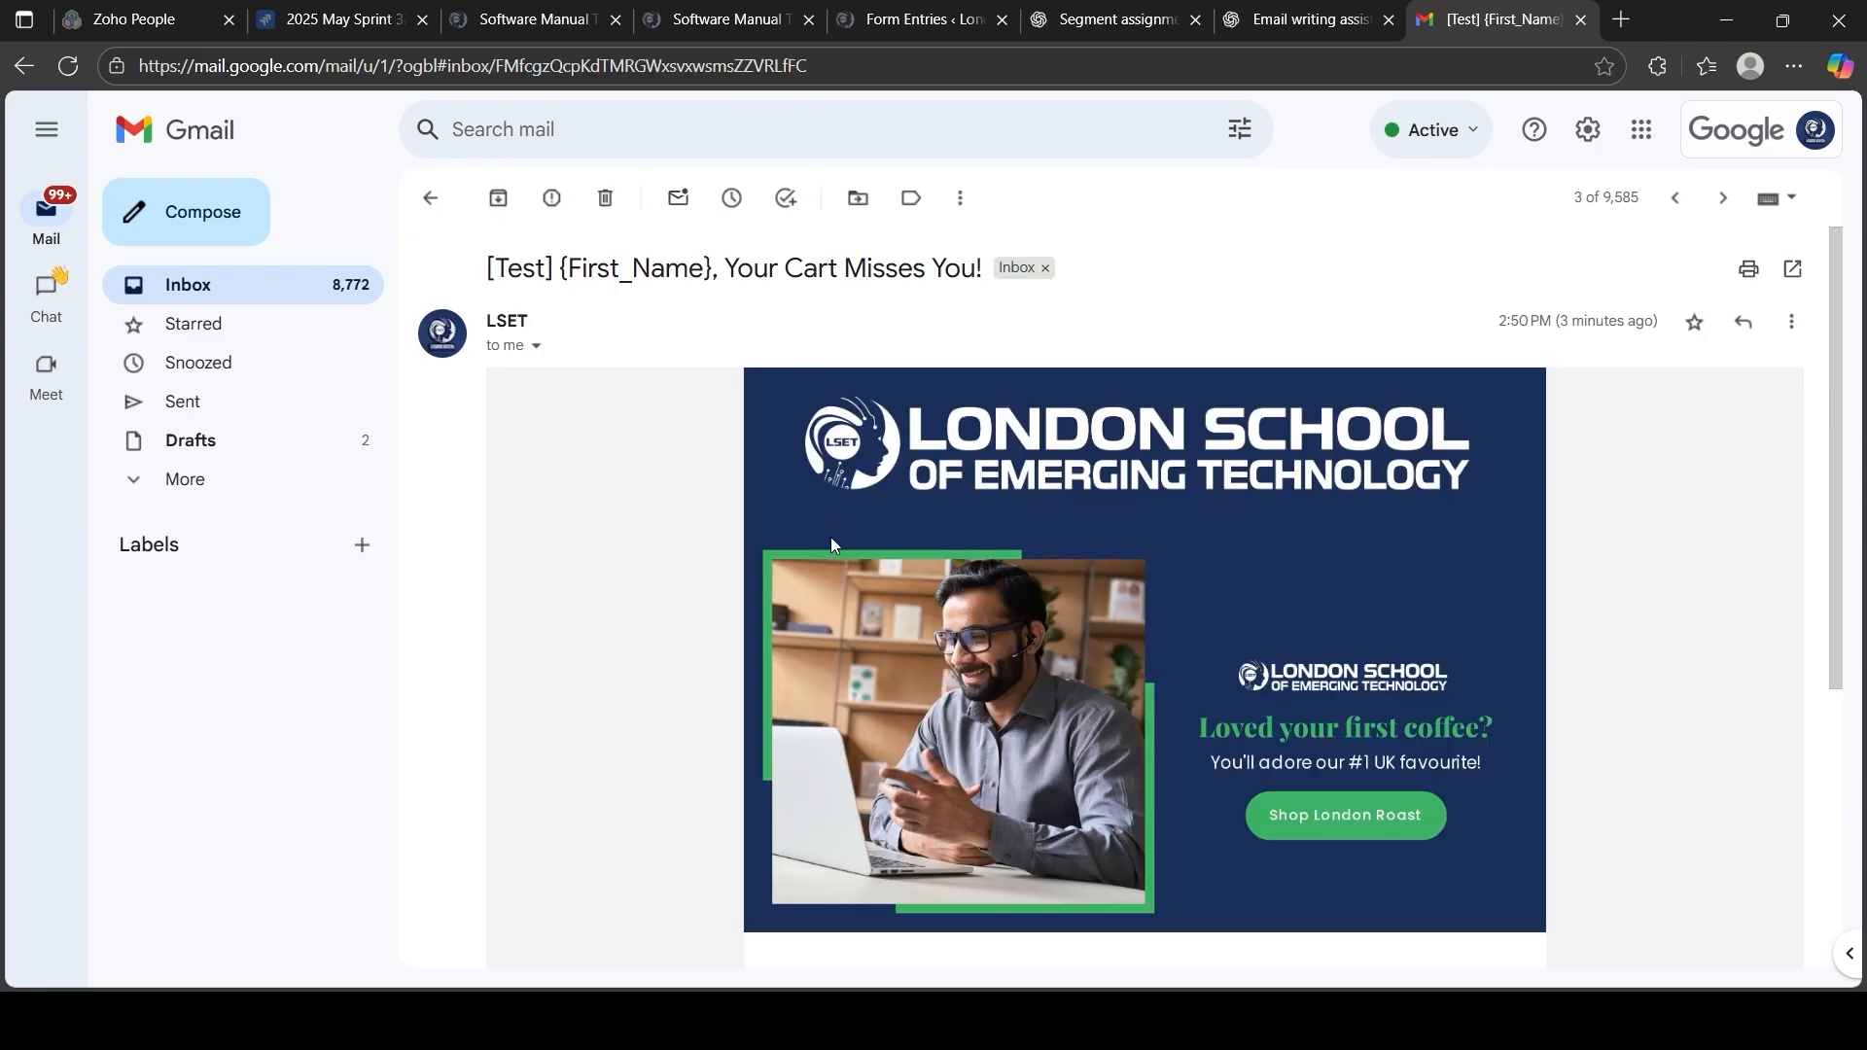
{"action": "left_click", "coordinate": [430, 198]}
Step: Review the 'Try Our Bestselling London Roast' test and the newest test email, then go back to Mailchimp
{"action": "left_click", "coordinate": [803, 323]}
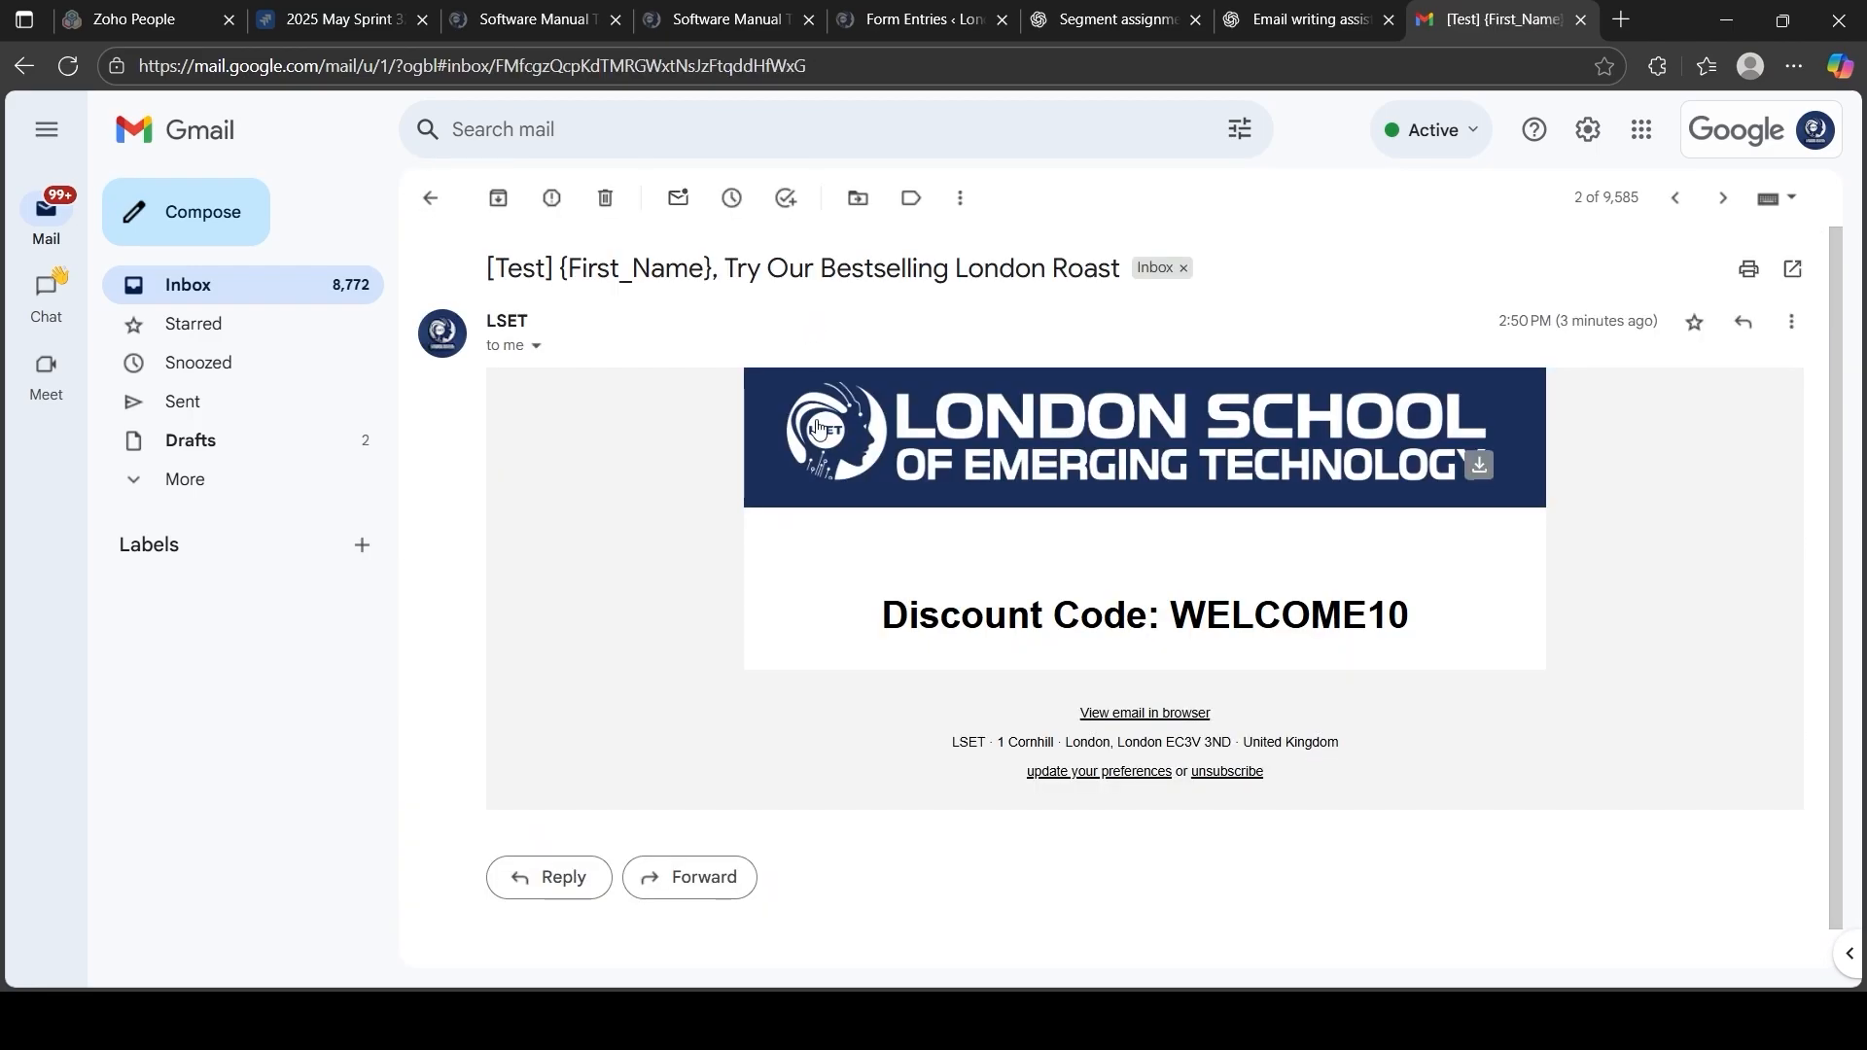
{"action": "scroll", "coordinate": [855, 556], "scroll_direction": "down", "scroll_amount": 1}
{"action": "scroll", "coordinate": [854, 556], "scroll_direction": "up", "scroll_amount": 1}
{"action": "scroll", "coordinate": [854, 557], "scroll_direction": "down", "scroll_amount": 3}
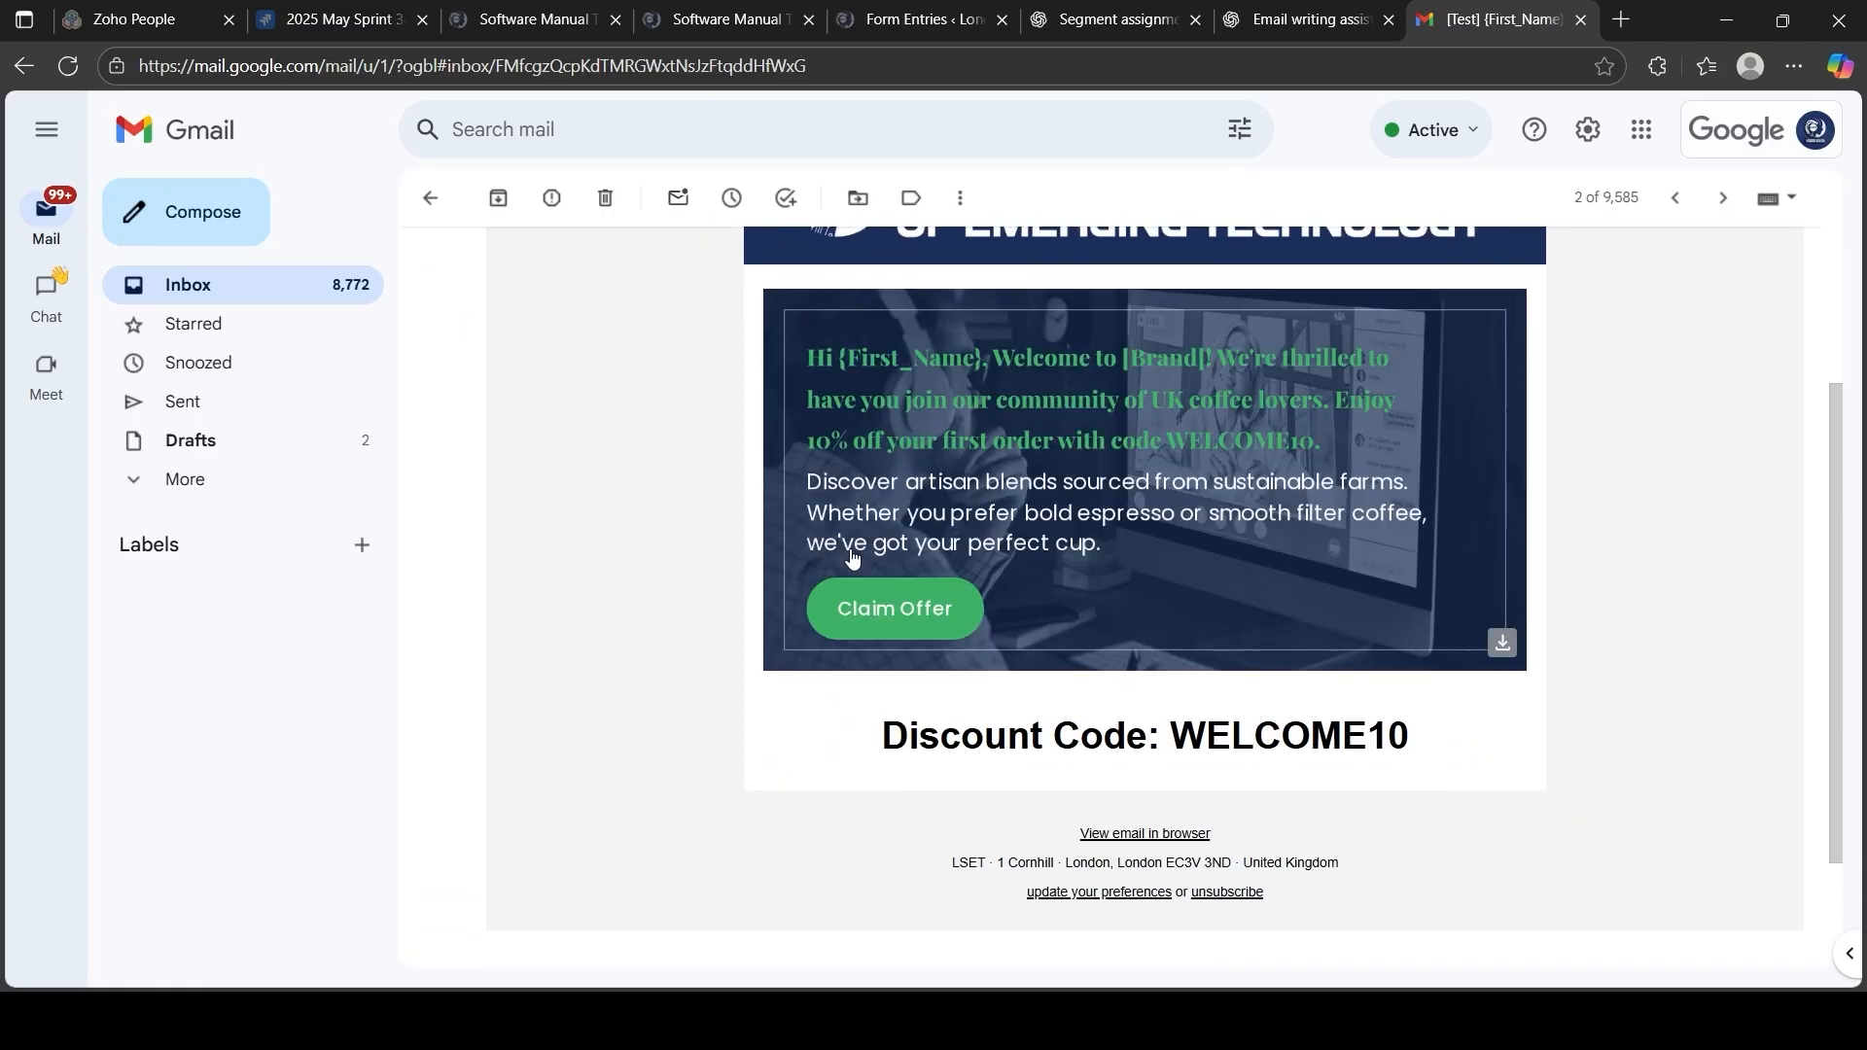
{"action": "scroll", "coordinate": [854, 556], "scroll_direction": "up", "scroll_amount": 3}
{"action": "left_click", "coordinate": [430, 199]}
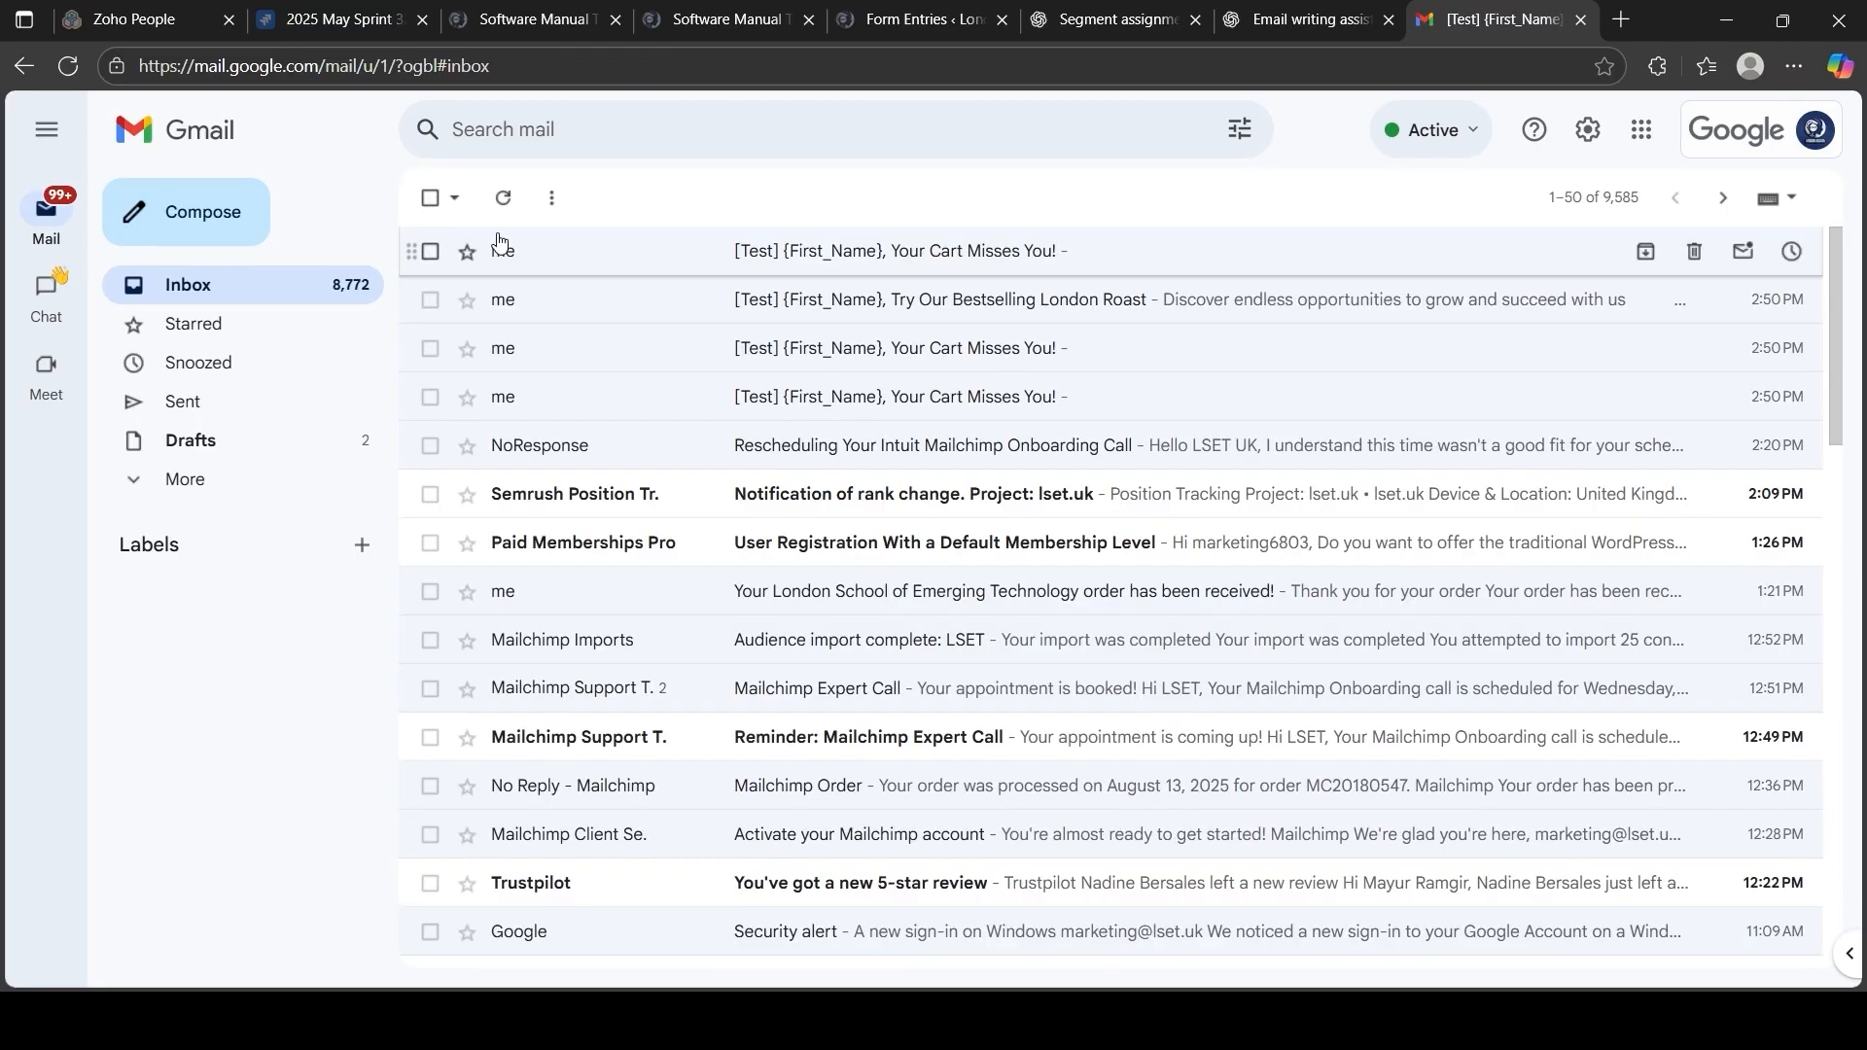
{"action": "left_click", "coordinate": [842, 261]}
{"action": "scroll", "coordinate": [1123, 664], "scroll_direction": "down", "scroll_amount": 3}
{"action": "scroll", "coordinate": [1123, 664], "scroll_direction": "up", "scroll_amount": 3}
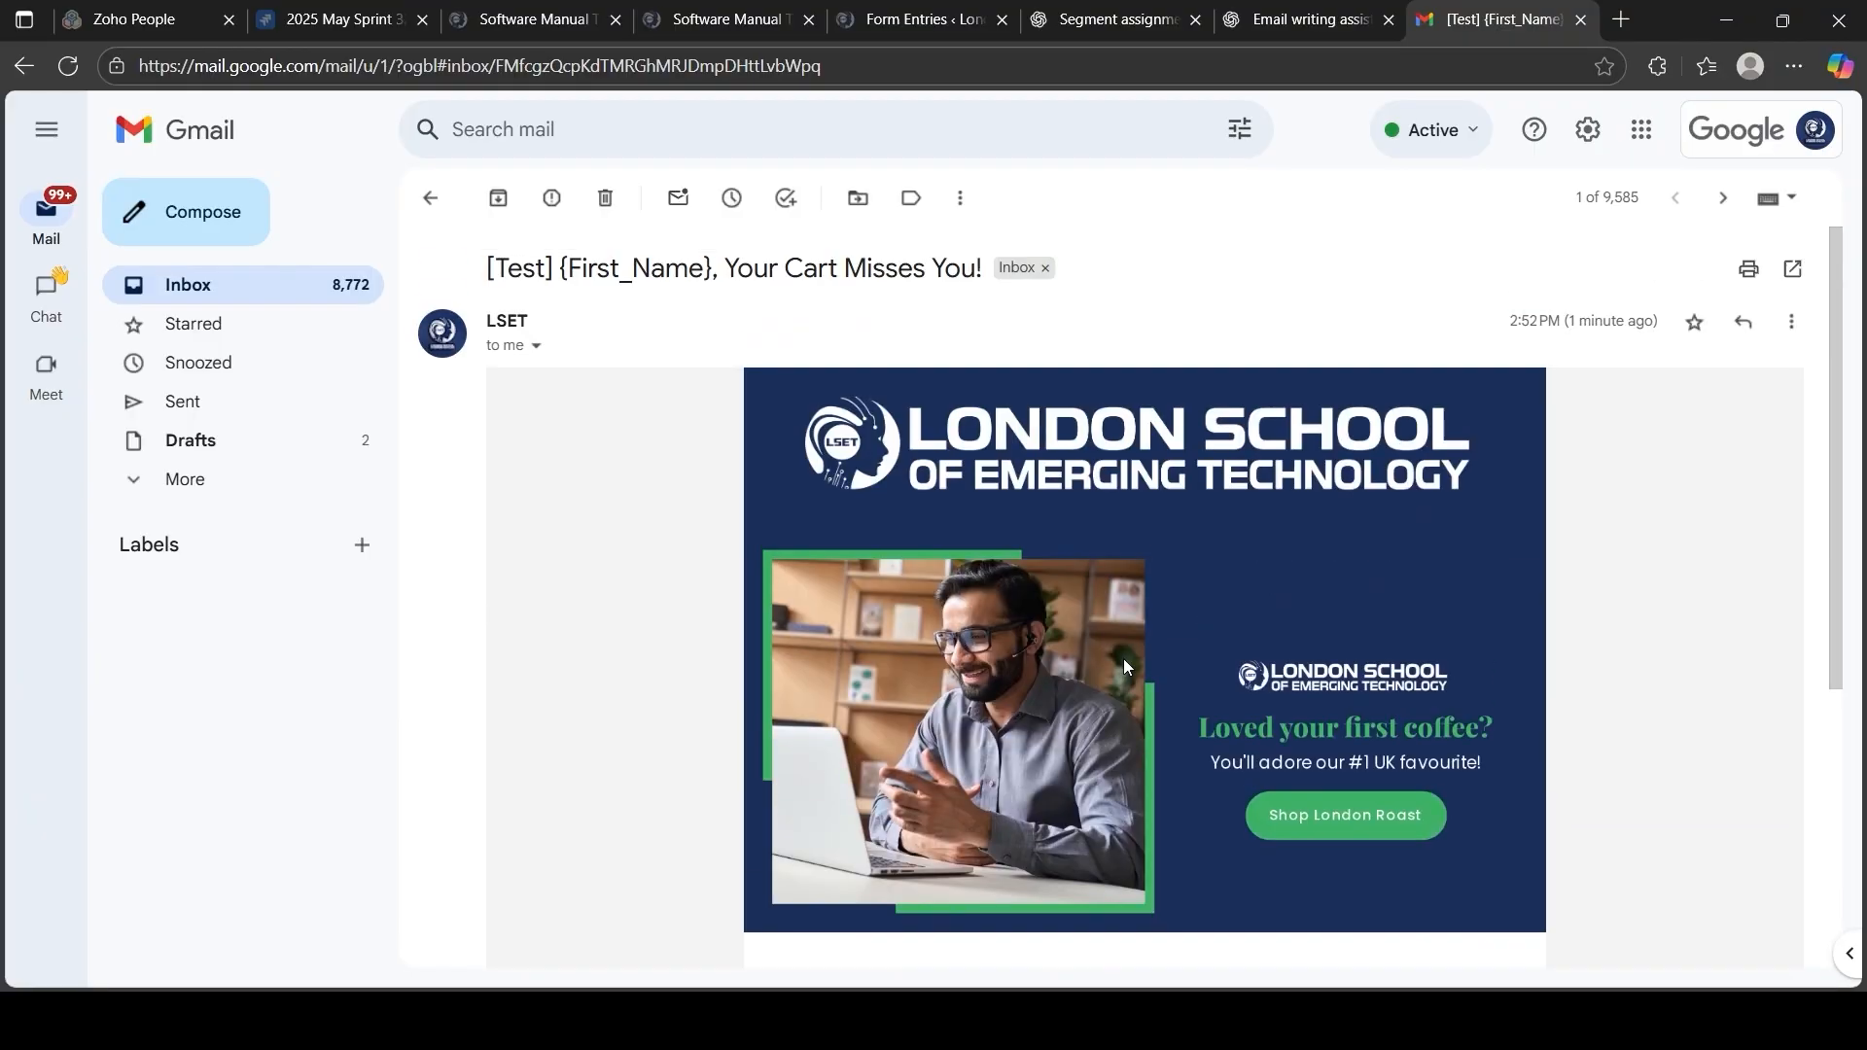
{"action": "key", "text": "alt+Tab"}
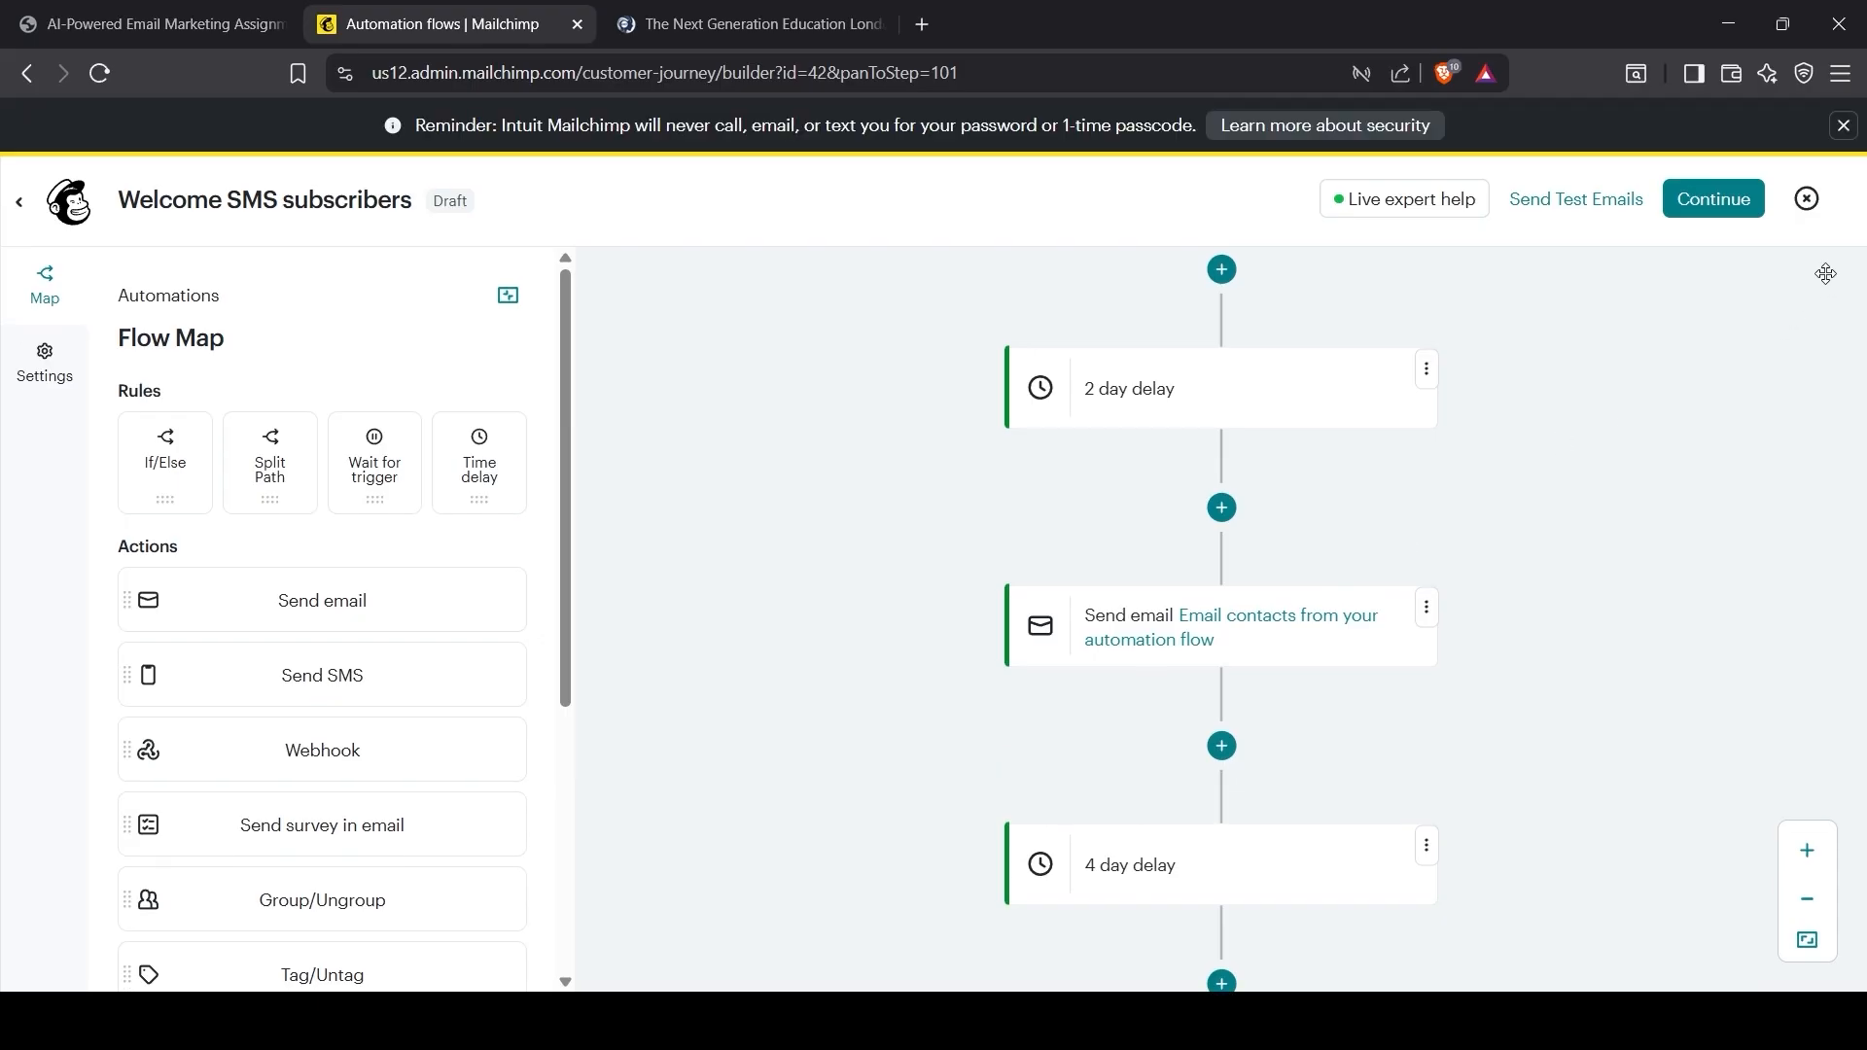
Step: Pass the launch review, exit without launching, and save and close the Welcome SMS subscribers flow
{"action": "left_click", "coordinate": [1729, 218]}
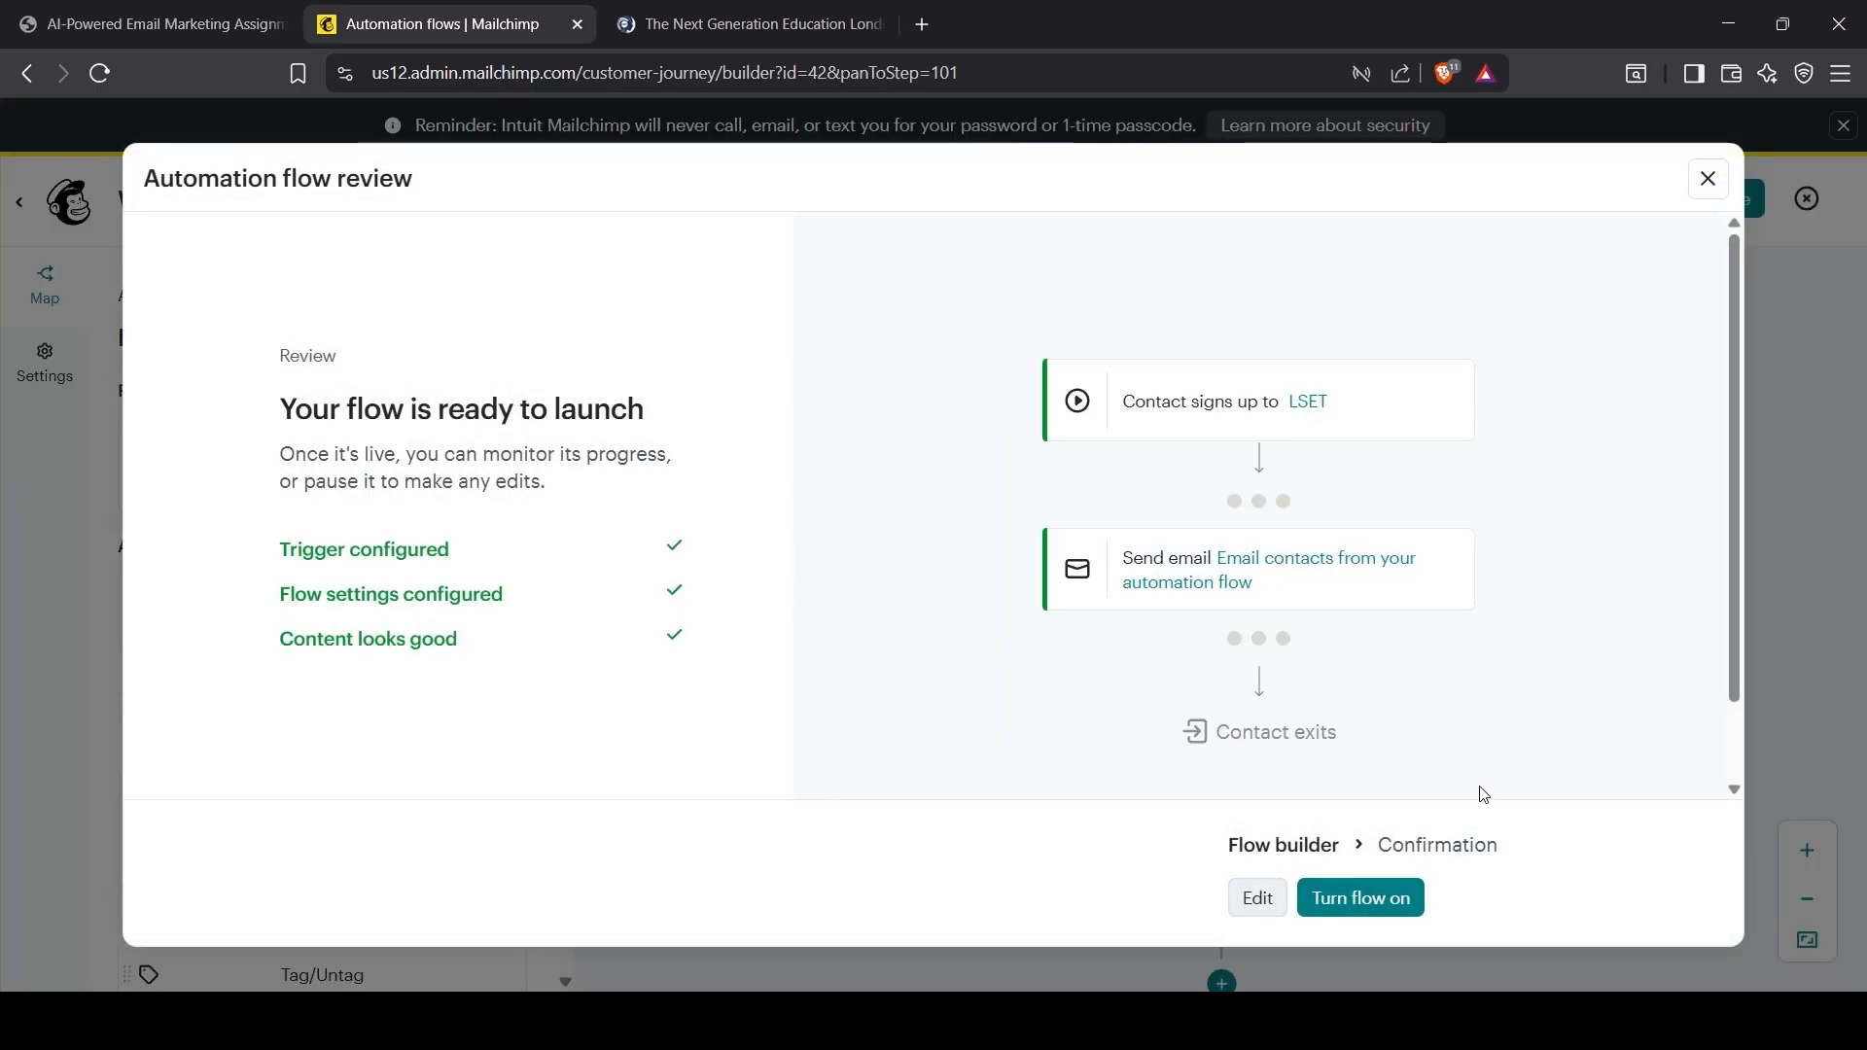
{"action": "left_click", "coordinate": [1709, 178]}
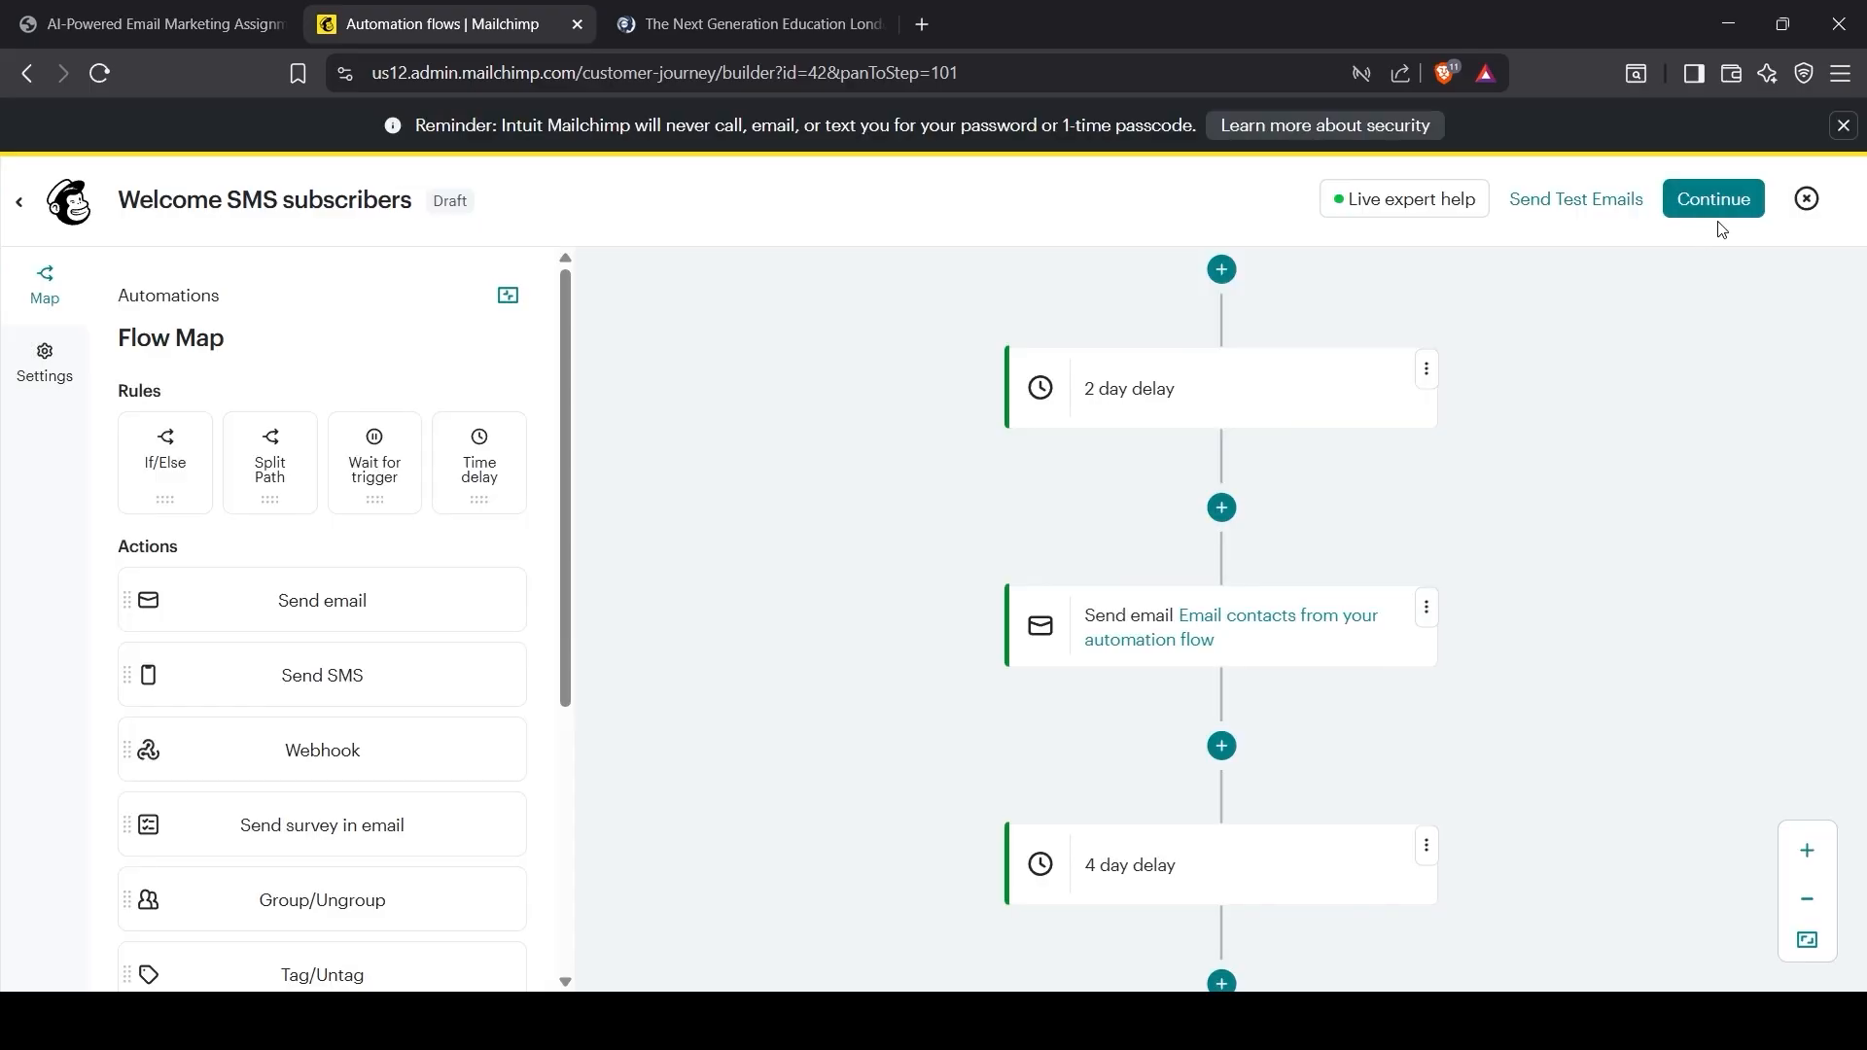
{"action": "left_click", "coordinate": [1844, 125]}
{"action": "left_click", "coordinate": [1805, 145]}
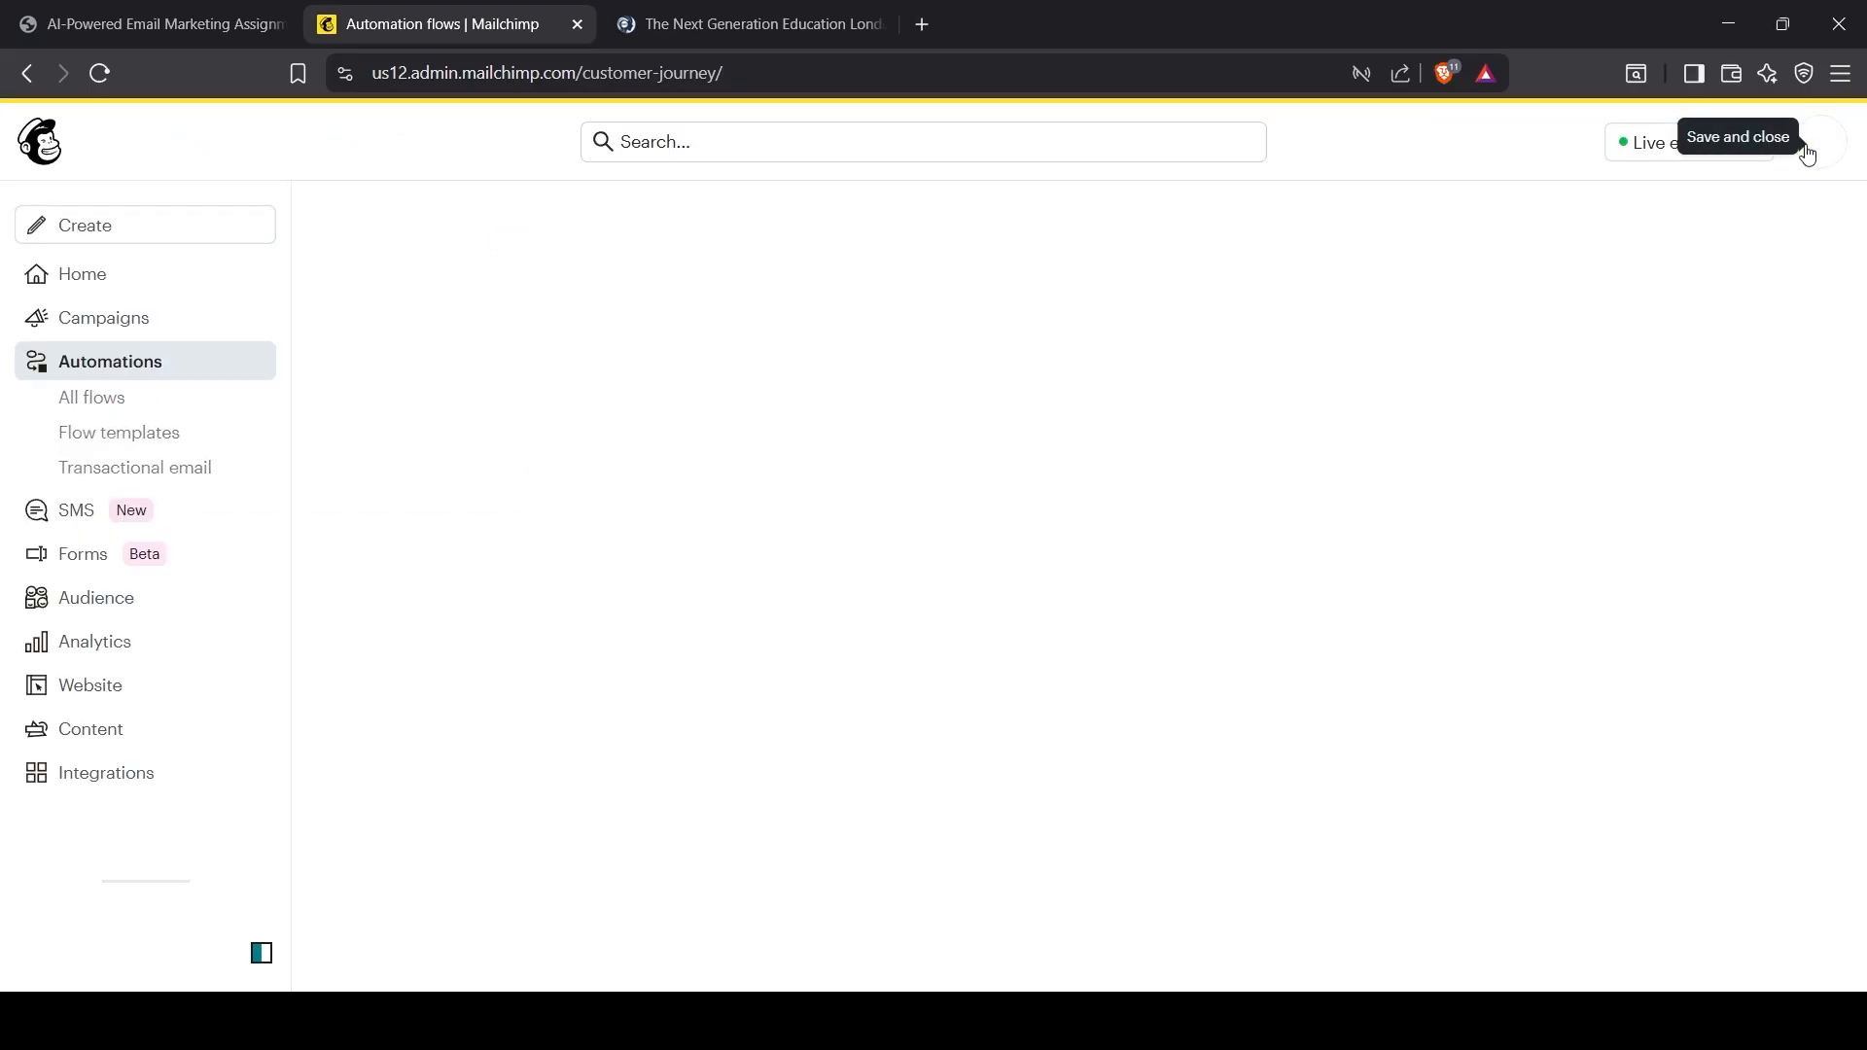